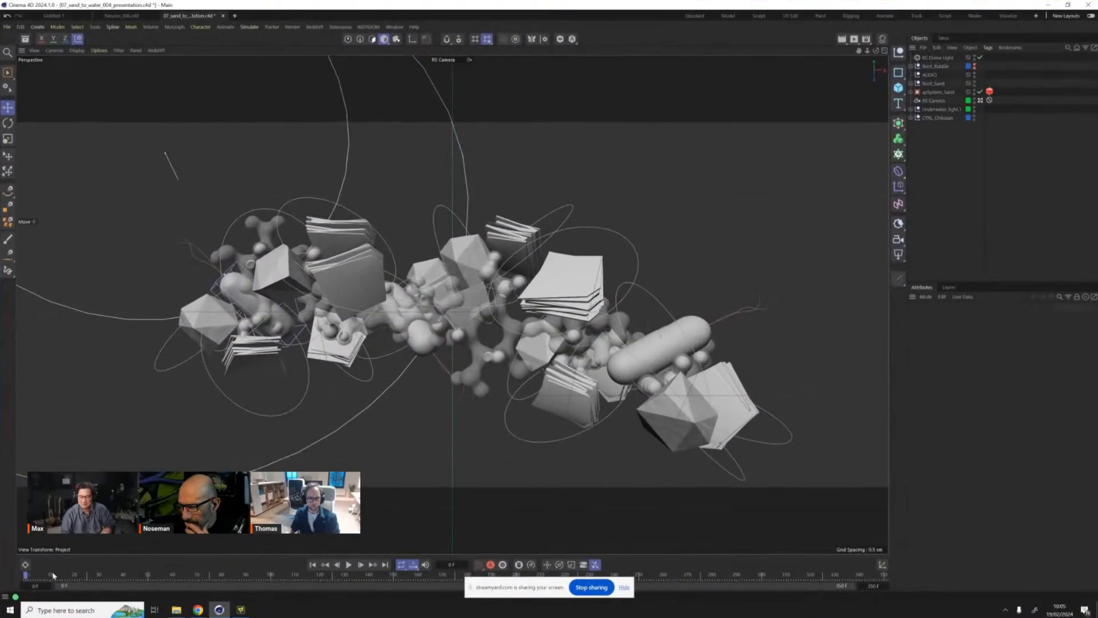
Step: Scrub through the sand-to-water animation, ending at frame 331
drag(52, 574, 808, 429)
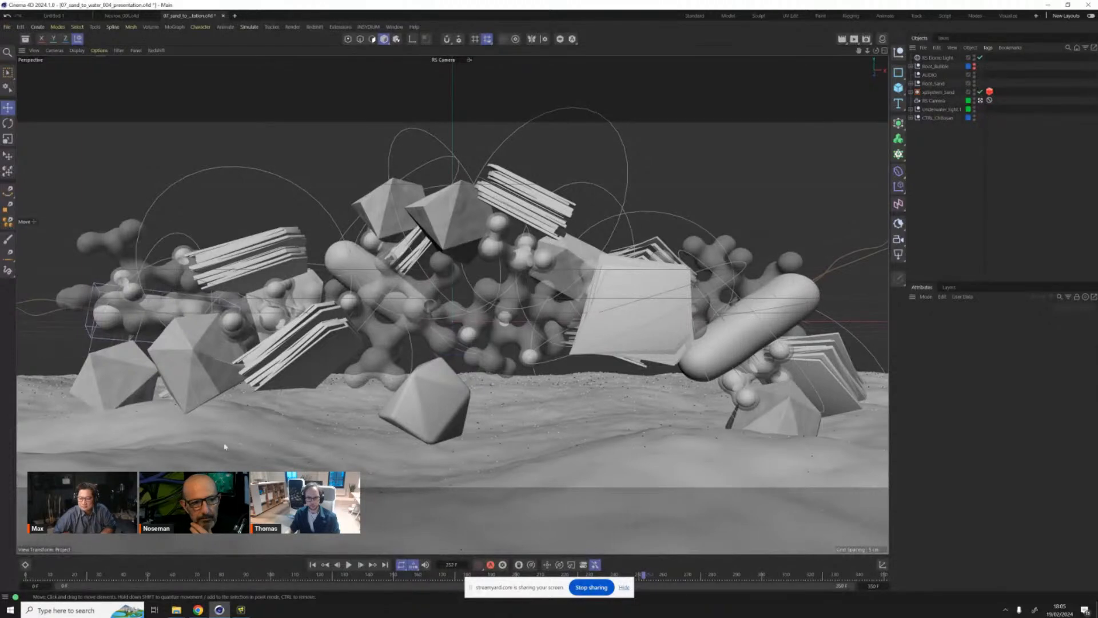
drag(778, 577, 837, 572)
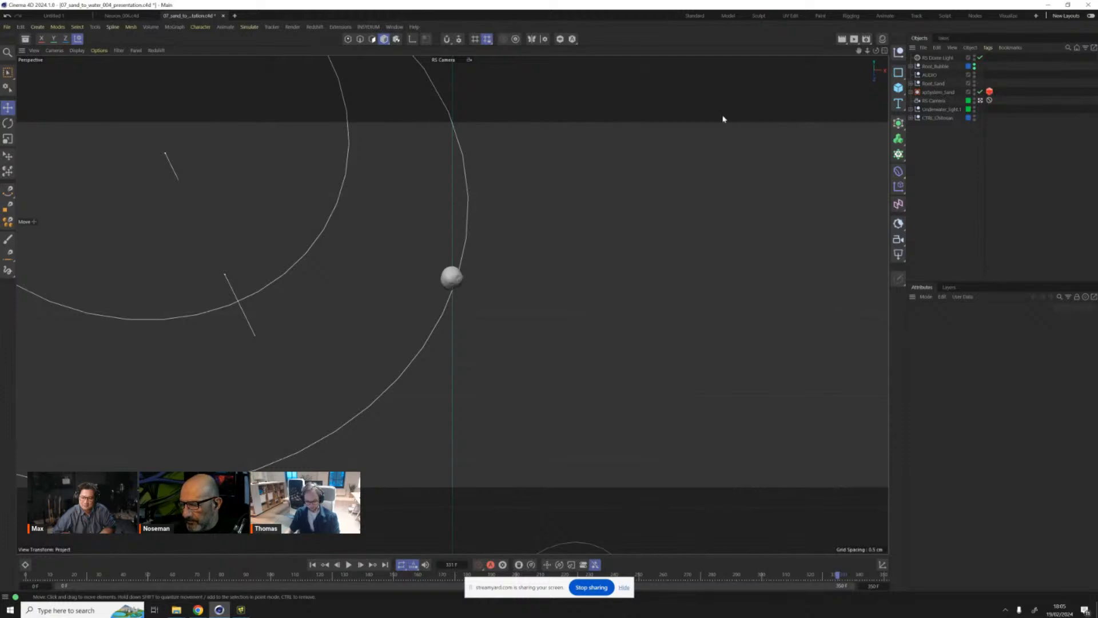
Step: Open the Redshift AOV Manager from the render settings and enlarge it to show the full AOV list with all its columns
key(ctrl+b)
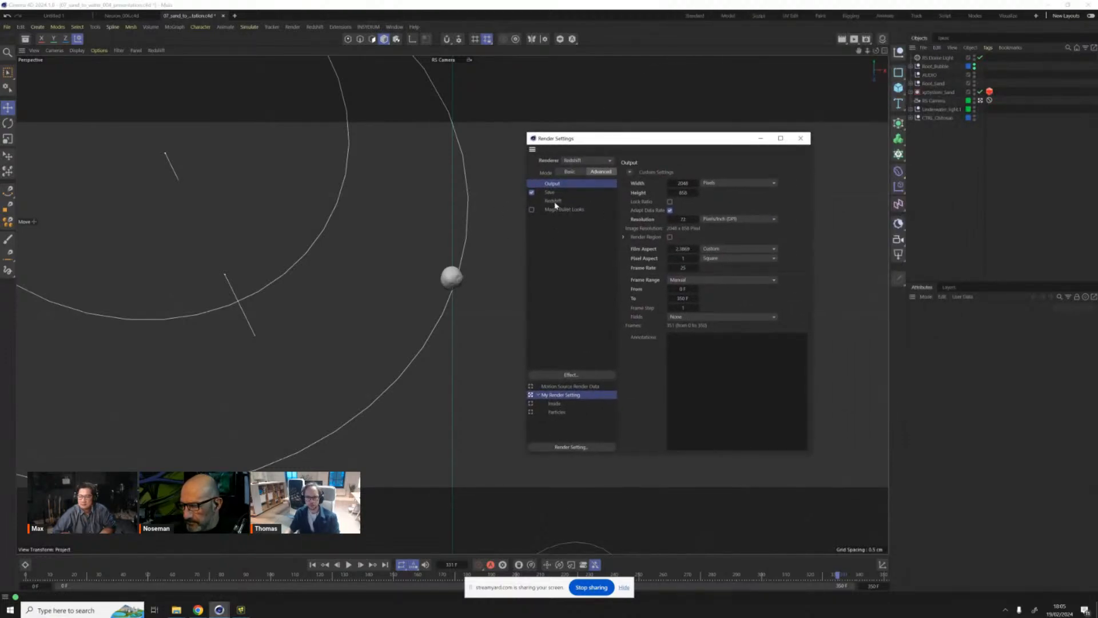
click(554, 201)
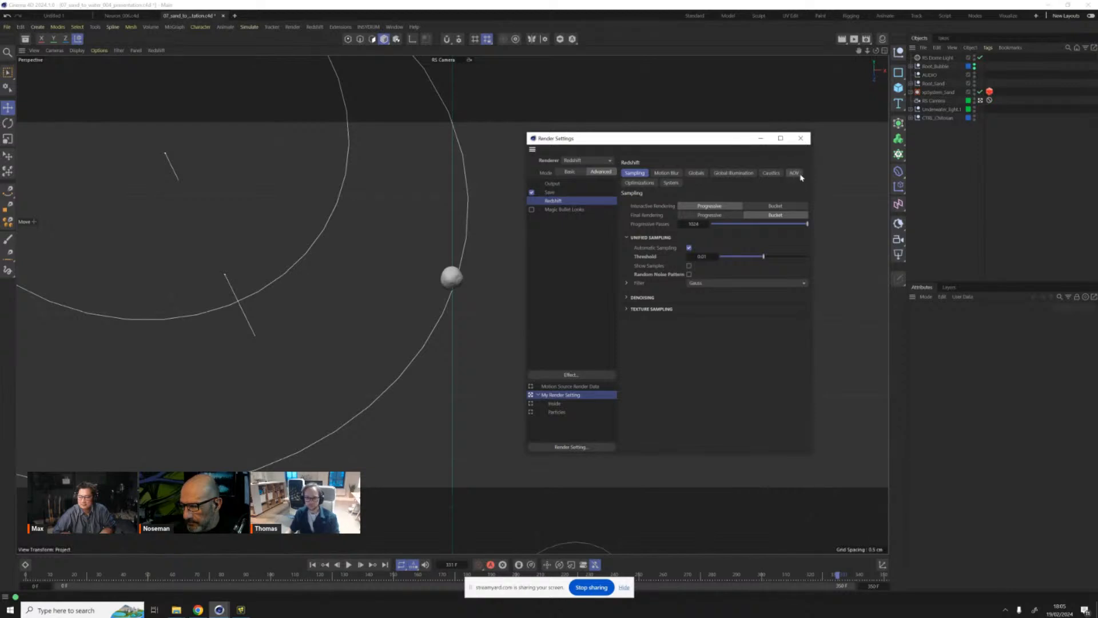
click(798, 174)
click(716, 292)
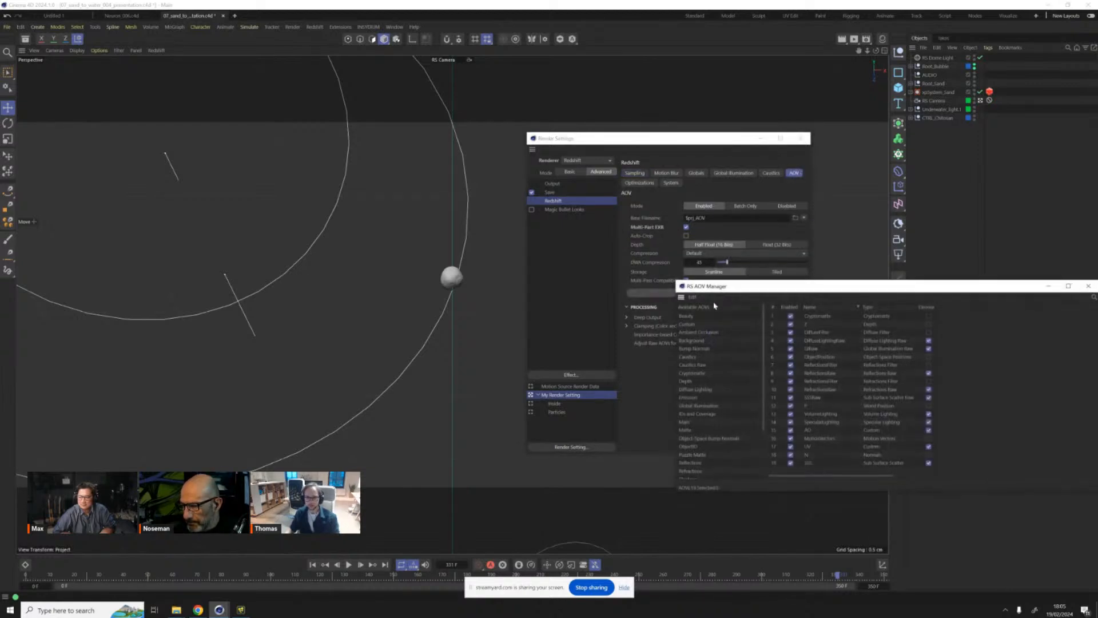
drag(746, 288, 480, 157)
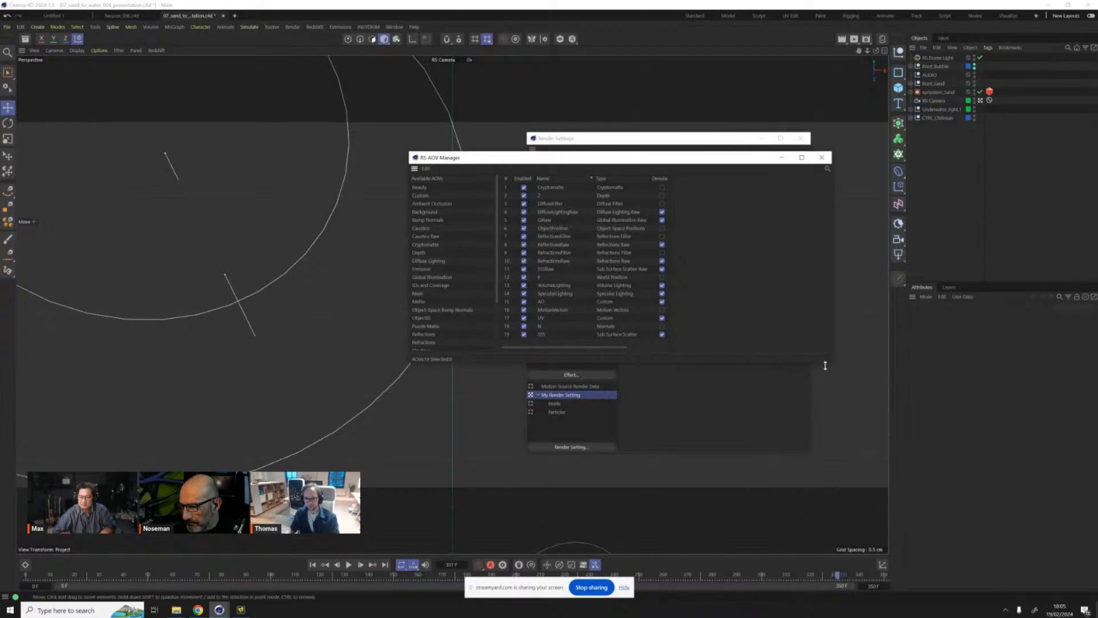
drag(832, 364, 870, 428)
drag(707, 352, 753, 360)
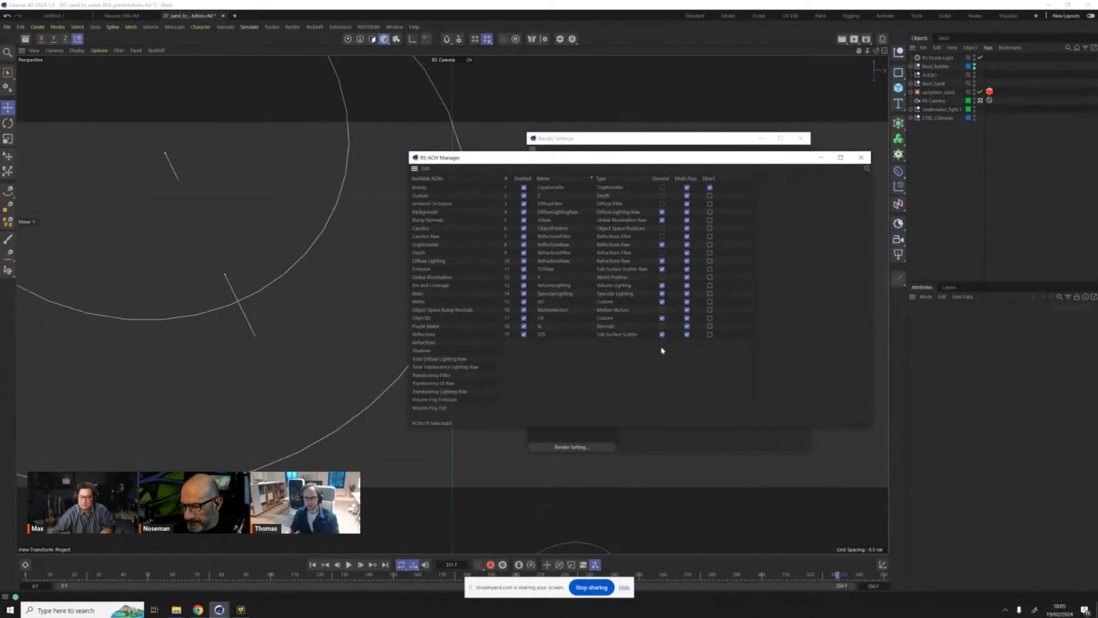
Step: Review the settings of the Depth, Diffuse Filter, Diffuse Lighting Raw, Global Illumination Raw and Object-Space Positions AOVs
click(541, 196)
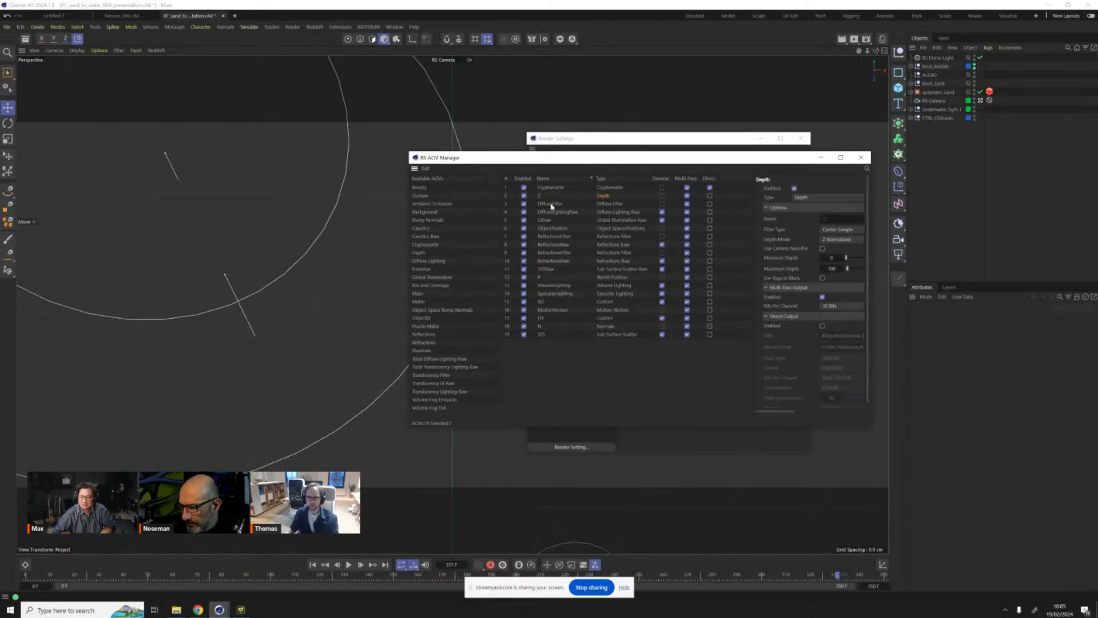
click(551, 204)
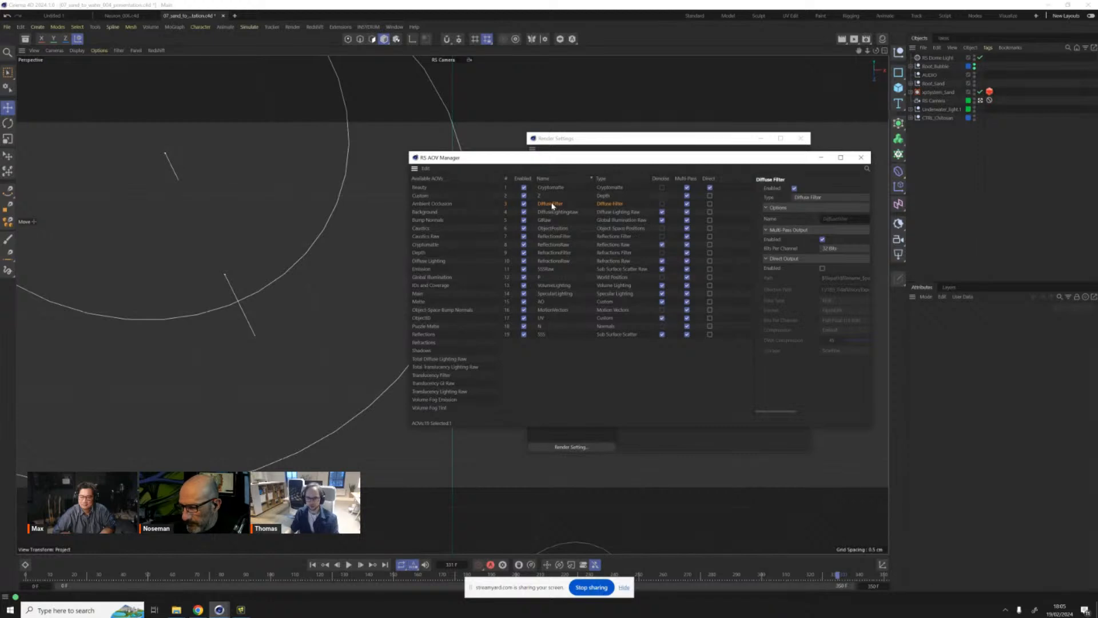
click(551, 213)
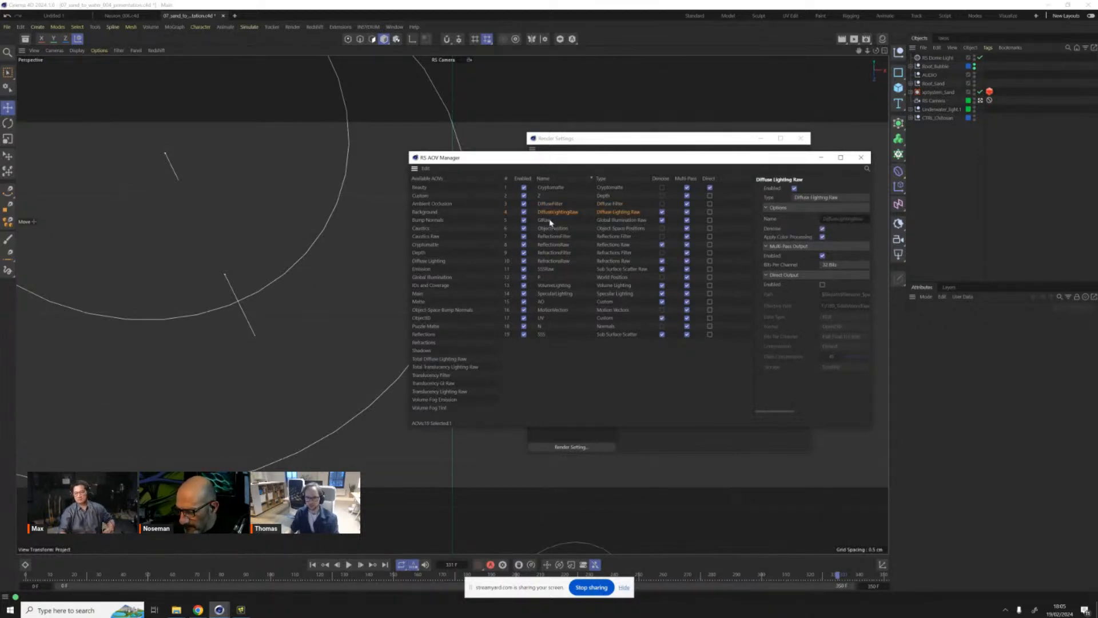
click(550, 221)
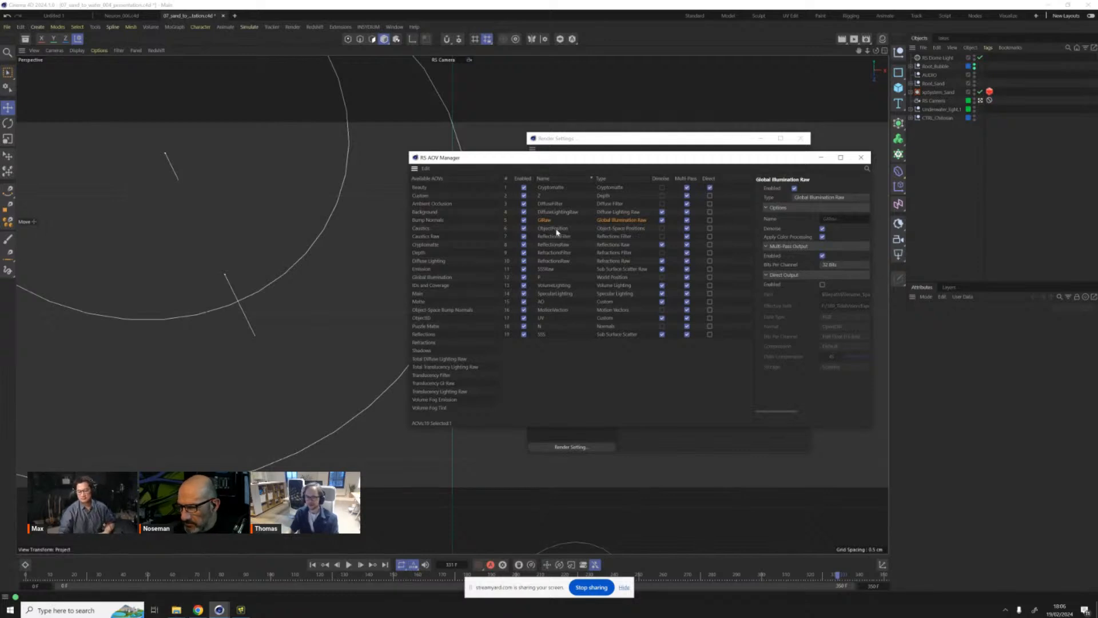
click(556, 231)
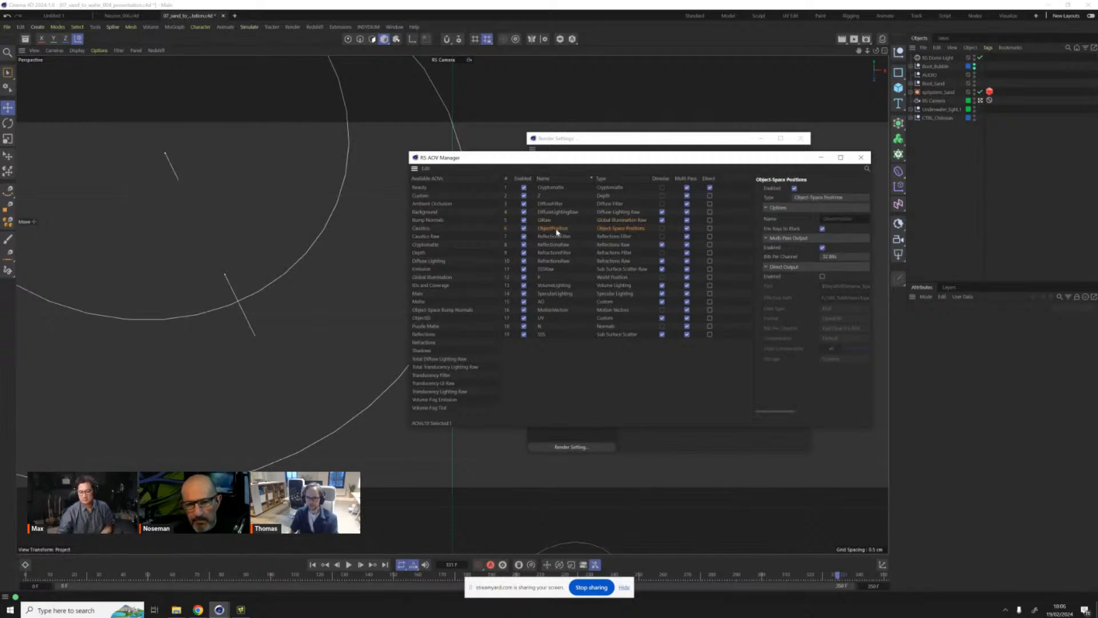
Step: Inspect the filter and raw AOVs for reflections and refractions, plus the Sub Surface Scatter Raw AOV
click(568, 238)
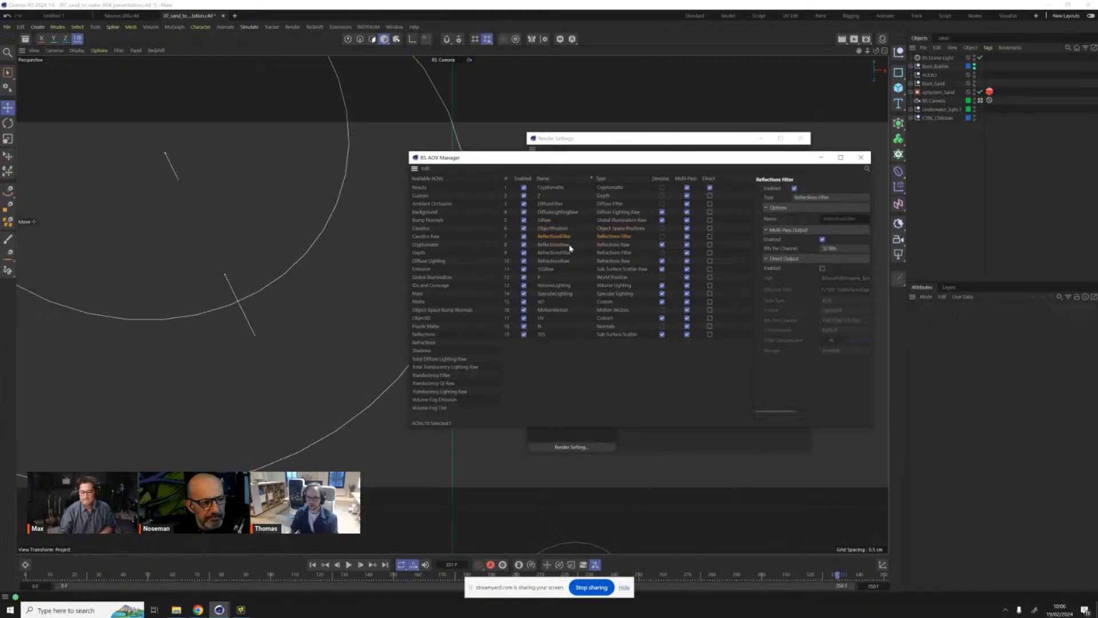
click(569, 245)
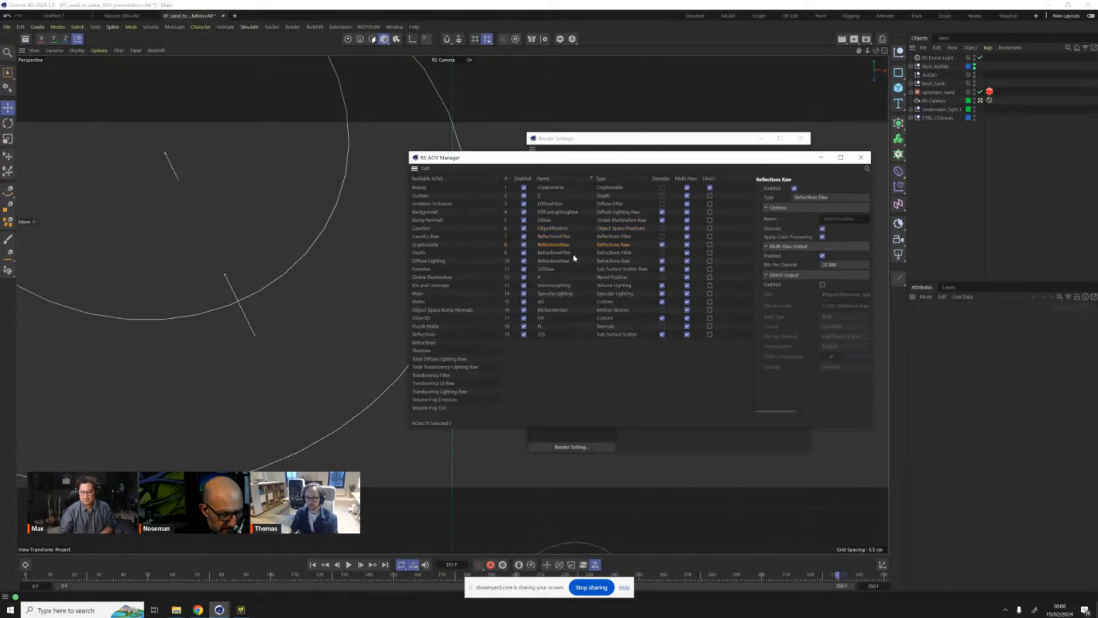
click(571, 253)
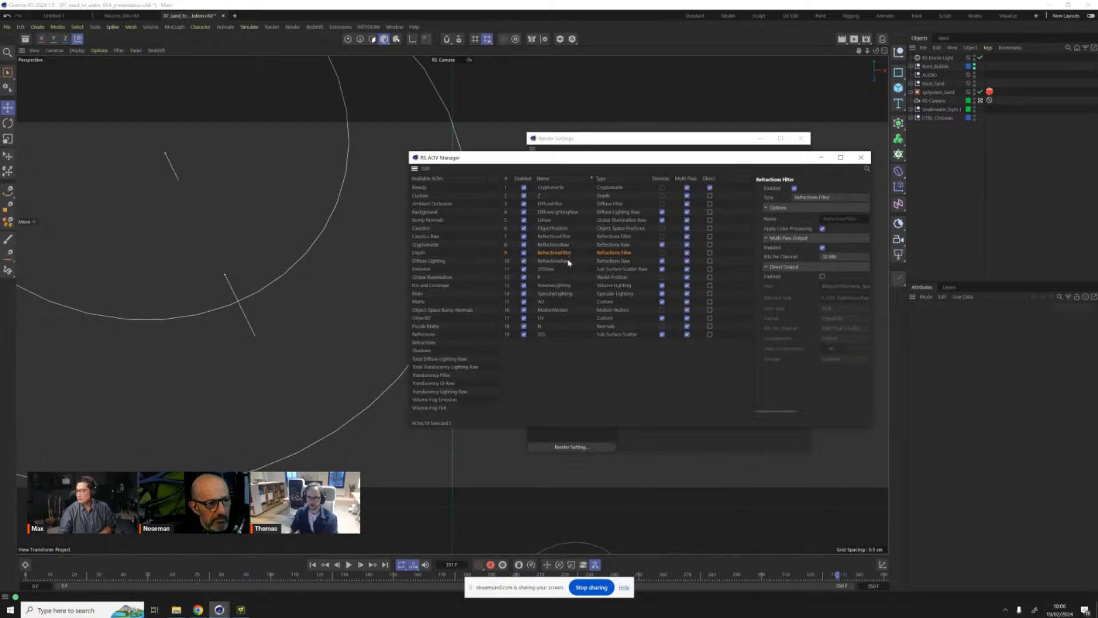
click(568, 261)
click(559, 270)
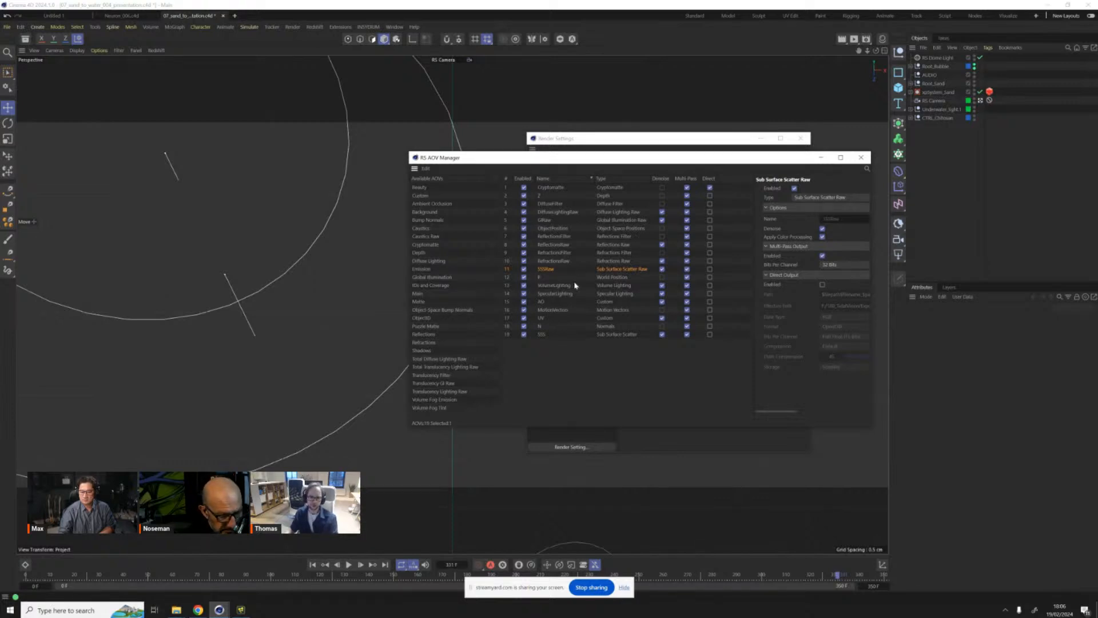
Step: Inspect the World Position, Volume Lighting, Specular Lighting, AO, Motion Vectors, UV, Normals and Sub Surface Scatter AOVs, closing the AOV Manager when done
click(546, 276)
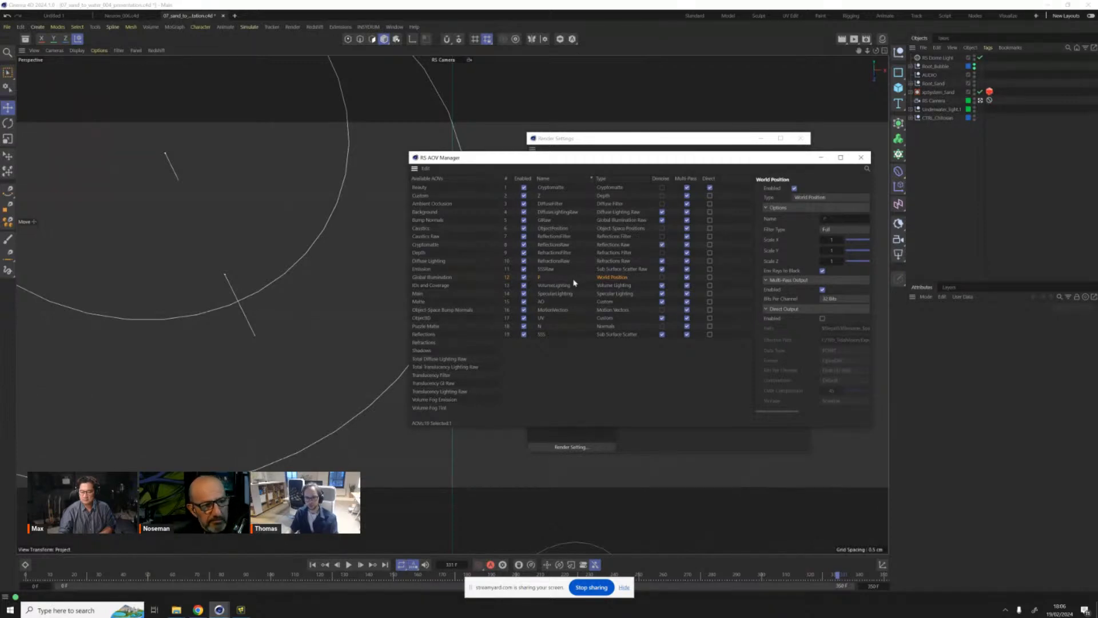
click(567, 286)
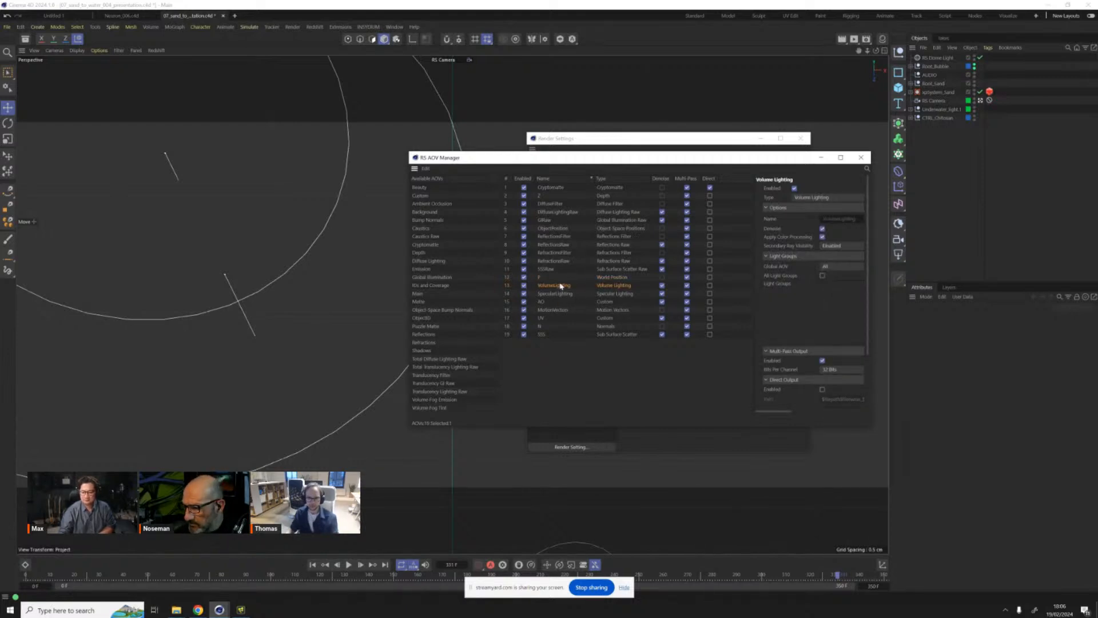
click(534, 293)
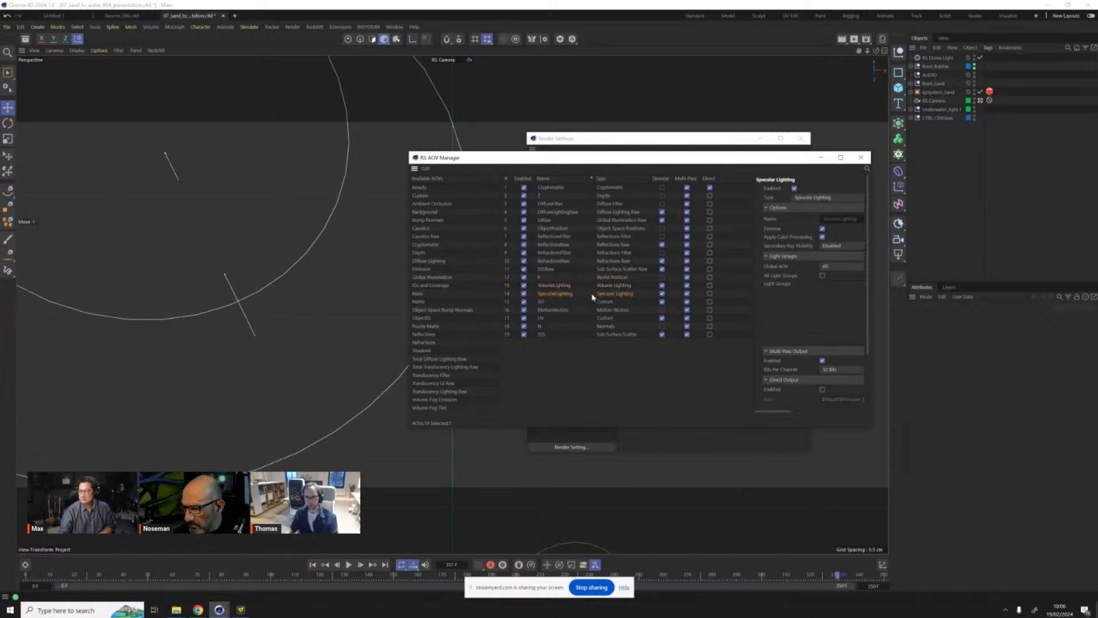
click(542, 302)
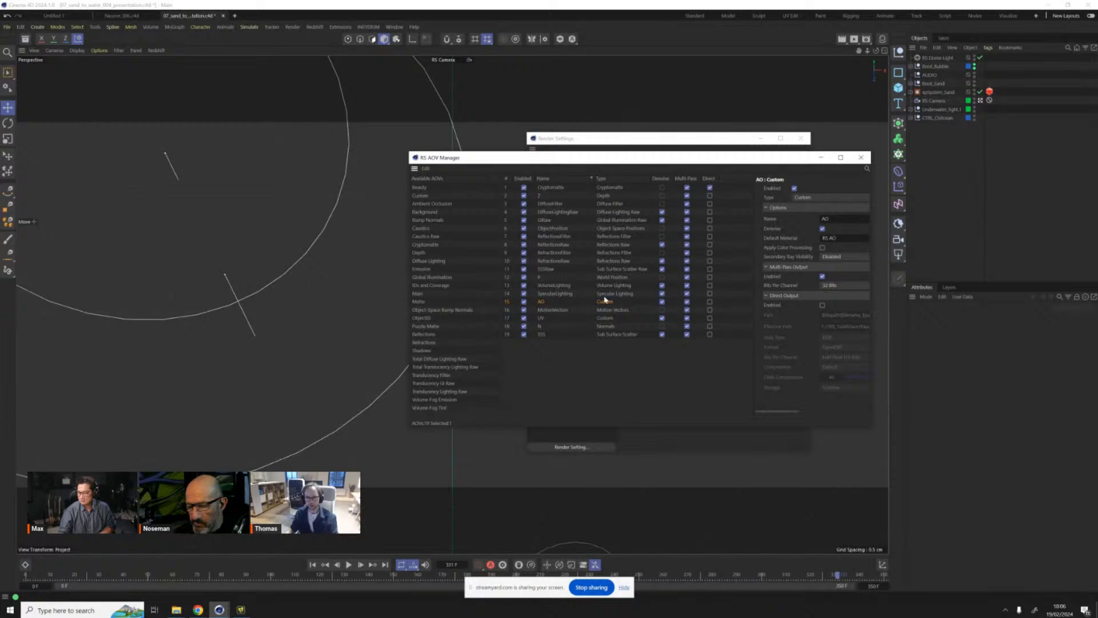
click(544, 311)
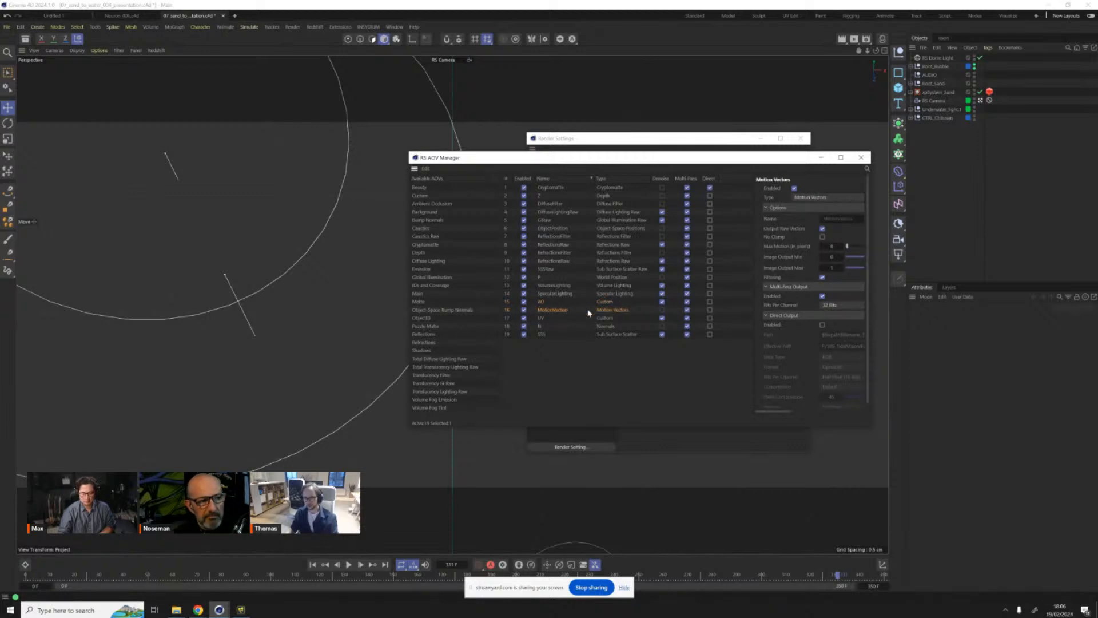
click(542, 318)
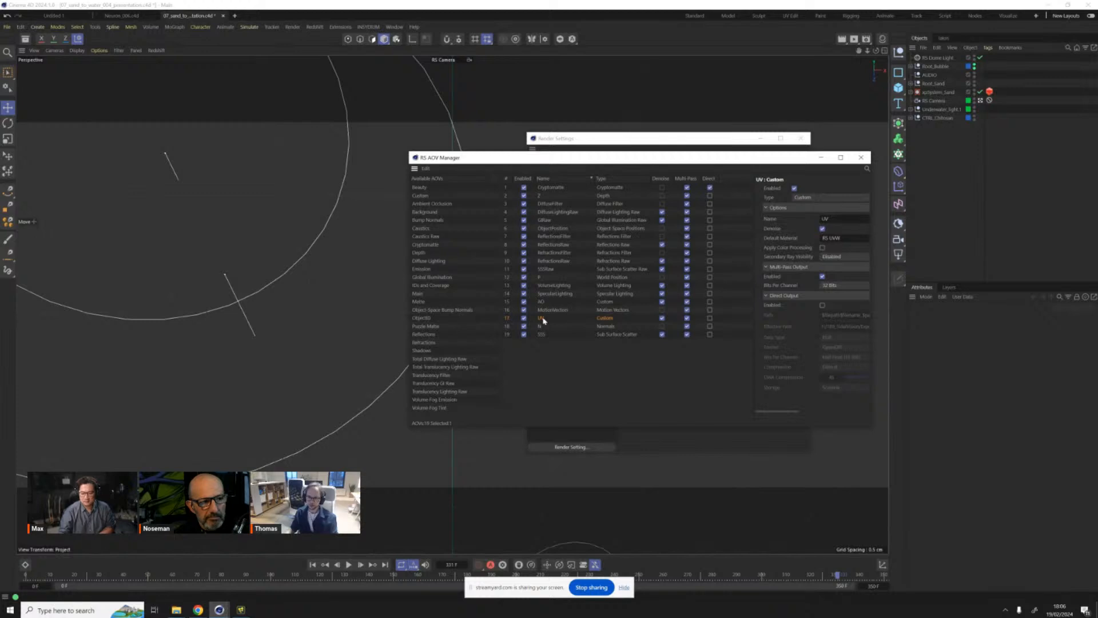
click(611, 326)
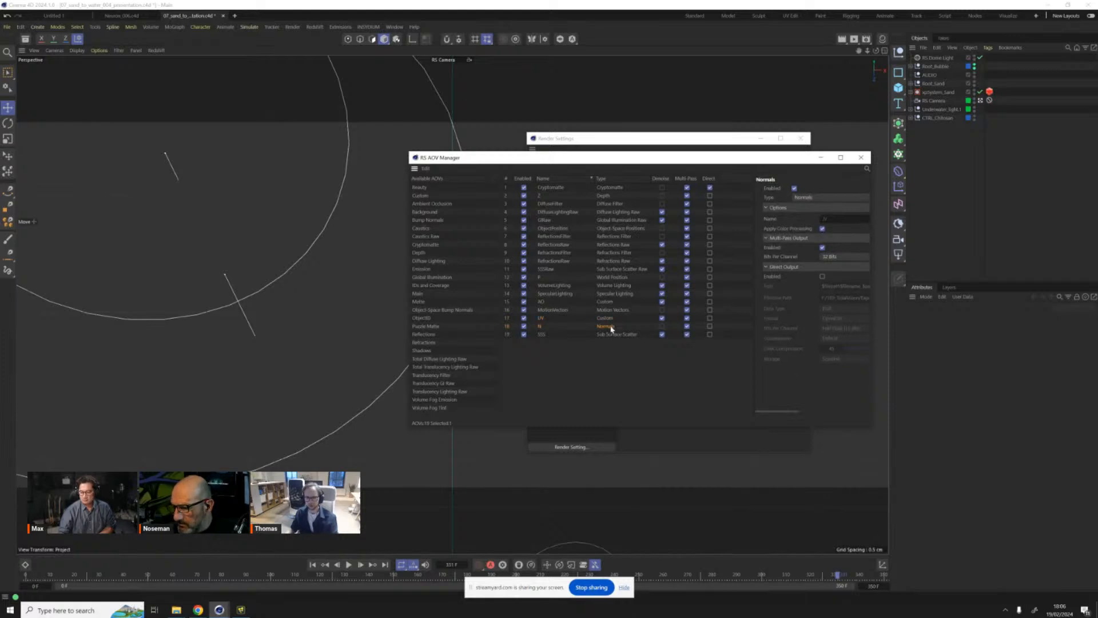
click(633, 335)
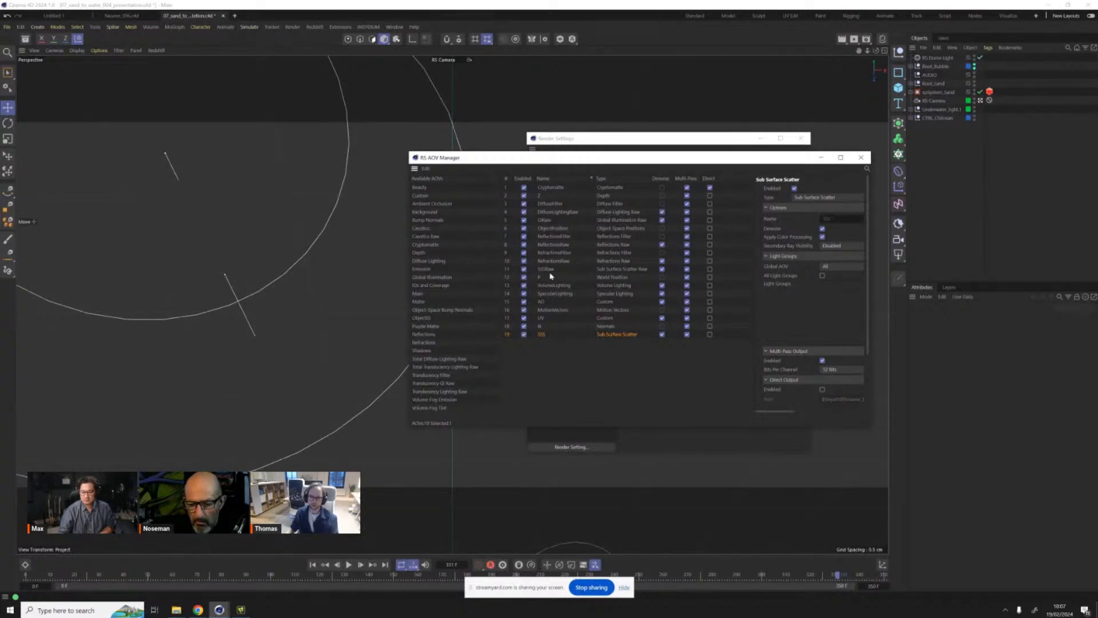
click(860, 157)
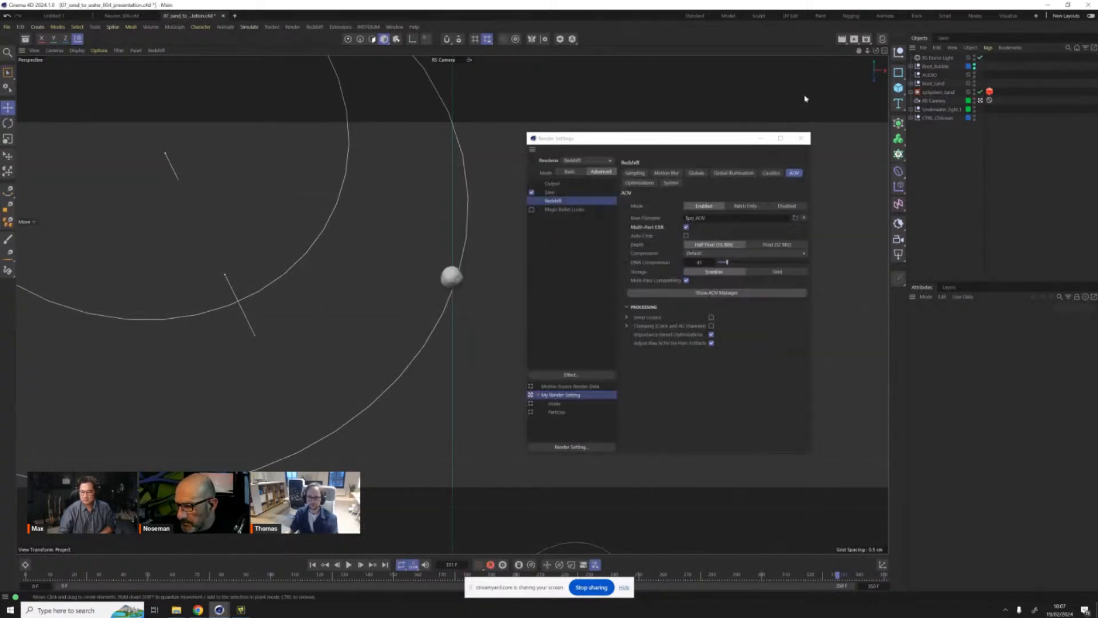
Step: Show the Save settings with the multi-pass OpenEXR format options expanded, in a repositioned and widened render settings window
click(552, 192)
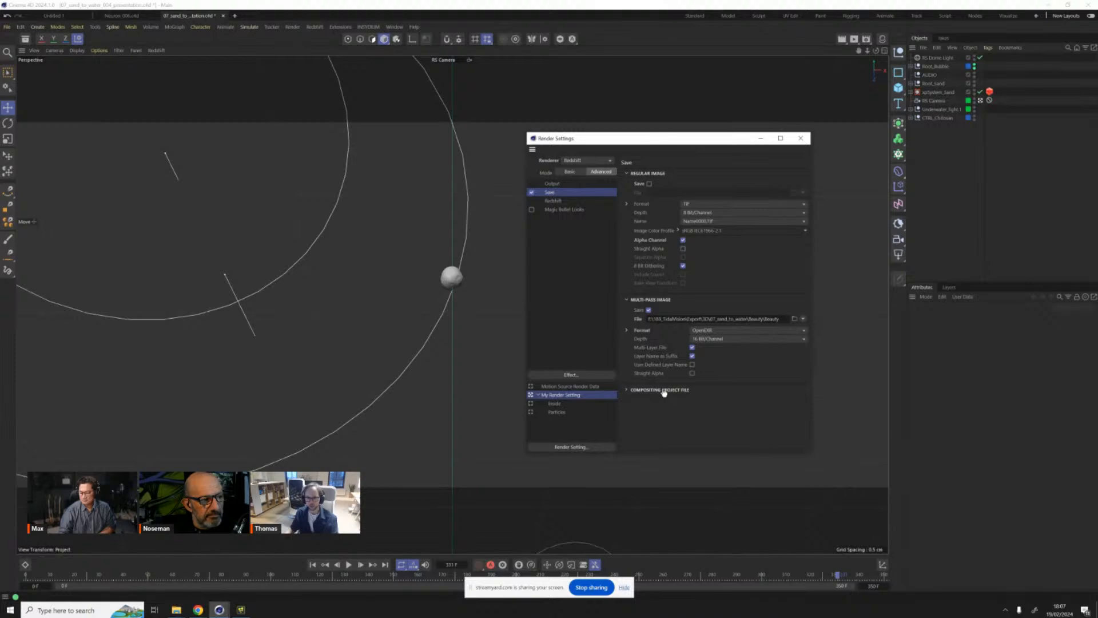
click(626, 330)
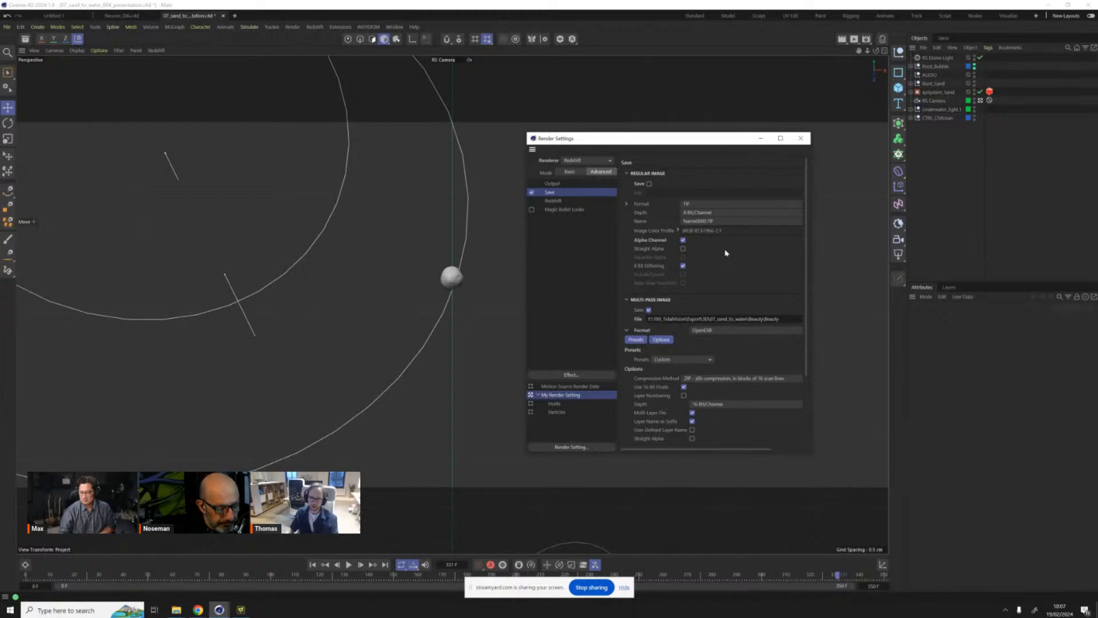
drag(652, 142, 570, 76)
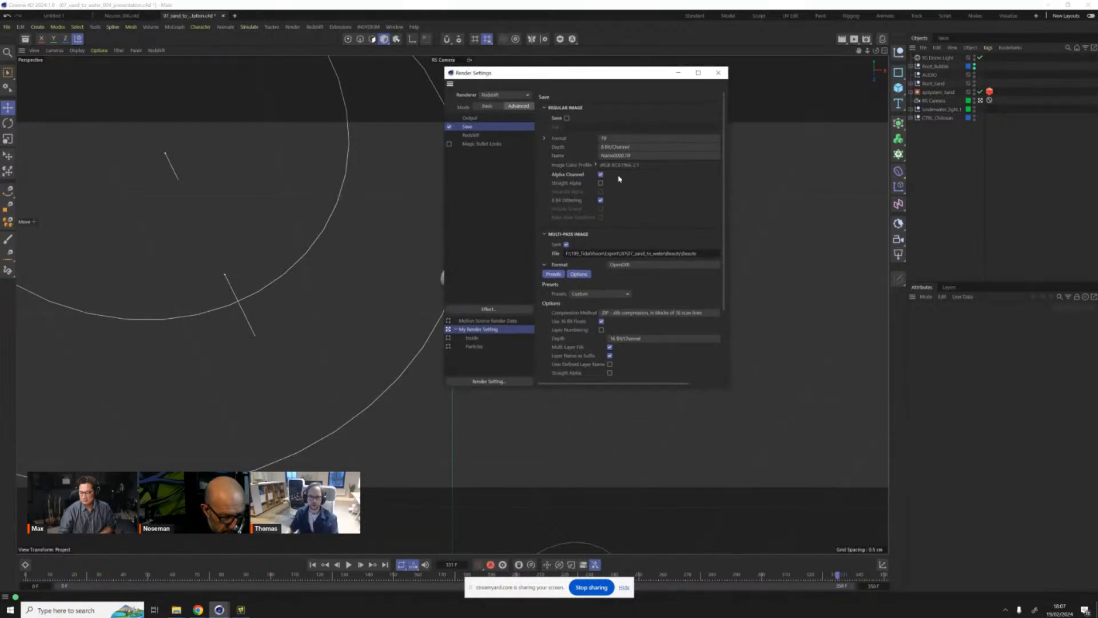
drag(728, 219, 767, 220)
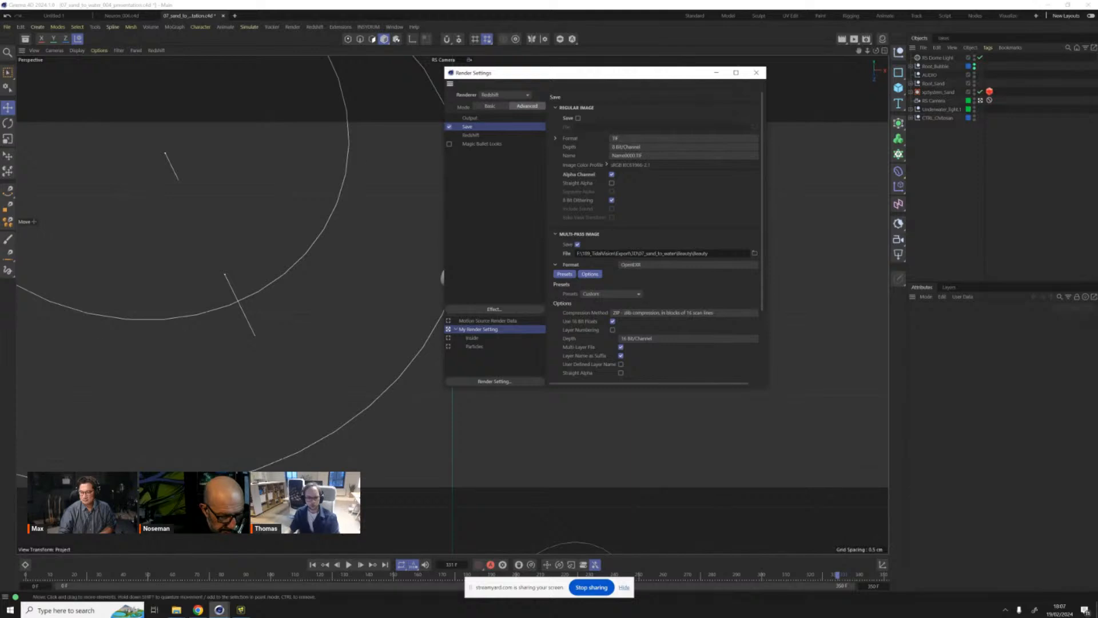
Step: Switch to the Fusion Studio composition and display the Diffuse group's DiffuseFilter1 loader in the viewer
click(240, 610)
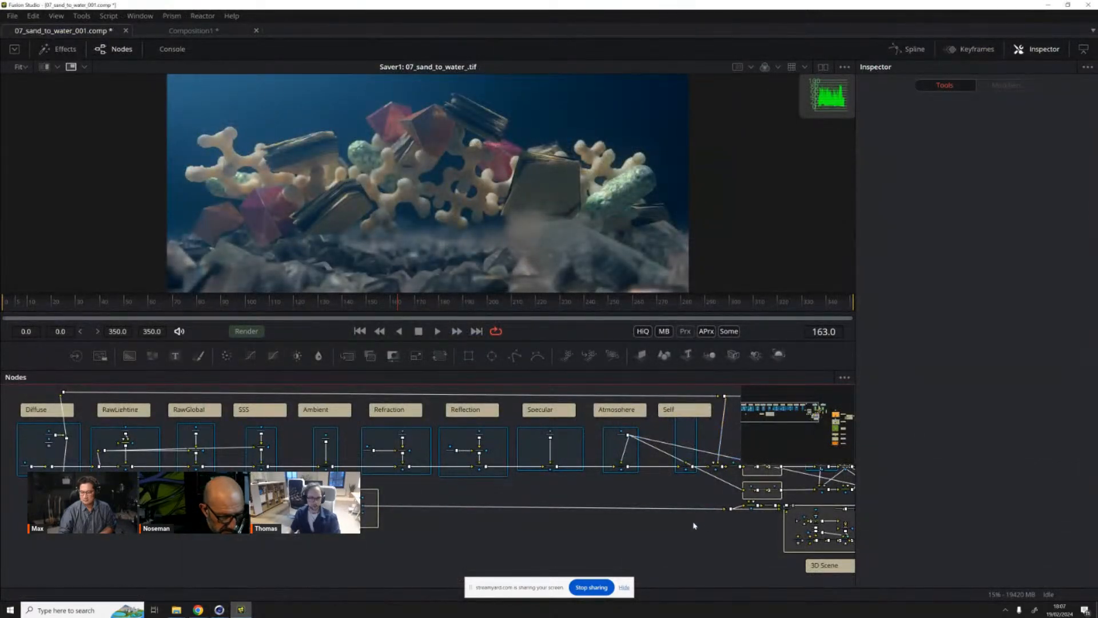
drag(561, 520, 534, 346)
scroll(635, 527, up, 10)
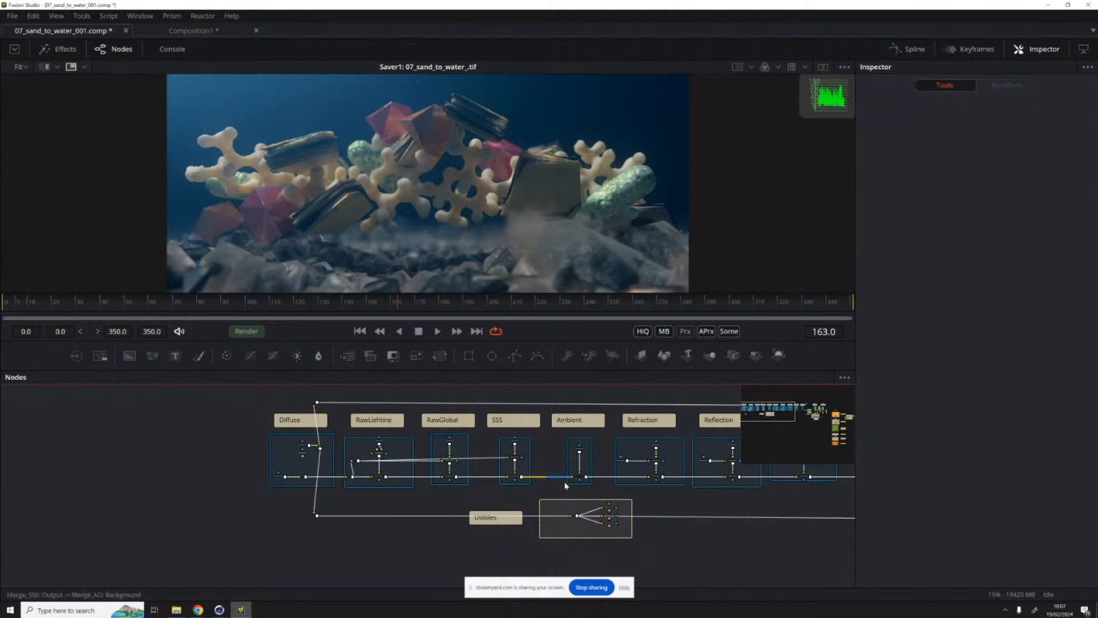
scroll(261, 481, right, 1)
scroll(261, 481, left, 1)
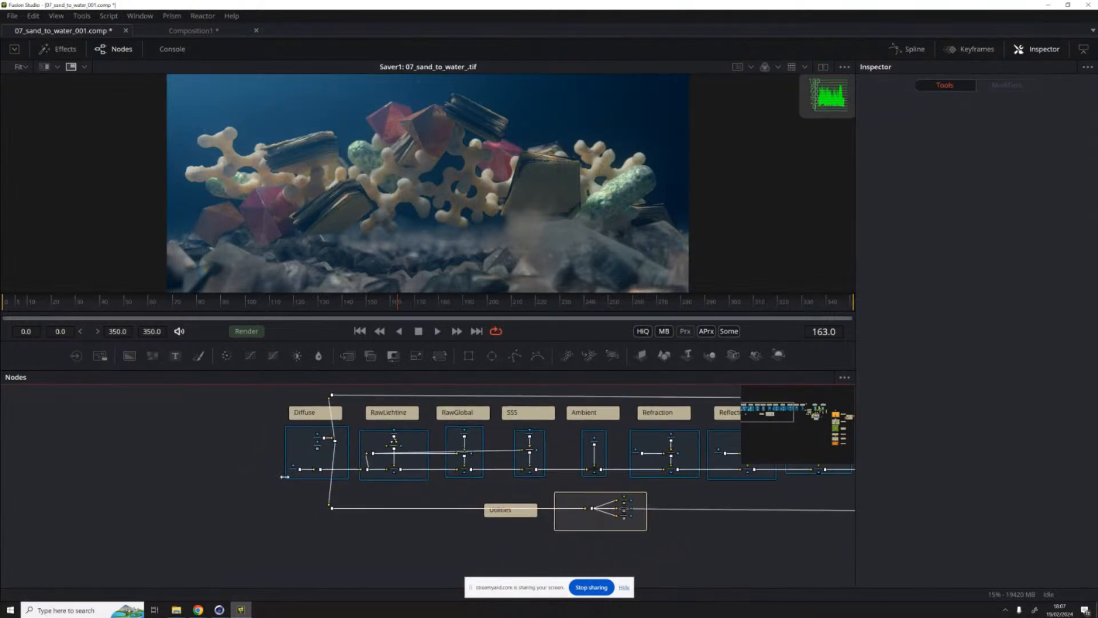
scroll(320, 462, up, 3)
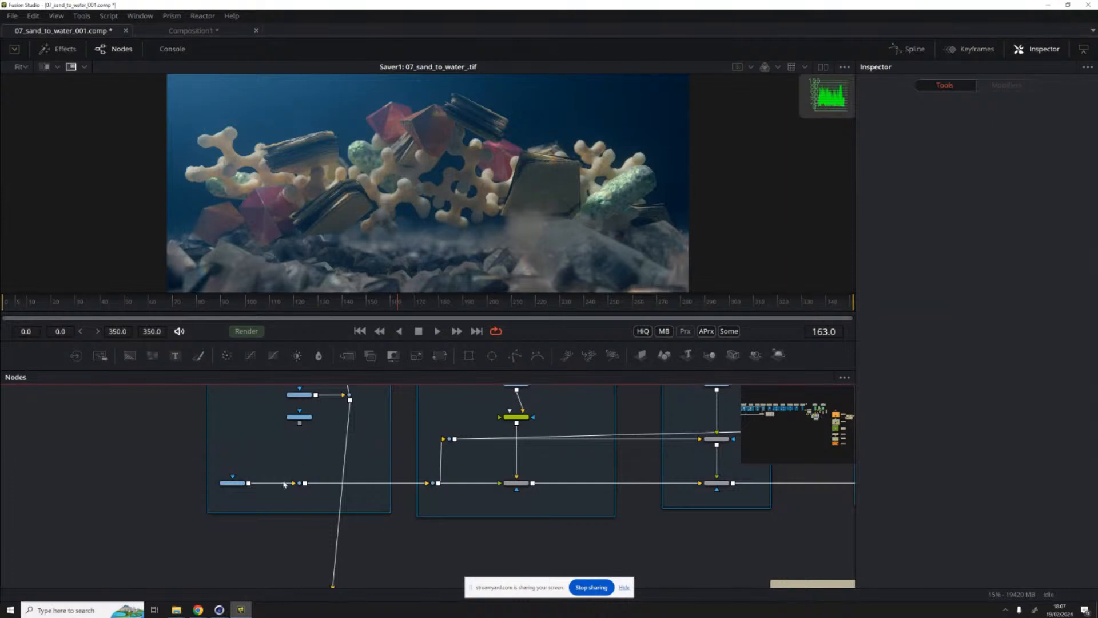
scroll(284, 483, down, 3)
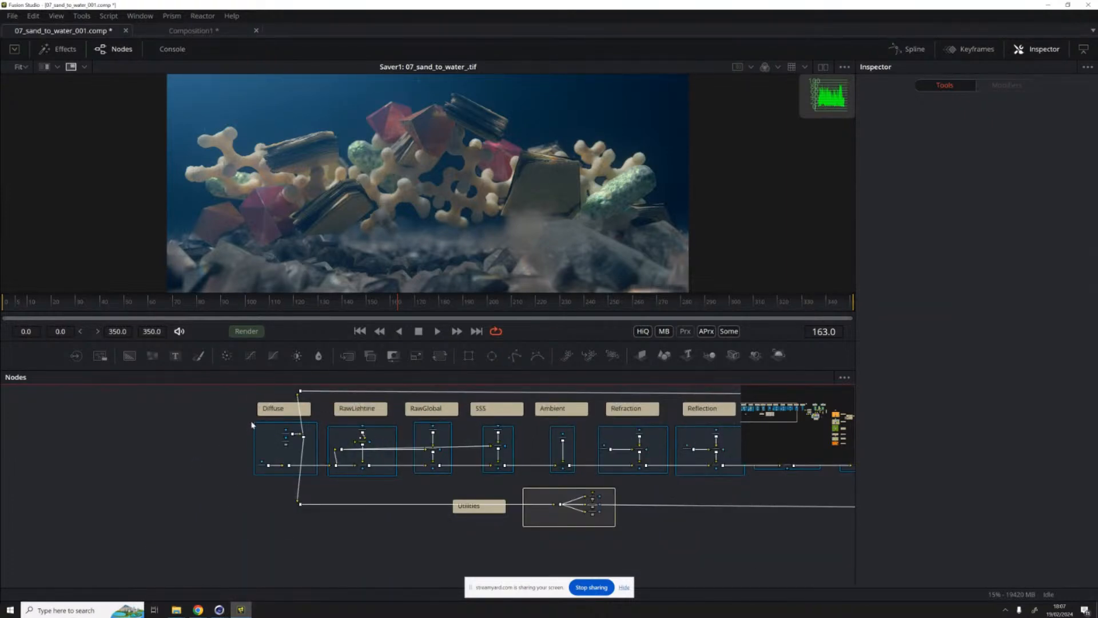
click(265, 465)
key(1)
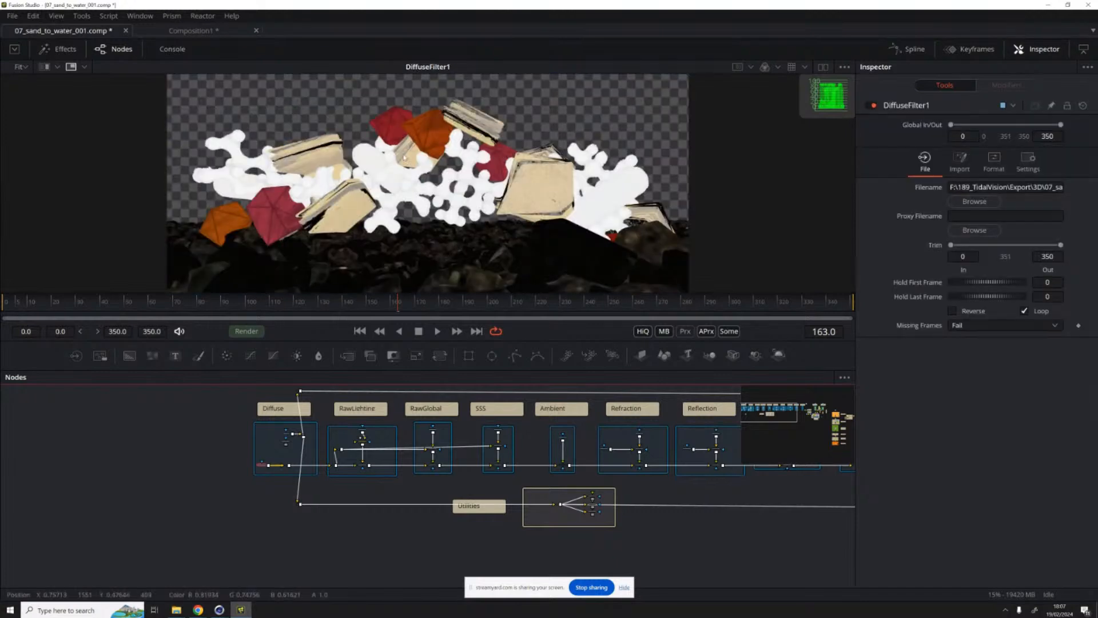
Step: Display the DiffuseLightingRaw1 loader and the GIRaw1 loader of the raw global illumination group in the viewer
scroll(352, 416, up, 5)
click(351, 444)
key(1)
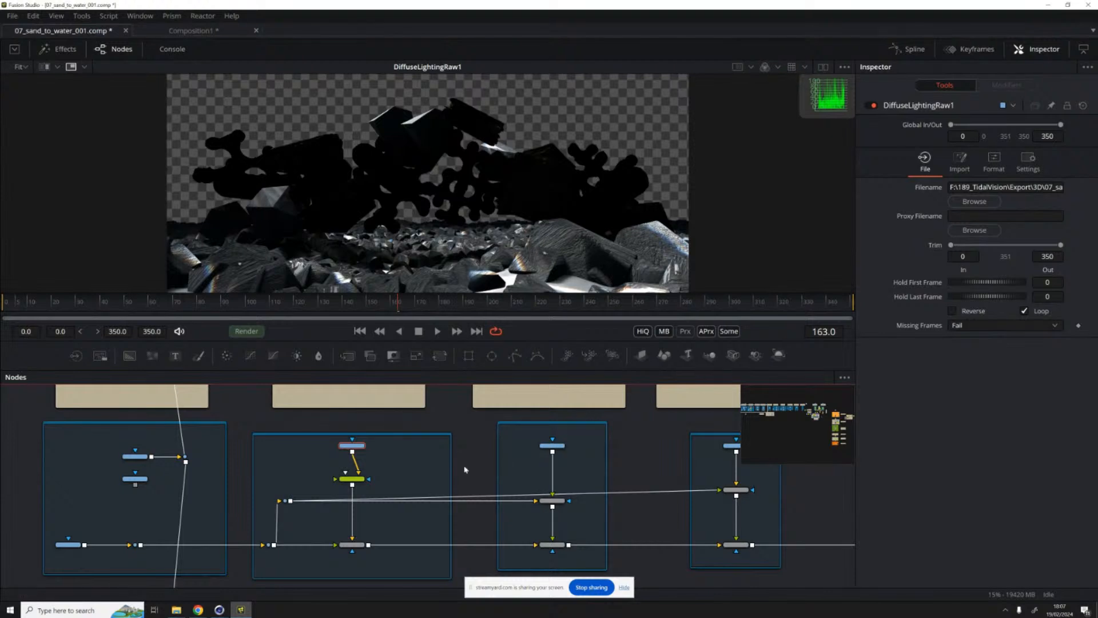
click(552, 445)
key(1)
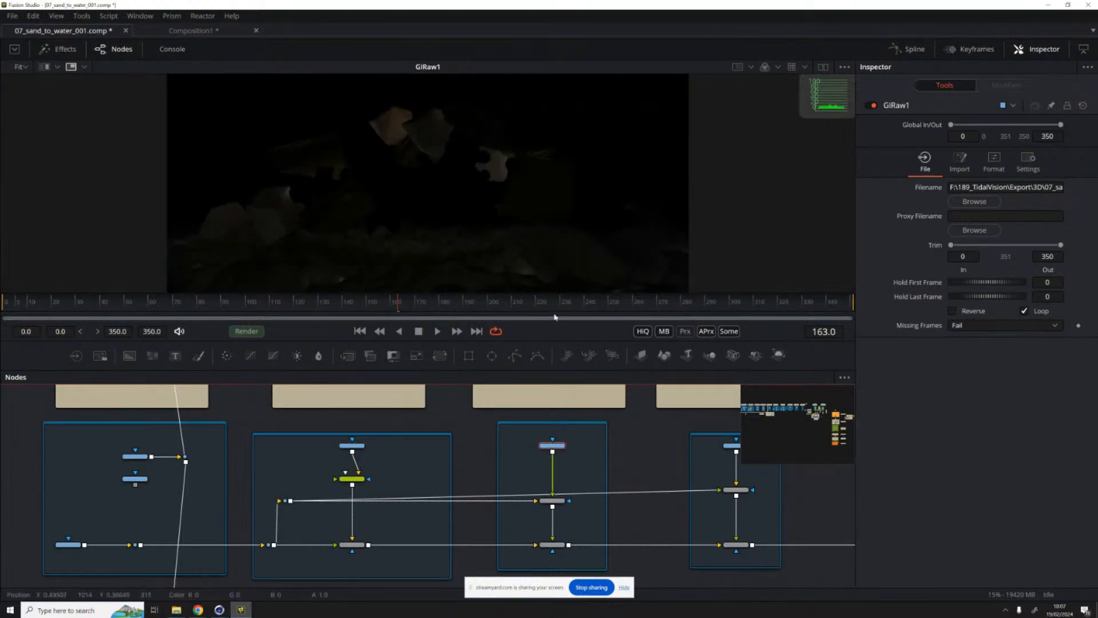
Step: Display the SSS group's SSSRaw loader and the Ambient Occlusion group's RS_AO loader in the viewer
drag(689, 457, 380, 474)
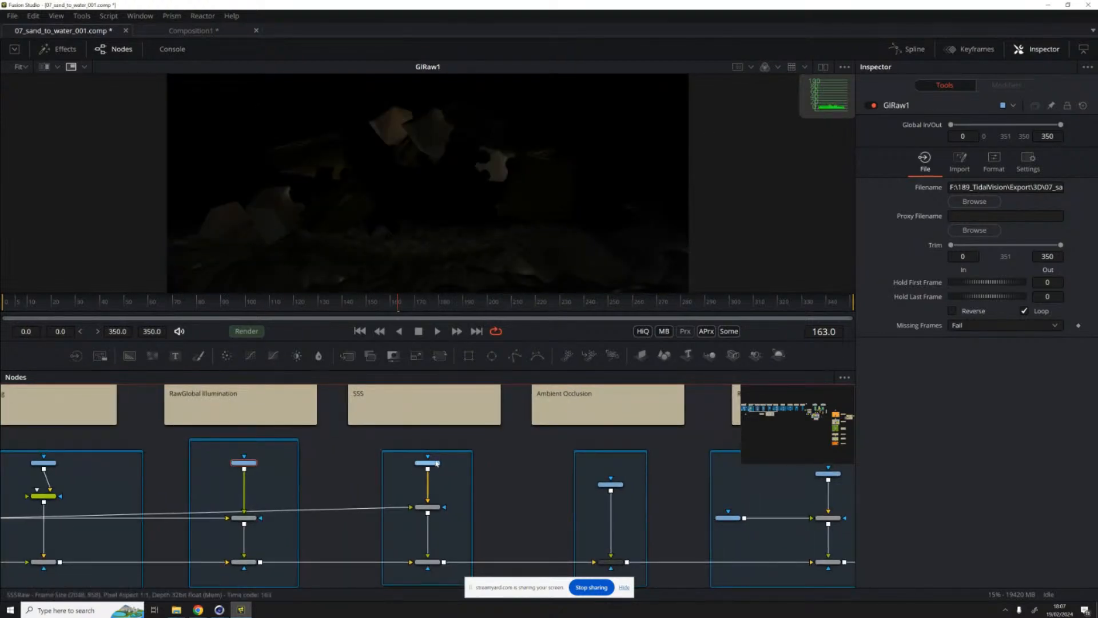
click(427, 462)
key(1)
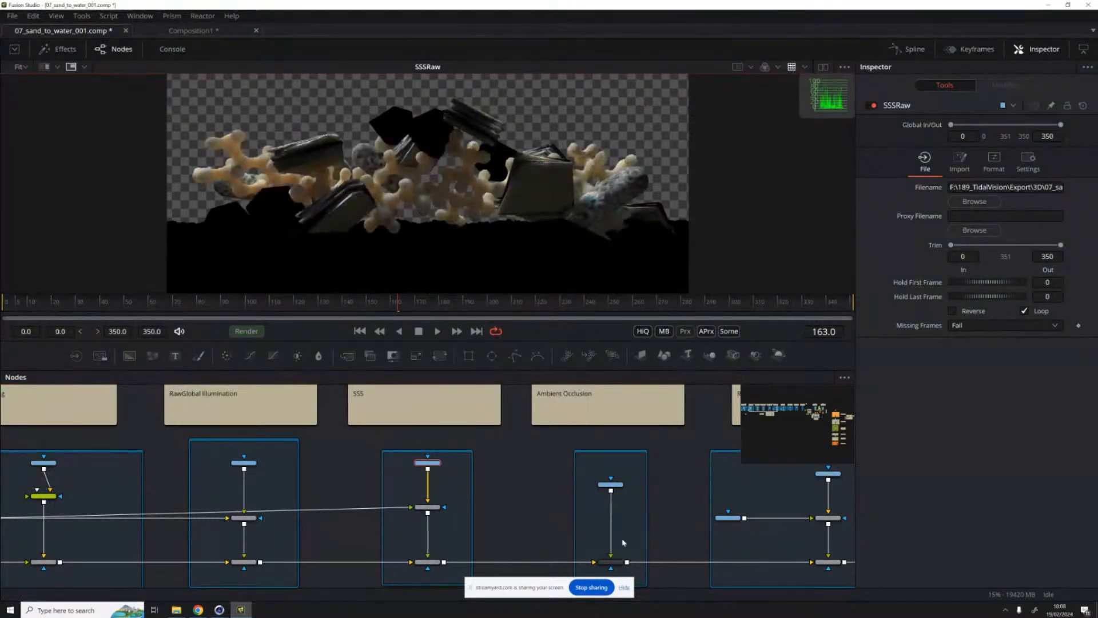
click(611, 484)
key(1)
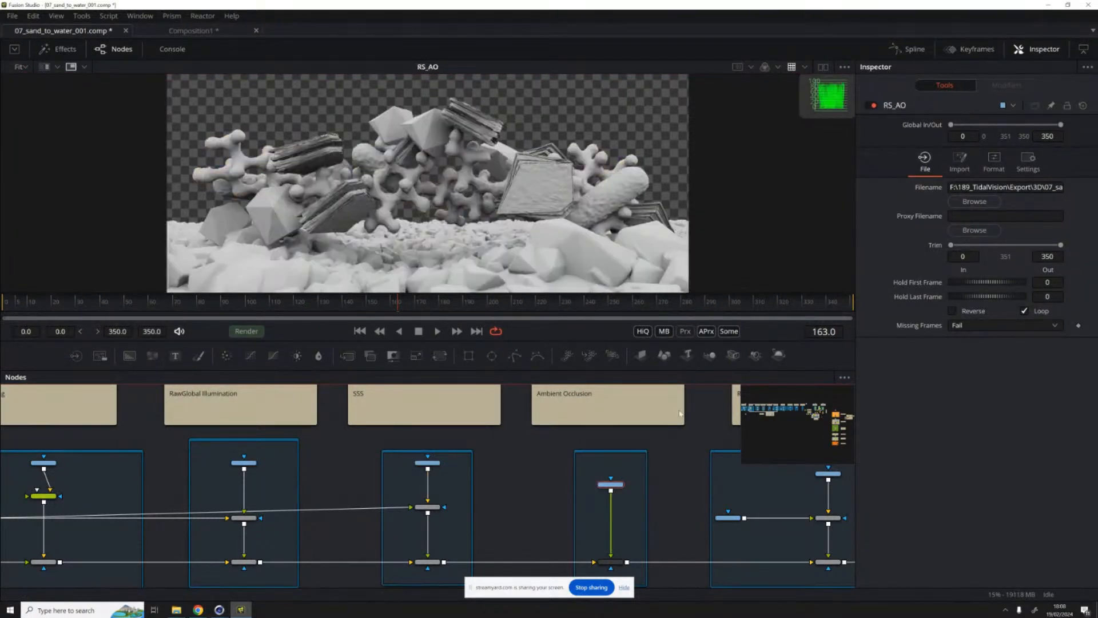
Step: Display the Refraction group's RefractionsFilter1 and RefractionsRaw1 loaders in the viewer
drag(466, 480, 285, 468)
click(364, 484)
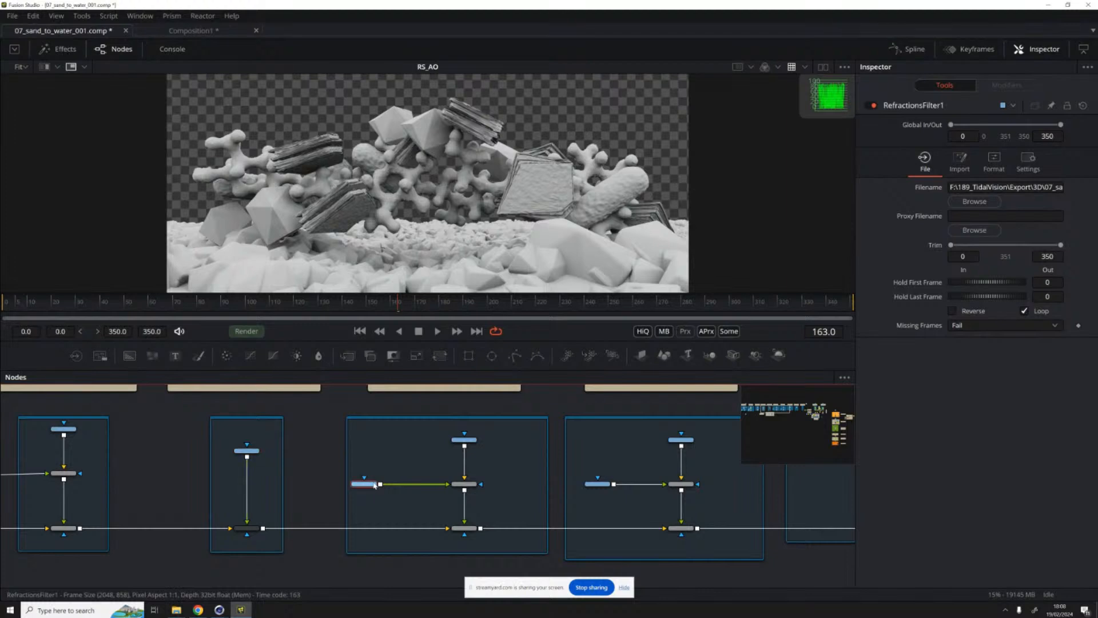
key(1)
click(465, 440)
key(1)
Step: Display the Reflection group's ReflectionsFilter and ReflectionsRaw loaders in the viewer
click(597, 483)
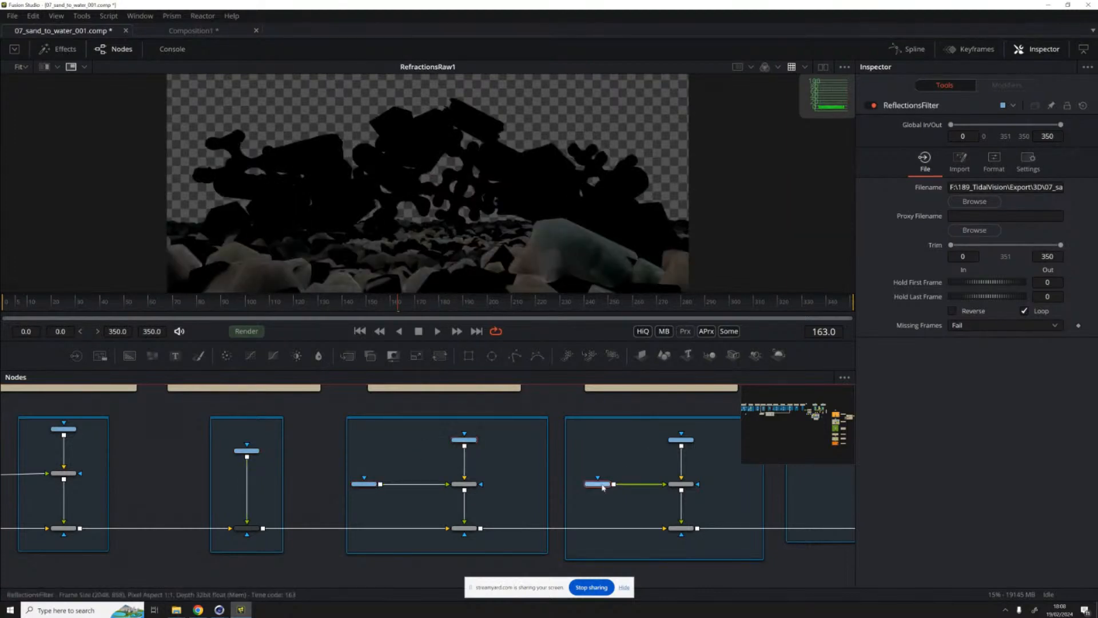
key(1)
drag(574, 485, 431, 491)
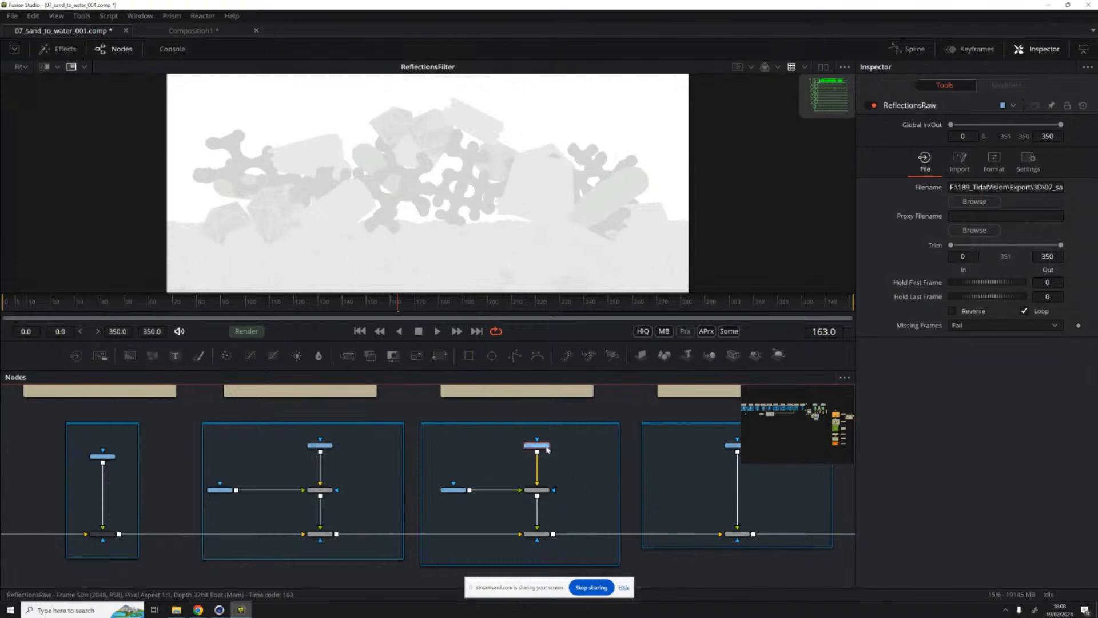
click(548, 450)
key(1)
Step: Display the Specular group's loader and the Atmosphere group's VolumeLighting1 loader in the viewer
drag(742, 450, 507, 486)
click(506, 483)
key(1)
drag(611, 430, 373, 403)
click(461, 455)
key(1)
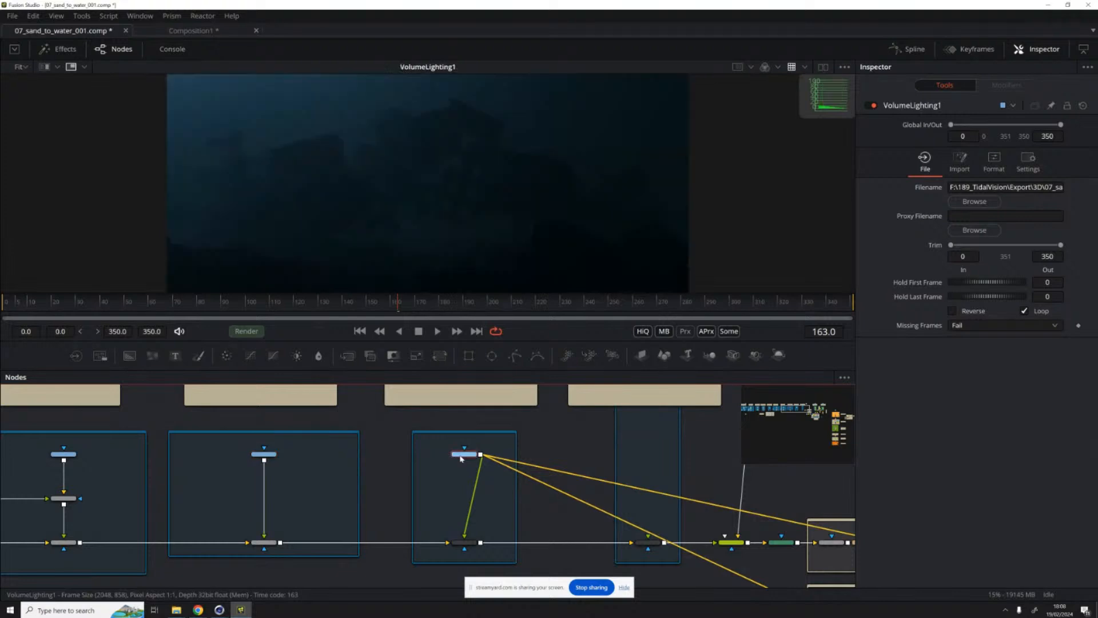
drag(651, 426, 397, 447)
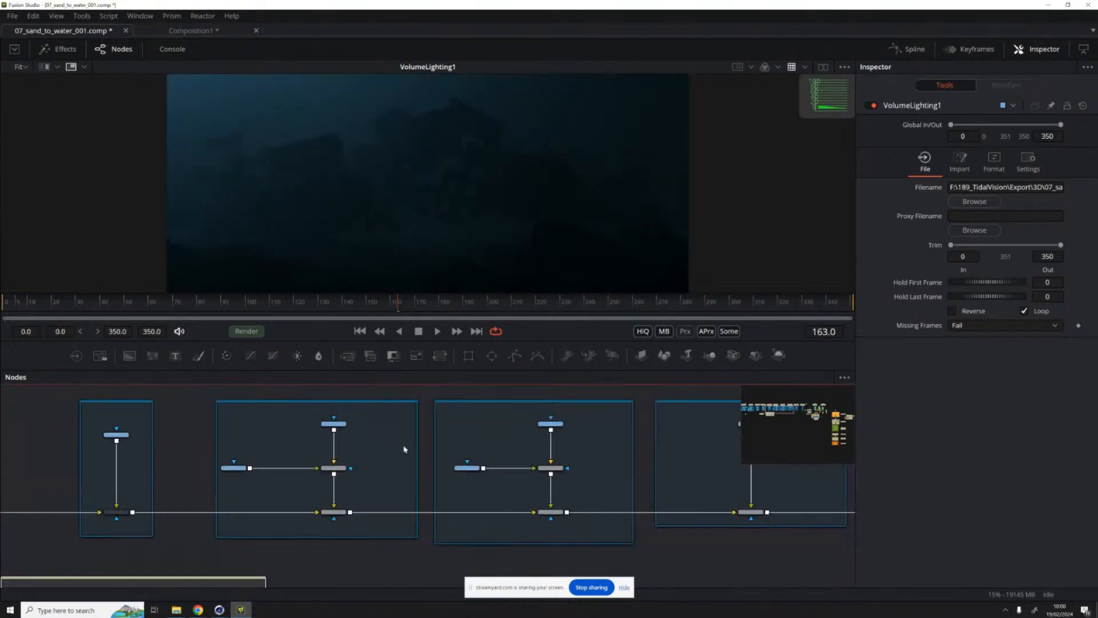
scroll(412, 455, down, 5)
drag(132, 458, 523, 469)
drag(377, 501, 13, 492)
drag(187, 455, 271, 452)
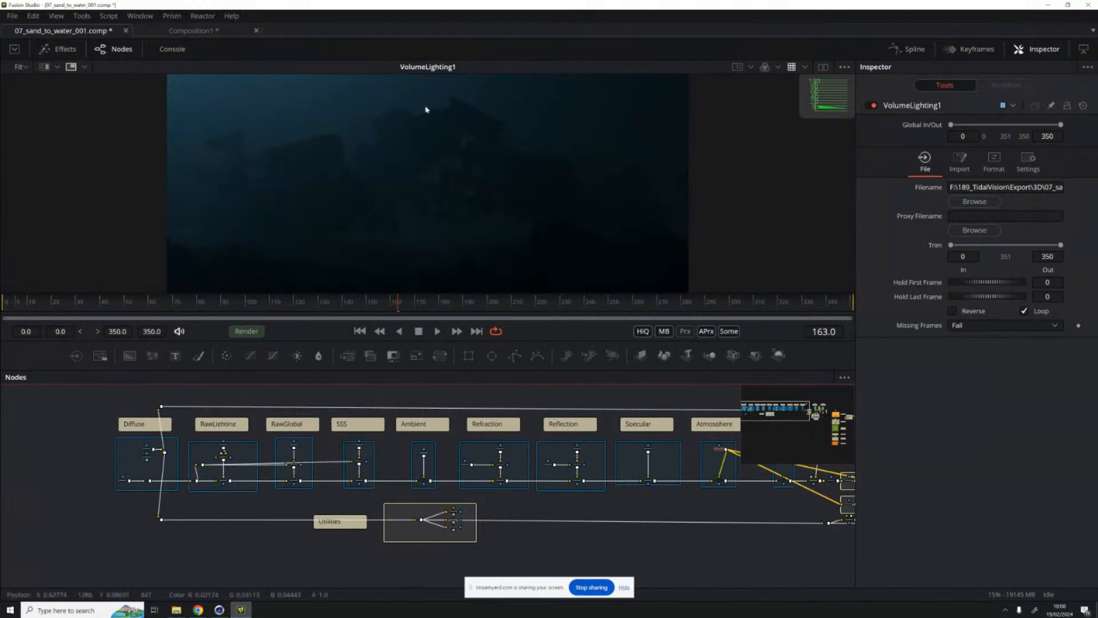
Step: Create a new composition with two side-by-side viewers and enlarge the node graph area
click(12, 17)
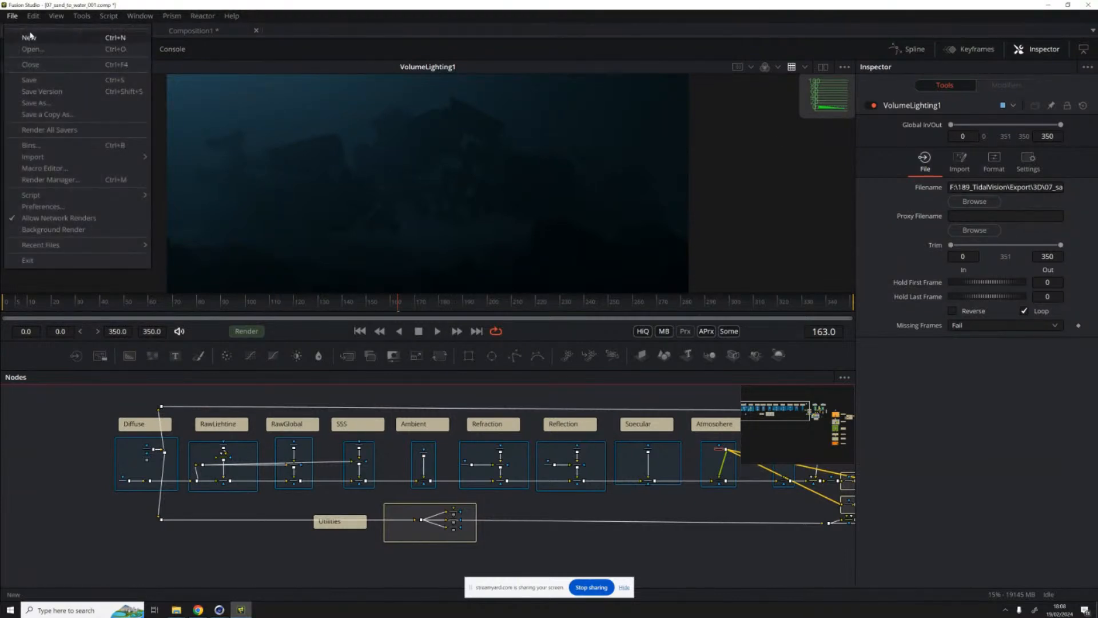
click(29, 36)
click(823, 67)
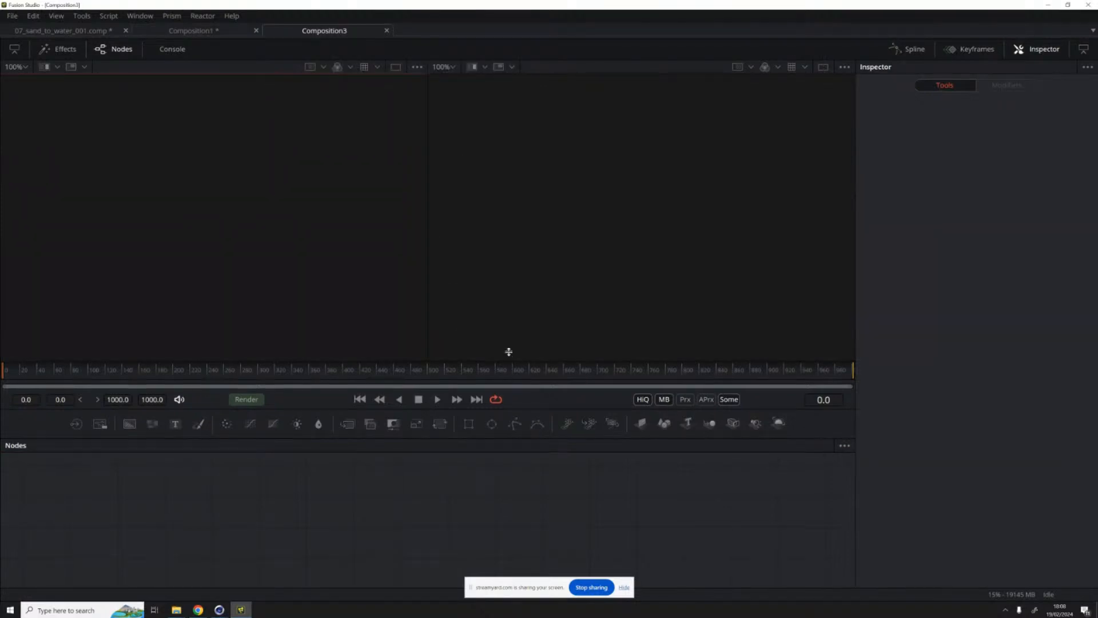
drag(507, 359, 509, 319)
click(563, 178)
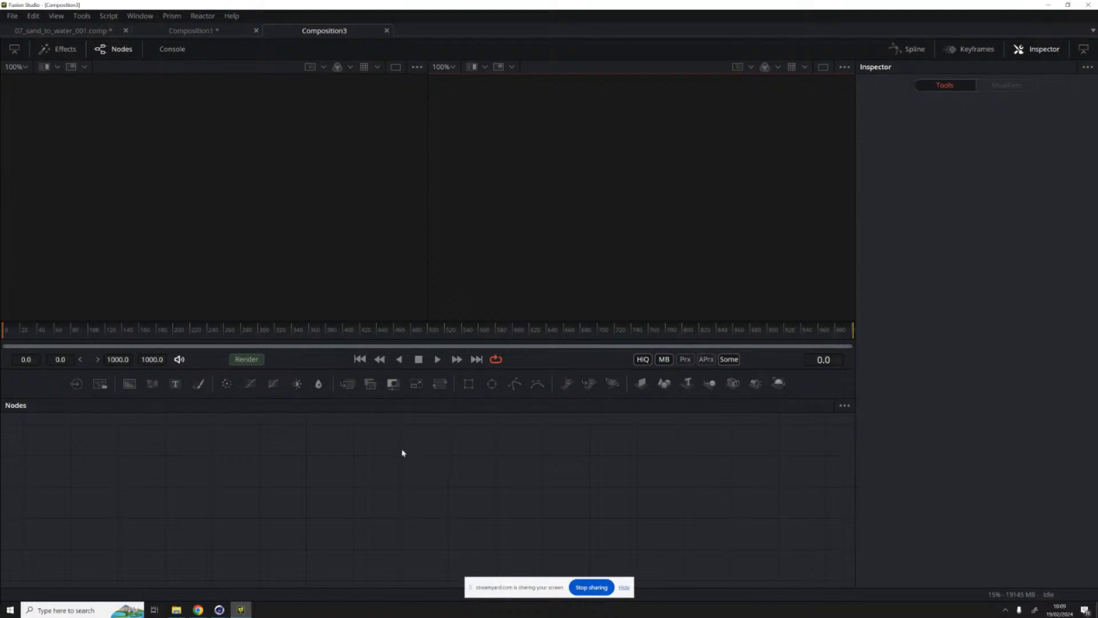
click(81, 16)
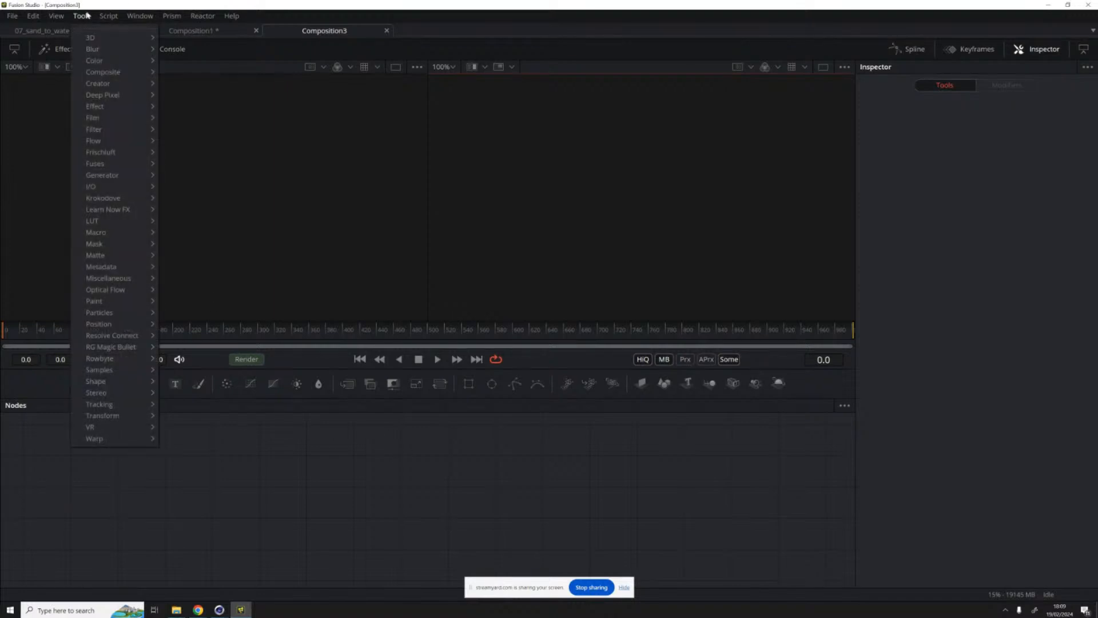
mouse_move(113, 24)
mouse_move(98, 382)
mouse_move(141, 106)
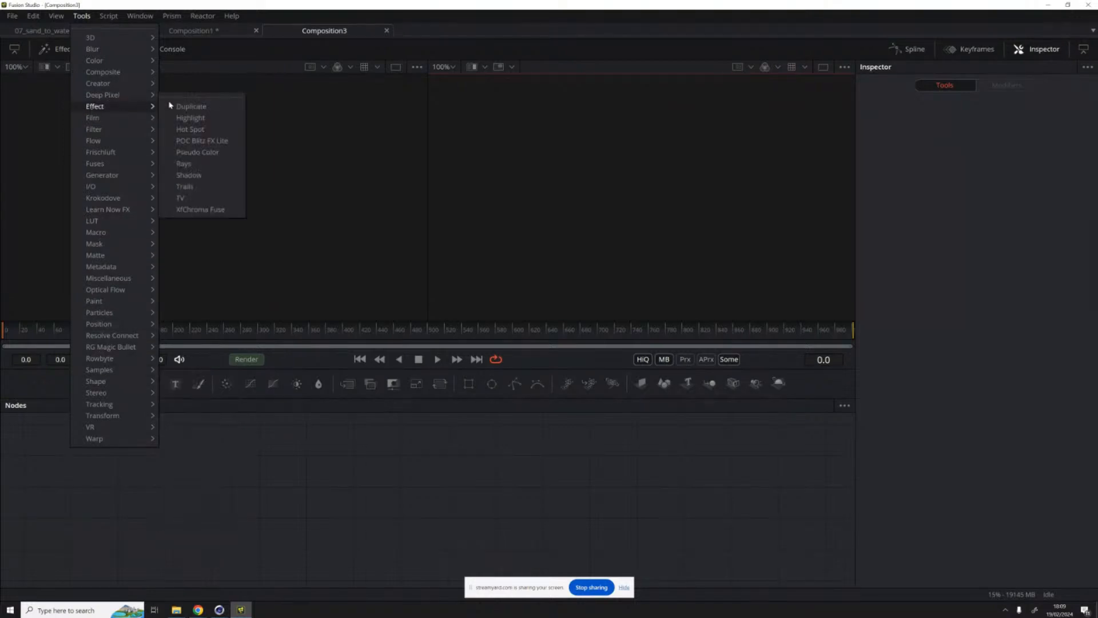
mouse_move(109, 116)
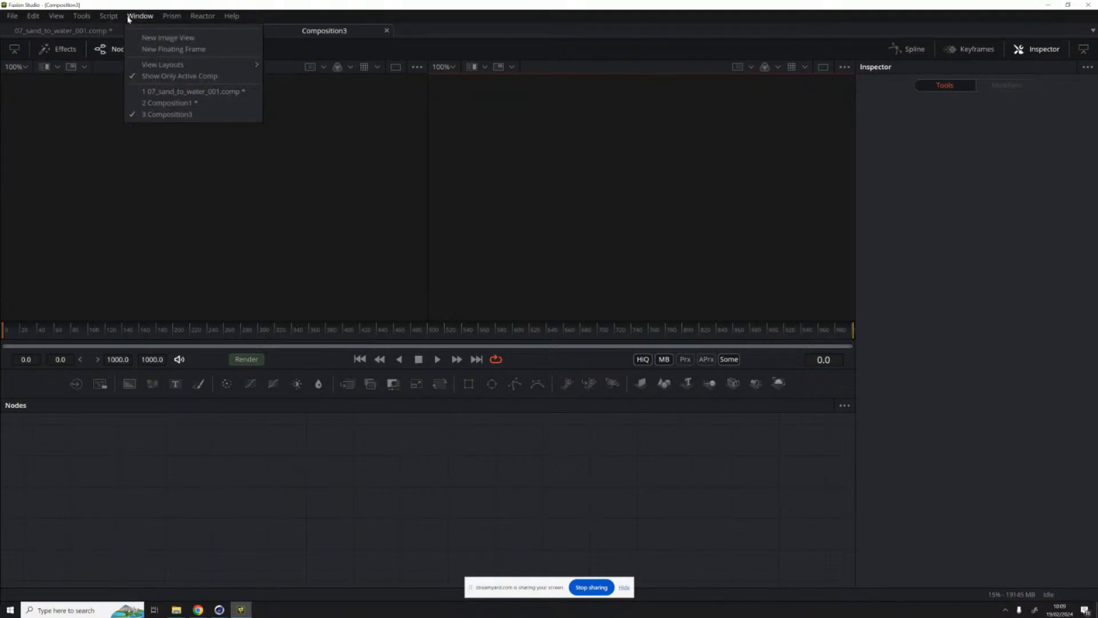
Step: Open a new floating image view, shrink its window and close it again
click(188, 42)
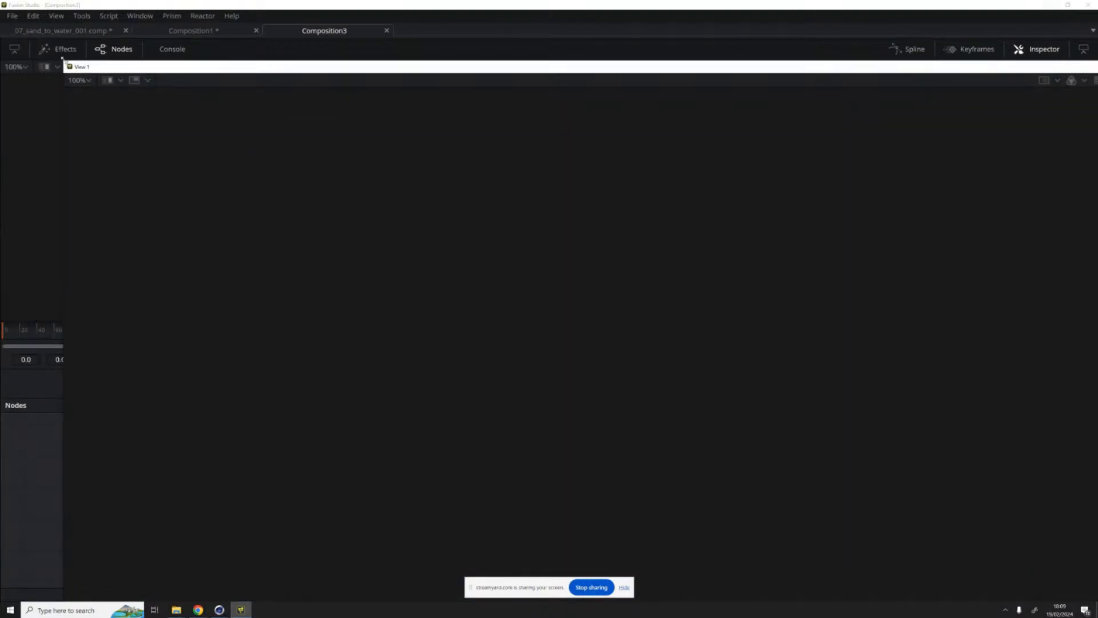
drag(63, 59, 176, 100)
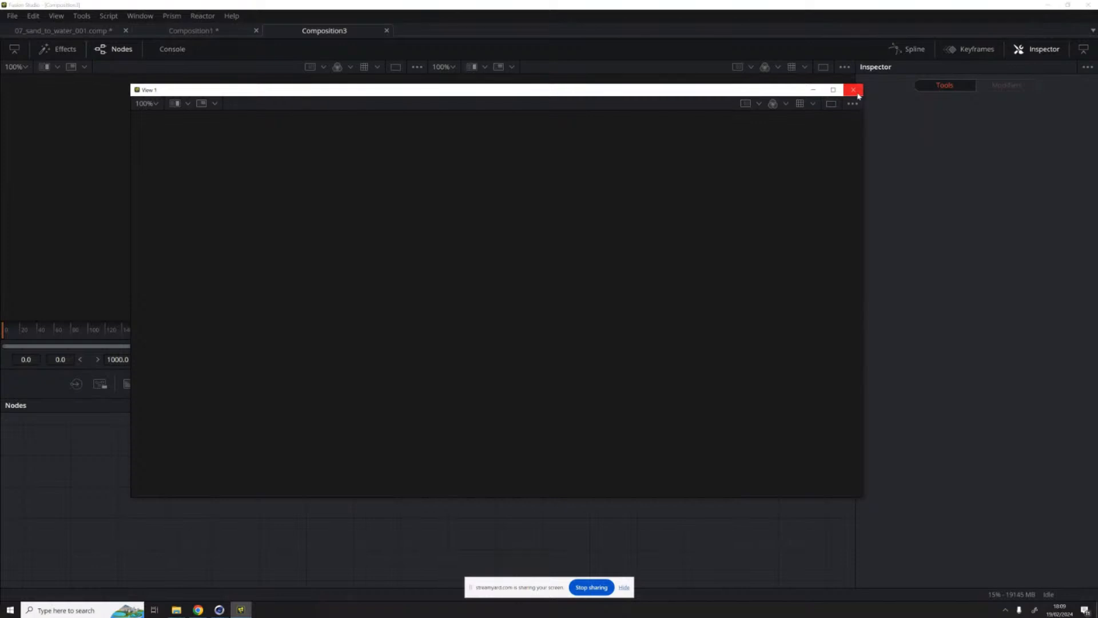
click(853, 90)
click(232, 15)
mouse_move(13, 17)
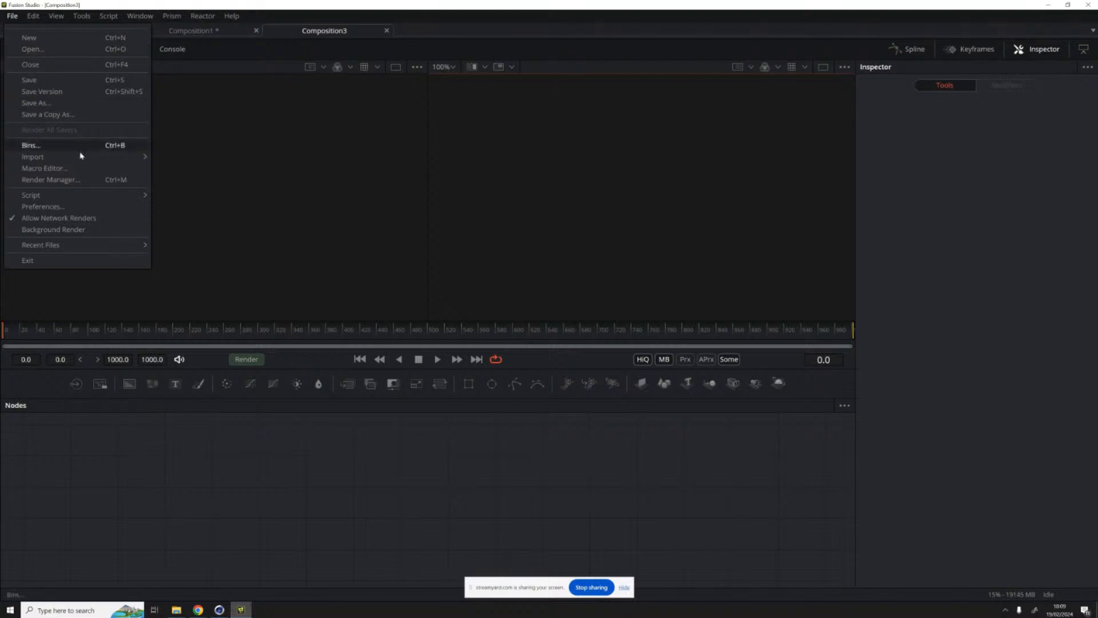
mouse_move(94, 160)
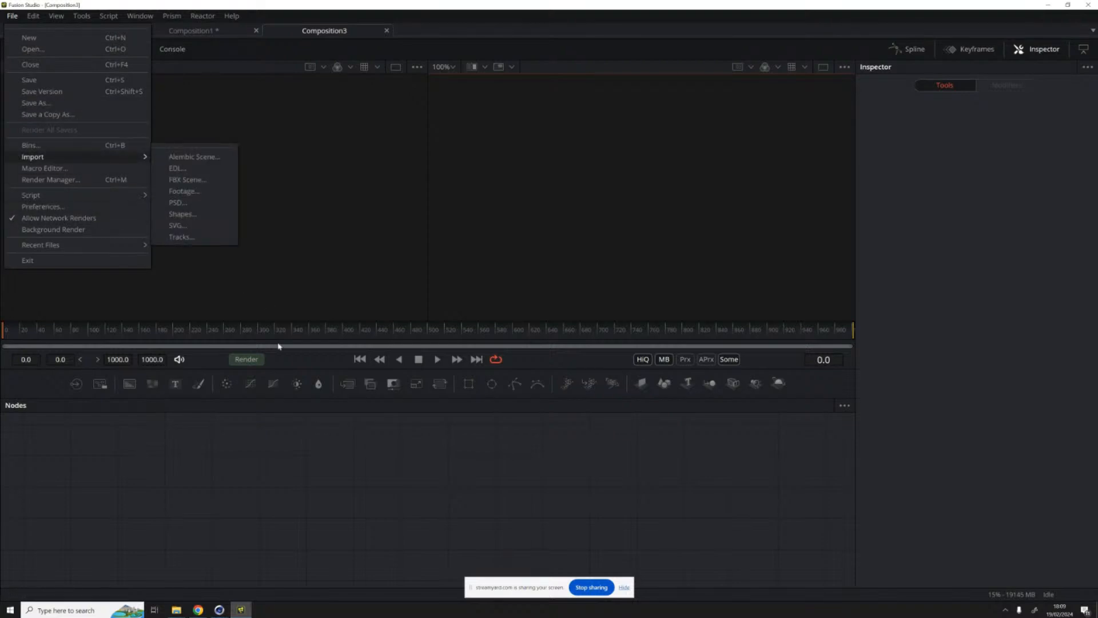
click(269, 458)
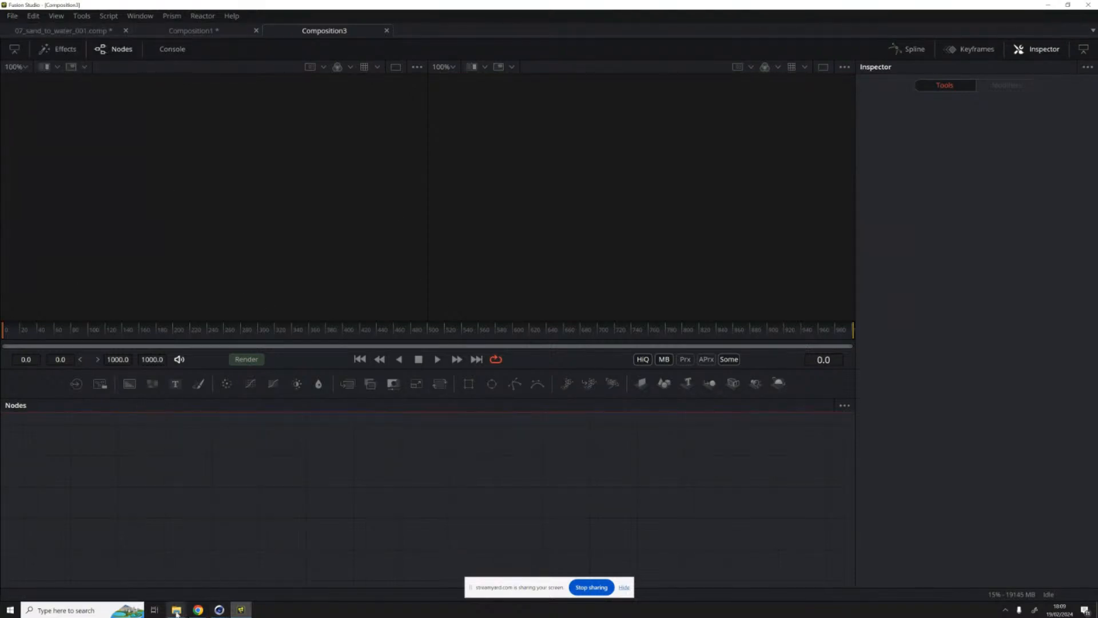
Step: Bring the Beauty EXR sequence from the Beauty folder in File Explorer into the new composition as a loader, starting at Beauty0000.exr
mouse_move(176, 609)
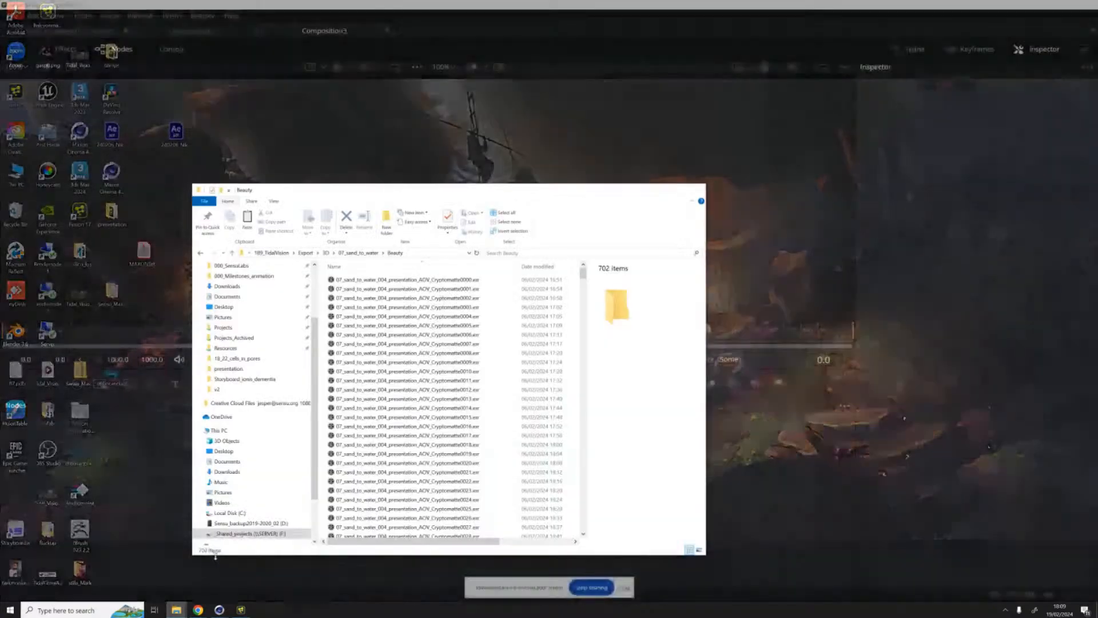
click(216, 559)
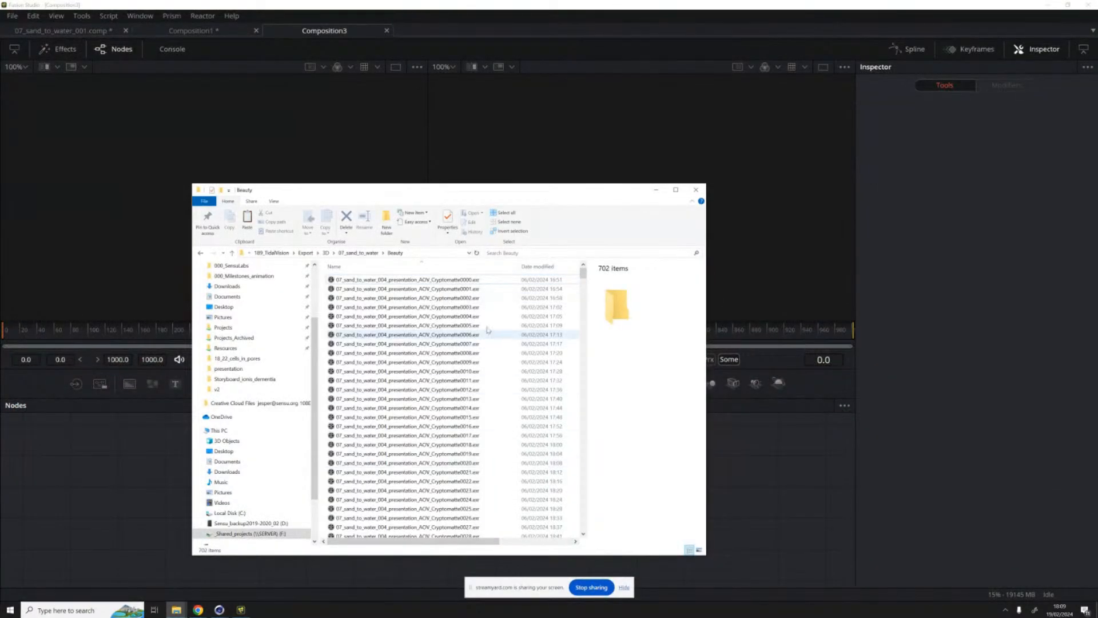
drag(582, 273, 574, 408)
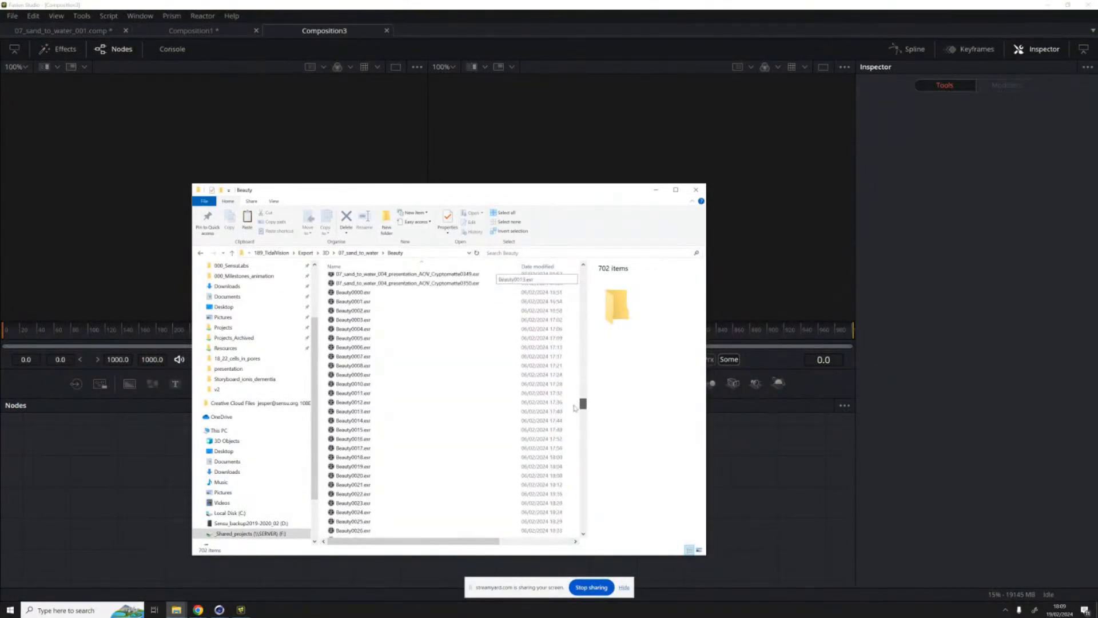
click(362, 293)
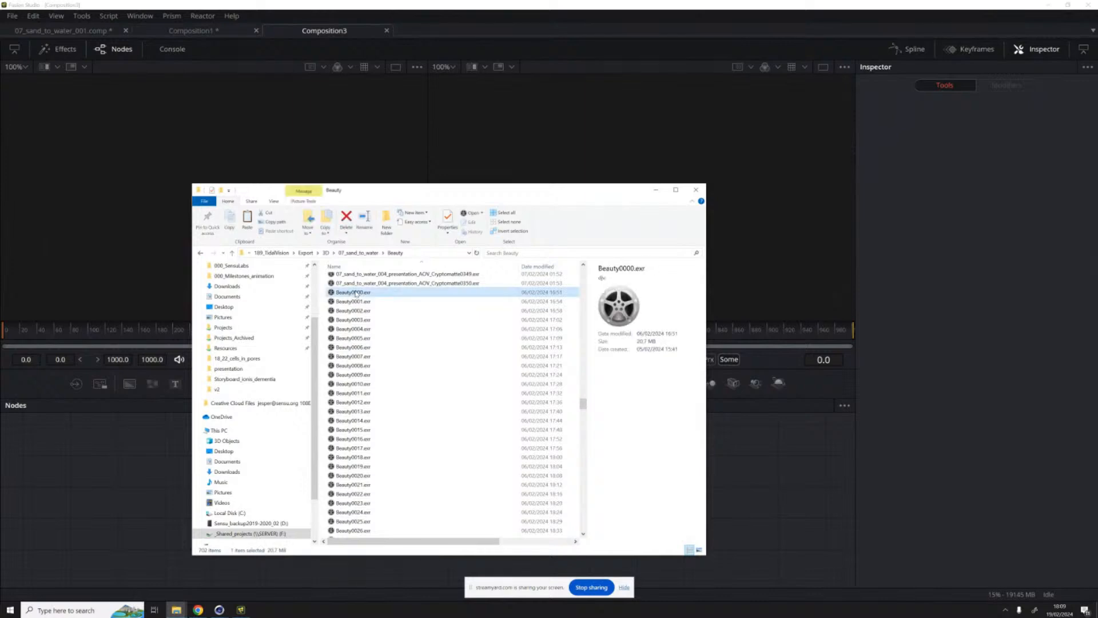
drag(369, 294, 112, 493)
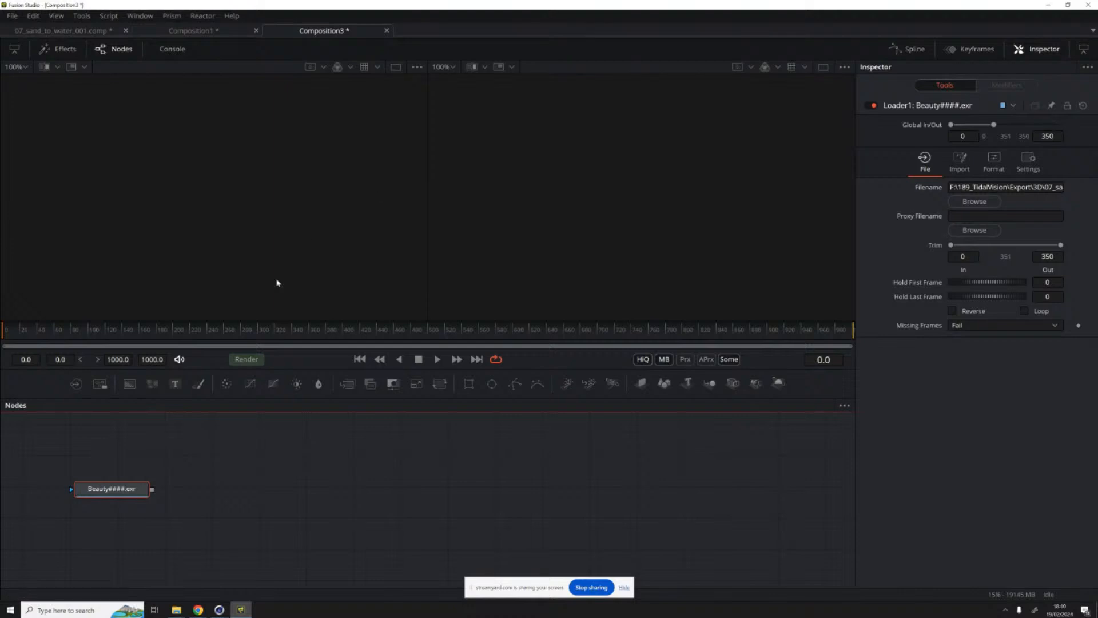
Step: Add the 07_sand_to_water_004_presentation_AOV_Cryptomatte EXR sequence from the Beauty folder as a second loader below the Beauty loader
mouse_move(177, 607)
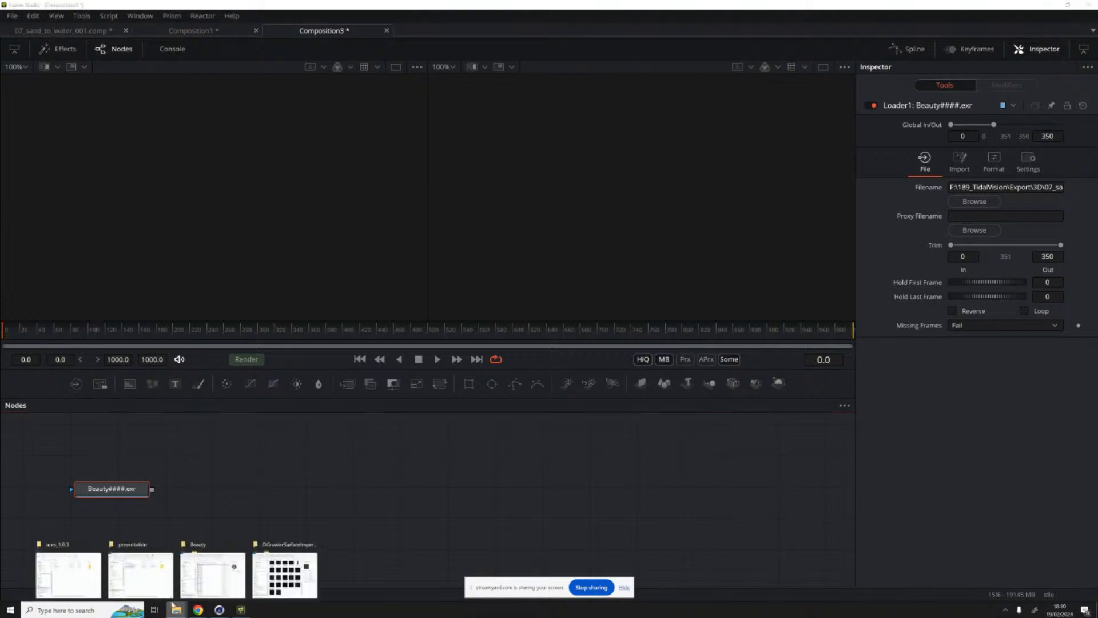
click(218, 569)
drag(583, 404, 594, 270)
drag(467, 280, 103, 537)
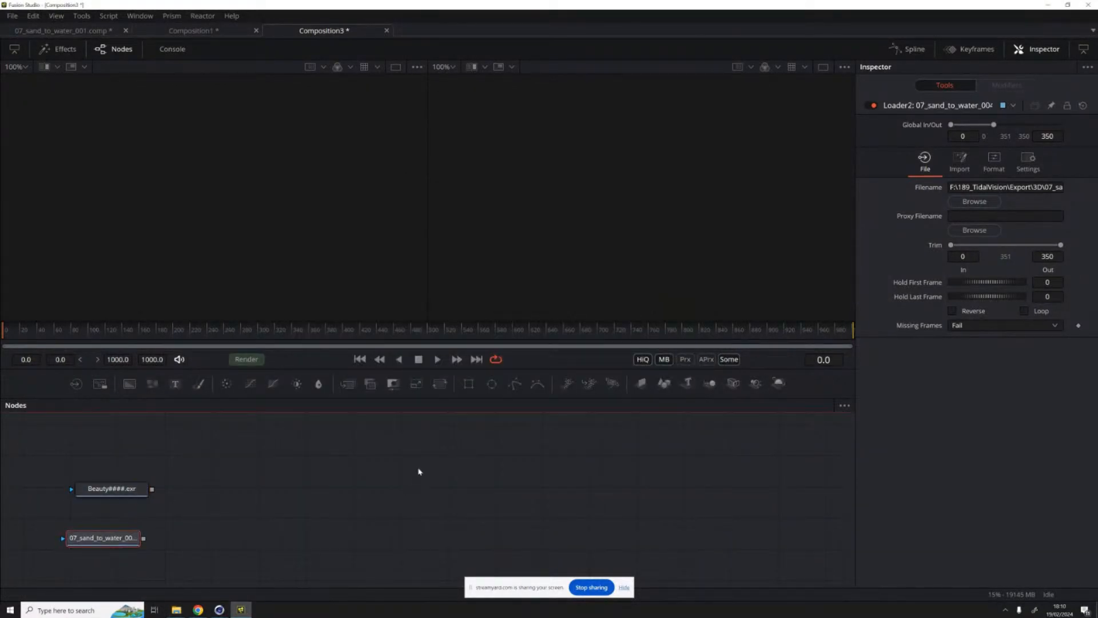
Step: Hide the screen-sharing notice and line up the Beauty and Cryptomatte loaders one above the other in the node graph
click(624, 588)
click(559, 499)
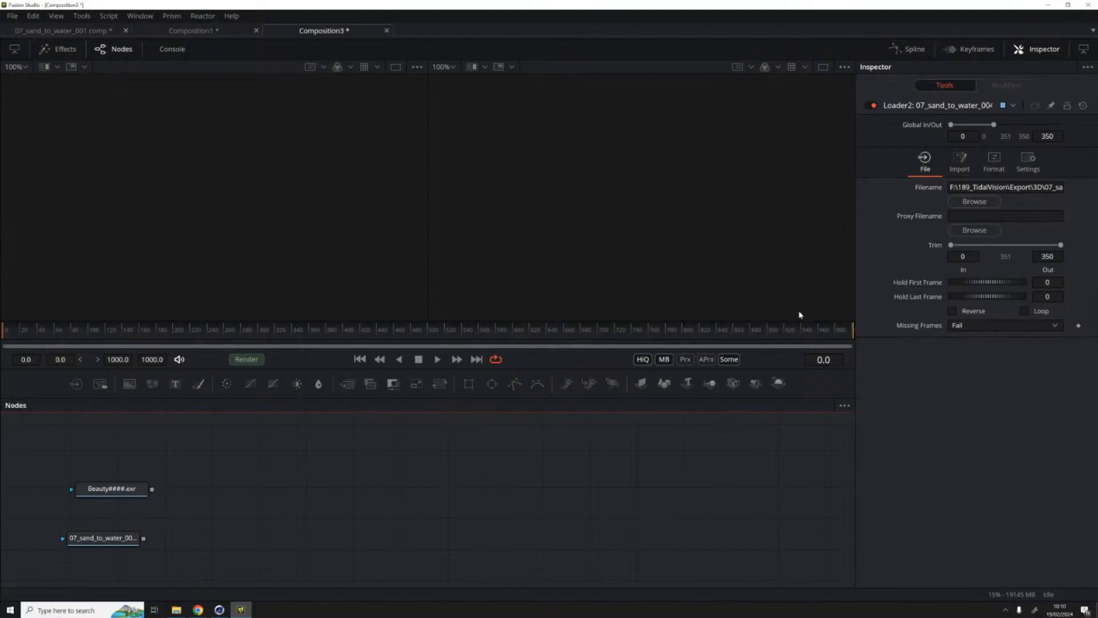
drag(118, 492, 150, 478)
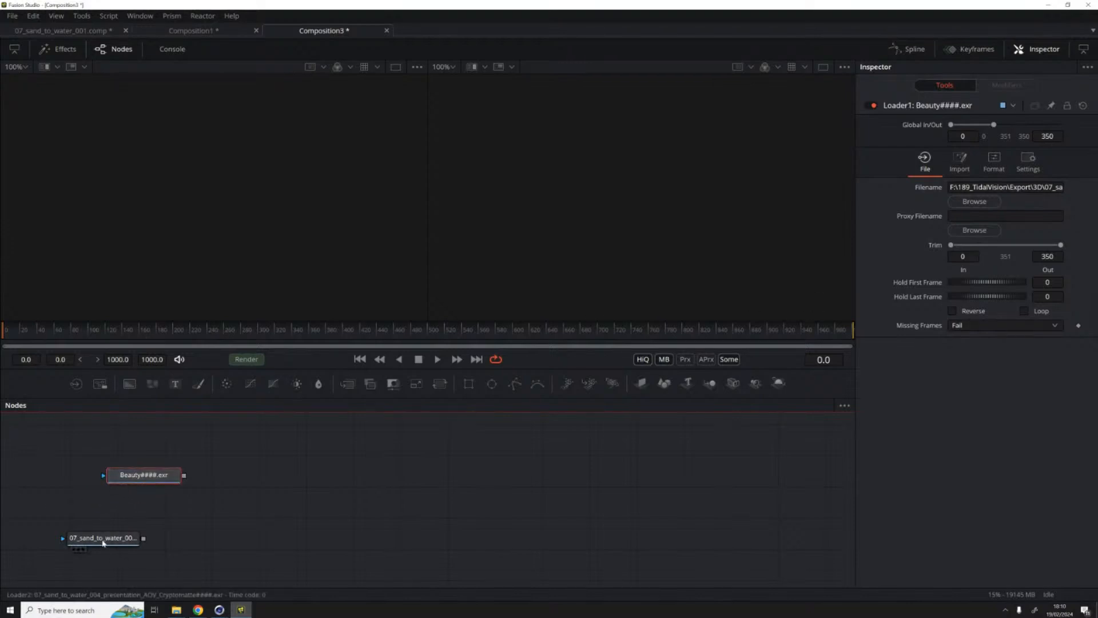
drag(110, 539, 153, 538)
Step: Display the Beauty loader in both viewers
click(140, 475)
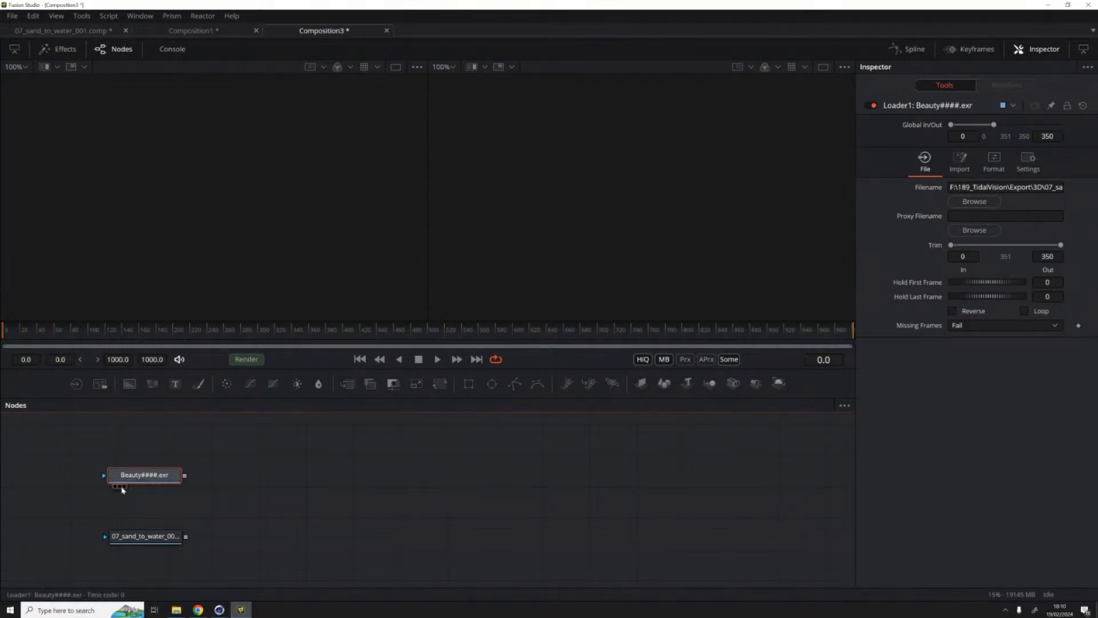
click(116, 486)
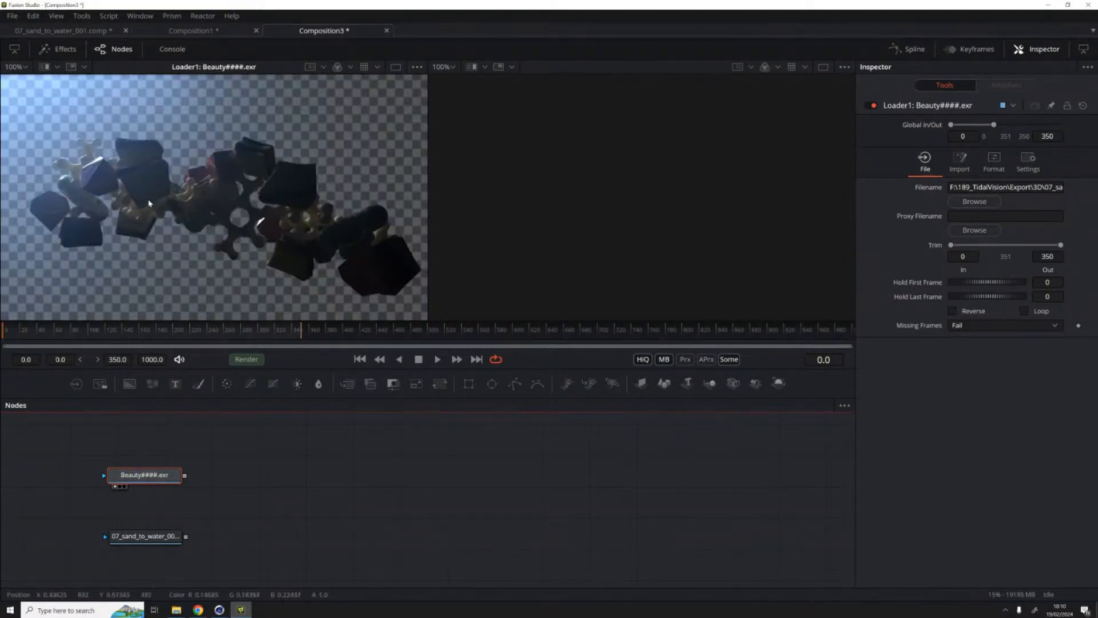
click(122, 487)
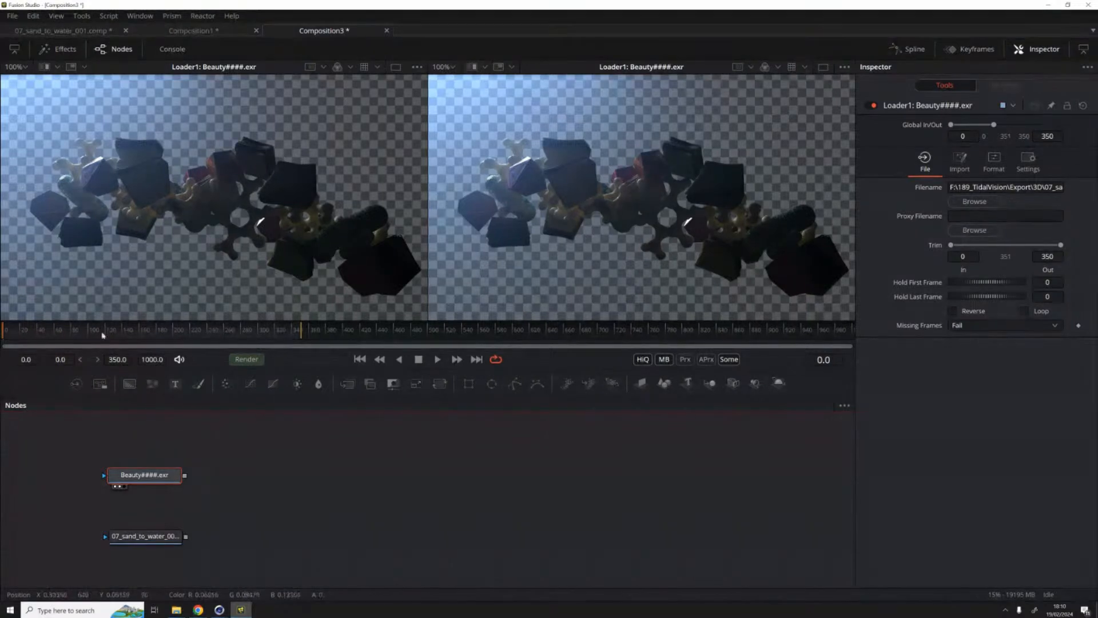
Step: View the reference image sensu_presentation_still.png from the presentation folder in File Explorer, and return to the Fusion Studio composition
click(184, 612)
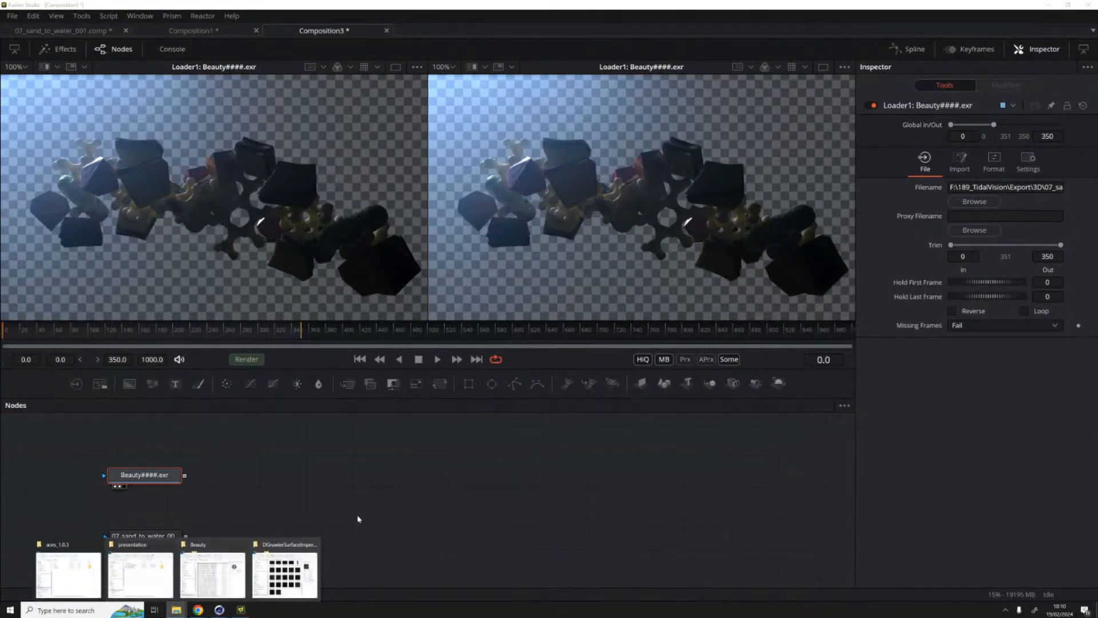
click(135, 568)
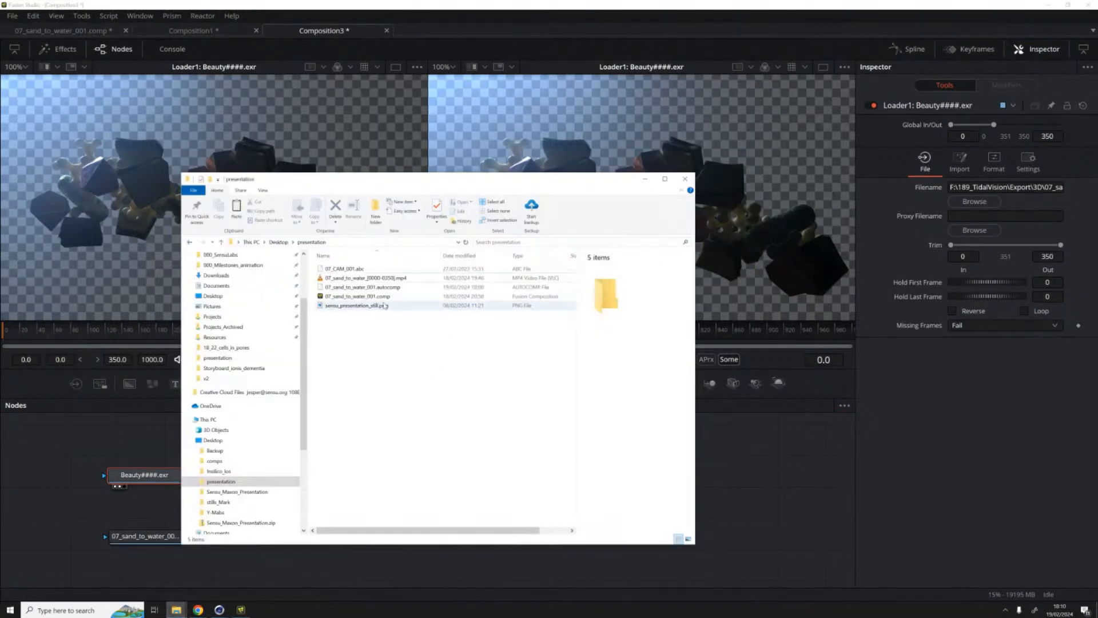
click(377, 305)
double_click(377, 305)
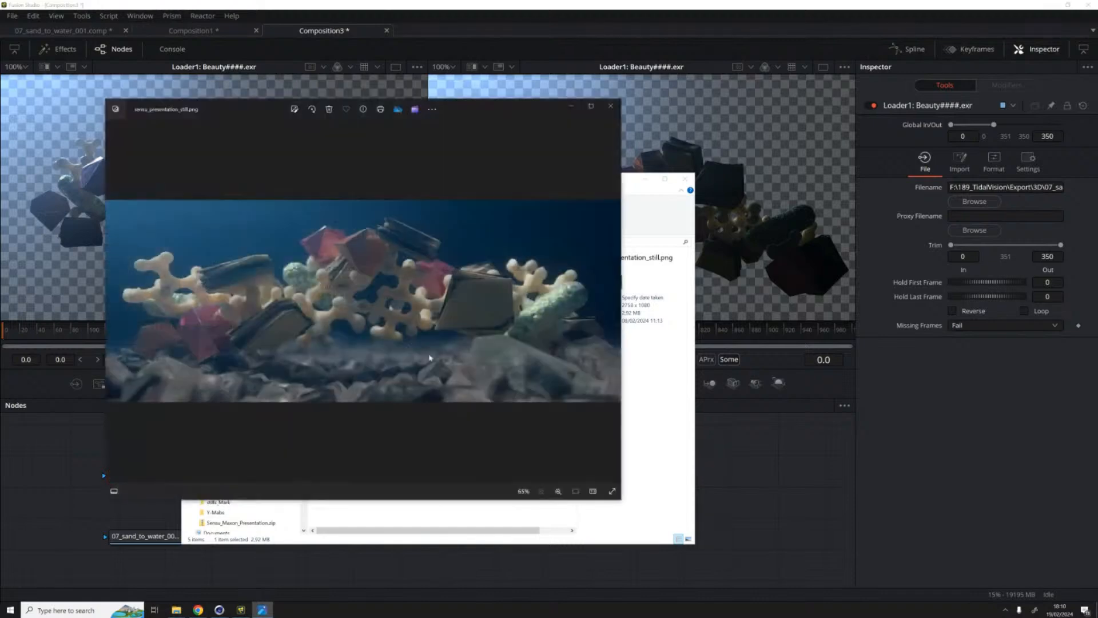
drag(213, 119, 454, 93)
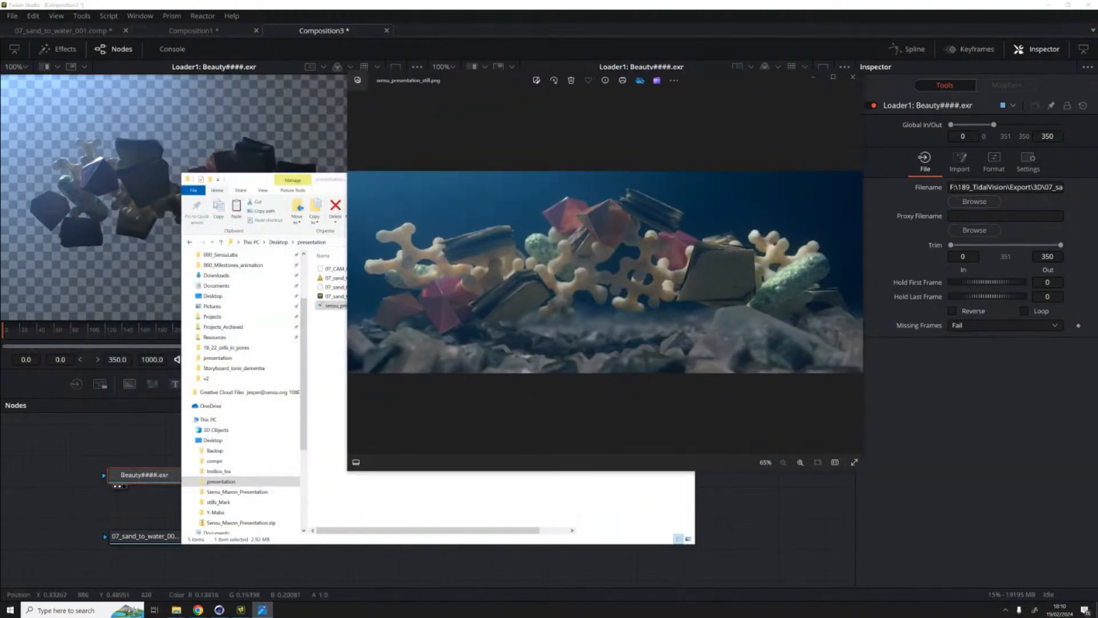
click(244, 183)
click(643, 180)
click(421, 379)
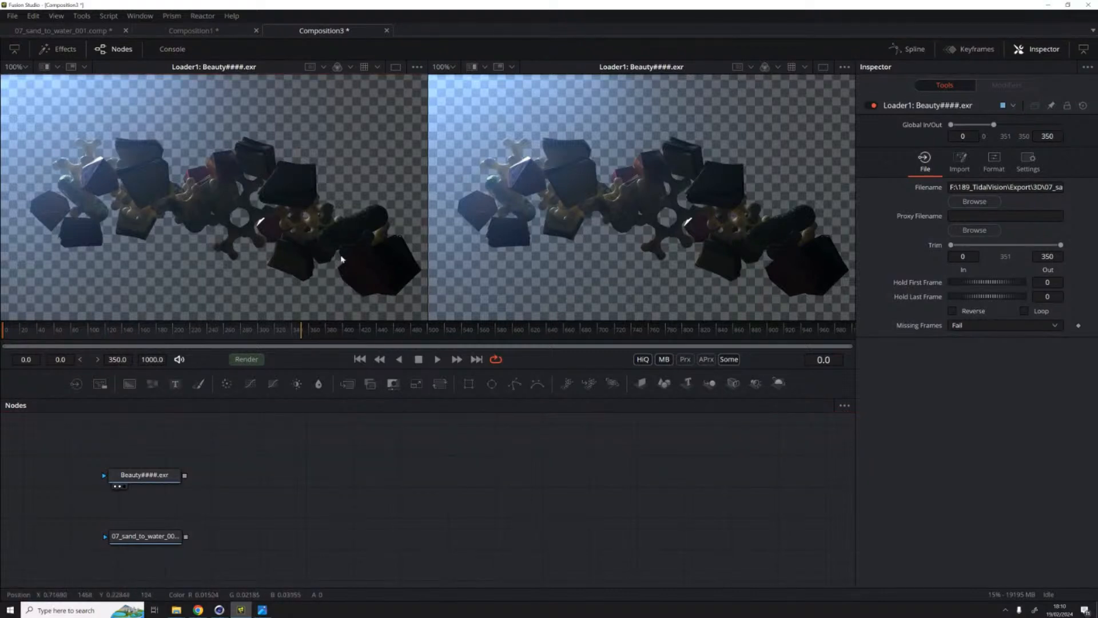
Step: Remove the Beauty loader from the second viewer and switch to a single-viewer layout showing only the Beauty image
click(143, 483)
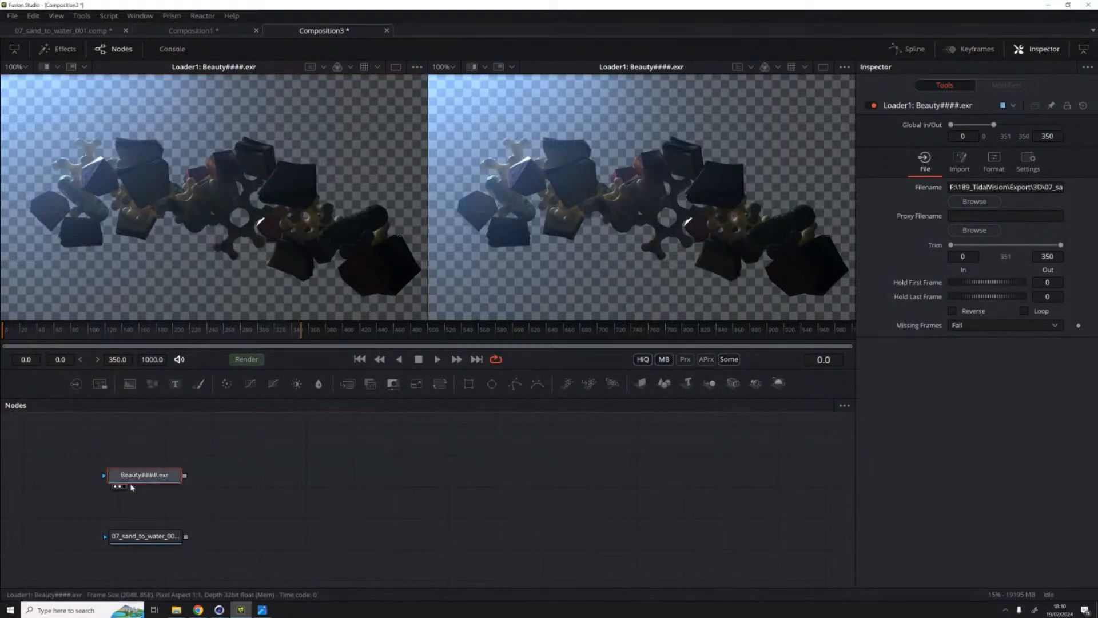
click(120, 487)
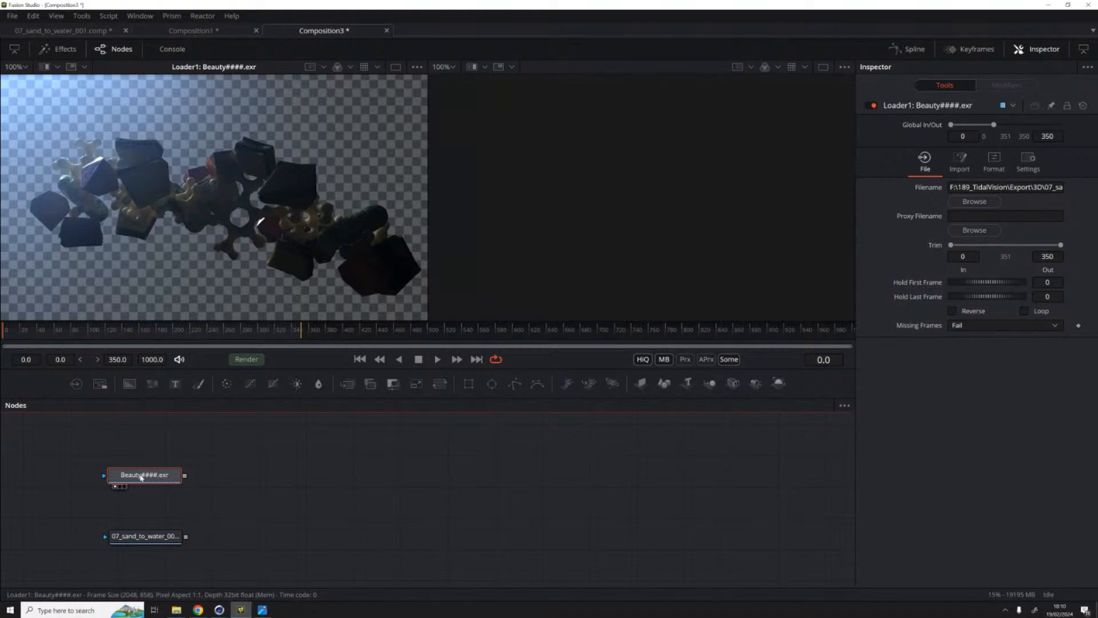
click(395, 67)
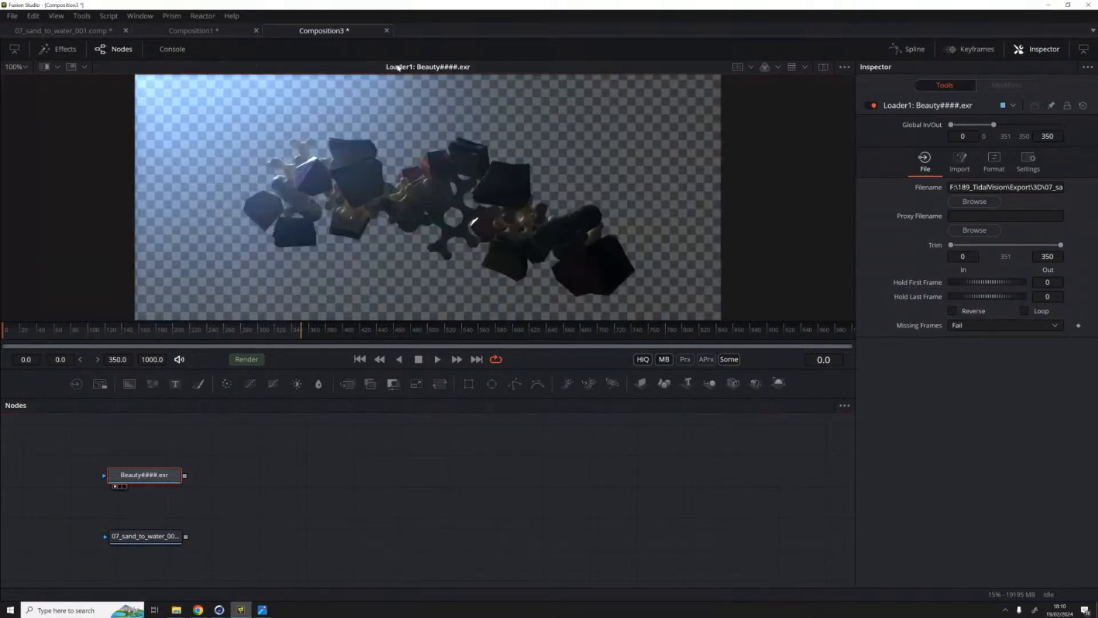
click(822, 67)
click(395, 67)
Step: Turn the viewer's Checker Underlay off to see the Beauty image on black, and turn it back on
click(845, 67)
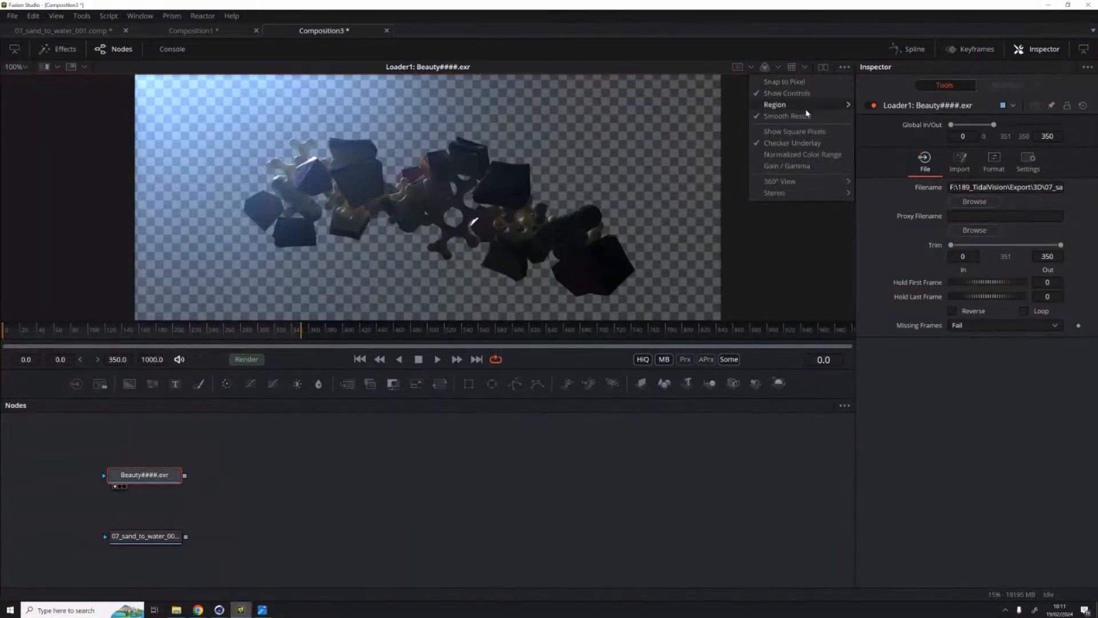
click(767, 143)
click(844, 67)
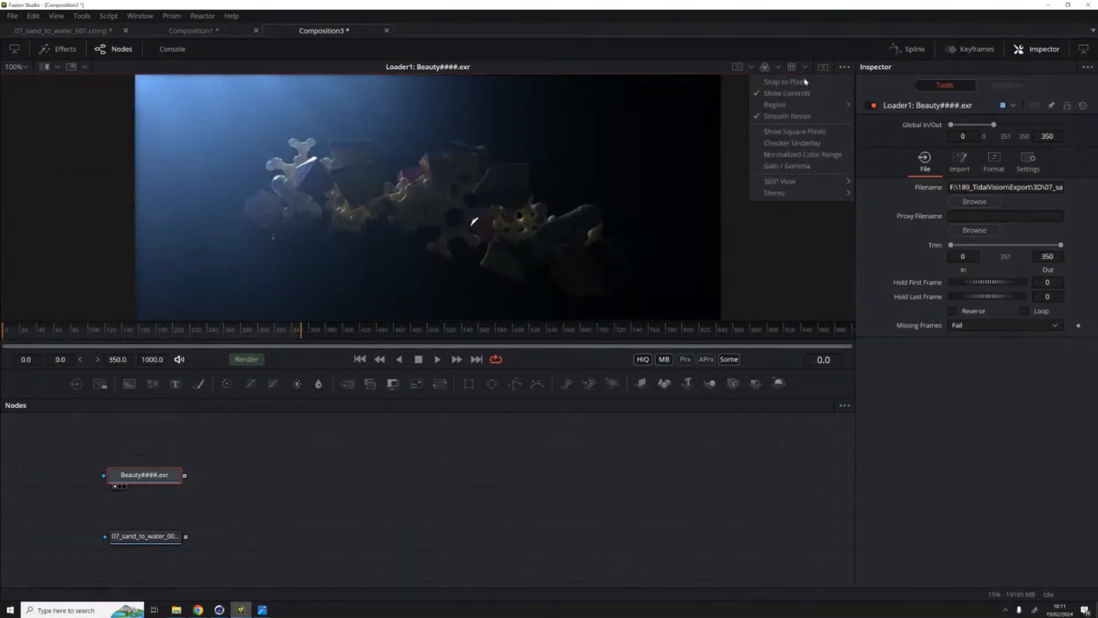
click(786, 144)
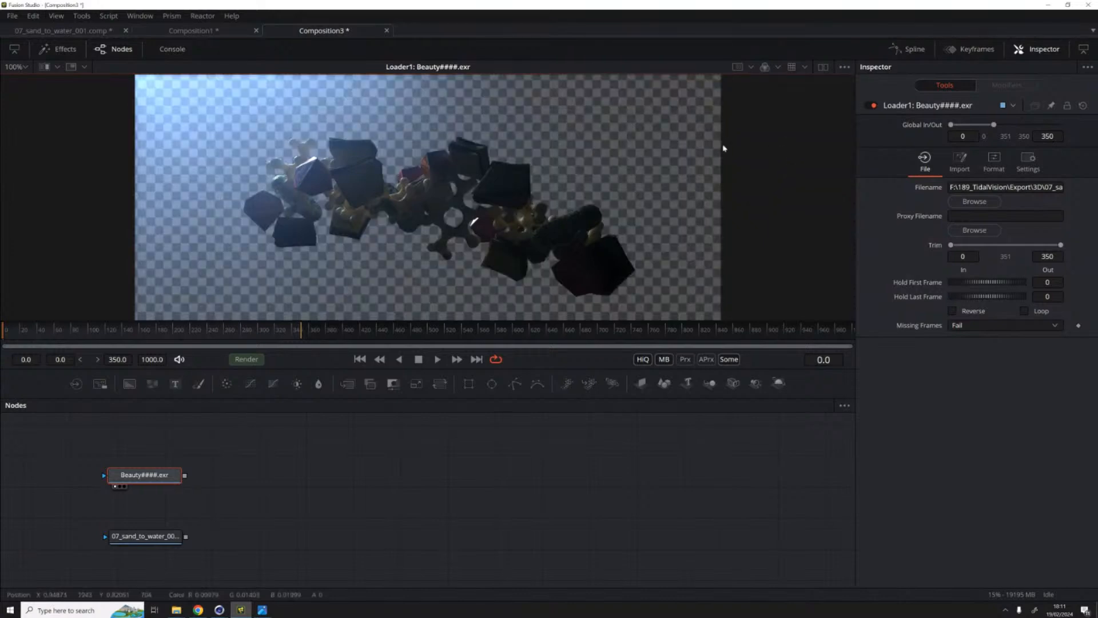
Step: Switch to Cinema 4D and examine the Color Management settings of the 07_sand_to_water_004_presentation project
click(804, 68)
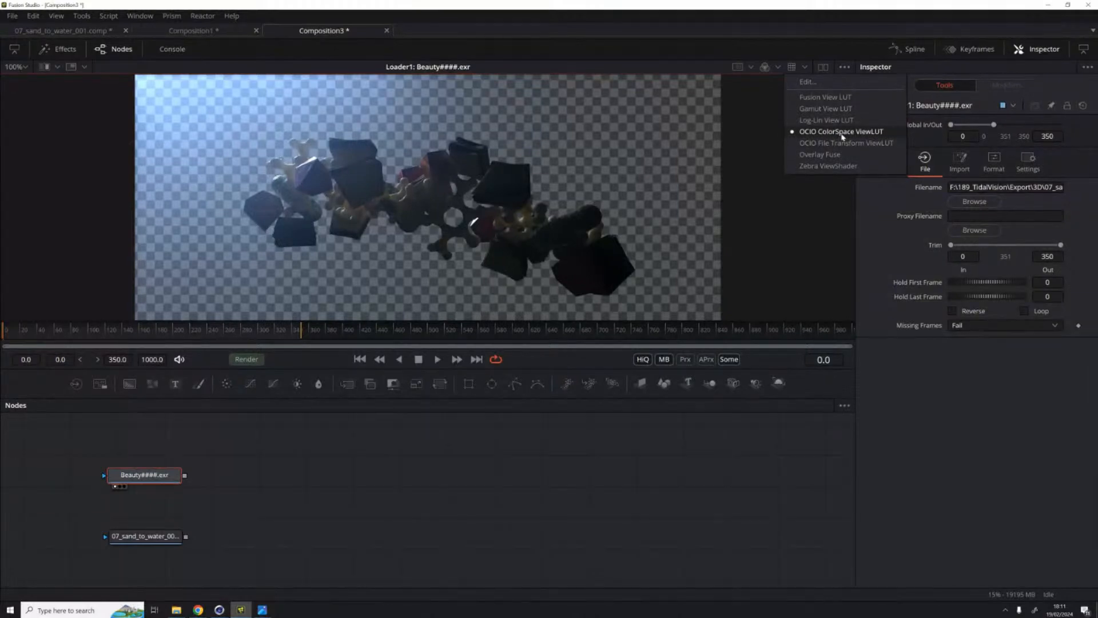
click(219, 609)
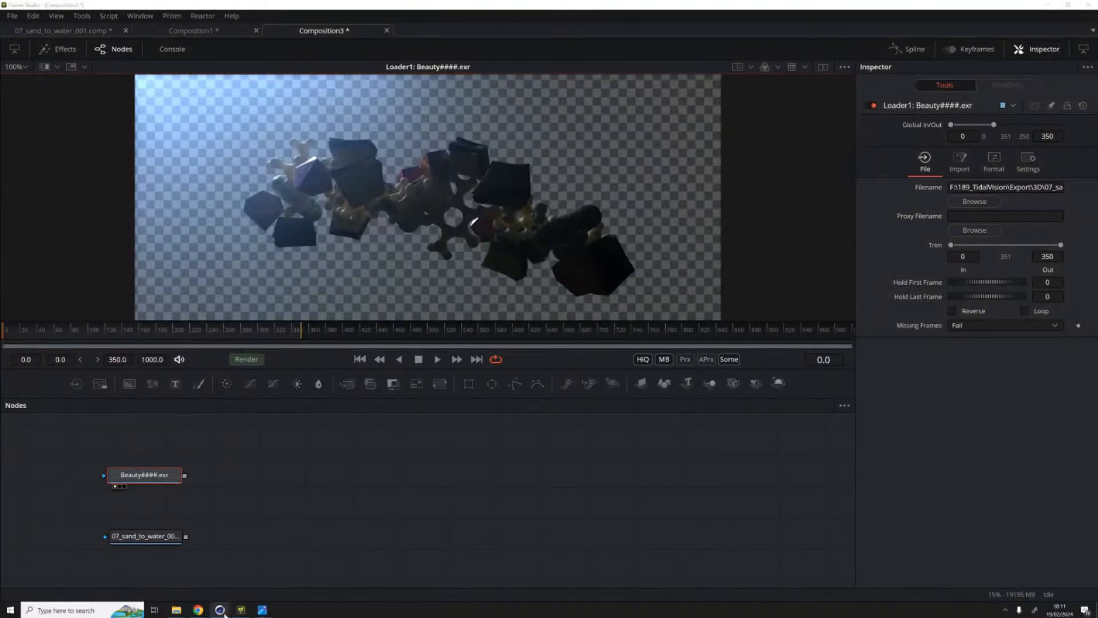
click(240, 558)
click(925, 296)
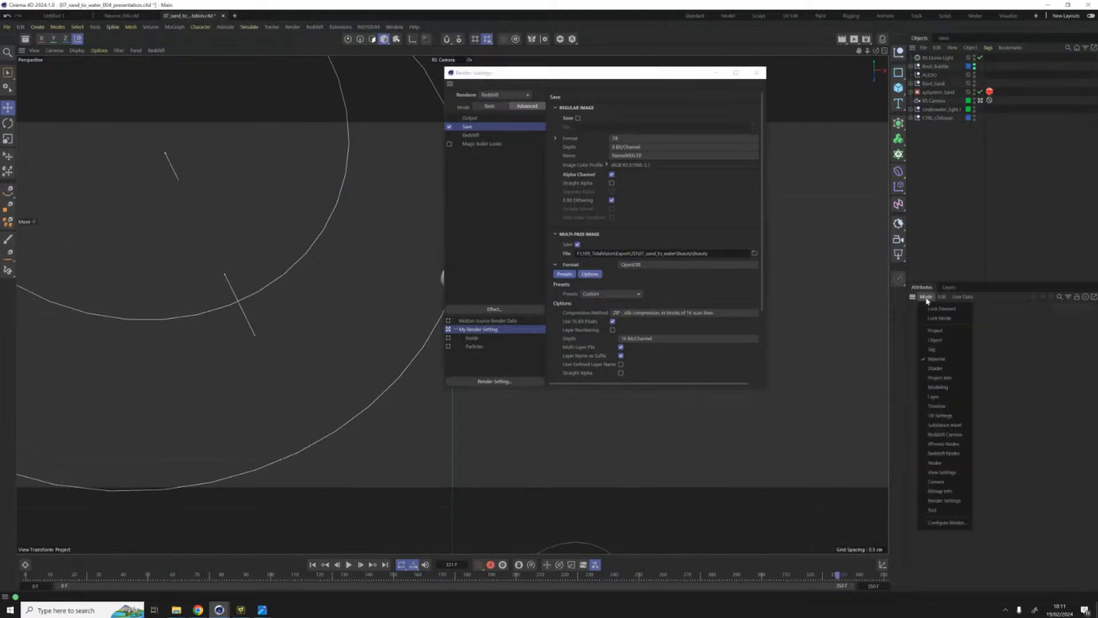
click(935, 331)
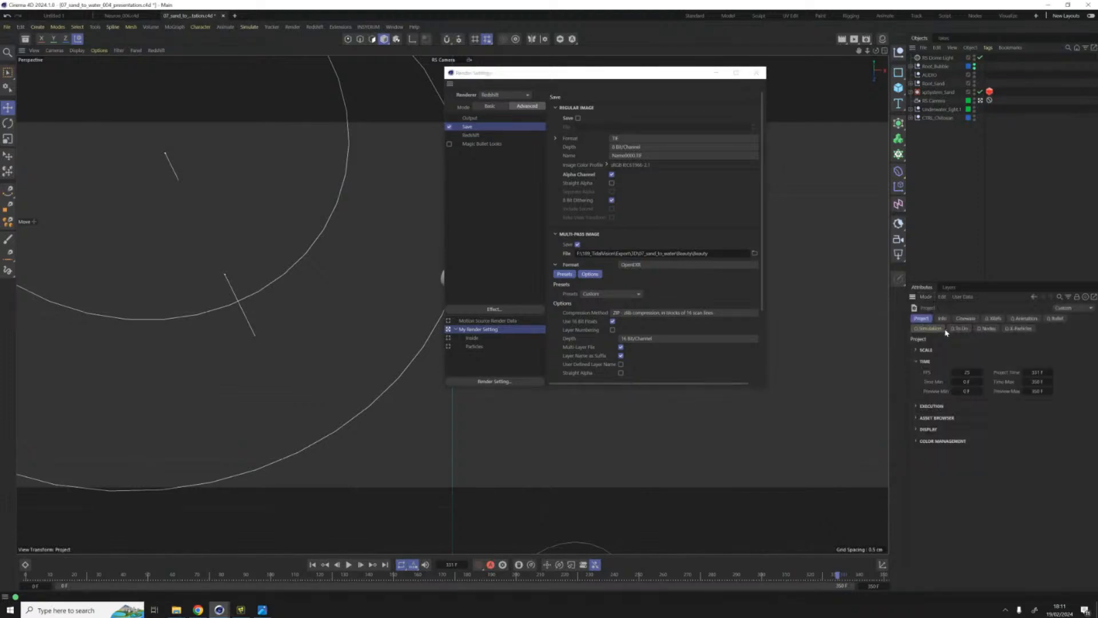
click(934, 443)
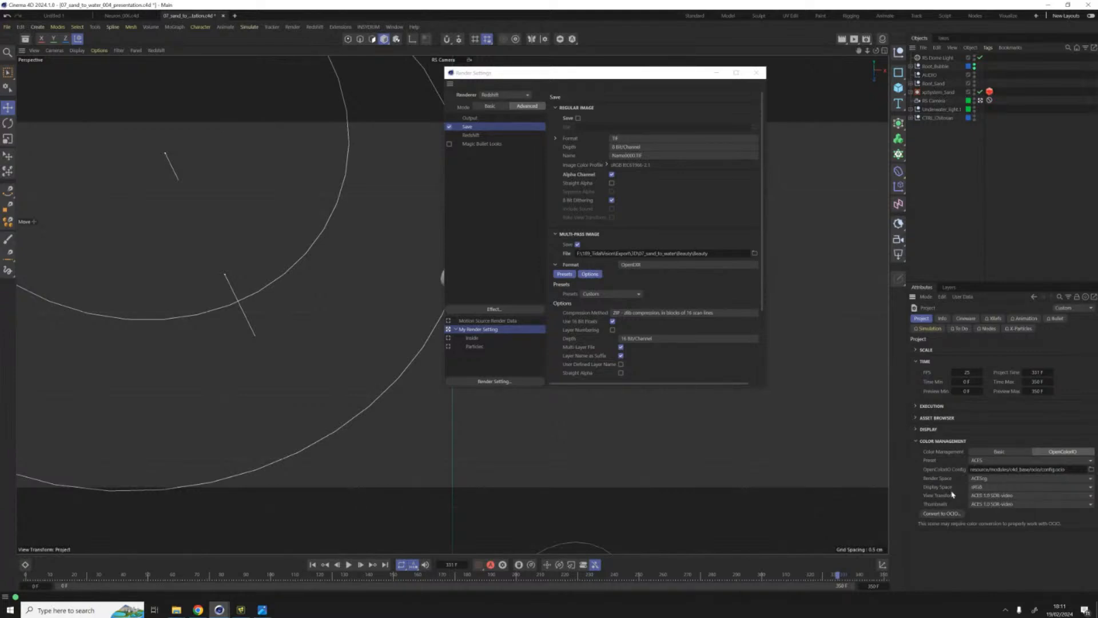
Step: Return to Fusion Studio, apply the OCIO ColorSpace ViewLUT to the viewer and open its LUT editor
click(242, 612)
click(804, 67)
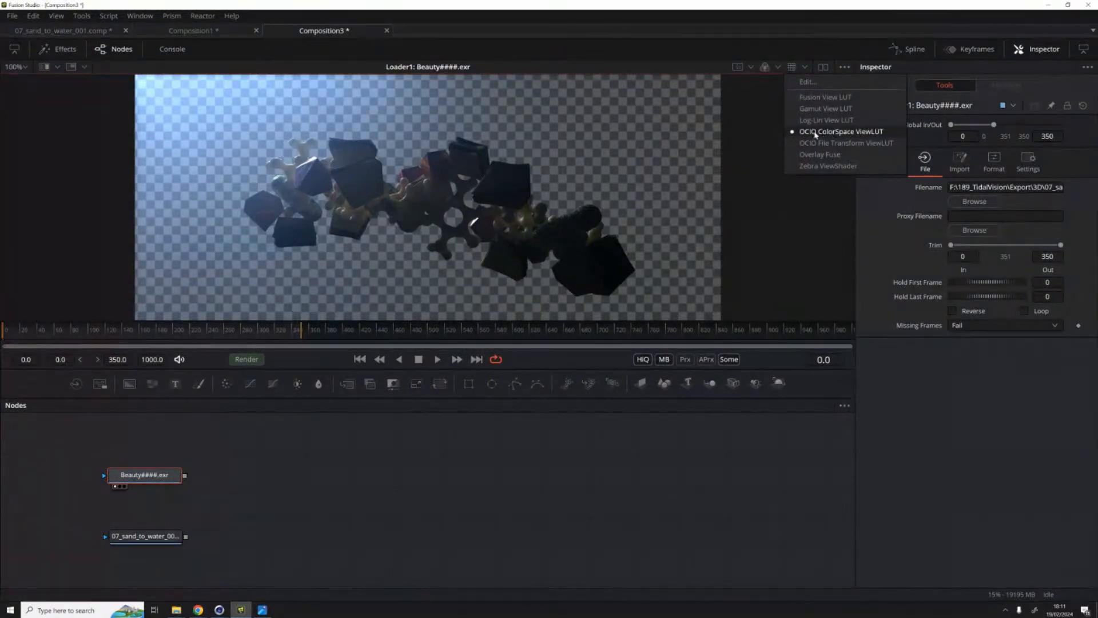
click(852, 132)
click(804, 66)
click(809, 82)
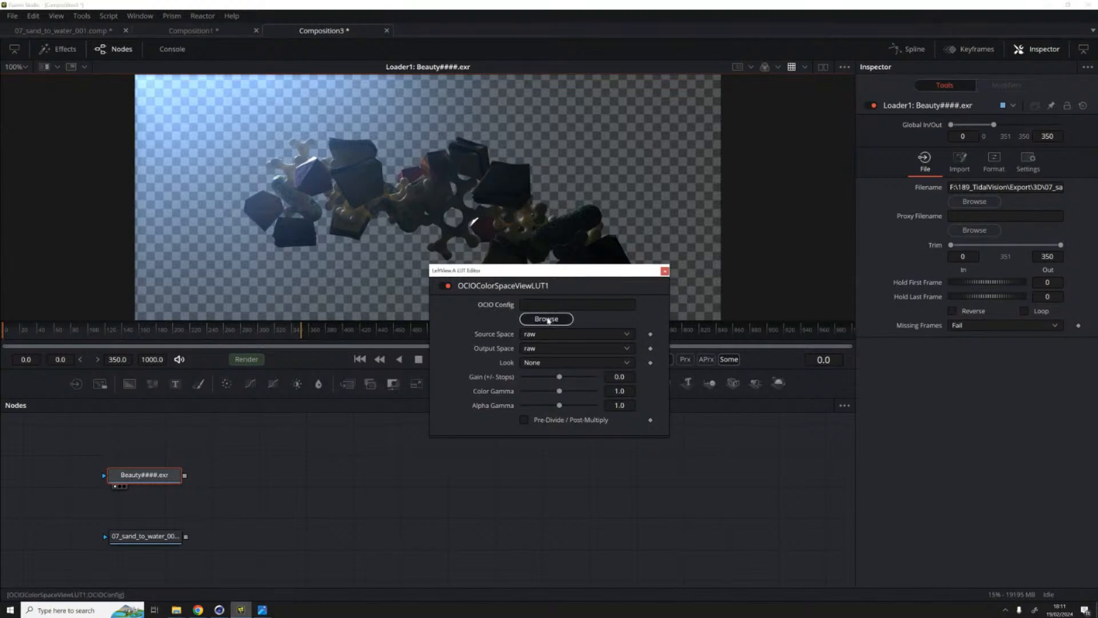
Step: Load config.ocio from the C:\ocio\aces_1.0.3 folder as the view LUT's OCIO config, using the folder path copied from File Explorer
click(547, 319)
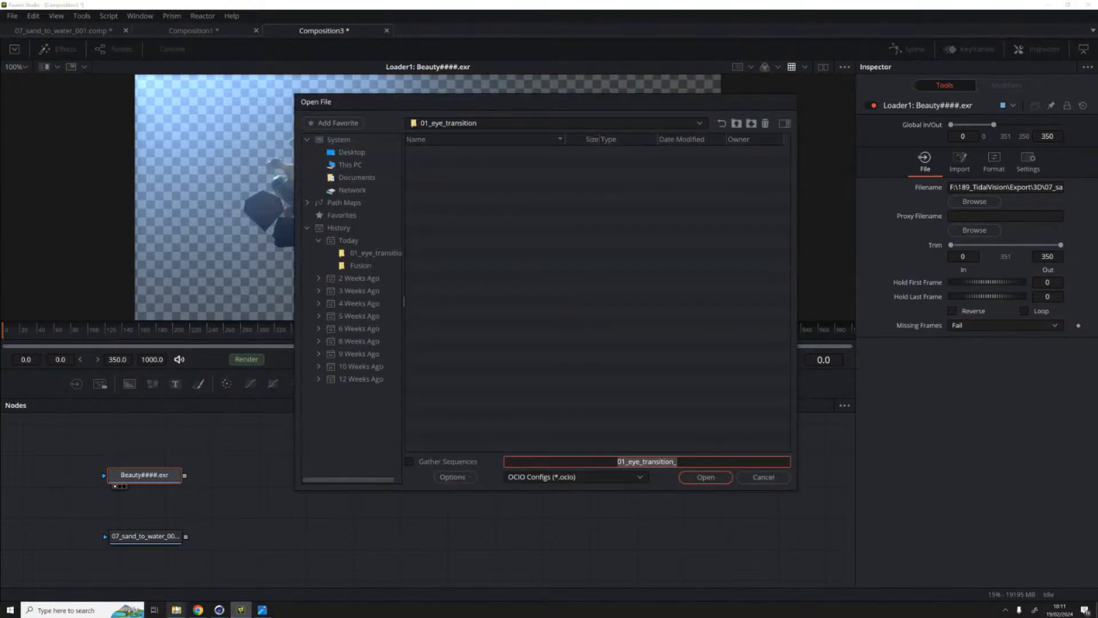
click(176, 610)
click(82, 574)
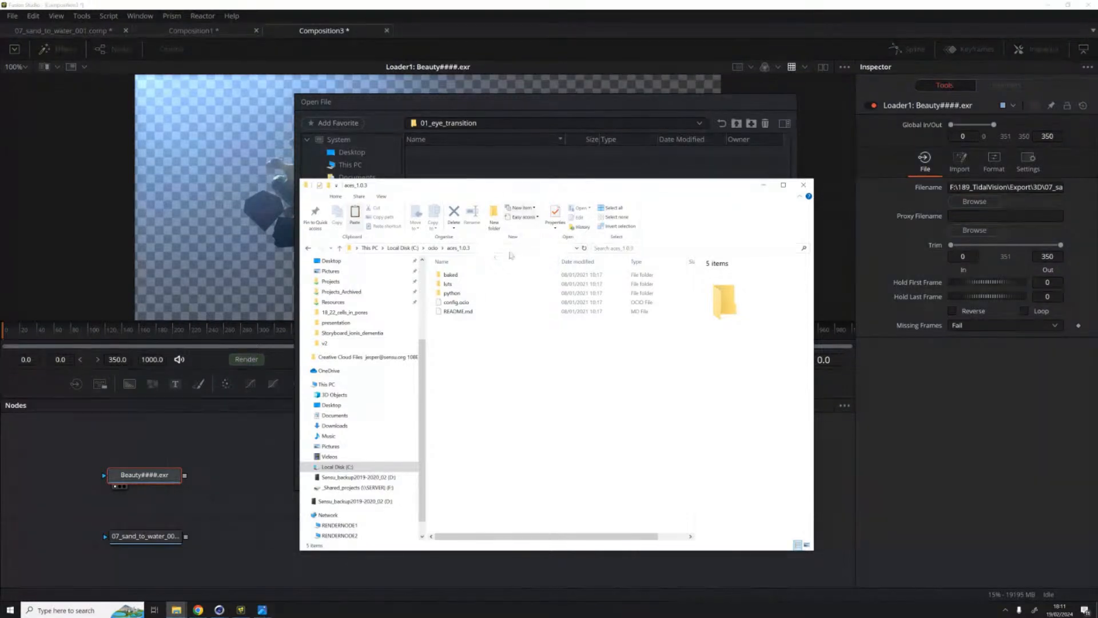
click(504, 249)
key(ctrl+c)
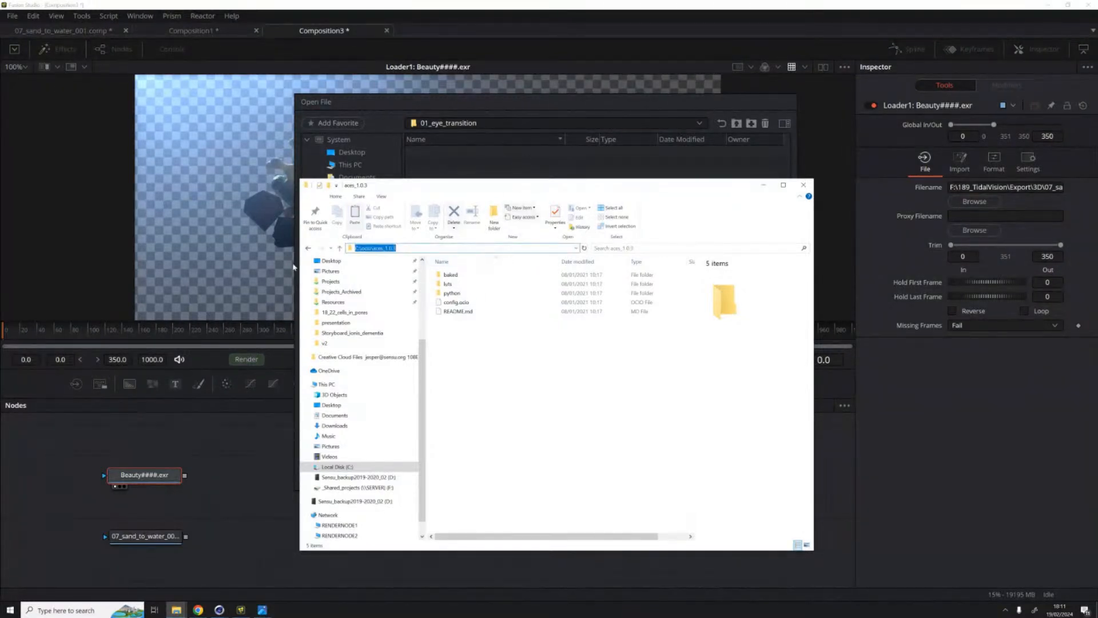
click(466, 95)
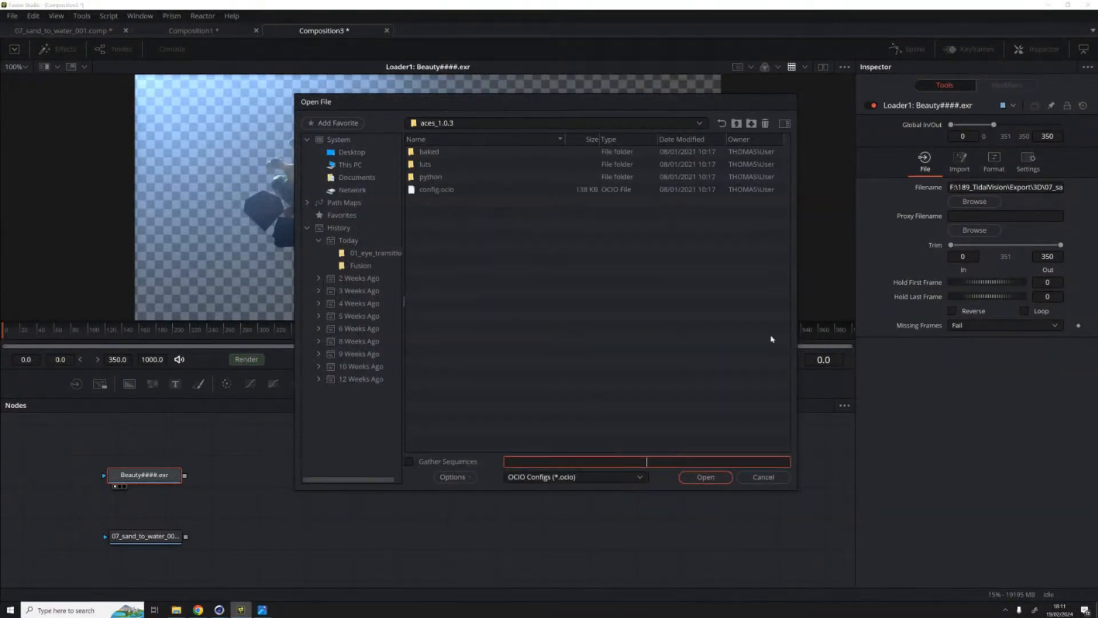
double_click(437, 190)
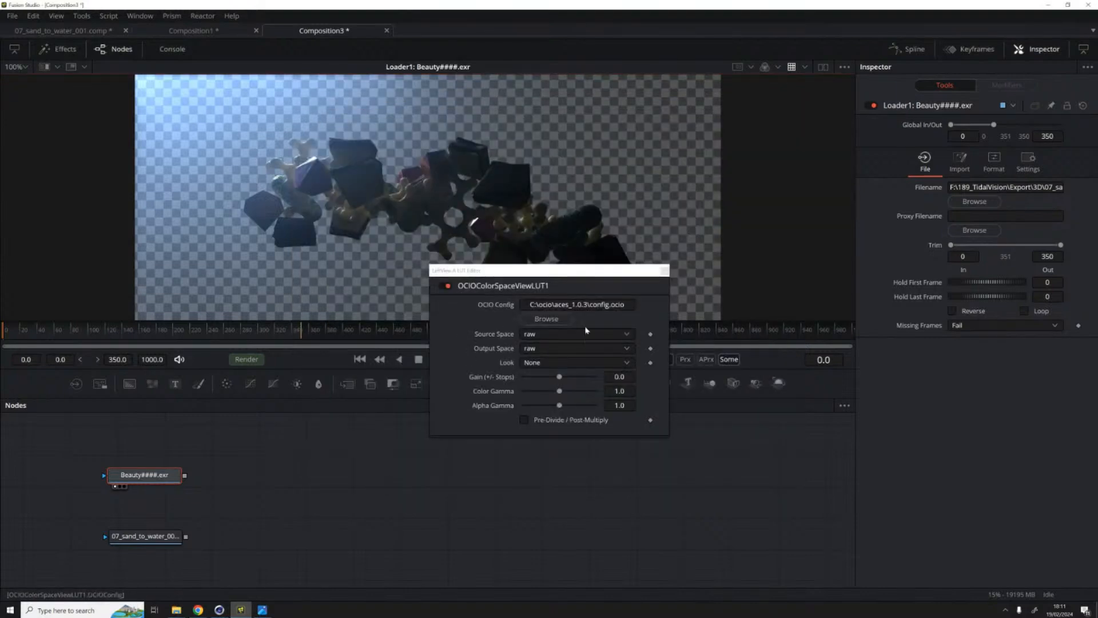
Step: Set the view LUT's Source Space to ACES - ACEScg
click(626, 335)
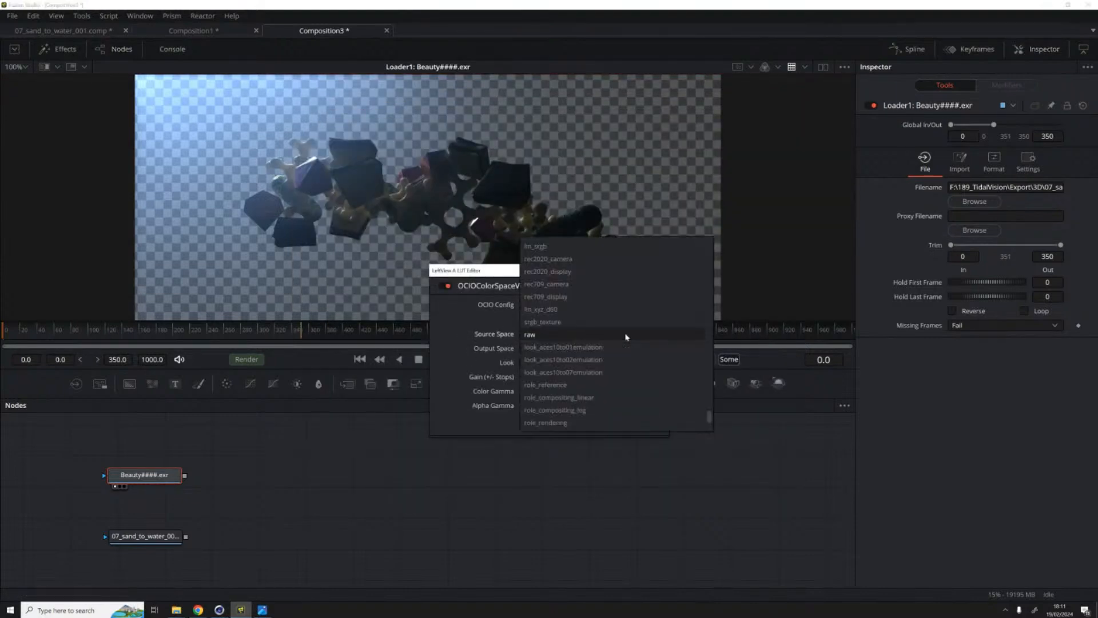
click(478, 334)
click(532, 334)
scroll(589, 309, down, 5)
scroll(589, 286, up, 15)
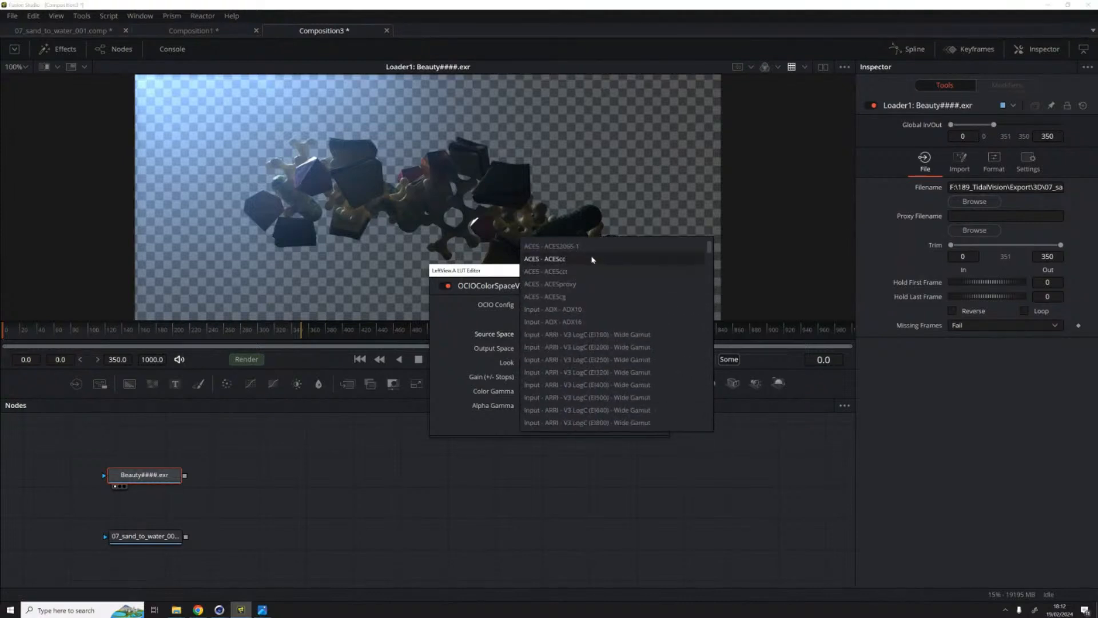
click(561, 296)
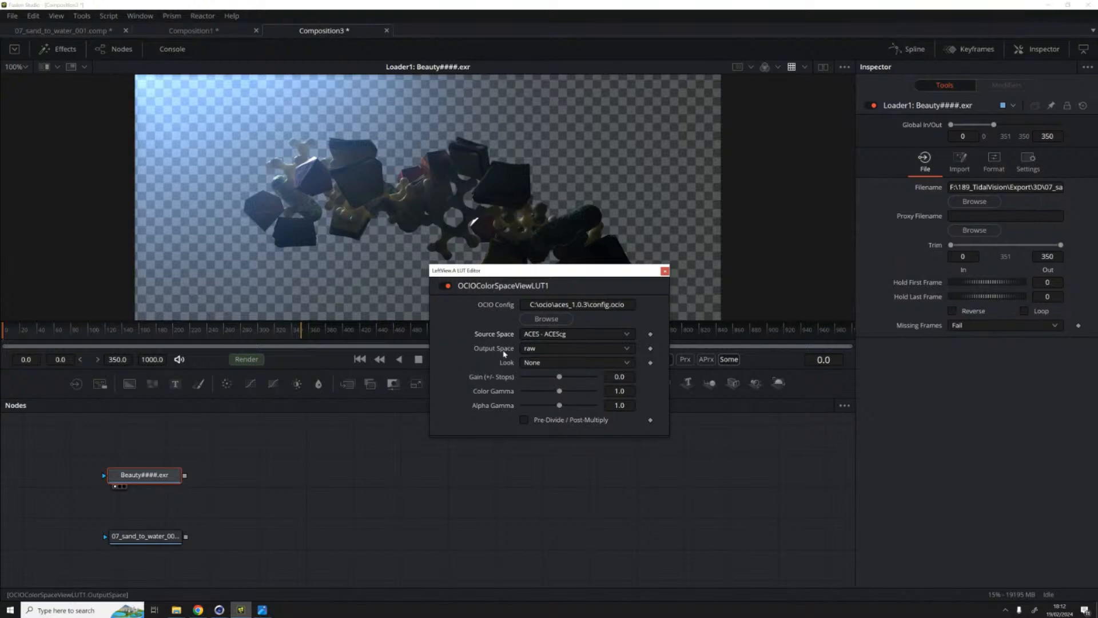
Step: Set the view LUT's Output Space to Output - sRGB and close the LUT editor
click(546, 349)
scroll(598, 340, down, 10)
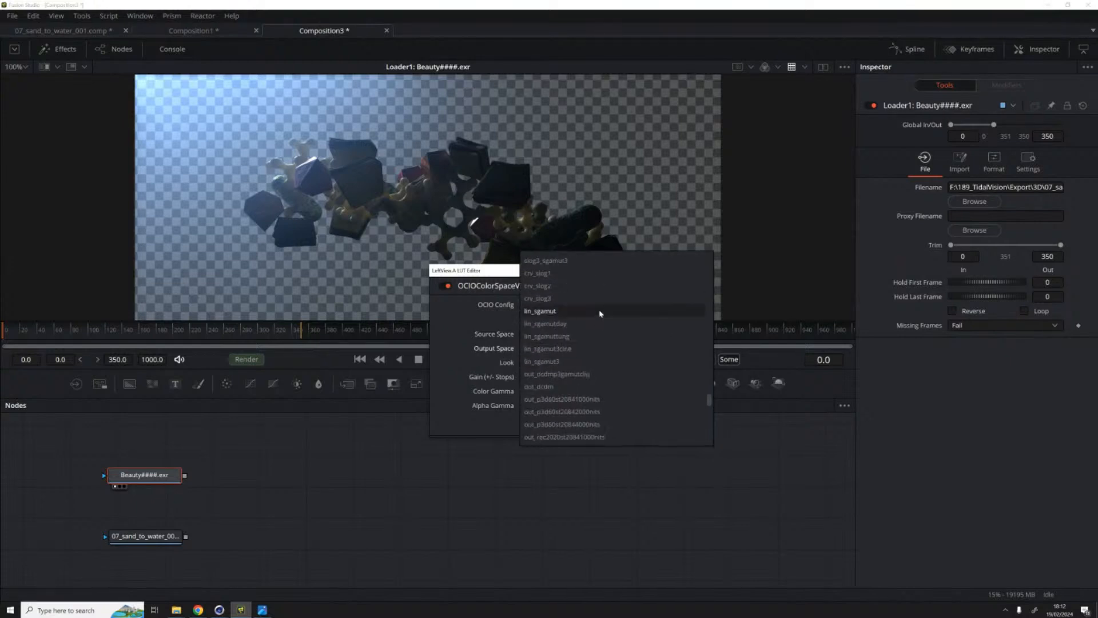
scroll(553, 297, up, 10)
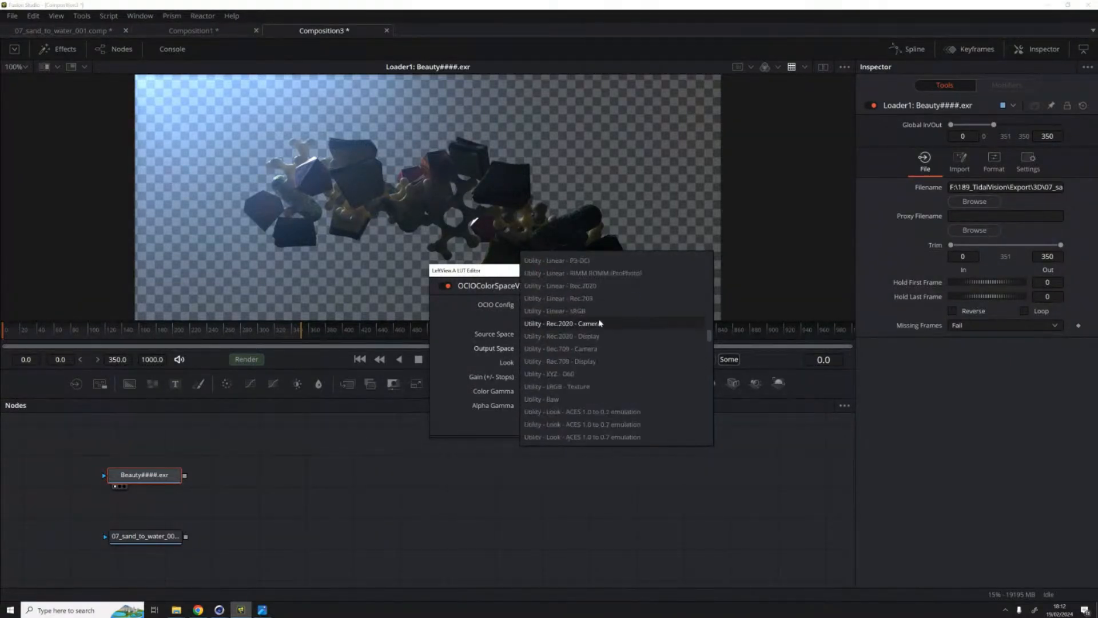
scroll(548, 320, up, 3)
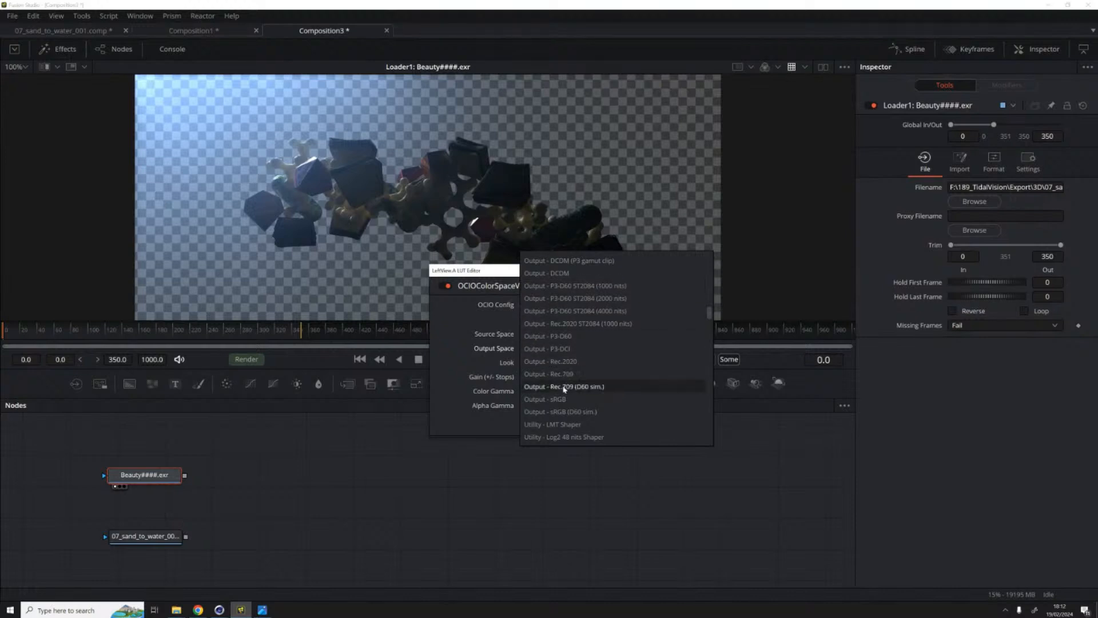
click(557, 399)
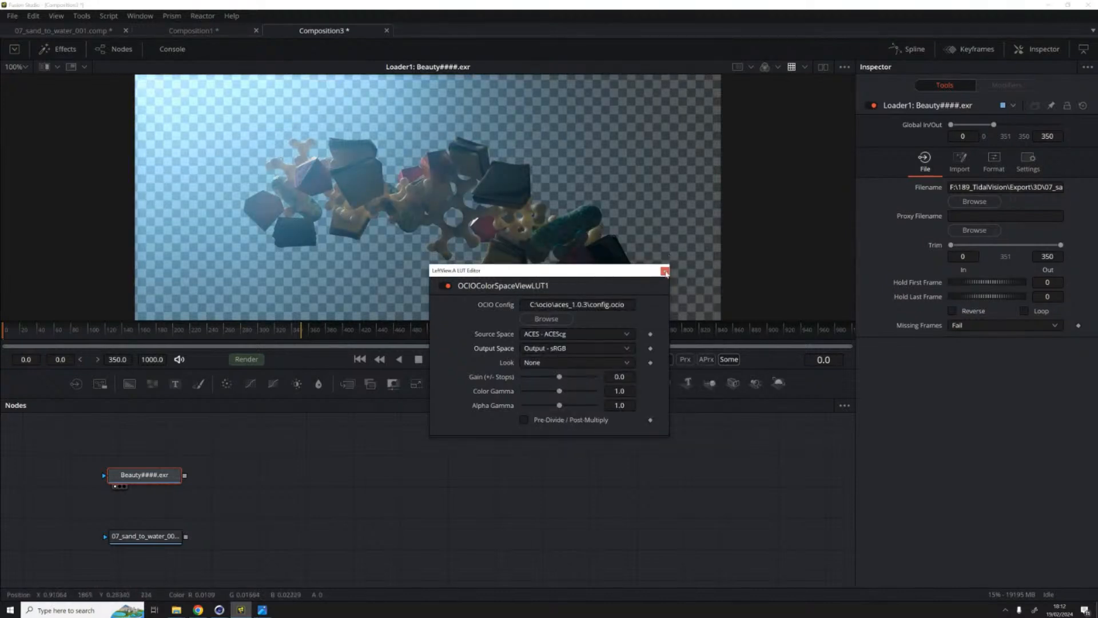
click(664, 271)
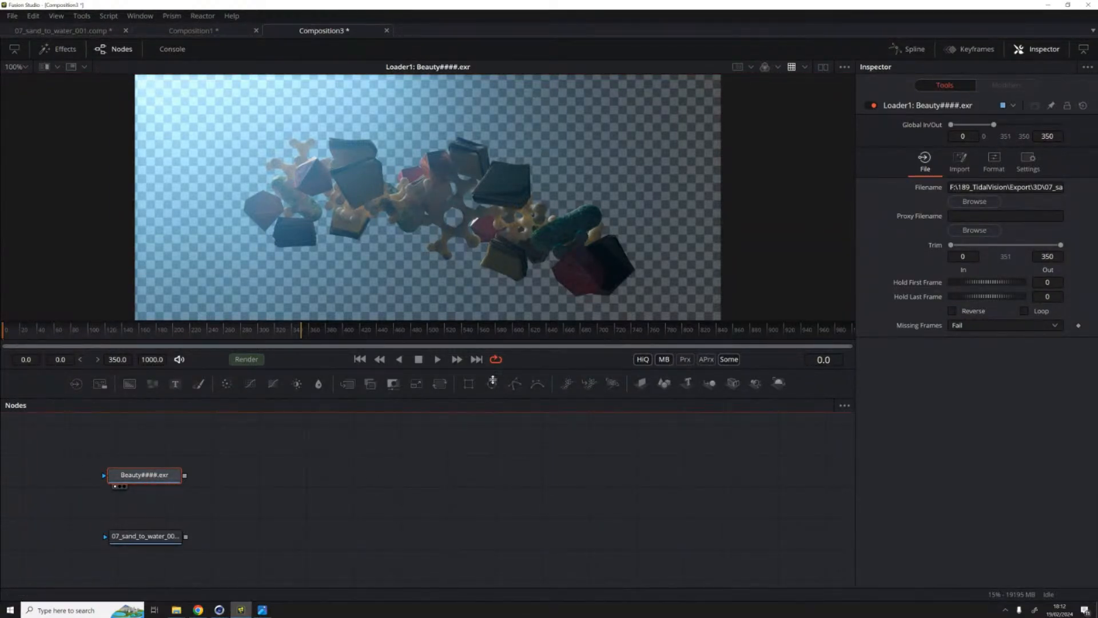
Step: Move the Beauty loader slightly up and to the left in the node graph, away from the Cryptomatte loader
click(487, 439)
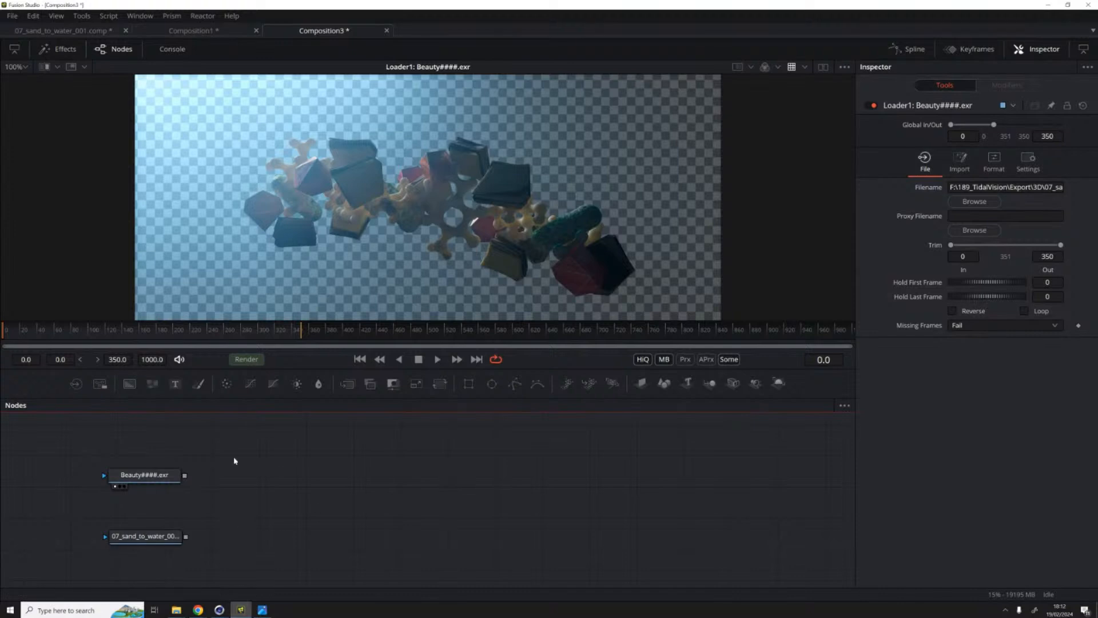
drag(129, 475, 108, 463)
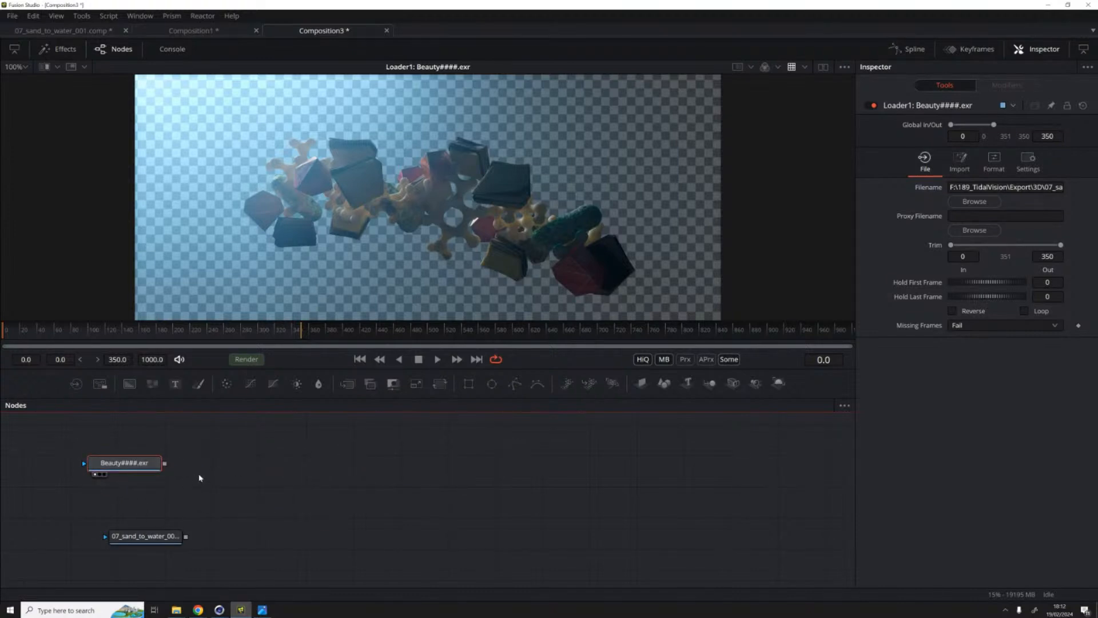
click(387, 511)
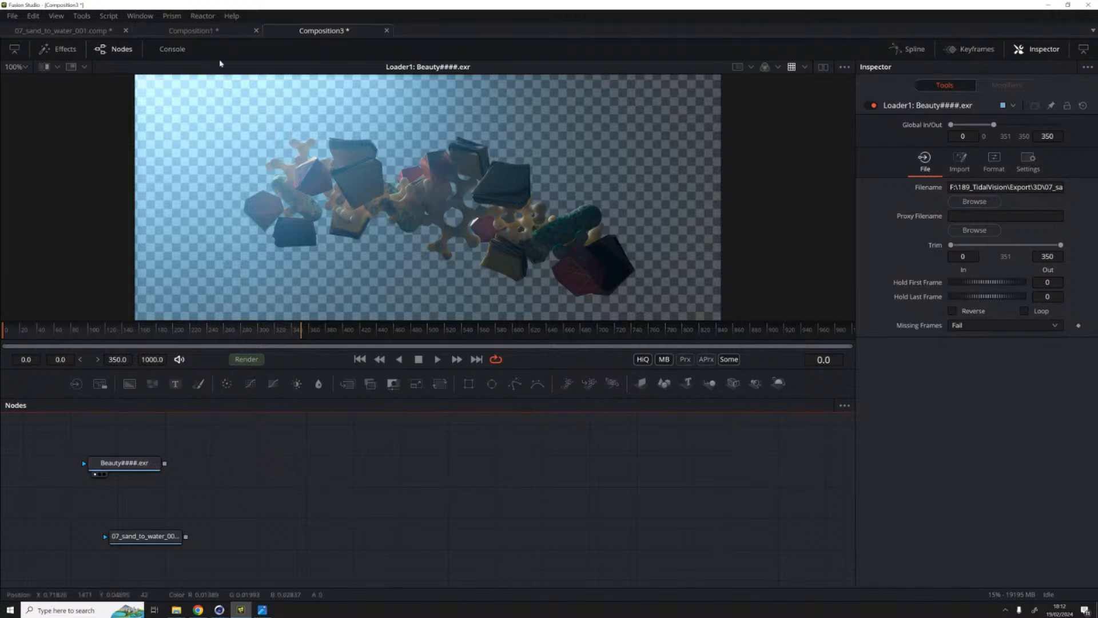
click(134, 16)
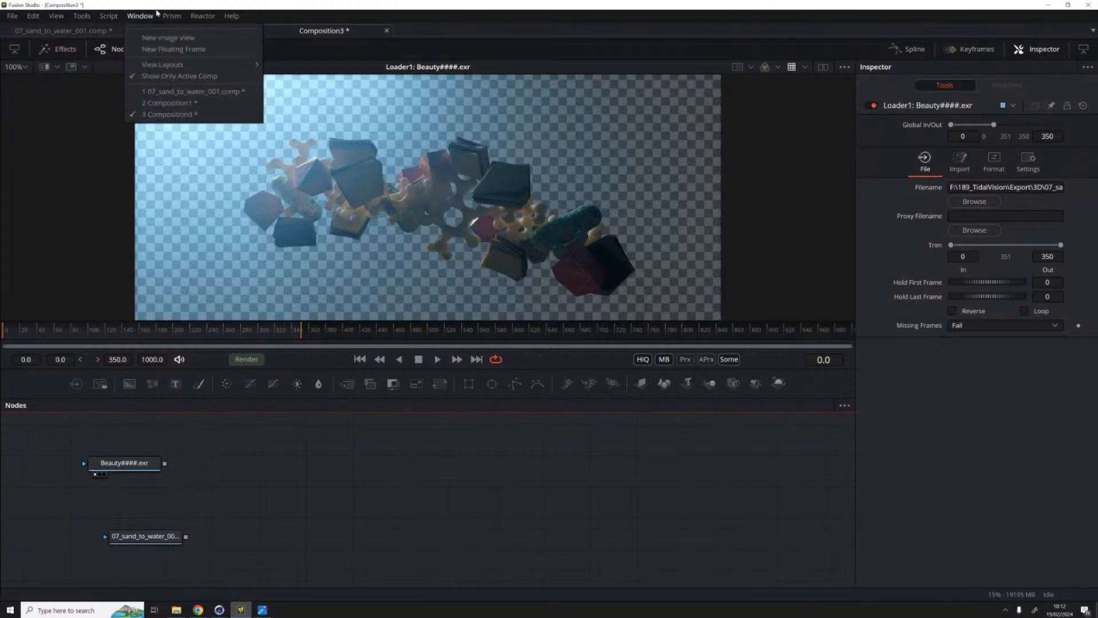
mouse_move(82, 18)
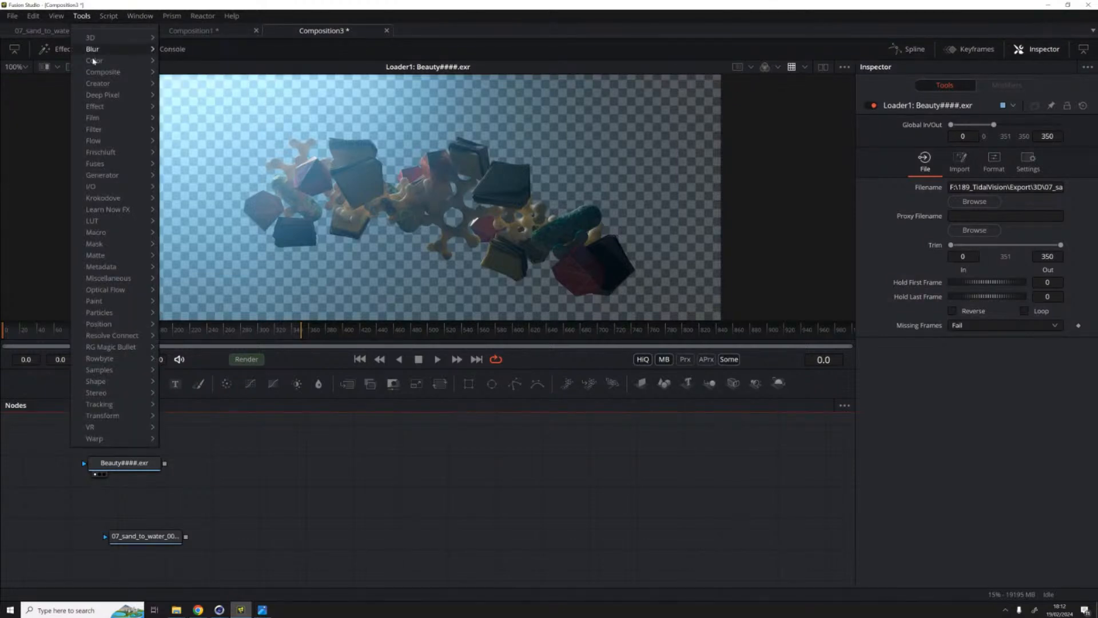
mouse_move(110, 72)
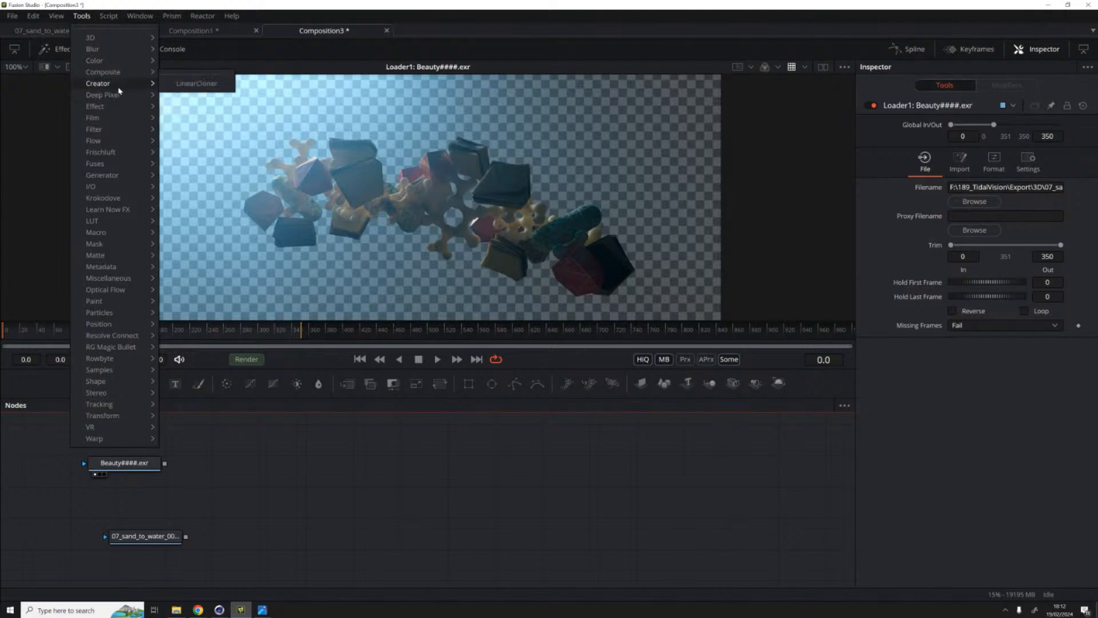
mouse_move(108, 117)
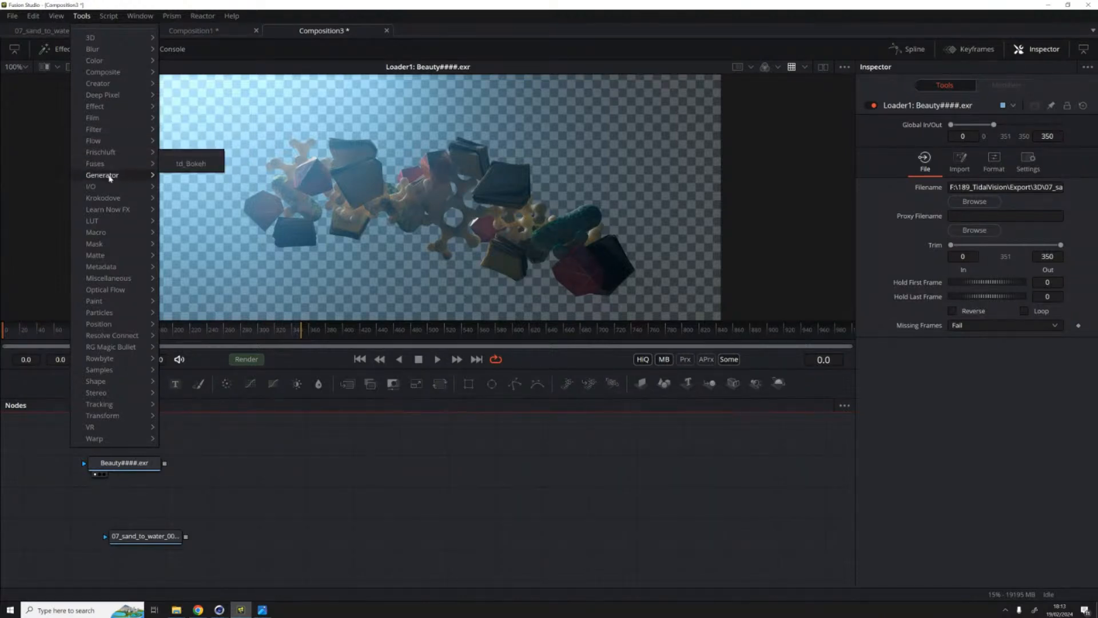
mouse_move(98, 90)
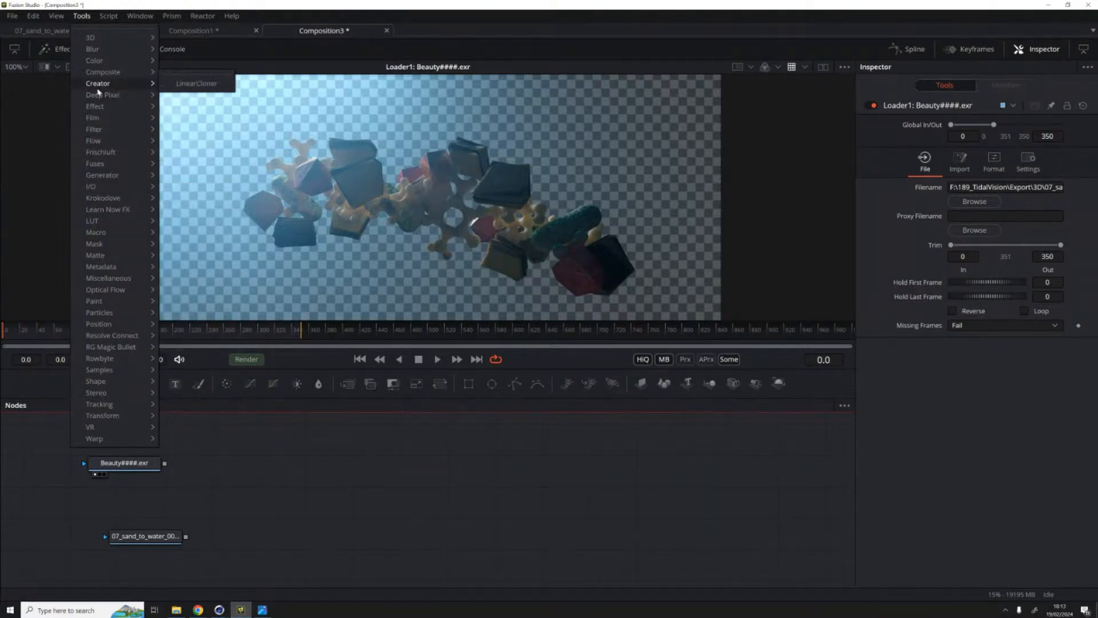
mouse_move(109, 38)
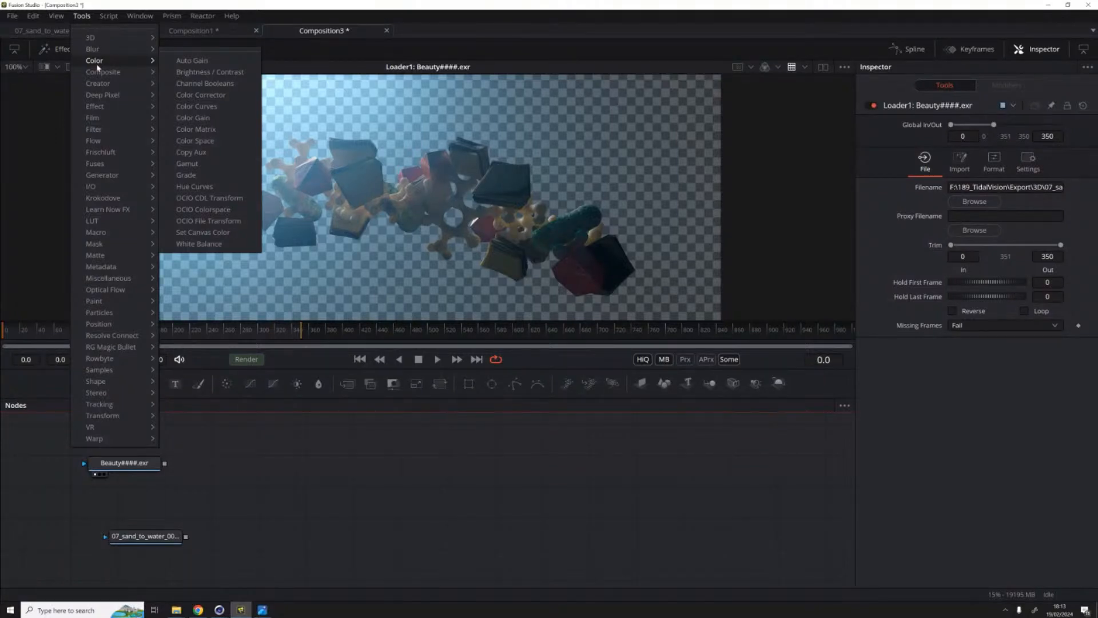
click(85, 18)
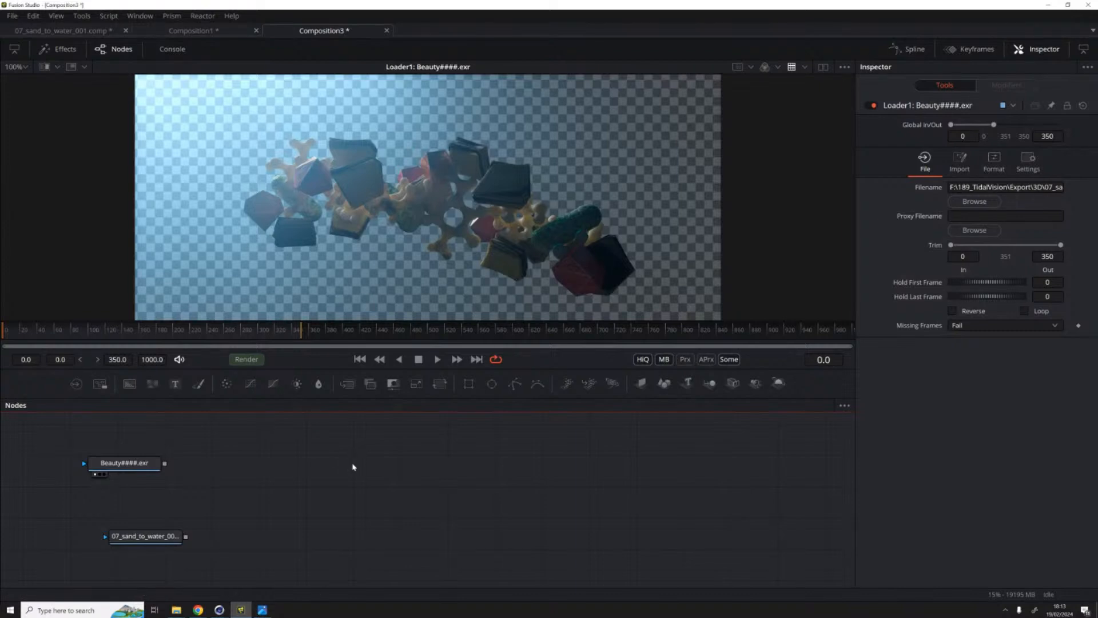
Step: Find the Saver tool by searching for "sav" and add it to the node graph
key(shift+space)
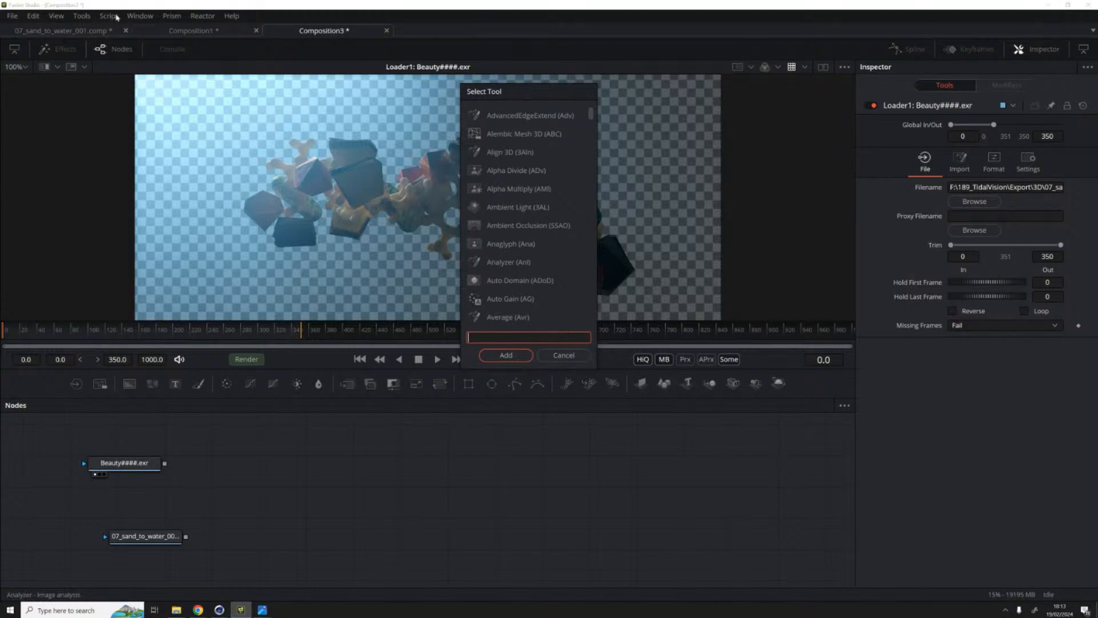
text(sav)
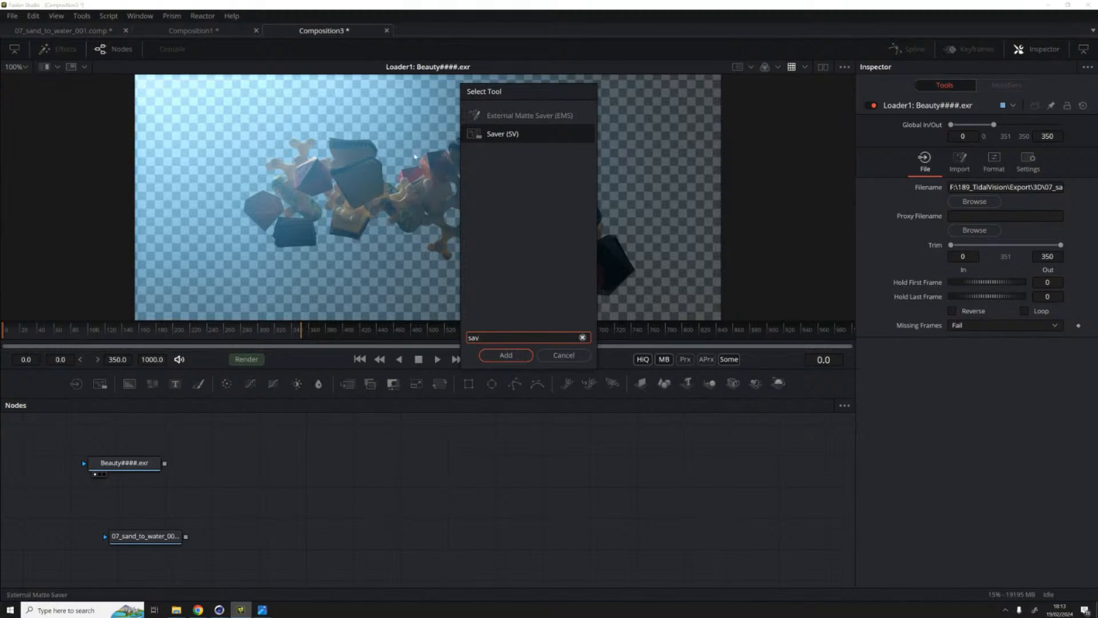
click(503, 355)
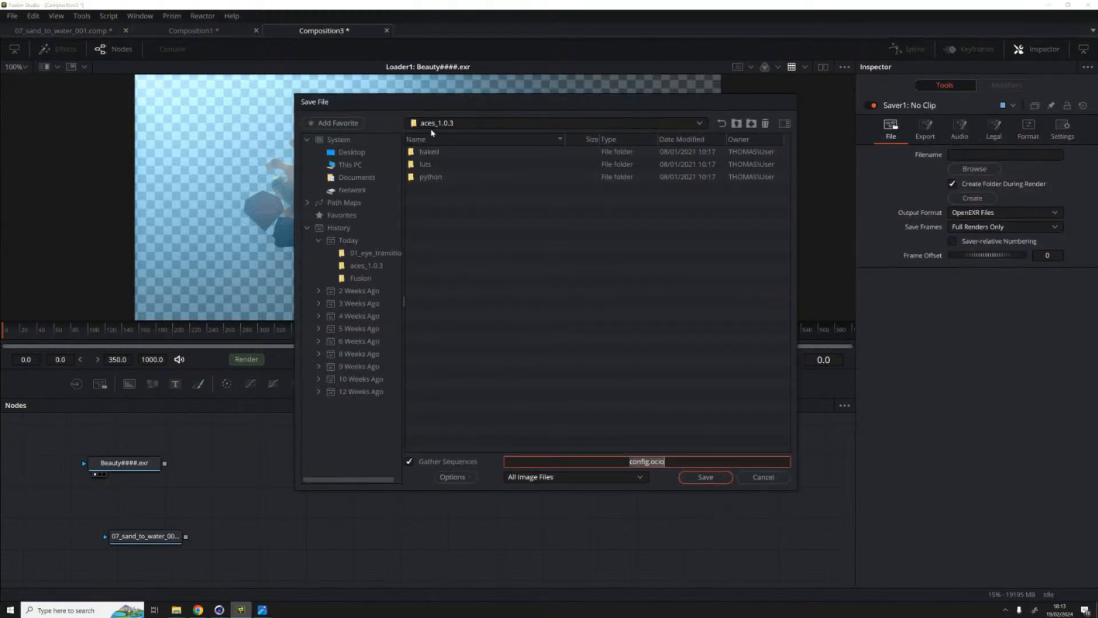
Step: Browse to the Desktop as the Saver's output location and create a folder named Presentation_save there
drag(420, 101, 363, 103)
click(374, 121)
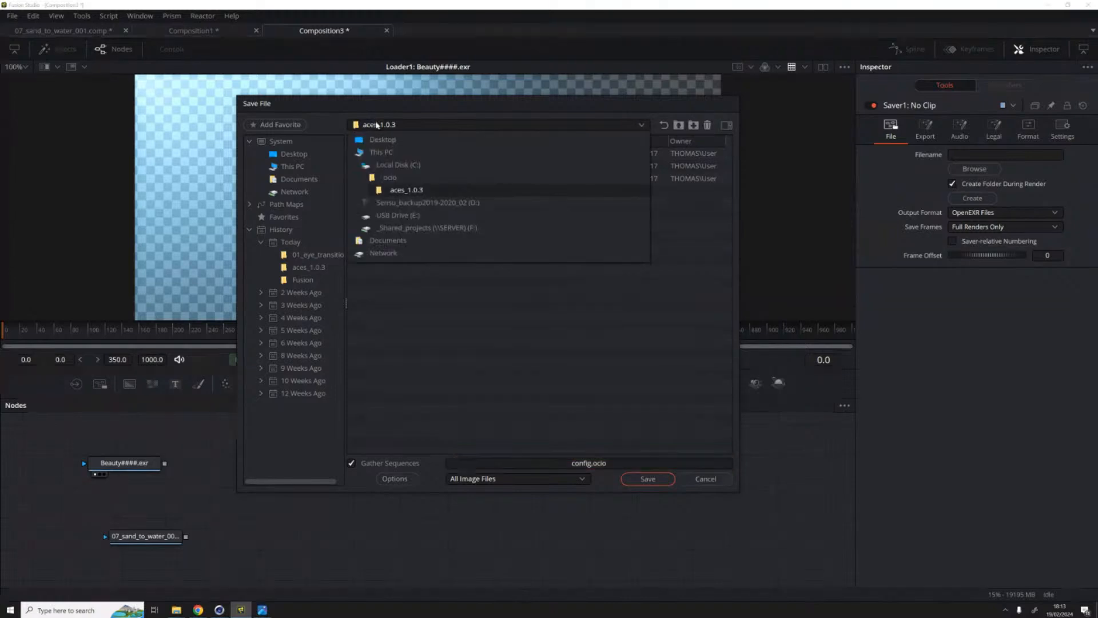
click(409, 119)
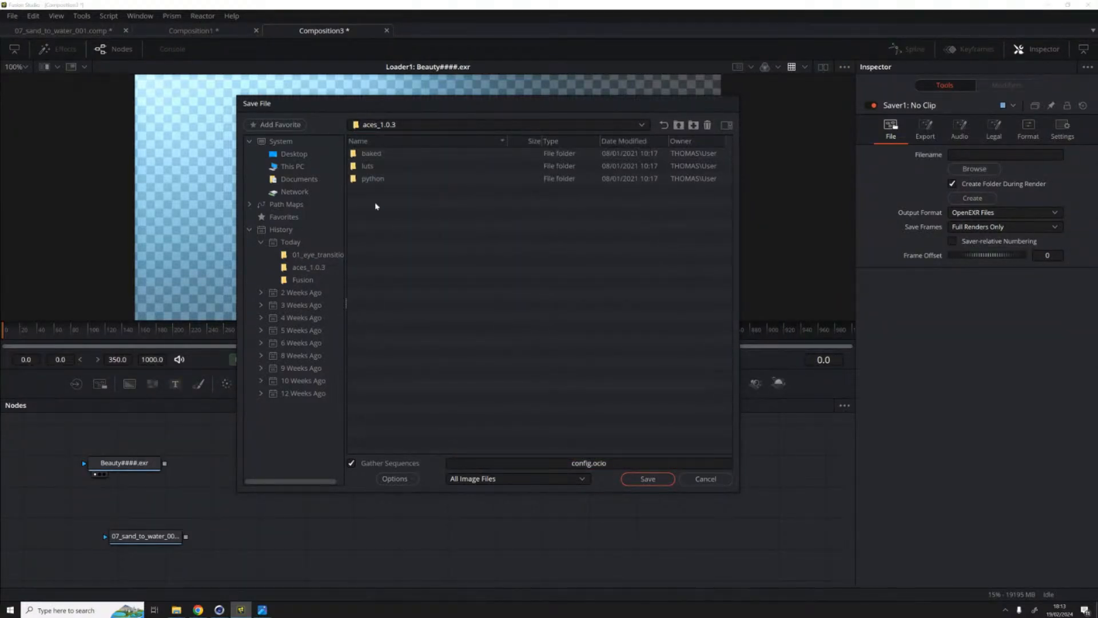
click(289, 153)
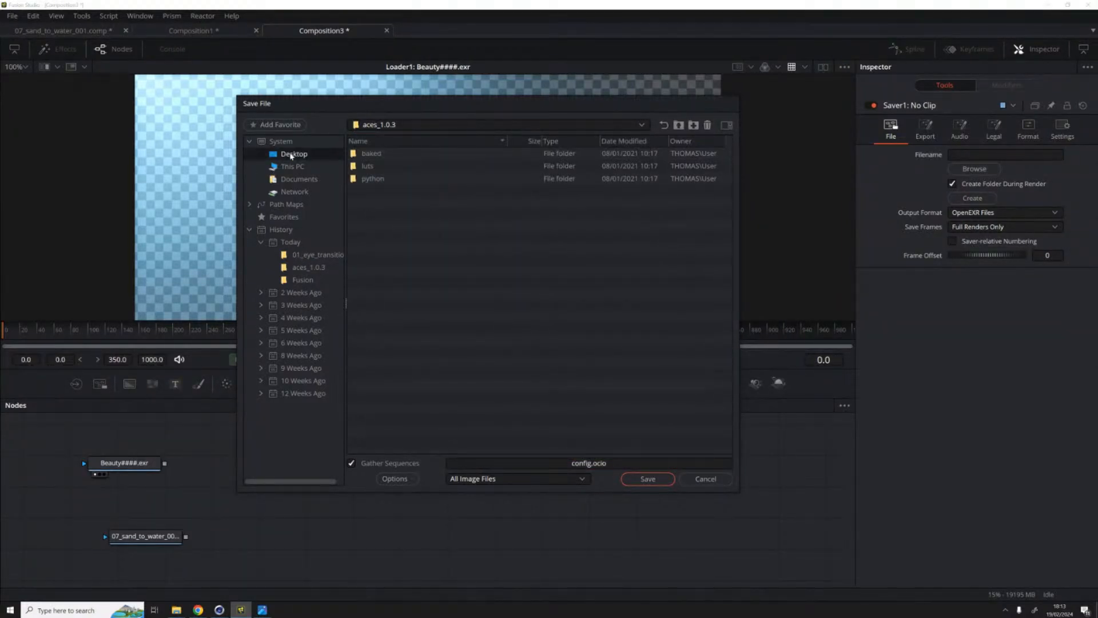
click(693, 125)
text(Presentation_save)
key(Return)
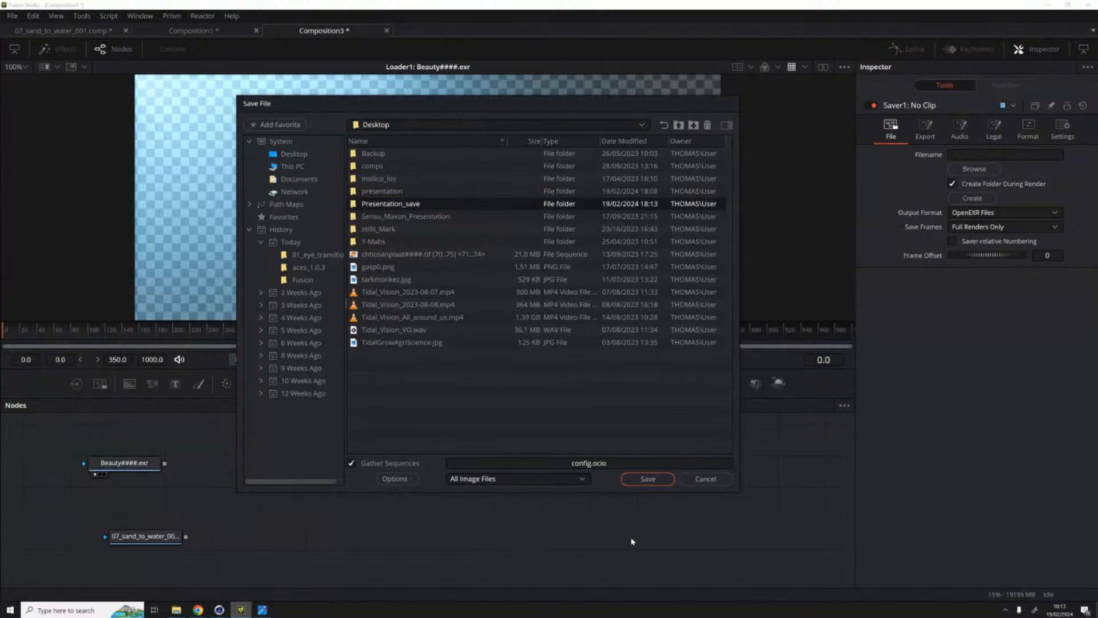
Step: Replace the Saver's output file name with presentatino_shot_
drag(627, 460, 461, 461)
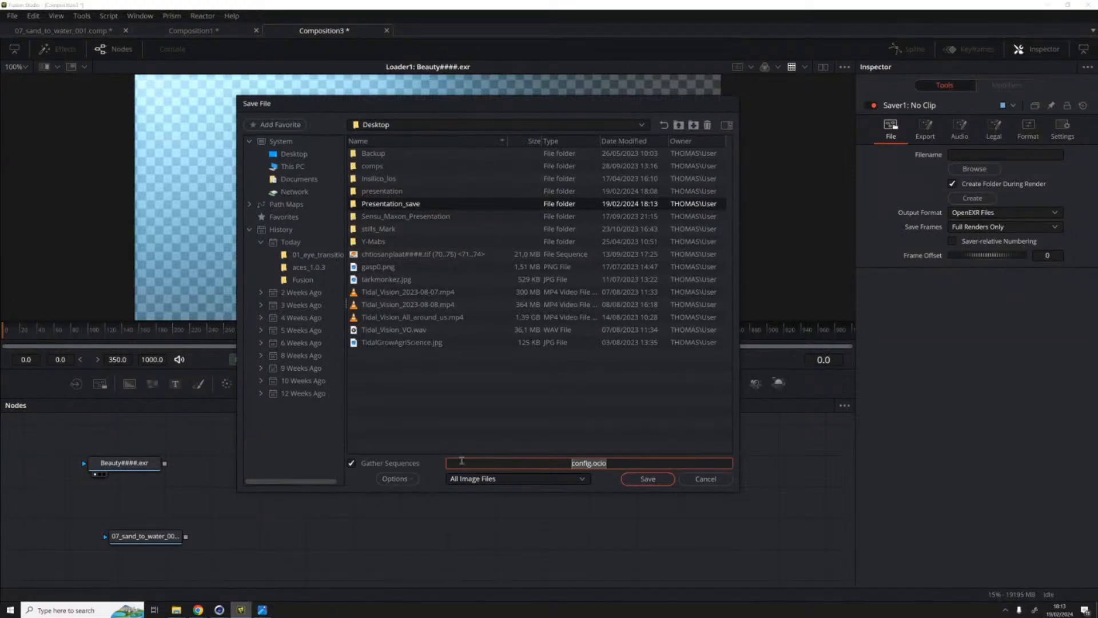
key(BackSpace)
text(pres)
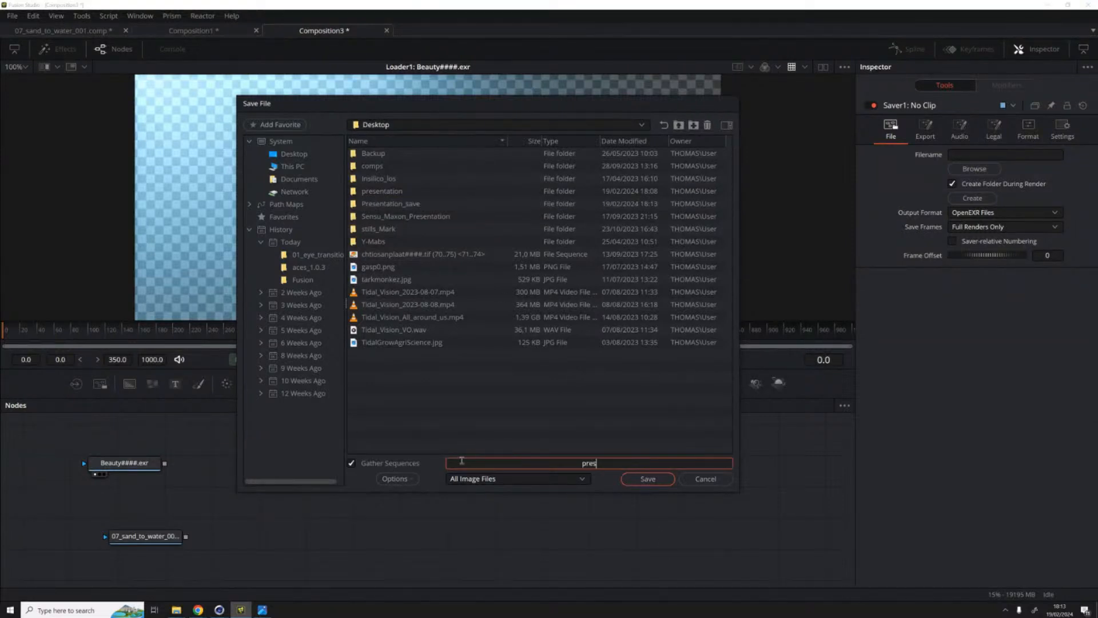
text(entatino_shot_)
Step: Choose TIFF Files as the Saver's file type and save the output path on the Desktop
click(520, 483)
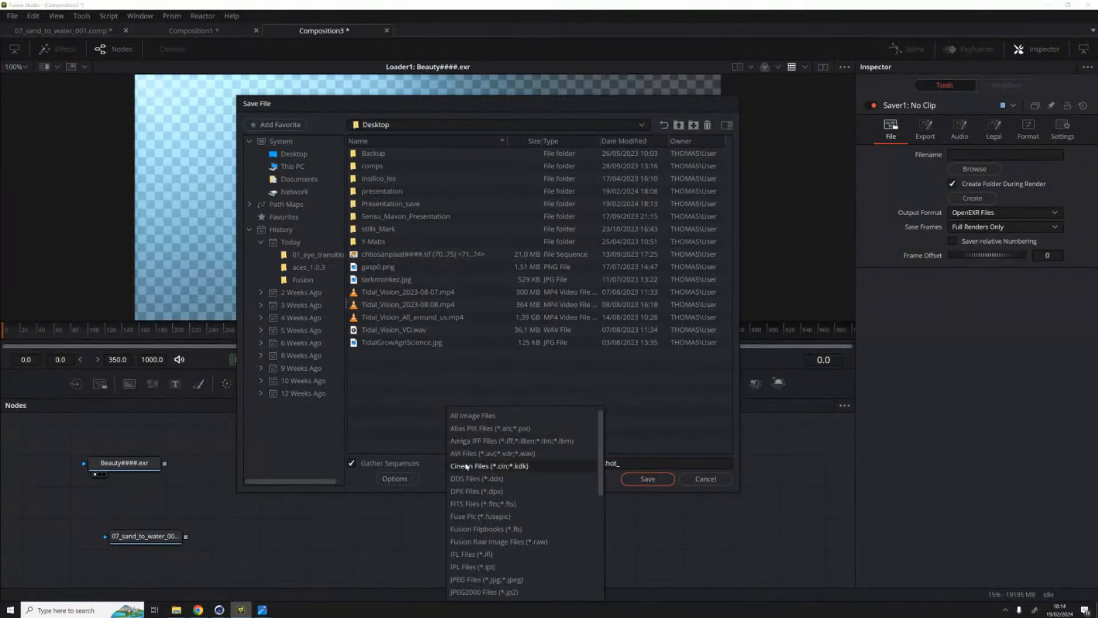
scroll(482, 470, down, 1)
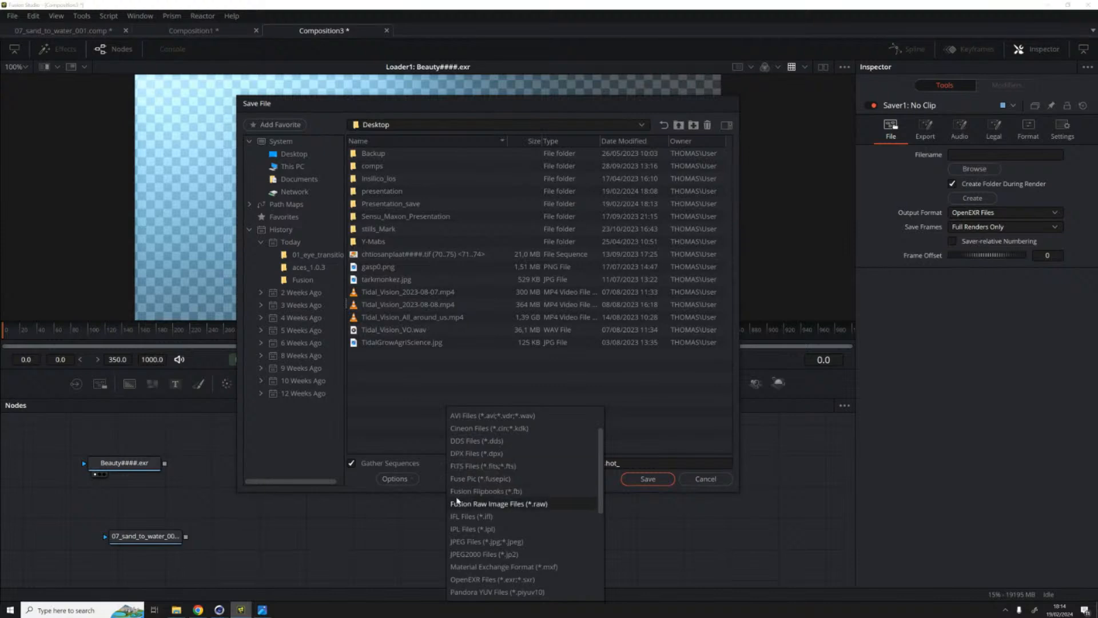
scroll(491, 492, down, 1)
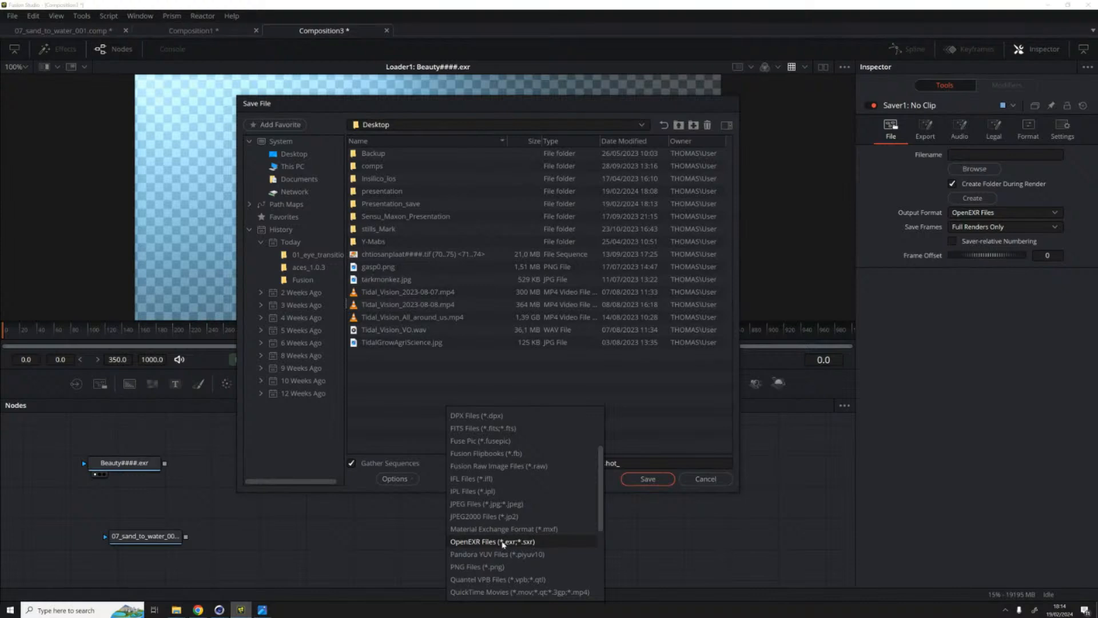
scroll(507, 545, down, 1)
scroll(546, 530, down, 1)
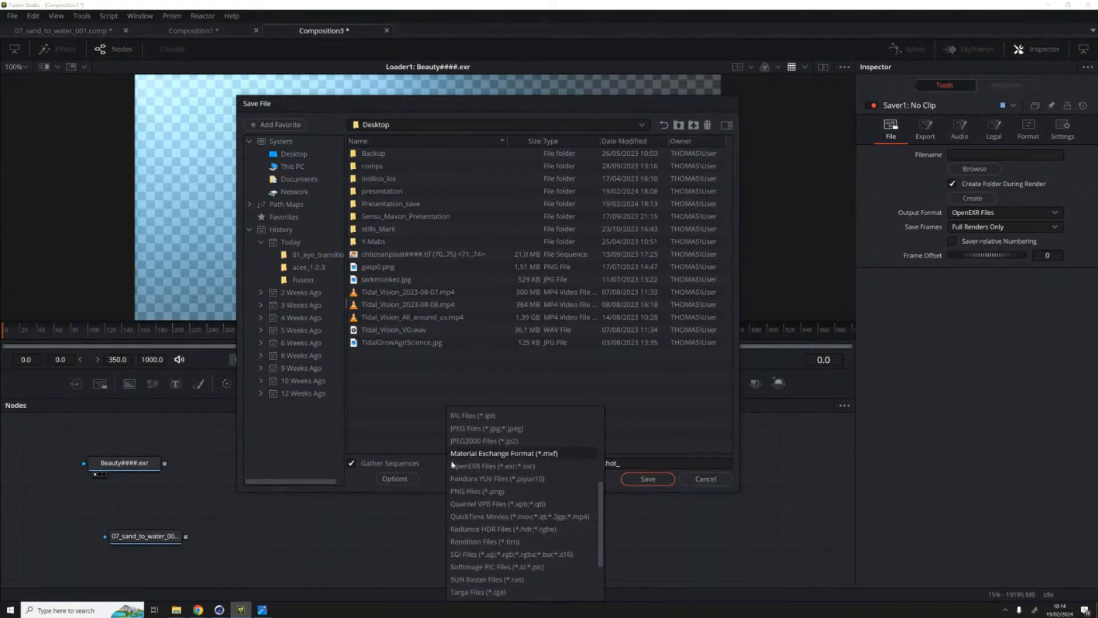
scroll(503, 566, down, 2)
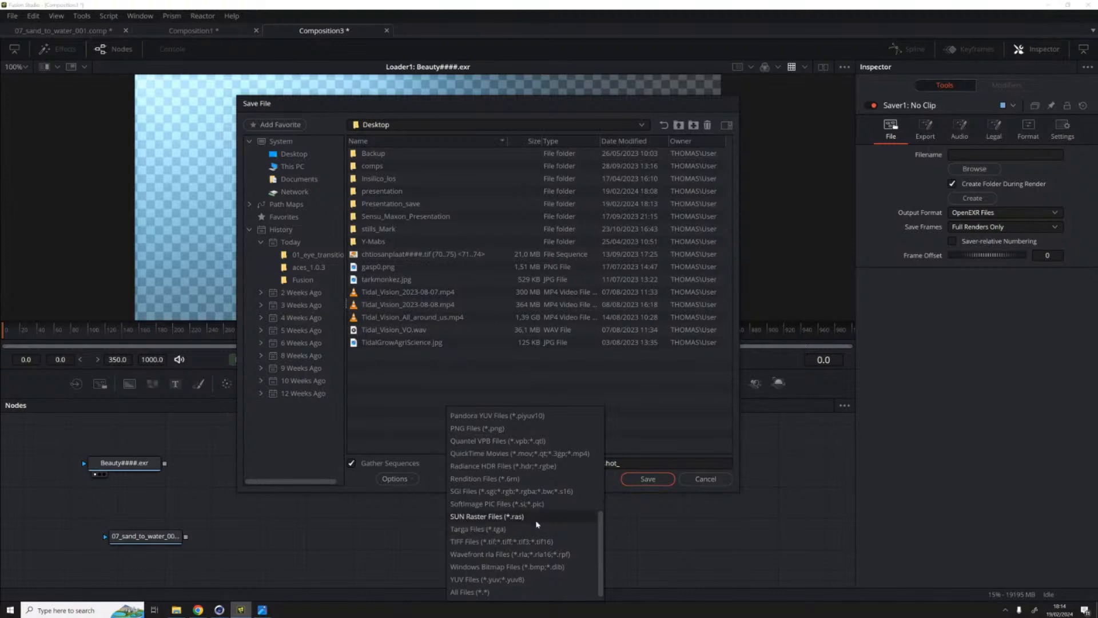
click(478, 541)
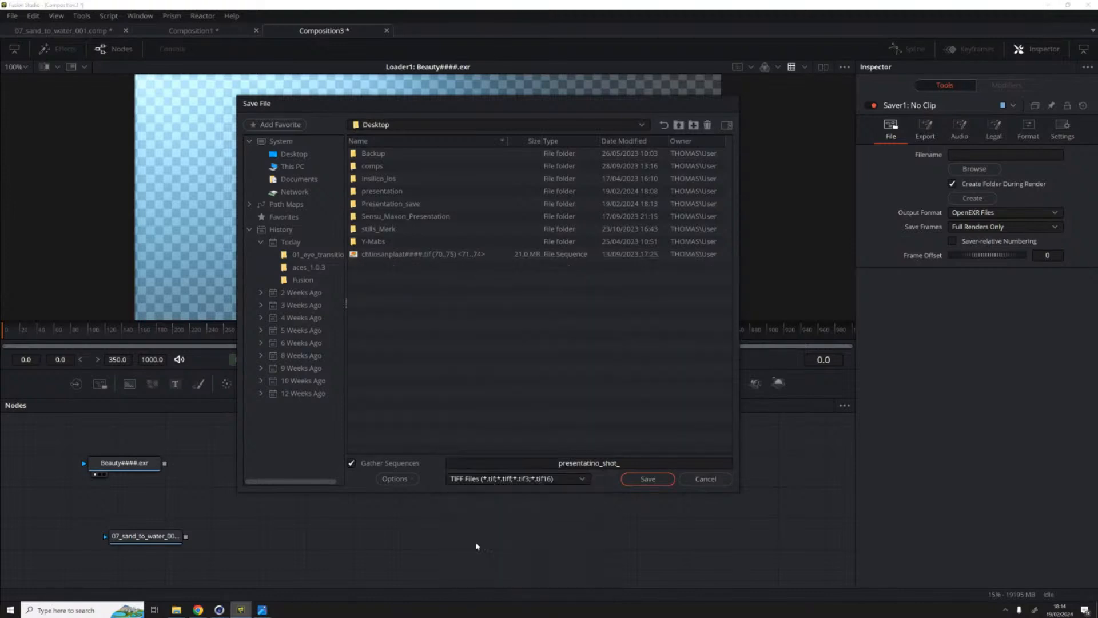
click(648, 479)
Step: Place the Saver clear of the loaders, connect the Beauty loader's output to it, and check the render settings without starting a render
drag(350, 470, 450, 486)
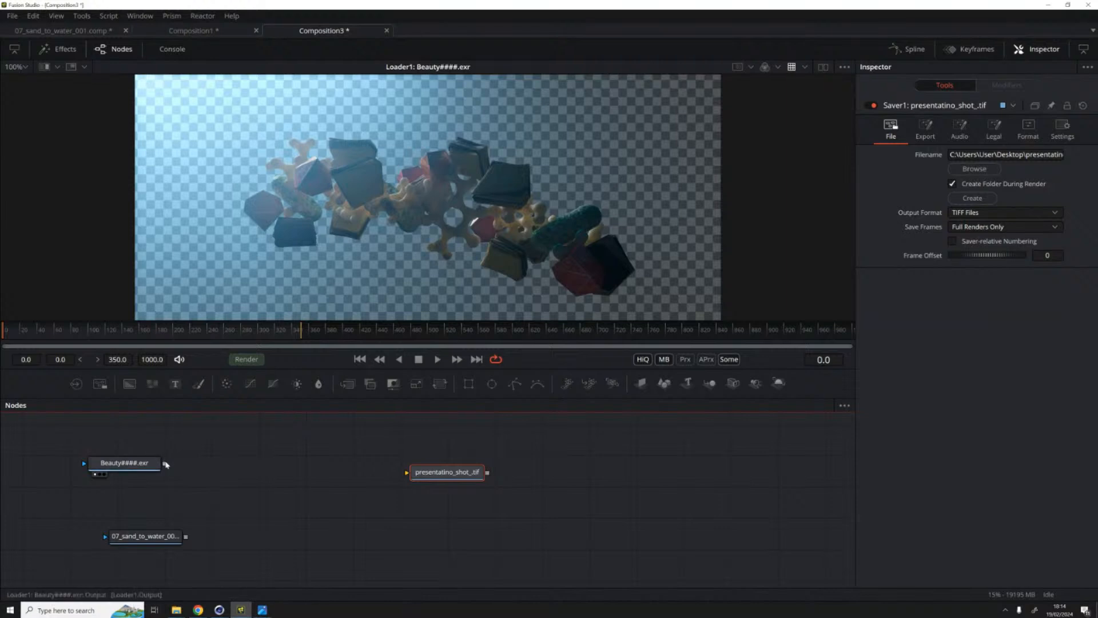
drag(165, 466, 410, 474)
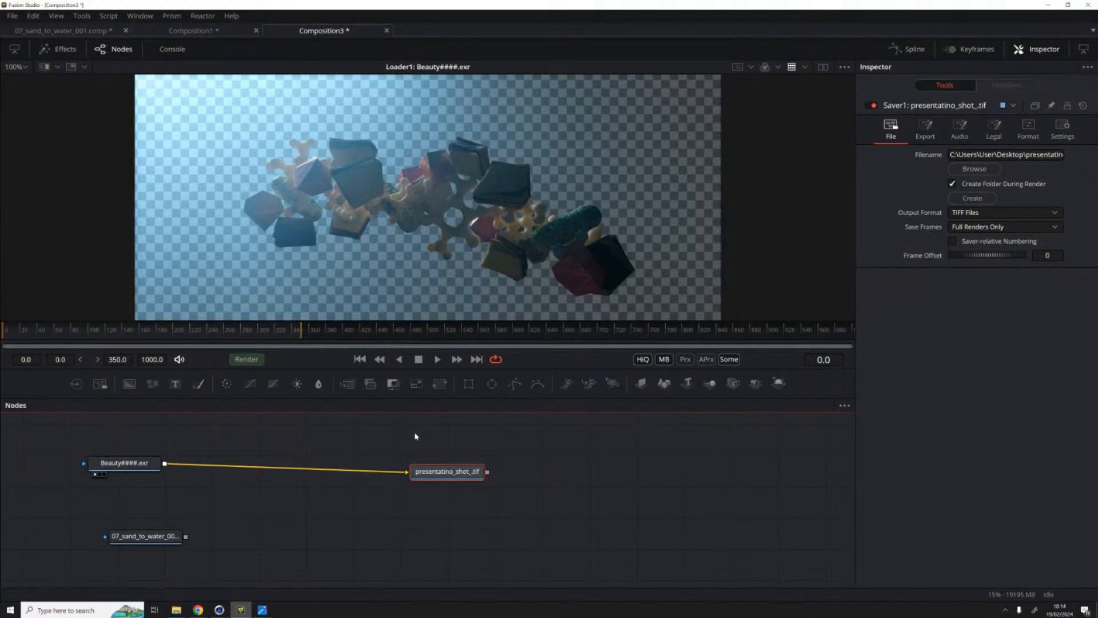
click(246, 359)
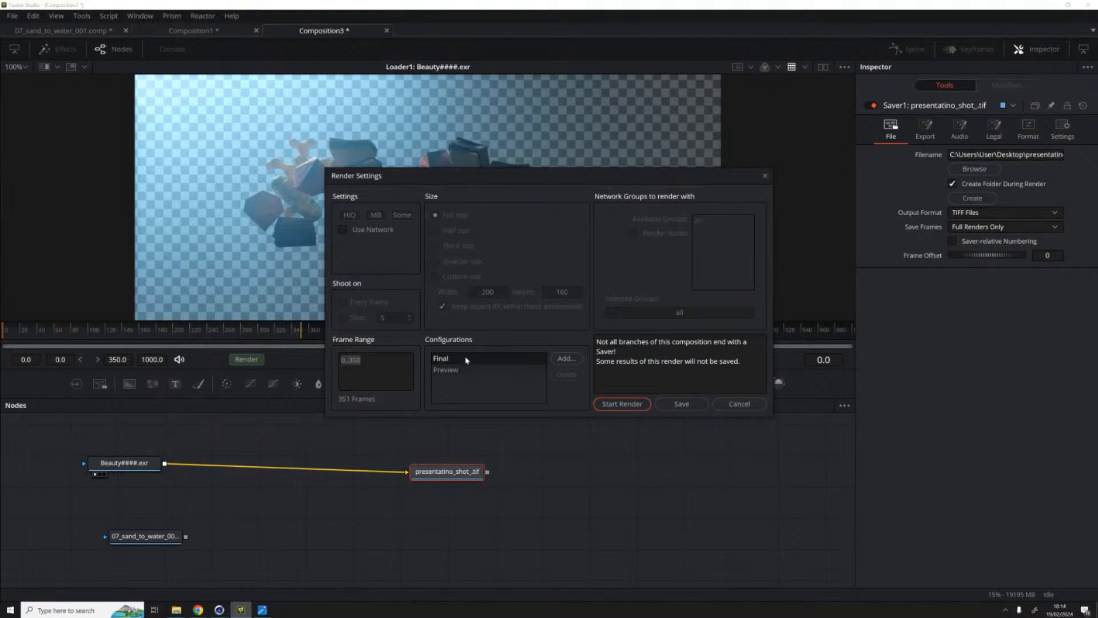
click(755, 404)
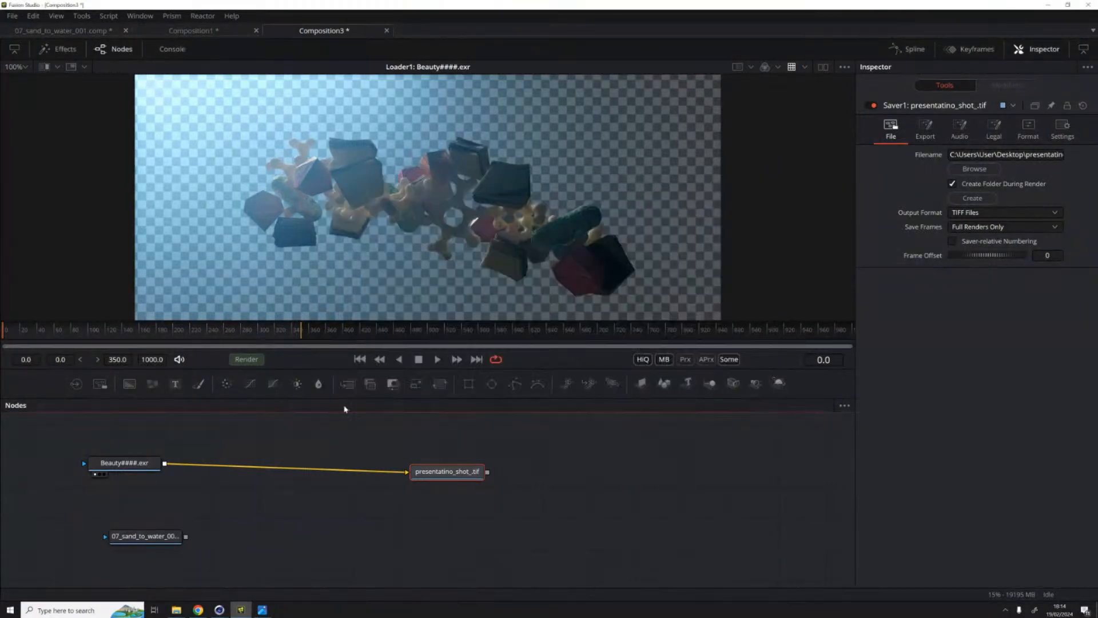
Step: Compare the Saver with the Beauty loader in the viewer, ending with the Saver displayed
click(418, 483)
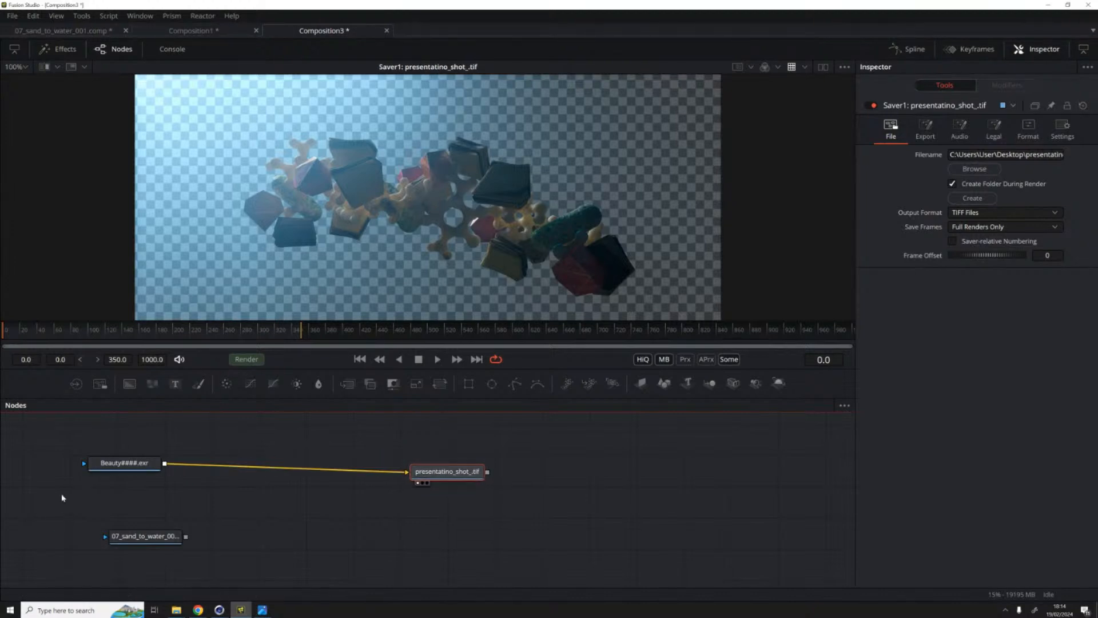
click(95, 474)
click(418, 483)
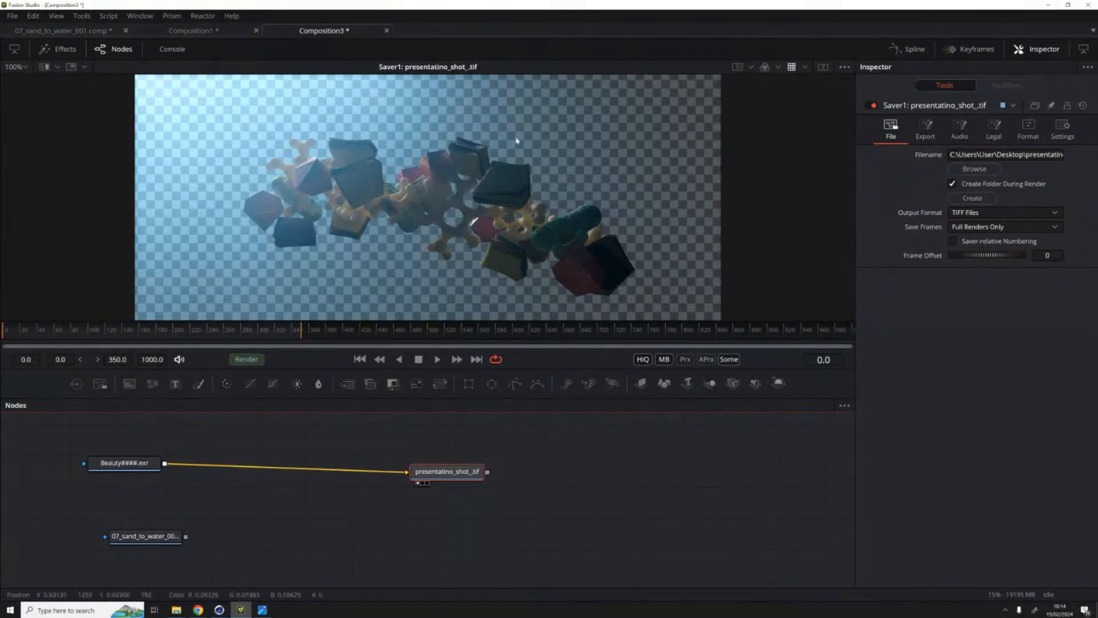
Step: Turn off the viewer's LUT and move the Saver farther from the Beauty loader to make room between them
drag(463, 475, 527, 472)
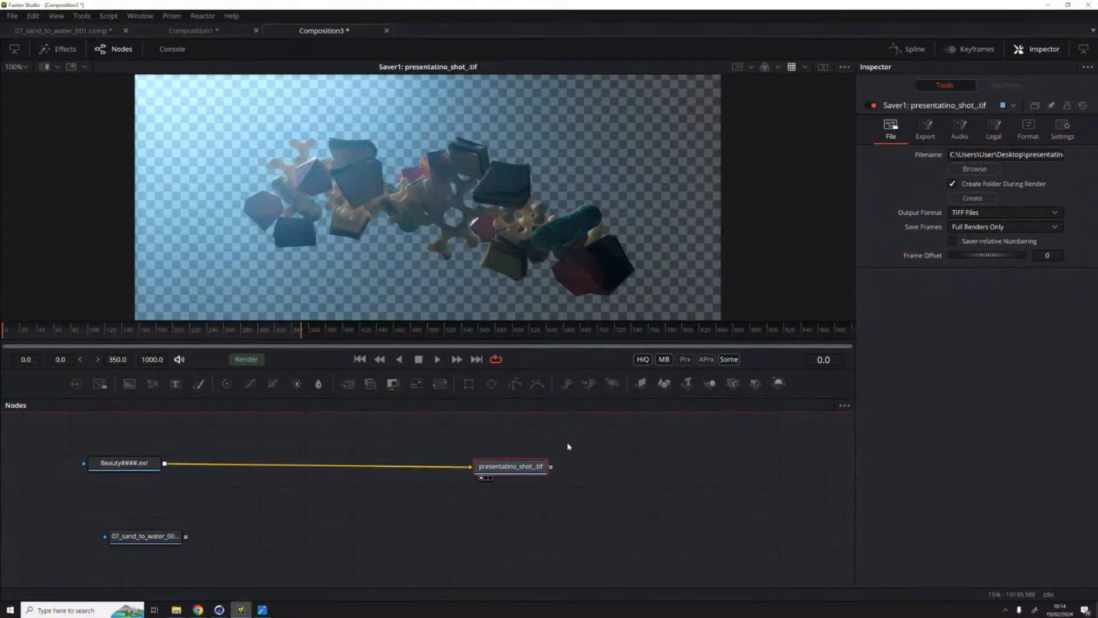
click(792, 67)
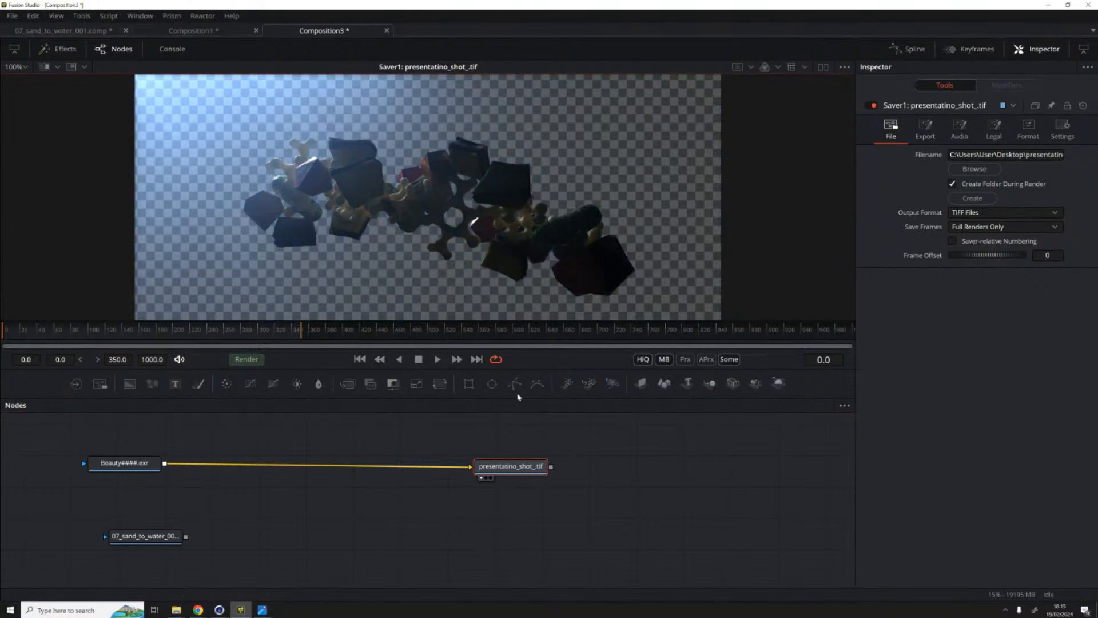
drag(534, 464, 569, 464)
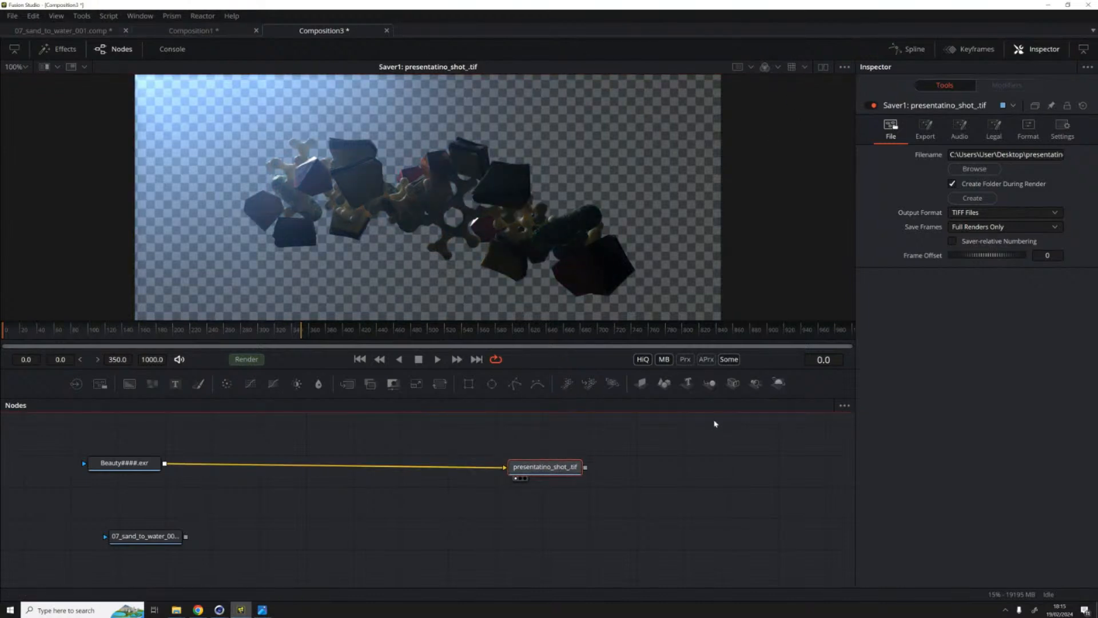
right_click(382, 502)
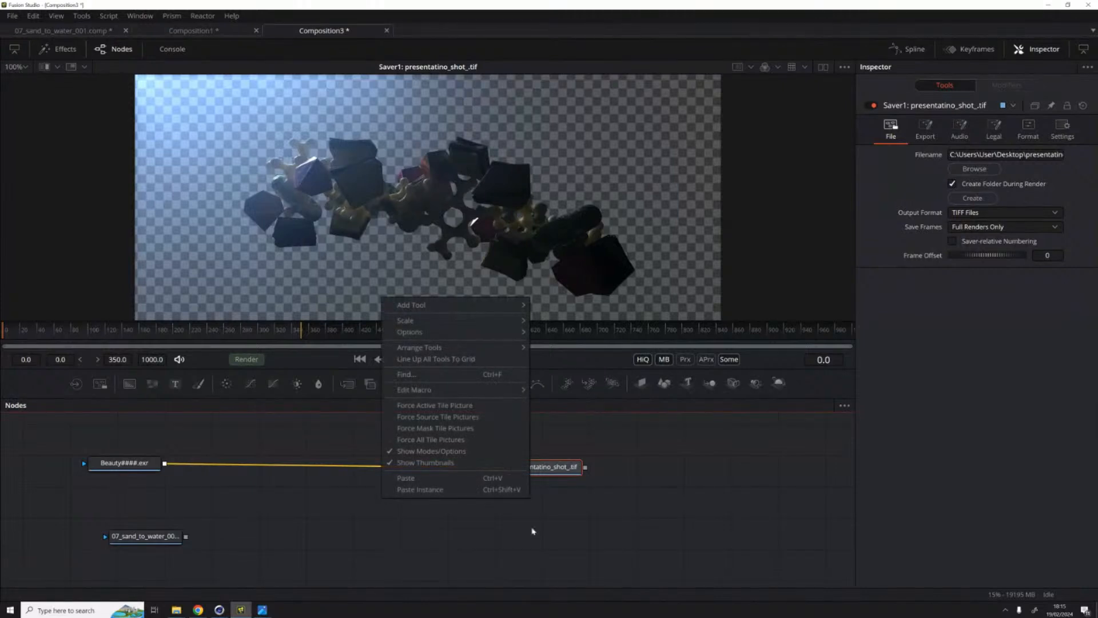
mouse_move(468, 307)
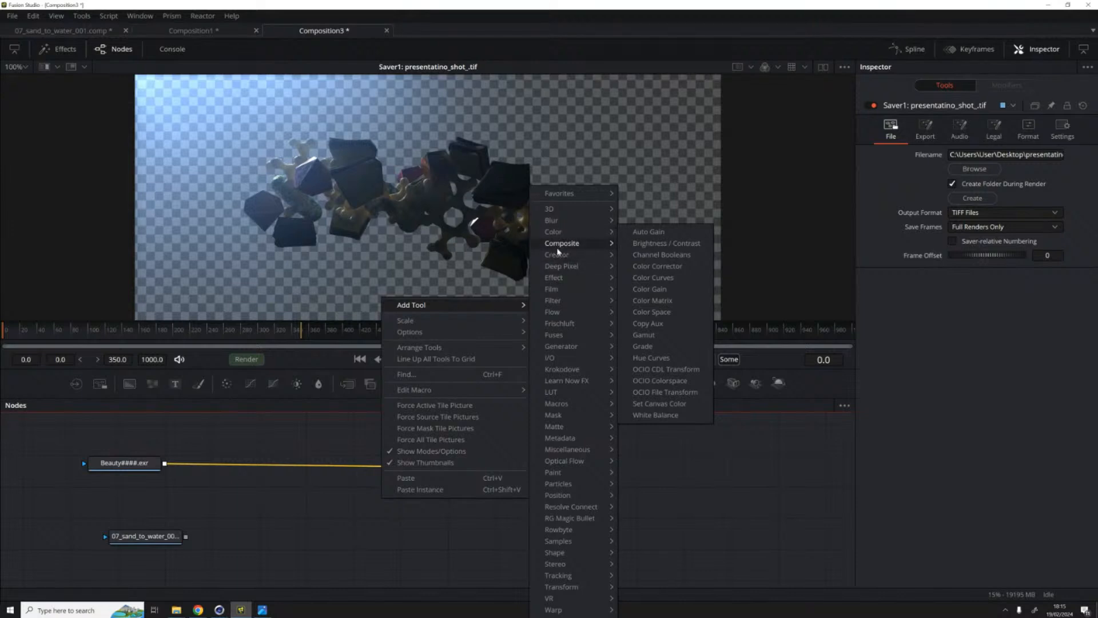
mouse_move(572, 324)
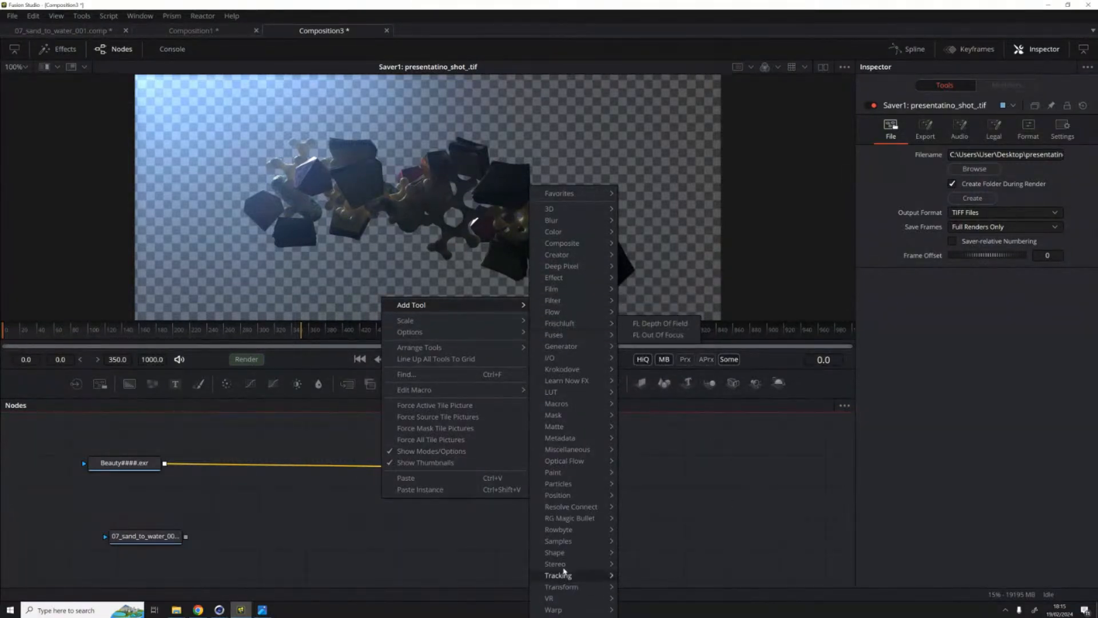
mouse_move(570, 580)
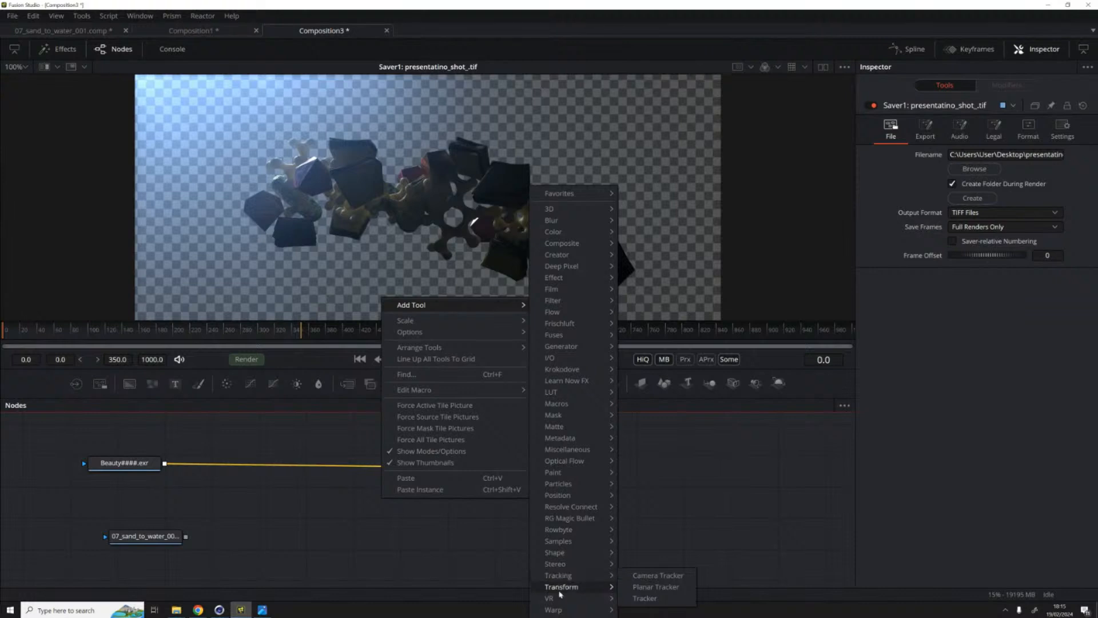
mouse_move(566, 483)
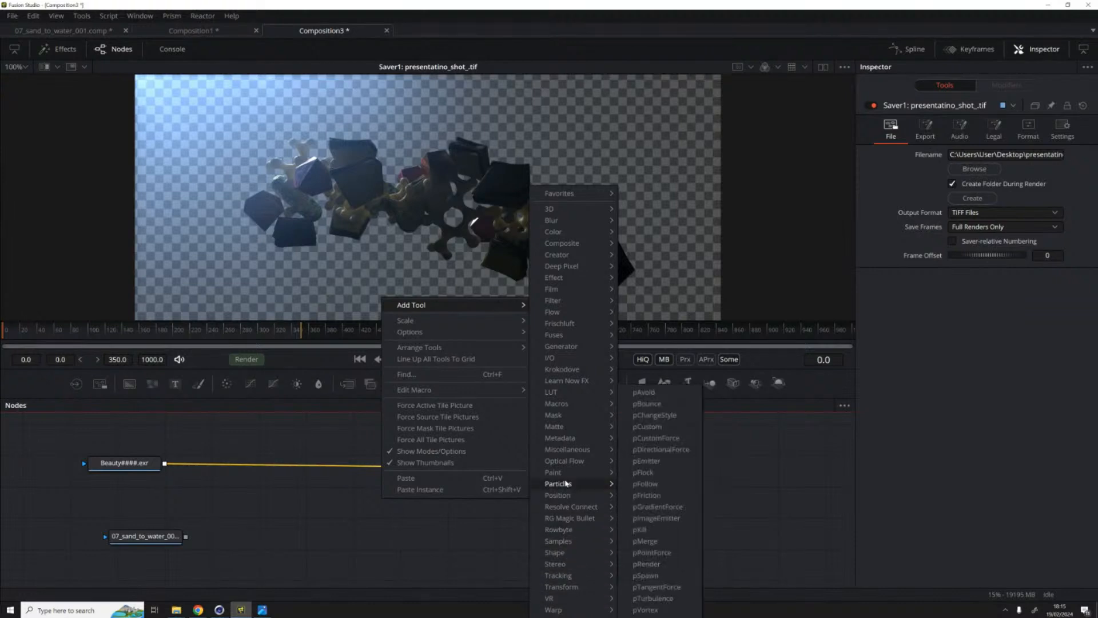
click(508, 498)
Step: Try adding an OCIO CDL Transform node to the node graph, and delete it again
key(shift+space)
text(sav)
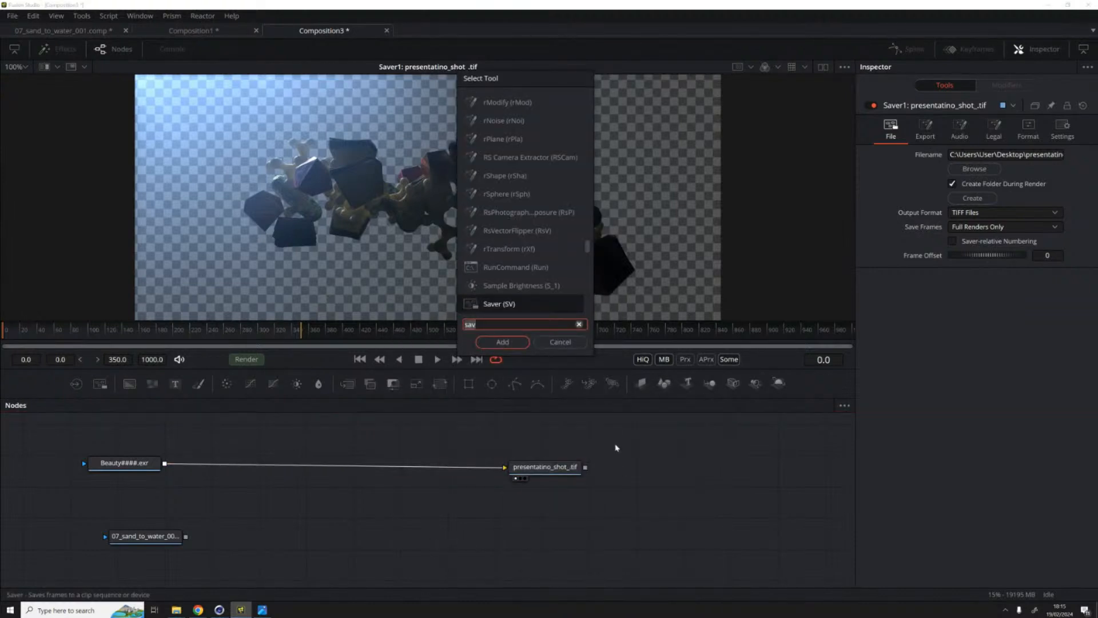
key(BackSpace)
key(BackSpace)
key(BackSpace)
text(p)
key(BackSpace)
text(ocio)
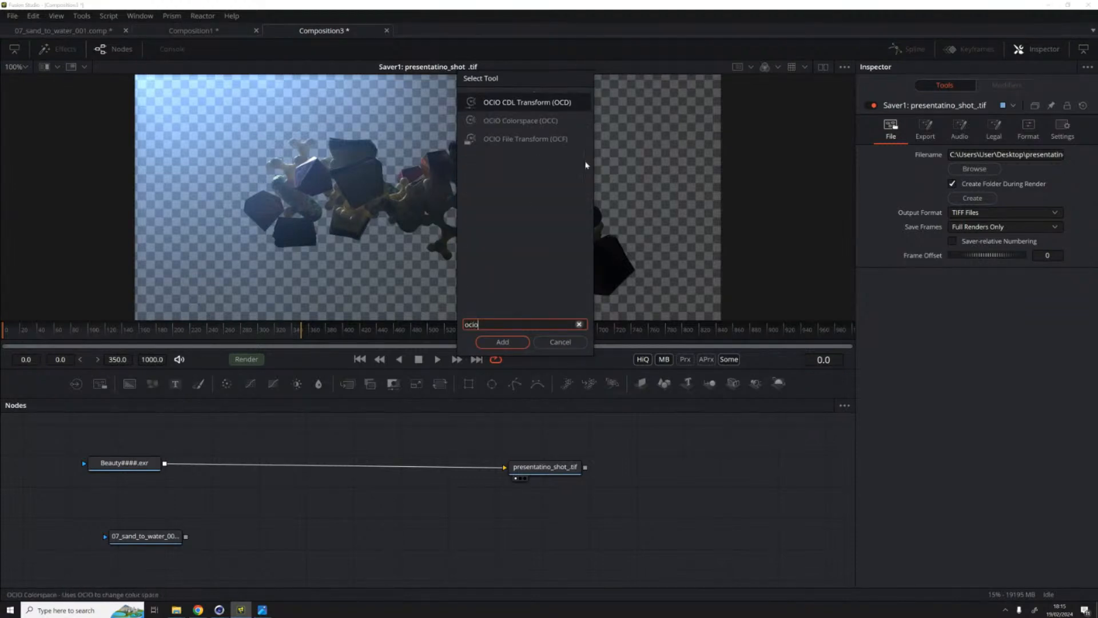
click(503, 103)
click(488, 342)
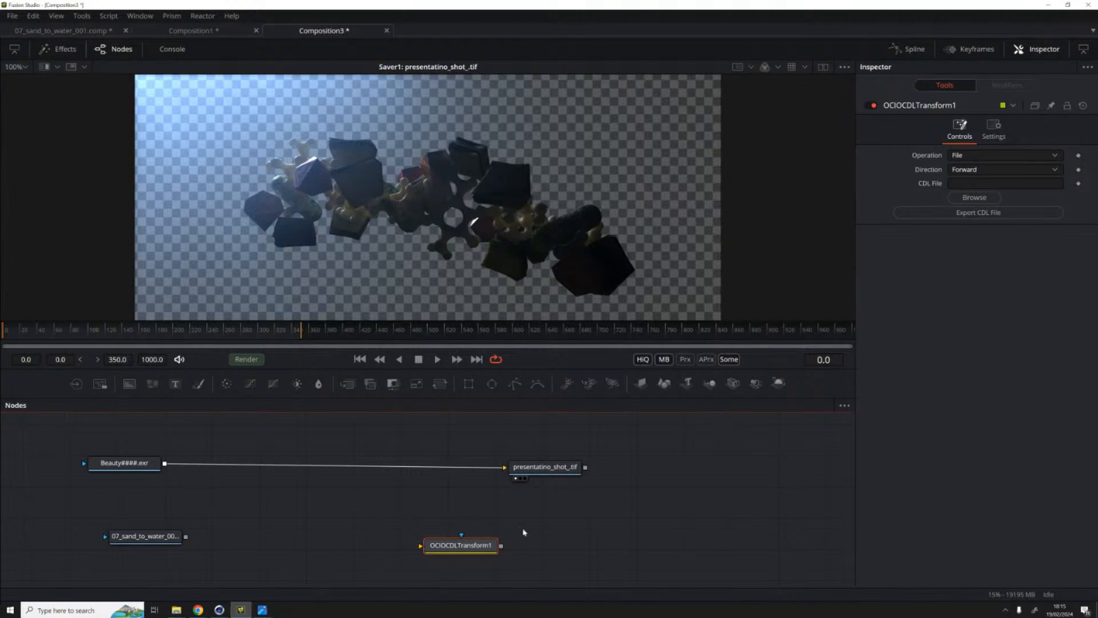
key(Delete)
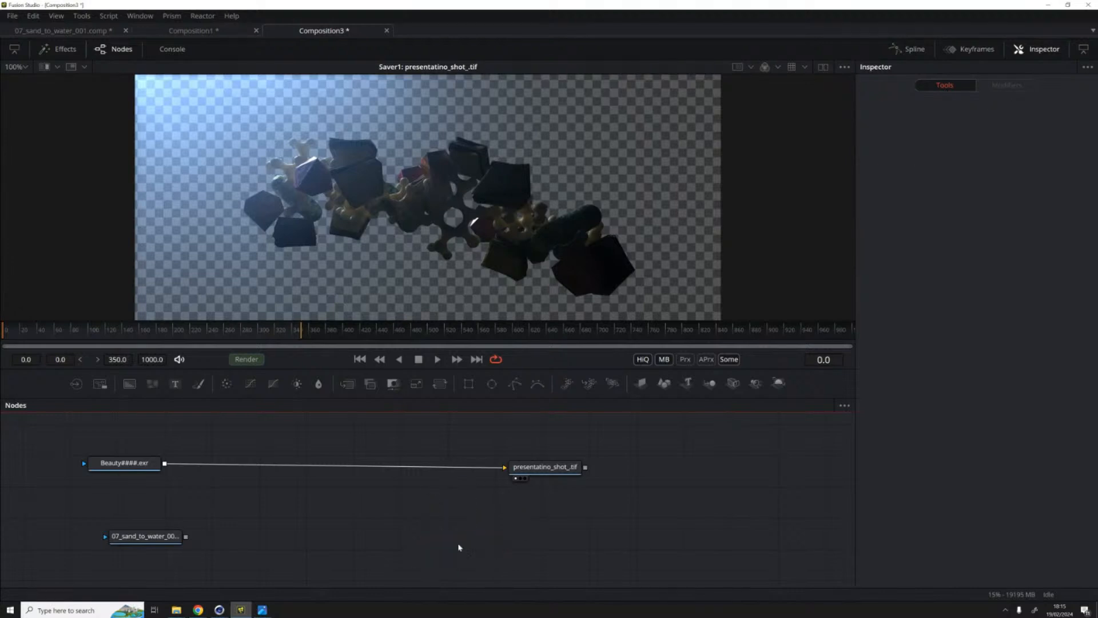
Step: Add an OCIO Colorspace node and place it just below the connection between the Beauty loader and the Saver
key(shift+space)
text(ocio)
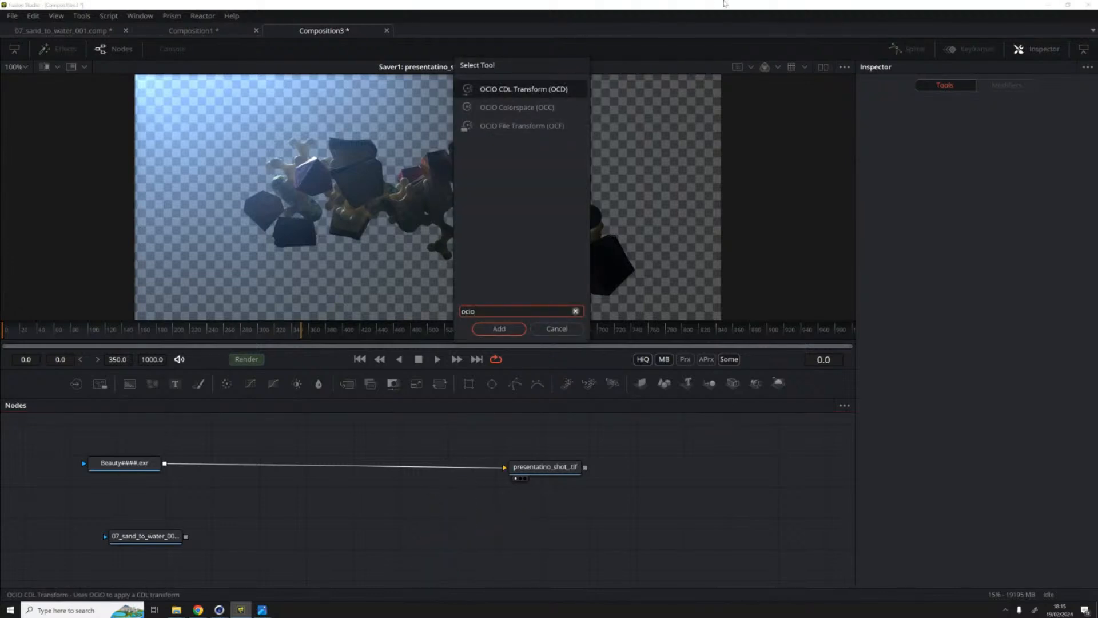
click(496, 107)
click(501, 330)
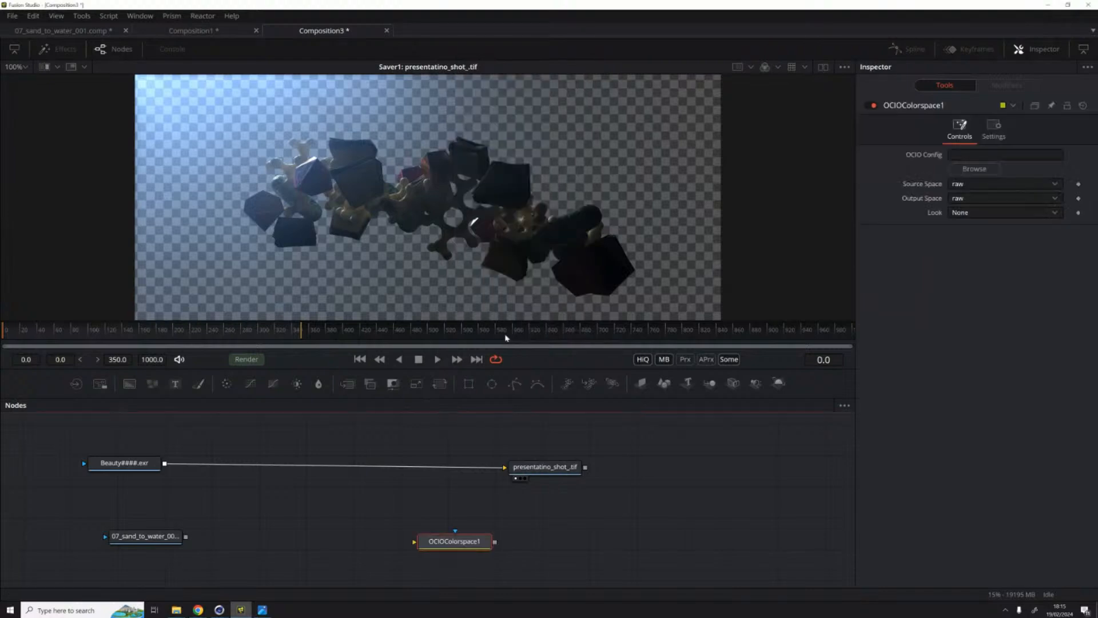
drag(455, 541, 436, 499)
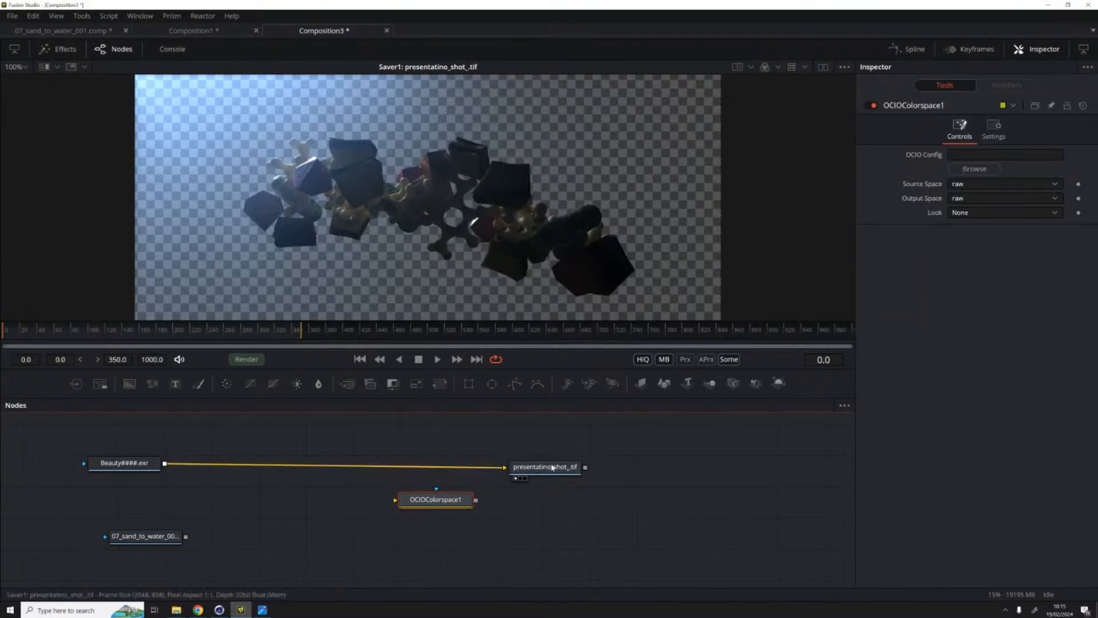
Step: Route the Beauty loader through the OCIO Colorspace node into the Saver and align the node with them
click(603, 454)
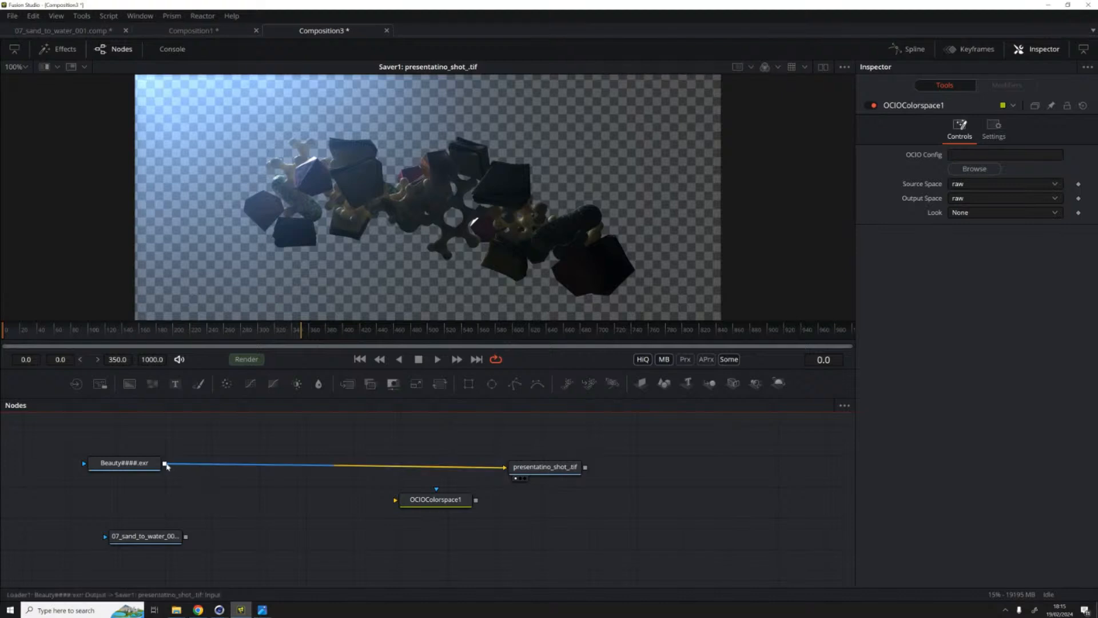
drag(164, 462, 399, 503)
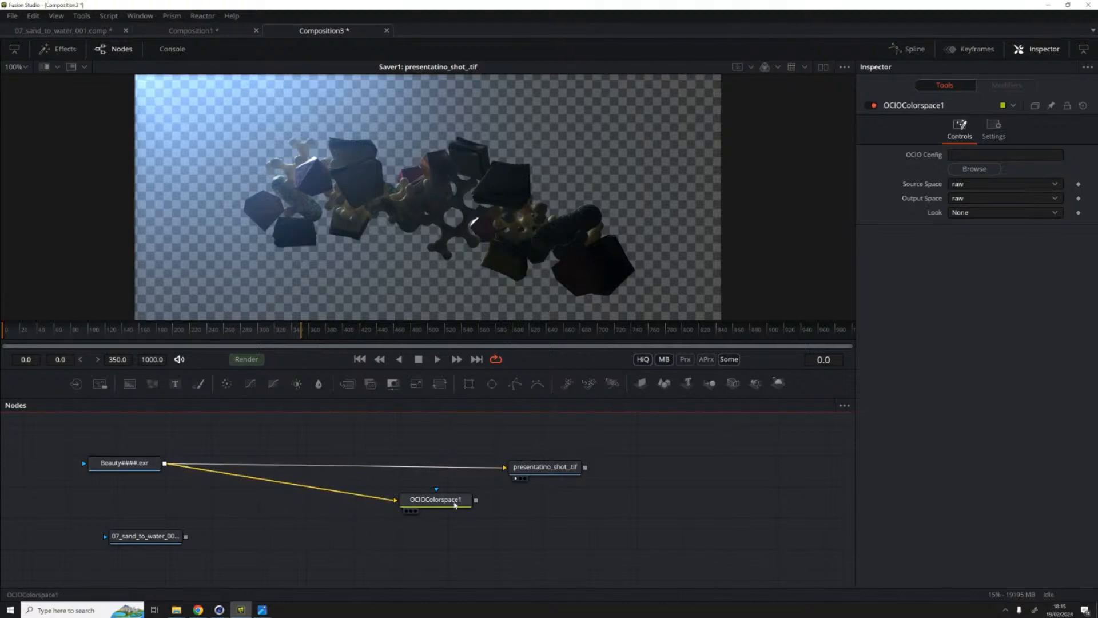
drag(476, 500, 507, 468)
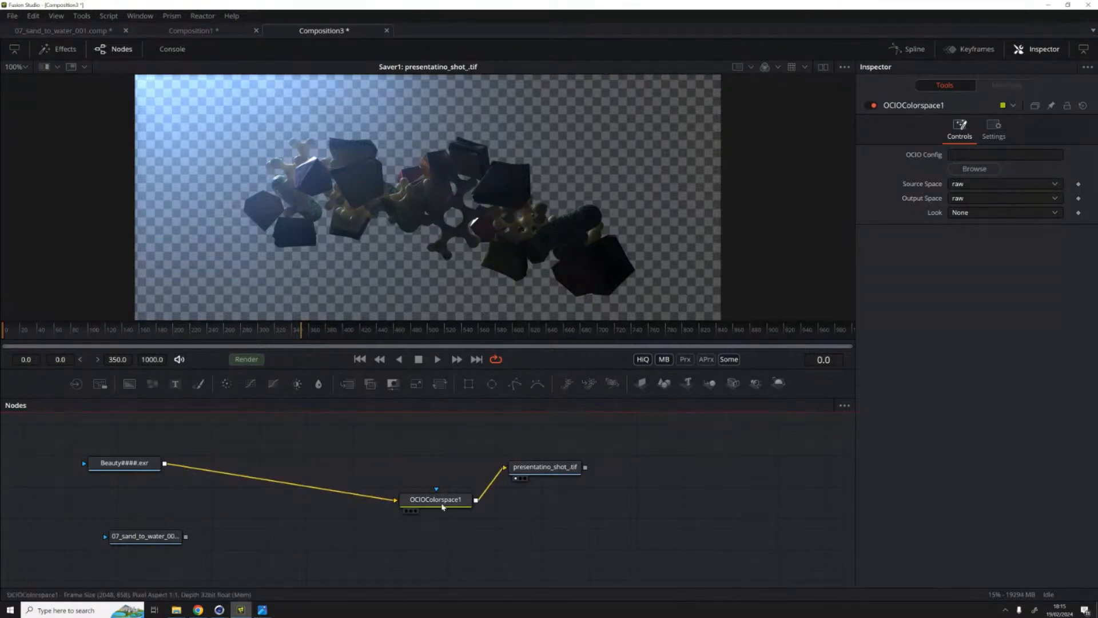
drag(436, 499, 431, 467)
Step: Load config.ocio from the aces_1.0.3 folder as the Colorspace node's OCIO configuration
click(972, 169)
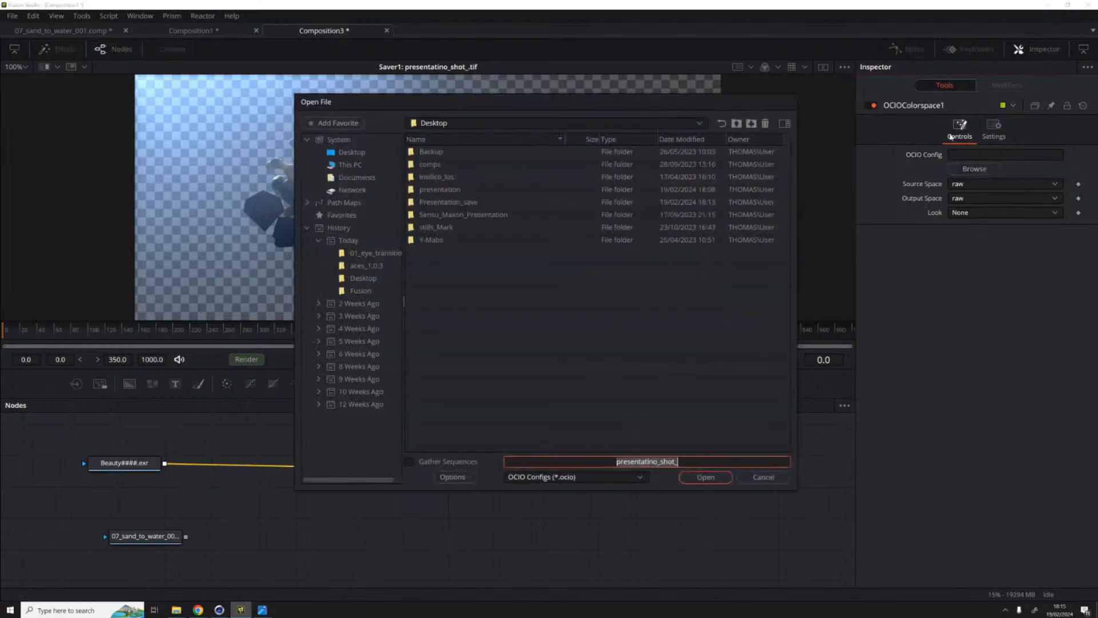
click(366, 266)
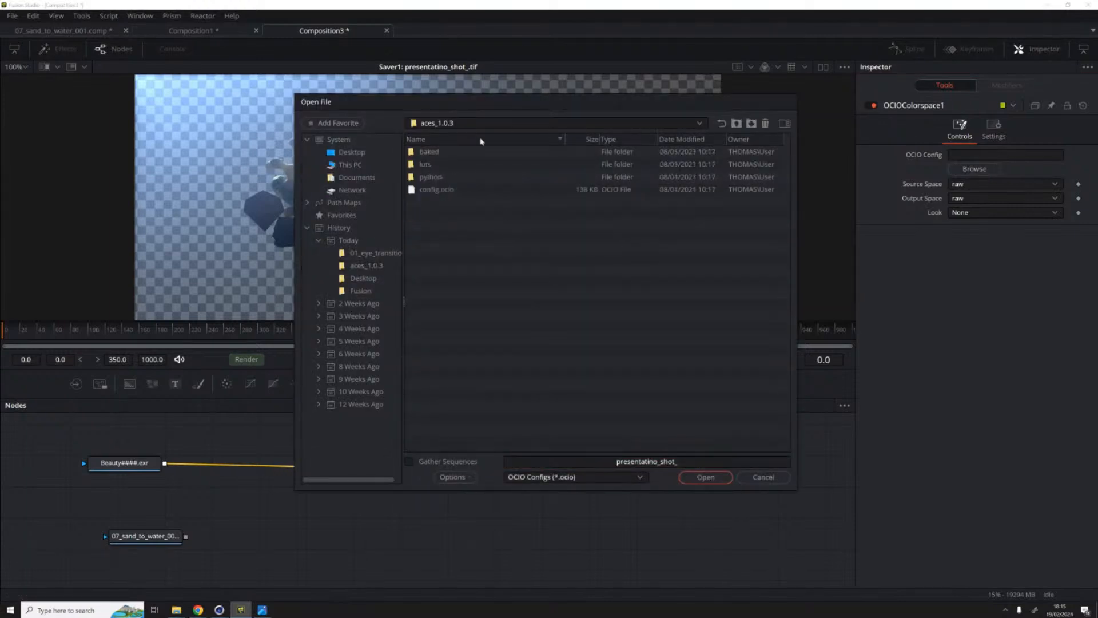
double_click(430, 190)
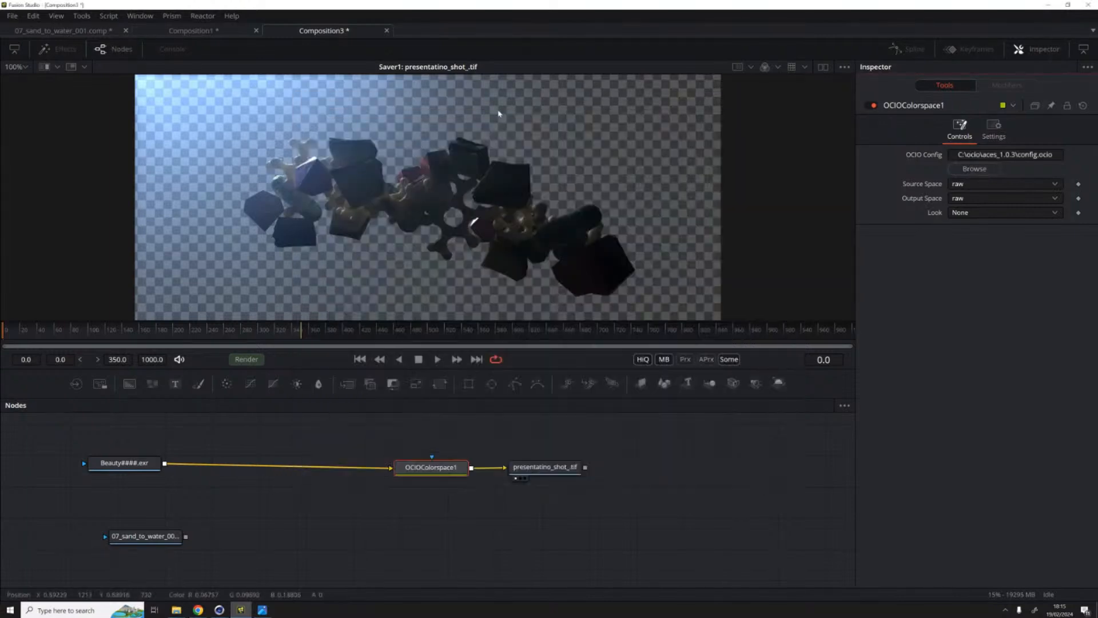
Step: Set the OCIO Colorspace node's source space to ACES - ACEScg and its output space to Output - sRGB
click(983, 184)
scroll(978, 175, up, 5)
click(938, 144)
click(974, 200)
scroll(960, 254, down, 3)
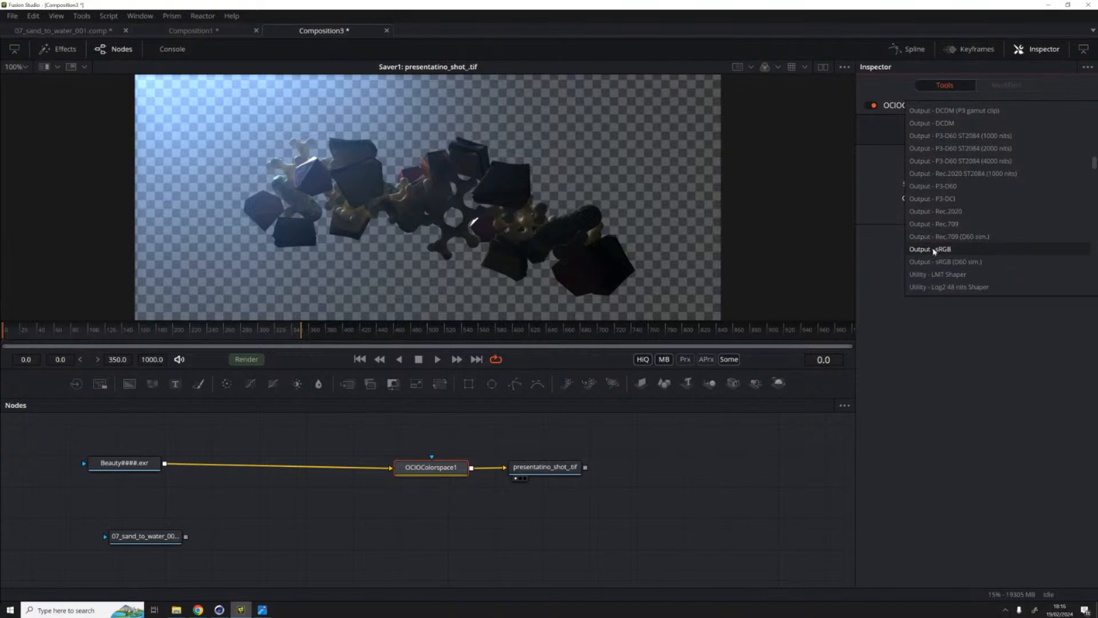
click(933, 250)
drag(397, 461, 398, 461)
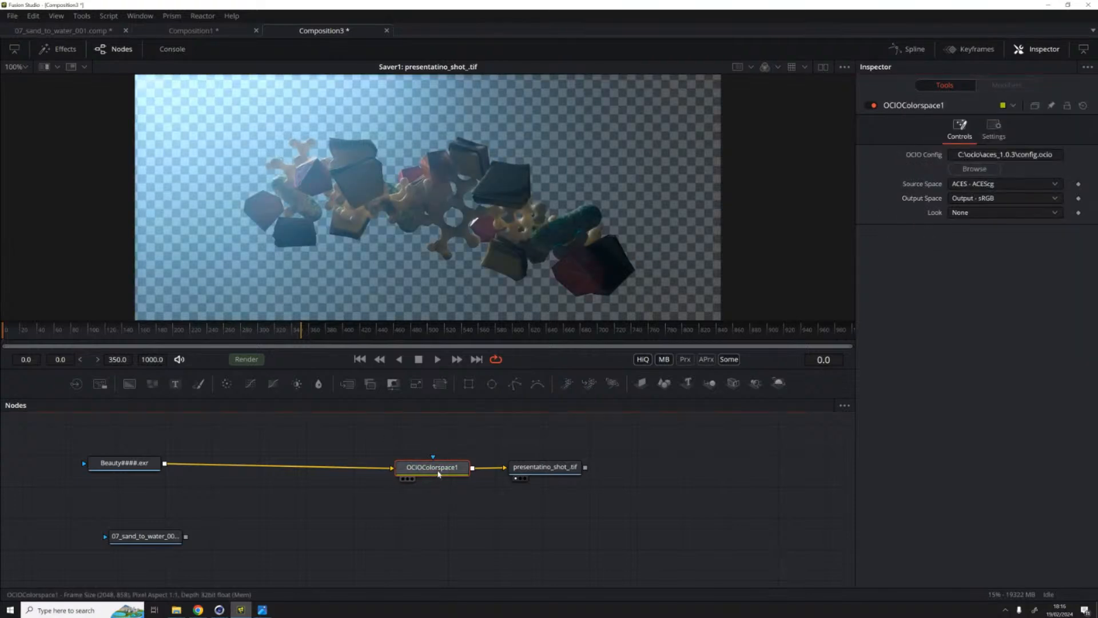
Step: Move the Saver and OCIO Colorspace nodes close together, well apart from the Beauty loader, leaving room for compositing nodes
click(75, 471)
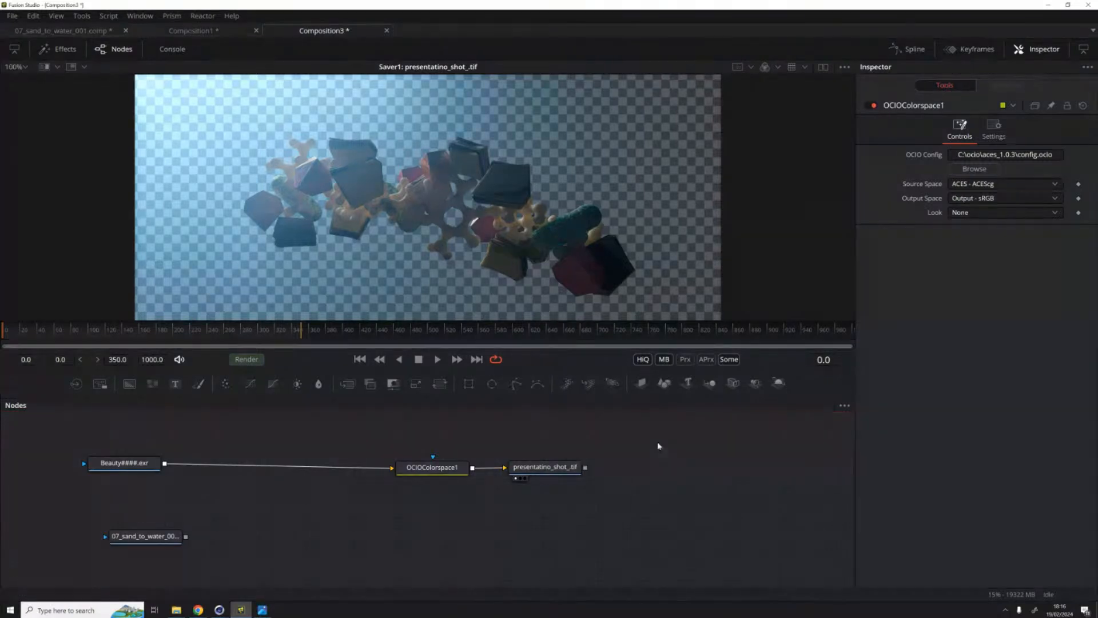
mouse_move(124, 463)
mouse_down()
mouse_move(60, 469)
mouse_move(135, 459)
mouse_up()
drag(543, 468, 608, 459)
drag(438, 472, 529, 466)
click(627, 458)
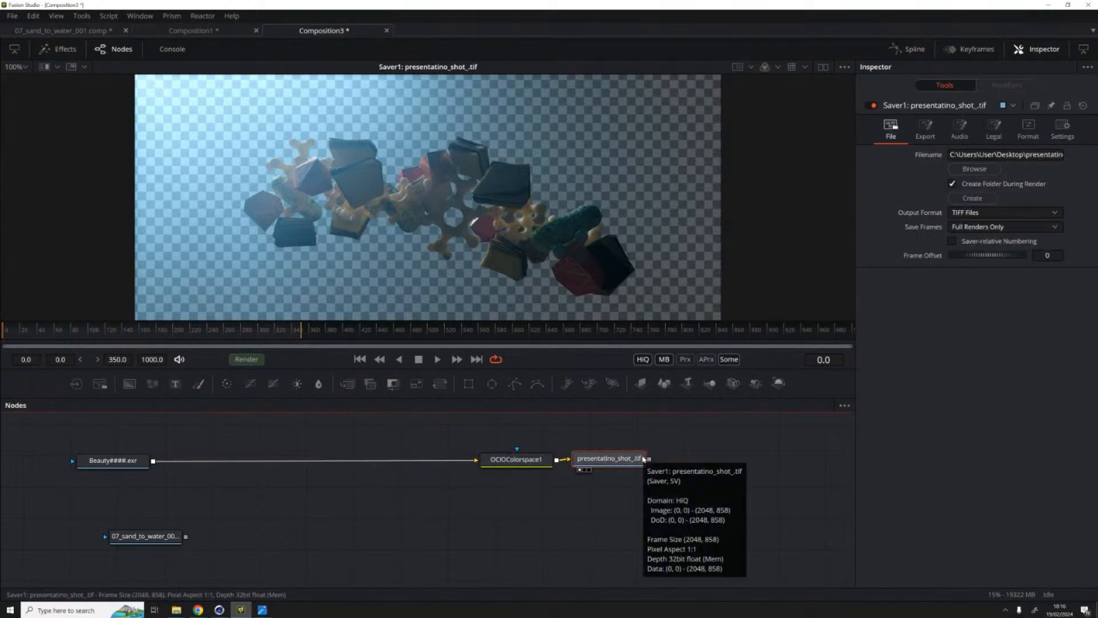
drag(109, 462, 71, 458)
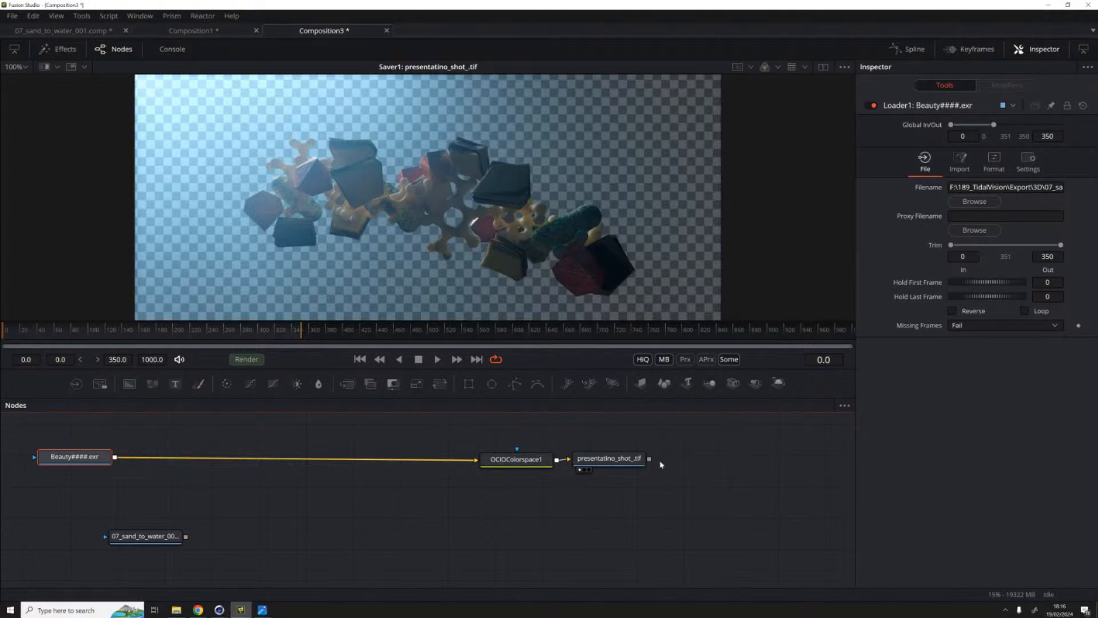
Step: Shift the OCIO Colorspace and Saver nodes together even farther along the flow, and reposition the Beauty loader near its start
scroll(711, 433, up, 1)
drag(731, 453, 705, 486)
click(705, 486)
drag(137, 520, 299, 515)
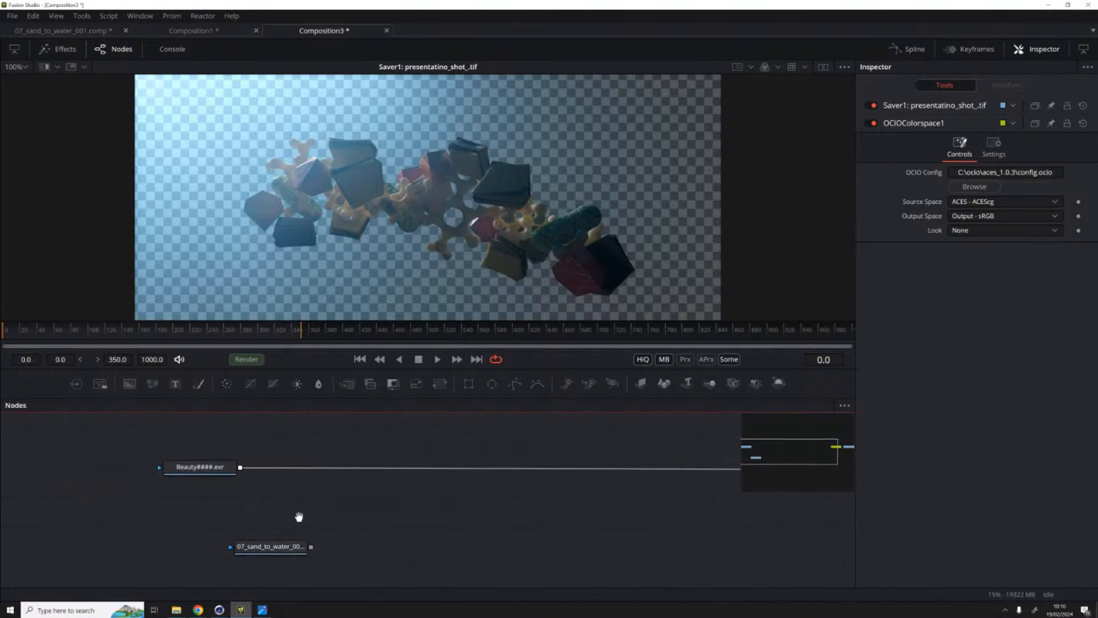
drag(184, 464, 146, 463)
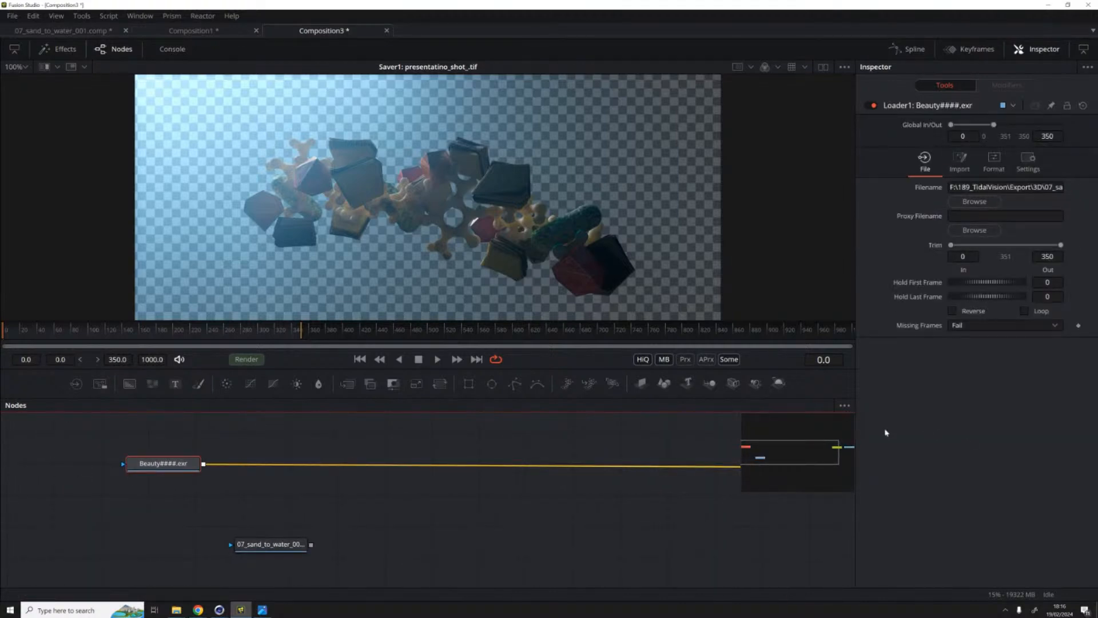
Step: Display the Beauty loader in the viewer and turn the viewer's LUT back on
drag(142, 474, 143, 475)
key(1)
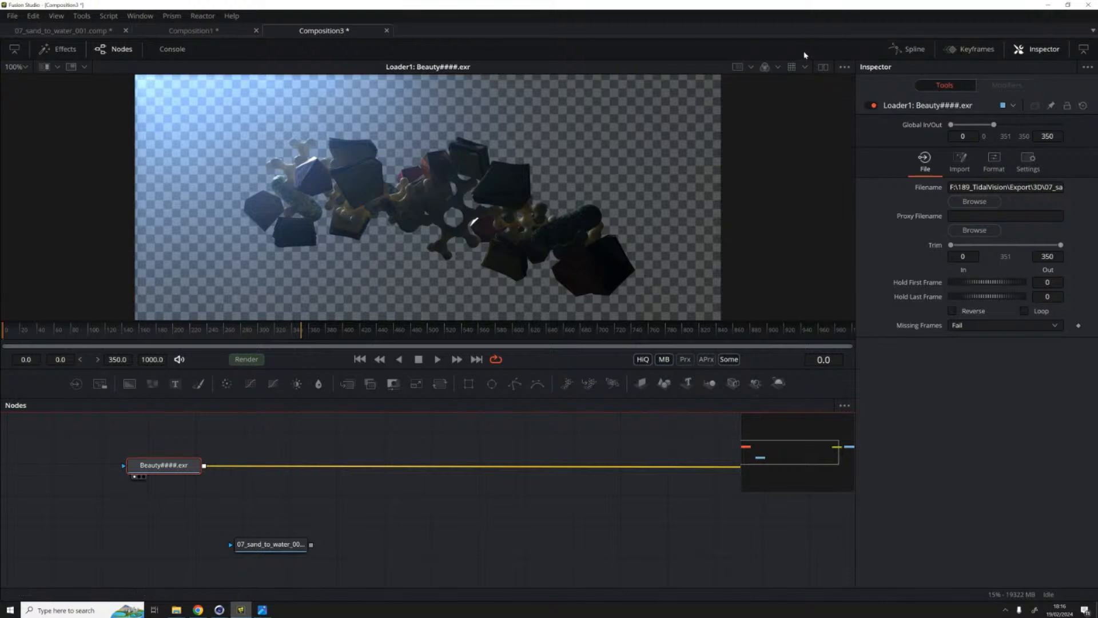
click(791, 67)
drag(150, 466, 151, 466)
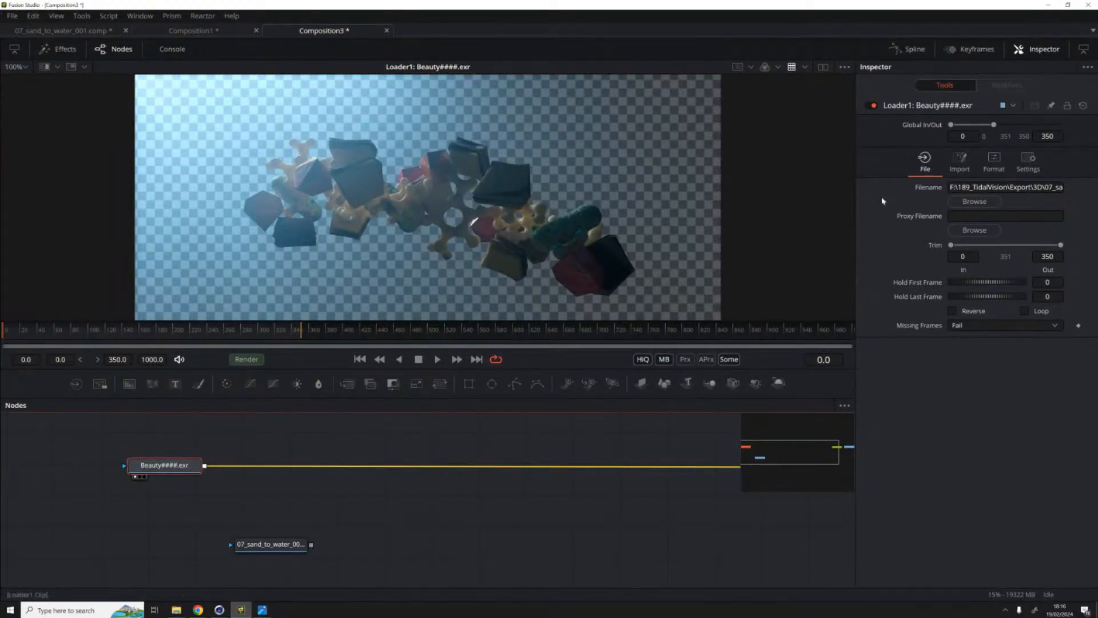
Step: Review the EXR channels available in the Beauty loader and assign Depth.alpha to its Z channel
click(997, 159)
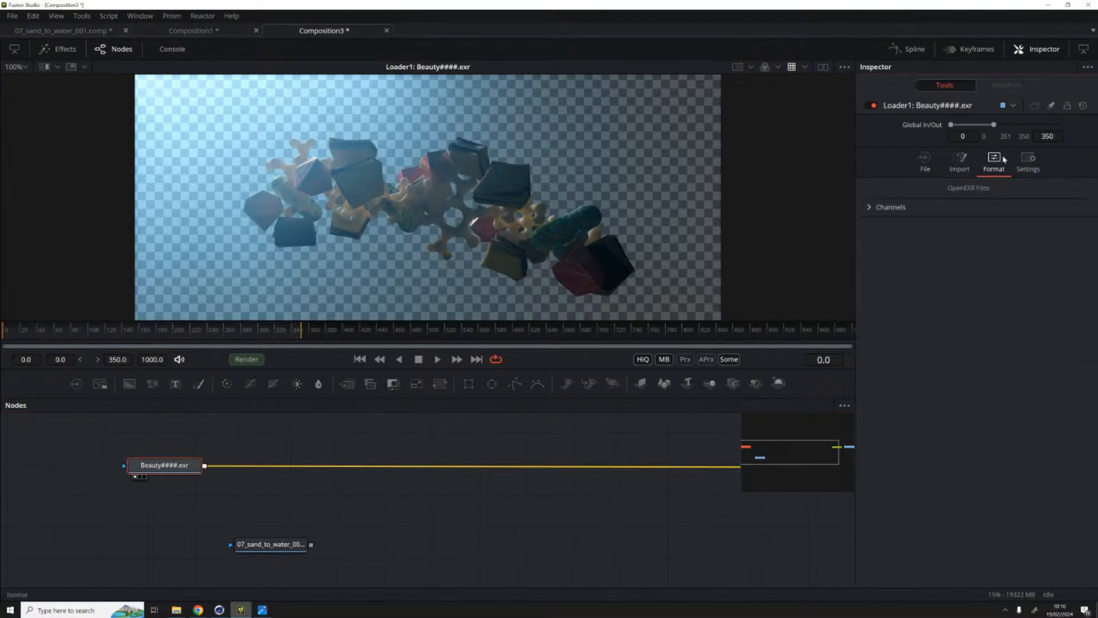
click(869, 209)
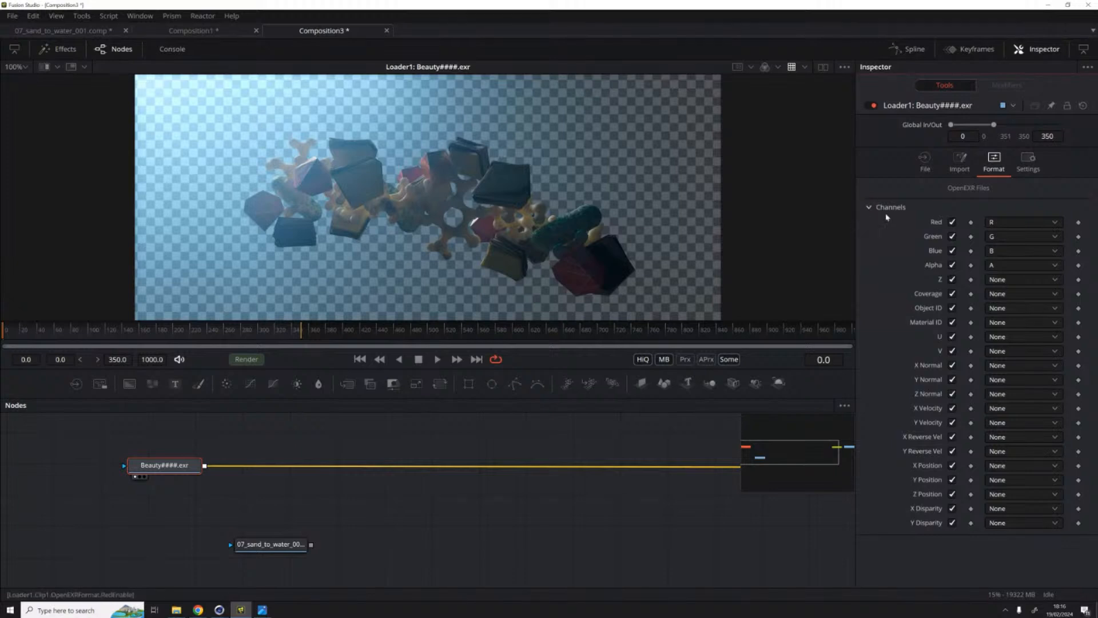
click(1046, 222)
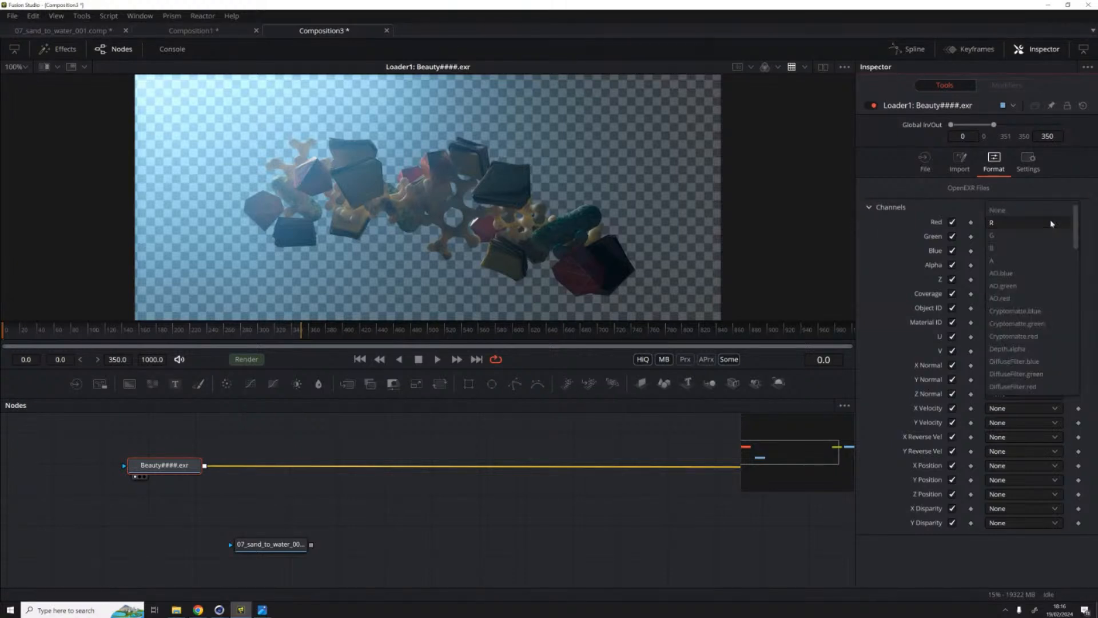
scroll(1028, 269, down, 5)
scroll(1019, 251, down, 5)
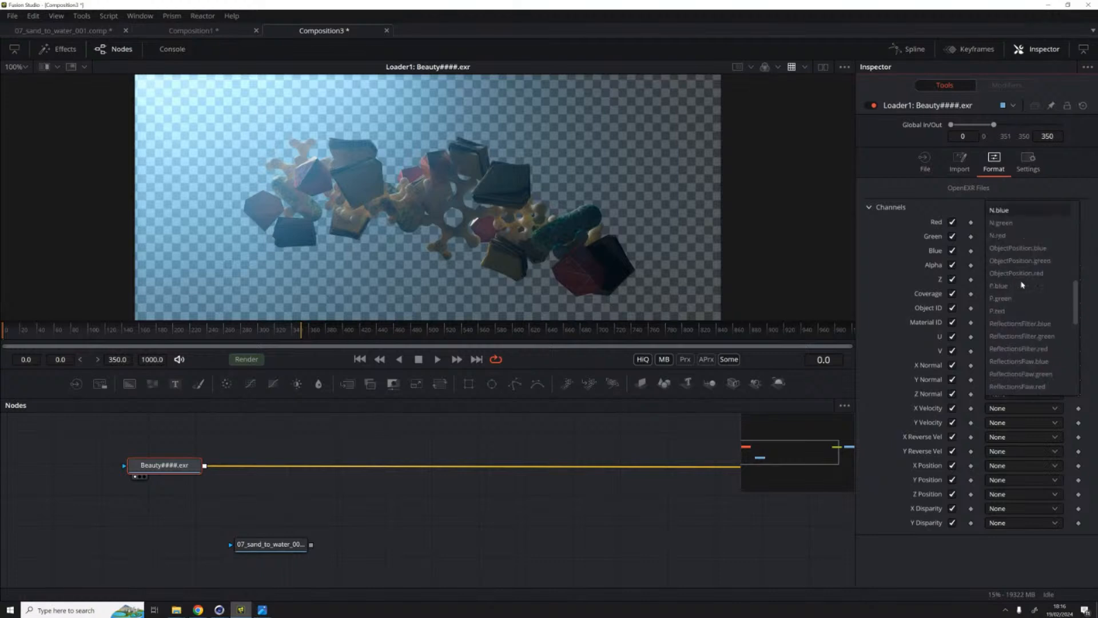
scroll(1041, 297, down, 5)
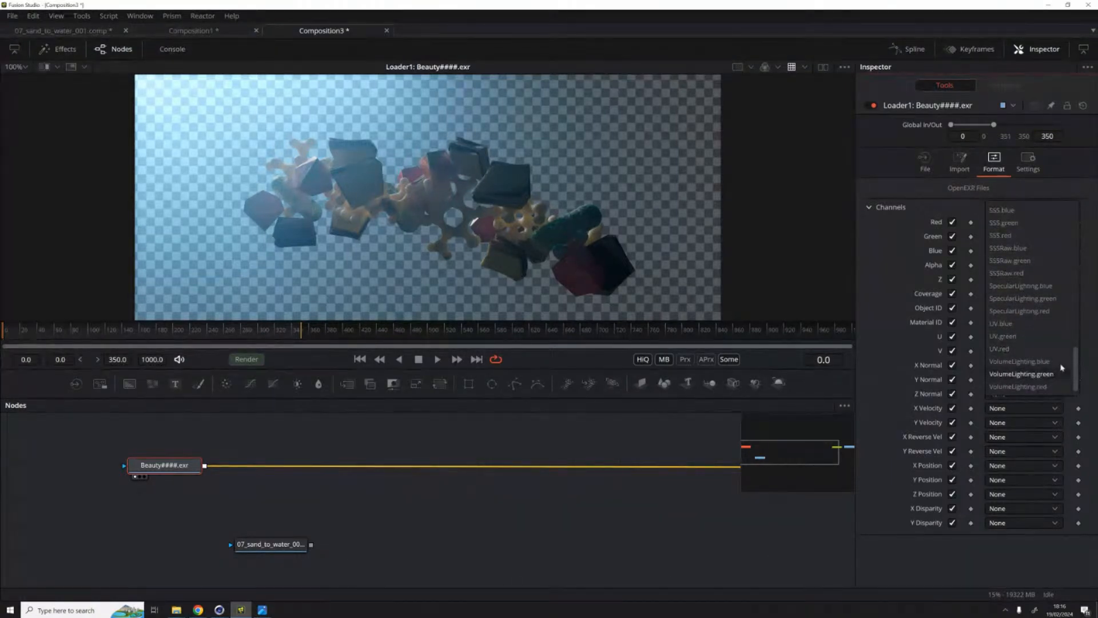
click(902, 296)
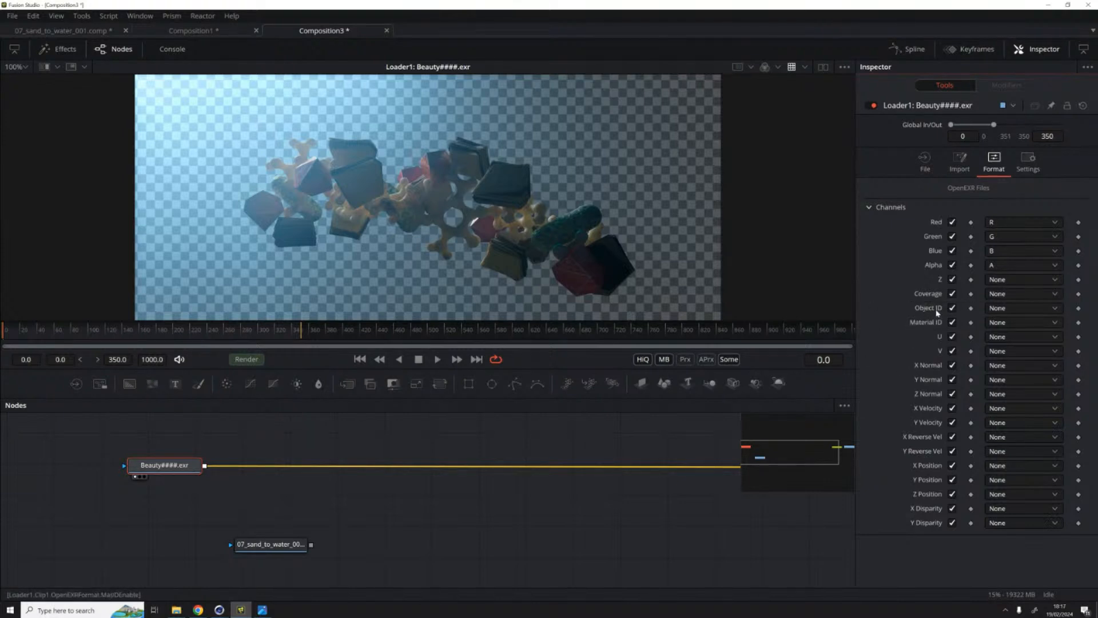
click(1018, 280)
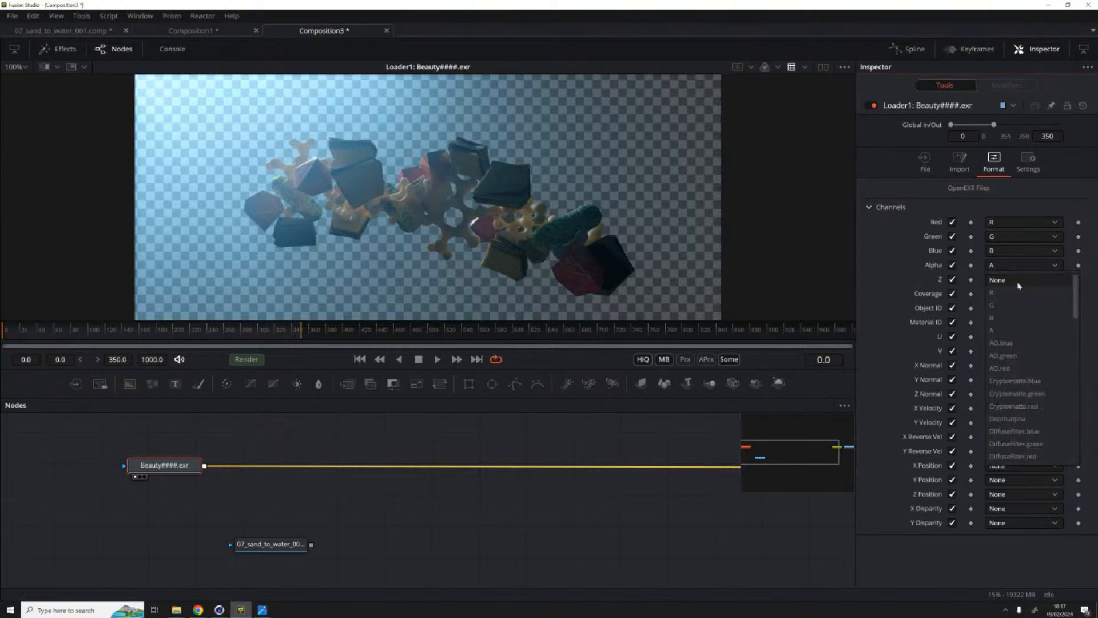
click(1008, 419)
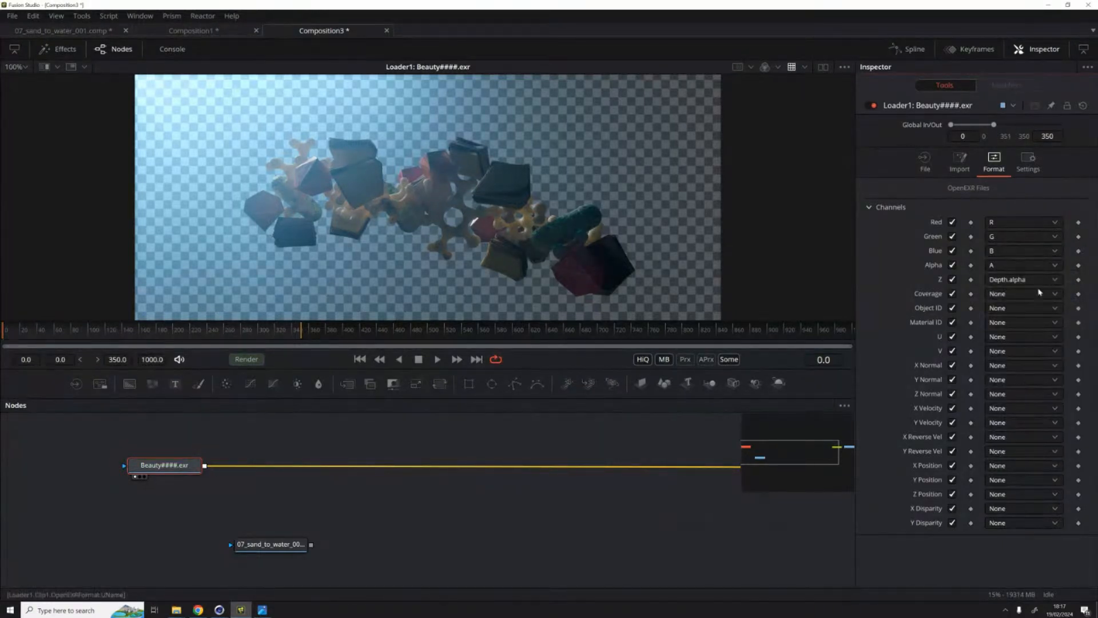
Step: Assign UV.red to the Beauty loader's U channel and UV.green to its V channel
click(1011, 342)
scroll(1021, 412, down, 3)
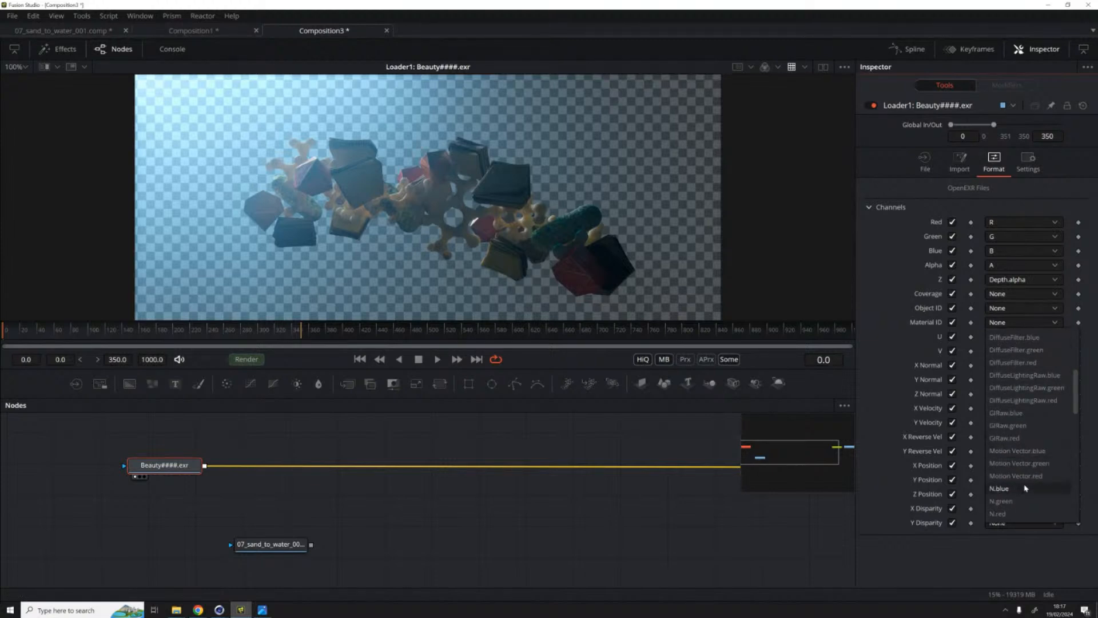
scroll(1033, 393, down, 5)
scroll(1026, 434, down, 5)
click(1011, 477)
click(1011, 351)
scroll(1018, 423, down, 4)
scroll(1007, 457, down, 8)
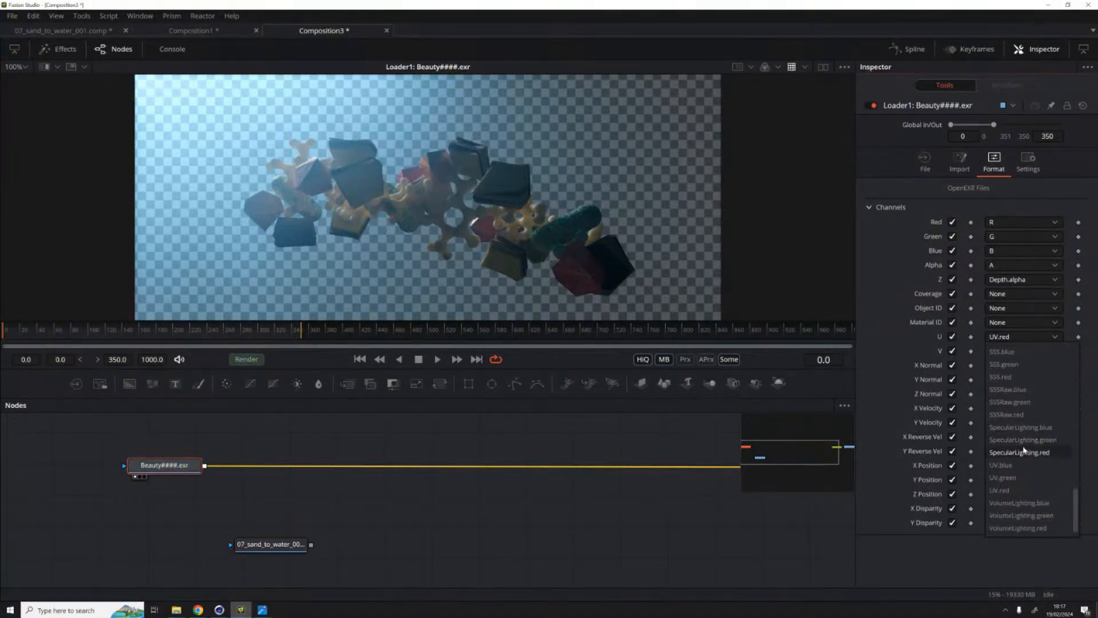
click(1003, 477)
Step: Assign N.red to the loader's X Normal, P.green to Y Normal and N.blue to Z Normal
click(1011, 364)
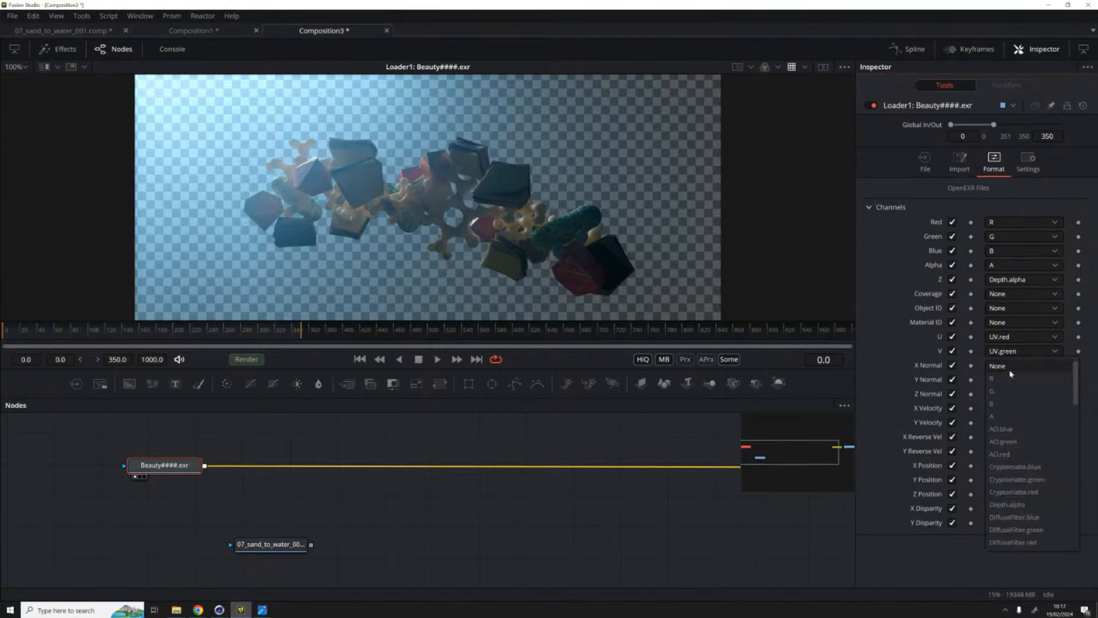
click(1006, 466)
click(1007, 379)
scroll(1009, 435, down, 4)
click(1007, 507)
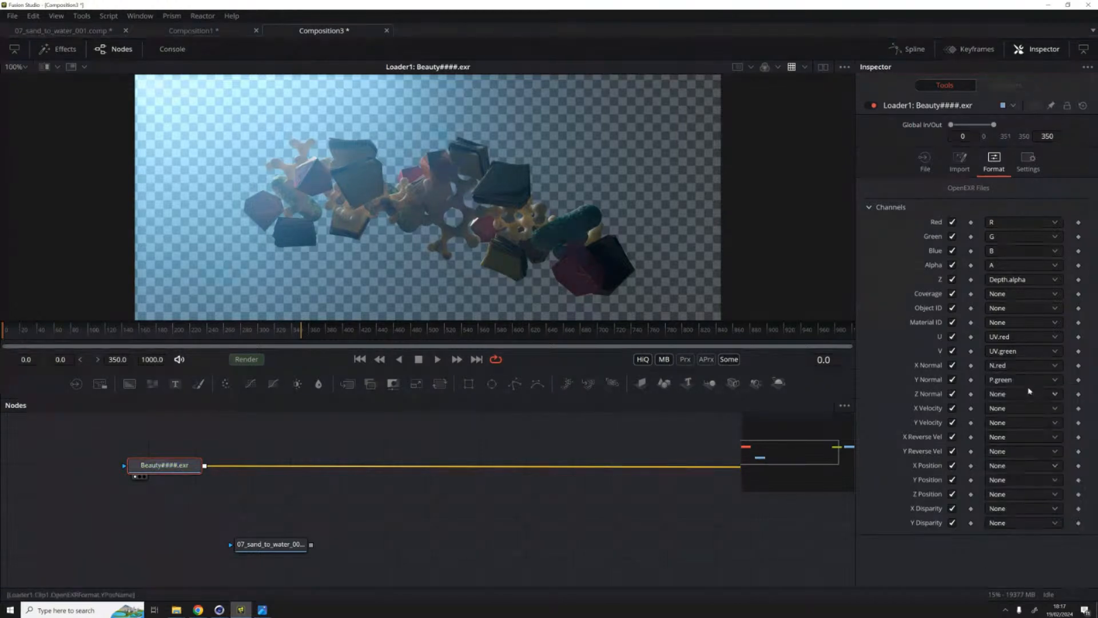
click(1011, 393)
scroll(1016, 474, down, 3)
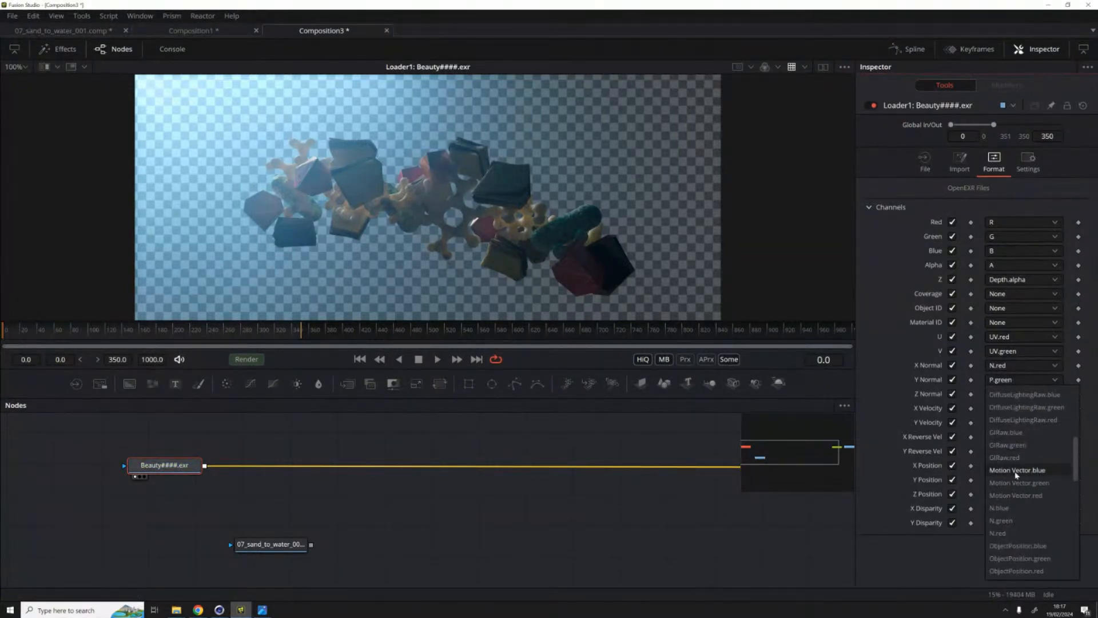
click(1007, 509)
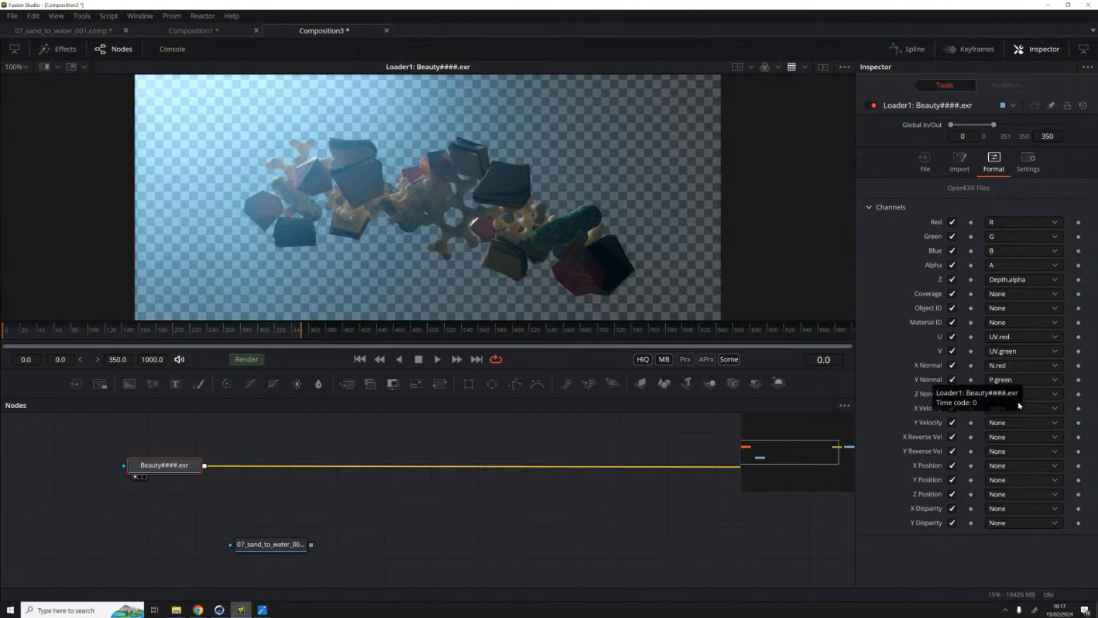
Step: Assign P.red, P.green and P.blue to the loader's X, Y and Z Position channels
click(1002, 465)
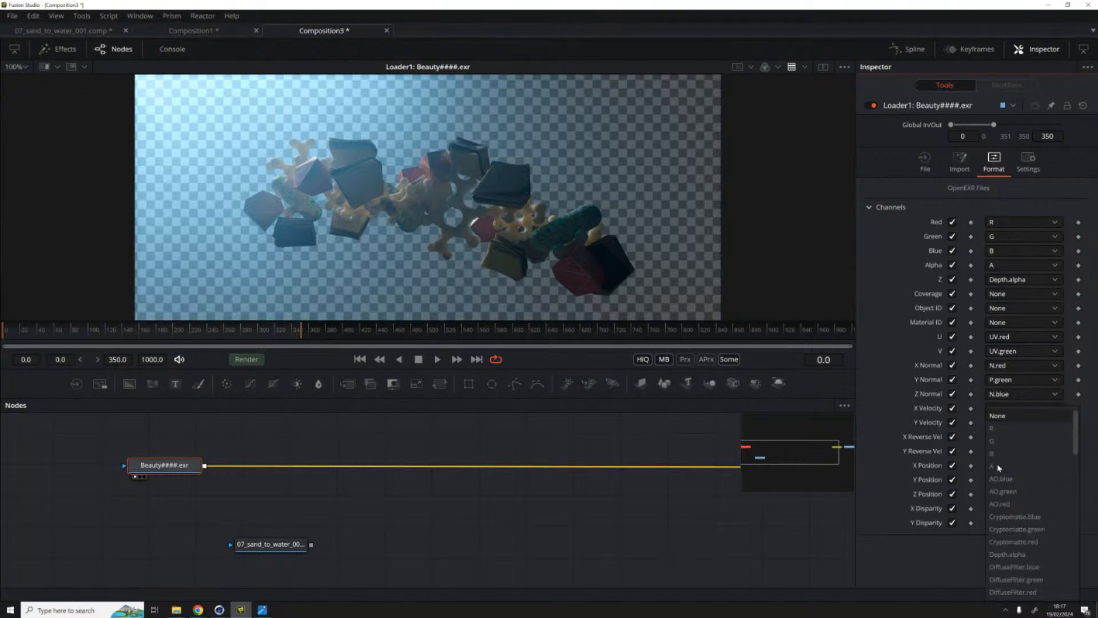
scroll(1016, 506, up, 3)
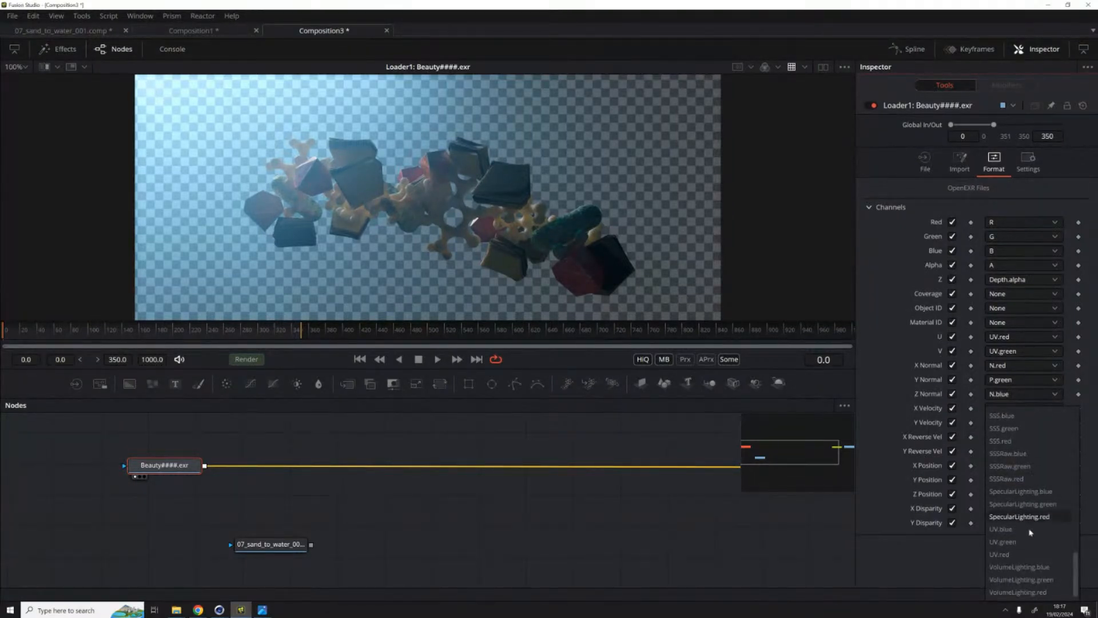
scroll(1021, 514, up, 3)
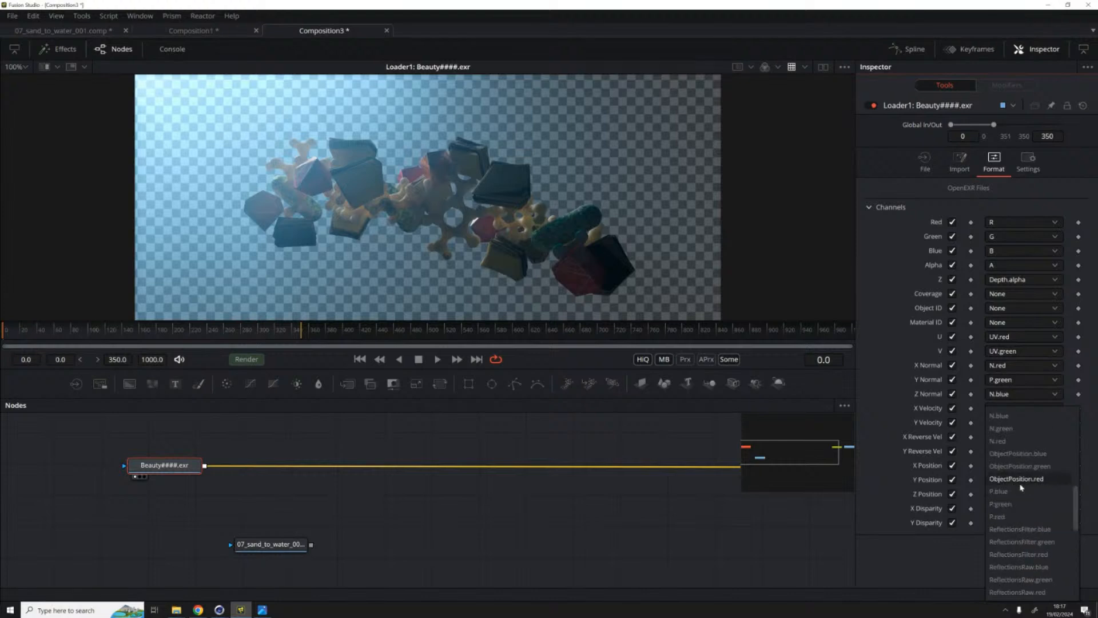
click(1009, 522)
click(1007, 480)
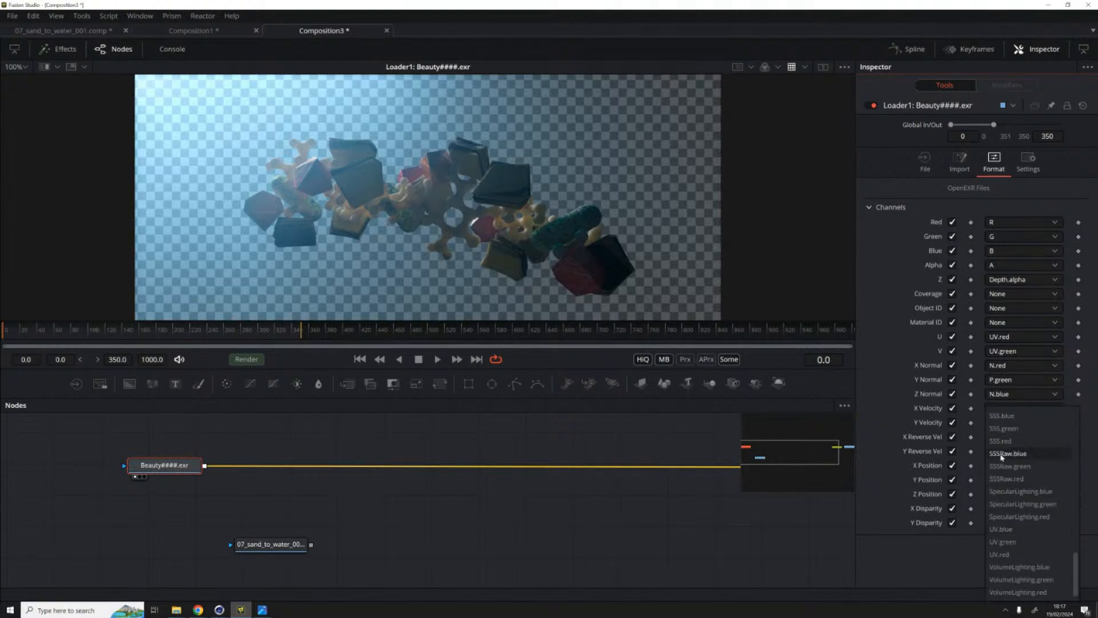
scroll(1031, 493, up, 5)
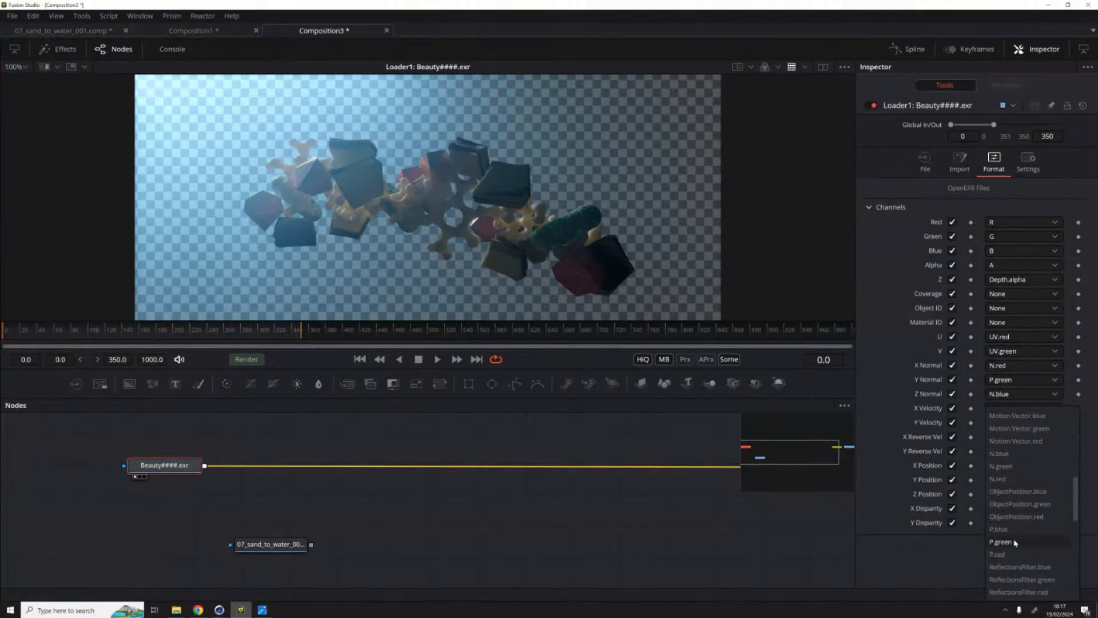
click(1001, 541)
click(1003, 506)
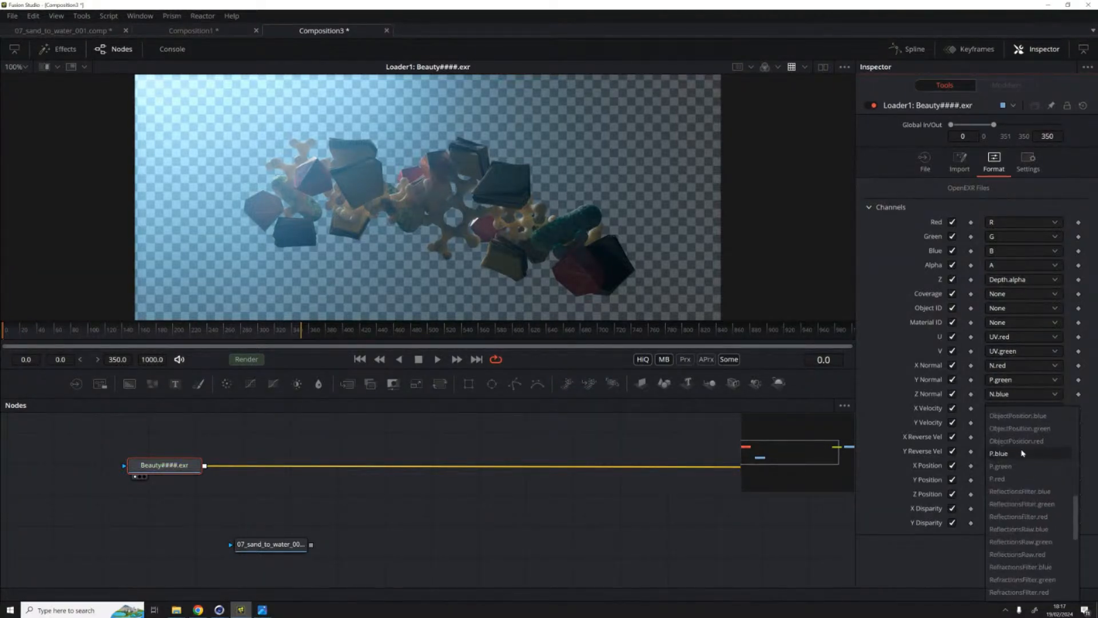
click(1015, 421)
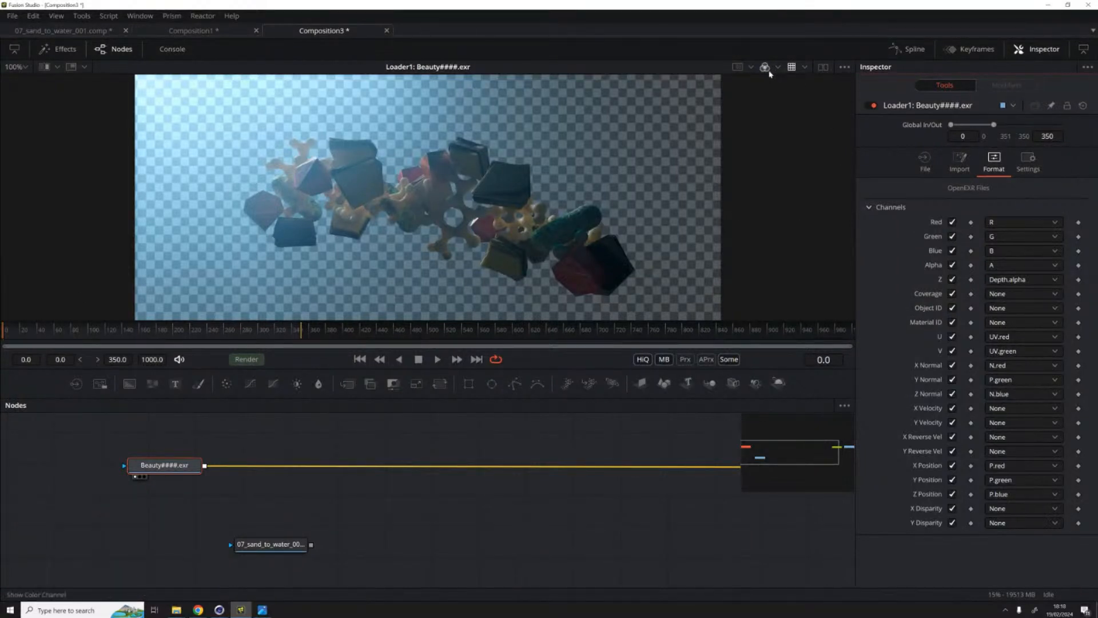
Step: Inspect the Beauty loader's red, blue, alpha and Z channels one after another in the viewer
click(777, 68)
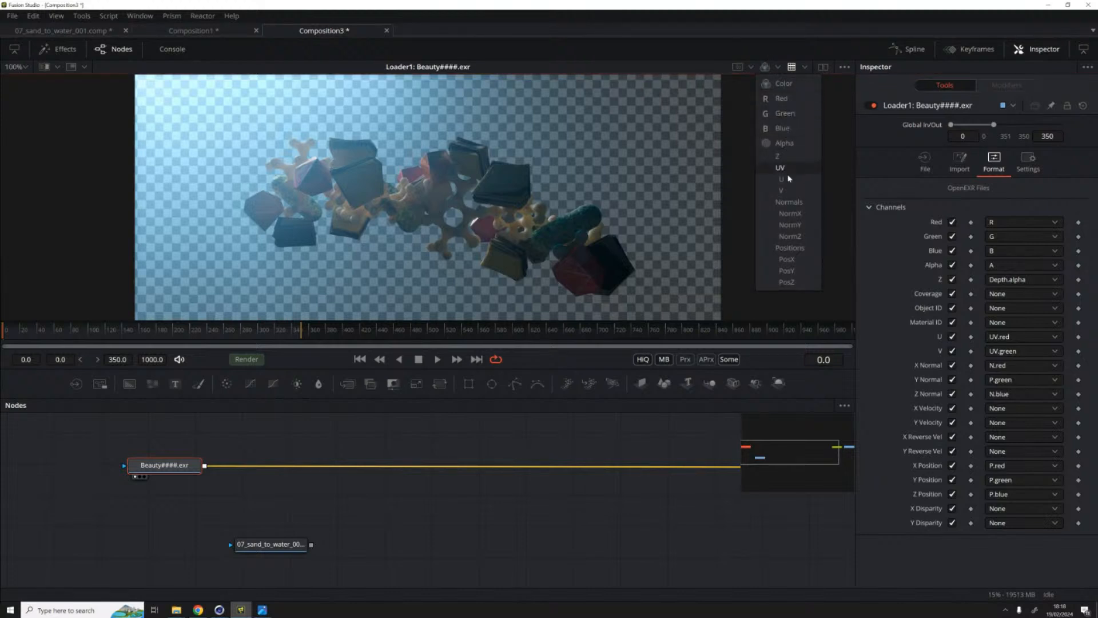
click(786, 98)
click(779, 69)
click(786, 128)
click(778, 67)
click(785, 144)
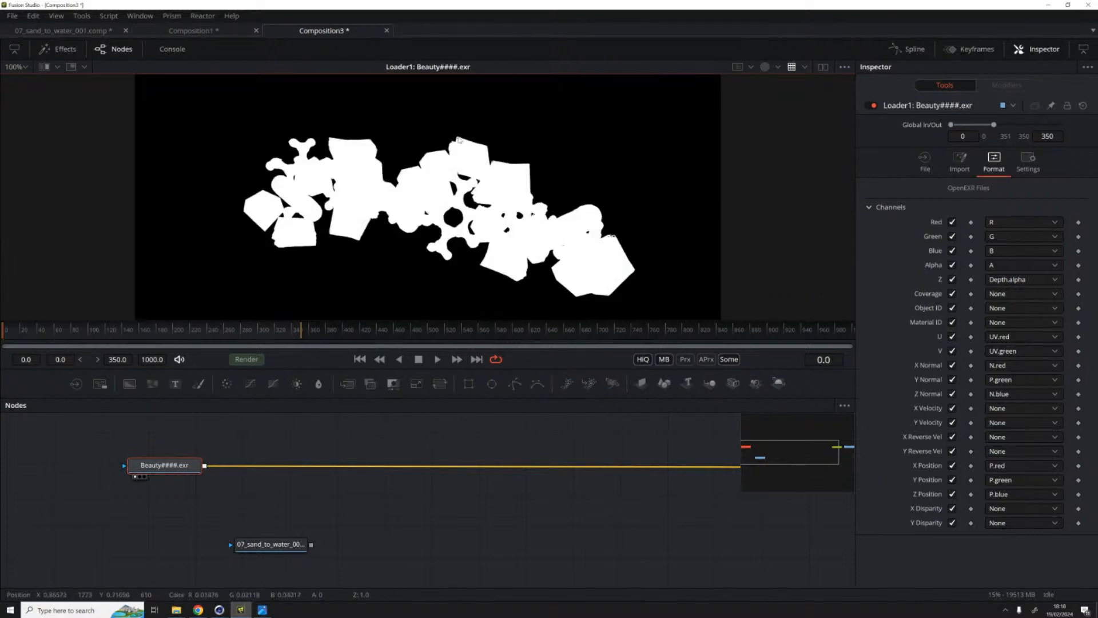
click(778, 67)
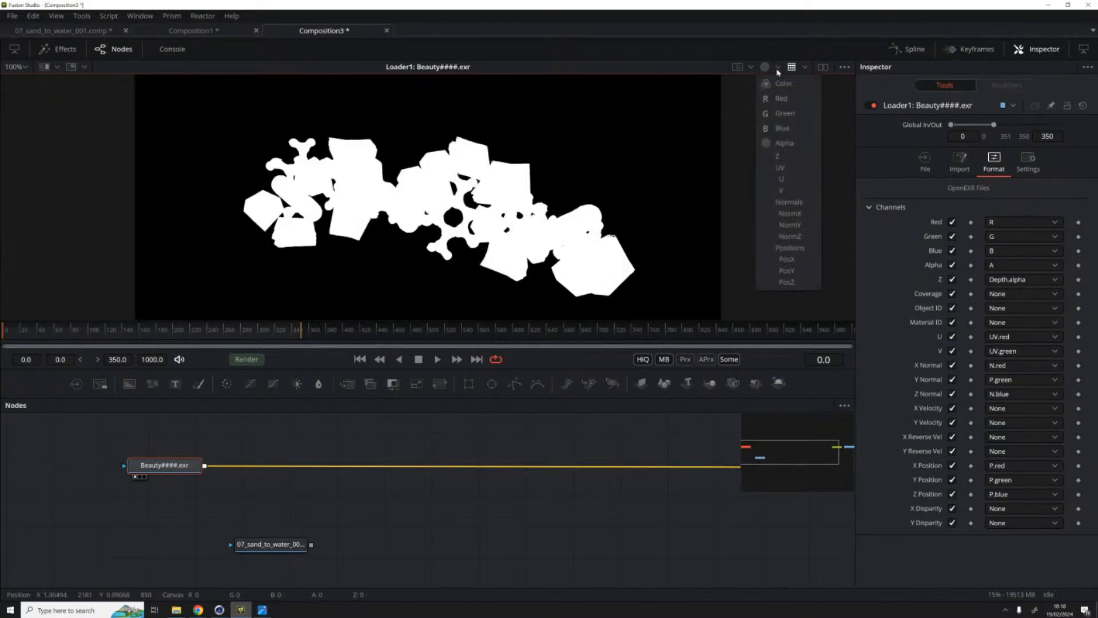
click(787, 156)
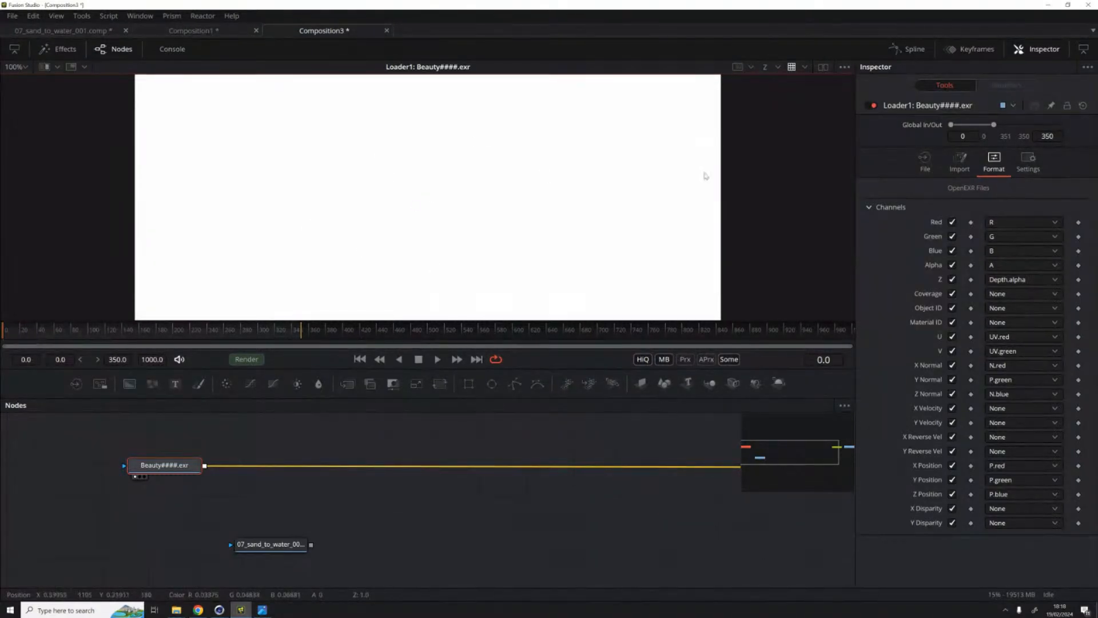
Step: Inspect the Beauty loader's UV, Normals and Positions channels in the viewer
click(781, 68)
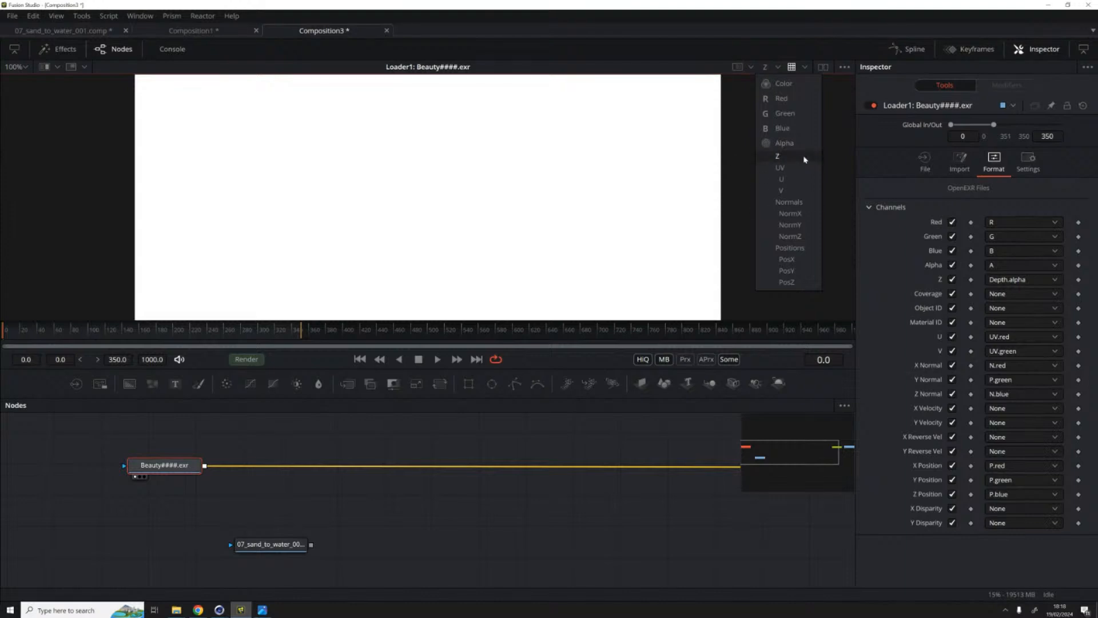
click(780, 168)
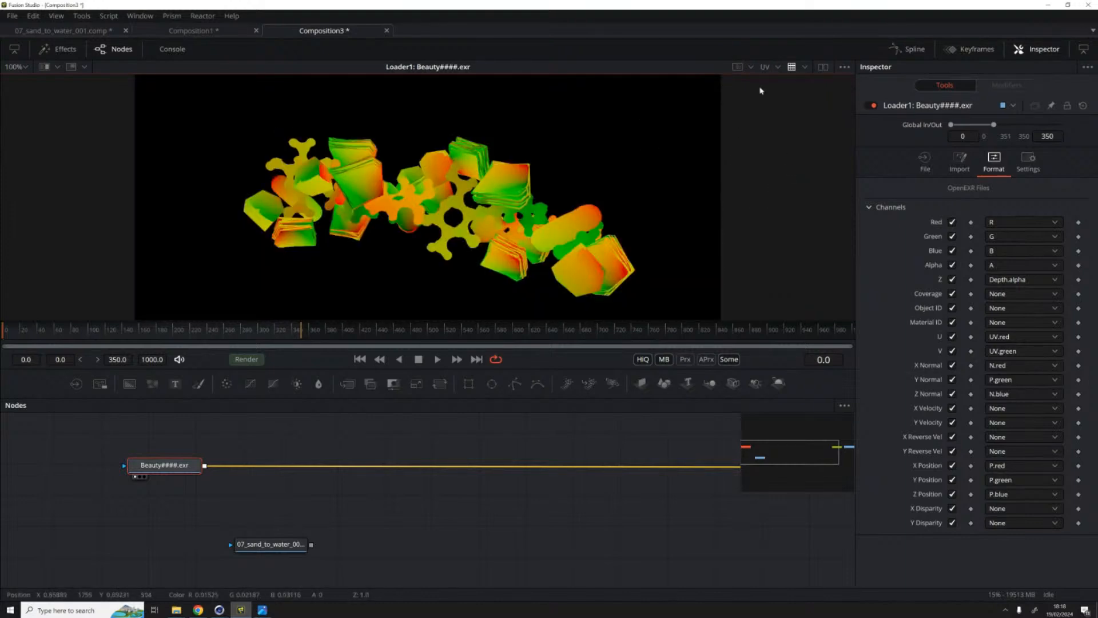
click(778, 66)
click(785, 203)
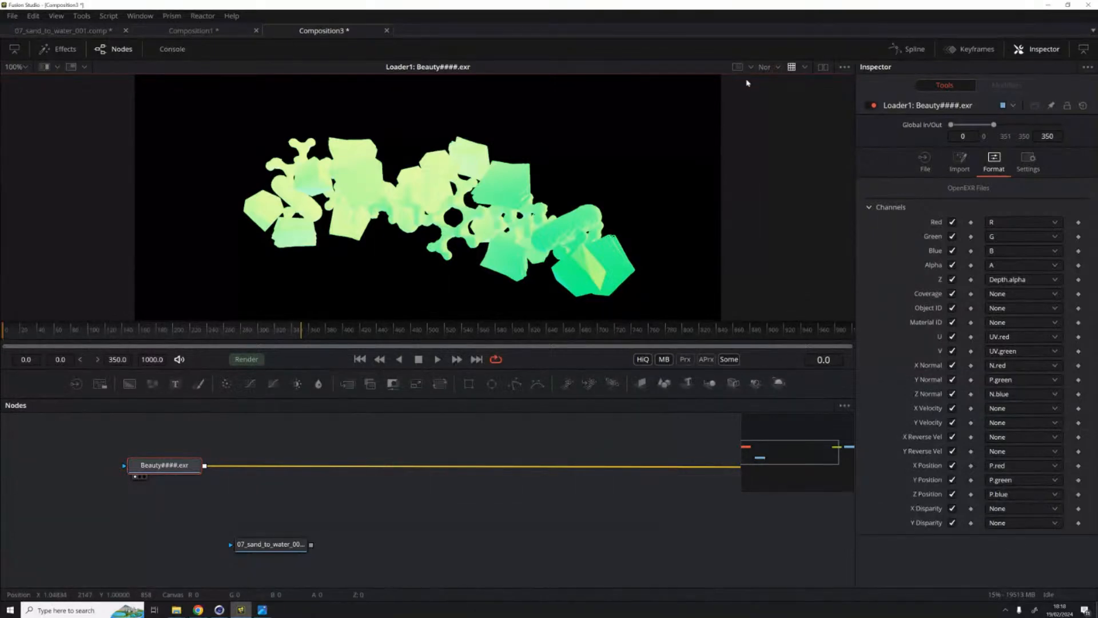
click(778, 67)
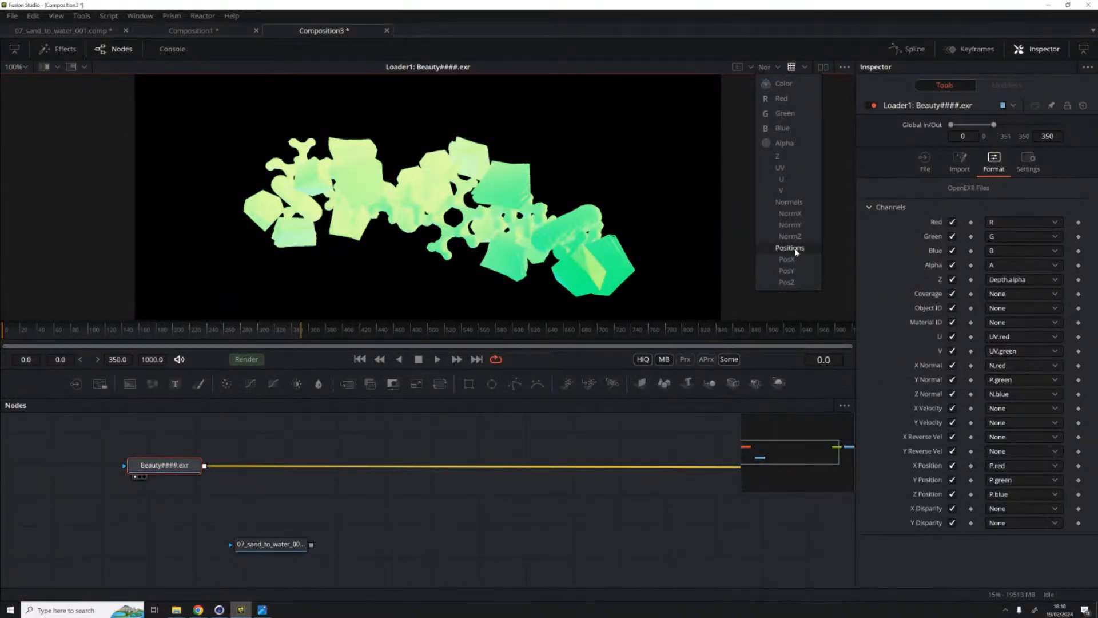
click(794, 250)
click(779, 67)
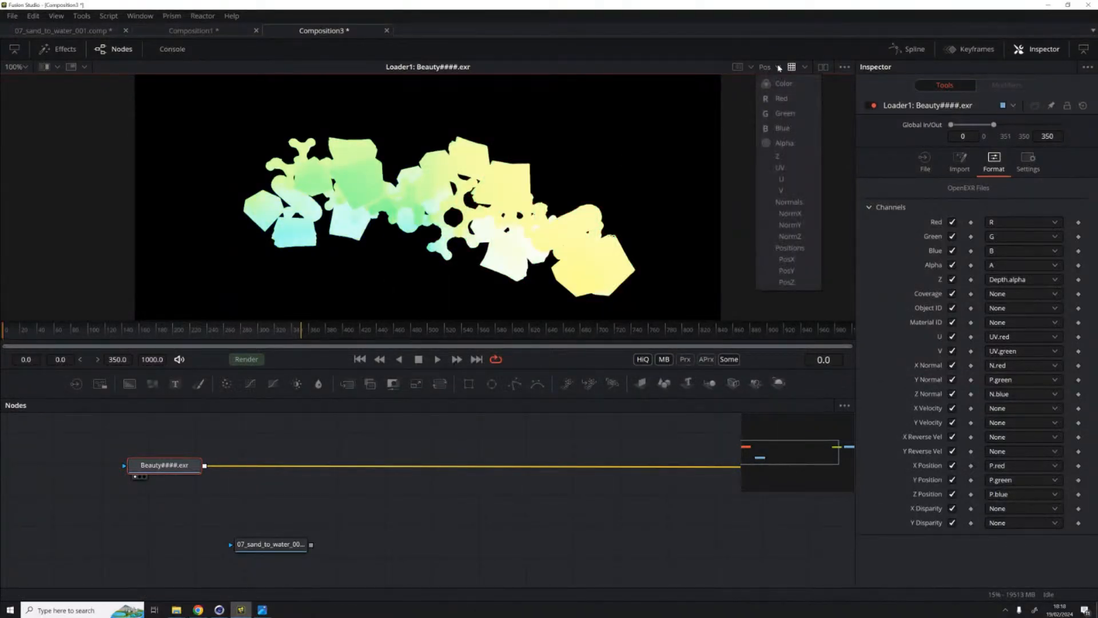
Step: Reassign the loader's Y Normal to N.green and check the Normals in the viewer before returning it to Color
click(1019, 381)
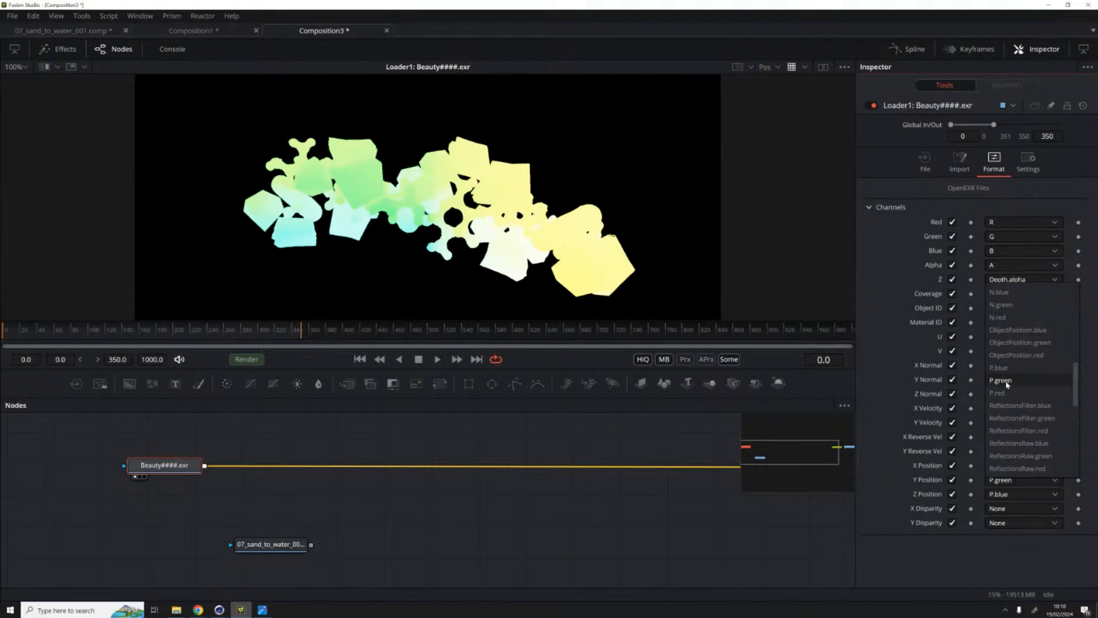
click(1004, 305)
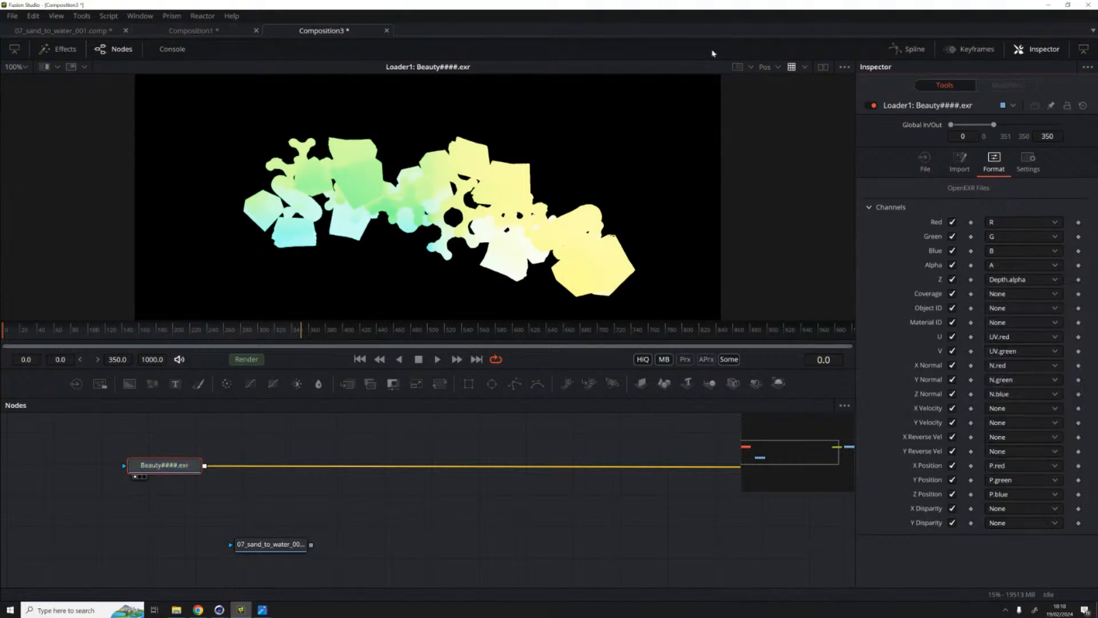
click(779, 67)
click(784, 199)
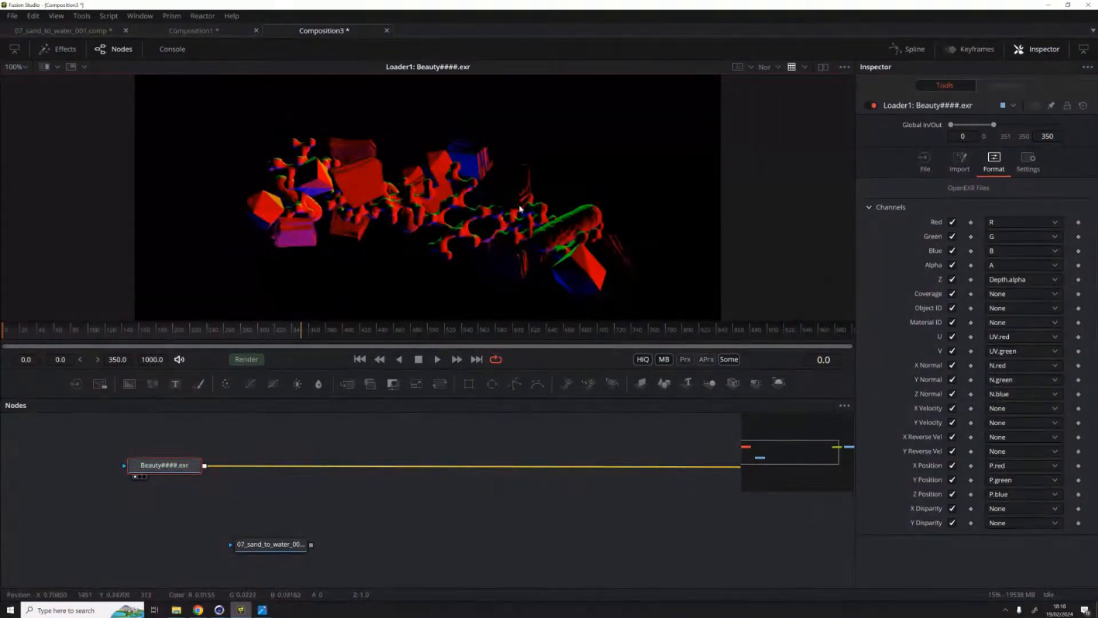
click(778, 67)
click(778, 85)
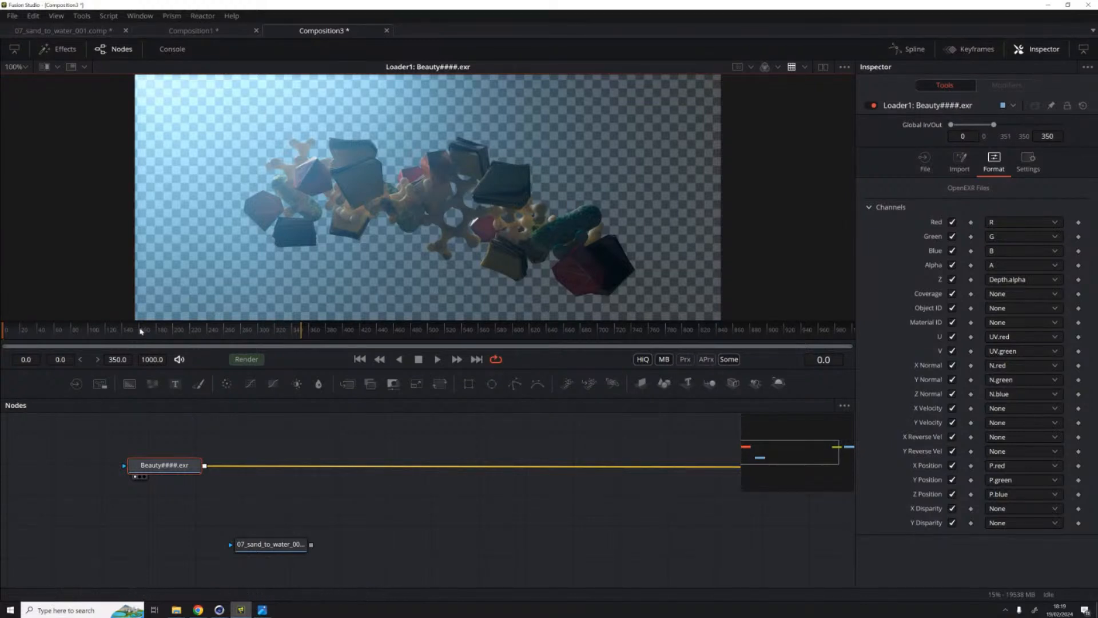
Step: Preview frame 163 and restore the timeline's global start and render start to frame 0
drag(30, 339, 144, 339)
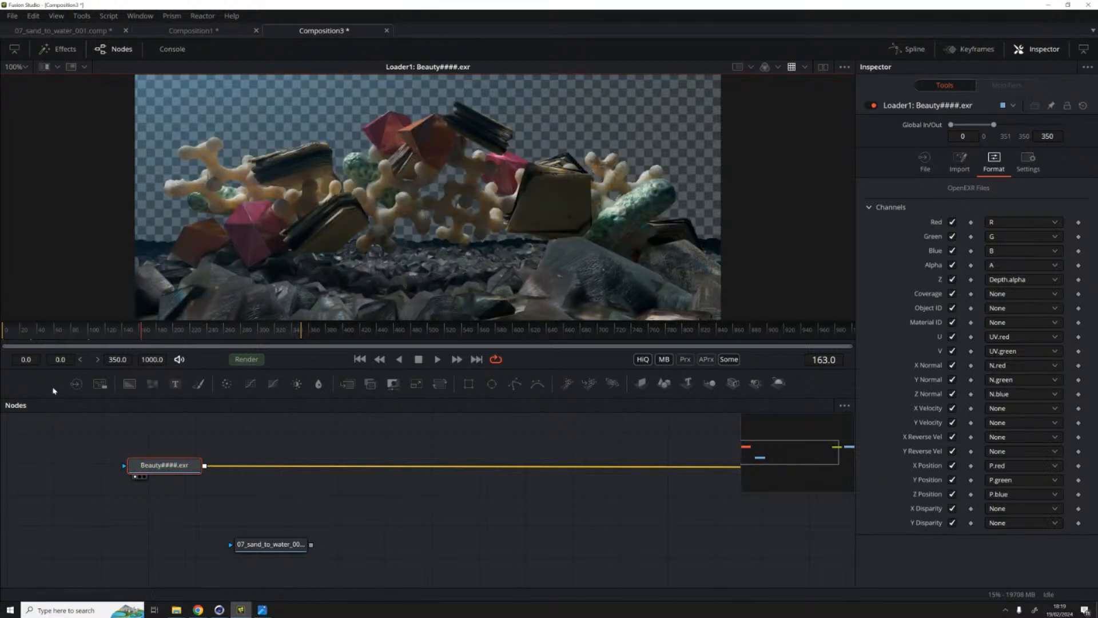
mouse_move(25, 359)
mouse_down()
mouse_move(47, 359)
mouse_move(25, 359)
mouse_up()
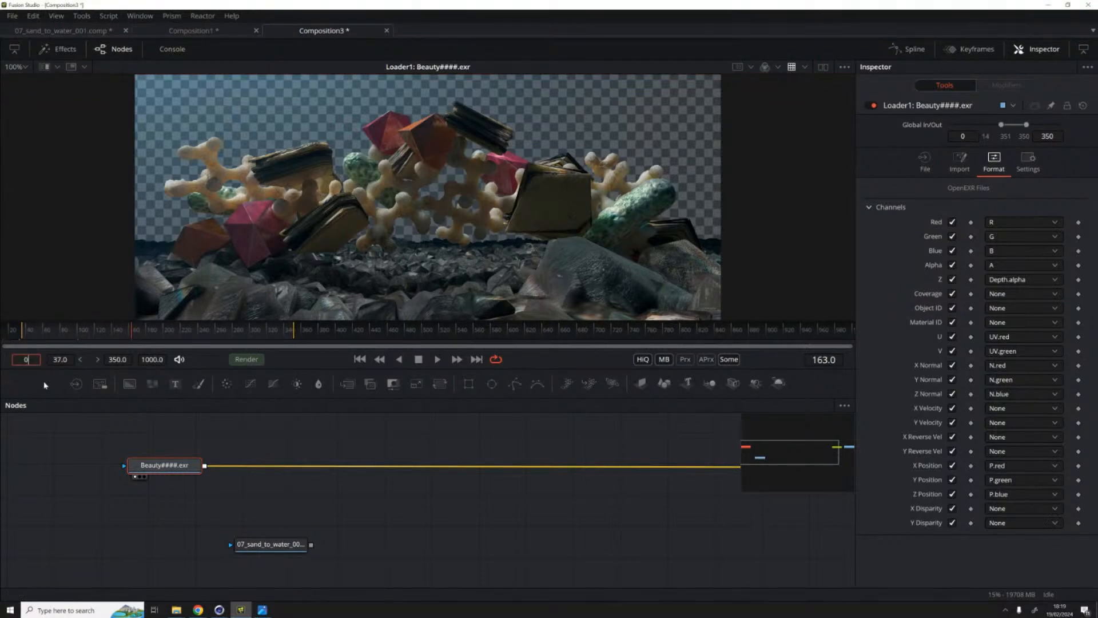
click(60, 360)
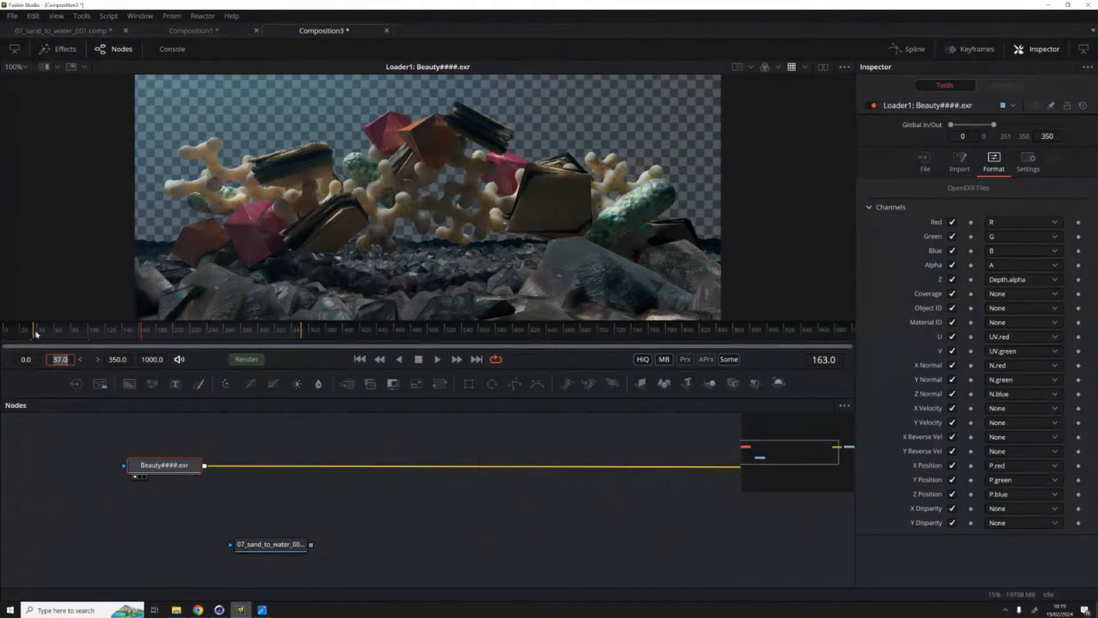
mouse_move(33, 335)
mouse_down()
mouse_move(75, 337)
mouse_move(5, 338)
mouse_up()
Step: Set the composition's global end frame to 350, go to frame 47 and extend the visible timeline over the full range
text(350)
key(Return)
click(852, 332)
drag(320, 330, 3, 347)
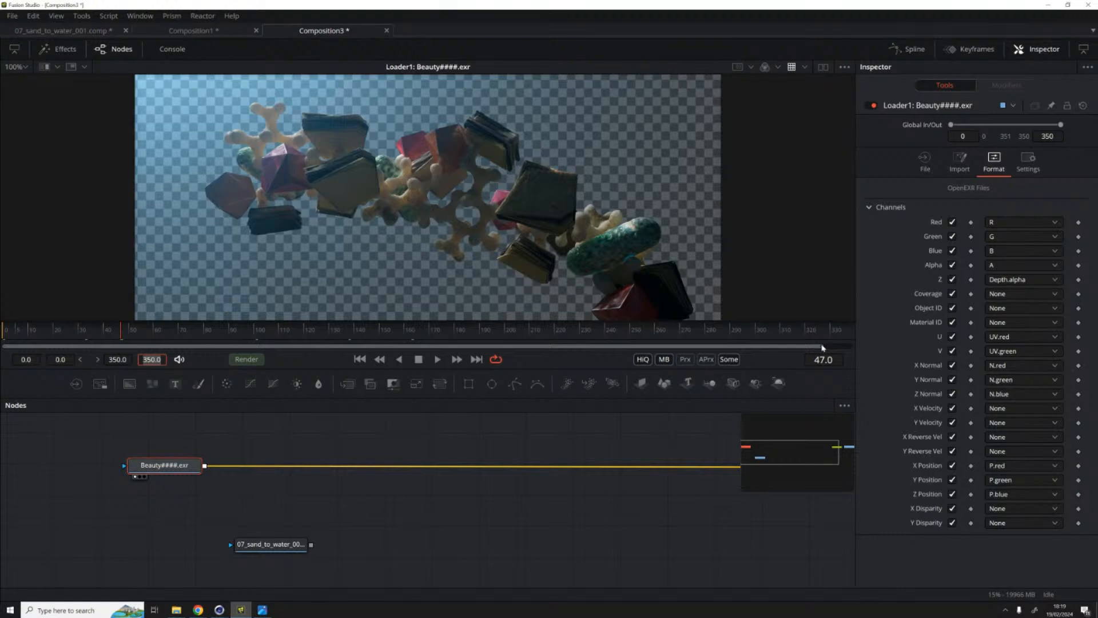
drag(821, 347, 852, 347)
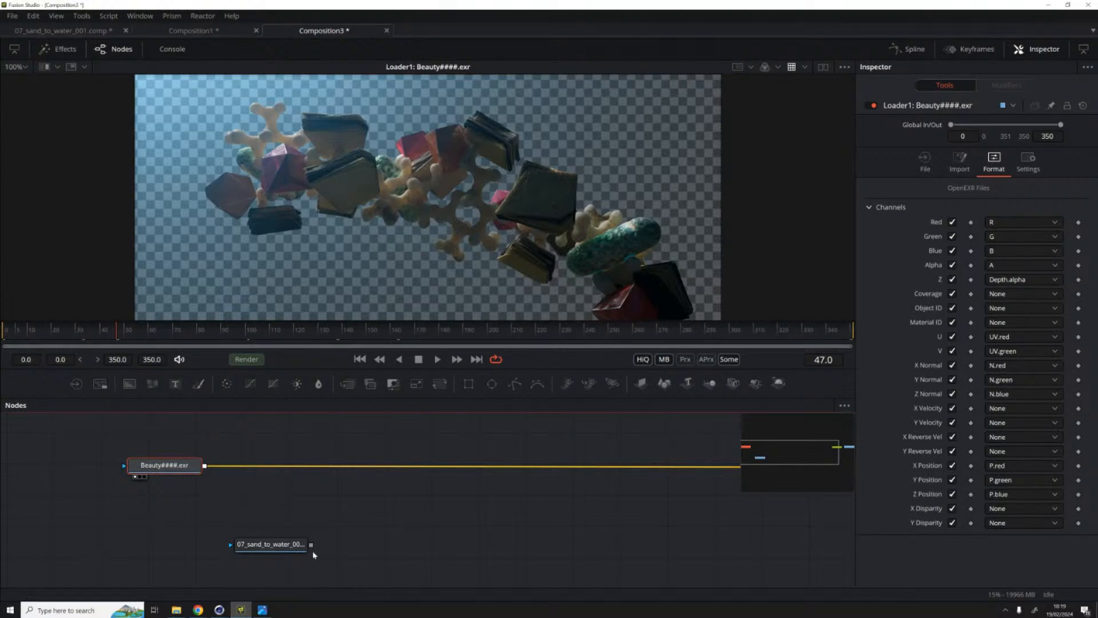
Step: Move the Cryptomatte loader beneath the Beauty loader and shift the Beauty loader slightly farther toward the flow's start
drag(266, 554, 170, 562)
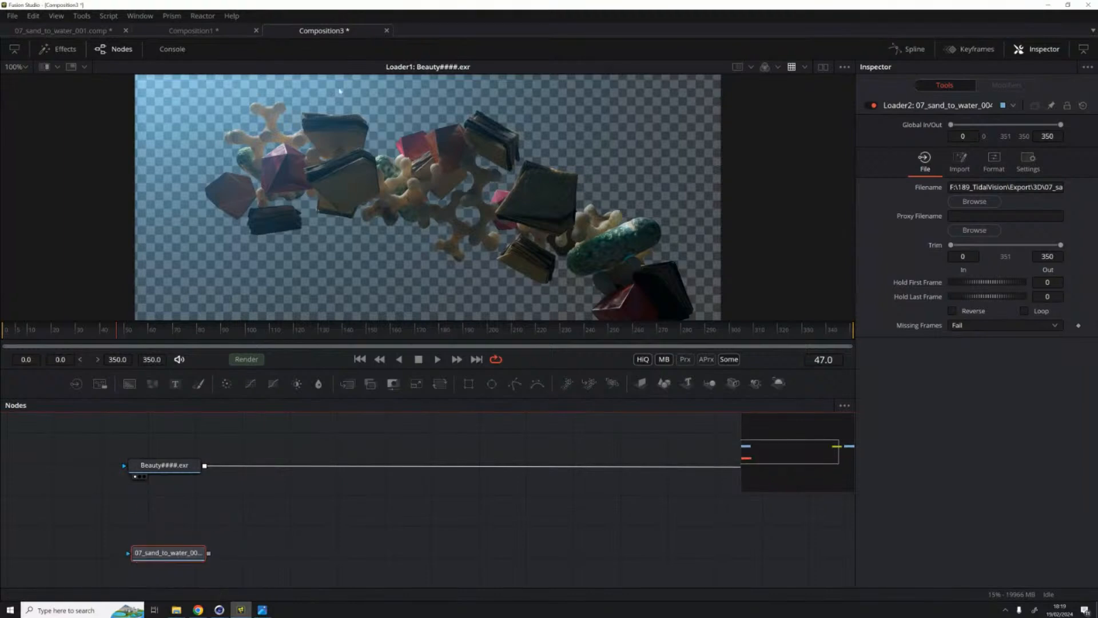
drag(164, 465, 136, 468)
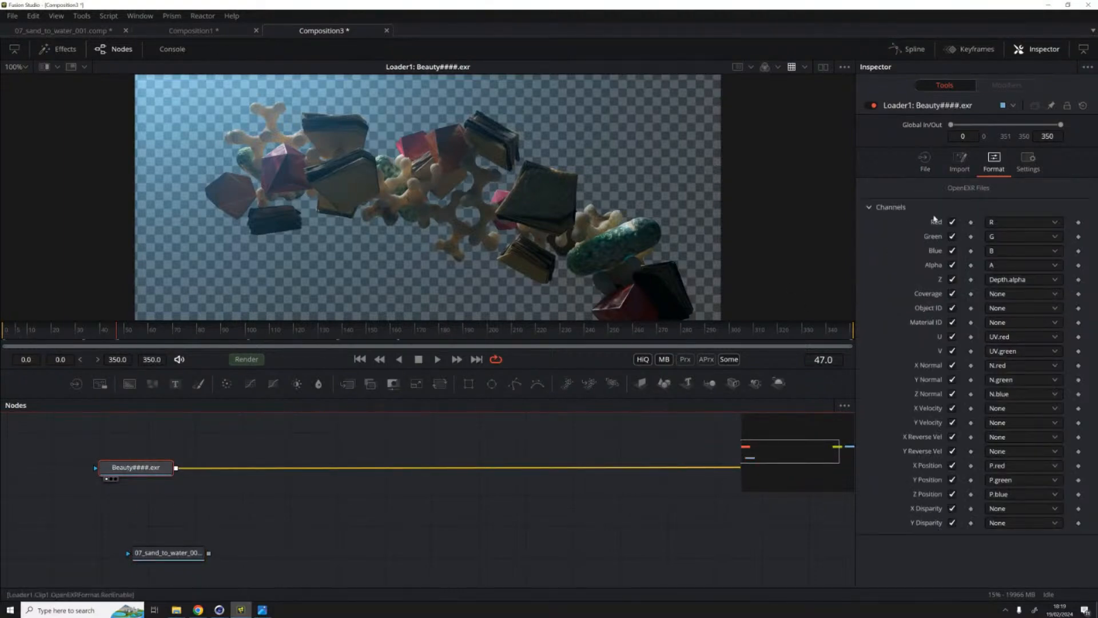
click(226, 437)
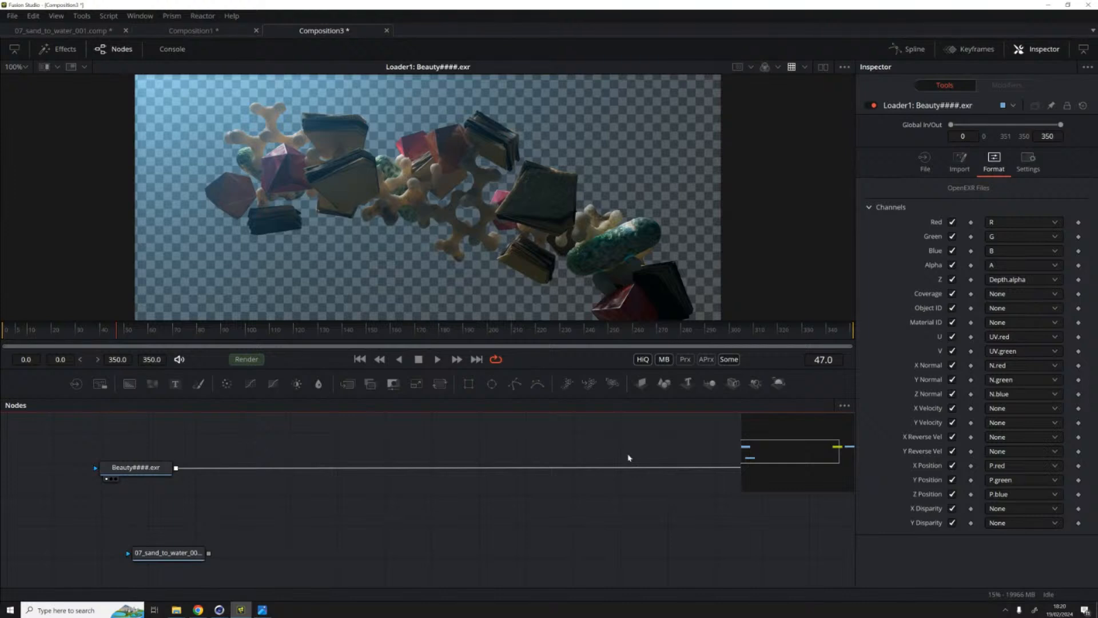
scroll(441, 478, down, 10)
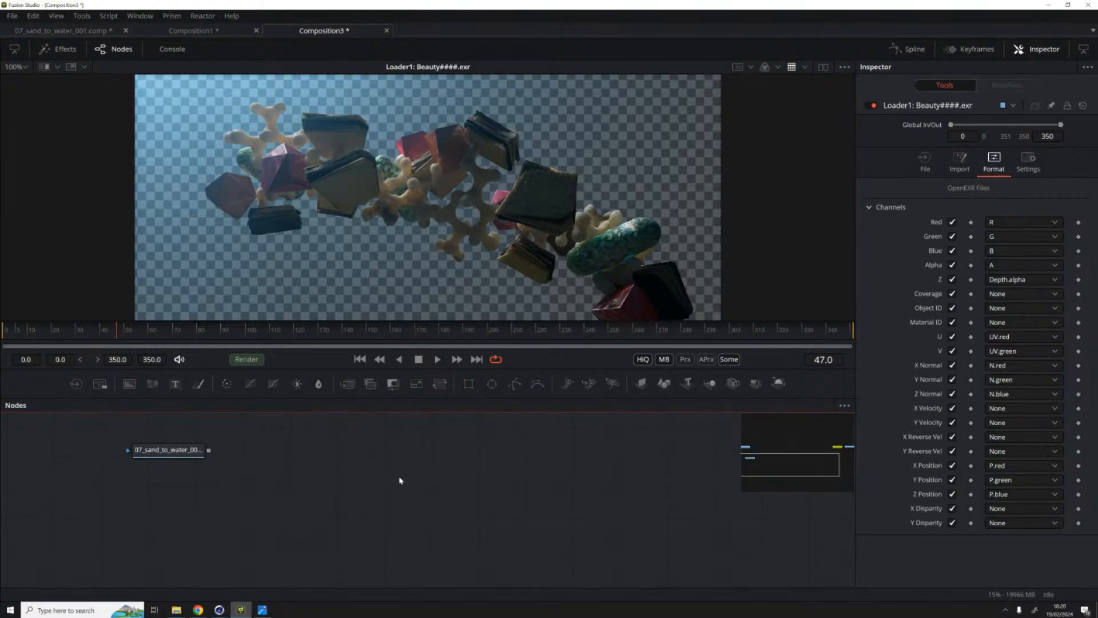
Step: Duplicate the Beauty loader and place the copy above the original in the flow
scroll(337, 495, down, 2)
scroll(513, 493, down, 1)
click(193, 497)
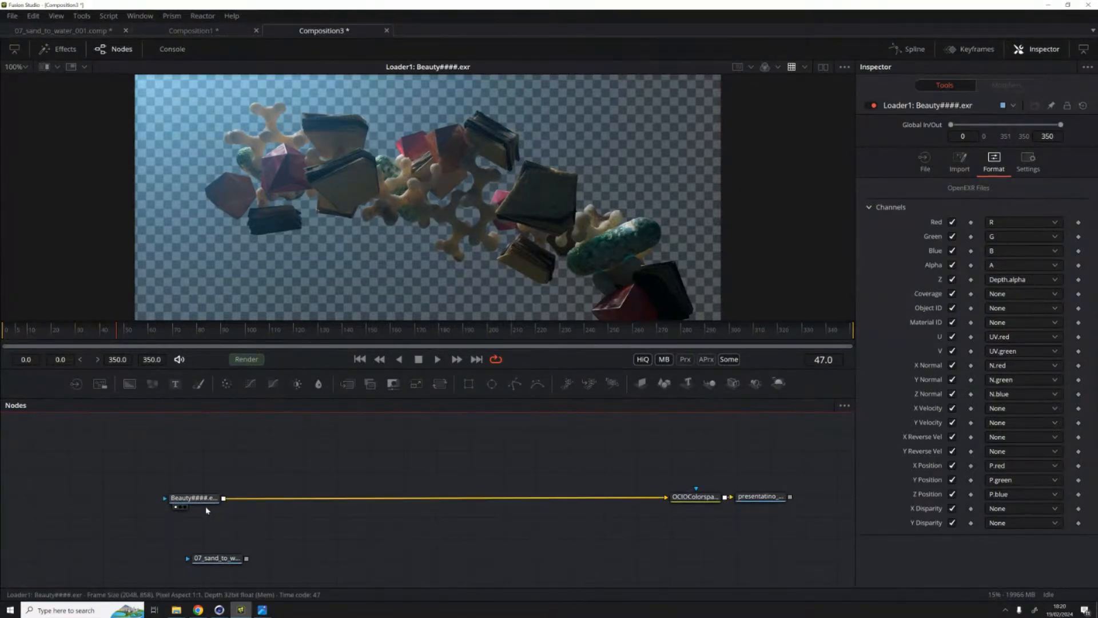
click(1013, 224)
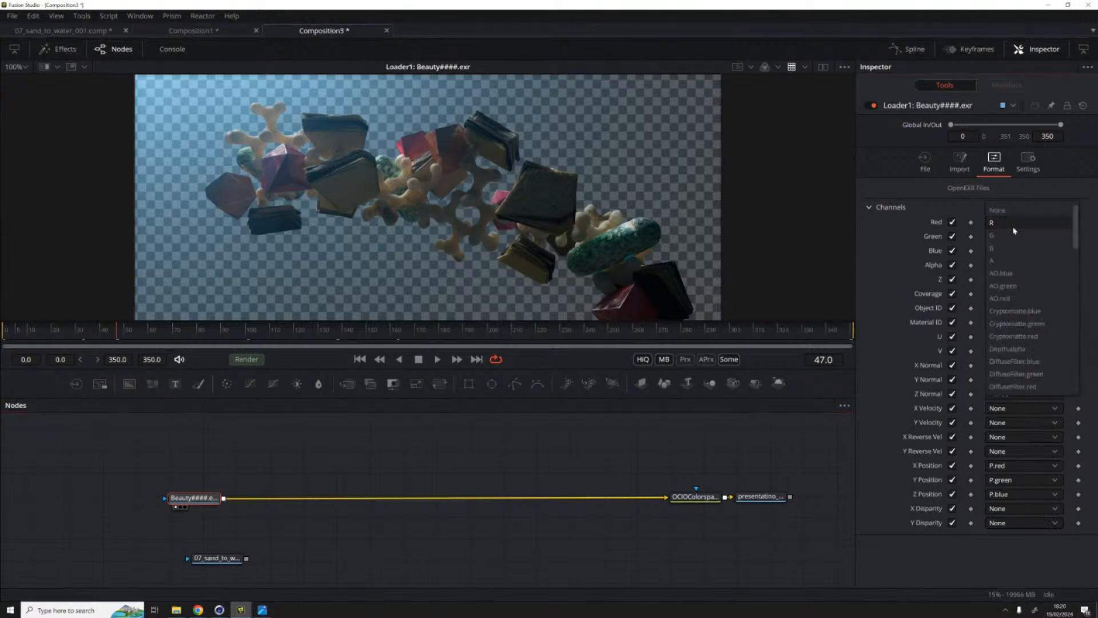
click(94, 510)
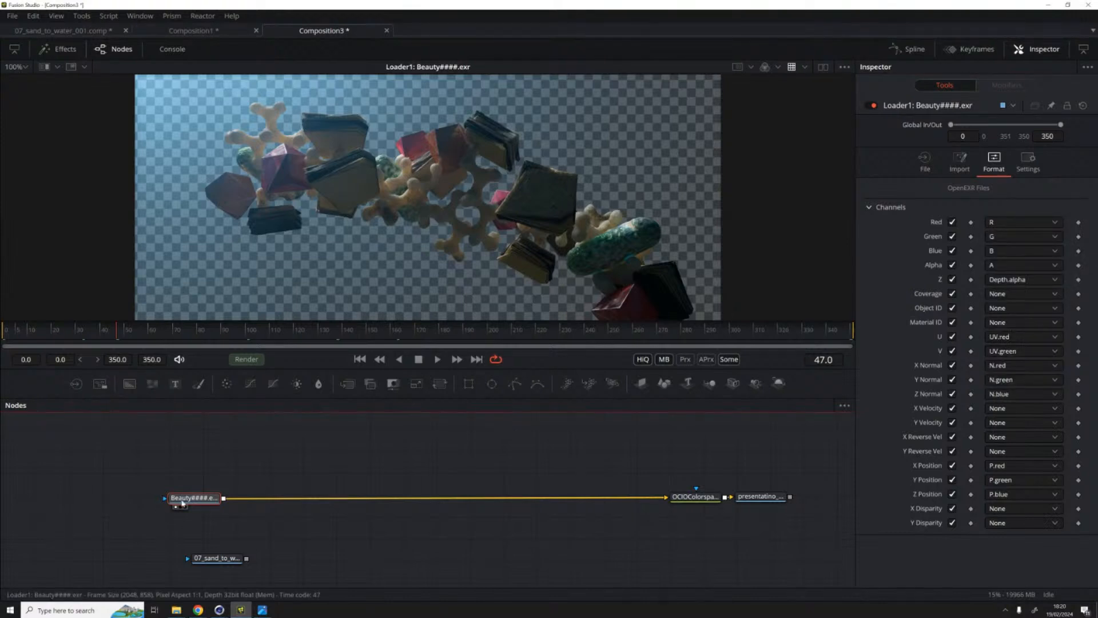
key(ctrl+v)
drag(208, 449, 227, 449)
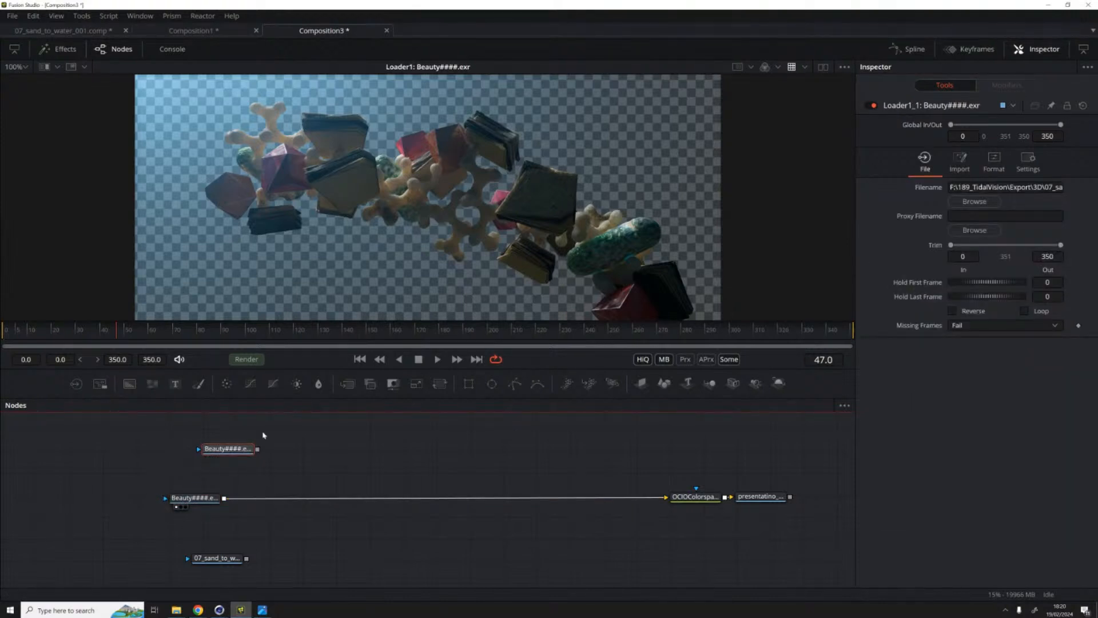
Step: Map the duplicate loader's Red, Green and Blue channels to AO.red, AO.green and AO.blue, and show it in the viewer
click(993, 162)
click(1000, 225)
click(1001, 298)
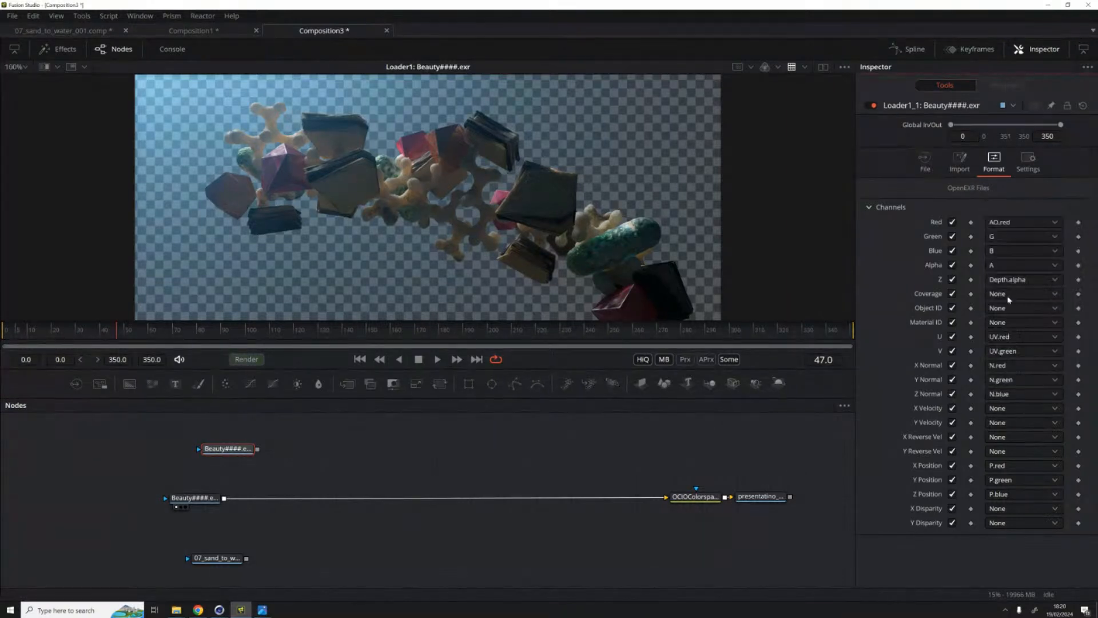
click(1002, 236)
click(1006, 290)
click(1001, 251)
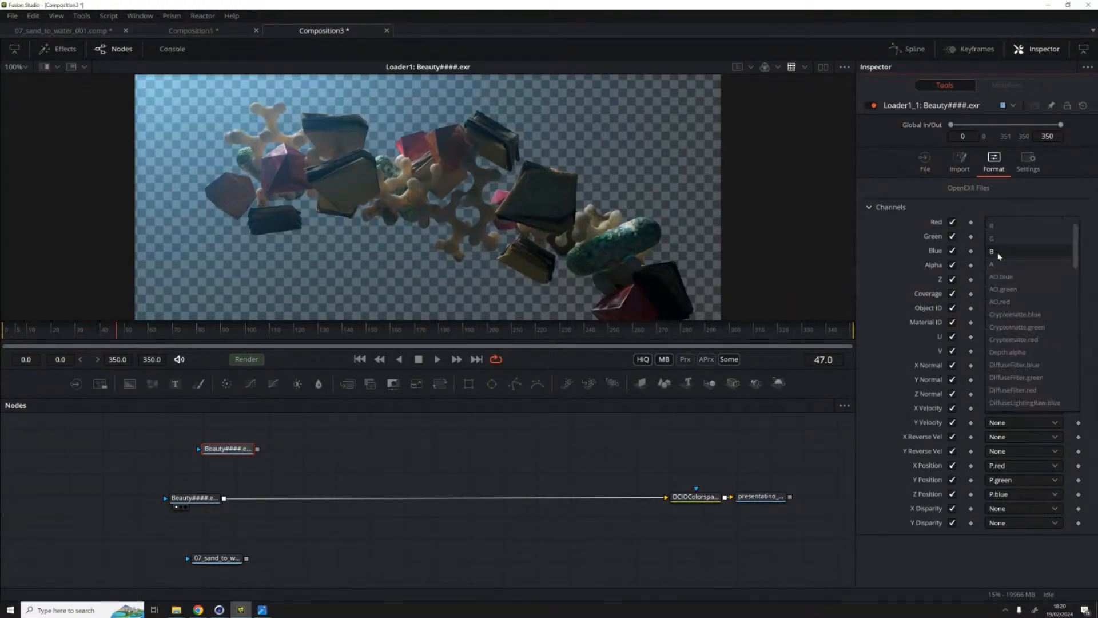
click(1001, 275)
click(224, 457)
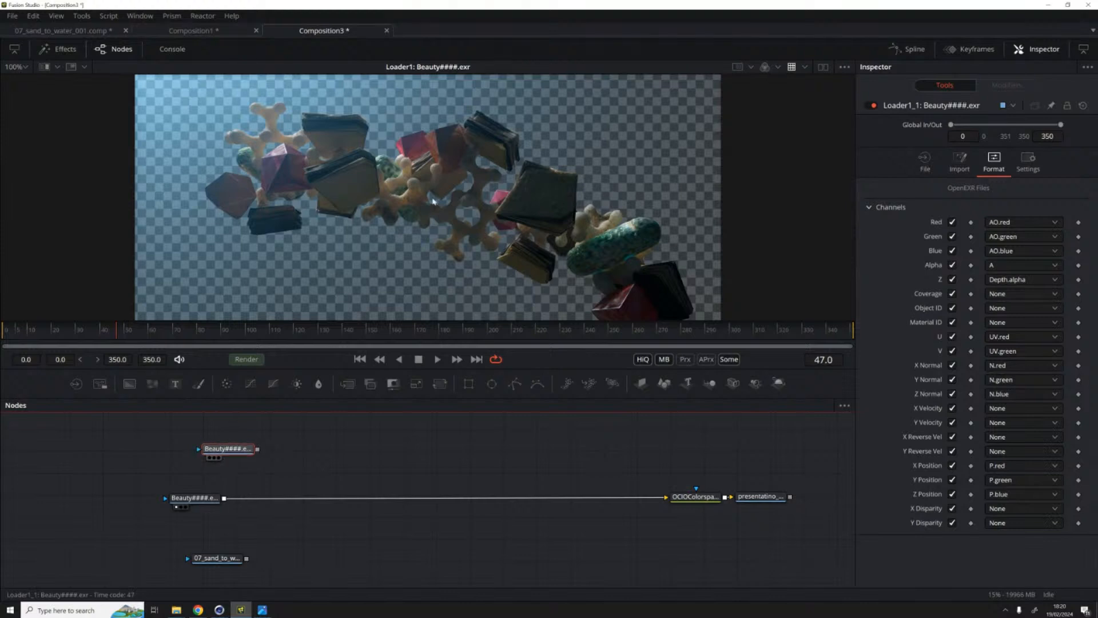
drag(205, 443, 355, 155)
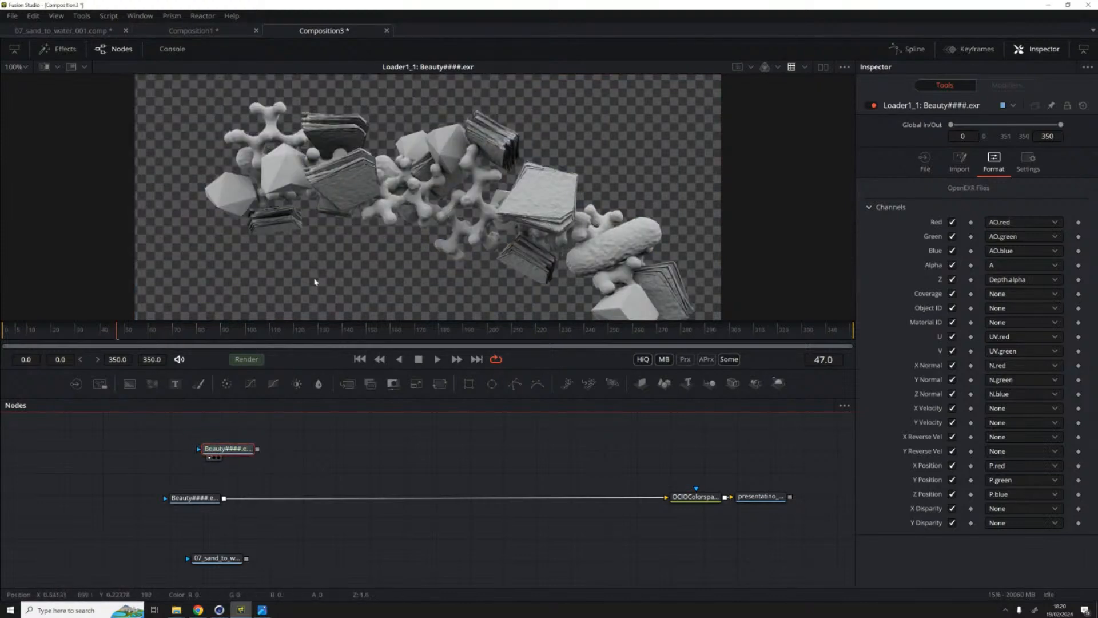
Step: Delete the duplicate loader with the AO mapping and show the original Beauty loader in the viewer
drag(252, 459, 67, 499)
key(Delete)
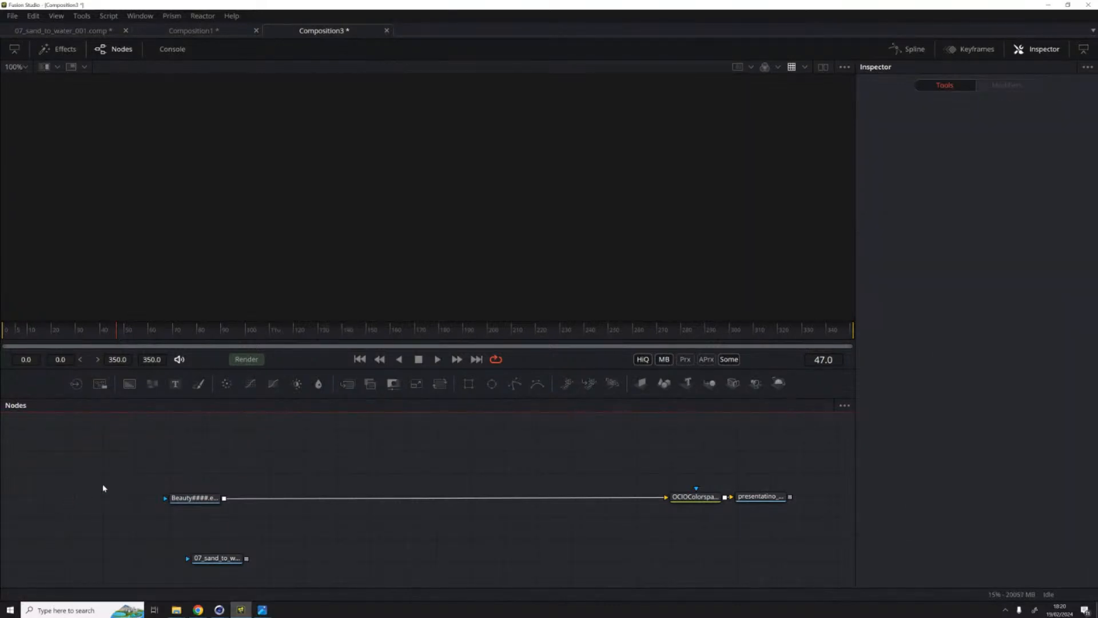
click(194, 498)
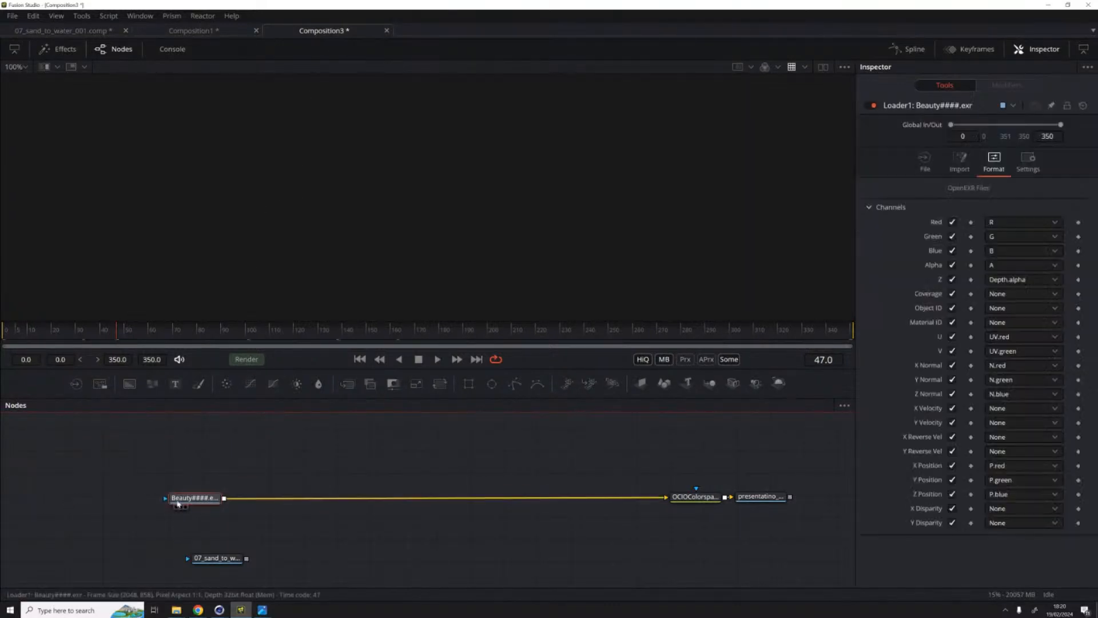
key(1)
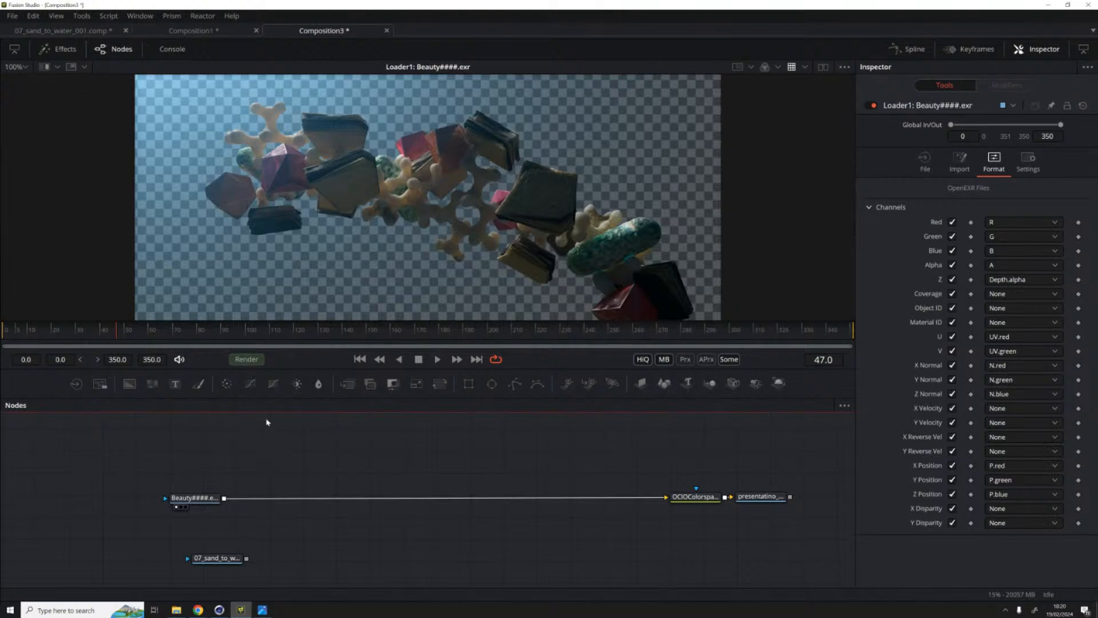
Step: Split the Beauty loader's EXR channels into separate loaders with the hos_SplitEXR_Ultra script, placing the nodes horizontally
drag(173, 434, 138, 465)
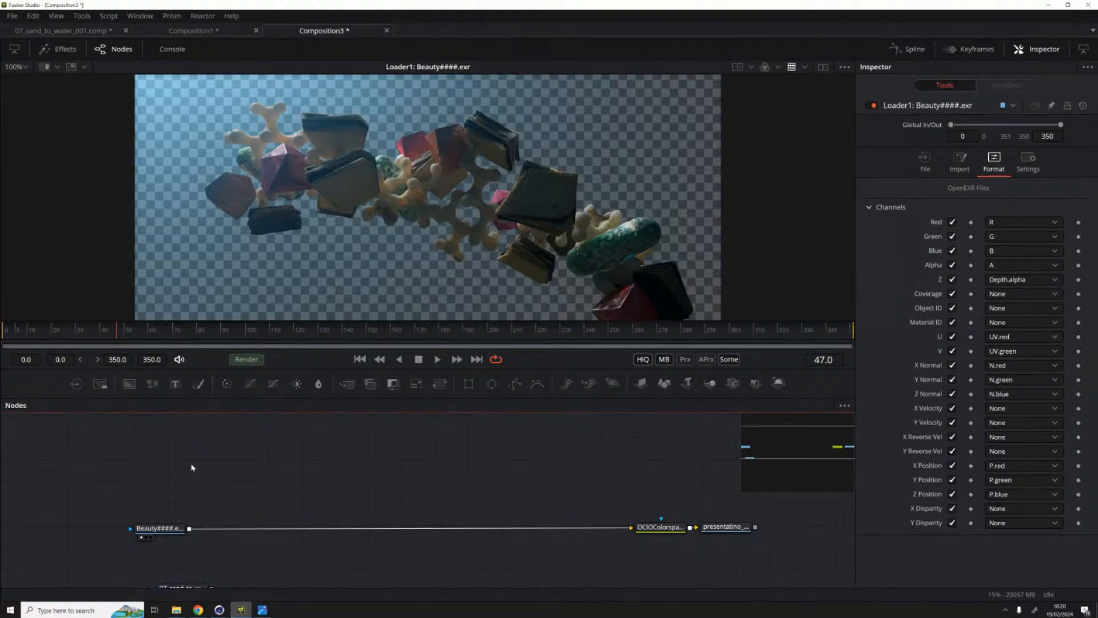
scroll(160, 498, left, 1)
click(163, 527)
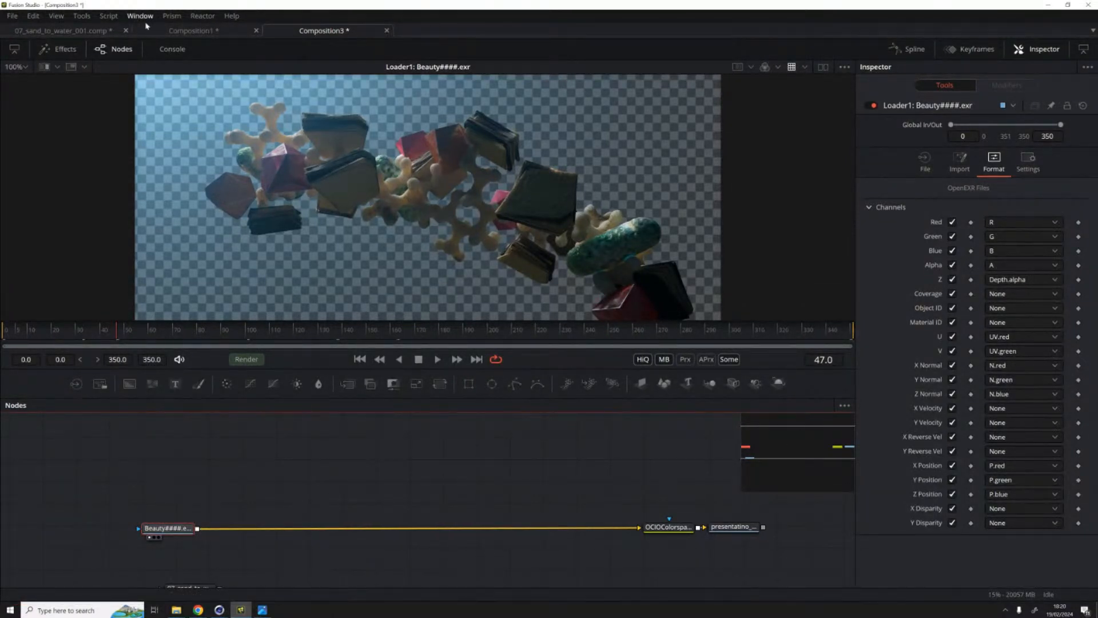
drag(244, 469, 267, 461)
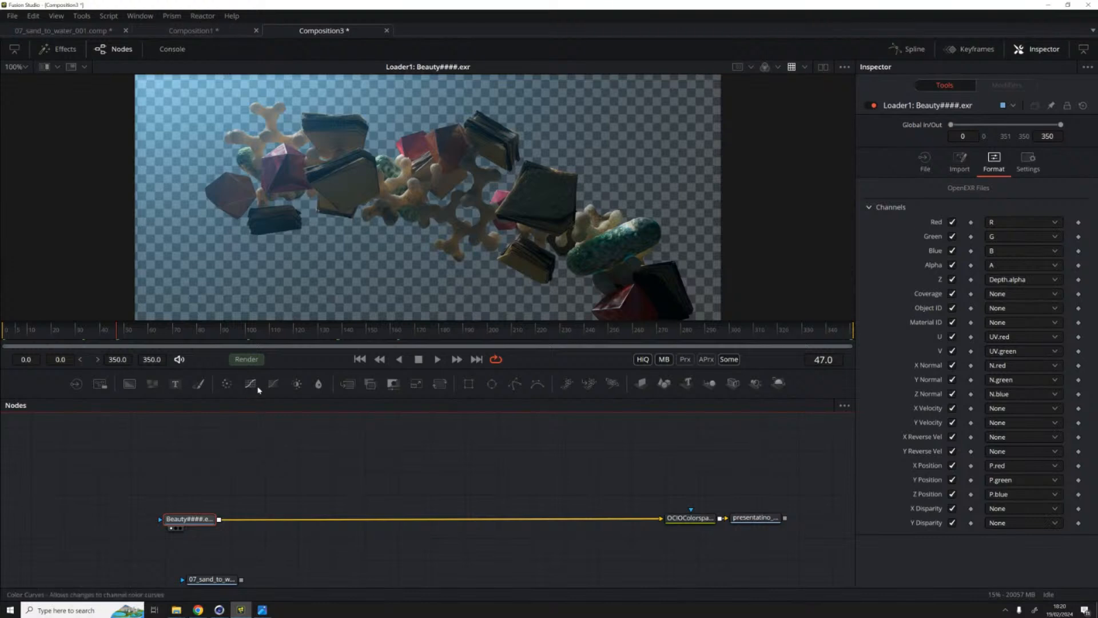
click(108, 18)
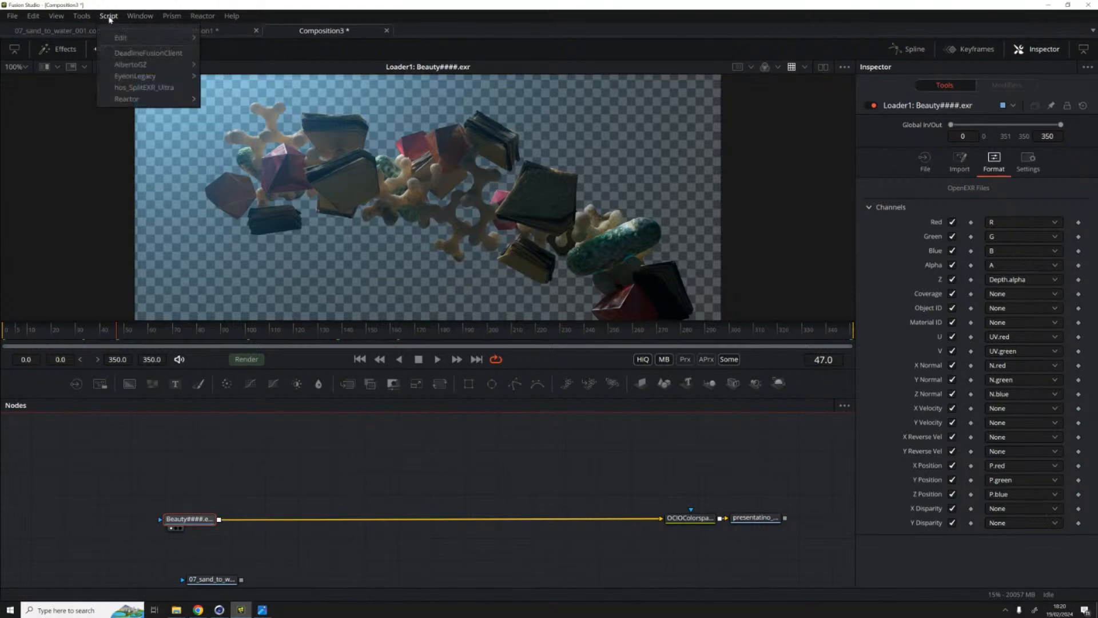
click(127, 87)
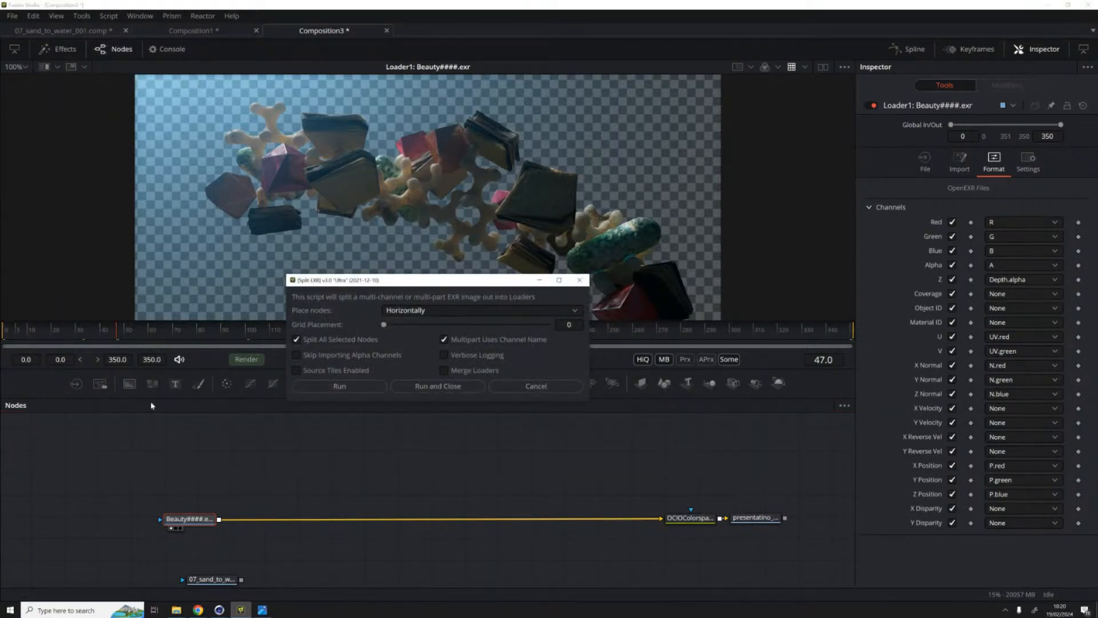
drag(190, 521, 179, 515)
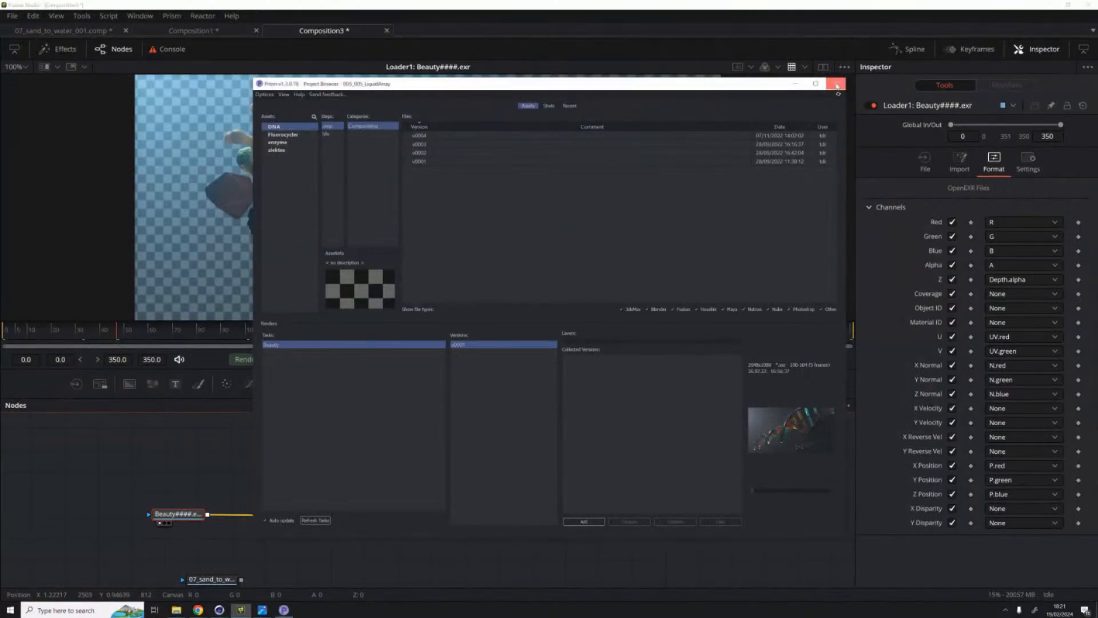
click(836, 85)
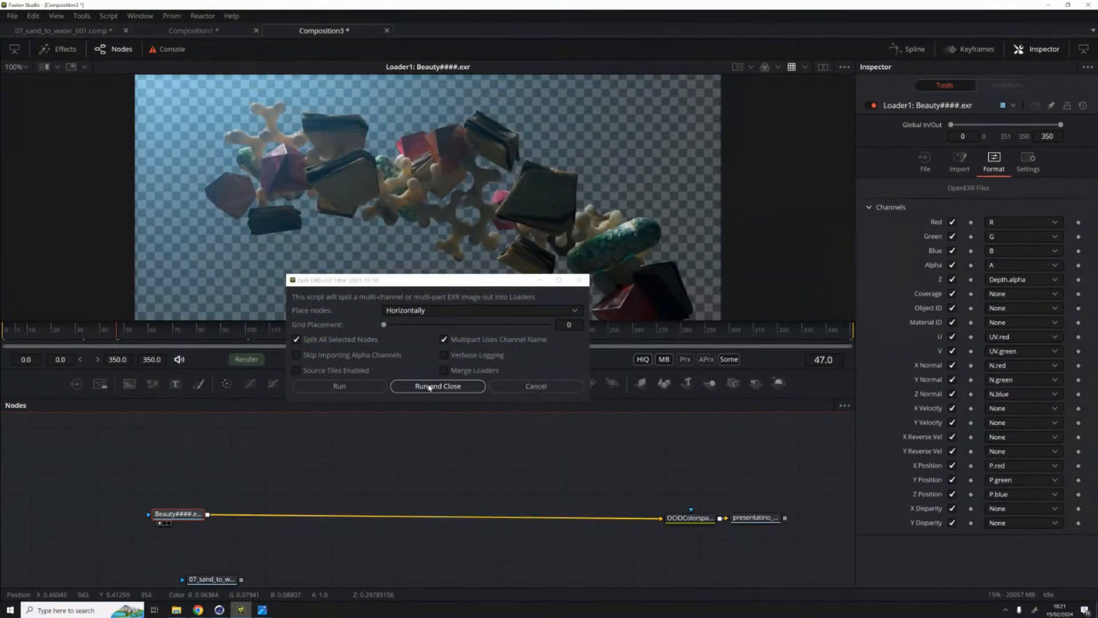
click(450, 390)
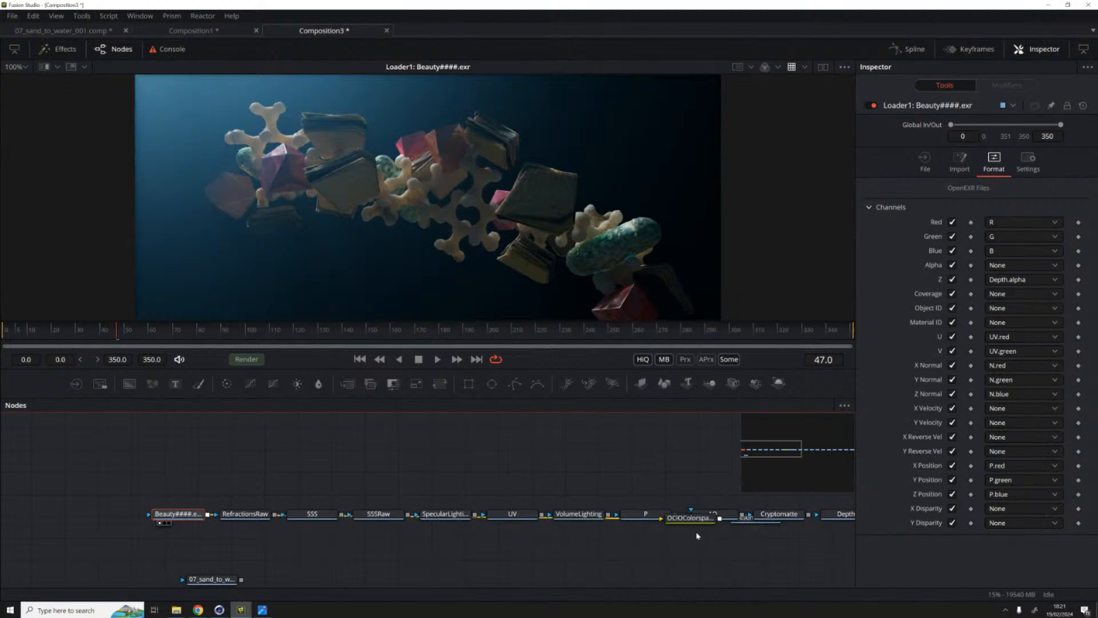
Step: Move the Beauty loader, the OCIOColorspace node and the TIFF saver below the row of split pass loaders
drag(178, 513, 169, 540)
drag(404, 548, 259, 530)
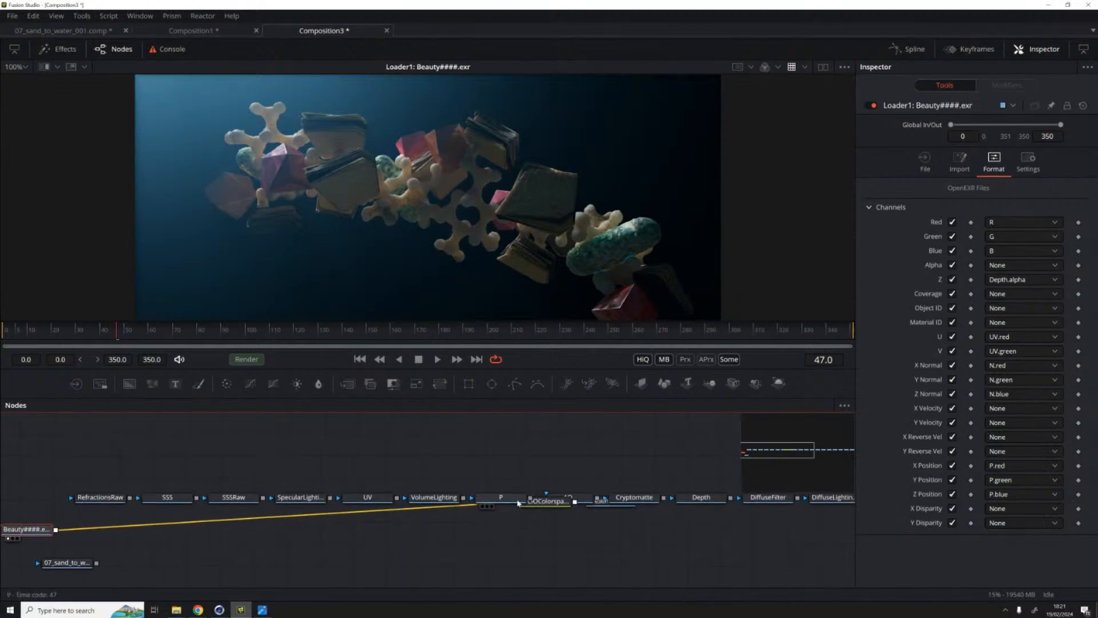
drag(546, 501, 546, 533)
drag(604, 504, 617, 539)
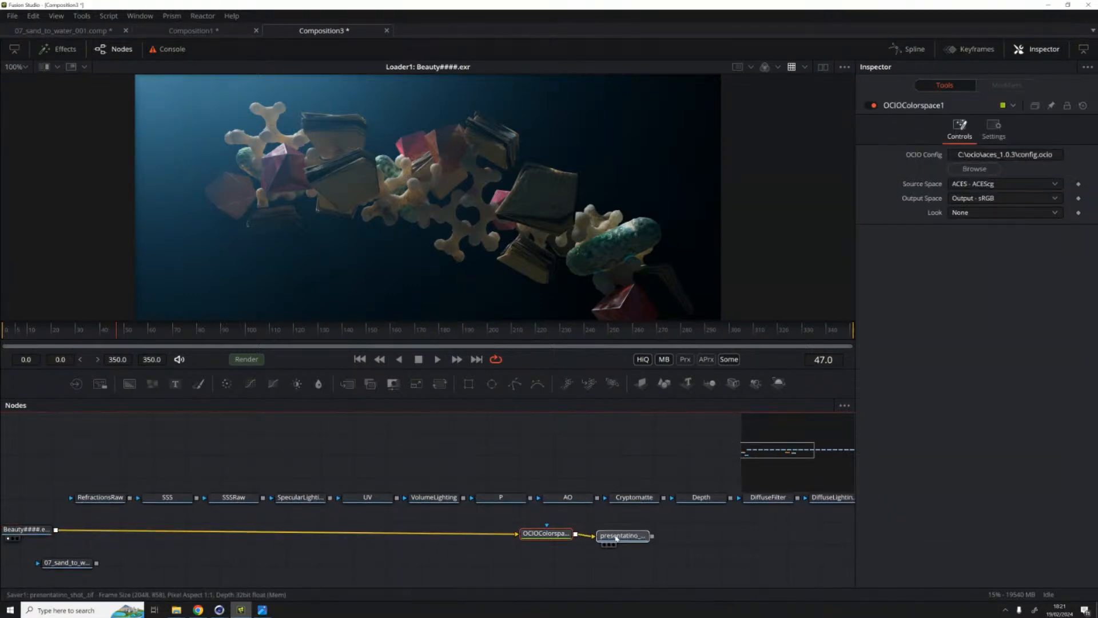
Step: View the split passes one after another, including RefractionsRaw, SSS, SSSRaw, SpecularLighting, AO and Cryptomatte
key(1)
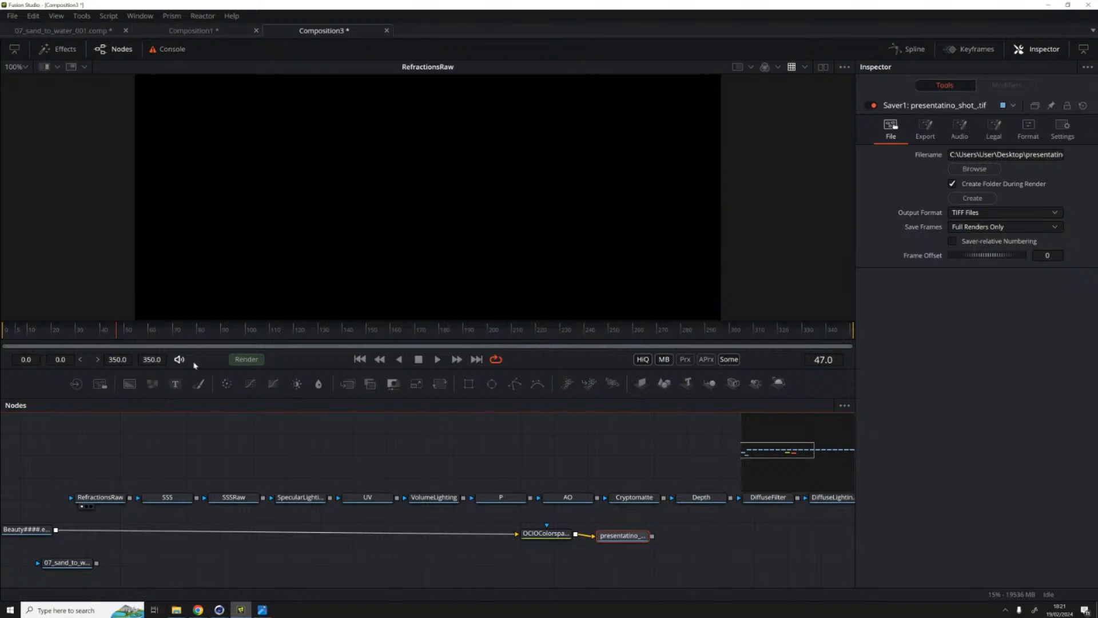
drag(167, 496, 375, 78)
drag(234, 497, 421, 103)
drag(305, 499, 400, 91)
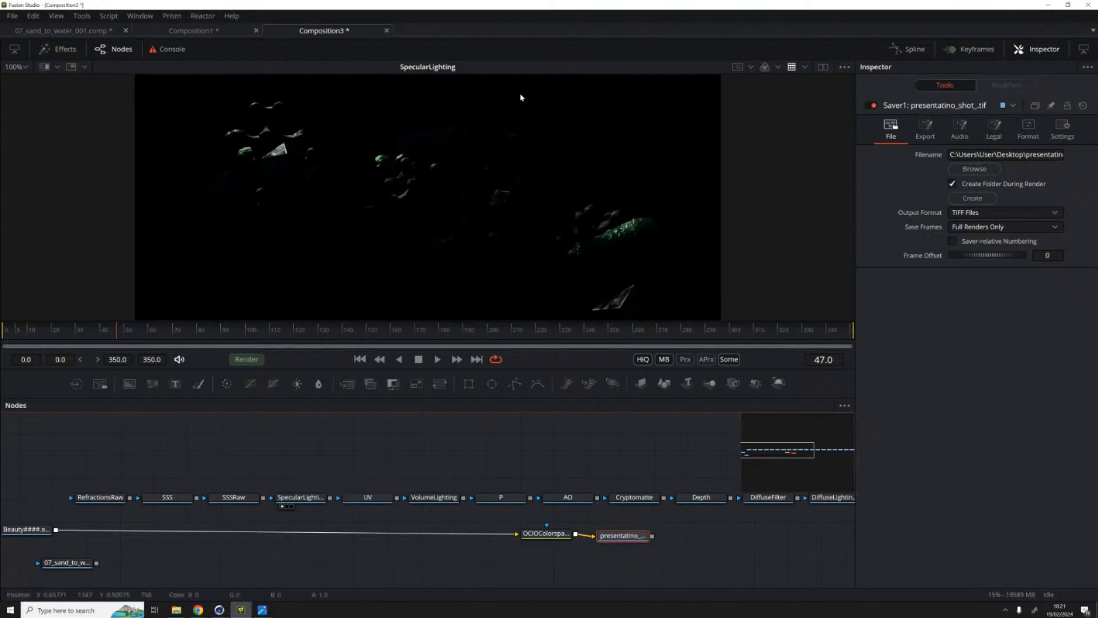
click(439, 497)
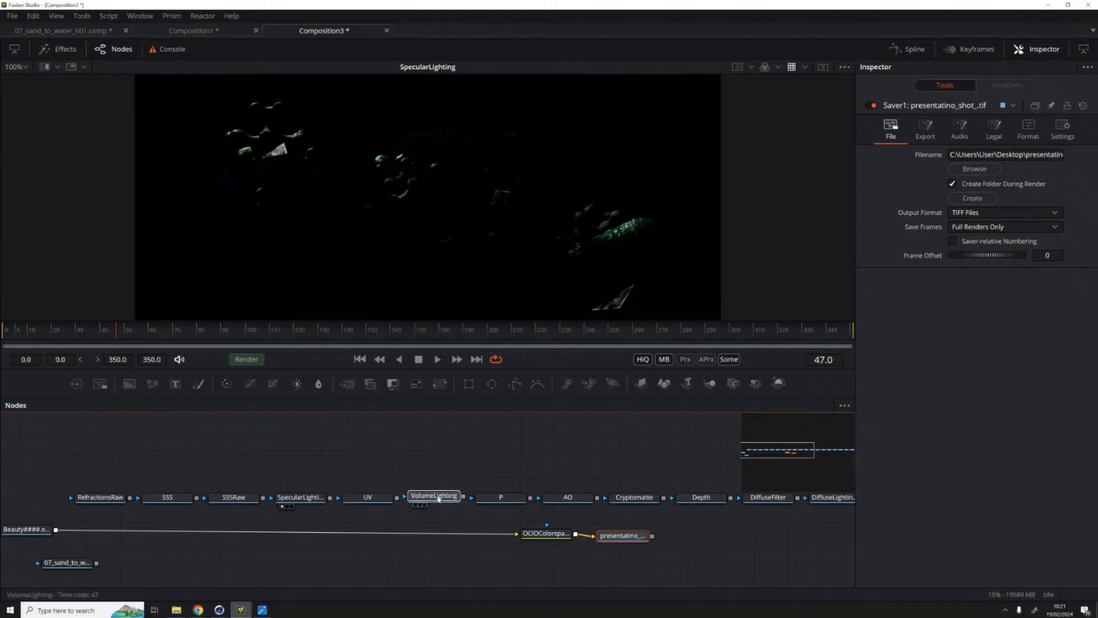
click(572, 497)
key(1)
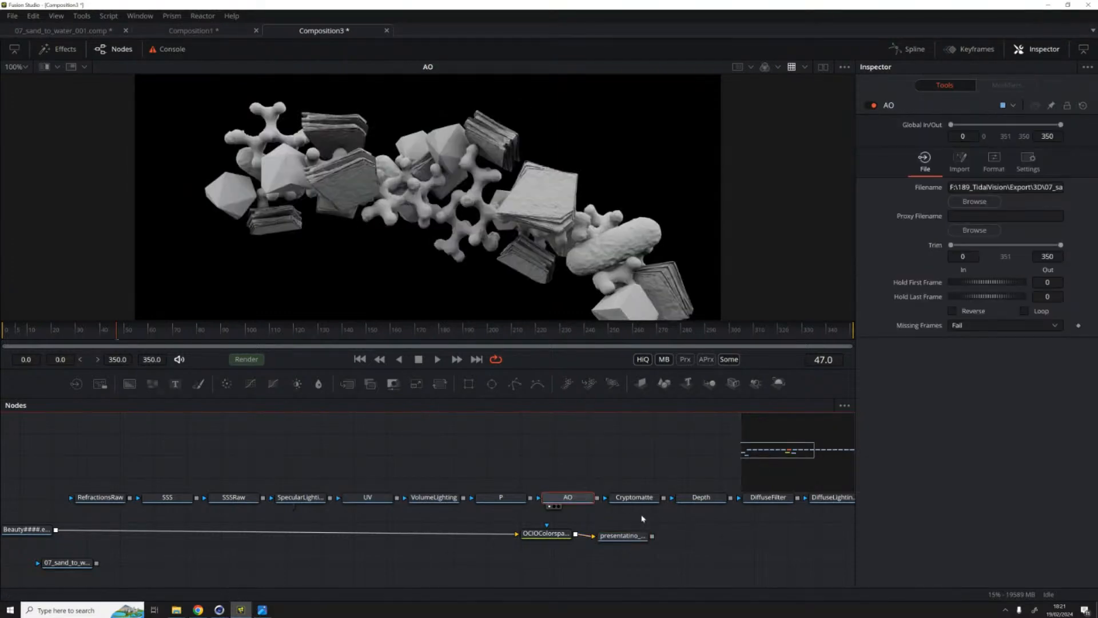
click(649, 499)
key(1)
Step: Pull the split Cryptomatte pass out of the row to above the Beauty loader, and view the separate Cryptomatte EXR loader for comparison
drag(674, 483, 301, 439)
scroll(200, 509, left, 5)
drag(128, 508, 149, 507)
drag(596, 429, 76, 452)
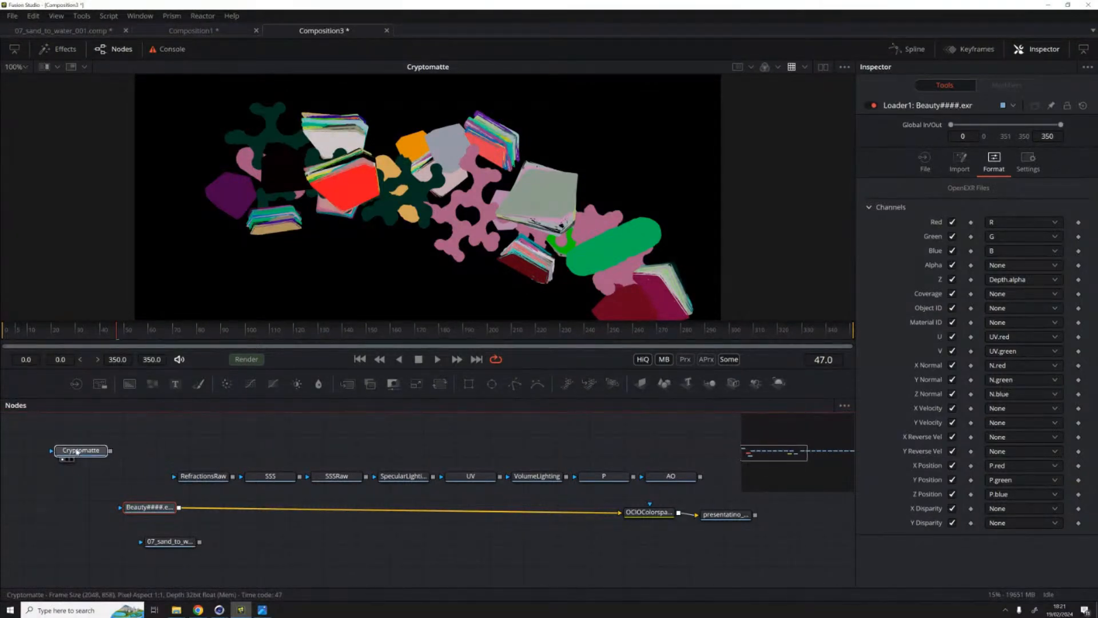
drag(164, 543, 344, 171)
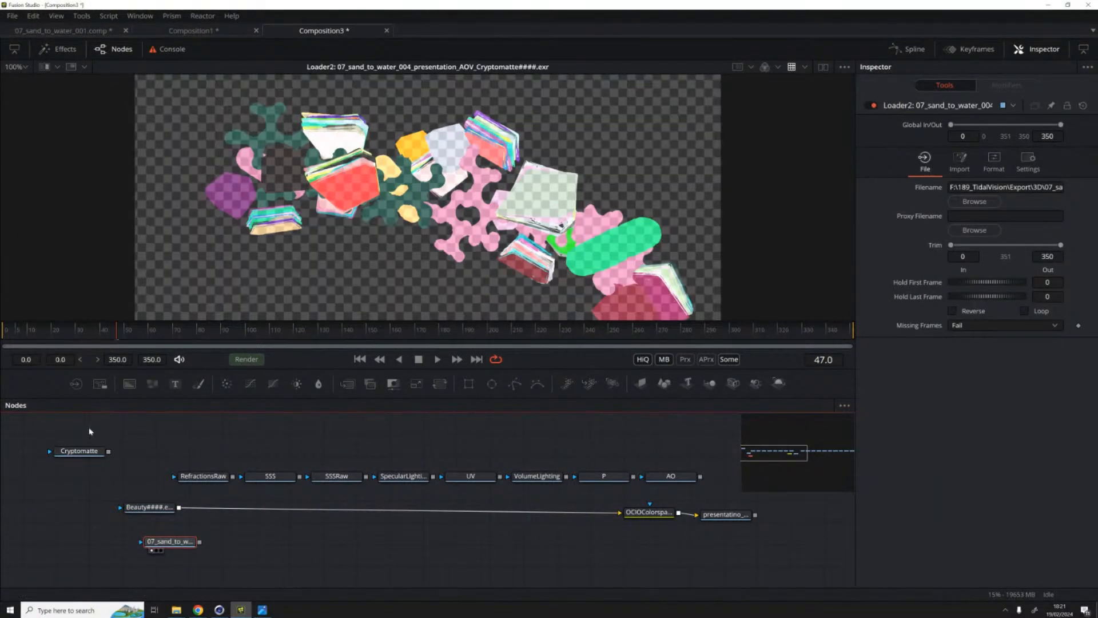
Step: Look over the remaining split passes and move the OCIOColorspace node and TIFF saver together farther down the flow
drag(645, 453, 197, 474)
click(346, 495)
scroll(749, 507, right, 5)
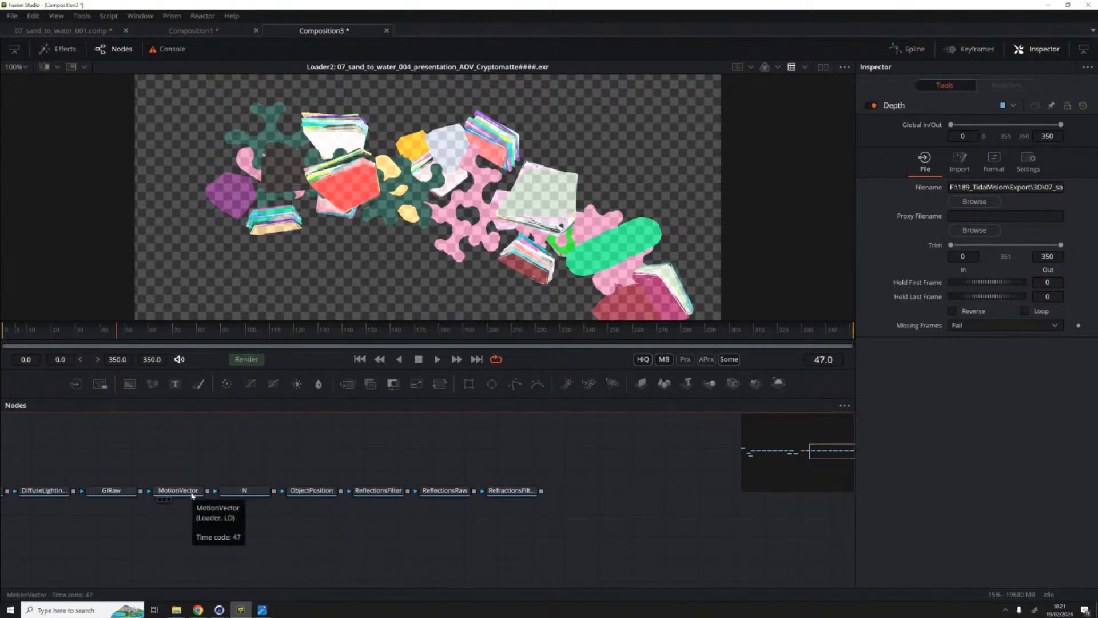
scroll(257, 520, left, 6)
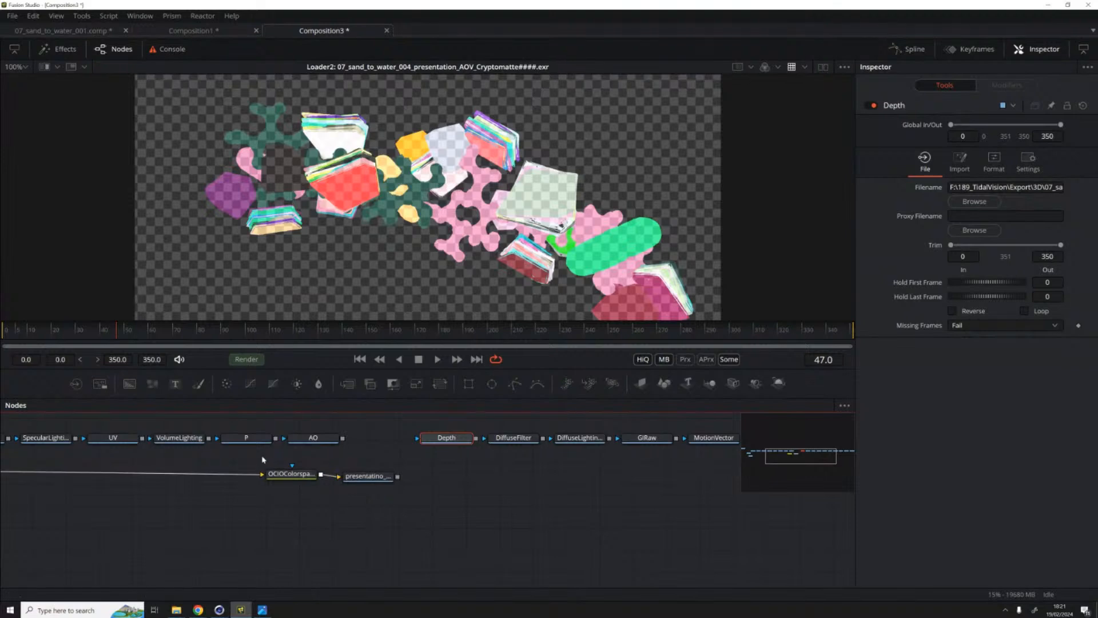
drag(265, 458, 411, 488)
drag(291, 474, 499, 509)
scroll(311, 503, left, 6)
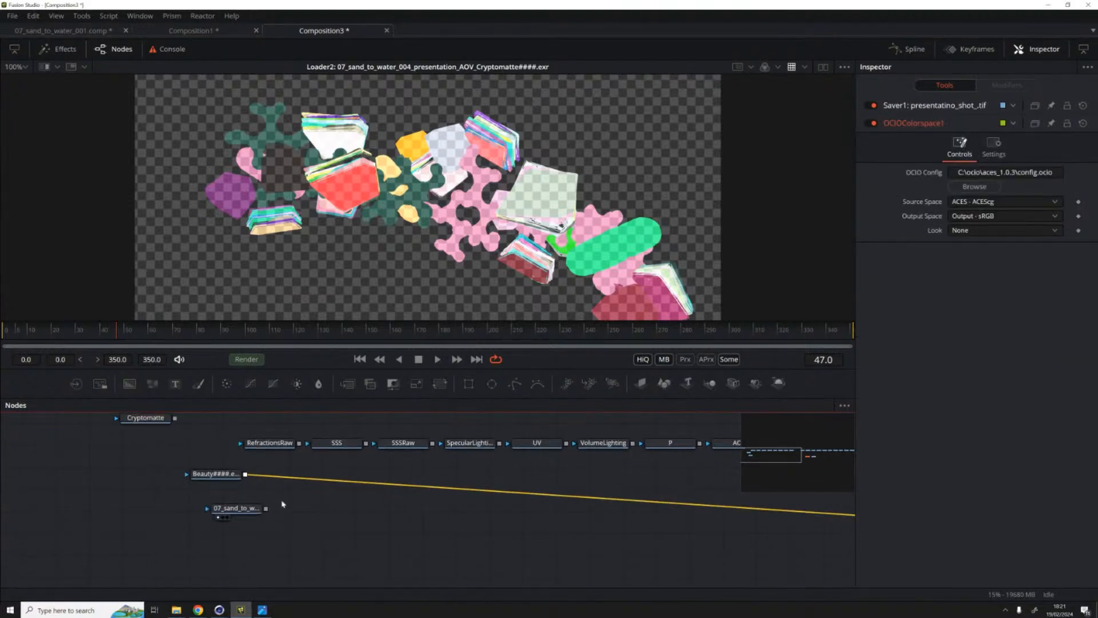
Step: Align the Beauty and Cryptomatte EXR loaders at the start of the flow and bring the split Cryptomatte pass near them
drag(227, 479, 133, 545)
click(207, 486)
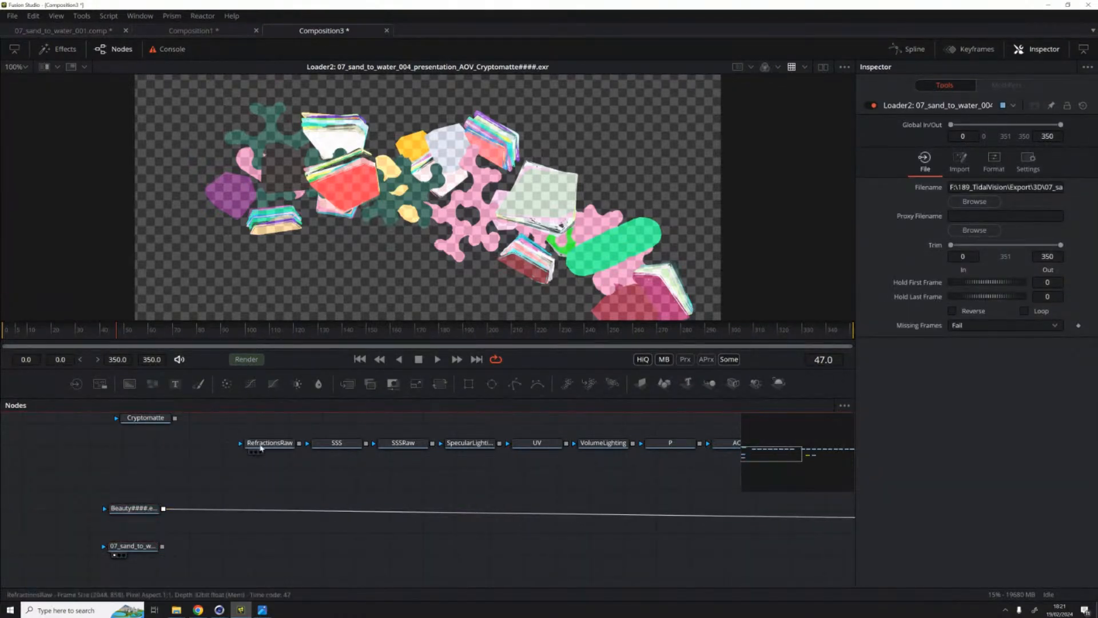
drag(145, 428, 63, 469)
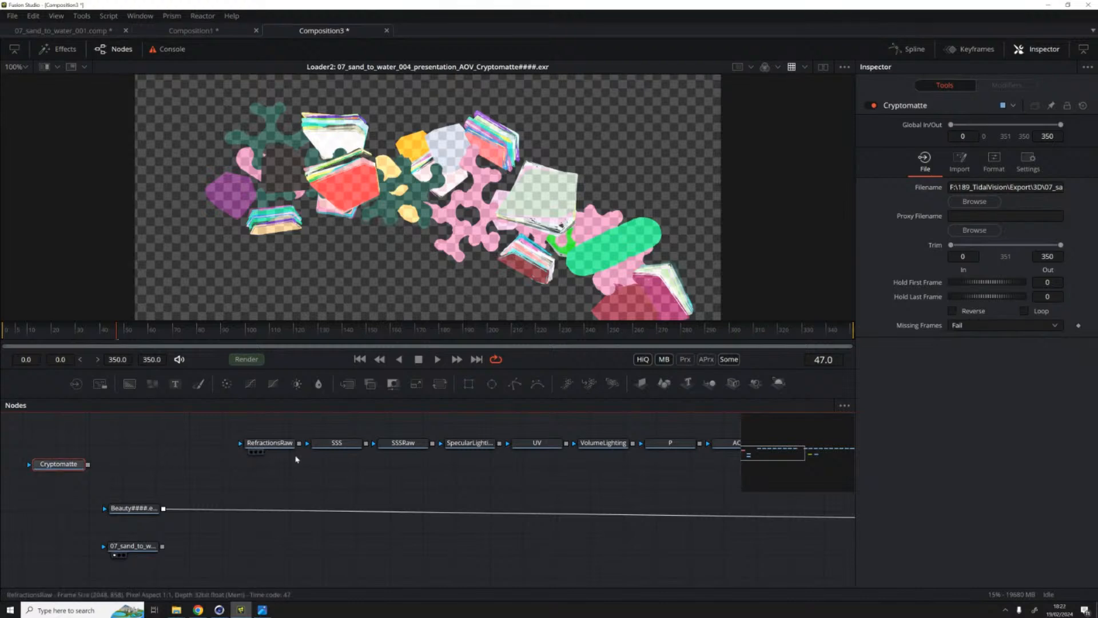
Step: Move the RefractionsRaw, AO and SSS pass loaders out of the row to separate spots above it
scroll(228, 507, right, 3)
scroll(669, 470, up, 2)
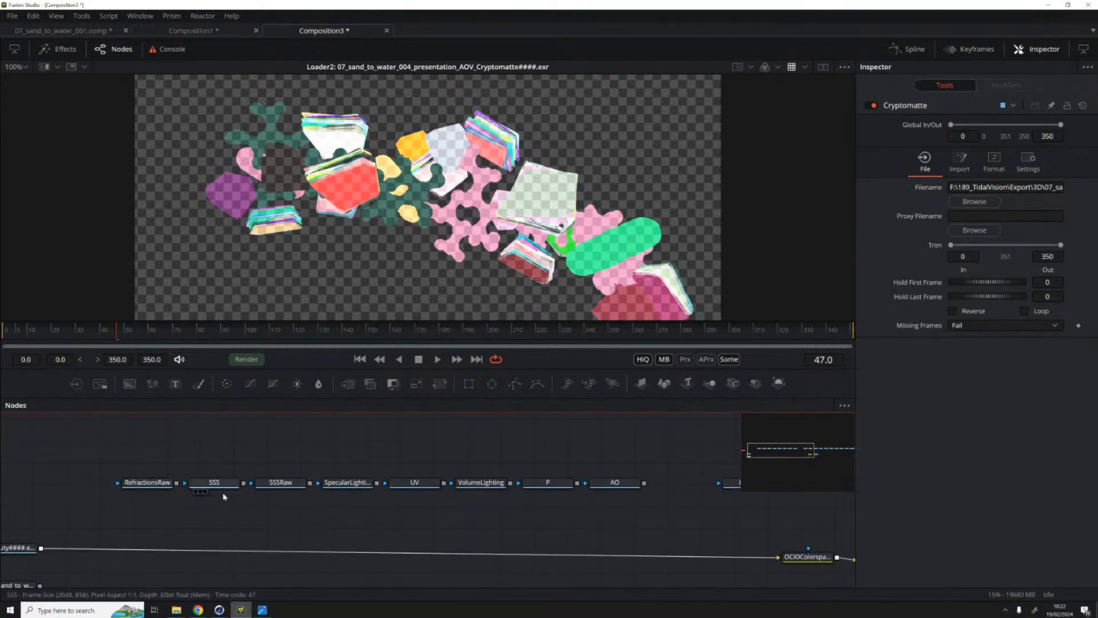
drag(141, 487, 537, 447)
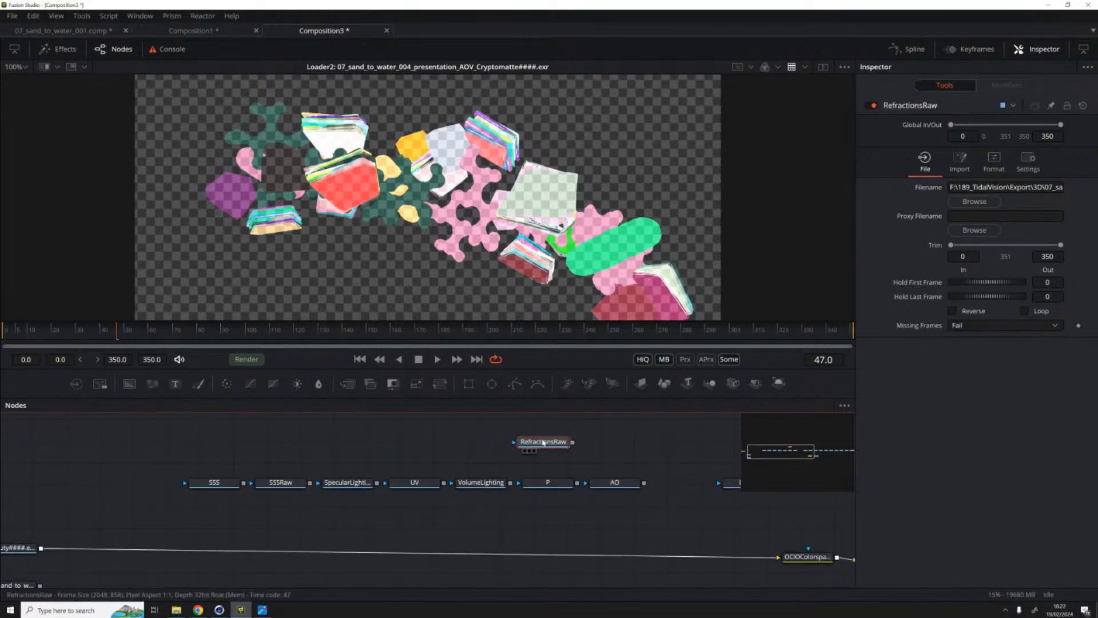
drag(623, 482, 452, 427)
drag(218, 486, 326, 431)
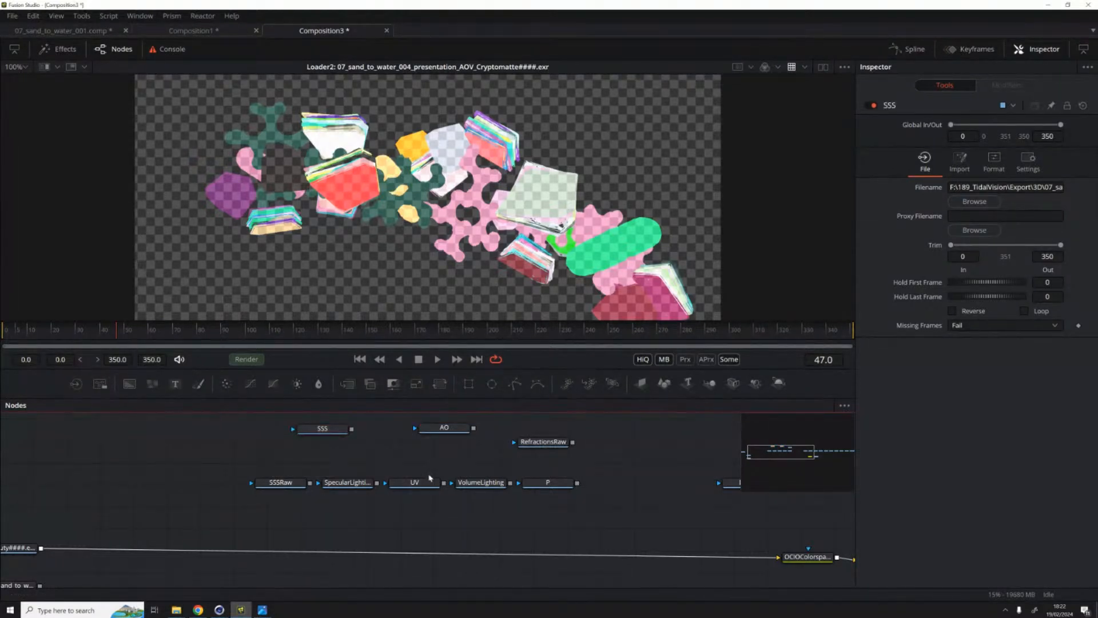
Step: Move the UV and P pass loaders out of the row and check the Beauty loader's EXR channel assignments
click(419, 484)
drag(425, 487, 383, 430)
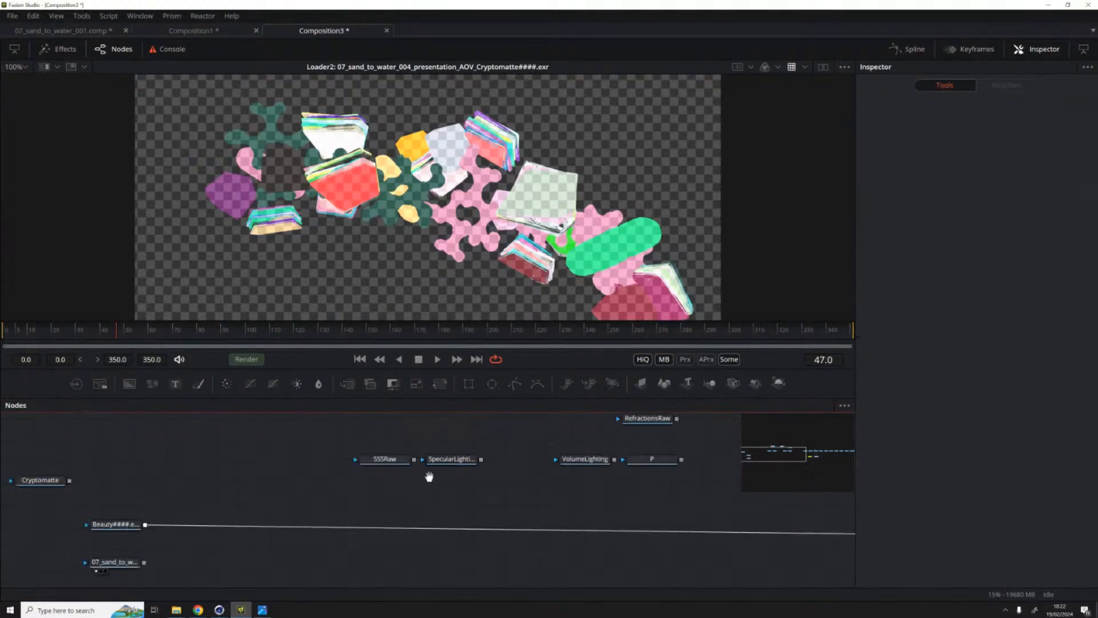
click(540, 462)
click(272, 483)
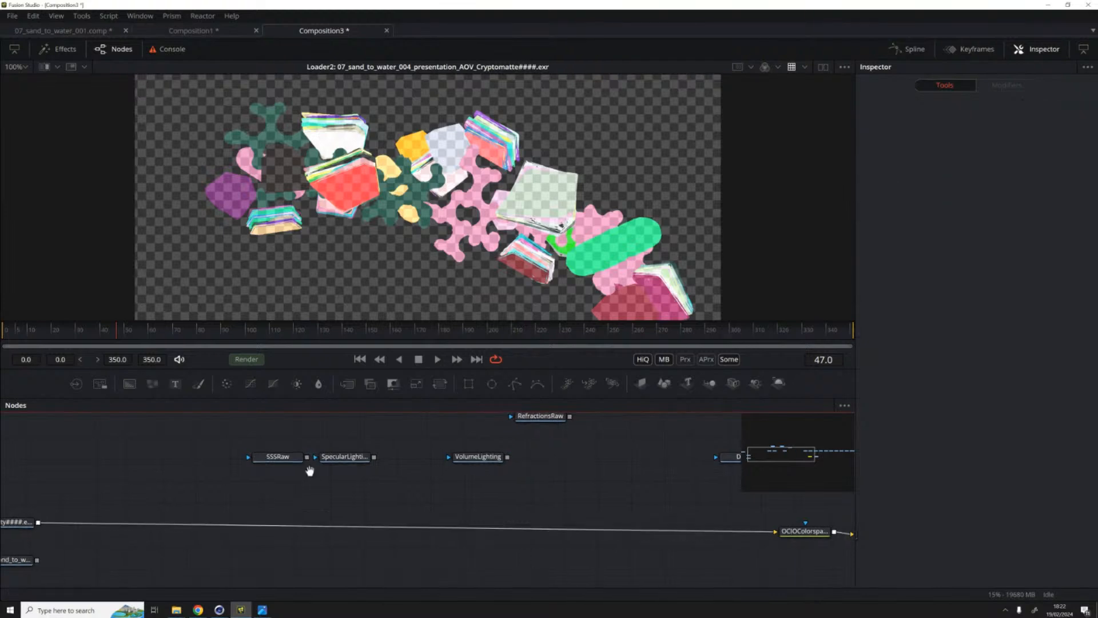
click(117, 486)
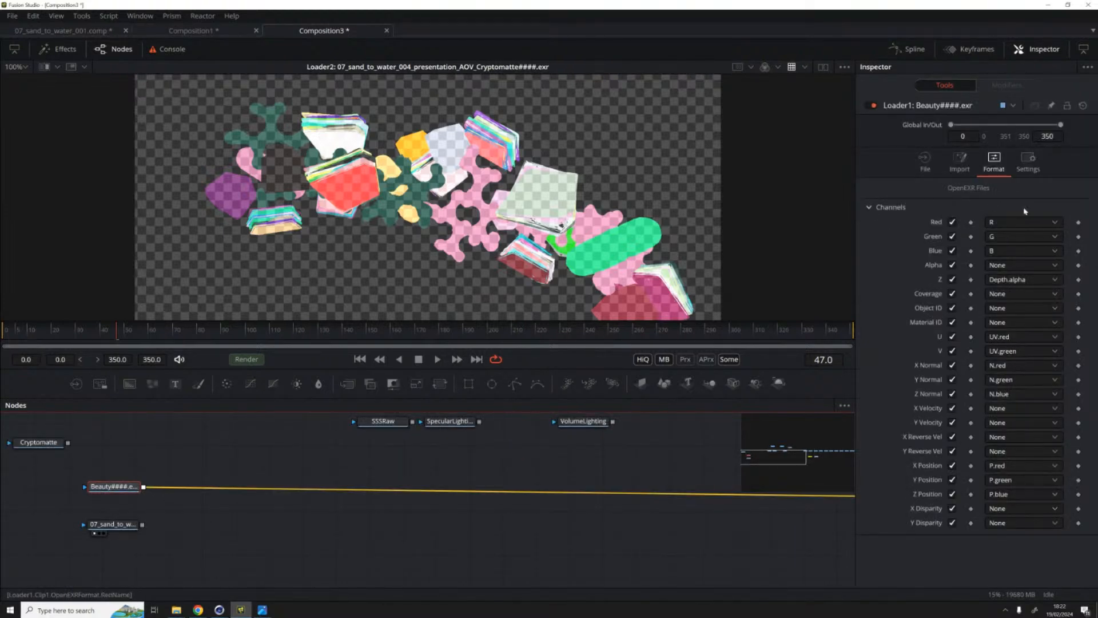
Step: Pull the Depth pass loader out of the row to above it and show it in the viewer
drag(536, 549, 340, 553)
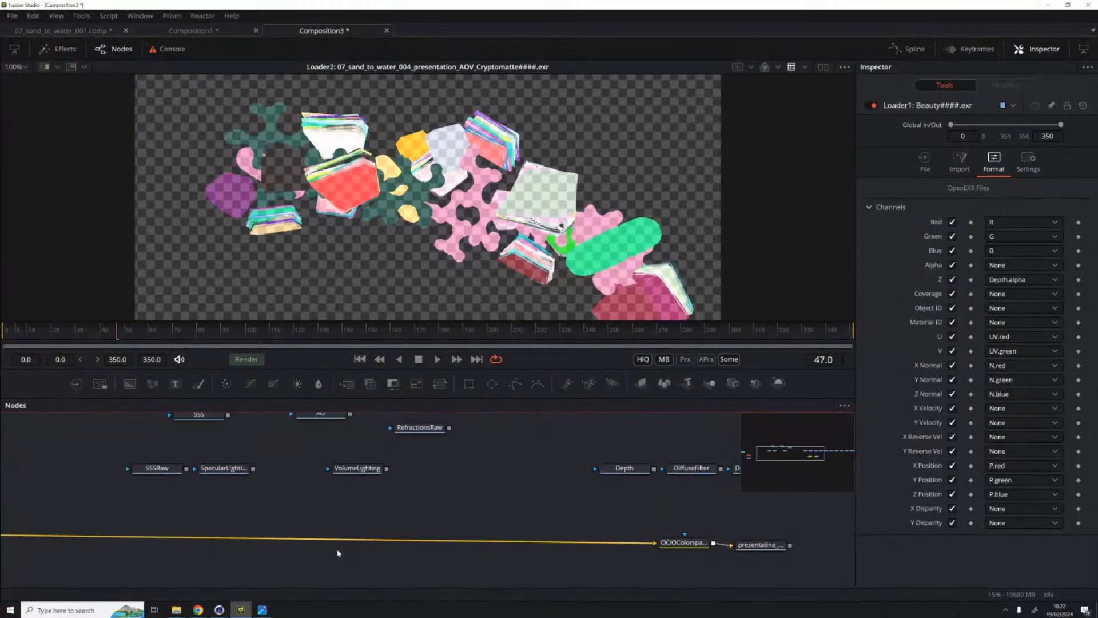
drag(597, 508, 485, 496)
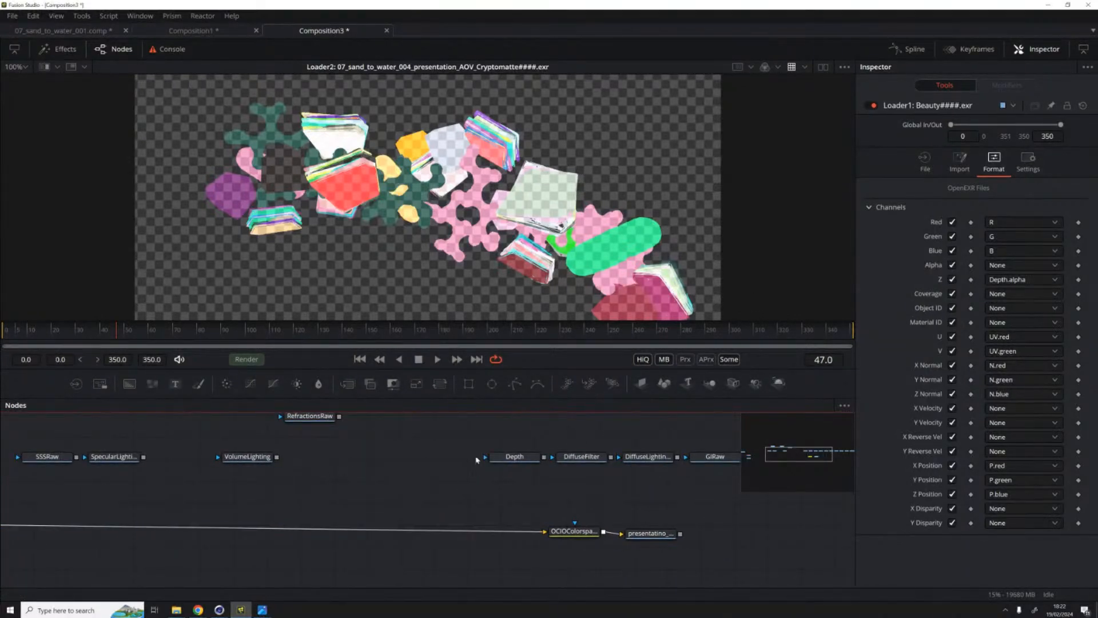
drag(524, 459, 532, 143)
drag(429, 456, 466, 432)
Step: Bring the DiffuseFilter pass loader to the start of the flow beside the split Cryptomatte loader and view it
drag(497, 485, 244, 489)
drag(335, 504, 122, 483)
scroll(172, 498, down, 1)
click(211, 506)
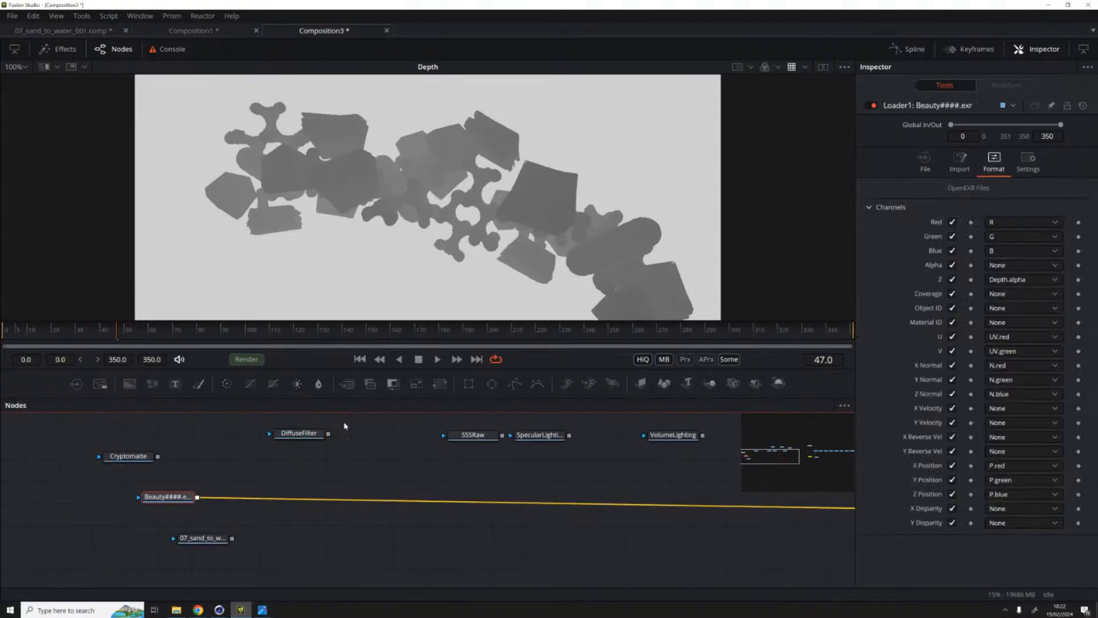
drag(212, 506, 140, 520)
drag(294, 439, 200, 464)
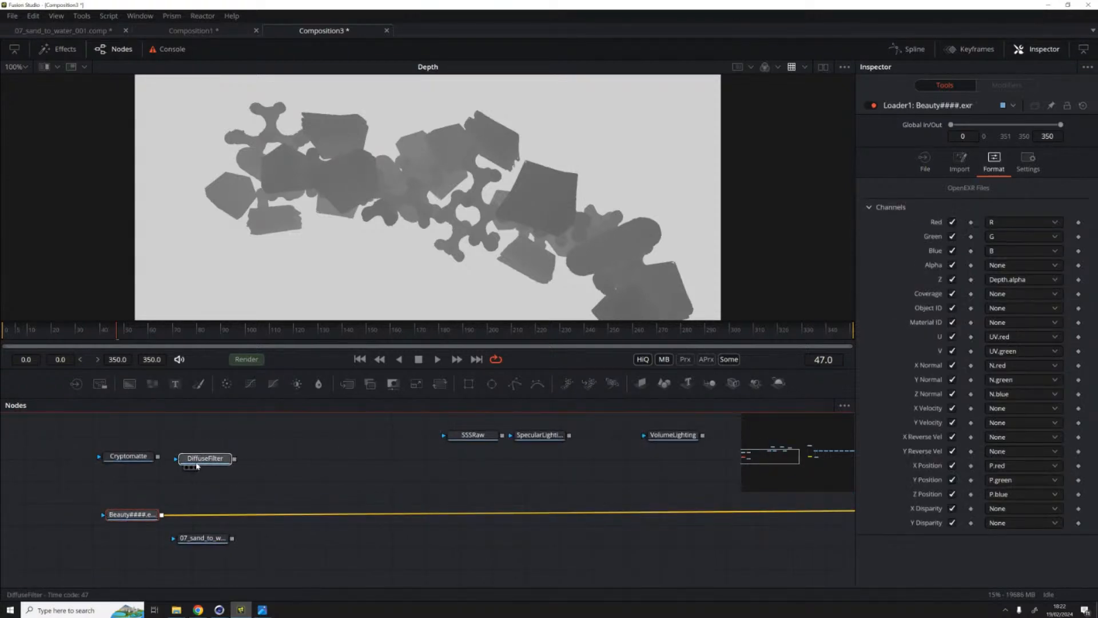
key(1)
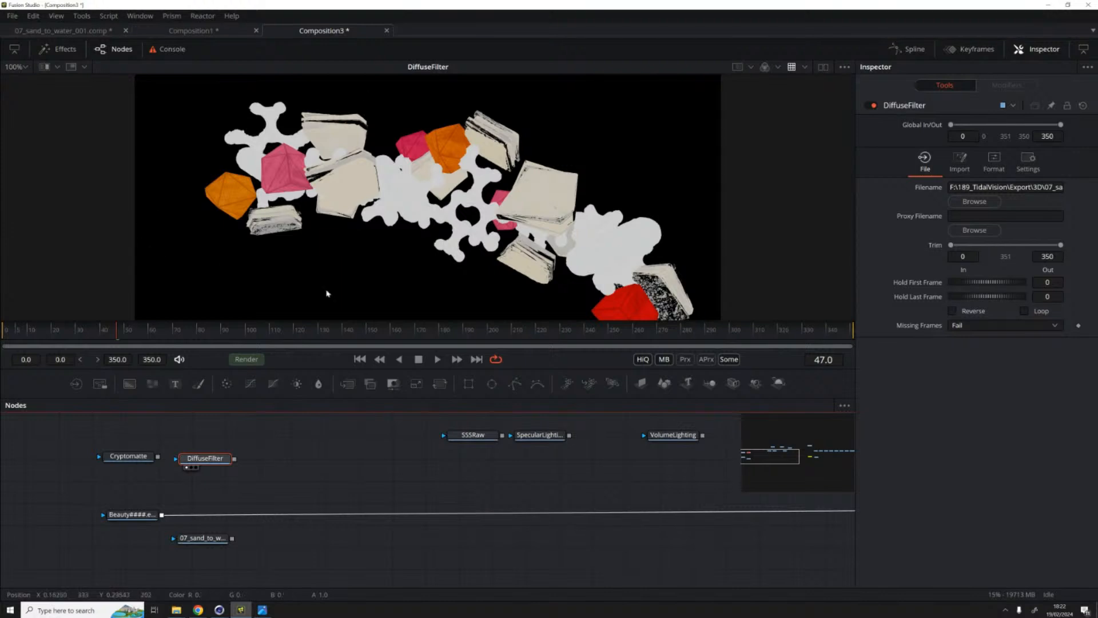
Step: Move the split Cryptomatte loader farther from DiffuseFilter and examine its EXR channel assignments
drag(128, 456, 86, 471)
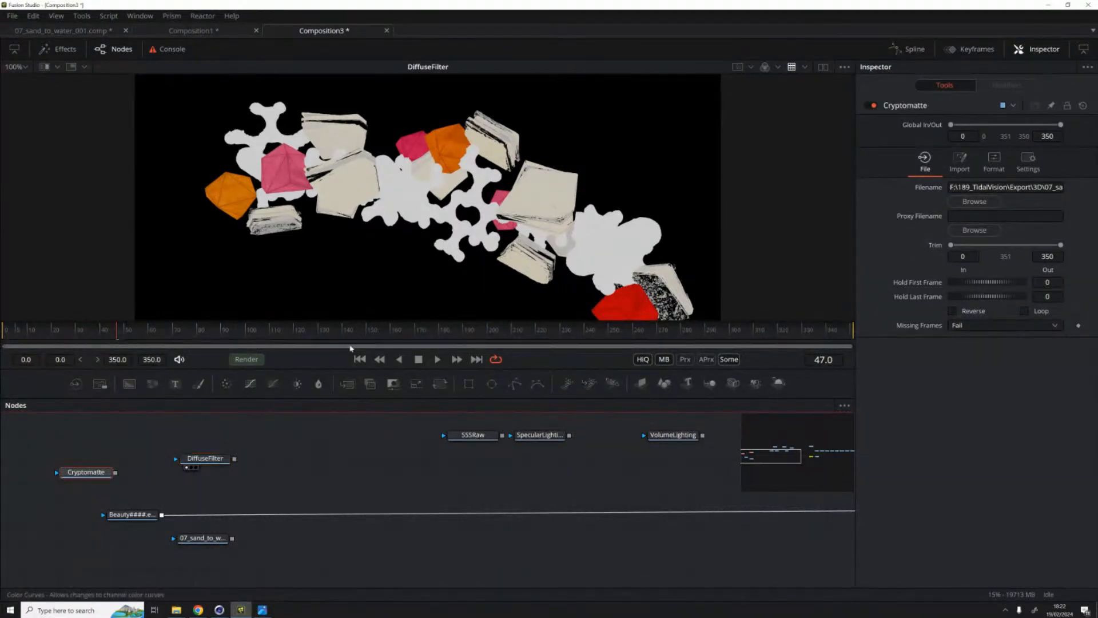
click(987, 167)
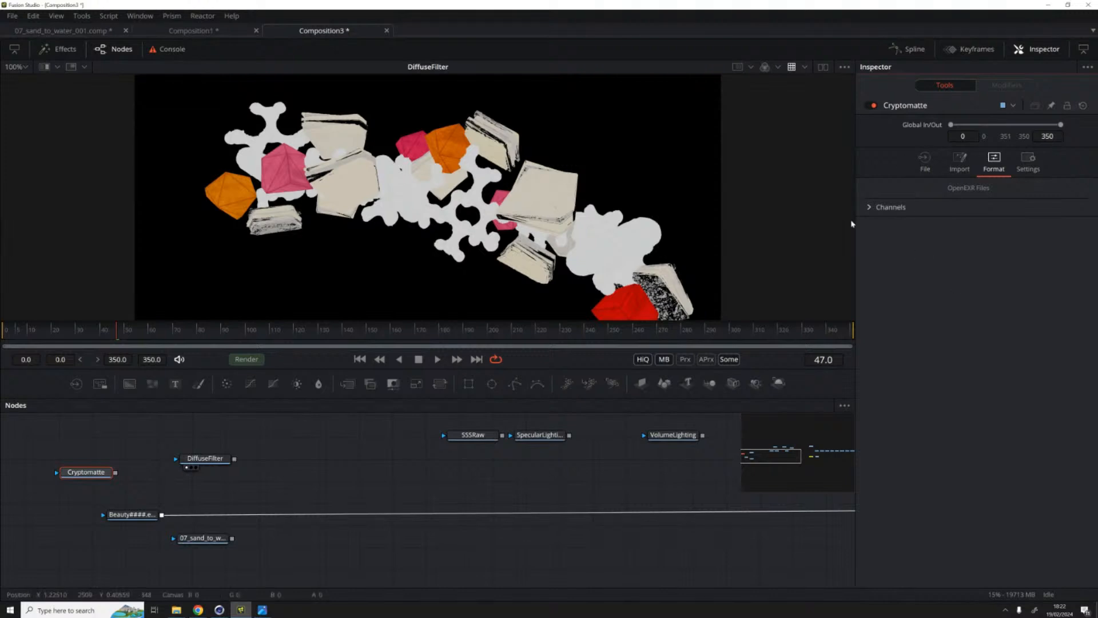
click(862, 209)
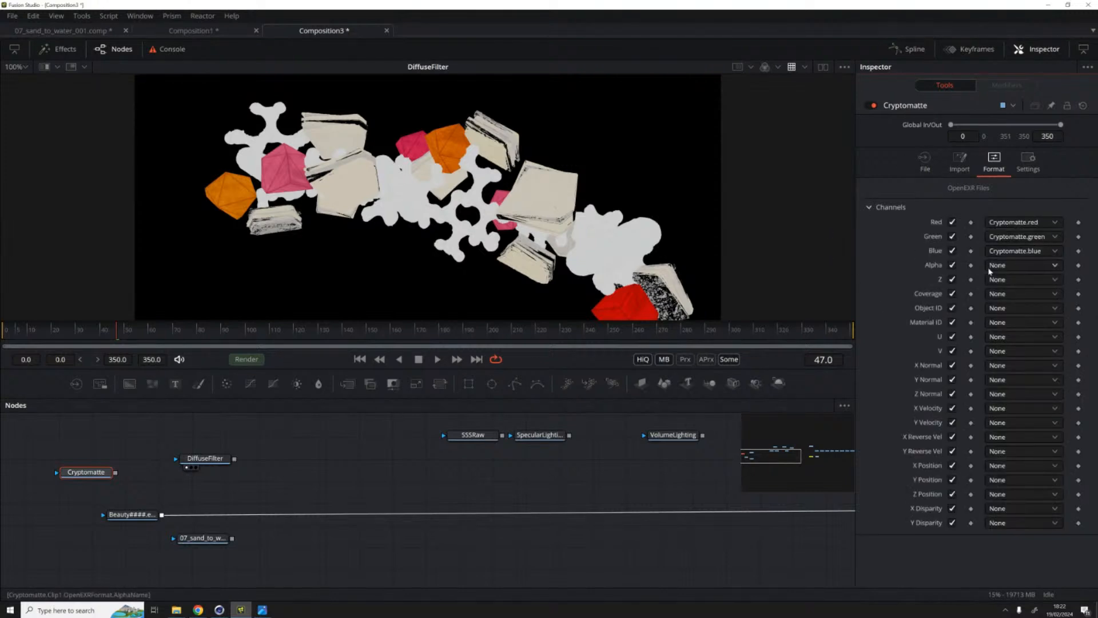
click(1009, 239)
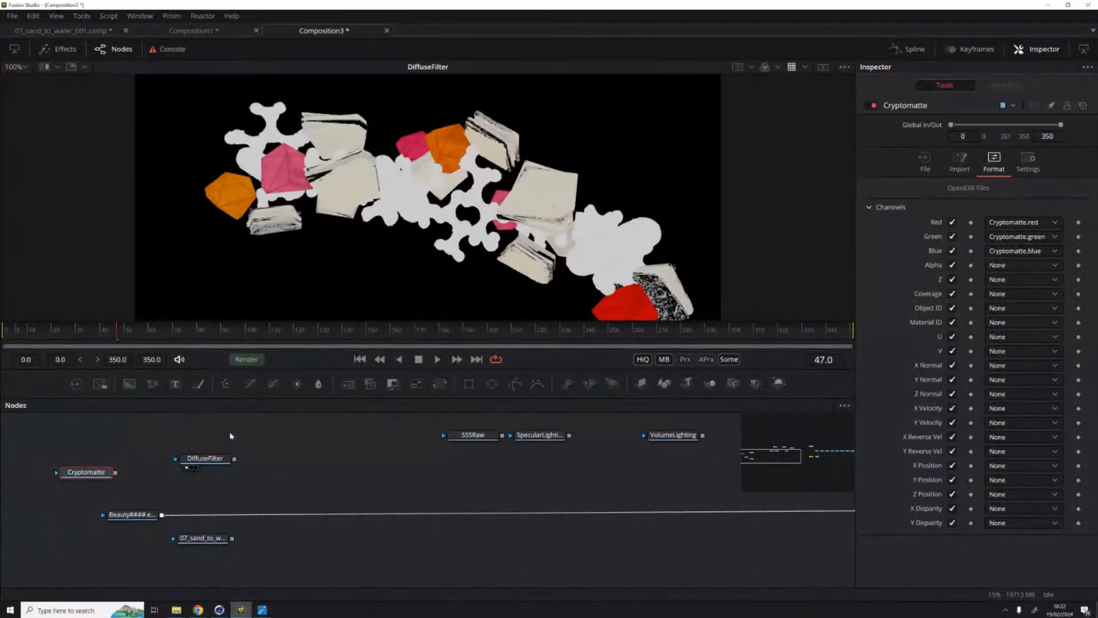
Step: Set the Alpha channel of the DiffuseFilter loader to A in its EXR format channels
click(212, 458)
click(994, 161)
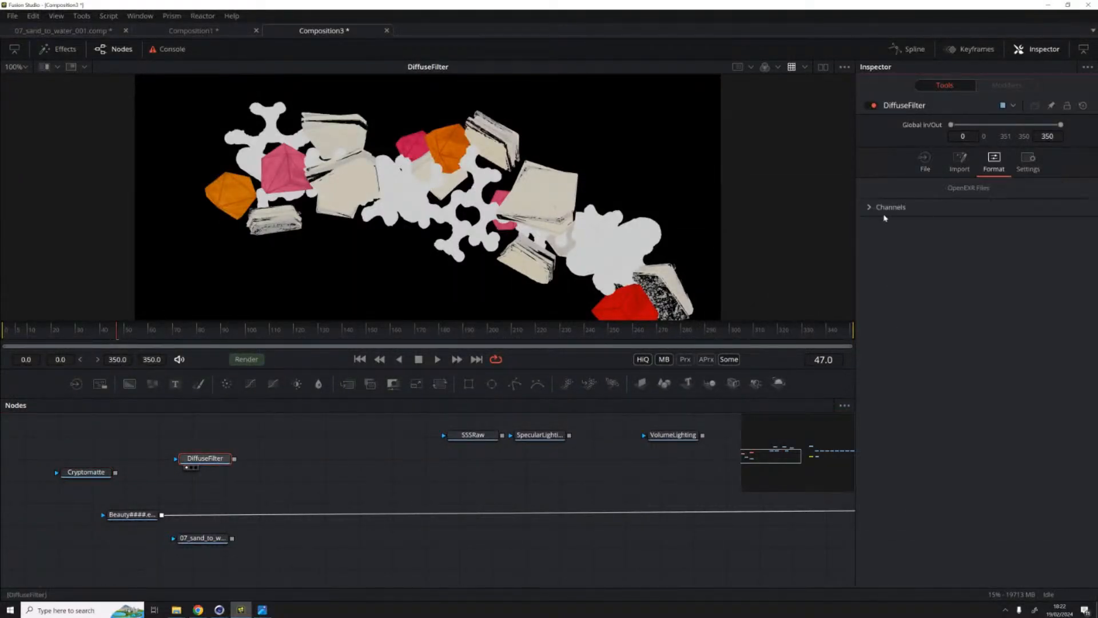
click(870, 207)
click(1018, 264)
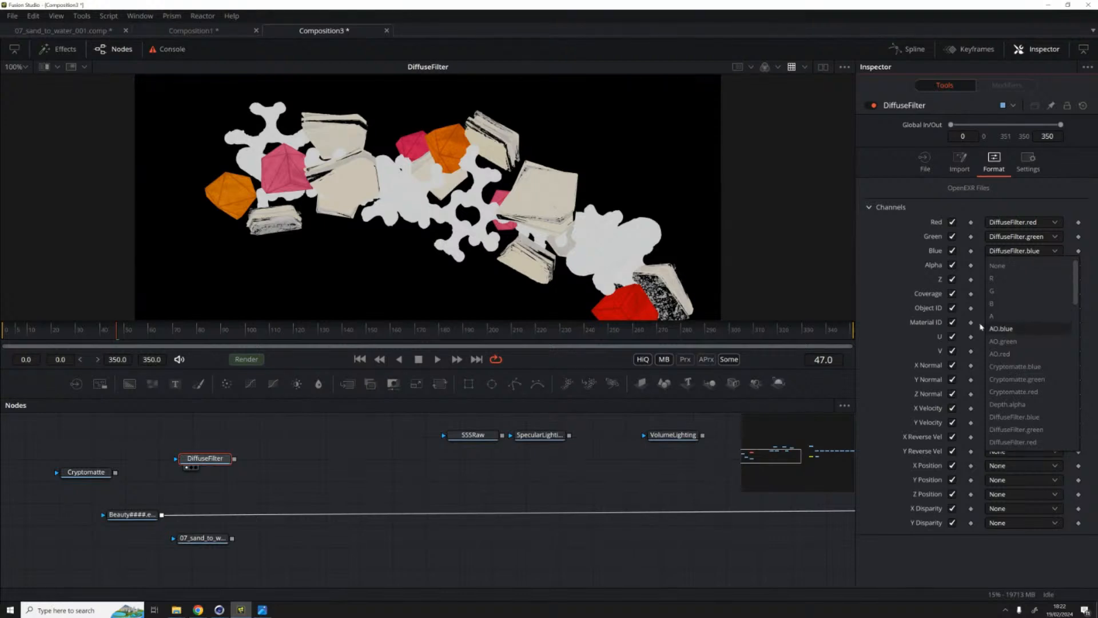
click(998, 317)
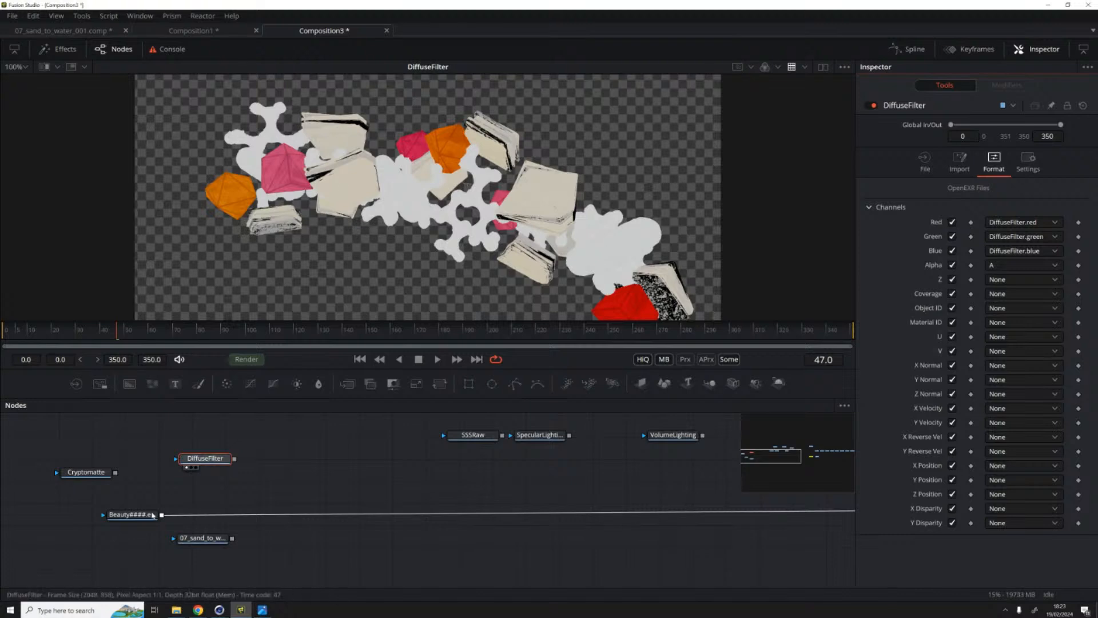
Step: Bring the DiffuseLightingRaw pass loader to just above DiffuseFilter and show it in the viewer
drag(205, 458, 198, 465)
scroll(617, 485, right, 10)
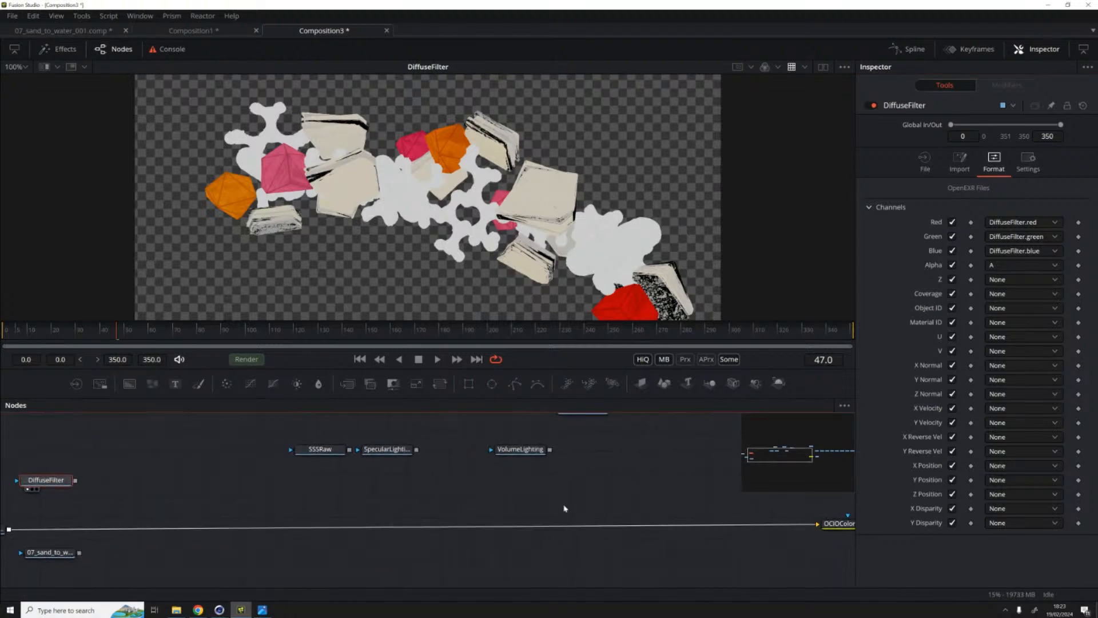
drag(547, 458, 39, 499)
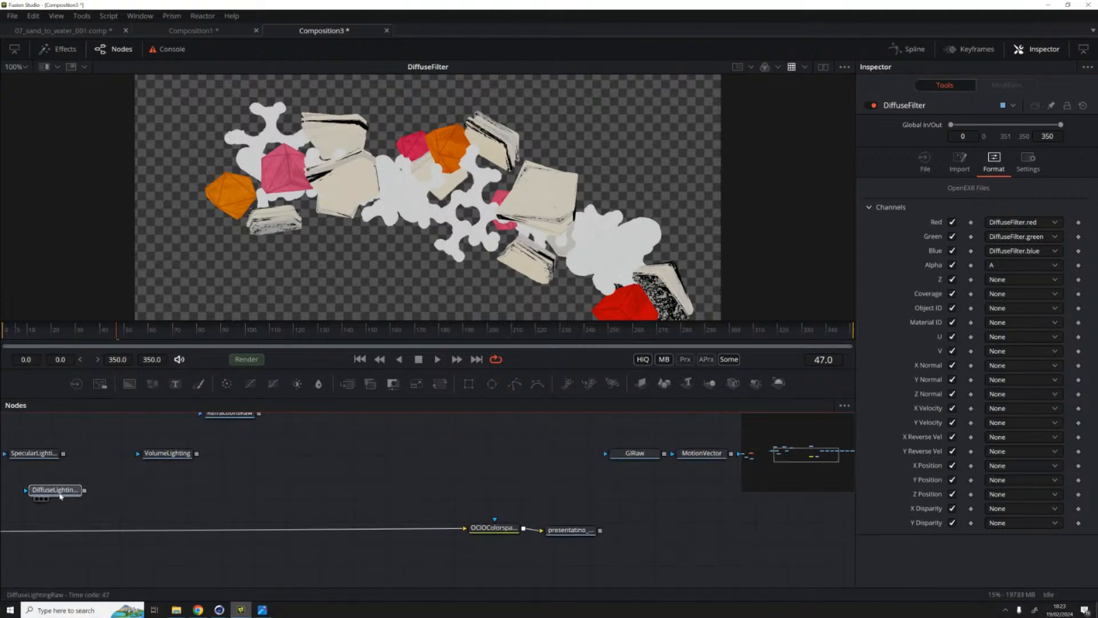
scroll(39, 499, left, 9)
drag(505, 494, 199, 434)
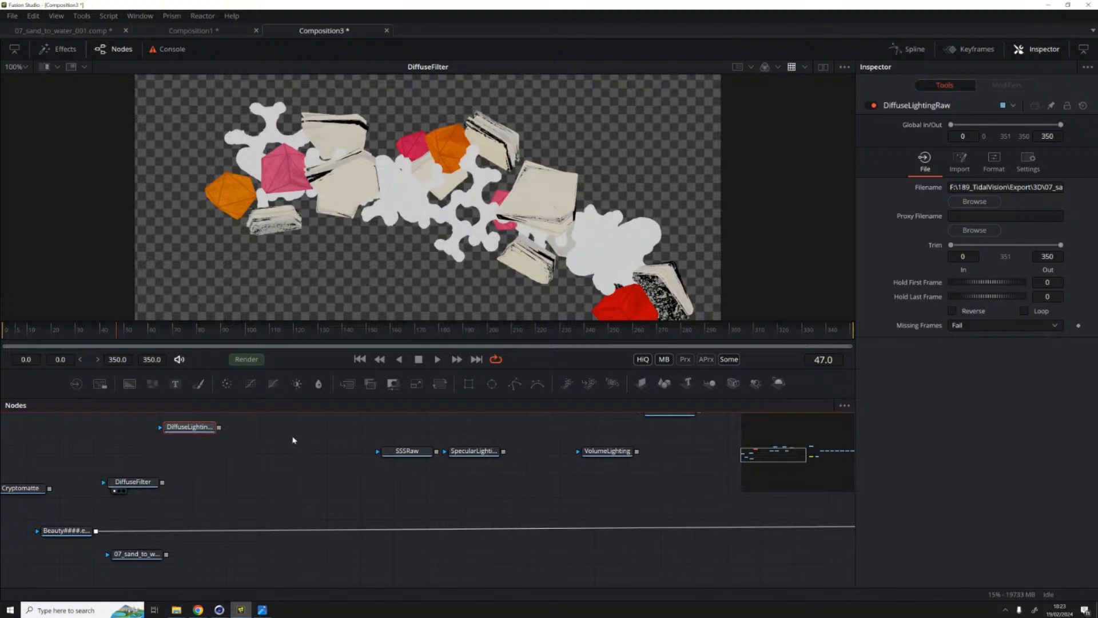
scroll(218, 481, left, 2)
mouse_move(192, 484)
mouse_down()
mouse_move(223, 481)
mouse_move(204, 477)
mouse_up()
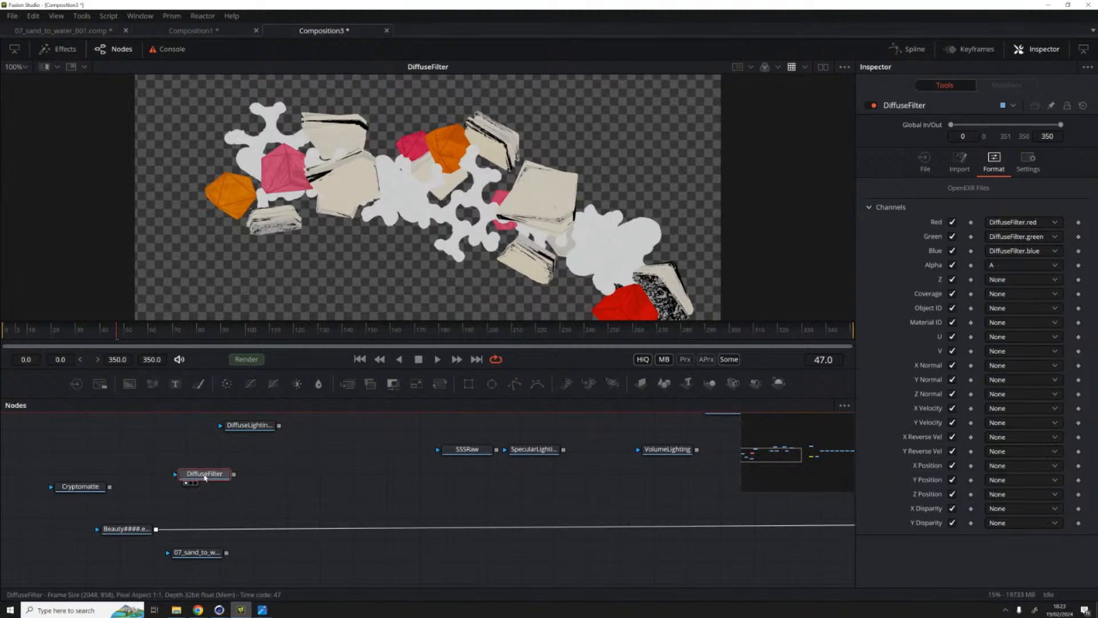
drag(255, 434, 223, 426)
click(205, 473)
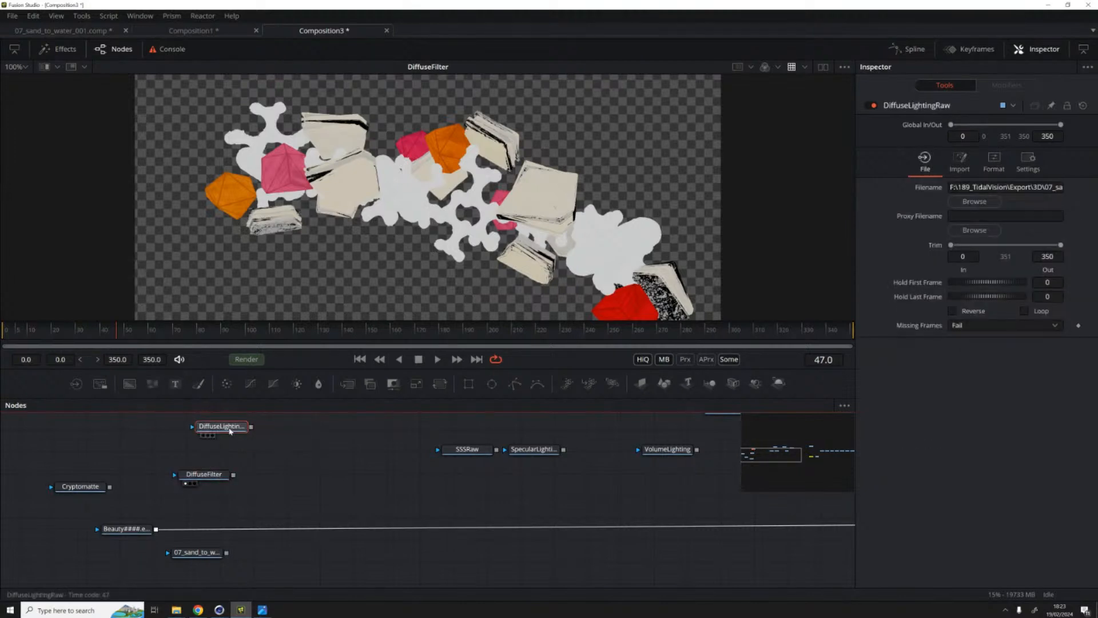
key(1)
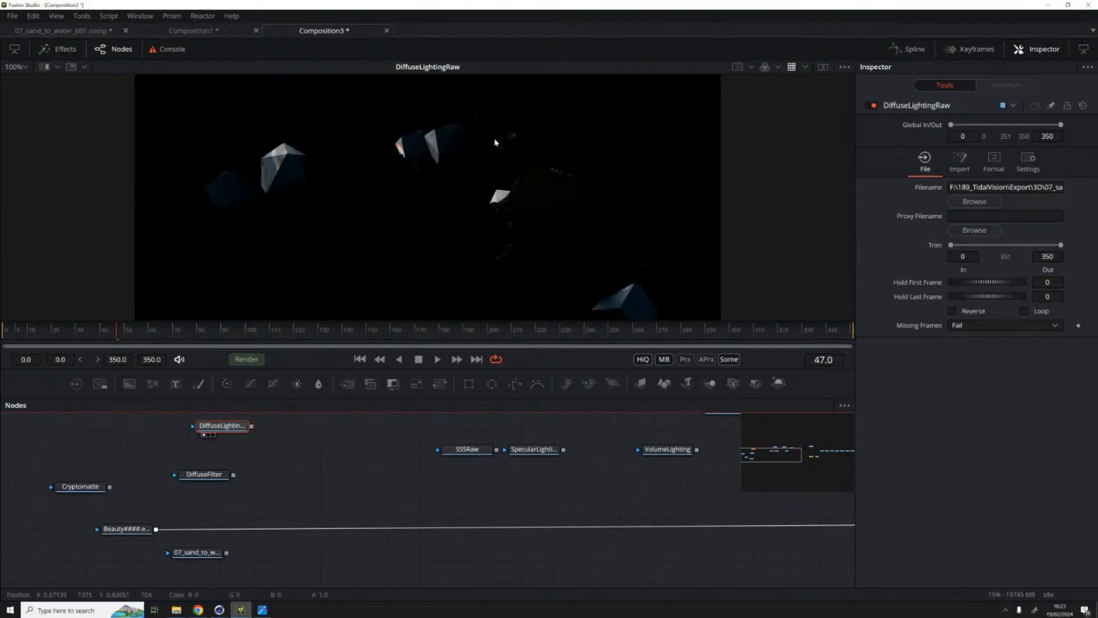
click(205, 474)
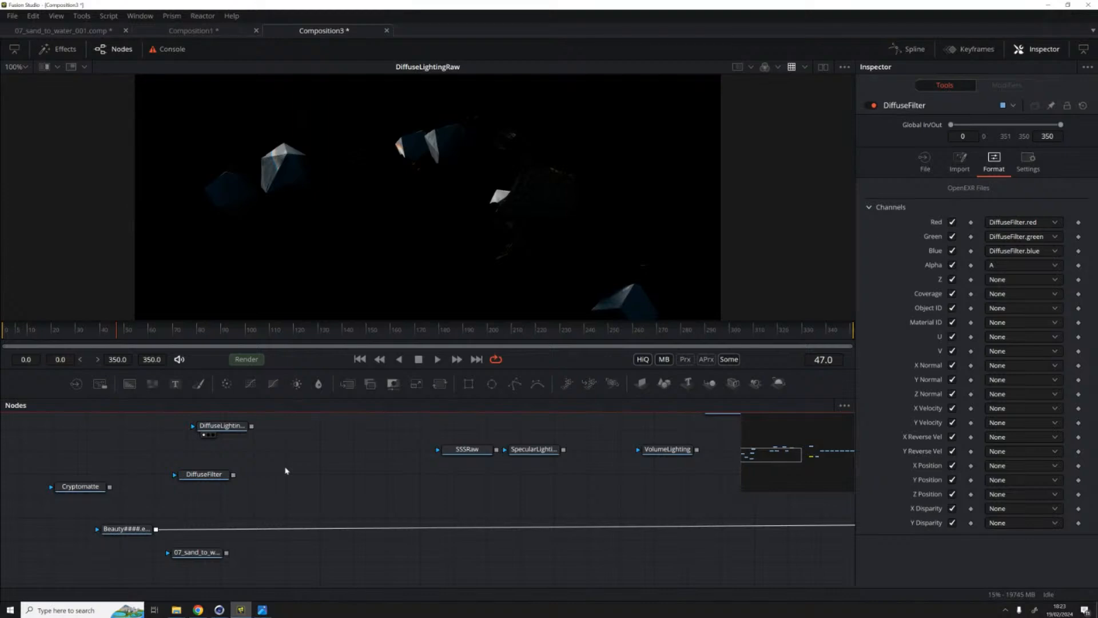
Step: Add a Merge node and place it beside the DiffuseFilter loader
right_click(290, 469)
key(shift+space)
text(merge)
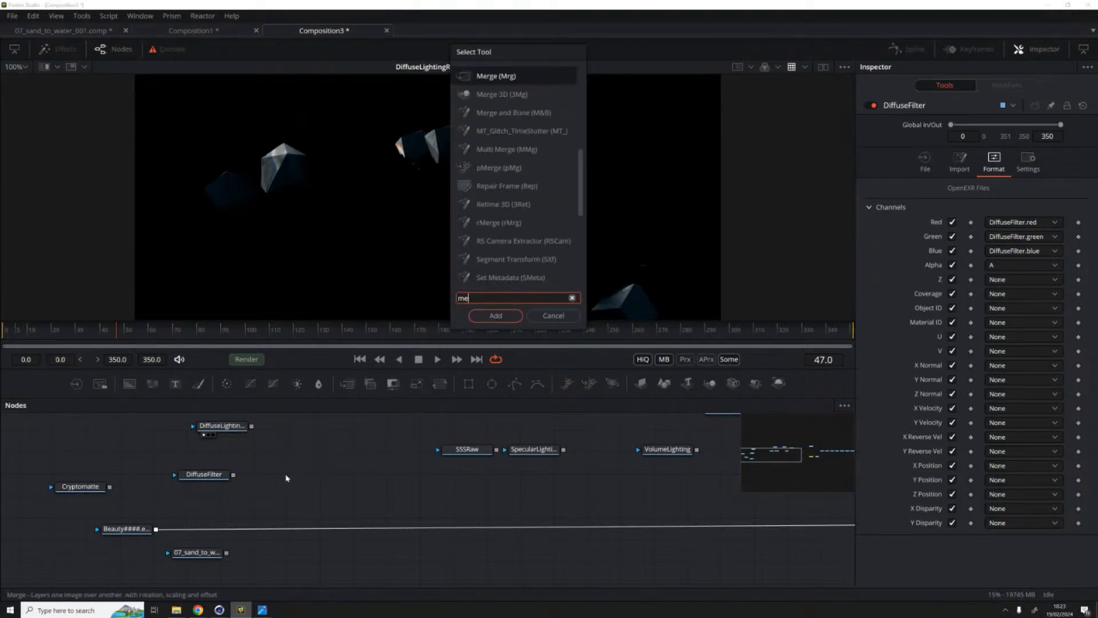
key(Return)
drag(259, 485, 305, 469)
Step: Add a Channel Booleans node and place it below the Merge, beside the Cryptomatte EXR loader
click(353, 501)
key(shift+space)
text(c)
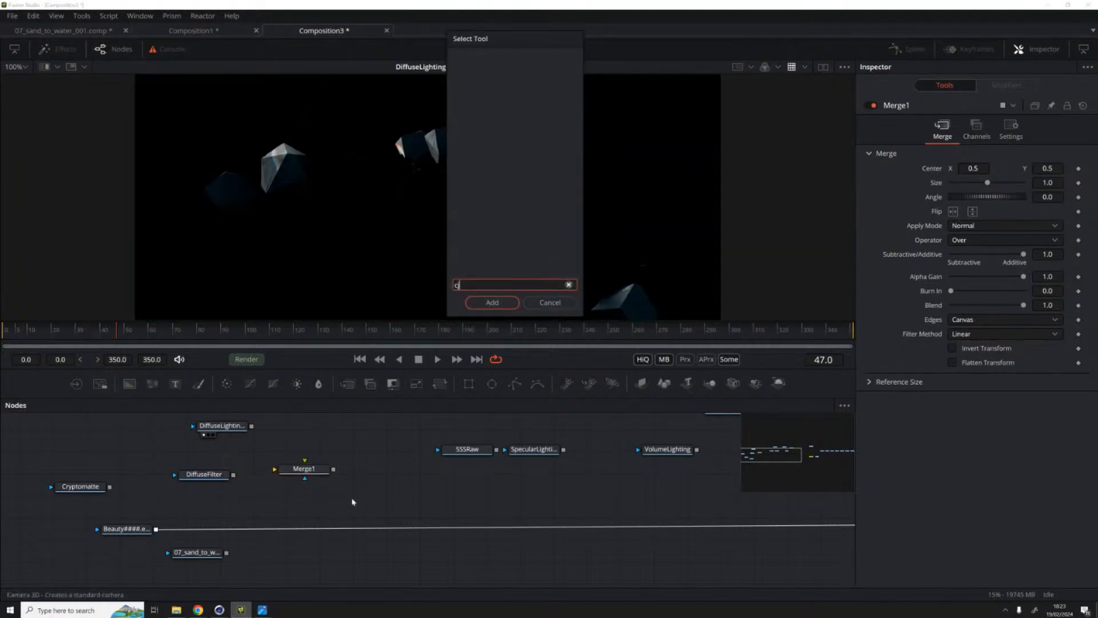
text(han)
key(Down)
key(Down)
key(Return)
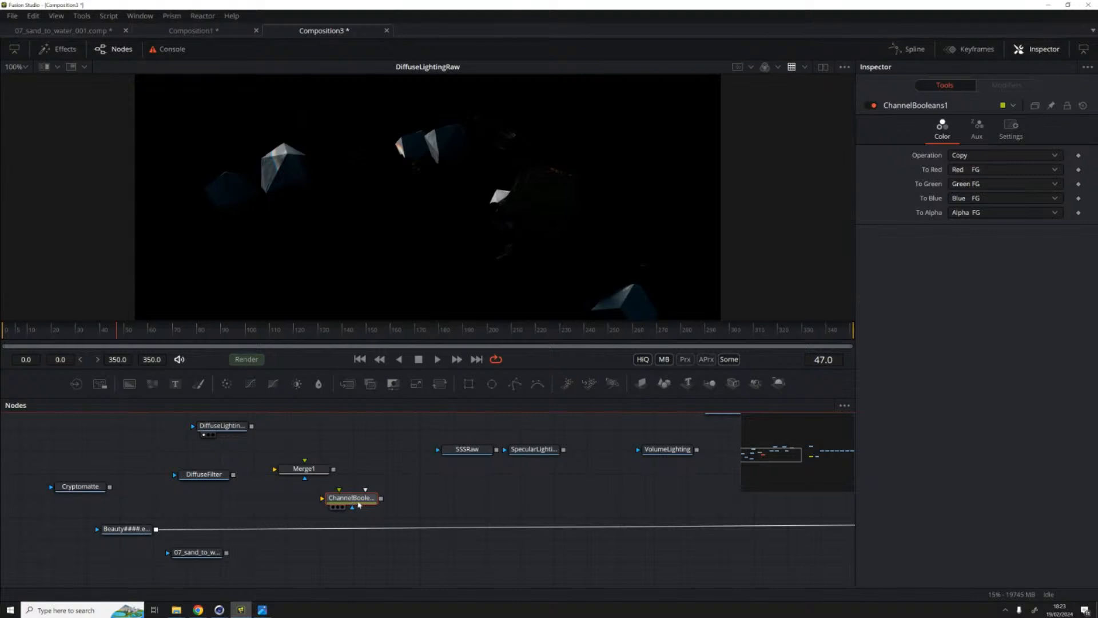
drag(352, 501, 298, 553)
Step: Connect DiffuseFilter as the Merge's background and DiffuseLightingRaw as its foreground, and show the Merge in the viewer
drag(291, 469, 291, 474)
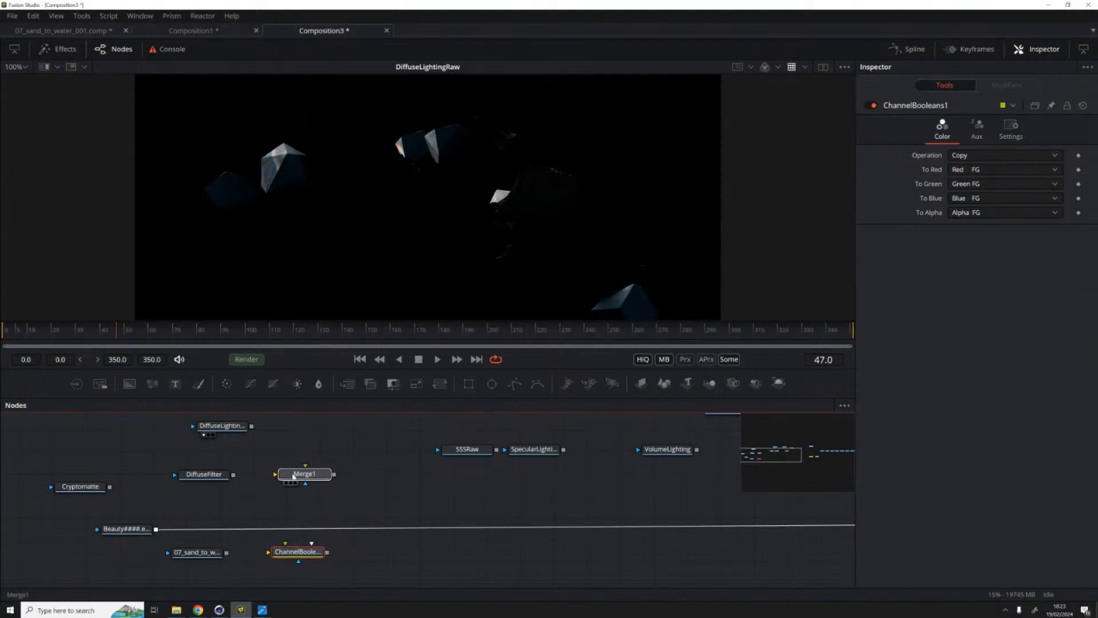
click(222, 475)
drag(234, 475, 283, 479)
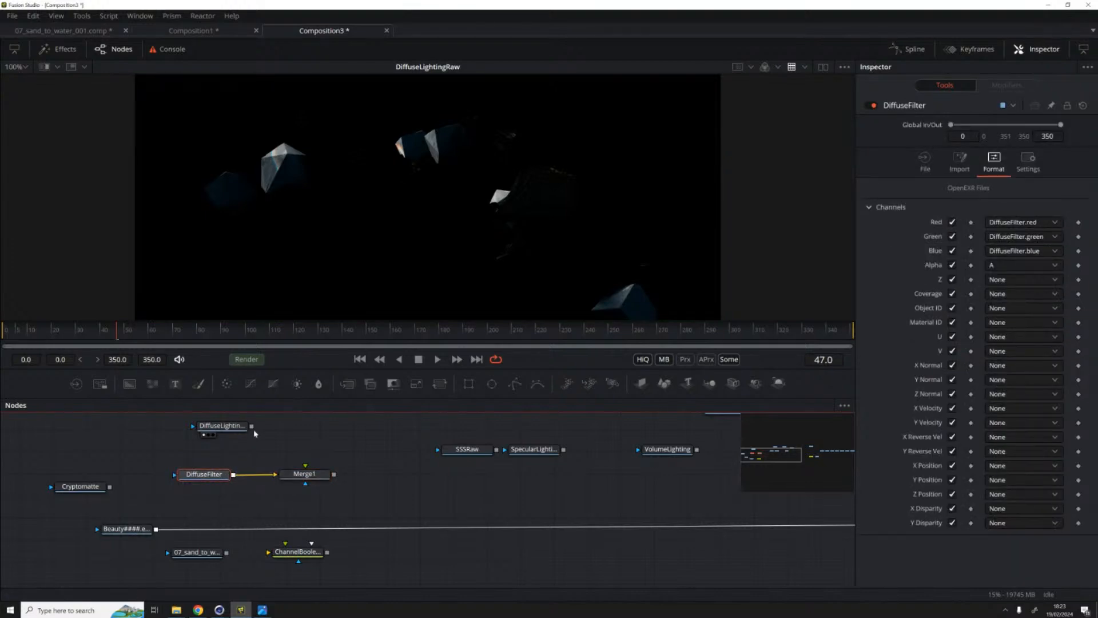
scroll(252, 427, up, 1)
drag(252, 442, 306, 483)
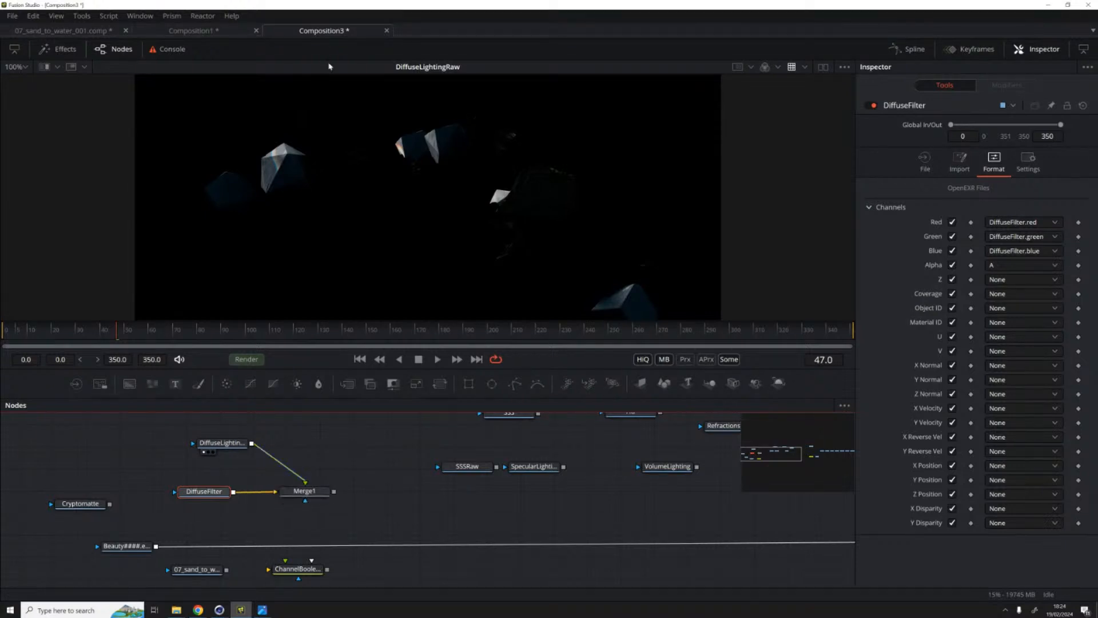
key(1)
click(296, 493)
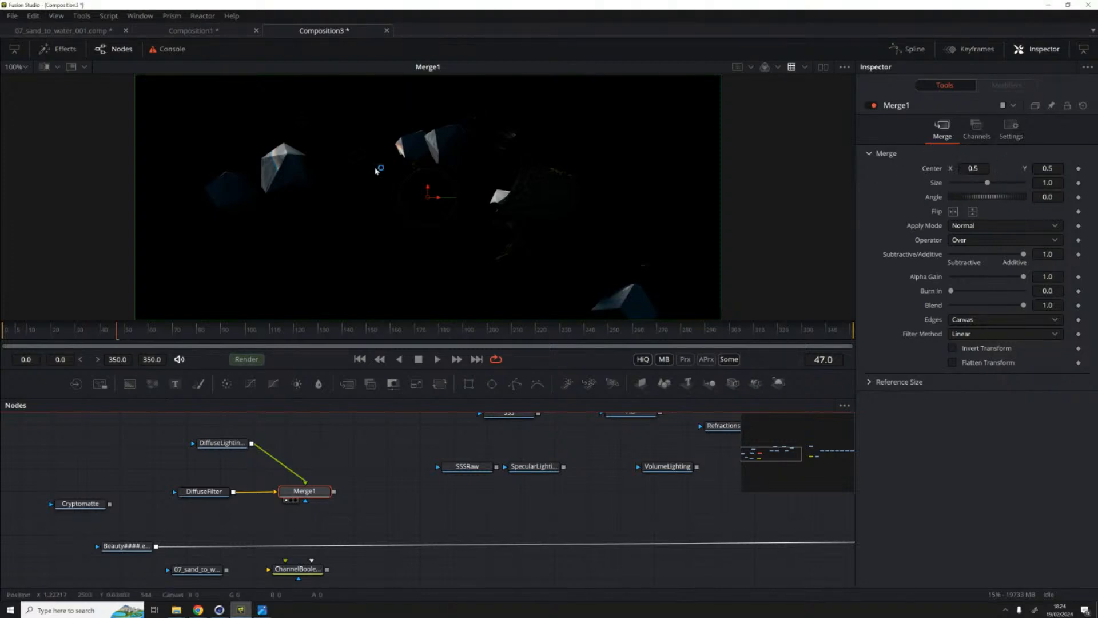
Step: Try out the Merge's Center X and Size controls on the foreground and undo both changes
drag(966, 165, 1007, 165)
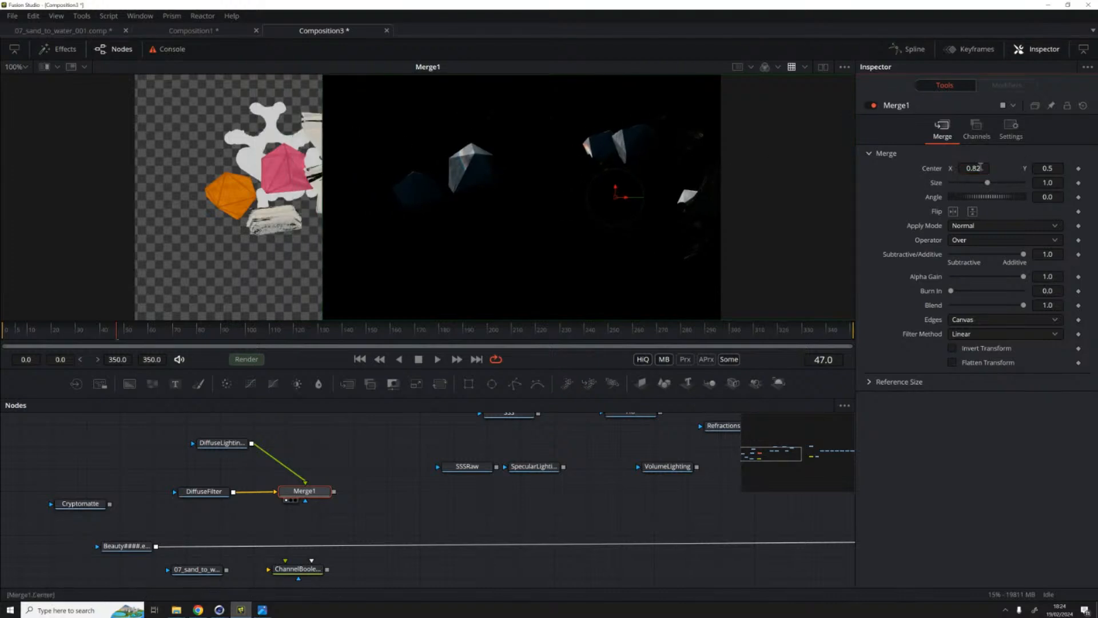
key(ctrl+z)
mouse_move(987, 182)
mouse_down()
mouse_move(1001, 183)
mouse_move(987, 182)
mouse_move(984, 200)
mouse_up()
key(ctrl+z)
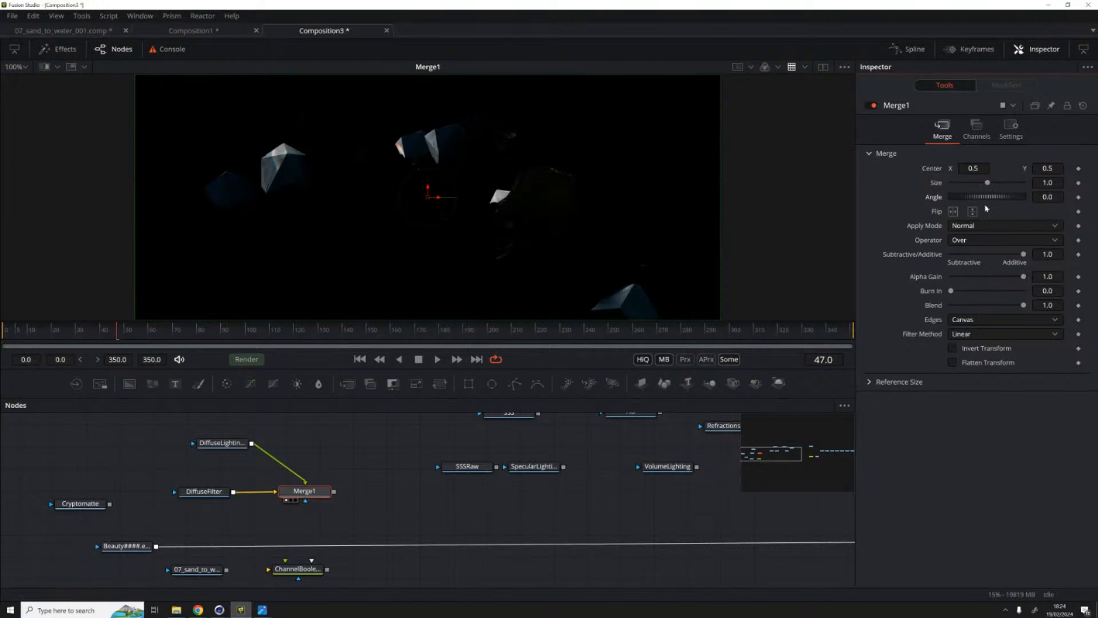
Step: Look through the Merge's Apply Mode options, then try Alpha Gain at 0.0 and restore it to 1.0
click(1025, 226)
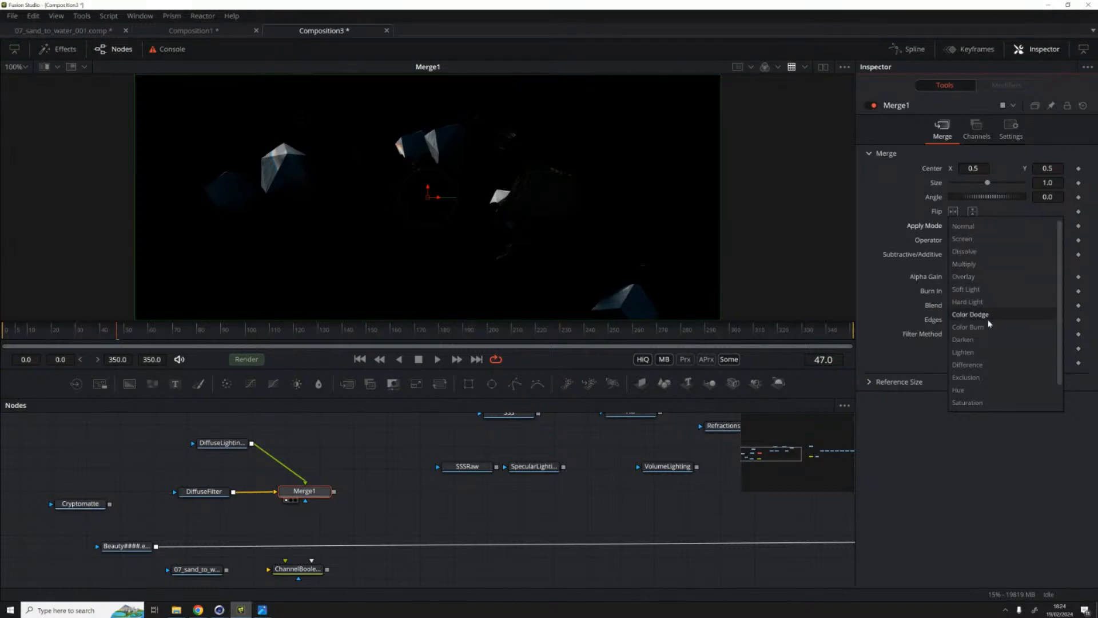
scroll(1012, 389, down, 1)
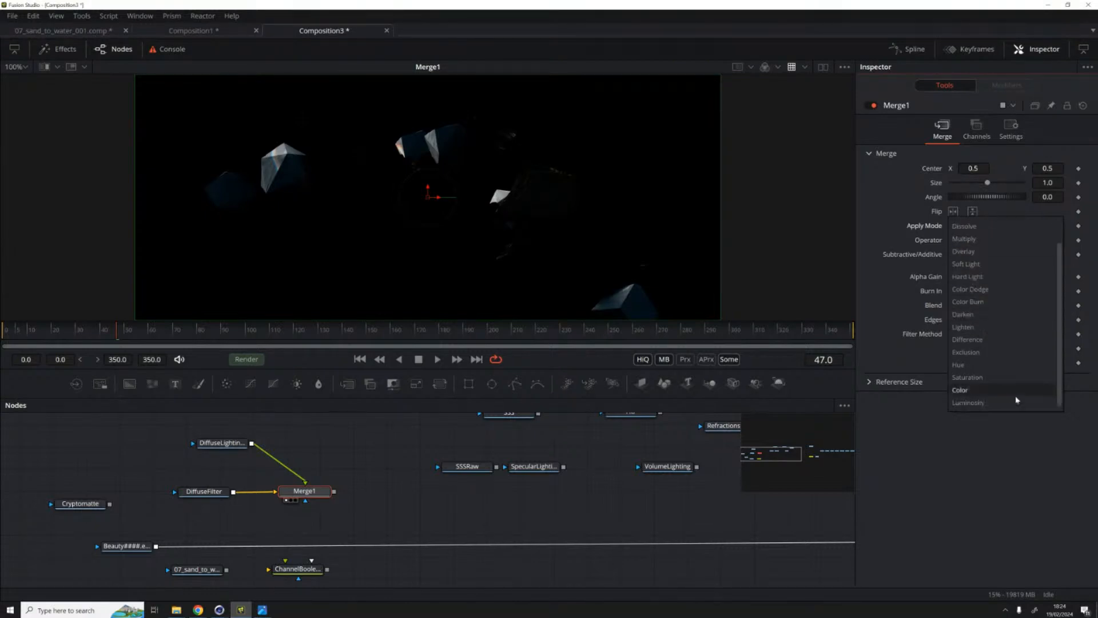
scroll(975, 228, up, 1)
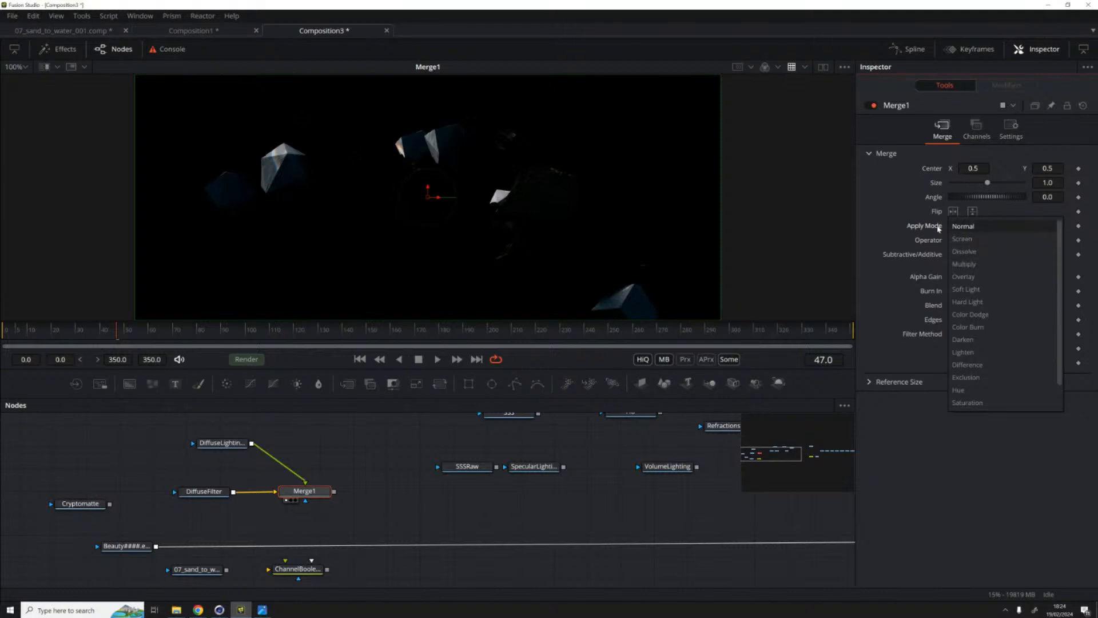
scroll(1007, 302, down, 1)
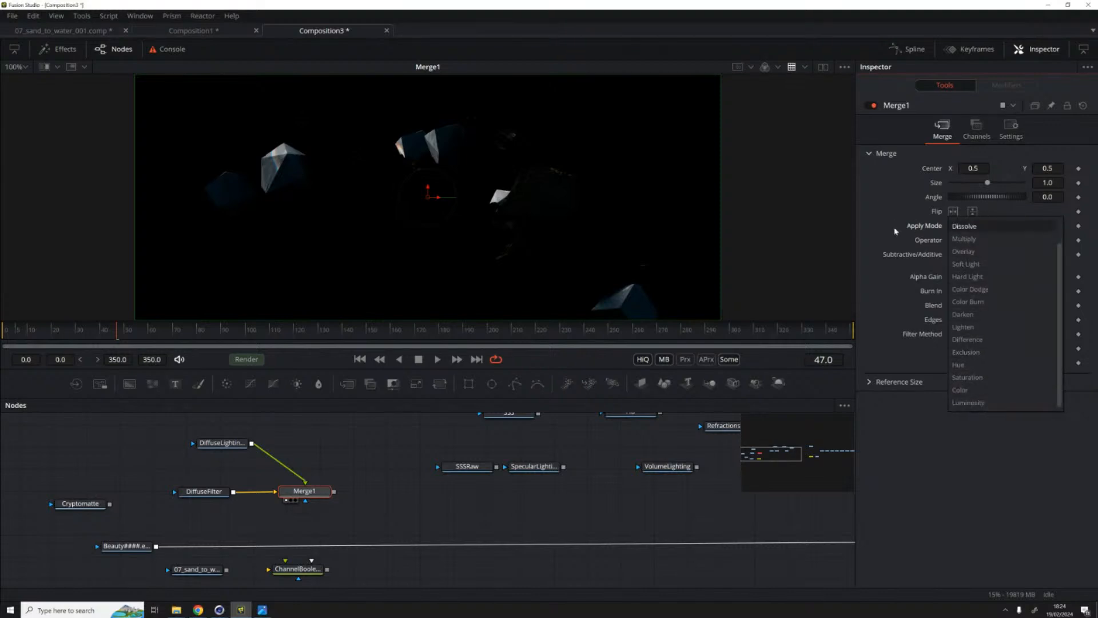
click(895, 231)
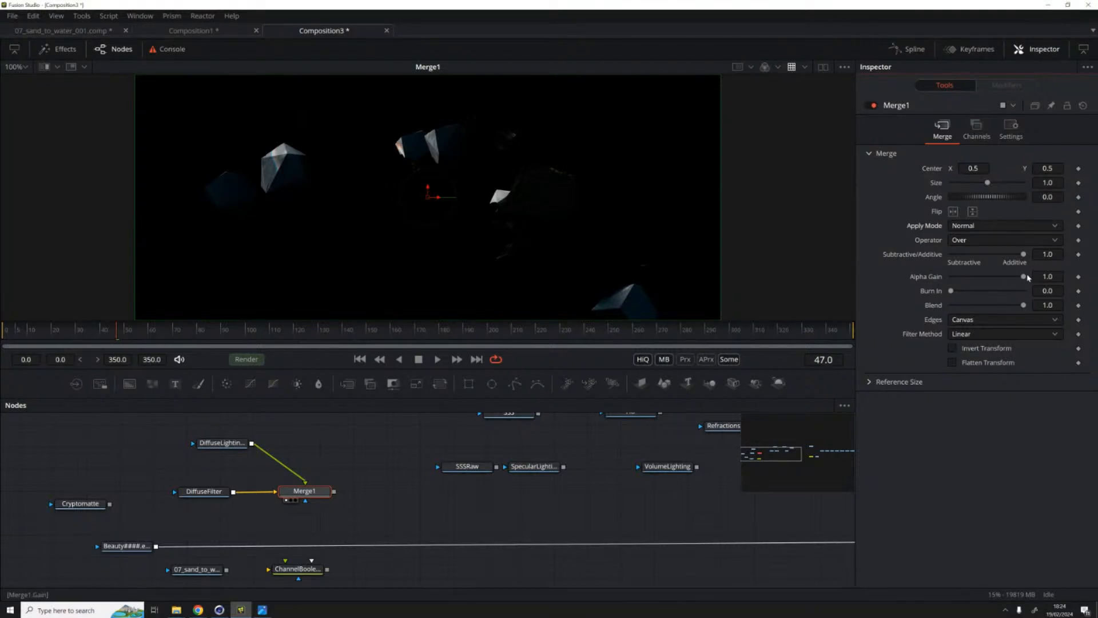
drag(1023, 277, 908, 280)
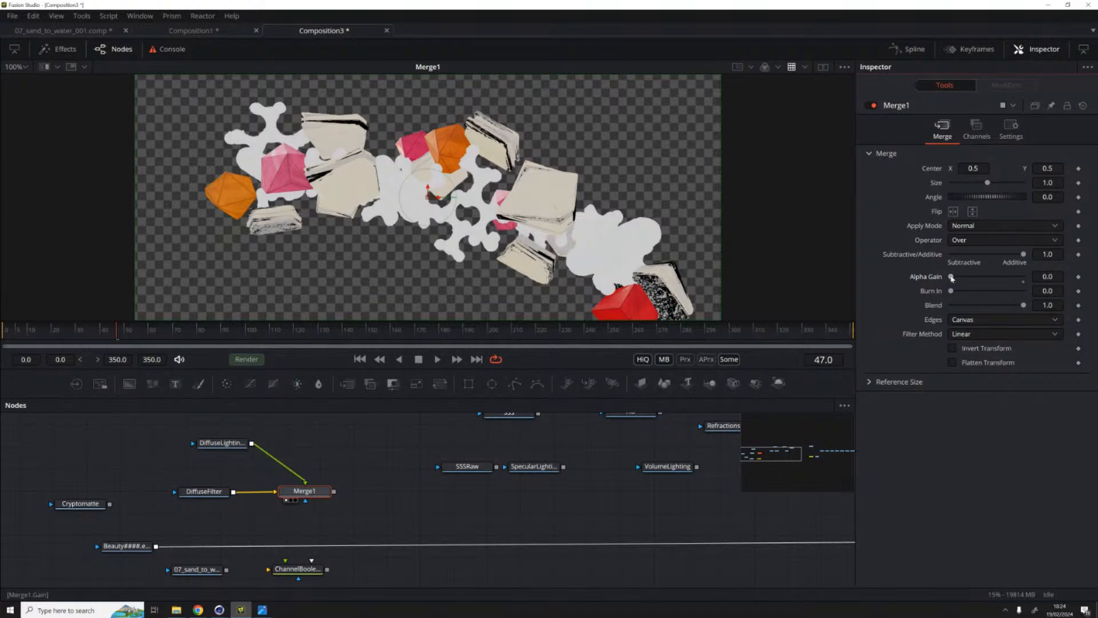
drag(952, 278, 1067, 272)
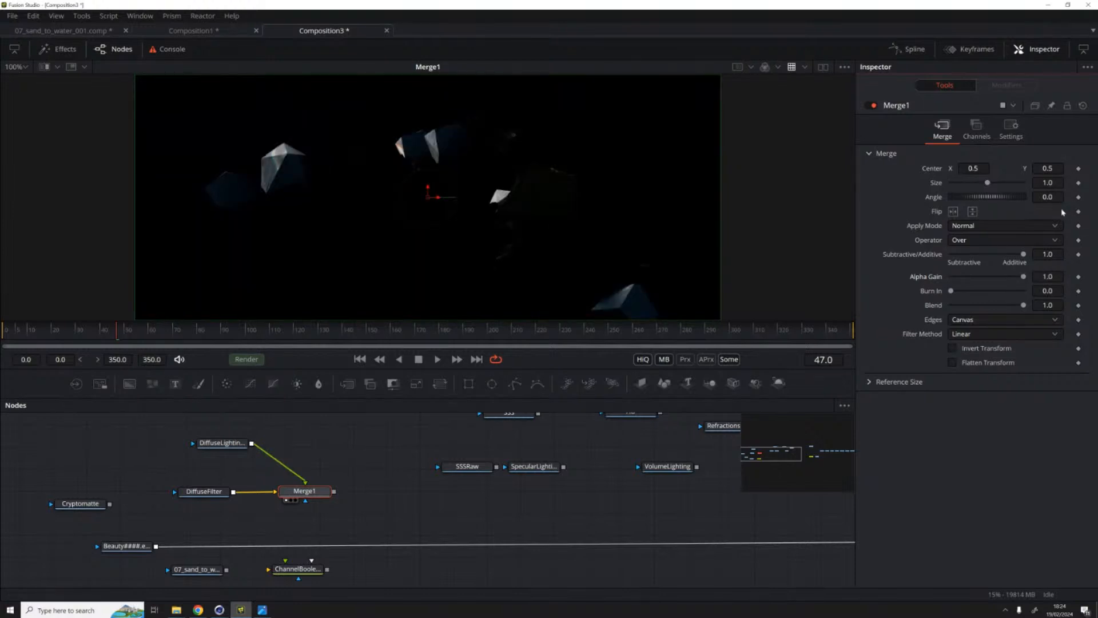
Step: Set the Merge's Apply Mode to Multiply and arrange DiffuseLightingRaw above it with DiffuseFilter beside it
click(992, 226)
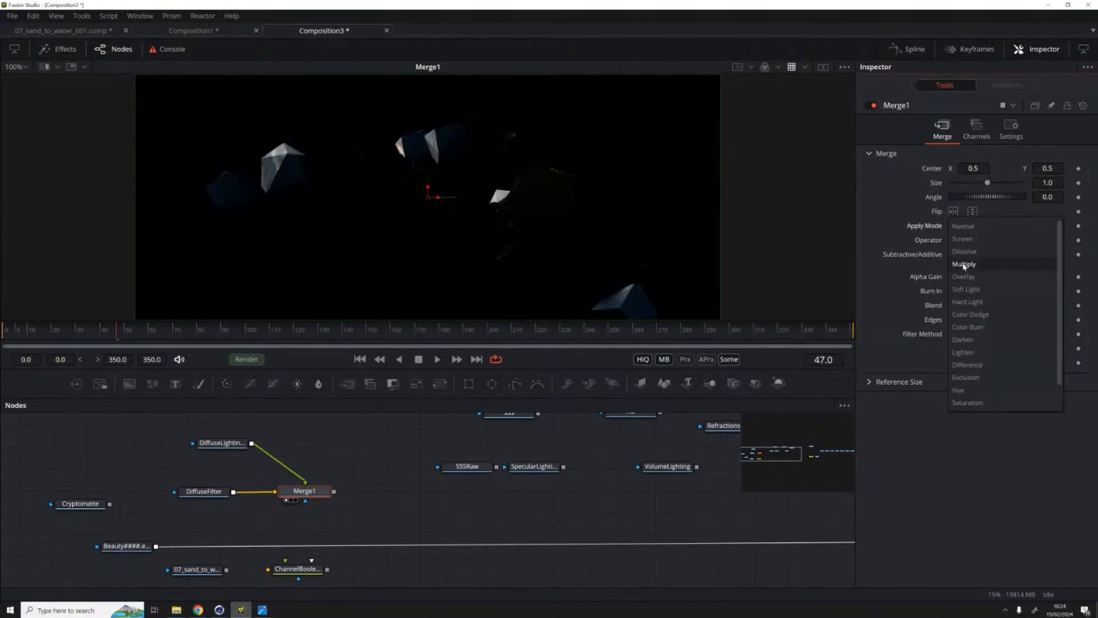
click(964, 264)
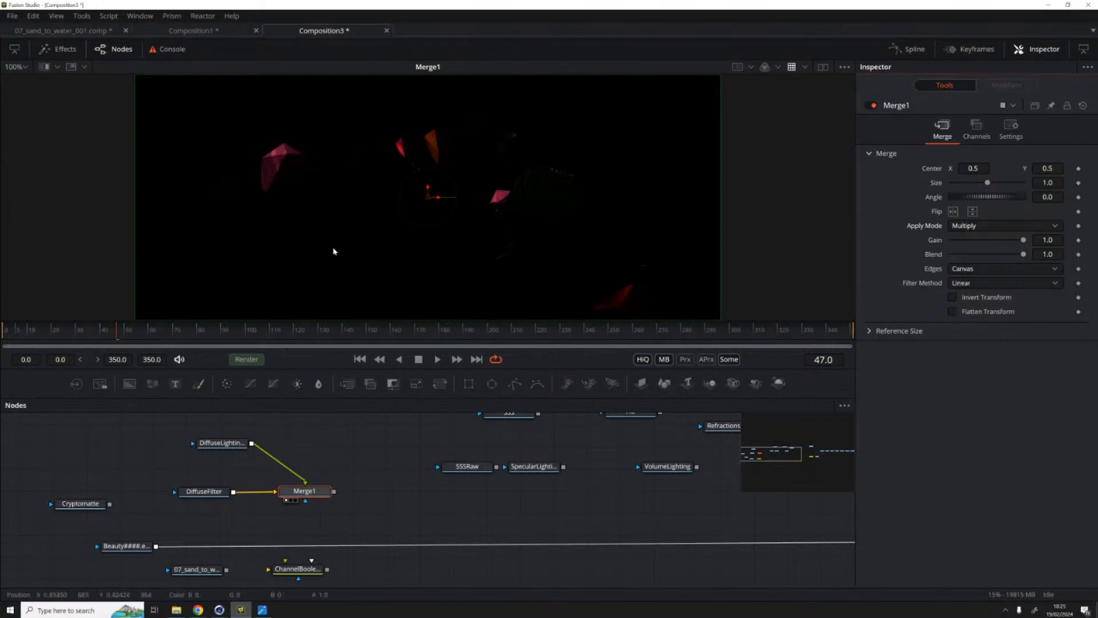
drag(304, 492, 290, 494)
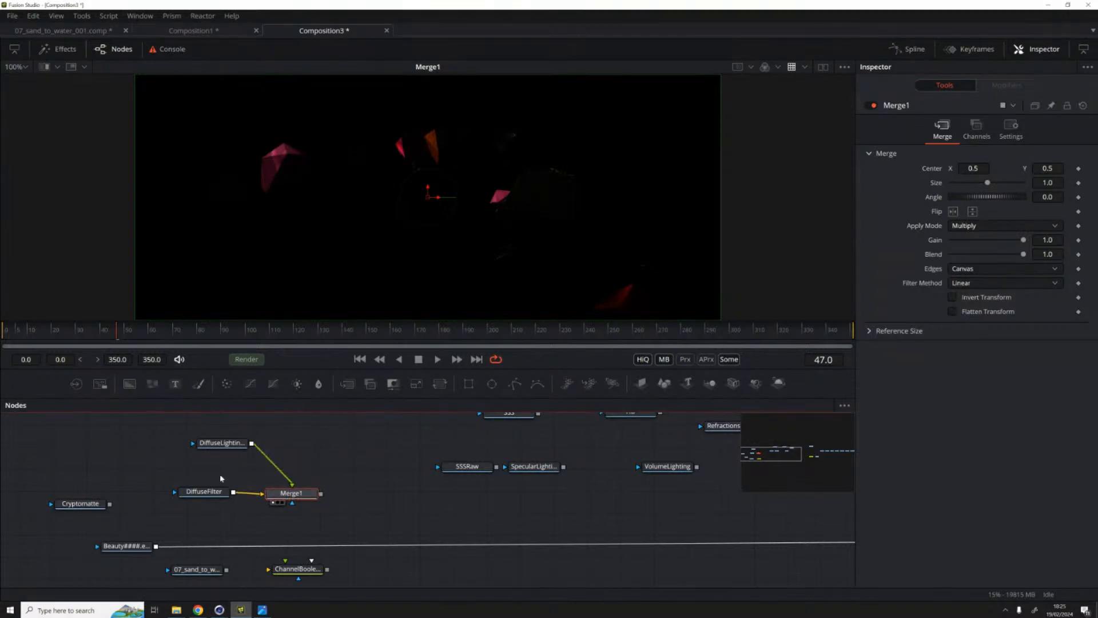
drag(223, 442, 287, 426)
drag(220, 494, 225, 497)
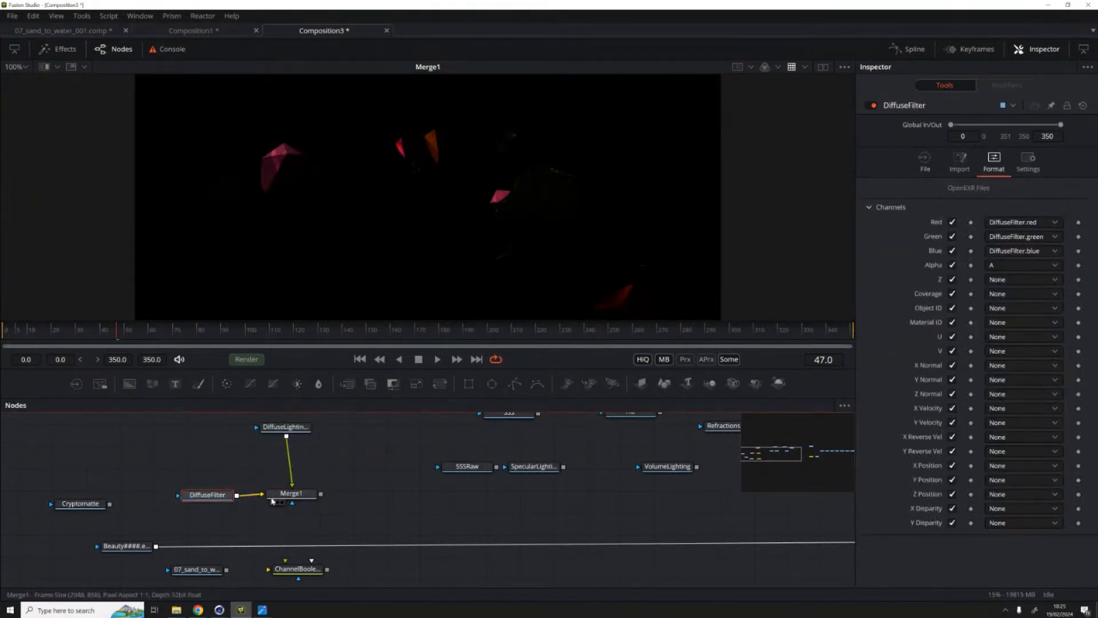
click(292, 493)
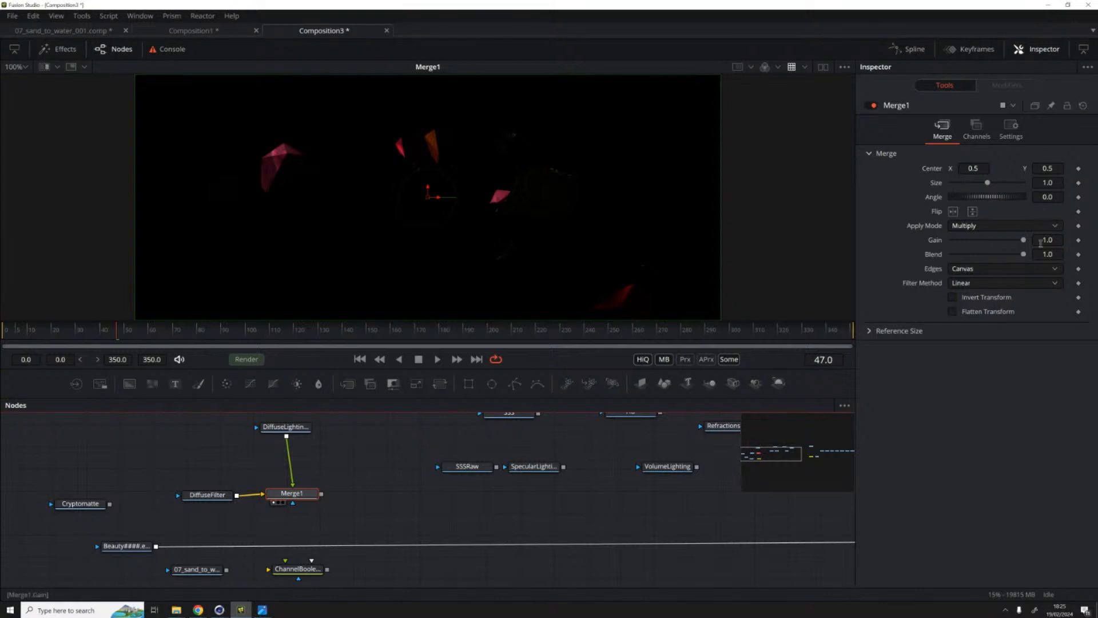
drag(1023, 254, 1051, 250)
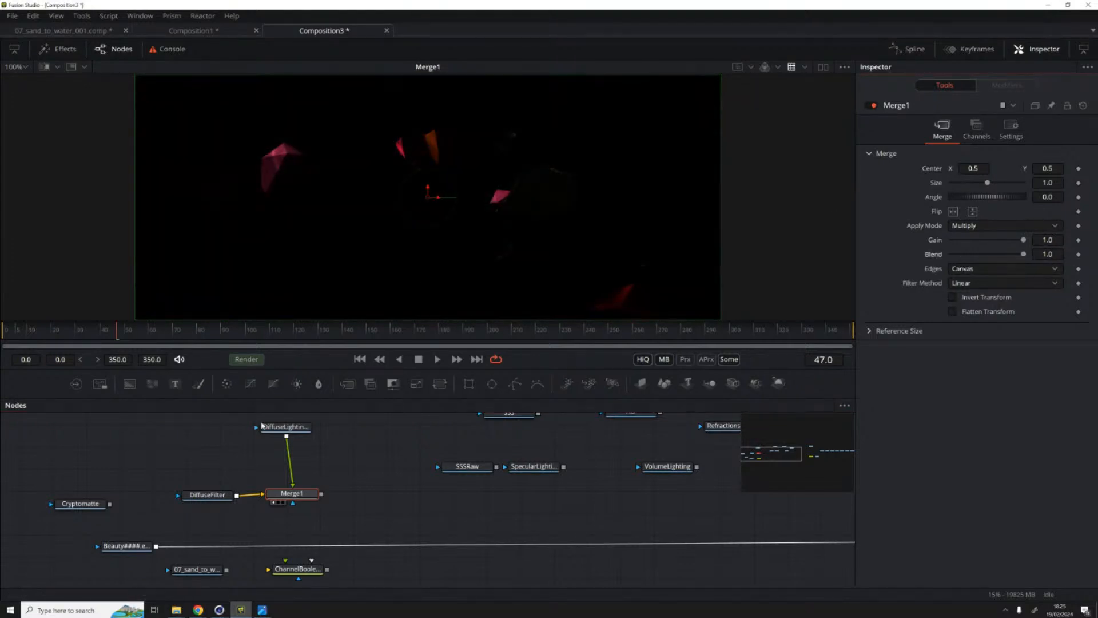
Step: Add a Rectangle mask to the Merge and place it below the Merge node
click(469, 383)
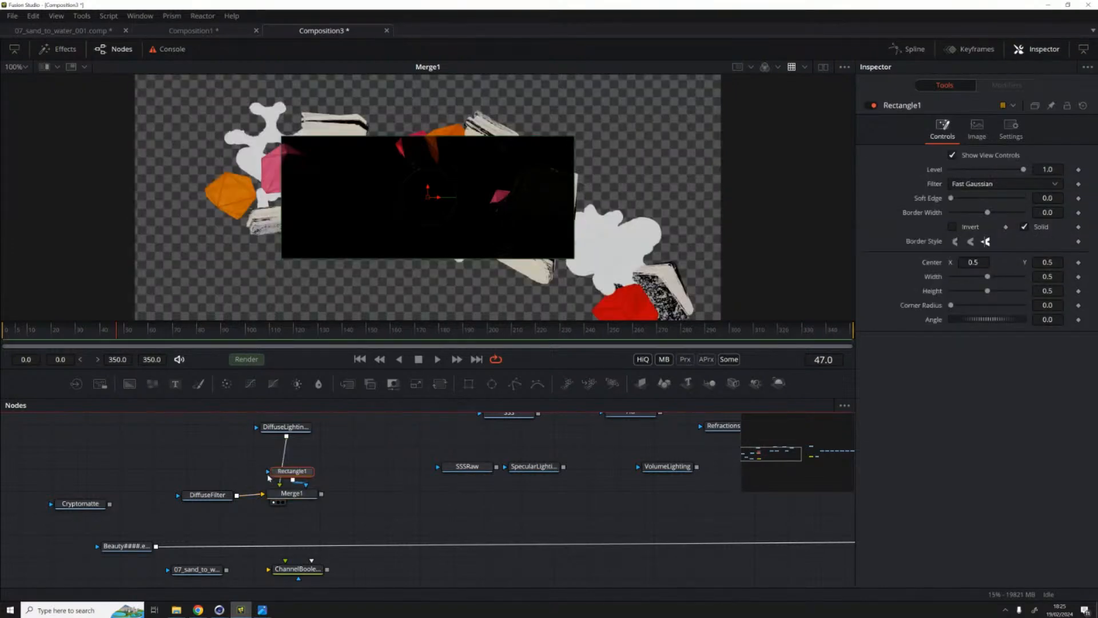
drag(292, 479, 302, 537)
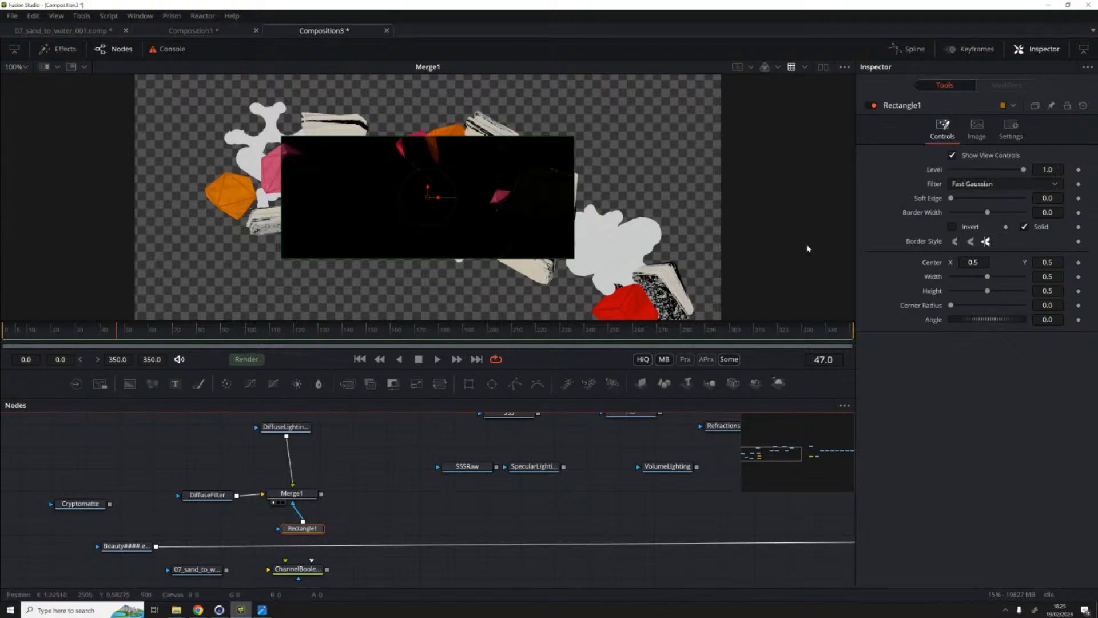
Step: Give the rectangle mask a soft edge of 0.0898, border width of 0.149, 0.5 width and height, and a centre near 0.50, 0.47
drag(429, 200, 451, 240)
drag(954, 196, 1015, 221)
drag(987, 277, 1020, 290)
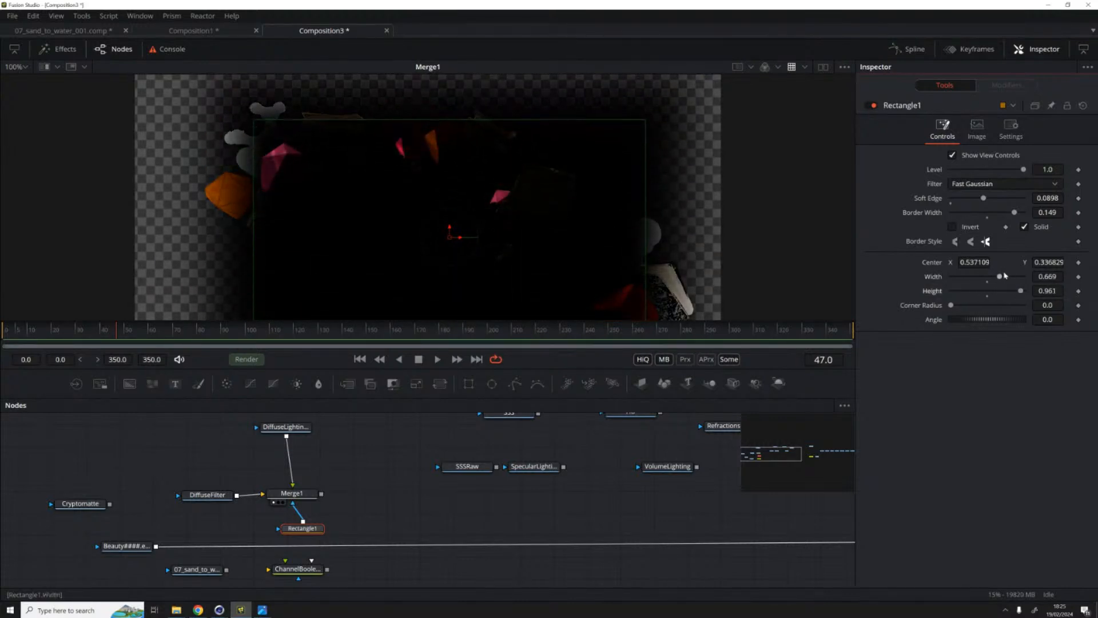
double_click(999, 276)
double_click(1020, 290)
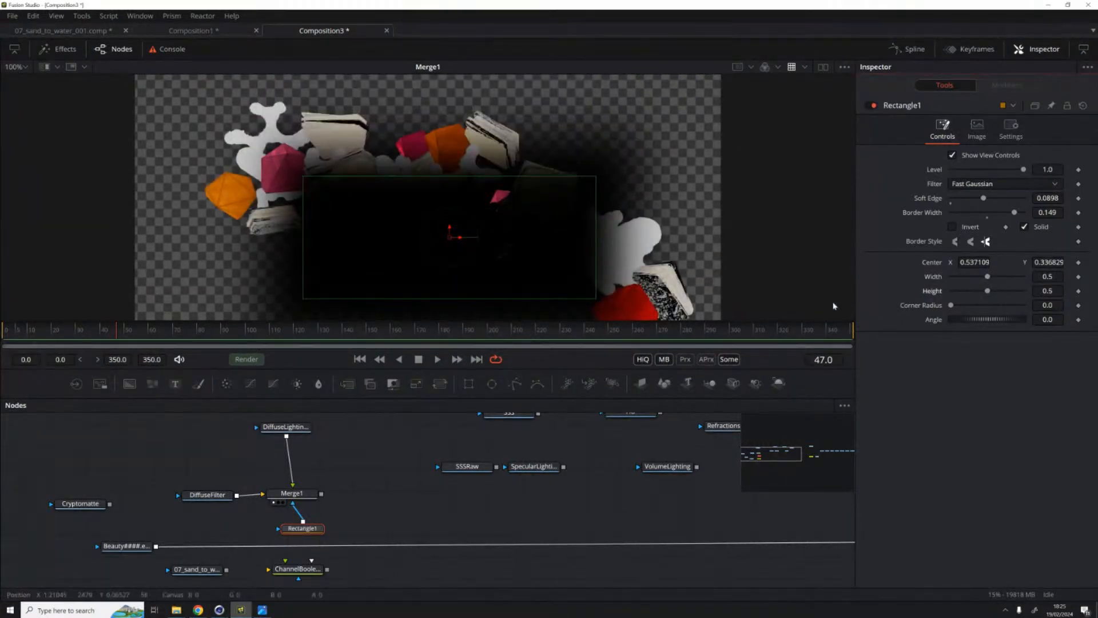
drag(451, 241, 431, 207)
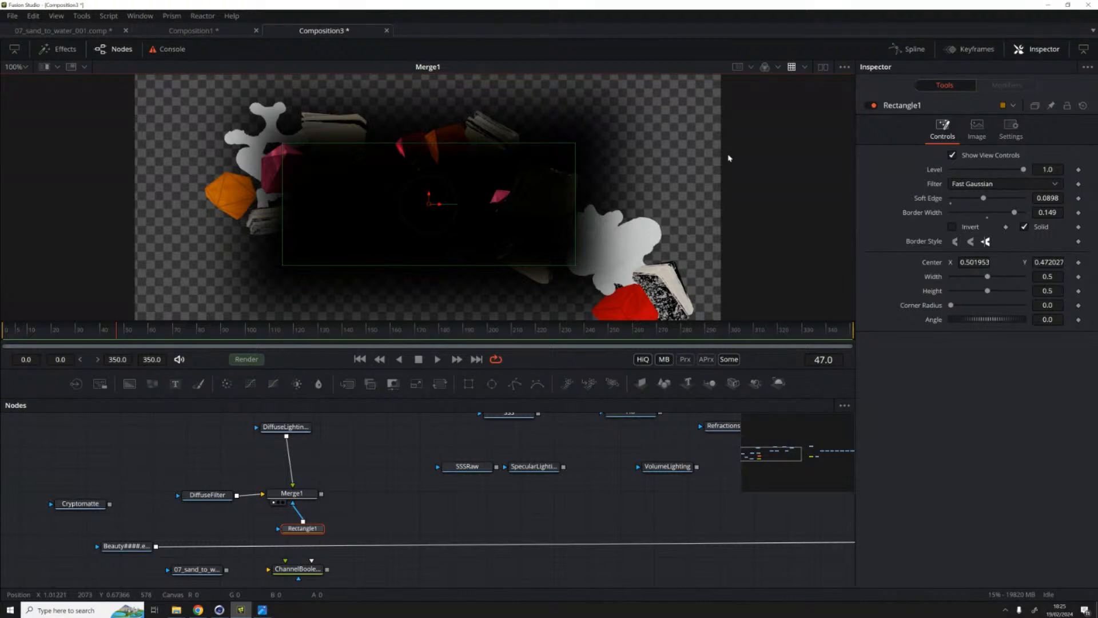
Step: Align the Rectangle node directly beneath the Merge and disconnect it from the Merge's effect mask input
drag(310, 533, 299, 534)
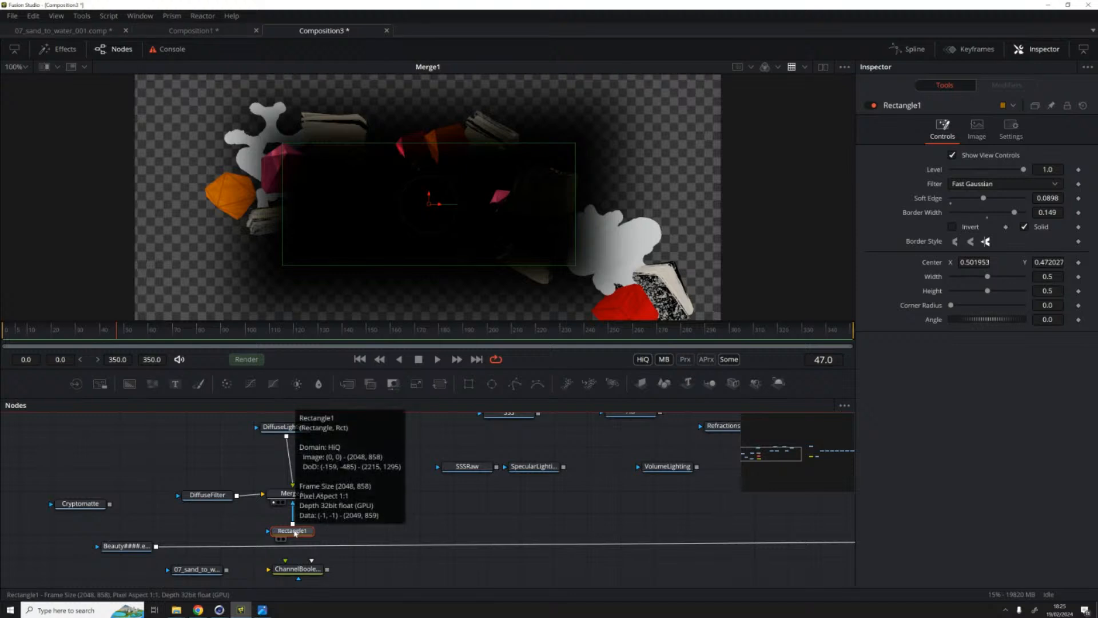
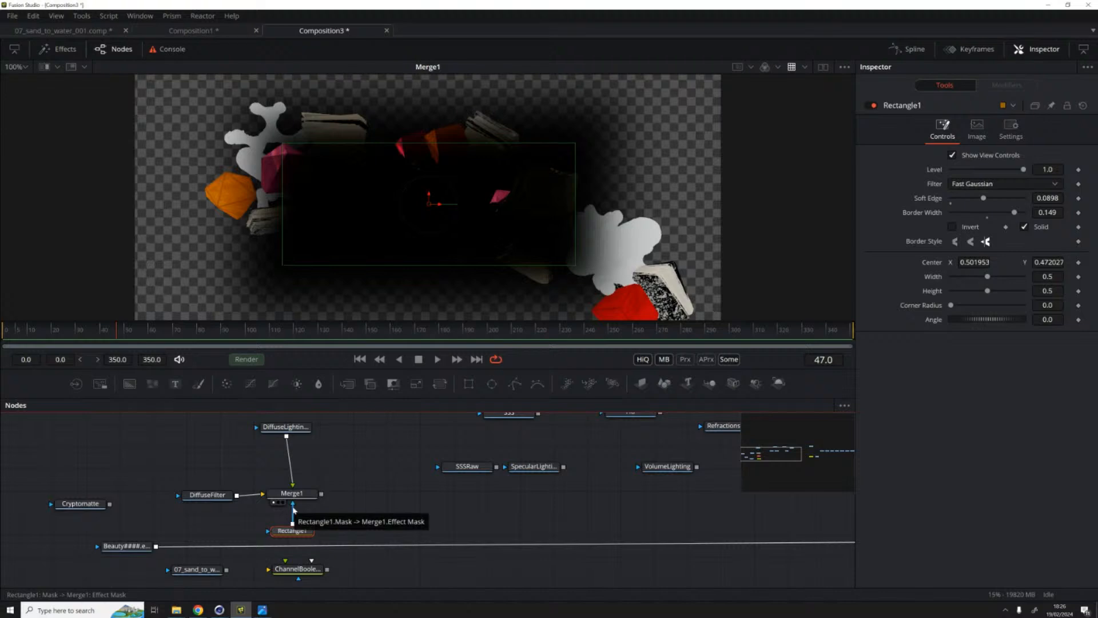
drag(292, 509, 372, 515)
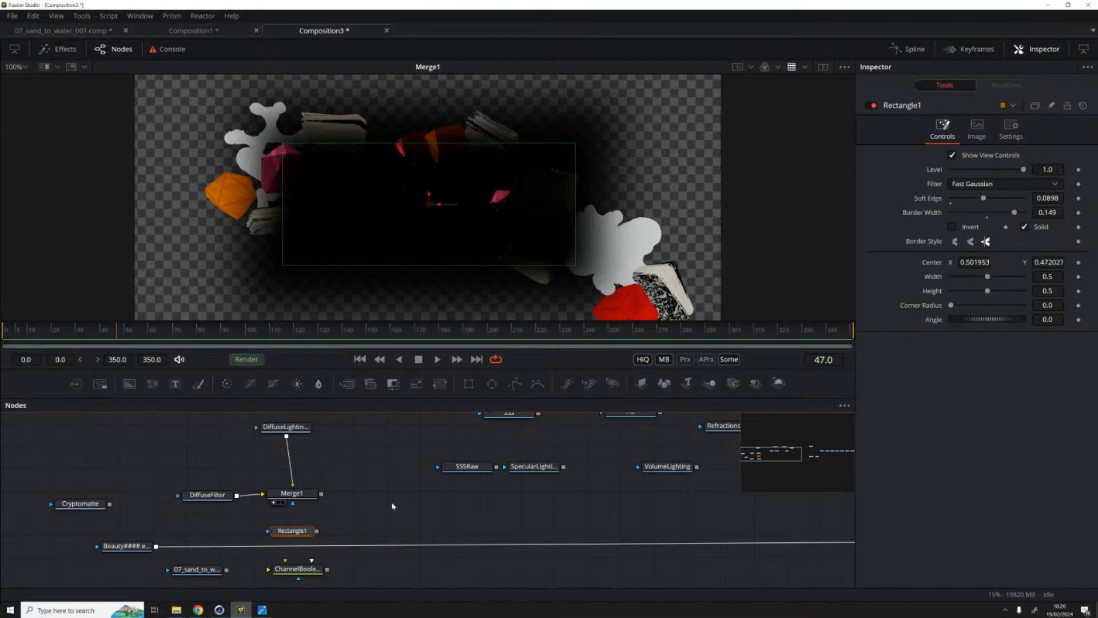
click(356, 506)
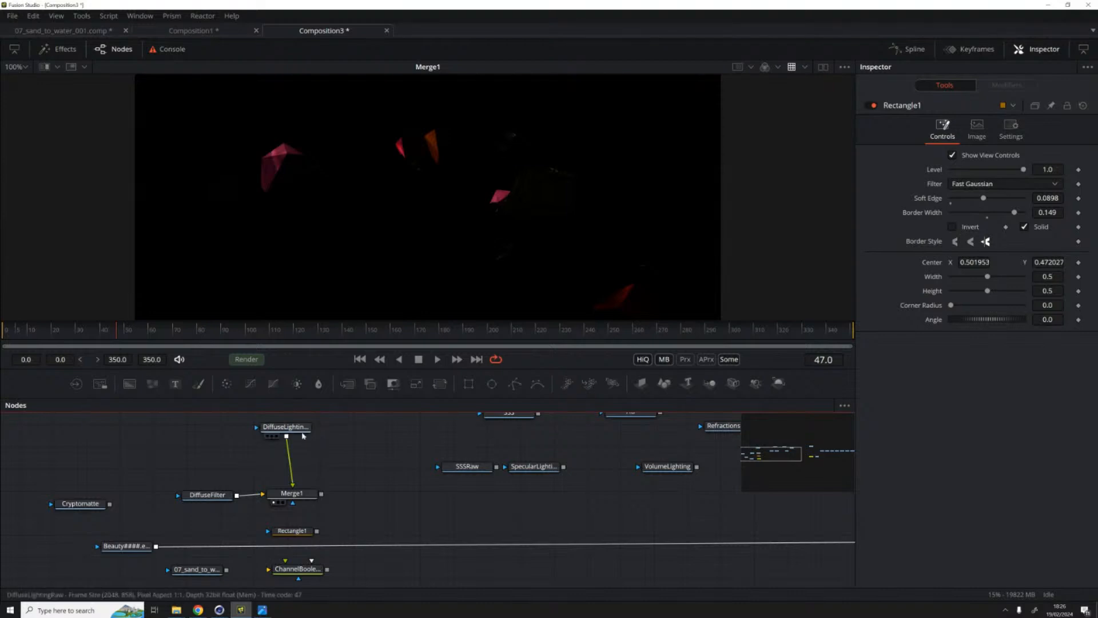
Step: Compare DiffuseLightingRaw with the Merge's multiplied result by showing each in the viewer
drag(286, 426, 292, 429)
key(1)
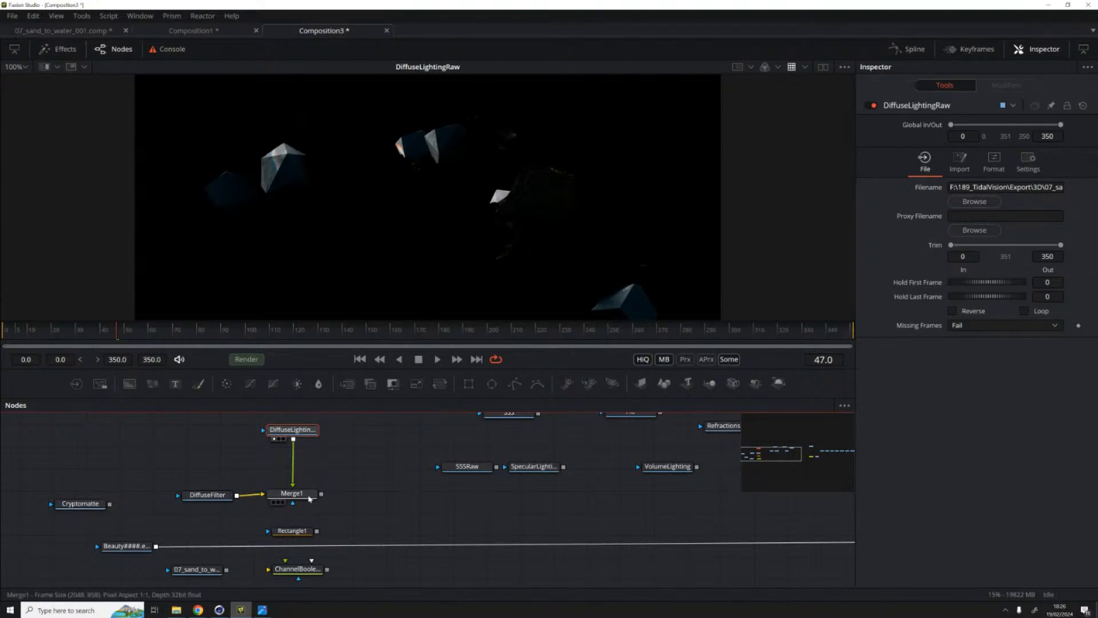
mouse_move(309, 499)
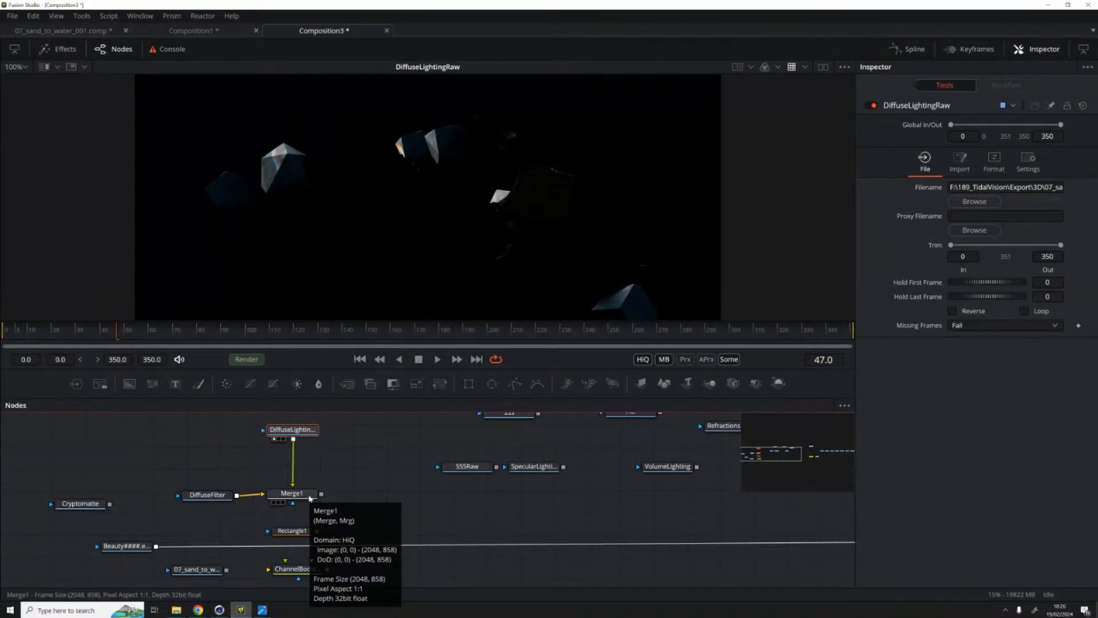
click(309, 499)
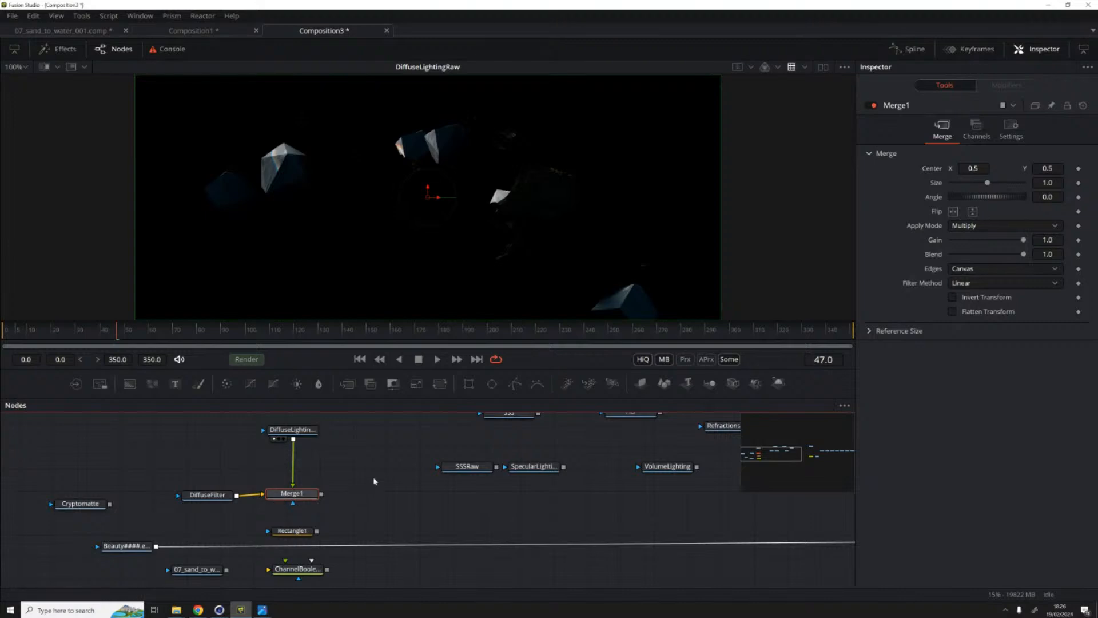
drag(297, 497, 432, 138)
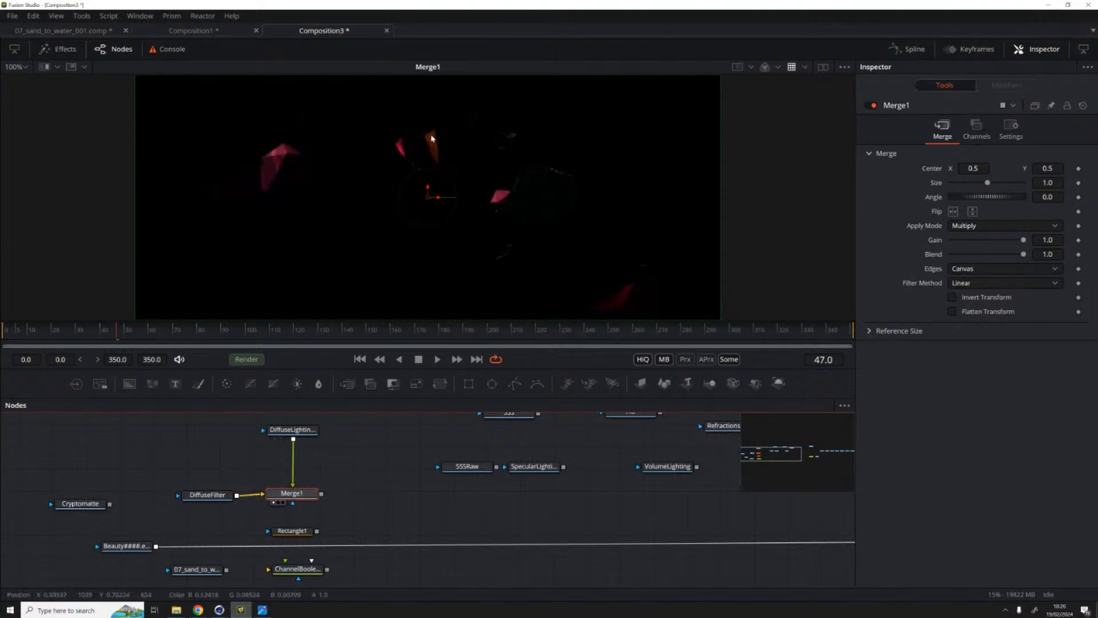
click(402, 473)
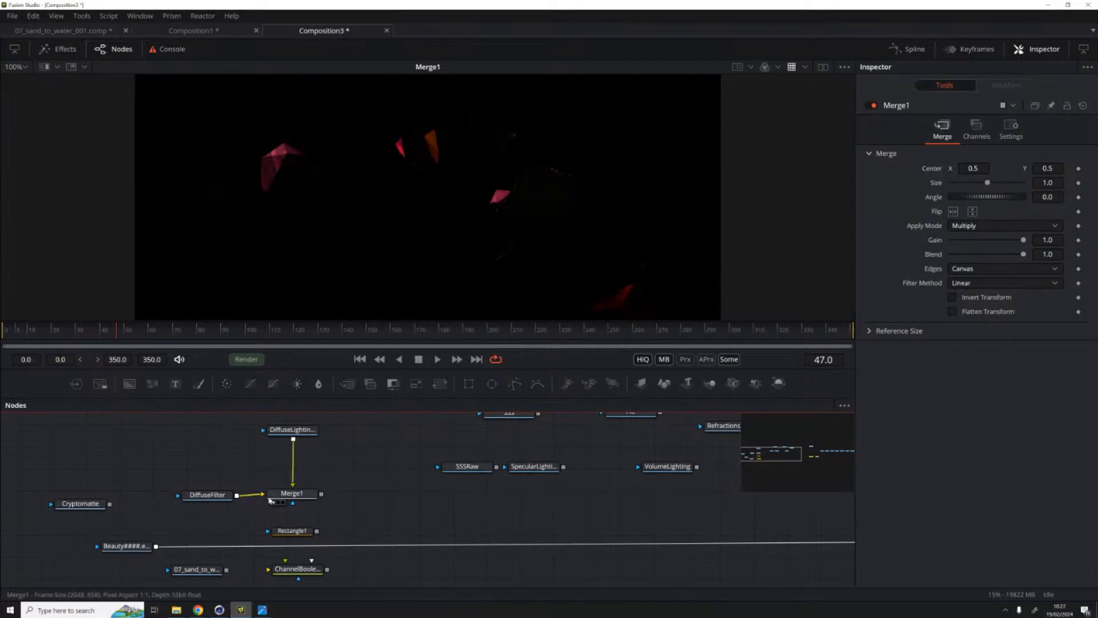
click(292, 494)
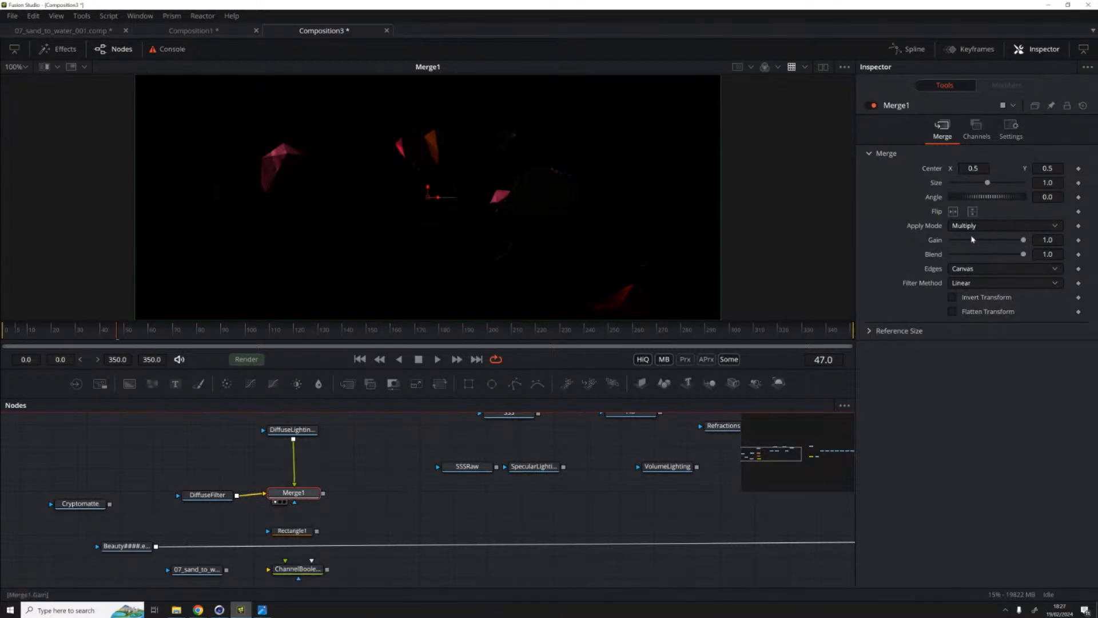
drag(293, 493, 292, 495)
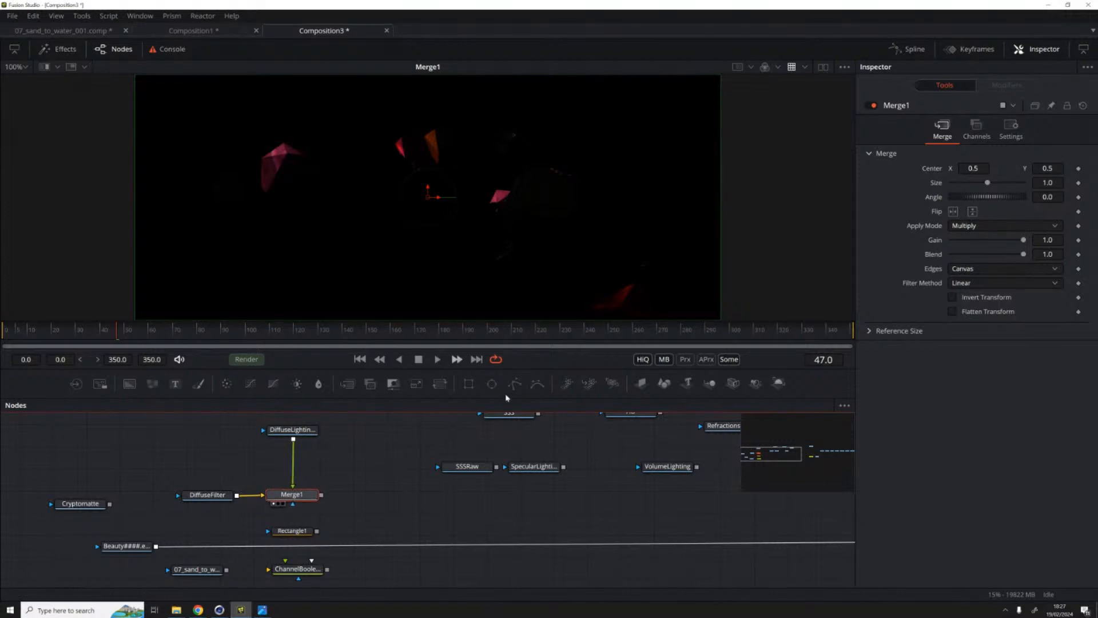
Step: Bring the GIRaw loader over beside the DiffuseLightingRaw and Merge group and show it in the viewer
scroll(320, 480, right, 3)
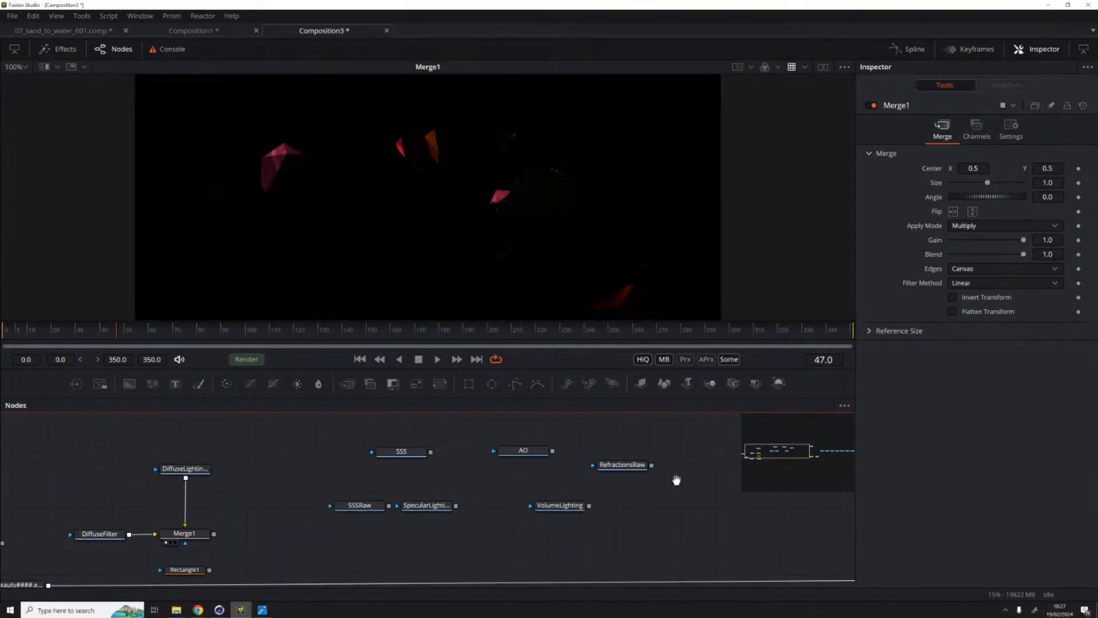
scroll(652, 479, right, 8)
scroll(703, 518, down, 2)
scroll(703, 517, right, 3)
drag(633, 483, 597, 572)
scroll(259, 521, left, 8)
scroll(320, 449, up, 2)
scroll(320, 449, right, 1)
drag(295, 532, 518, 458)
scroll(331, 527, down, 1)
scroll(331, 526, left, 2)
click(338, 447)
drag(338, 447, 385, 445)
key(1)
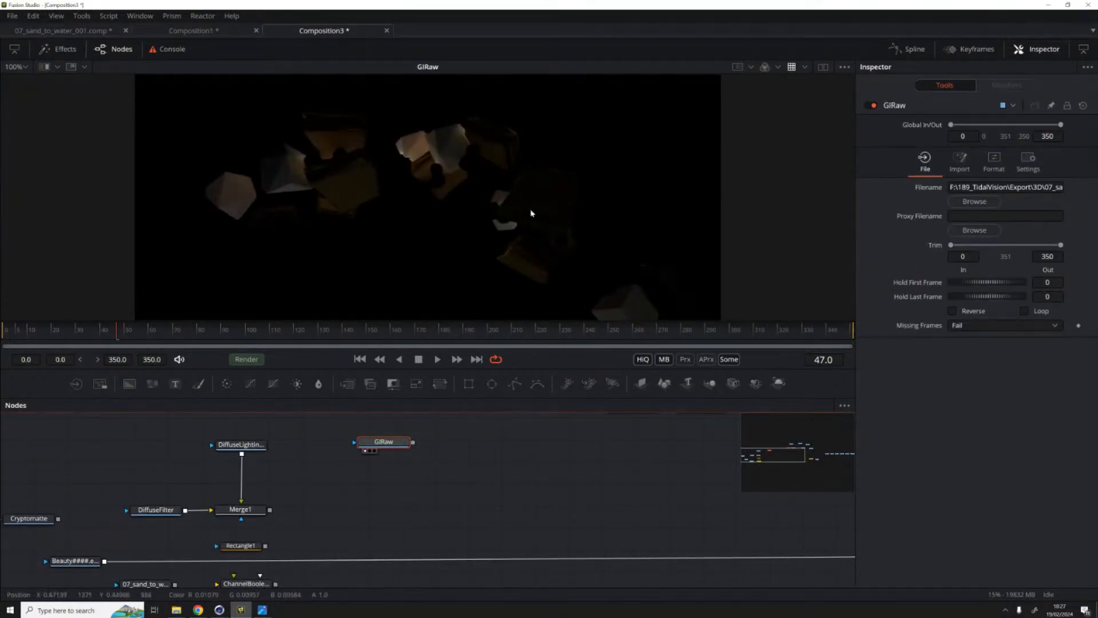
click(372, 500)
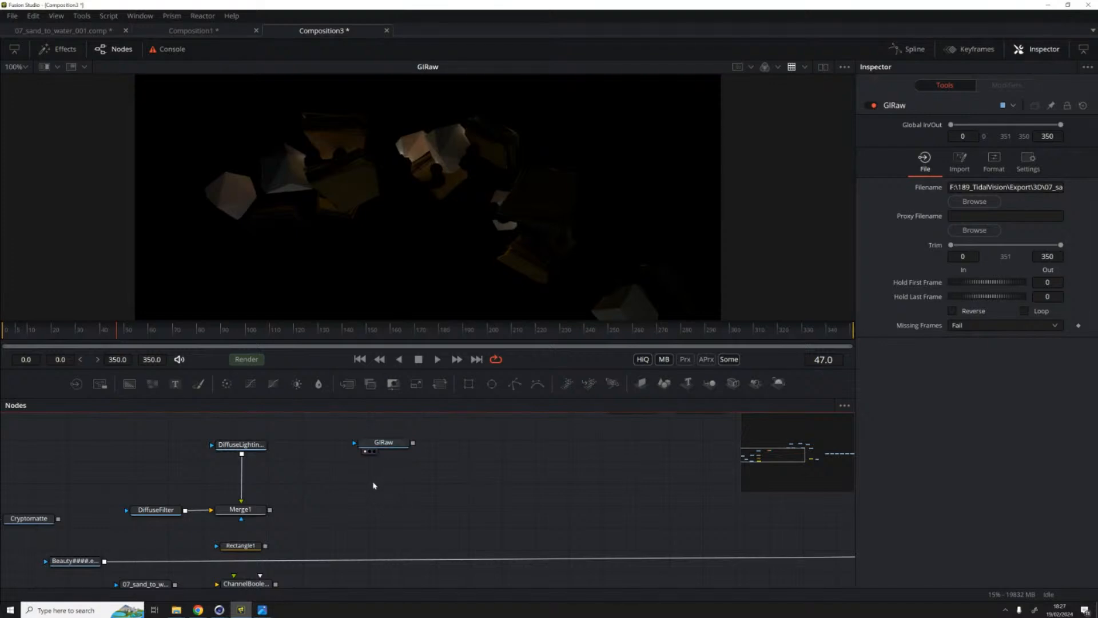
drag(386, 443, 378, 437)
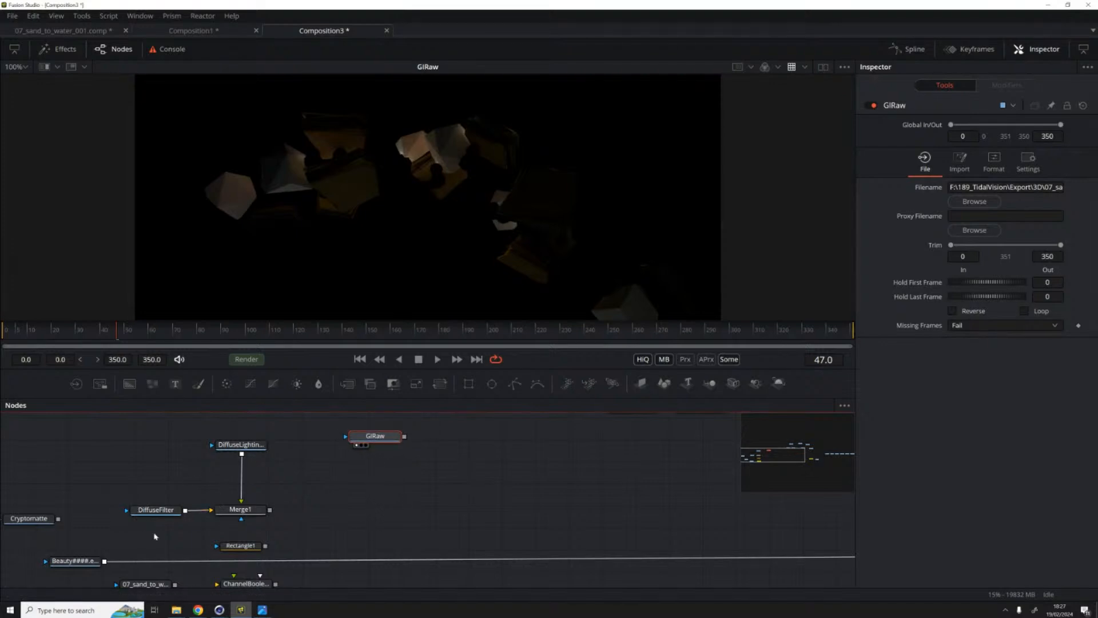
Step: Move the Channel Booleans node up beside the Merge, clear of the Beauty connection line
click(281, 495)
drag(281, 495, 371, 443)
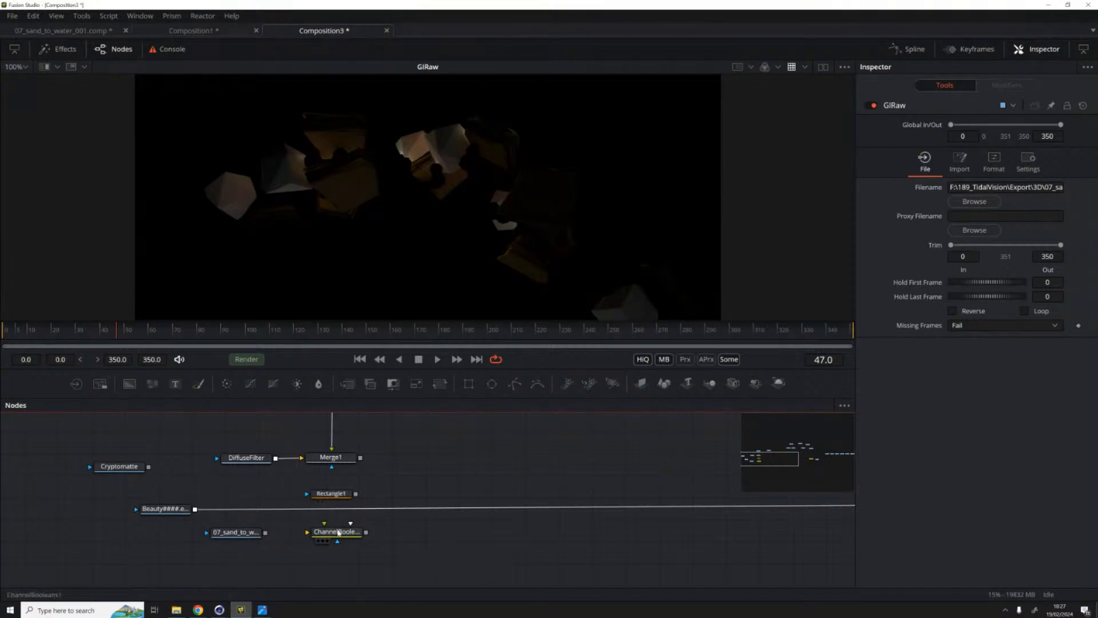
drag(332, 537, 423, 477)
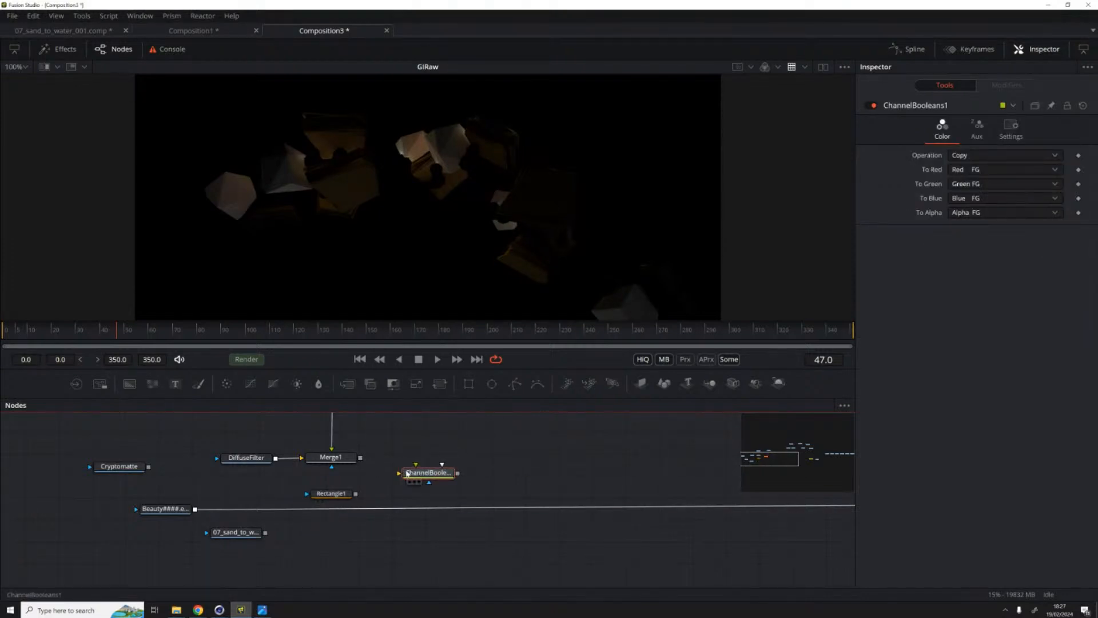
Step: Delete the Rectangle node and stack the Merge directly above the Channel Booleans node
drag(341, 500, 321, 570)
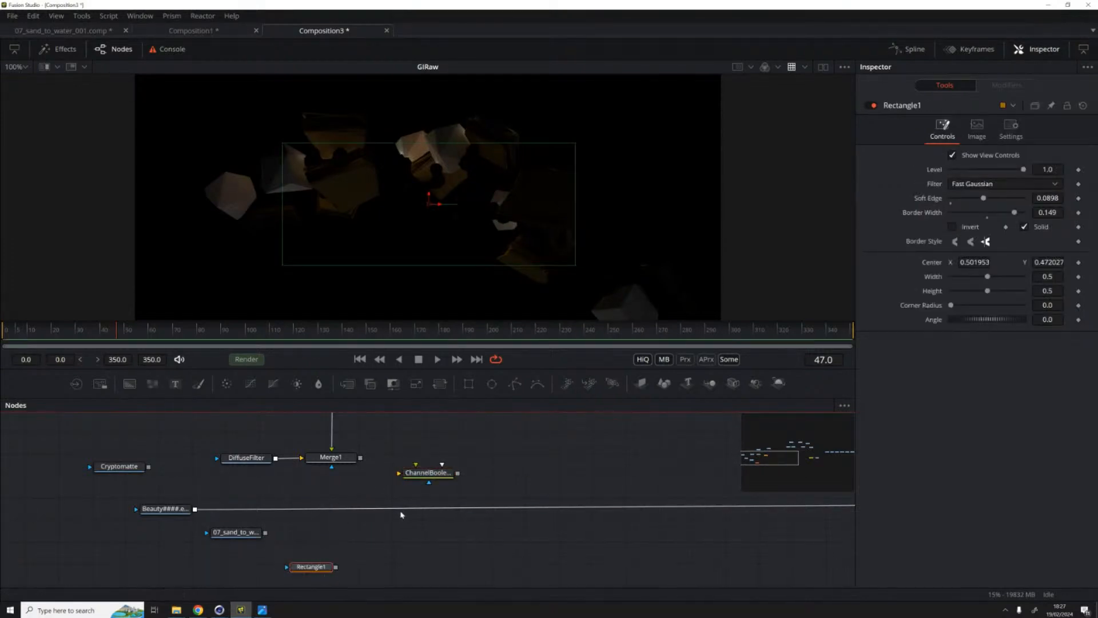
key(Delete)
drag(429, 472, 332, 438)
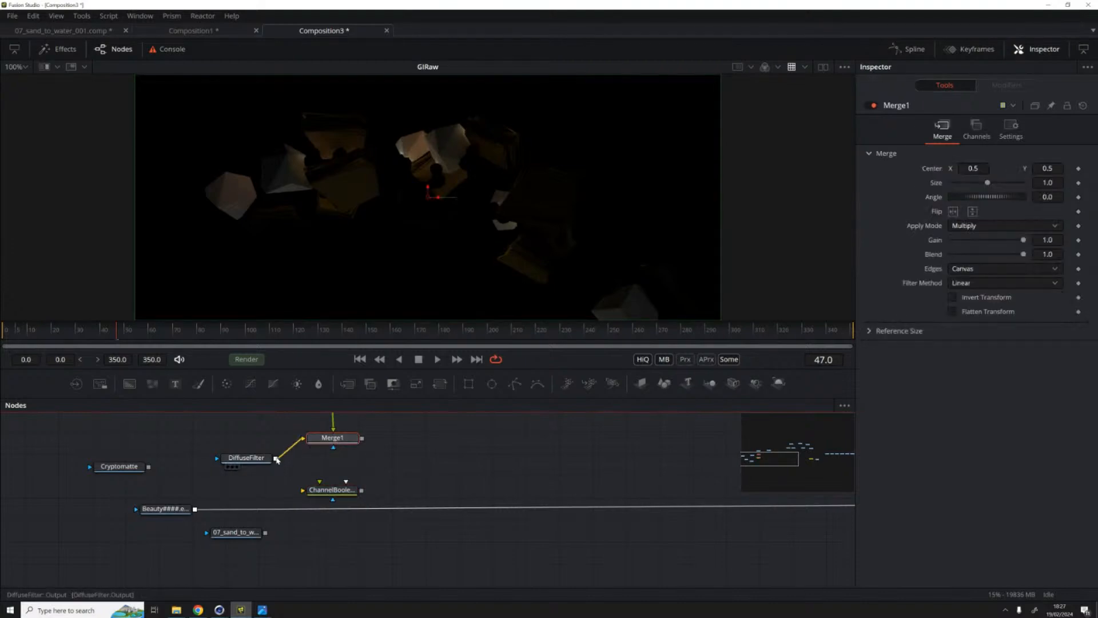
Step: Connect DiffuseFilter to the Channel Booleans background and DiffuseLightingRaw to its foreground, and show the node in the viewer
drag(276, 459, 345, 499)
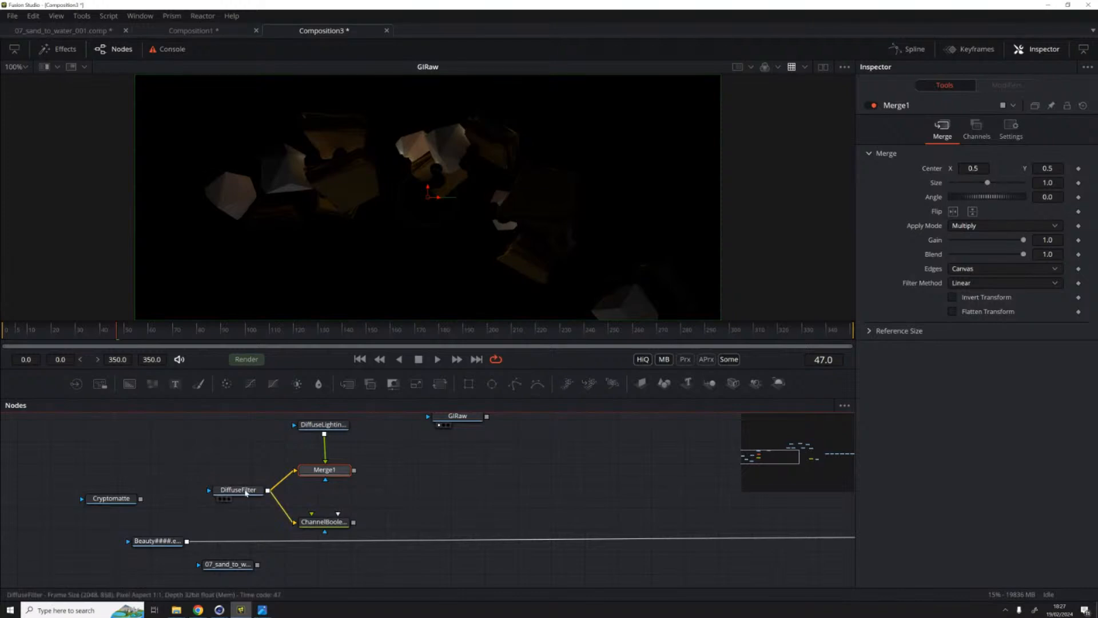
click(209, 482)
click(325, 522)
drag(325, 433, 436, 114)
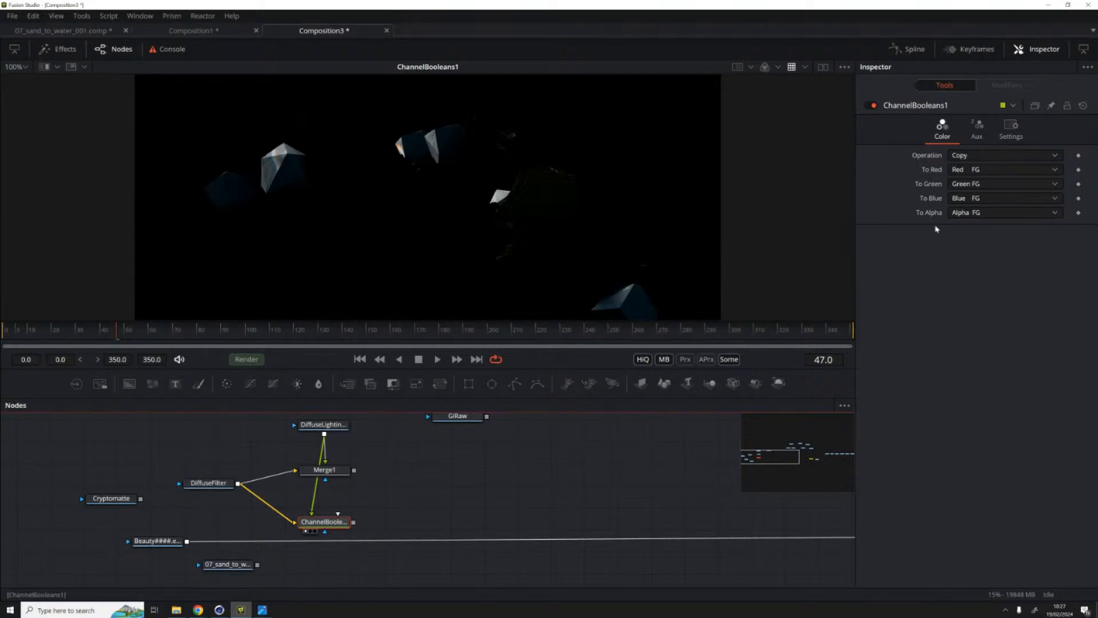
Step: Set the Channel Booleans operation to Multiply and compare its result with the Merge's in the viewer
click(964, 155)
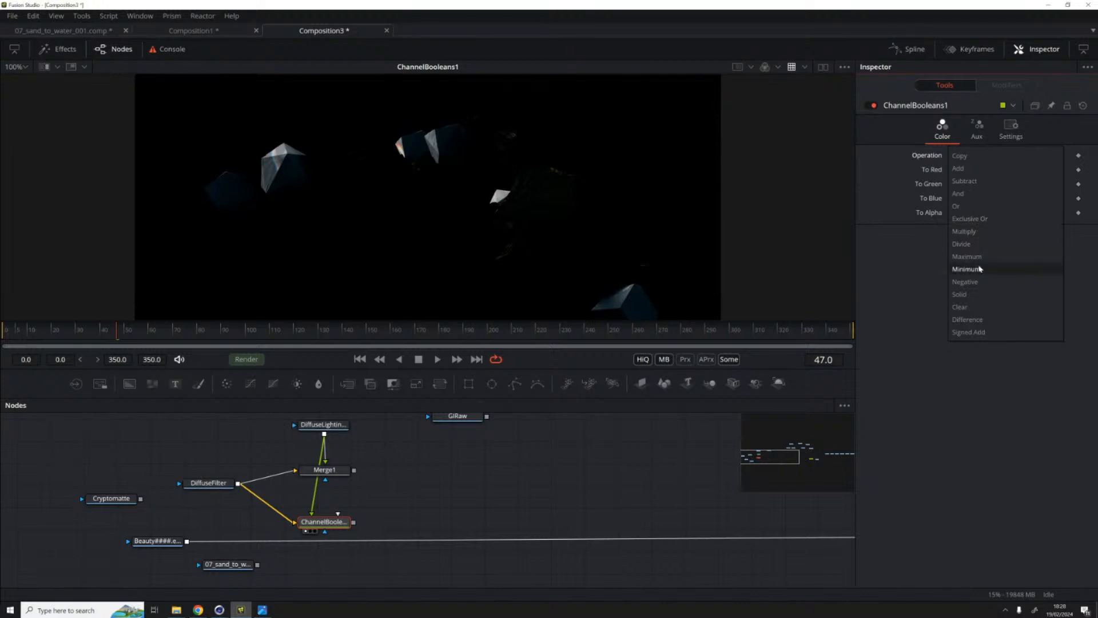
click(963, 232)
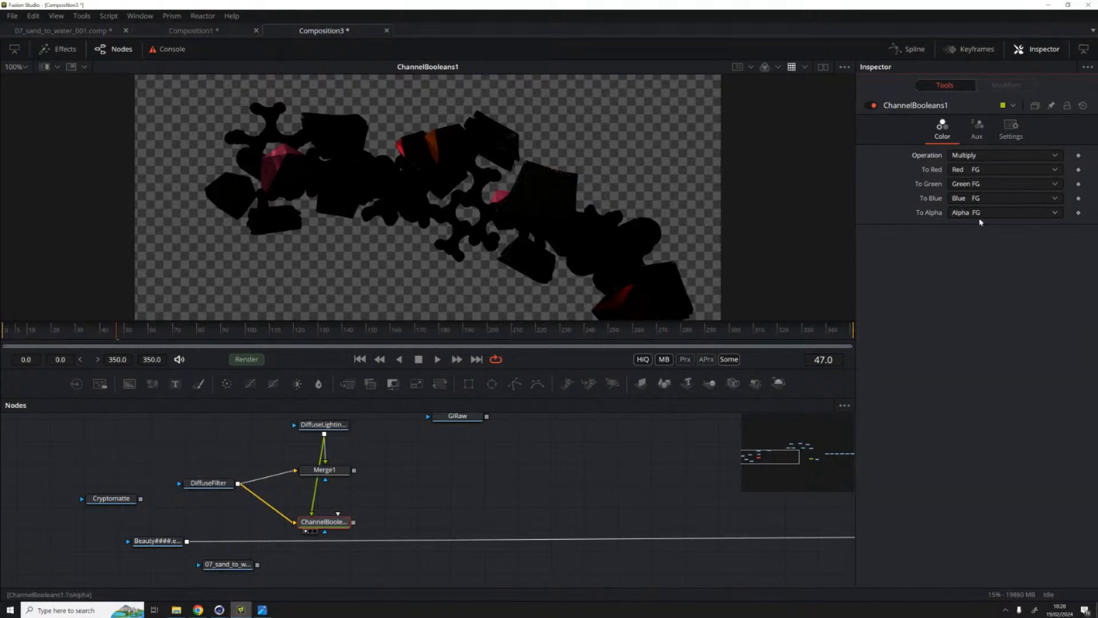
click(314, 470)
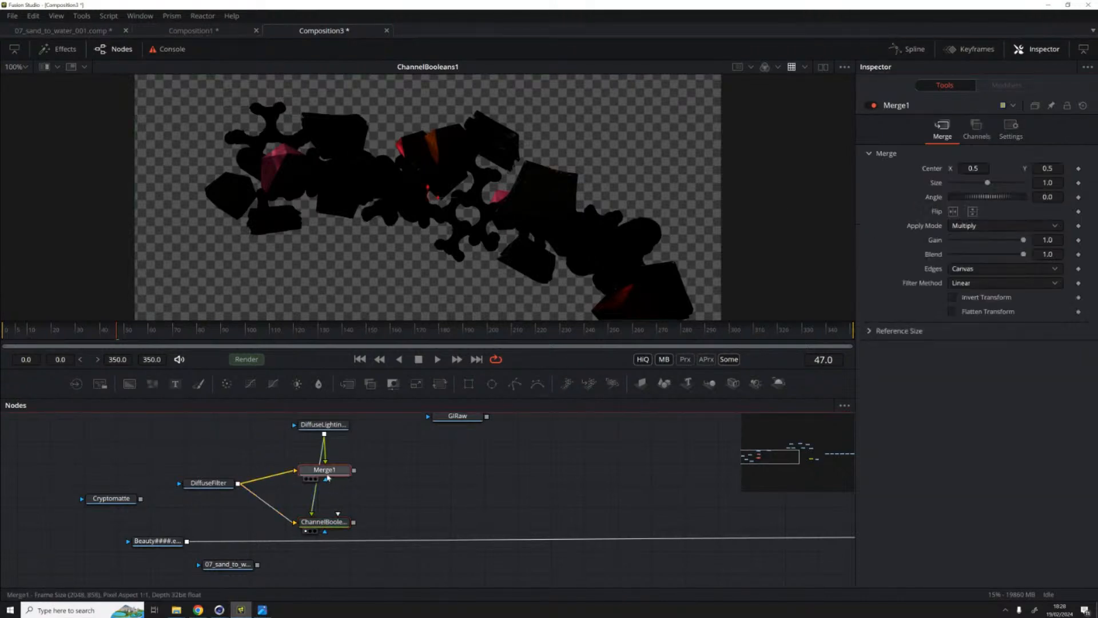
key(1)
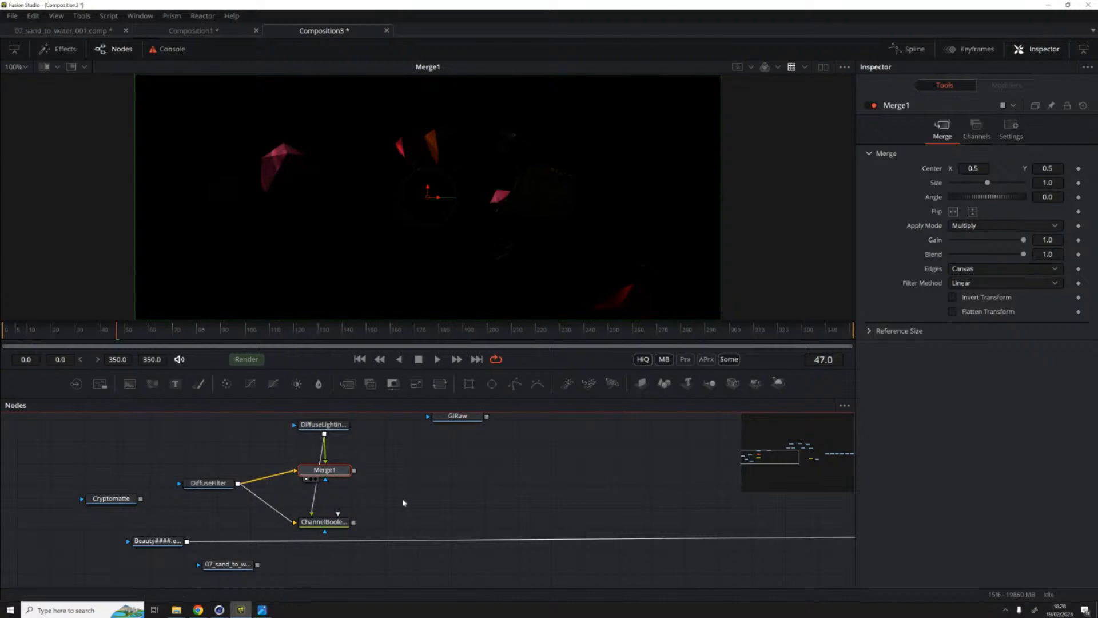
click(319, 520)
mouse_move(319, 520)
mouse_down()
mouse_move(345, 453)
mouse_move(321, 521)
mouse_up()
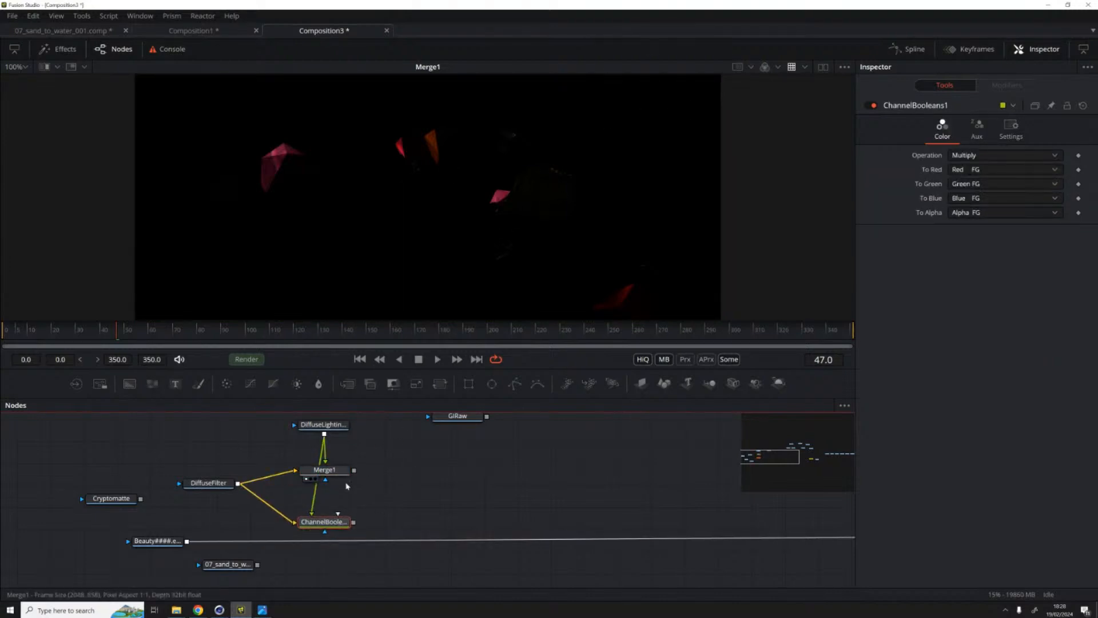
drag(315, 527, 660, 204)
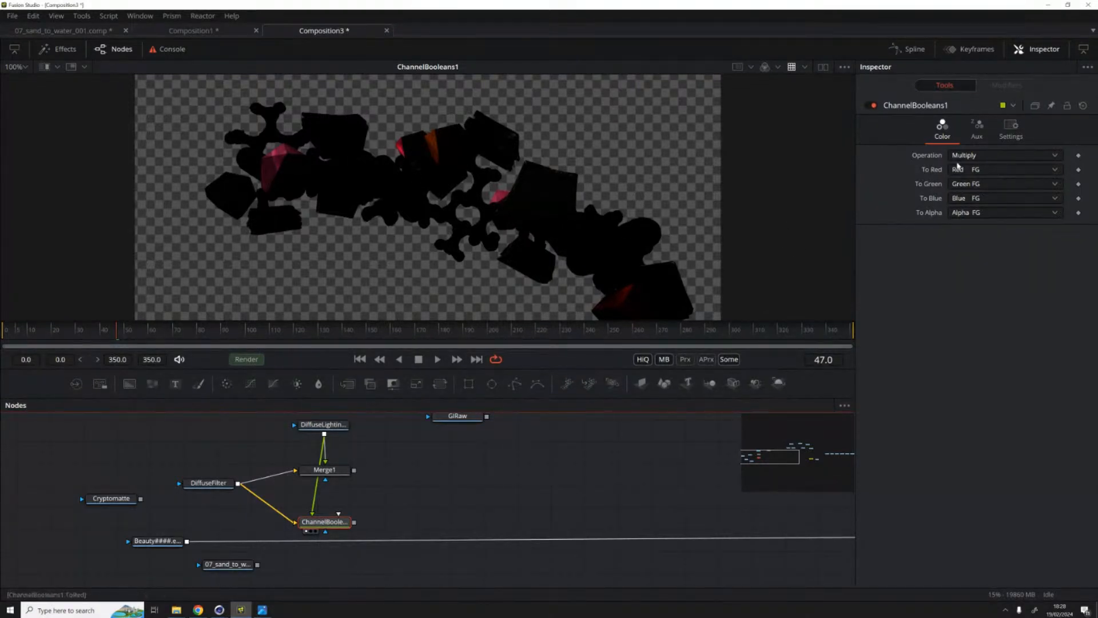
Step: Set the Channel Booleans To Alpha source to Do Nothing and shift the node aside from beneath the Merge
click(974, 214)
click(978, 226)
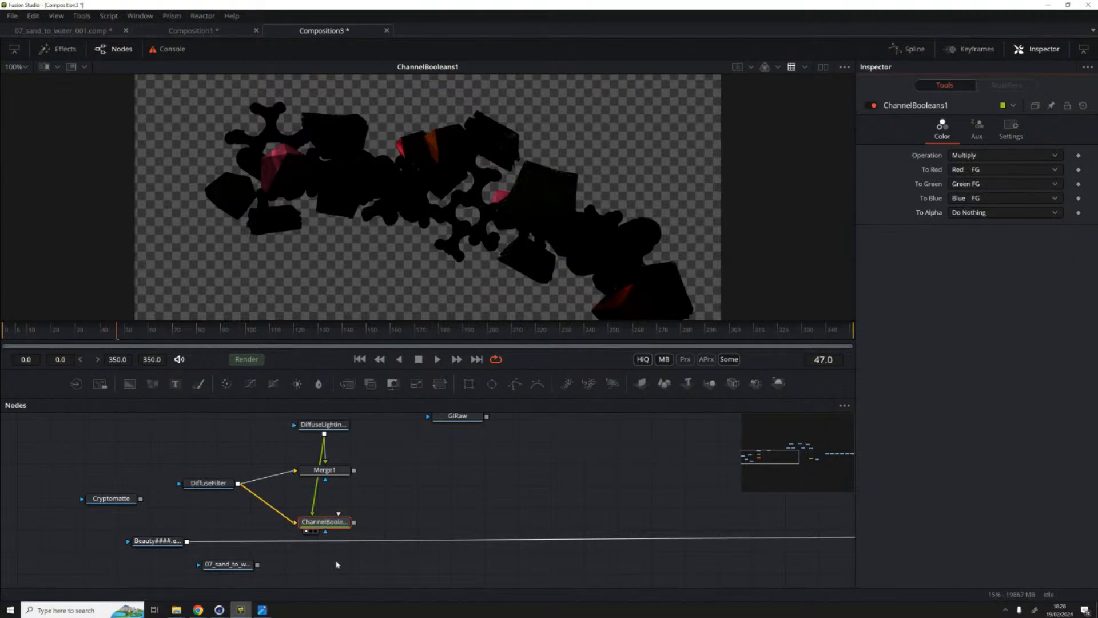
drag(324, 521, 366, 515)
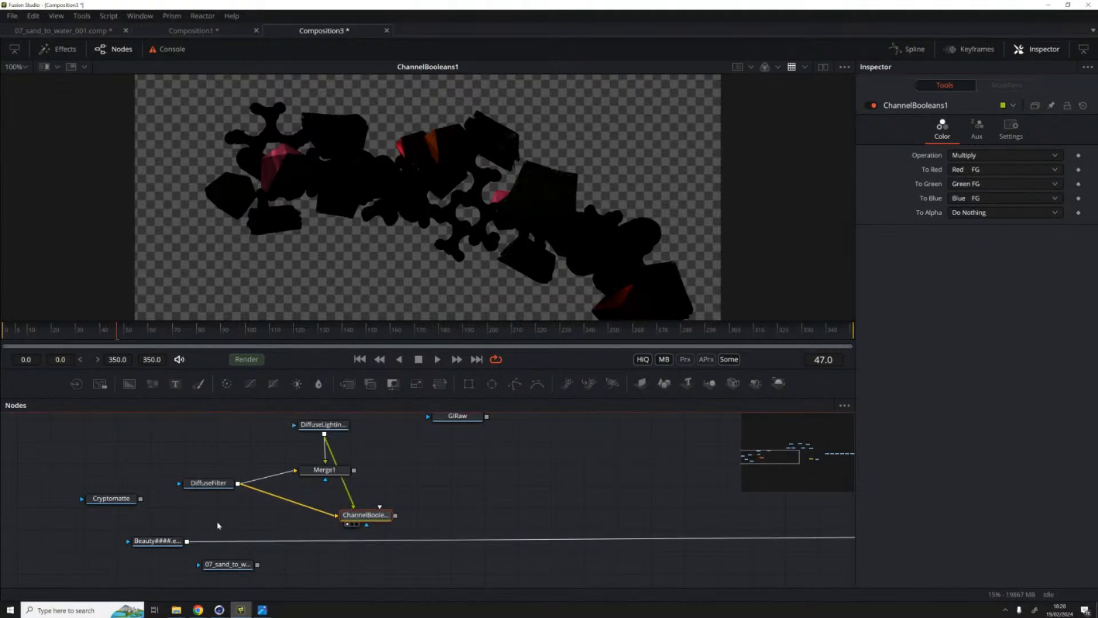
click(1001, 216)
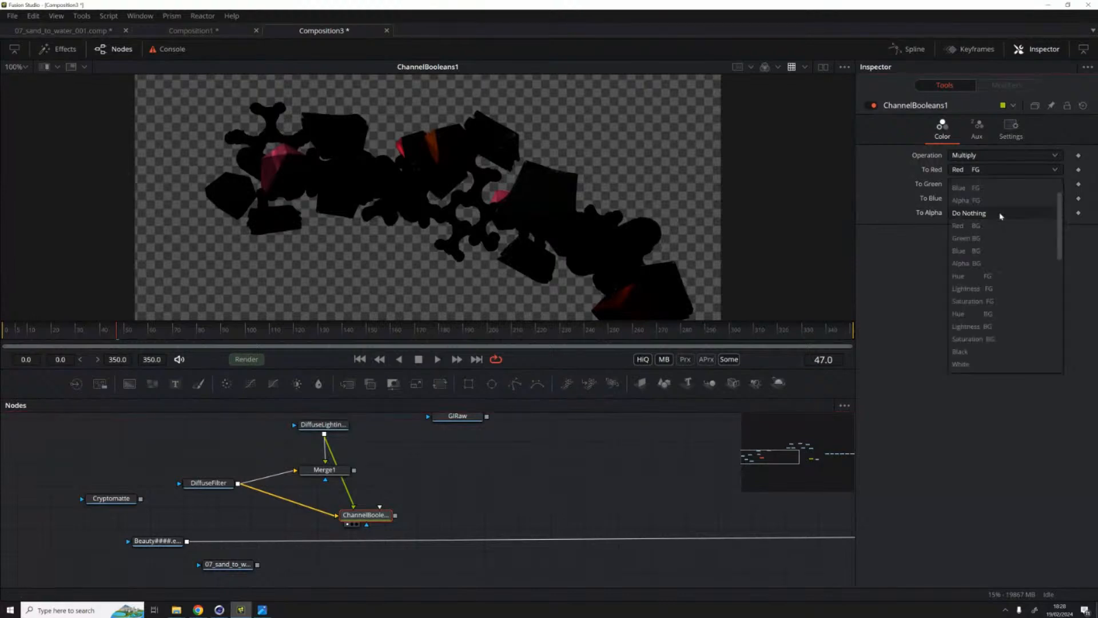
click(920, 232)
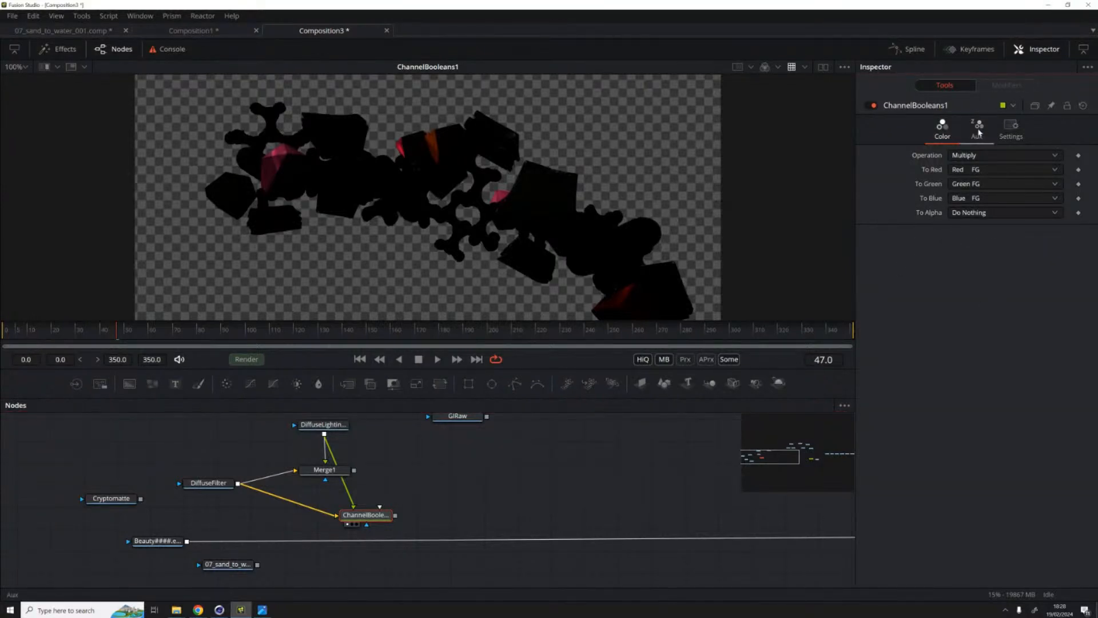
click(992, 213)
click(992, 213)
click(368, 515)
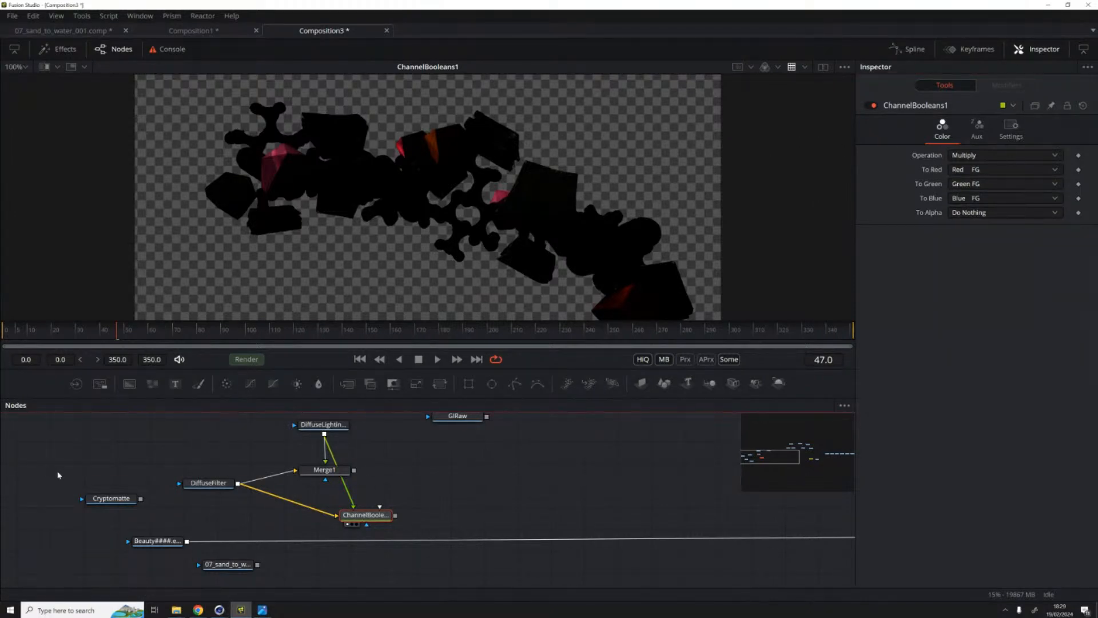
Step: Review the Beauty loader's image and channel assignments, and enable extra channels on the Channel Booleans node
click(139, 549)
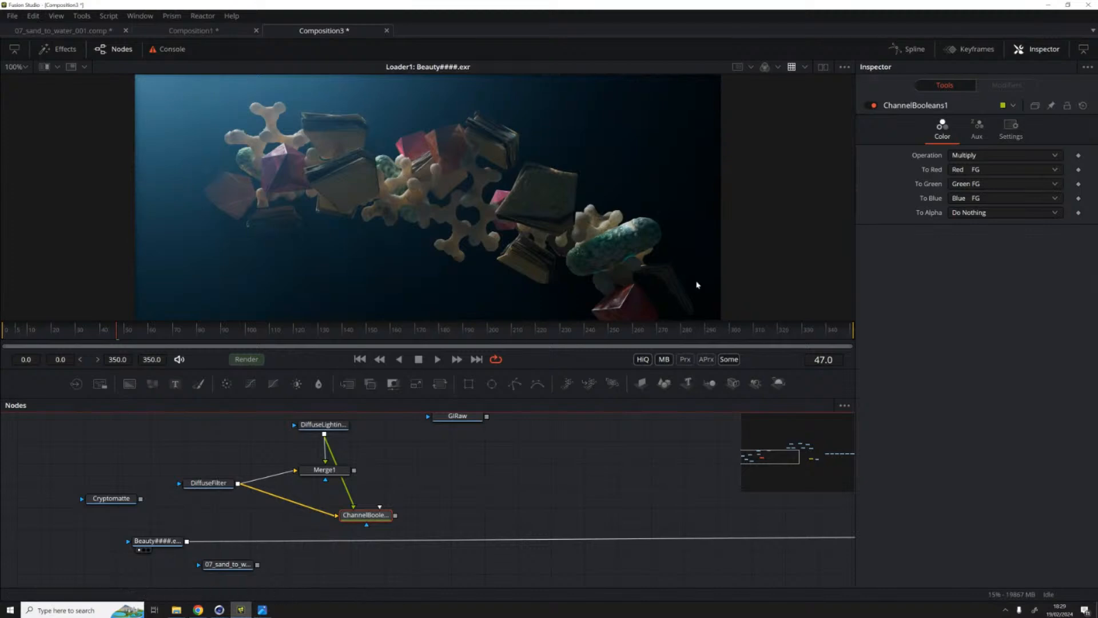
click(154, 540)
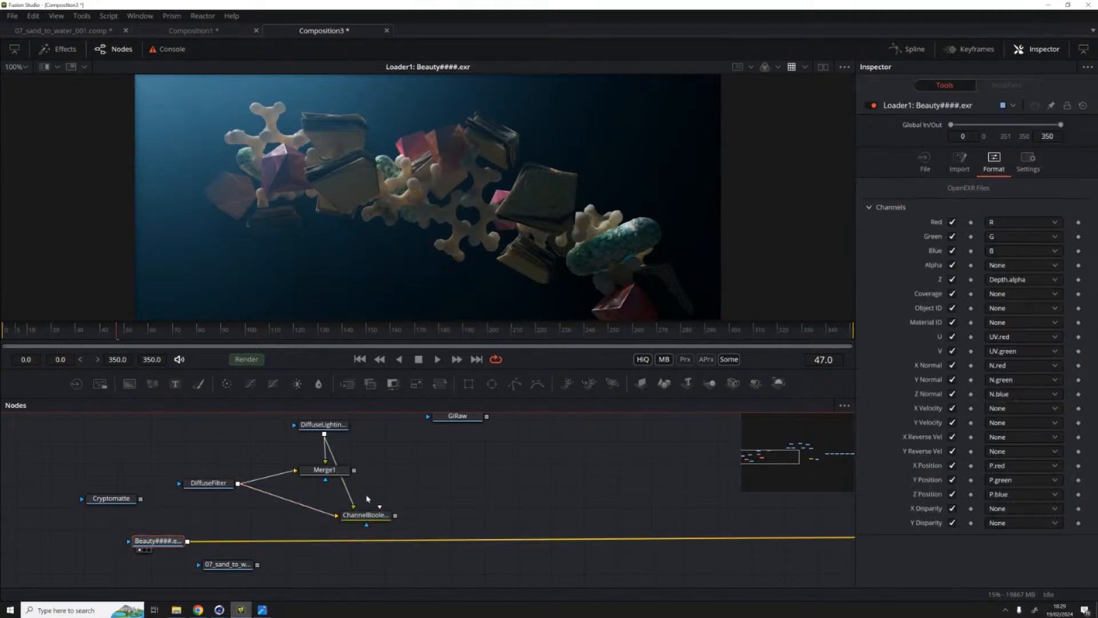
click(366, 515)
click(976, 129)
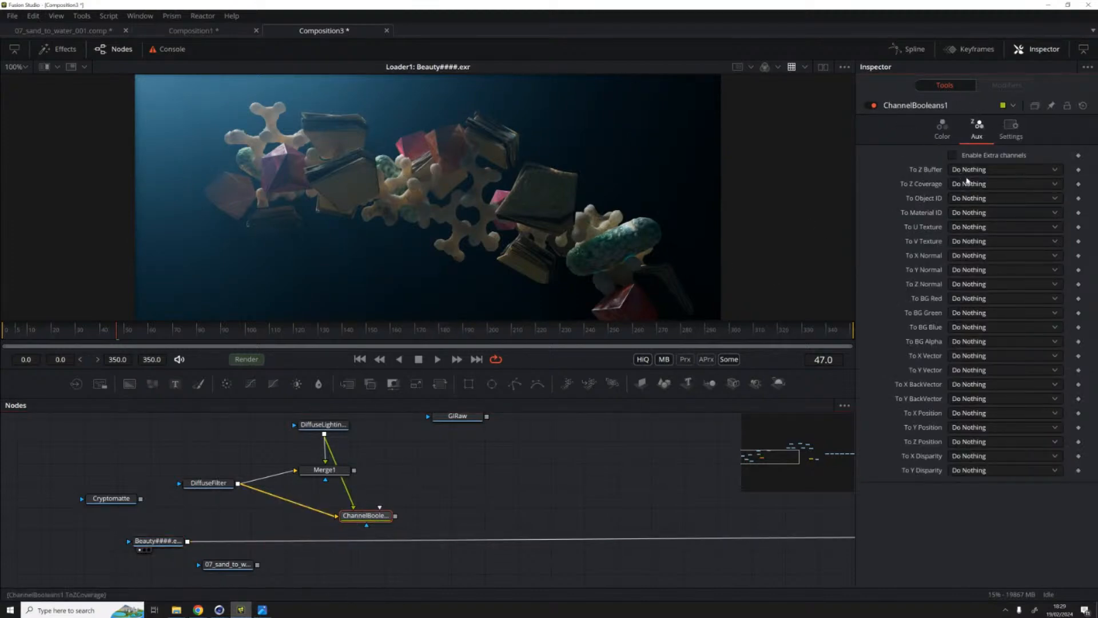
click(953, 155)
Step: Browse the source channels offered for the Channel Booleans To Z Buffer output without changing it
click(982, 170)
scroll(980, 227, down, 3)
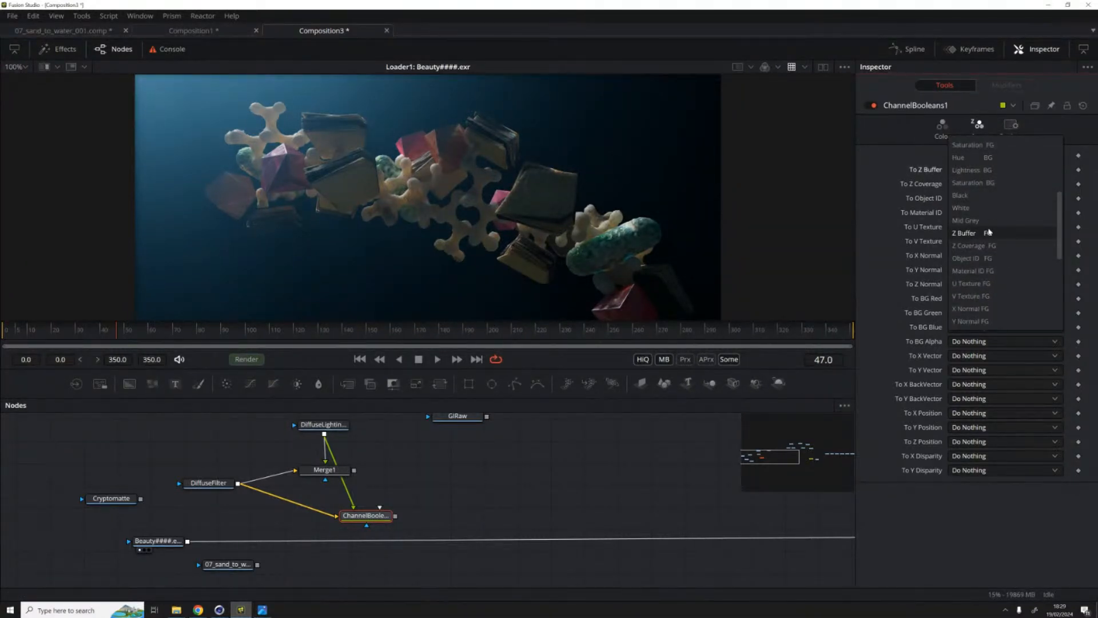
scroll(1018, 304, down, 1)
scroll(1012, 257, down, 2)
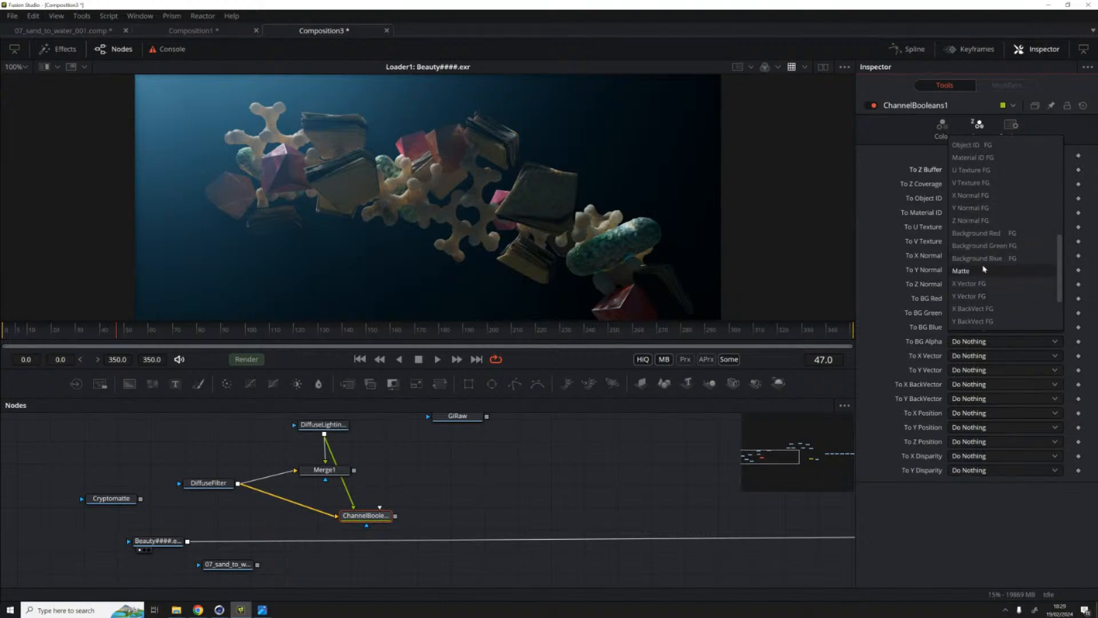
click(959, 520)
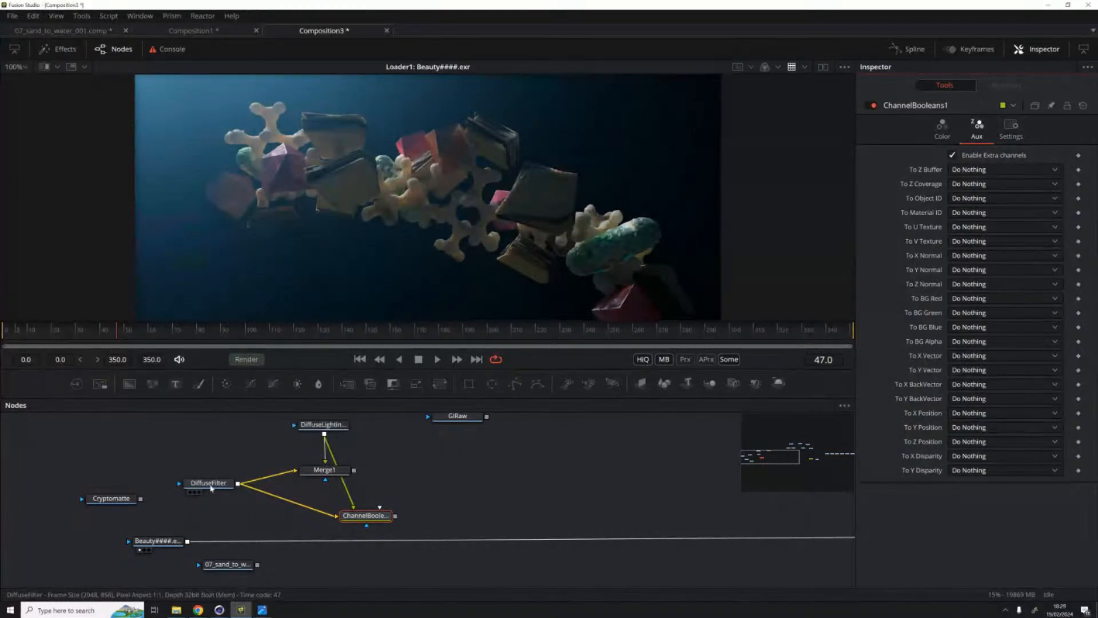
Step: Show the Channel Booleans node in the viewer and check which channels can be displayed
drag(365, 517, 516, 155)
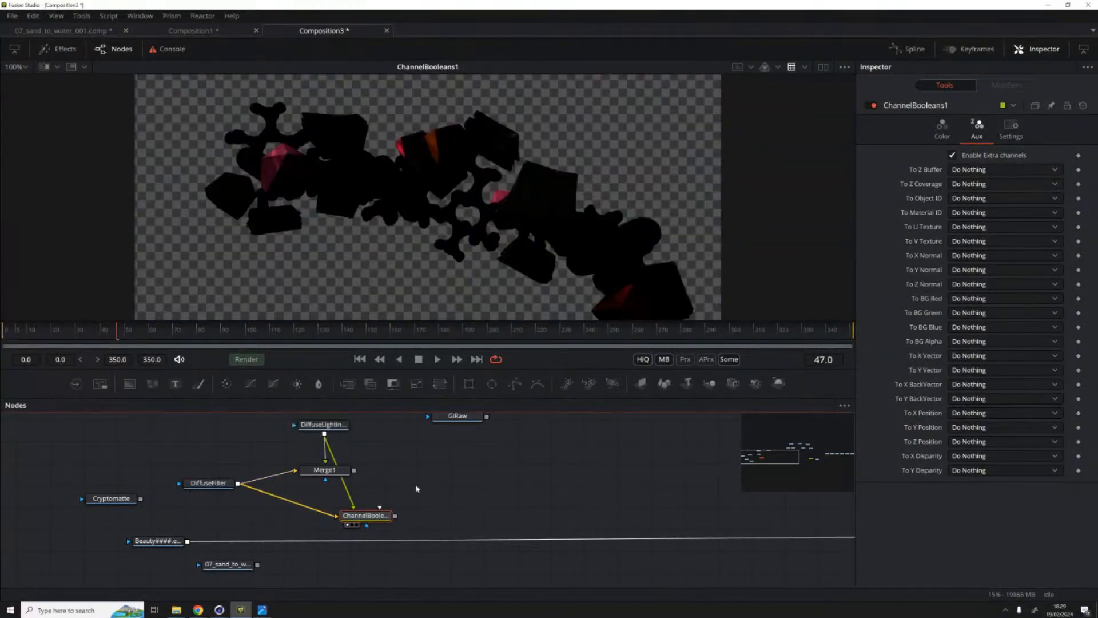
click(777, 68)
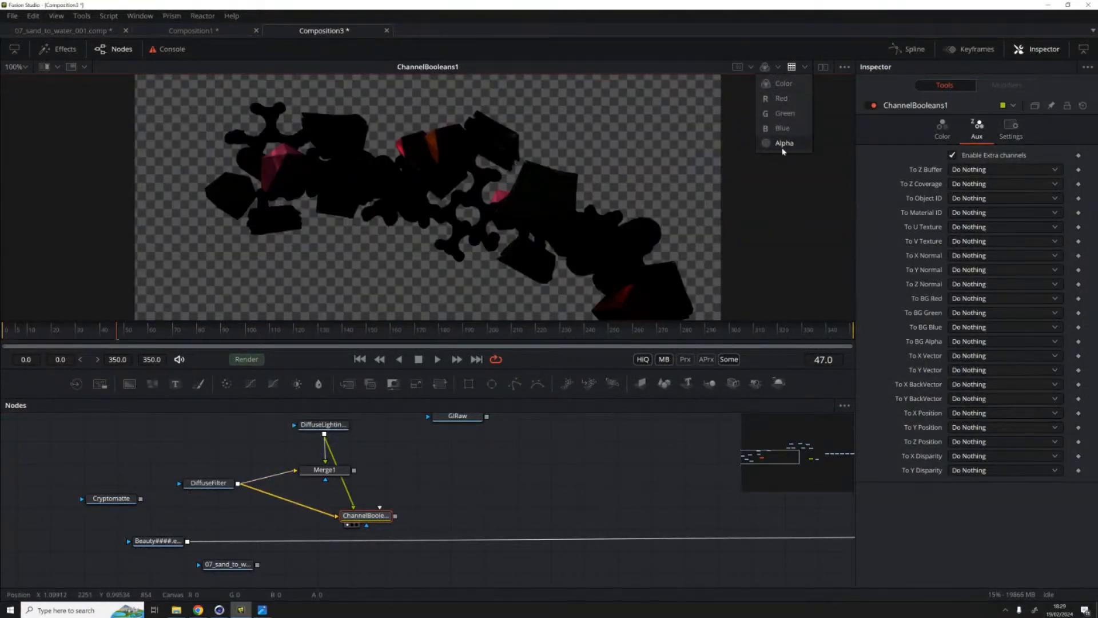
click(388, 470)
Step: Set the Channel Booleans To X Normal source to X Normal FG
click(963, 223)
scroll(995, 323, down, 3)
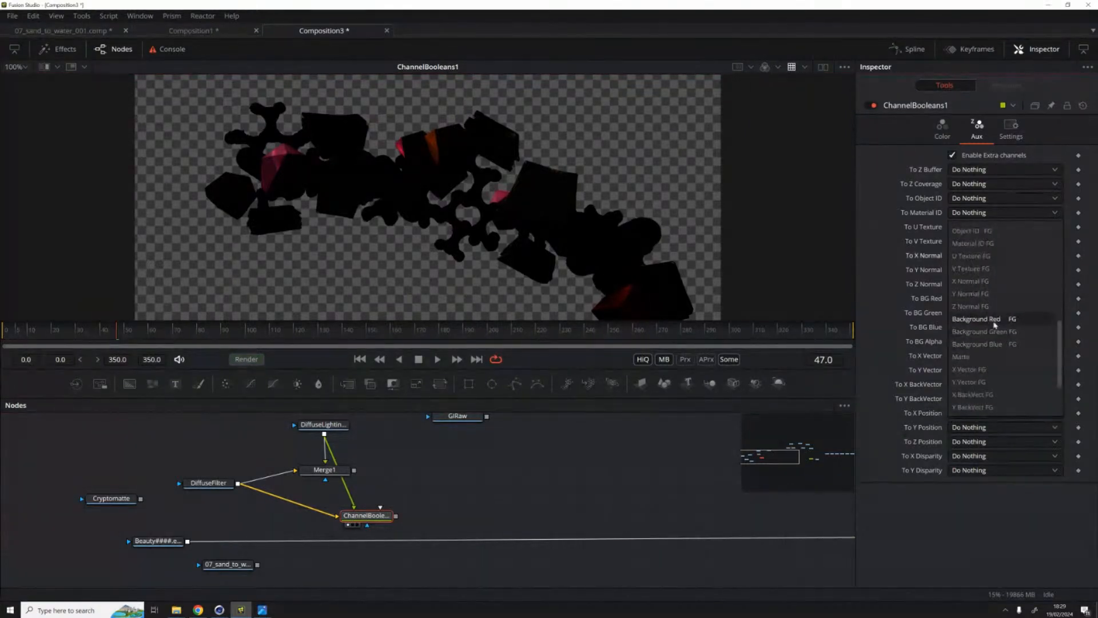
click(976, 307)
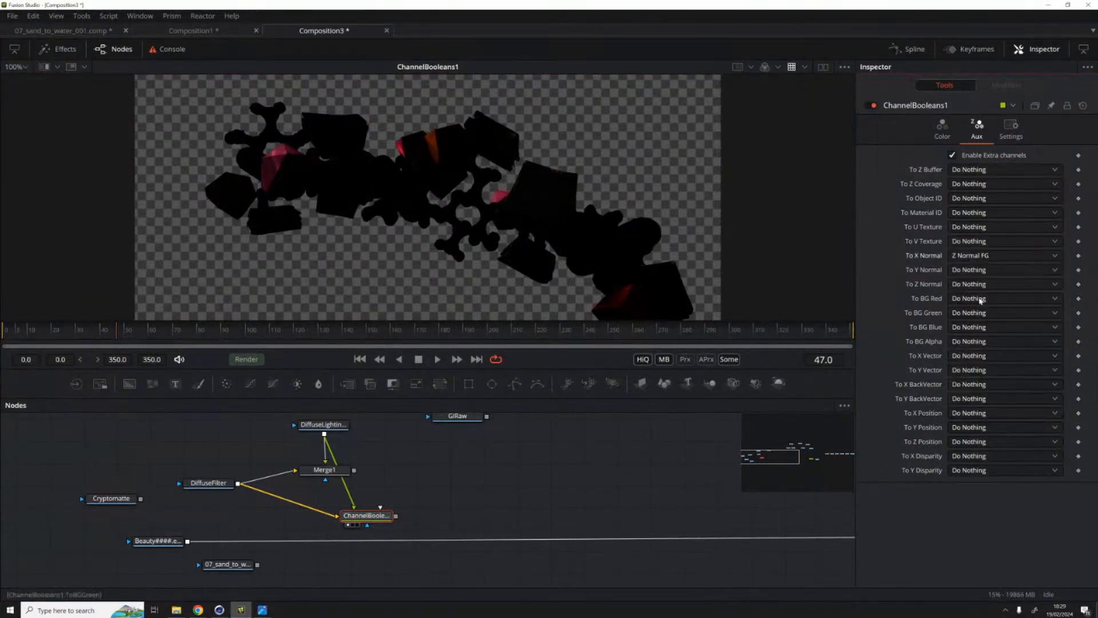
click(970, 256)
click(992, 243)
Step: Set To Y Normal to Y Normal FG and To Z Normal to Z Normal FG, and check the viewer's channel list
click(979, 270)
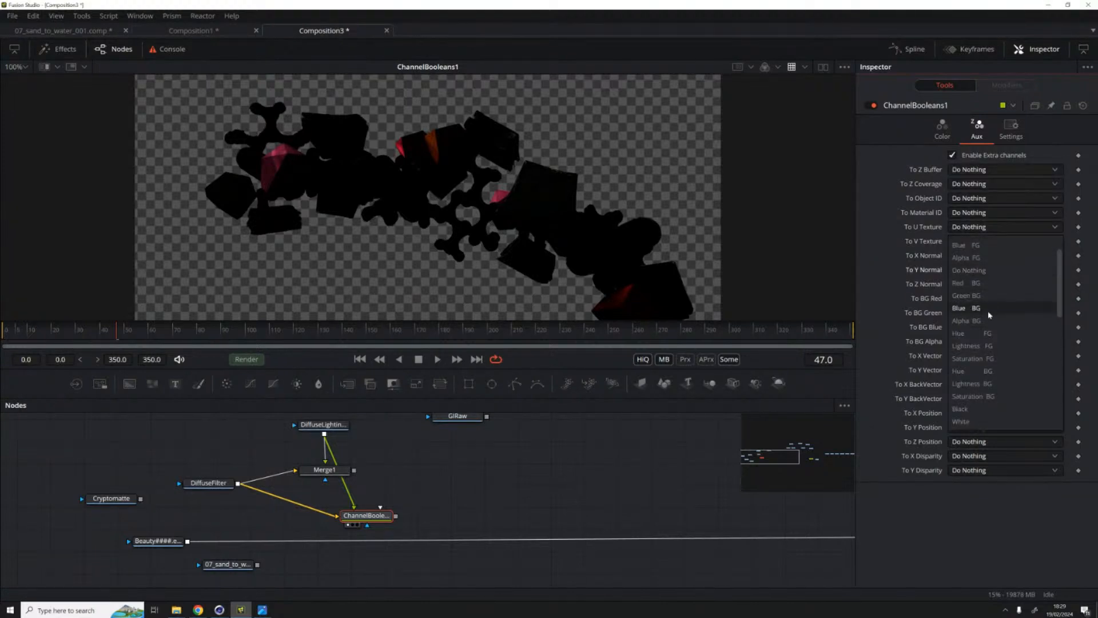
scroll(1000, 356, down, 5)
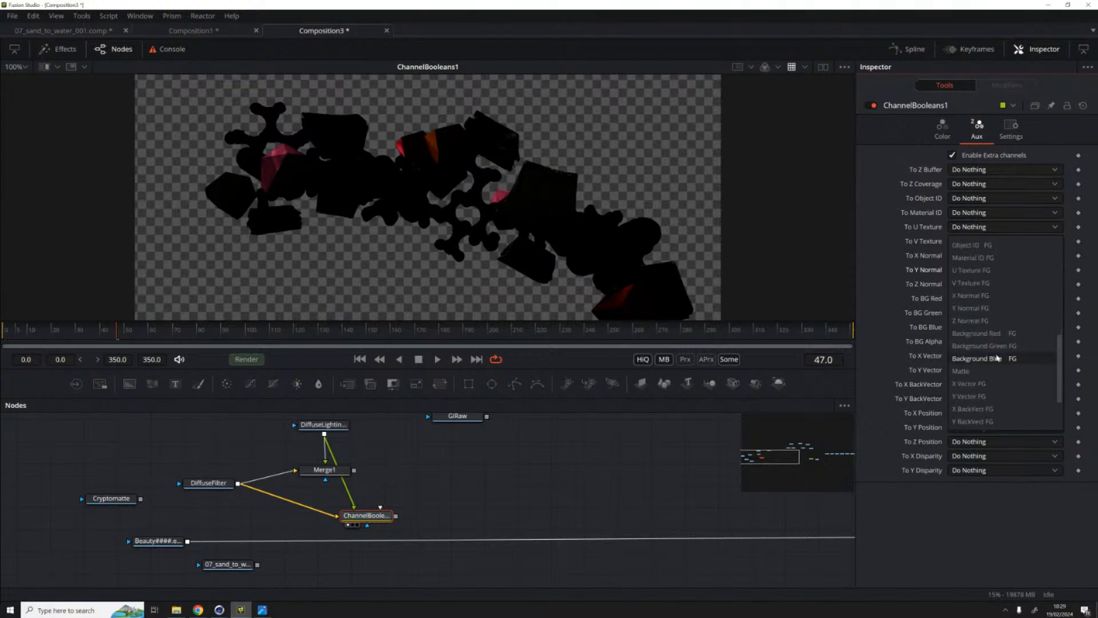
click(987, 308)
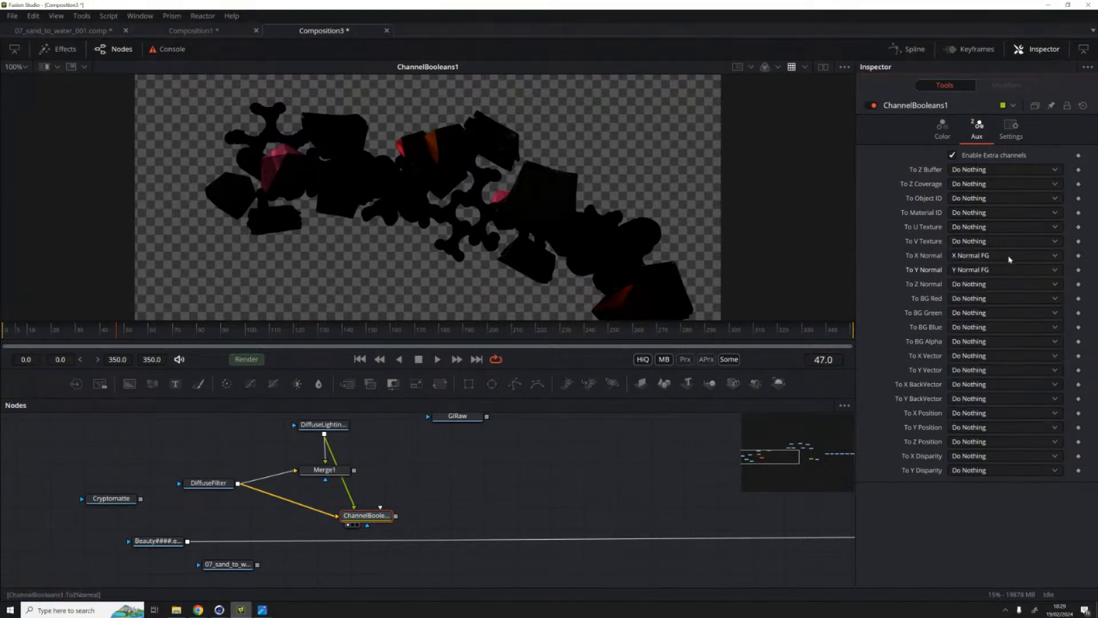
click(968, 284)
scroll(985, 359, down, 5)
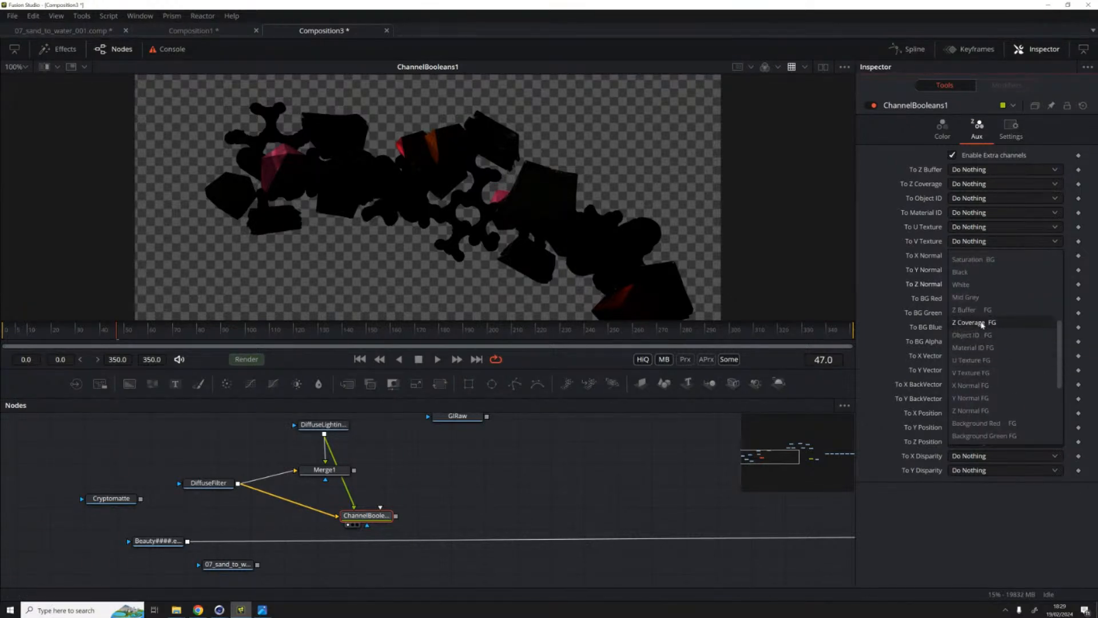
click(974, 411)
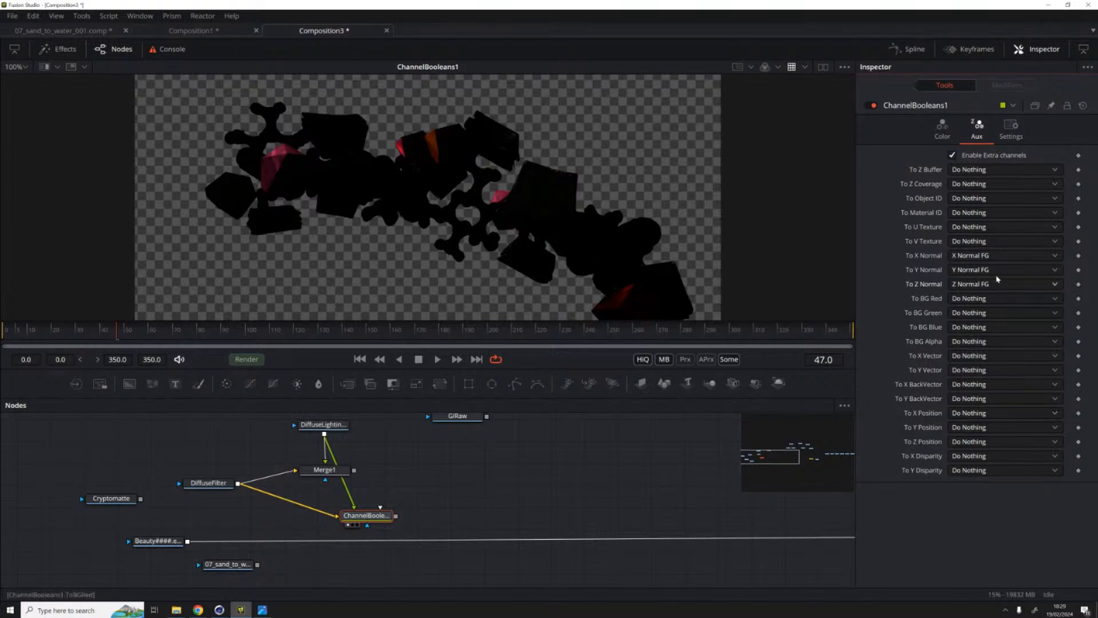
click(778, 67)
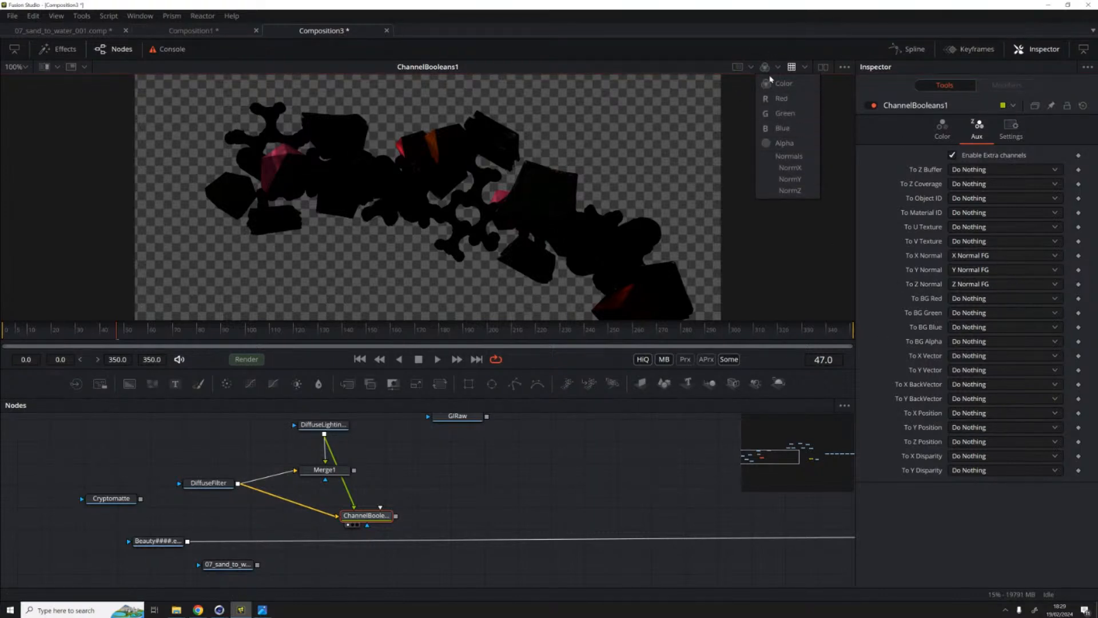
click(684, 58)
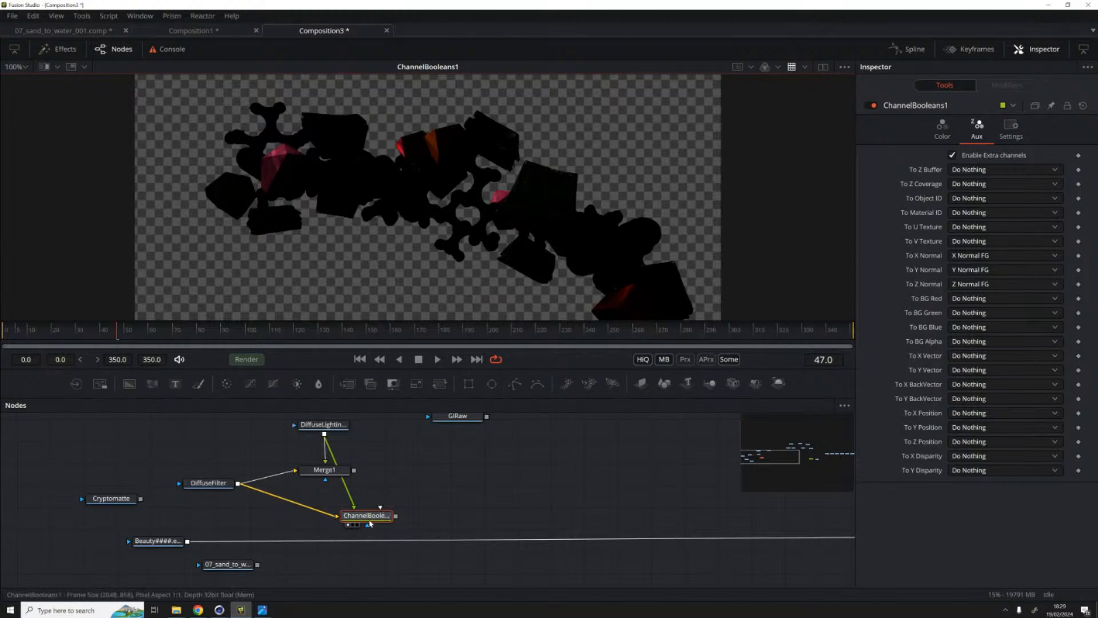
Step: Rearrange the nodes so the Merge sits level with DiffuseFilter and Channel Booleans lies below and between them
mouse_move(366, 521)
mouse_down()
mouse_move(332, 514)
mouse_move(370, 520)
mouse_move(334, 516)
mouse_move(353, 520)
mouse_up()
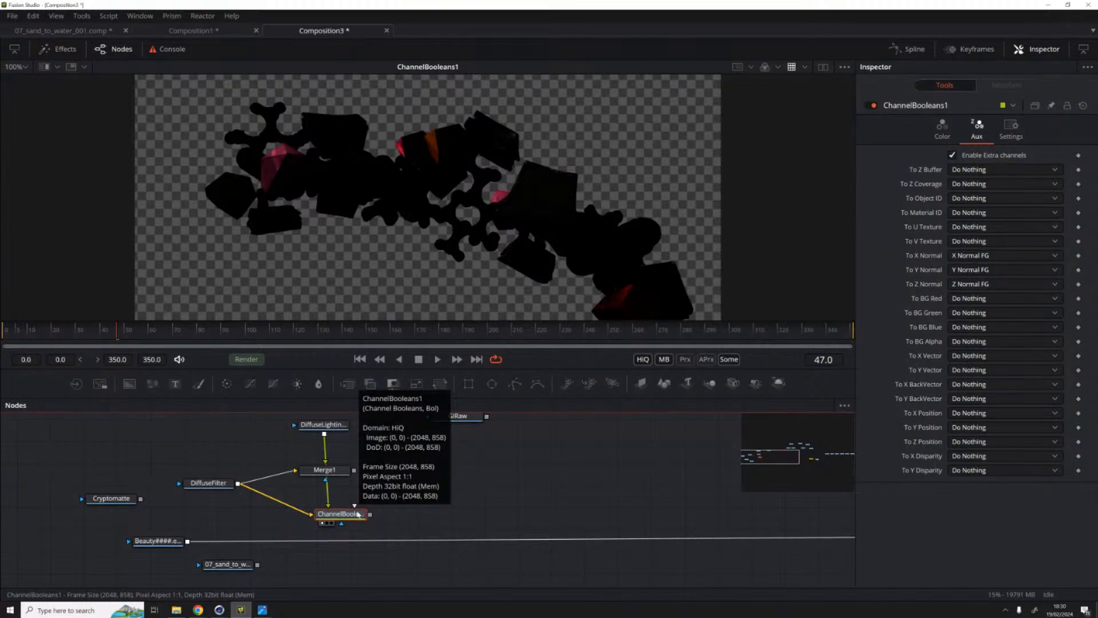
drag(352, 517, 348, 518)
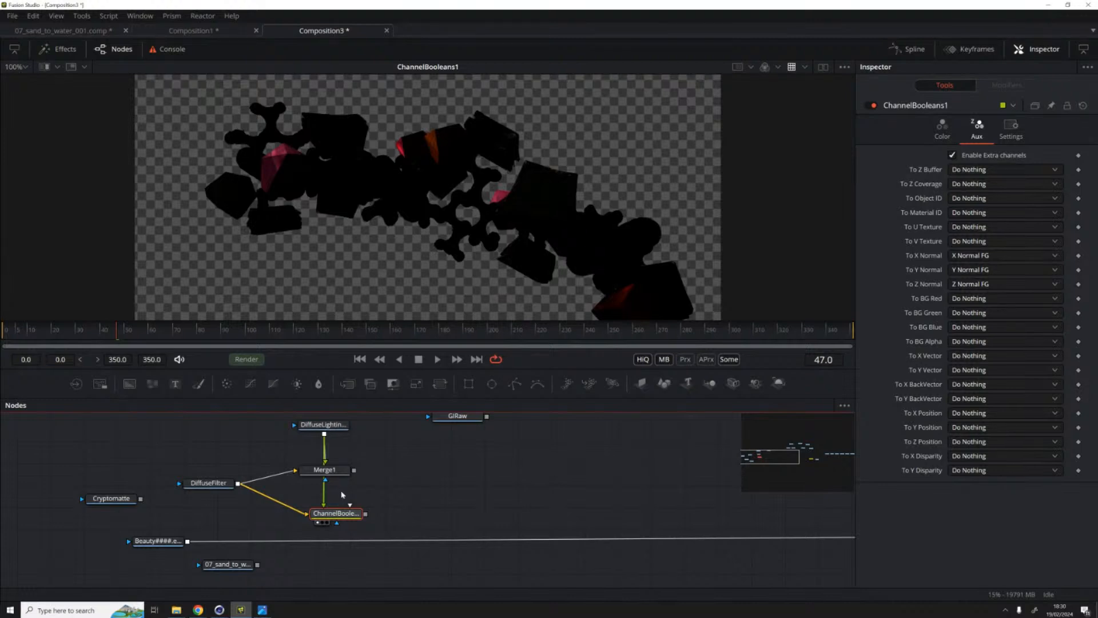
drag(325, 472, 280, 520)
click(338, 513)
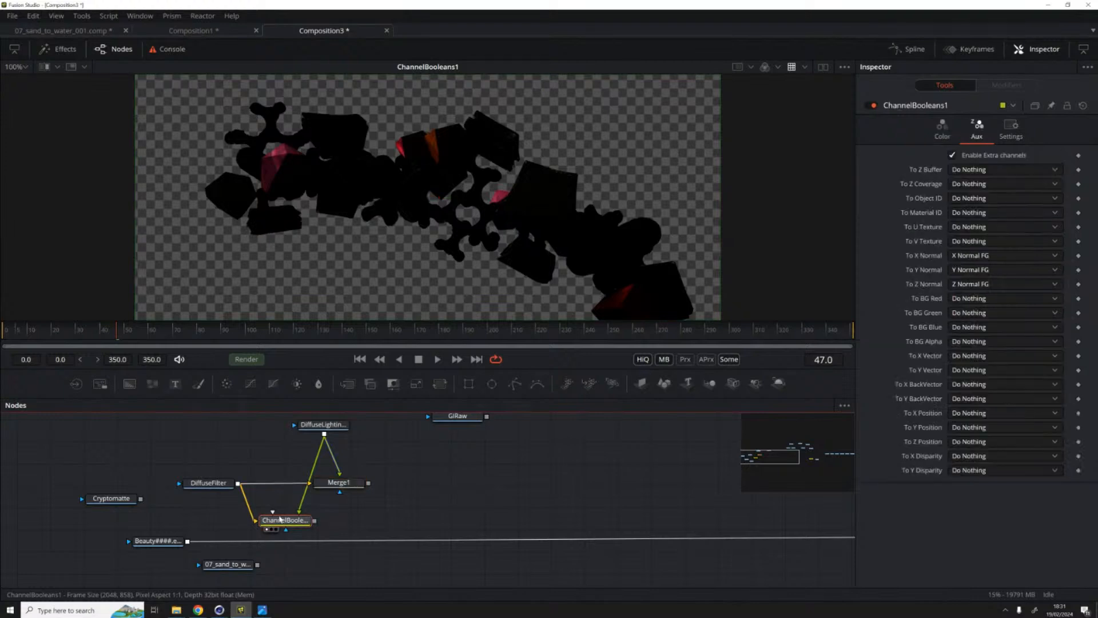
Step: Delete the Channel Booleans node and align Merge1 directly below DiffuseLighting, level with DiffuseFilter
key(Delete)
drag(346, 484, 327, 488)
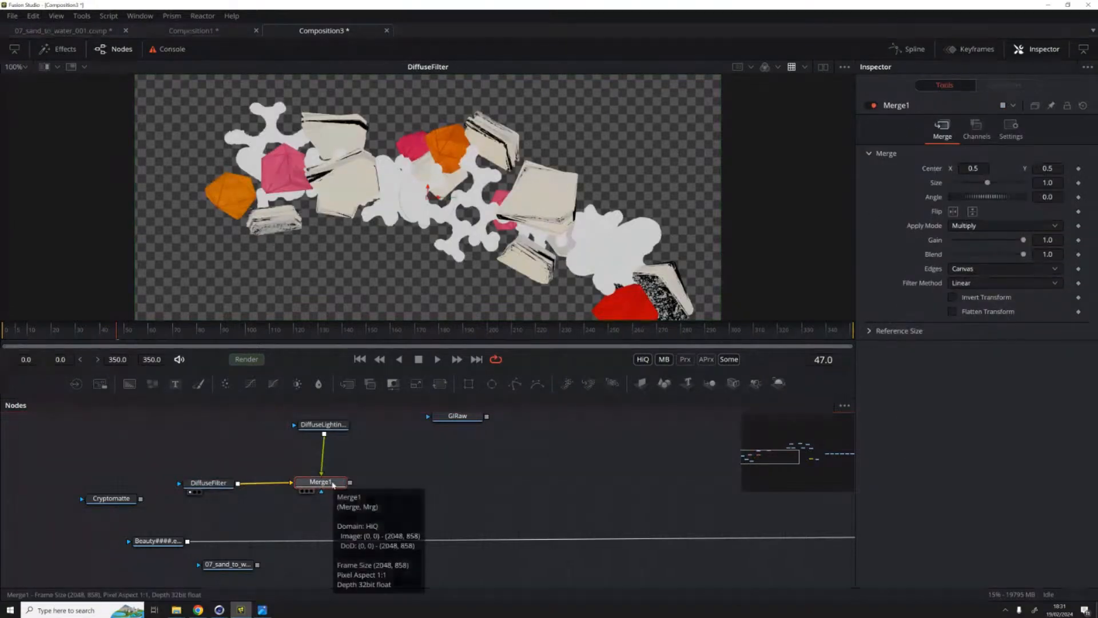
drag(332, 485, 336, 490)
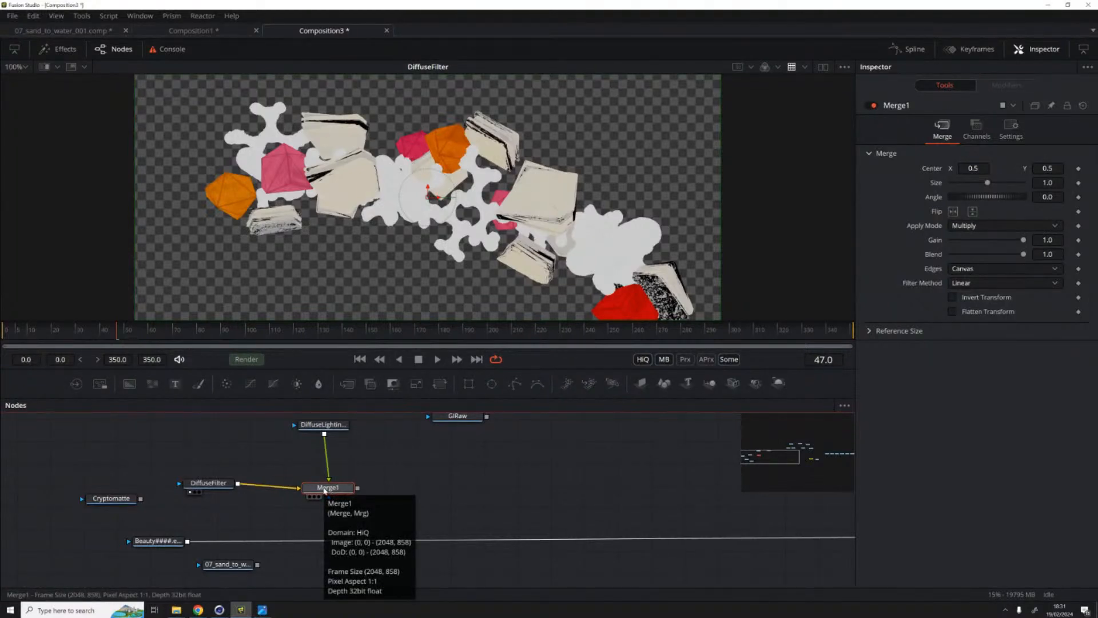
drag(325, 490, 319, 485)
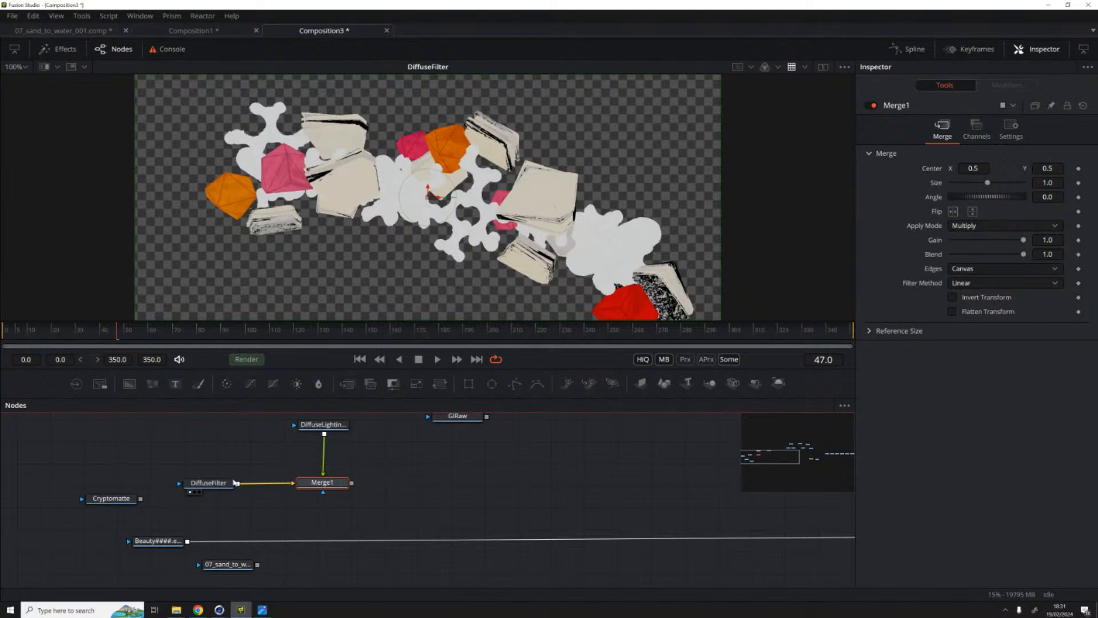
drag(208, 466, 233, 441)
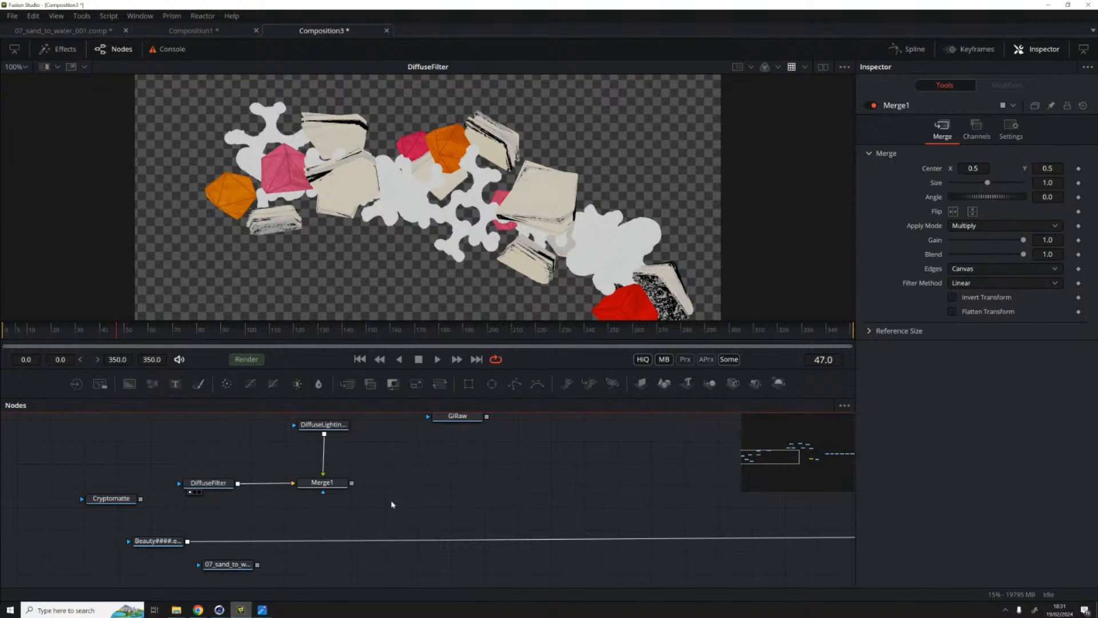
click(329, 484)
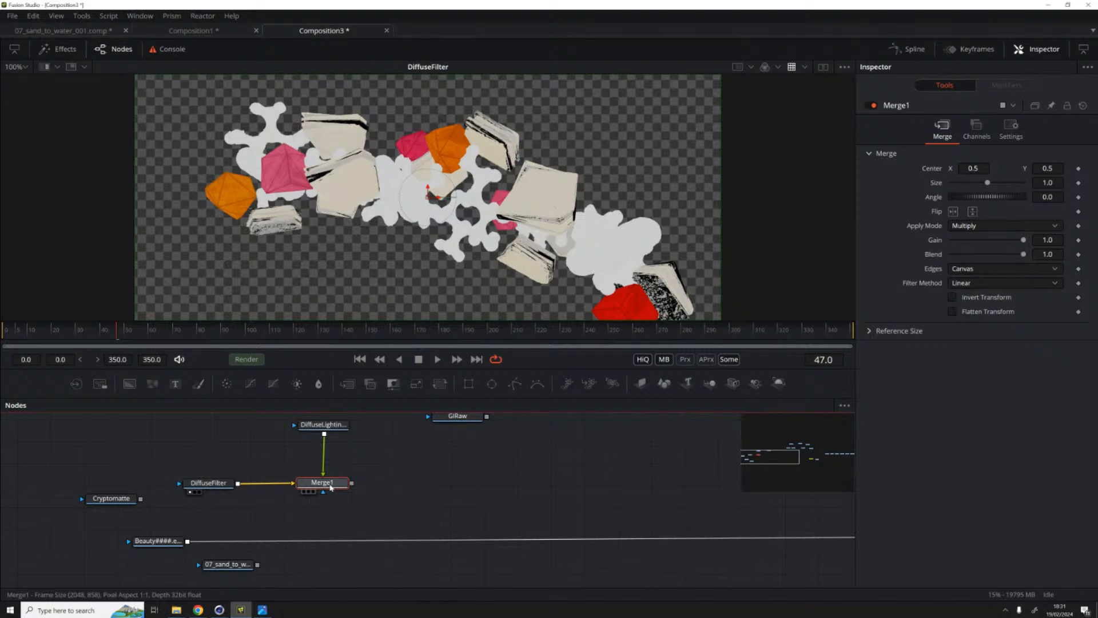
mouse_move(330, 487)
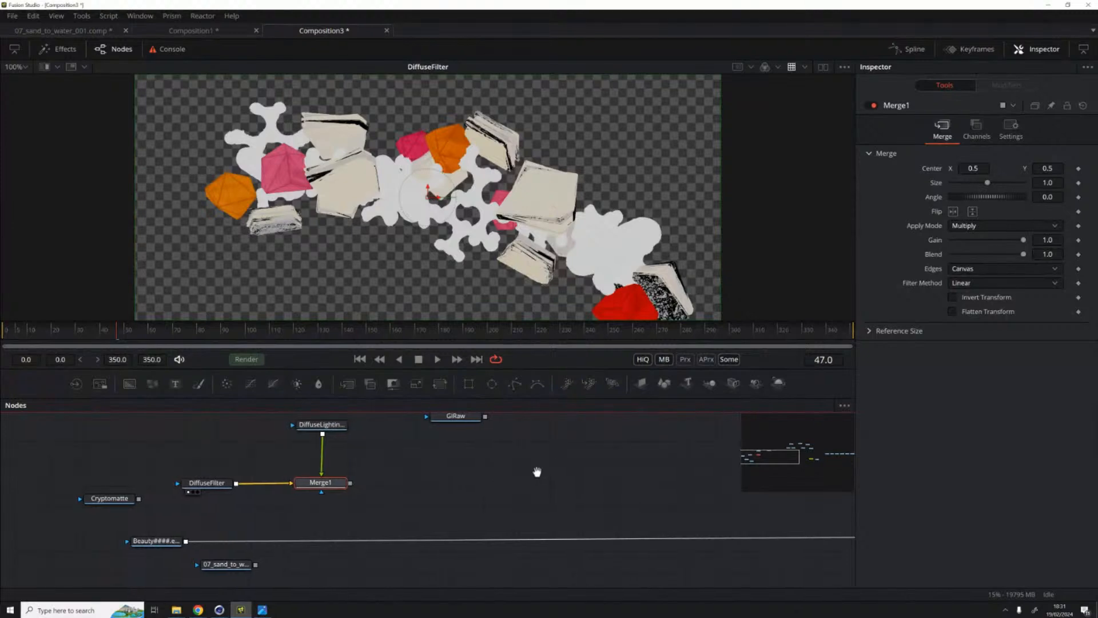
Step: Move the GIRaw loader closer to DiffuseLighting and shift DiffuseFilter slightly towards Merge1
drag(534, 468, 443, 490)
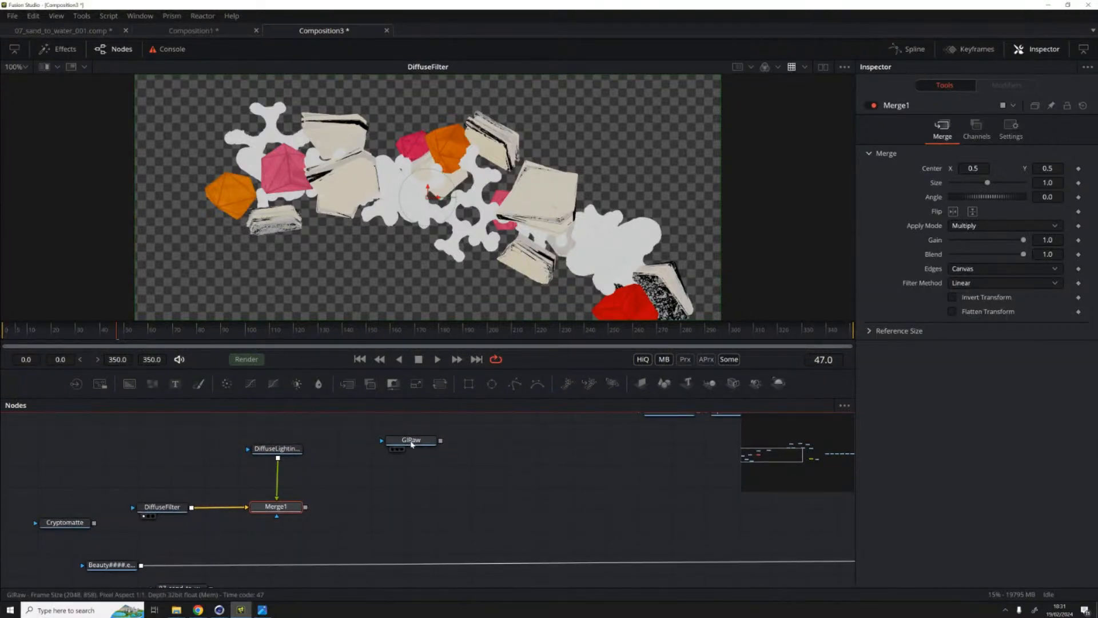
drag(409, 443, 398, 450)
drag(414, 501, 407, 498)
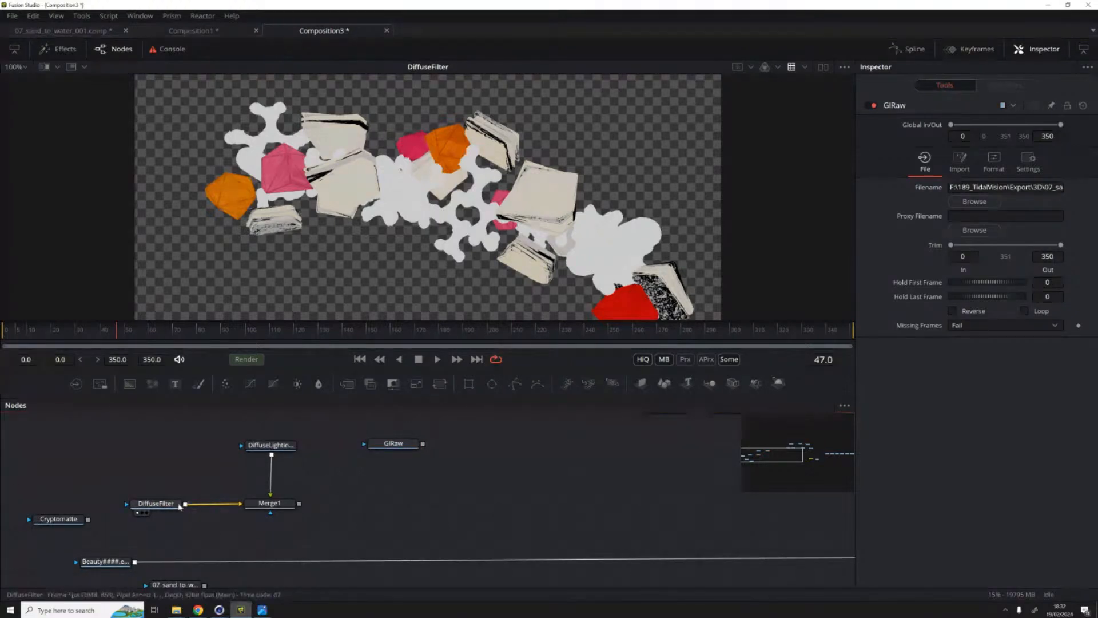
mouse_move(178, 505)
drag(169, 506, 178, 505)
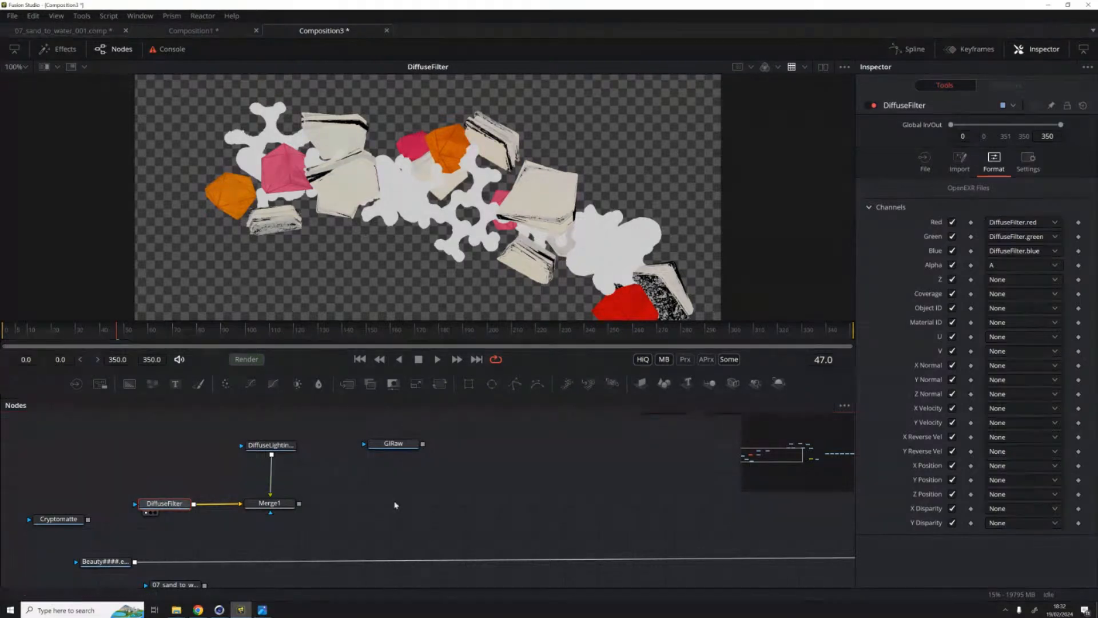
drag(396, 503, 369, 494)
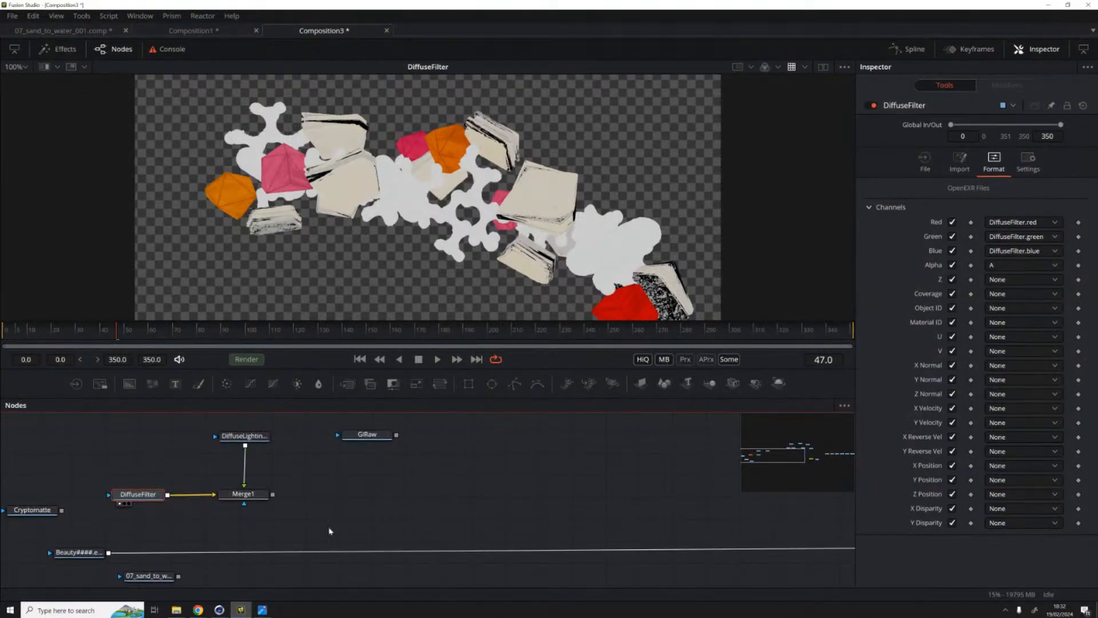
click(379, 436)
drag(377, 435, 351, 430)
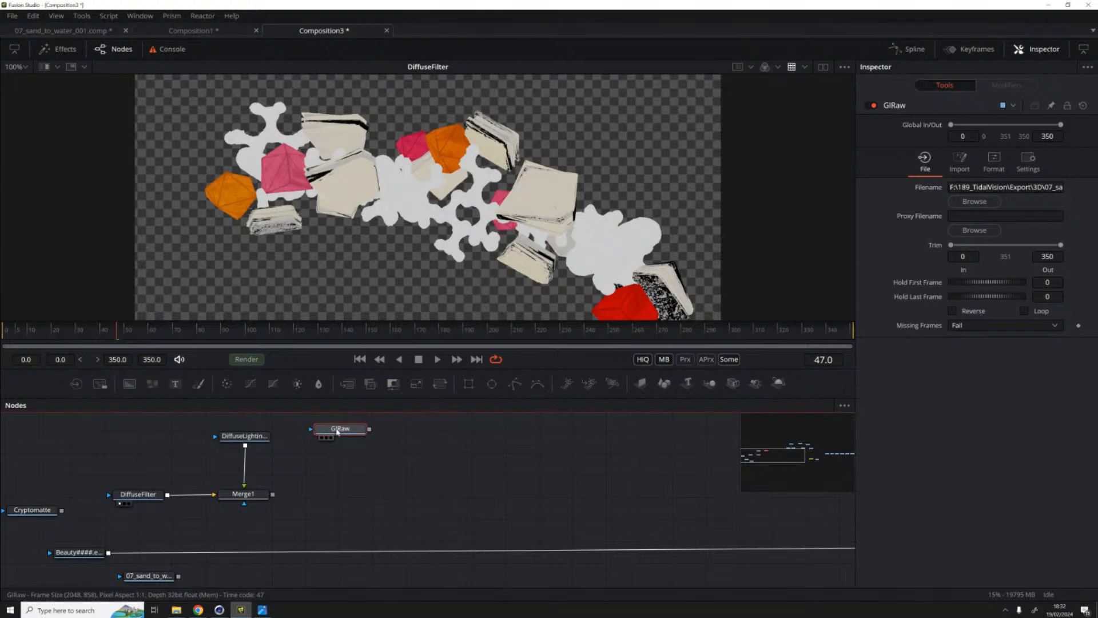
Step: Combine the DiffuseFilter output with the GIRaw output in a new Merge node placed just below GIRaw
click(336, 480)
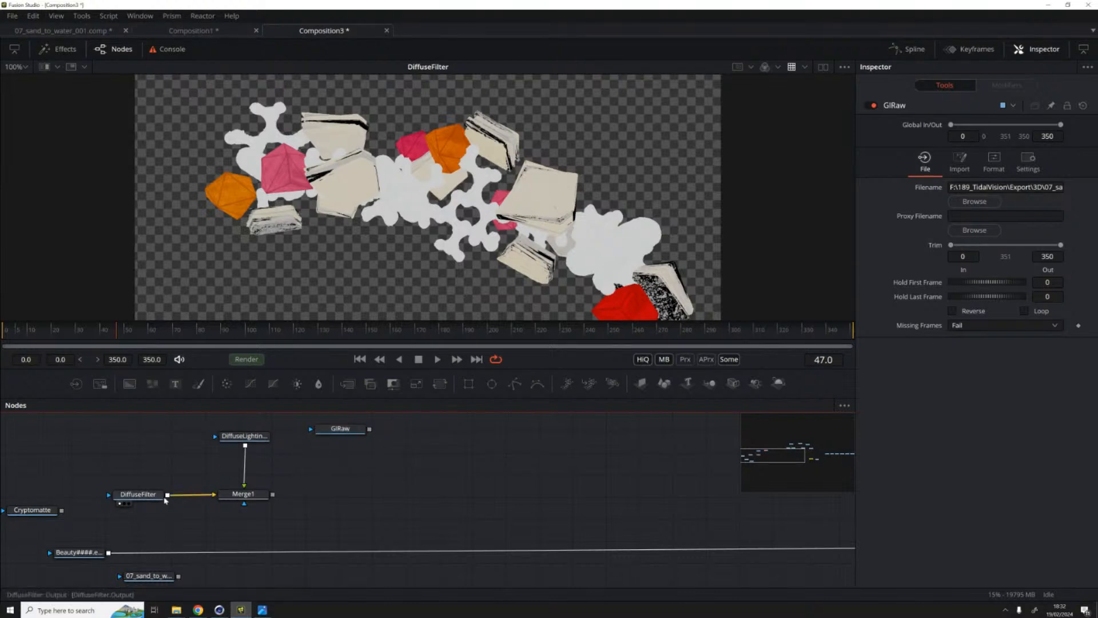
drag(167, 494, 369, 429)
drag(347, 503, 351, 470)
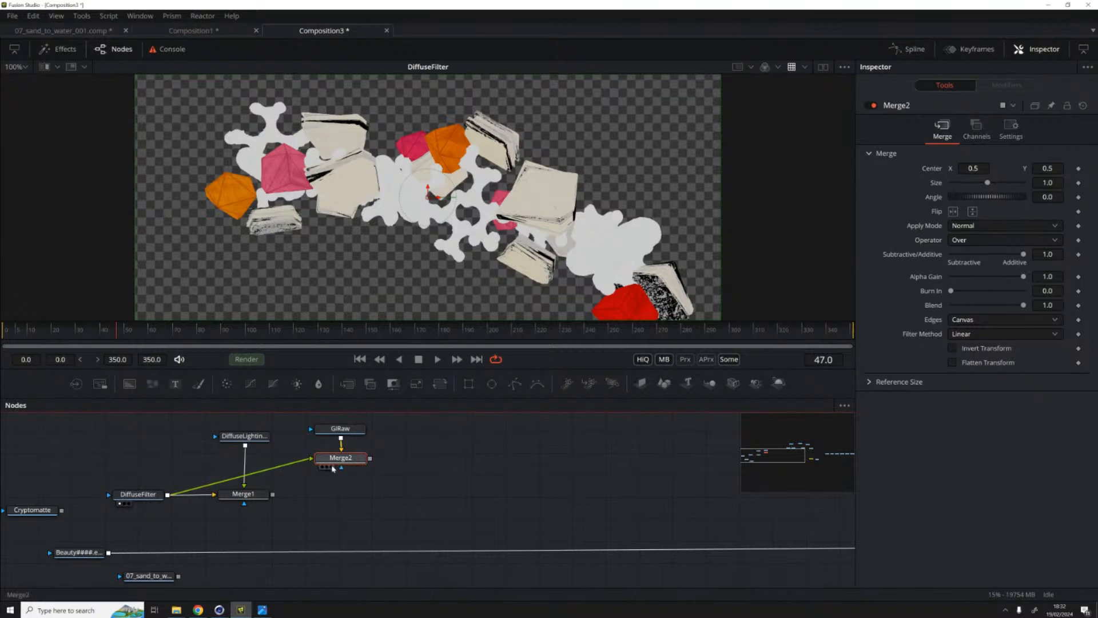
Step: Show the new GIRaw Merge in the viewer and set its Apply Mode to Multiply
click(322, 469)
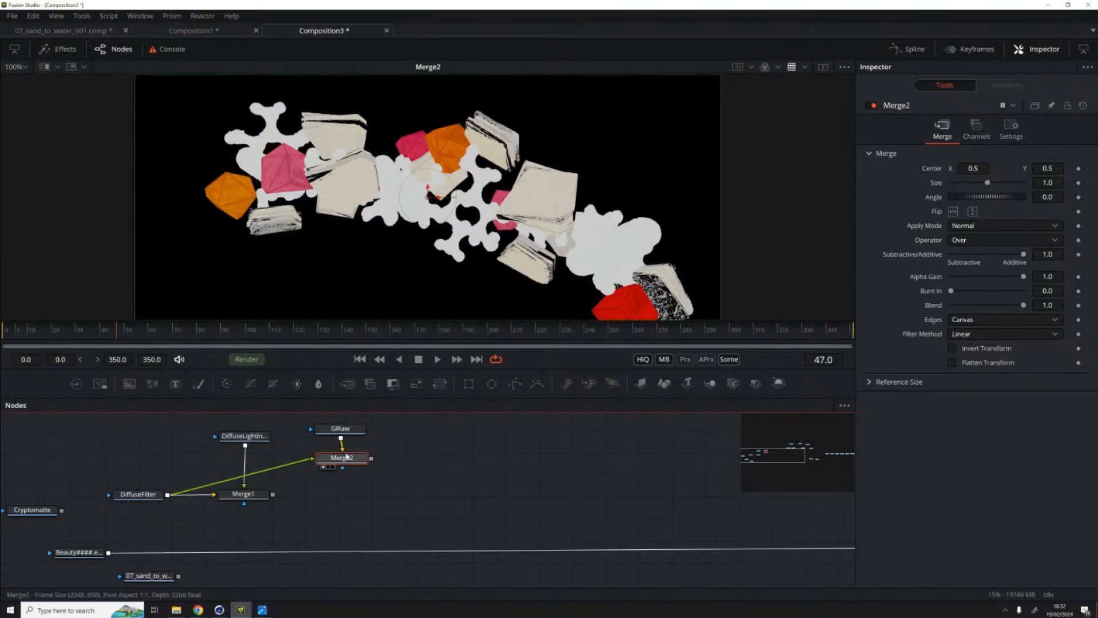
click(985, 227)
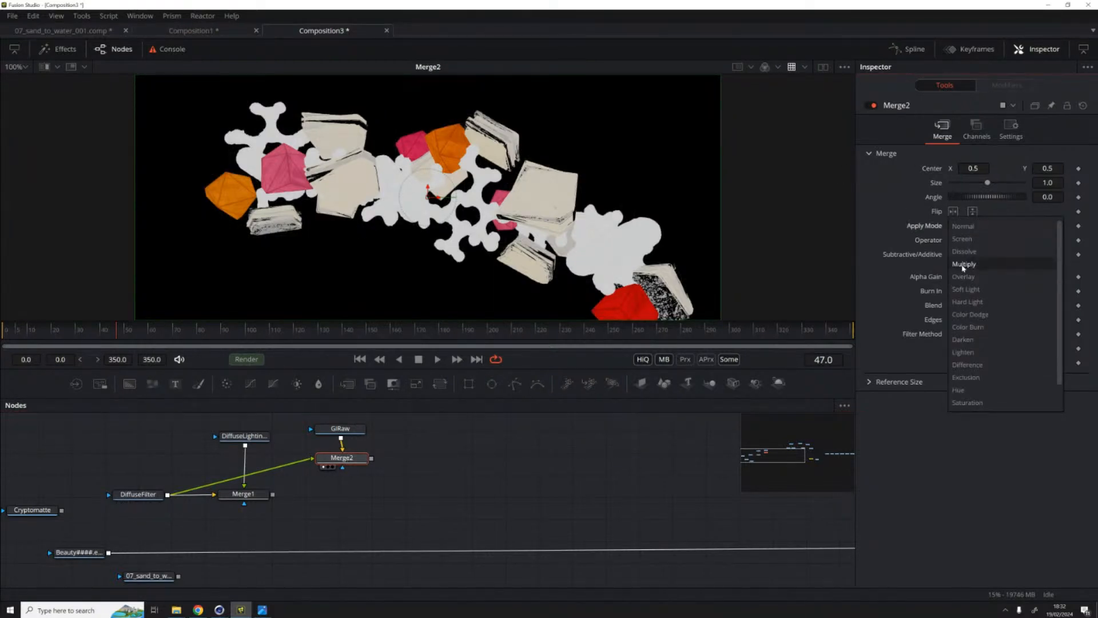
click(963, 267)
click(441, 497)
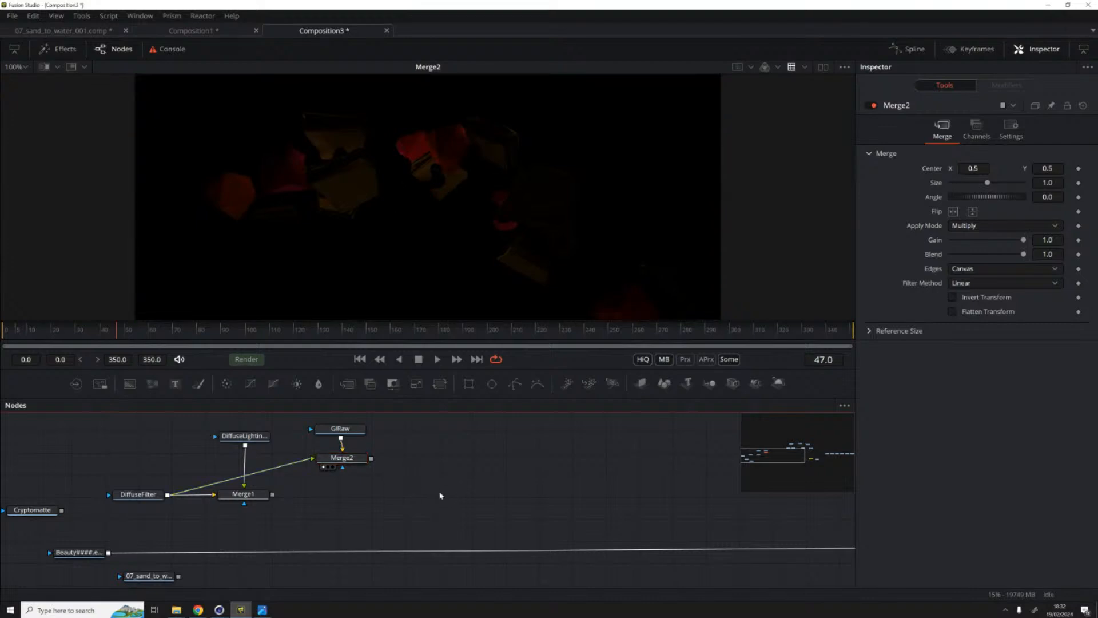
Step: Combine the Merge1 and Merge2 outputs in a new merge, display it in the viewer, and set its Alpha Gain to 0
drag(272, 494, 371, 459)
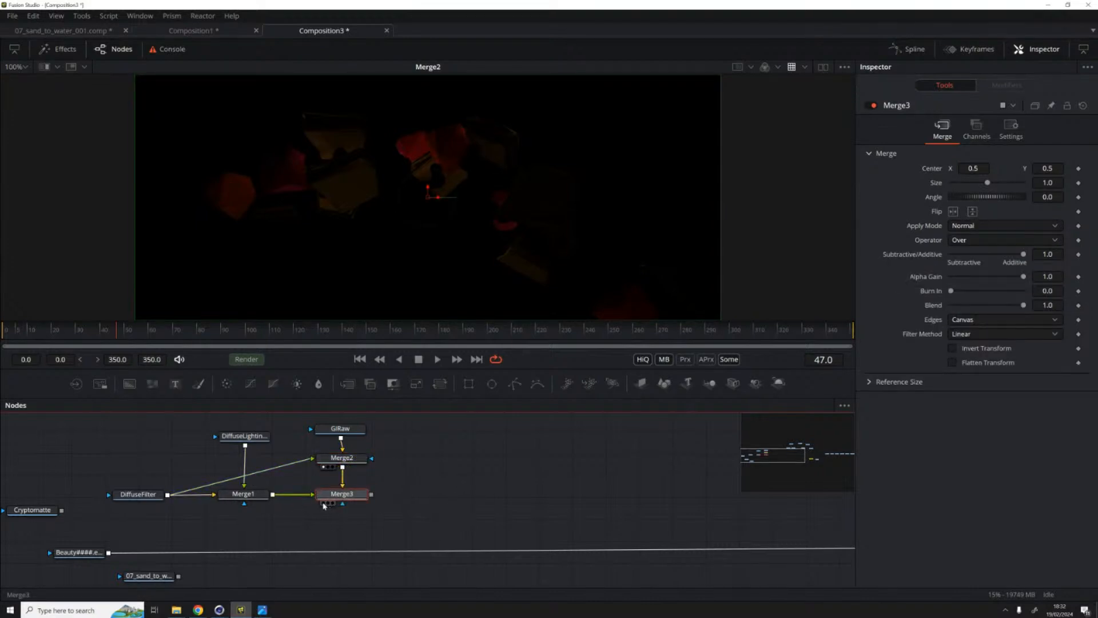
click(325, 503)
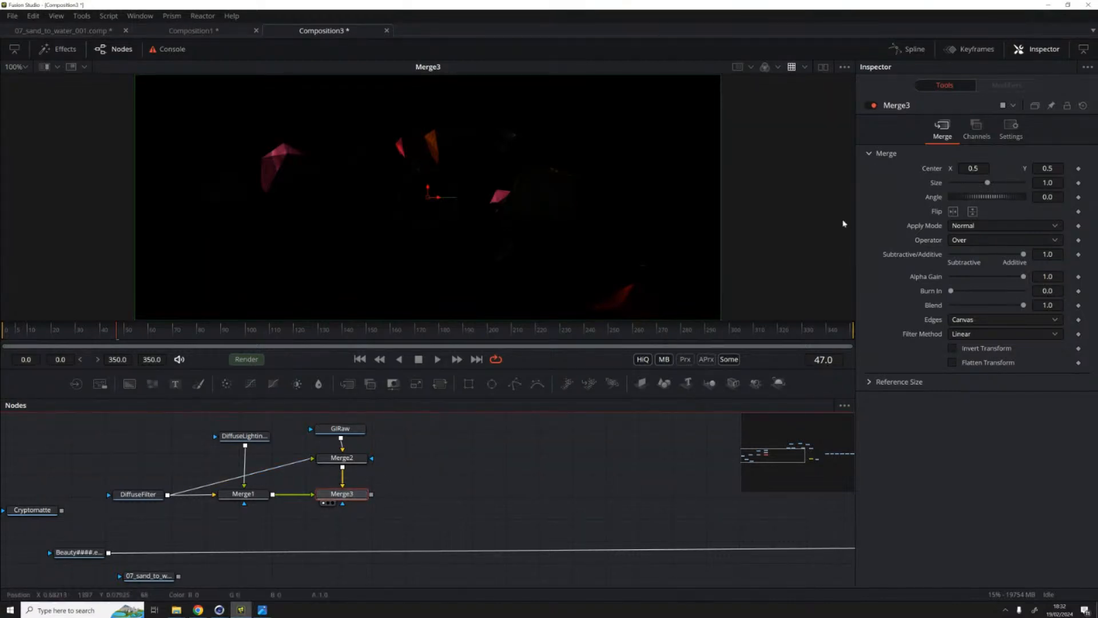
click(980, 226)
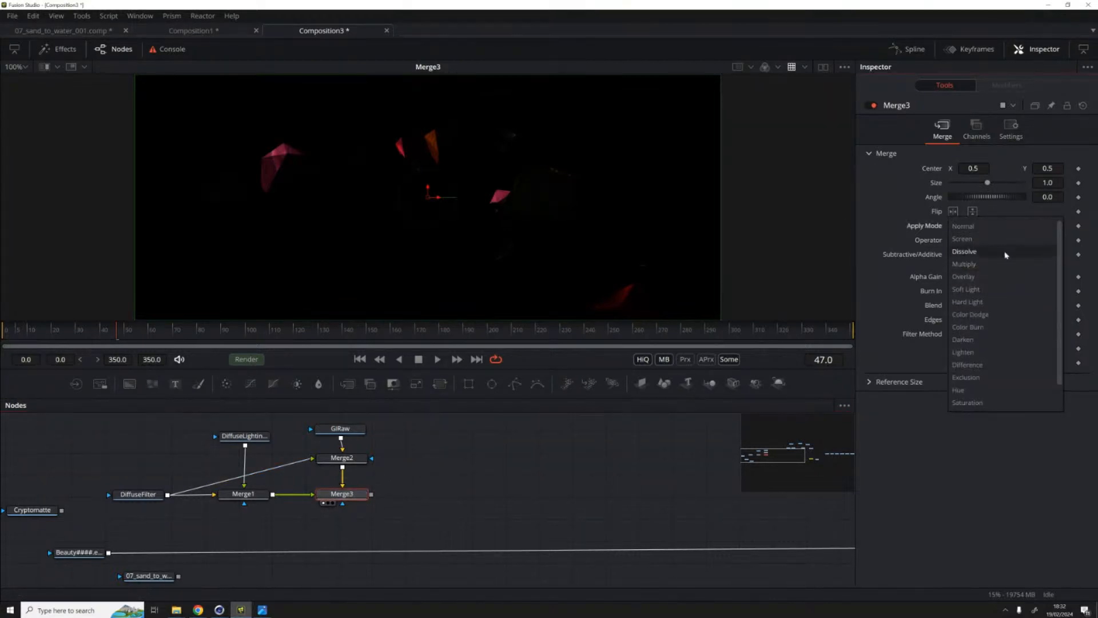
click(909, 224)
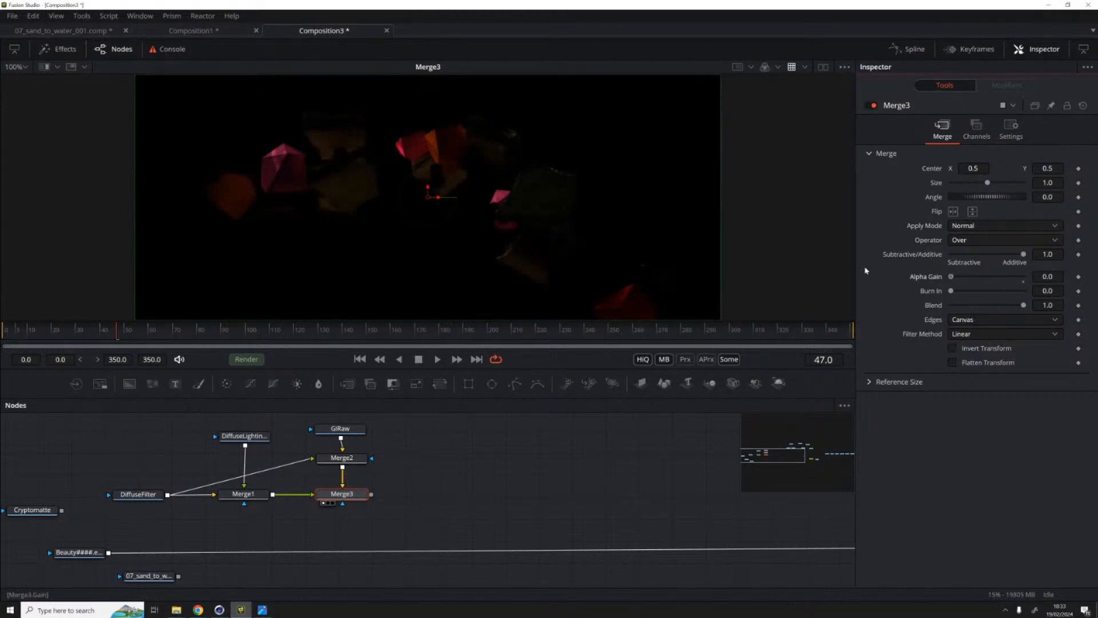
click(401, 457)
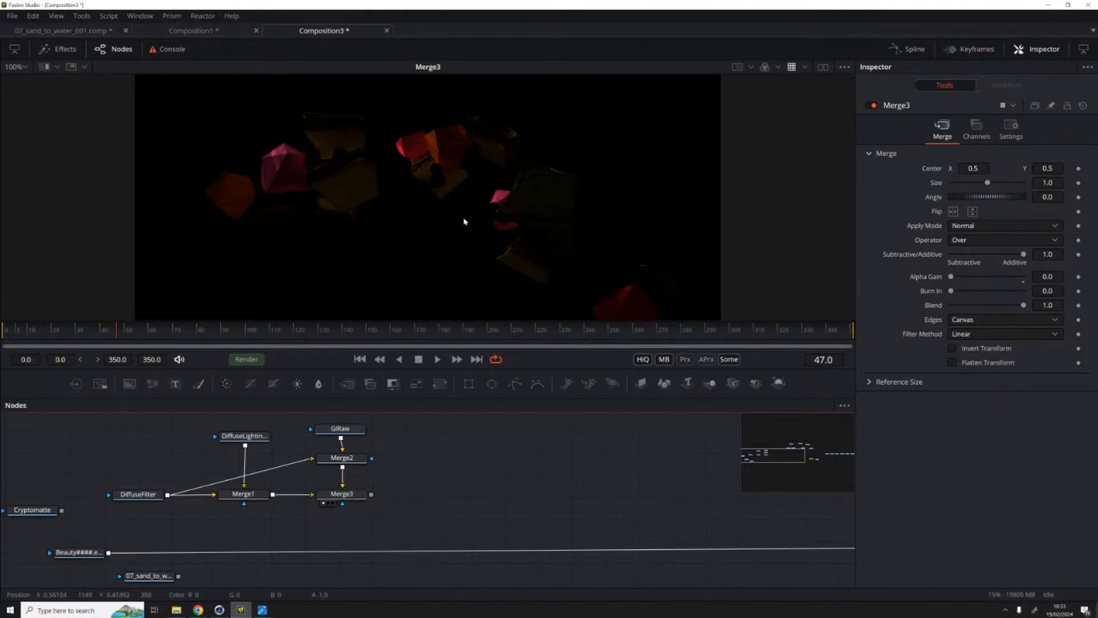
Step: Go to frame 174, enlarge the viewer area and display the DiffuseFilter pass
click(279, 329)
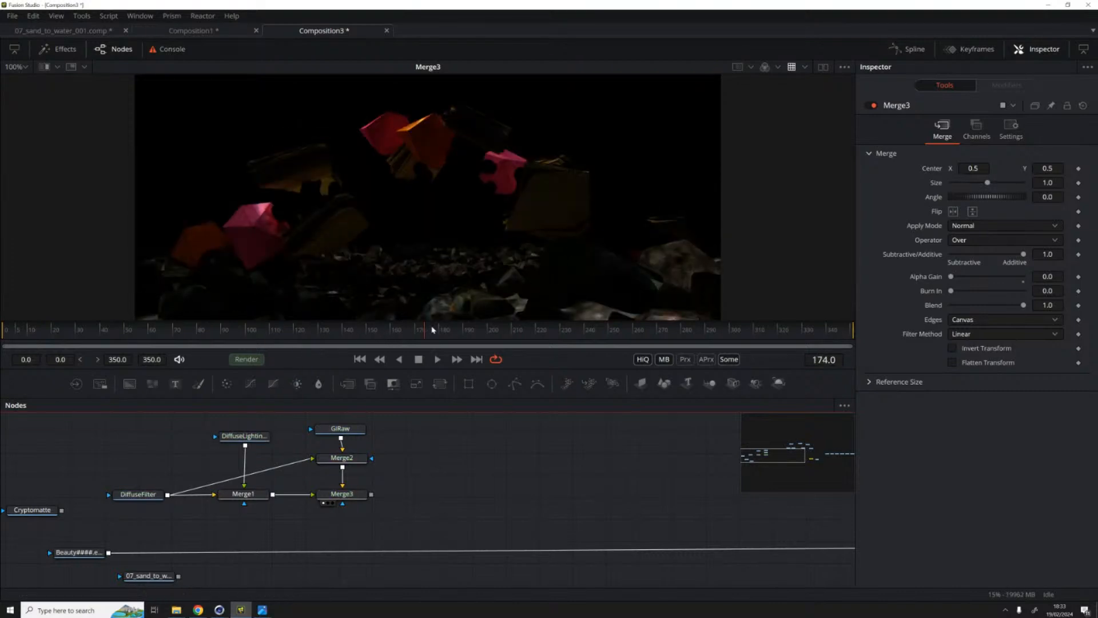
drag(437, 321, 436, 343)
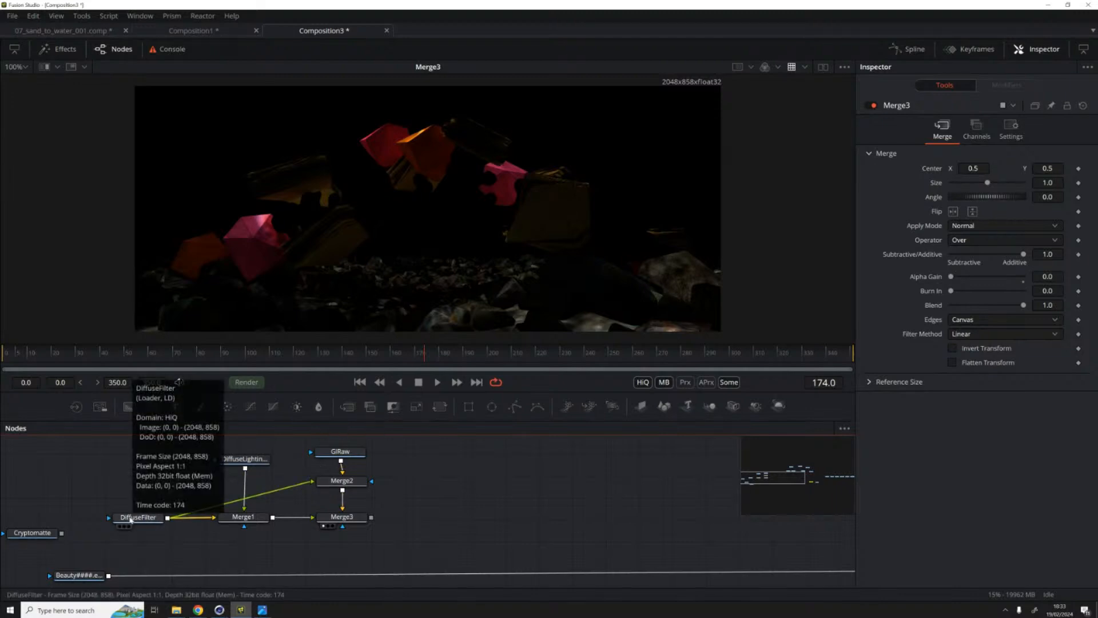
click(345, 518)
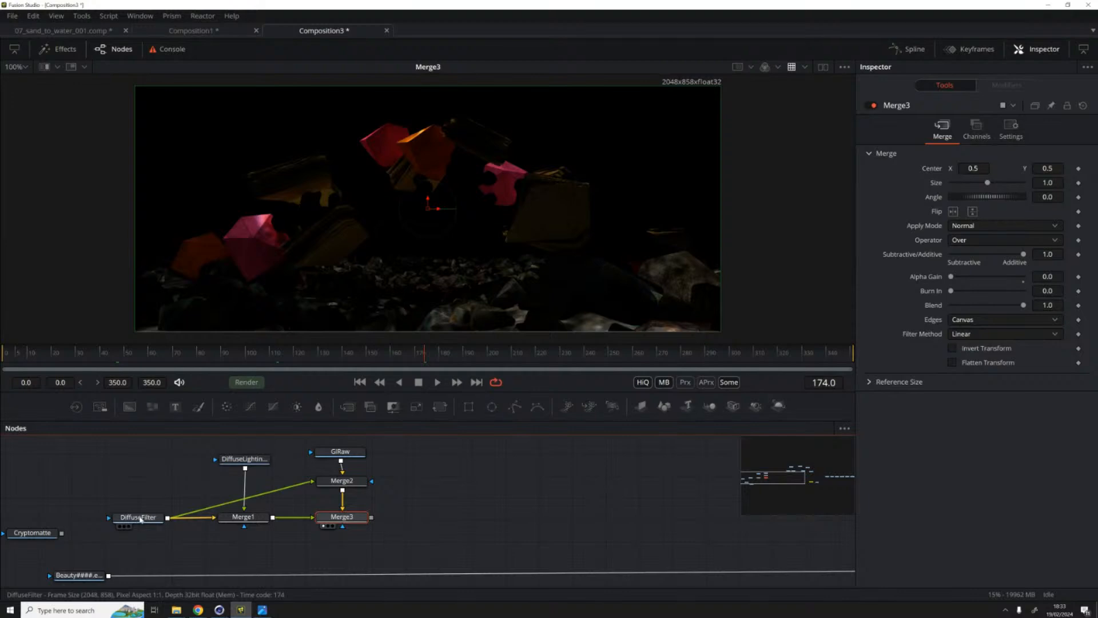
click(140, 517)
click(121, 527)
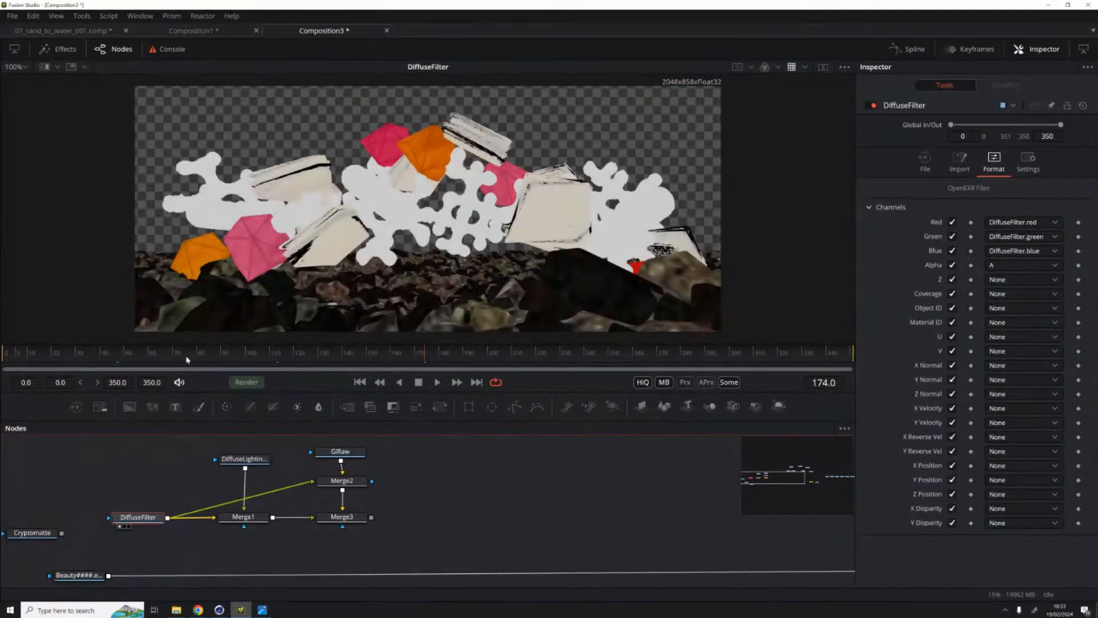
Step: Display the DiffuseLightingRaw pass and assign the A channel to its Alpha
click(242, 466)
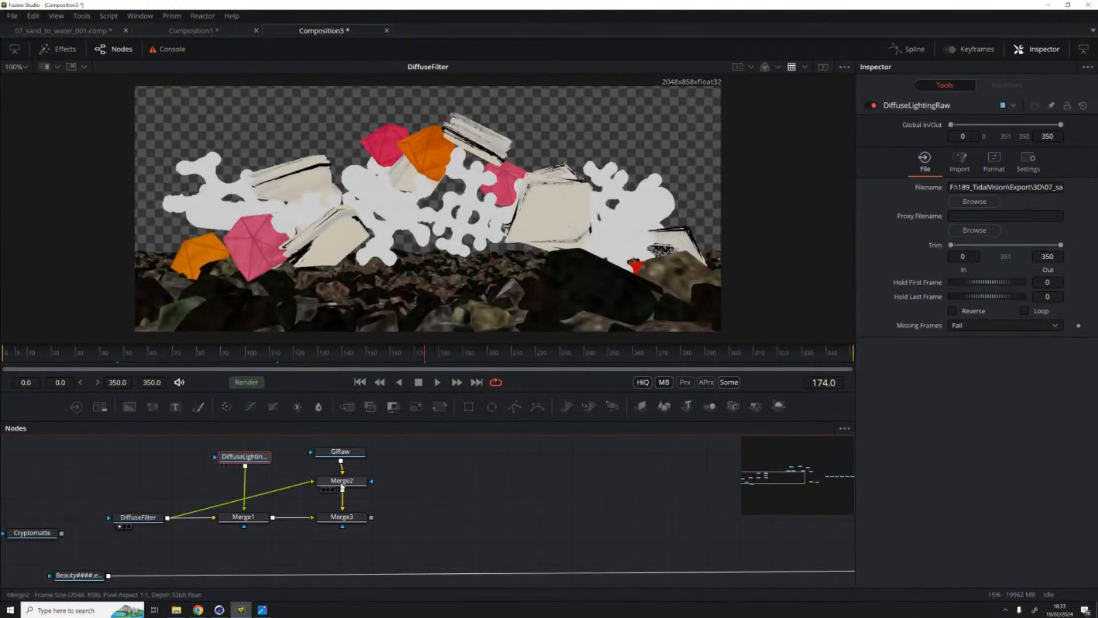
key(1)
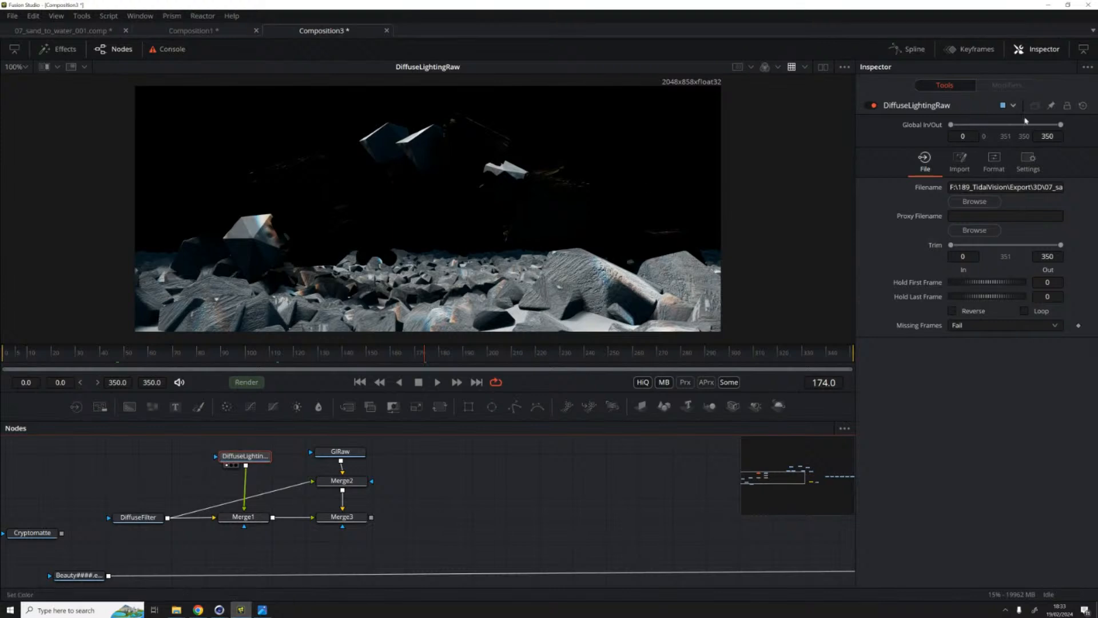
click(994, 162)
click(869, 208)
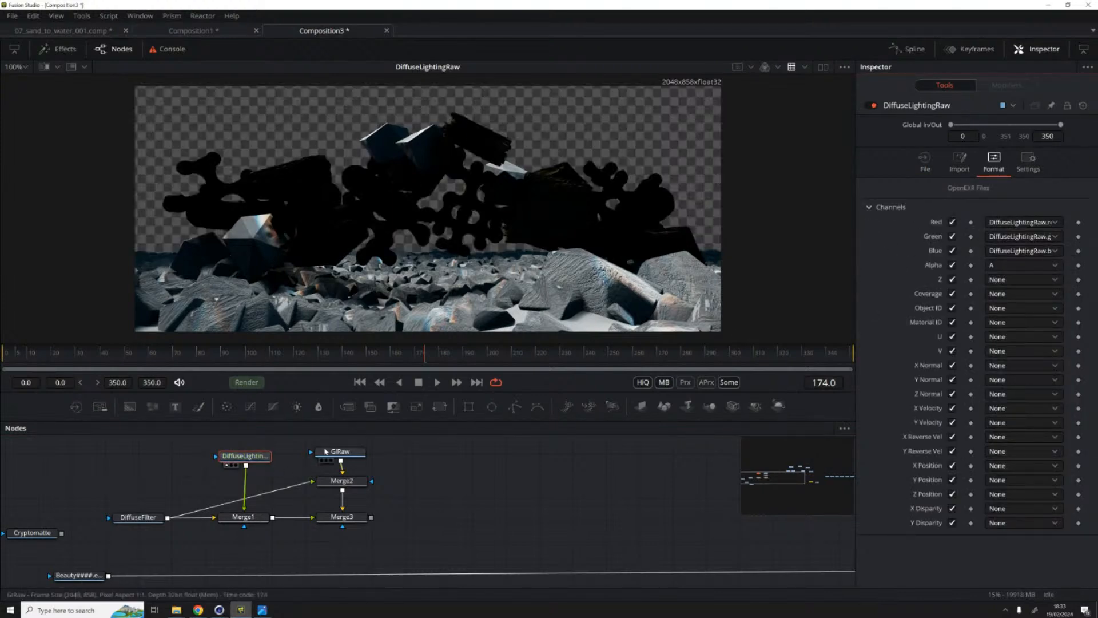
Step: Assign the A channel to the GIRaw loader's Alpha and display Merge3 in the viewer
click(340, 451)
click(992, 160)
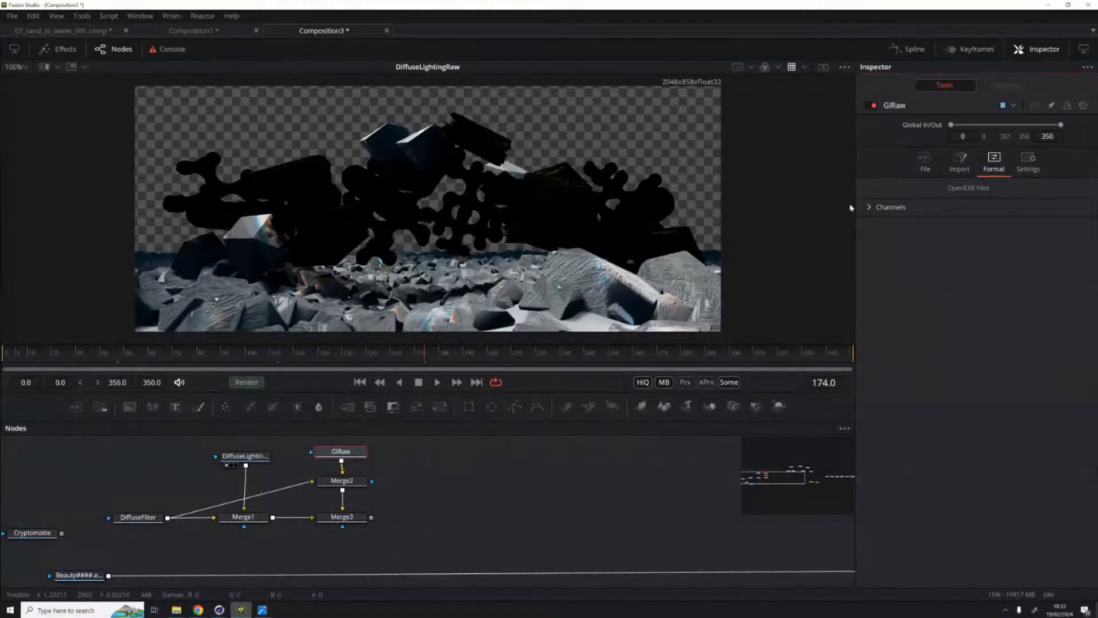
click(870, 207)
click(995, 265)
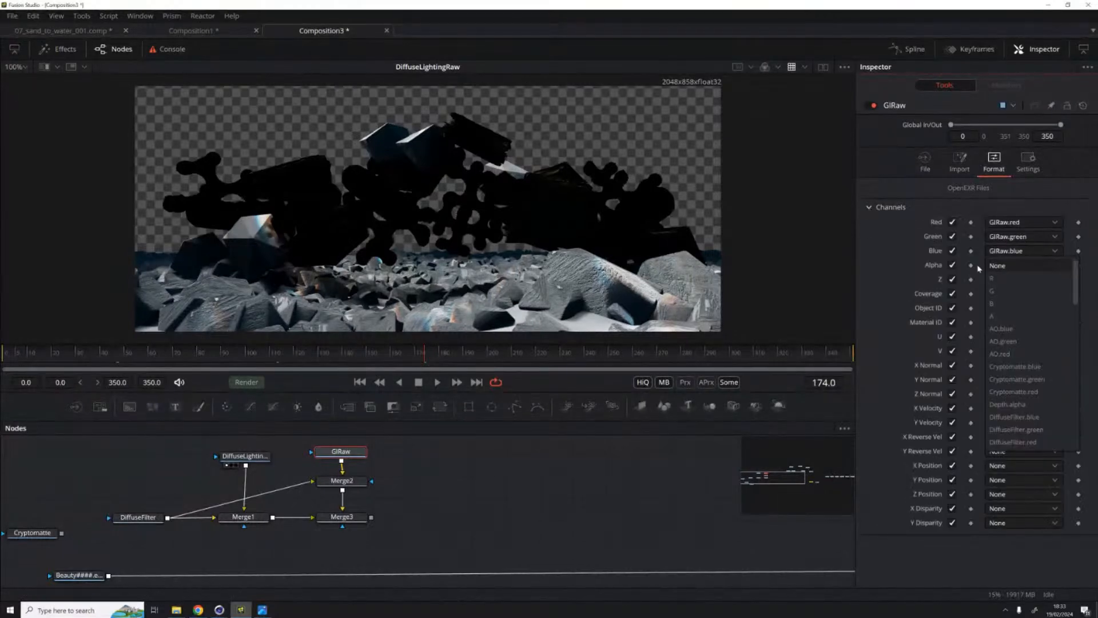
click(1002, 317)
click(337, 524)
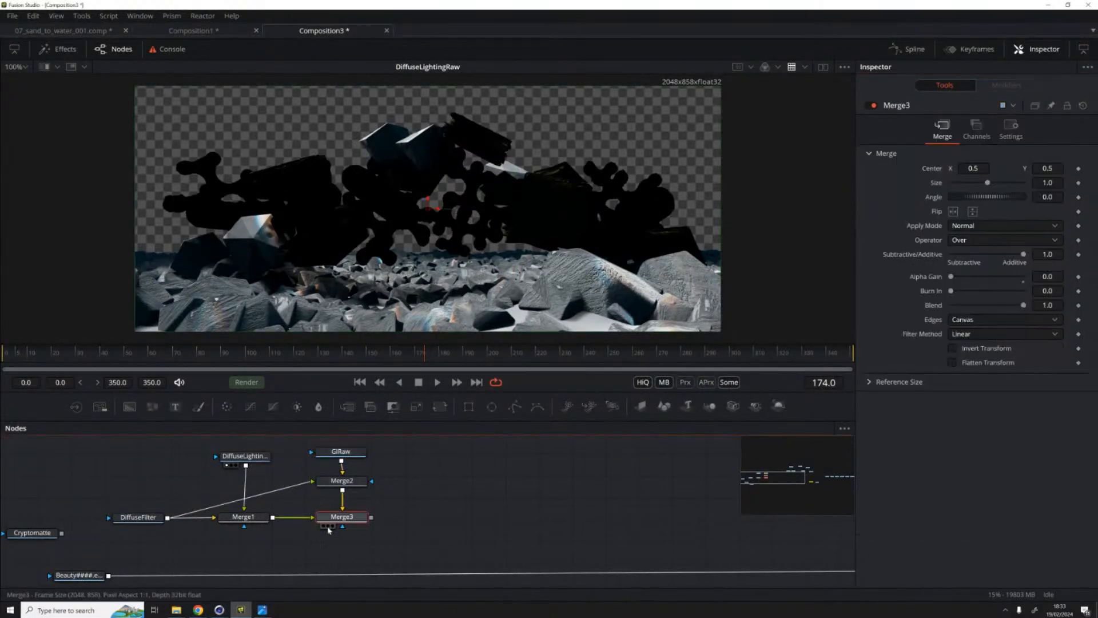
click(324, 525)
click(571, 468)
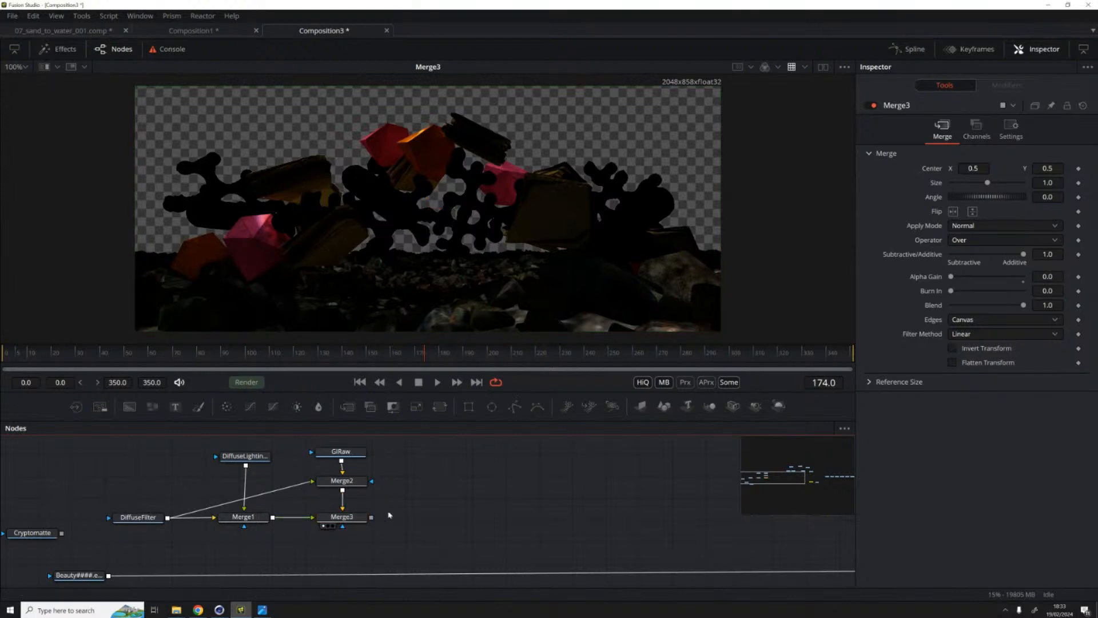
Step: Move the SSSRaw and SSS loaders over beside the GIRaw and Merge2 branch of the node tree
scroll(343, 501, right, 5)
scroll(343, 515, up, 3)
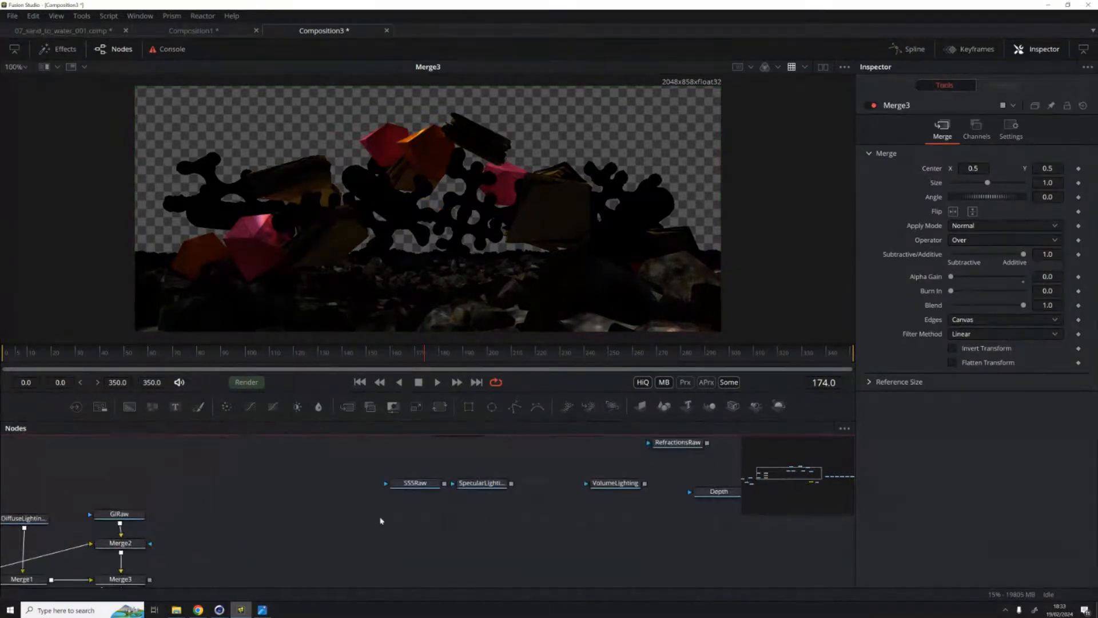
drag(419, 482, 257, 504)
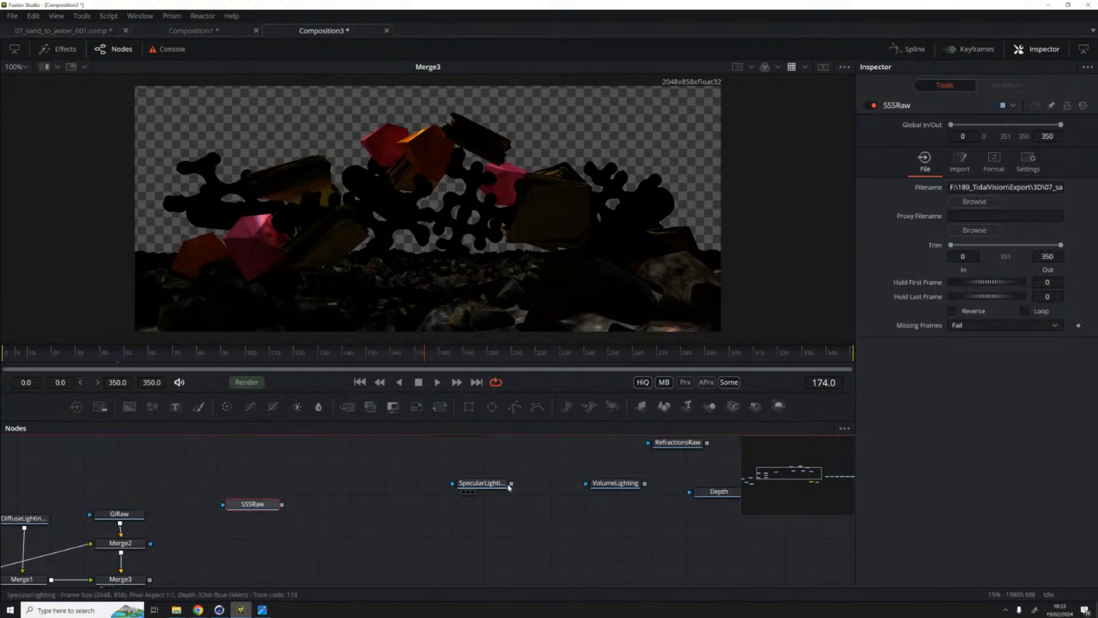
scroll(501, 501, right, 2)
scroll(501, 501, up, 1)
drag(394, 455, 260, 526)
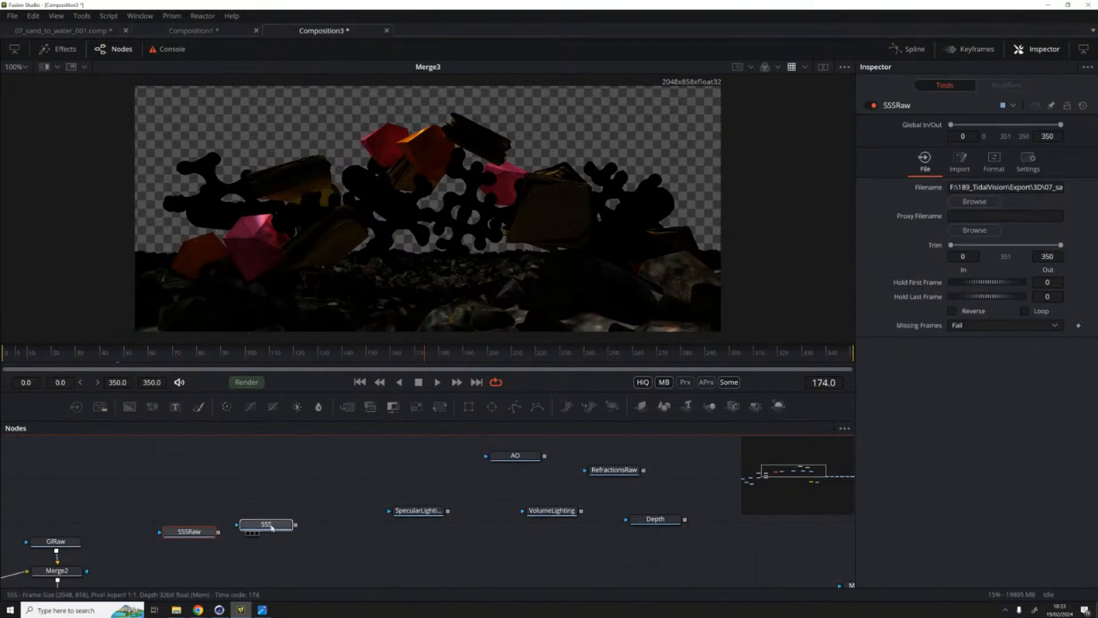
scroll(369, 491, left, 3)
scroll(369, 491, down, 2)
scroll(377, 488, left, 2)
scroll(251, 516, left, 6)
scroll(250, 516, down, 2)
drag(414, 465, 374, 475)
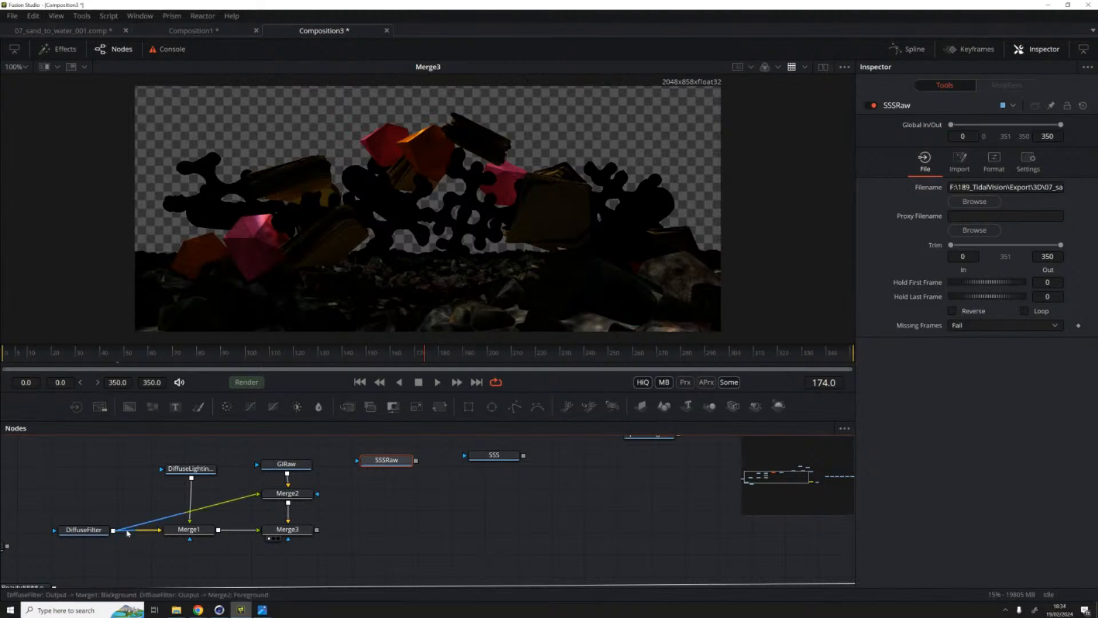
Step: Try merging DiffuseFilter with SSSRaw in a new merge, display it and set its Apply Mode to Multiply
drag(113, 530, 416, 461)
drag(386, 529, 385, 488)
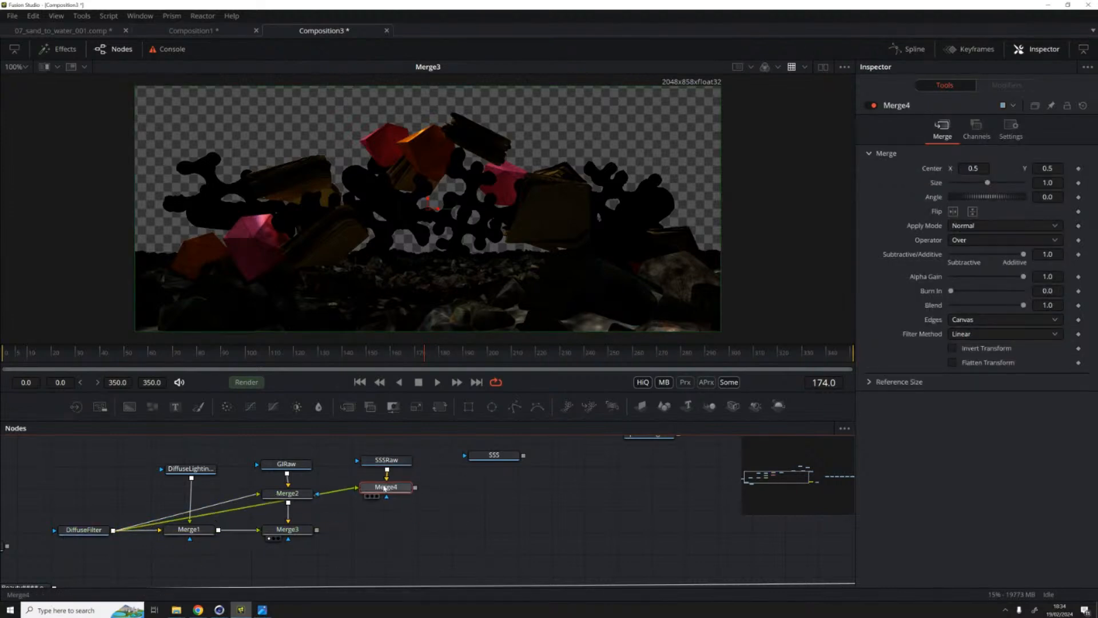
key(1)
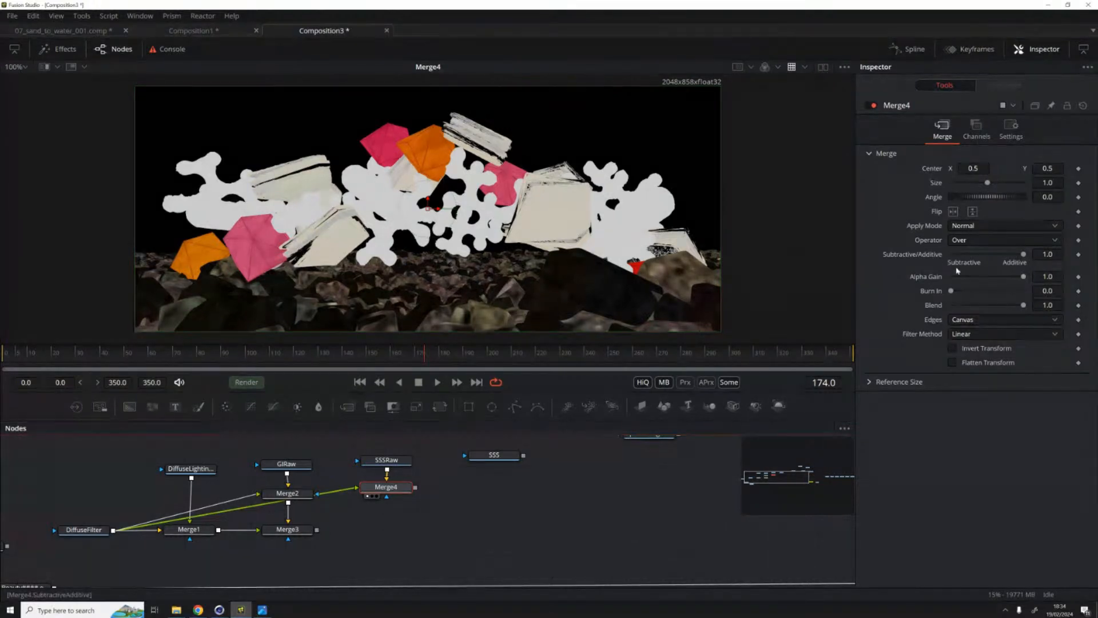
click(994, 227)
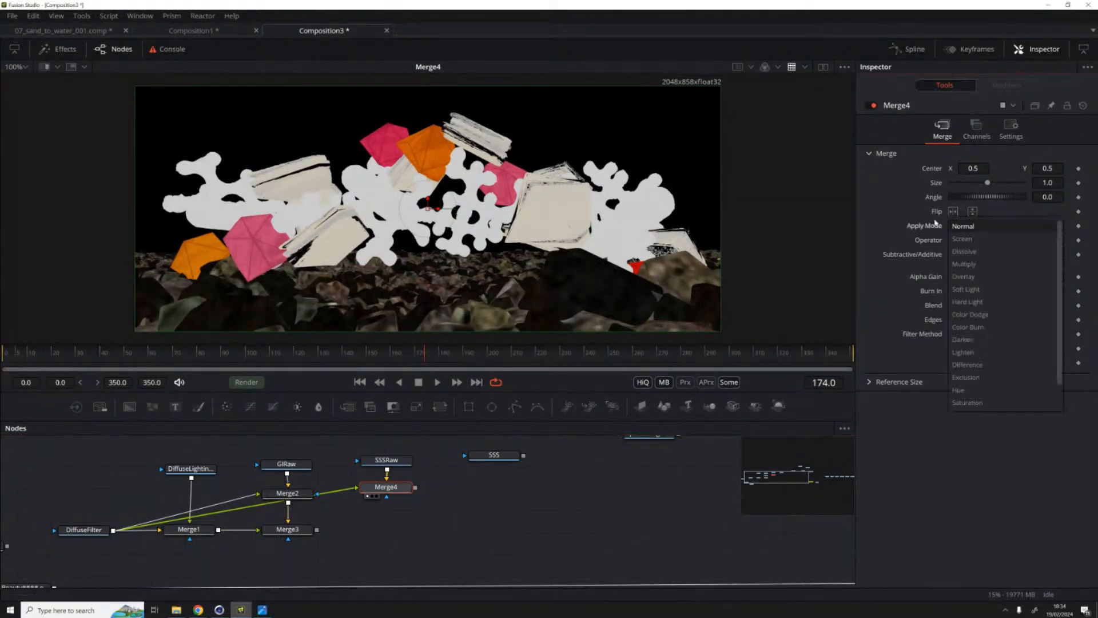
click(972, 264)
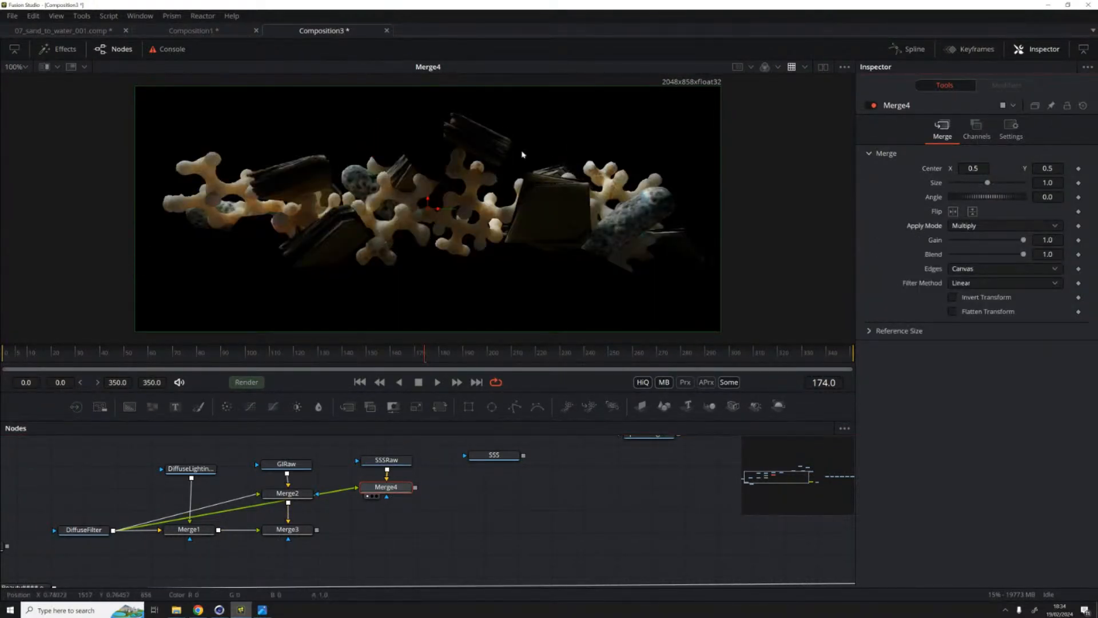
Step: Compare the SSS pass with the multiplied Merge4 result and the SSSRaw pass in the viewer
click(510, 459)
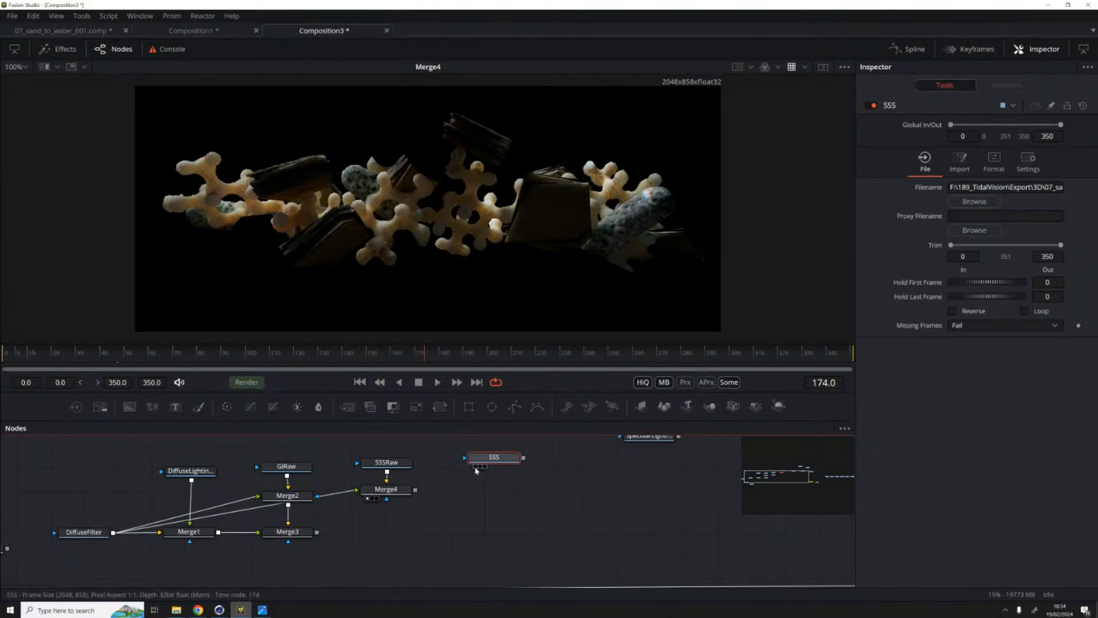
click(386, 489)
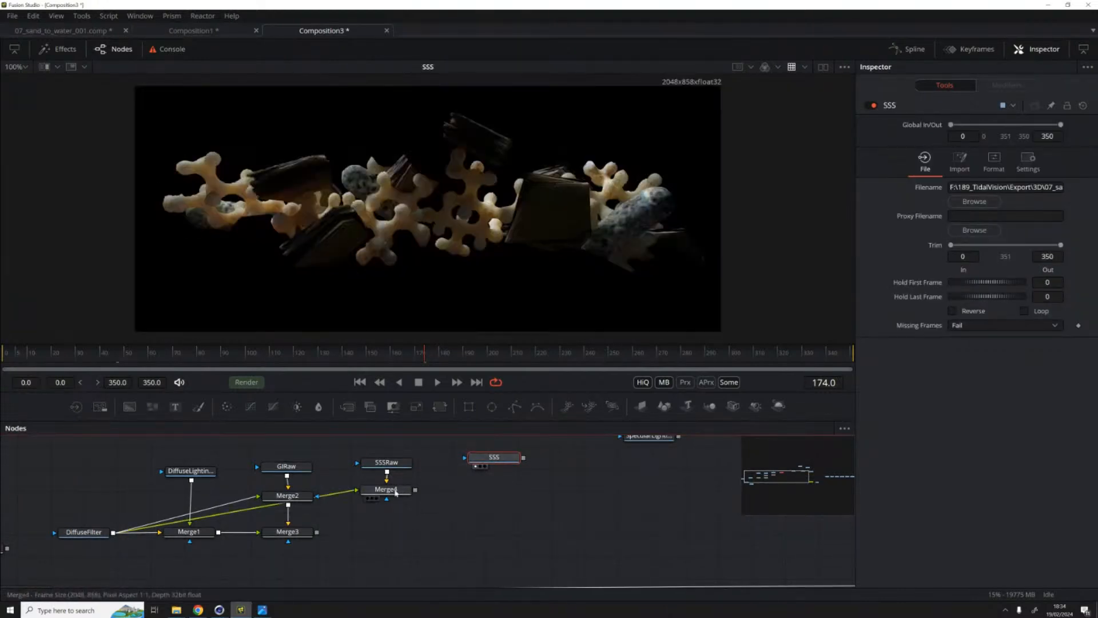
click(502, 460)
click(389, 464)
key(1)
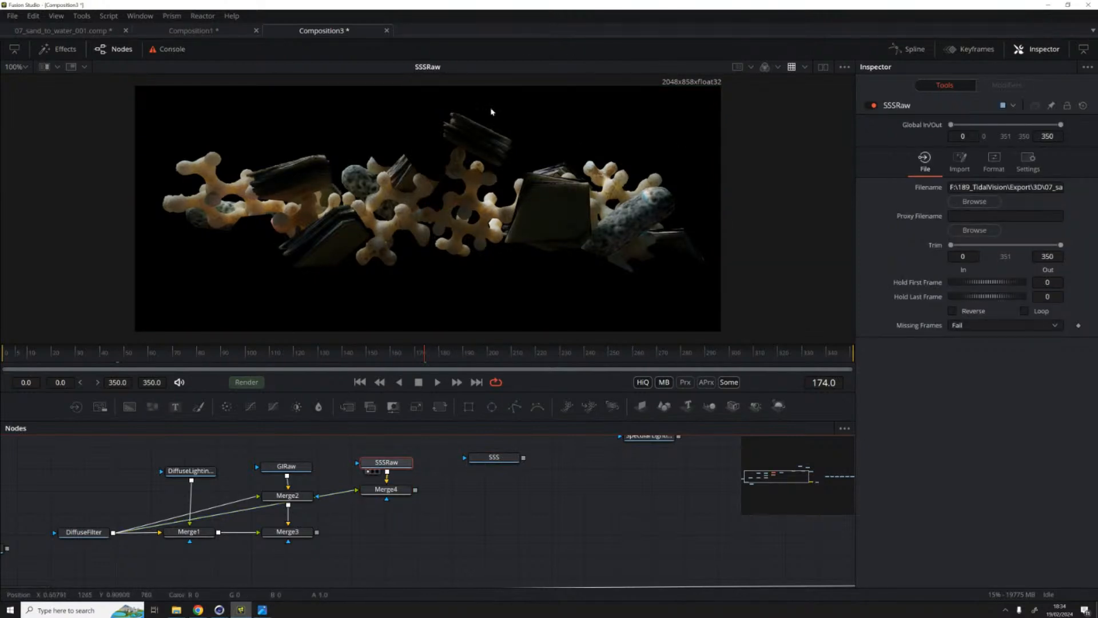
click(483, 458)
key(1)
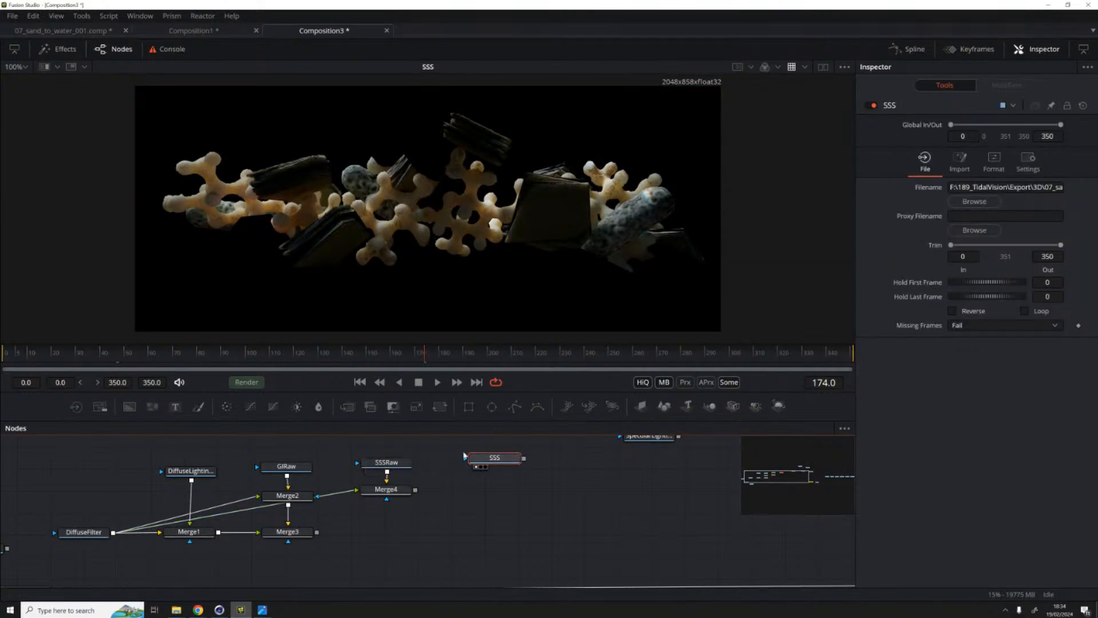
click(385, 461)
key(1)
click(495, 458)
key(1)
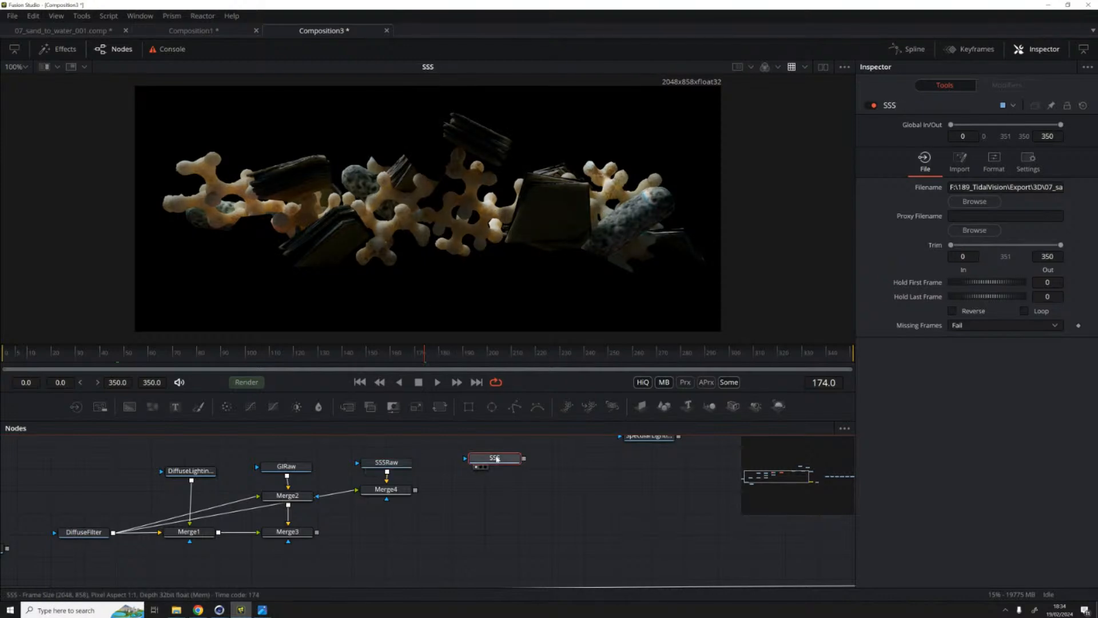
click(386, 462)
key(1)
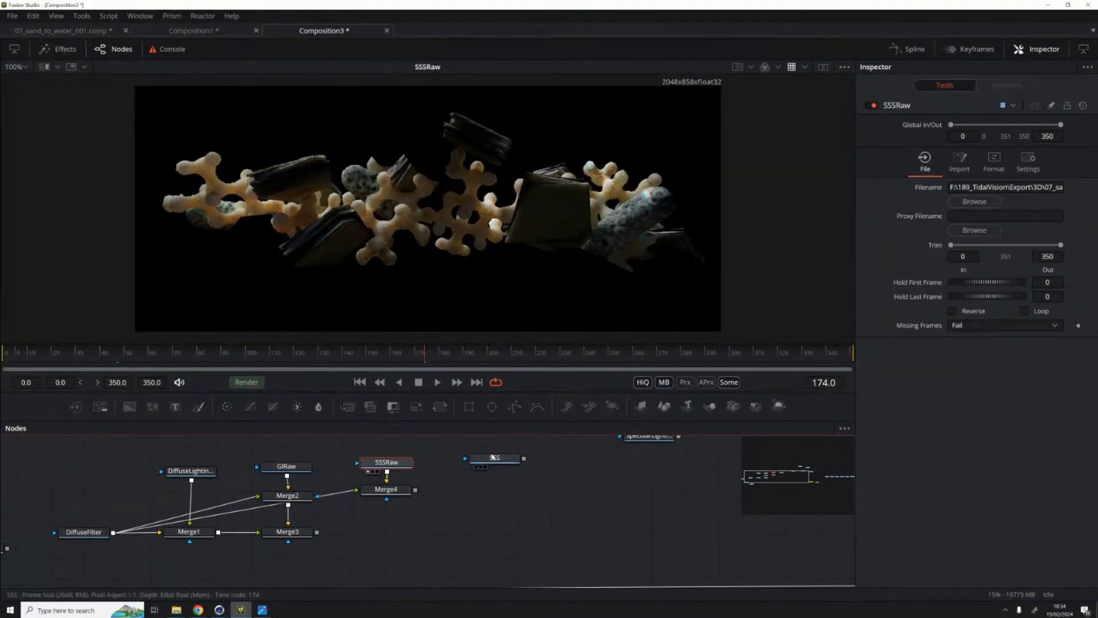
Step: Move SSSRaw and its merge away to a spot above DiffuseFilter, and delete Merge4
mouse_move(496, 456)
mouse_down()
mouse_move(469, 480)
mouse_move(482, 483)
mouse_move(484, 460)
mouse_up()
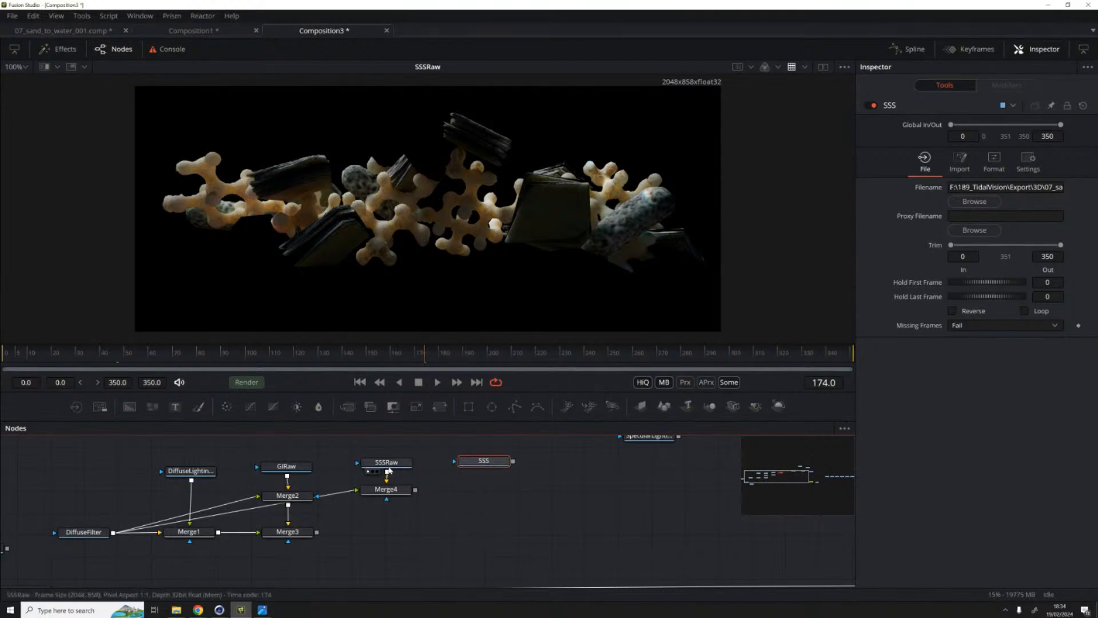
drag(347, 453, 81, 472)
click(81, 472)
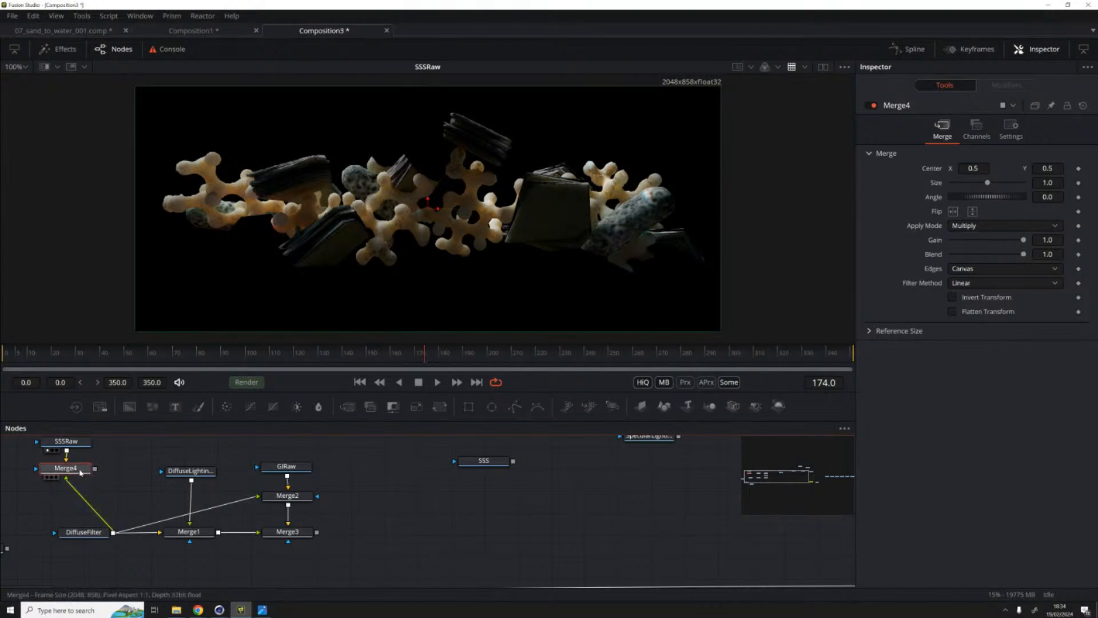
key(Delete)
Step: Place SSS beside GIRaw, merge it over the Merge3 output, display the new merge and lower its Alpha Gain to 0
drag(483, 476, 398, 481)
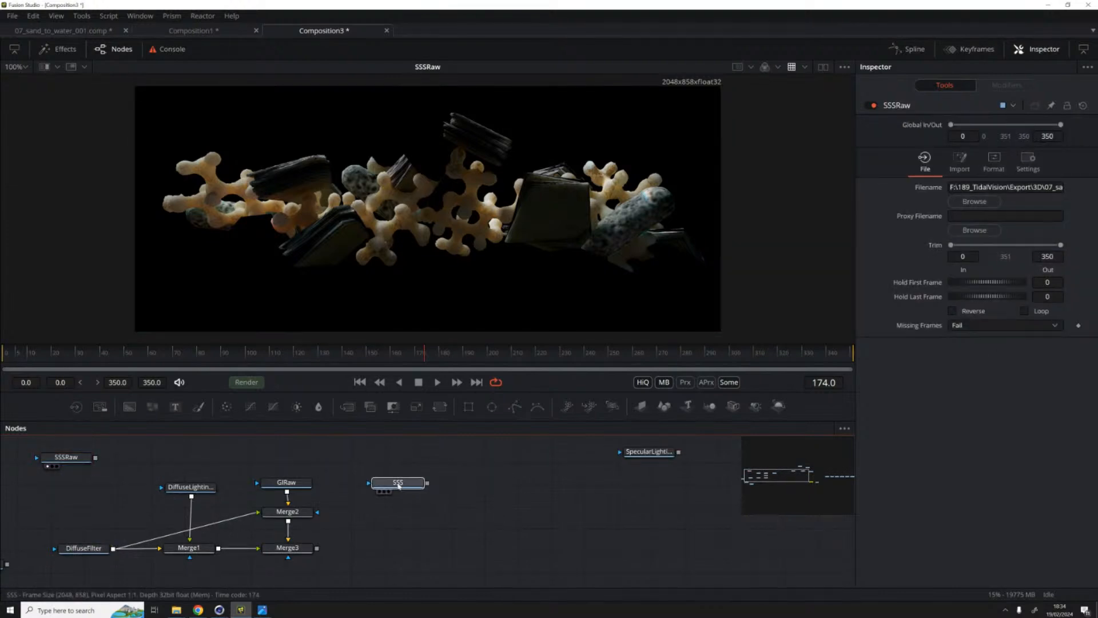
drag(289, 525, 371, 458)
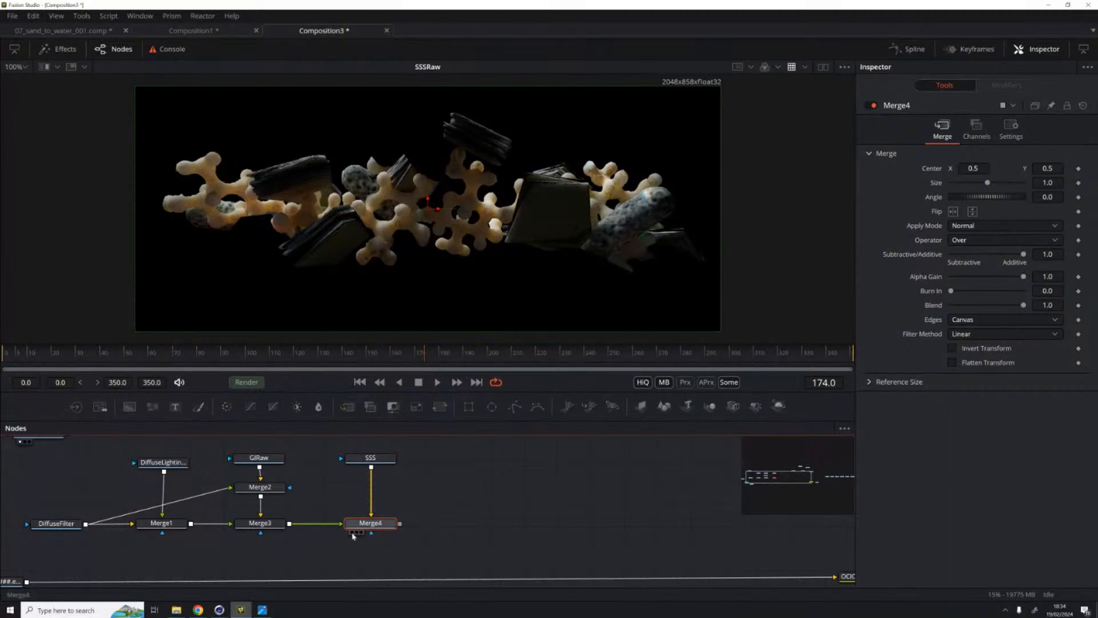
click(353, 532)
click(979, 230)
key(Escape)
drag(1024, 277, 948, 277)
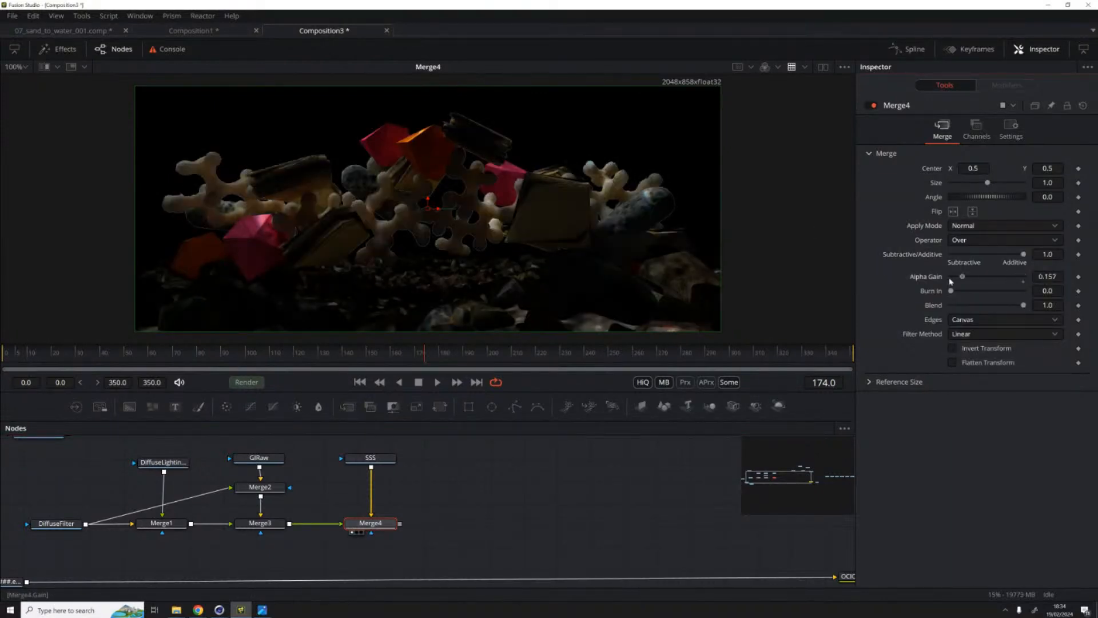
Step: Set the alpha channel of the SSS pass to A in its OpenEXR channel settings
click(376, 455)
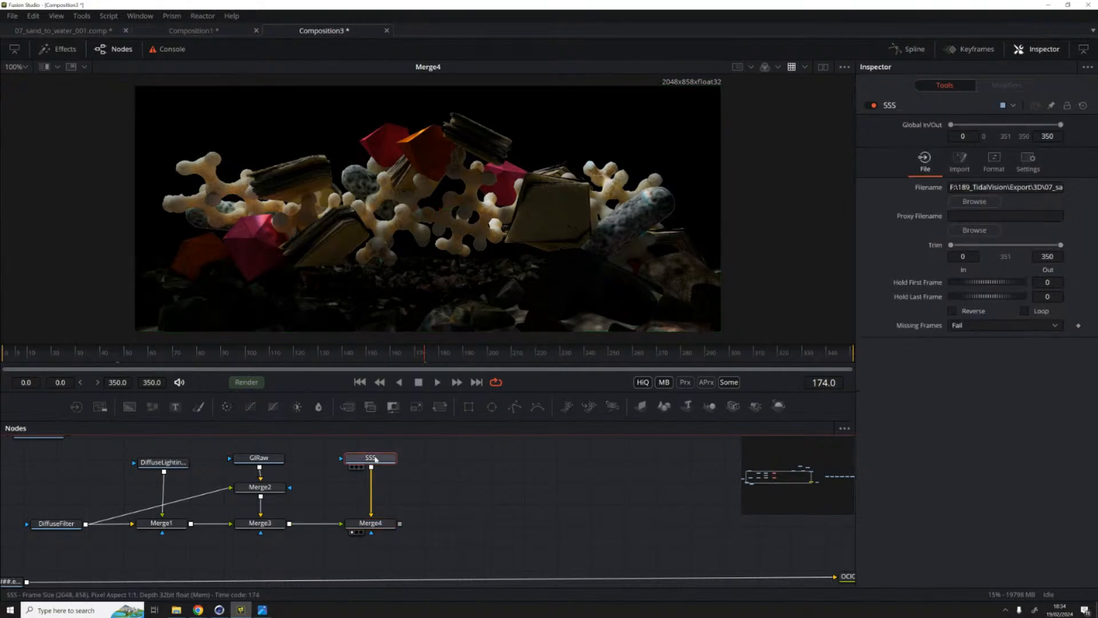
click(994, 160)
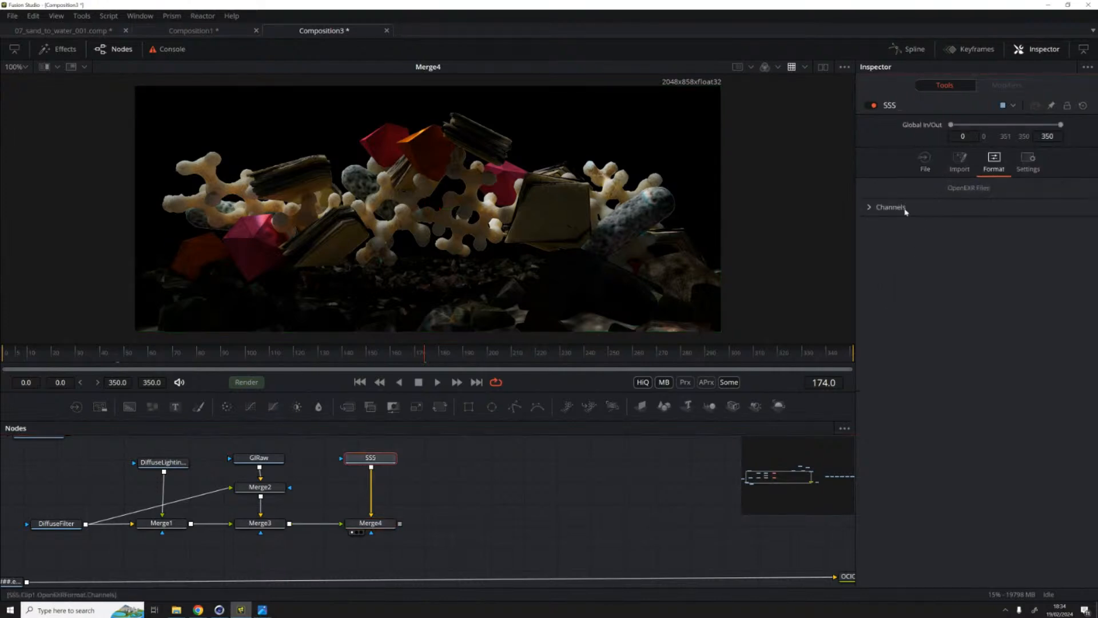
click(869, 208)
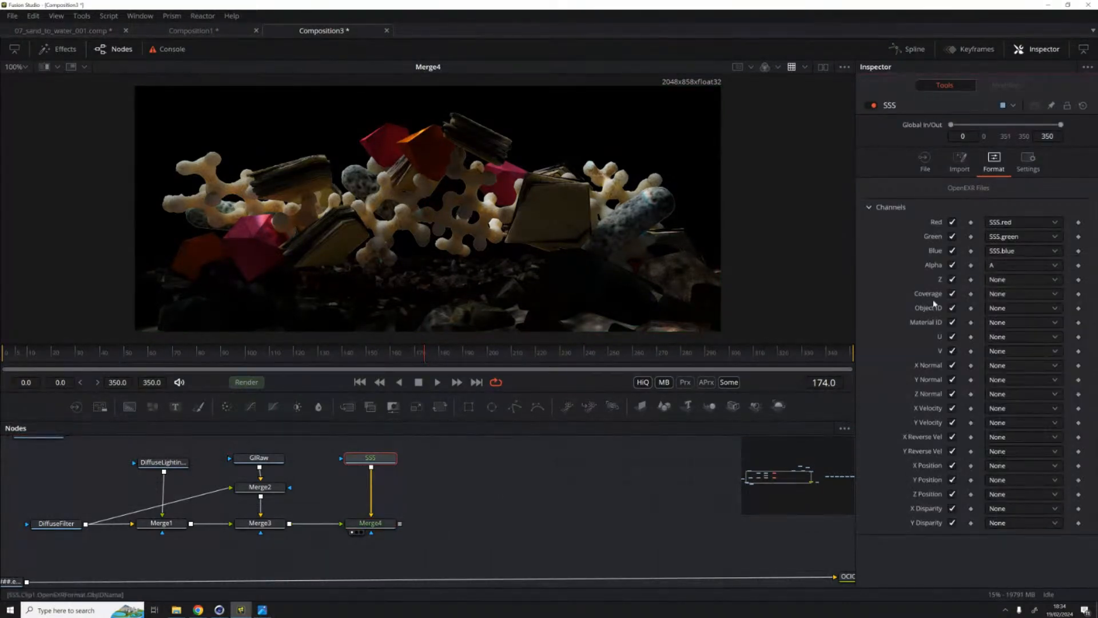
click(522, 478)
click(924, 160)
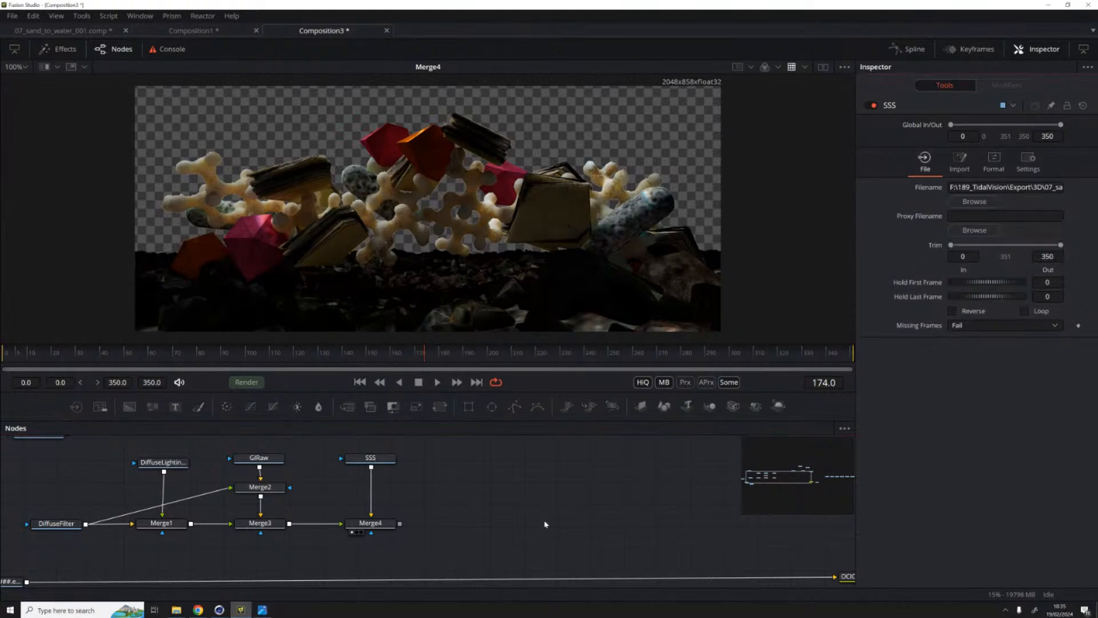
Step: Rearrange the remaining pass nodes to clear space beside Merge4, keeping the refraction and reflection passes close by
drag(456, 443, 196, 488)
drag(367, 467, 327, 508)
drag(235, 473, 535, 521)
drag(490, 482, 636, 454)
drag(389, 474, 551, 451)
scroll(493, 466, right, 5)
drag(598, 508, 106, 506)
drag(649, 506, 454, 500)
drag(420, 468, 181, 553)
drag(307, 547, 788, 504)
drag(655, 506, 484, 524)
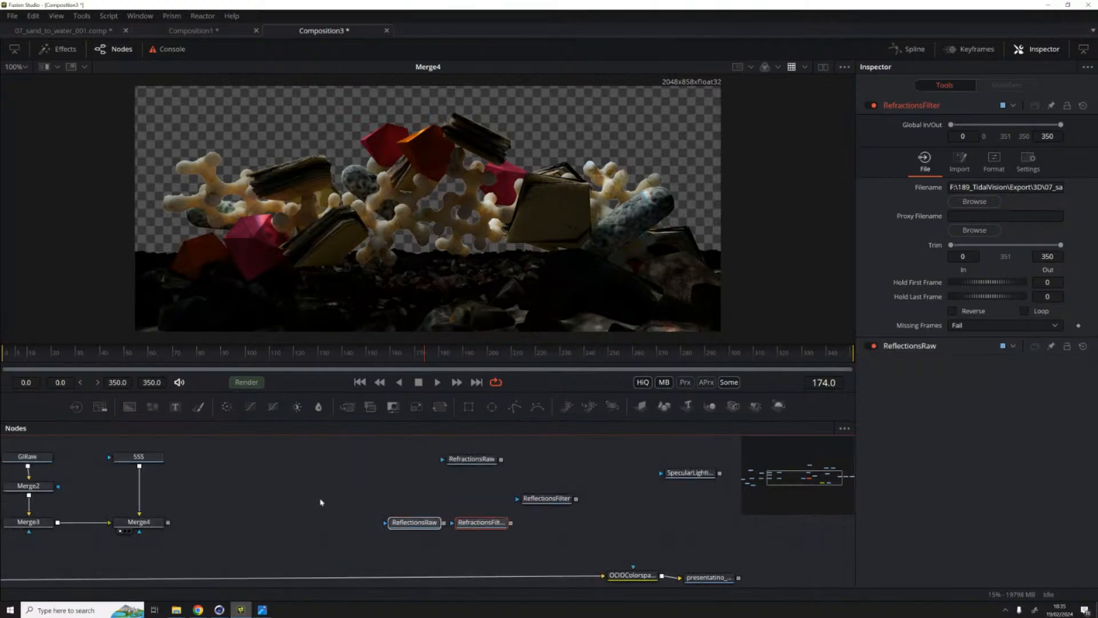
Step: Place RefractionsFilter and RefractionsRaw next to each other, beyond the SSS node
drag(468, 463, 244, 471)
drag(489, 524, 322, 448)
drag(348, 484, 276, 466)
drag(276, 505, 353, 468)
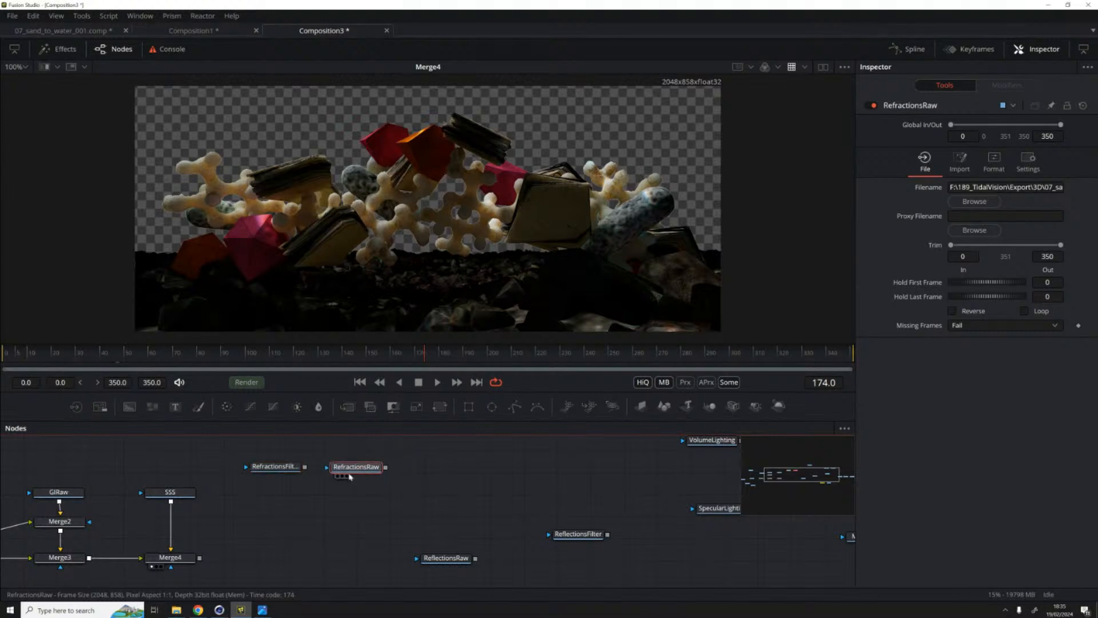
Step: Display RefractionsRaw in the viewer and set its alpha channel to A
key(1)
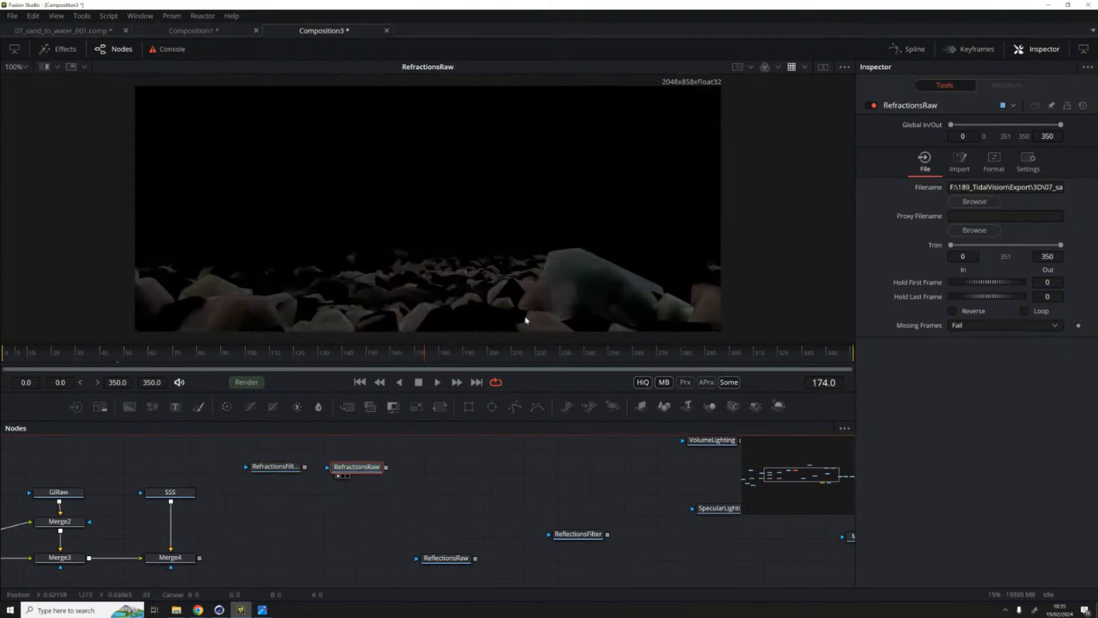
click(994, 160)
click(870, 208)
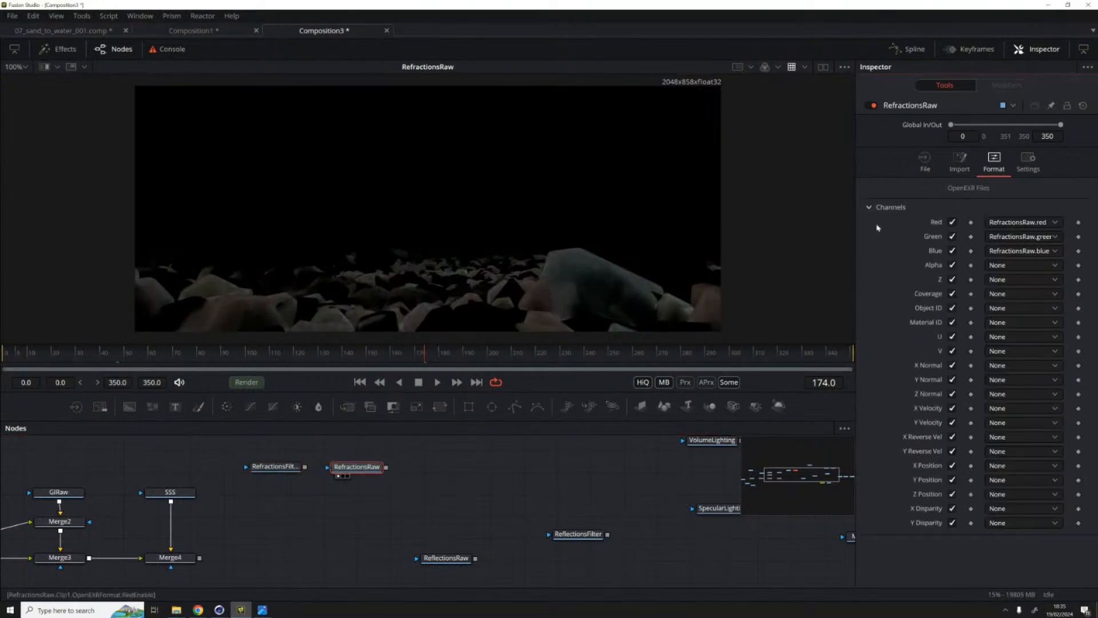
click(1003, 267)
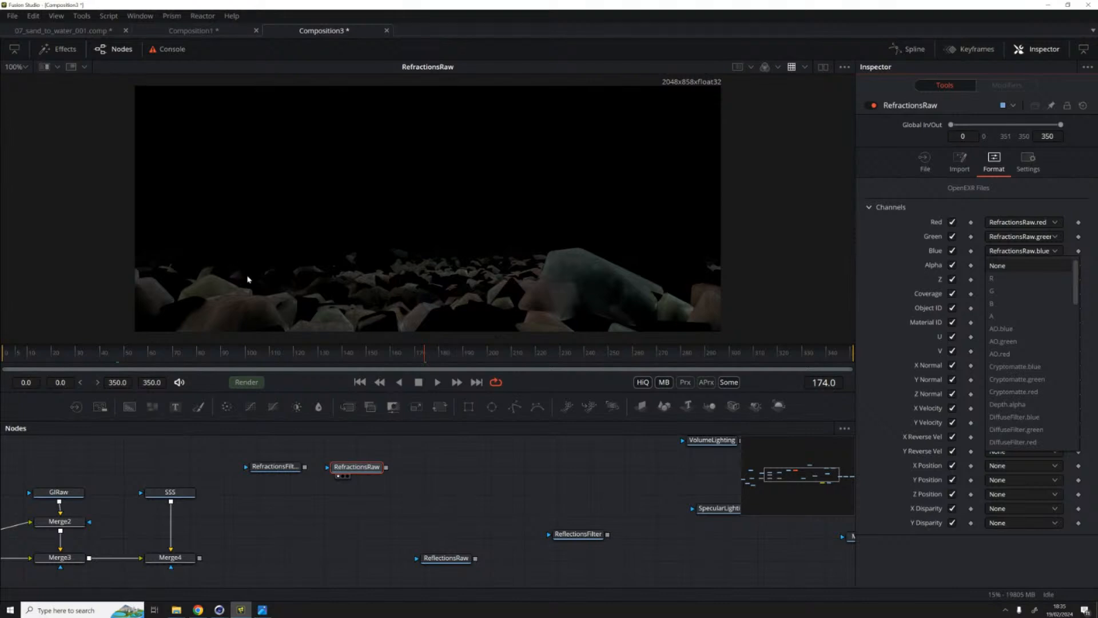
click(993, 316)
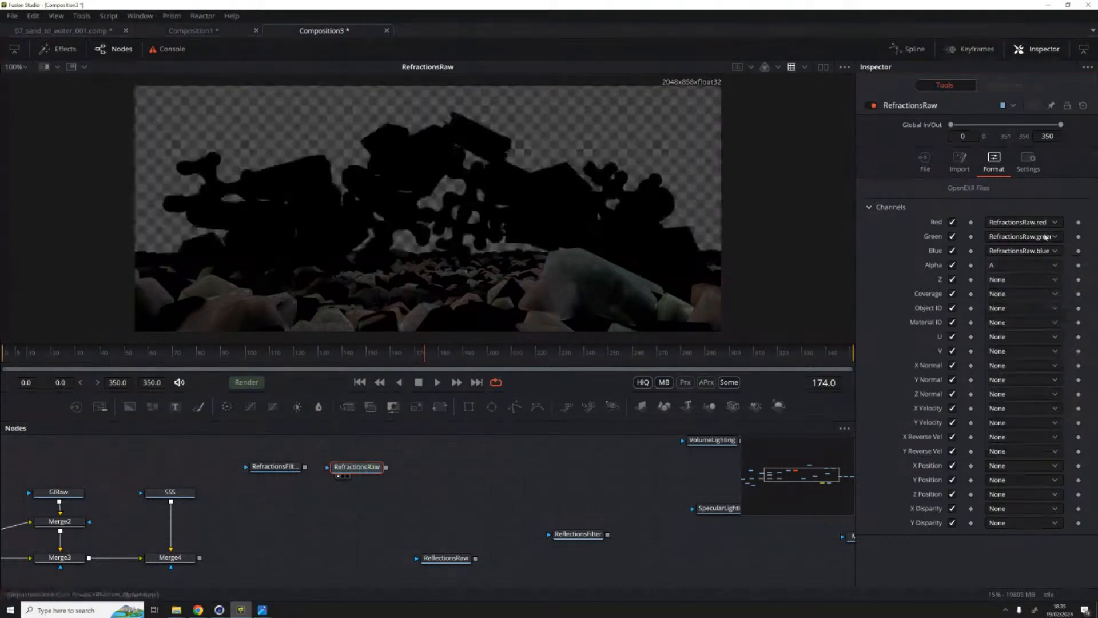
Step: Merge RefractionsFilter over RefractionsRaw with Apply Mode Multiply, and merge that result with the Merge4 output
drag(295, 474, 386, 468)
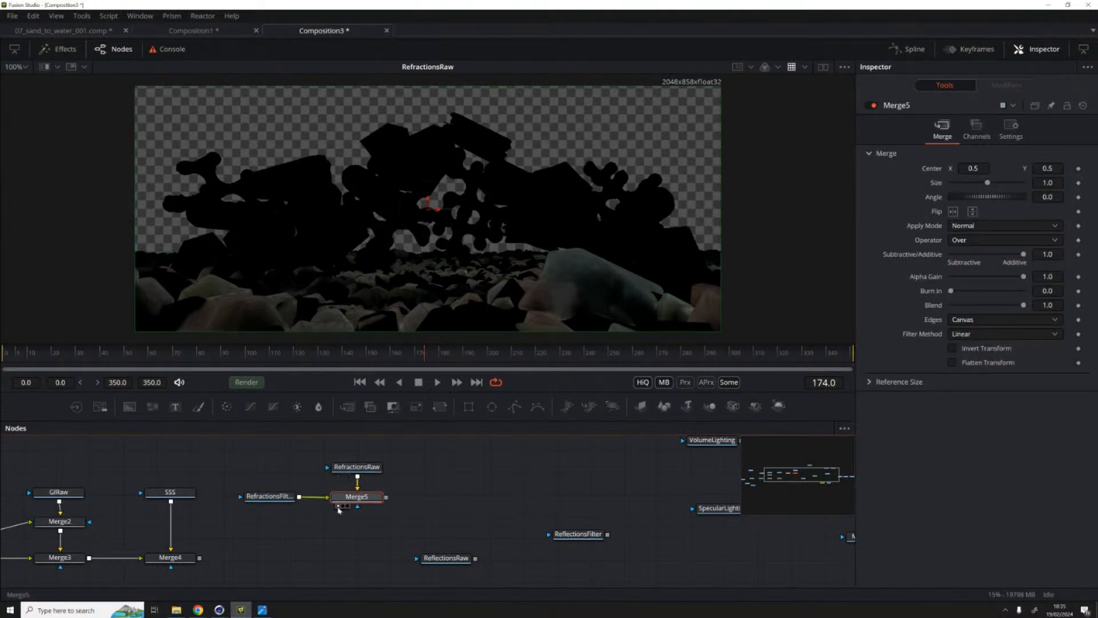
click(341, 506)
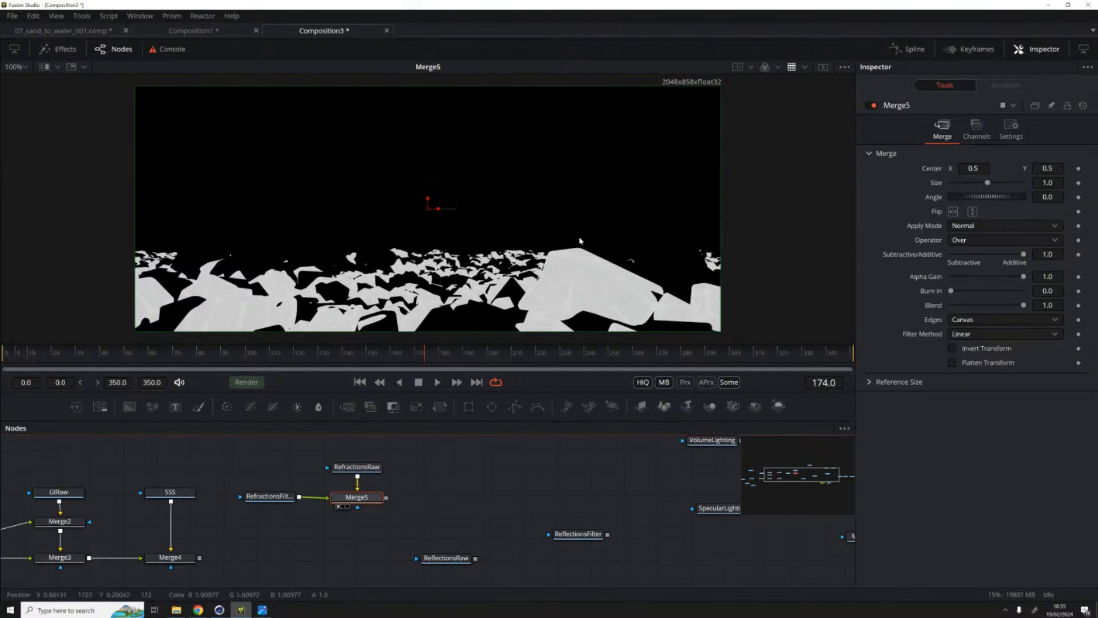
drag(269, 496, 265, 501)
click(356, 497)
click(1027, 225)
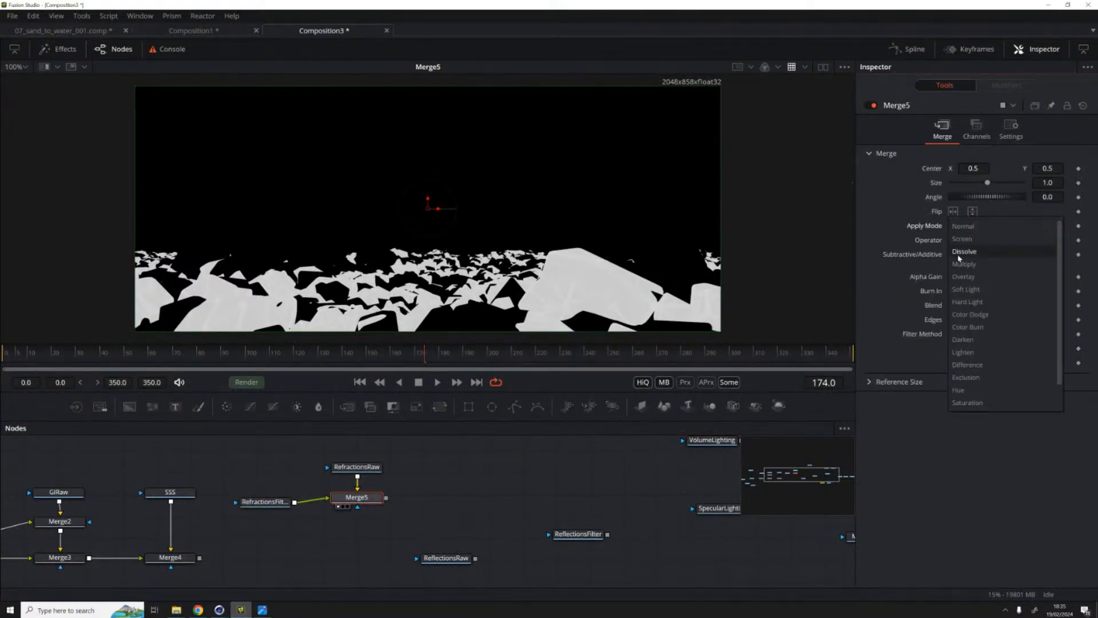
click(972, 266)
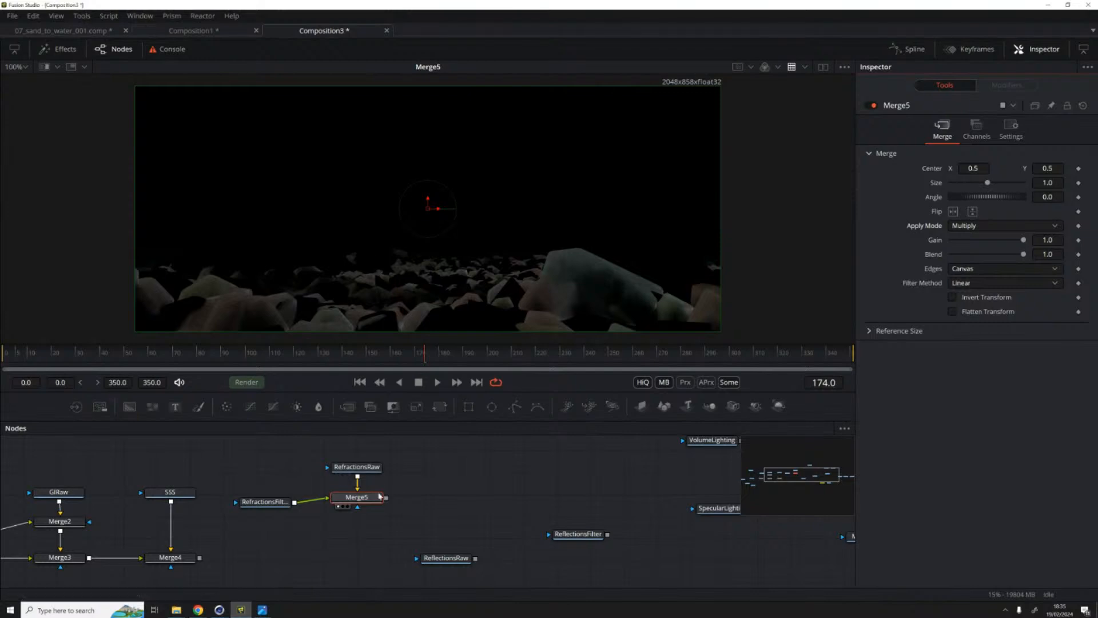
drag(200, 559, 385, 497)
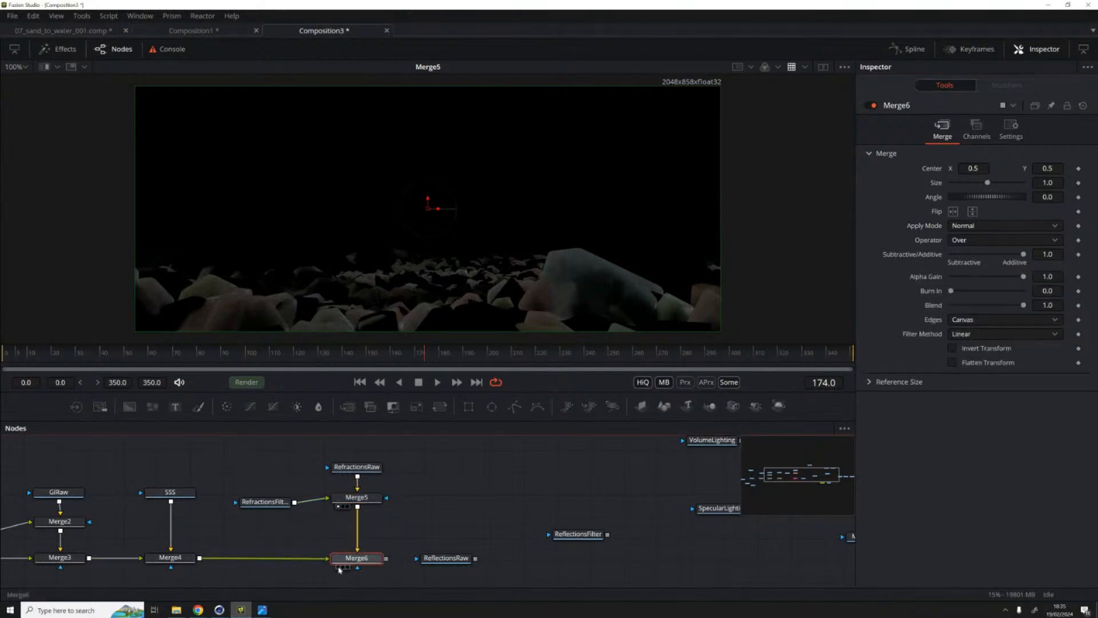
Step: Place the two reflection passes beside the refraction group, merge ReflectionsFilter over ReflectionsRaw, display the merge and set its Apply Mode to Multiply
drag(462, 559, 545, 462)
drag(599, 538, 554, 468)
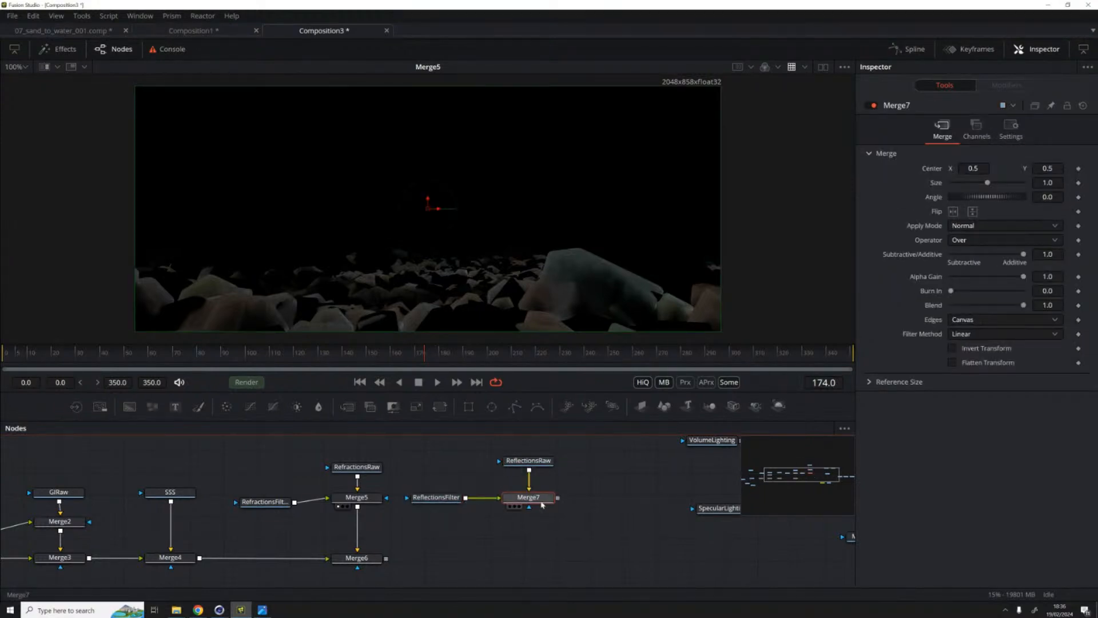
click(505, 506)
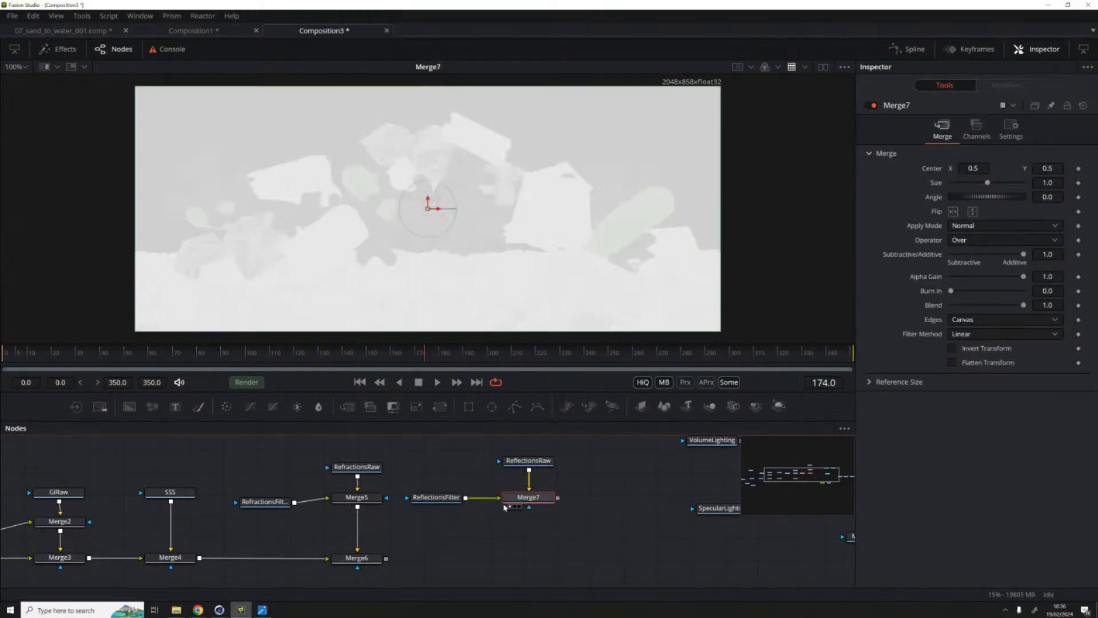
click(995, 227)
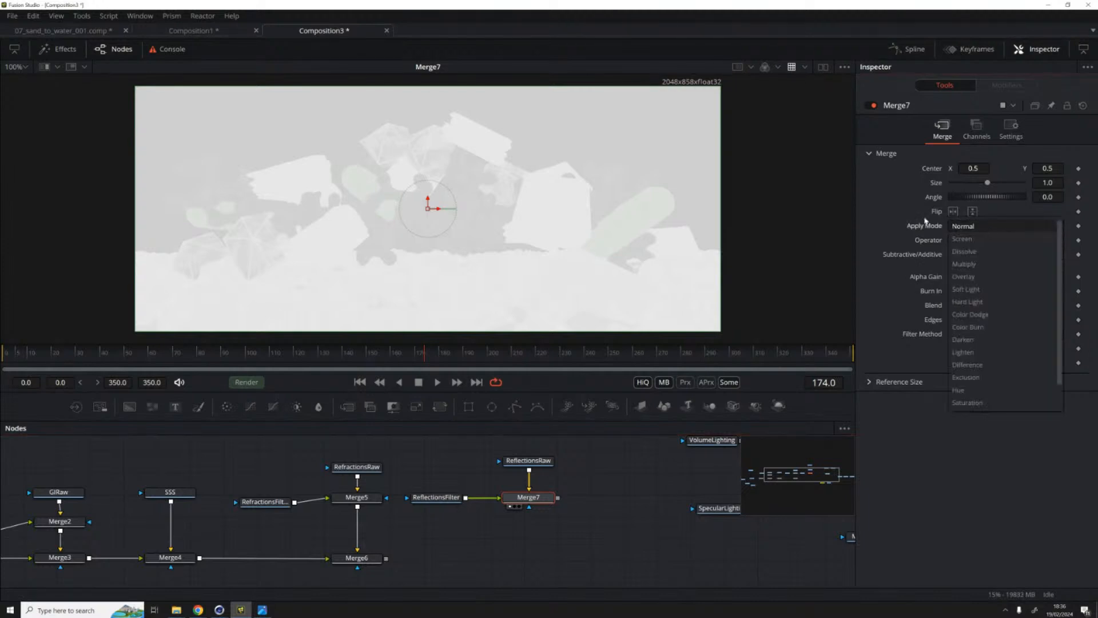
click(975, 264)
click(451, 539)
Step: Compare ReflectionsRaw, ReflectionsFilter and their multiplied merge in the viewer
drag(542, 471, 466, 451)
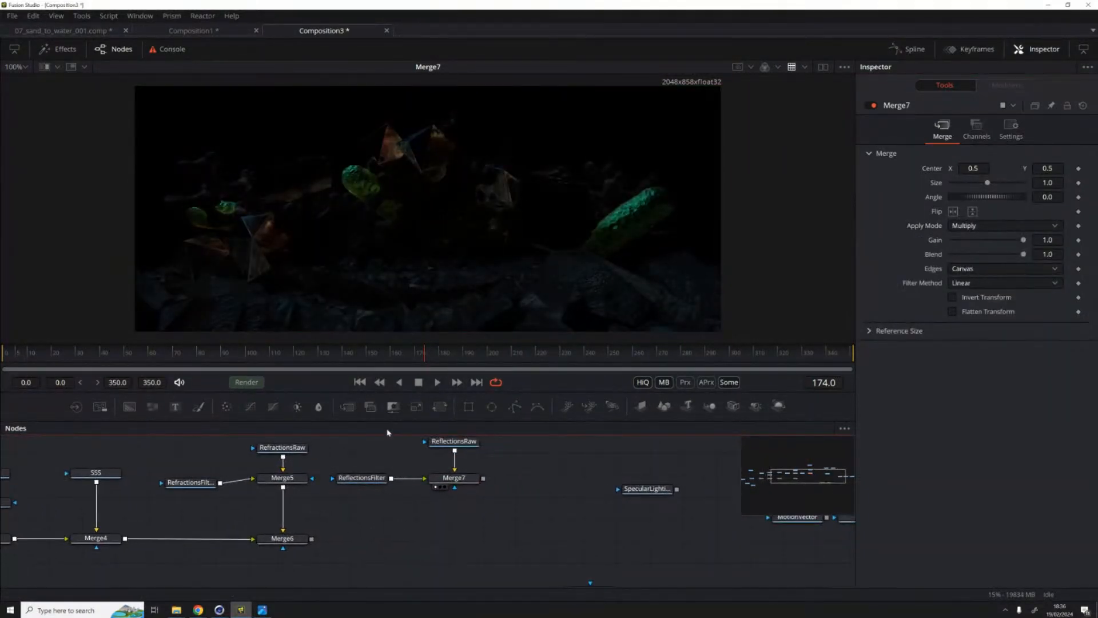
click(465, 445)
key(1)
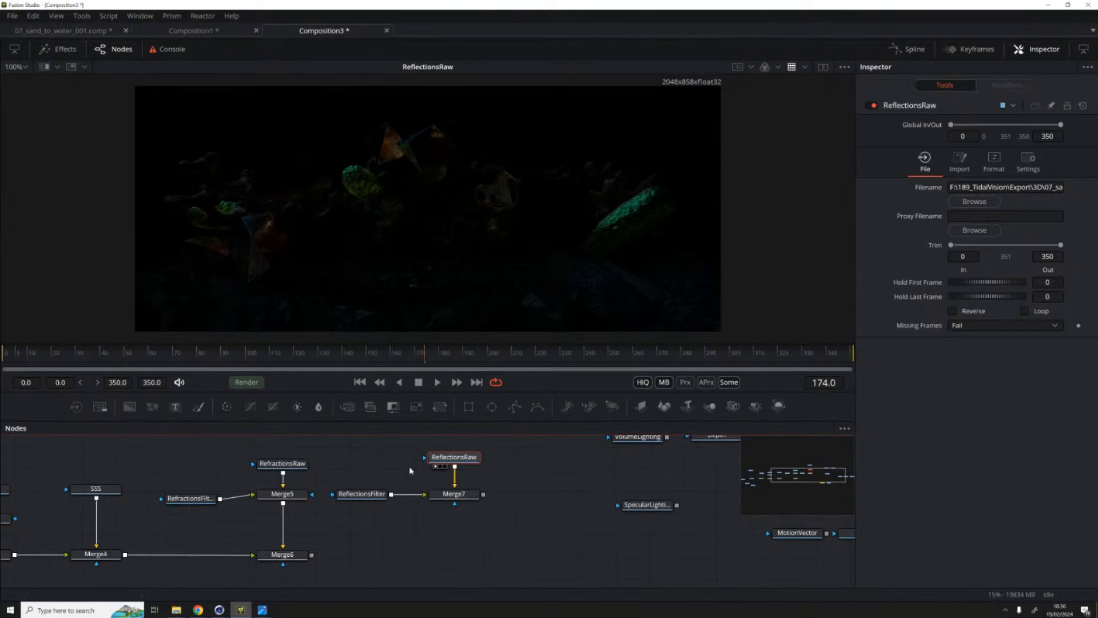
click(362, 494)
key(1)
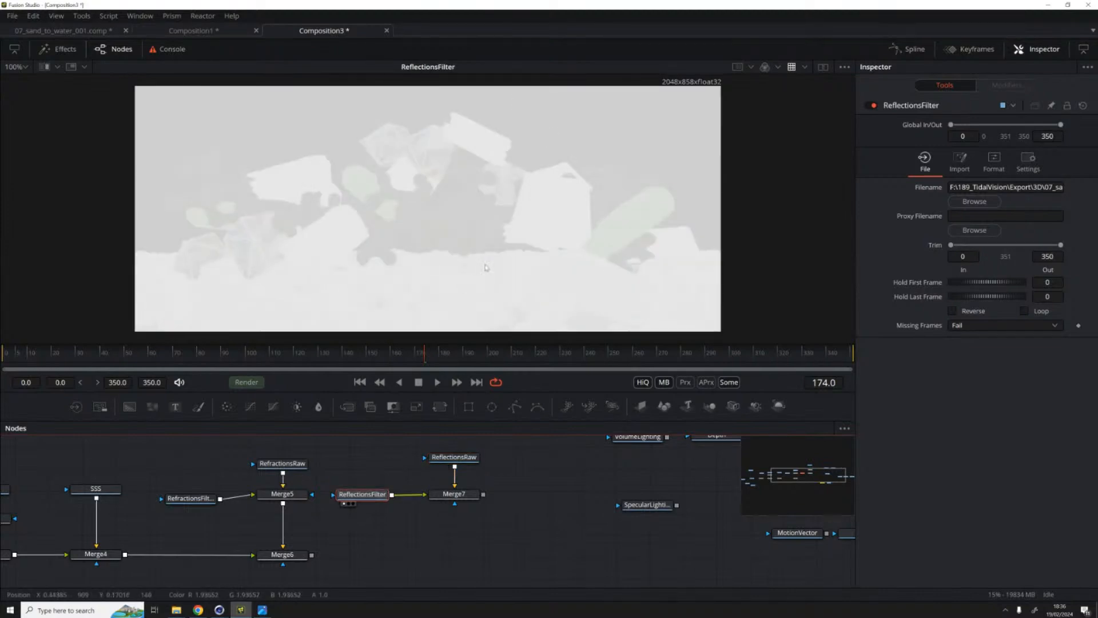
click(459, 495)
key(1)
Step: Merge the multiplied reflections with the Merge6 output and lower the Alpha Gain of Merge6
drag(312, 555, 485, 498)
click(283, 554)
drag(1024, 278, 994, 278)
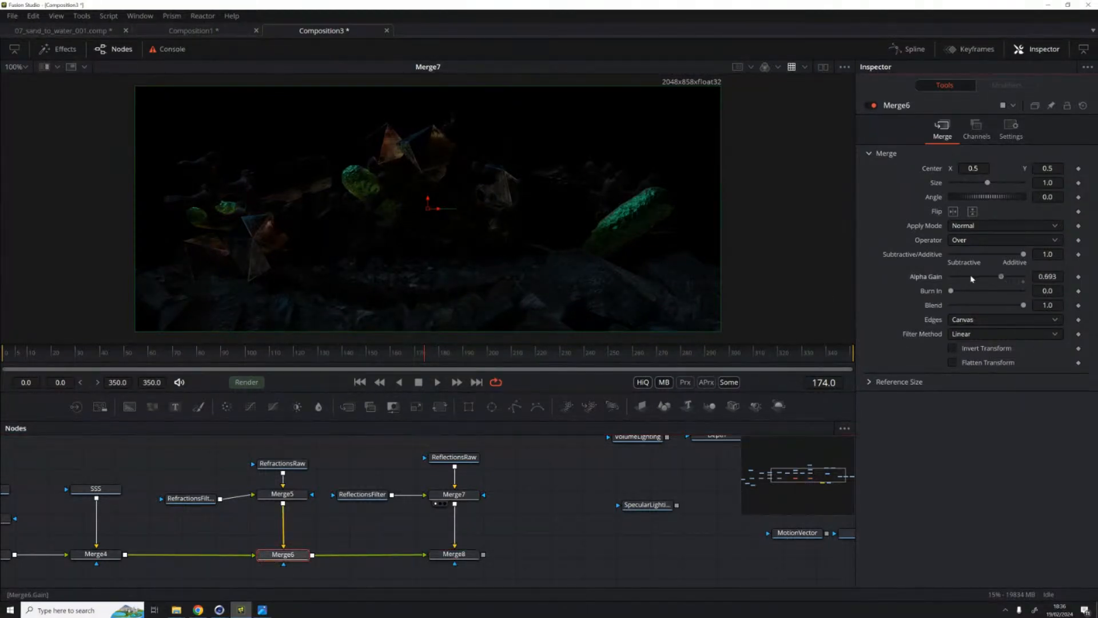
Step: Set the Alpha Gain of the final reflections merge to 0 and display that merge in the viewer
click(453, 554)
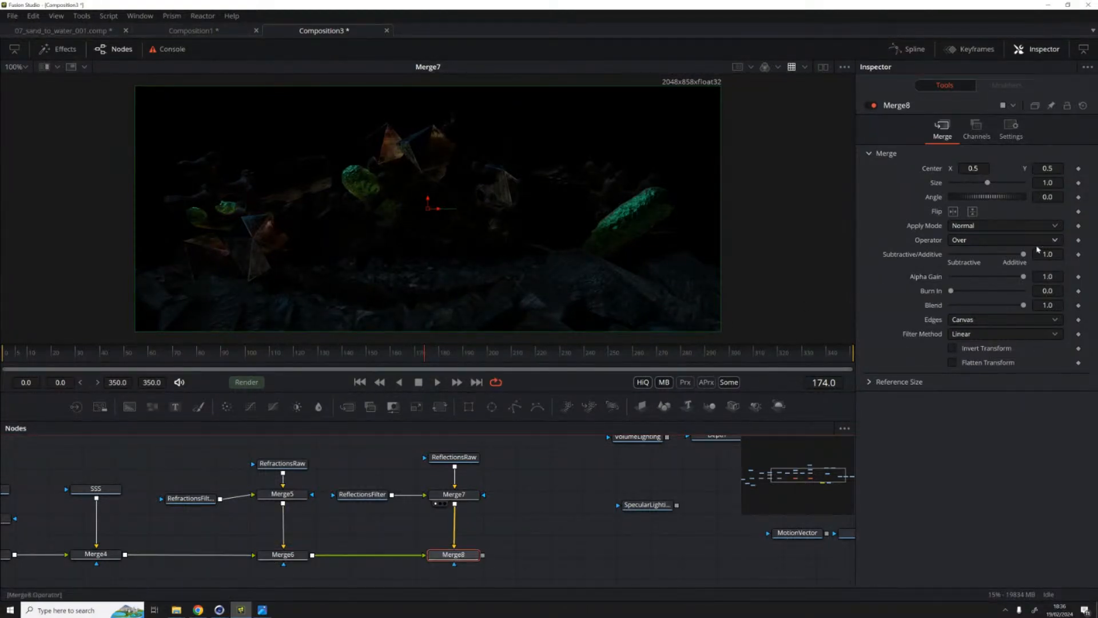
key(1)
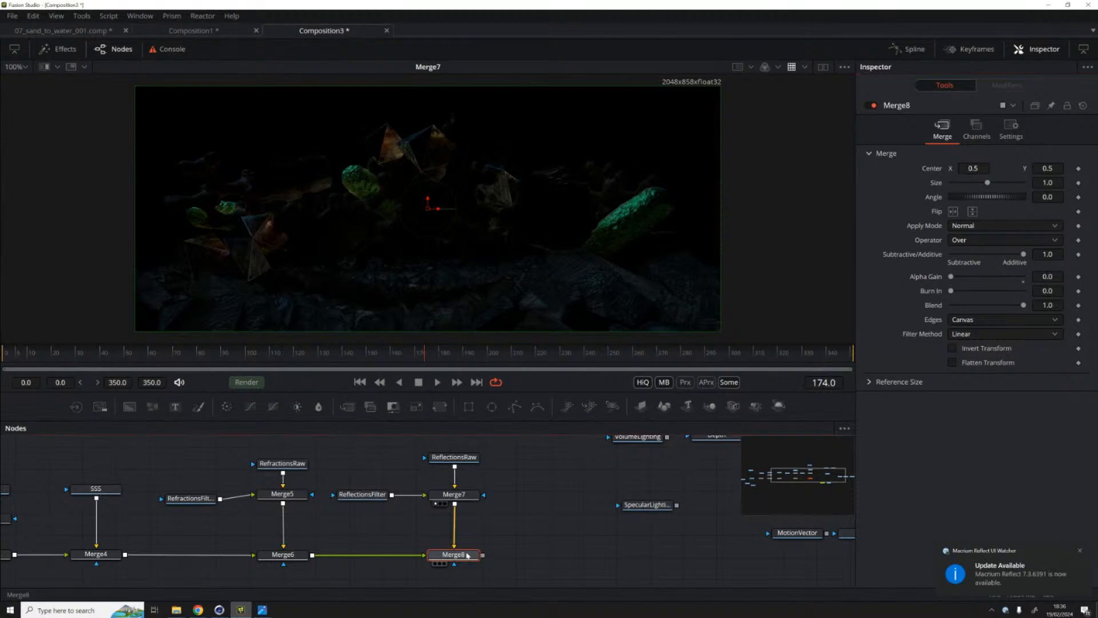
click(1081, 551)
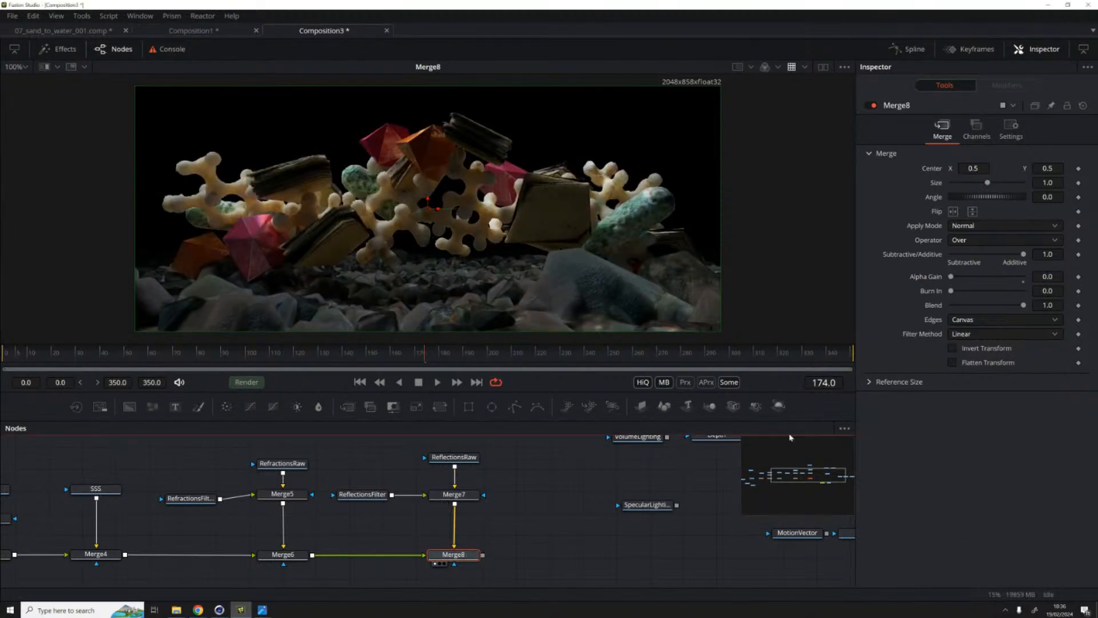
click(408, 568)
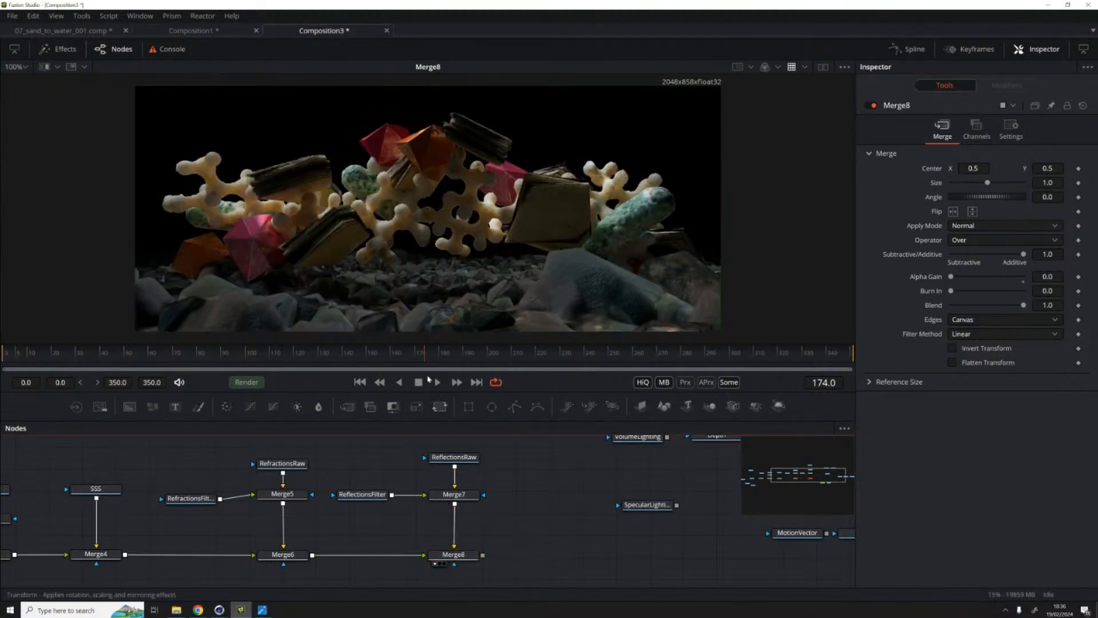
Step: Check the channel assignments of RefractionsRaw and set the alpha channel of RefractionsFilter to A
click(283, 464)
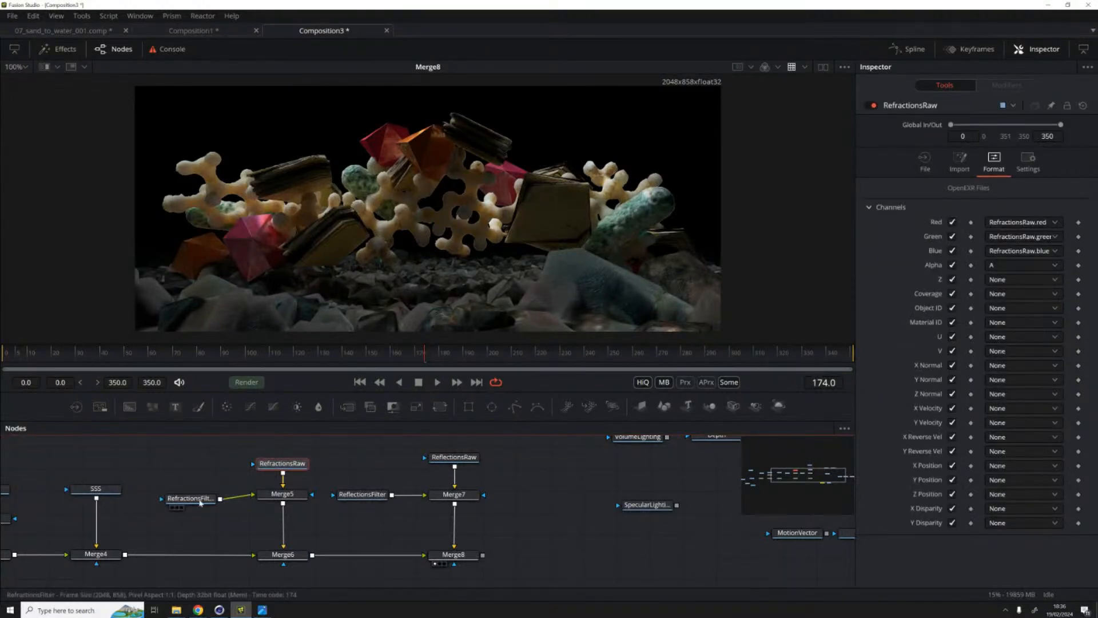
click(191, 498)
click(993, 166)
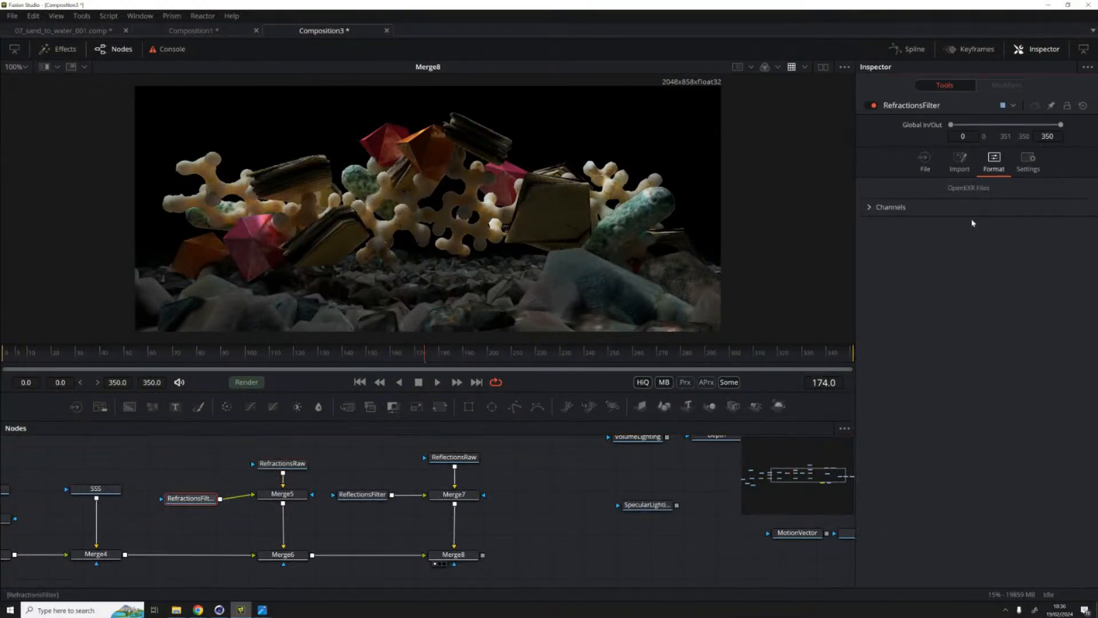
click(872, 209)
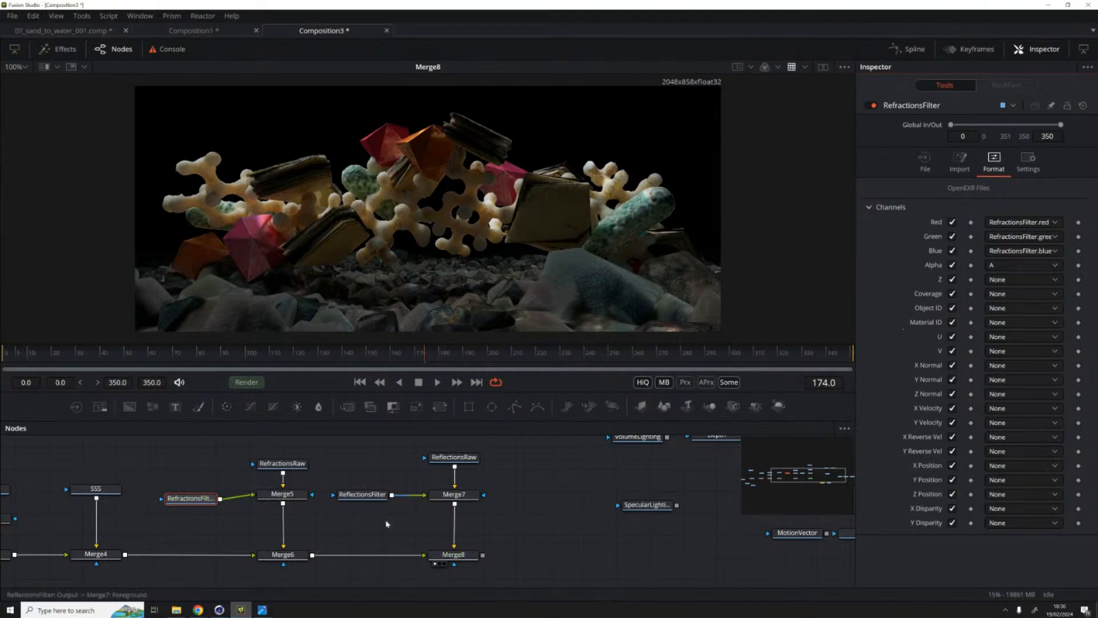
Step: Set the alpha channel of both ReflectionsFilter and ReflectionsRaw to A, and select the final reflections merge
click(362, 495)
click(993, 164)
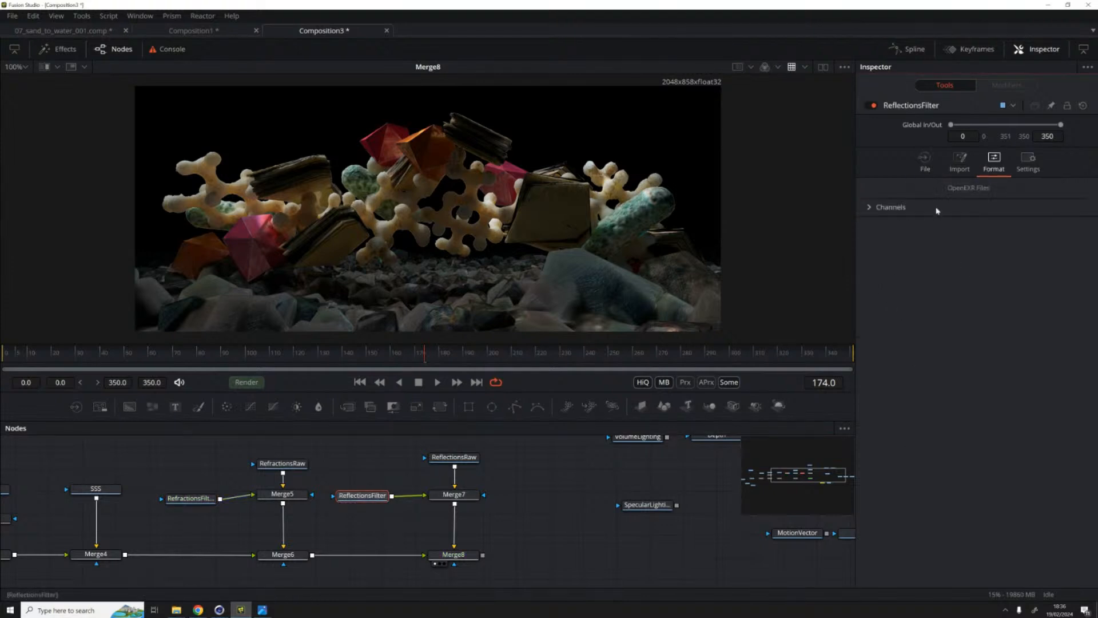
click(869, 208)
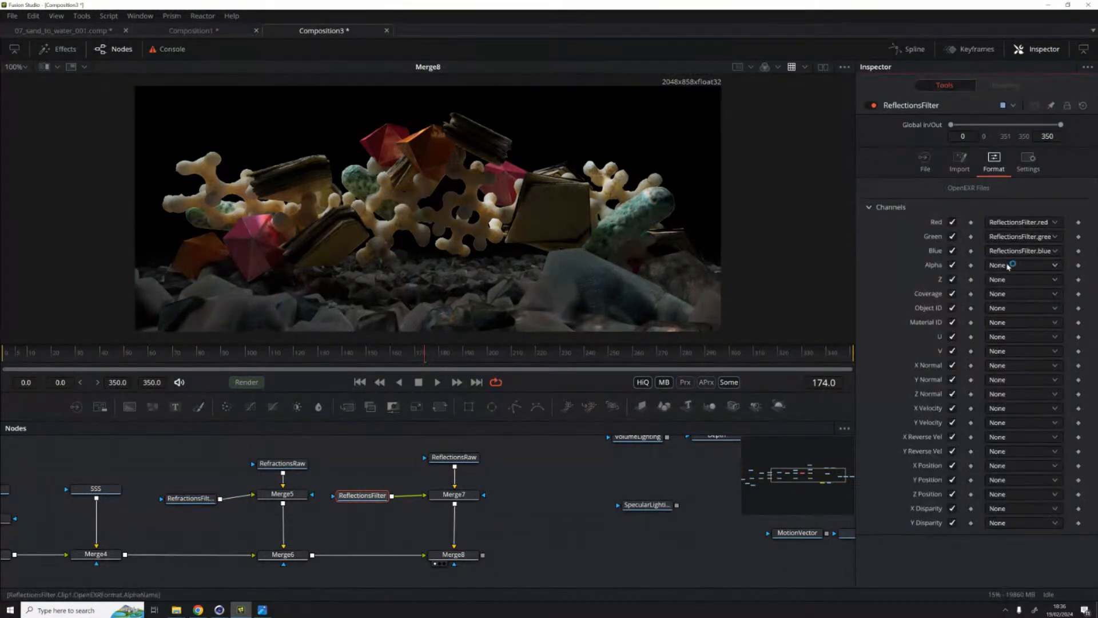
click(1008, 266)
click(454, 457)
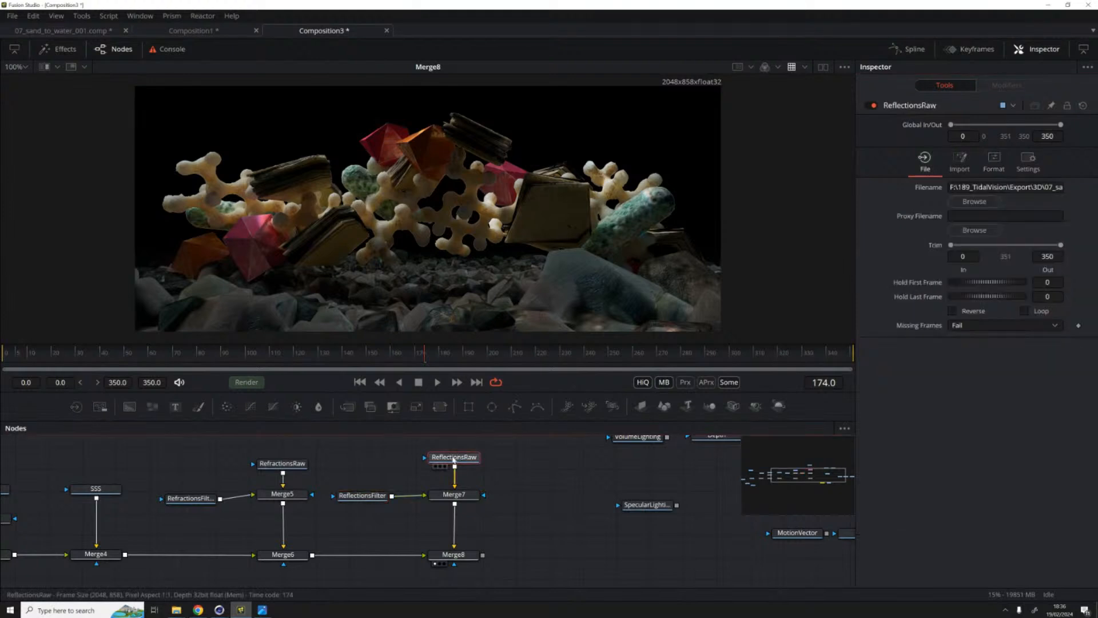
click(994, 162)
click(887, 210)
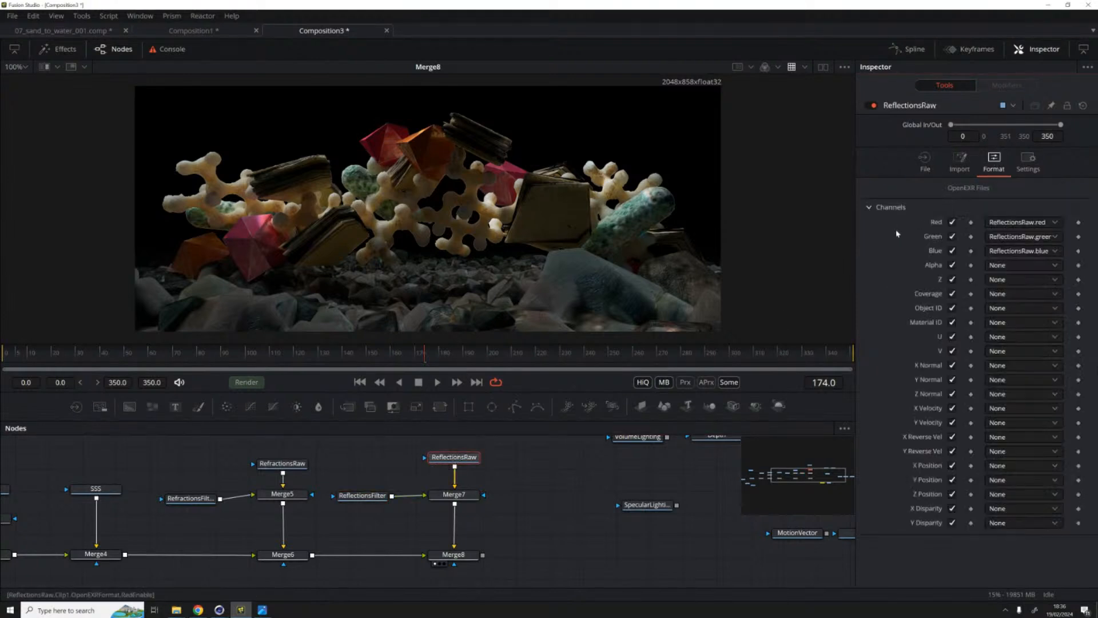
click(1008, 266)
click(993, 318)
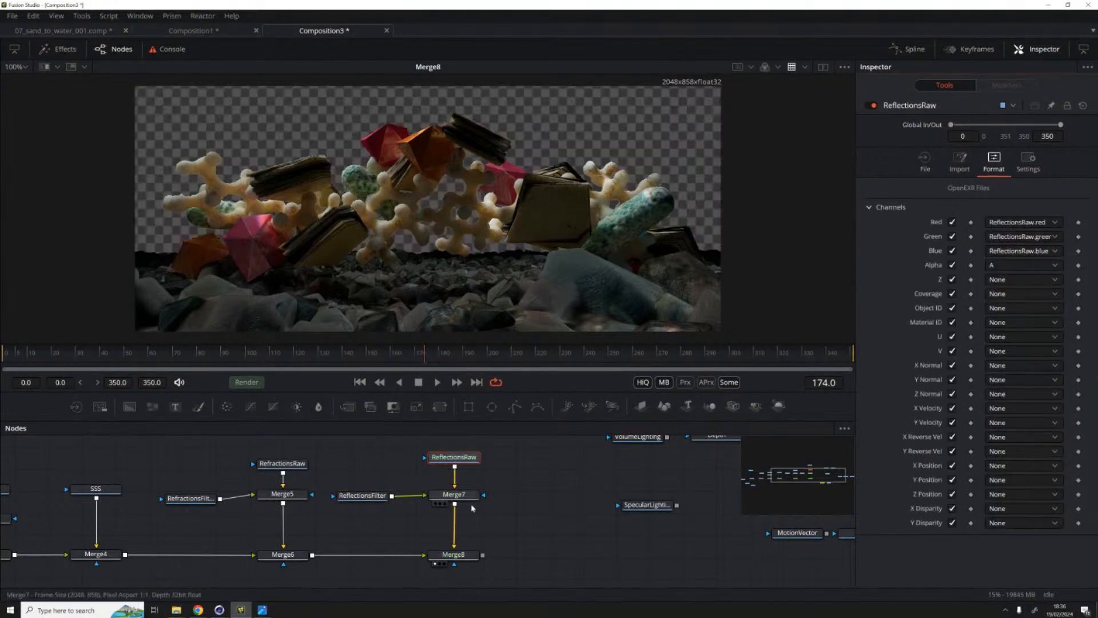
click(453, 554)
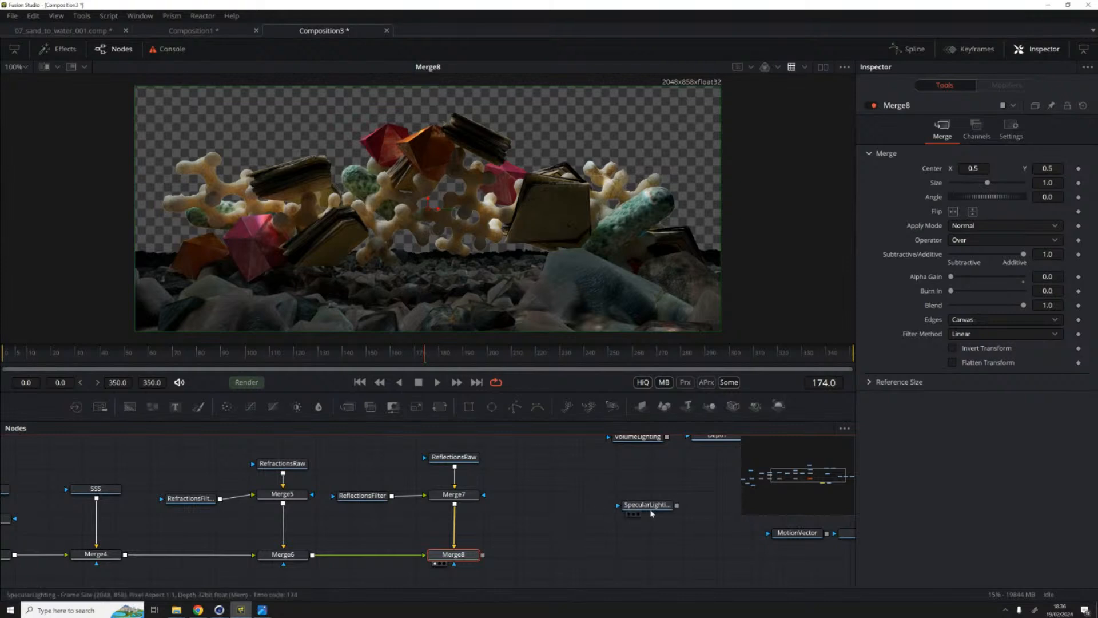
Step: Place the SpecularLighting pass beside the reflections branch, display it and set its alpha channel to A
drag(652, 505, 549, 471)
key(1)
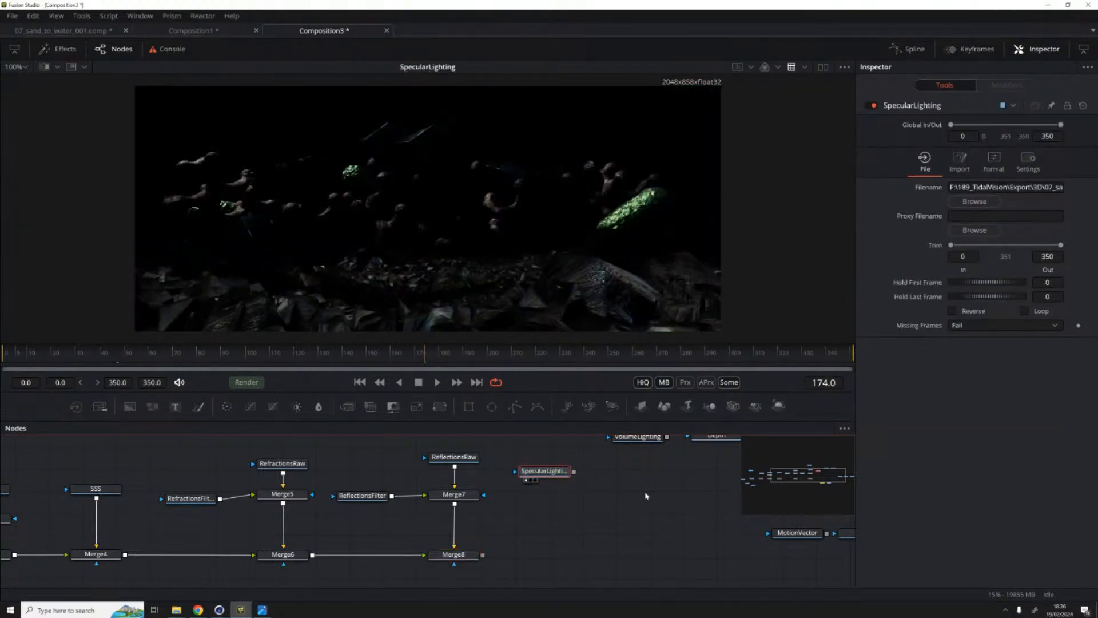
click(993, 158)
click(870, 207)
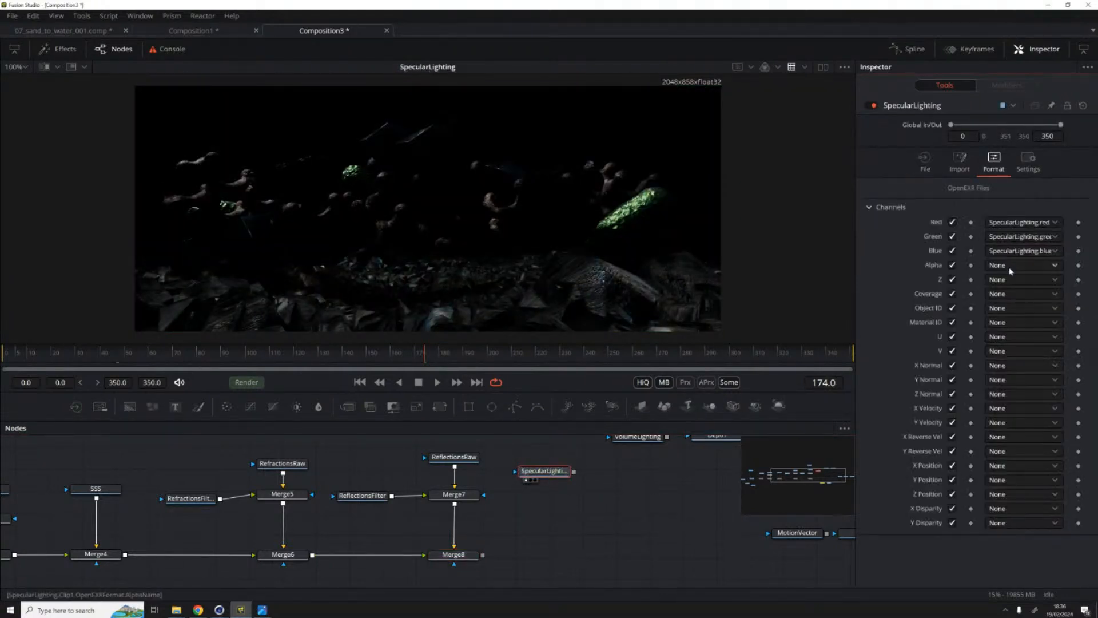
click(1021, 265)
click(992, 318)
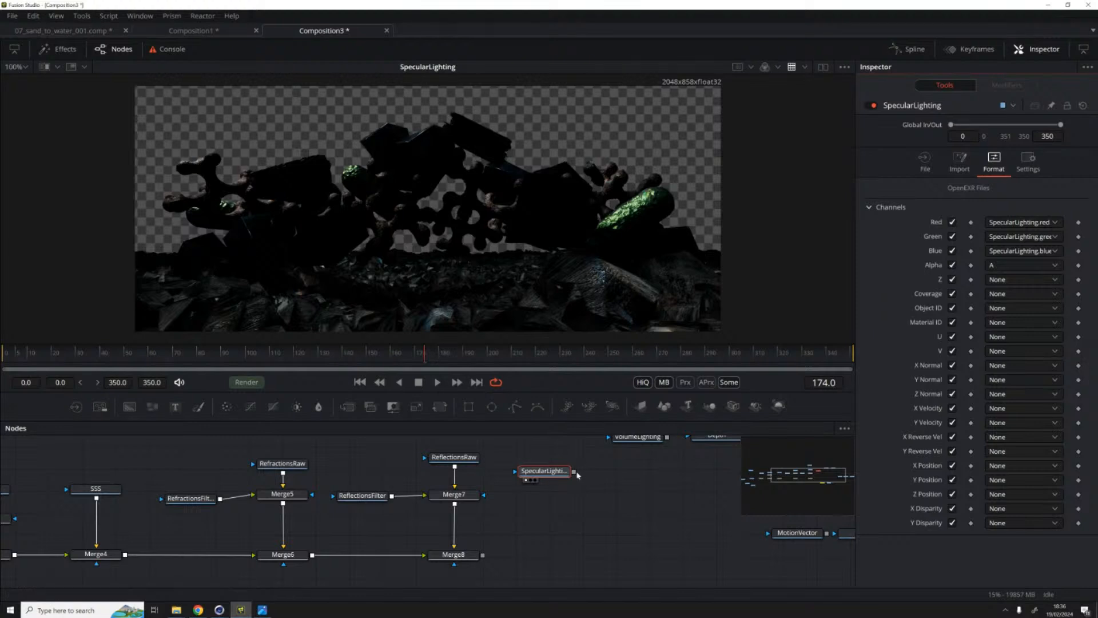
Step: Merge SpecularLighting over the Merge8 output with an Alpha Gain of 0 and display that merge in the viewer
mouse_move(573, 471)
mouse_down()
mouse_move(481, 559)
mouse_move(563, 468)
mouse_move(574, 473)
mouse_up()
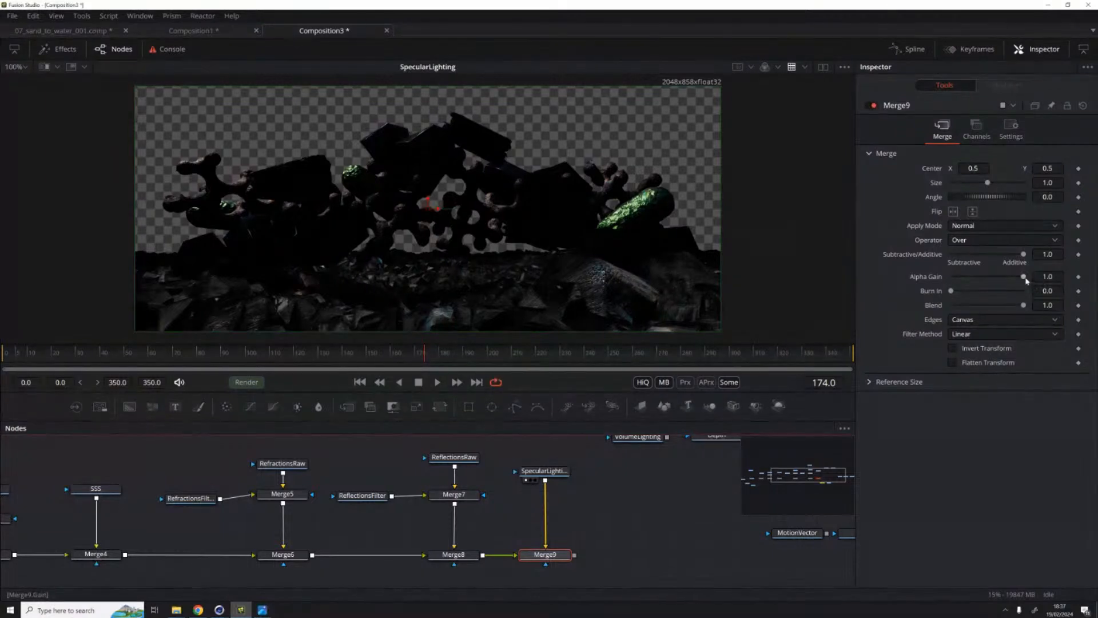
drag(1024, 276, 947, 277)
key(1)
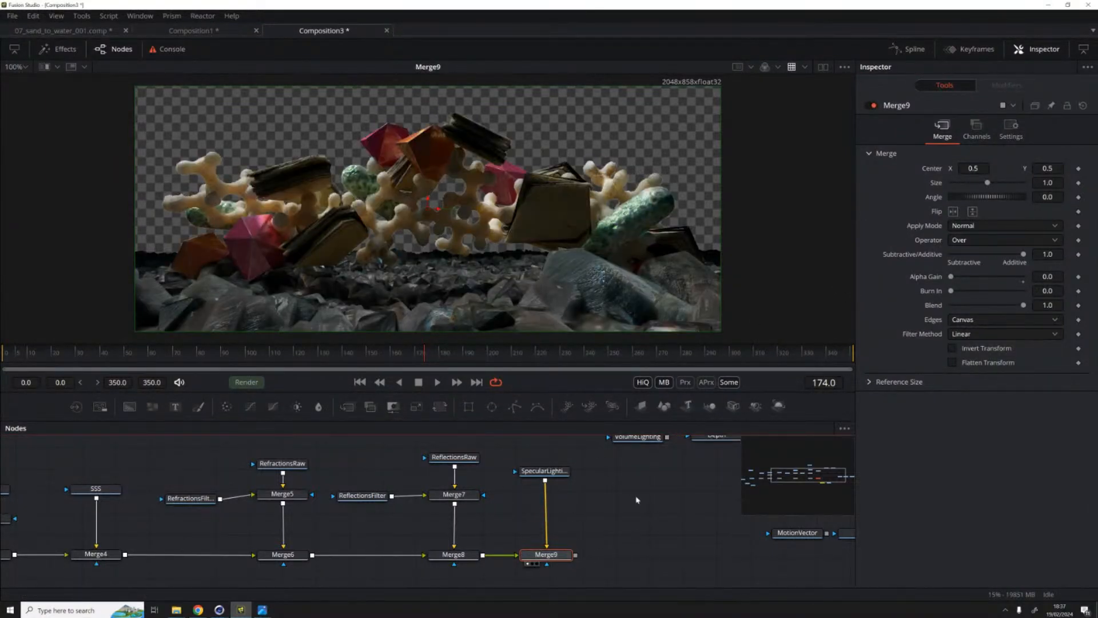
Step: Move the Depth pass out of the way and display the VolumeLighting pass in the viewer
drag(632, 494, 446, 515)
drag(515, 463, 553, 453)
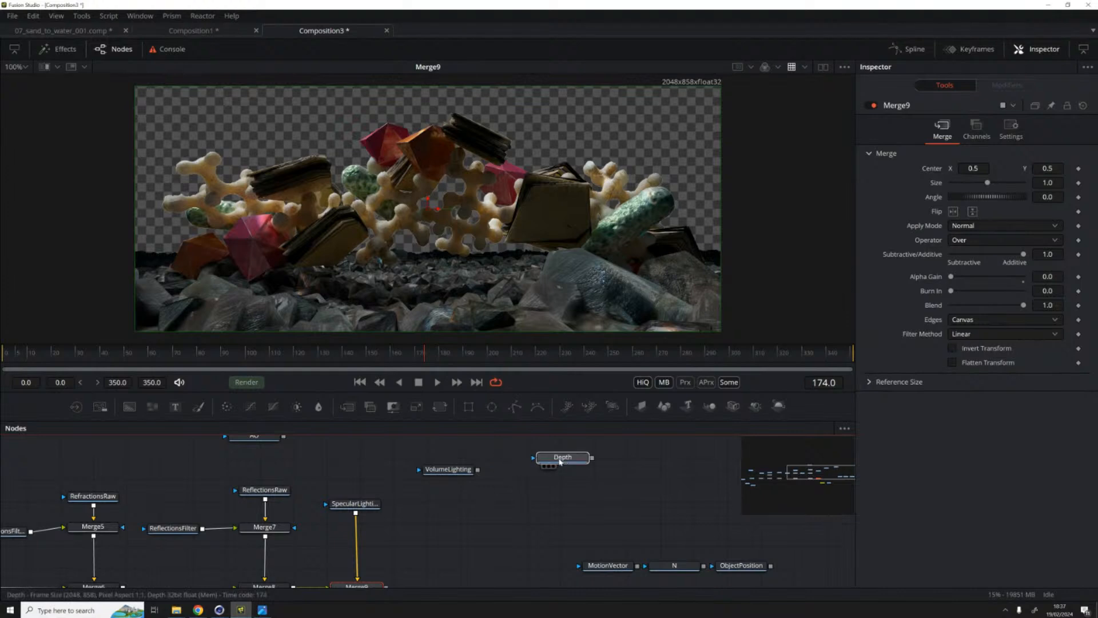
click(474, 476)
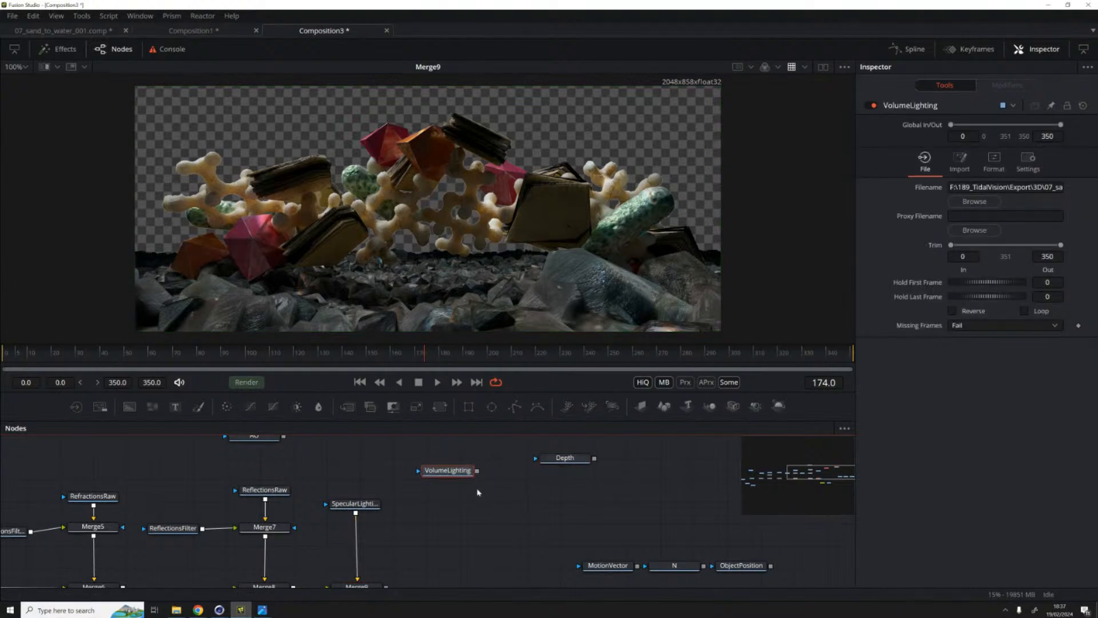
drag(475, 477, 478, 447)
key(1)
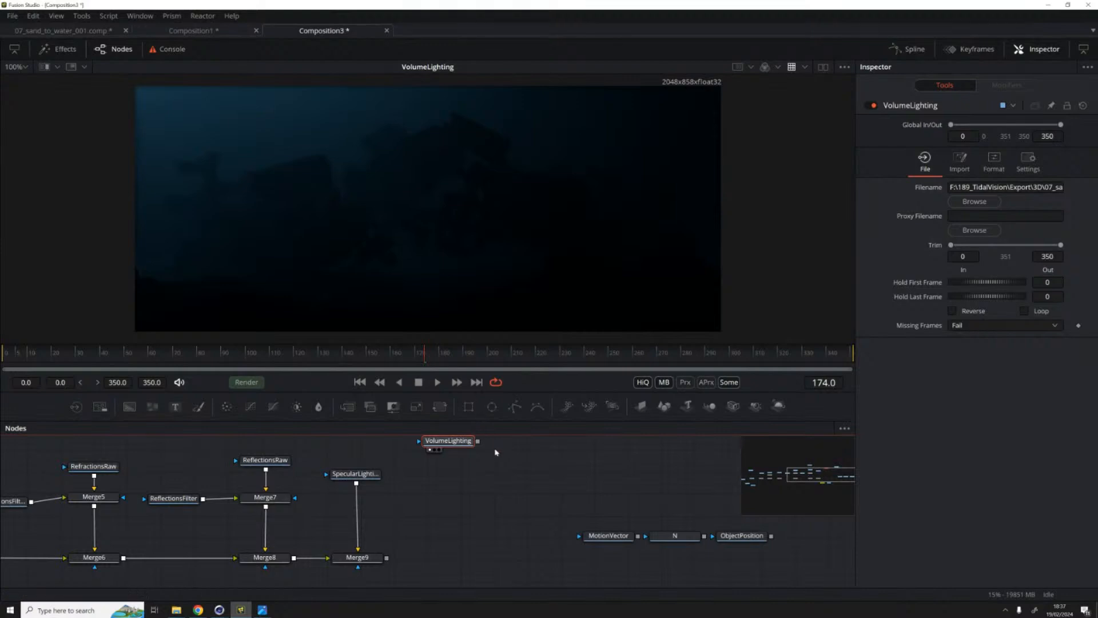
Step: Merge VolumeLighting over the Merge9 output with an Alpha Gain of 0, display the merge, and move VolumeLighting closer to it
mouse_move(478, 441)
mouse_down()
mouse_move(365, 559)
mouse_move(388, 563)
mouse_move(479, 443)
mouse_up()
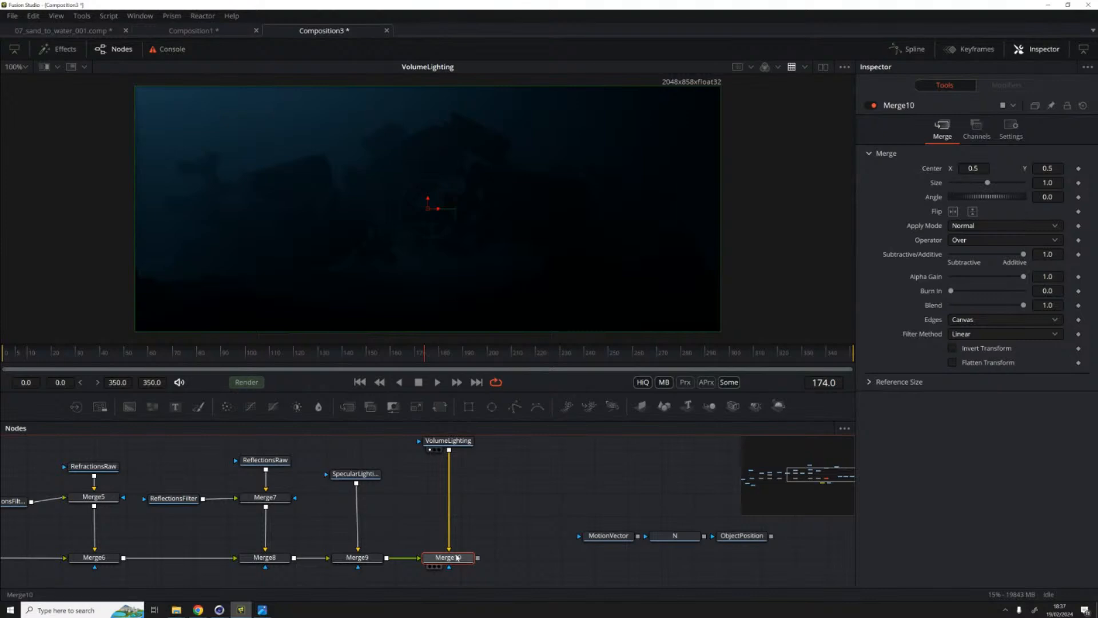
key(1)
drag(1024, 277, 861, 280)
drag(996, 282, 937, 280)
click(320, 515)
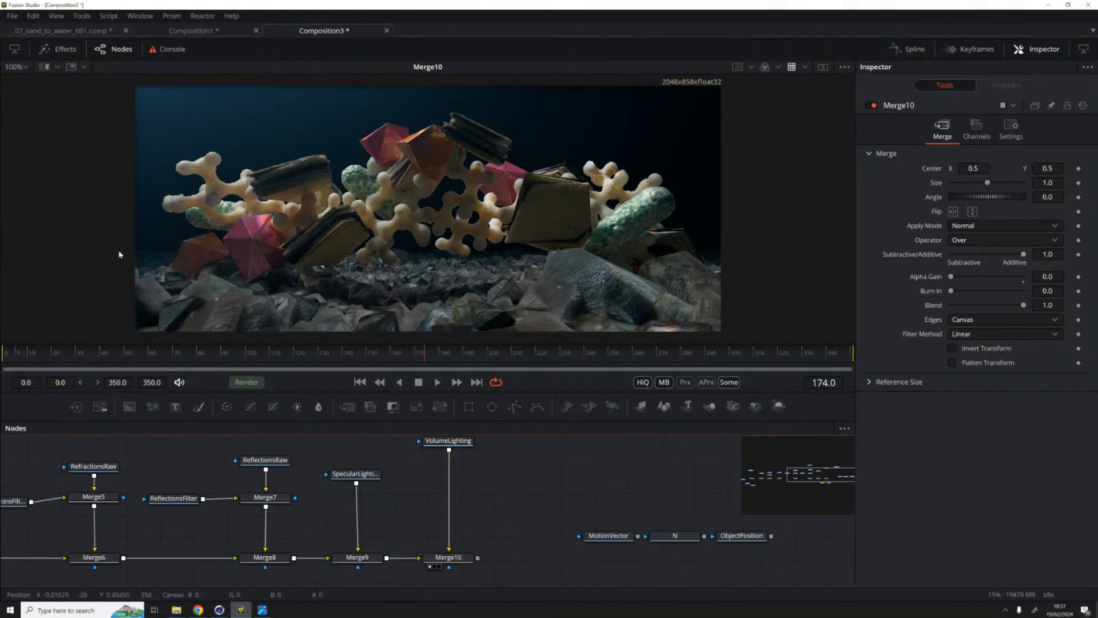
mouse_move(429, 447)
drag(430, 447, 442, 476)
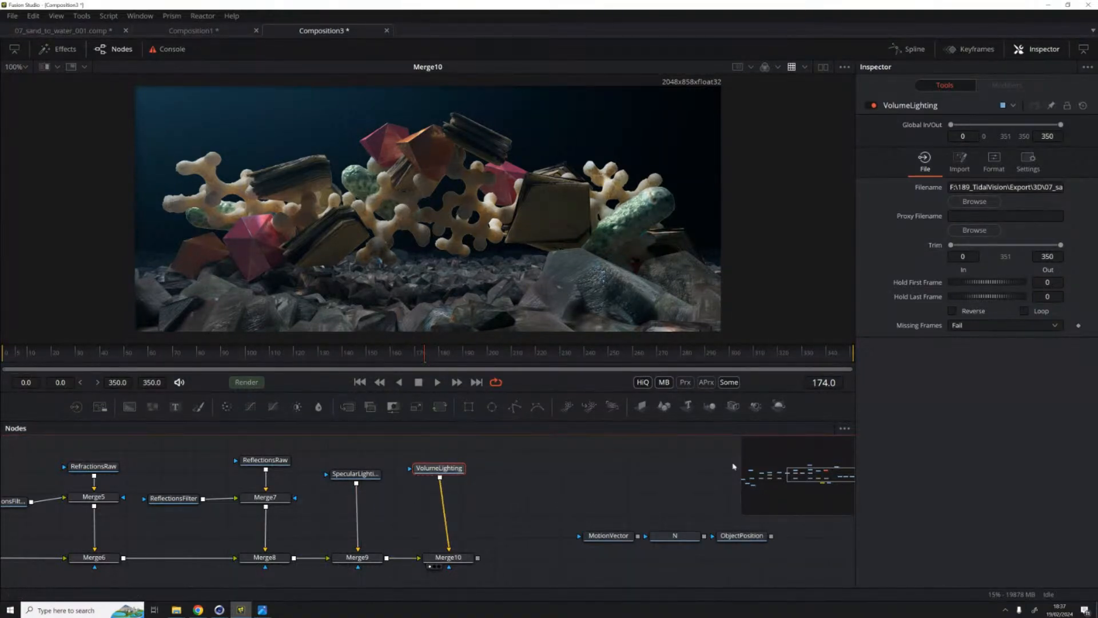
Step: Compare the original Beauty loader with the rebuilt Merge10 result in the viewer
click(752, 476)
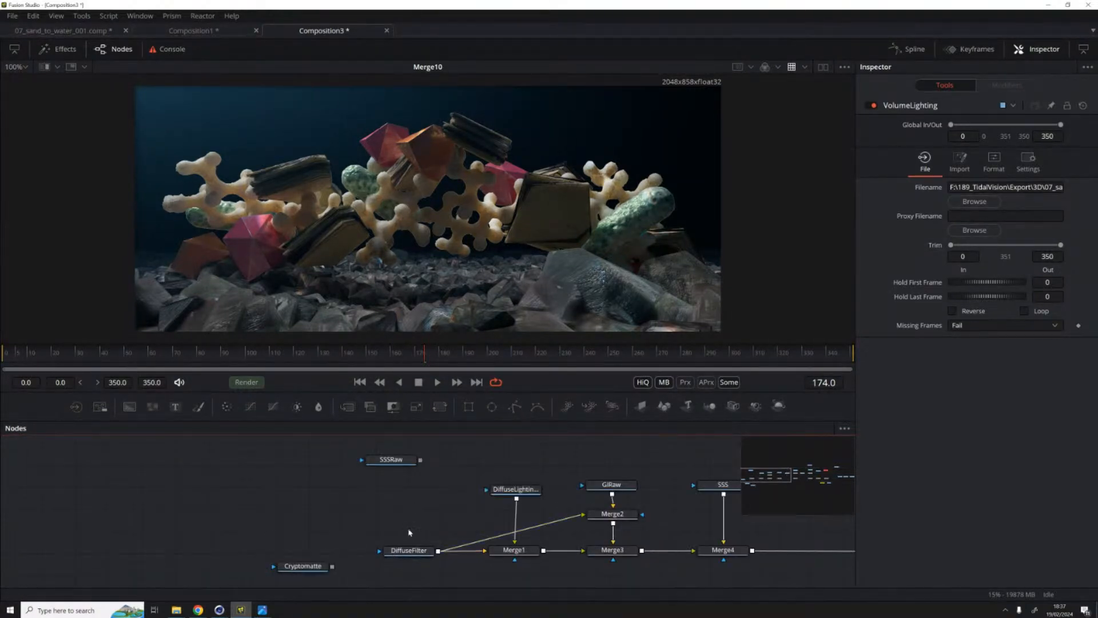
scroll(400, 533, down, 2)
click(361, 538)
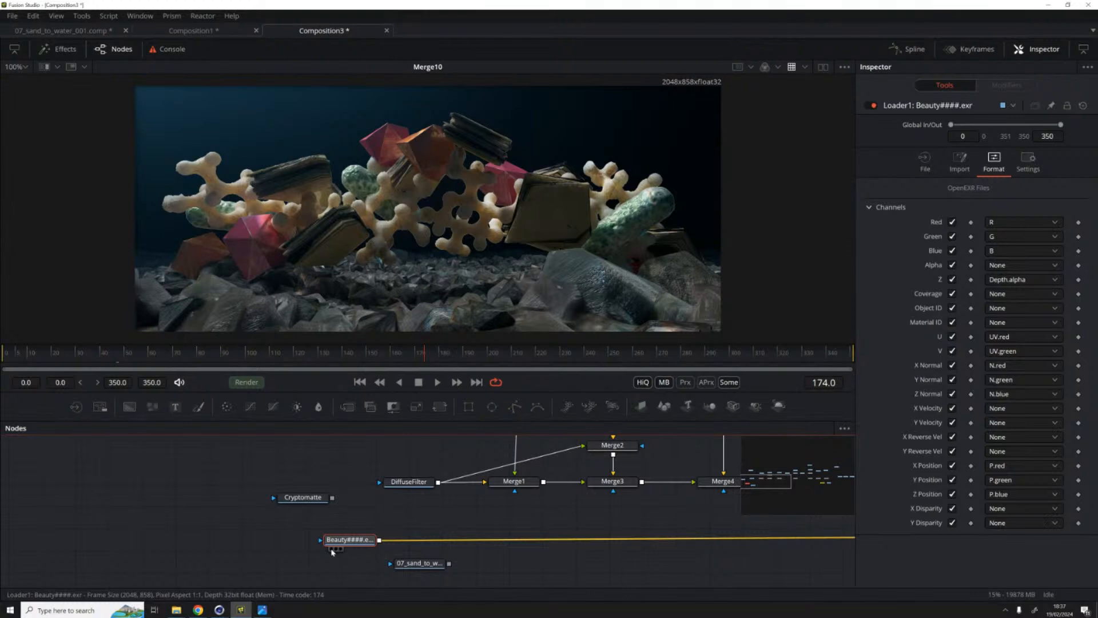
click(331, 549)
scroll(661, 529, right, 15)
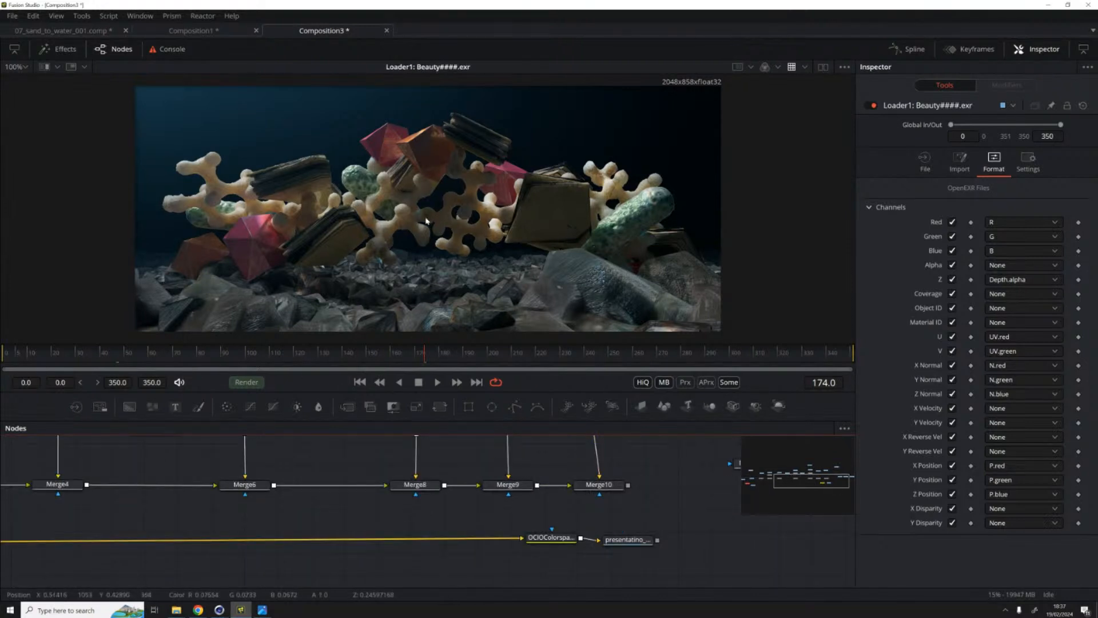
click(603, 487)
drag(604, 489, 423, 161)
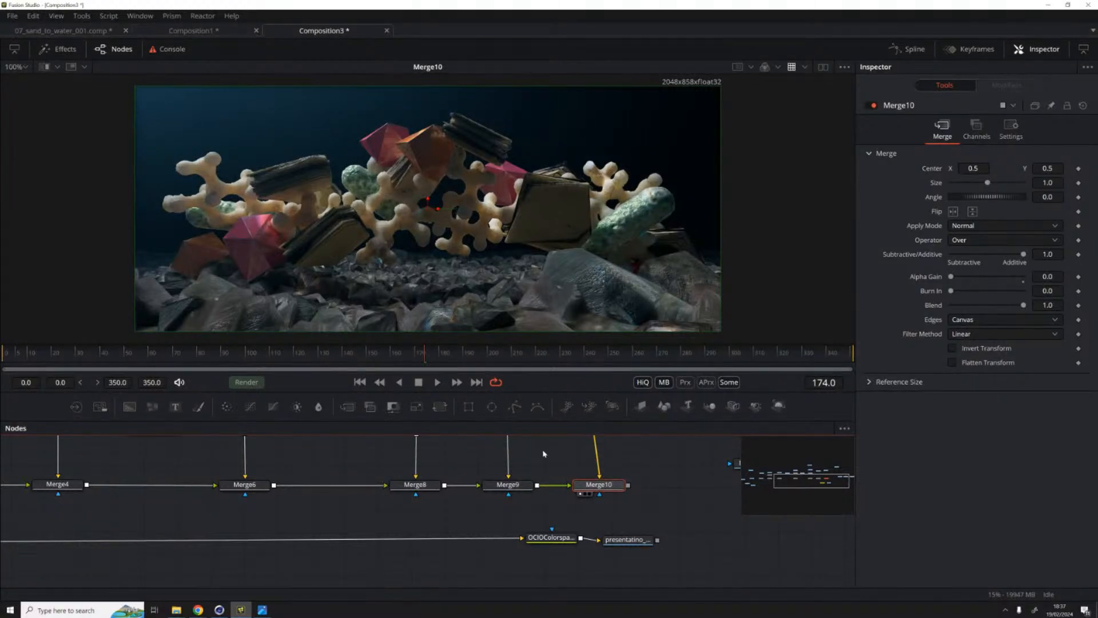
Step: Display DiffuseFilter and Merge1 in turn and examine the object edges against the transparent areas up close
scroll(91, 525, left, 10)
click(218, 506)
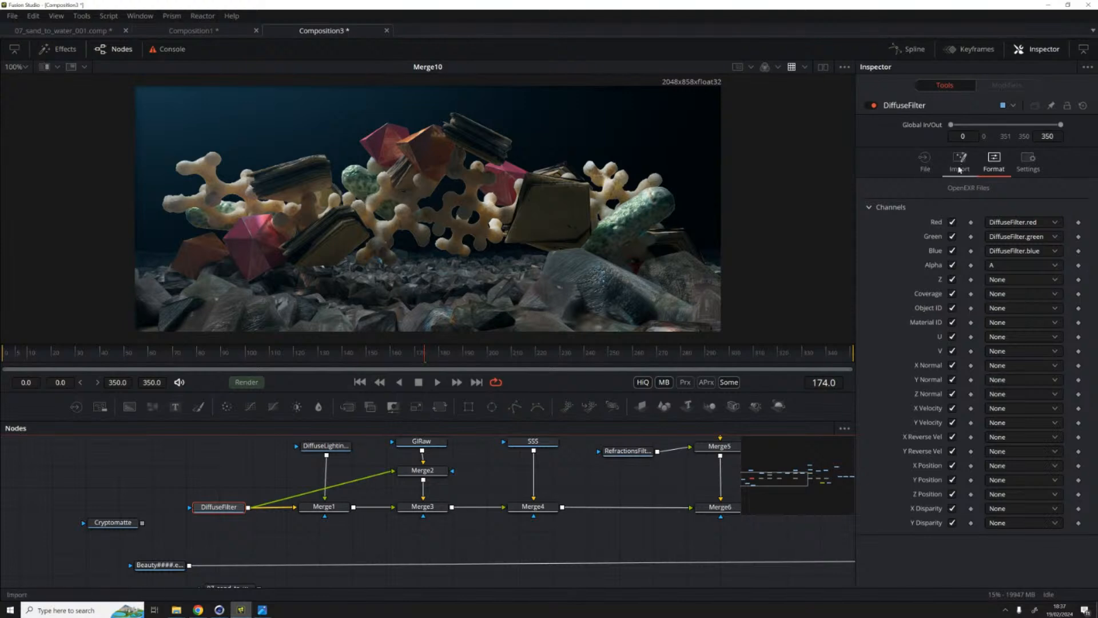
click(959, 163)
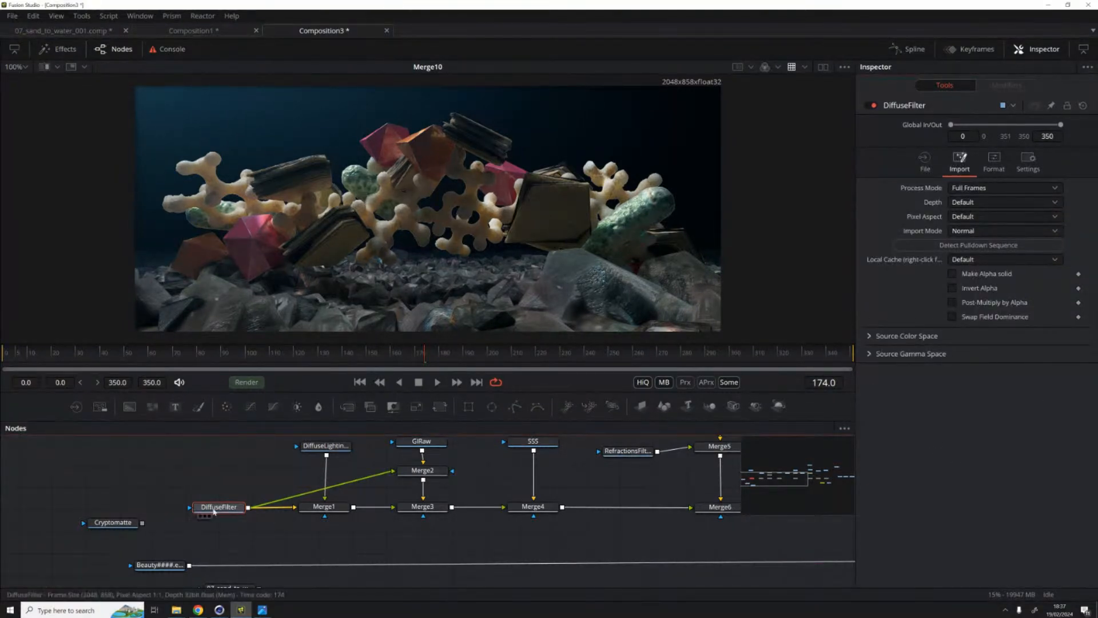
click(201, 515)
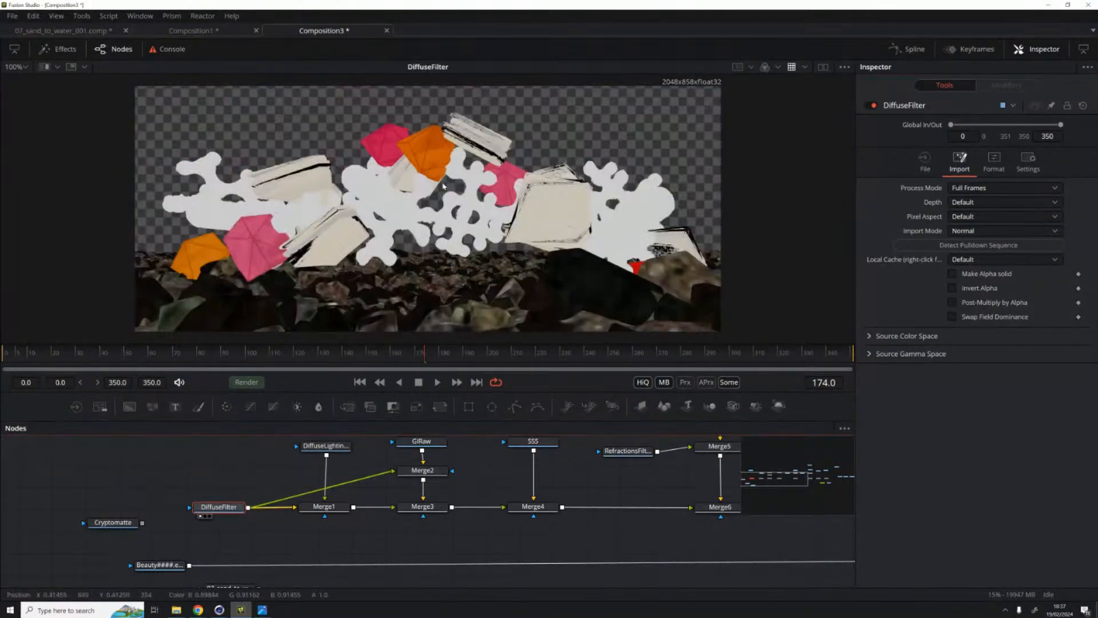
click(319, 507)
key(1)
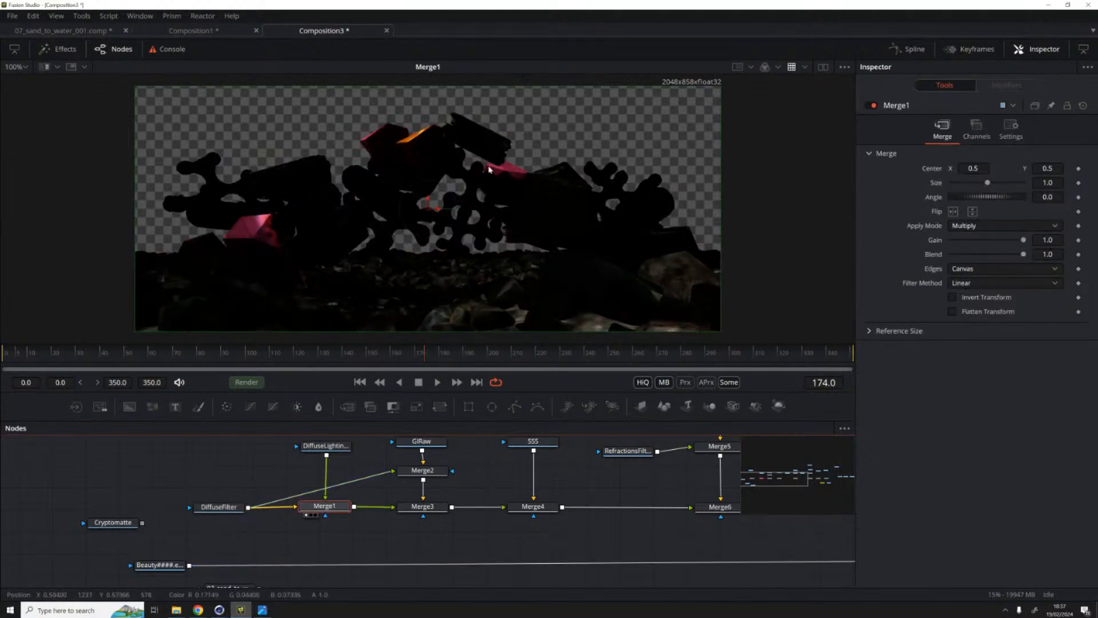
scroll(489, 170, up, 5)
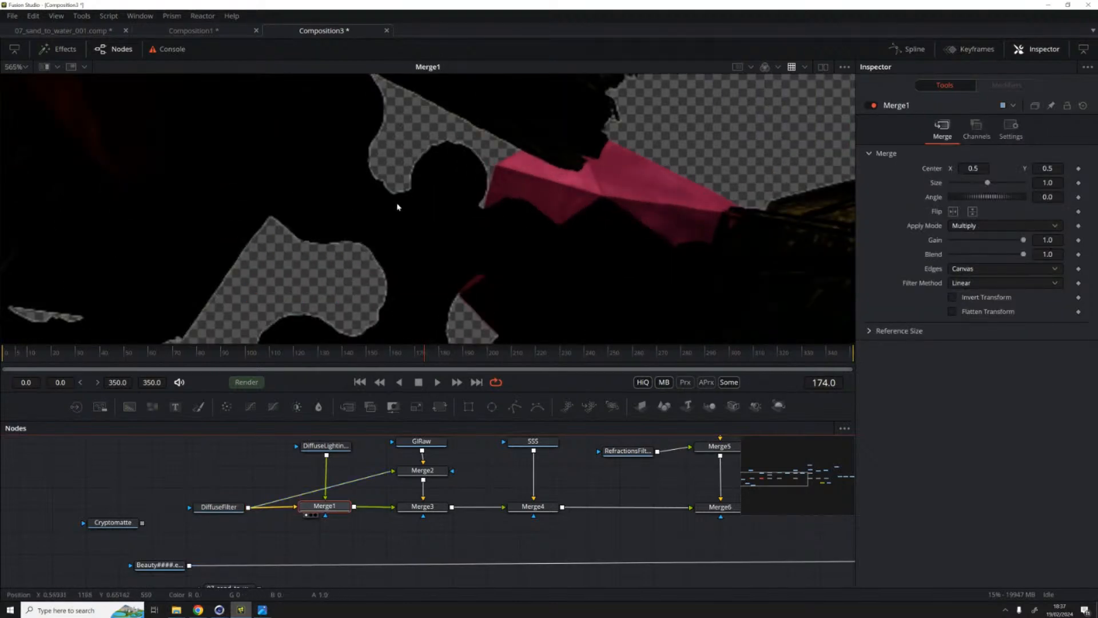
Step: Enable Post-Multiply by Alpha on the DiffuseFilter and DiffuseLightingRaw loaders
click(218, 507)
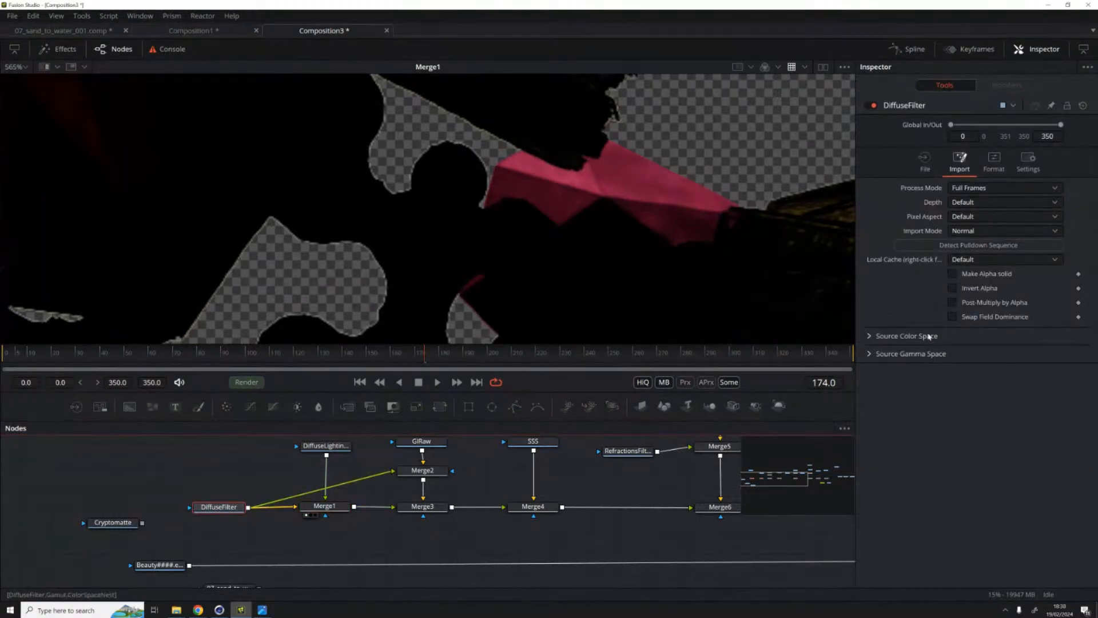
click(952, 302)
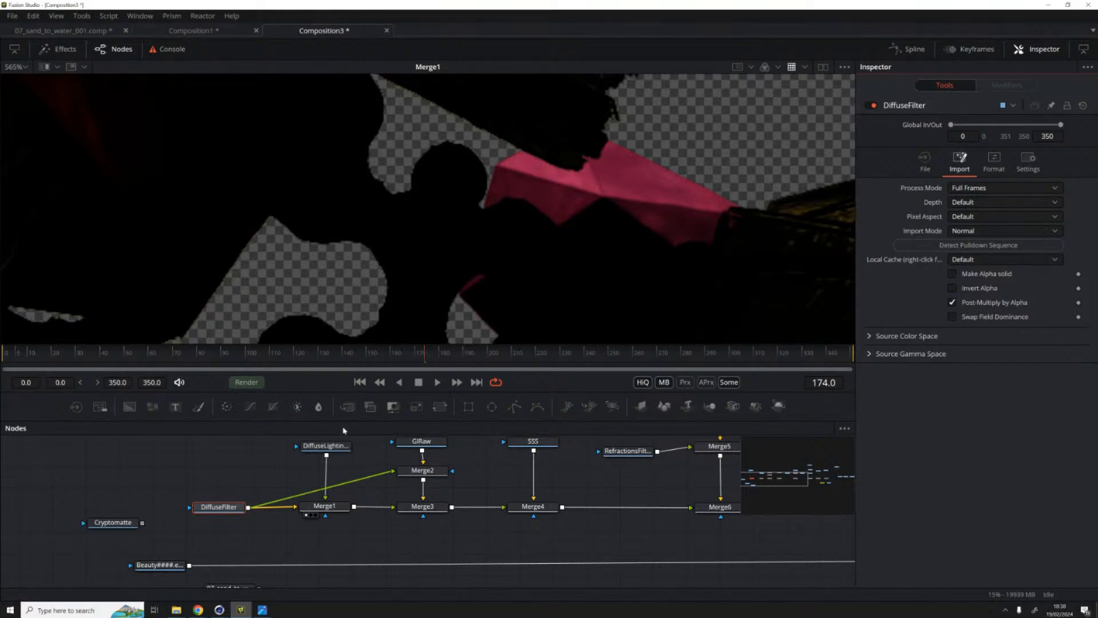
click(326, 445)
click(964, 169)
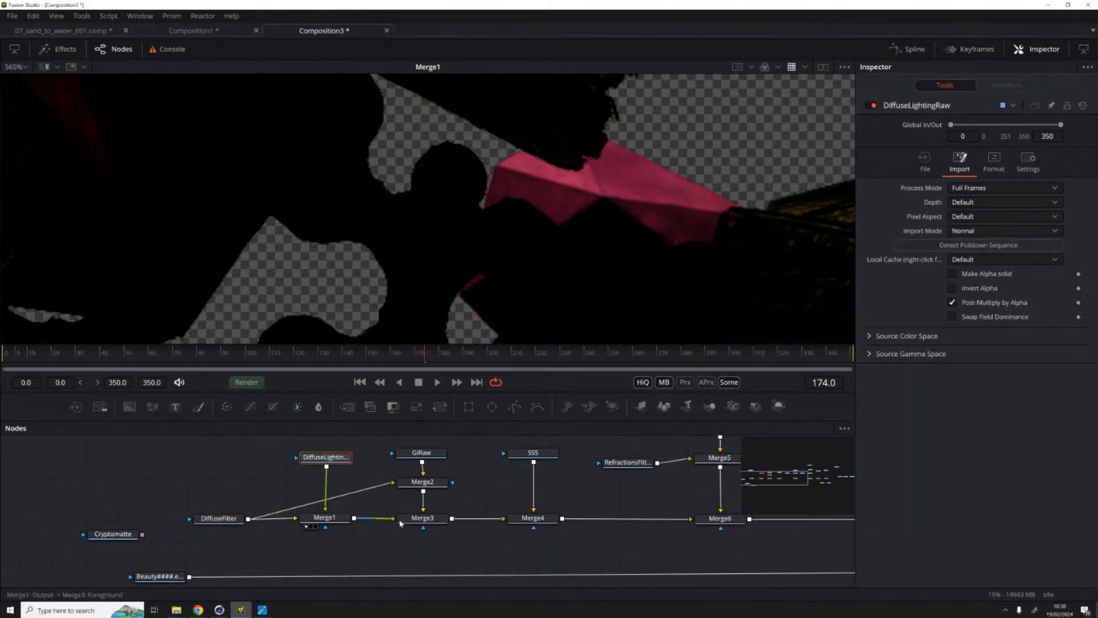
Step: Display Merge3, Merge4 and Merge10 one after another and check the object edges along the merge chain
click(423, 517)
key(1)
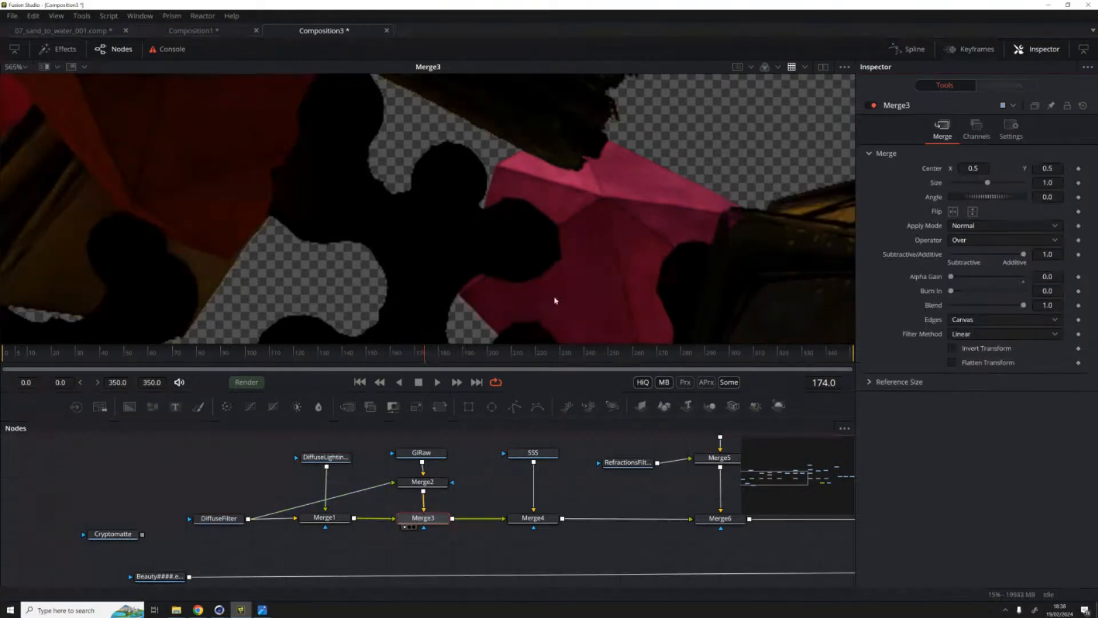
click(533, 517)
key(1)
scroll(515, 517, right, 10)
click(592, 522)
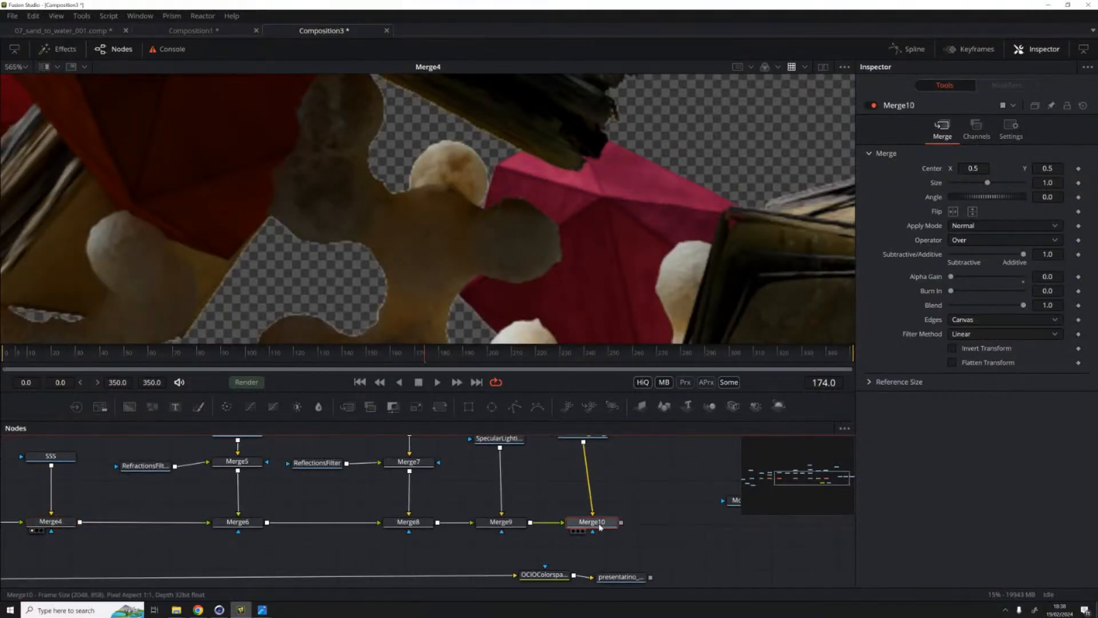
key(1)
scroll(574, 473, down, 2)
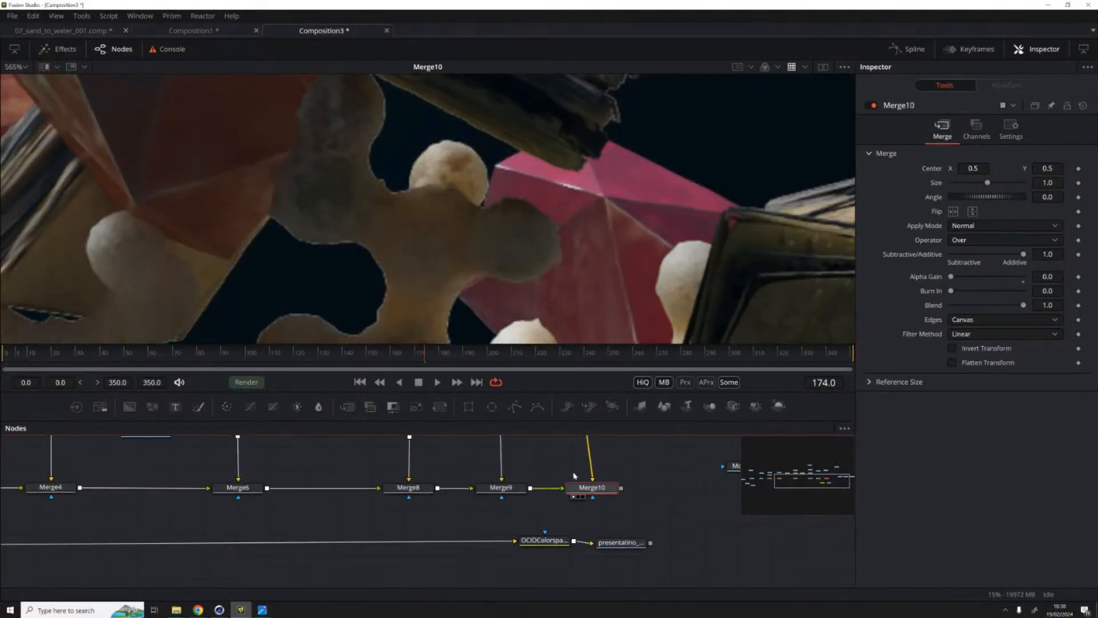
scroll(547, 523, up, 3)
scroll(547, 523, right, 5)
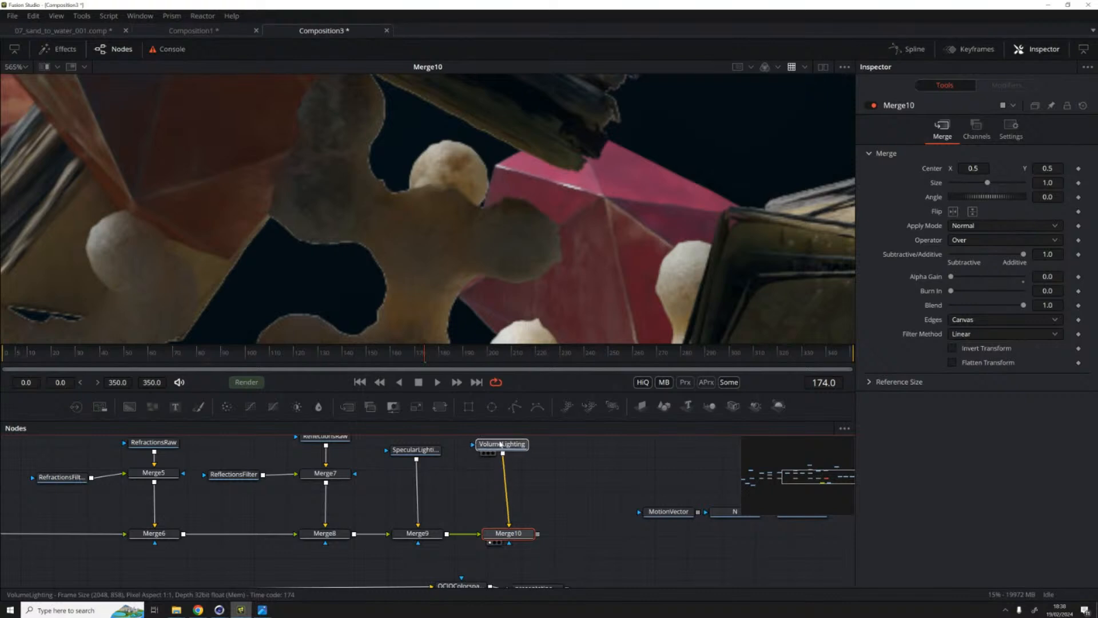
Step: Shift VolumeLighting, Merge10 and the colour space nodes away to make room after Merge9
click(518, 447)
drag(470, 446, 600, 532)
drag(518, 448, 593, 441)
drag(454, 508, 442, 467)
drag(395, 529, 575, 575)
drag(451, 545, 511, 564)
Step: Add a Channel Booleans node and insert it on the connection between Merge9 and Merge10
click(422, 494)
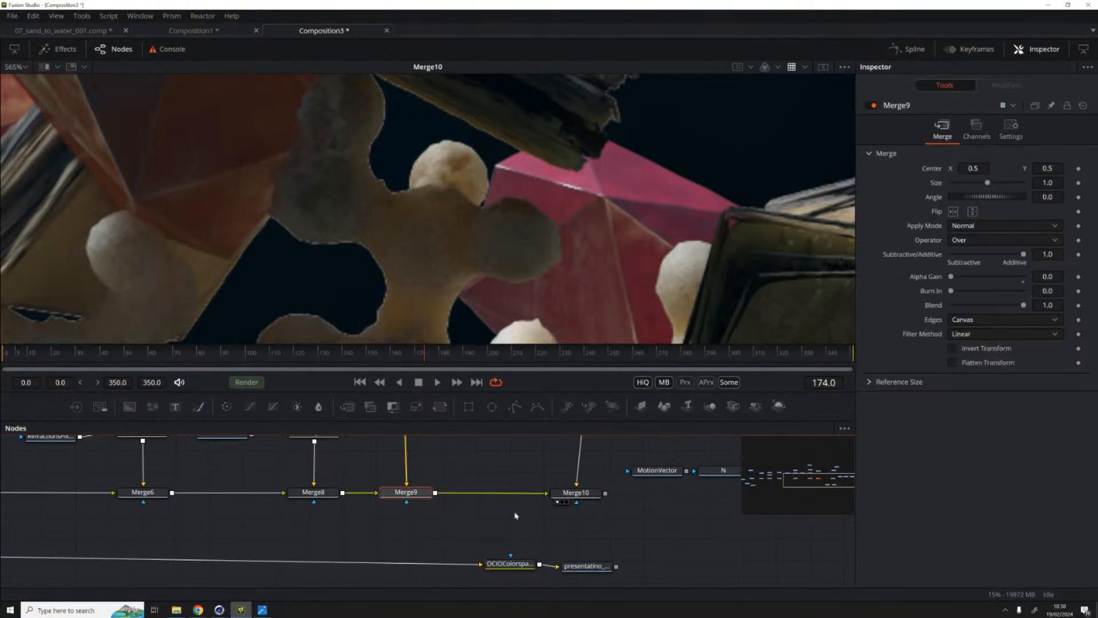
click(456, 528)
key(shift+space)
text(chan)
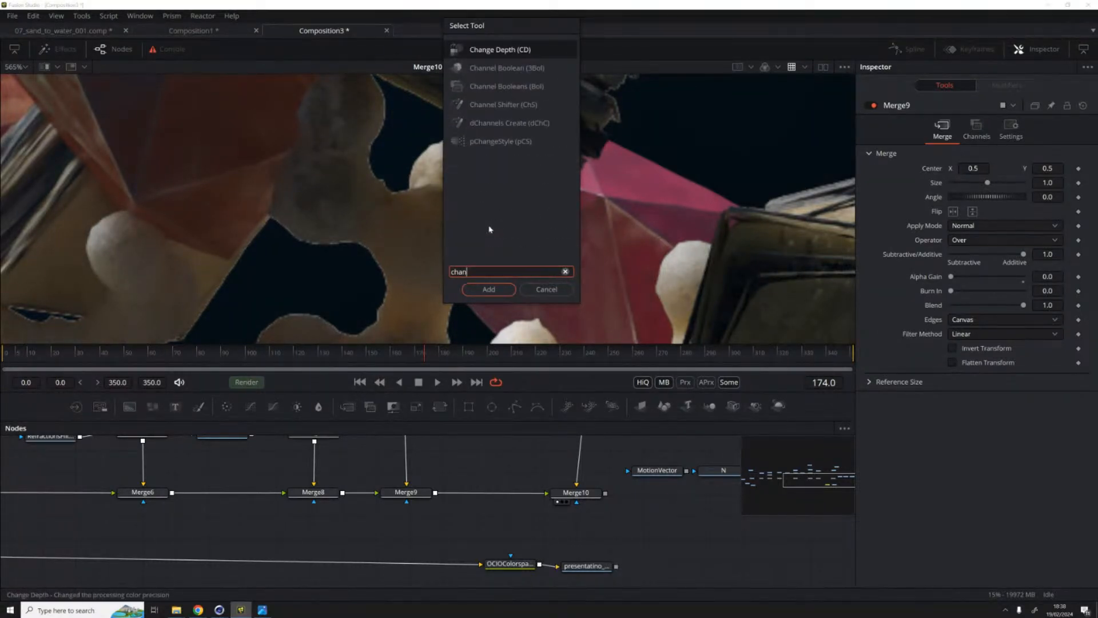
click(513, 87)
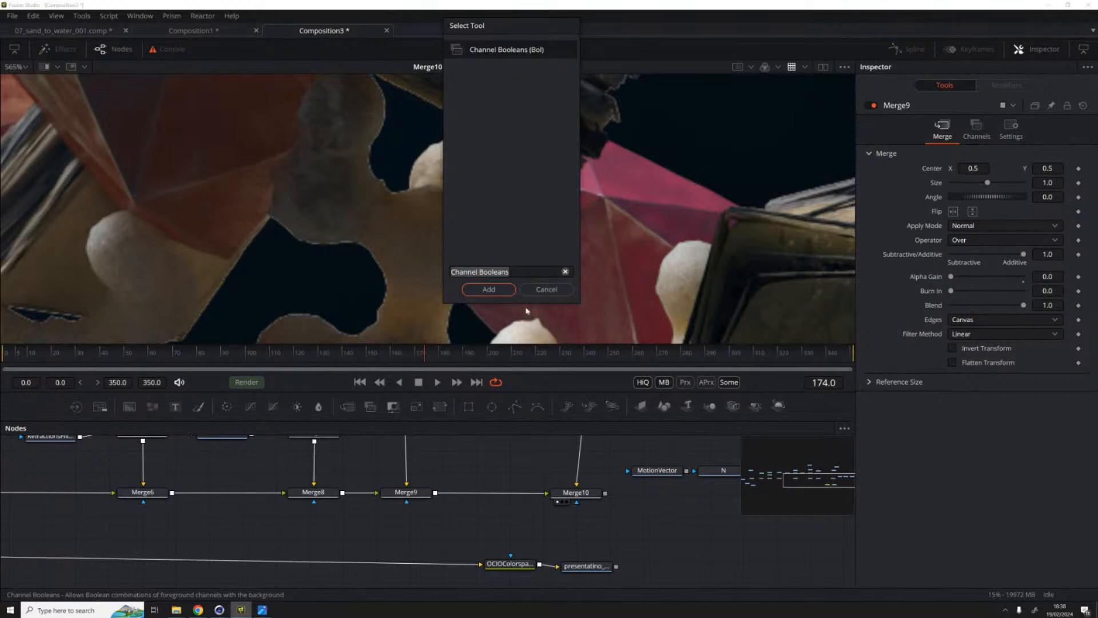
click(489, 290)
click(485, 517)
drag(486, 517, 493, 492)
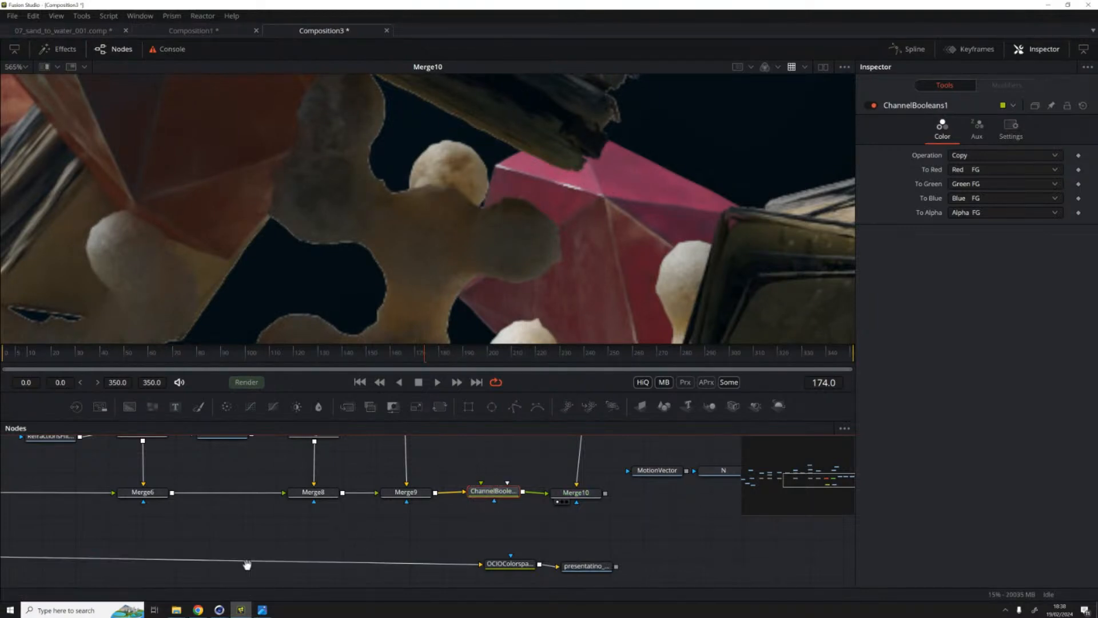
Step: Display the Beauty loader in the viewer and set its alpha channel to A
scroll(146, 490, left, 5)
scroll(146, 490, left, 2)
drag(97, 510, 192, 510)
key(1)
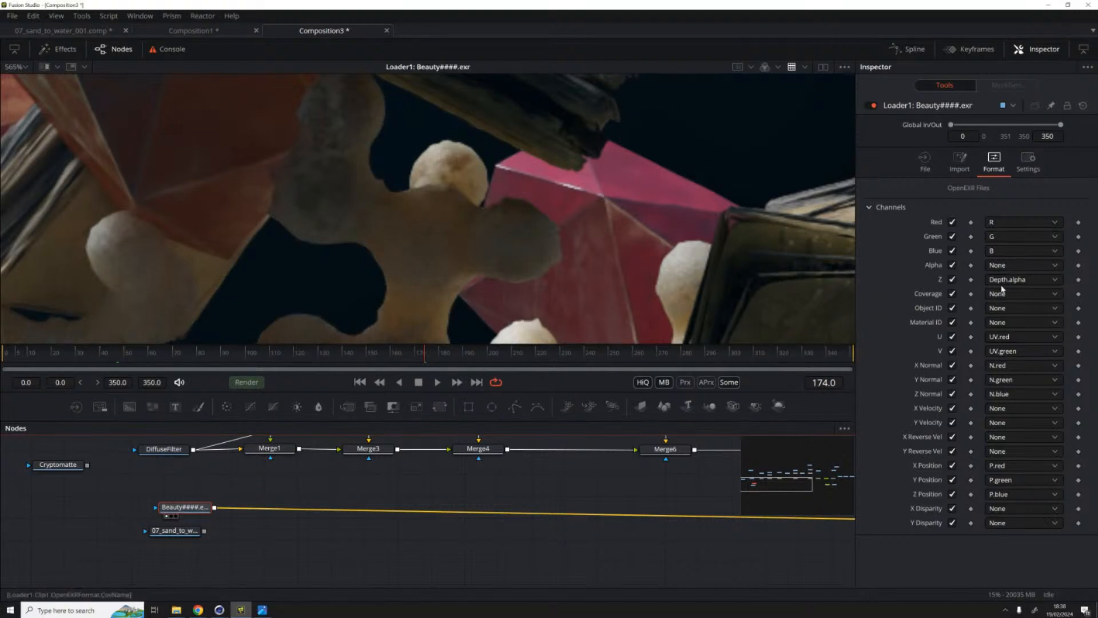
click(1000, 267)
click(1006, 316)
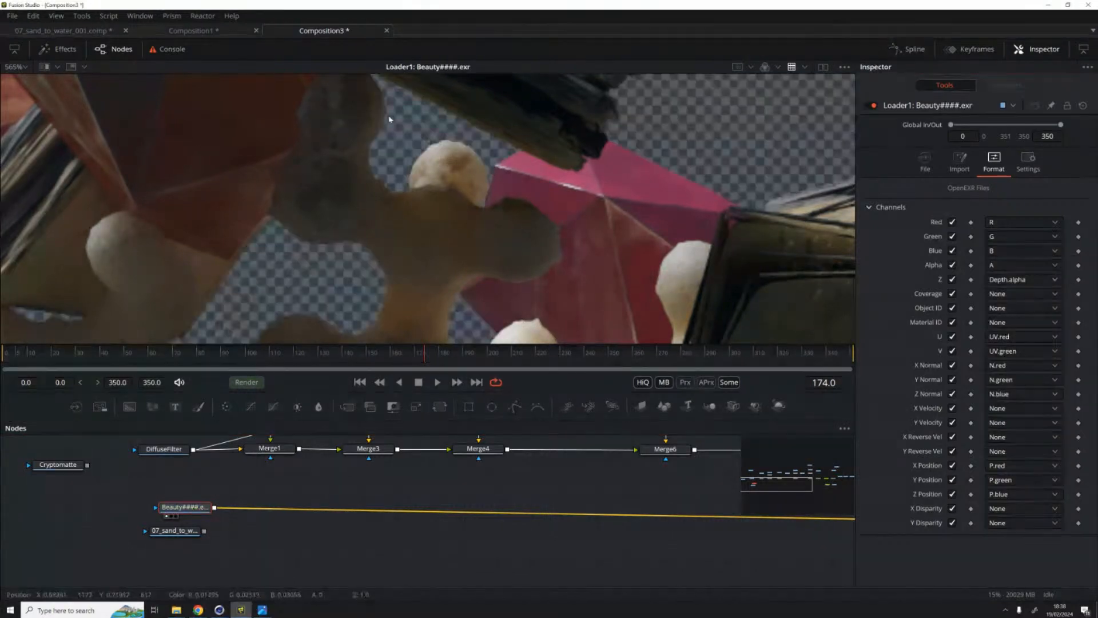
Step: Connect the Beauty loader to the foreground input of the Channel Booleans node and display that node
drag(214, 507, 351, 451)
click(355, 458)
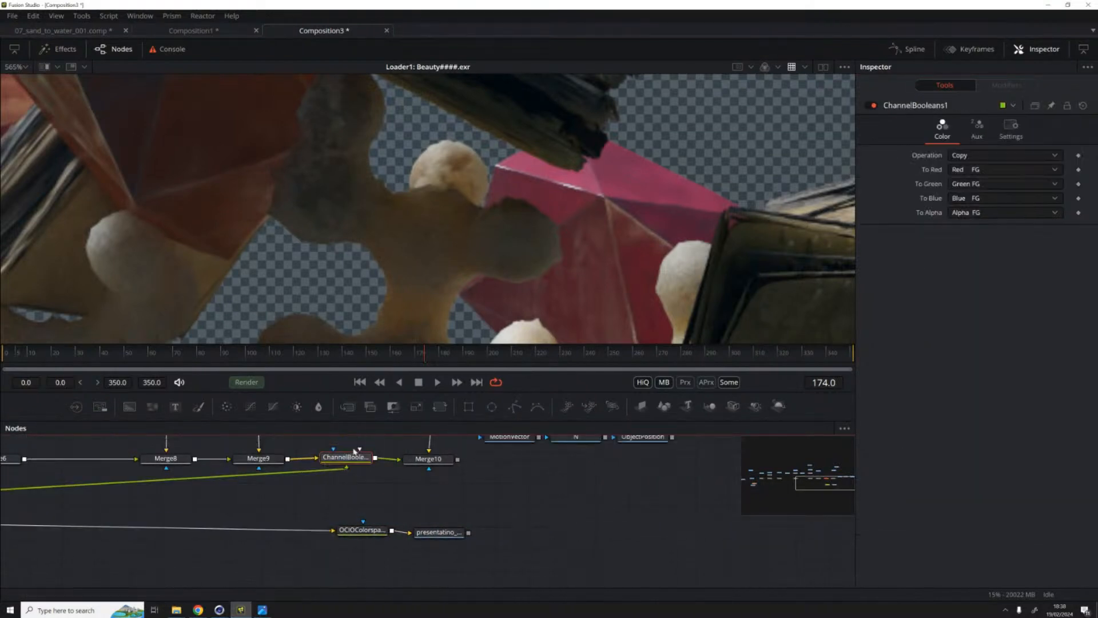
drag(358, 466, 358, 469)
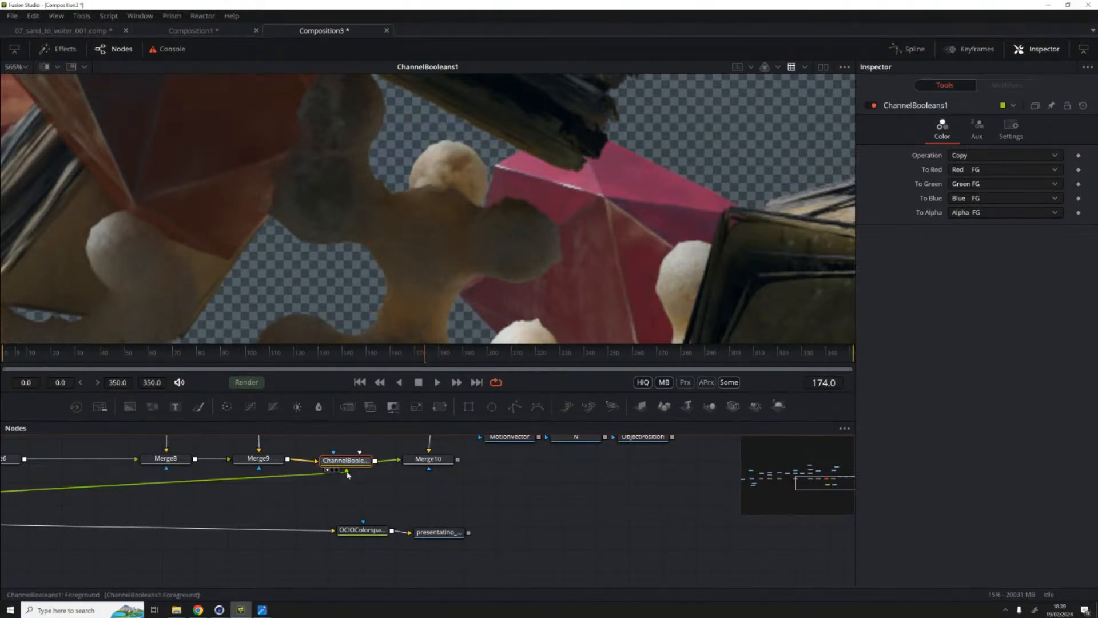
Step: Compare the Channel Booleans output with Merge9 in the viewer and check the node's input connections
mouse_move(355, 465)
mouse_down()
mouse_move(347, 473)
mouse_move(340, 450)
mouse_move(329, 468)
mouse_move(342, 459)
mouse_up()
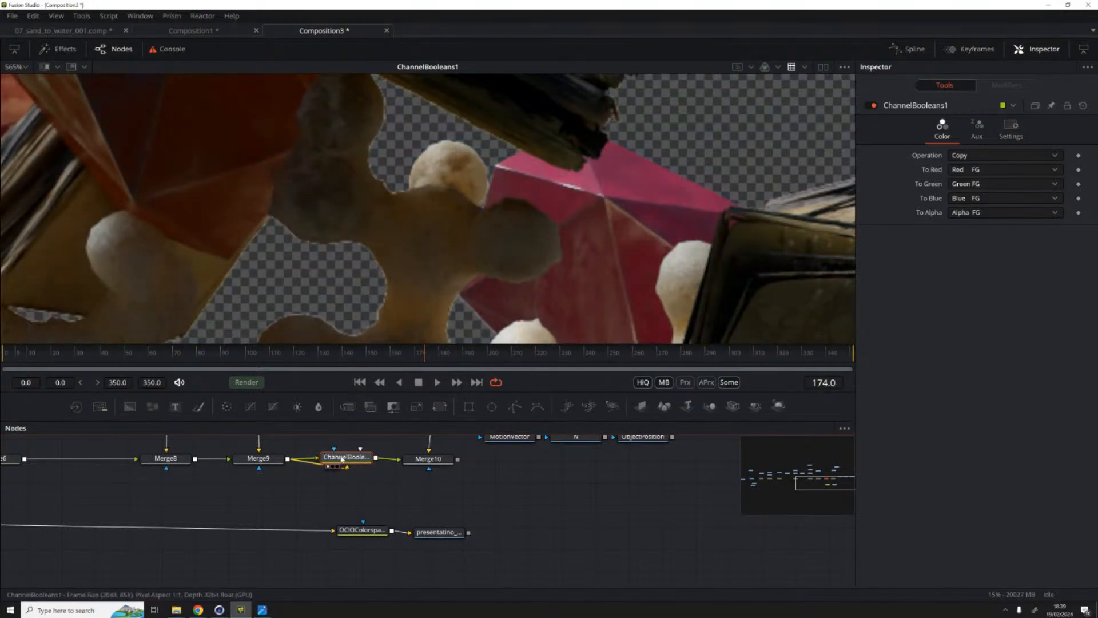
scroll(109, 507, left, 5)
scroll(109, 506, left, 5)
scroll(929, 470, right, 12)
scroll(127, 558, up, 1)
drag(110, 444, 262, 512)
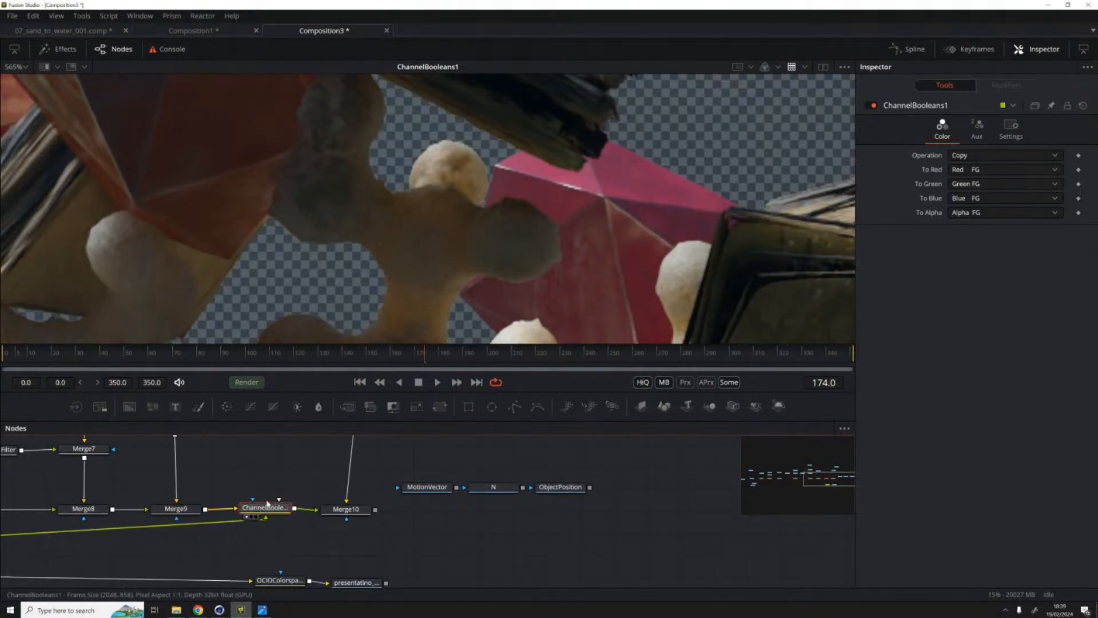
key(1)
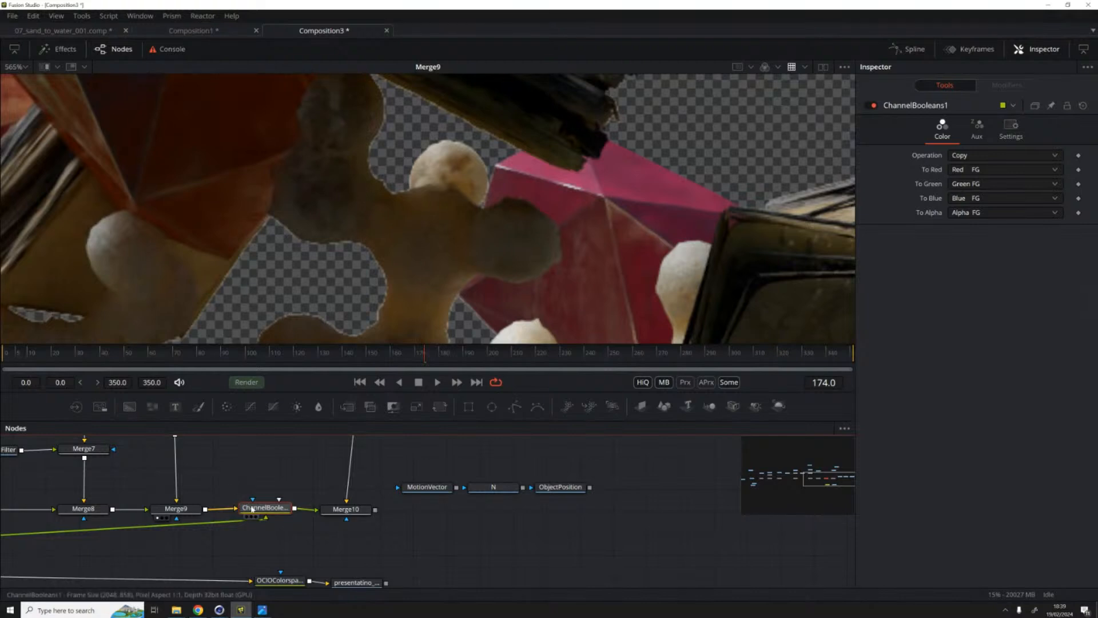
key(1)
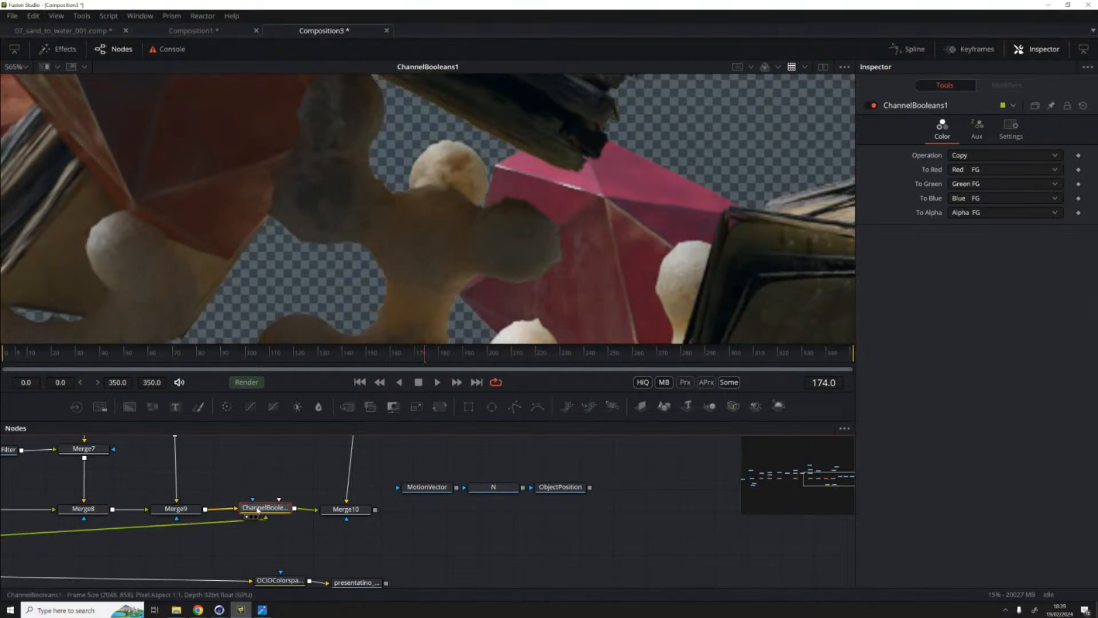
drag(258, 511, 176, 508)
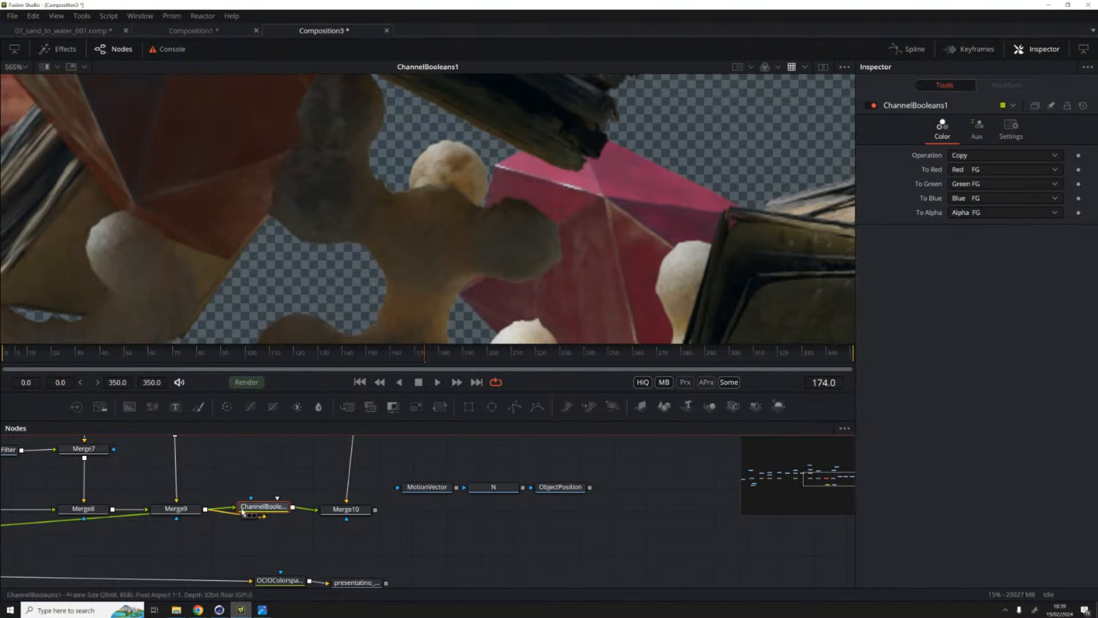
key(ctrl+z)
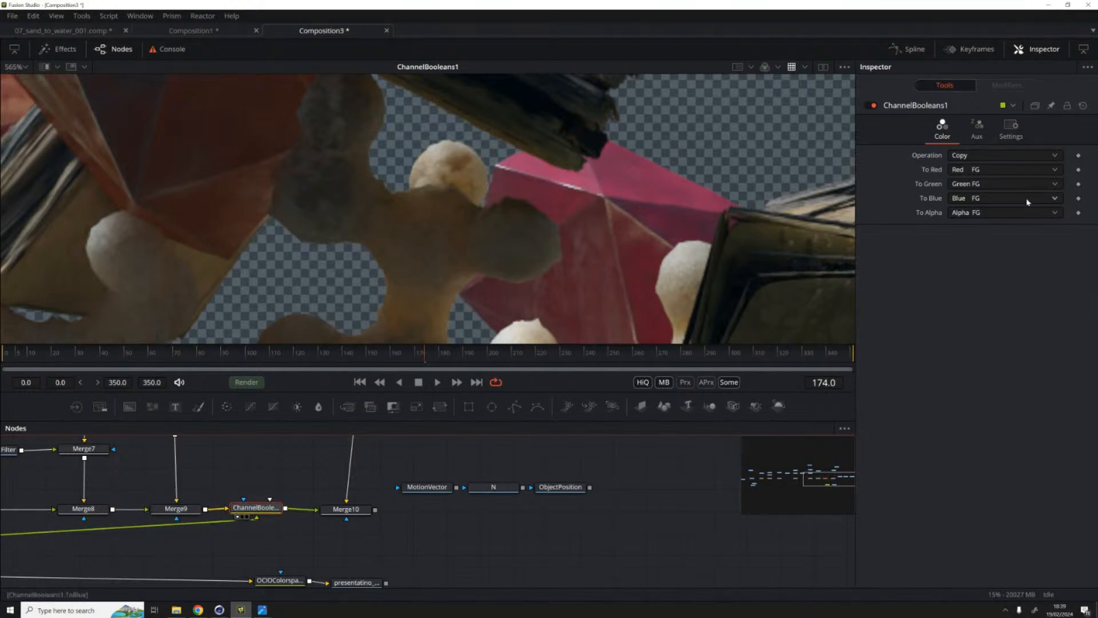
Step: Set the Channel Booleans node's To Red, To Green and To Blue to Red BG, Green BG and Blue BG
click(974, 170)
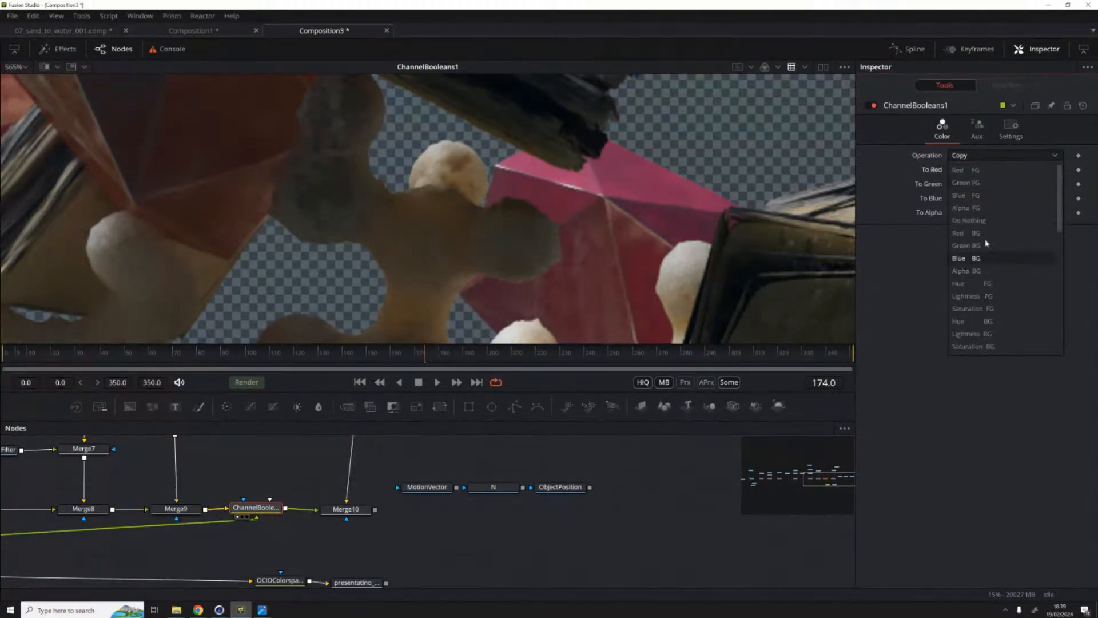
click(988, 235)
click(982, 182)
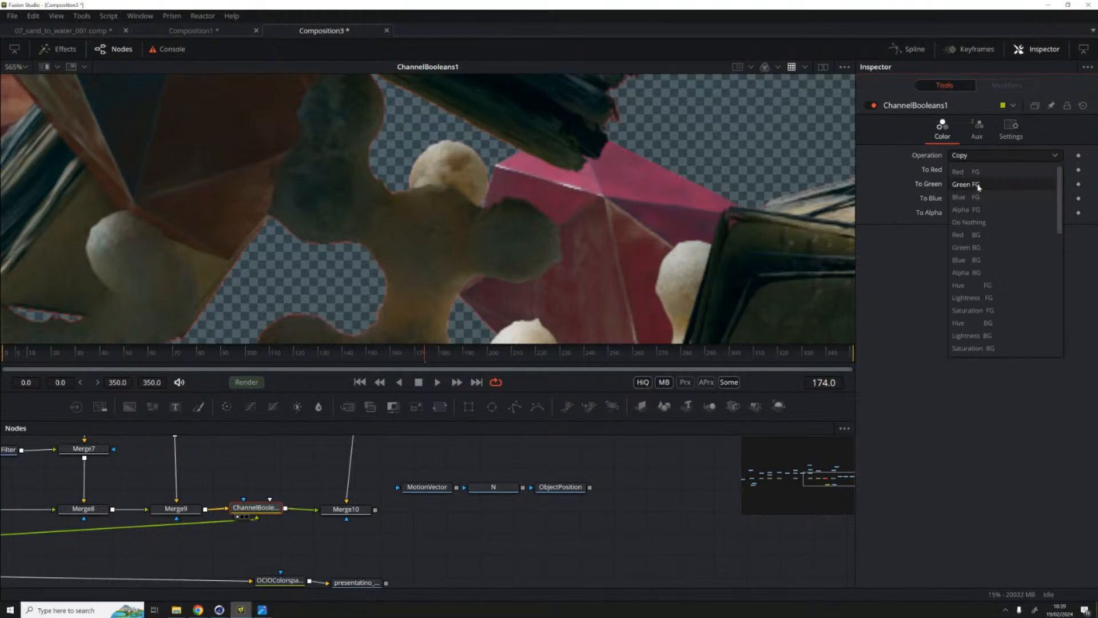
click(978, 250)
click(995, 198)
click(994, 262)
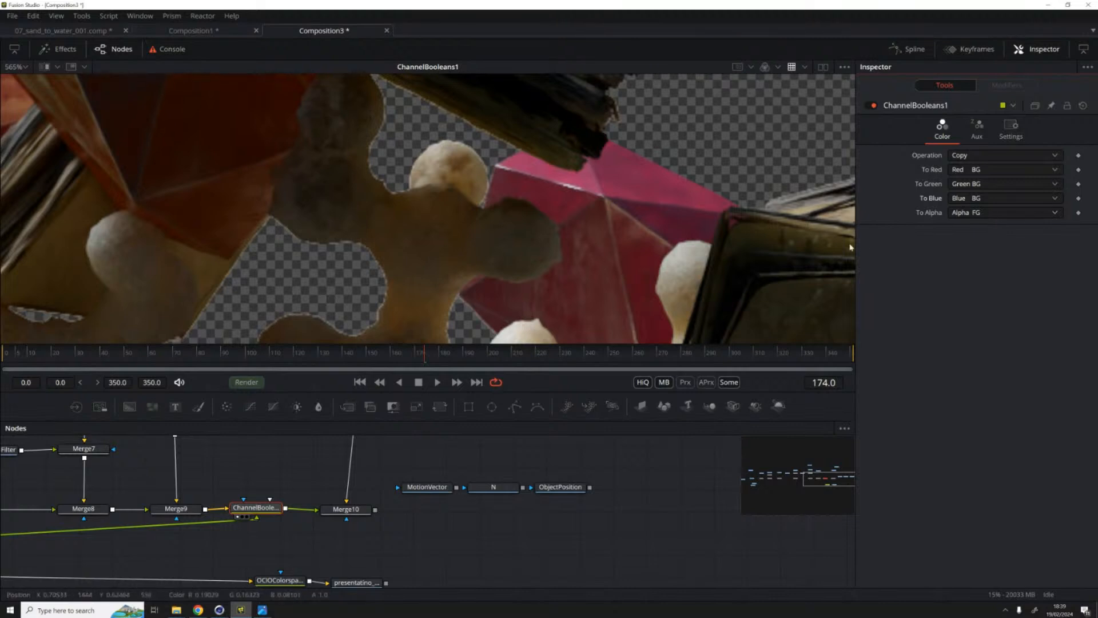
Step: Line up the Channel Booleans node between Merge9 and Merge10, and check the channel assignments of the SSS loader
drag(251, 507, 254, 519)
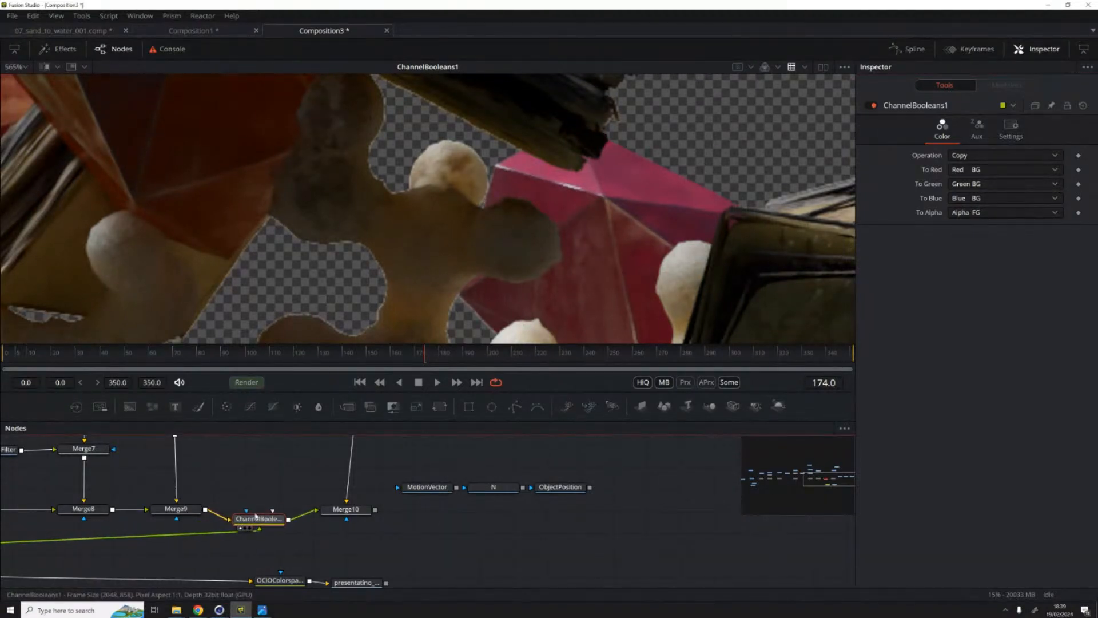
drag(141, 545, 444, 520)
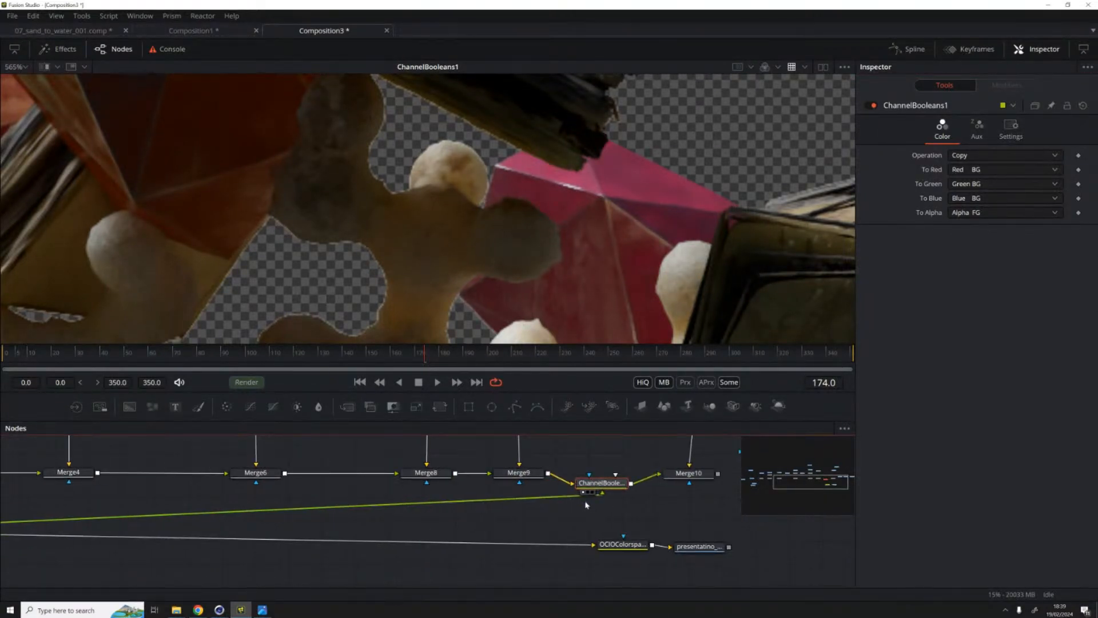
drag(623, 482, 626, 476)
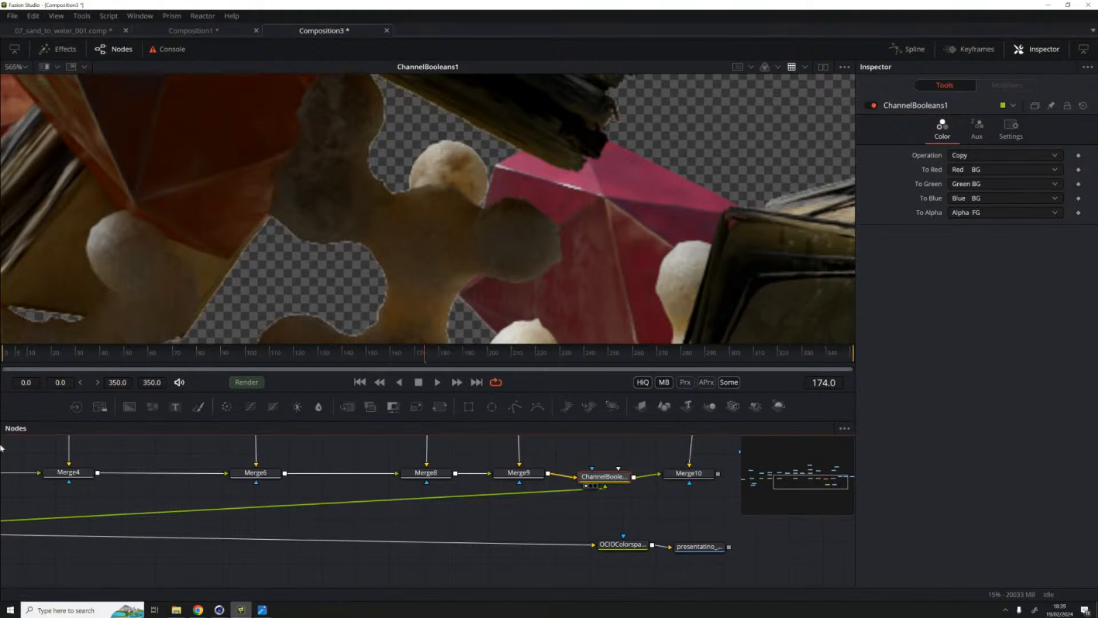
drag(469, 491, 980, 514)
drag(426, 522, 301, 558)
click(444, 466)
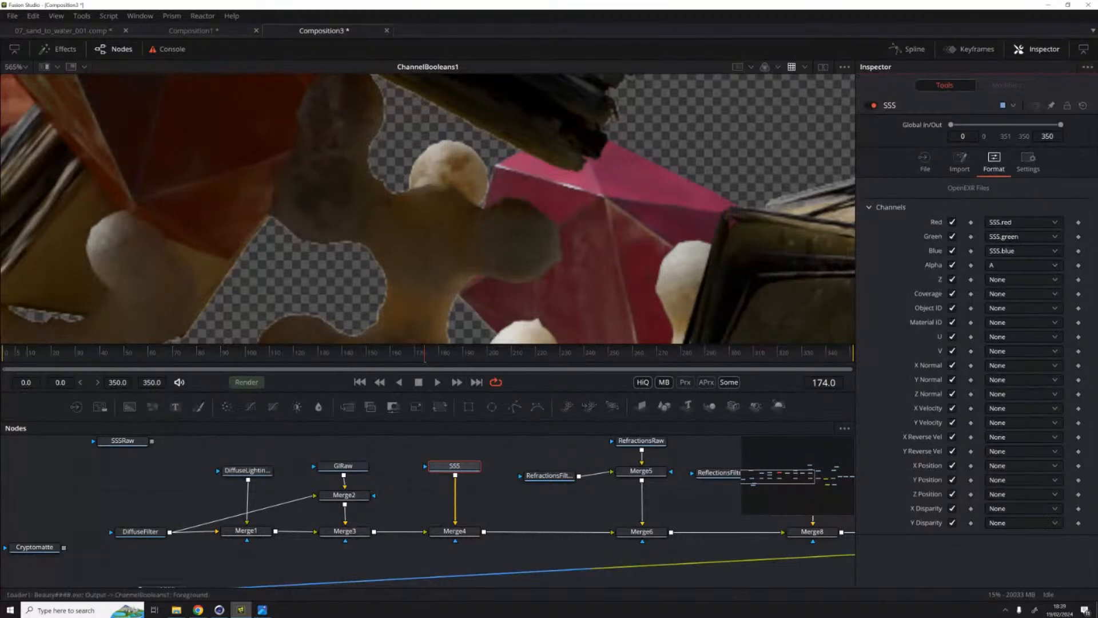
drag(773, 540, 10, 501)
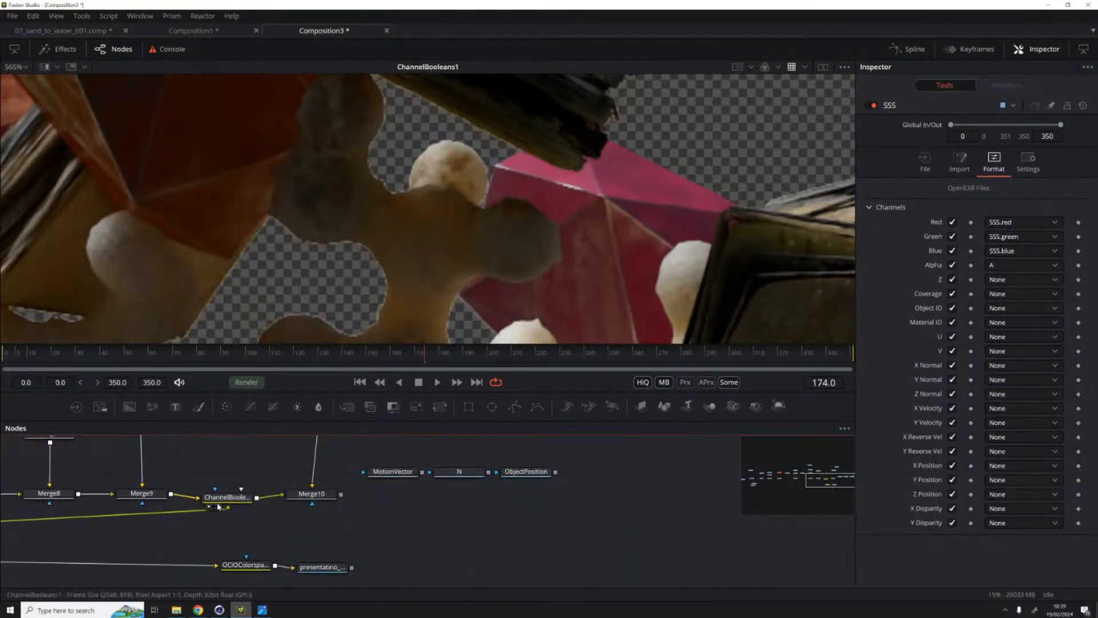
click(229, 495)
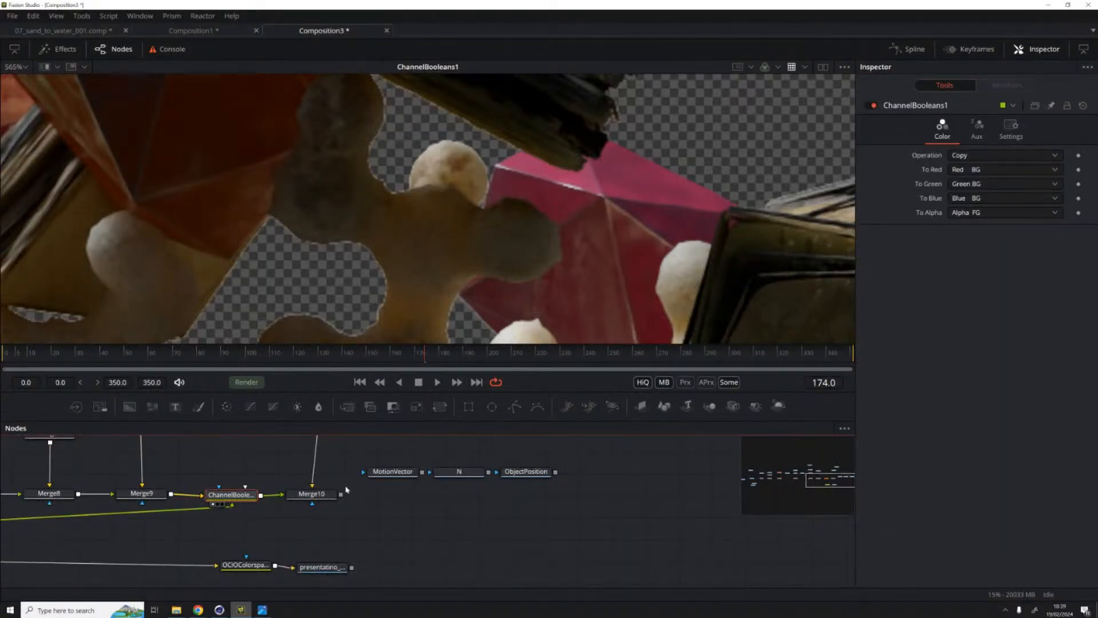
Step: Display Merge10 in the viewer and check the Beauty loader's Import settings for Post-Multiply by Alpha
click(304, 504)
drag(198, 506, 652, 447)
drag(230, 512, 573, 510)
click(292, 484)
click(960, 158)
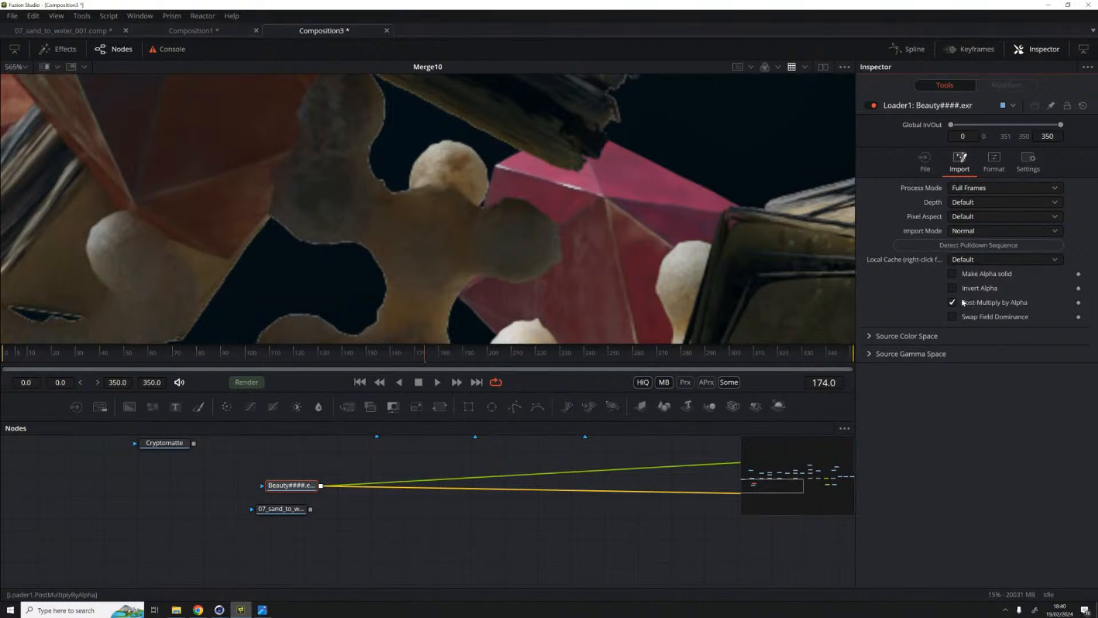
Step: Display Merge9 in the viewer and check the DiffuseFilter loader's Import settings
scroll(405, 527, right, 10)
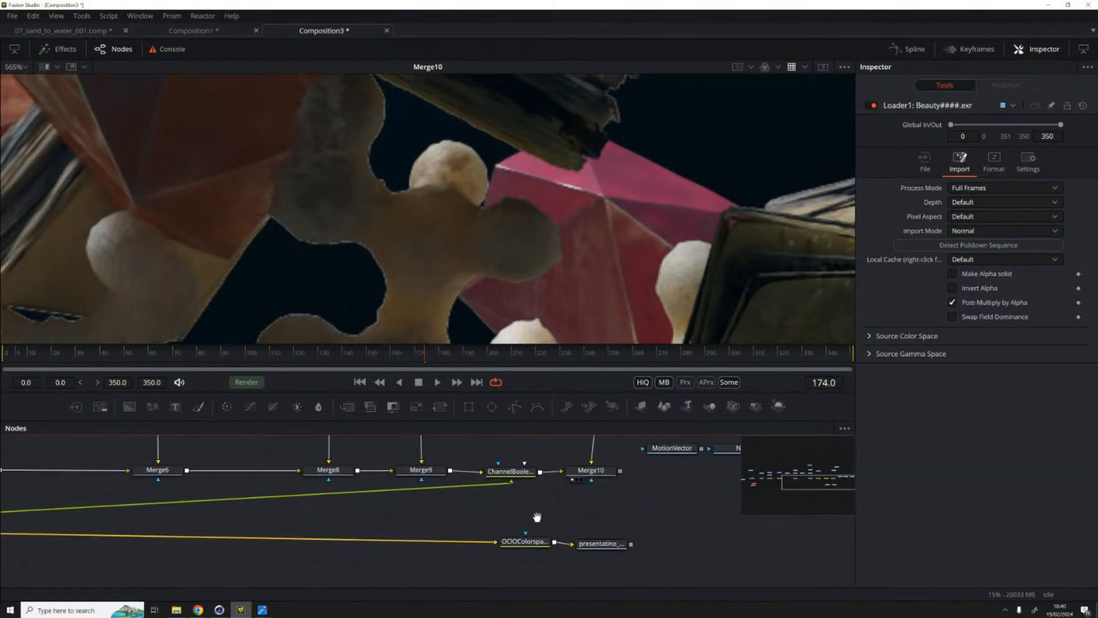
click(480, 474)
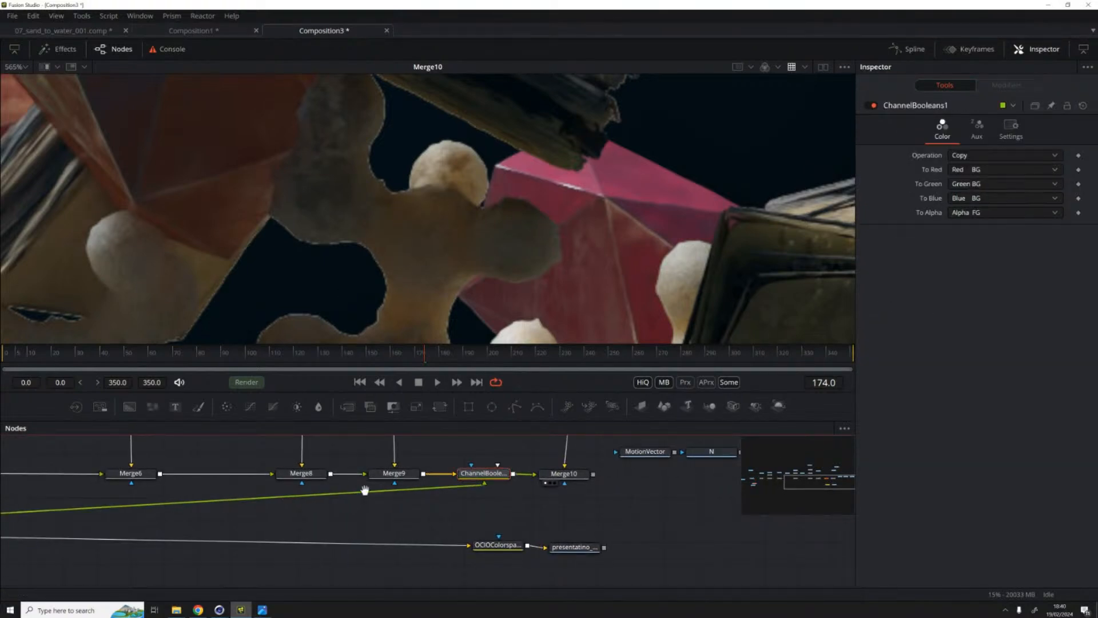
scroll(465, 488, up, 5)
scroll(465, 487, left, 5)
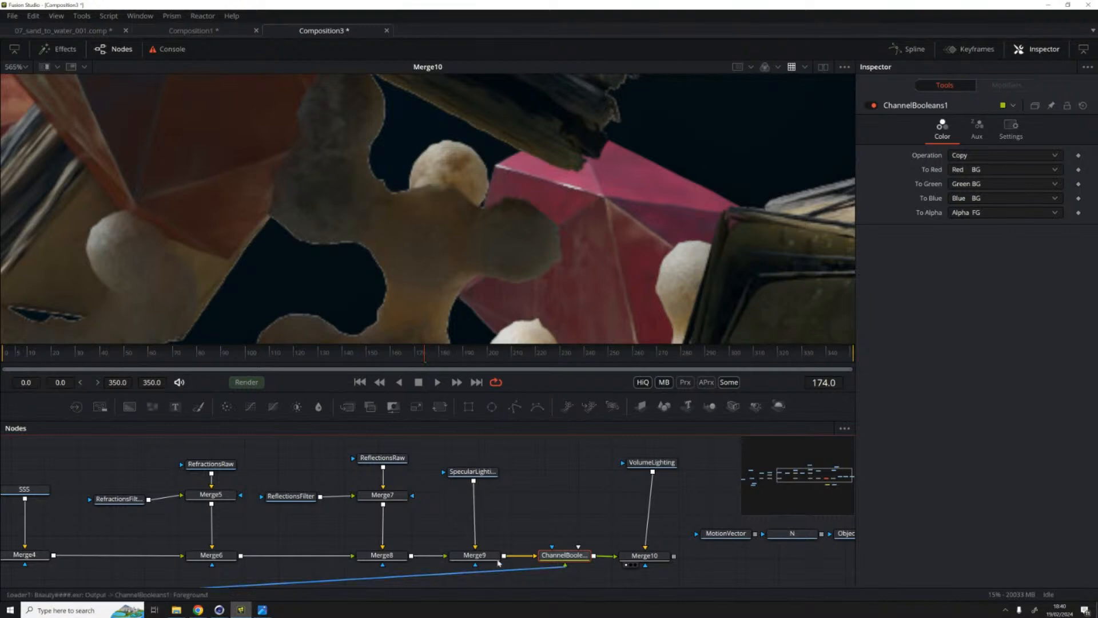
click(456, 564)
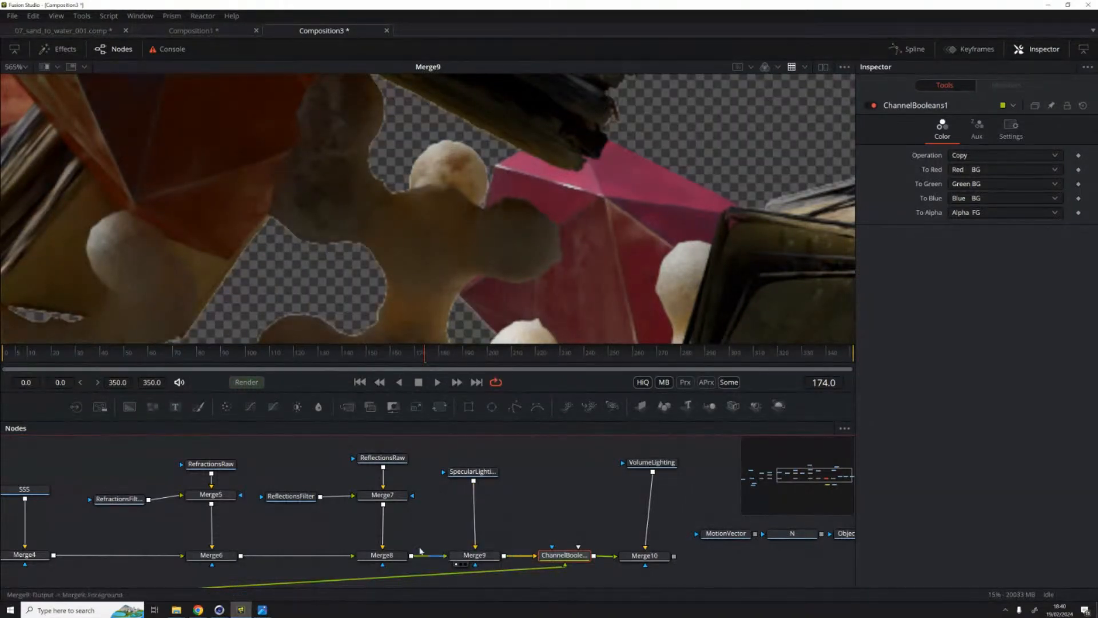
scroll(290, 507, left, 10)
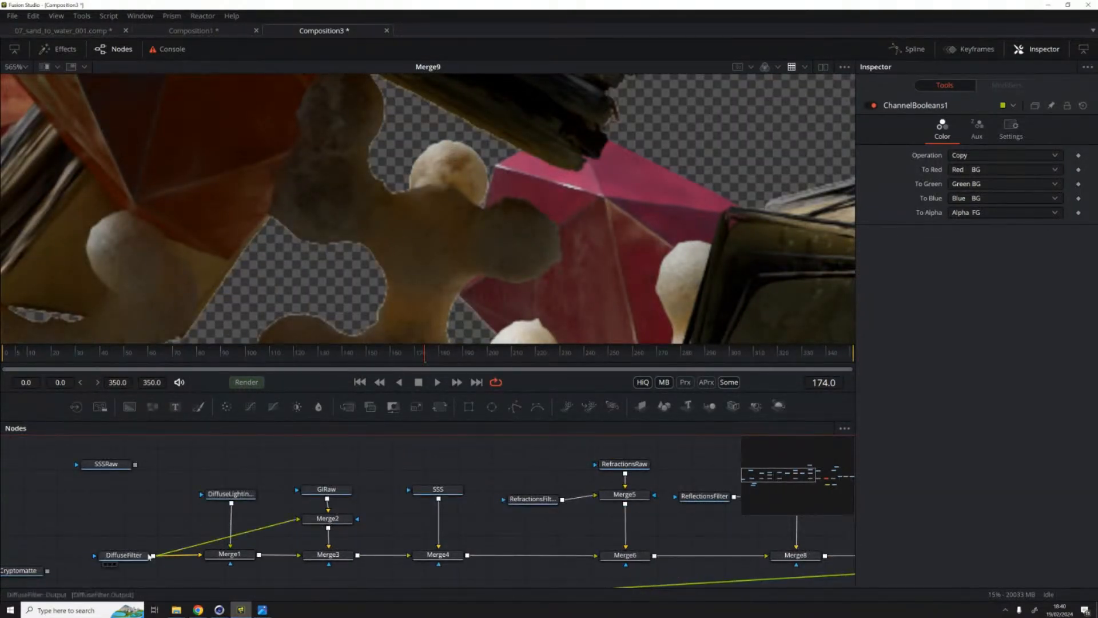
click(132, 554)
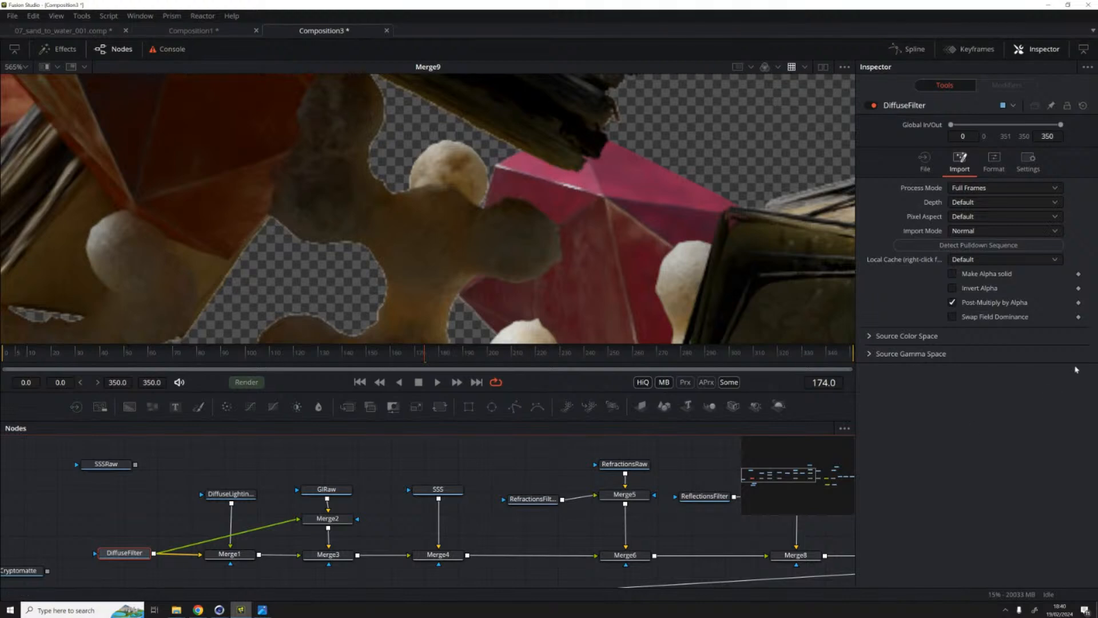
Step: Display Merge10 in the viewer and examine the whole recombined frame
scroll(228, 491, right, 8)
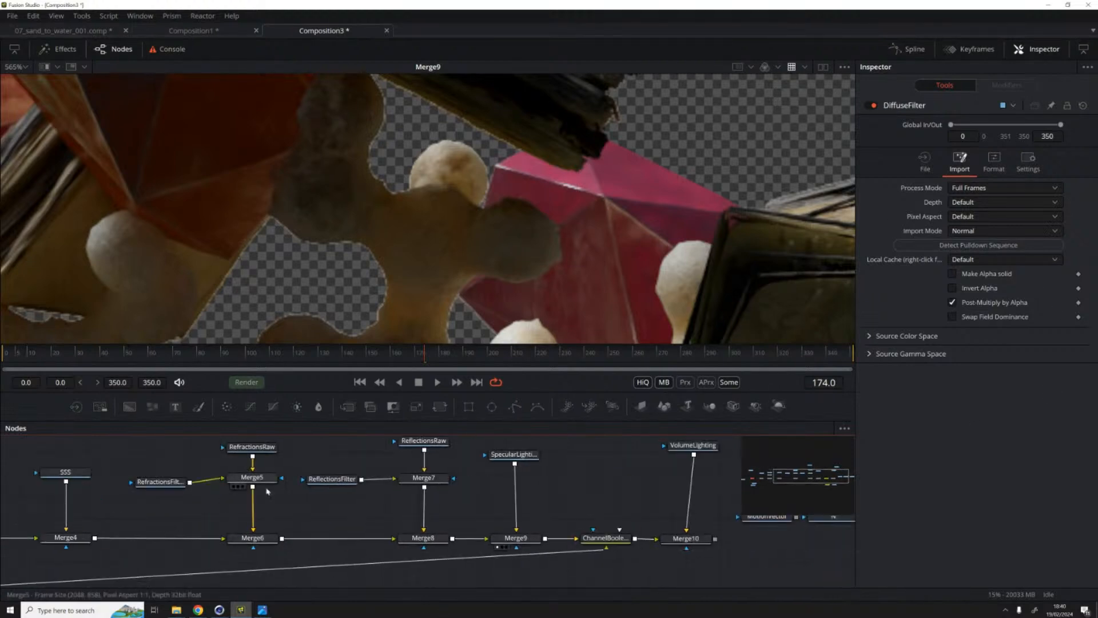
drag(688, 541, 502, 114)
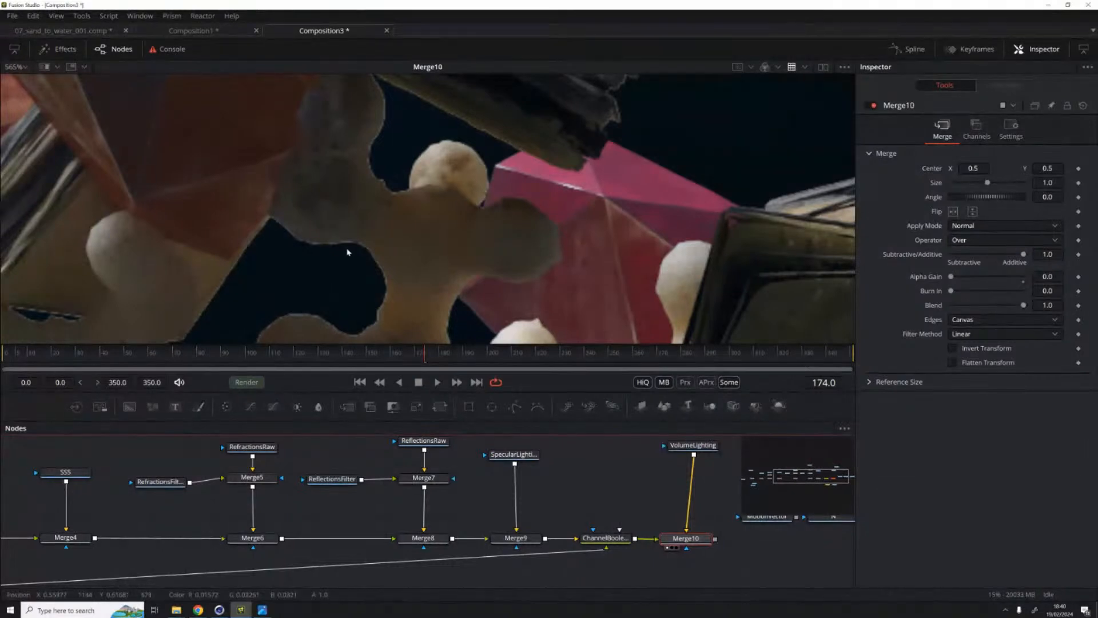
scroll(350, 256, down, 8)
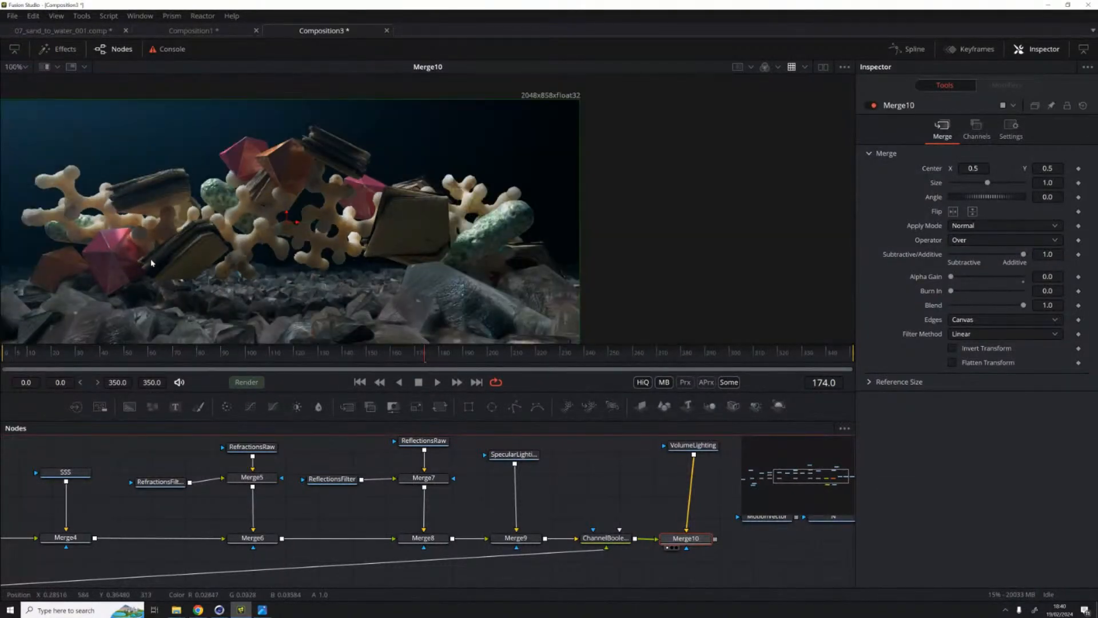
drag(151, 263, 231, 234)
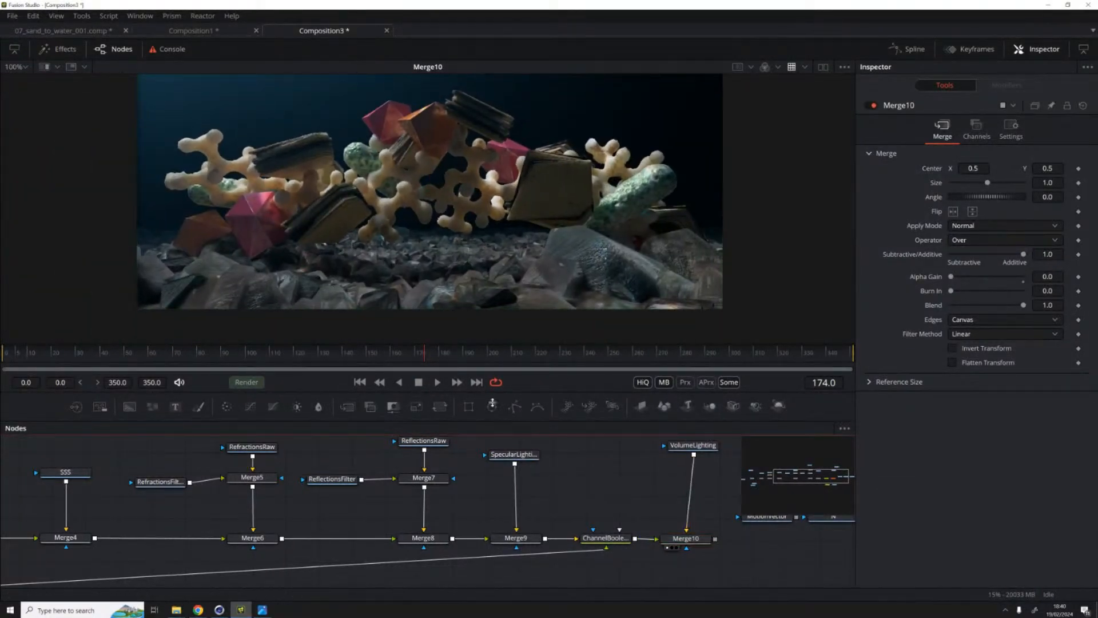
Step: Connect Merge10's output to the OCIO Colorspace node in place of Beauty, and spread the Colorspace and Saver nodes further apart
drag(275, 573, 371, 532)
drag(686, 532, 452, 553)
drag(338, 547, 592, 531)
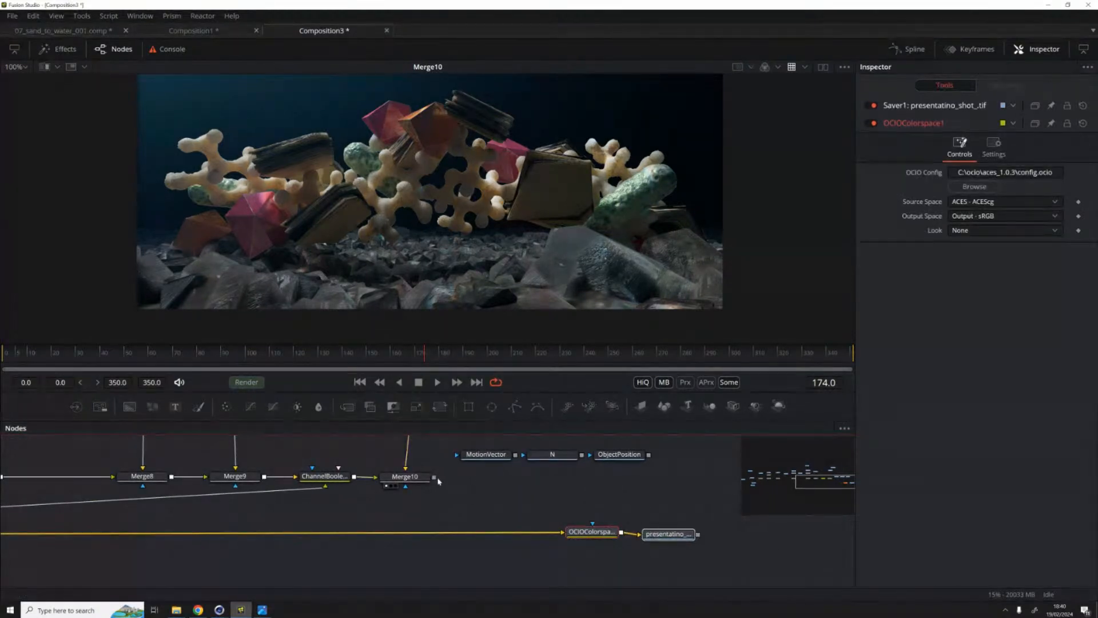
drag(434, 477, 563, 532)
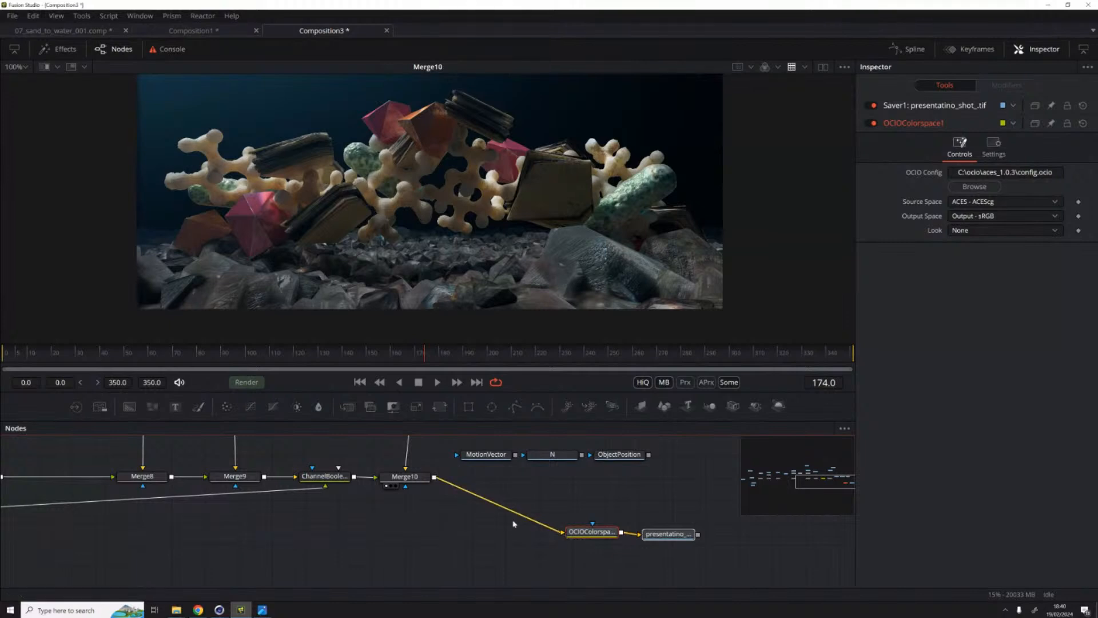
drag(690, 529, 743, 506)
drag(670, 482, 361, 494)
click(523, 507)
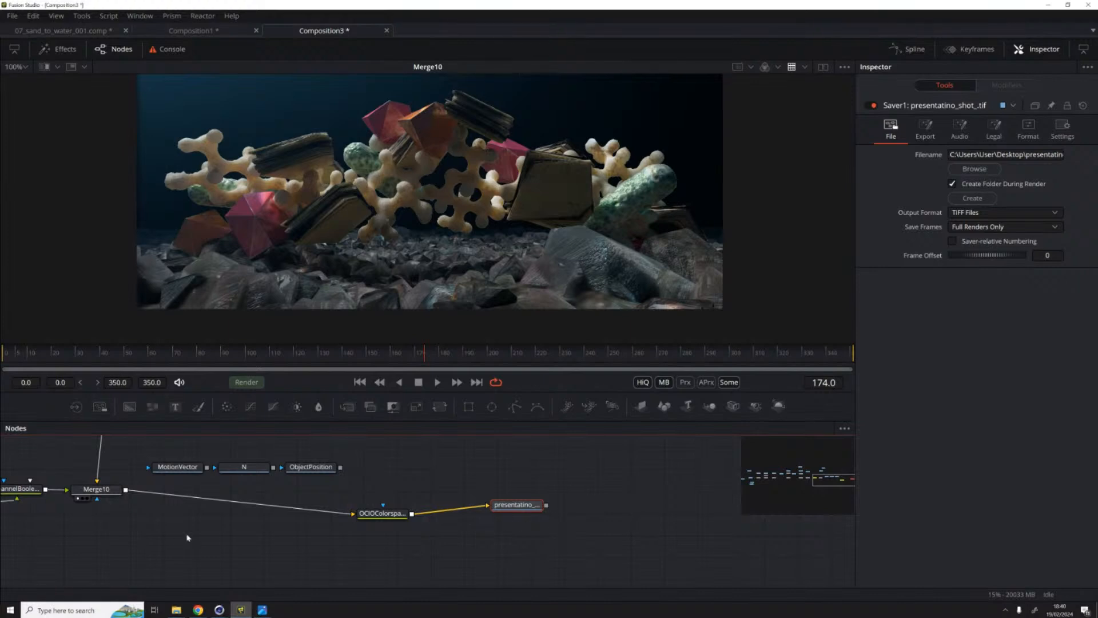
Step: Review the node tree from the Beauty and diffuse passes to Merge10, including the settings of SpecularLighting and Merge10
scroll(170, 541, left, 10)
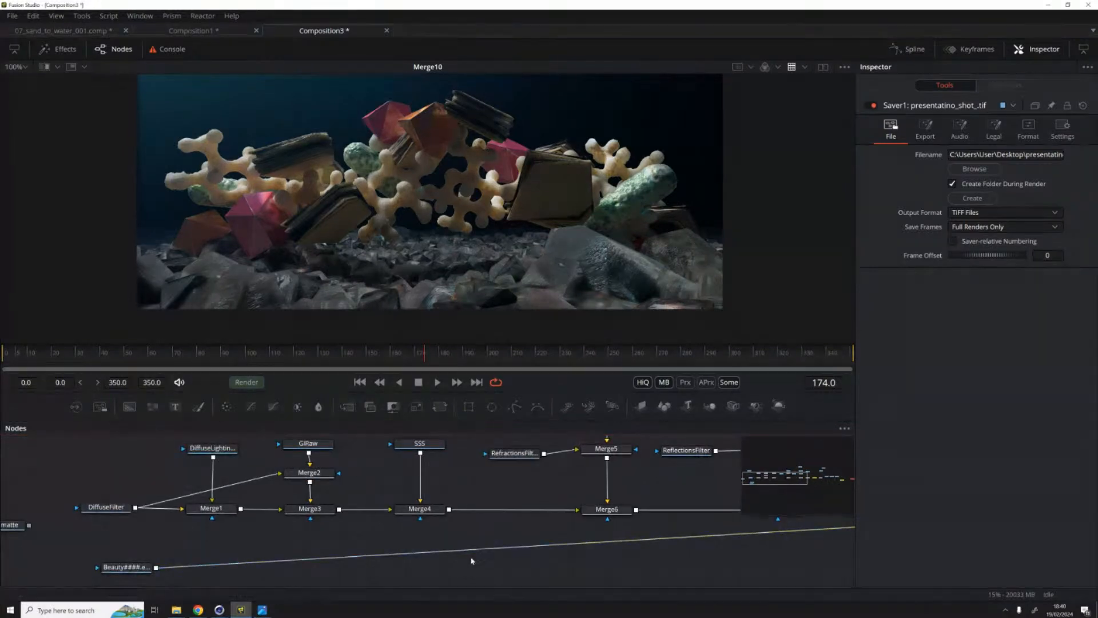
scroll(188, 531, right, 10)
scroll(268, 479, left, 2)
scroll(268, 479, up, 2)
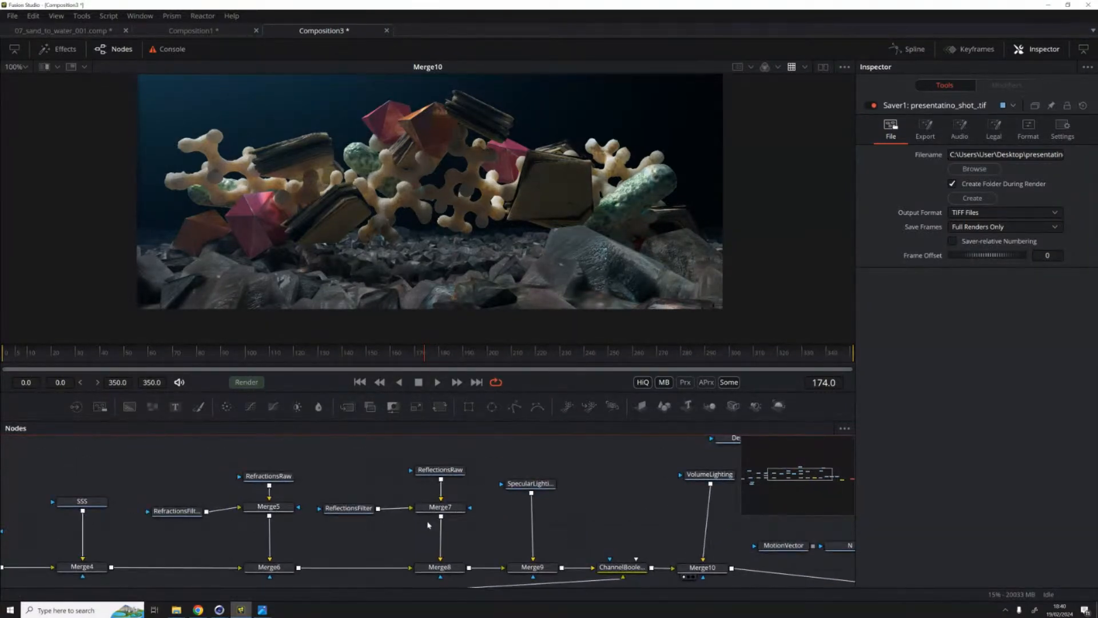
scroll(410, 485, up, 1)
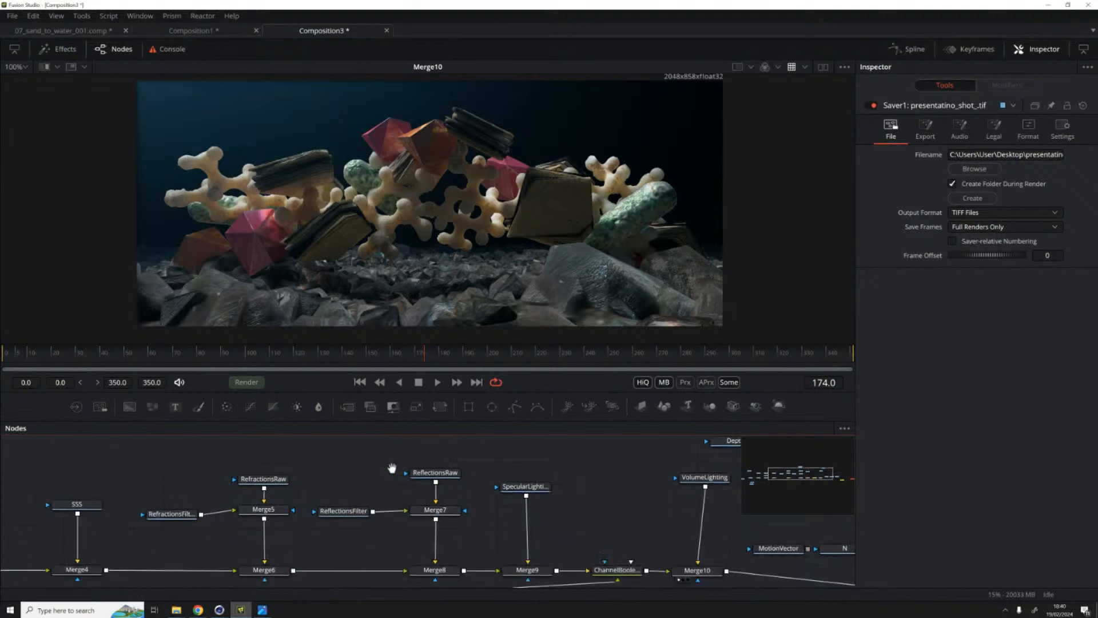
scroll(411, 485, right, 2)
scroll(411, 485, down, 2)
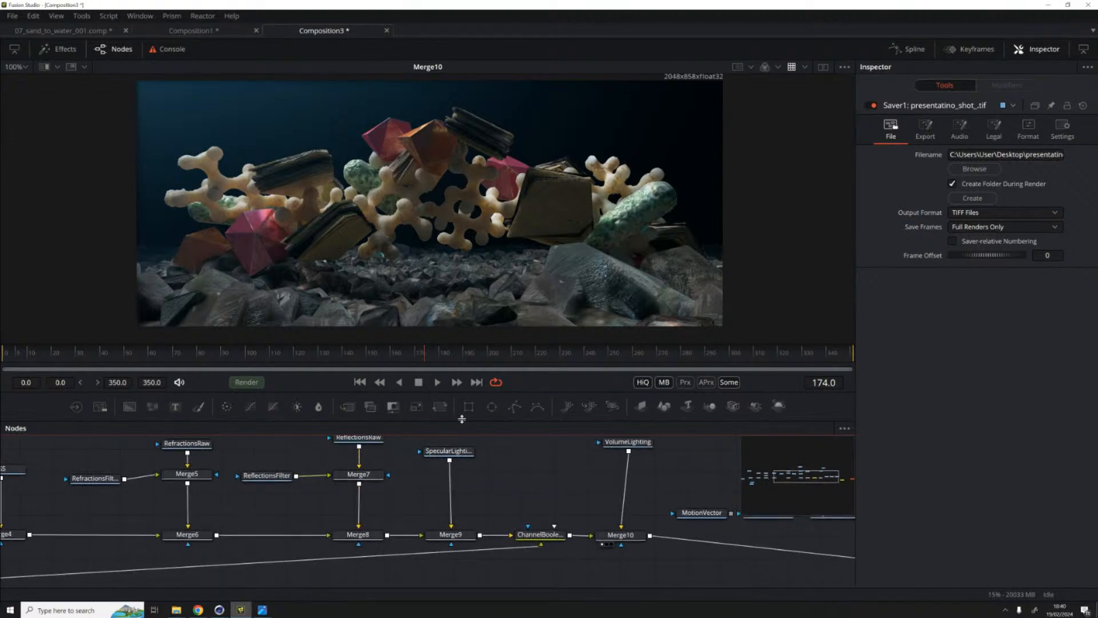
click(456, 451)
scroll(456, 452, left, 1)
scroll(456, 451, up, 1)
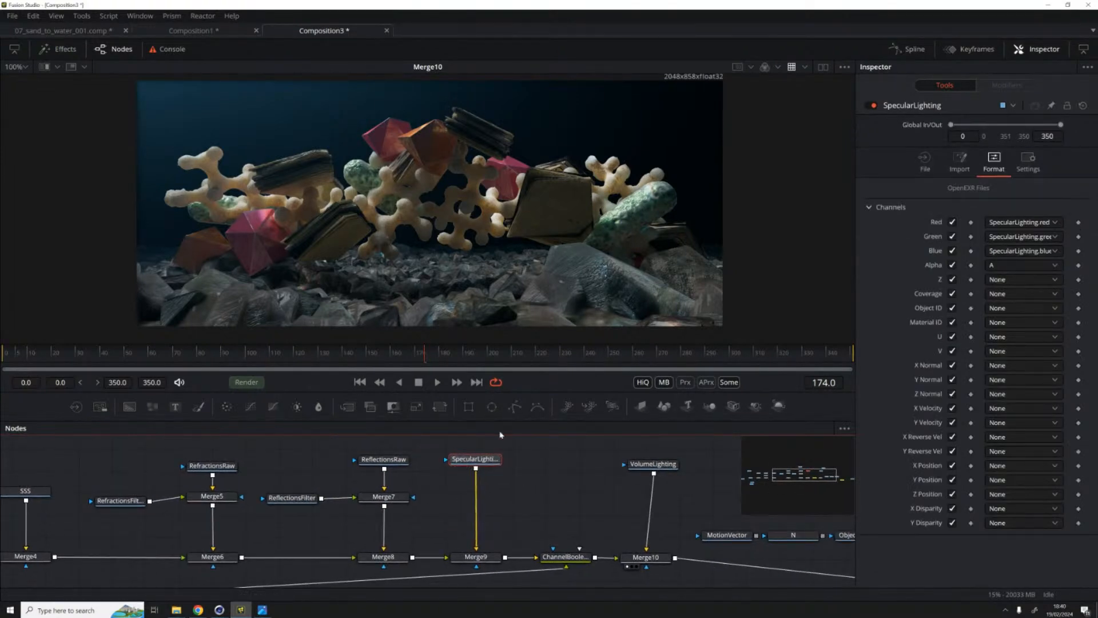
click(645, 556)
scroll(645, 557, left, 8)
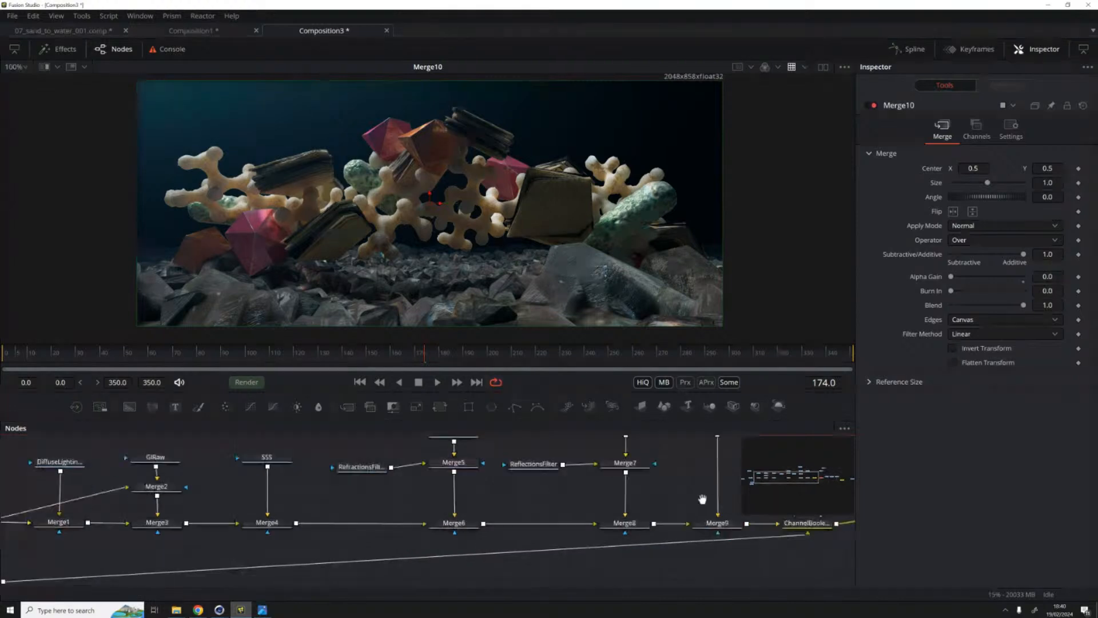
Step: Reposition the OCIO Colorspace node and delete the unconnected MotionVector, N and ObjectPosition loaders
scroll(645, 556, down, 1)
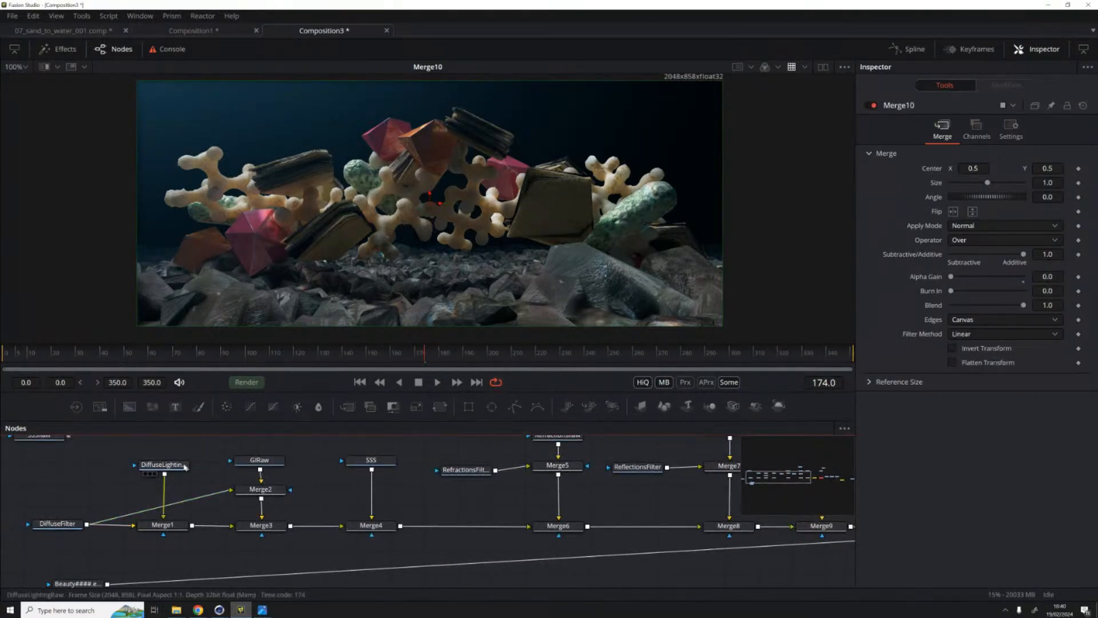
scroll(315, 501, right, 14)
scroll(315, 500, down, 1)
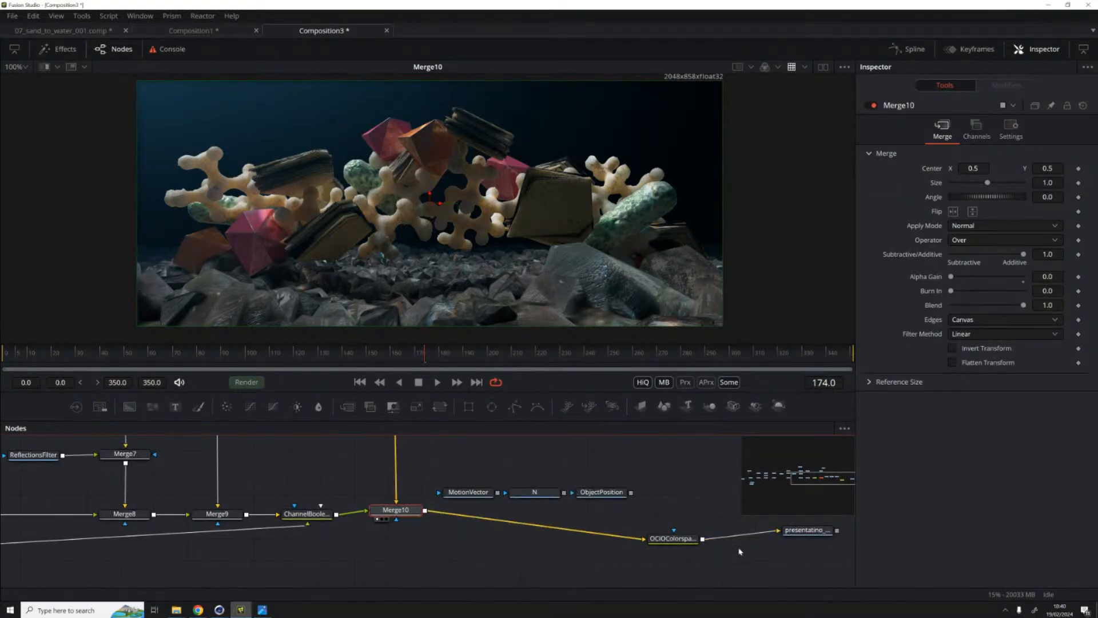
drag(674, 538, 704, 527)
click(804, 530)
scroll(738, 510, up, 1)
drag(675, 488, 479, 464)
key(Delete)
Step: Move the unconnected AO and Depth loaders back along the node tree to the area above the SSS branch
scroll(437, 515, left, 6)
scroll(437, 516, up, 3)
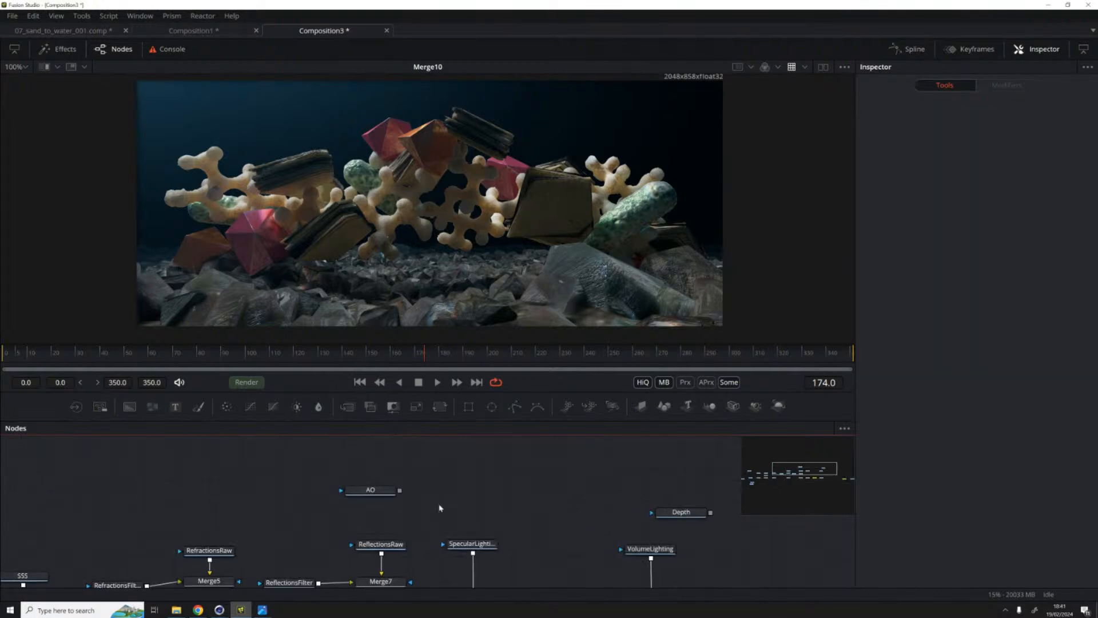
click(681, 512)
drag(681, 512, 294, 469)
drag(370, 490, 111, 487)
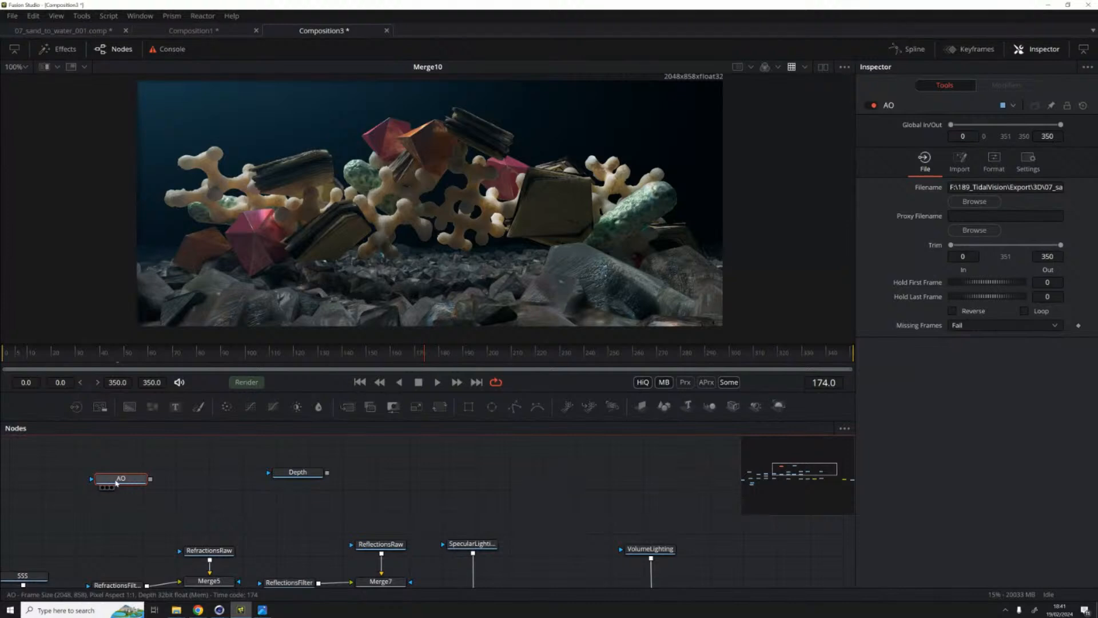
drag(297, 472, 100, 503)
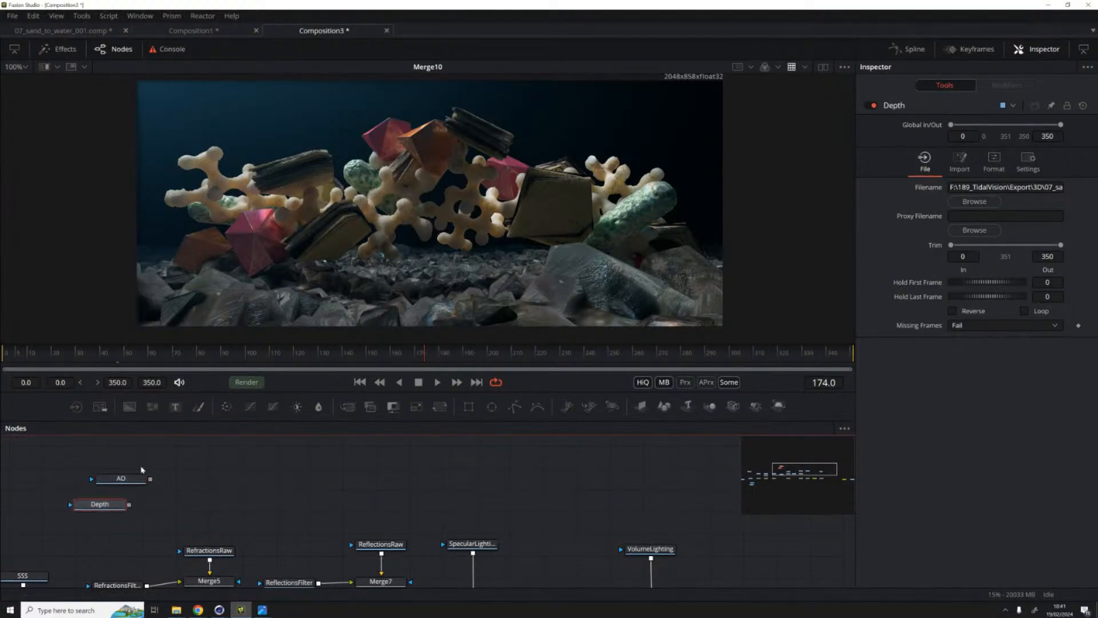
drag(159, 466, 80, 491)
drag(142, 521, 420, 462)
drag(331, 489, 378, 521)
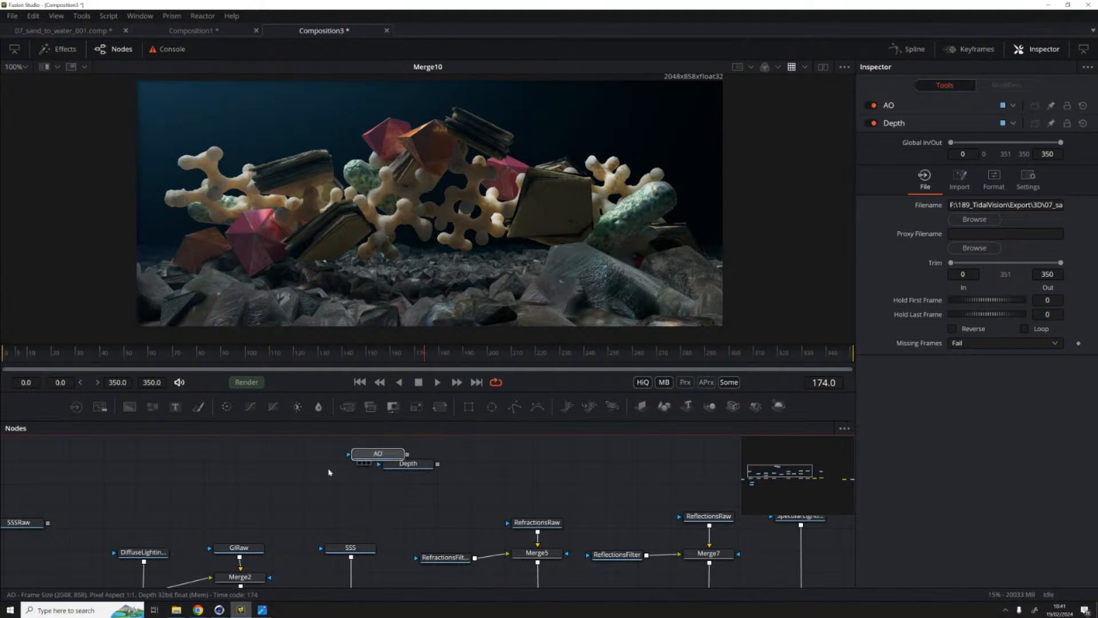
drag(411, 449, 263, 481)
drag(263, 522, 275, 474)
Step: Shift the diffuse and GI branches and the SSS loader with Merge4 away from Merge6 to open a gap
drag(31, 466, 301, 595)
drag(275, 553, 158, 542)
drag(302, 463, 407, 565)
drag(375, 487, 269, 481)
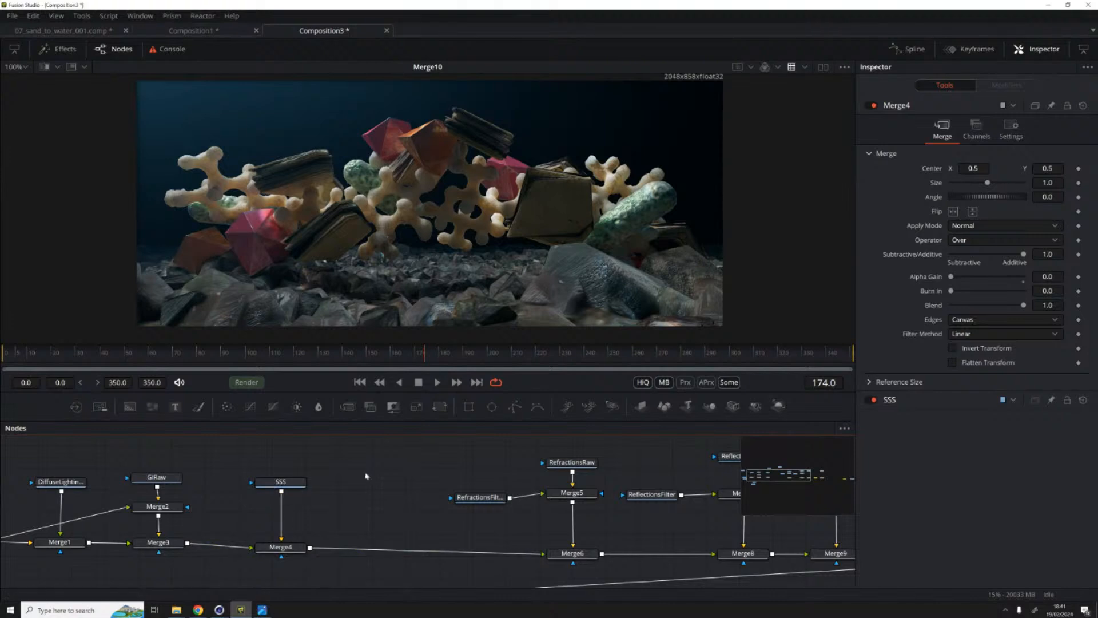
Step: Place the AO loader above the gap and merge it into the main line between Merge4 and Merge6
drag(366, 475, 345, 514)
drag(281, 461, 330, 493)
drag(342, 532, 342, 492)
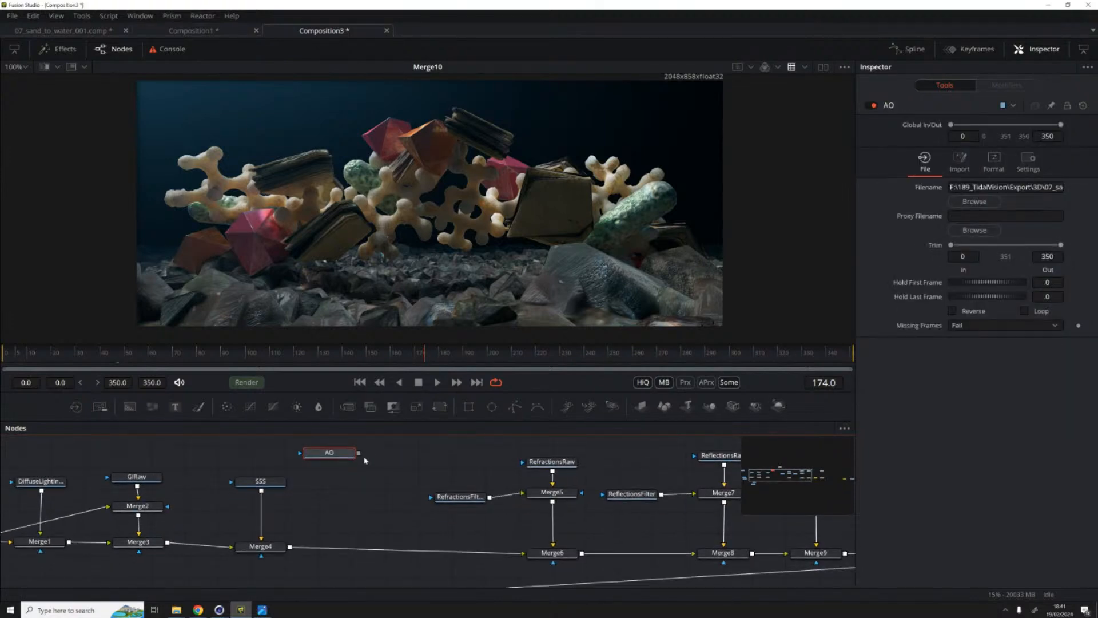
drag(295, 547, 365, 558)
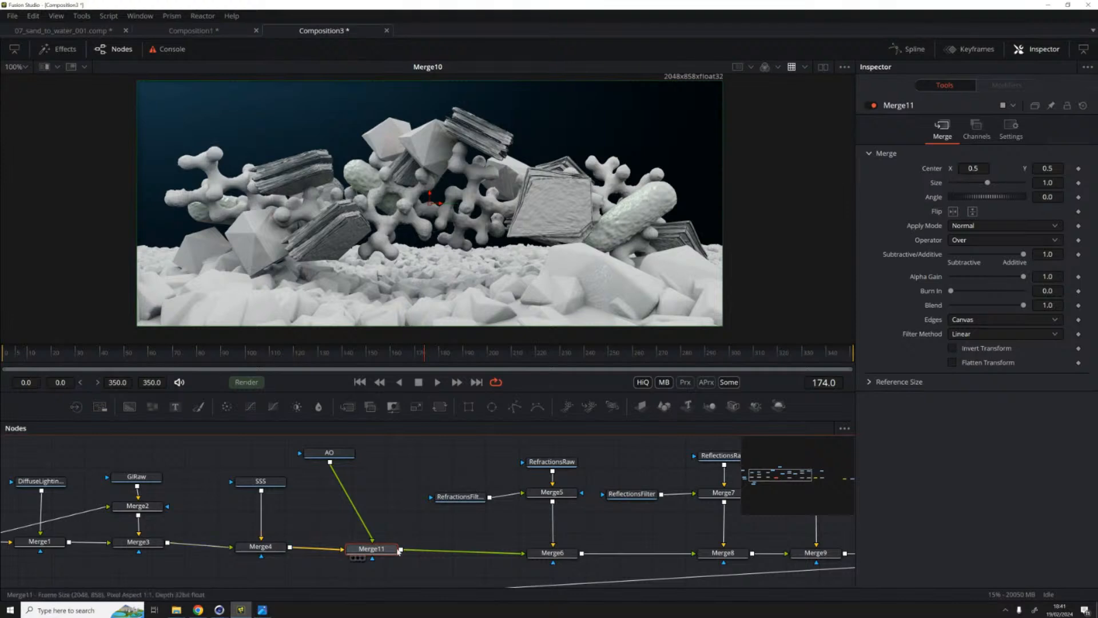
Step: Set the AO merge to Multiply with Blend at about 0.409, and align the AO loader above it
click(1007, 226)
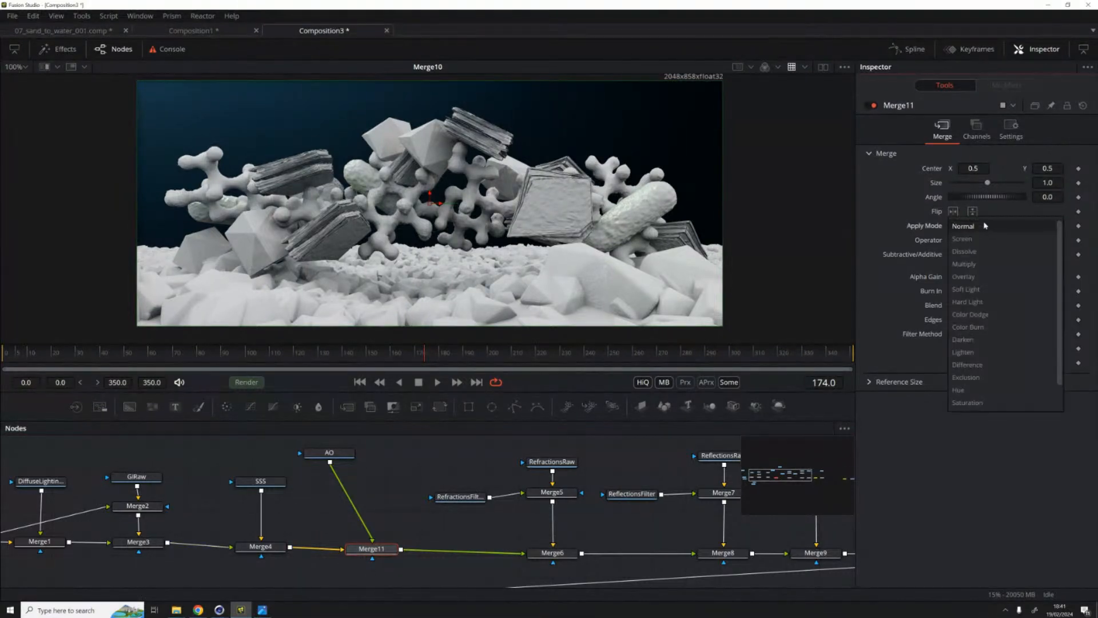
click(973, 265)
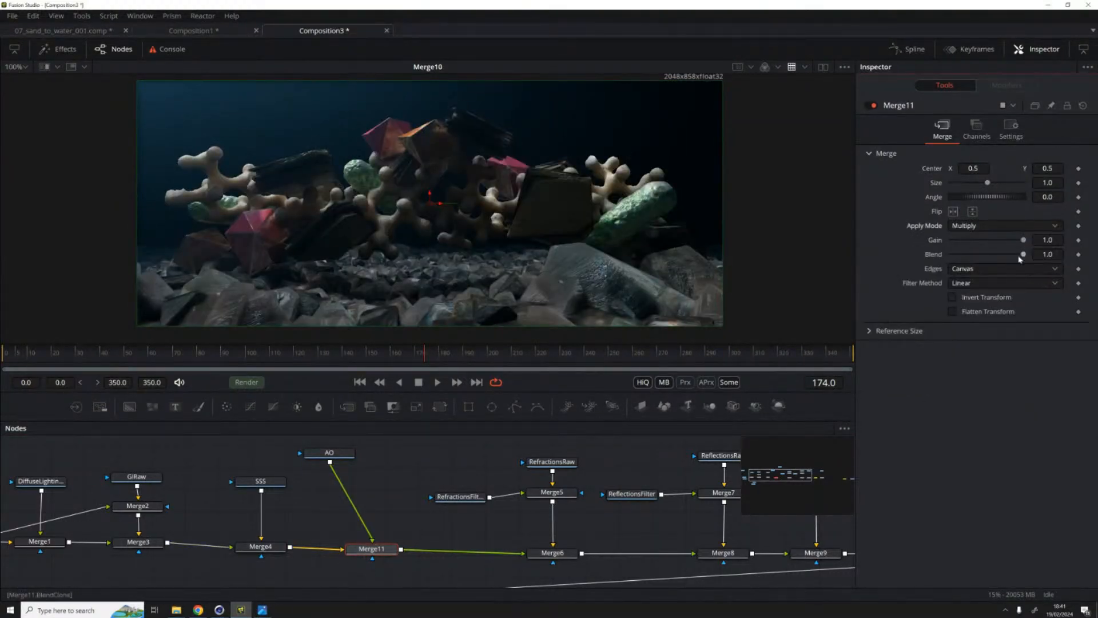
drag(1023, 254, 978, 269)
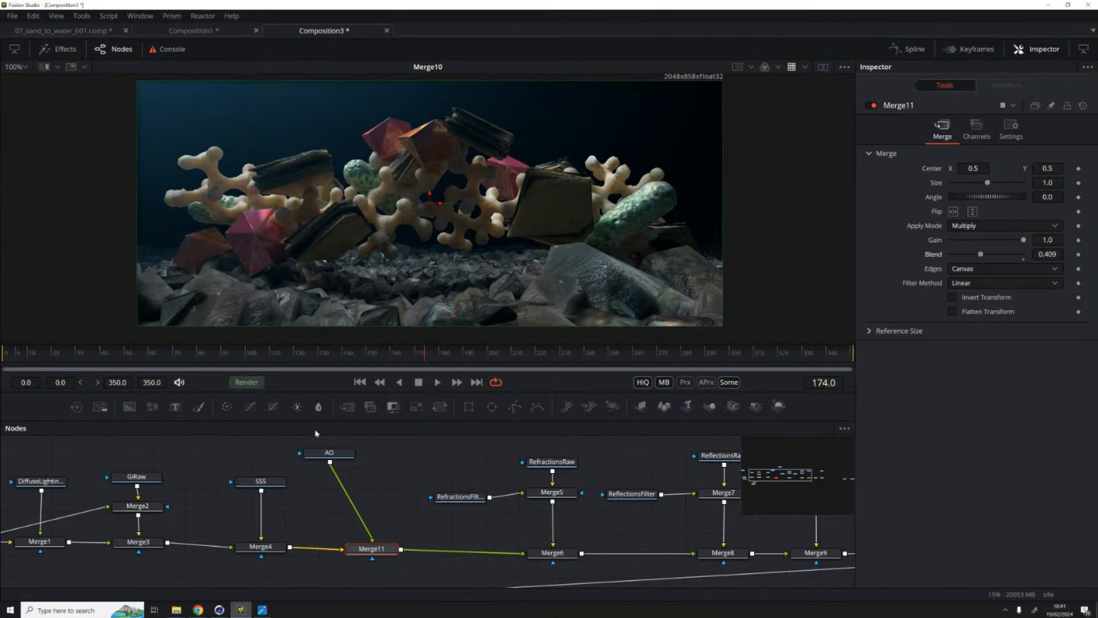
drag(332, 455, 381, 467)
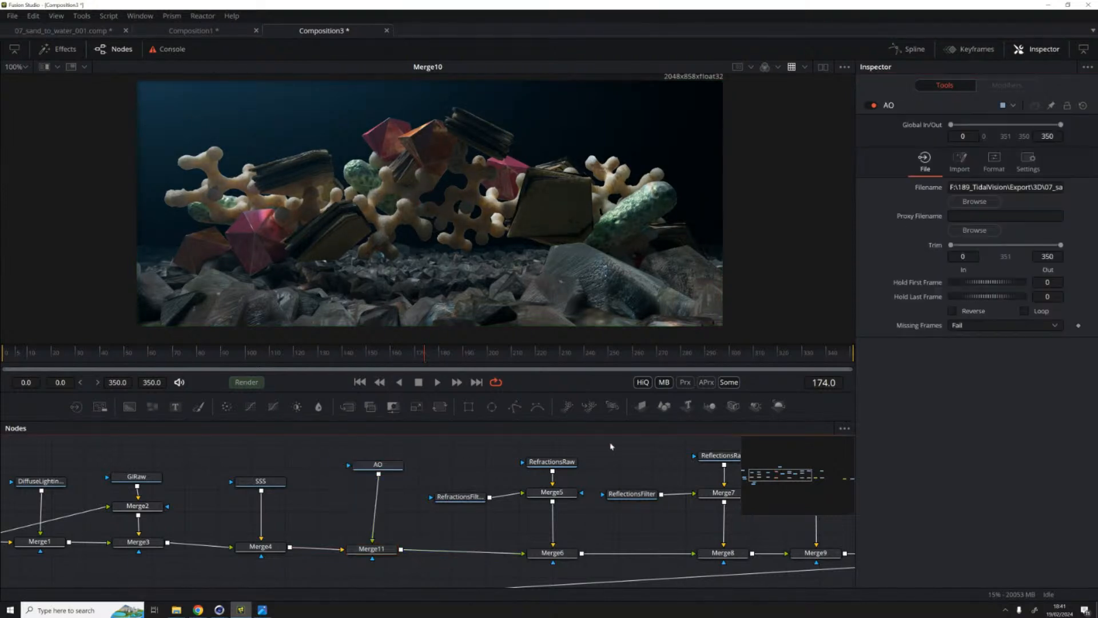
Step: Examine the SpecularLighting and VolumeLighting loaders' file settings and the water background in the composite
drag(646, 521, 280, 510)
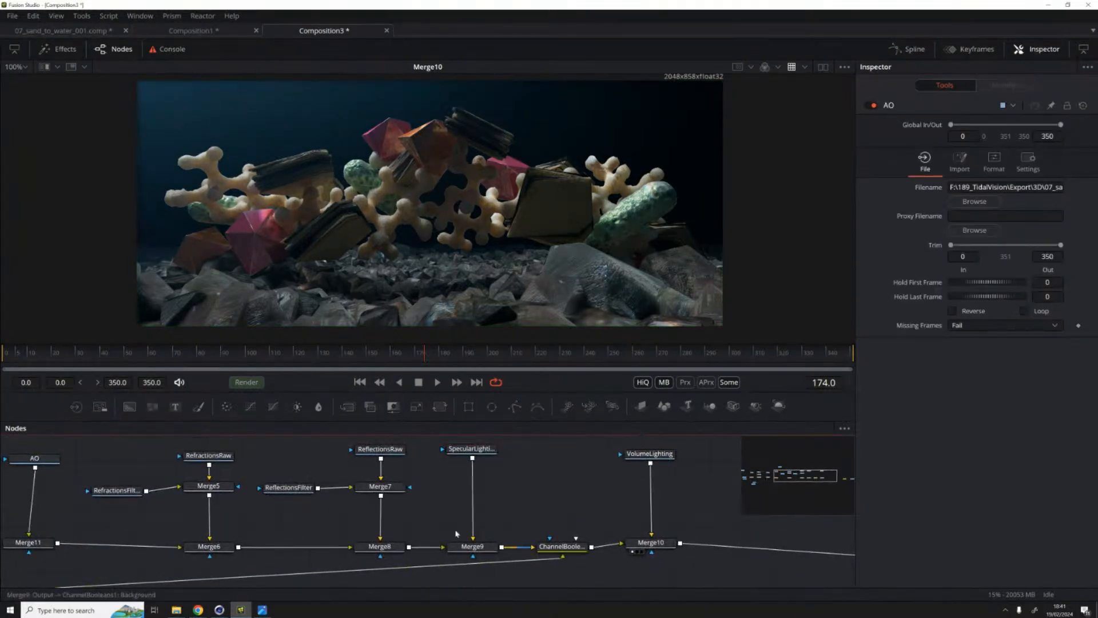
click(477, 450)
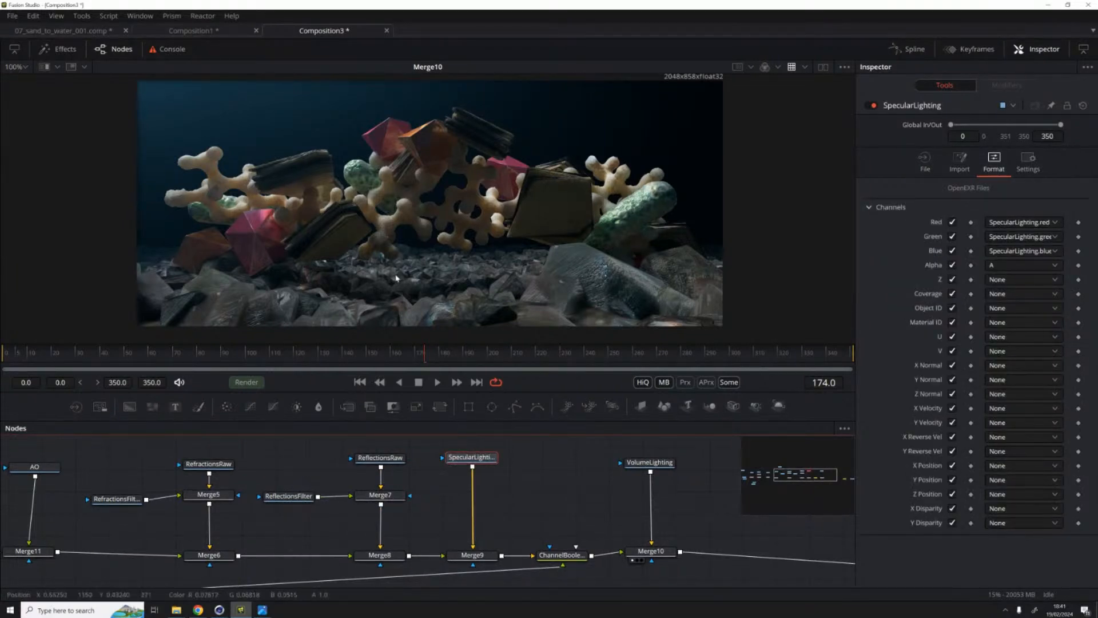
click(923, 163)
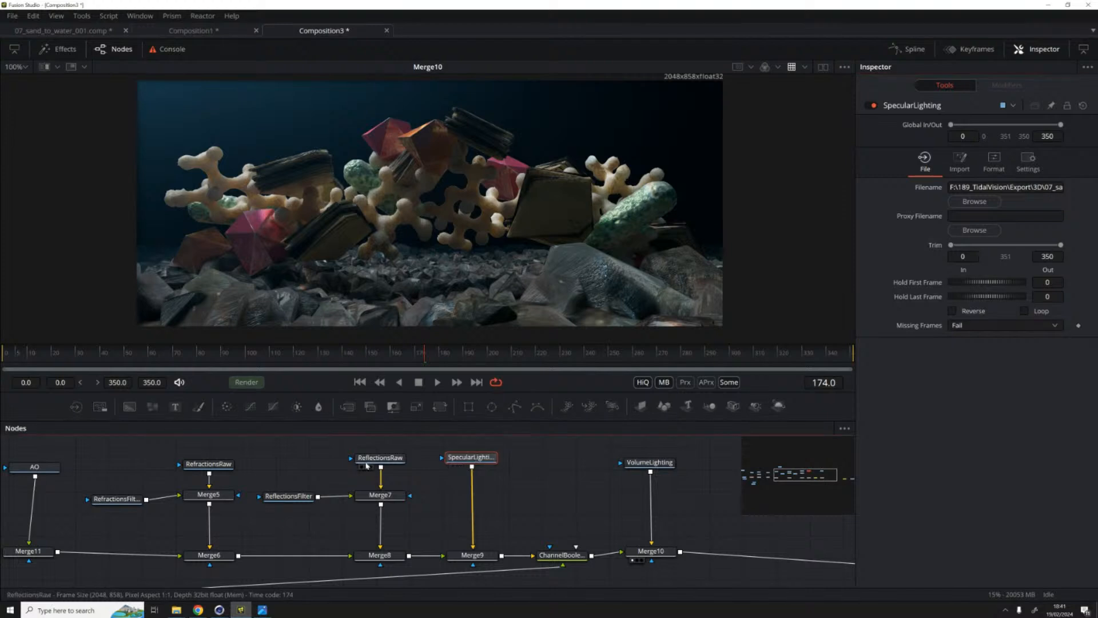
click(650, 462)
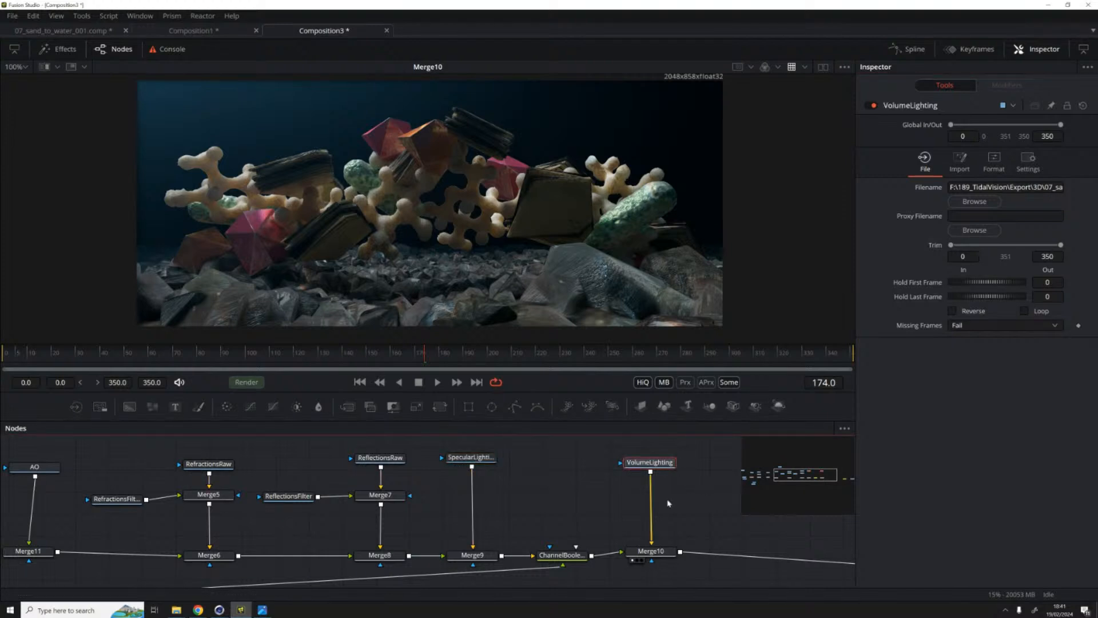
drag(667, 500, 534, 507)
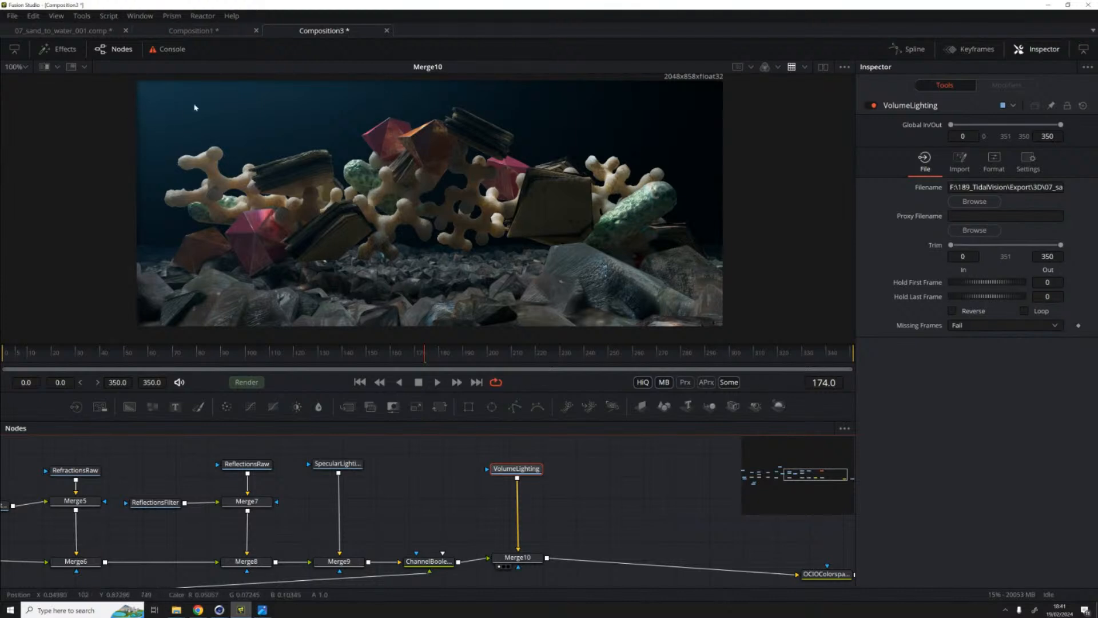
scroll(167, 328, up, 1)
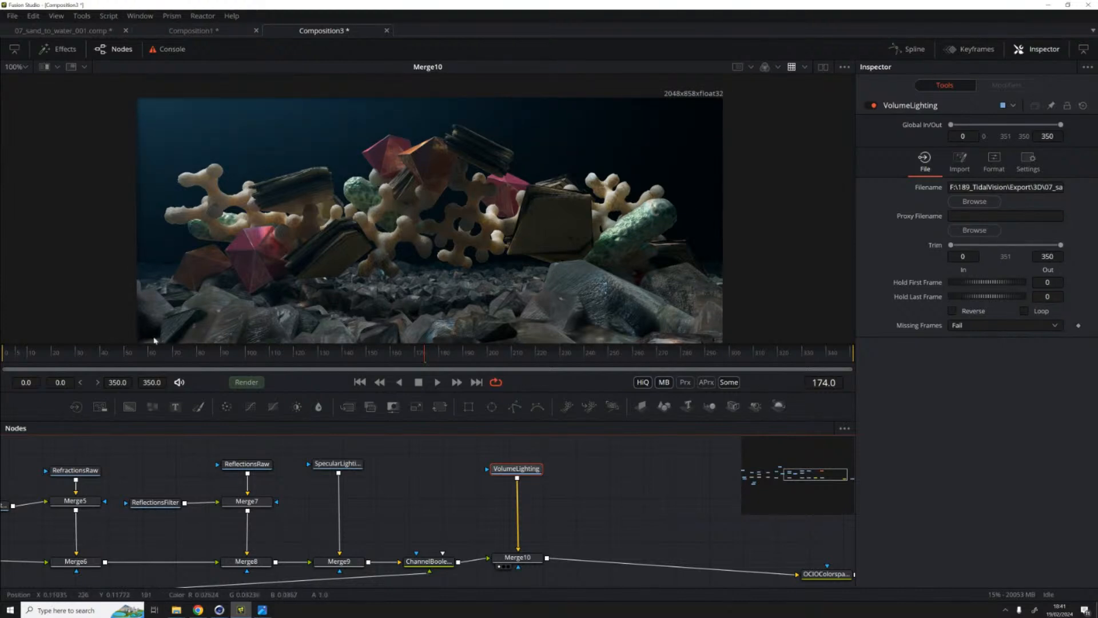
Step: Insert a Color Corrector between VolumeLighting and Merge10, and position it on that branch
click(518, 470)
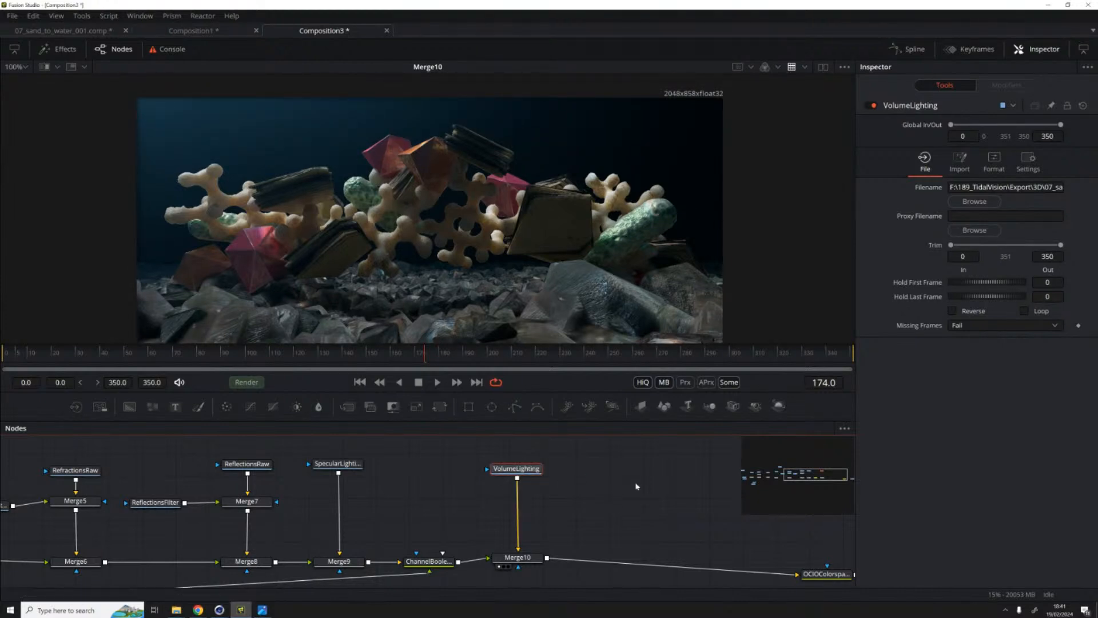
key(shift+space)
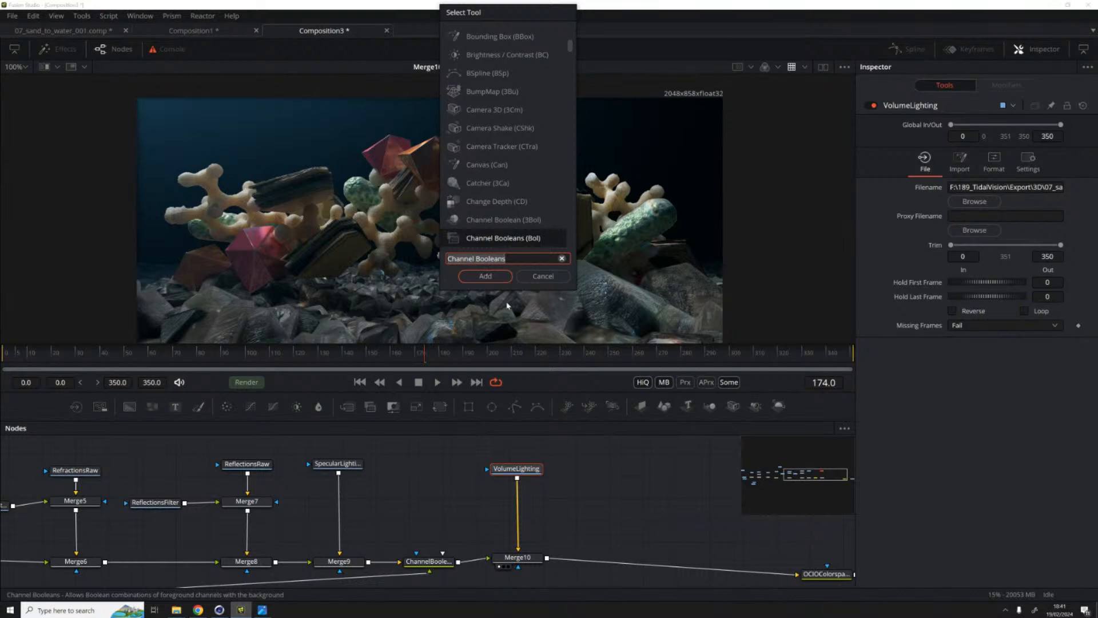
text(co)
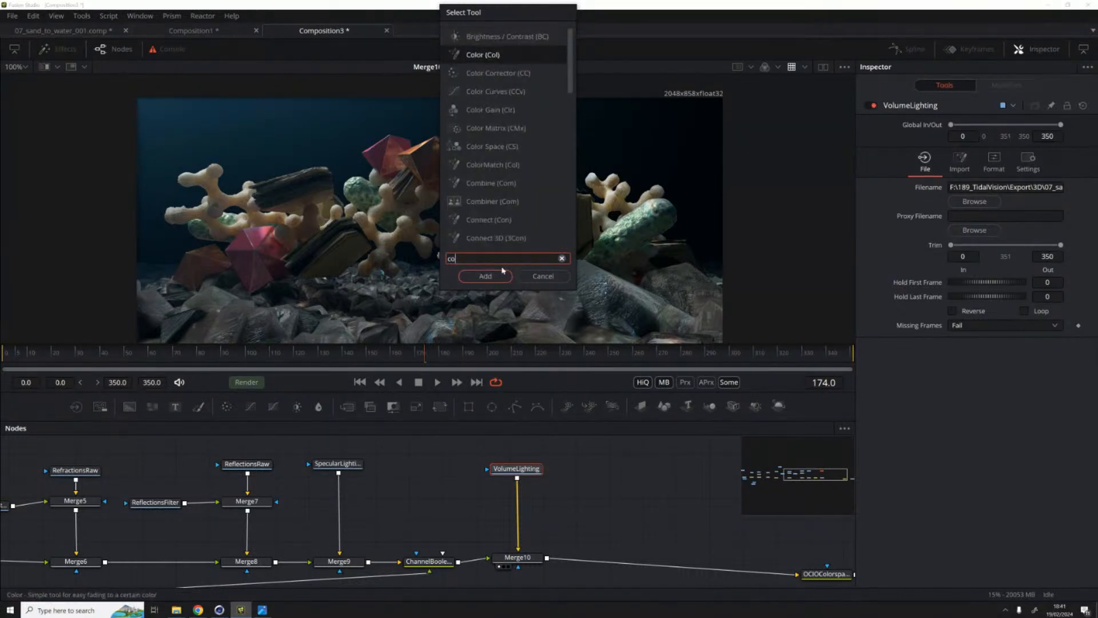
key(Down)
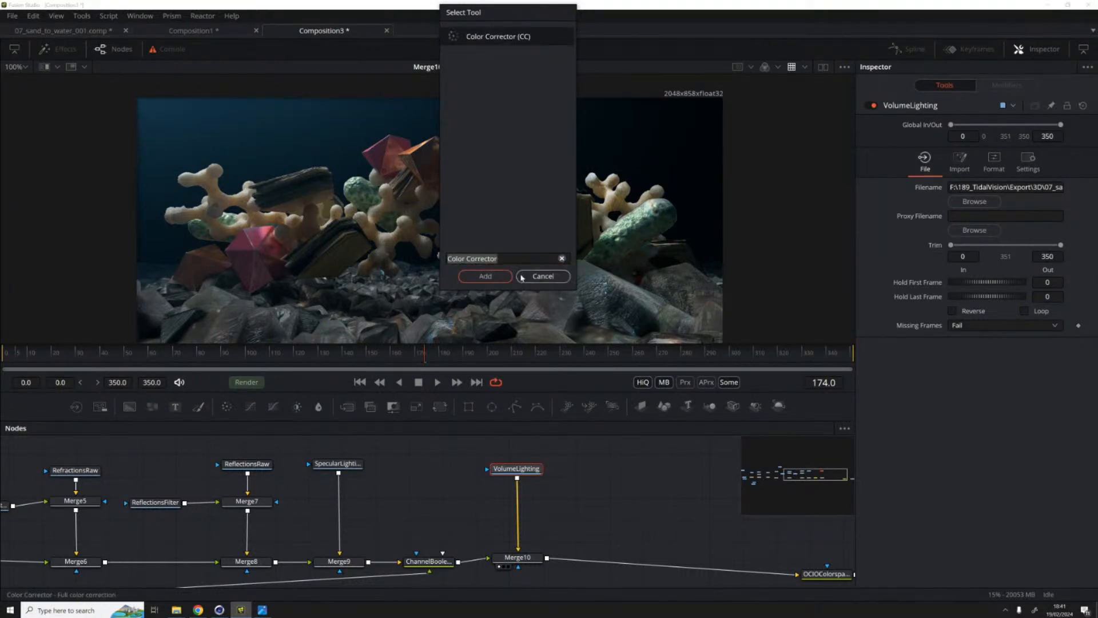
click(485, 276)
mouse_move(509, 516)
mouse_down()
mouse_move(543, 518)
mouse_move(515, 511)
mouse_up()
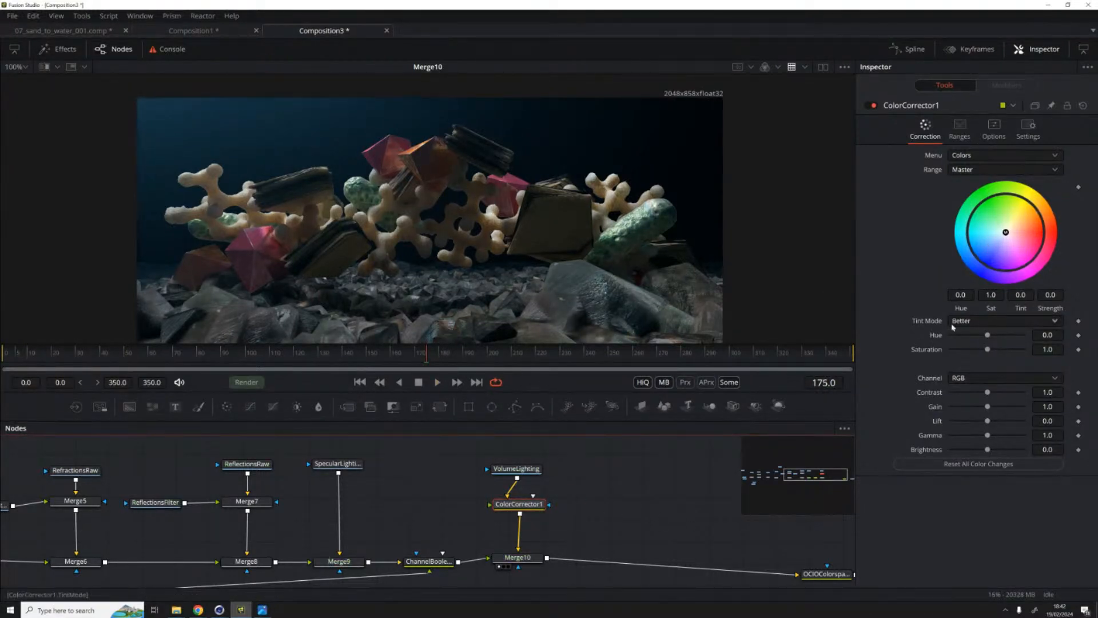
Step: Examine the Color Corrector's Levels correction and its Ranges, Options and Settings controls
click(1015, 155)
click(983, 182)
mouse_move(959, 331)
mouse_down()
mouse_move(987, 332)
mouse_move(949, 331)
mouse_up()
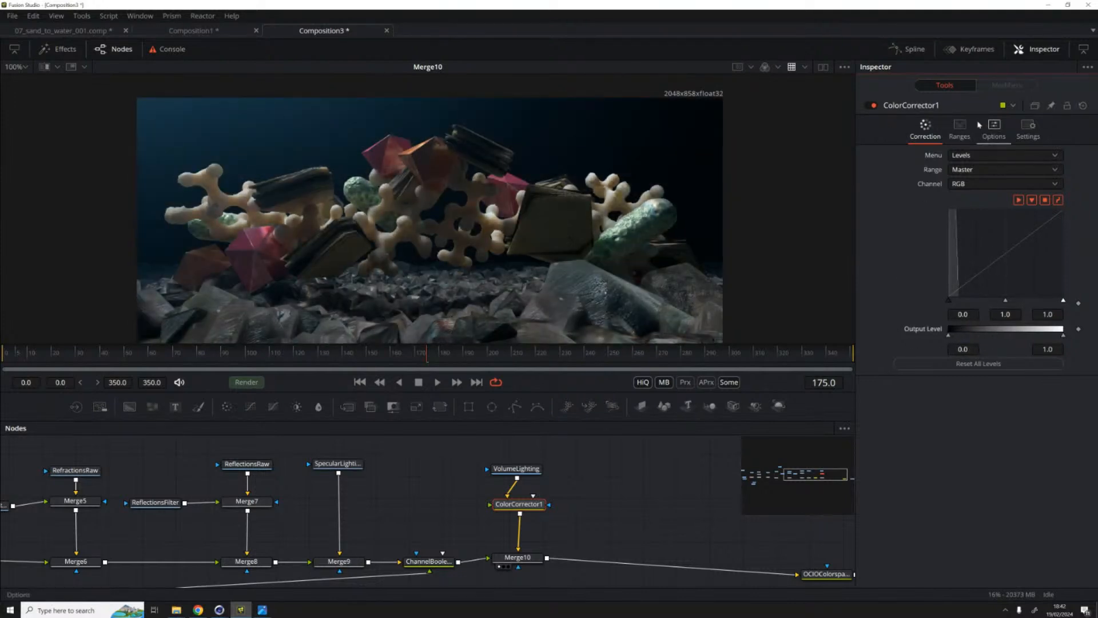
click(959, 129)
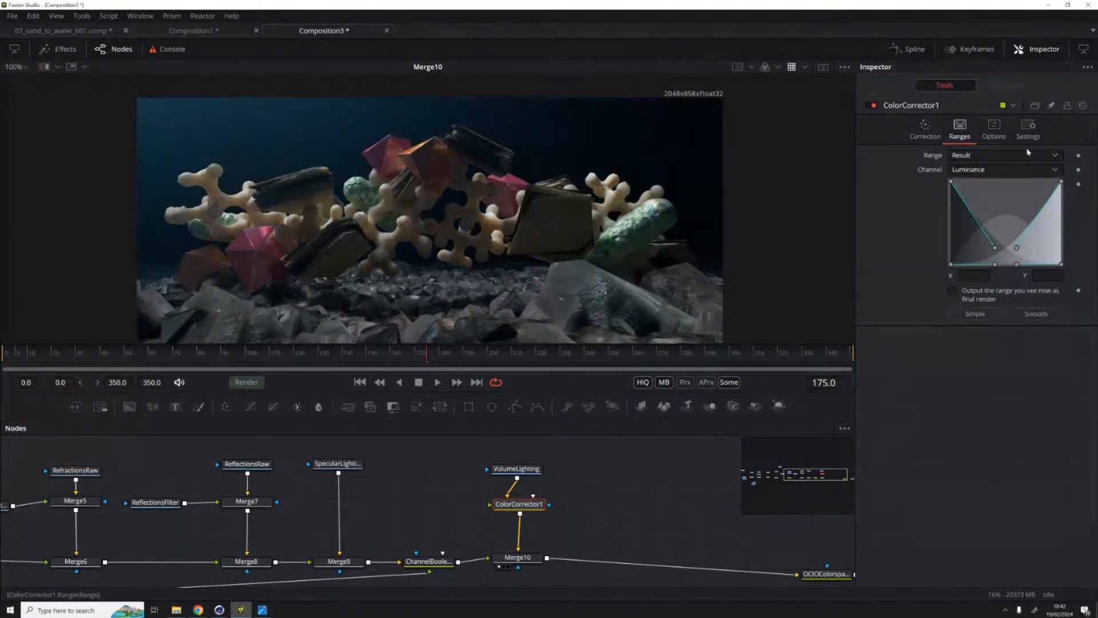
click(976, 156)
click(965, 194)
click(994, 128)
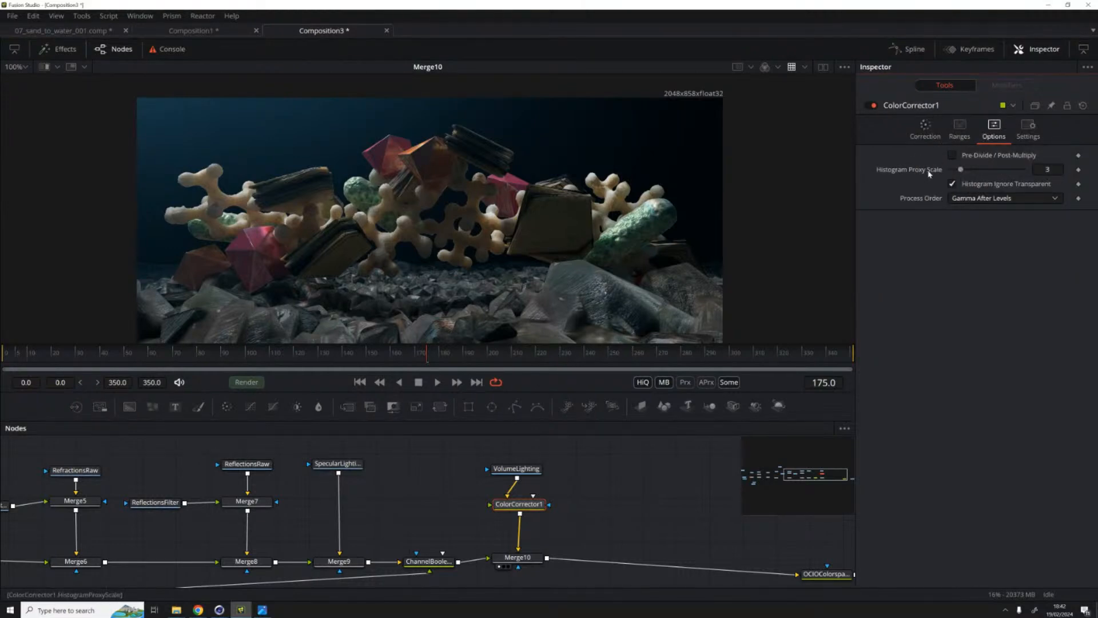
click(1028, 127)
drag(1024, 170, 933, 177)
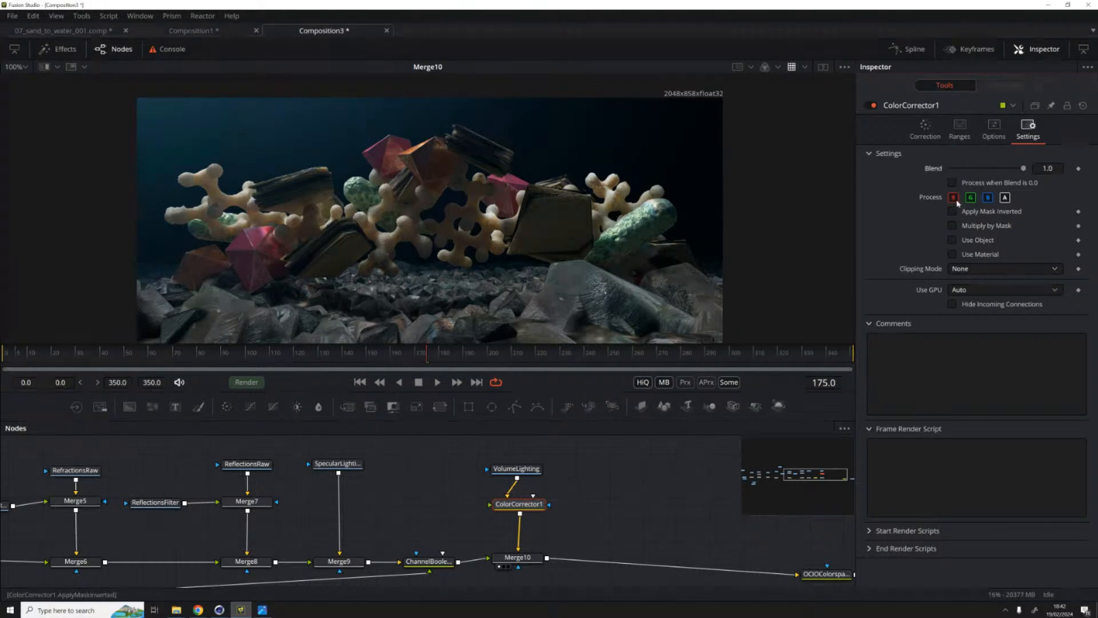
Step: Switch the Color Corrector back to Colors correction and set the Master range's RGB Gain to 1.25
click(930, 125)
click(974, 155)
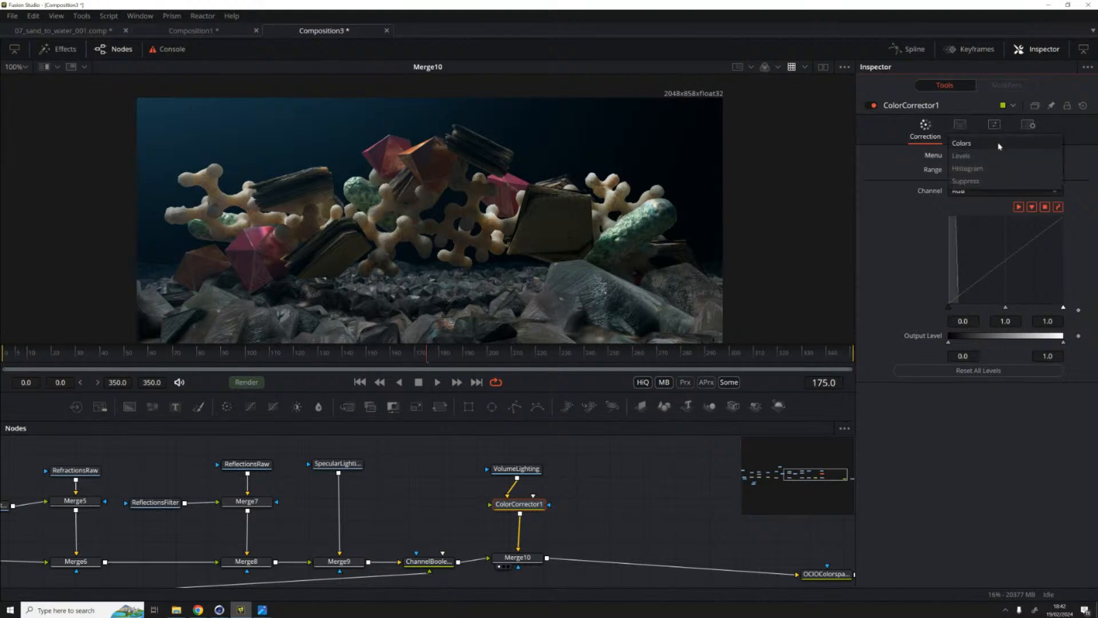
click(981, 144)
click(980, 170)
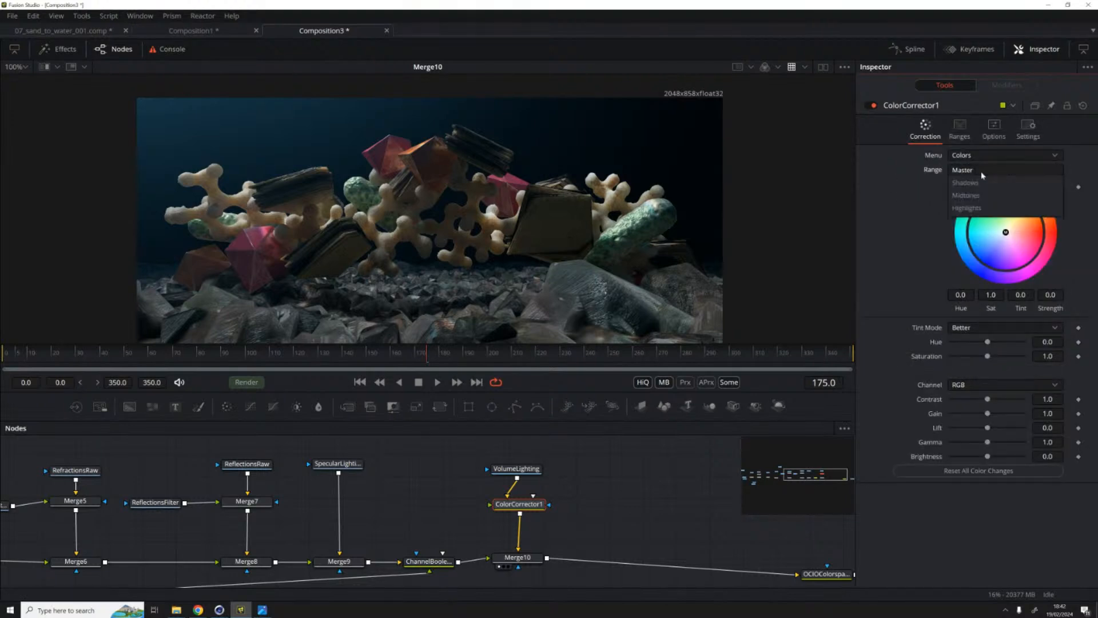
click(980, 171)
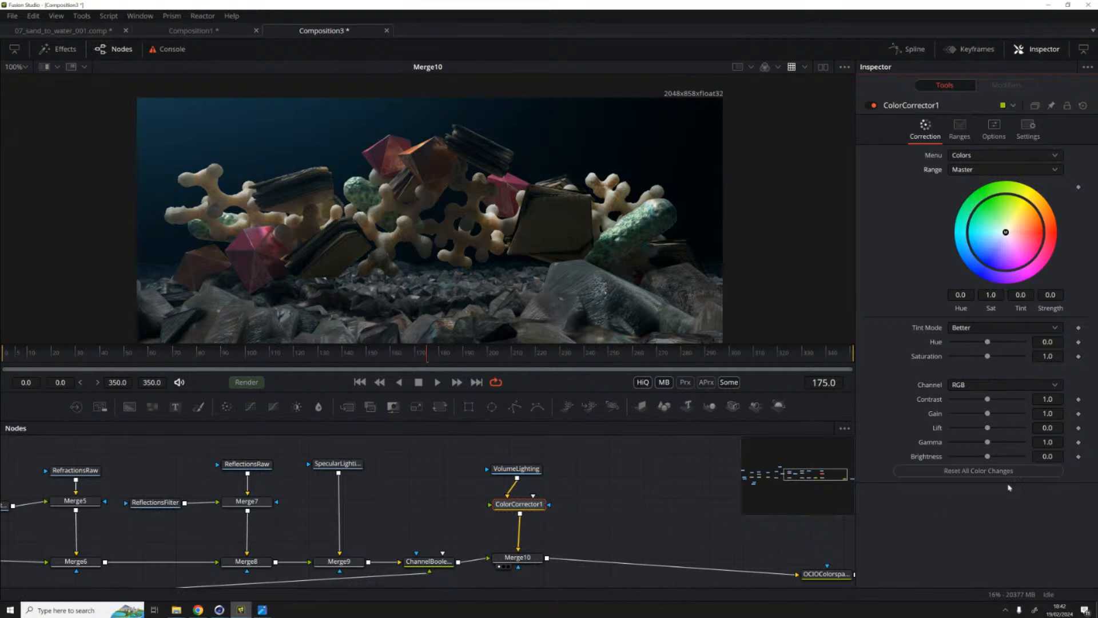
mouse_move(980, 419)
mouse_down()
mouse_move(1020, 419)
mouse_move(969, 421)
mouse_move(988, 421)
mouse_up()
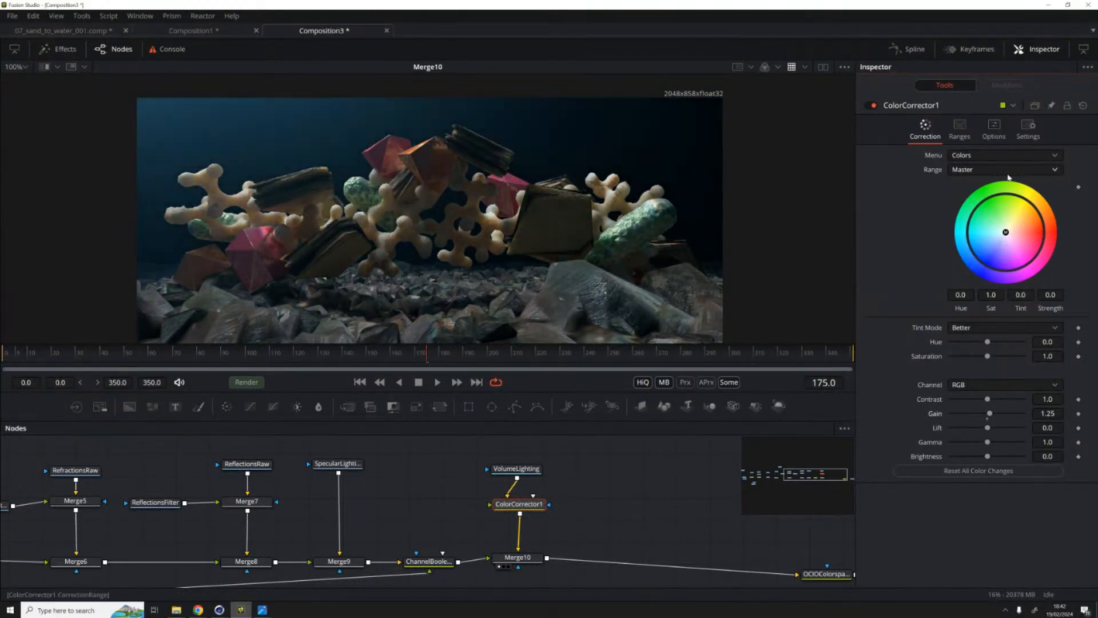
Step: Grade the Color Corrector's Shadows range with Gain 2.71, Gamma 0.78, Saturation 1.44 and Hue -0.02
click(972, 169)
click(972, 184)
mouse_move(1008, 239)
mouse_down()
mouse_move(1015, 255)
mouse_move(1018, 242)
mouse_move(1004, 244)
mouse_move(989, 223)
mouse_move(1005, 232)
mouse_up()
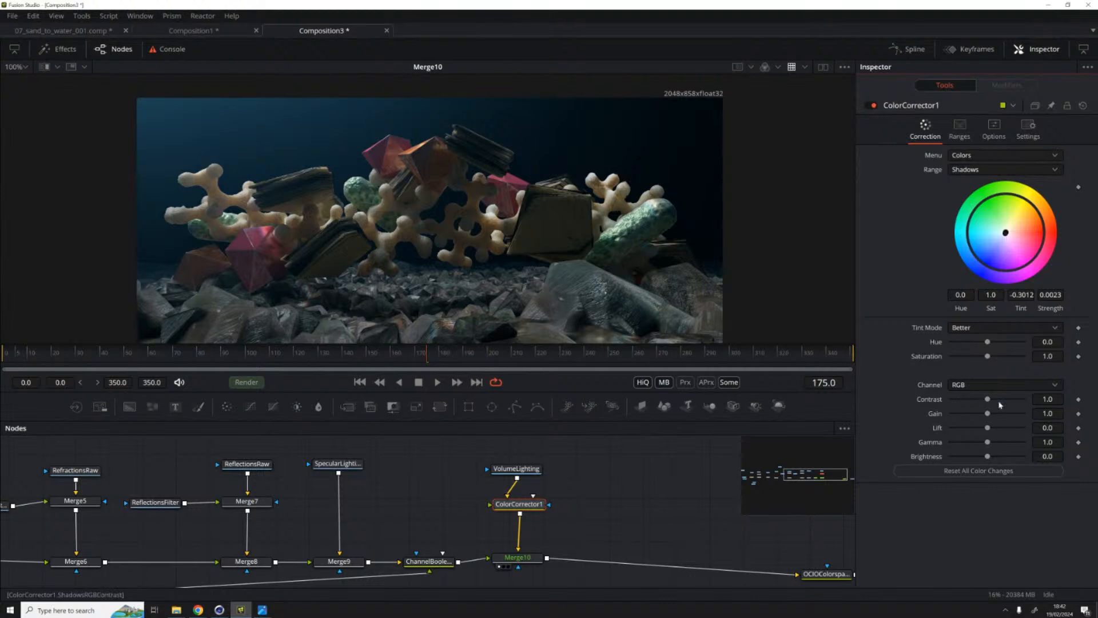
drag(990, 399, 988, 400)
mouse_move(987, 413)
mouse_down()
mouse_move(998, 413)
mouse_move(979, 449)
mouse_move(1004, 416)
mouse_up()
mouse_move(987, 355)
mouse_down()
mouse_move(1008, 359)
mouse_move(987, 344)
mouse_up()
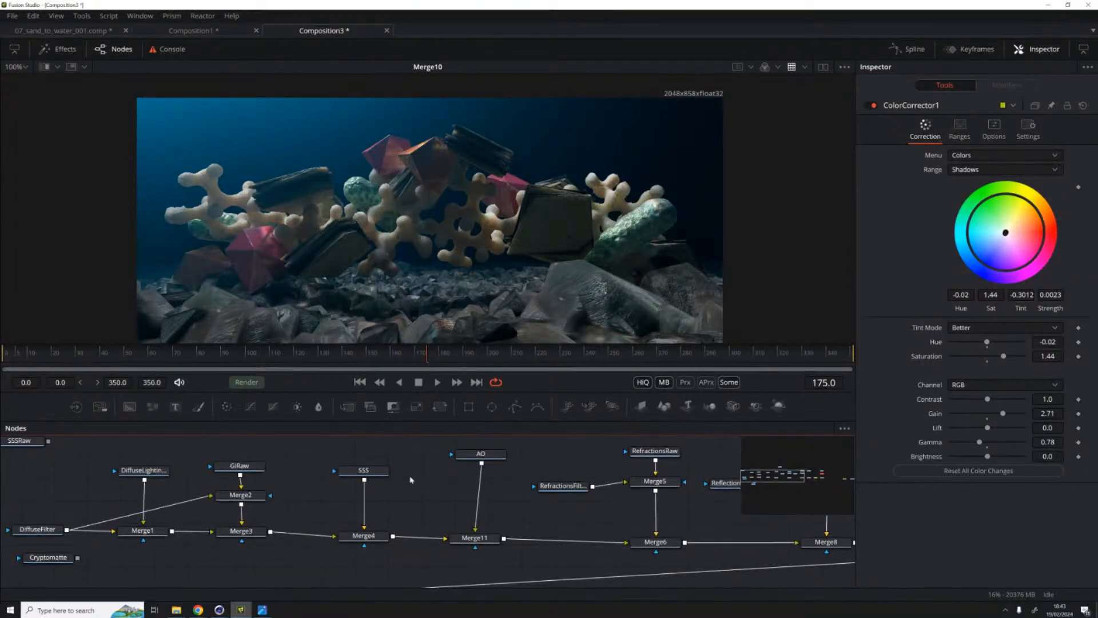
Step: Preview the SSS pass and insert a Color Corrector between SSS and Merge4
drag(358, 471, 327, 203)
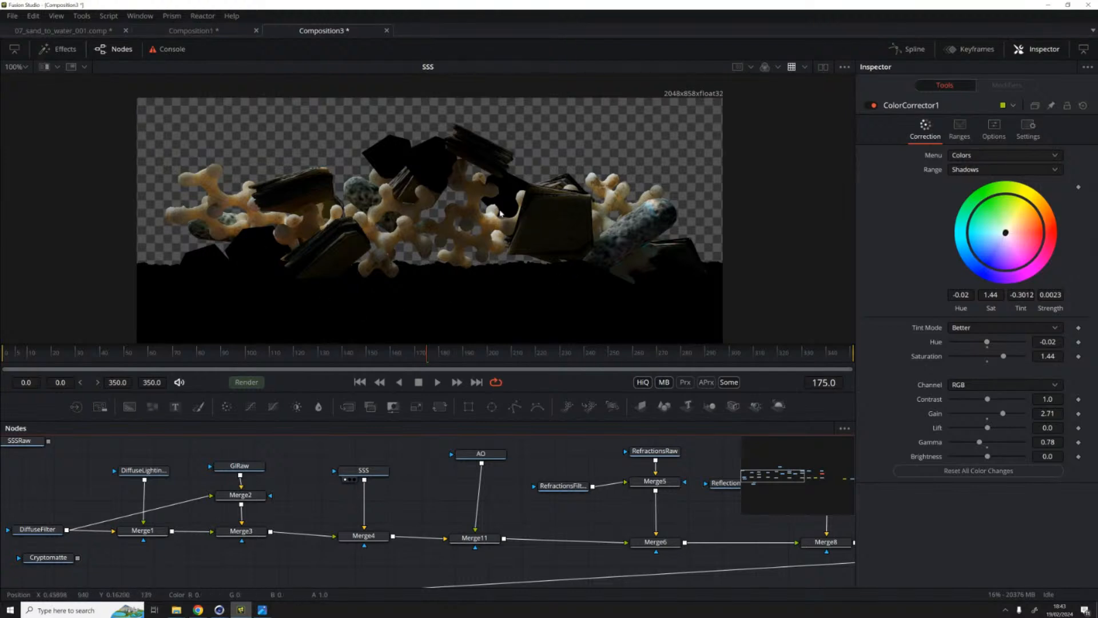
drag(363, 469, 366, 460)
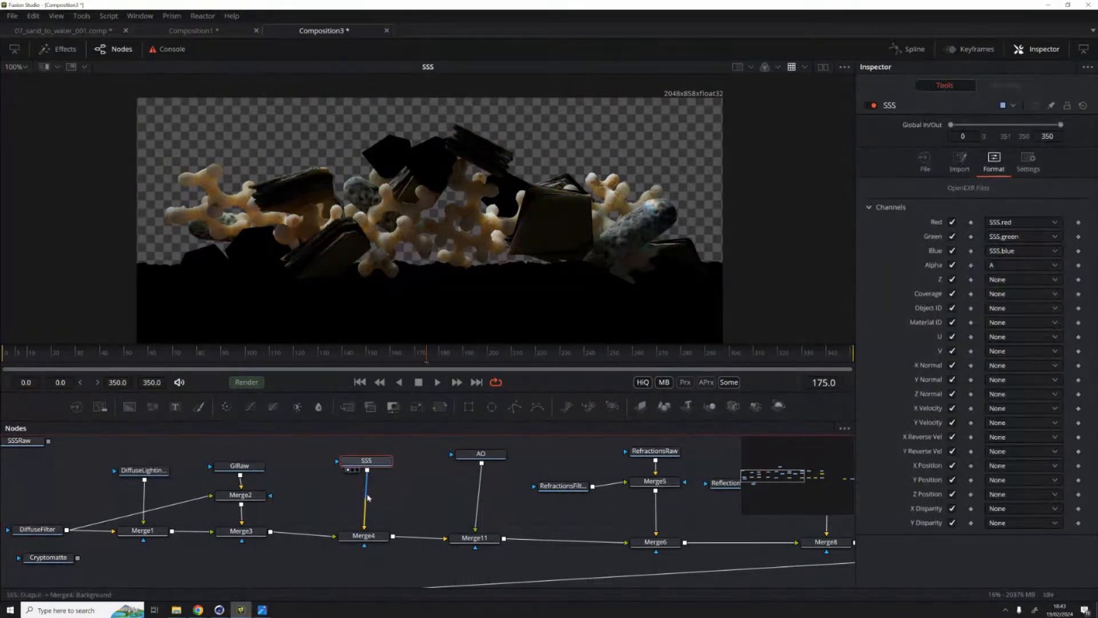
key(shift+space)
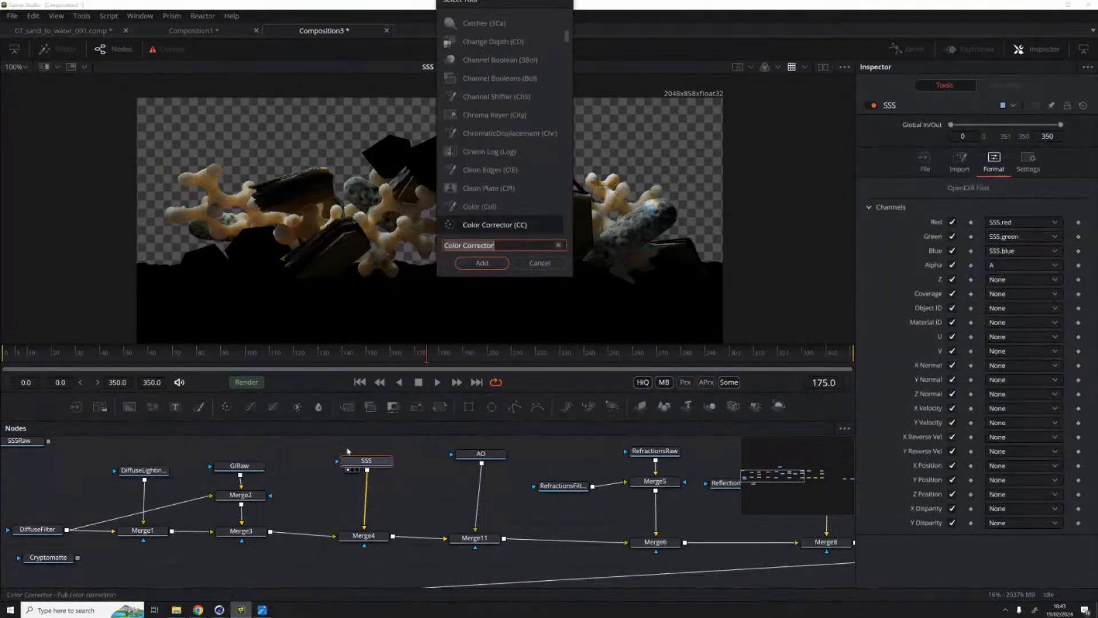
click(479, 261)
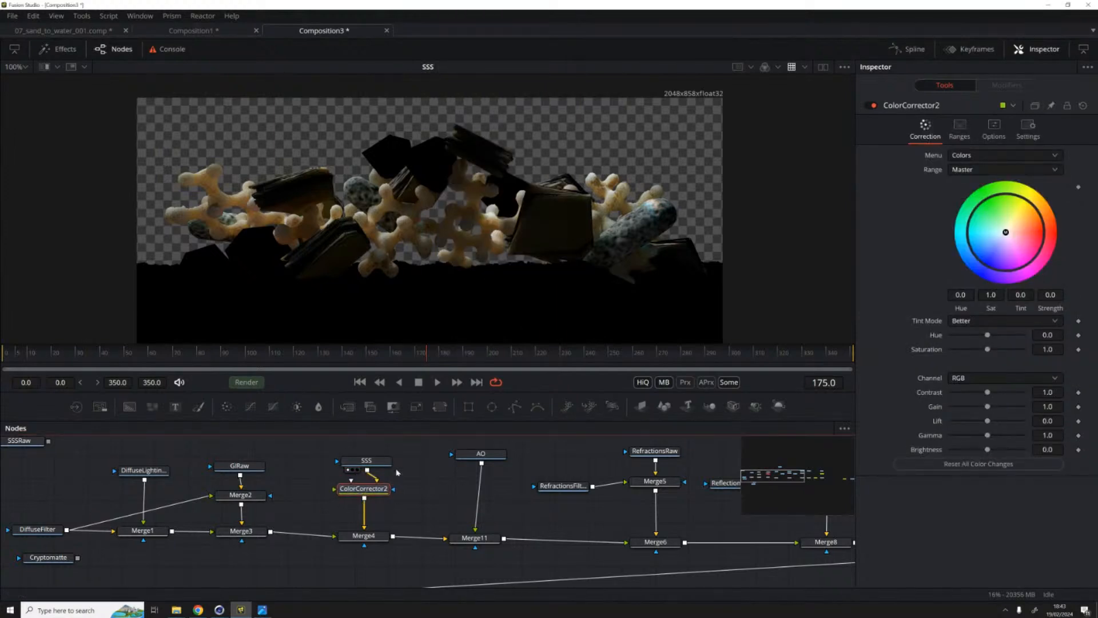
Step: Tint the SSS Color Corrector's Master range towards red at Strength 0.3732 with Saturation 1.43, and check the result at Merge10
click(346, 498)
drag(1005, 232, 1027, 236)
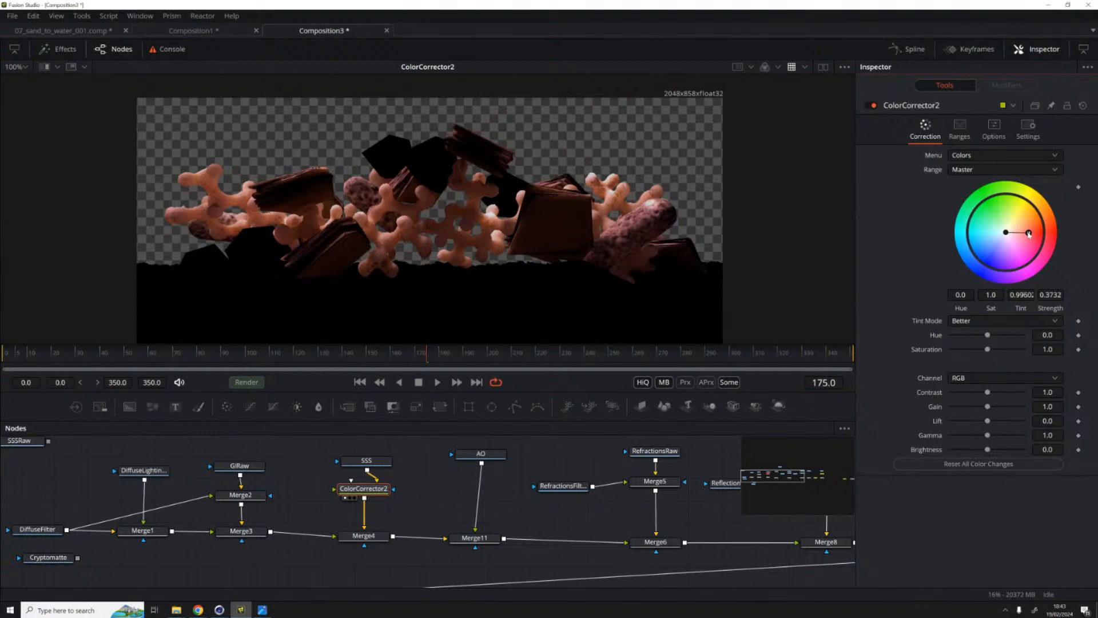
drag(987, 350, 1002, 350)
scroll(779, 558, right, 8)
scroll(589, 543, down, 1)
scroll(551, 507, right, 3)
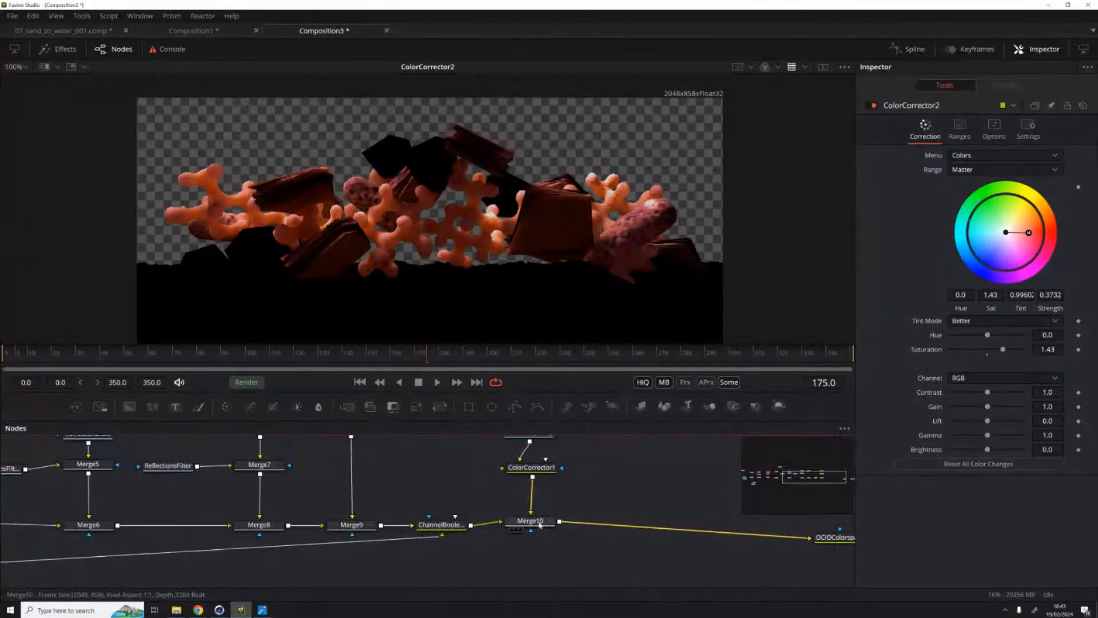
click(530, 522)
click(514, 531)
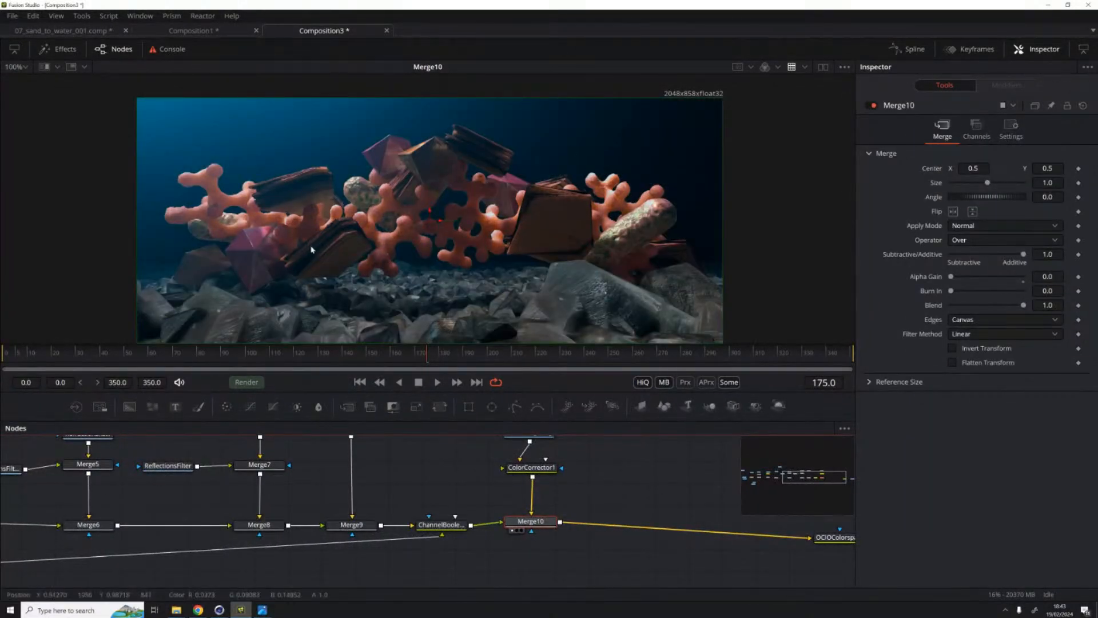
Step: Preview the SpecularLighting pass on its own, and return the viewer to Merge10
scroll(713, 446, left, 10)
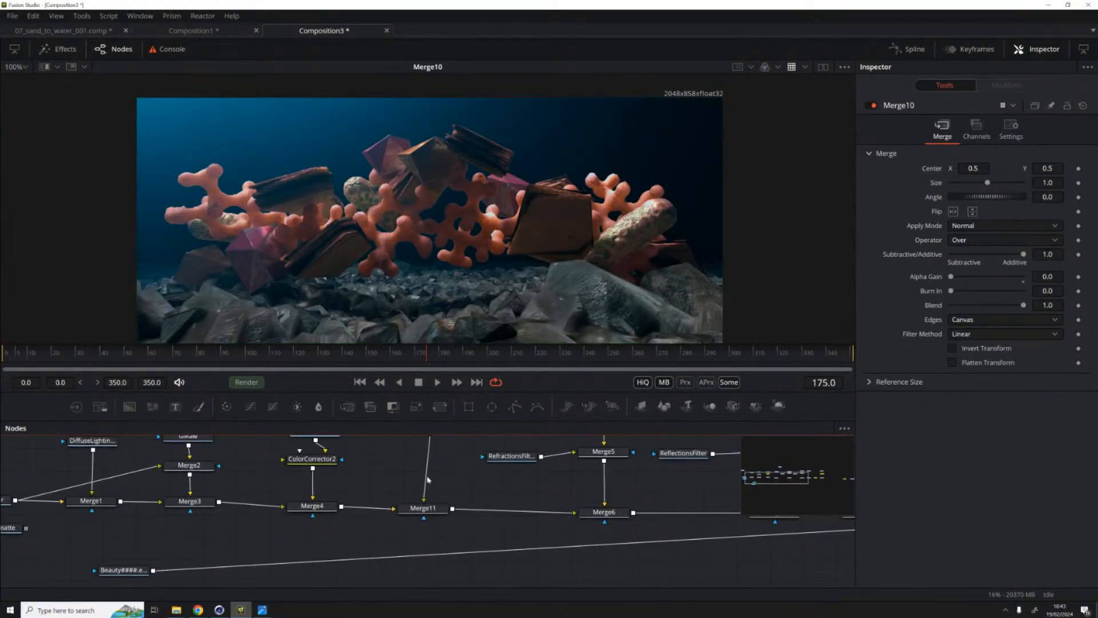
scroll(318, 467, up, 1)
scroll(318, 467, left, 2)
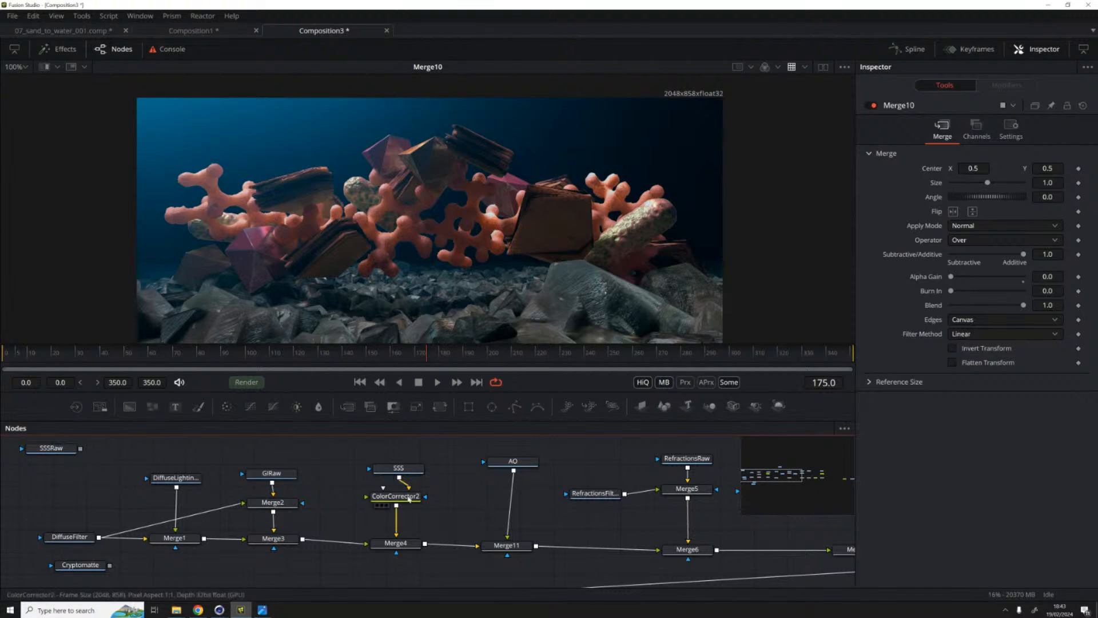
scroll(550, 474, right, 6)
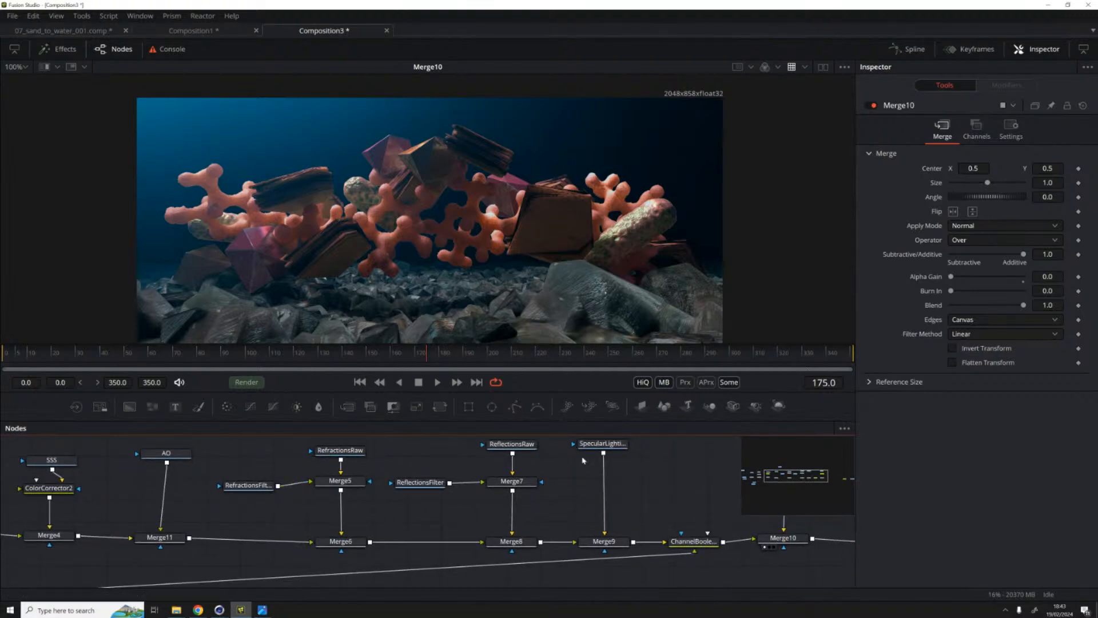
click(602, 443)
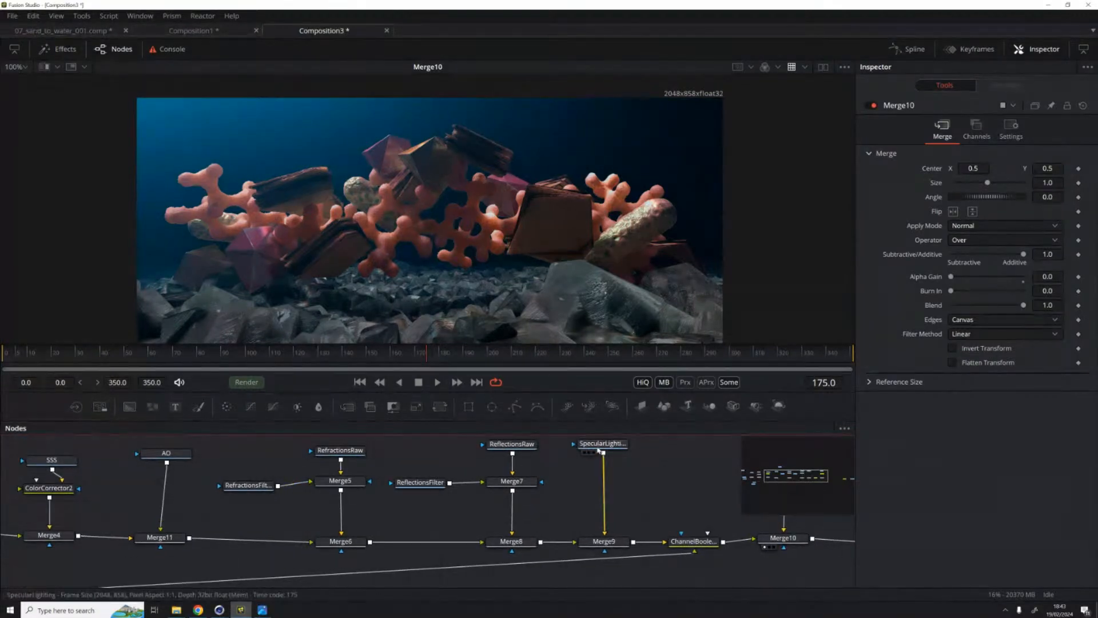
scroll(606, 451, up, 1)
key(1)
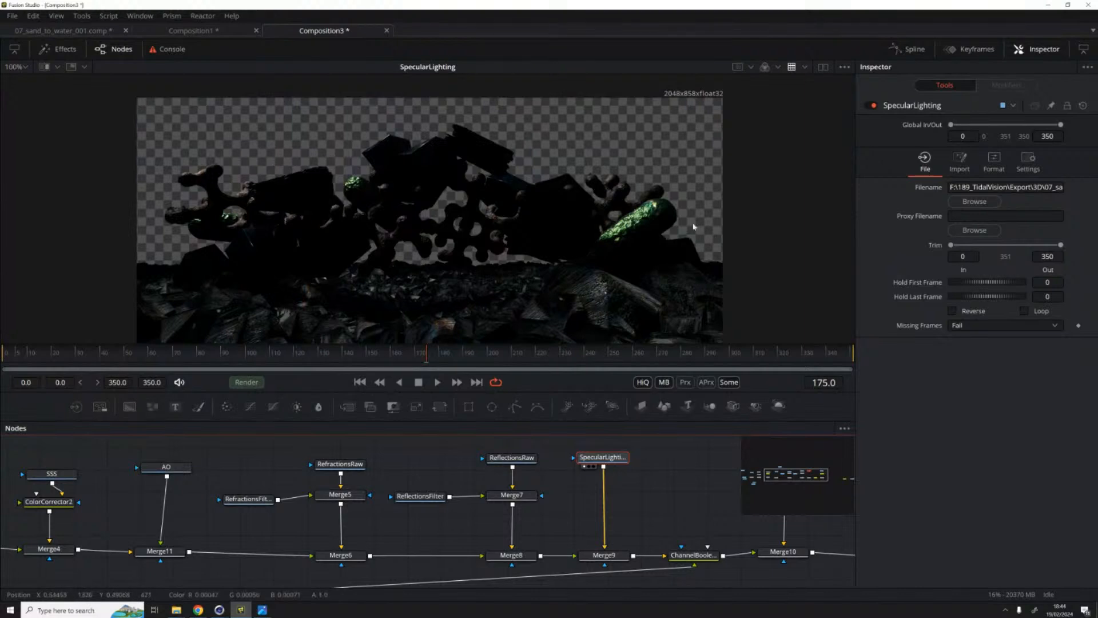
scroll(624, 500, right, 3)
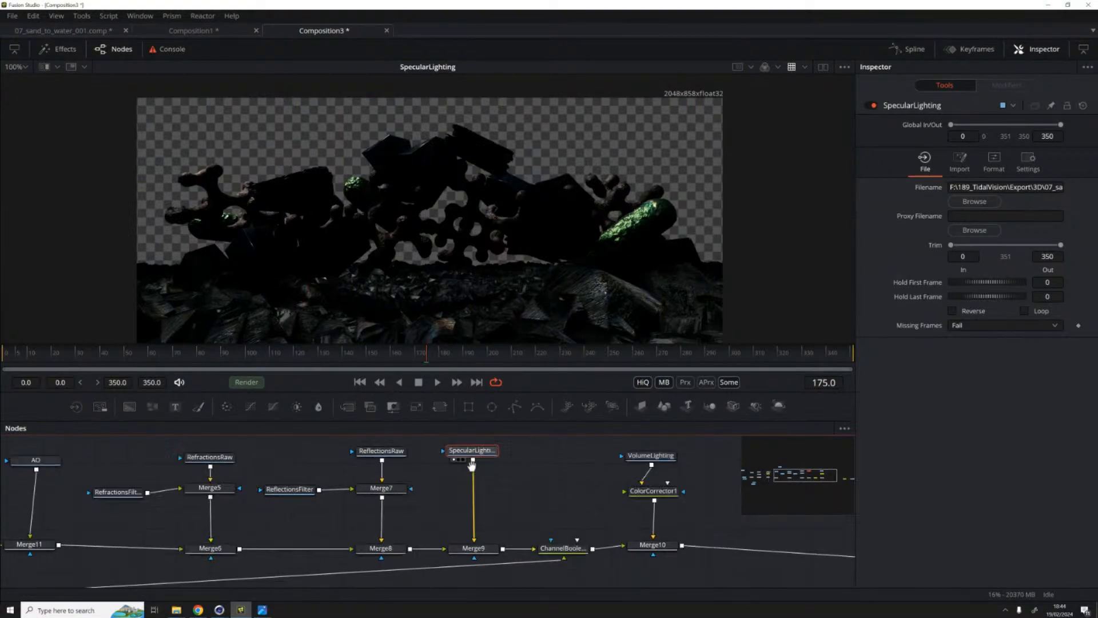
click(601, 544)
click(592, 548)
Step: Try a Glow between SpecularLighting and Merge9 with Glow Size 24.4, Glow 0.976 and Blend 0.165, and delete it
click(429, 443)
scroll(441, 468, up, 3)
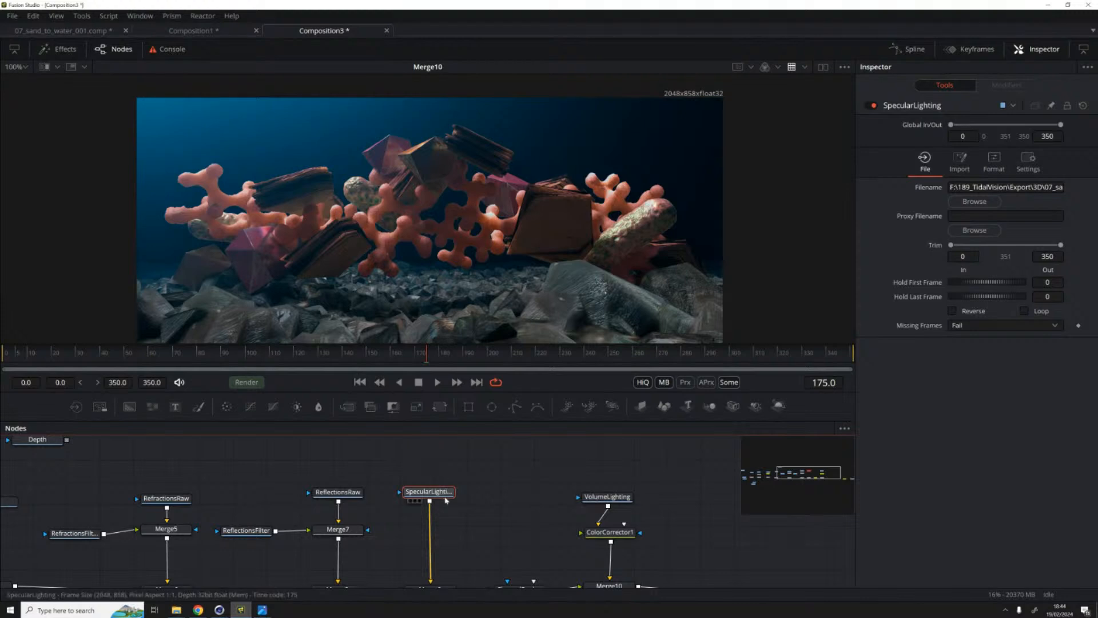
scroll(467, 486, down, 2)
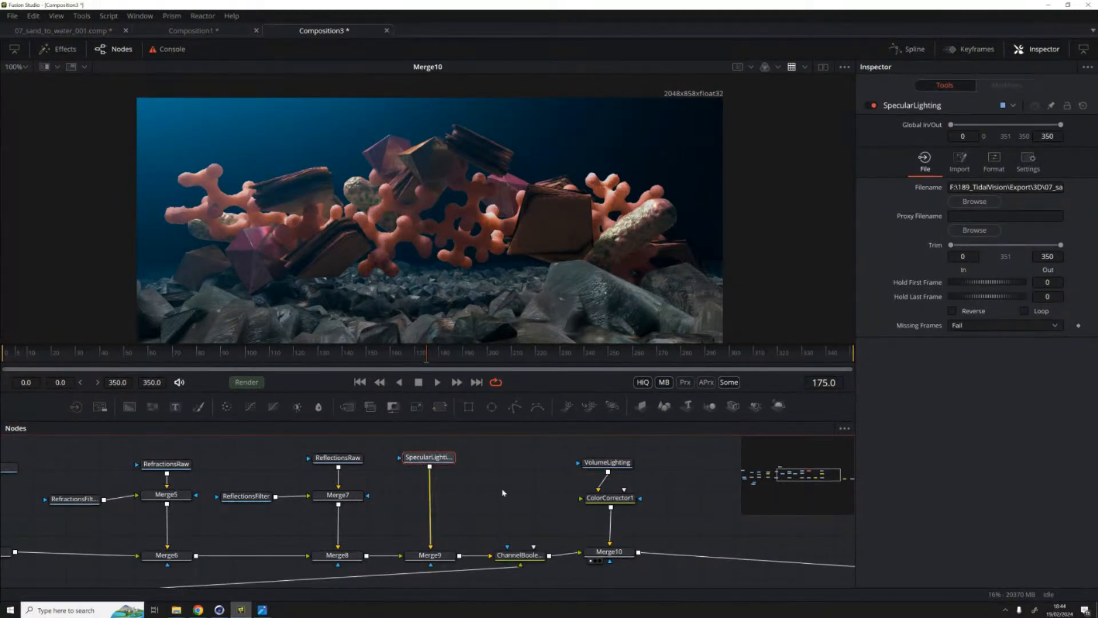
key(ctrl+space)
text(glow)
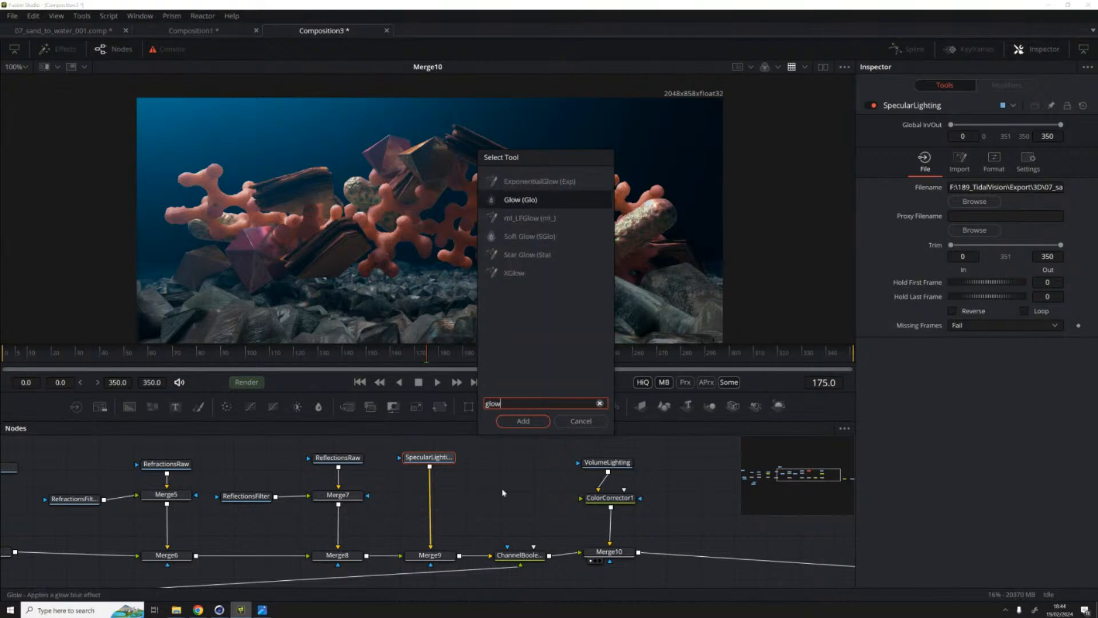
click(523, 423)
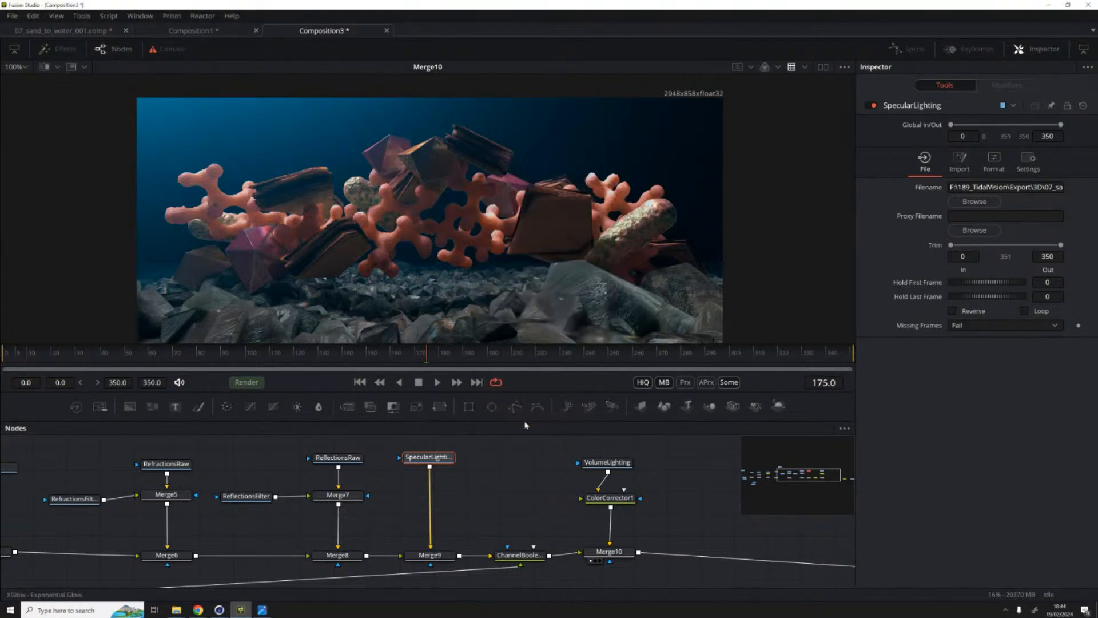
drag(435, 482, 433, 490)
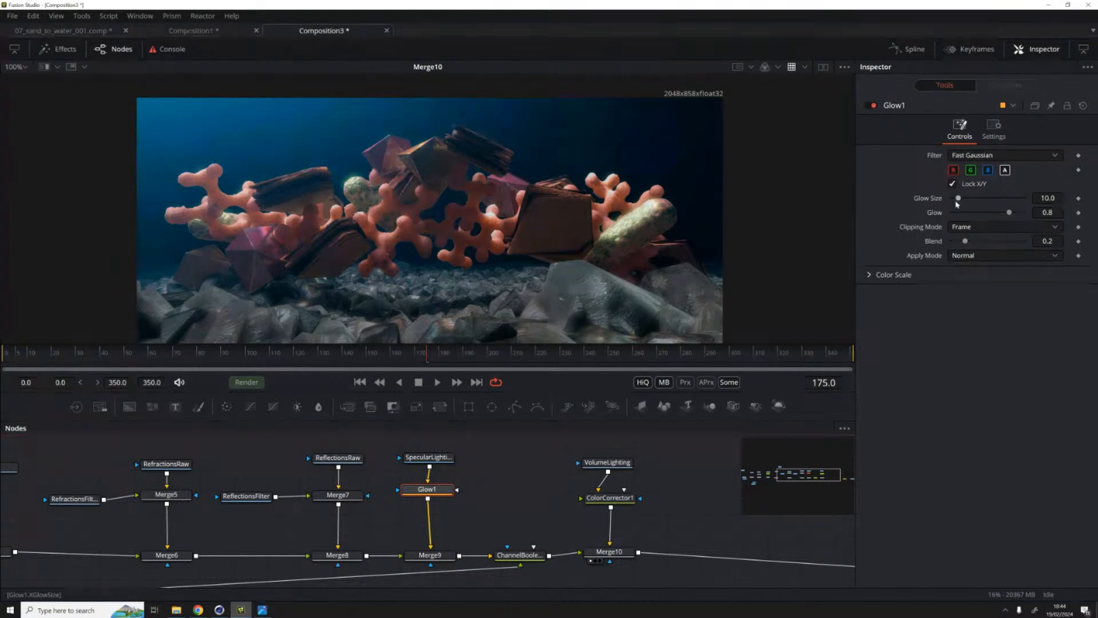
drag(958, 198, 1022, 214)
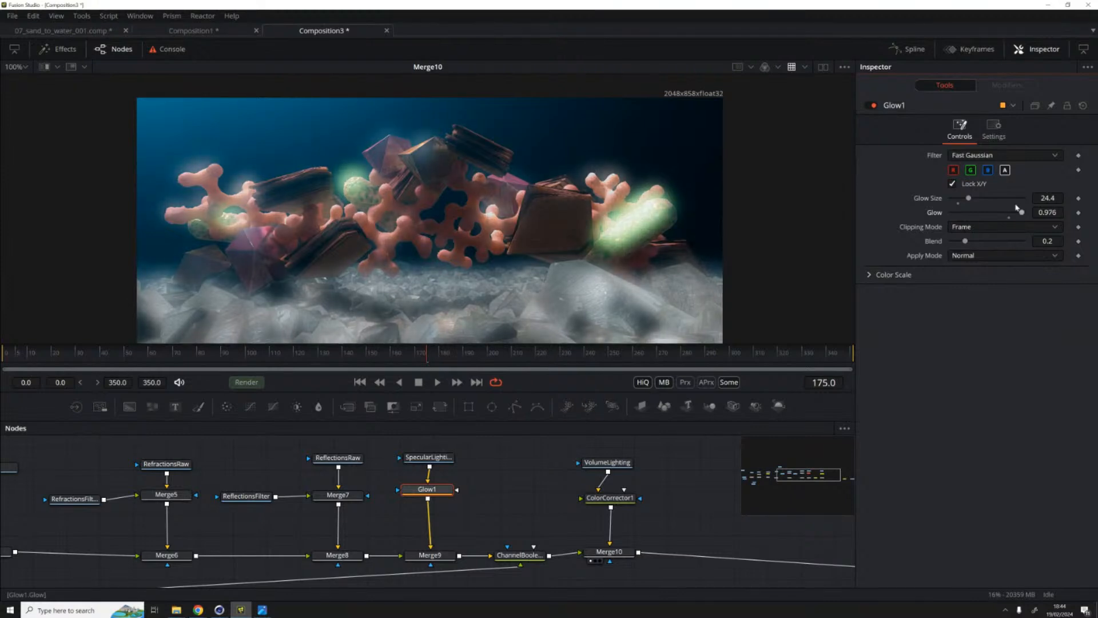
drag(970, 240, 968, 241)
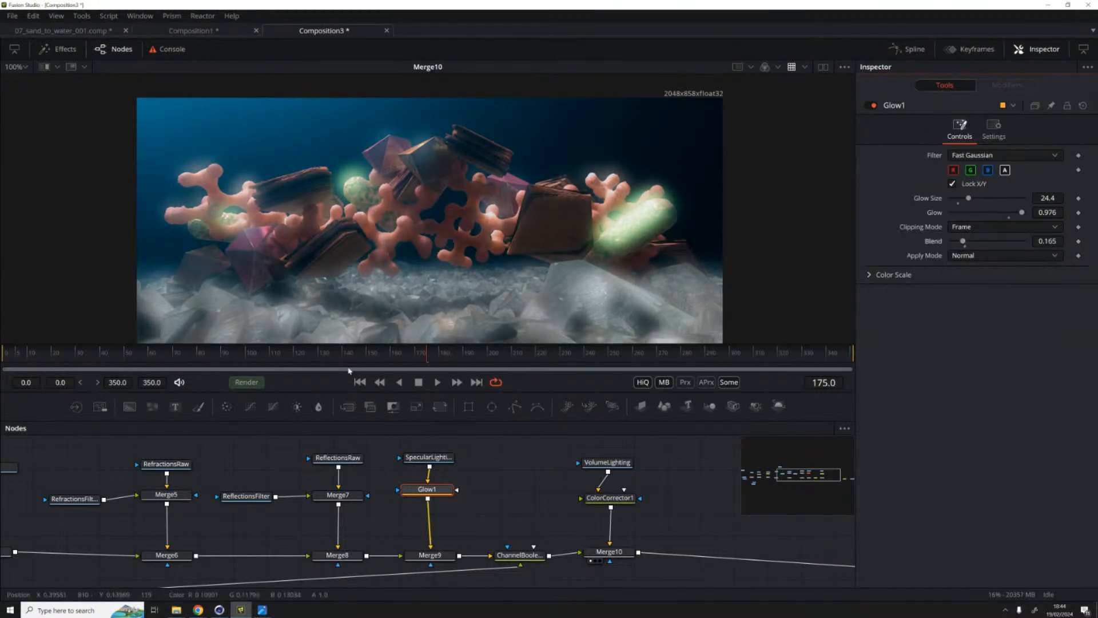
key(Delete)
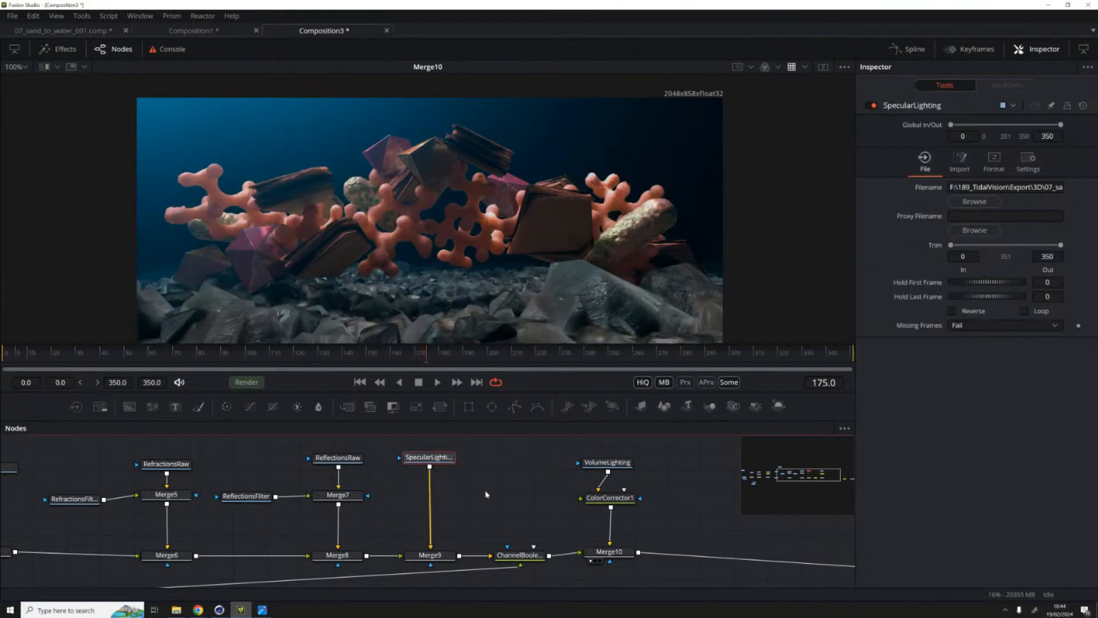
Step: Insert a Soft Glow between SpecularLighting and Merge9 with Threshold 0.441, Gain 1.85 and Glow Size 55.9
key(shift+space)
text(so)
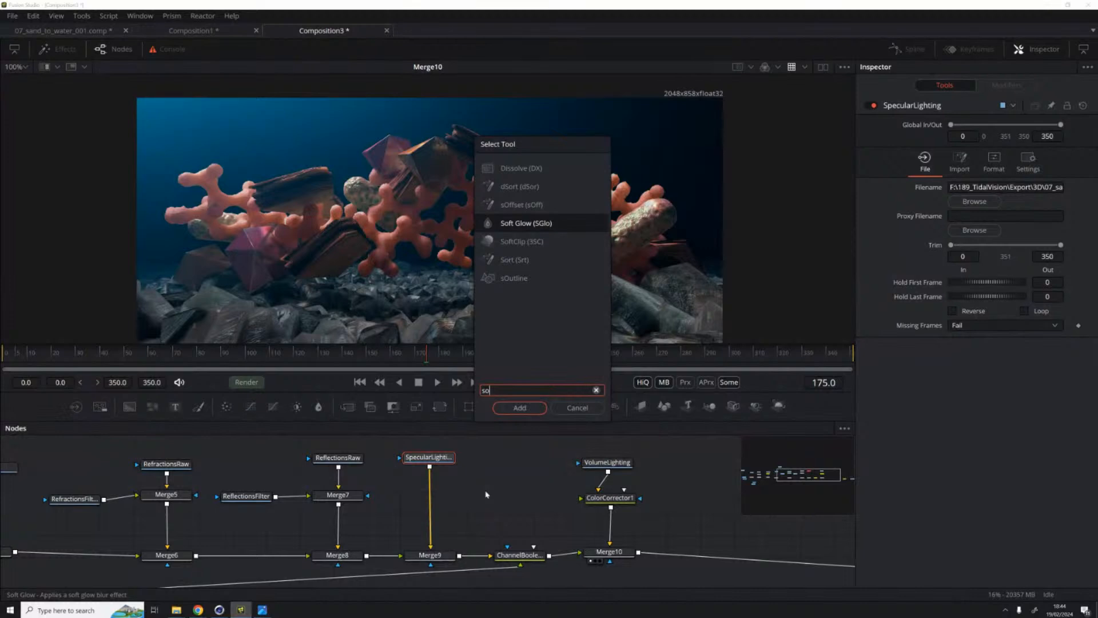
key(Return)
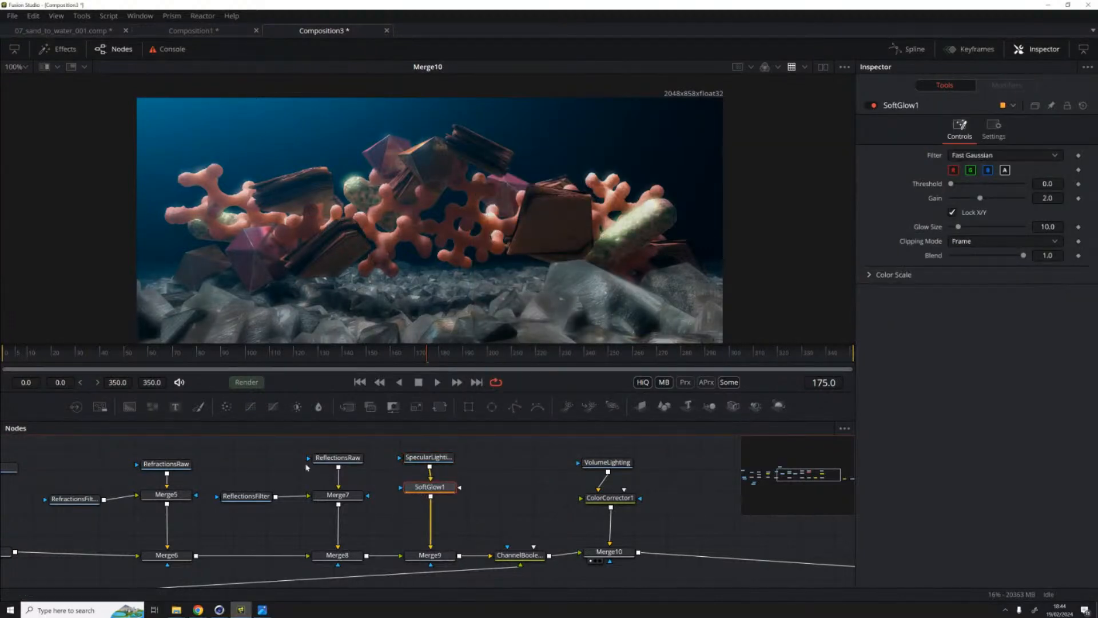
drag(951, 185, 1001, 215)
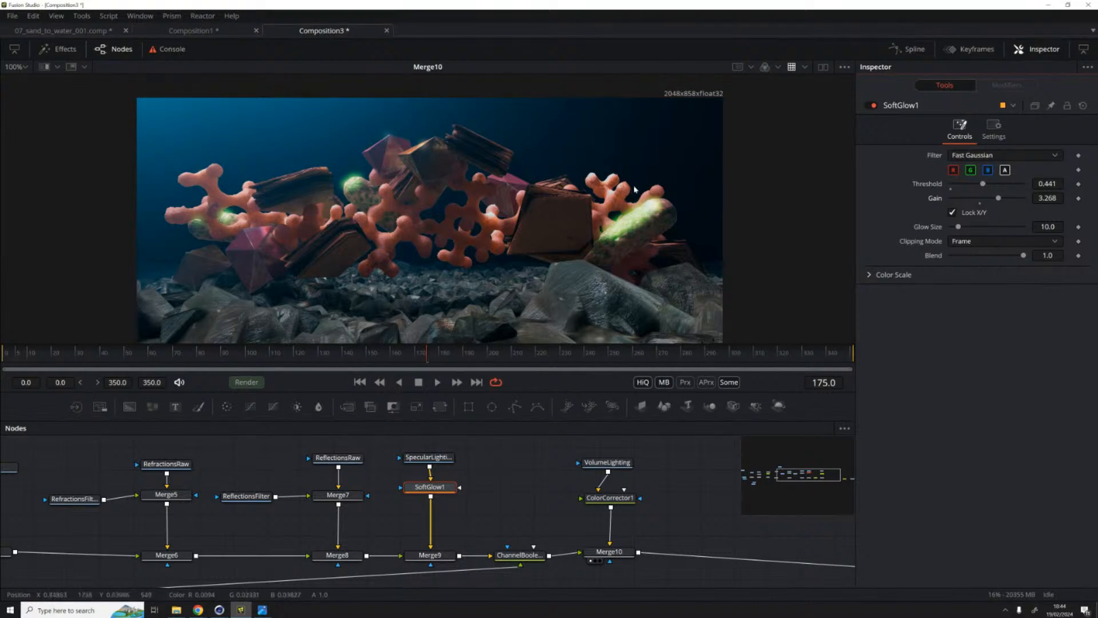
drag(958, 229, 989, 239)
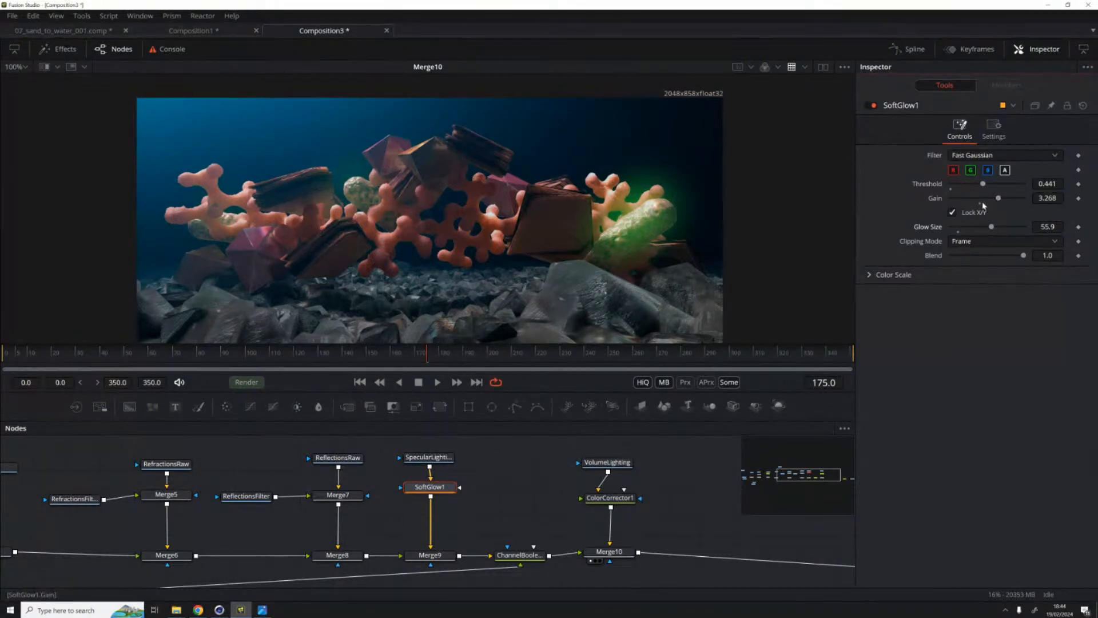
mouse_move(1004, 205)
mouse_down()
mouse_move(979, 205)
mouse_move(988, 205)
mouse_up()
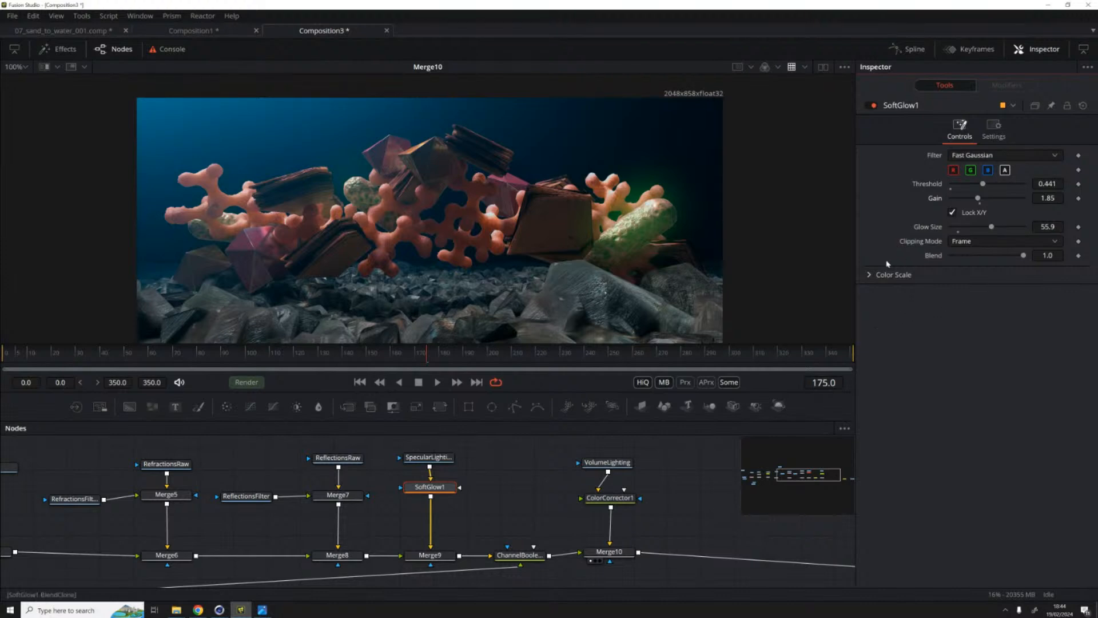
Step: Set the Soft Glow's Color Scale to Red 0.173, Green 0.866 and Blue 1.984
click(869, 274)
drag(987, 289, 966, 323)
drag(1003, 290, 1008, 290)
drag(965, 319, 981, 327)
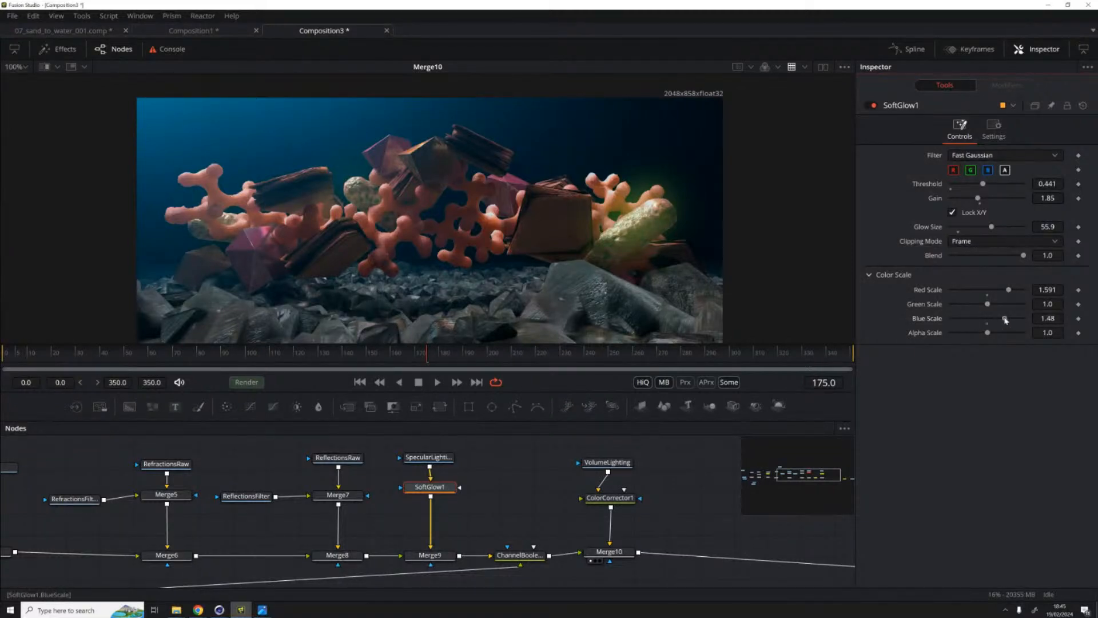
drag(1015, 289, 988, 311)
Step: Preview the DiffuseFilter pass on its own
drag(212, 542, 393, 534)
scroll(307, 475, left, 10)
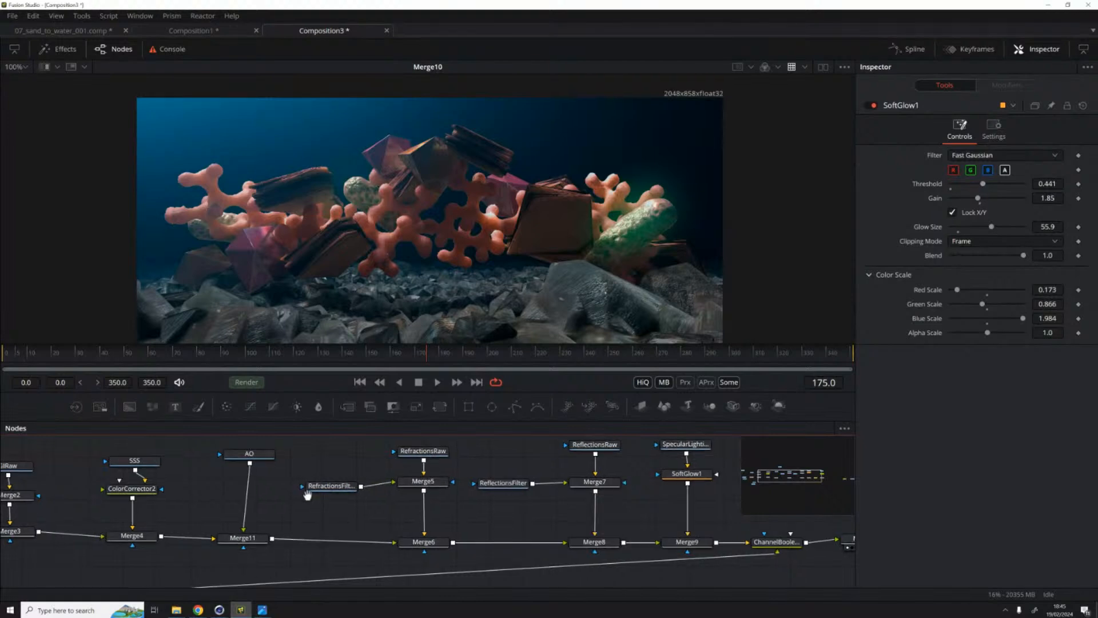
scroll(171, 543, left, 8)
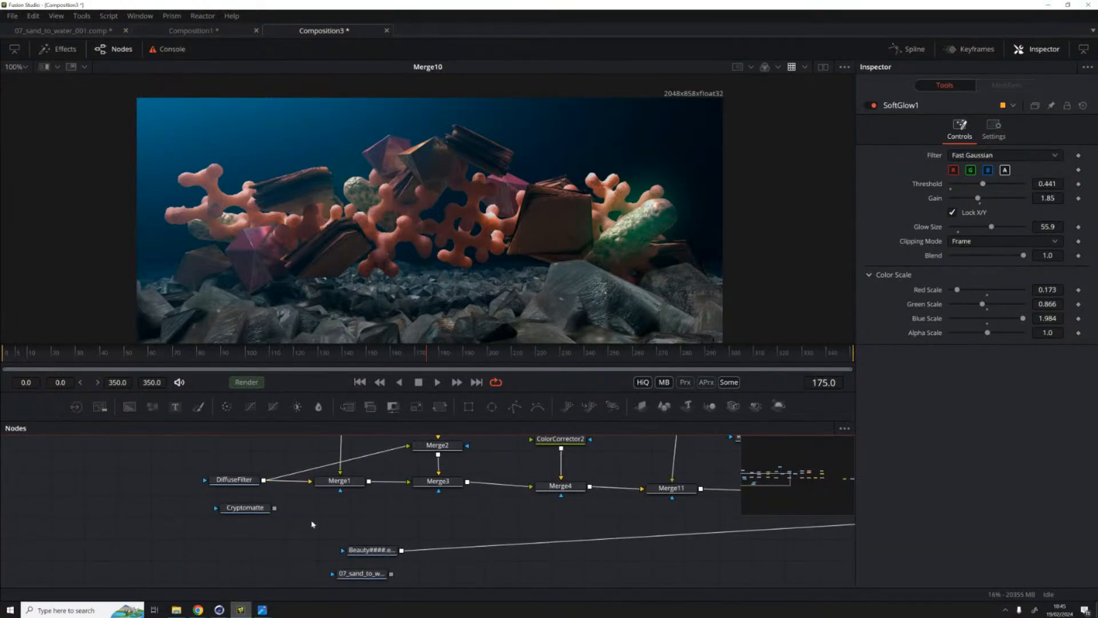
scroll(526, 546, right, 4)
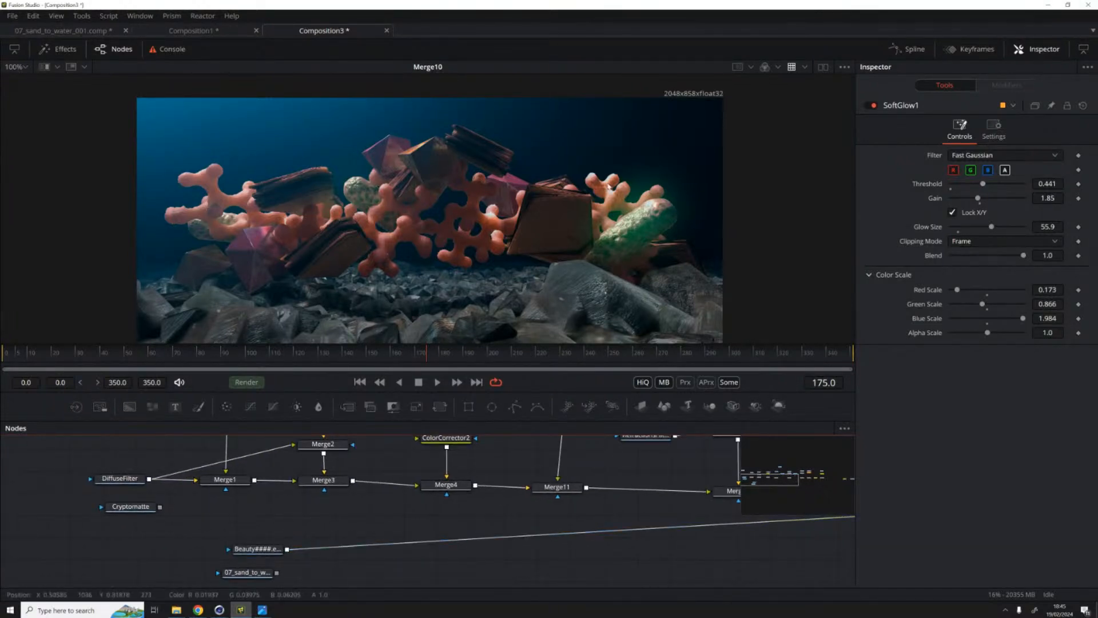
scroll(291, 504, left, 5)
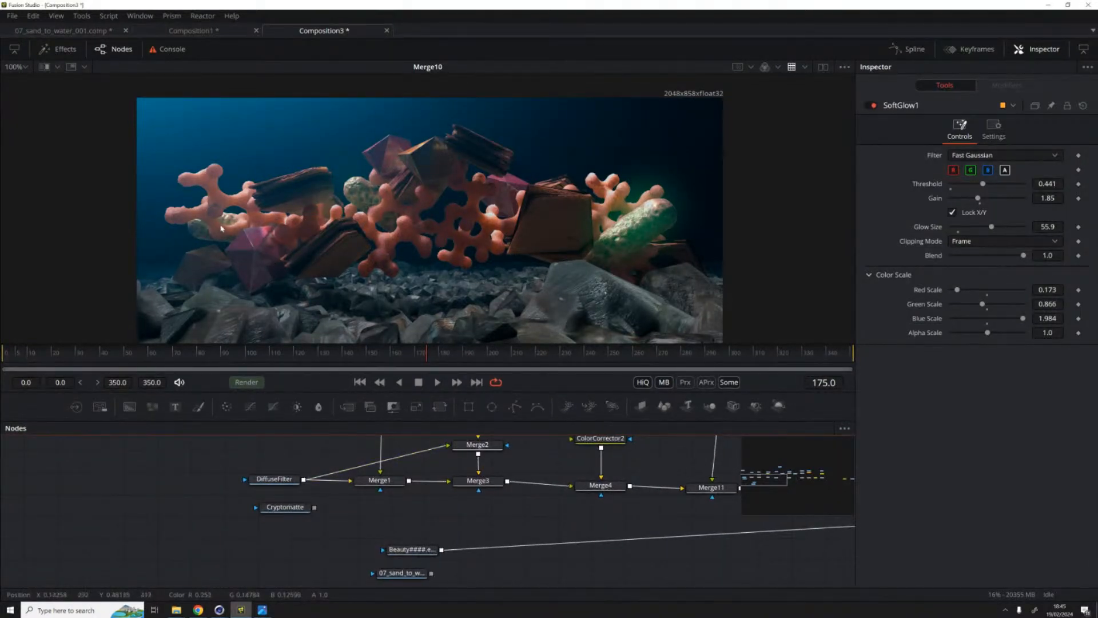
click(282, 480)
key(1)
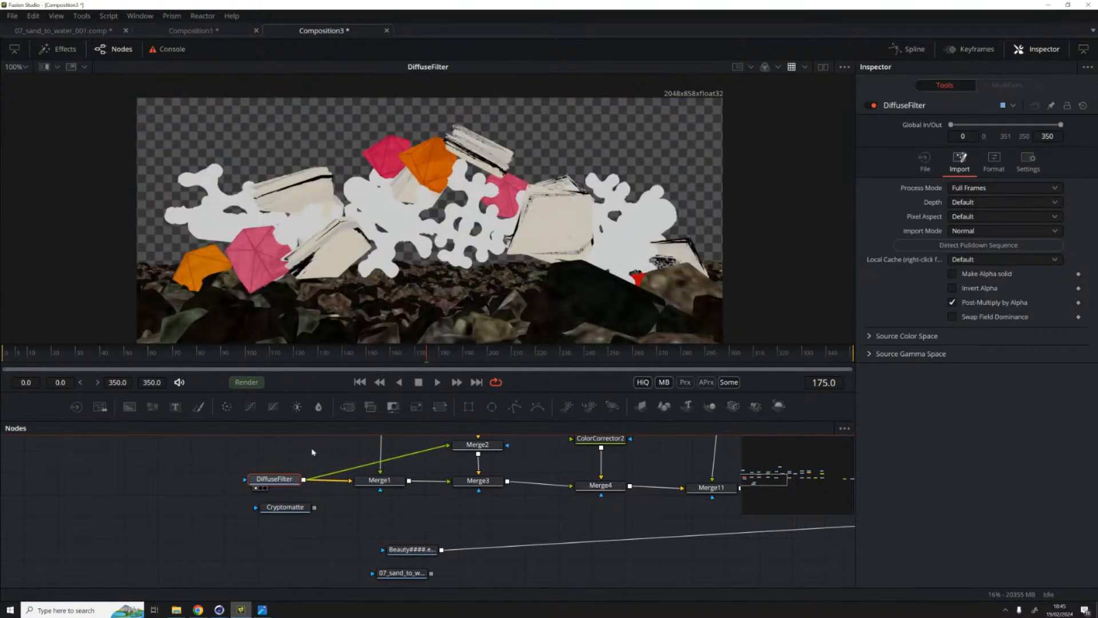
Step: Move the DiffuseFilter, Cryptomatte and 07_sand_to_water loader nodes further away from the merge chain to free space around them
drag(277, 480, 239, 475)
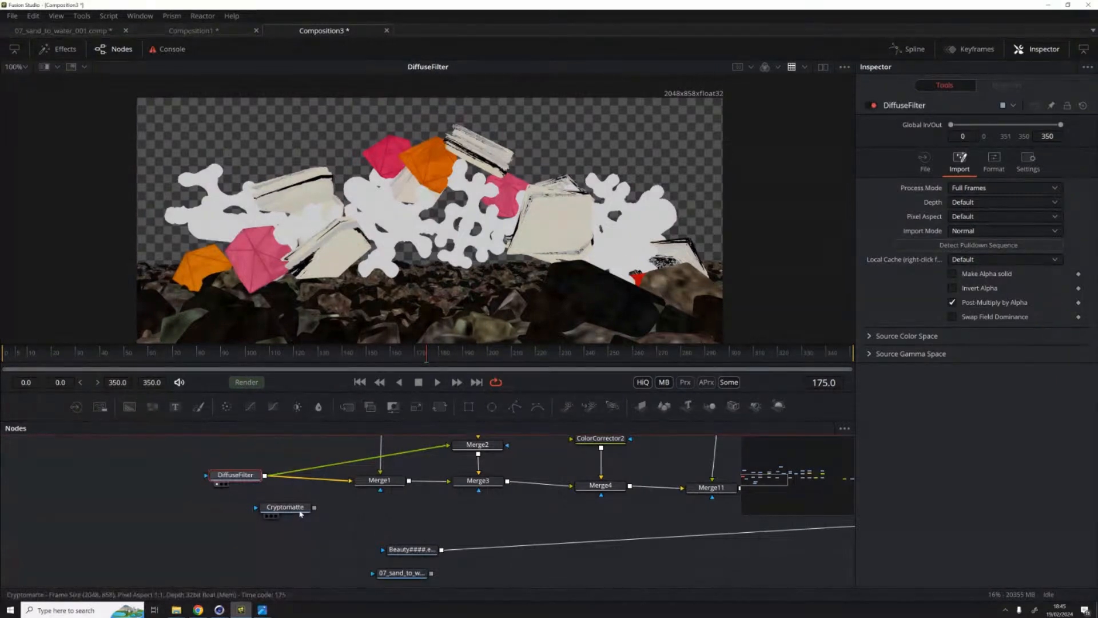
drag(285, 506, 208, 521)
scroll(189, 493, up, 2)
scroll(247, 472, up, 2)
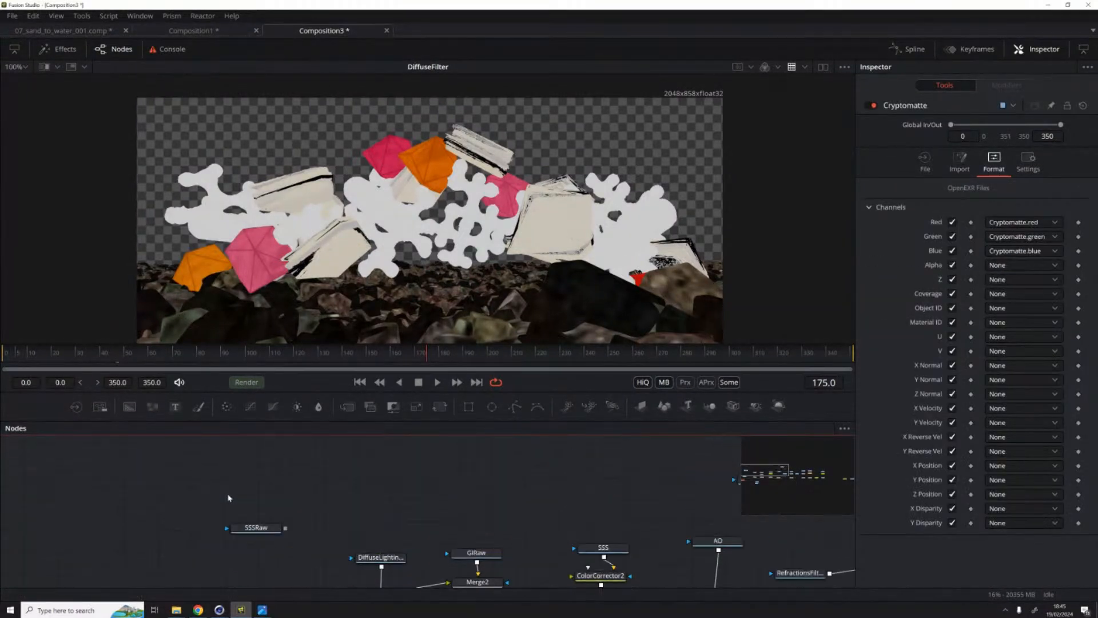
scroll(242, 517, down, 6)
drag(402, 532, 385, 544)
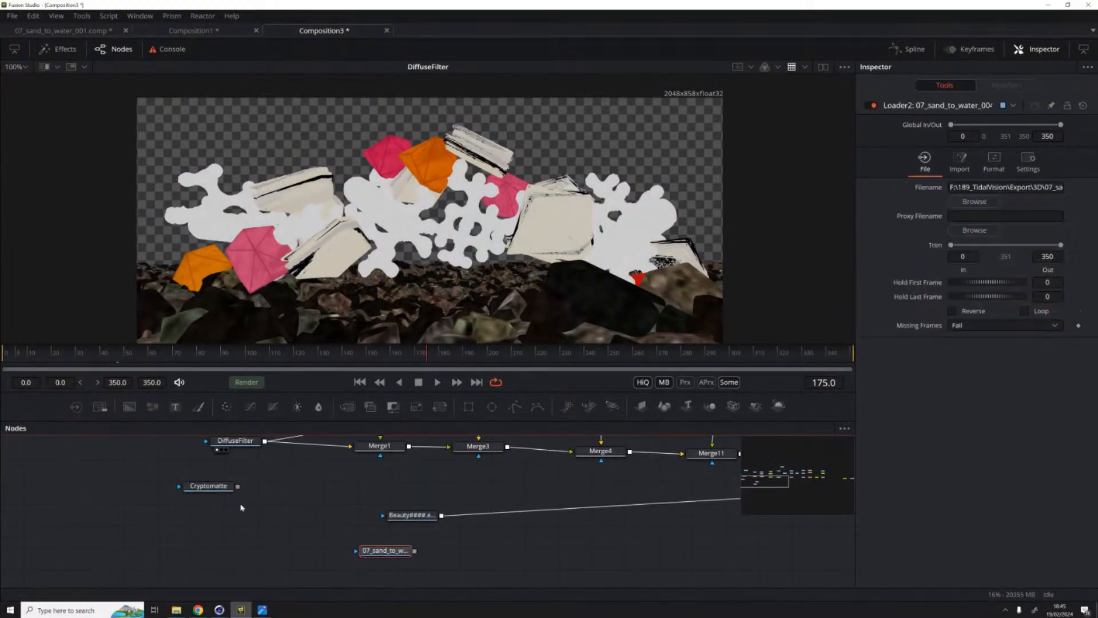
Step: Place the Cryptomatte and 07_sand_to_water loader nodes in a column beside the Beauty loader, previewing each one
drag(223, 485, 294, 520)
key(1)
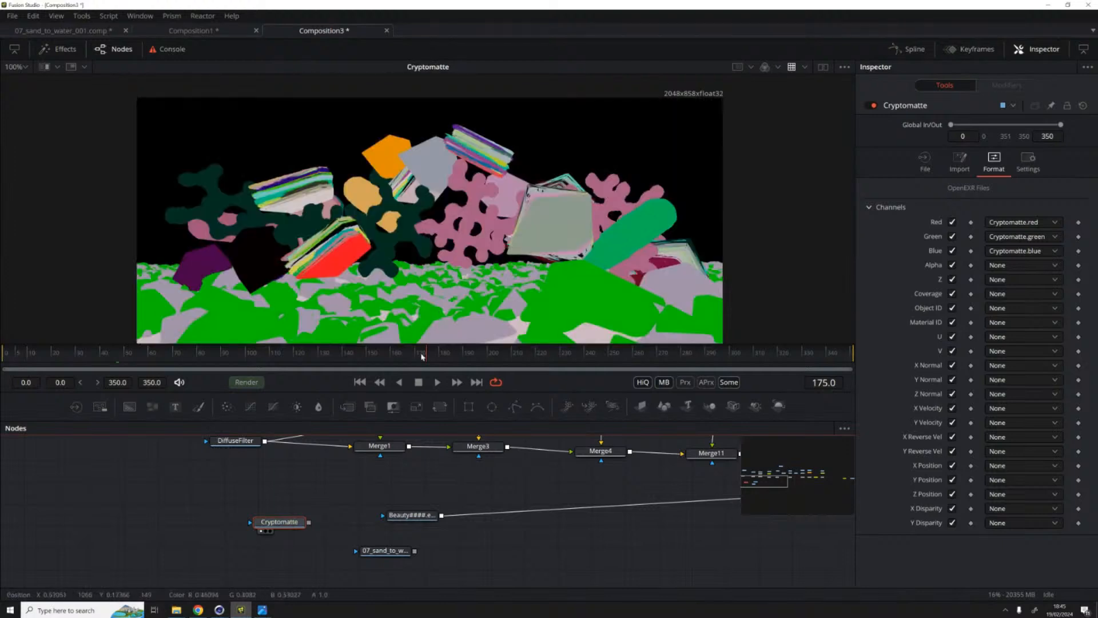
drag(389, 547, 328, 546)
key(1)
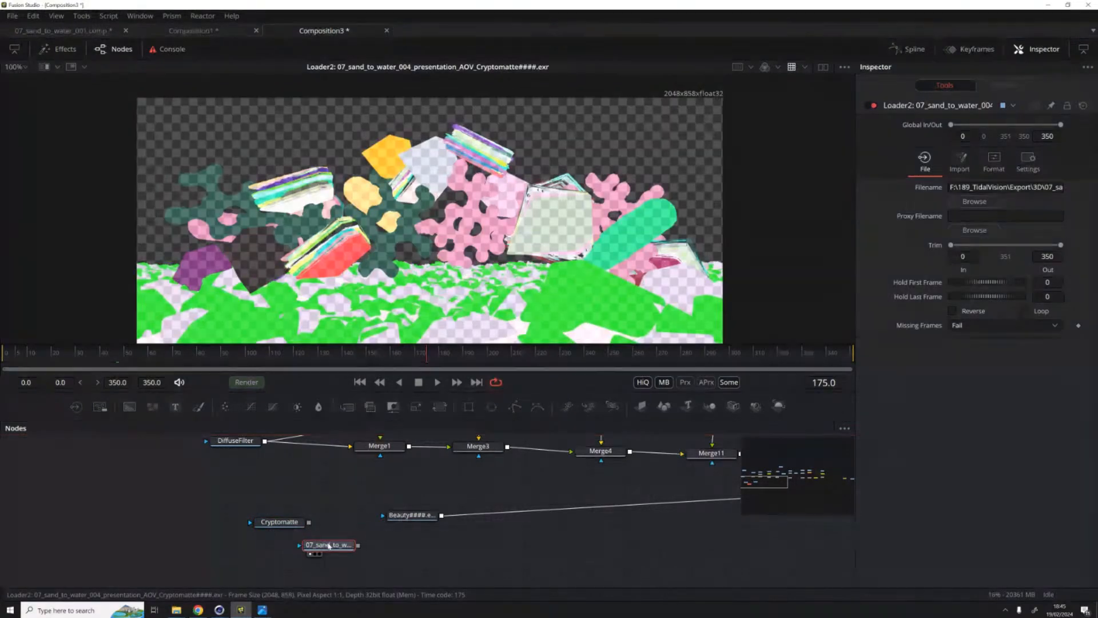
drag(343, 548, 294, 559)
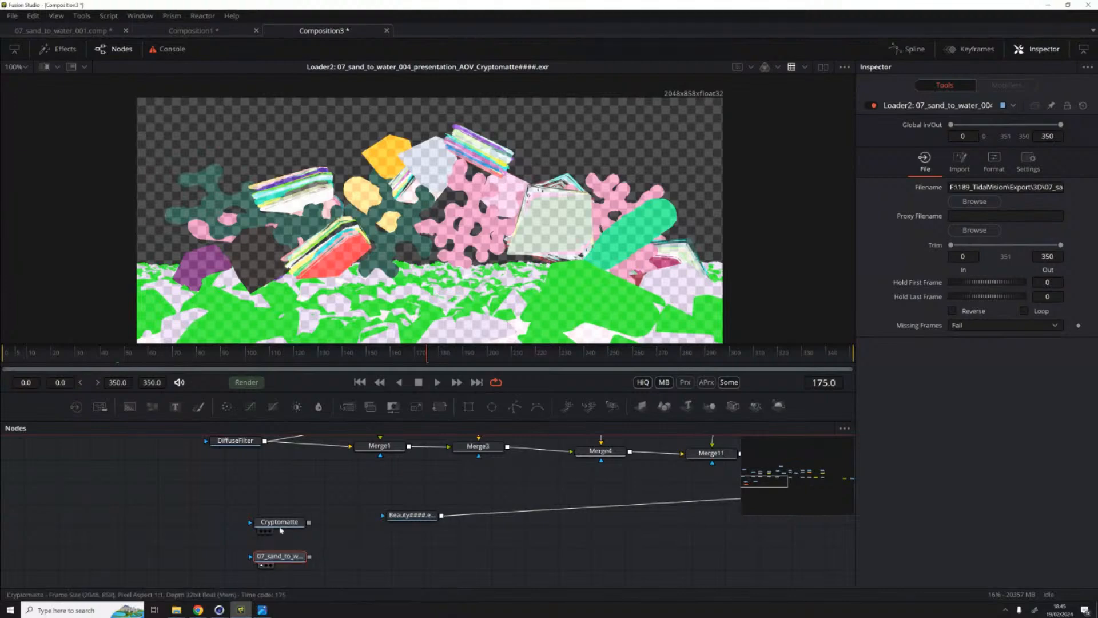
Step: Compare the Cryptomatte pass with the separate 07_sand_to_water cryptomatte loader in the viewer
click(281, 526)
key(1)
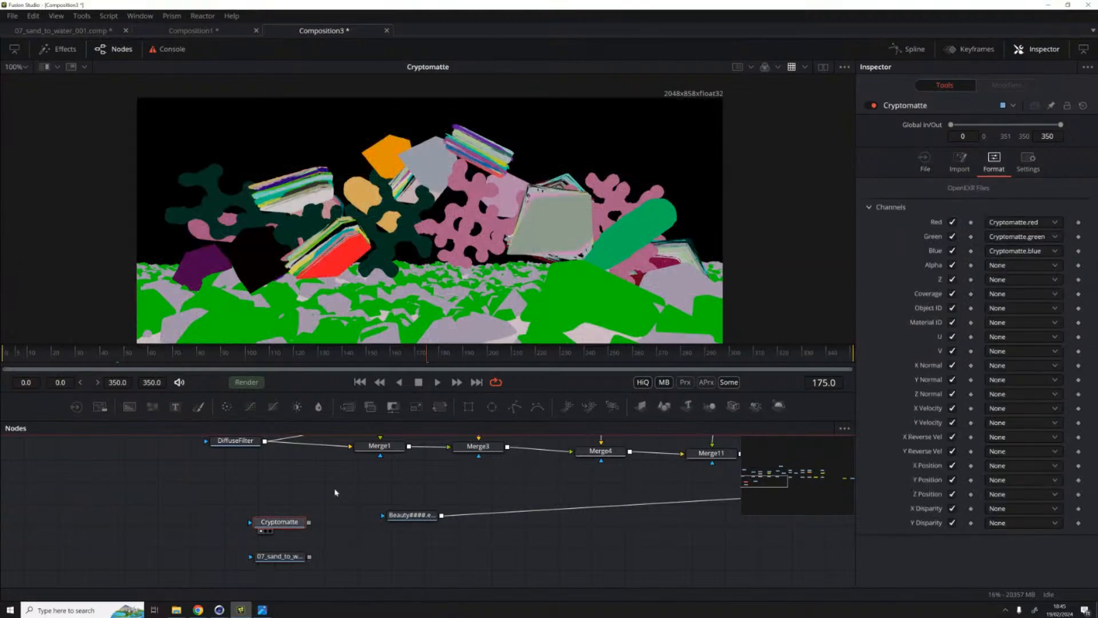
click(276, 558)
key(1)
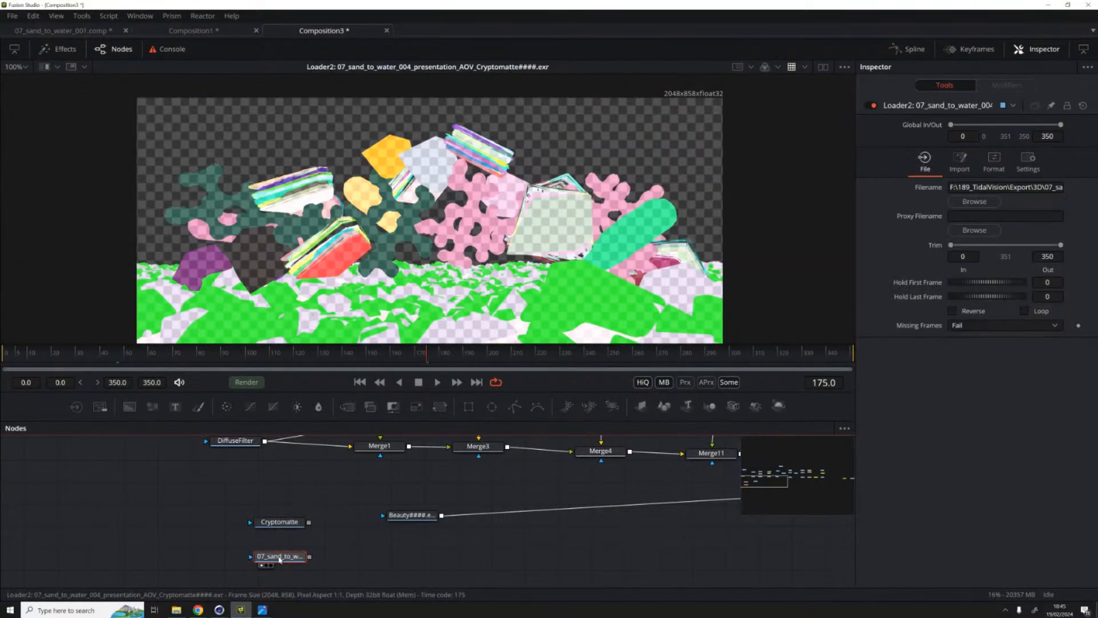
drag(279, 562, 347, 568)
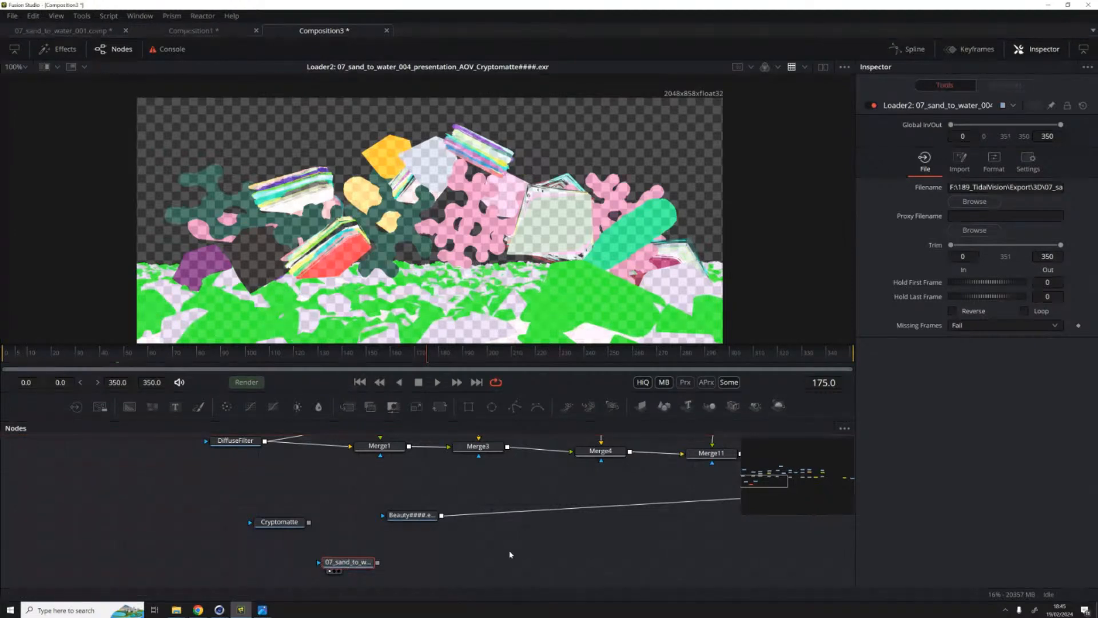
click(416, 521)
scroll(389, 508, down, 2)
click(277, 518)
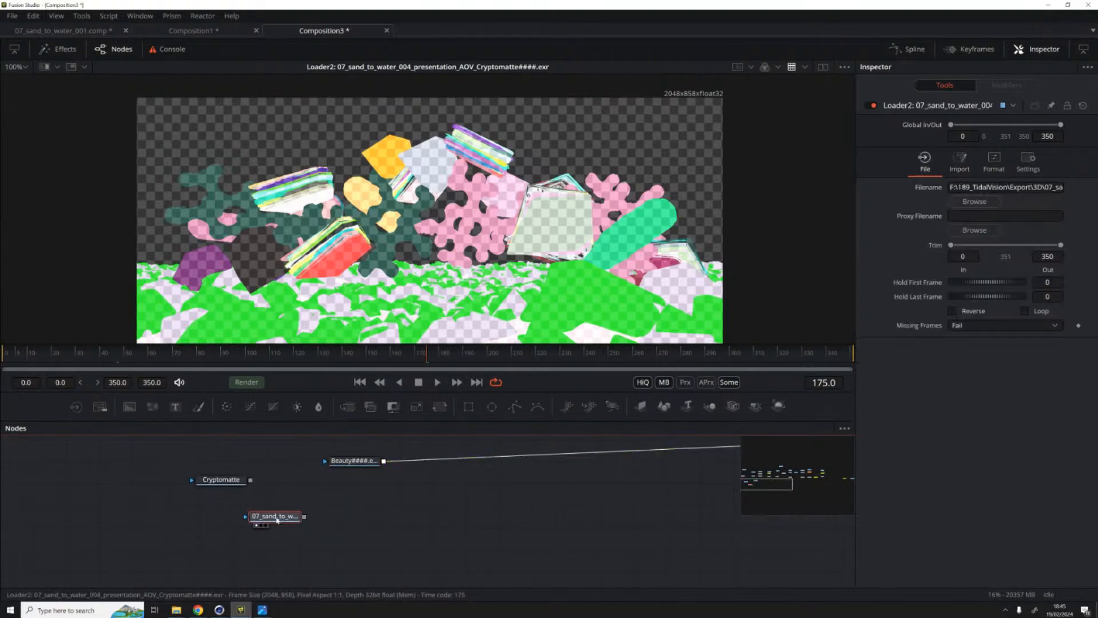
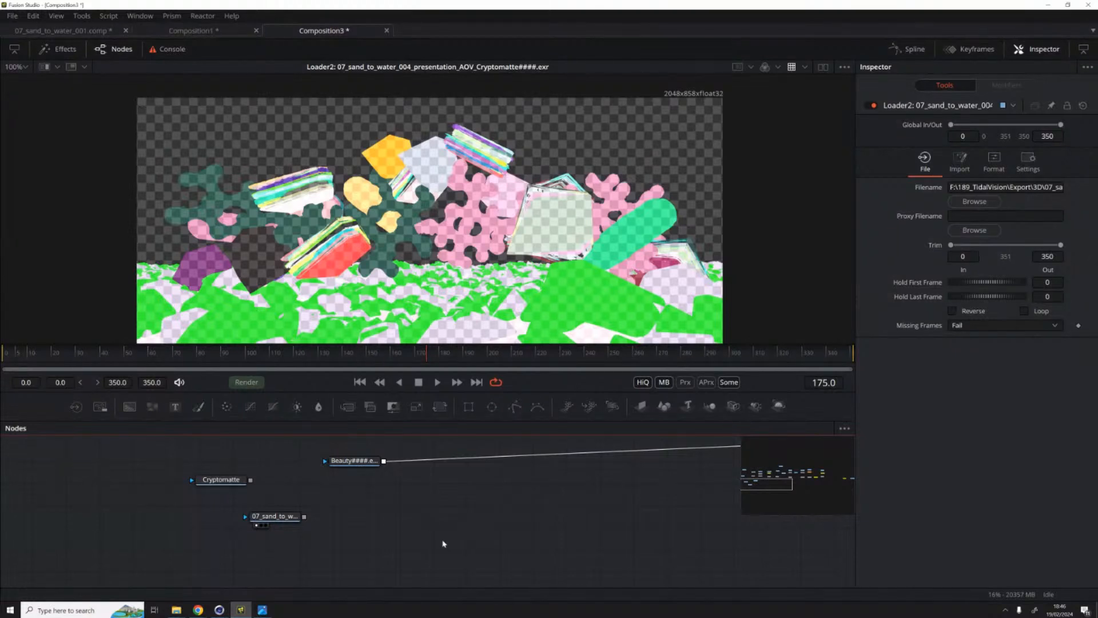
Step: Add a Chroma Keyer from the Matte tools near the Beauty loader
right_click(384, 505)
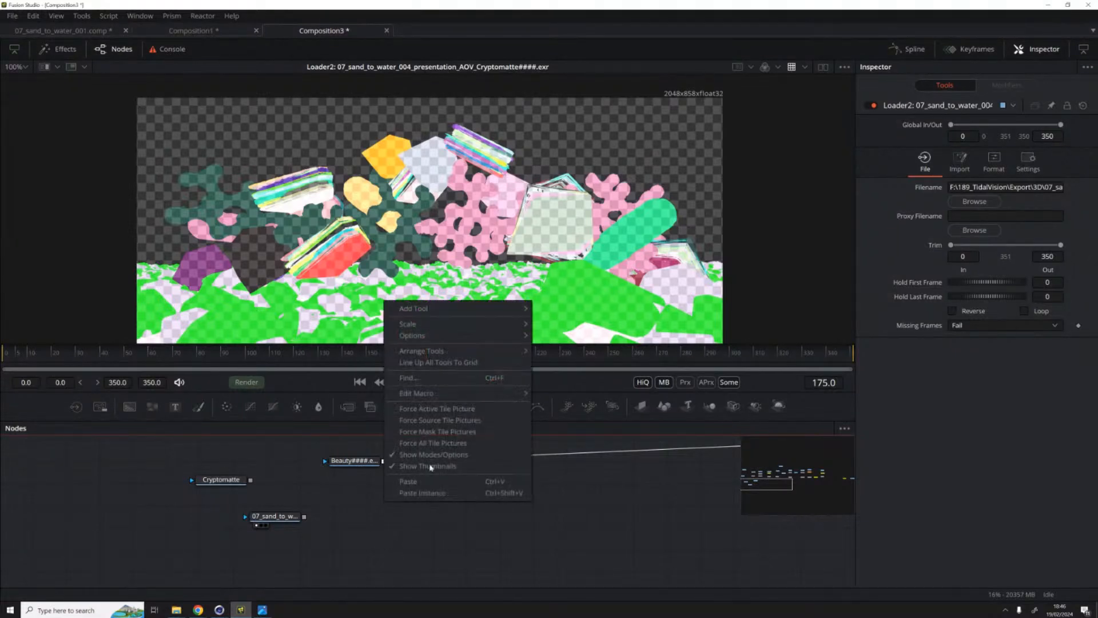
mouse_move(482, 317)
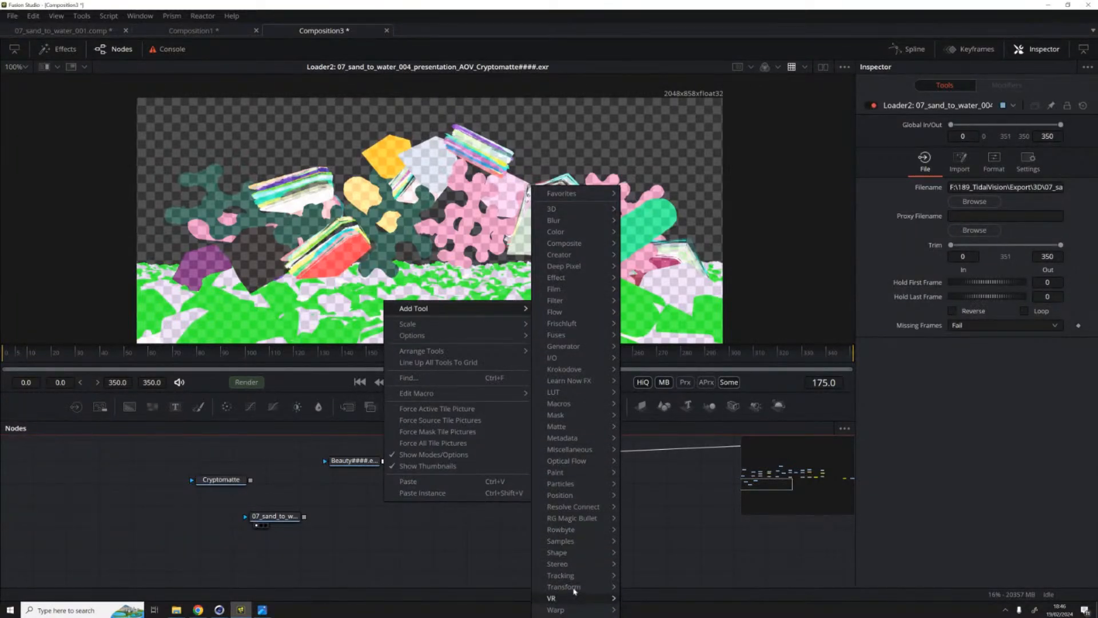
mouse_move(572, 575)
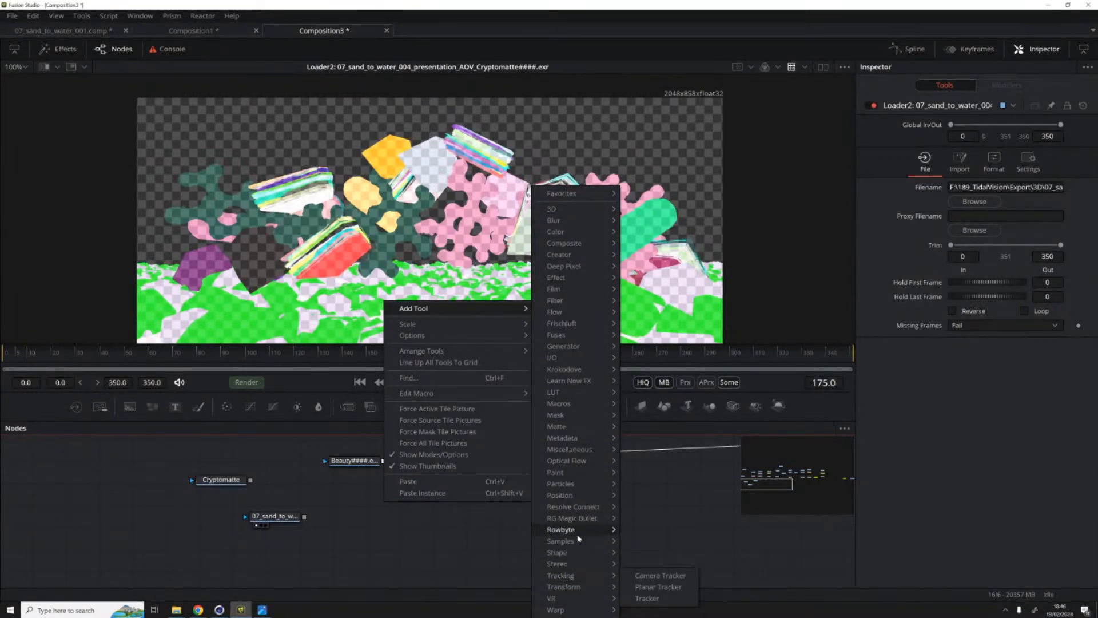
mouse_move(565, 451)
mouse_move(563, 426)
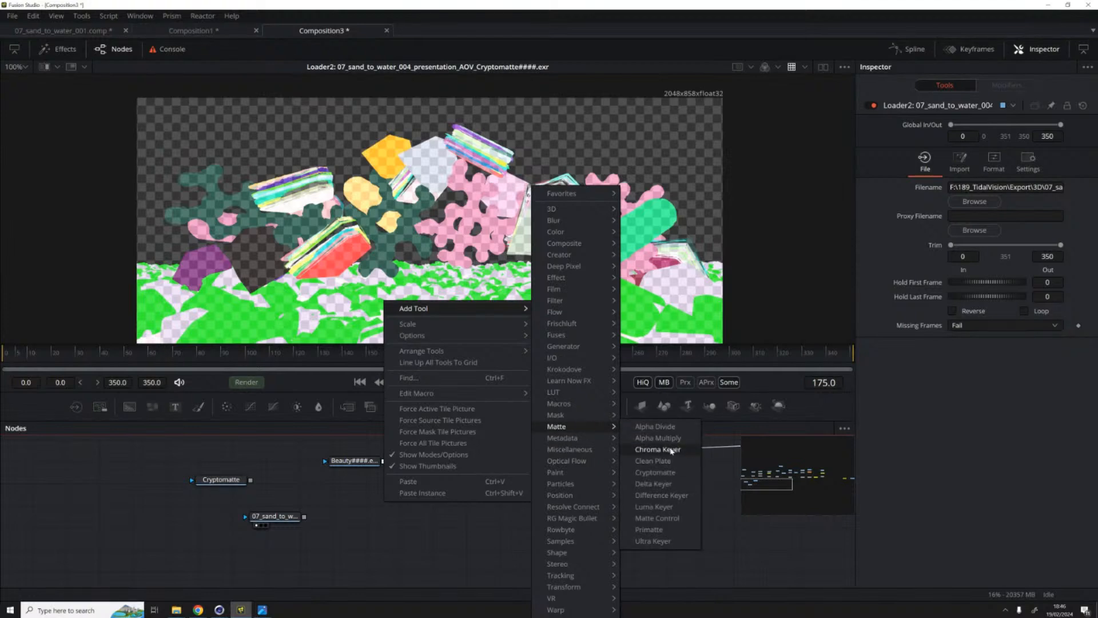
click(672, 450)
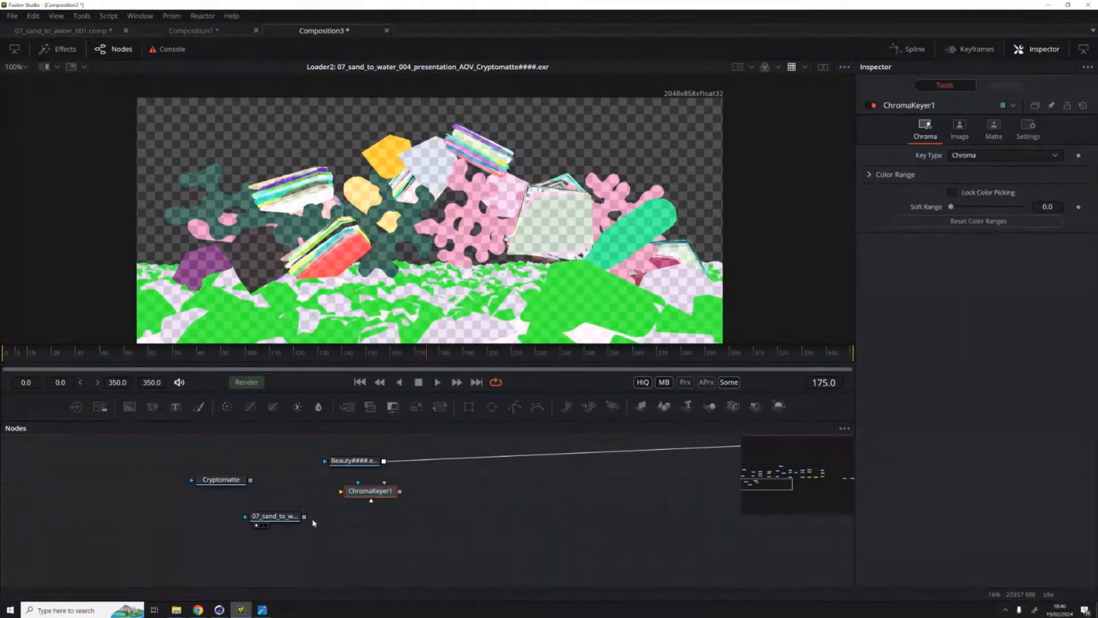
Step: Feed the 07_sand_to_water loader into ChromaKeyer1, preview it and set its Key Type to Color
drag(303, 516, 355, 492)
key(1)
click(969, 155)
click(966, 170)
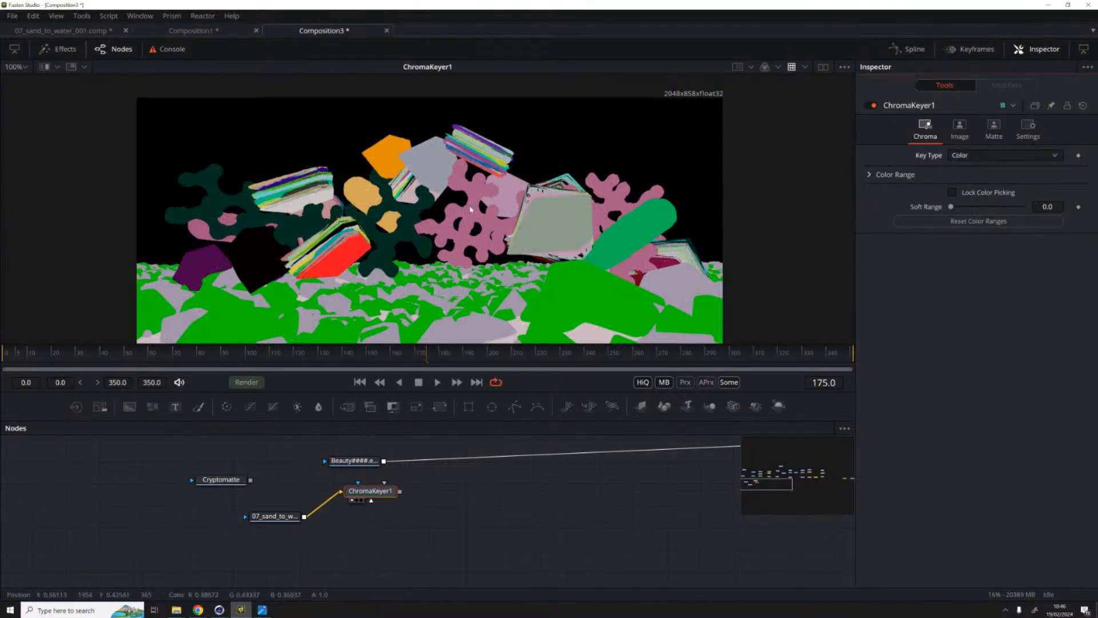
Step: Key out the orange and dark purple shapes with ChromaKeyer1 and set its Soft Range to 0.0315
drag(383, 148, 393, 158)
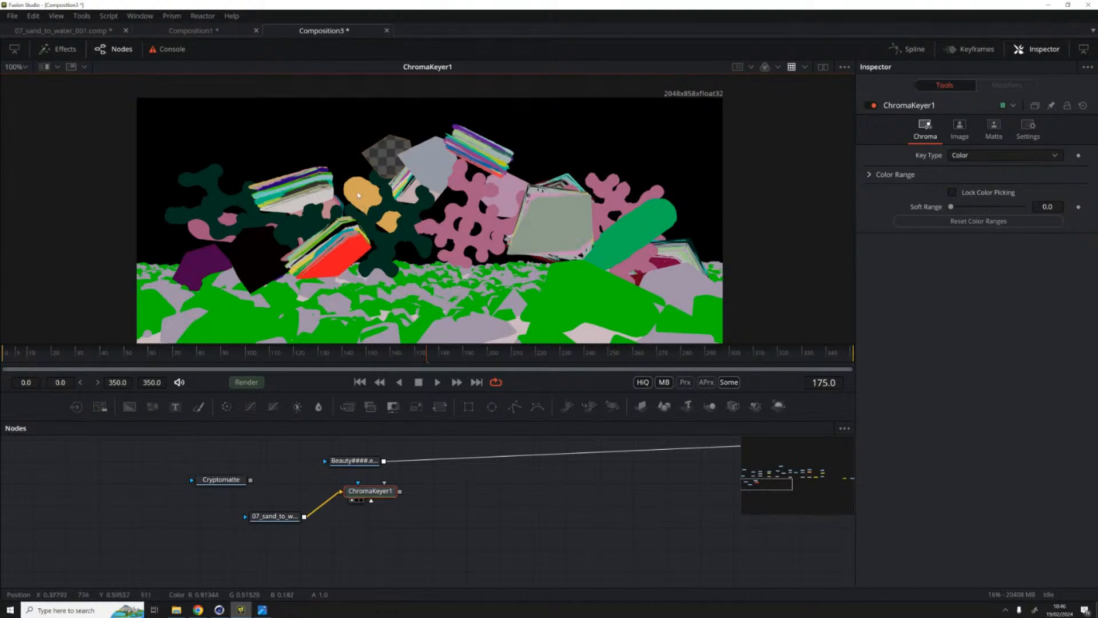
click(198, 265)
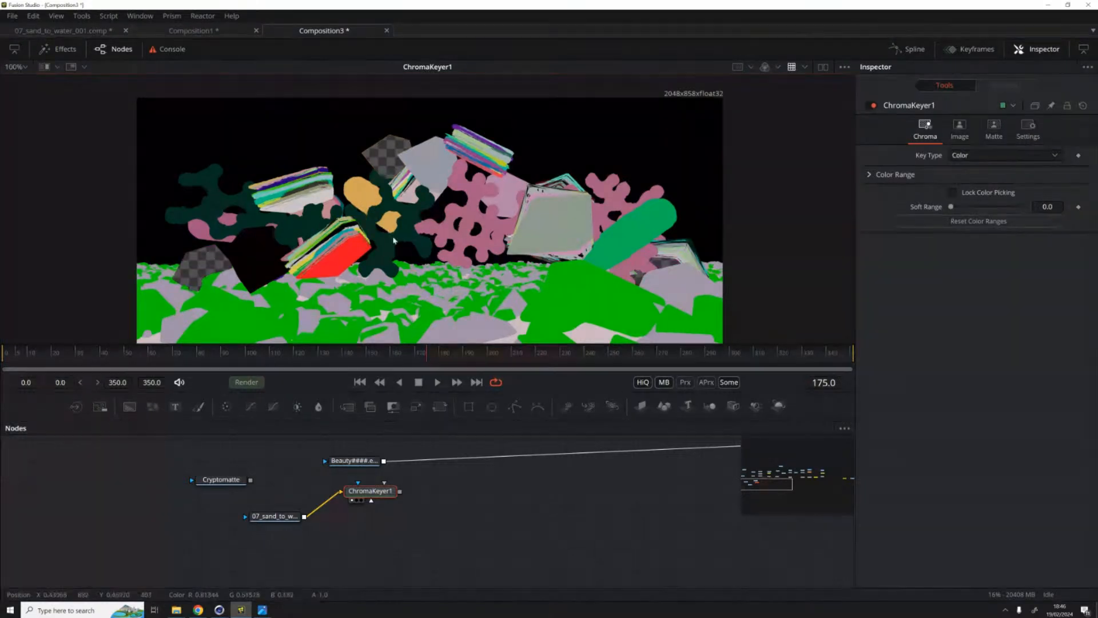
mouse_move(951, 208)
mouse_down()
mouse_move(970, 210)
mouse_move(962, 220)
mouse_up()
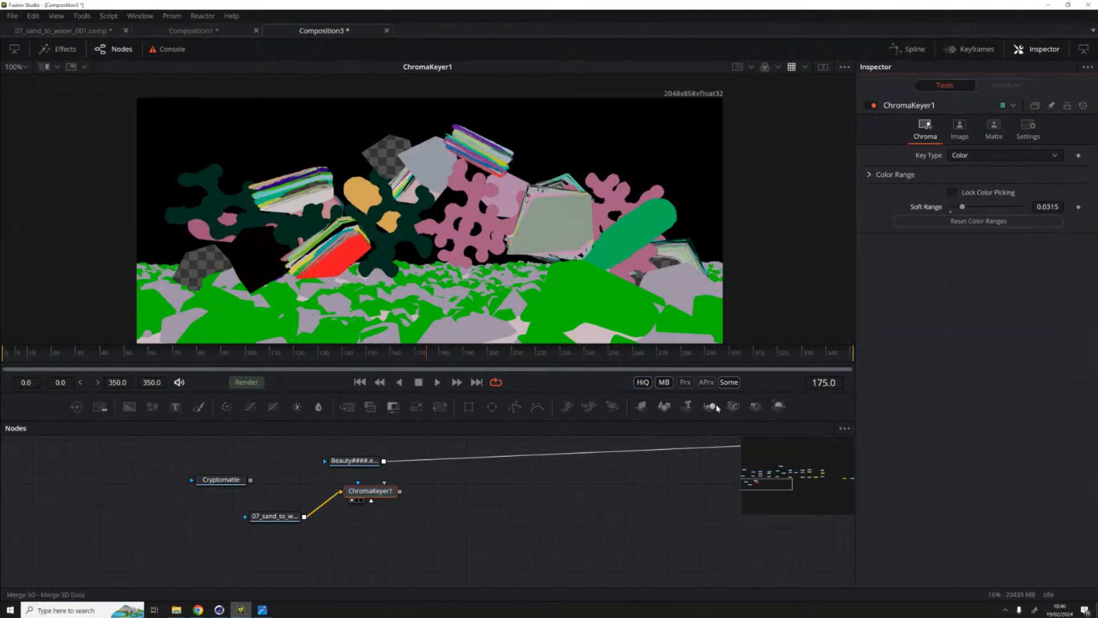
Step: Move ChromaKeyer1 below the 07_sand_to_water loader and shift the Beauty loader up to free space between them
drag(374, 497, 297, 554)
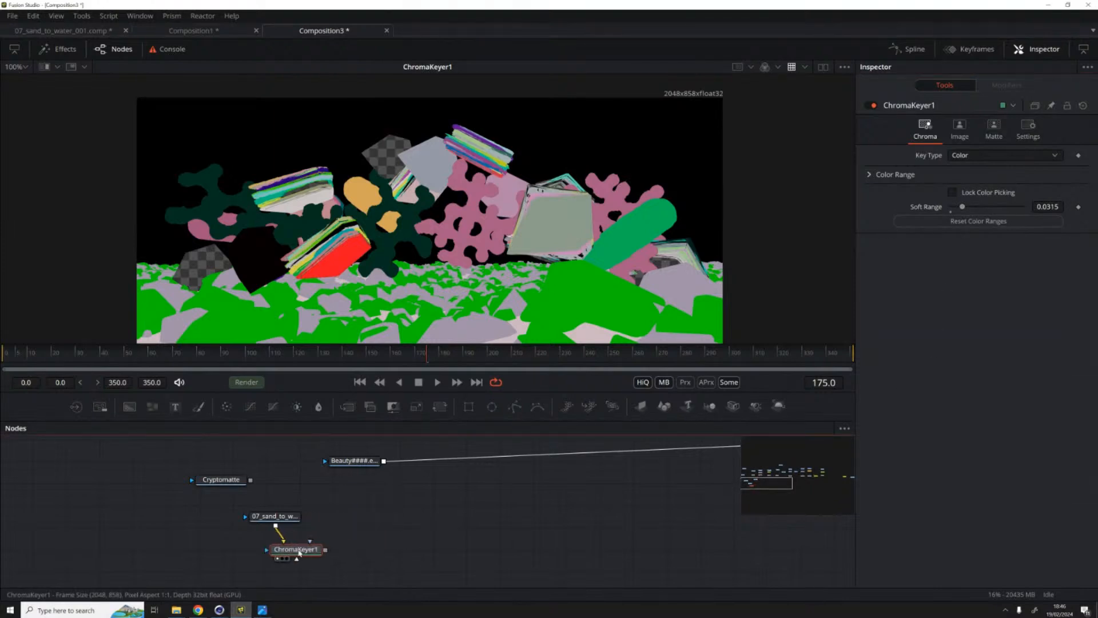
drag(363, 461, 359, 444)
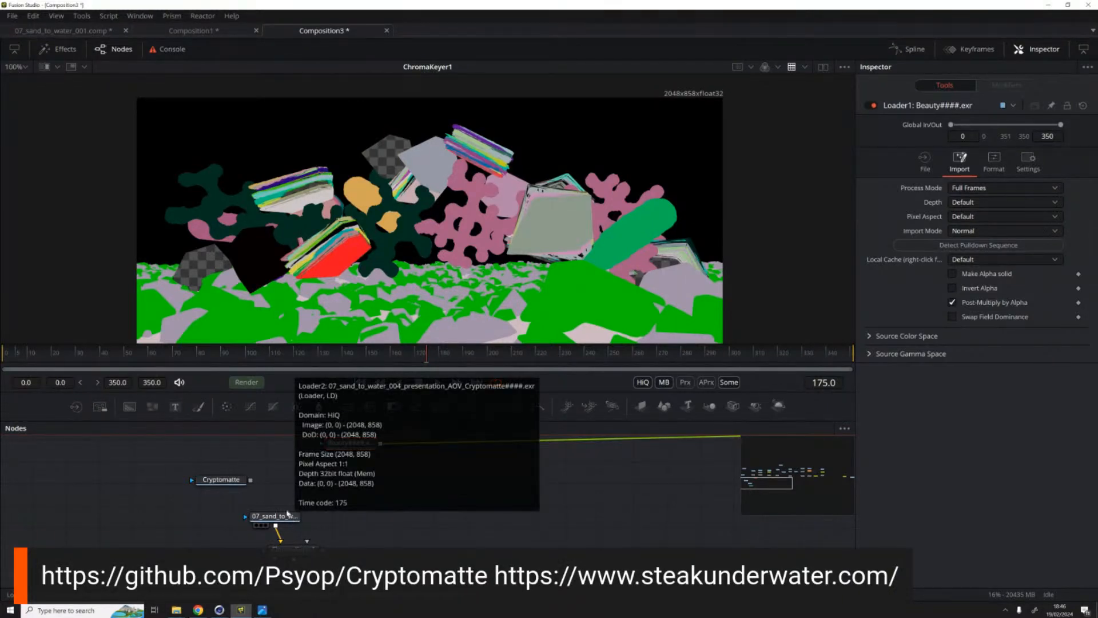
drag(284, 518, 292, 521)
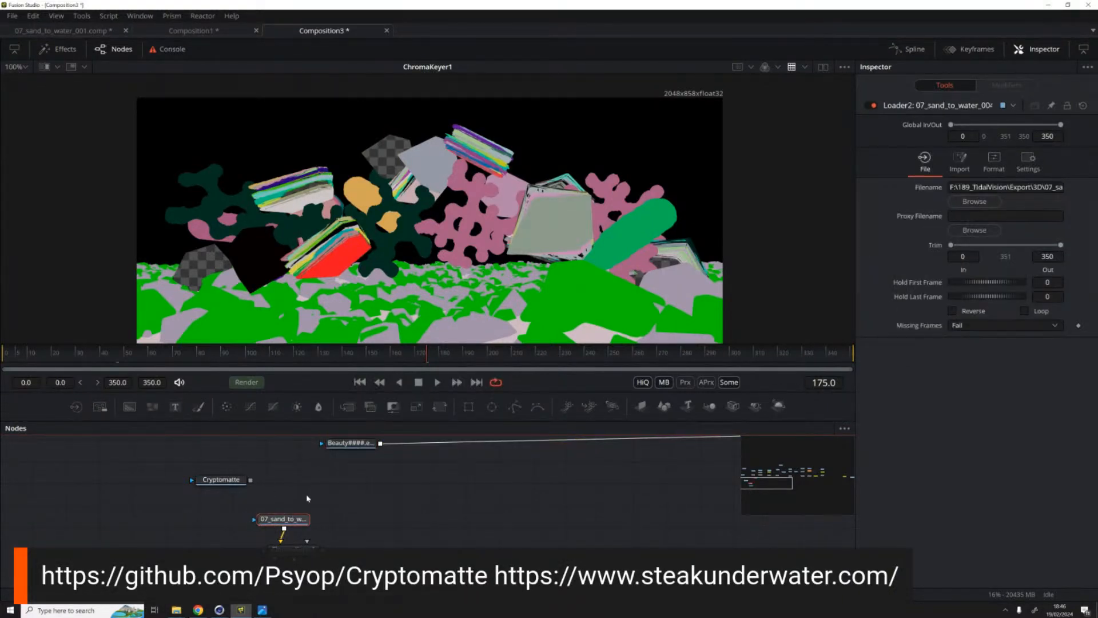
Step: Add a Cryptomatte tool in the free space between the Beauty and 07_sand_to_water loaders
click(338, 491)
key(shift+space)
text(so)
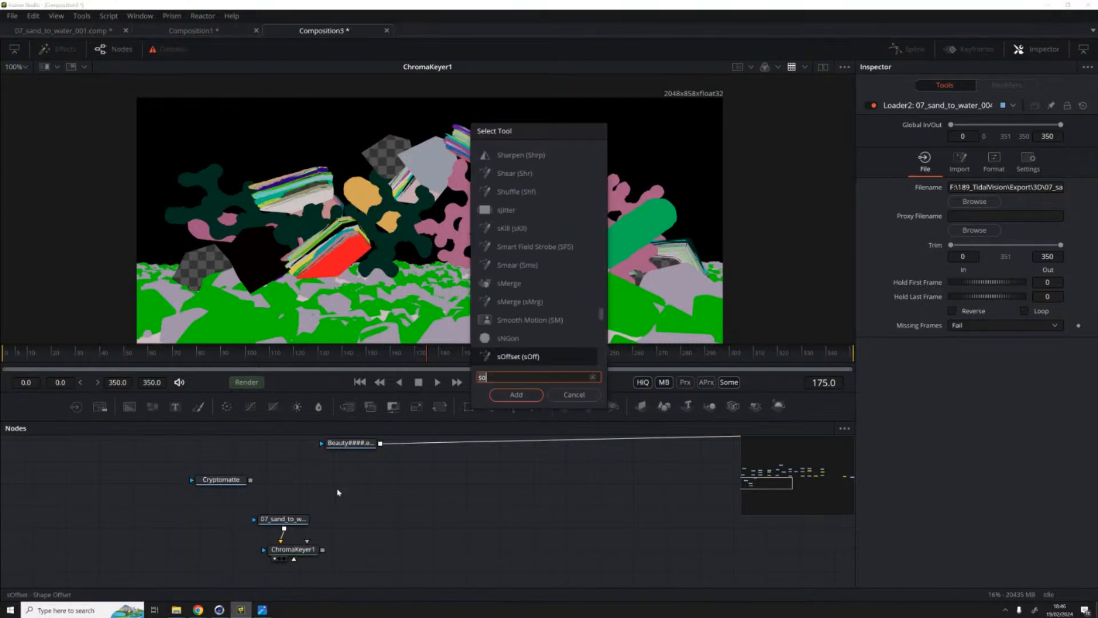
key(BackSpace)
key(BackSpace)
text(cry)
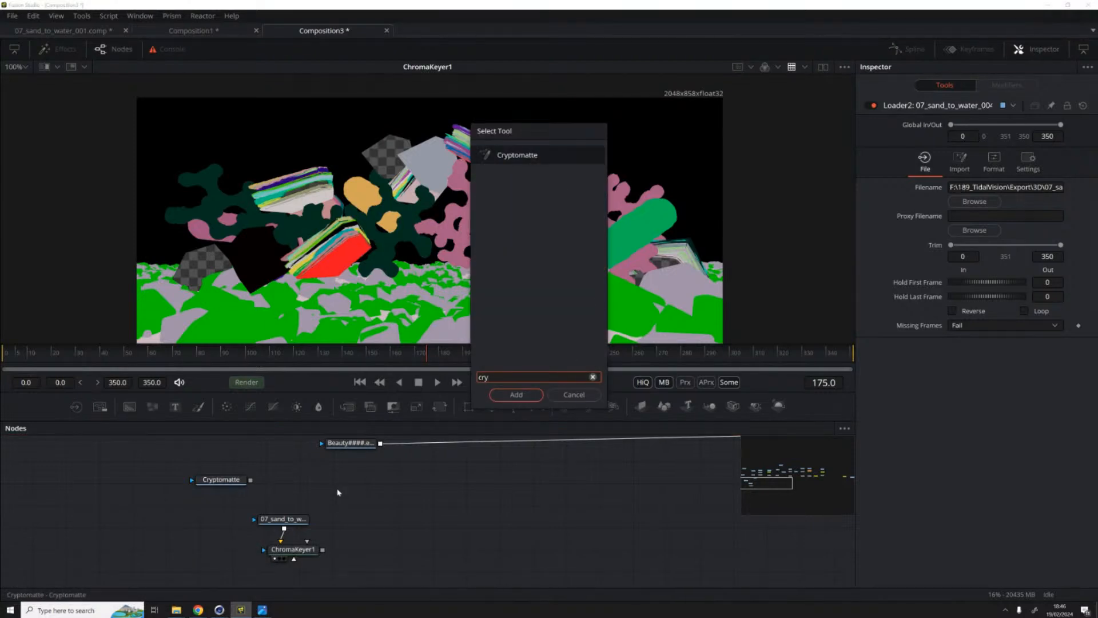
key(Return)
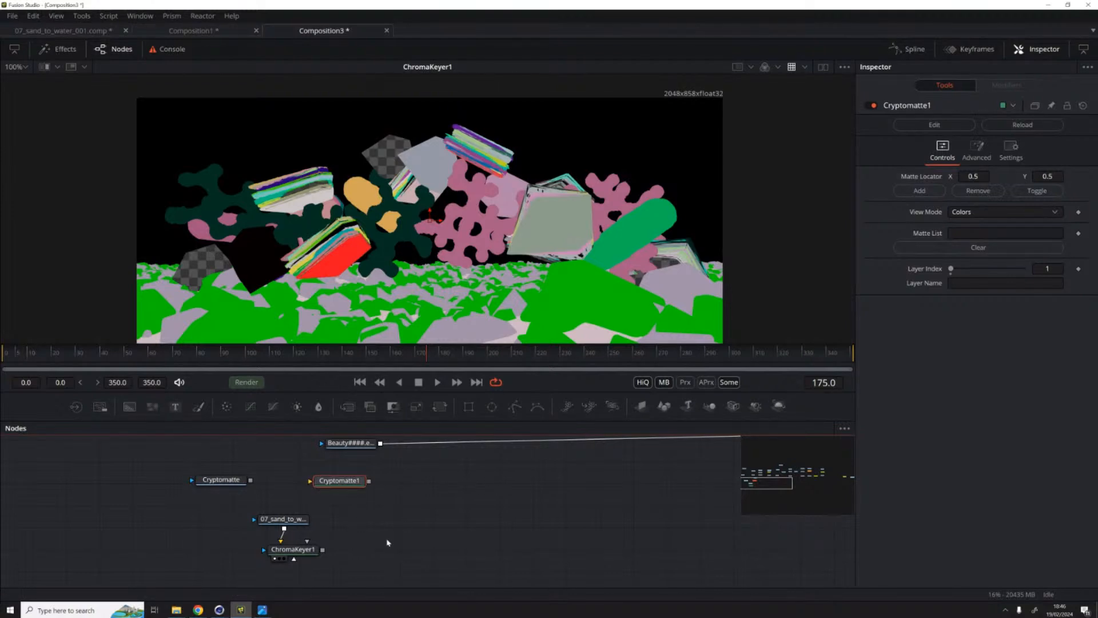
Step: Try to feed the Cryptomatte pass loader into the Cryptomatte1 tool and preview it
drag(250, 481, 378, 491)
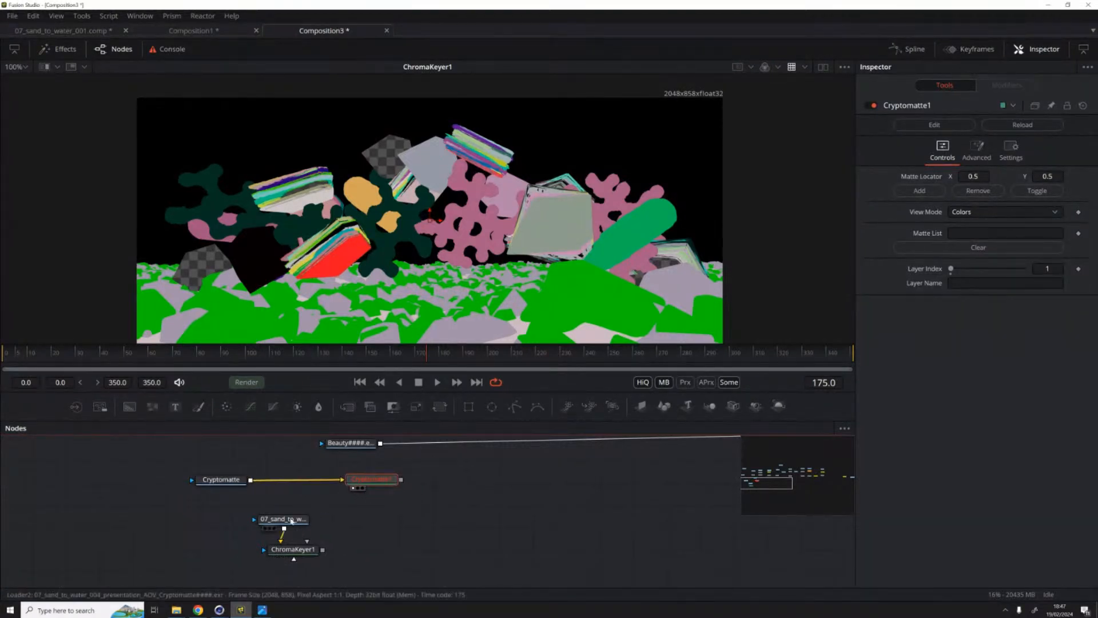
click(217, 479)
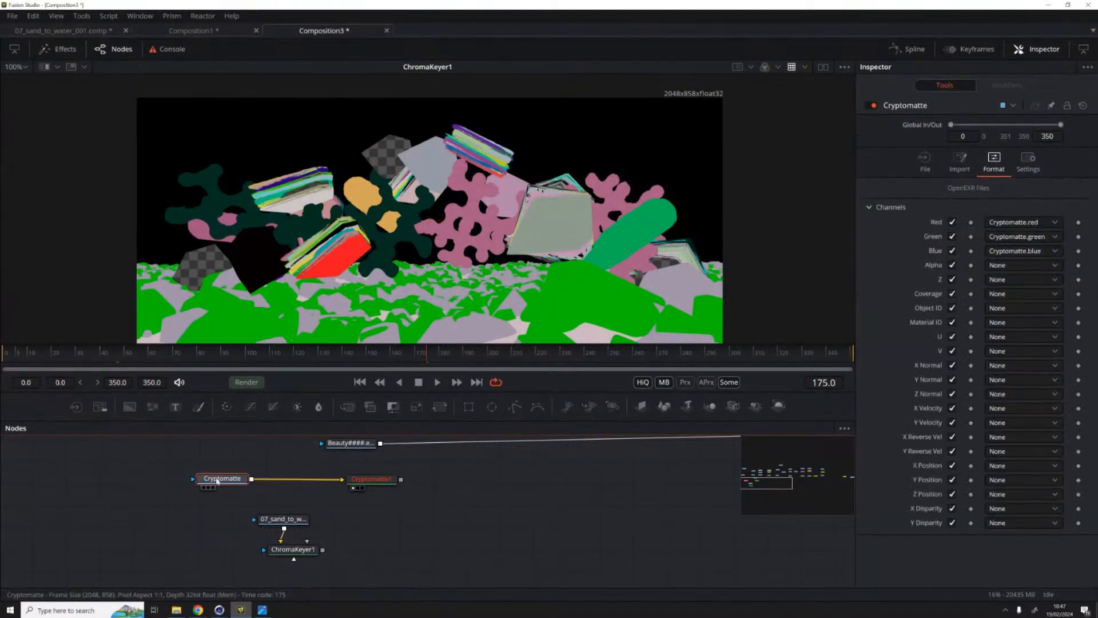
click(366, 479)
Step: Feed the 07_sand_to_water loader into Cryptomatte1 and add the green shape beside the topmost book to its matte list
drag(283, 518, 342, 479)
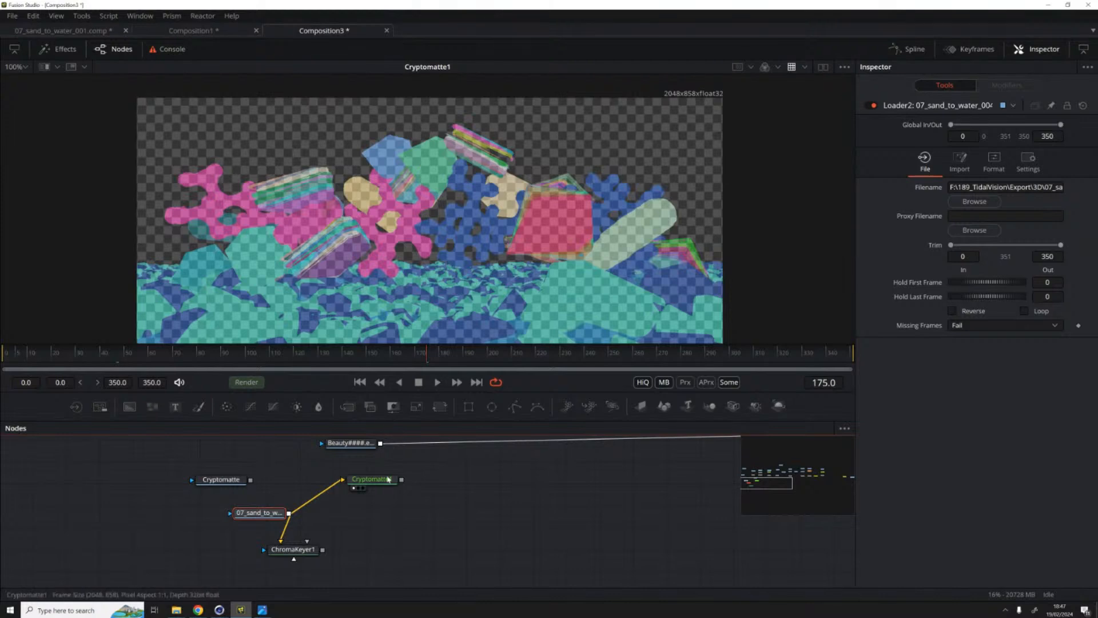
click(390, 479)
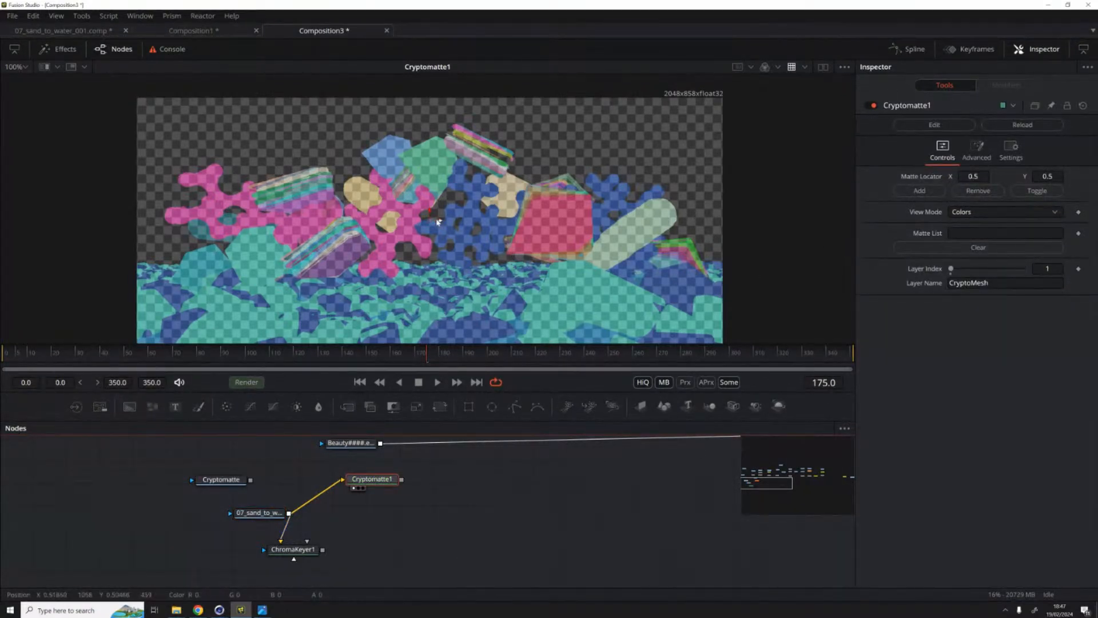
drag(430, 220, 427, 159)
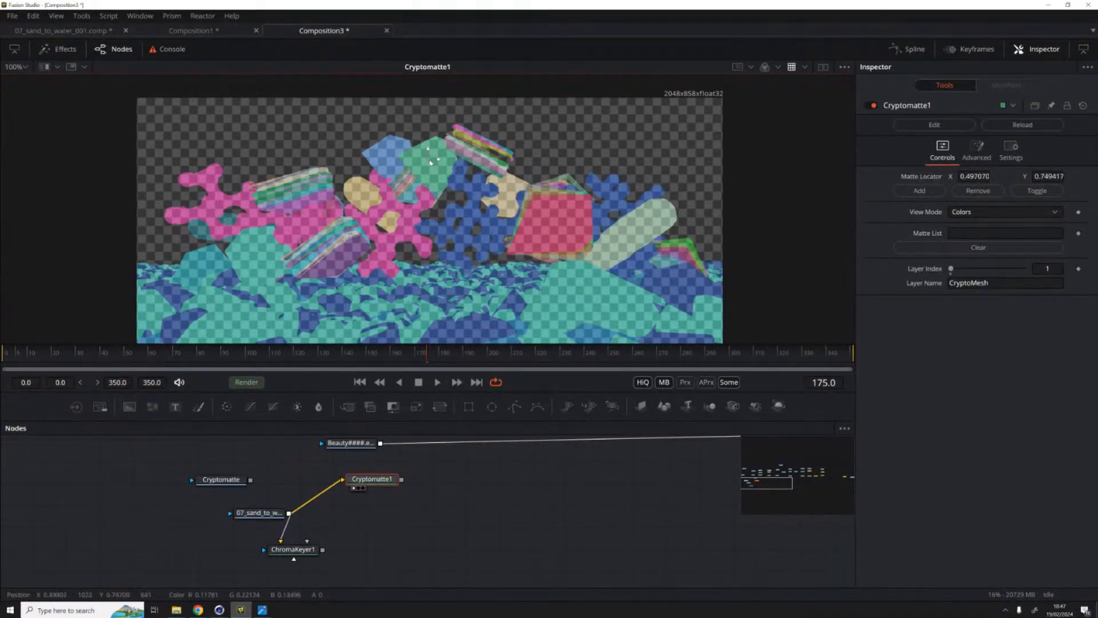
click(918, 190)
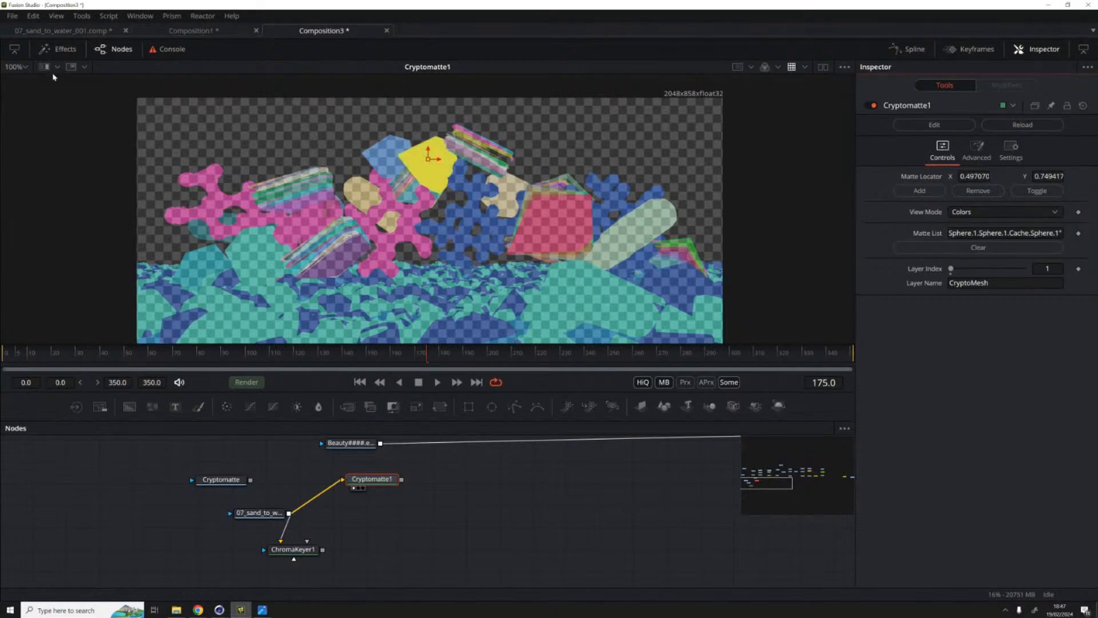
Step: Show the Metadata subview for Cryptomatte1 and examine its cryptomatte entries
click(84, 66)
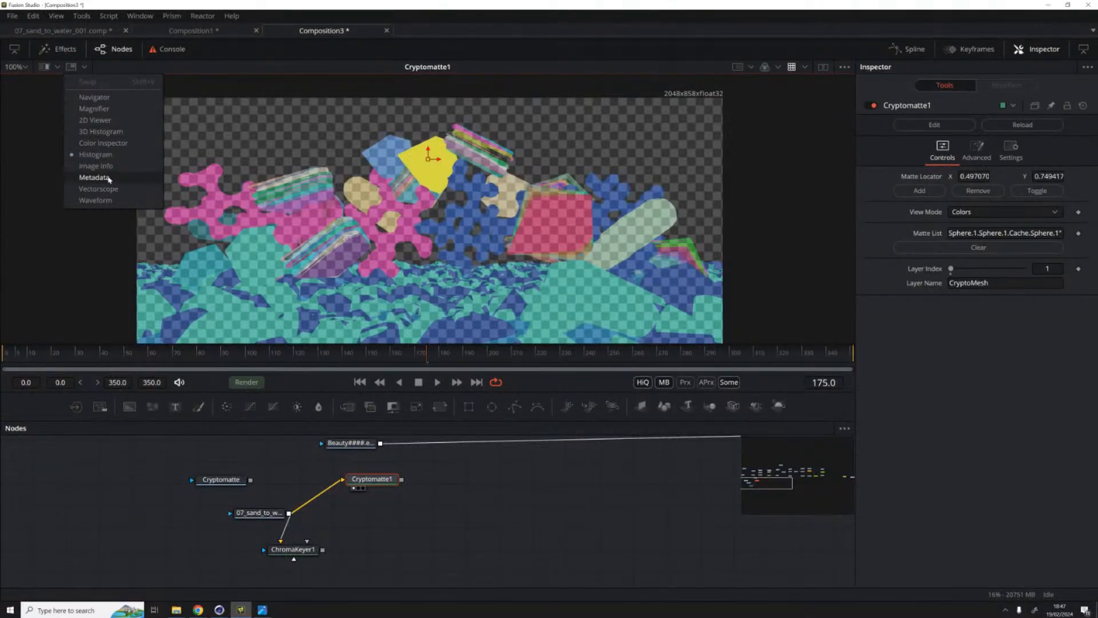
click(87, 177)
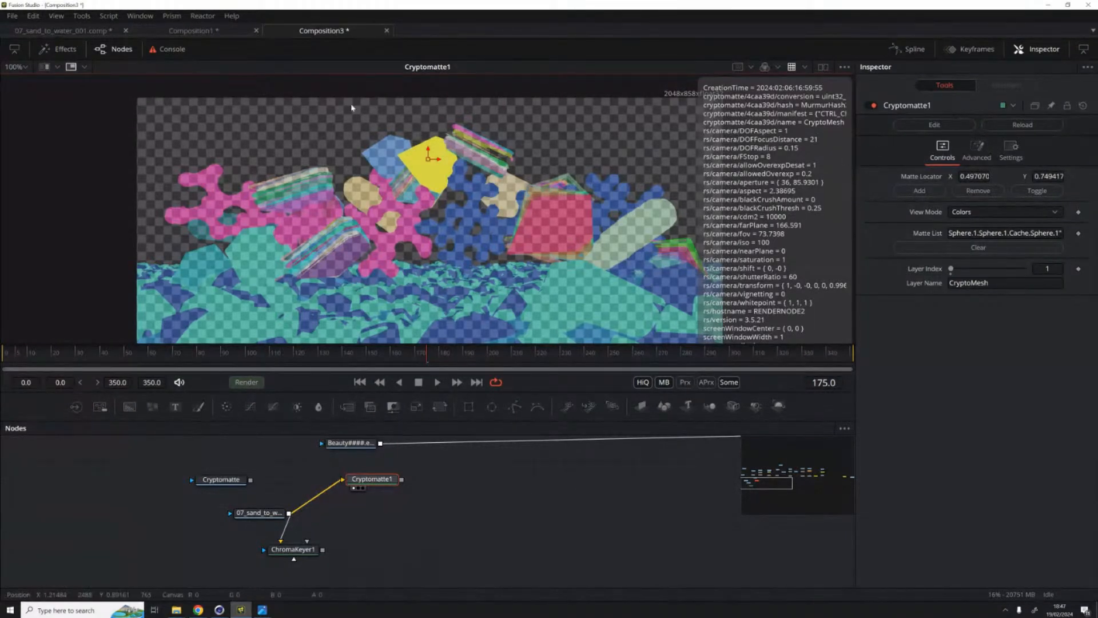
scroll(776, 182, down, 3)
scroll(777, 182, up, 4)
scroll(776, 182, up, 2)
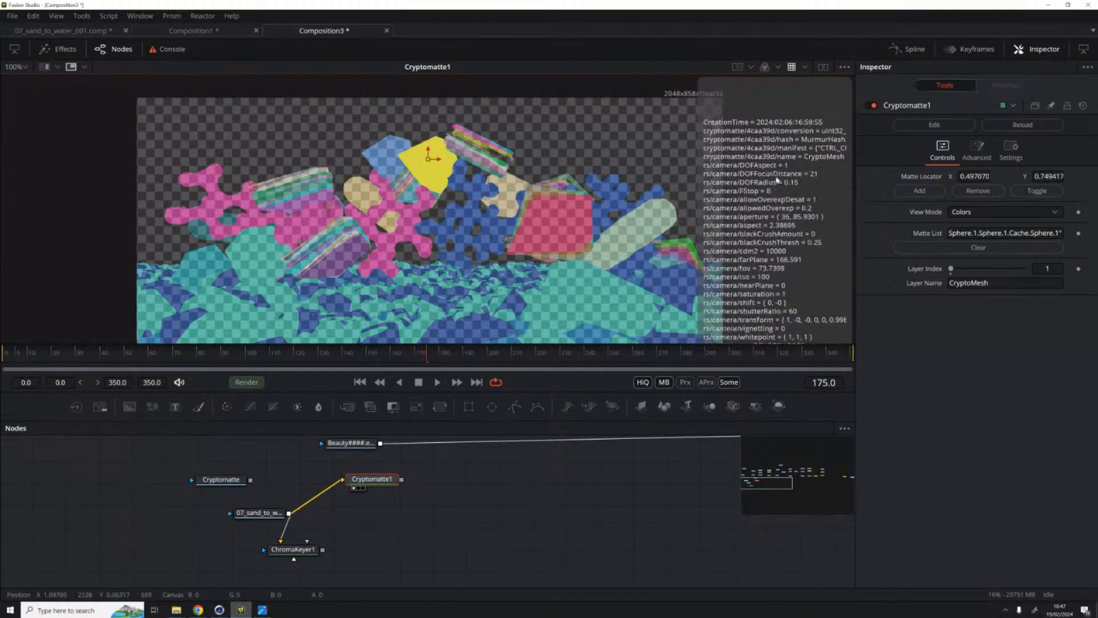
Step: Preview the Cryptomatte pass loader to check its metadata against that of Cryptomatte1
click(227, 482)
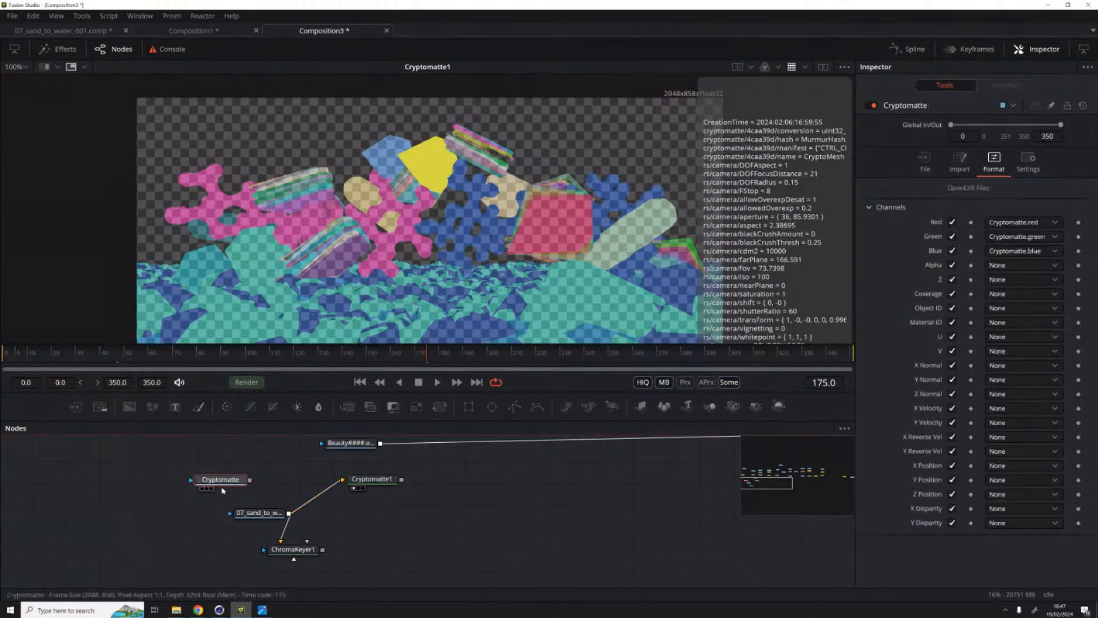
click(358, 442)
drag(220, 493, 443, 170)
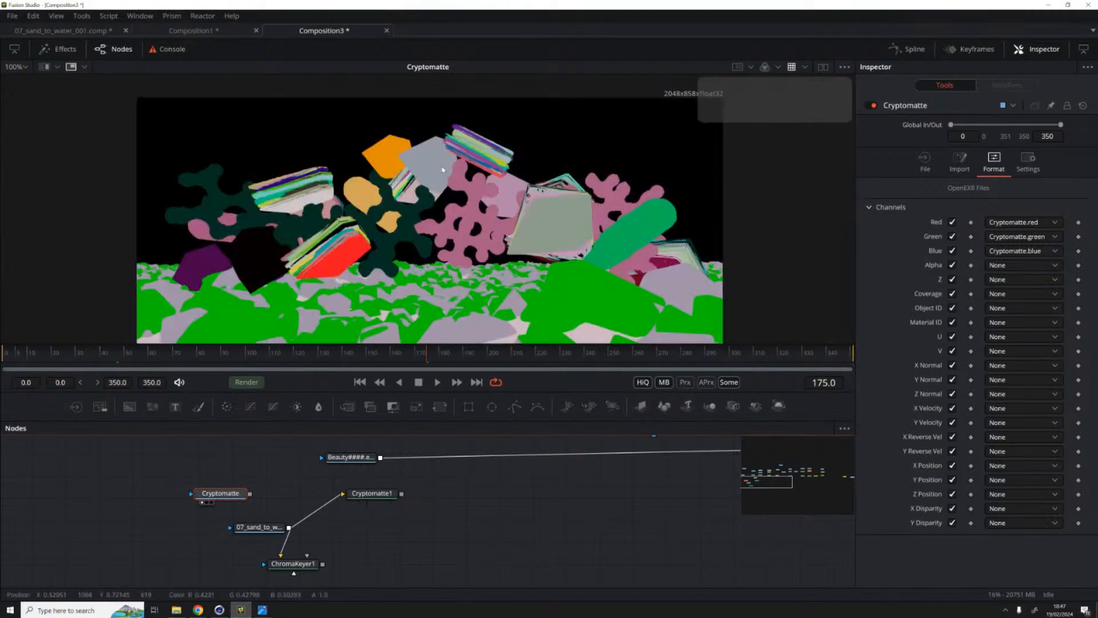
click(374, 493)
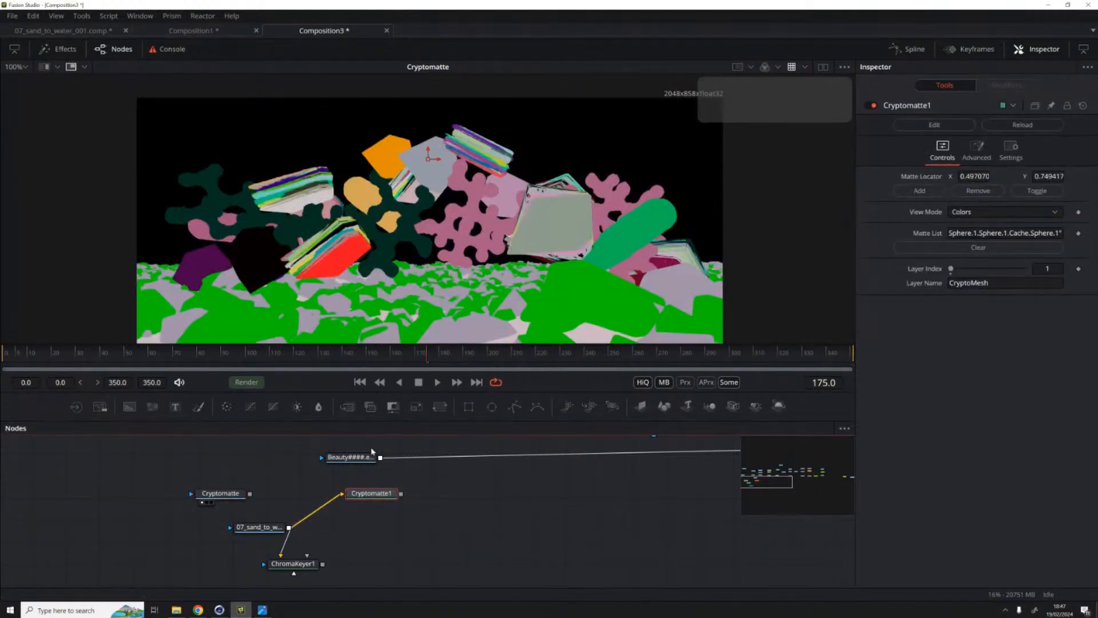
Step: Move the Cryptomatte loader aside, place the 07_sand_to_water loader beside Cryptomatte1 and preview the 07_sand_to_water loader
mouse_move(220, 493)
mouse_down()
mouse_move(179, 466)
mouse_move(220, 471)
mouse_move(209, 476)
mouse_up()
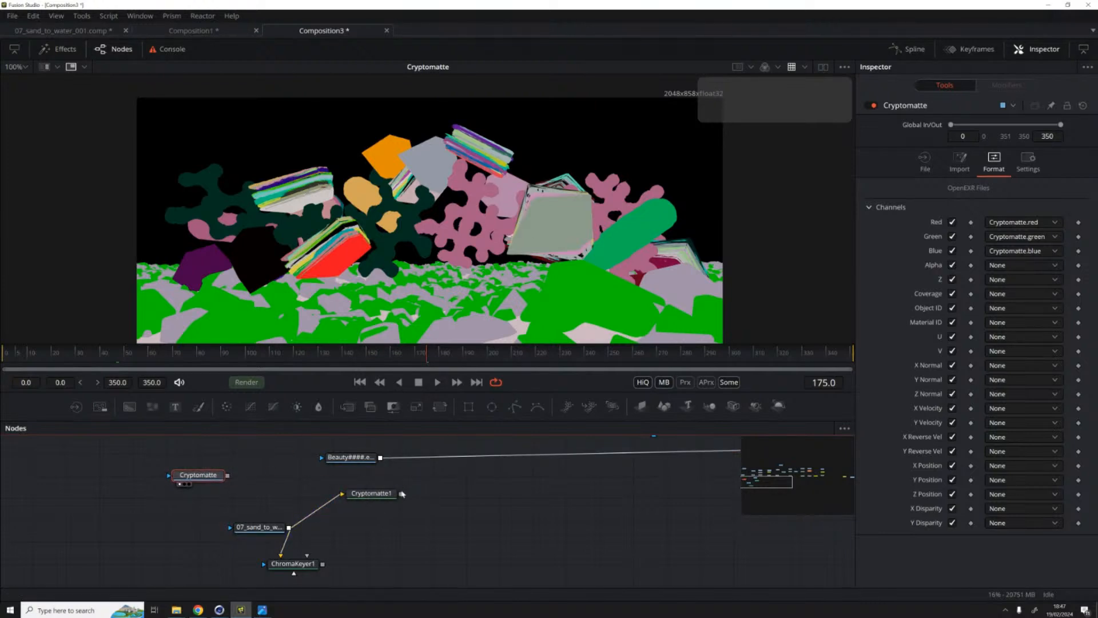
click(369, 496)
drag(254, 532, 273, 492)
click(263, 508)
key(1)
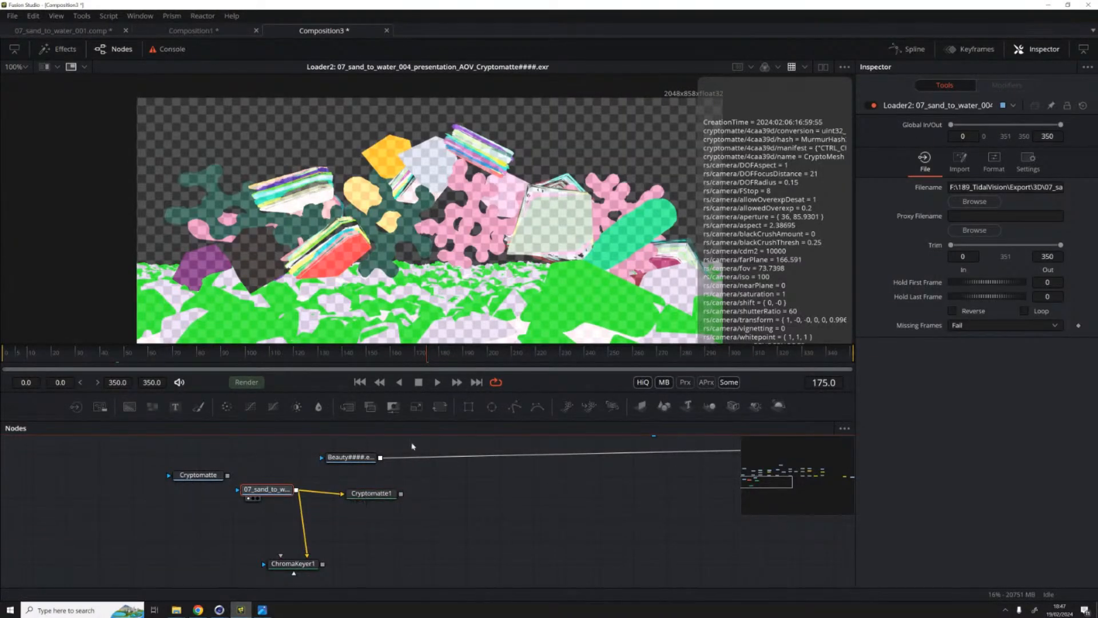
Step: Delete the unconnected Cryptomatte loader and preview Cryptomatte1
click(194, 479)
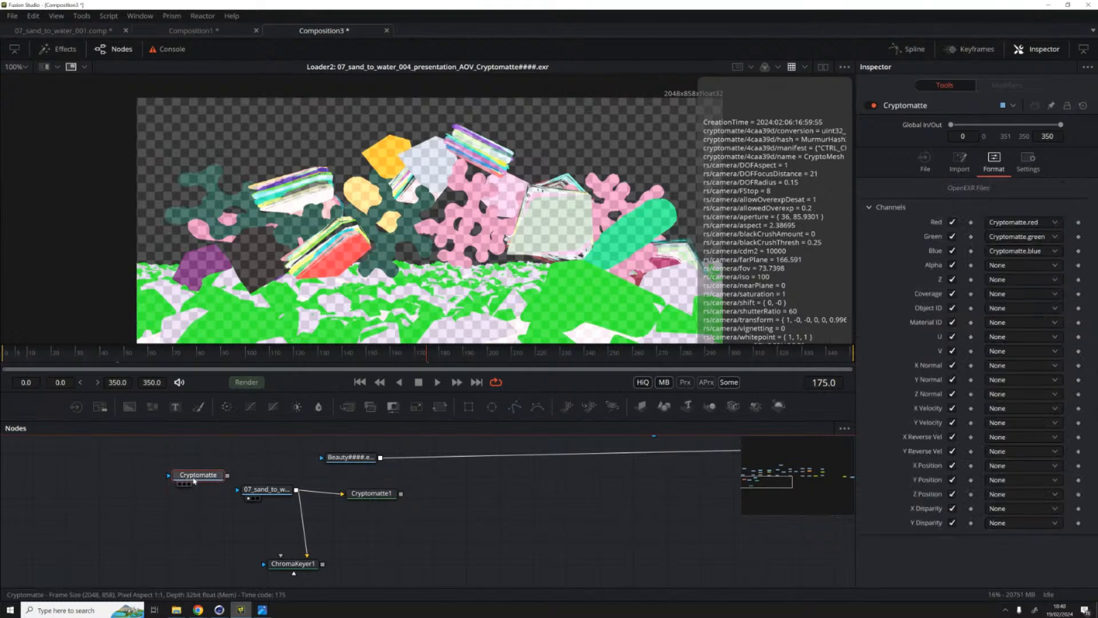
key(Delete)
click(377, 493)
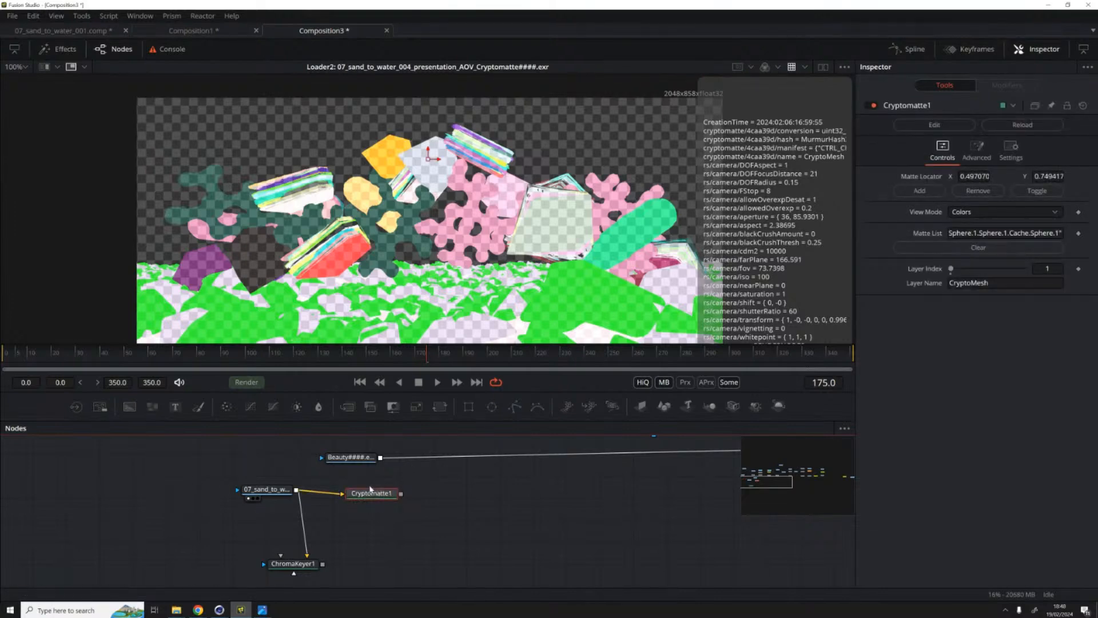
key(1)
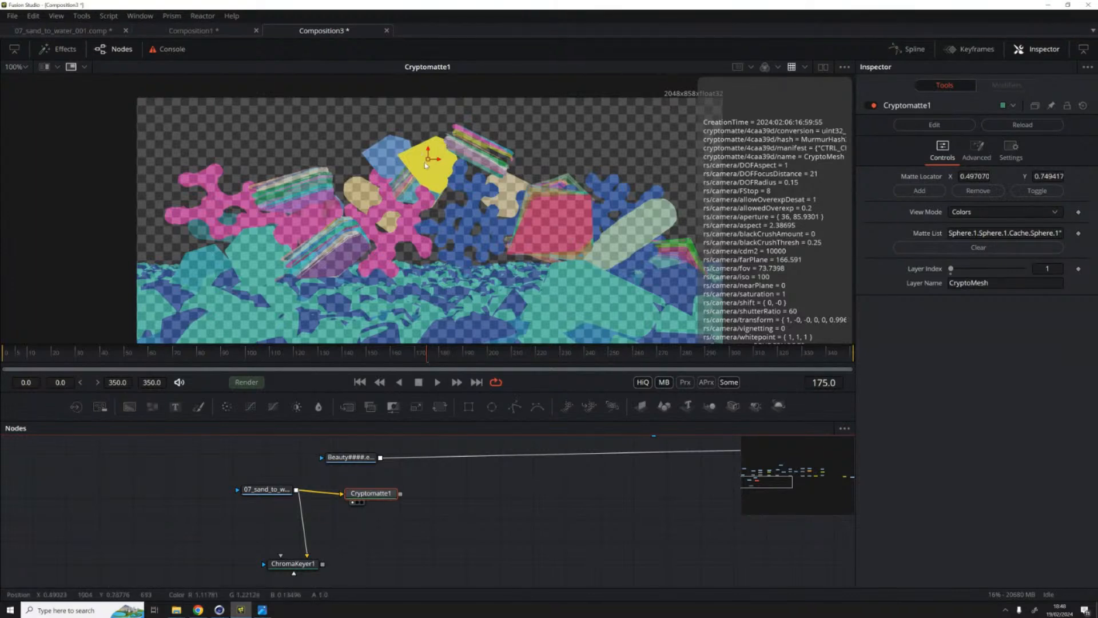
Step: Add the teal faceted shape beside the lower-left books and the tan shape beside the large book to Cryptomatte1's matte list
drag(429, 162, 516, 230)
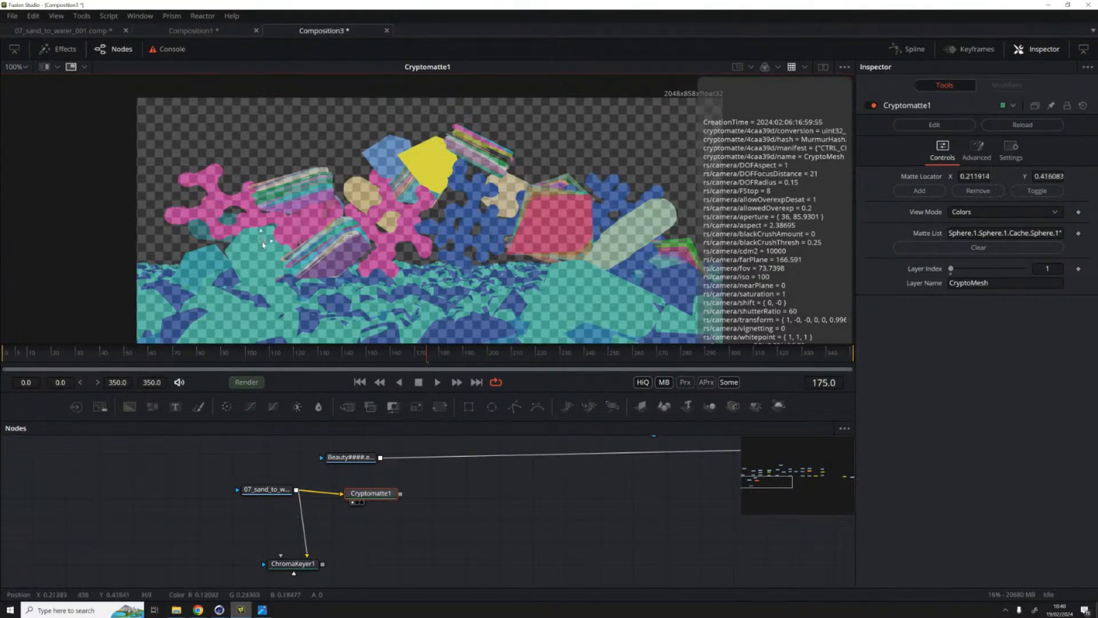
click(919, 190)
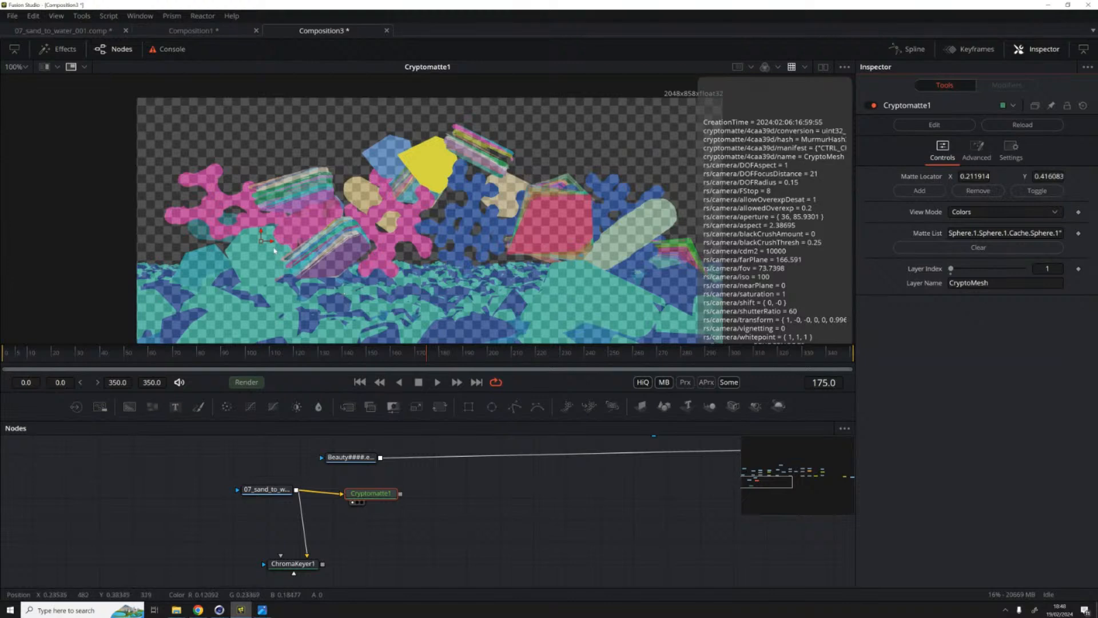
drag(261, 243, 261, 255)
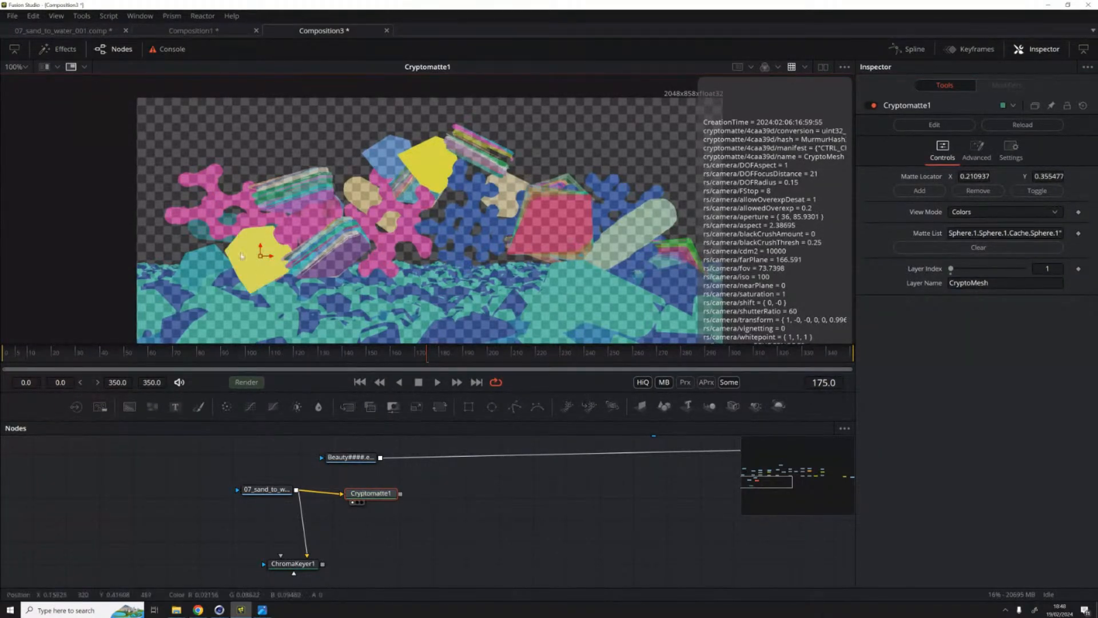
drag(259, 255, 275, 187)
drag(501, 233, 542, 241)
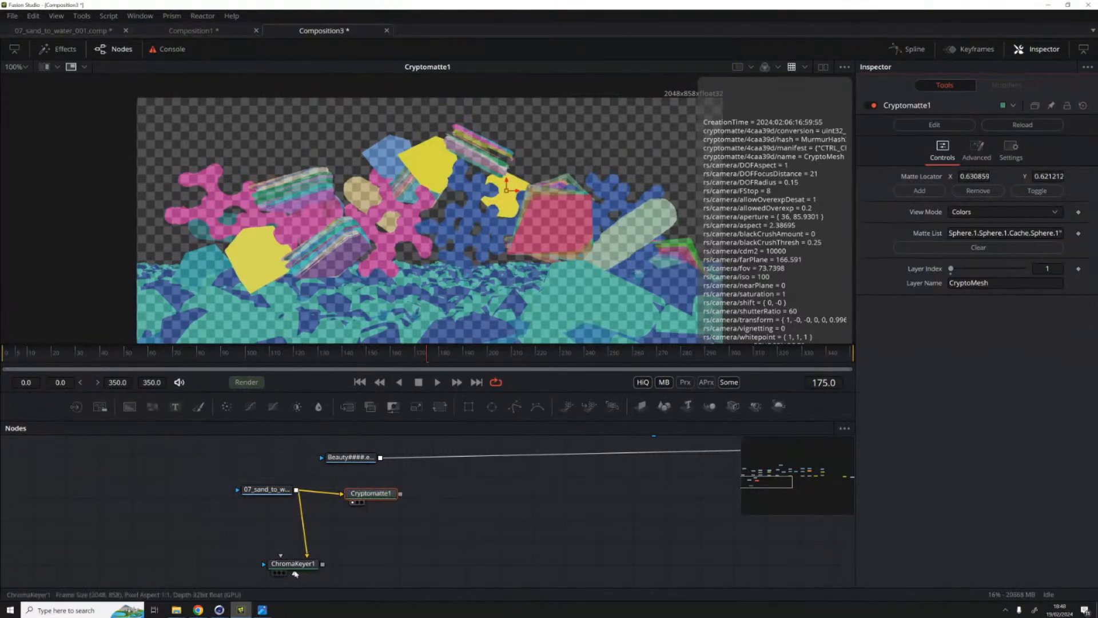
Step: Move ChromaKeyer1 directly below Cryptomatte1 and preview its keyed result
scroll(292, 568, down, 2)
drag(299, 531, 359, 529)
click(342, 536)
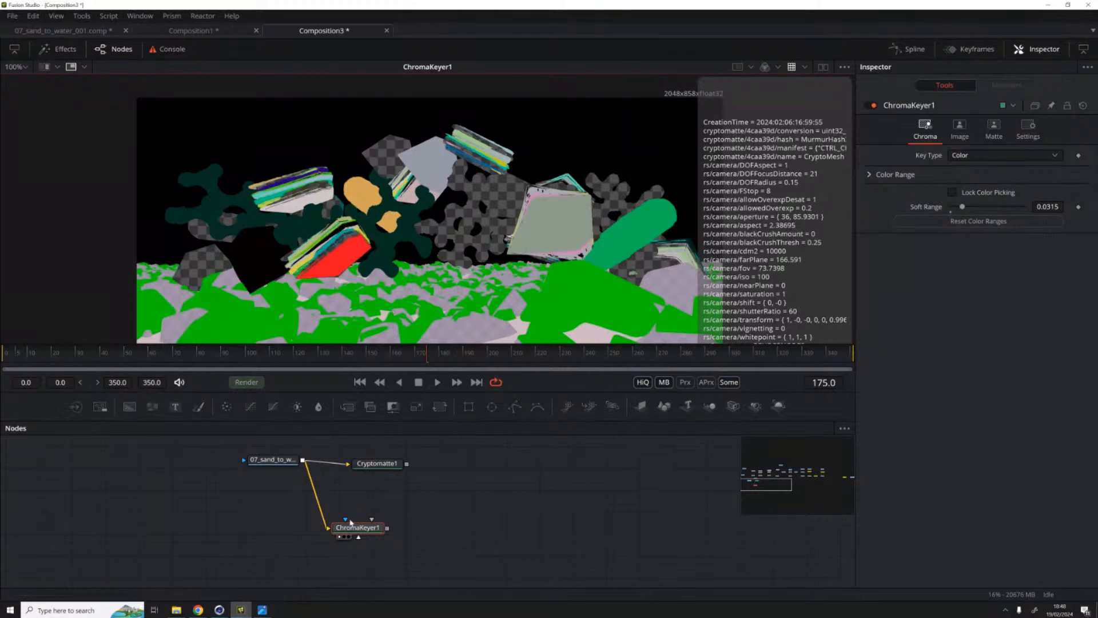
drag(360, 527, 380, 506)
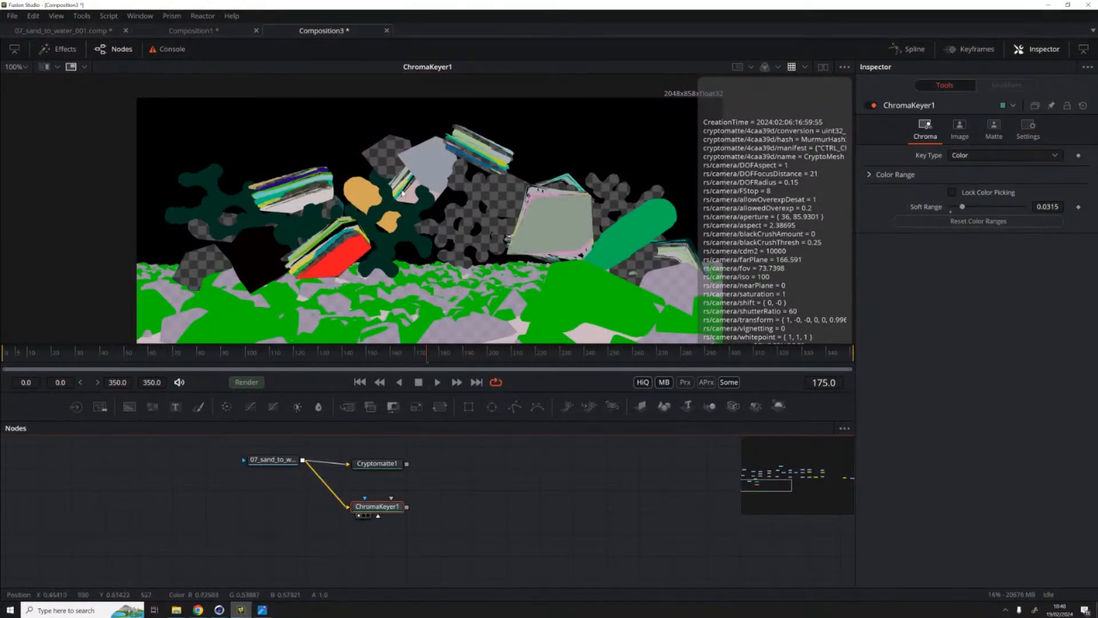
Step: Reset ChromaKeyer1's color ranges, and key out the orange shape and the black background
click(972, 222)
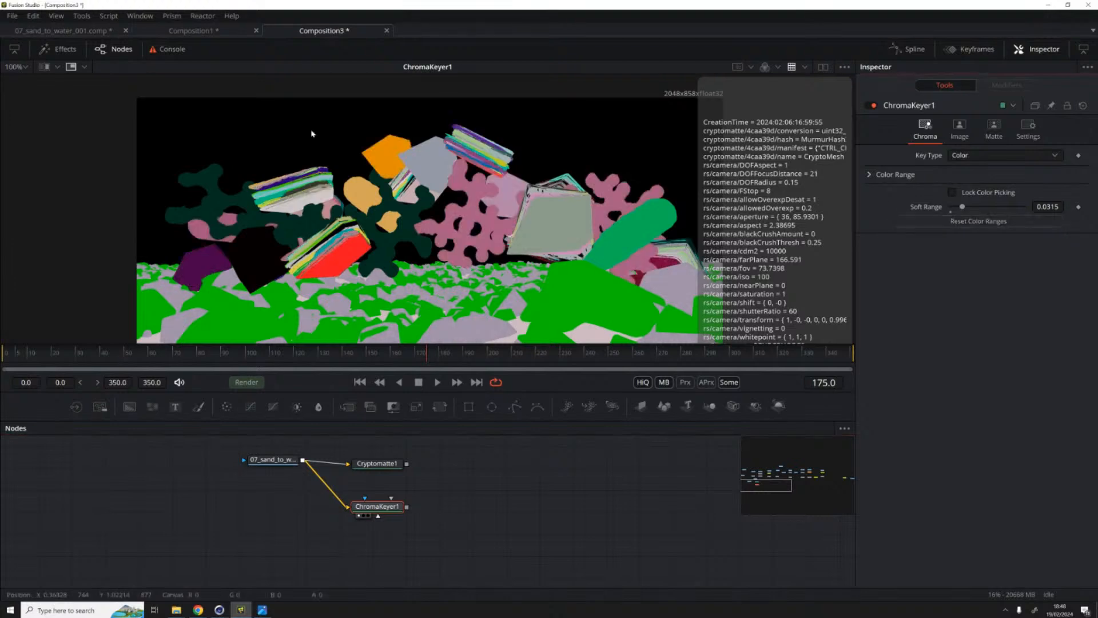
drag(392, 150, 392, 158)
key(ctrl+z)
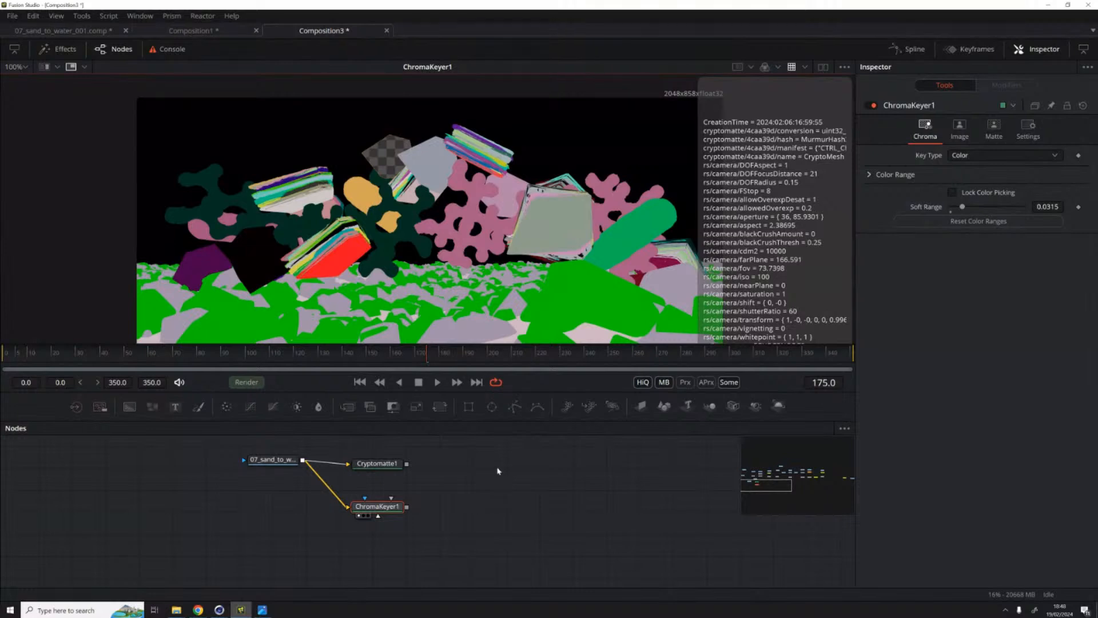
click(253, 258)
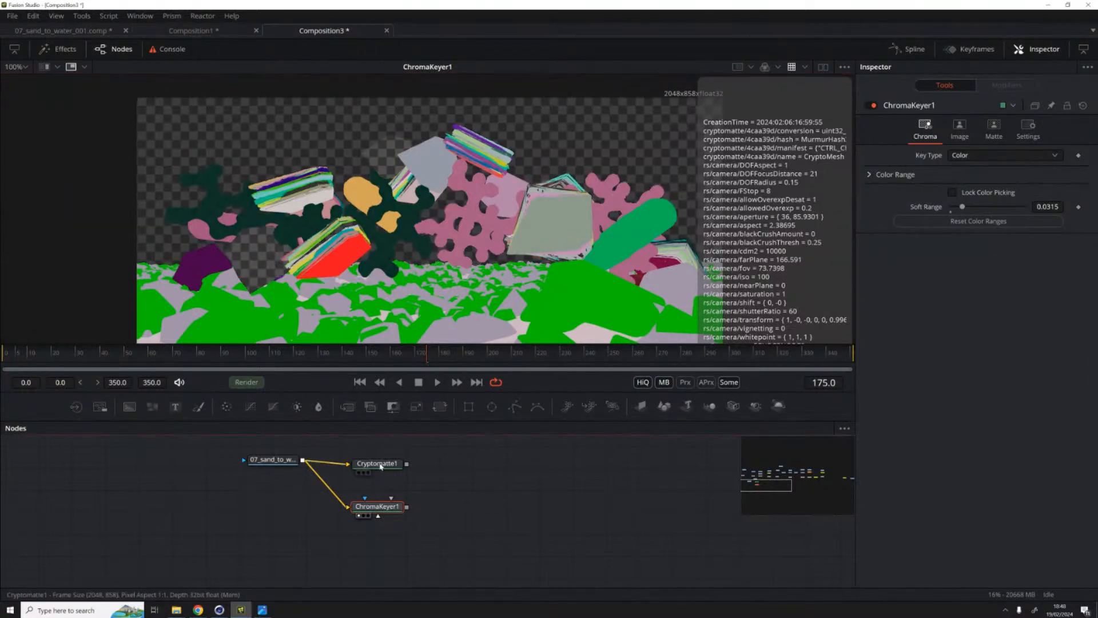
Step: Preview Cryptomatte1 and regroup it with ChromaKeyer1 and the 07_sand_to_water loader to the left of the Beauty loader
click(361, 473)
click(378, 464)
drag(376, 464, 127, 506)
drag(165, 537, 124, 505)
click(127, 558)
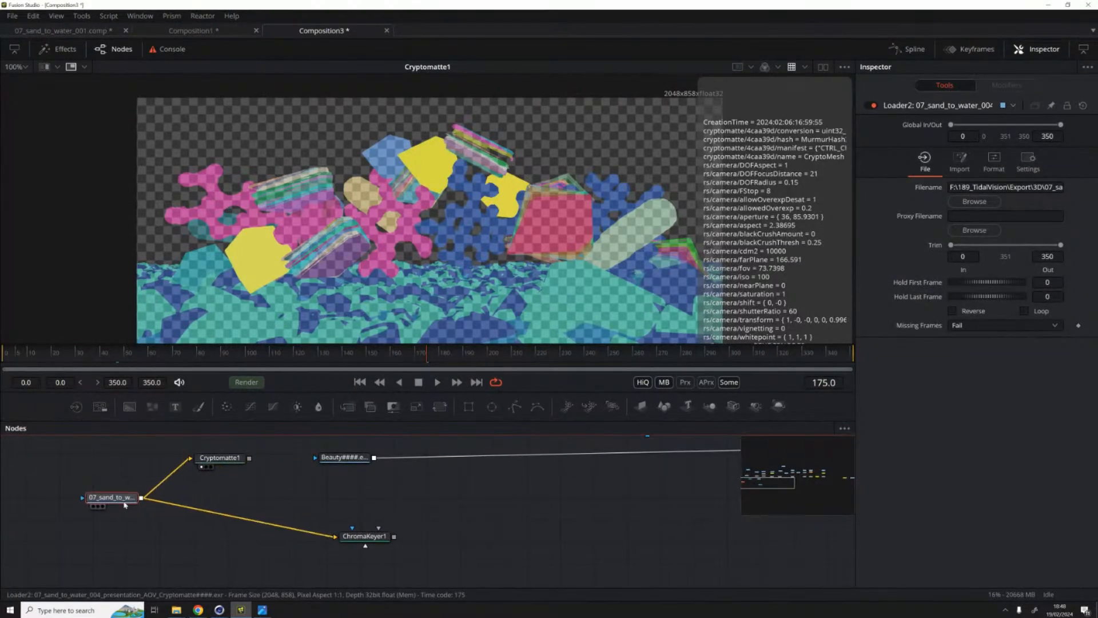
drag(372, 543, 226, 531)
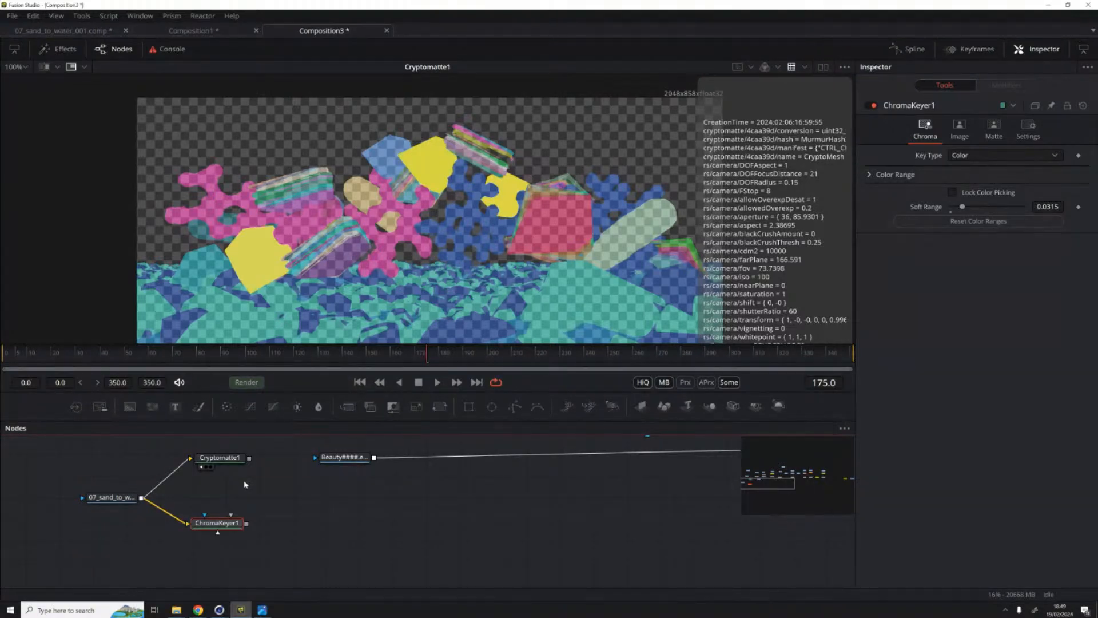
Step: Move Cryptomatte1 closer to its loader and DiffuseFilter farther from Merge1 to make room for another node
click(217, 458)
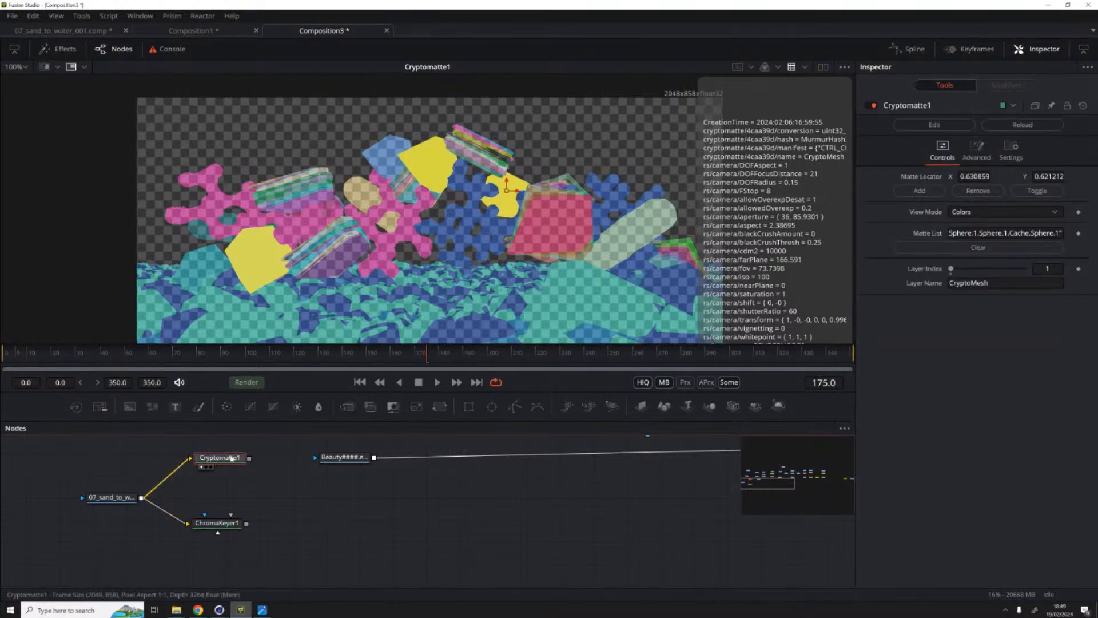
scroll(209, 494, up, 3)
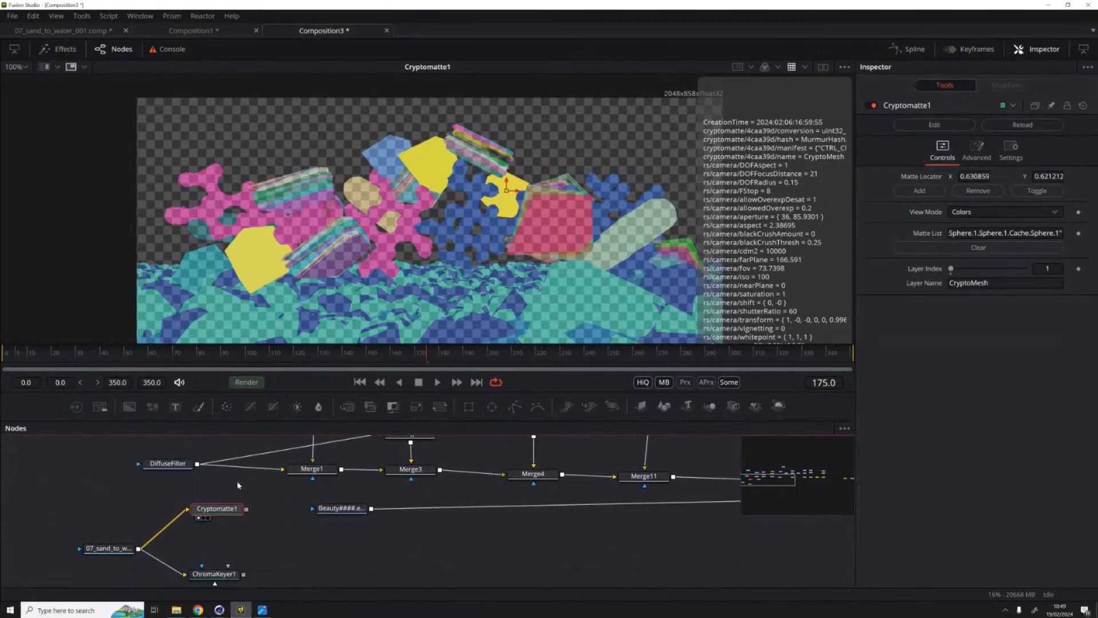
drag(216, 511, 177, 518)
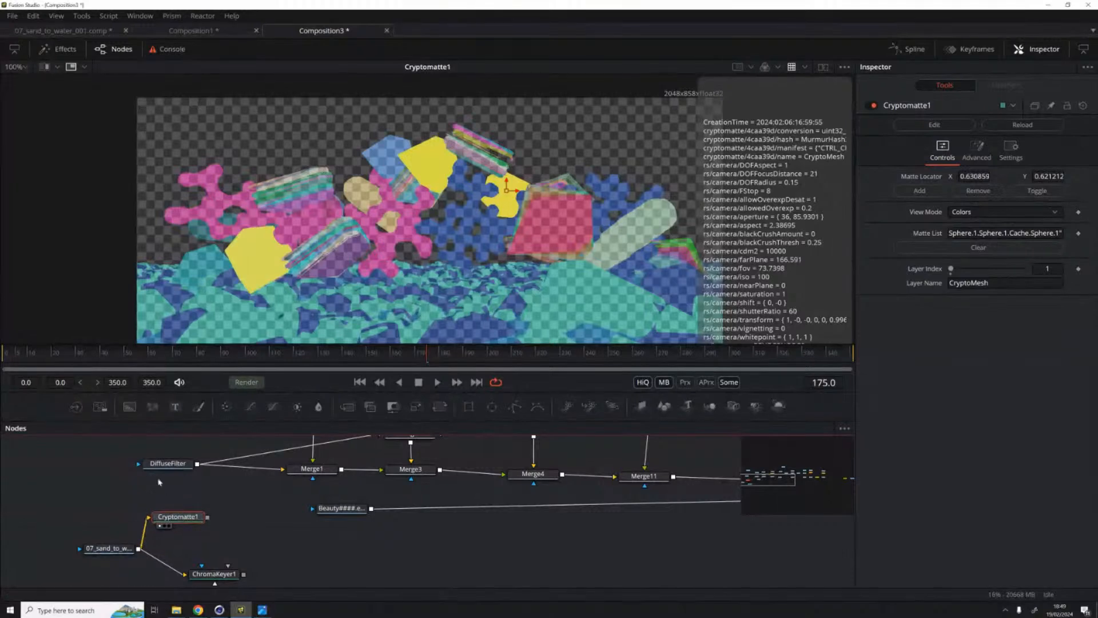
drag(174, 472, 239, 487)
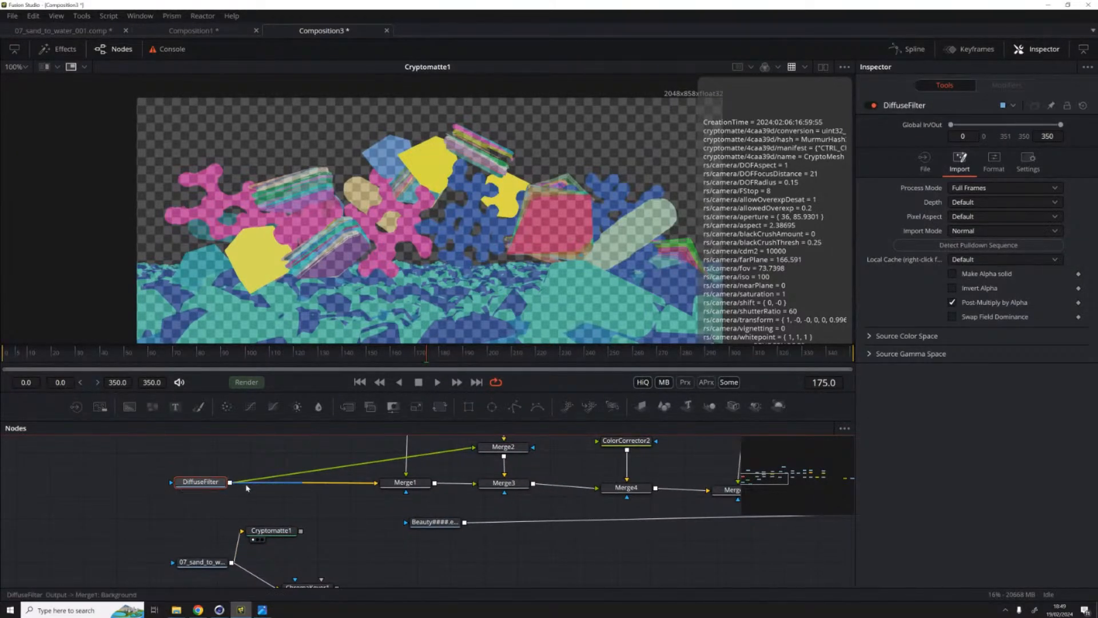
scroll(239, 488, down, 1)
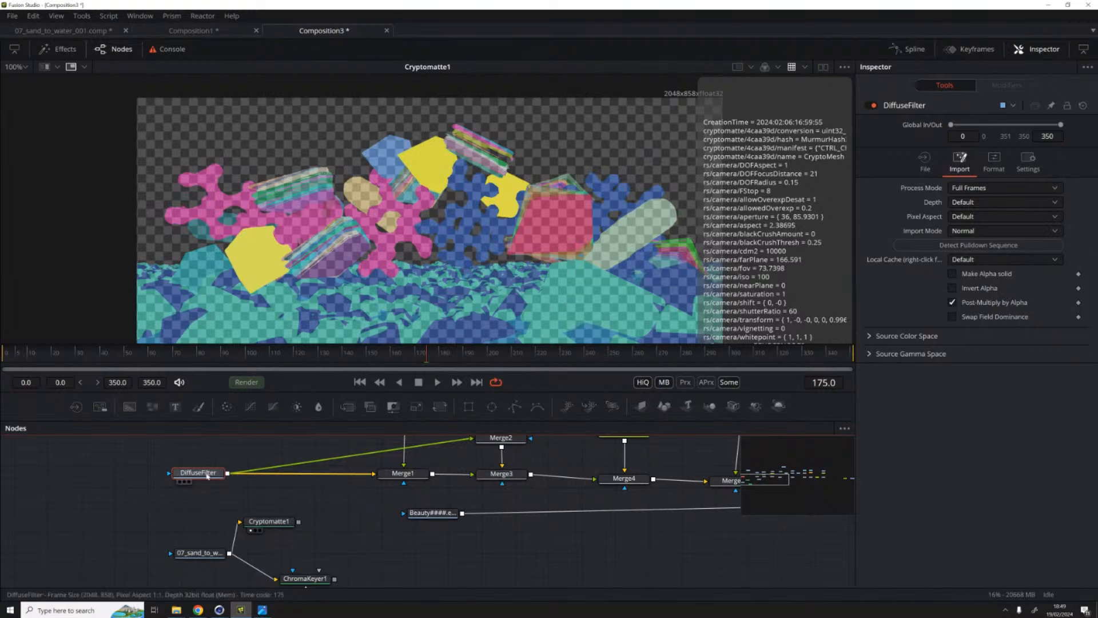
Step: Insert a Color Corrector between DiffuseFilter and Merge1 and preview it
key(shift+space)
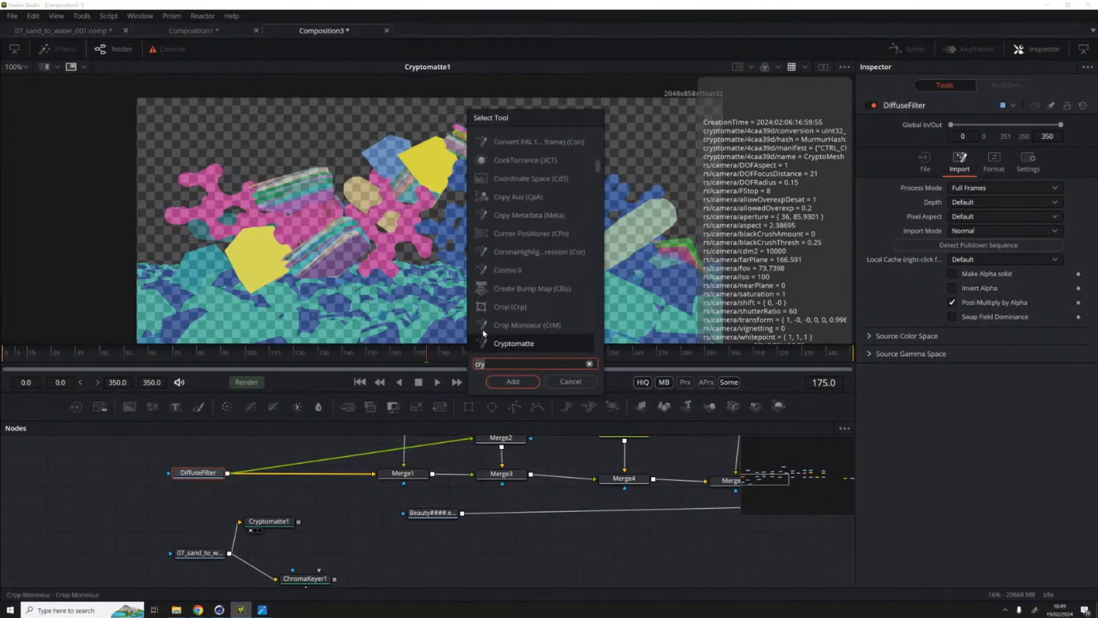
text(cp:p)
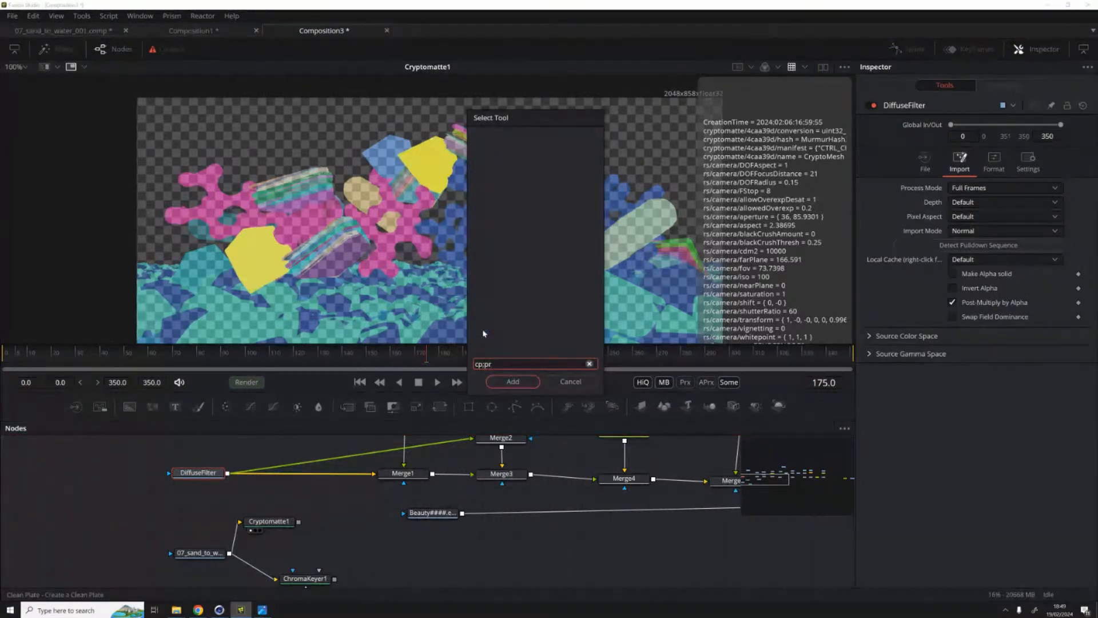
key(BackSpace)
key(BackSpace)
key(BackSpace)
key(BackSpace)
text(color)
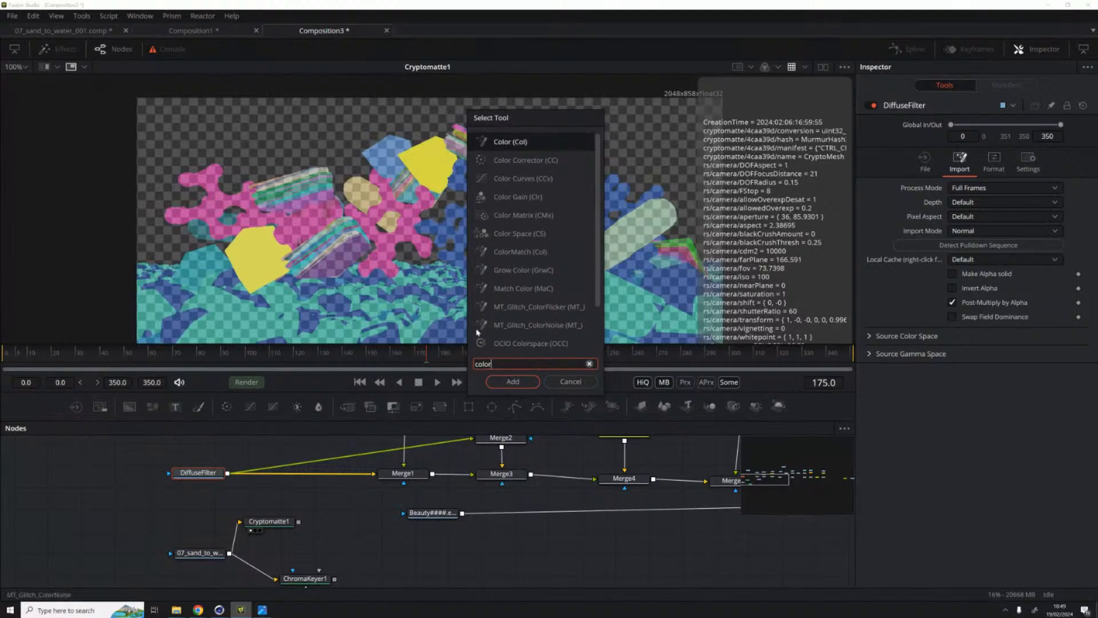
click(501, 159)
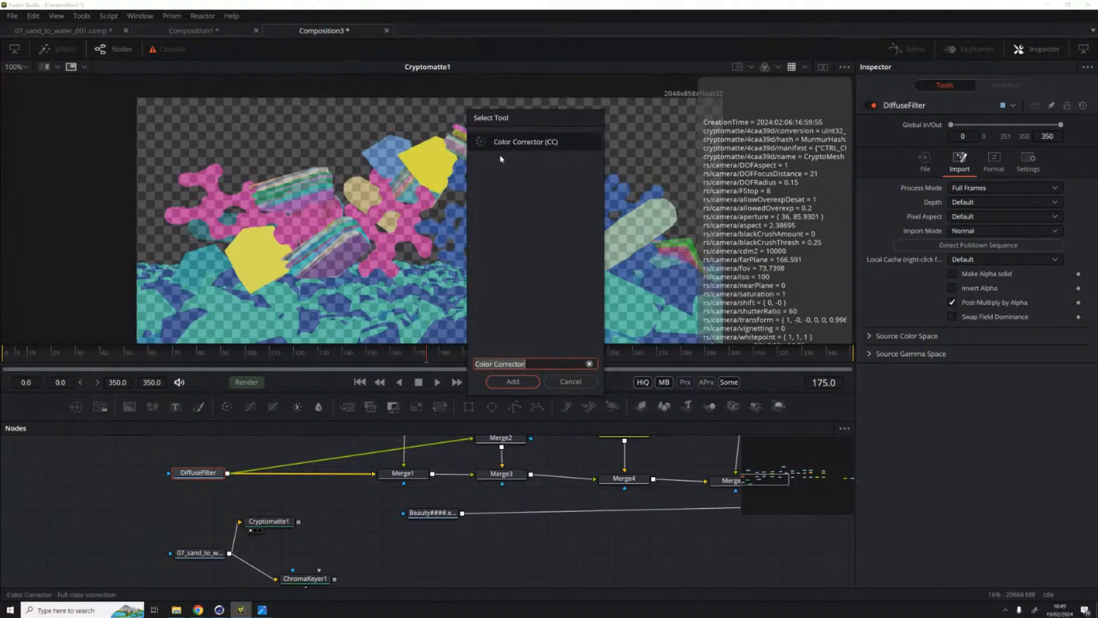
click(511, 381)
key(1)
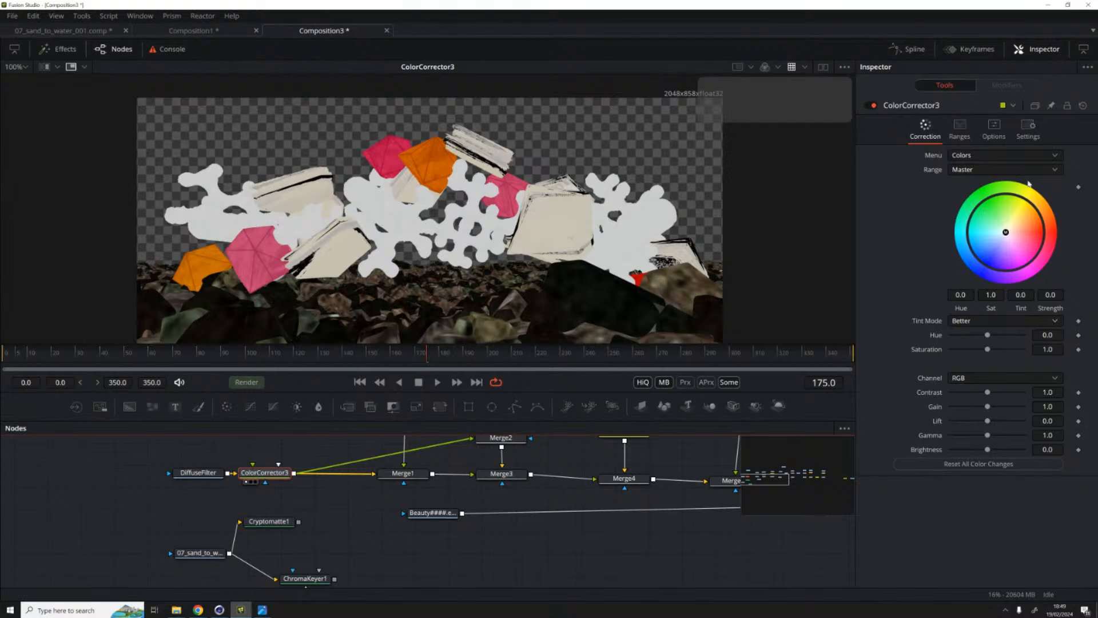
Step: Tint ColorCorrector3 blue at about 0.635 with strength 1.0, and connect Cryptomatte1 as its effect mask
drag(1005, 232, 980, 269)
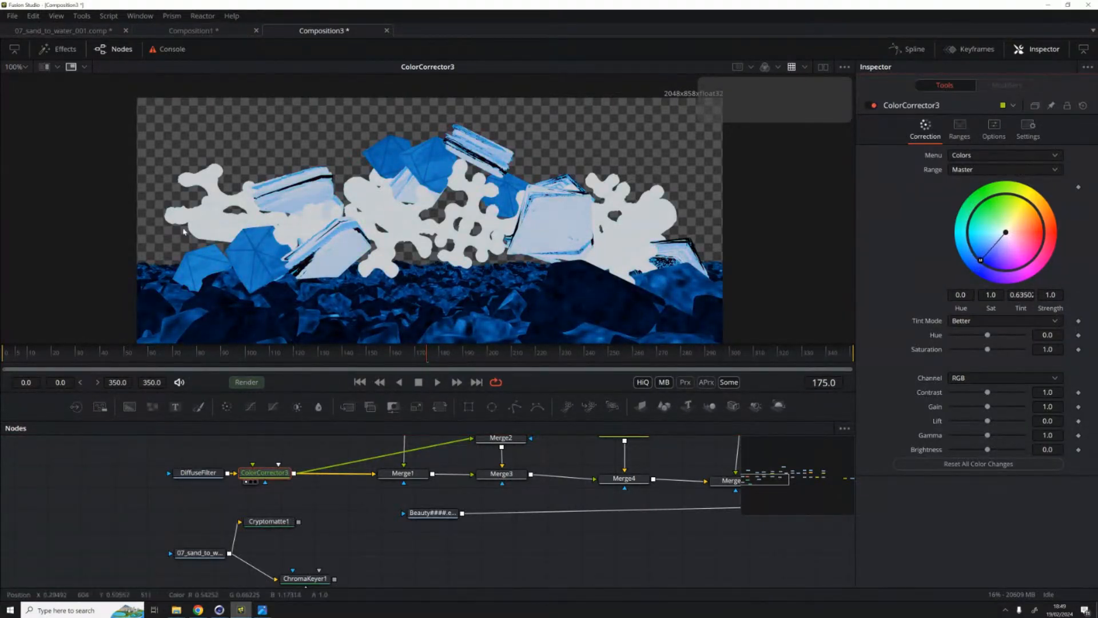
click(260, 523)
drag(318, 517, 359, 474)
scroll(388, 500, up, 1)
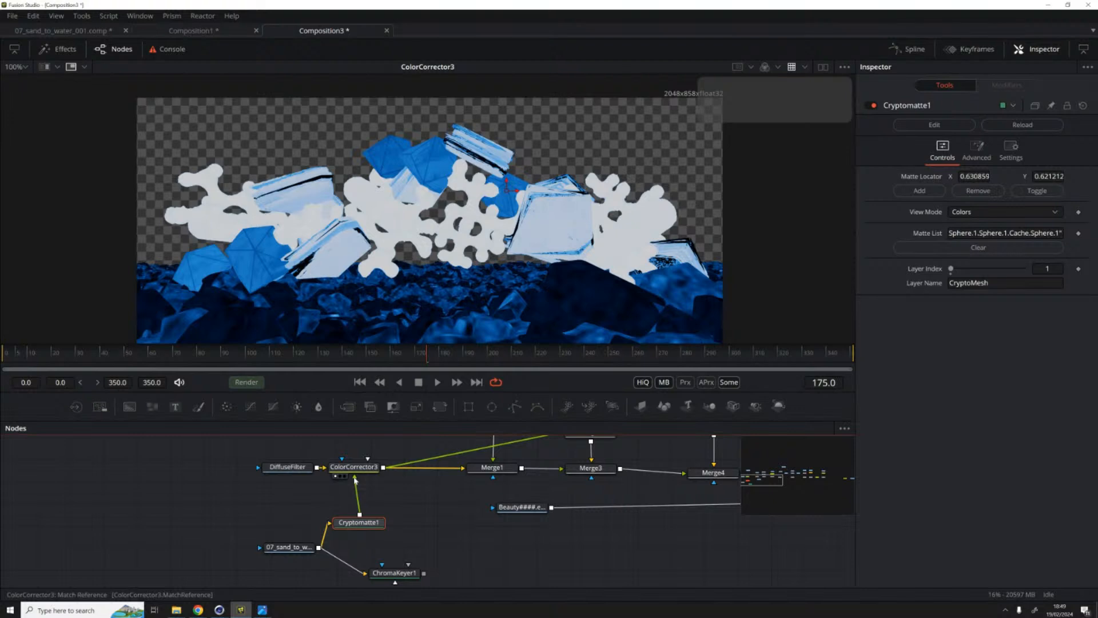
drag(354, 479, 343, 459)
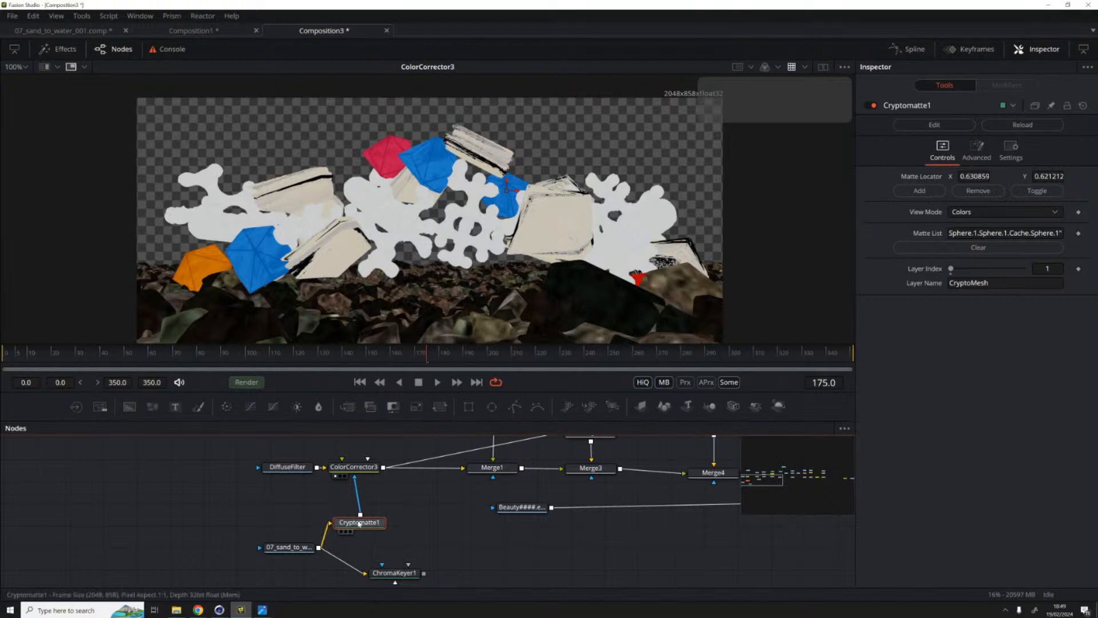
Step: Compare Cryptomatte1's mattes with ColorCorrector3's output and shift the blue tint to about 0.619
drag(358, 524, 297, 231)
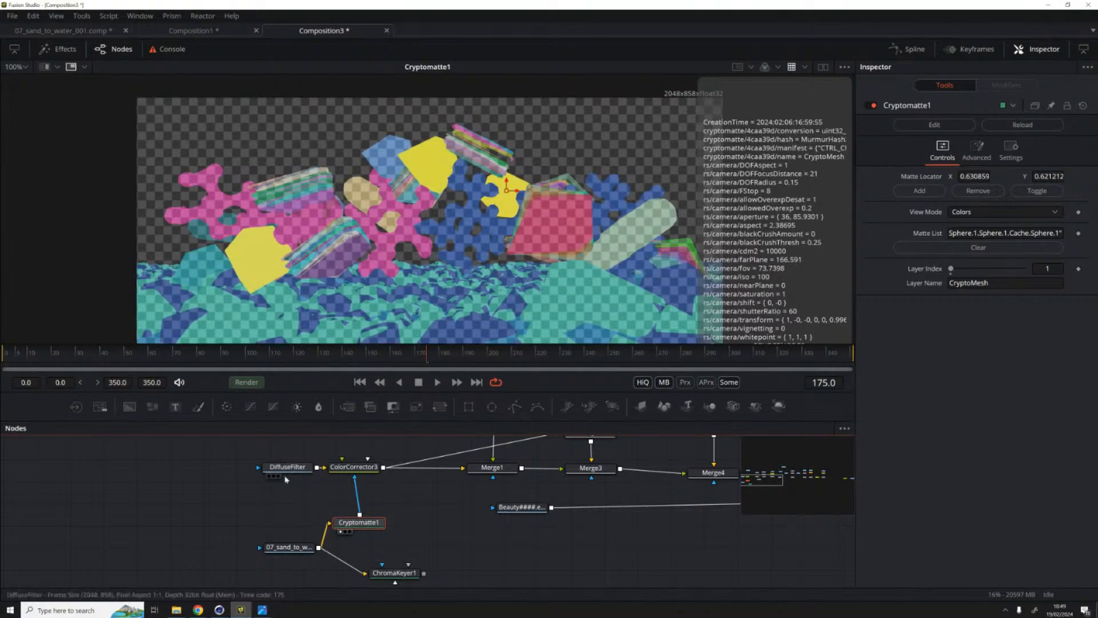
drag(354, 467, 432, 76)
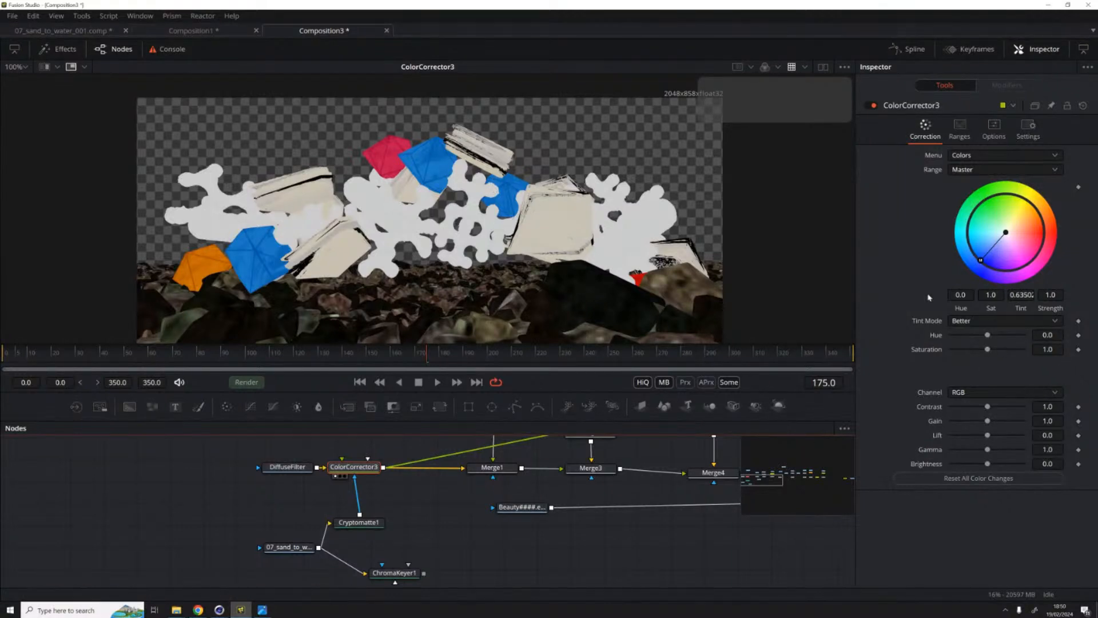
mouse_move(980, 260)
mouse_down()
mouse_move(999, 261)
mouse_move(978, 258)
mouse_up()
Step: Preview the final composite at Merge10 and change ColorCorrector3's tint to pinkish red at about 0.947
click(825, 478)
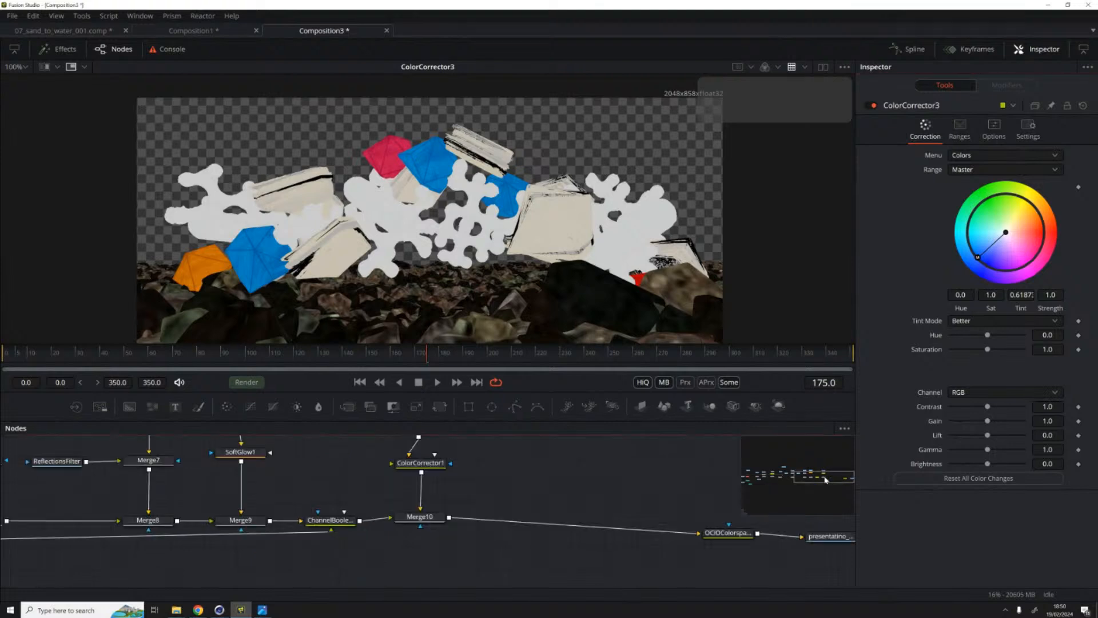
drag(452, 518, 459, 64)
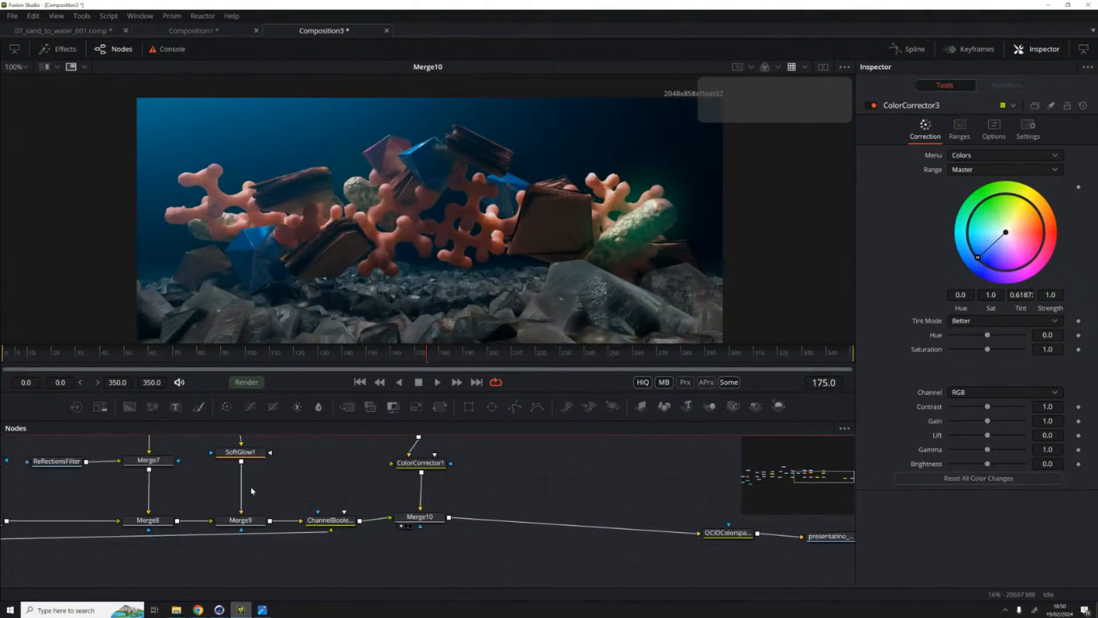
click(771, 478)
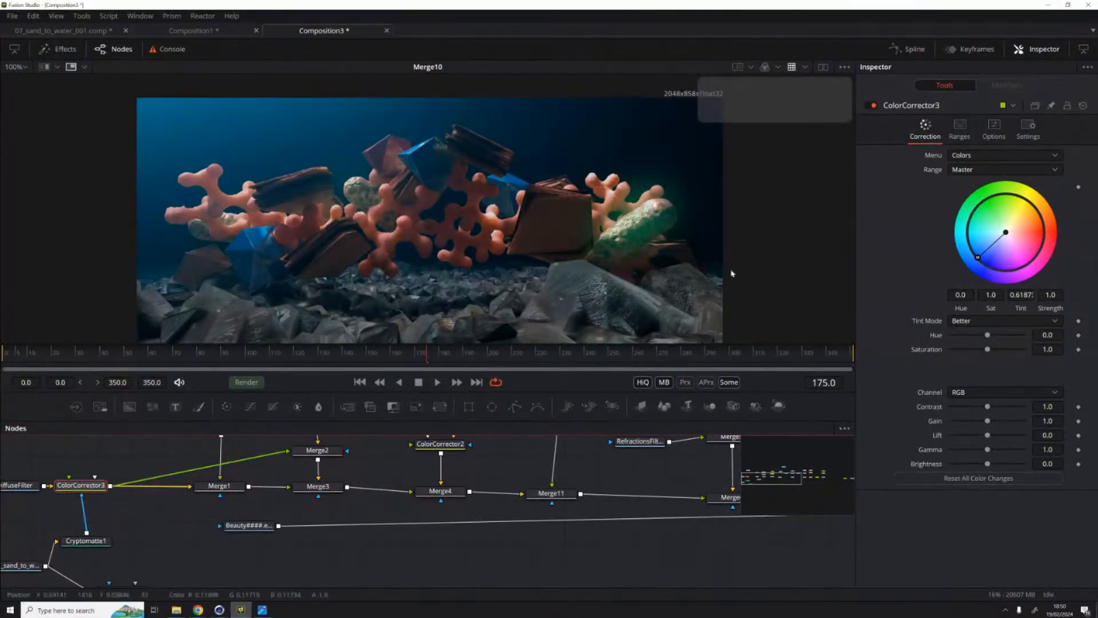
drag(978, 258, 1042, 244)
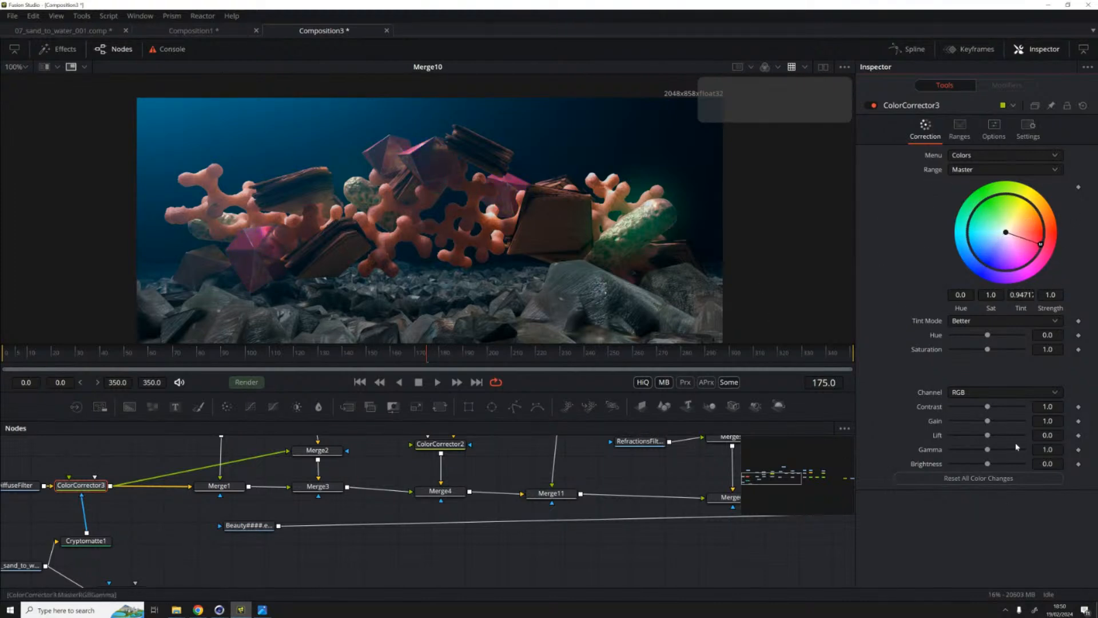
Step: Raise ColorCorrector3's gain to about 4.17 and shift its tint to about 0.972
drag(987, 423, 1015, 421)
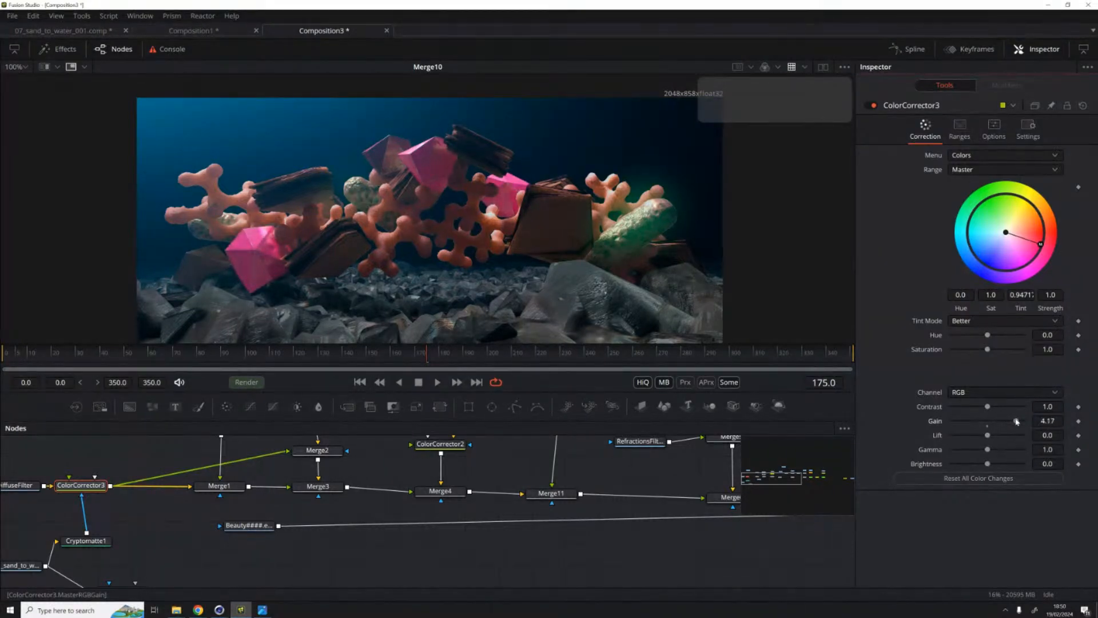
drag(1040, 245, 1042, 238)
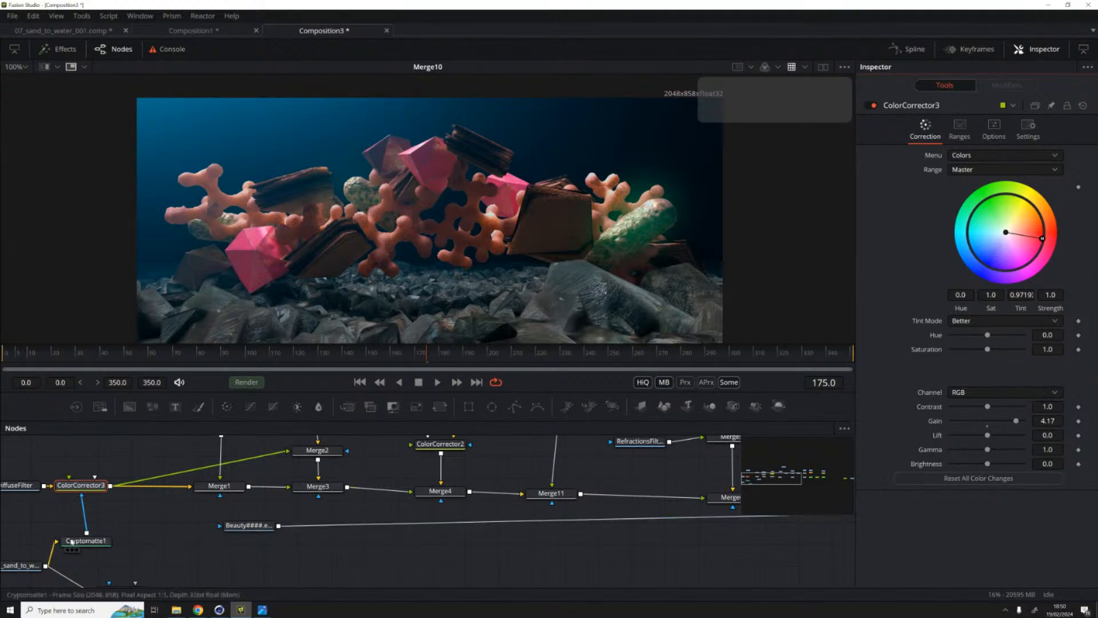
Step: Add a Volume Mask node fed by the Beauty loader and preview its output
drag(95, 542, 301, 474)
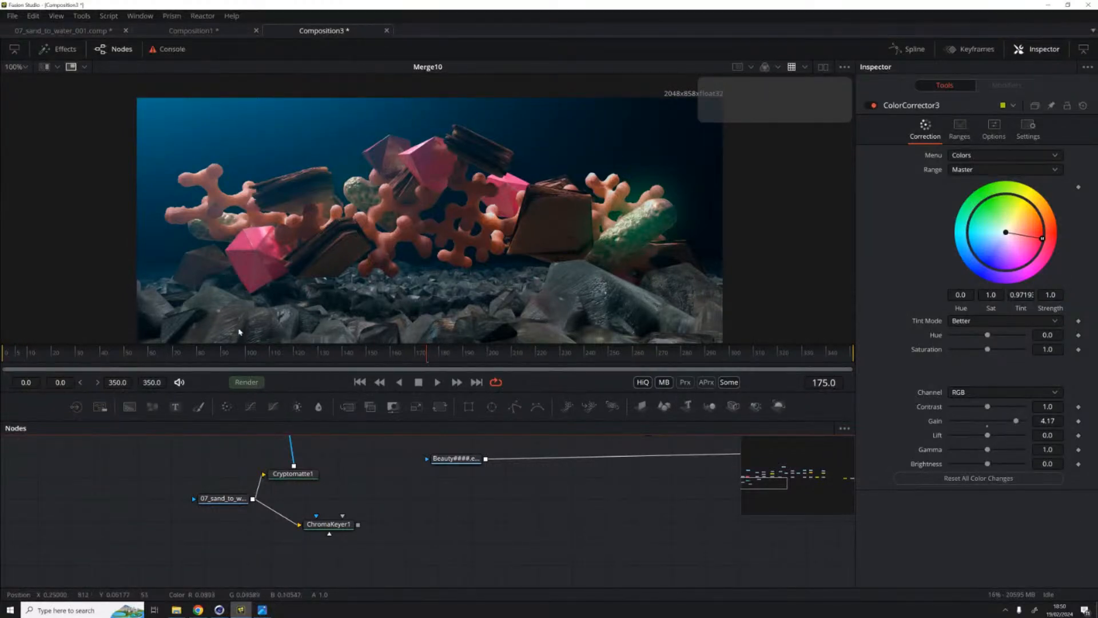
drag(375, 479, 207, 545)
drag(309, 529, 254, 489)
click(268, 554)
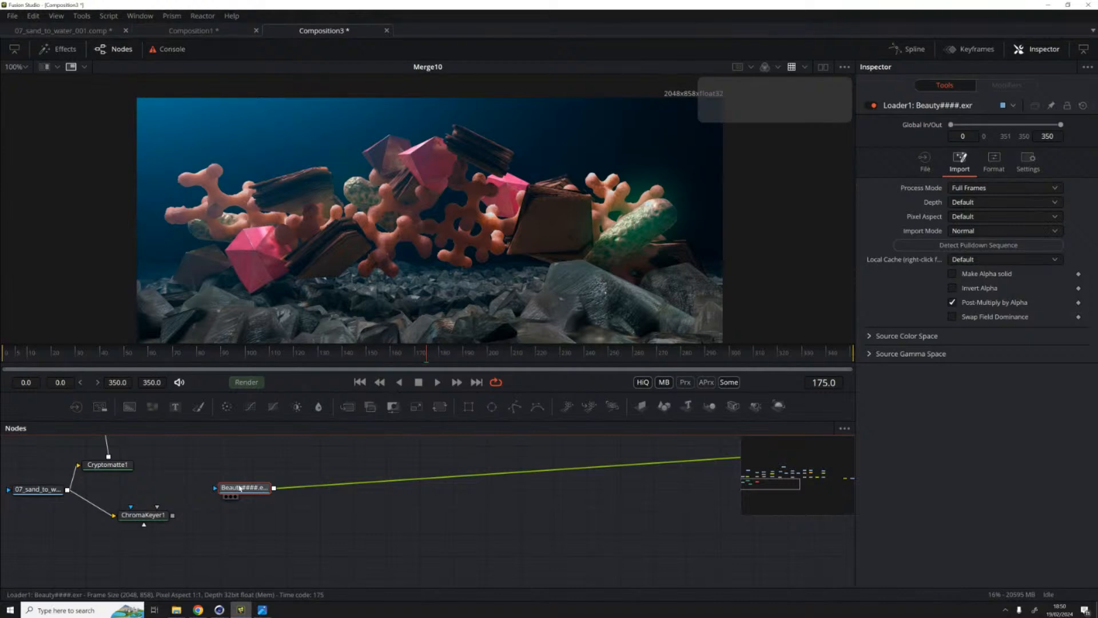
scroll(326, 464, up, 3)
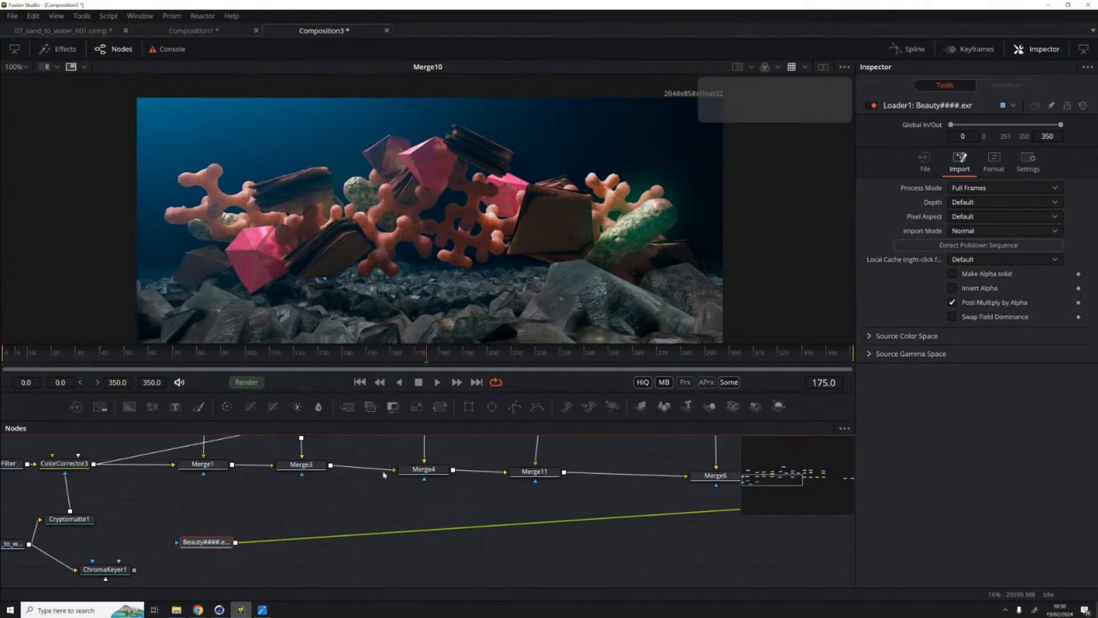
click(267, 519)
key(shift+space)
text(vo)
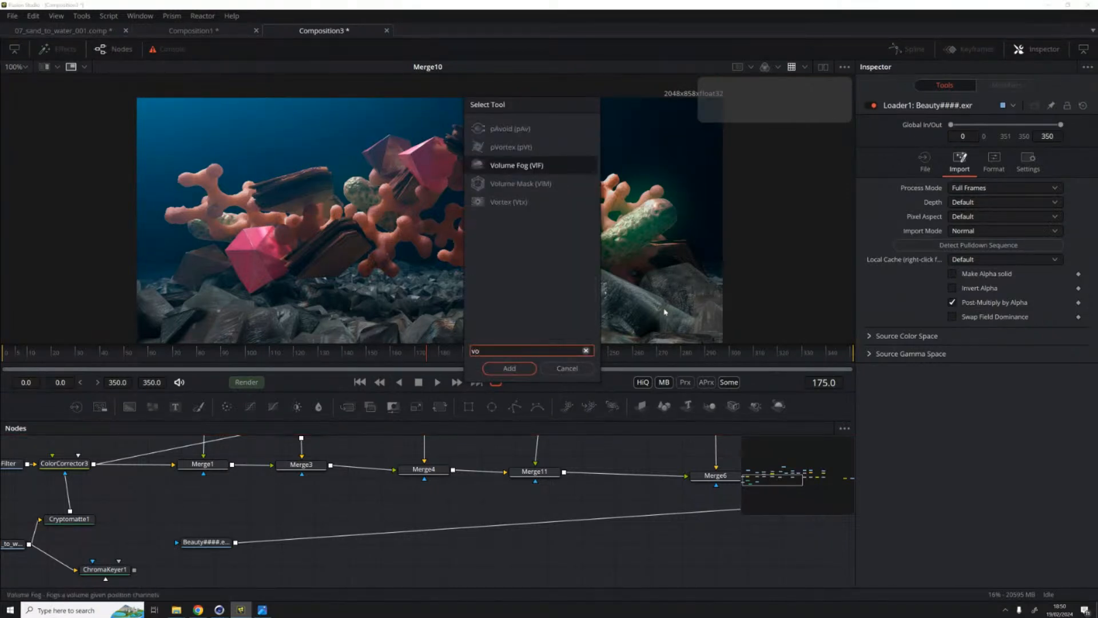
click(490, 184)
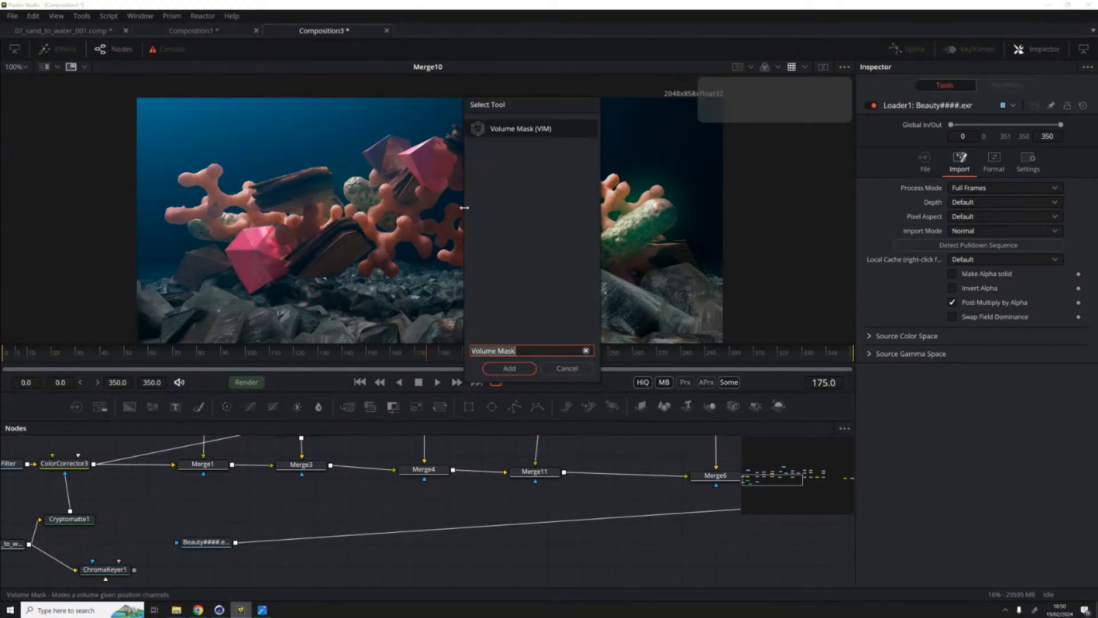
click(508, 368)
drag(236, 541, 264, 507)
key(1)
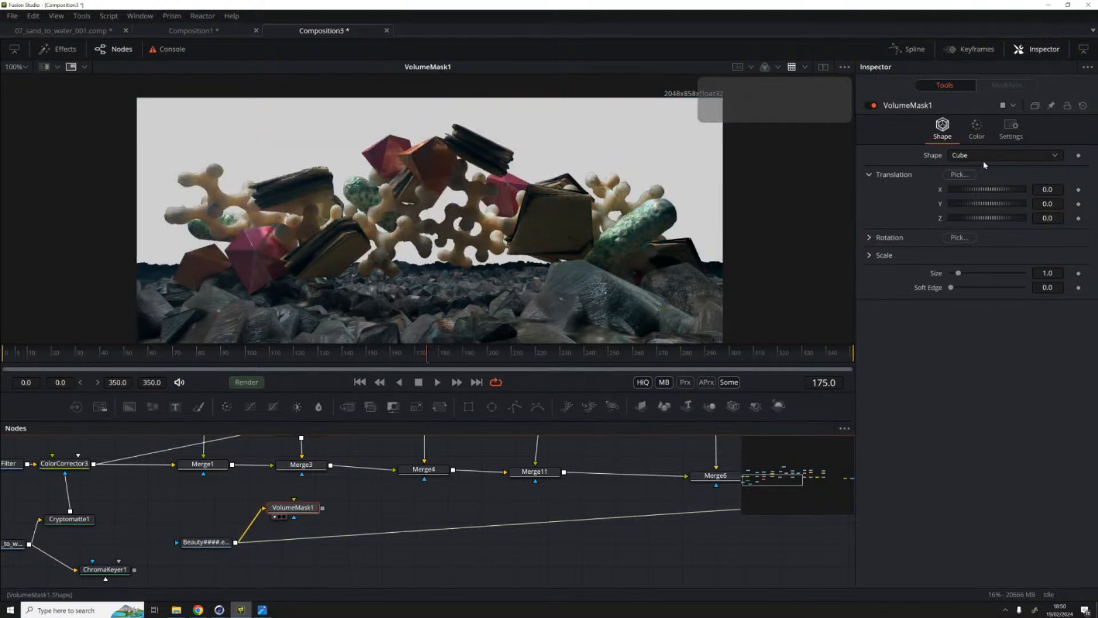
Step: Pick VolumeMask1's translation from the foreground rocks, and shape the mask as a Sphere with size 10.0 and soft edge 0.543
drag(959, 174, 438, 295)
drag(958, 273, 1064, 296)
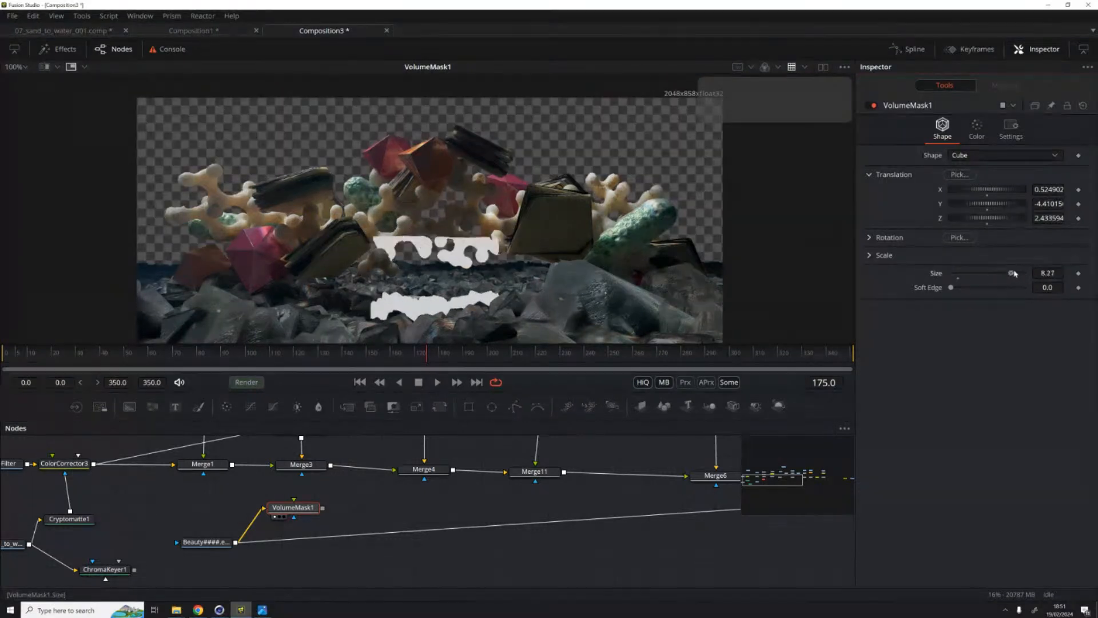
drag(952, 288, 990, 287)
click(984, 156)
click(967, 171)
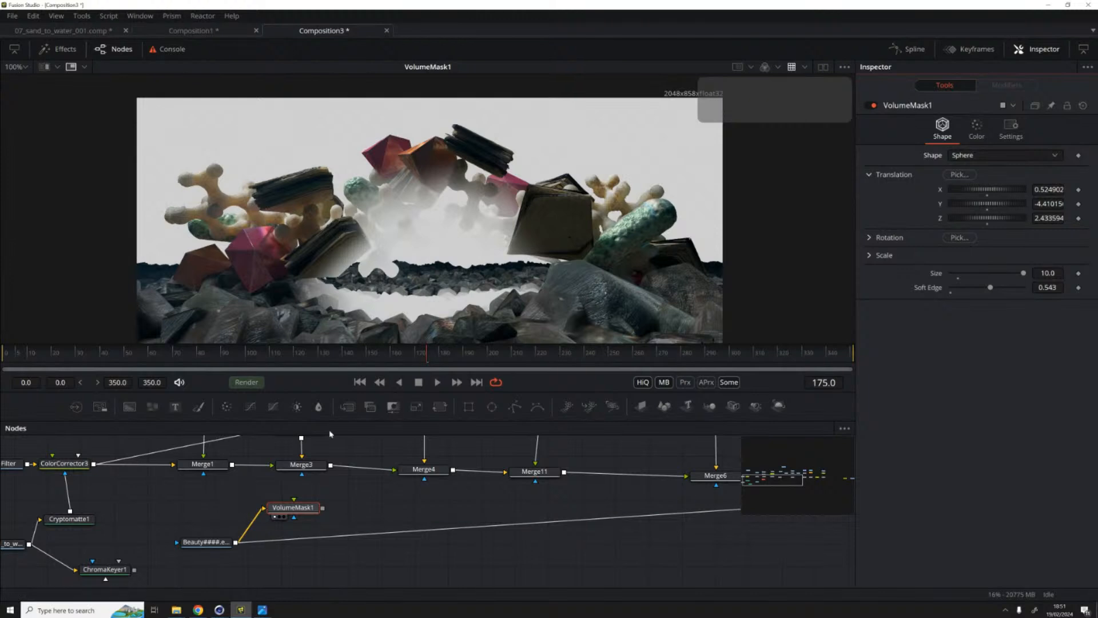
Step: Check how the spherical volume mask holds its place in the scene at several frames across the shot, ending at frame 162
click(251, 352)
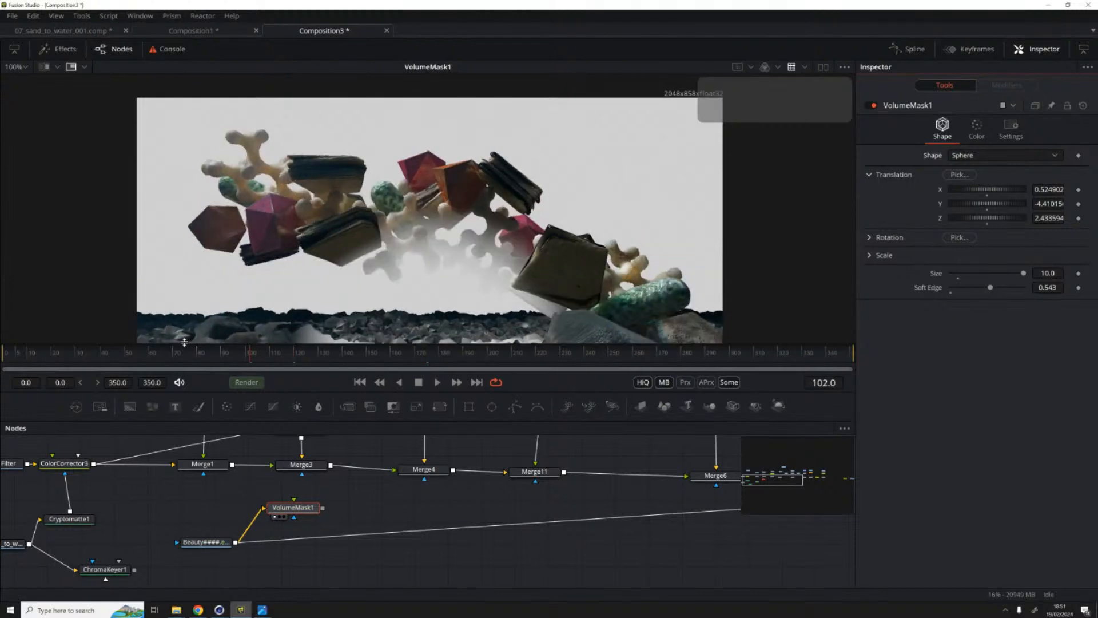
click(128, 352)
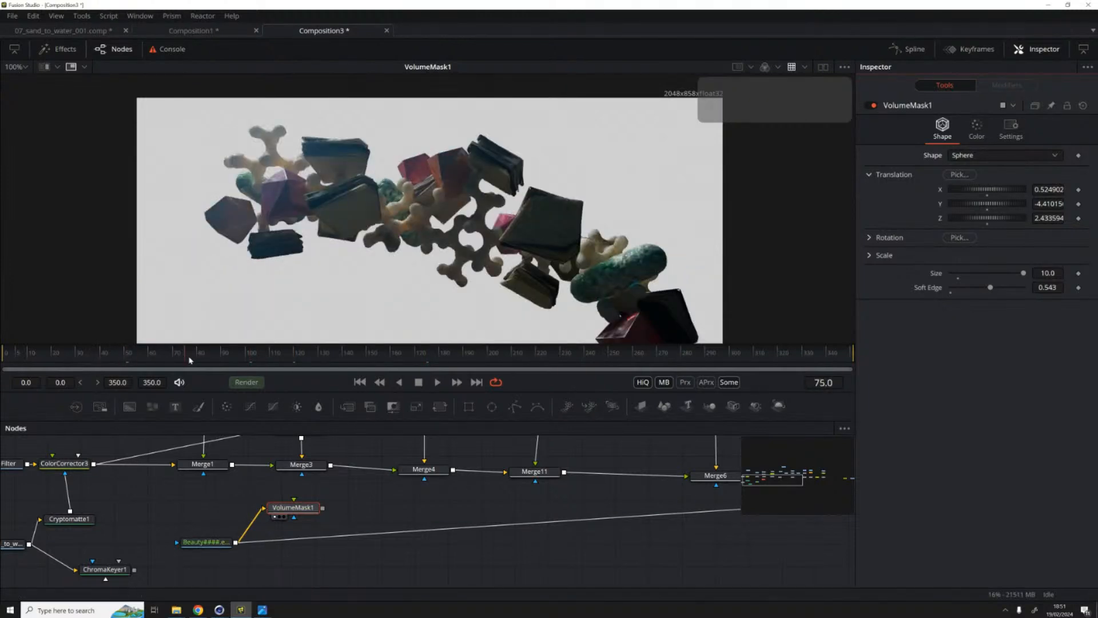
click(260, 355)
click(548, 354)
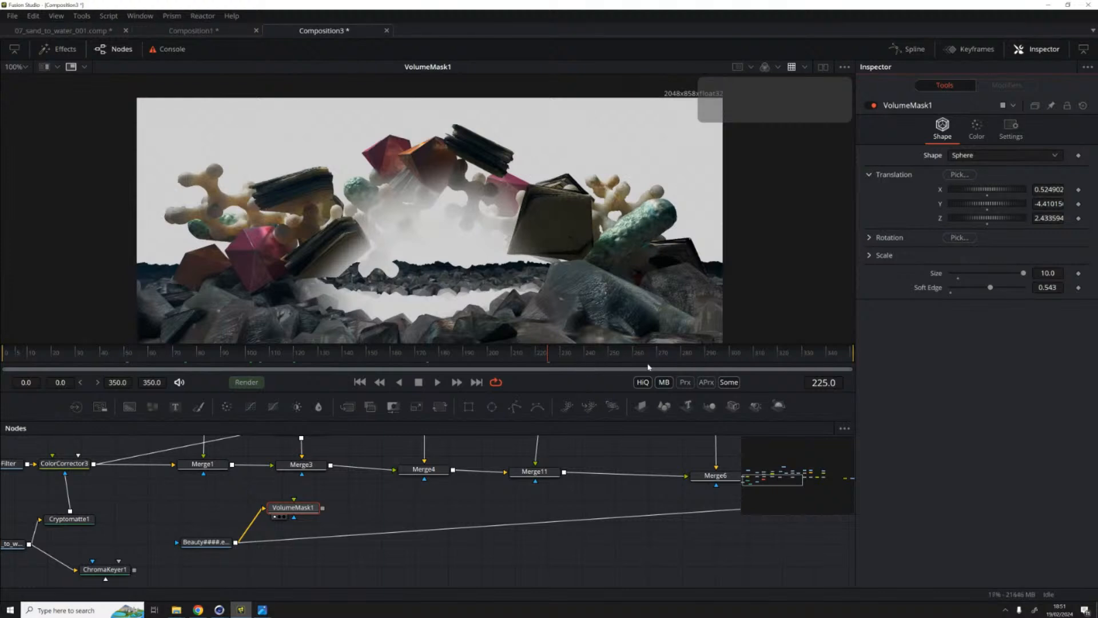
click(707, 354)
click(760, 355)
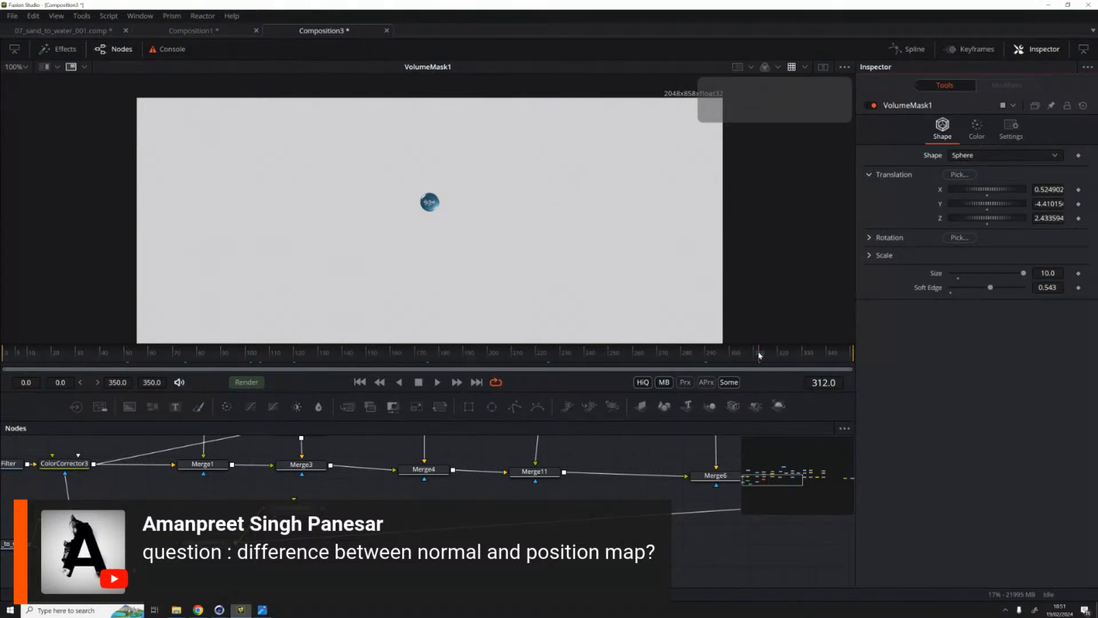
click(422, 361)
click(398, 354)
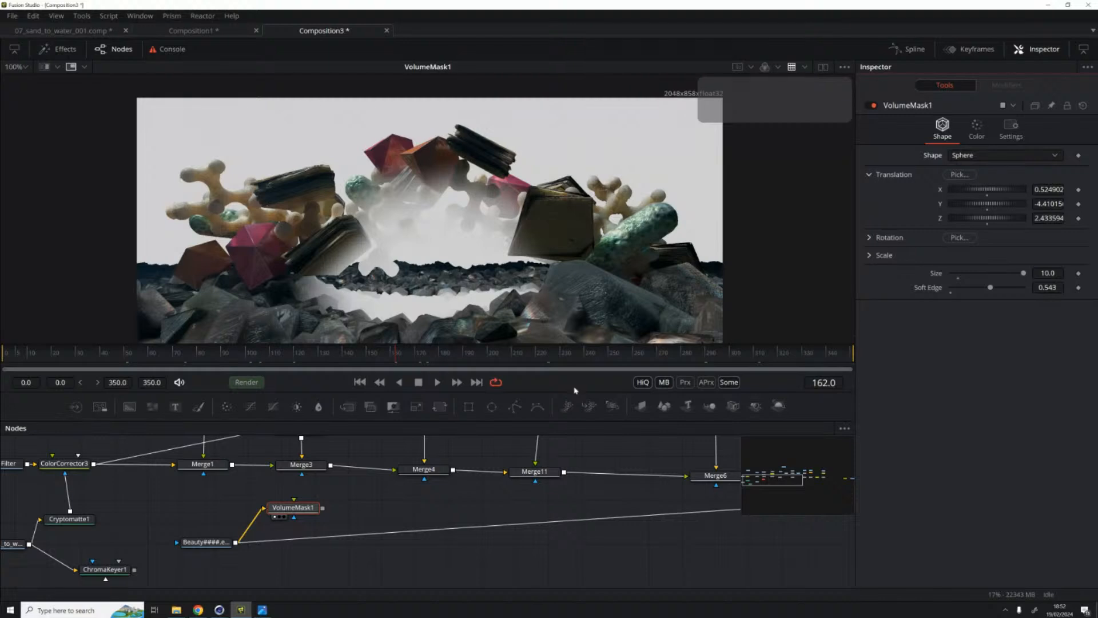
Step: Preview the Beauty loader and examine its PosX, PosY and PosZ channels one after another
click(213, 542)
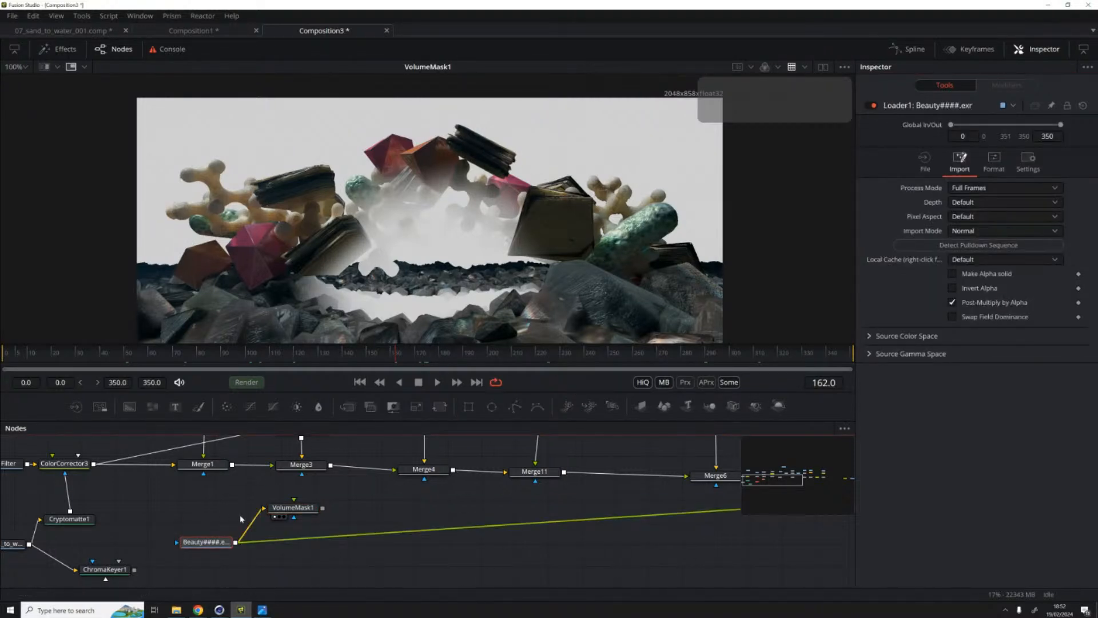
key(1)
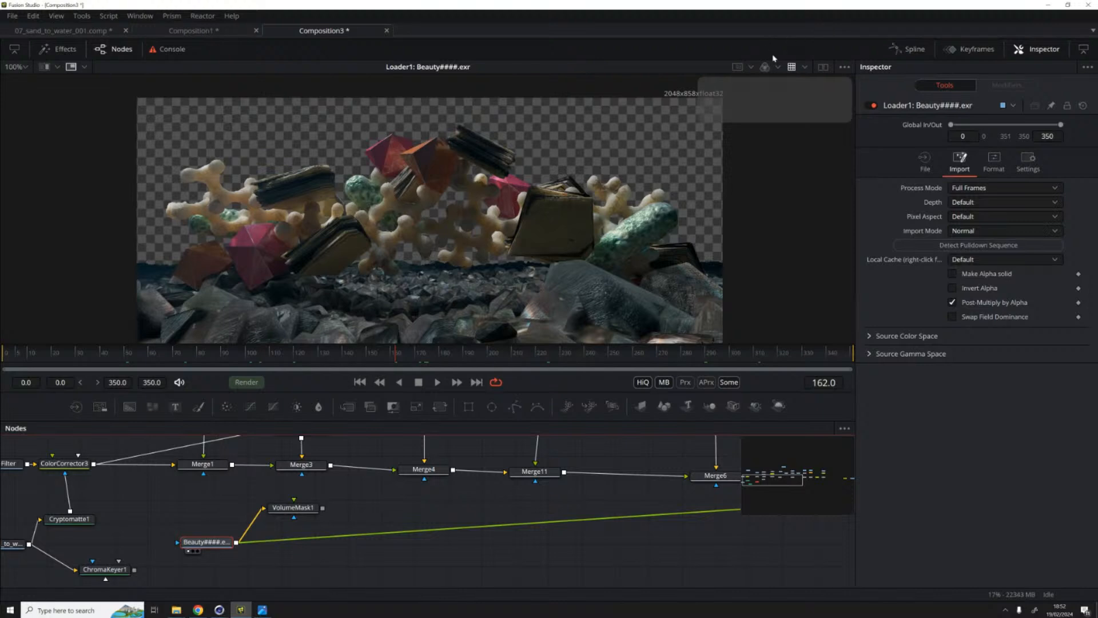
click(780, 67)
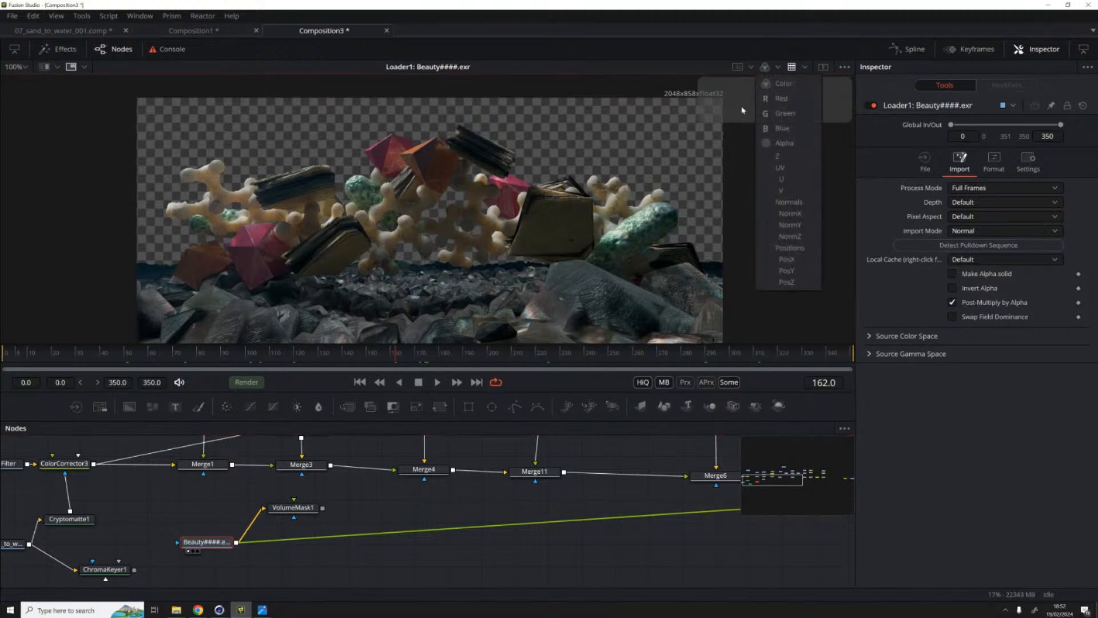
click(798, 263)
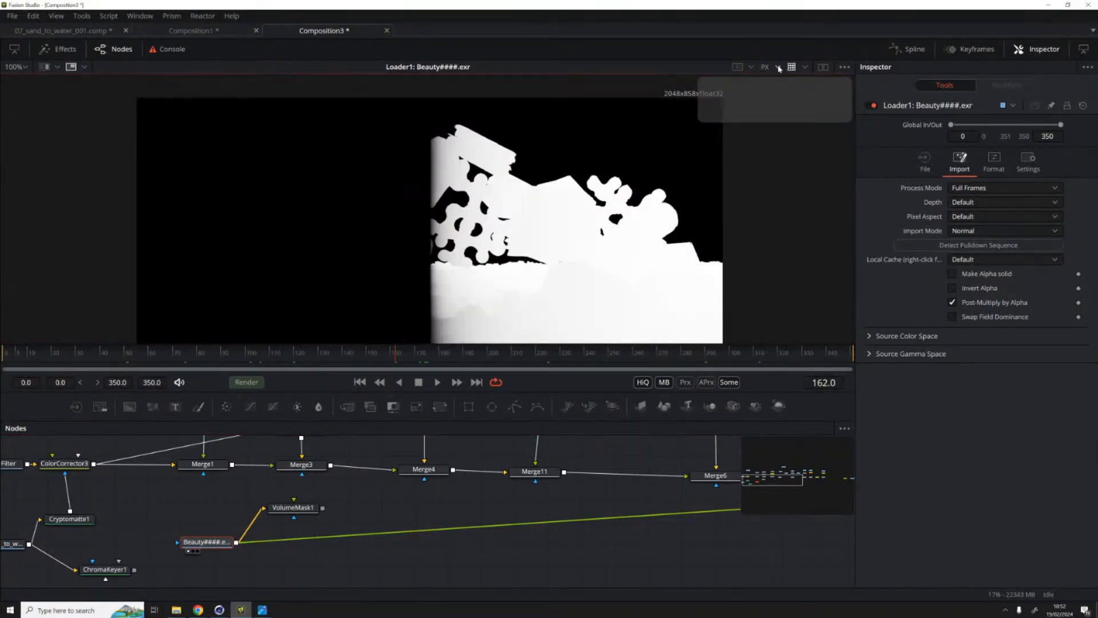
click(772, 67)
click(786, 271)
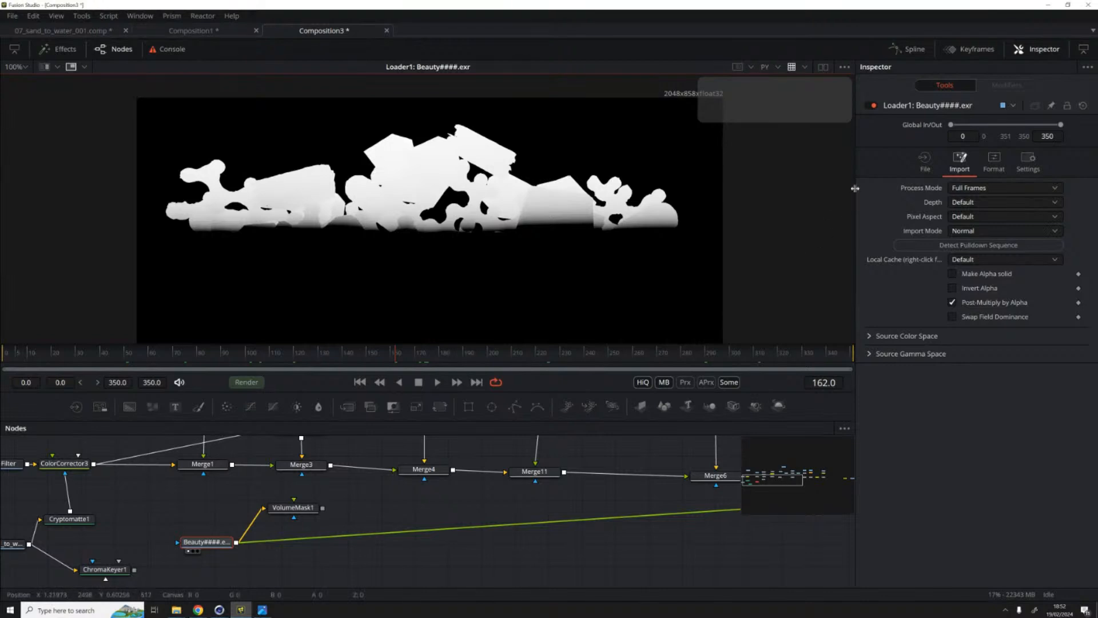
click(778, 67)
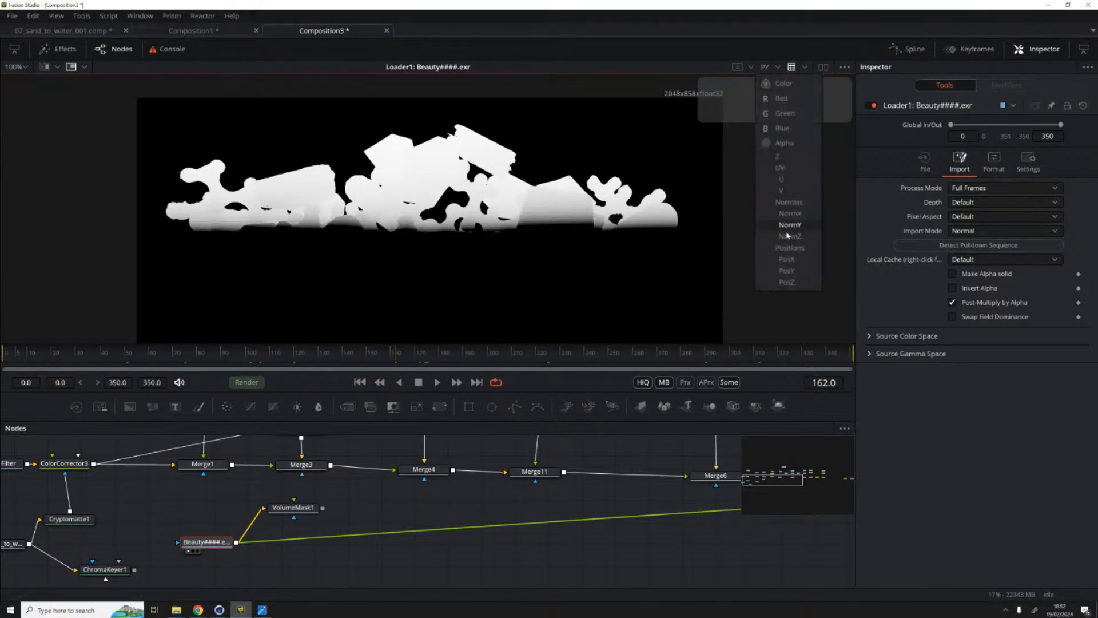
click(790, 281)
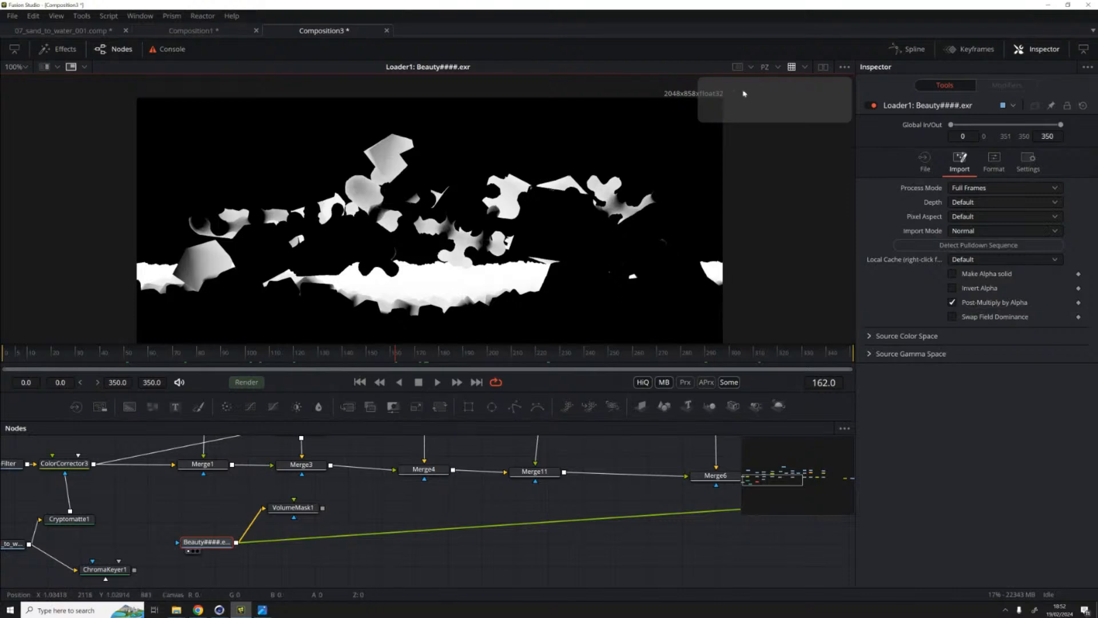
Step: Go through the Beauty render's X, Y and Z position channels once more to compare their gradients
click(778, 66)
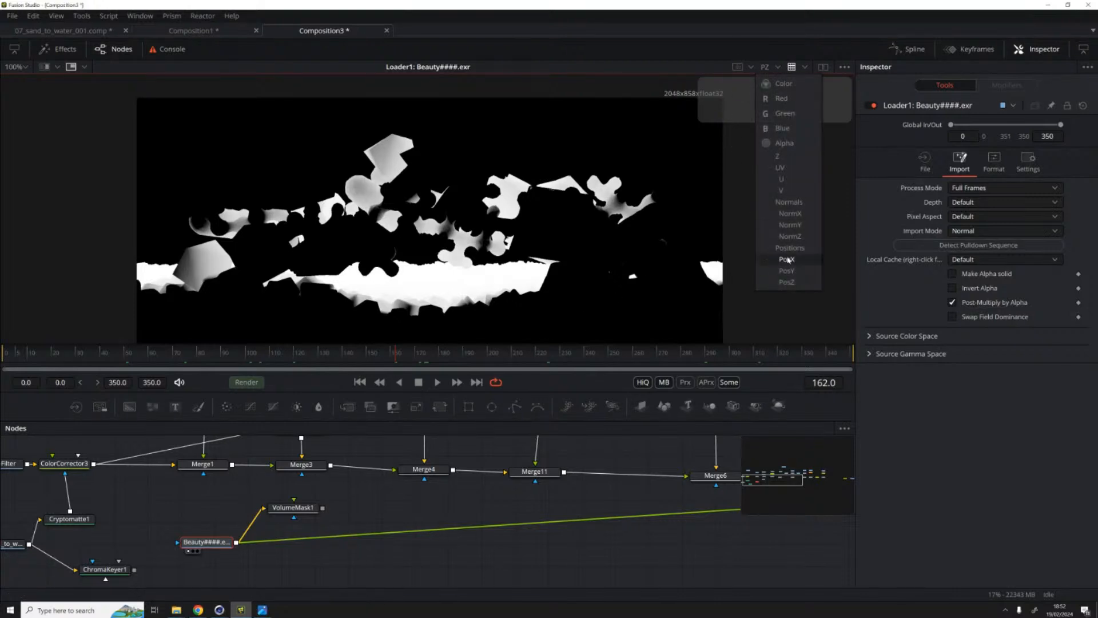
click(788, 259)
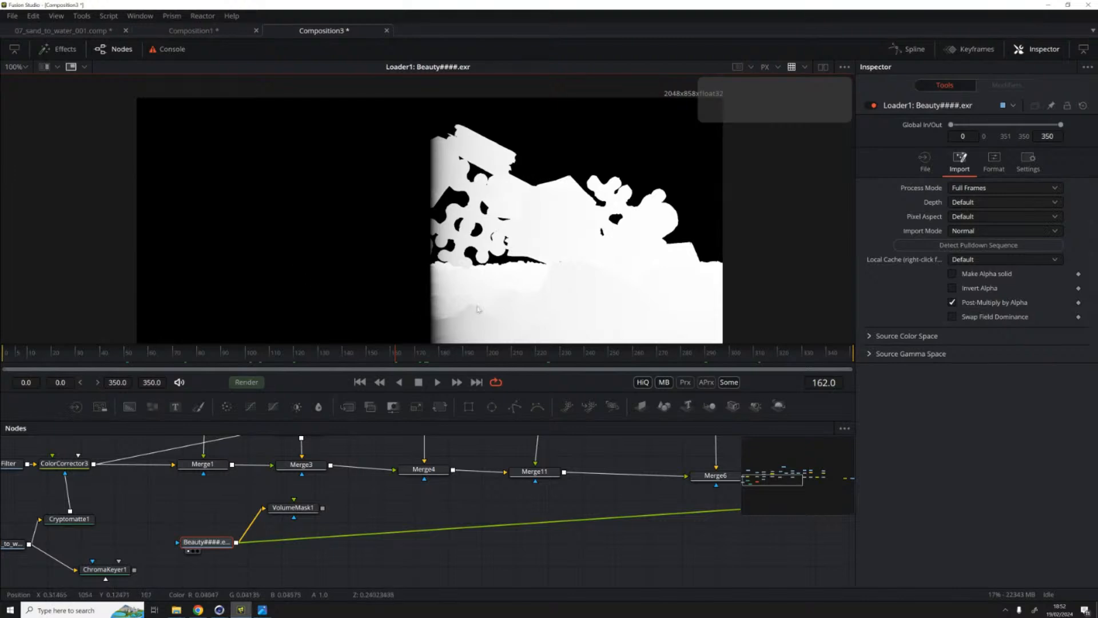
click(791, 66)
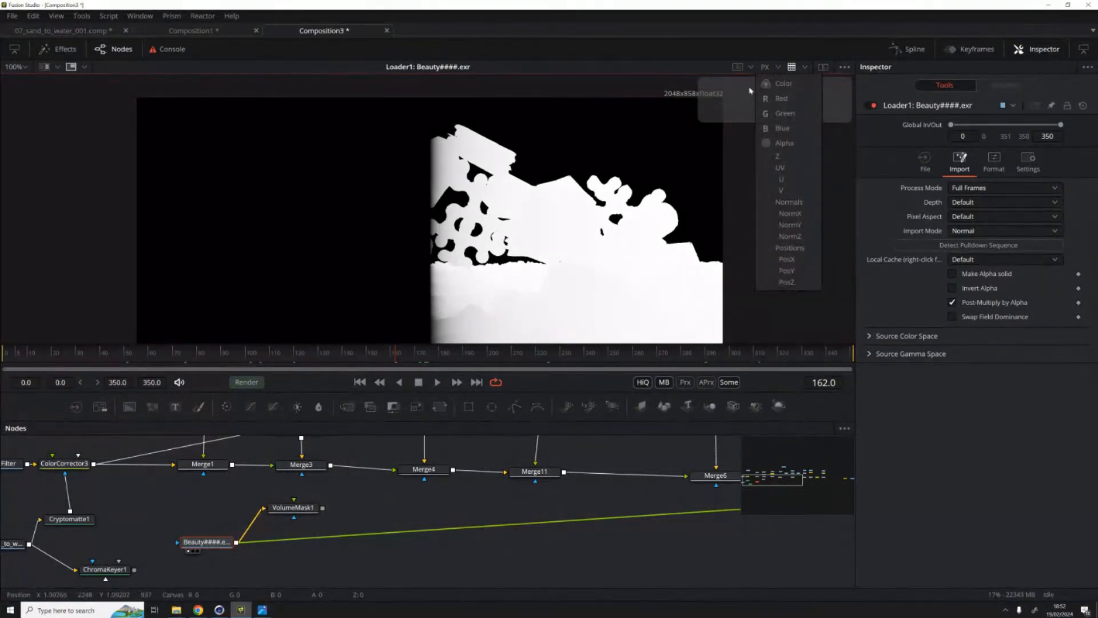
click(800, 273)
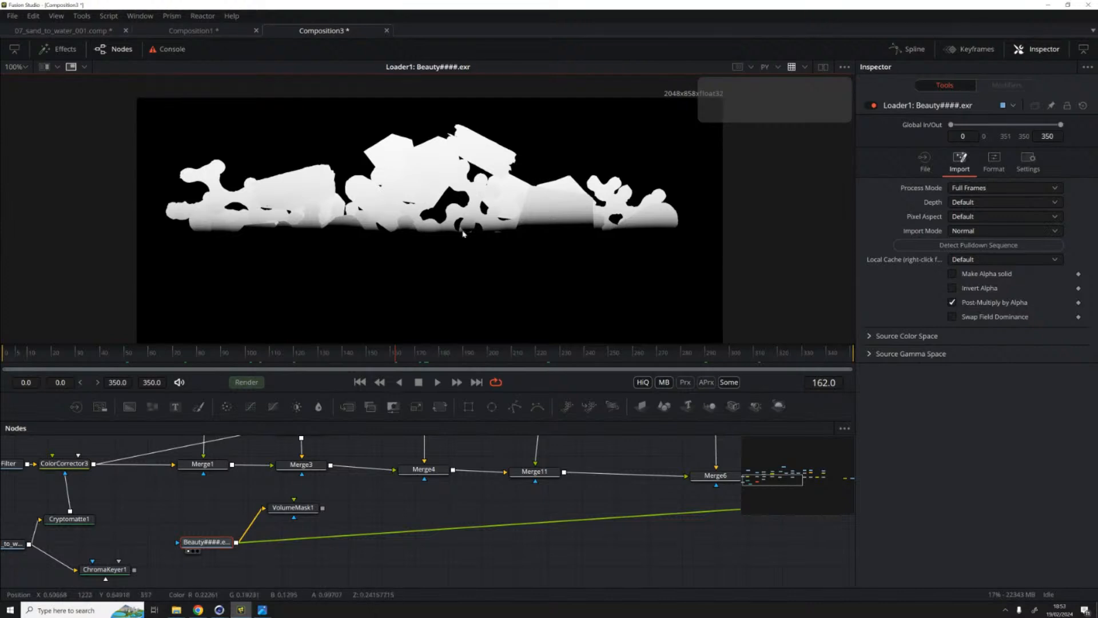
click(777, 67)
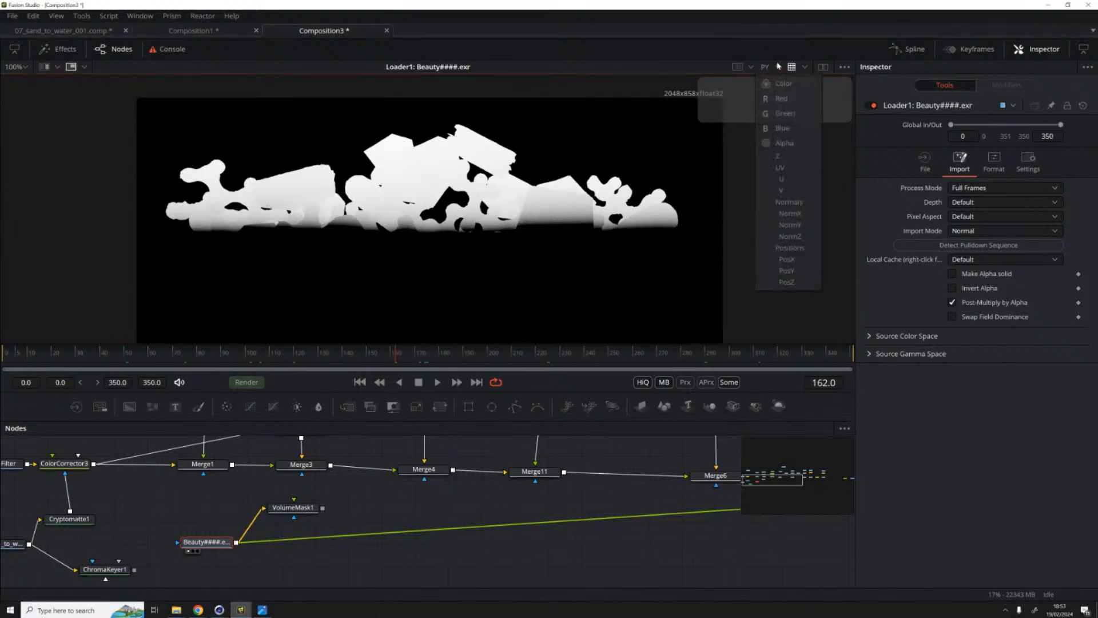
click(791, 284)
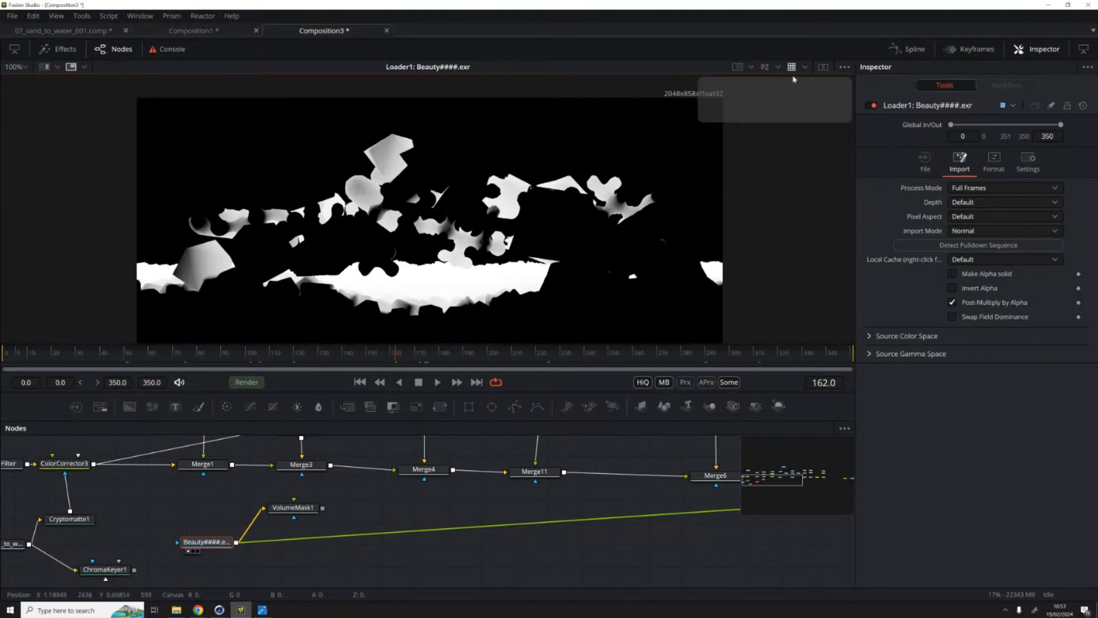
Step: Examine the Beauty render's NormX, NormY and NormZ channels and compare them with the PosX channel
click(776, 67)
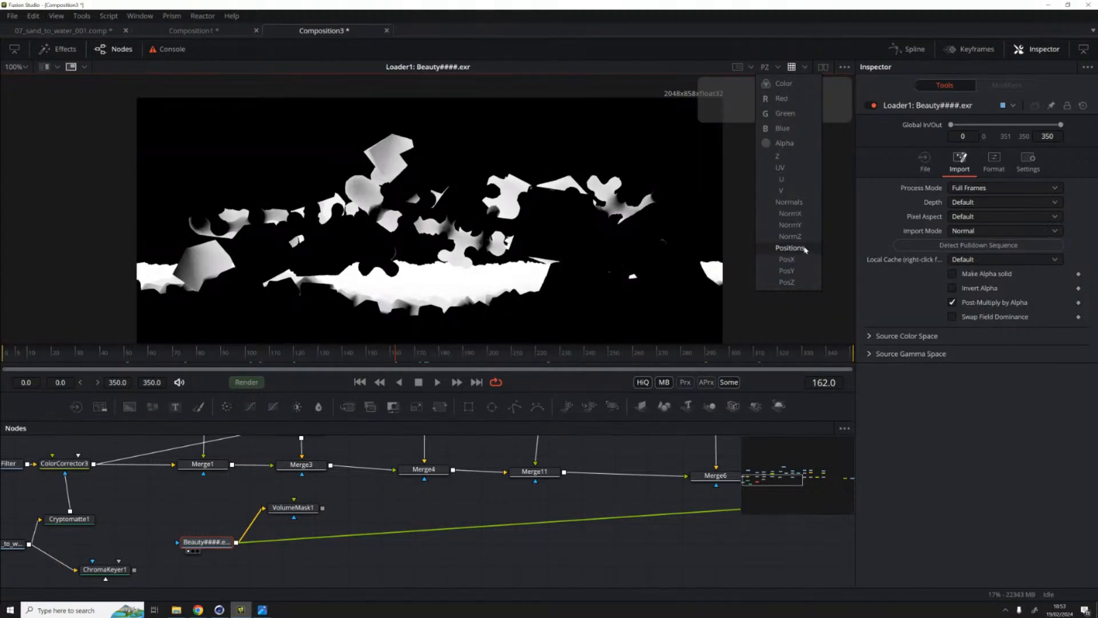
click(796, 215)
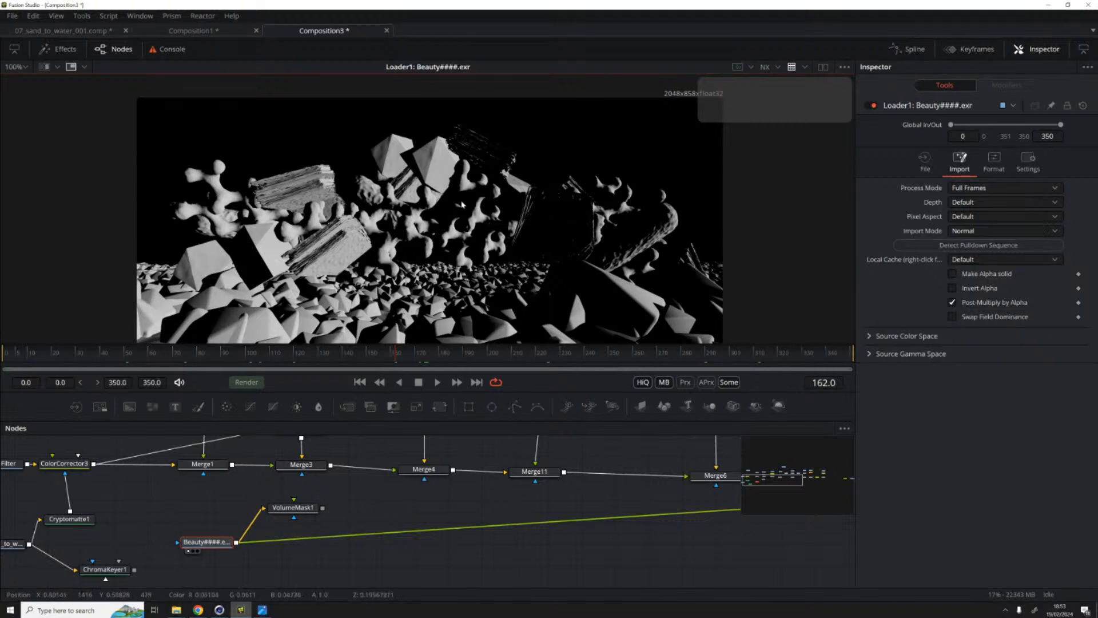
click(776, 68)
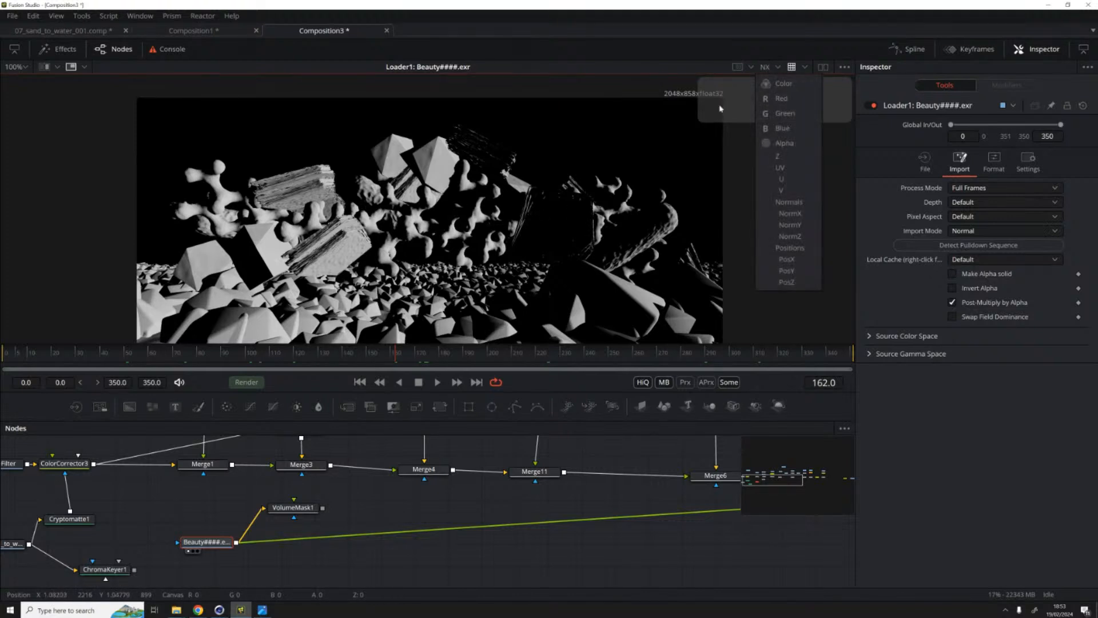
click(789, 224)
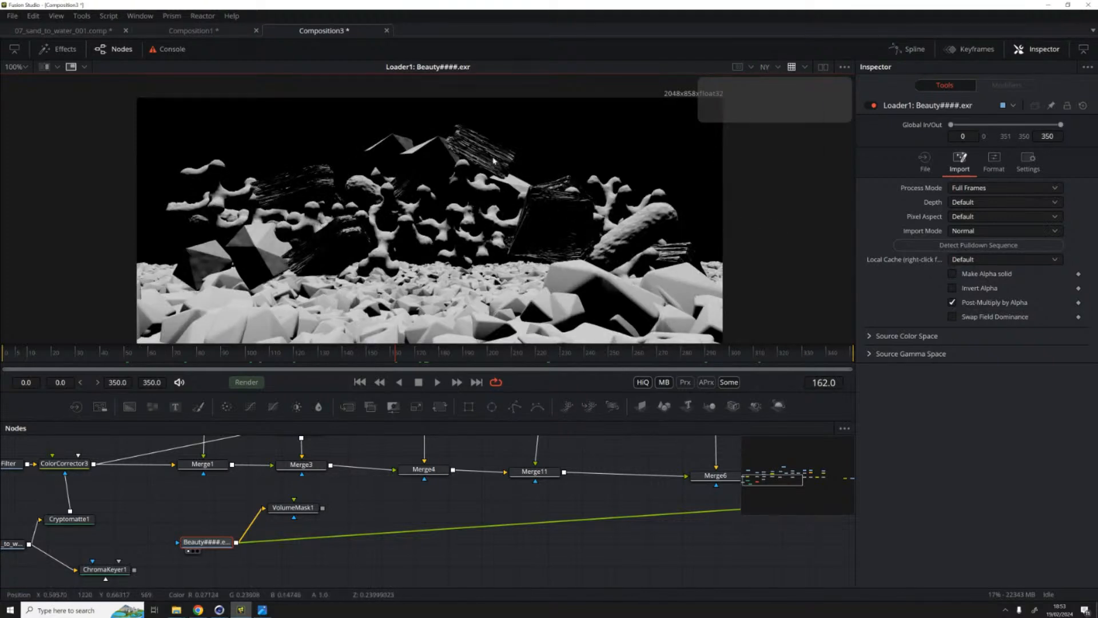
click(777, 67)
click(790, 237)
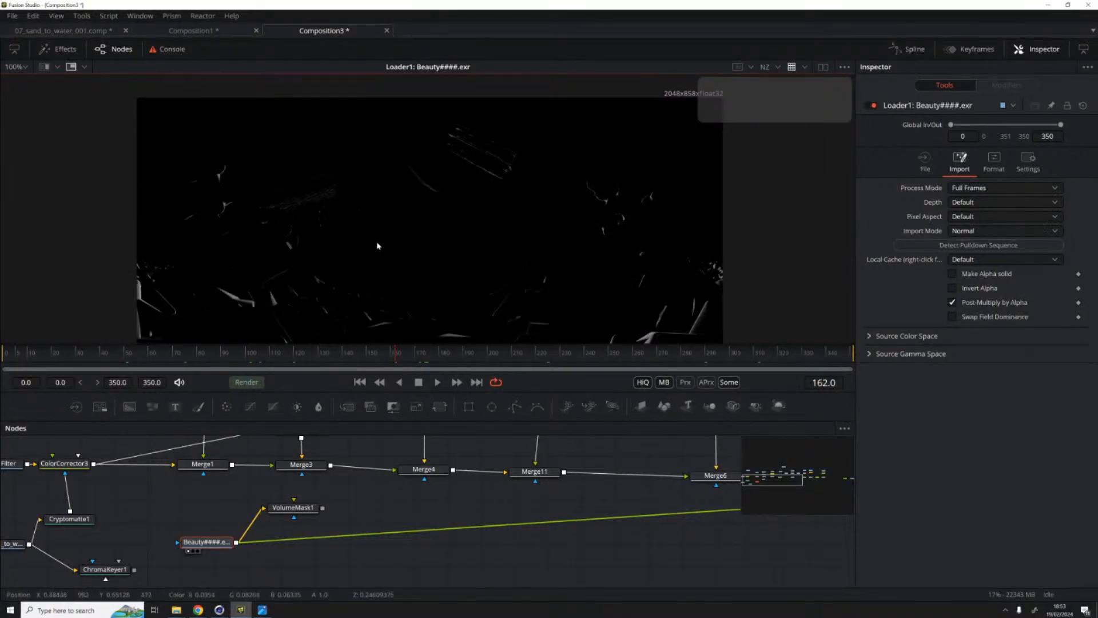
click(776, 68)
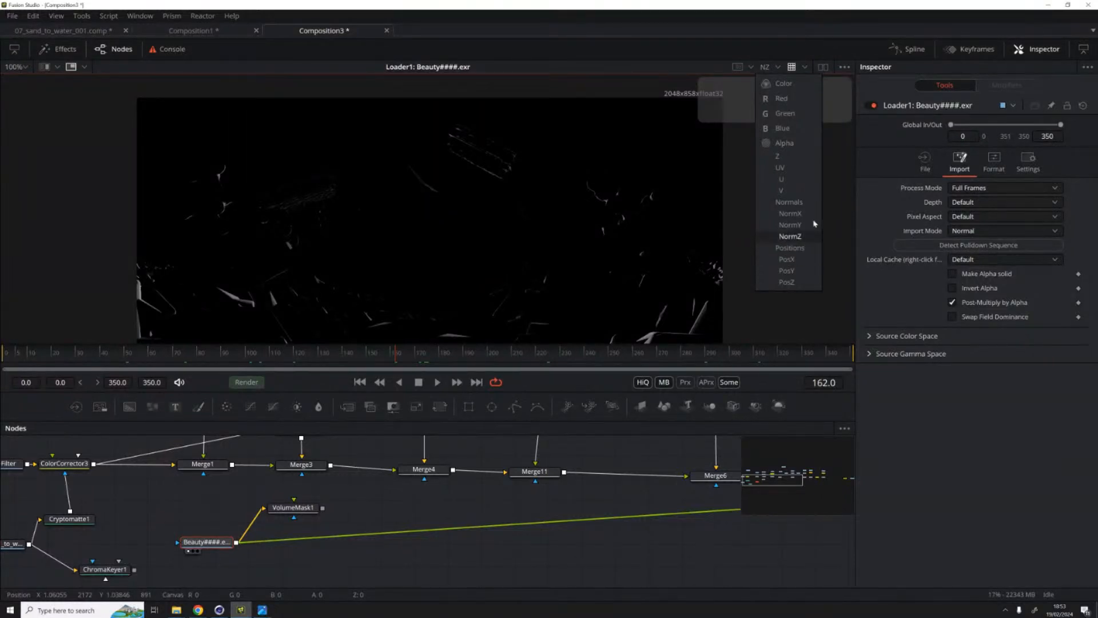
click(794, 259)
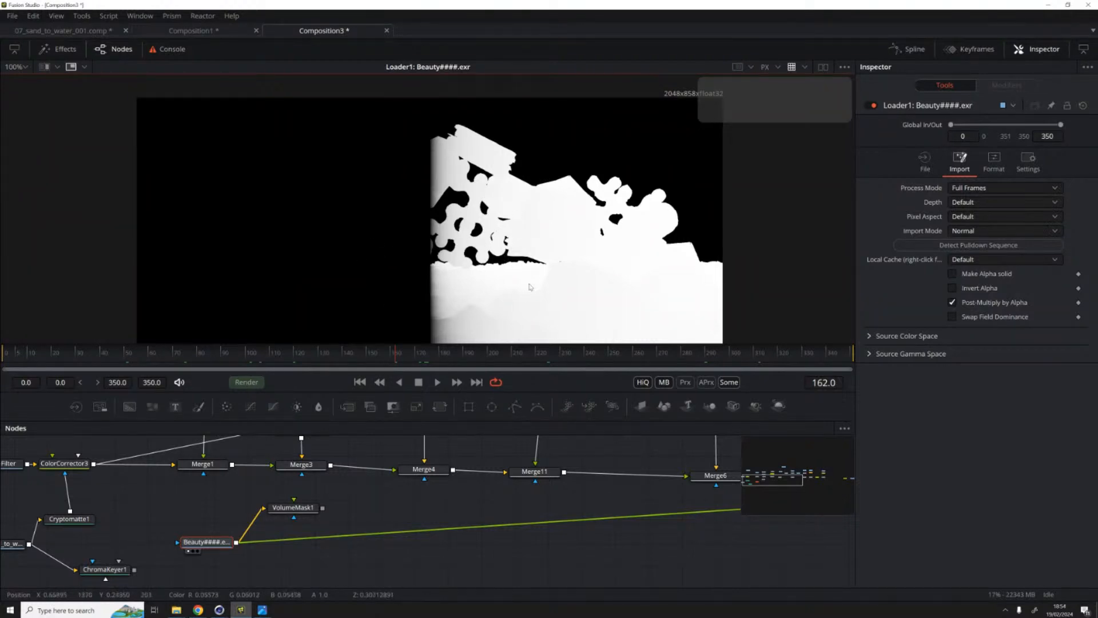
Step: Compare the Beauty render's combined Positions channel with its PosX channel and return to the Color view
scroll(525, 289, down, 1)
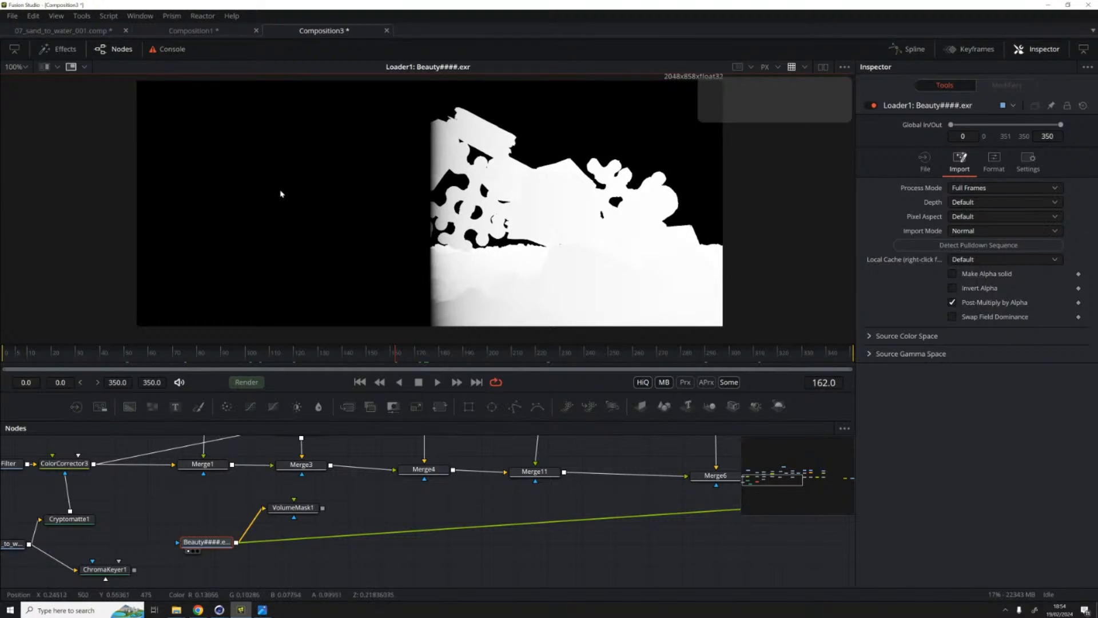
click(777, 68)
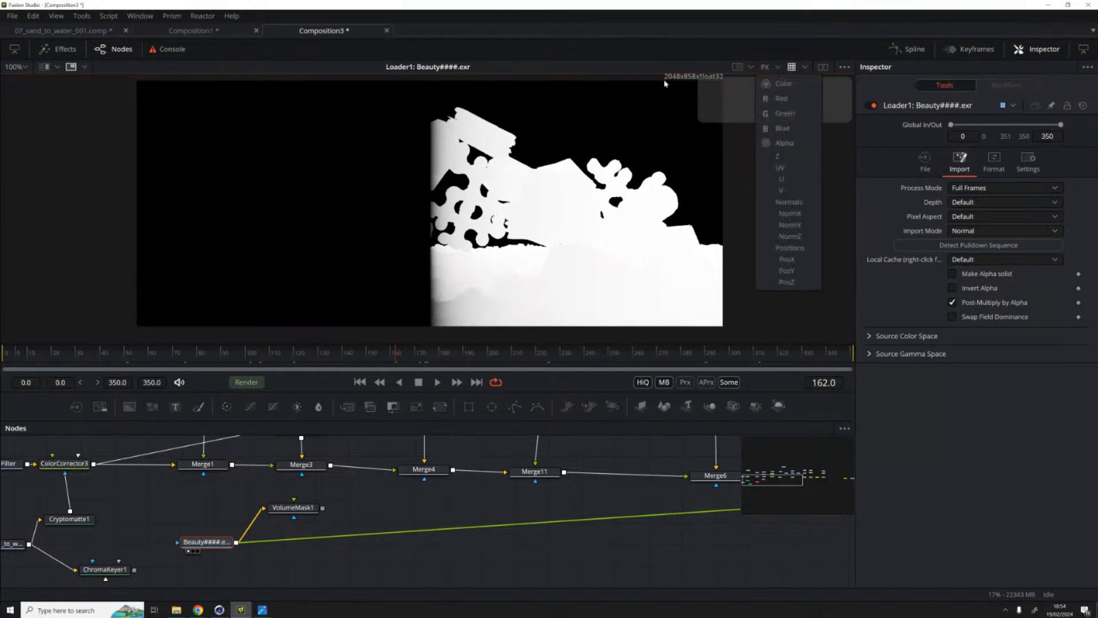
click(795, 252)
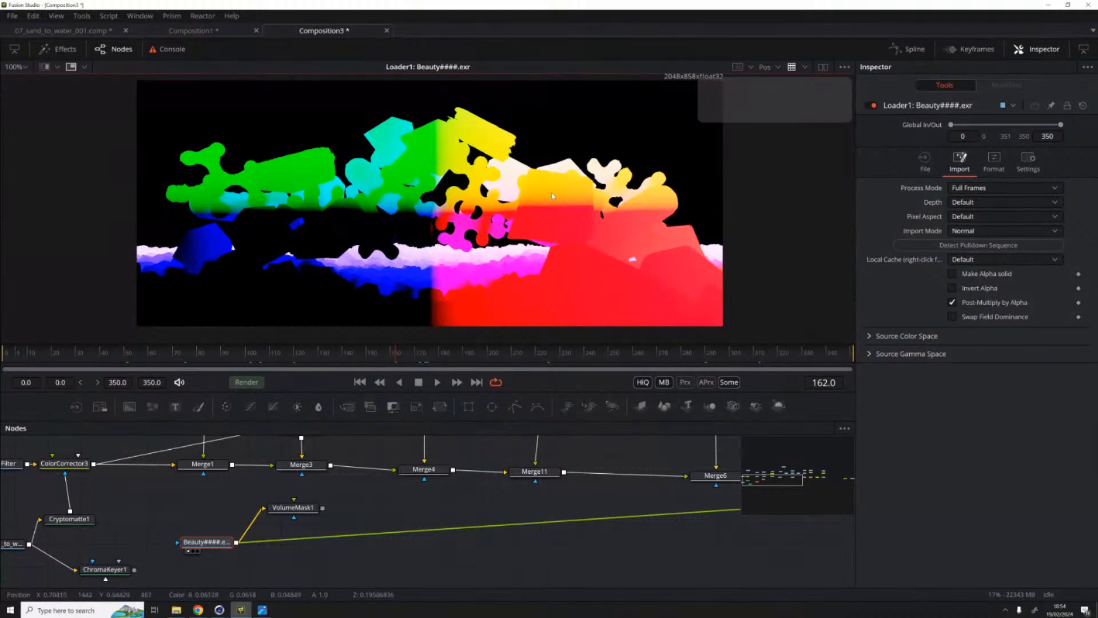
click(779, 67)
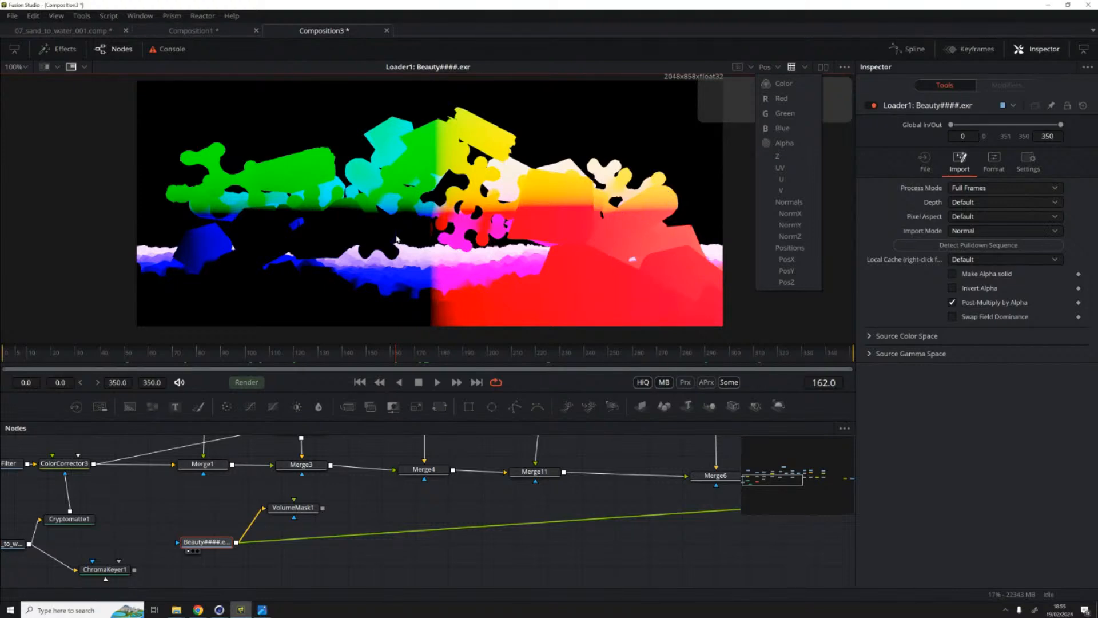
click(786, 259)
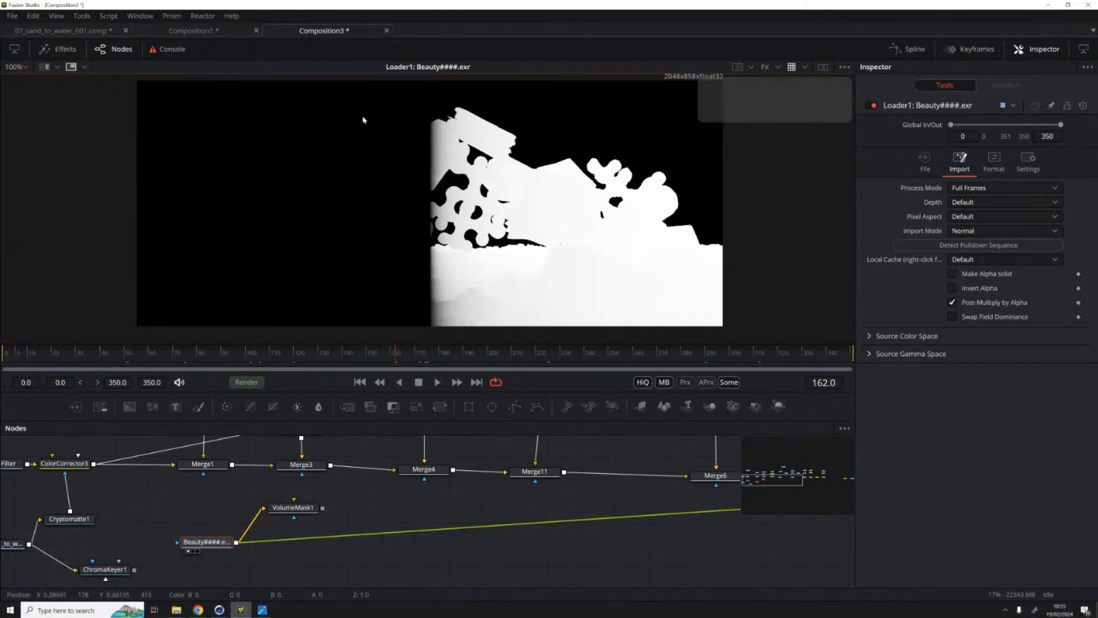
click(773, 69)
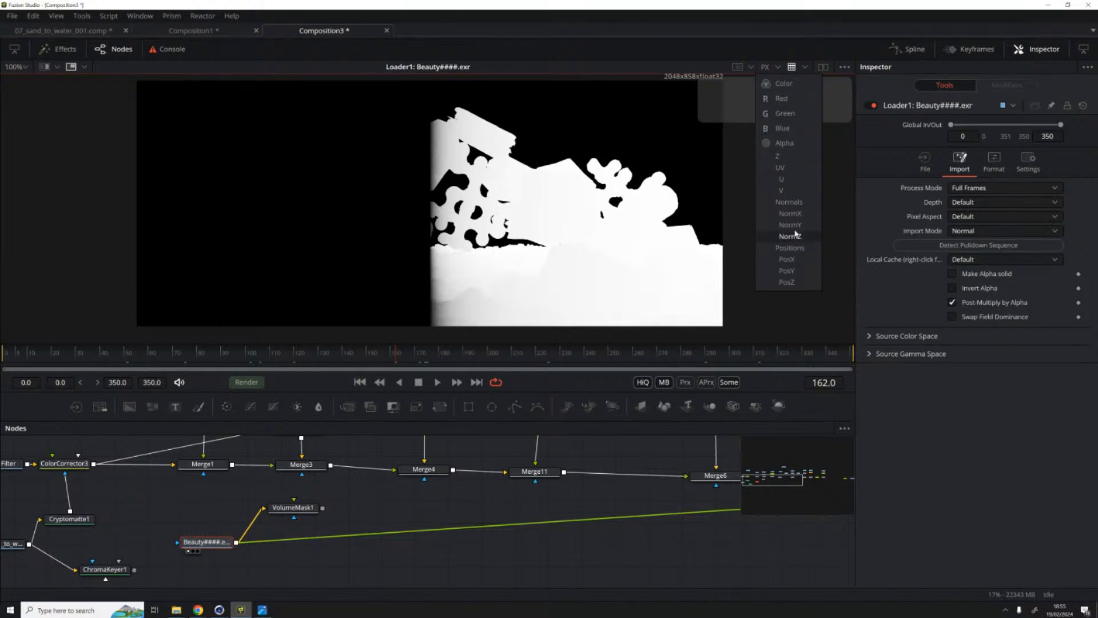
click(785, 84)
Step: Preview VolumeMask1 and unlock its scale axes, setting X to 2.52, Y to 0.28 and Z to 2.46
click(302, 507)
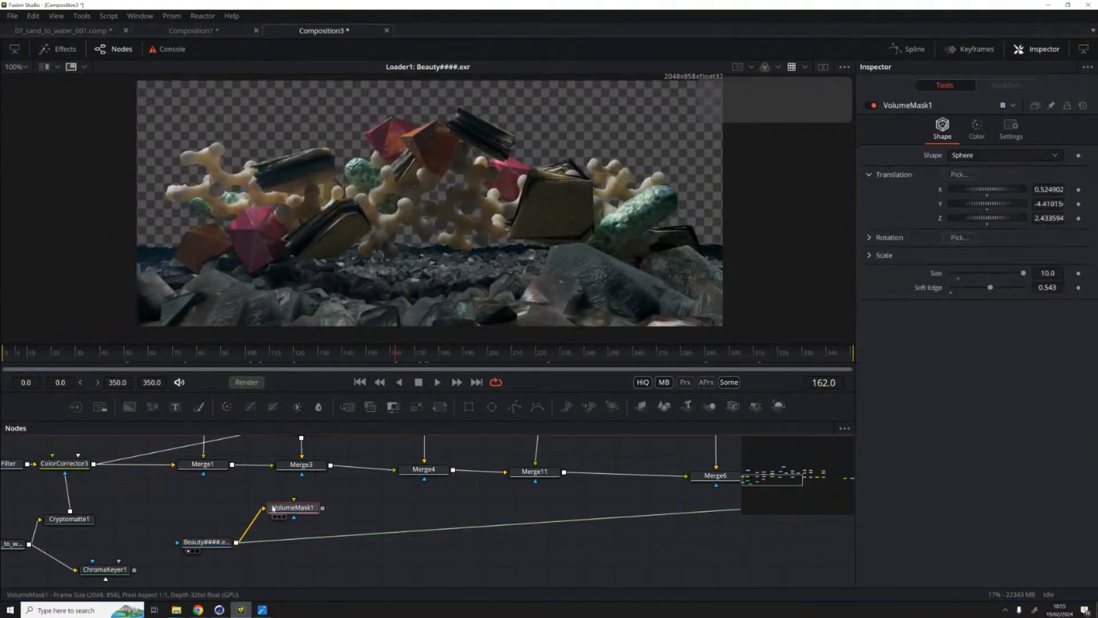
key(1)
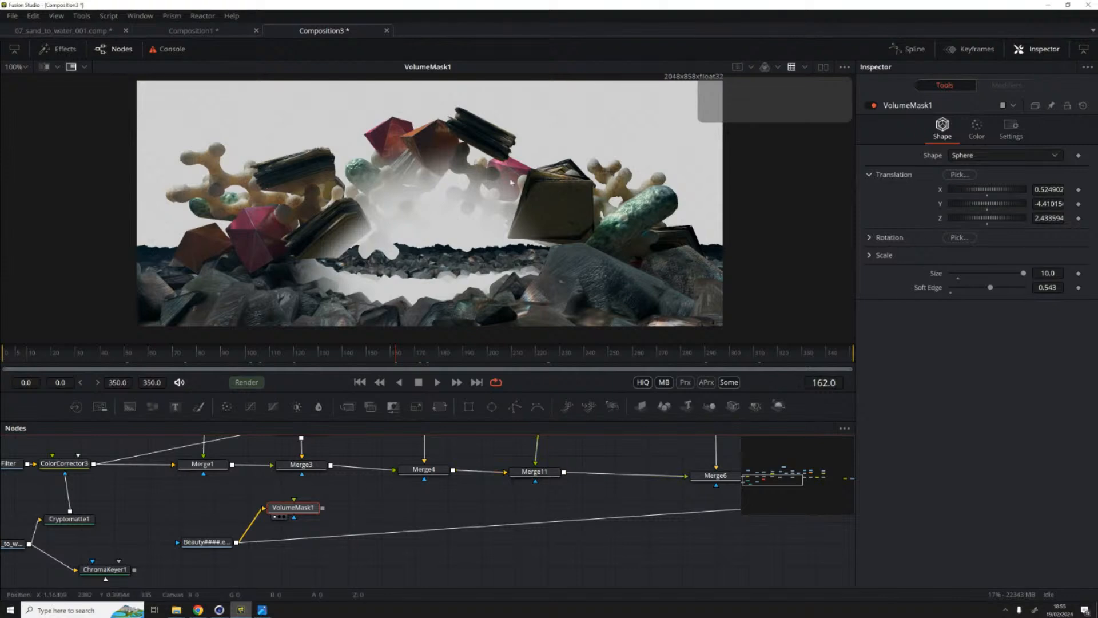
click(870, 255)
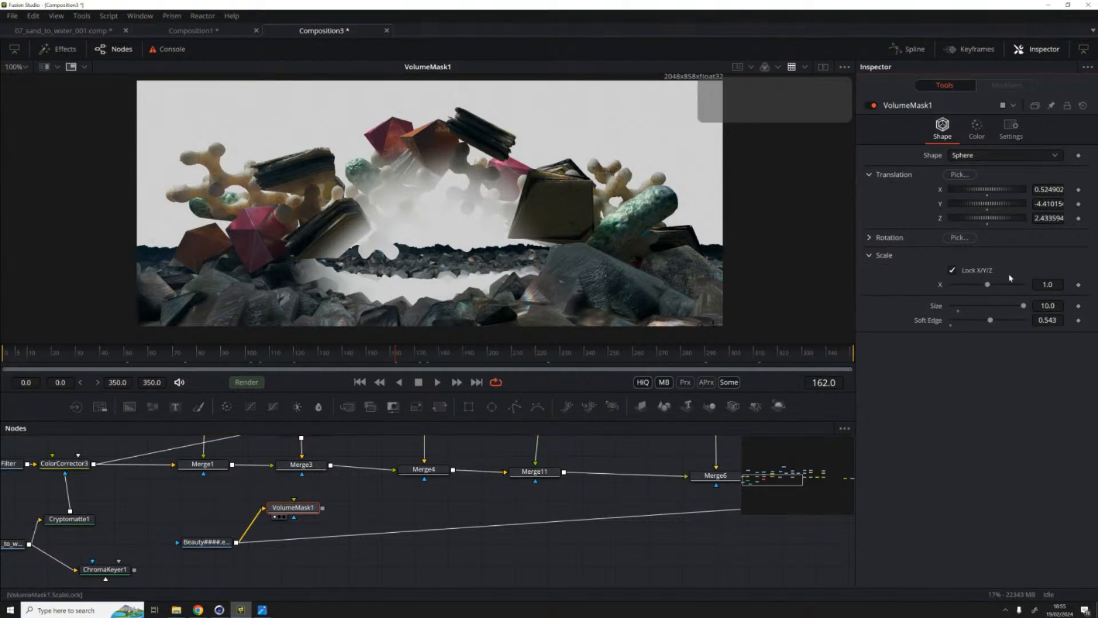
drag(991, 285, 961, 299)
click(952, 270)
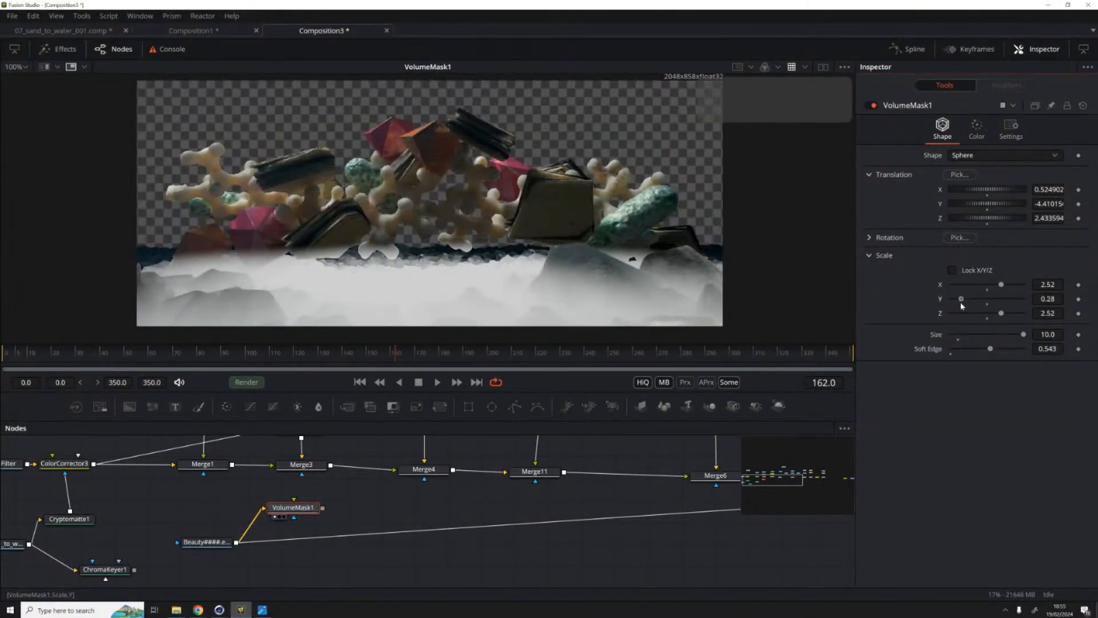
click(999, 315)
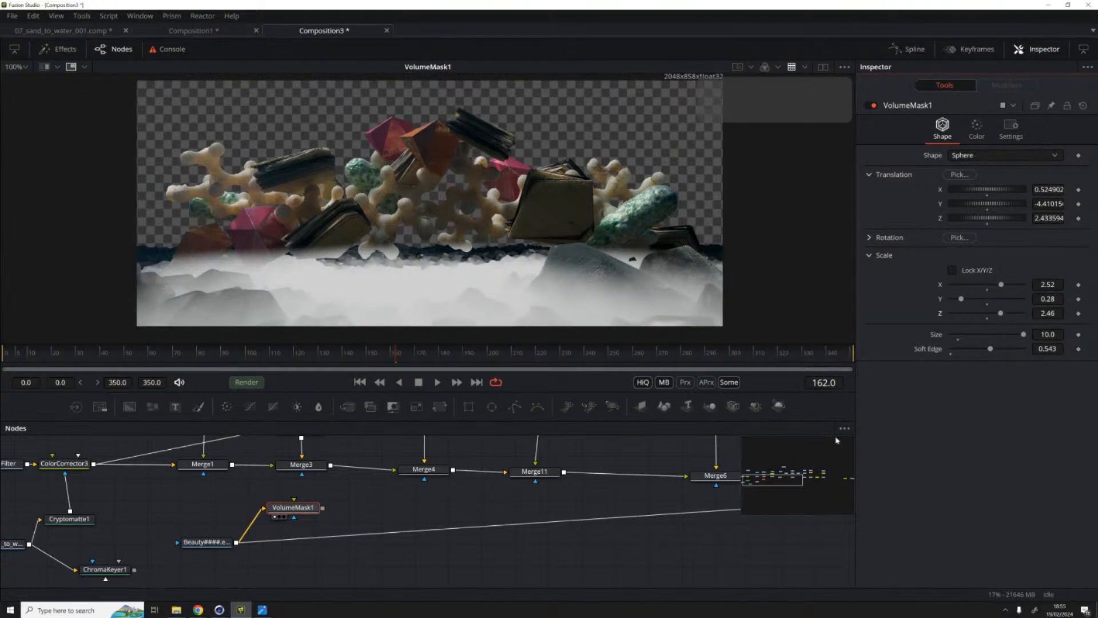
Step: Turn on Mask Only in VolumeMask1's color settings
drag(293, 507, 284, 508)
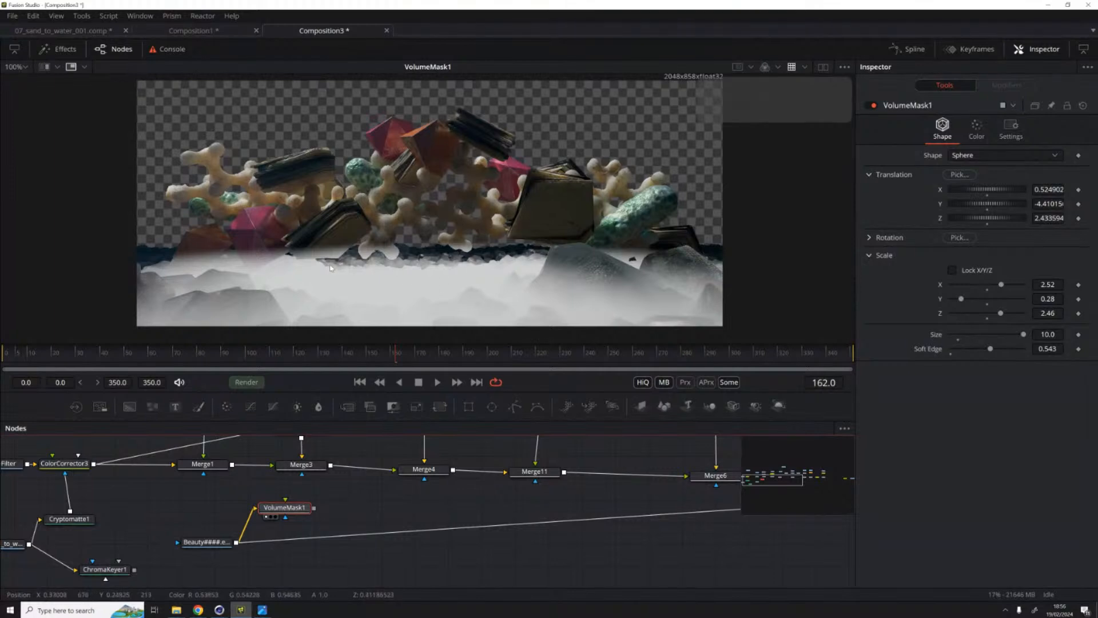
click(972, 127)
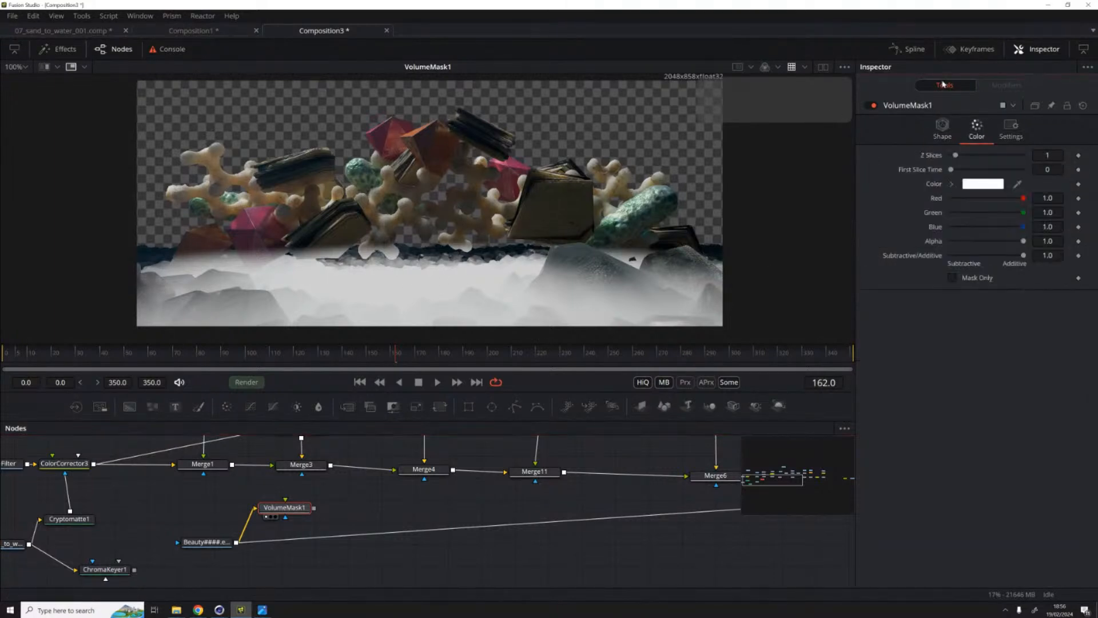
click(952, 277)
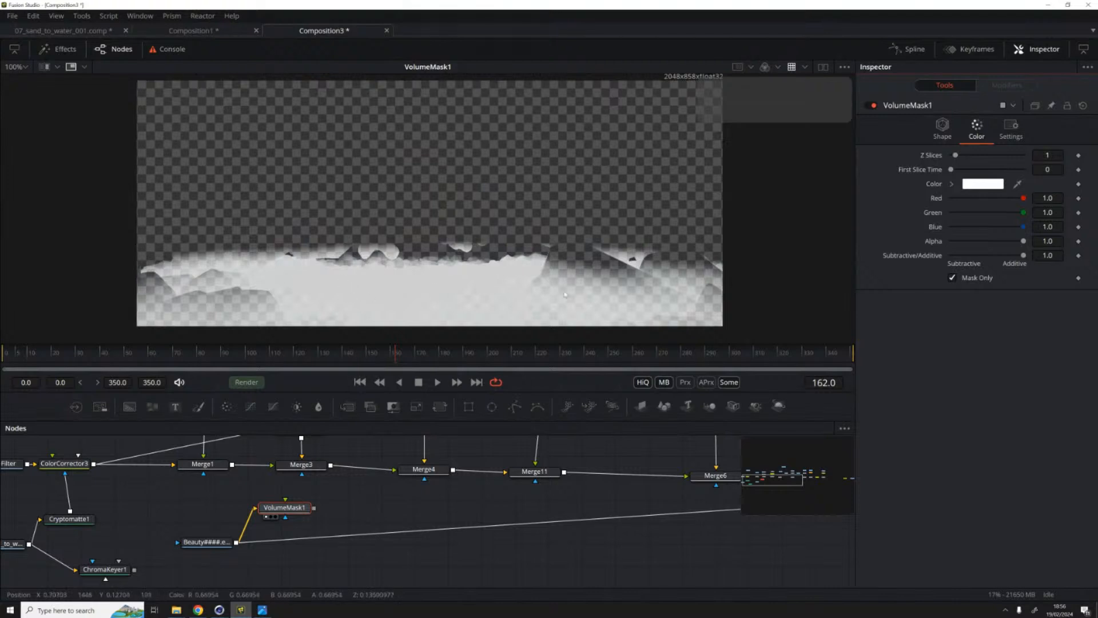
Step: Preview the pass build-up at Merge3, Merge4, Merge11, Merge8 and Merge6 to find where to insert a correction
drag(265, 508, 294, 518)
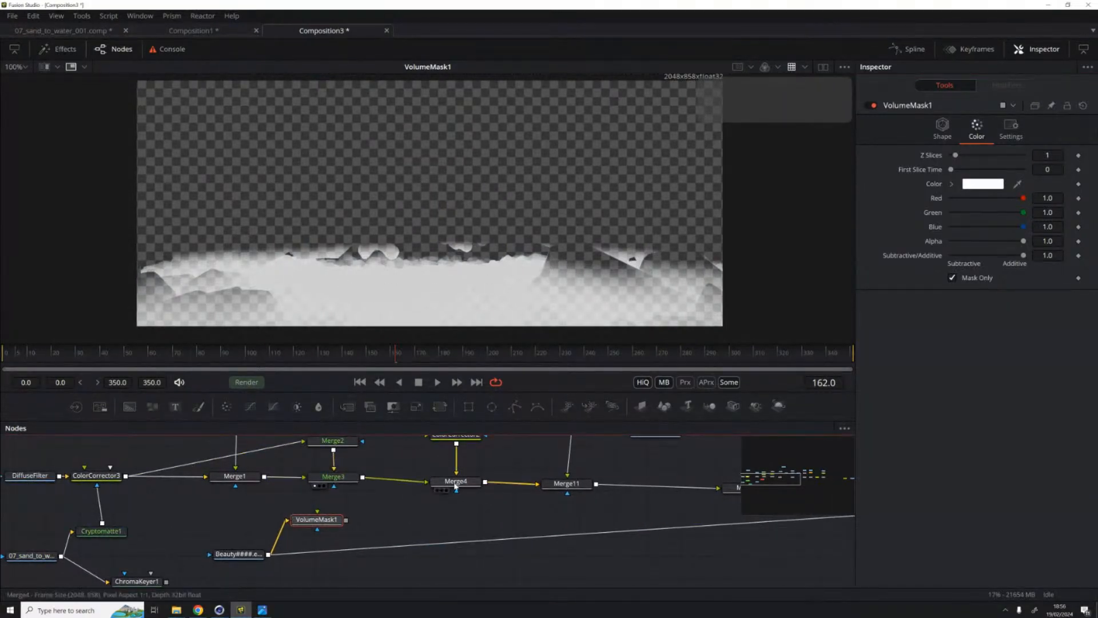
key(1)
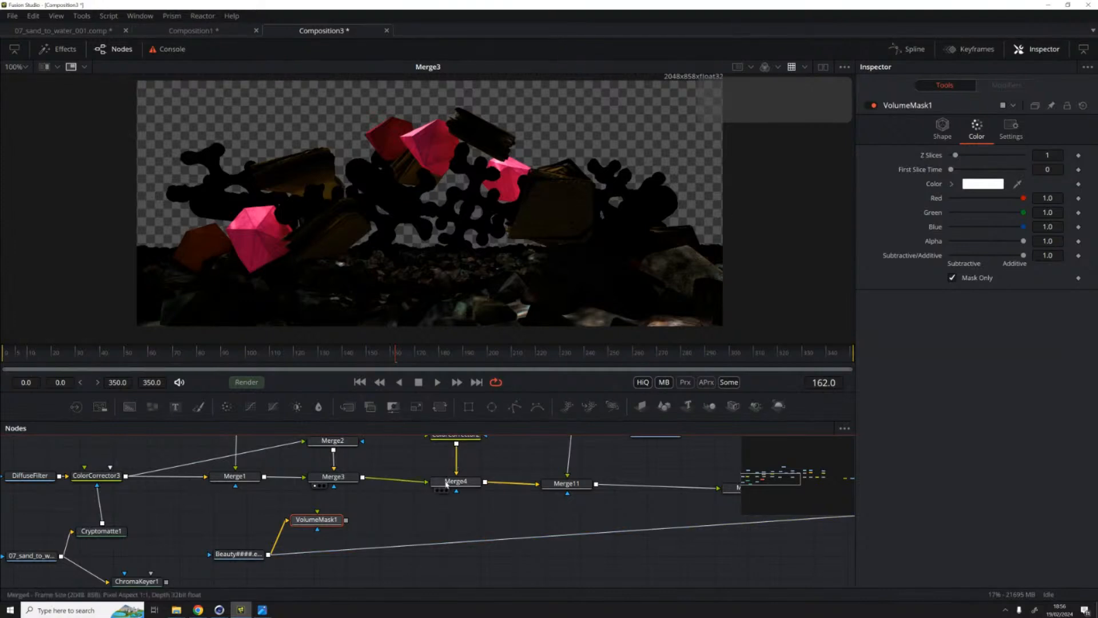
key(1)
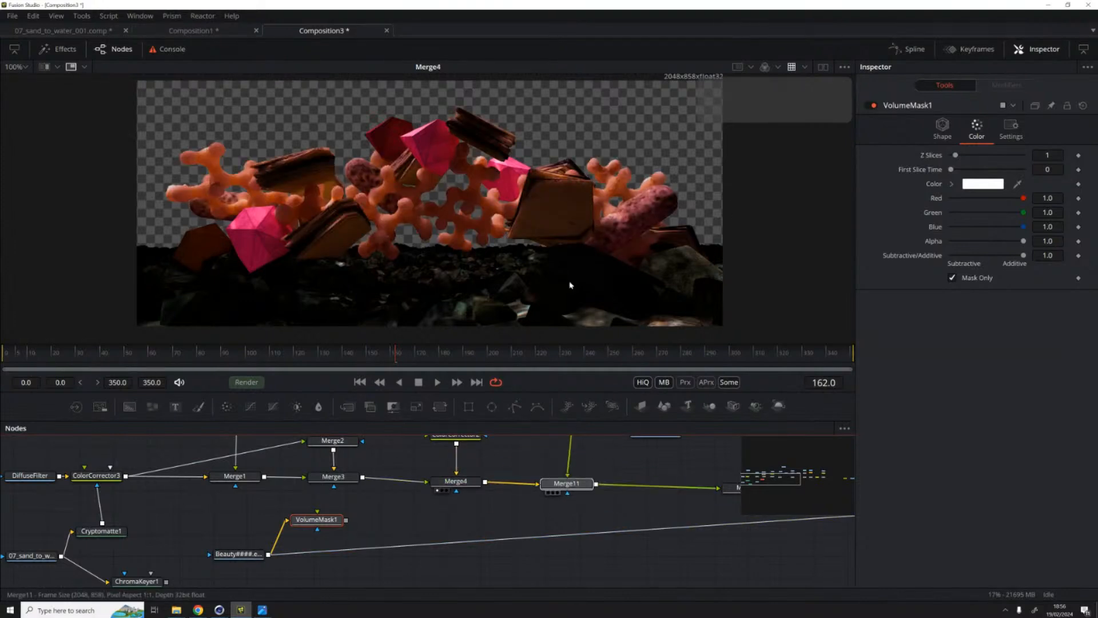
key(1)
drag(498, 469, 29, 449)
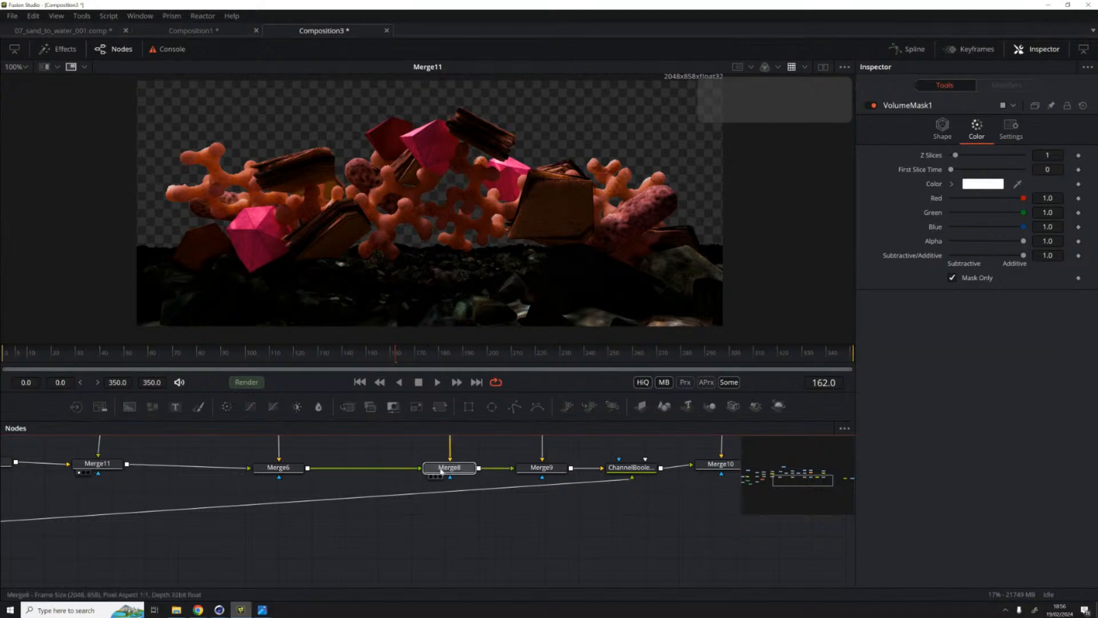
key(1)
scroll(409, 495, up, 5)
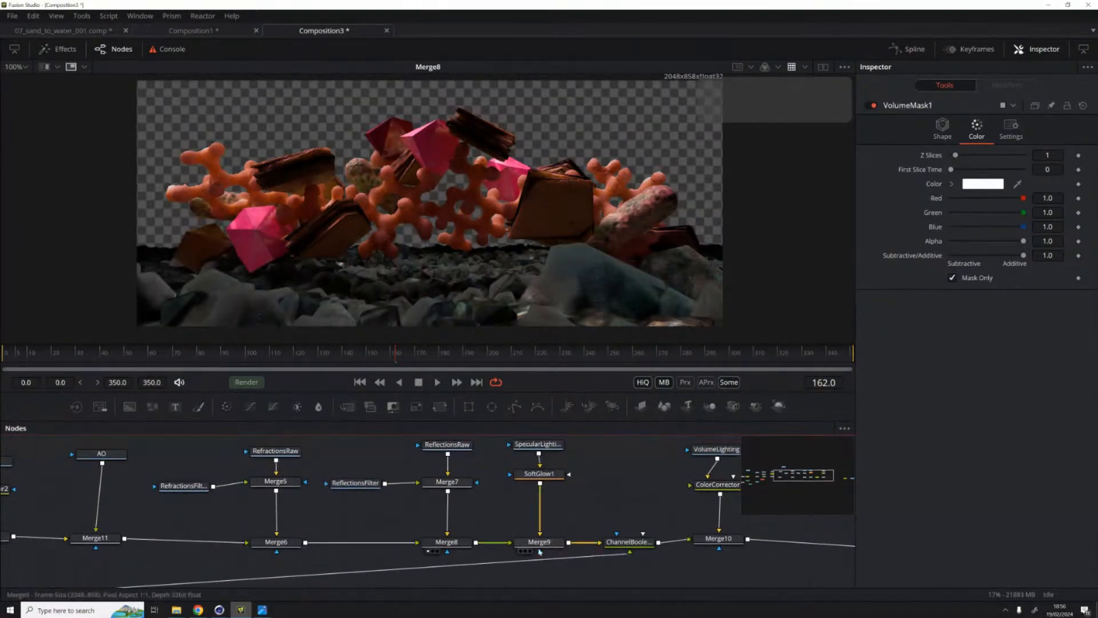
drag(276, 543, 467, 256)
Step: Insert a Color Corrector between Merge6 and Merge8
drag(276, 541, 266, 537)
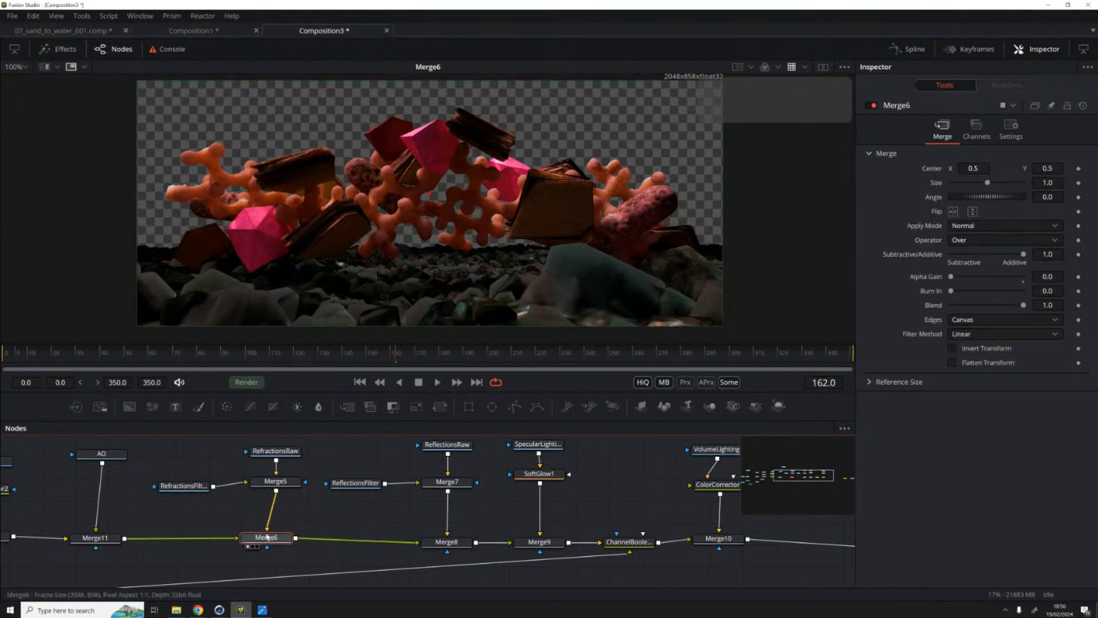
scroll(343, 520, down, 1)
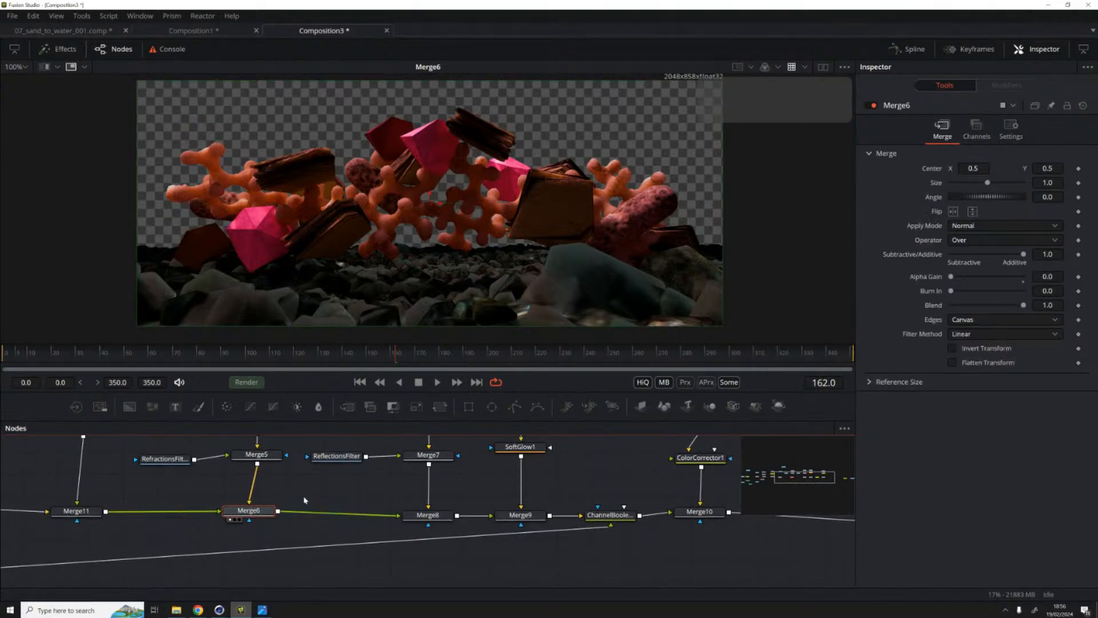
key(shift+space)
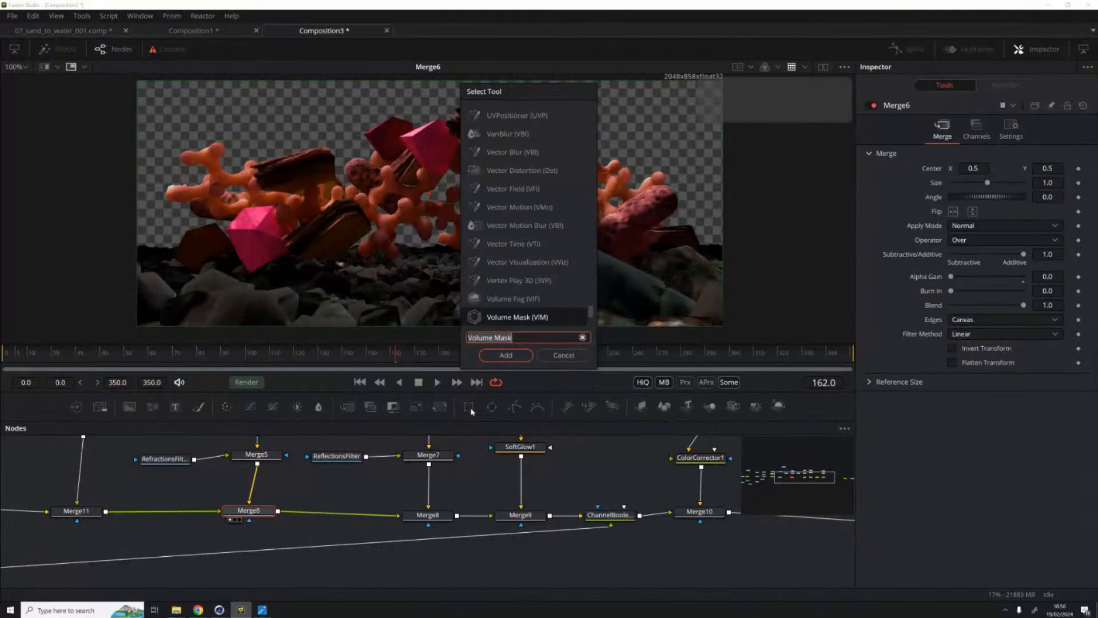
text(cc)
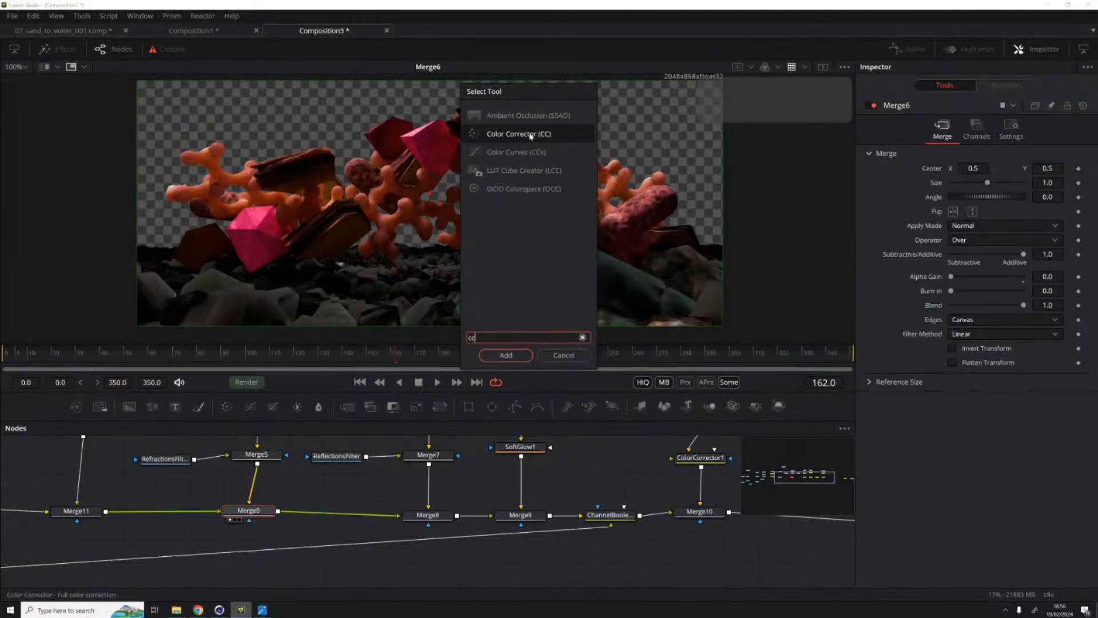
click(531, 134)
click(517, 356)
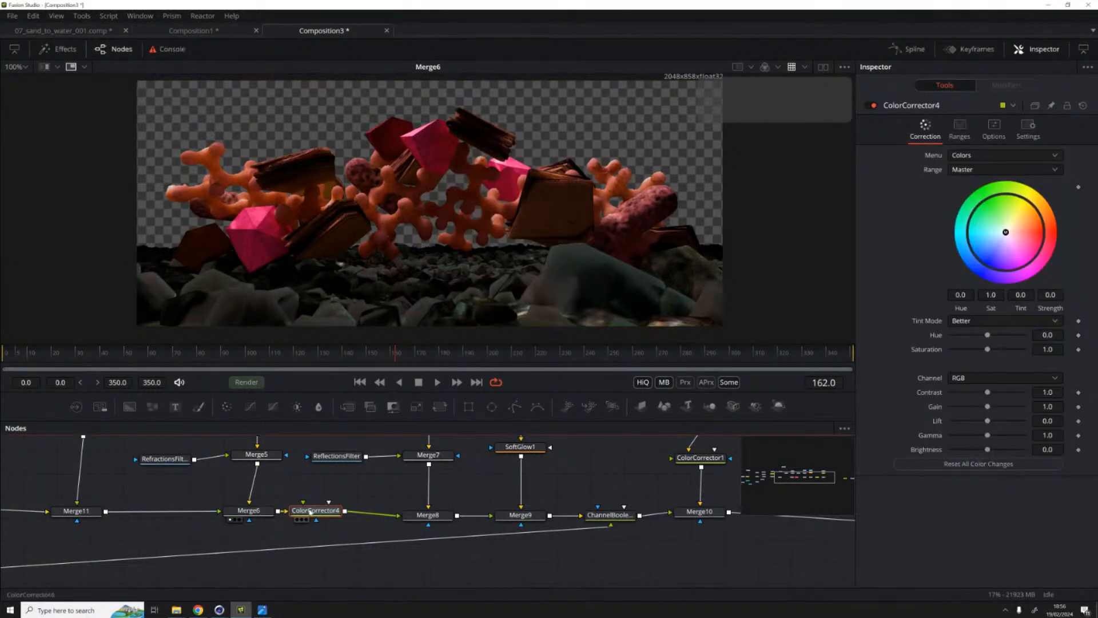
Step: Preview the new color corrector and move VolumeMask1 to an empty spot below Merge6
drag(179, 506, 341, 436)
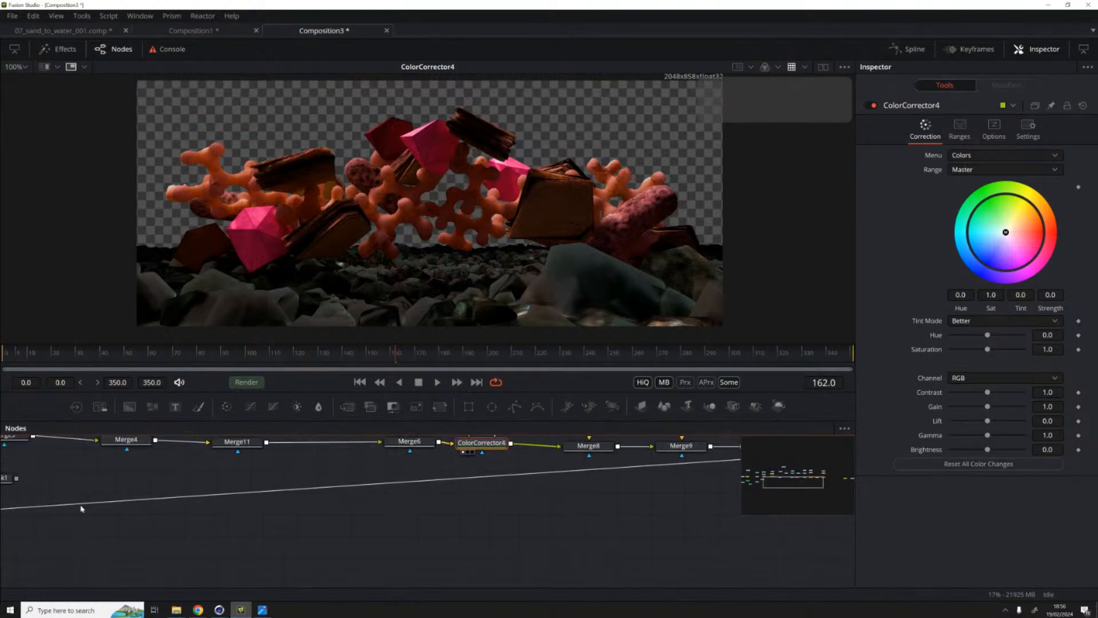
drag(96, 480, 406, 540)
drag(326, 544, 298, 548)
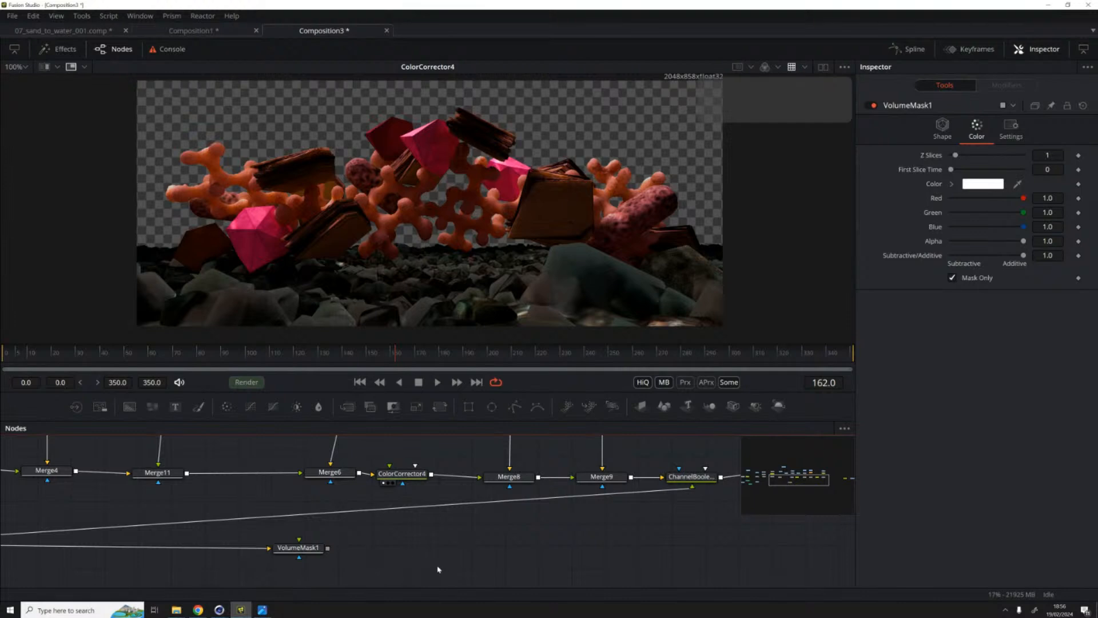
Step: Add an unconnected Bitmap node beside VolumeMask1, below the new color corrector
right_click(406, 546)
key(Escape)
key(shift+space)
text(bit)
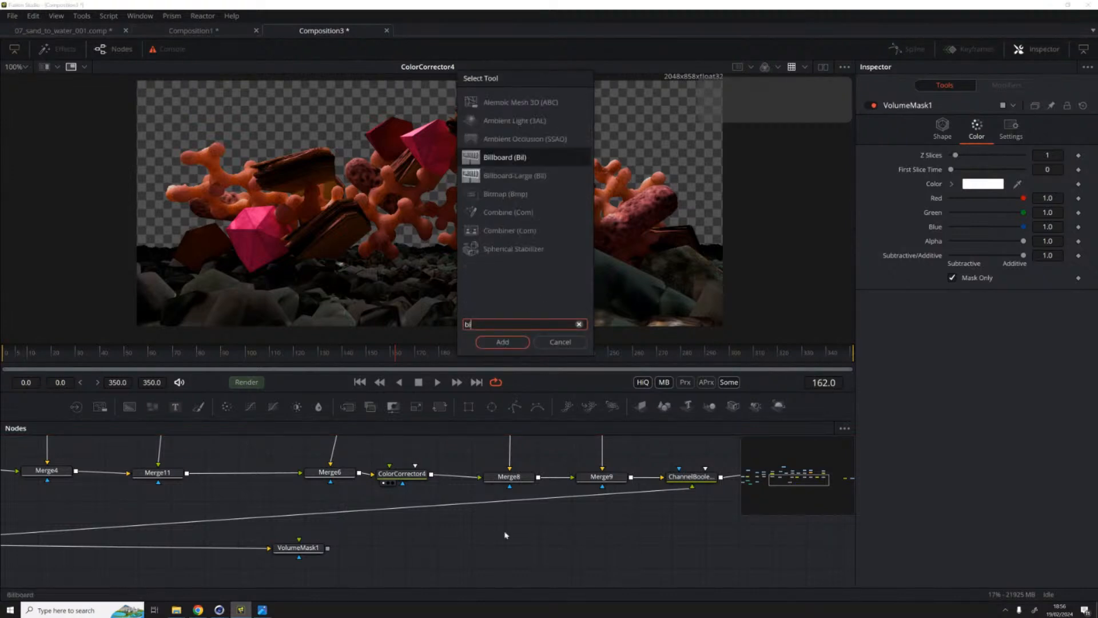
click(503, 340)
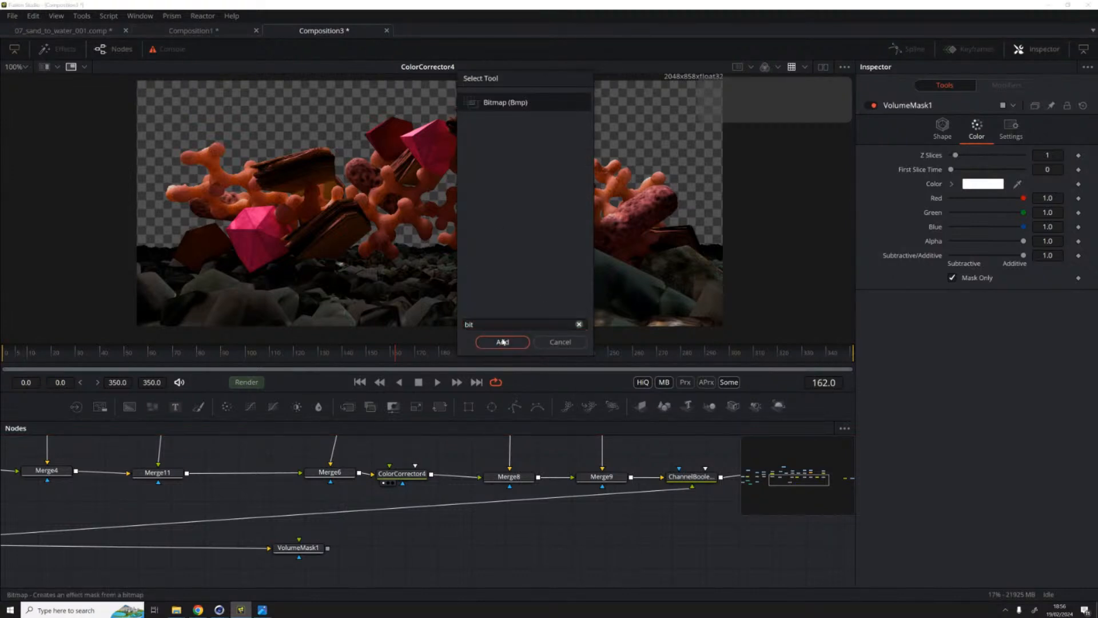
drag(381, 530, 389, 543)
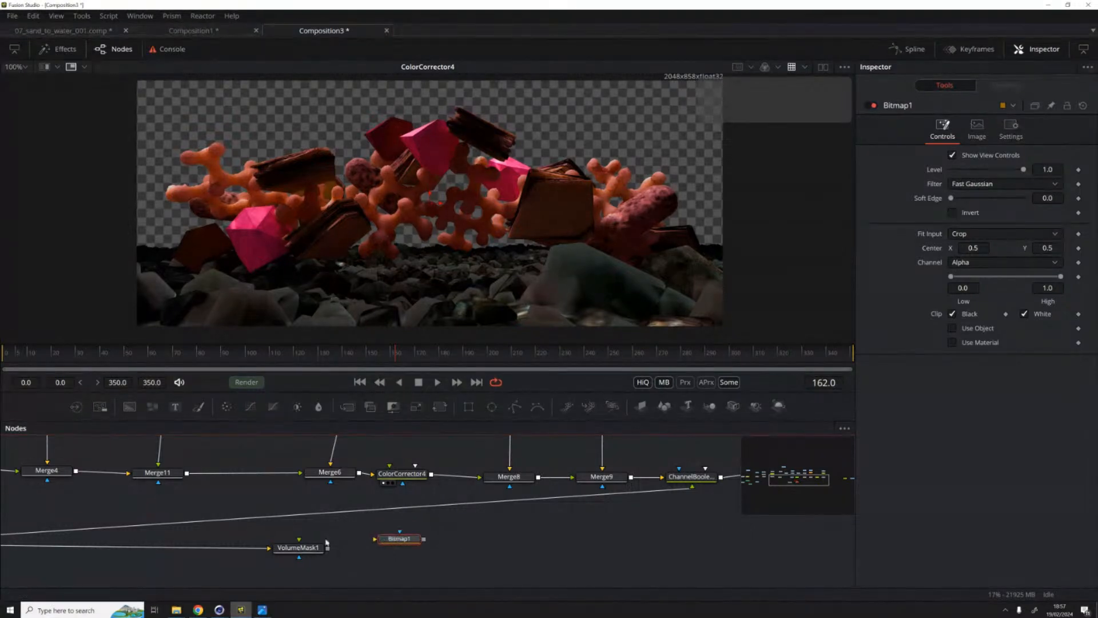
Step: Connect VolumeMask1's output to the Bitmap node and preview the resulting mask
drag(303, 547, 380, 543)
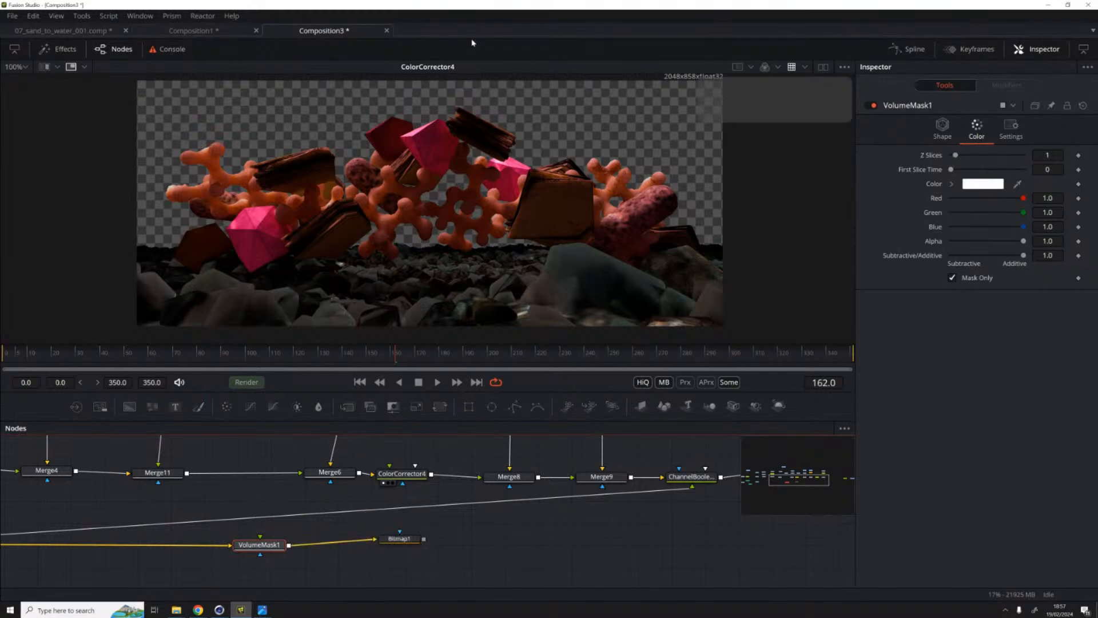
click(395, 546)
click(386, 548)
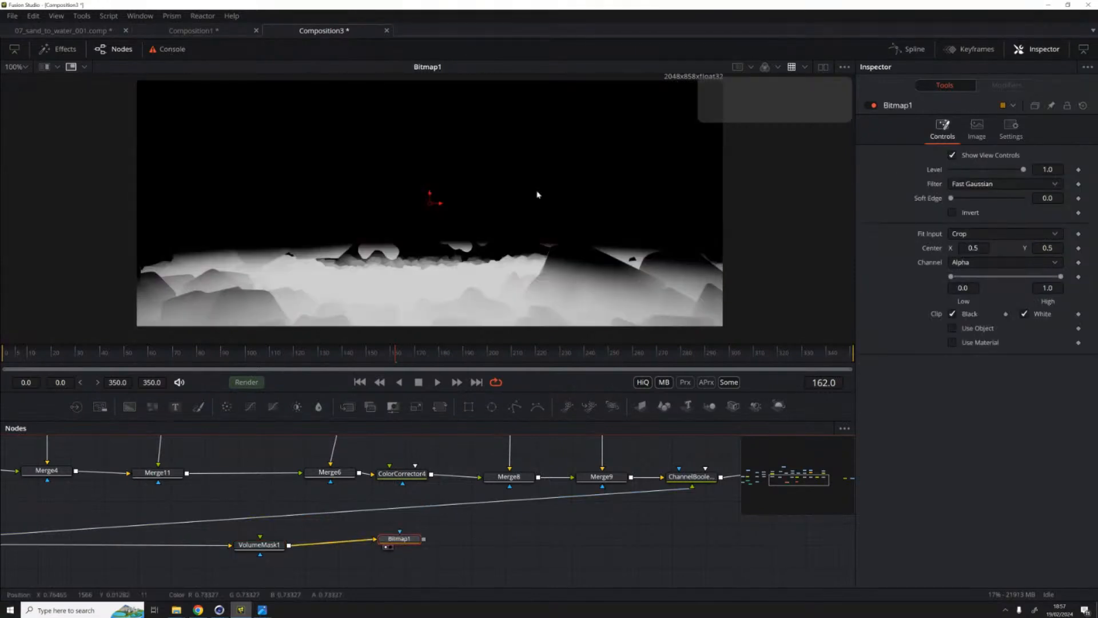
mouse_move(394, 540)
mouse_down()
mouse_move(417, 524)
mouse_move(390, 532)
mouse_up()
Step: Feed the AO pass into Bitmap1 in place of the volume mask and set its Channel to Luminance
scroll(389, 501, up, 3)
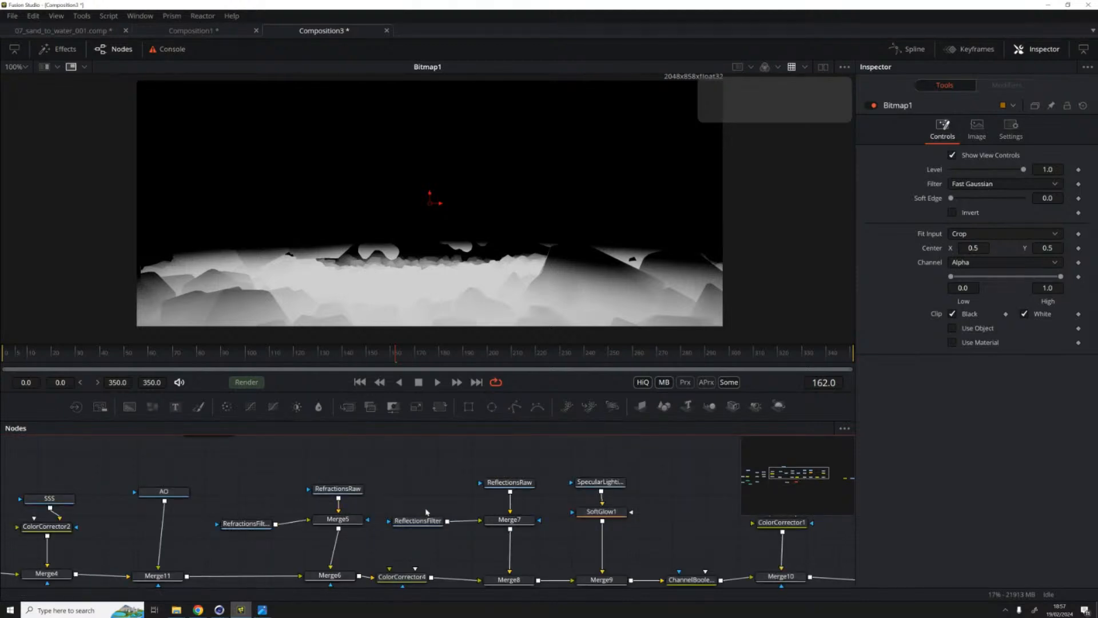
scroll(438, 508, down, 2)
drag(185, 472, 393, 572)
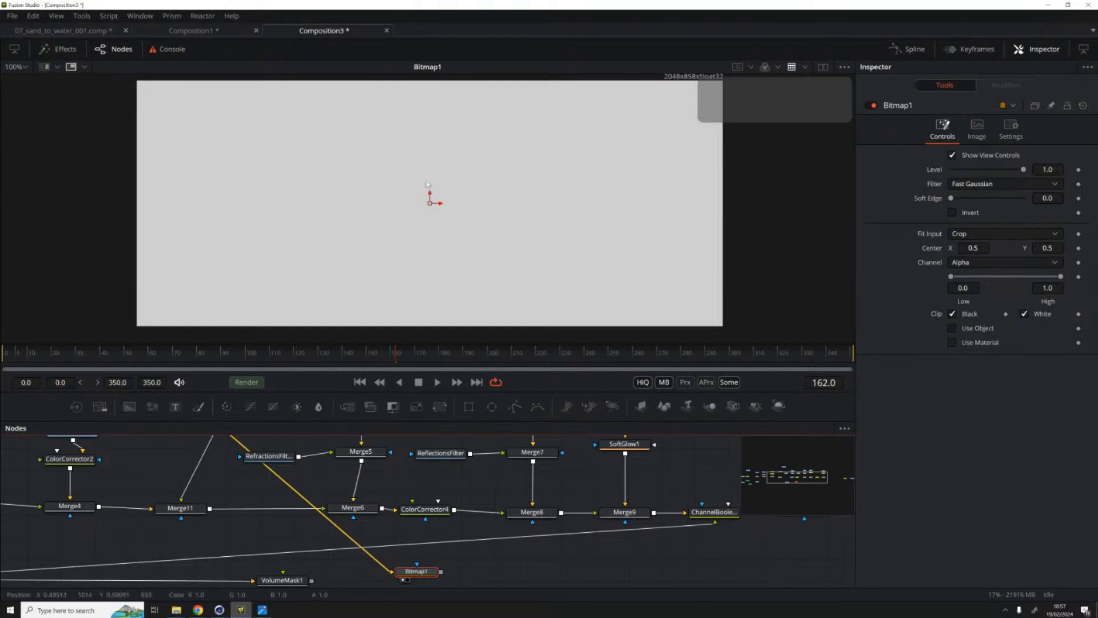
click(1013, 263)
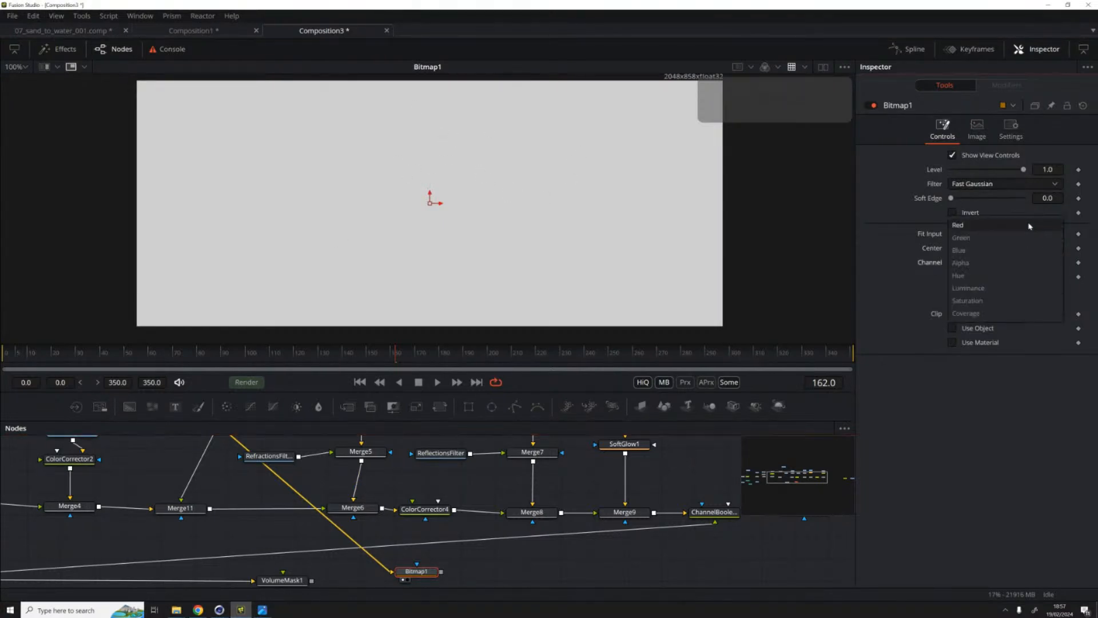
click(967, 288)
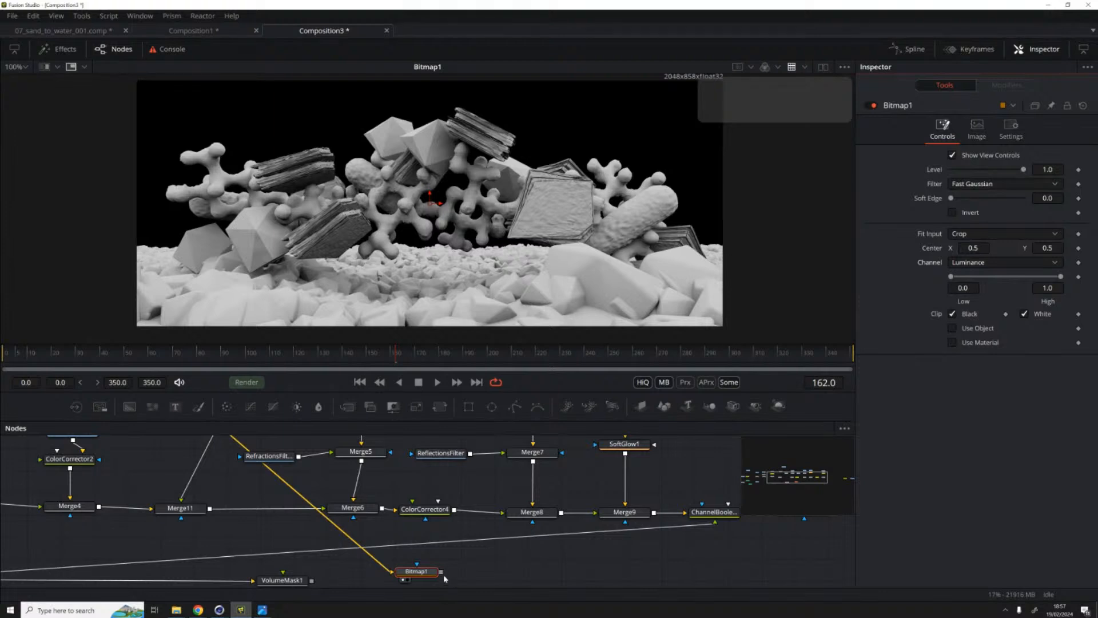
Step: Use Bitmap1 as the effect mask of ColorCorrector4 and preview the corrector while testing its Gain
drag(441, 571, 425, 519)
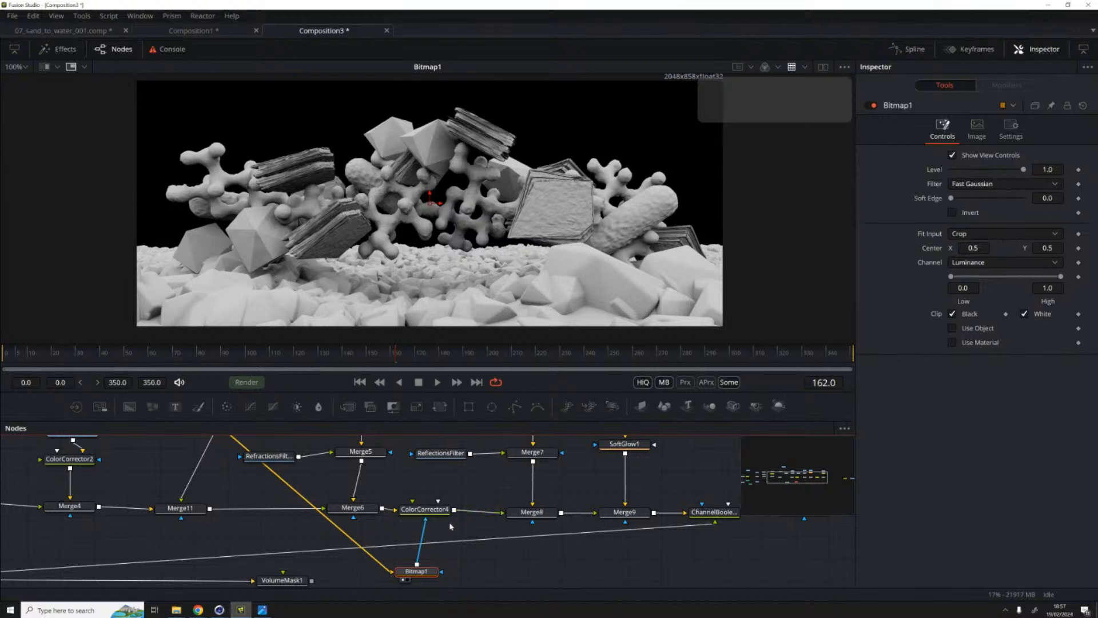
click(426, 510)
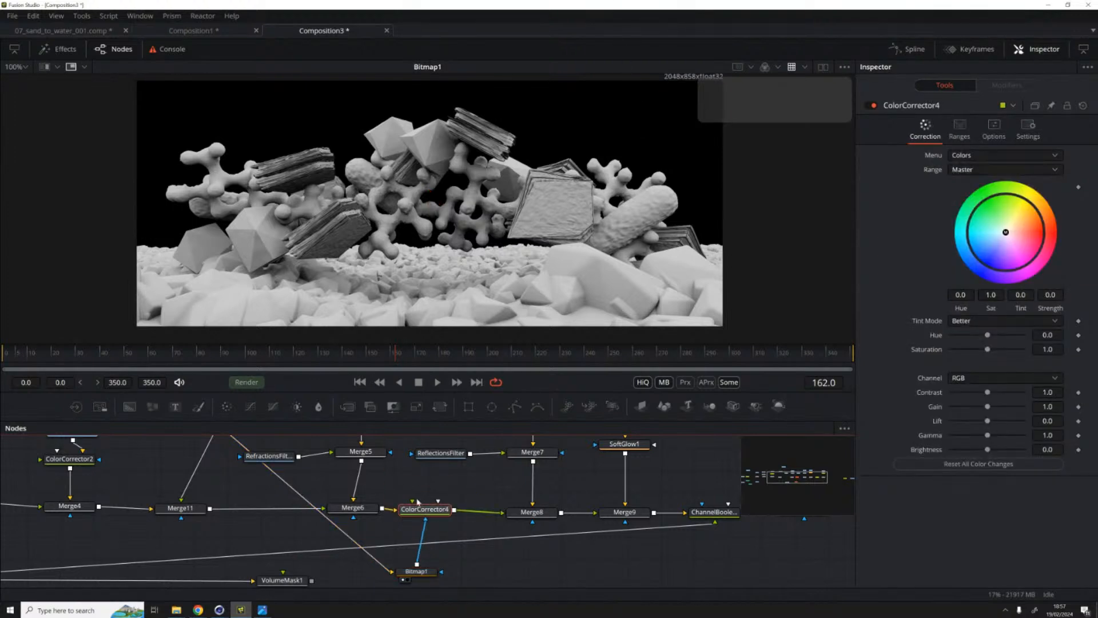
key(1)
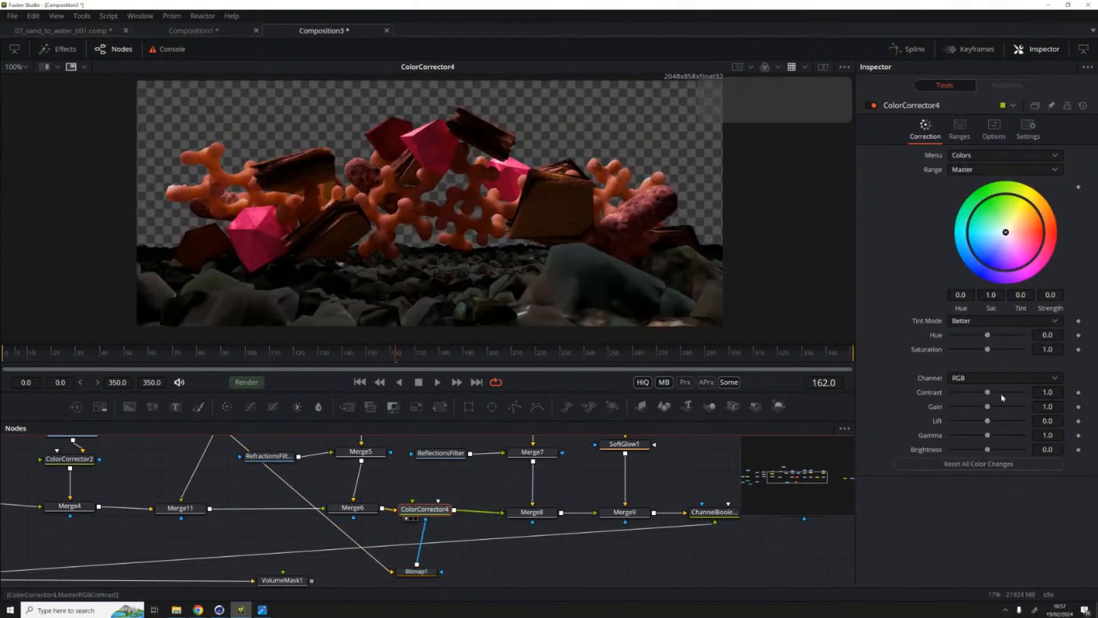
mouse_move(987, 407)
mouse_down()
mouse_move(1004, 408)
mouse_move(975, 420)
mouse_move(1043, 405)
mouse_move(987, 407)
mouse_up()
Step: Feed VolumeMask1 into Bitmap1 in place of the AO pass and preview the resulting mask
scroll(308, 540, down, 2)
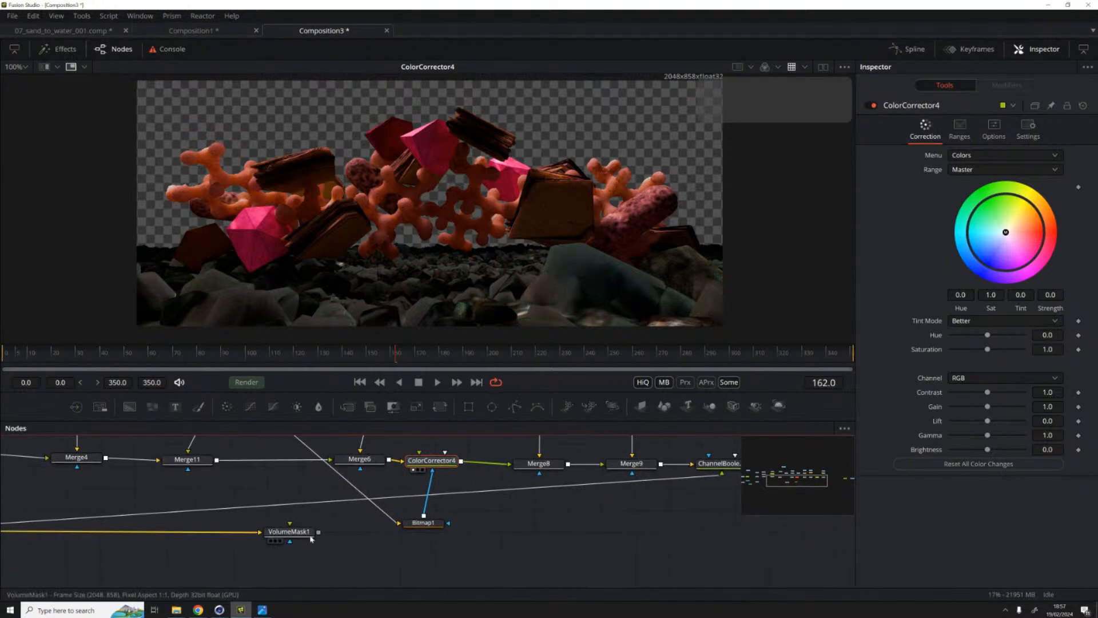
drag(318, 532, 395, 95)
click(424, 522)
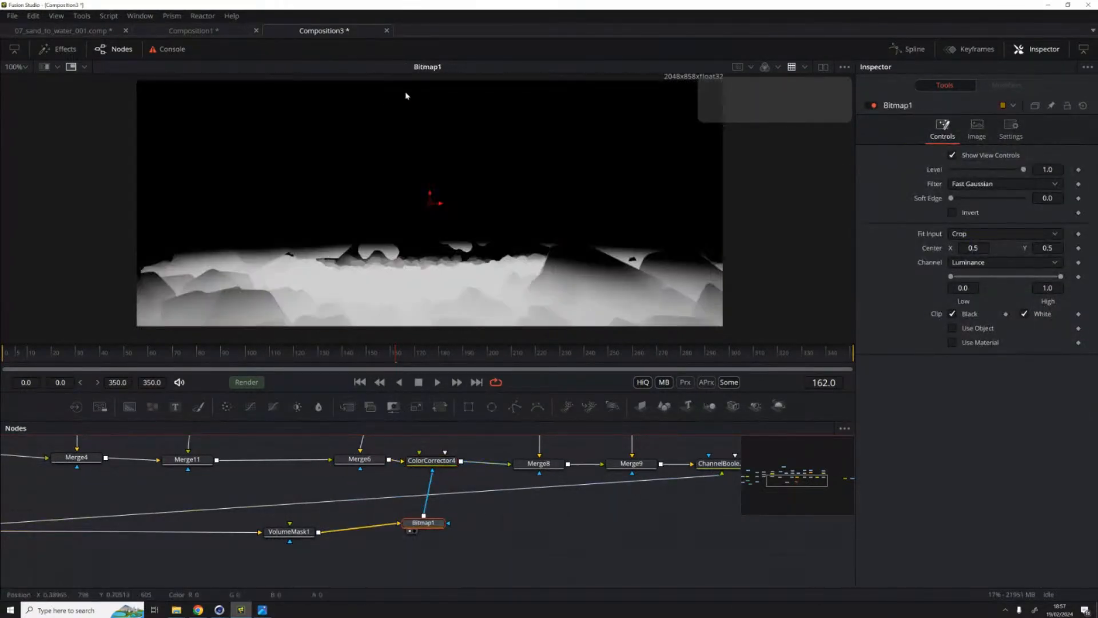
Step: Preview ColorCorrector4 and lower its Gain to about 0.08 to darken the masked ground area
drag(422, 457, 423, 455)
click(423, 457)
key(1)
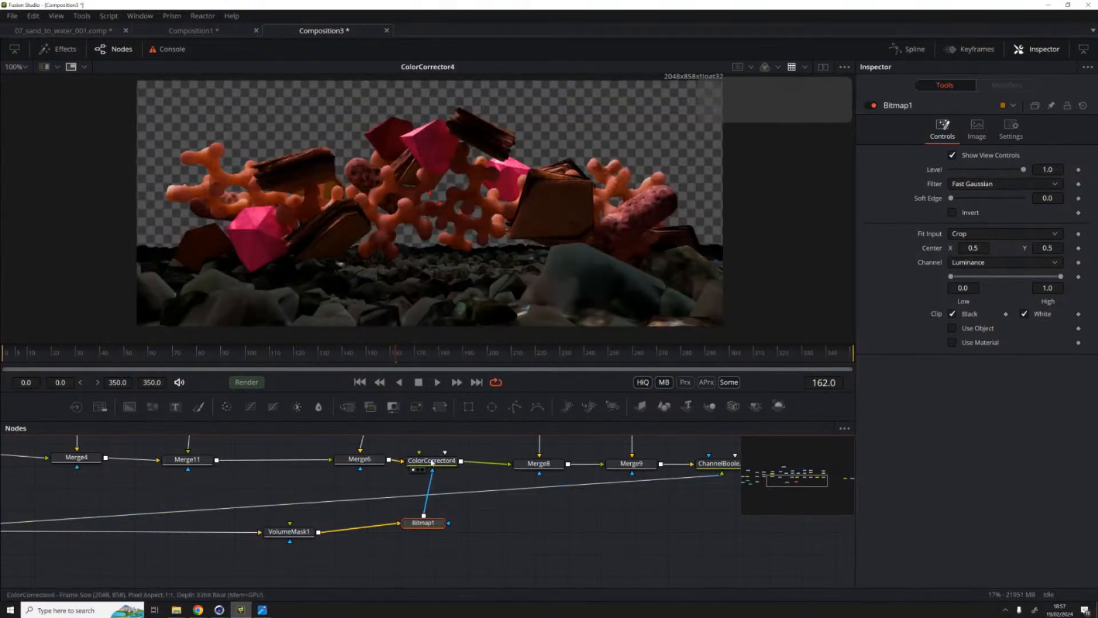
drag(988, 406, 966, 414)
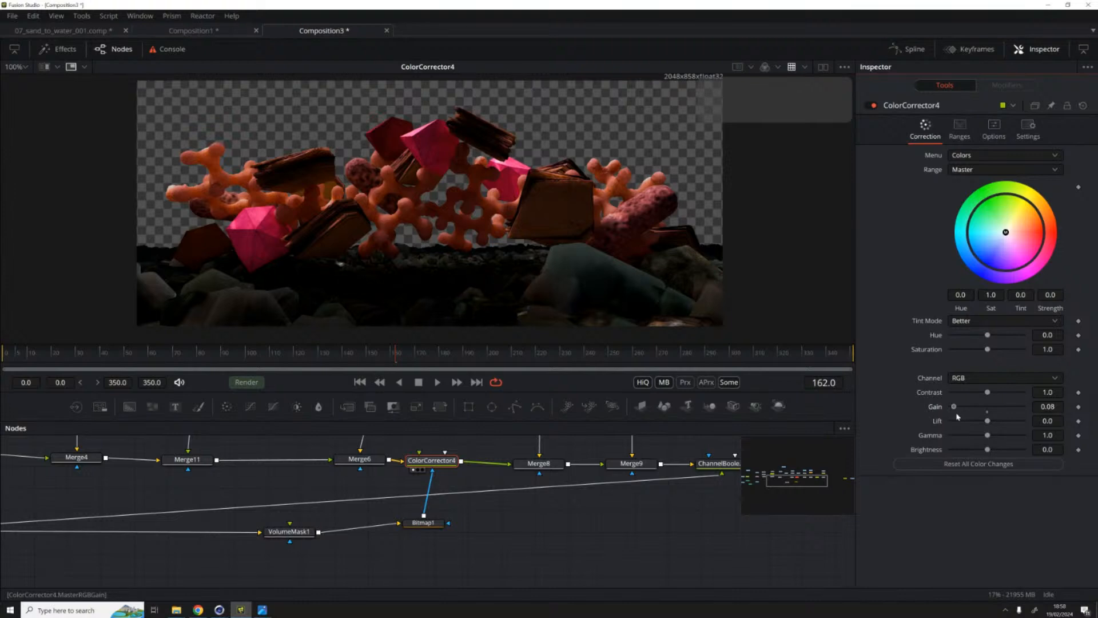
Step: Show Bitmap1 in the viewer and invert its mask
click(423, 522)
key(1)
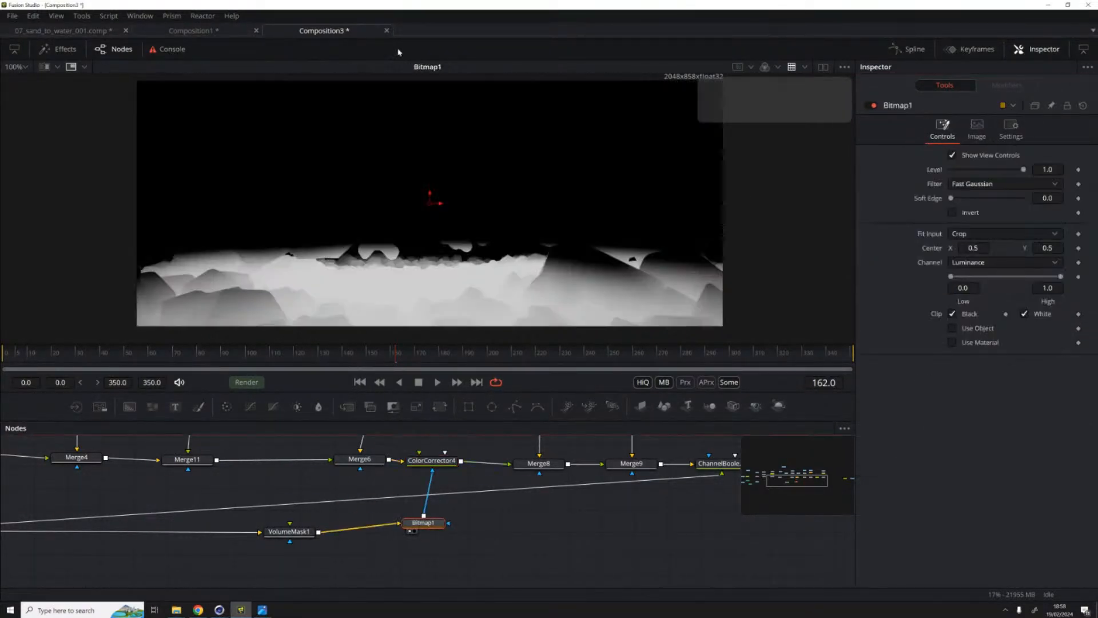
click(952, 213)
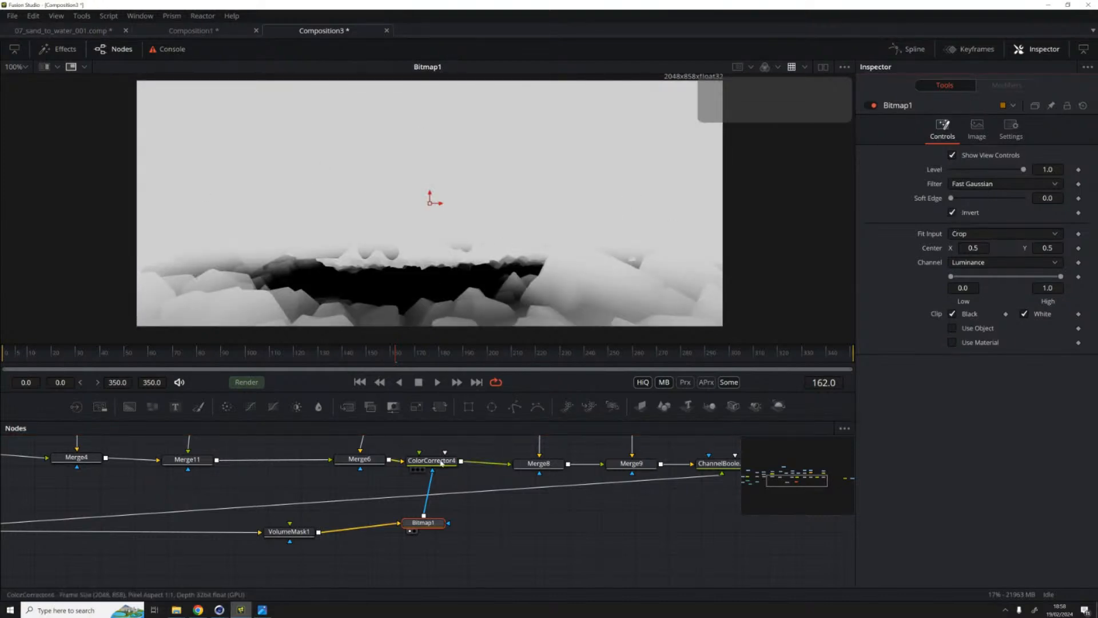
Step: View ColorCorrector4, set its gain to 0.38, and check the result in Merge9 and Merge10
click(413, 469)
click(416, 461)
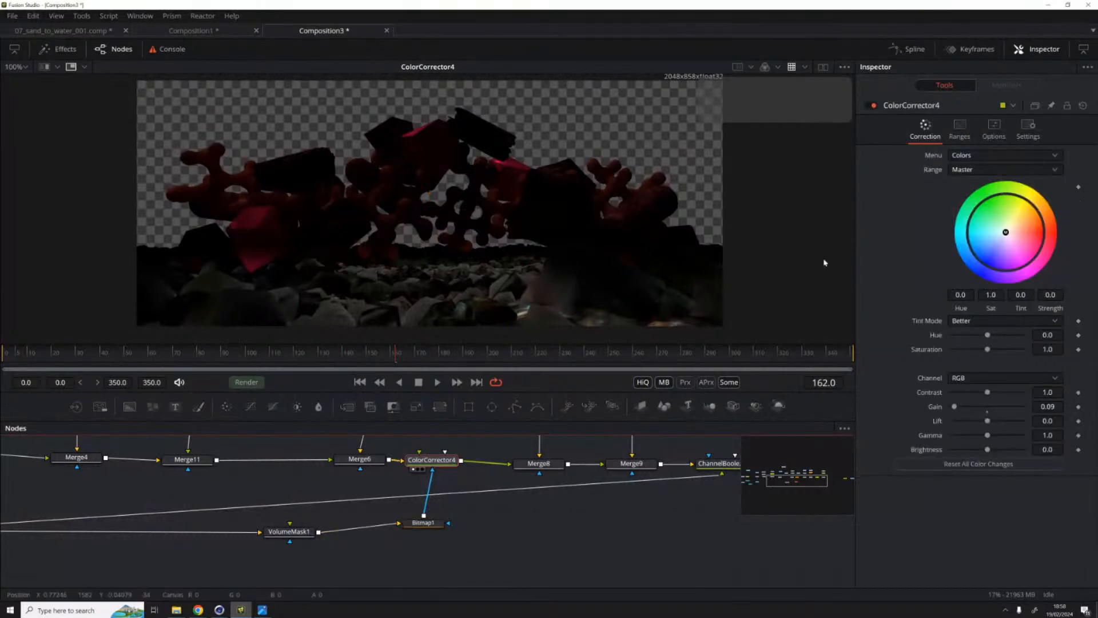
mouse_move(961, 418)
mouse_down()
mouse_move(975, 419)
mouse_move(963, 419)
mouse_up()
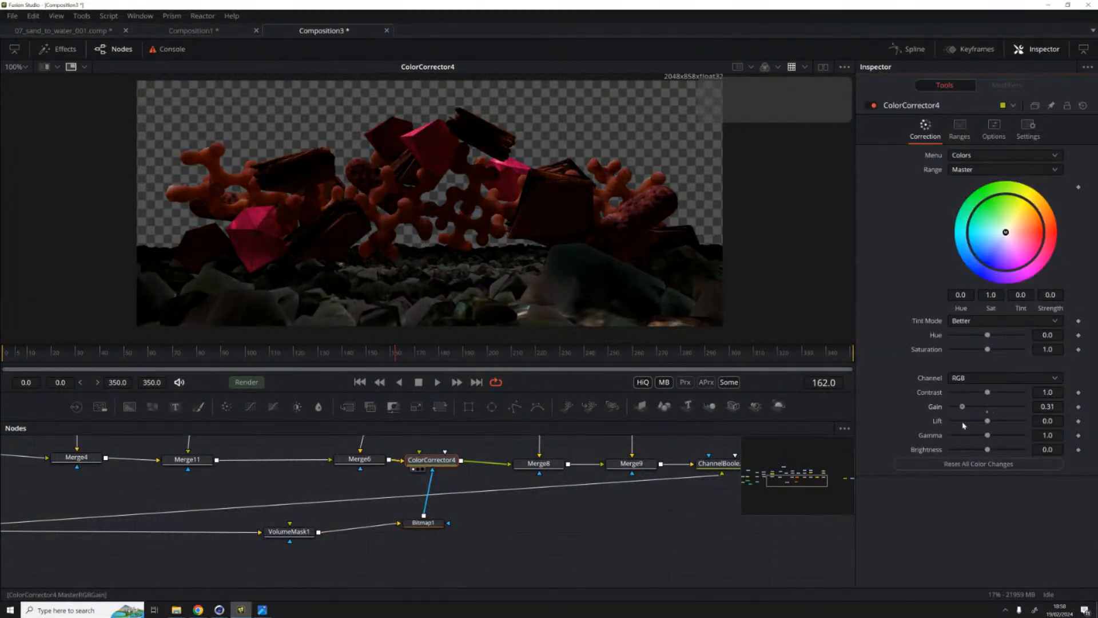
click(612, 472)
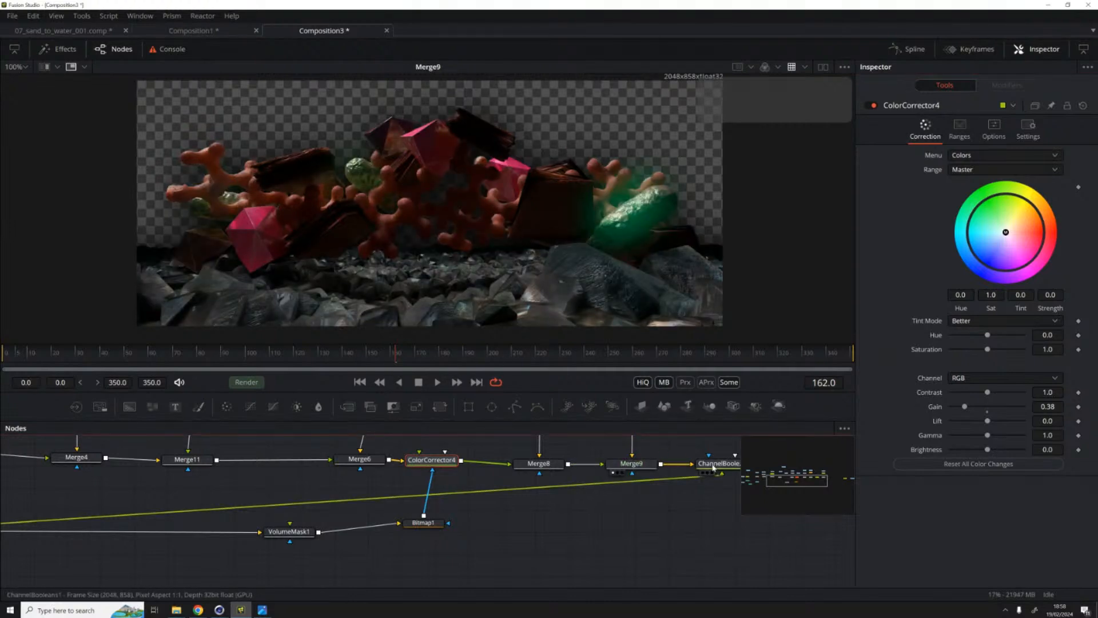
key(ctrl+v)
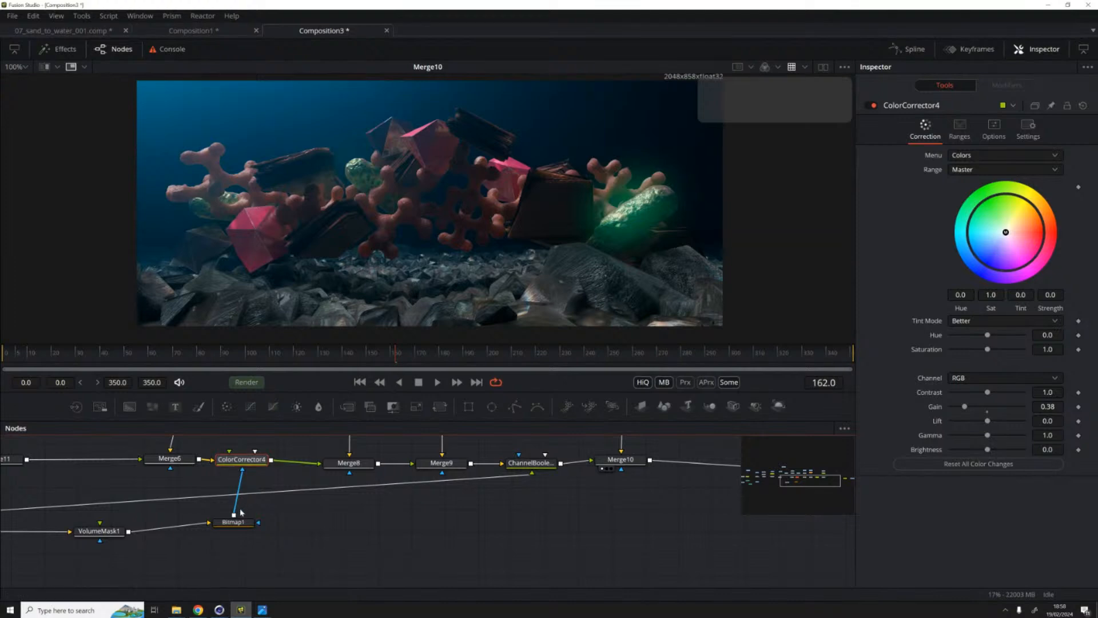
Step: Scrub the timeline back to frame 53 and inspect the Bitmap1 mask there
click(99, 531)
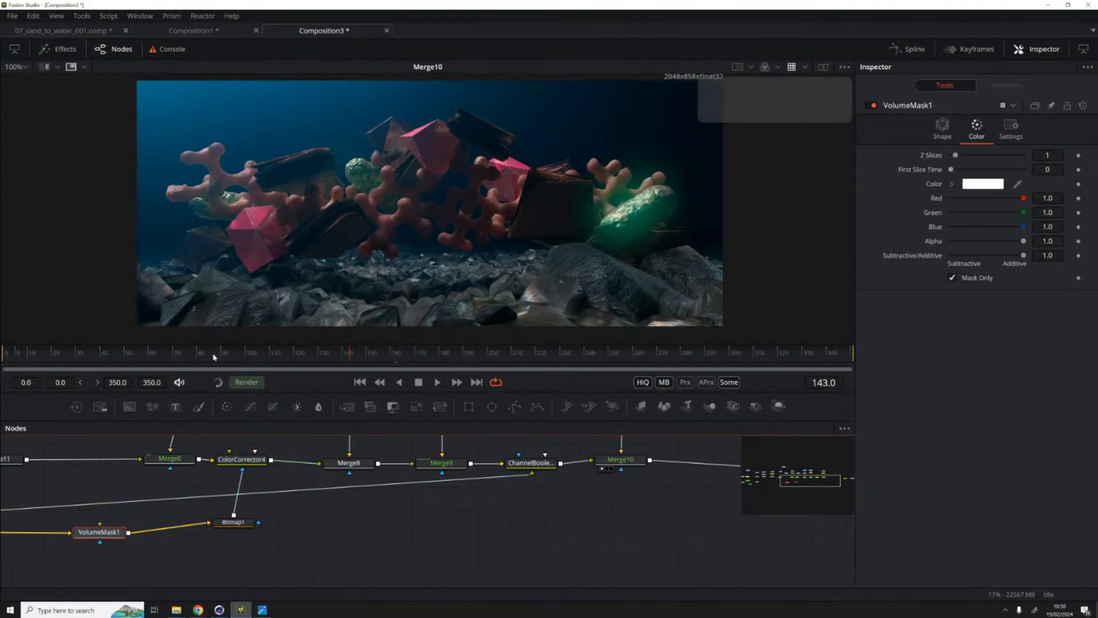
drag(200, 358, 134, 350)
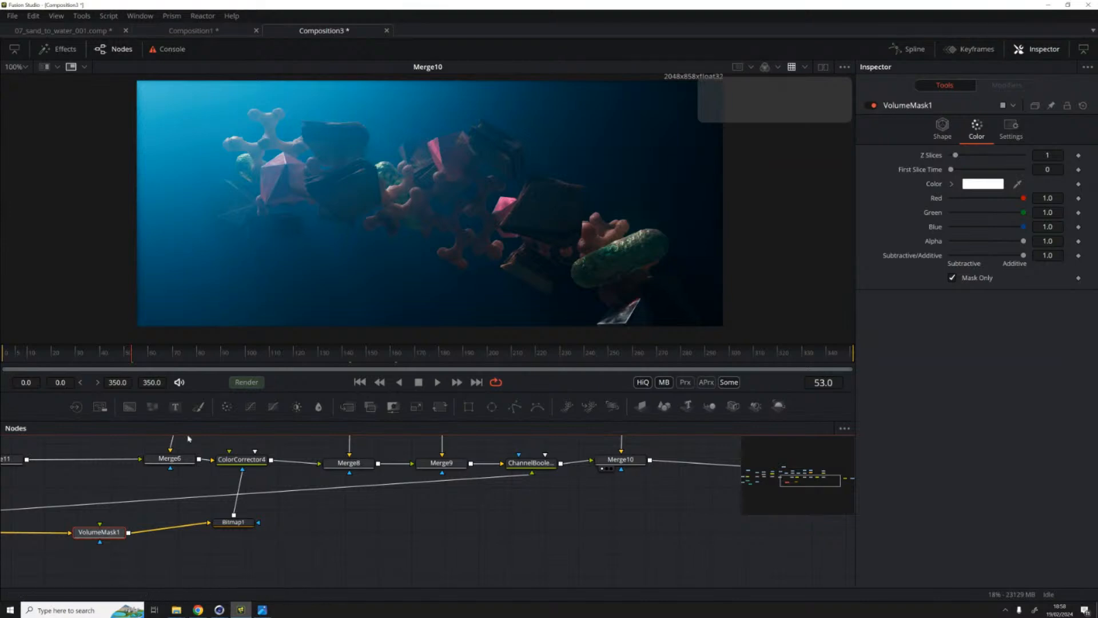
click(219, 530)
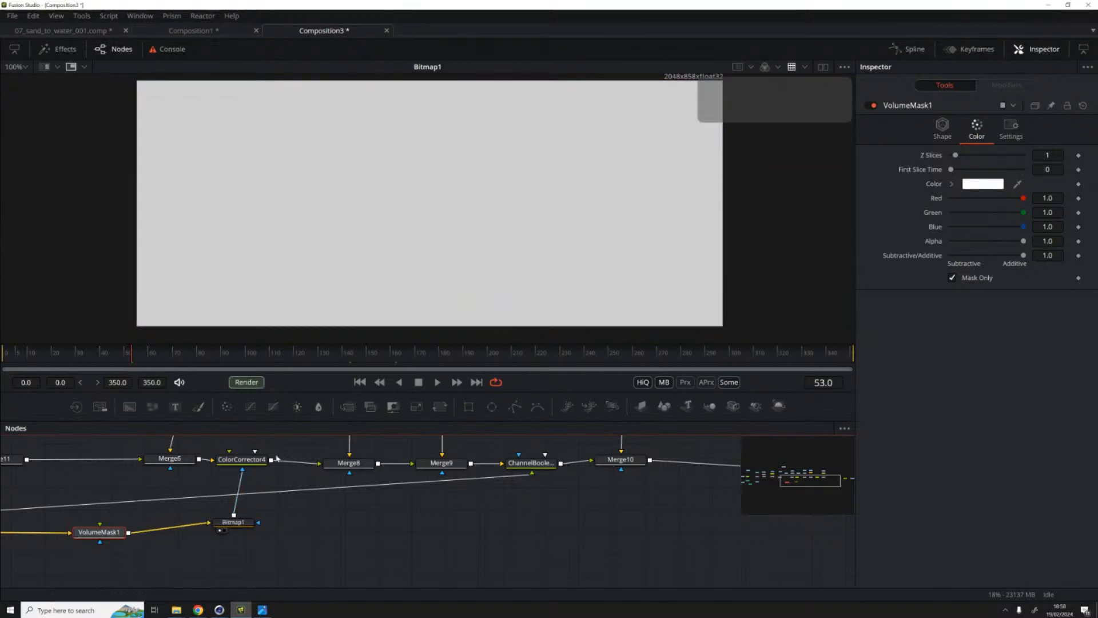
Step: Turn off the inversion on Bitmap1 and view Merge10 at frame 161
mouse_move(108, 544)
click(234, 521)
click(969, 213)
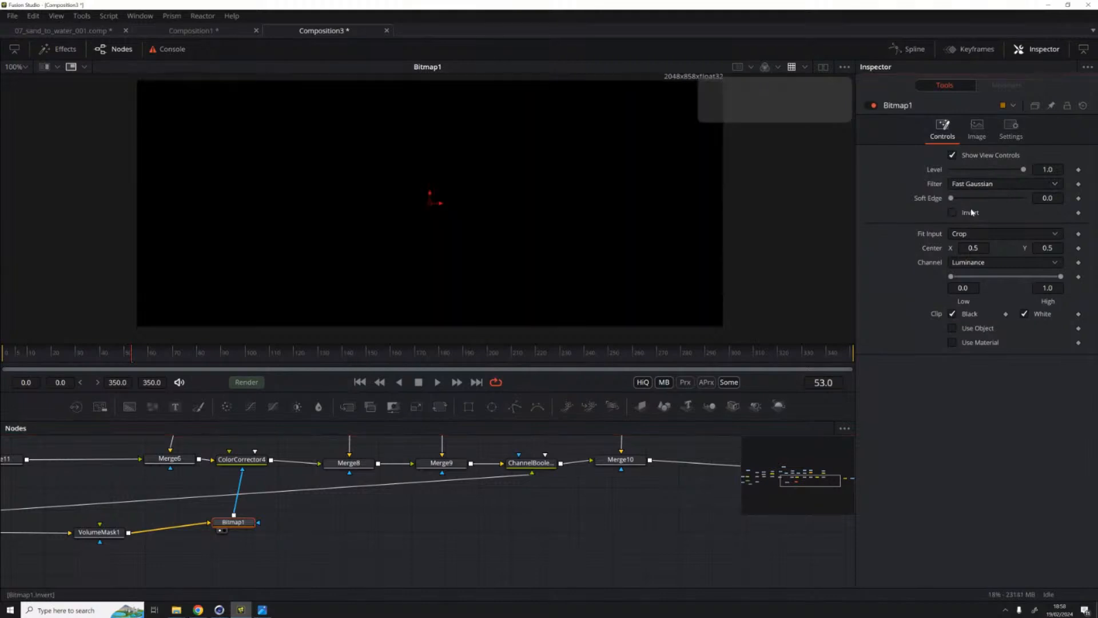
drag(281, 360, 394, 360)
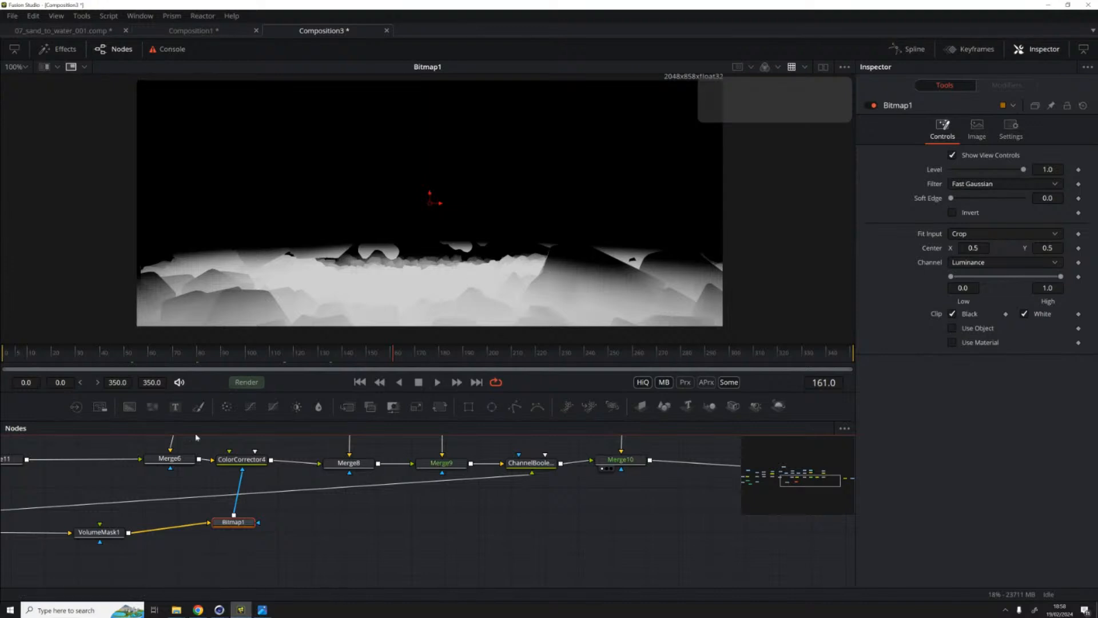
drag(231, 523, 442, 539)
key(1)
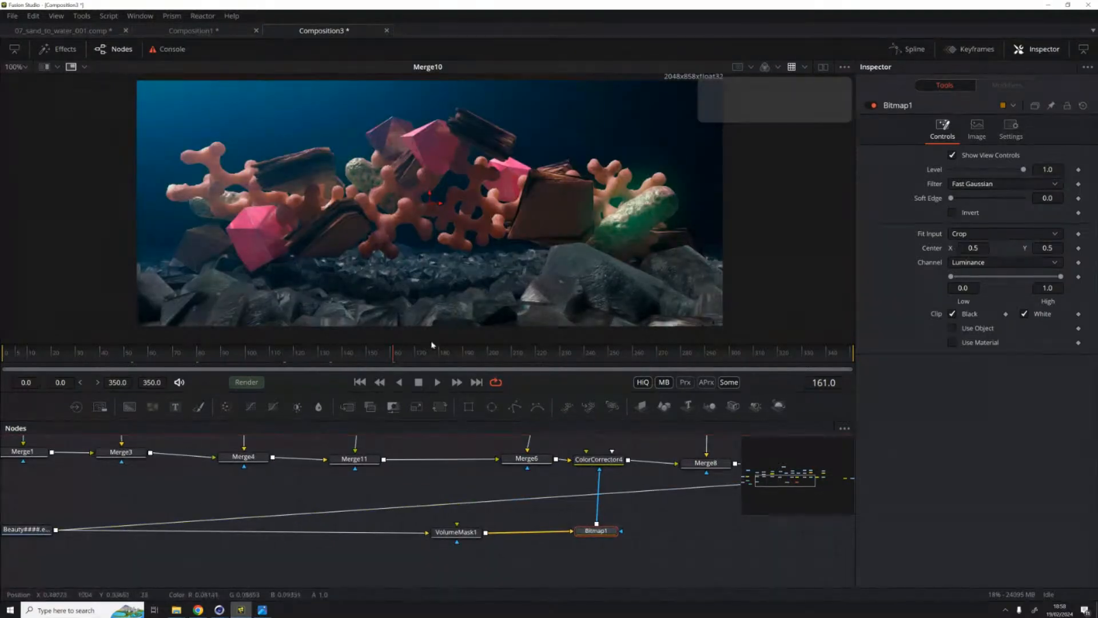
Step: Examine the channel assignments in the Beauty loader's format settings
drag(115, 510, 406, 481)
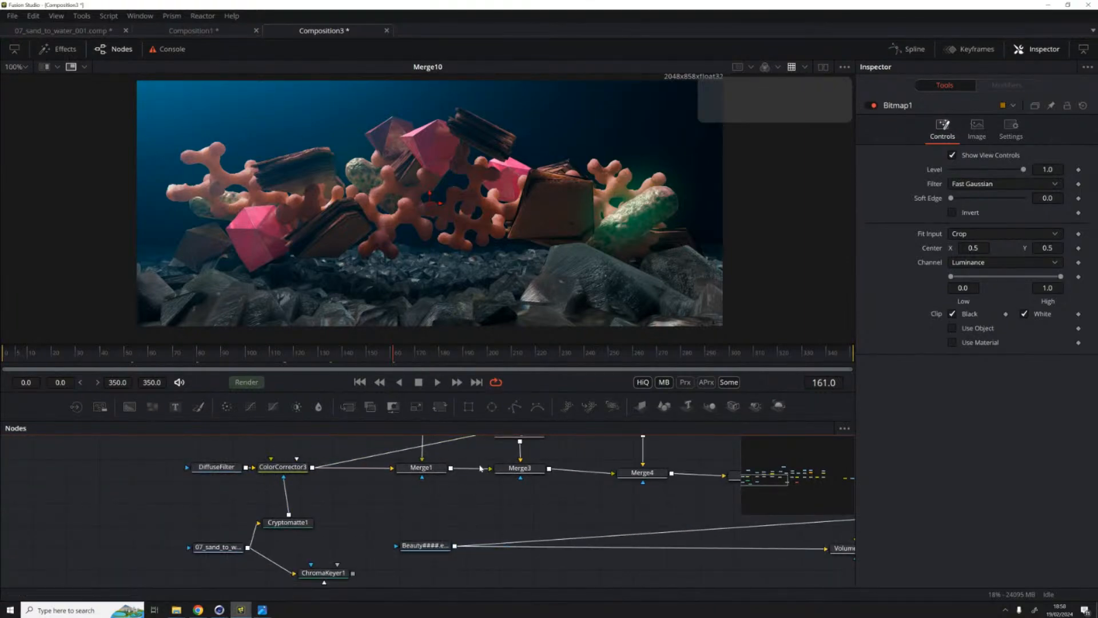
drag(578, 482, 228, 501)
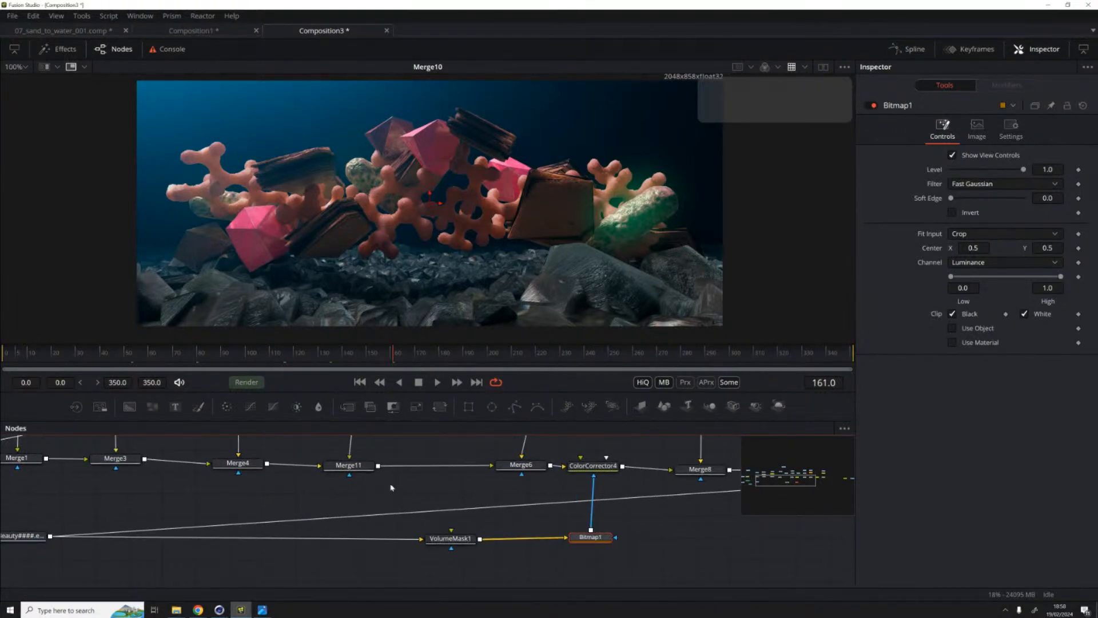
click(21, 538)
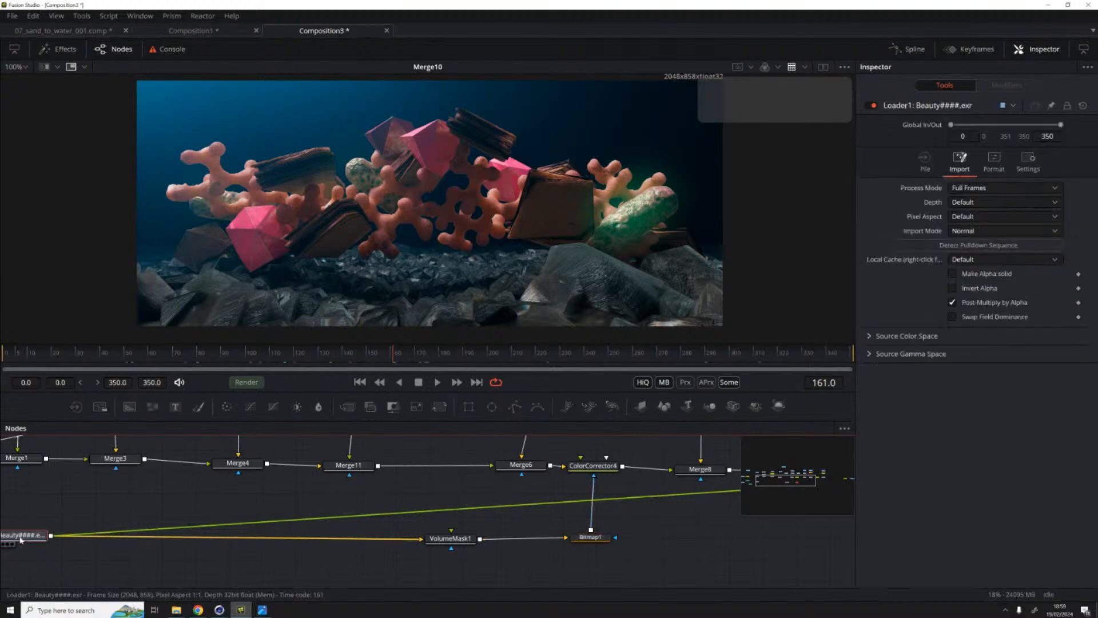
click(994, 160)
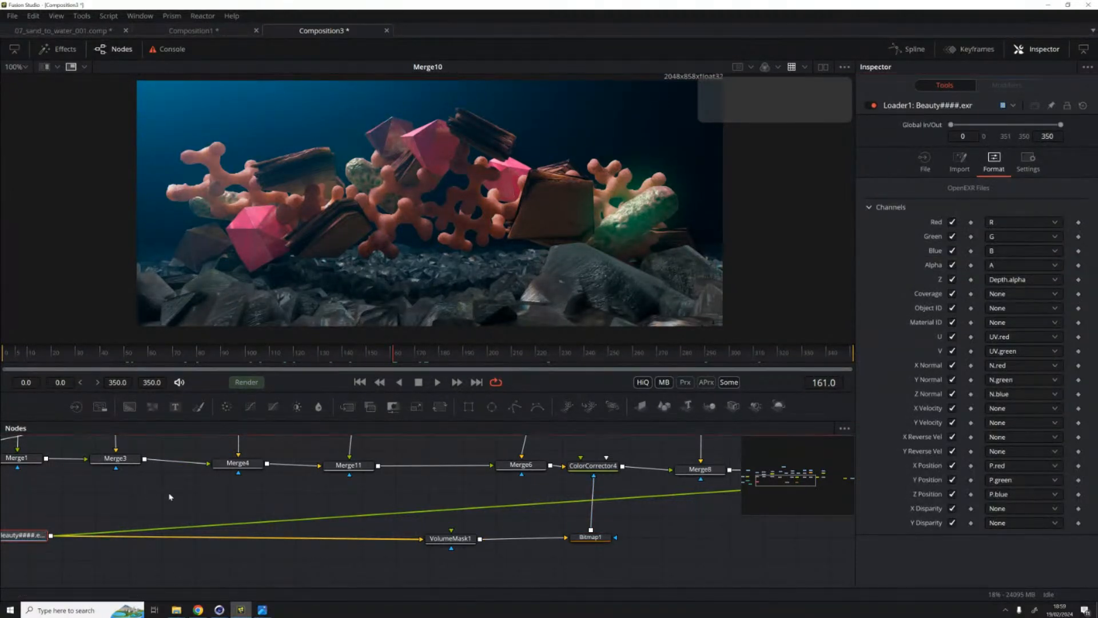
Step: Add an unconnected Shader node to the node graph
right_click(260, 498)
click(130, 433)
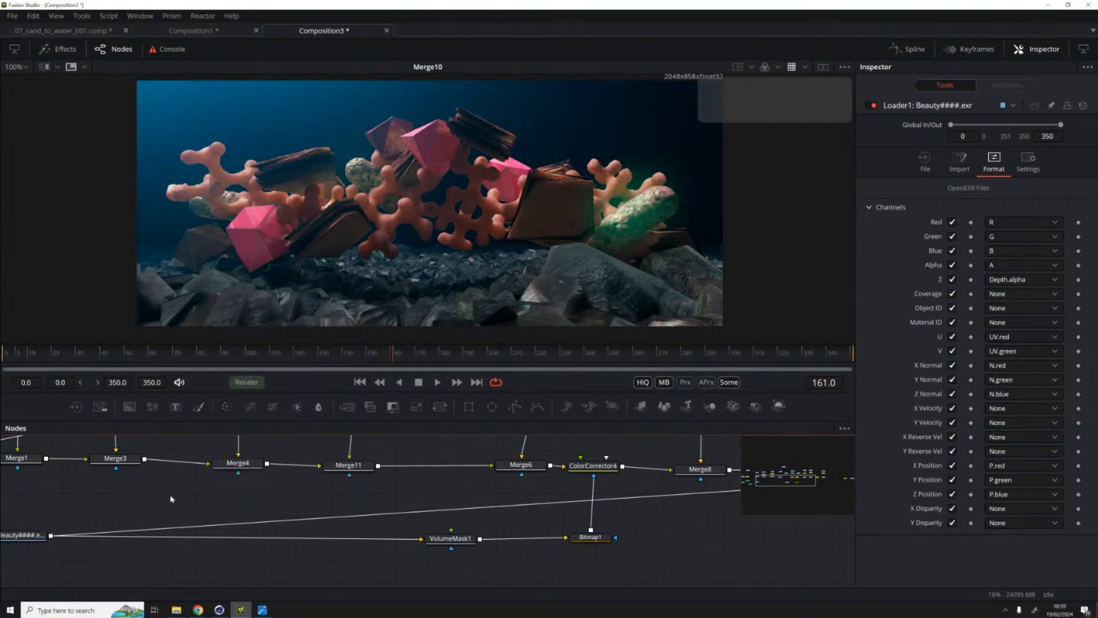
key(shift+space)
text(bit)
key(BackSpace)
key(BackSpace)
key(BackSpace)
text(shad)
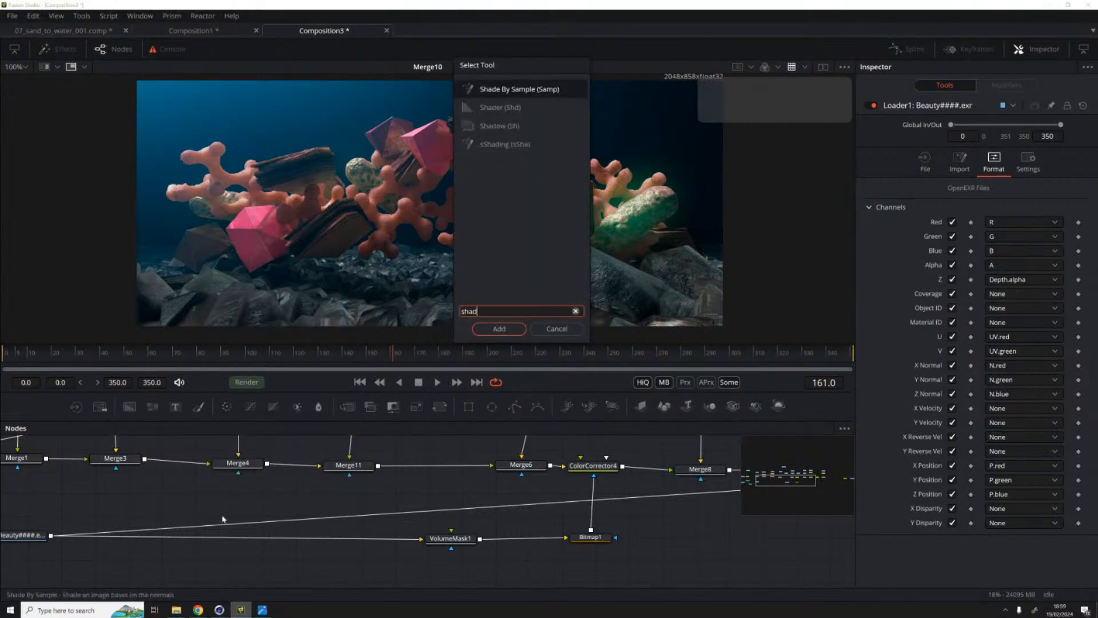
text(er)
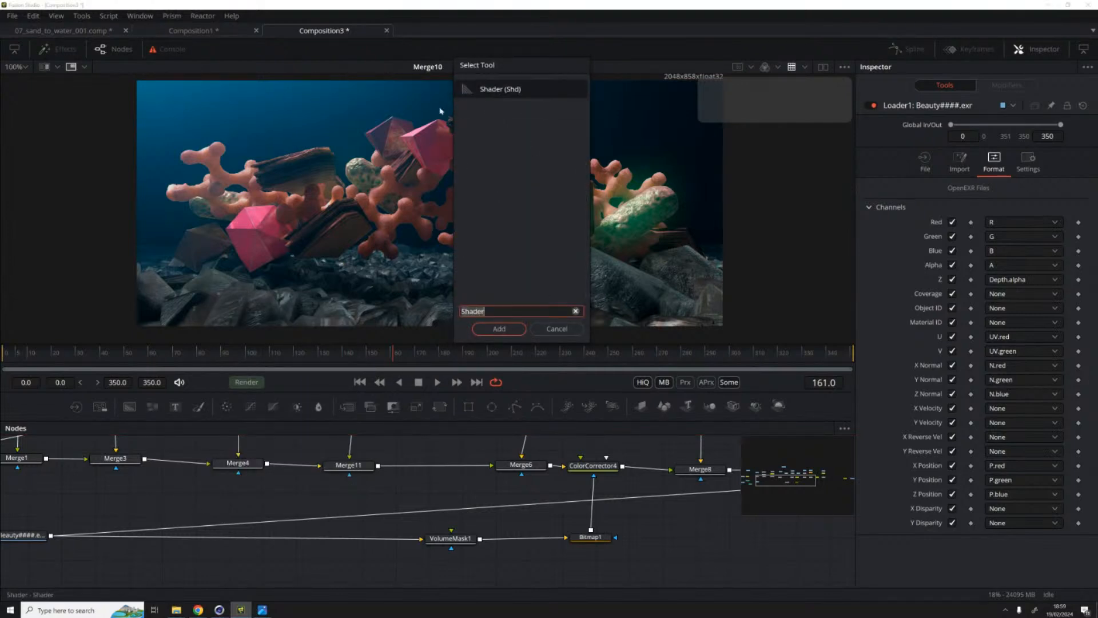
click(496, 328)
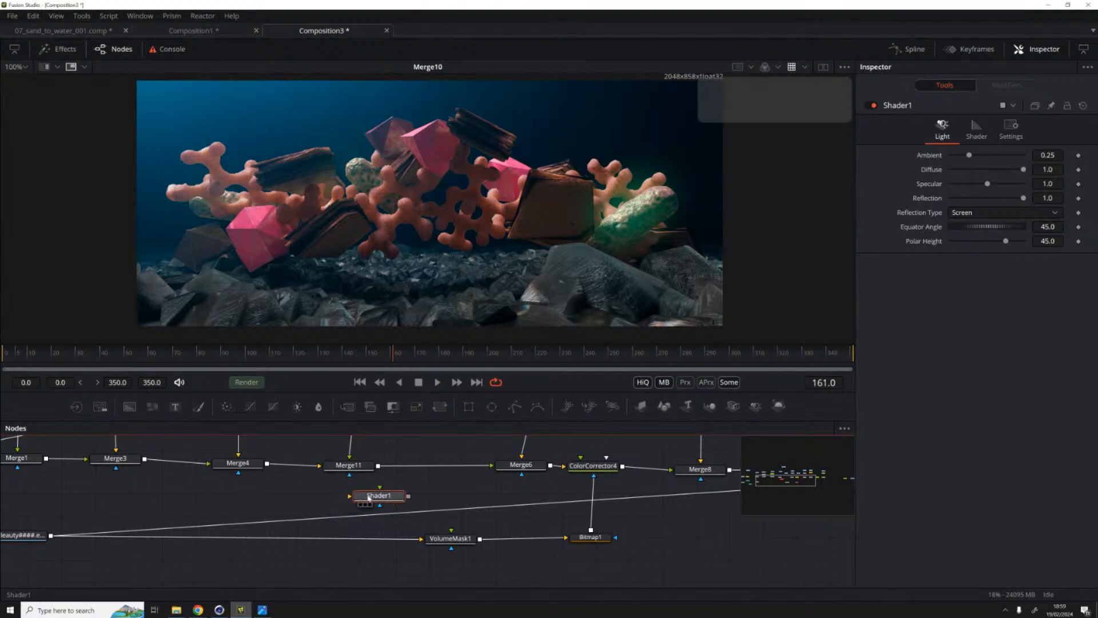
Step: Make room beside Merge6 and insert Shader1 between Merge6 and ColorCorrector4
drag(367, 497, 463, 498)
drag(521, 464, 429, 452)
drag(469, 497, 509, 468)
click(509, 464)
drag(443, 456, 442, 470)
click(510, 464)
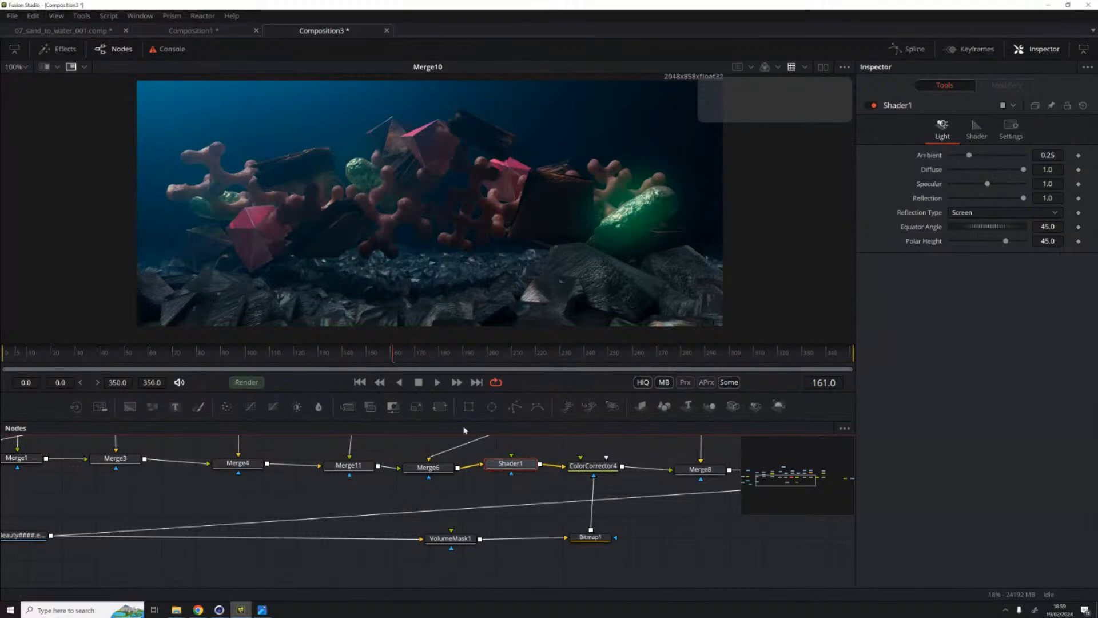
drag(512, 466, 514, 471)
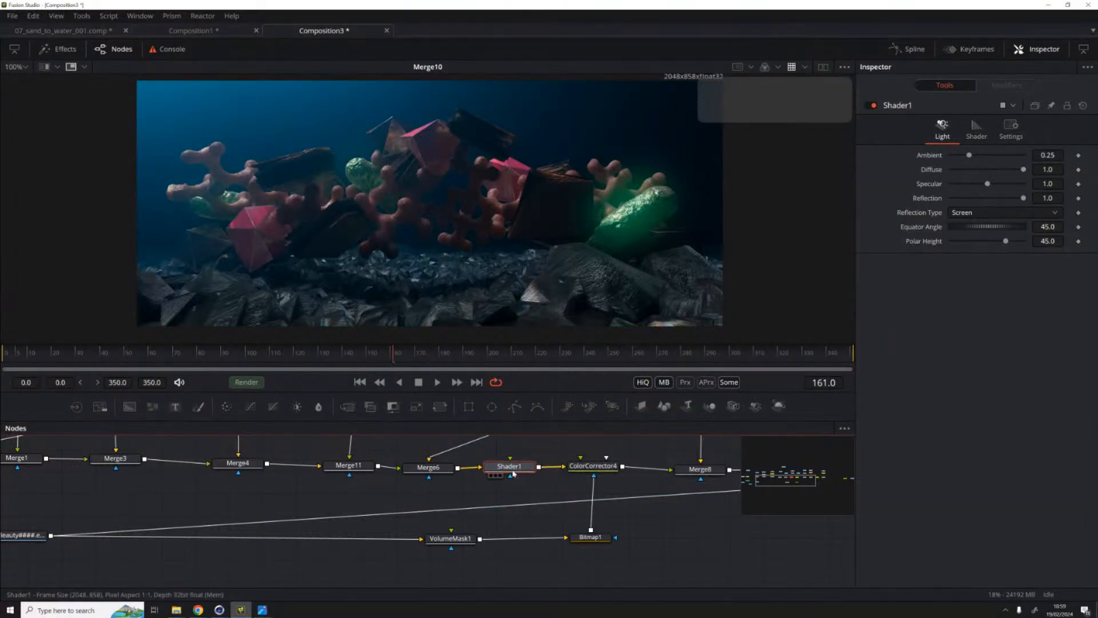
Step: View the Shader1 output, and compare it with the full composite at Merge10
key(1)
scroll(633, 478, right, 6)
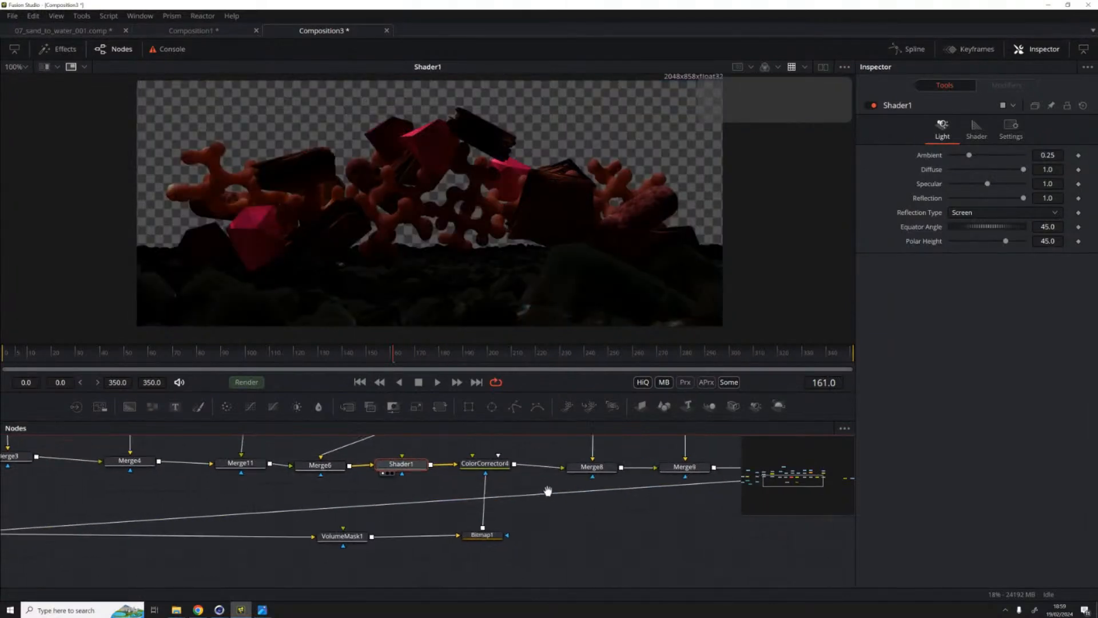
scroll(629, 504, up, 2)
click(589, 515)
key(1)
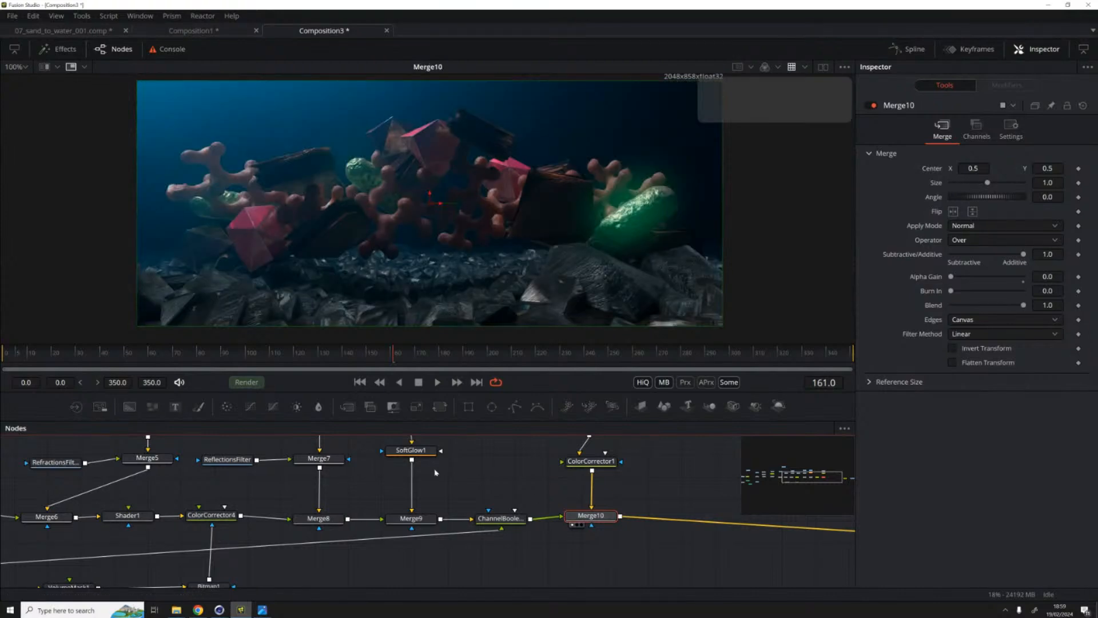
scroll(430, 464, left, 3)
scroll(430, 464, down, 1)
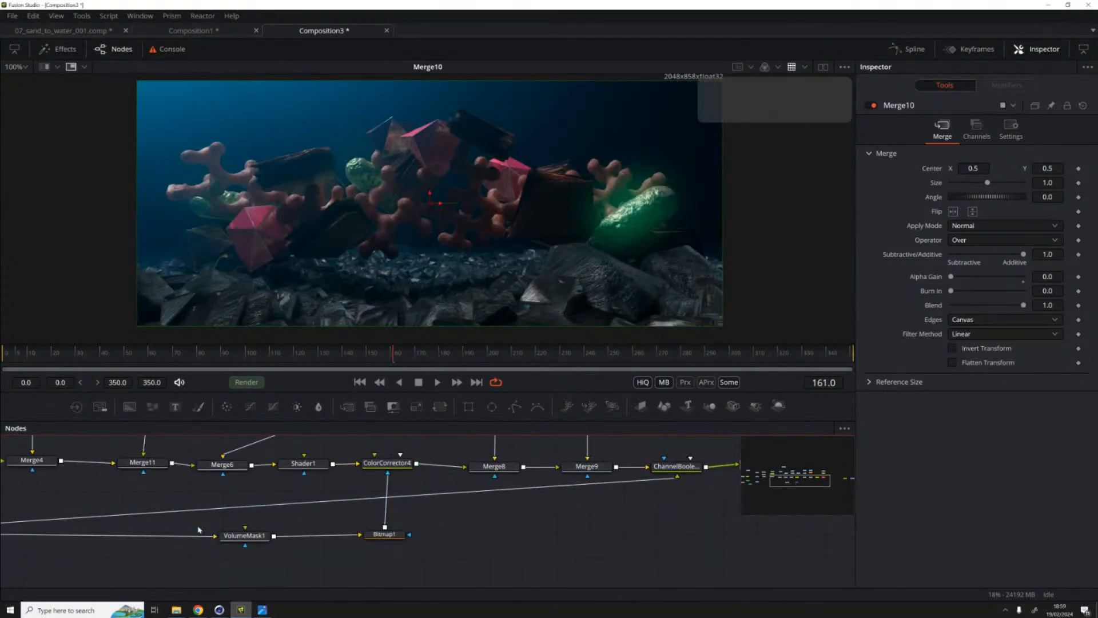
Step: Move VolumeMask1 and Bitmap1 lower, shift ColorCorrector4 towards Merge8, and bring the Beauty loader close to VolumeMask1
drag(195, 531, 406, 582)
drag(390, 538, 403, 565)
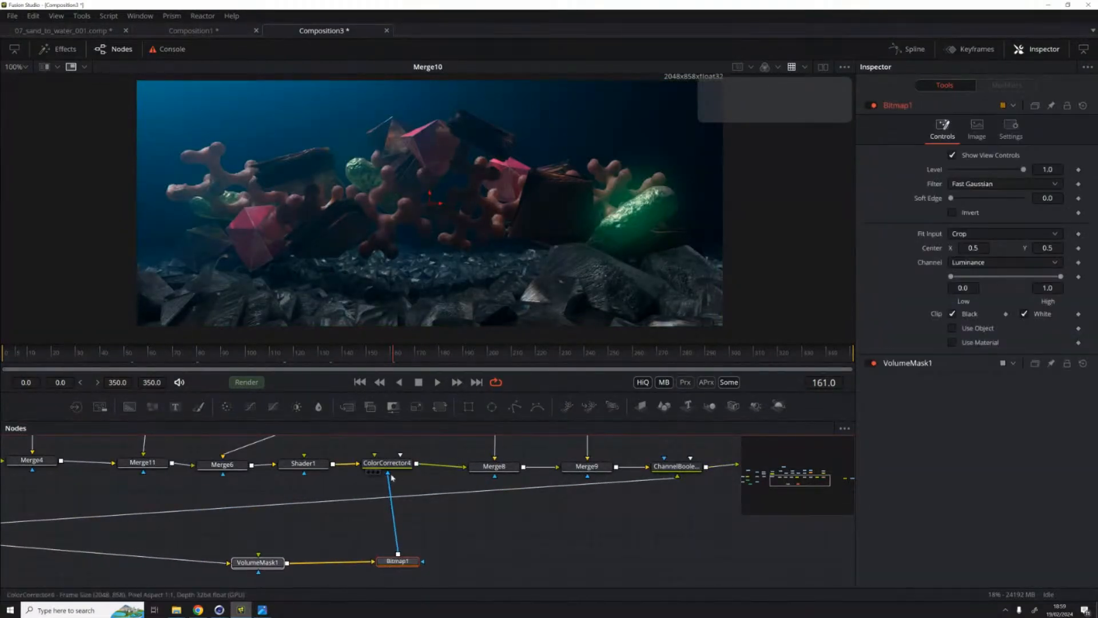
drag(398, 464, 419, 467)
drag(263, 563, 300, 559)
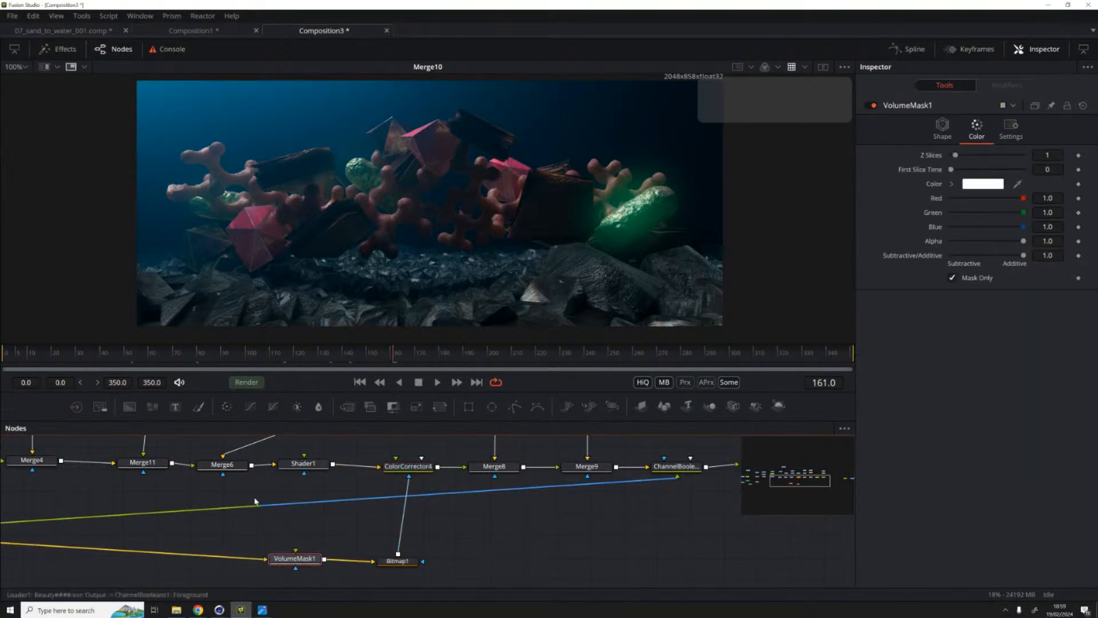
scroll(114, 523, left, 6)
drag(31, 535, 370, 542)
drag(448, 494, 307, 503)
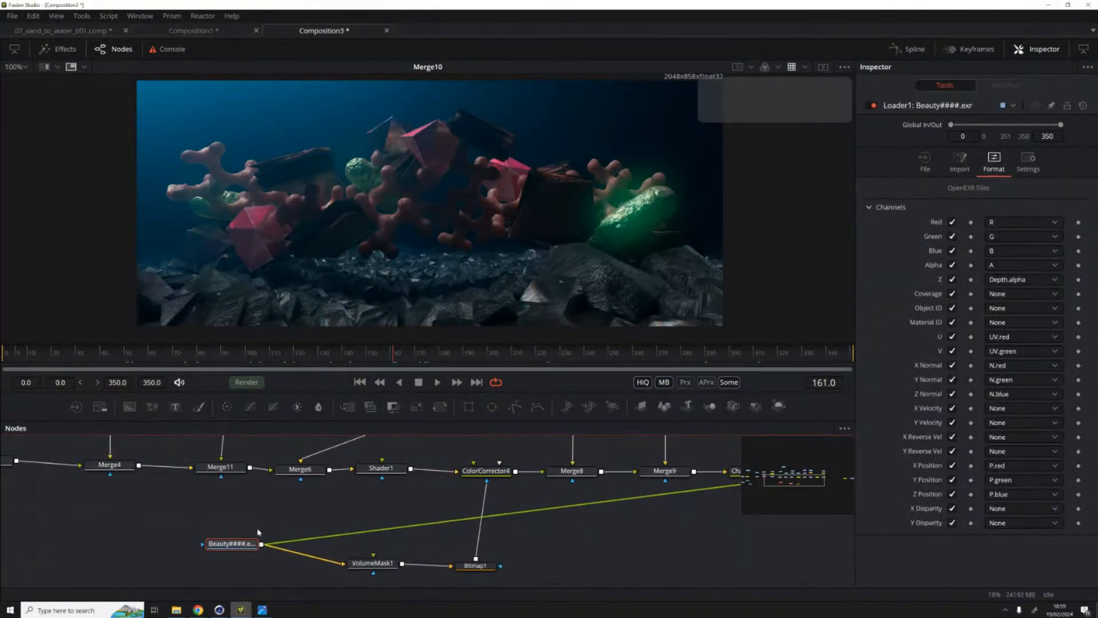
Step: Move Shader1 onto the link from the Beauty loader to the ChannelBooleans node and space out the surrounding nodes
drag(261, 548, 362, 531)
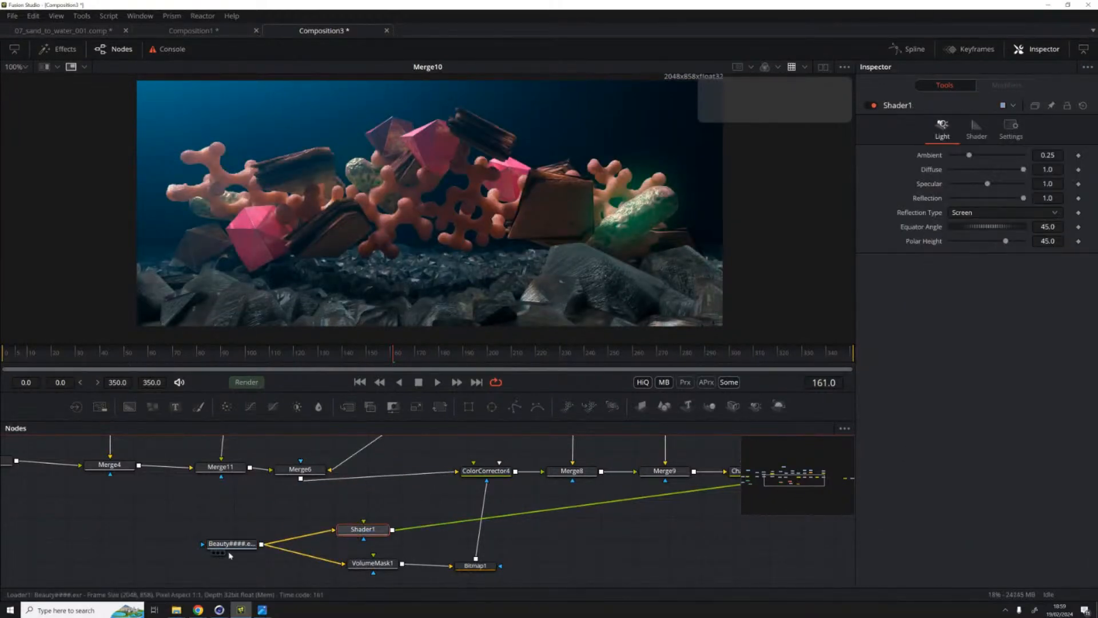
drag(231, 546, 194, 540)
mouse_move(362, 529)
mouse_down()
mouse_move(358, 517)
mouse_move(345, 521)
mouse_move(362, 512)
mouse_up()
drag(317, 471, 334, 473)
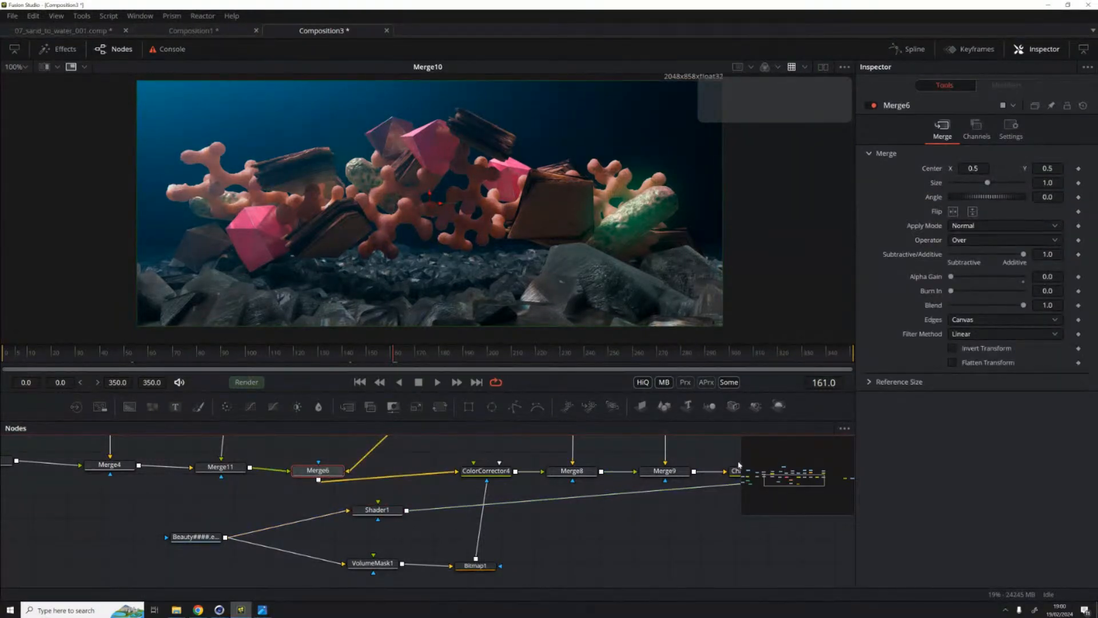
Step: View Shader1 and set its ambient to 0.638, specular to 2.0, equator angle to 240.7 and polar height to -88.6
click(183, 537)
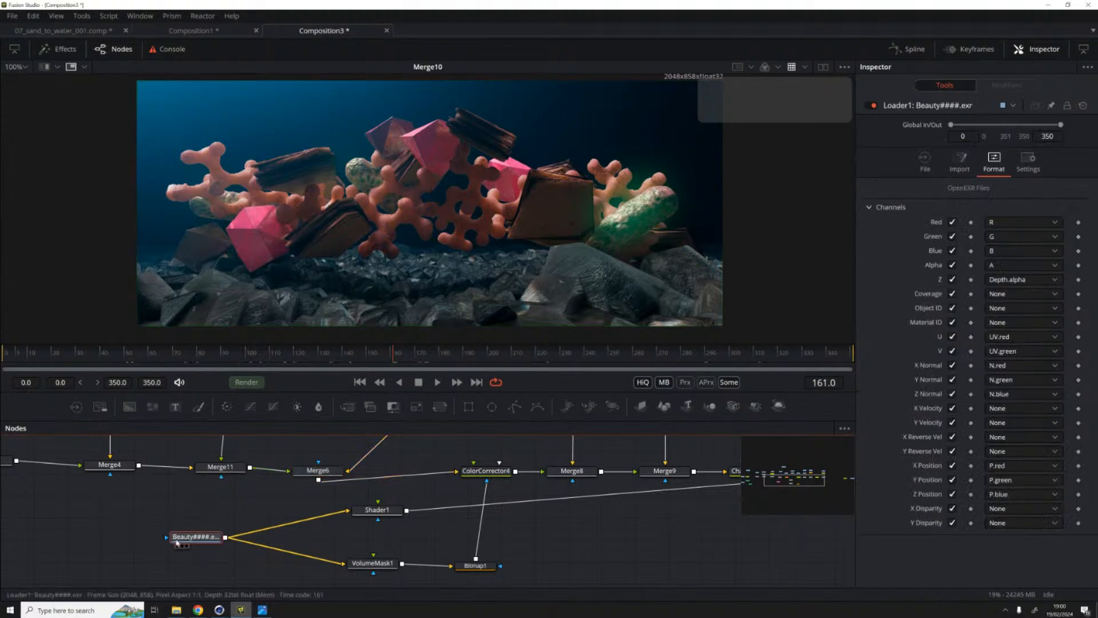
click(383, 509)
key(1)
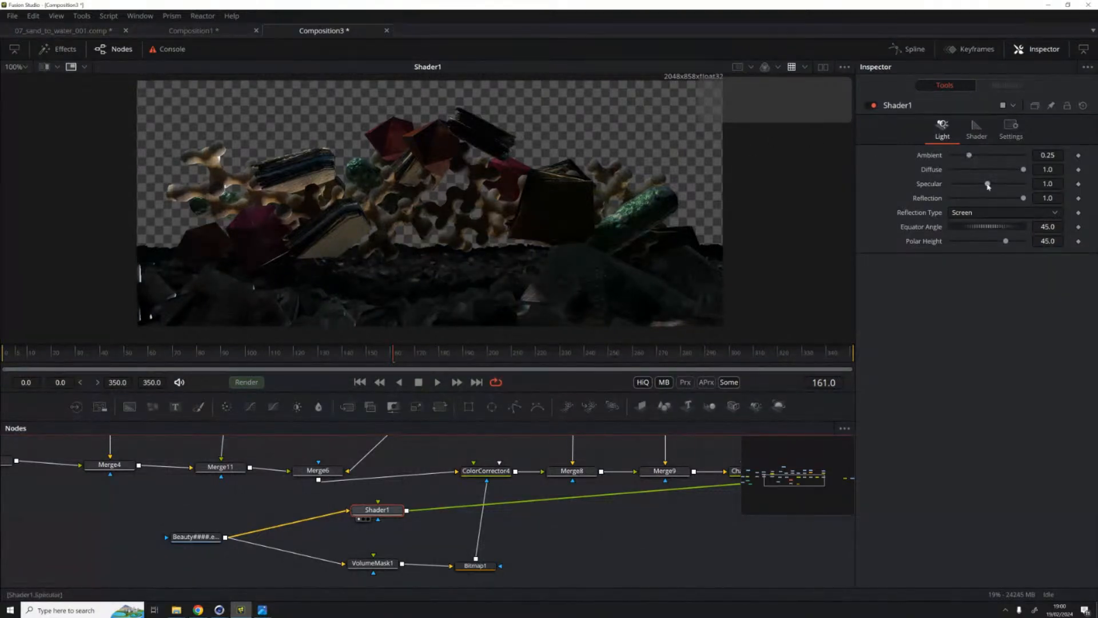
drag(972, 155, 1028, 184)
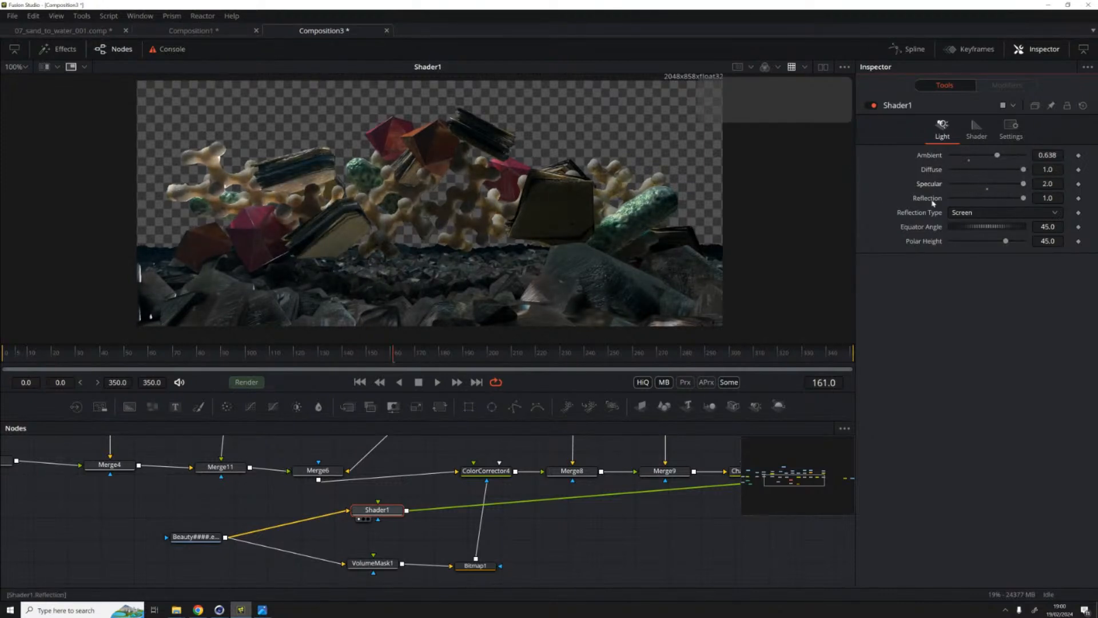
drag(974, 227, 1011, 277)
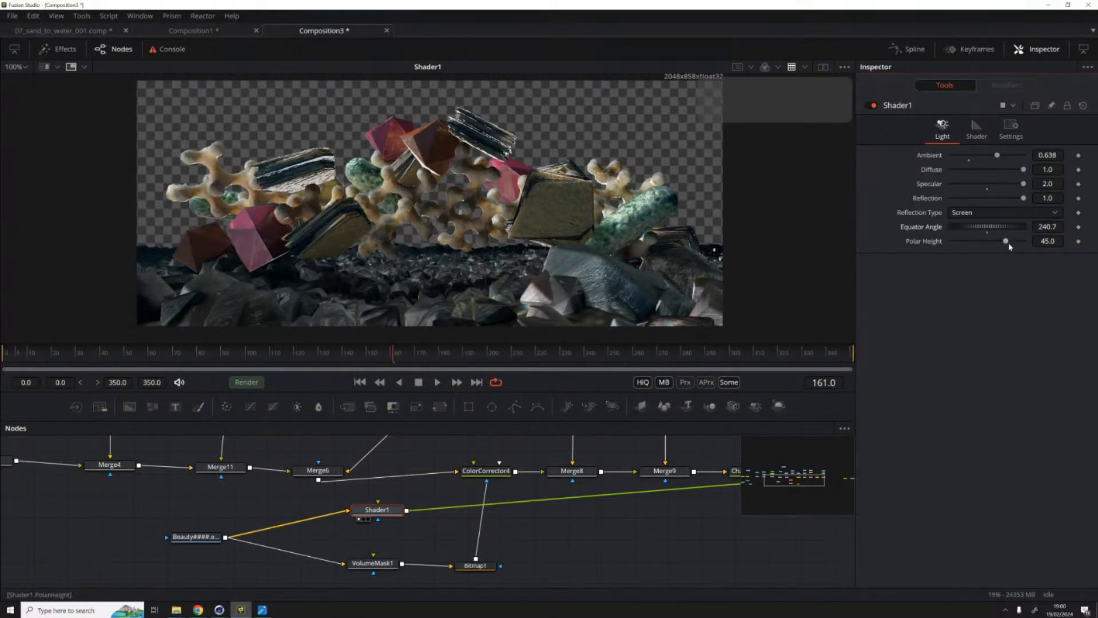
drag(1006, 242, 992, 245)
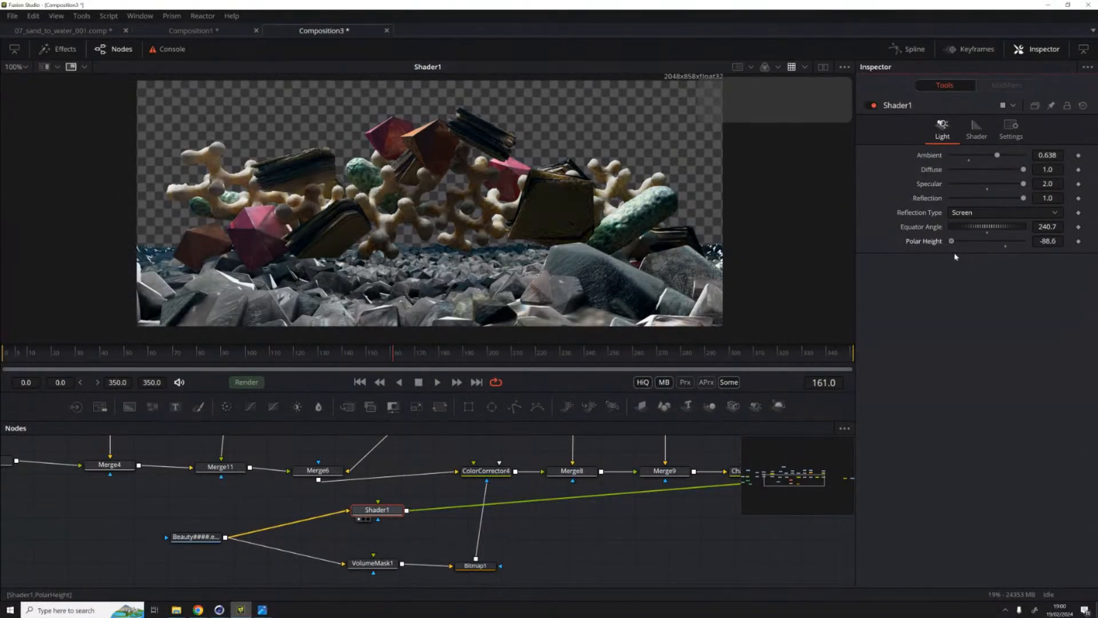
Step: Set Shader1's equator angle to 152.0 and polar height to -52.0, and its specular color to blue at hue 0.544, saturation 1.0, value 0.961
mouse_move(951, 240)
mouse_down()
mouse_move(1013, 245)
mouse_move(979, 233)
mouse_move(1003, 242)
mouse_move(958, 245)
mouse_move(976, 232)
mouse_move(967, 241)
mouse_up()
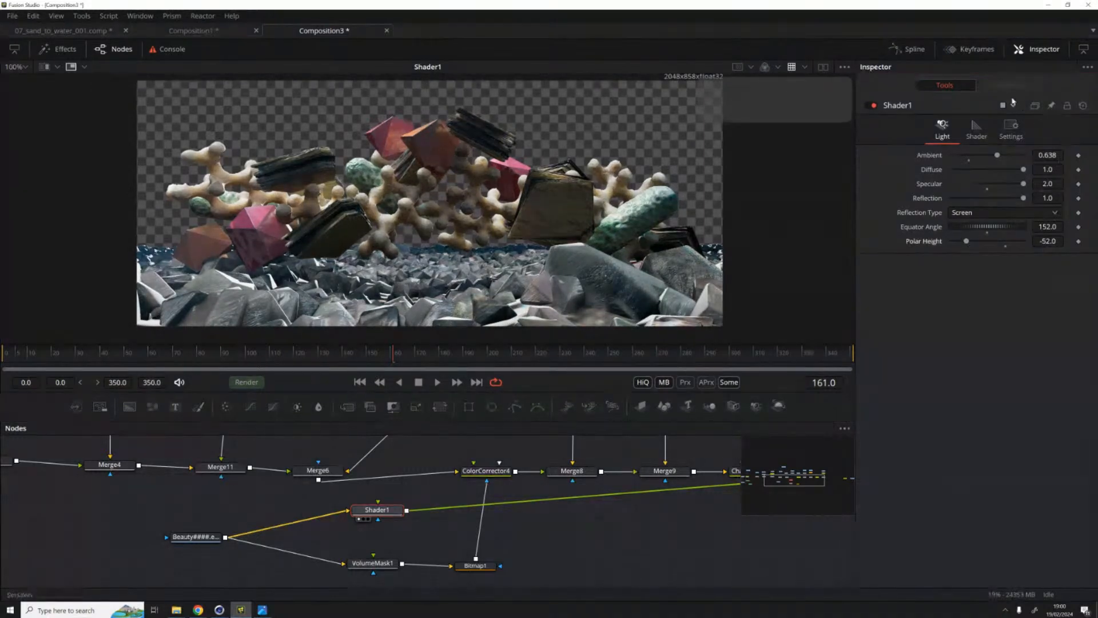
click(971, 137)
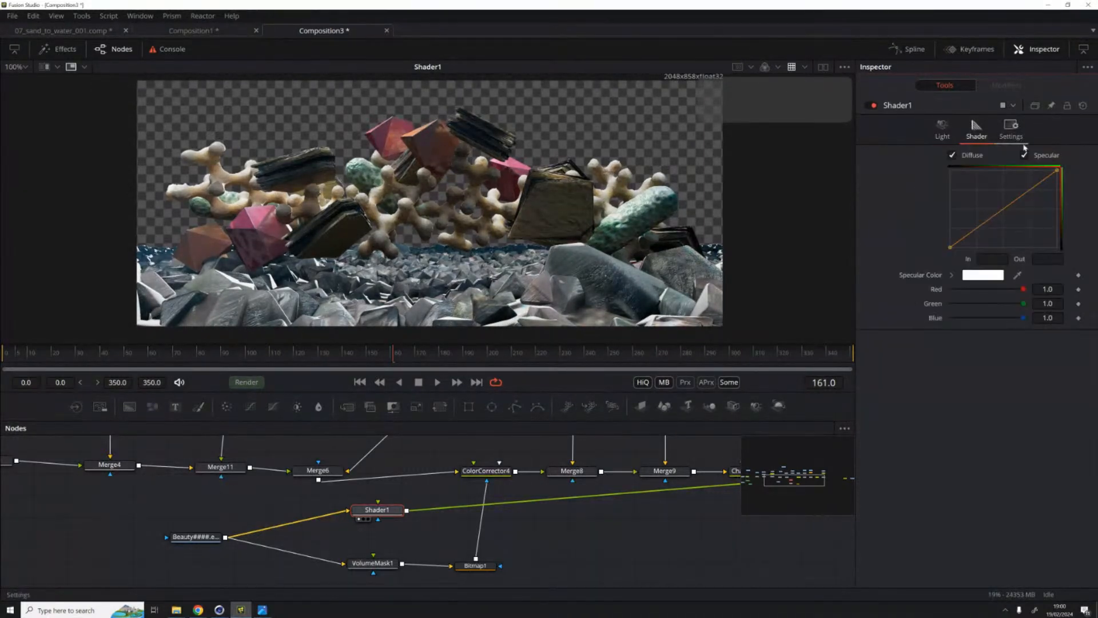
click(953, 275)
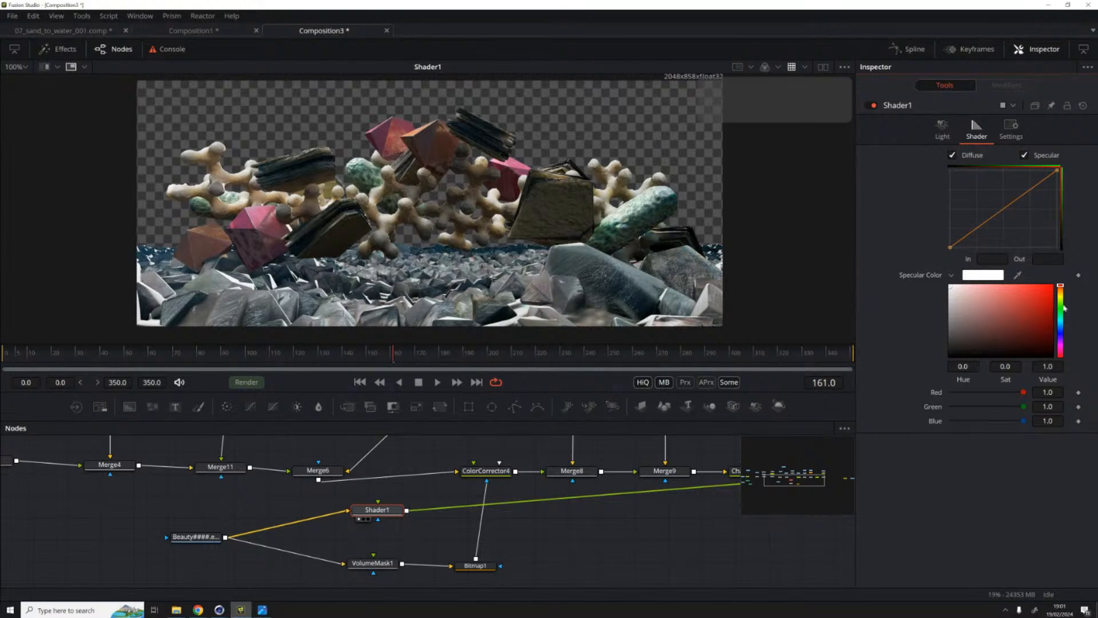
click(1059, 325)
drag(1023, 295, 1053, 289)
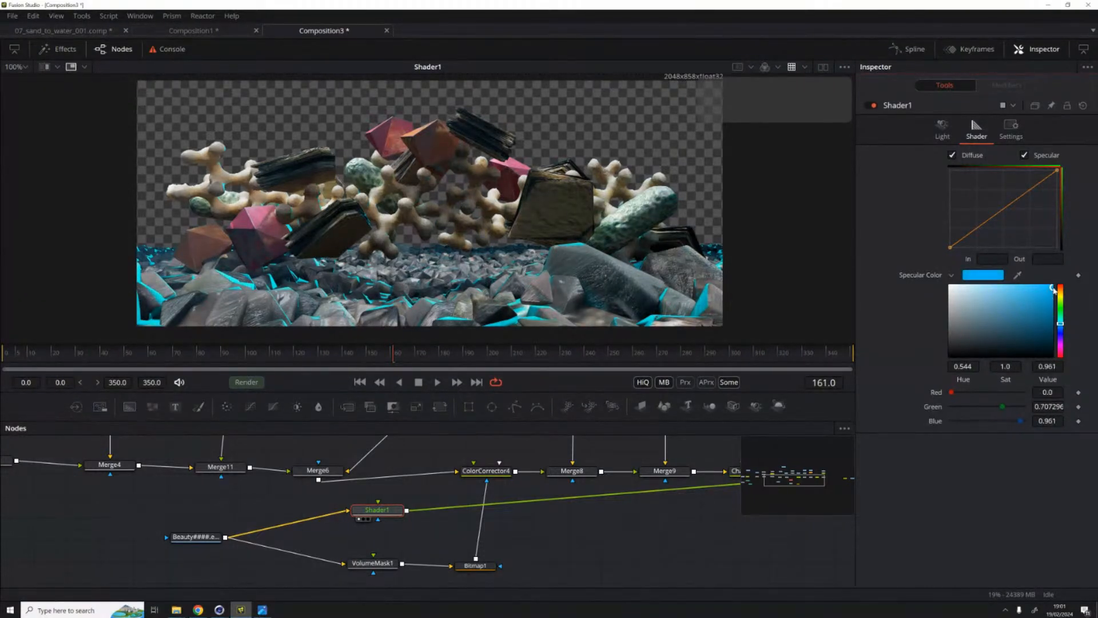
Step: Re-aim Shader1's light with an equator angle of 172.9 and a polar height of 1.4
click(942, 129)
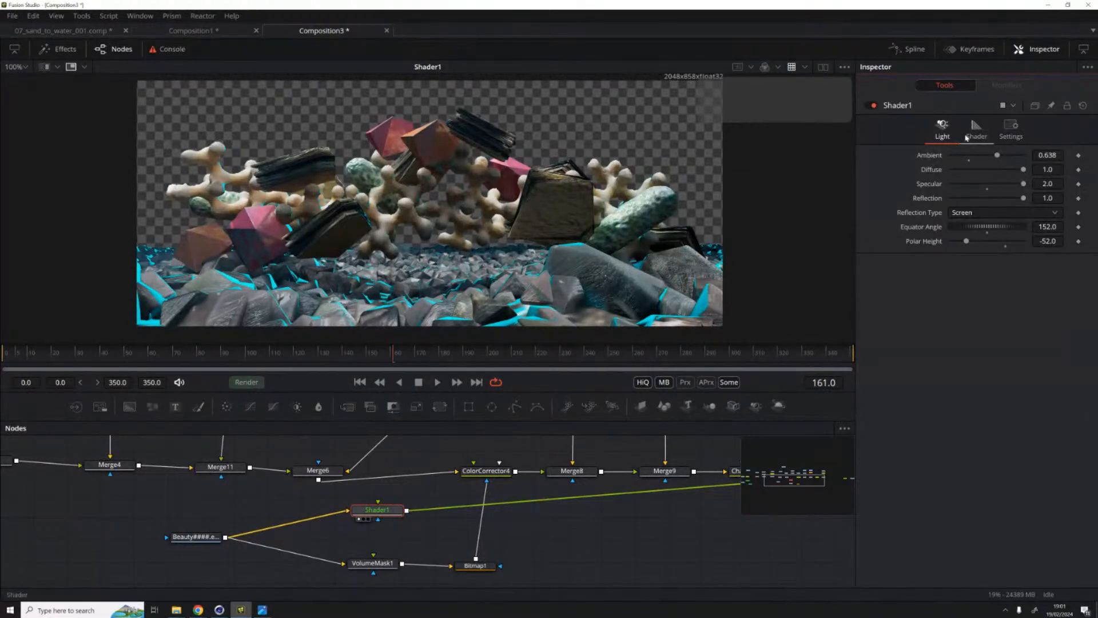
mouse_move(972, 229)
mouse_down()
mouse_move(998, 229)
mouse_move(978, 243)
mouse_move(989, 249)
mouse_move(989, 234)
mouse_up()
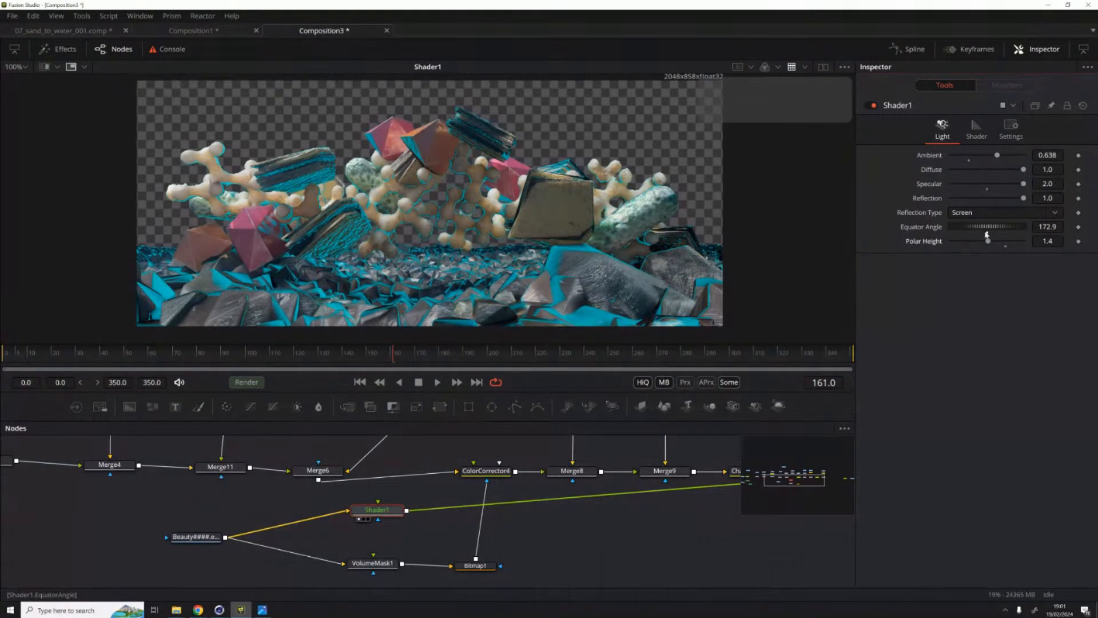
drag(342, 519, 483, 470)
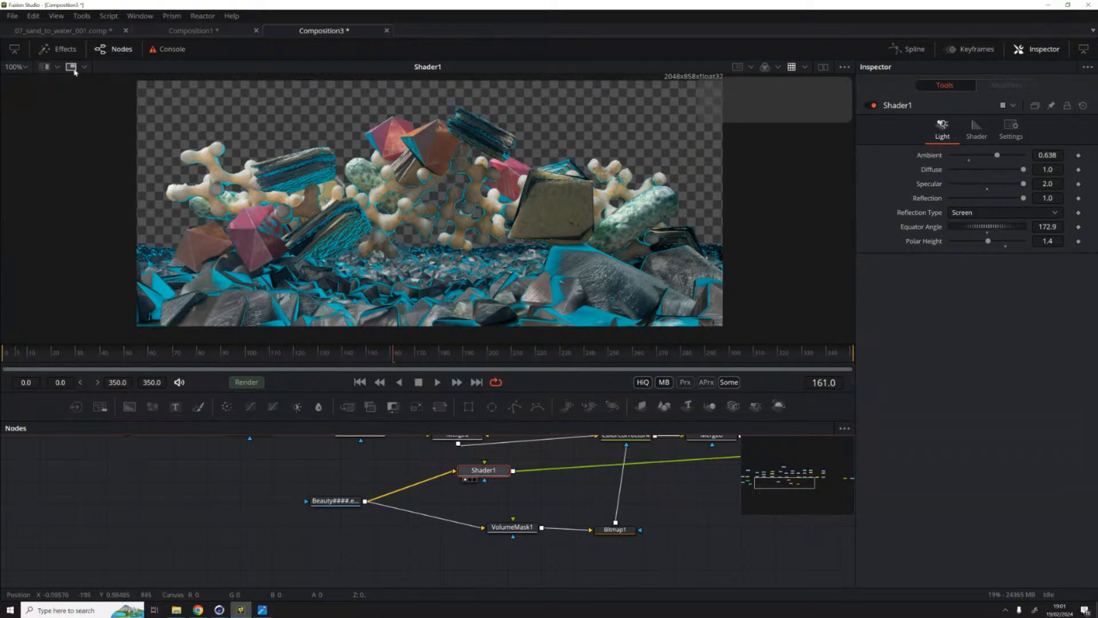
Step: Switch to the 07_sand_to_water_001 composition and view the pipe router feeding the ChannelBooleans and ImagePlane3D1 nodes beside the 3D scene
click(60, 30)
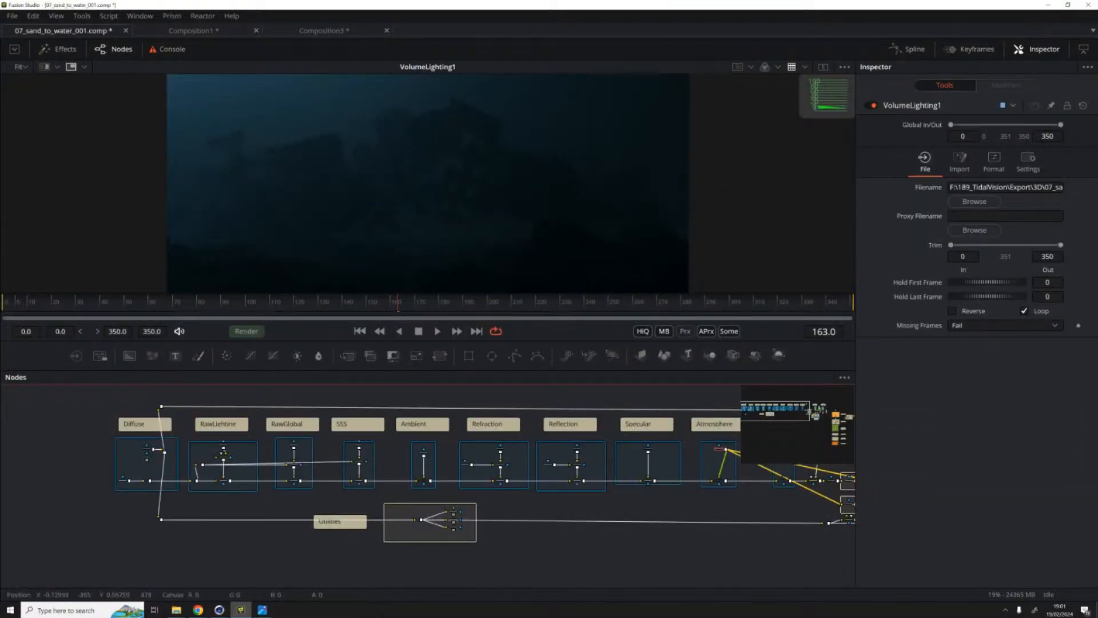
drag(755, 553, 212, 432)
drag(292, 436, 402, 527)
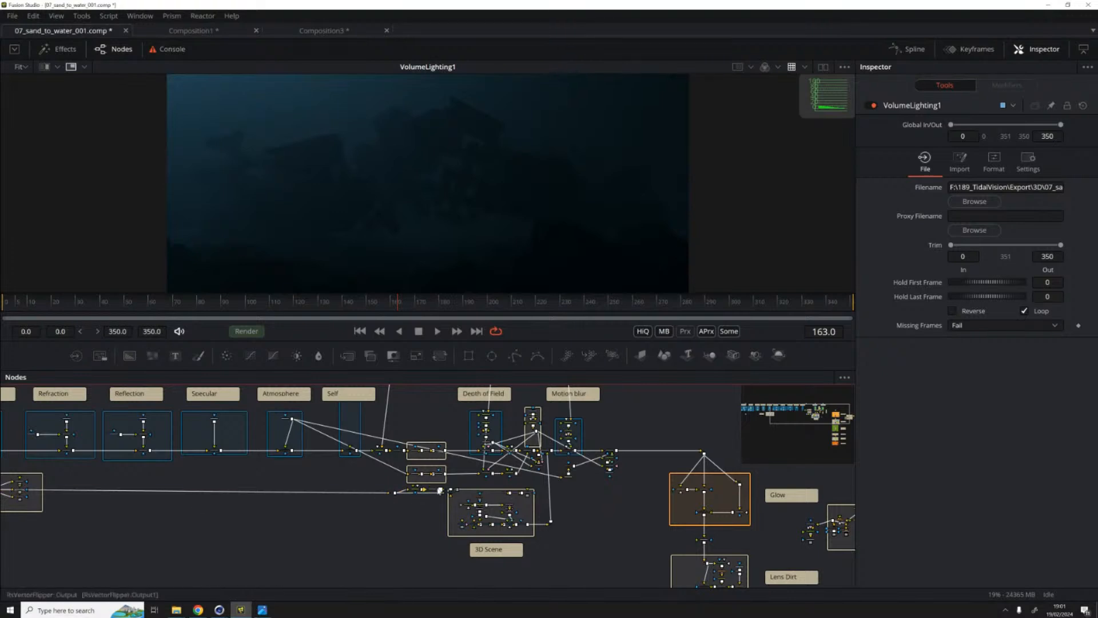
scroll(436, 491, up, 3)
click(325, 508)
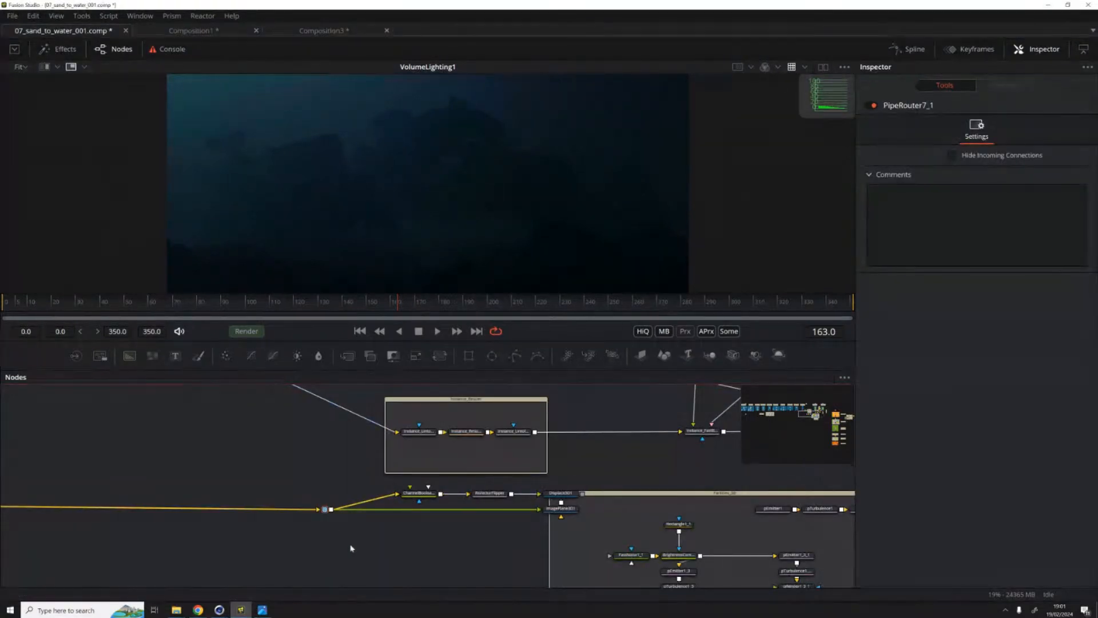
key(1)
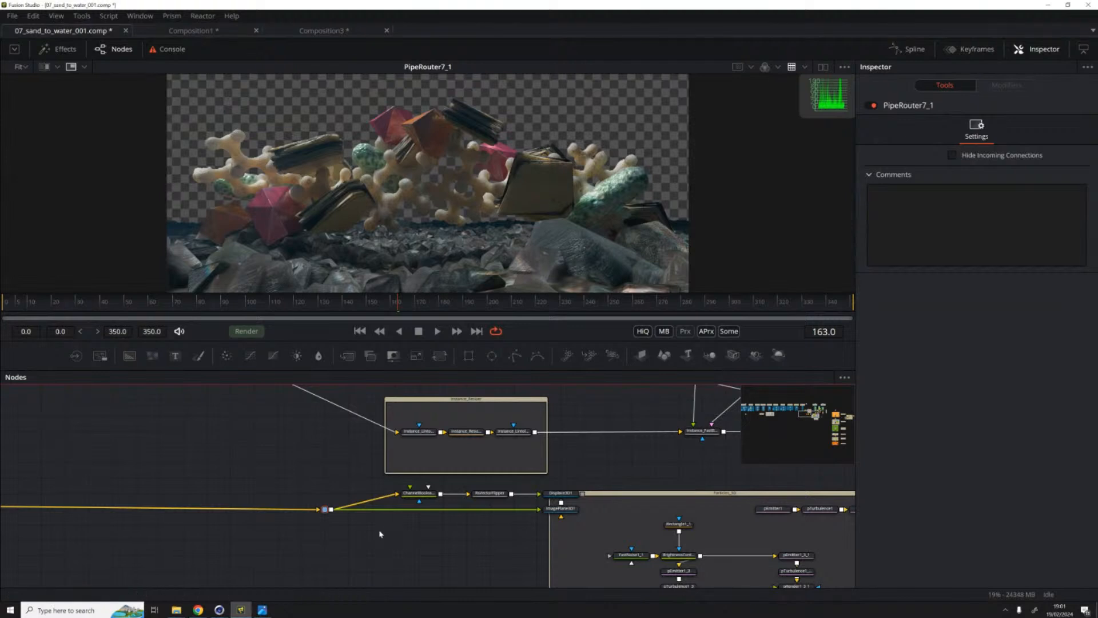
Step: Examine how ChannelBooleans6 copies the X, Y and Z position channels into RGB, and view its output
click(407, 494)
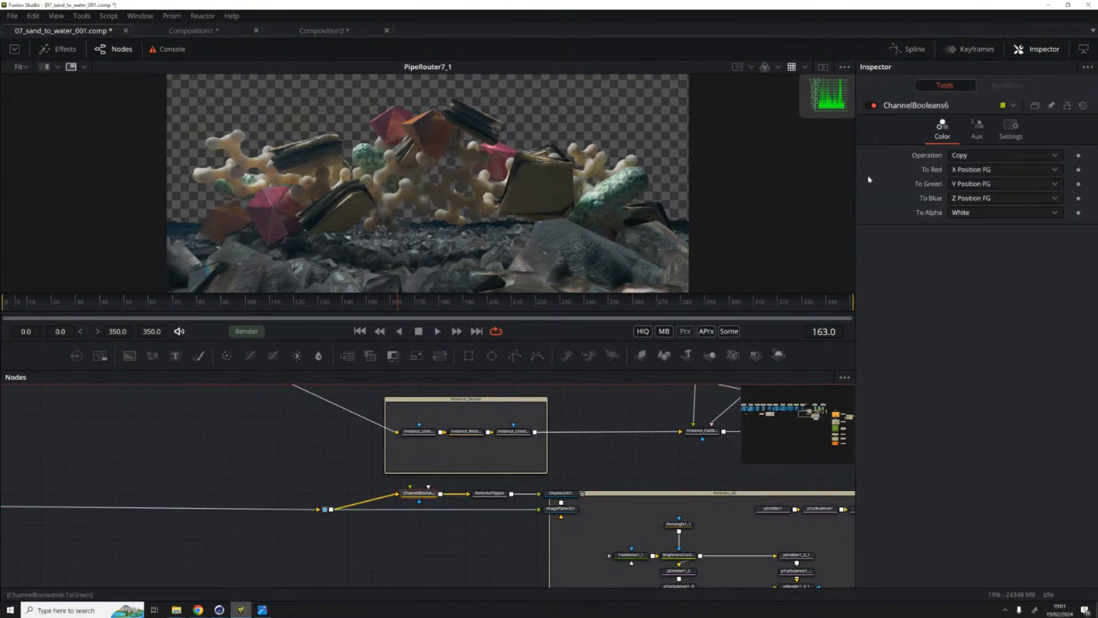
click(409, 501)
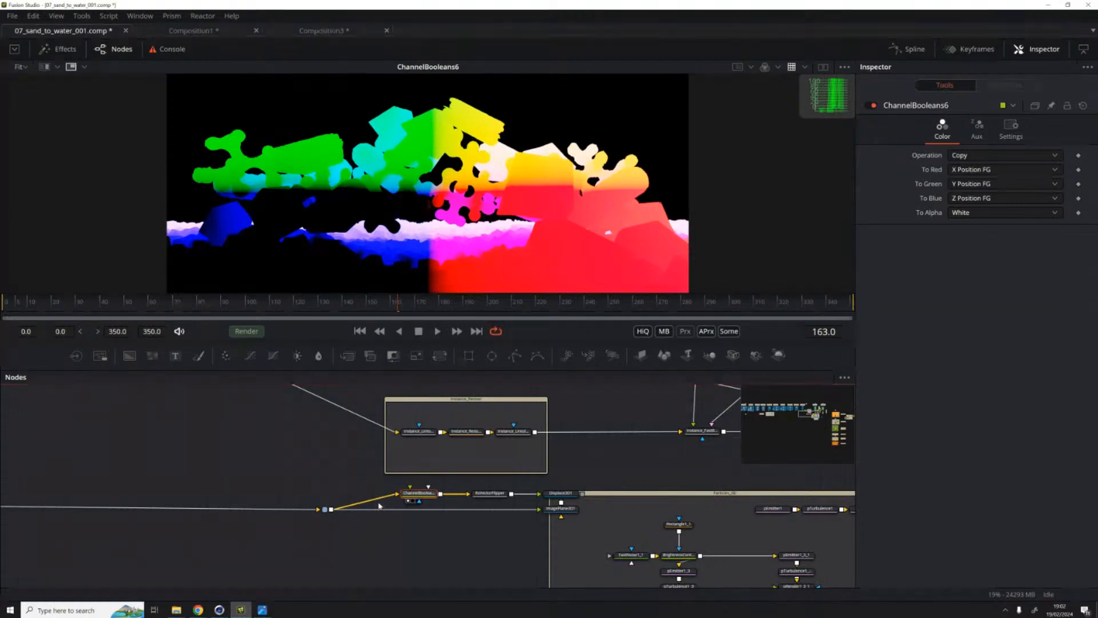
scroll(394, 509, right, 5)
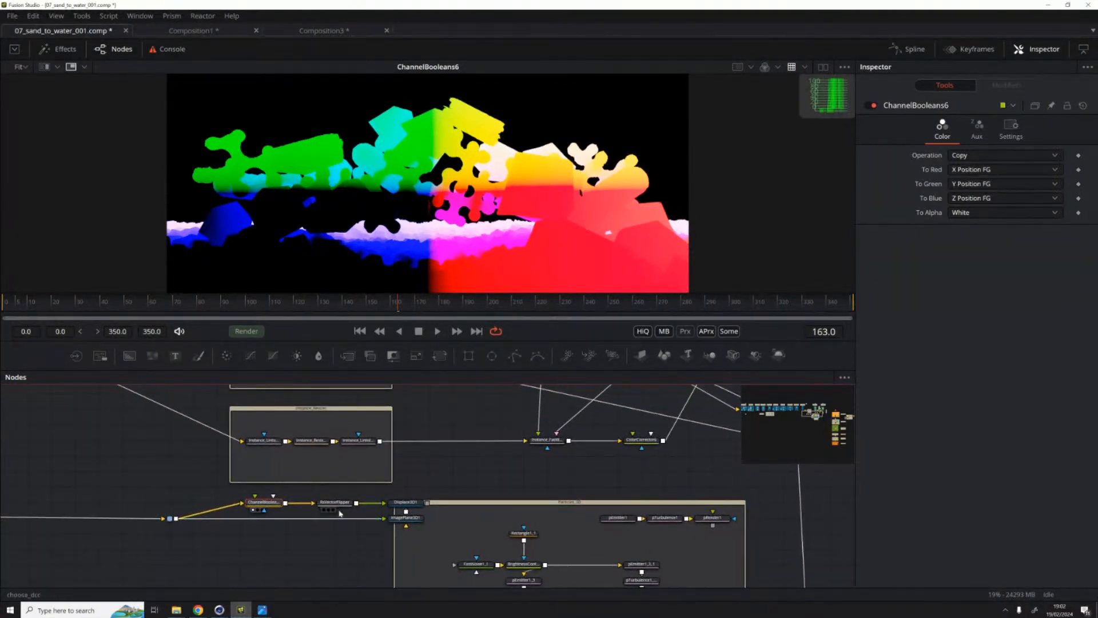
Step: View ImagePlane3D1 in the 3D viewer and examine the textured plane from the front and side
click(408, 519)
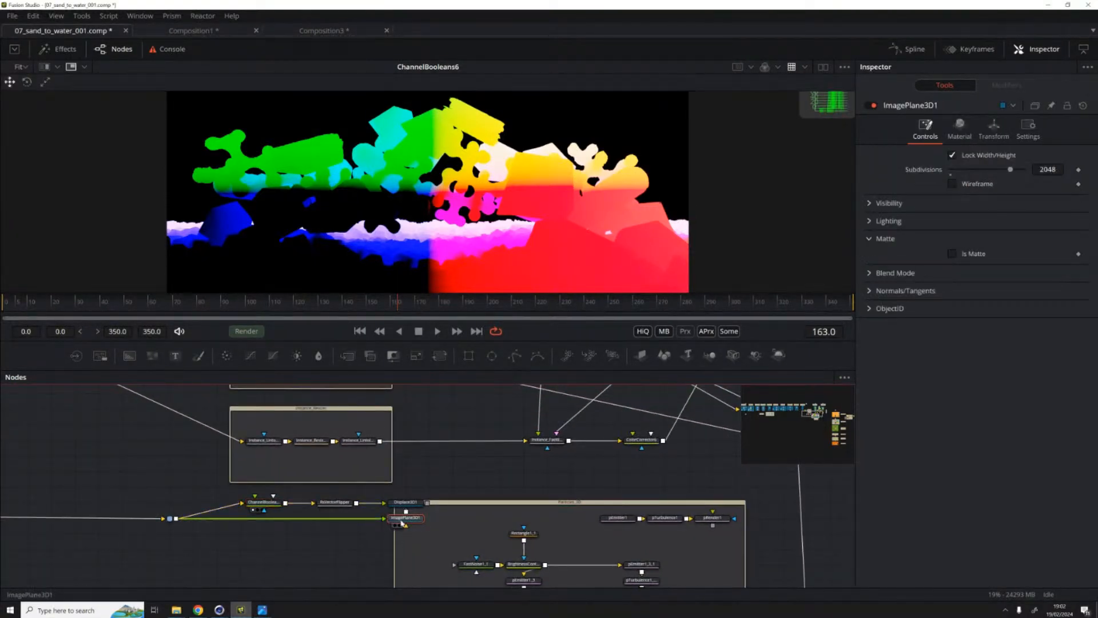
key(1)
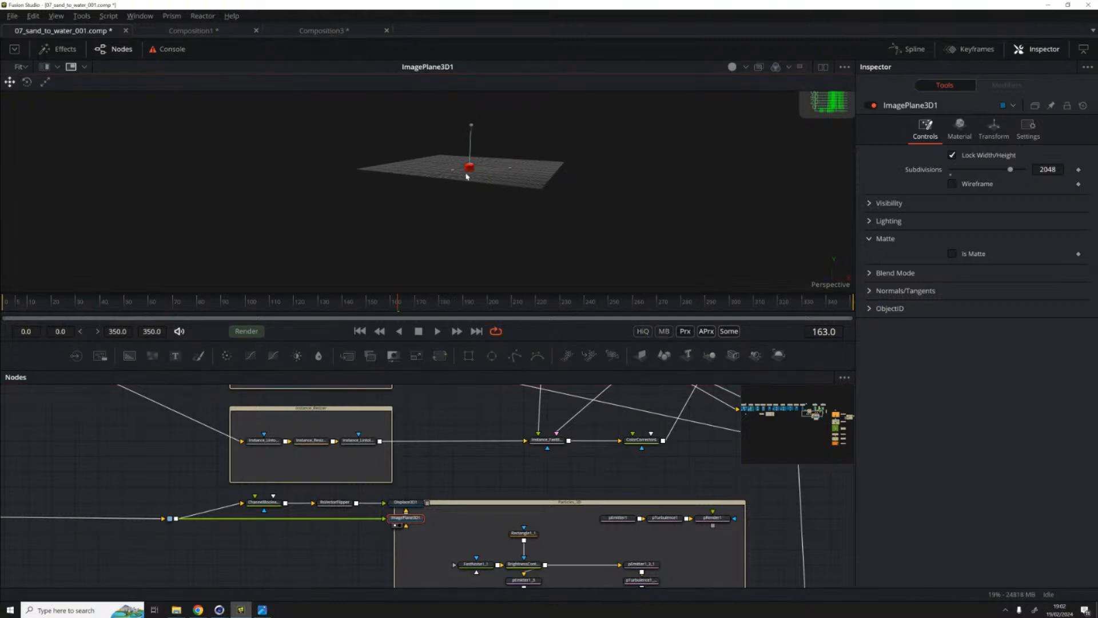
scroll(402, 167, up, 5)
scroll(522, 192, down, 5)
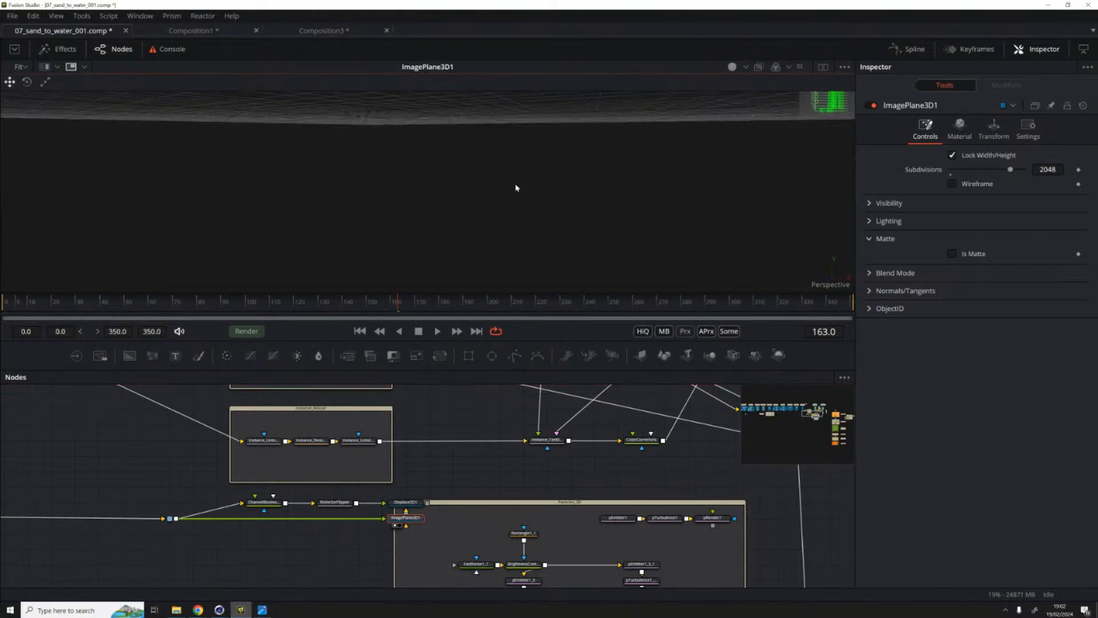
scroll(502, 189, down, 2)
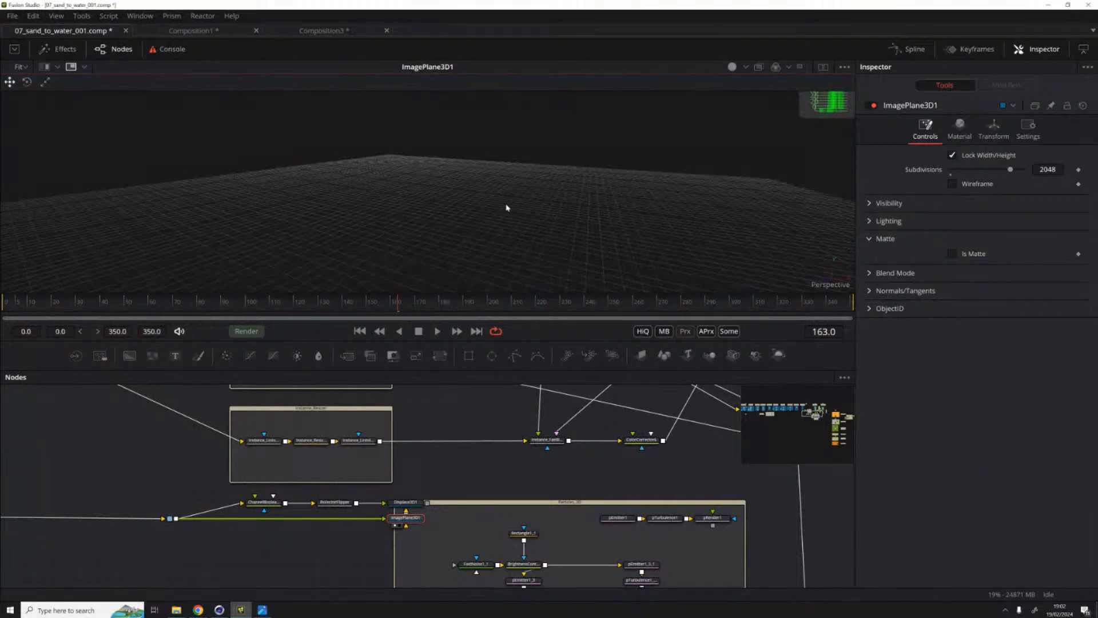
scroll(483, 230, down, 5)
scroll(480, 225, up, 5)
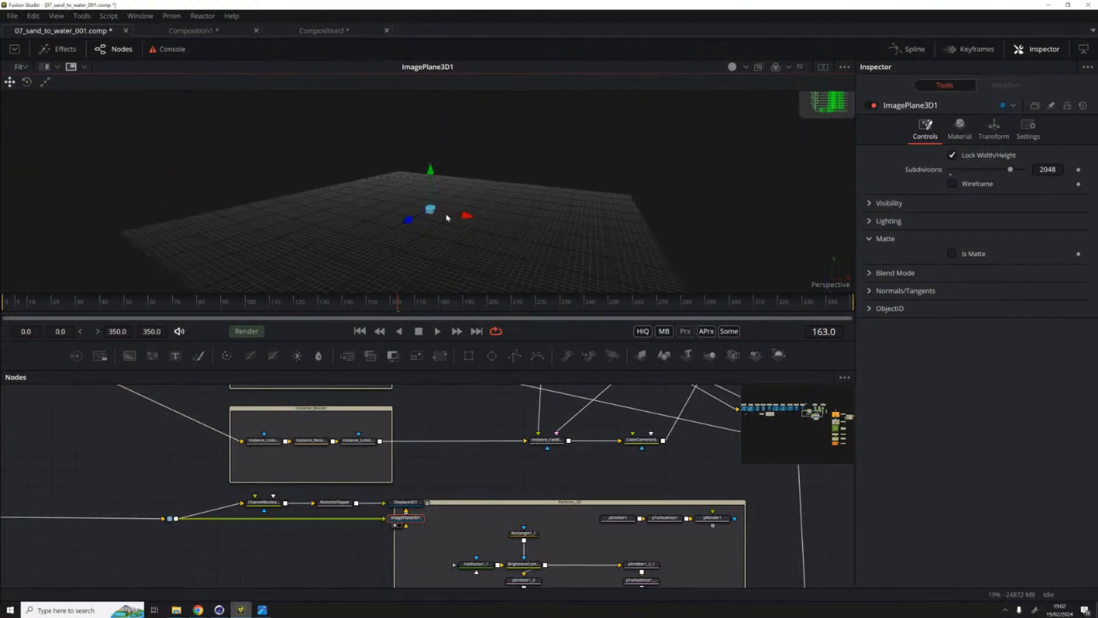
scroll(440, 224, up, 2)
key(e)
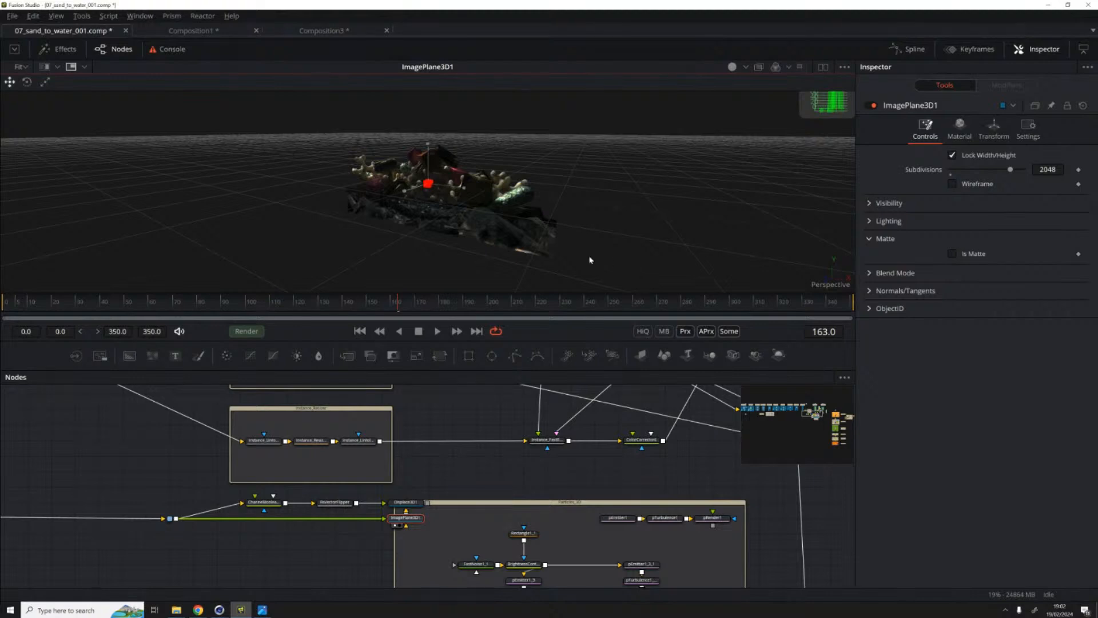
key(q)
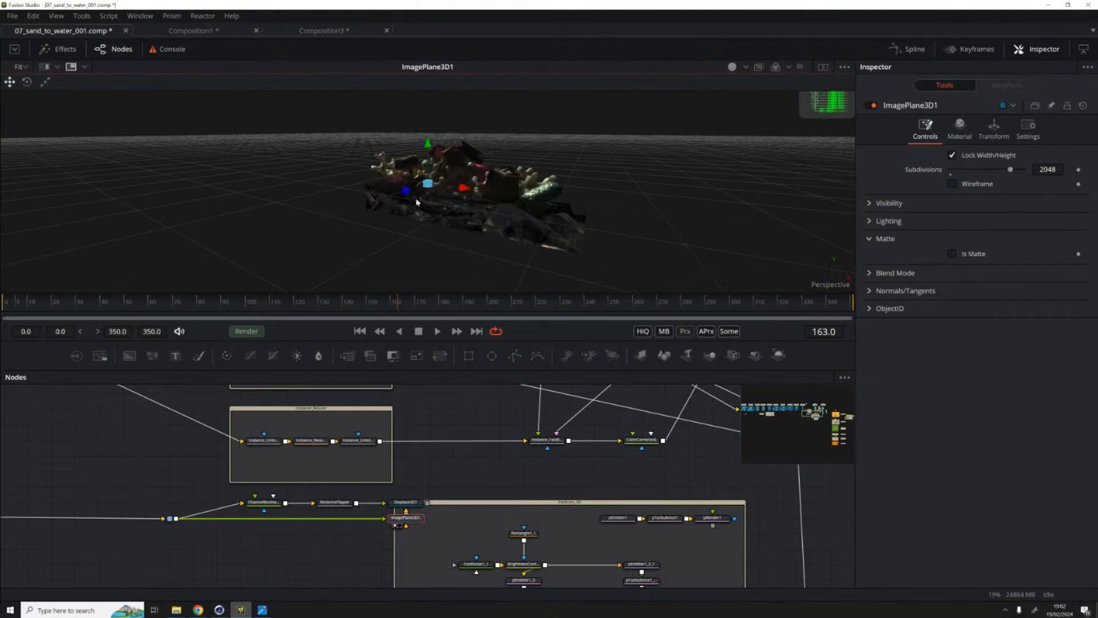
key(e)
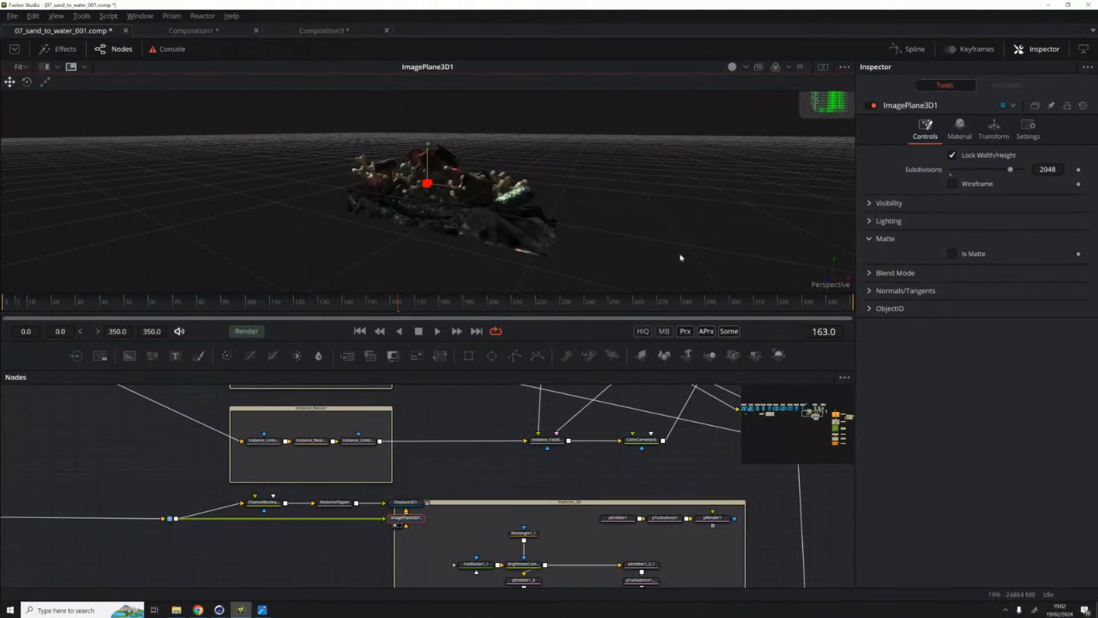
key(q)
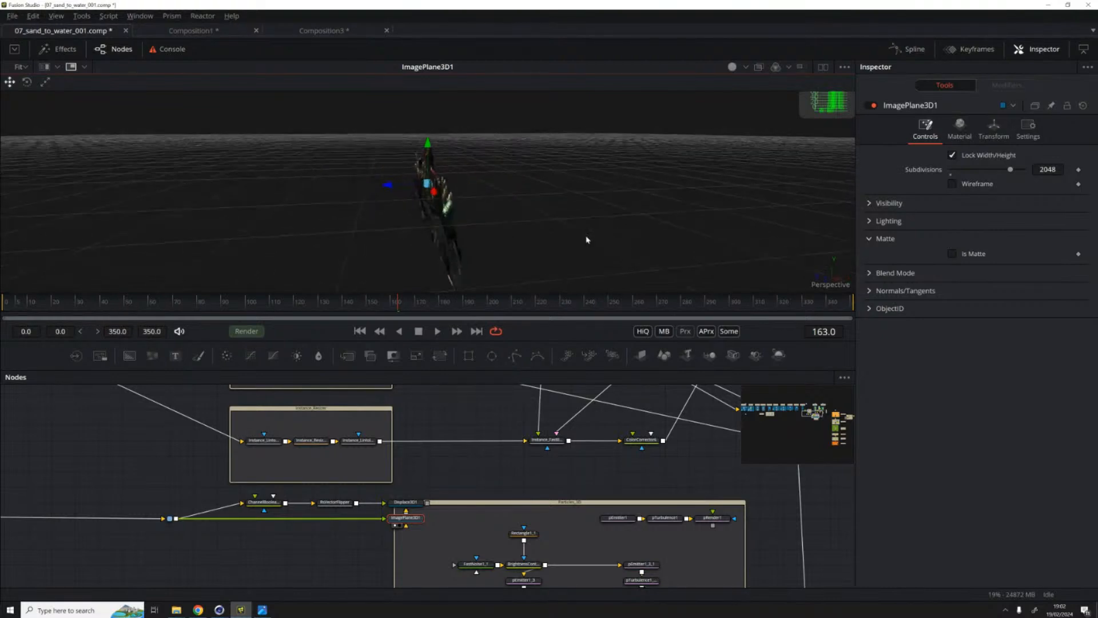
drag(522, 239, 698, 233)
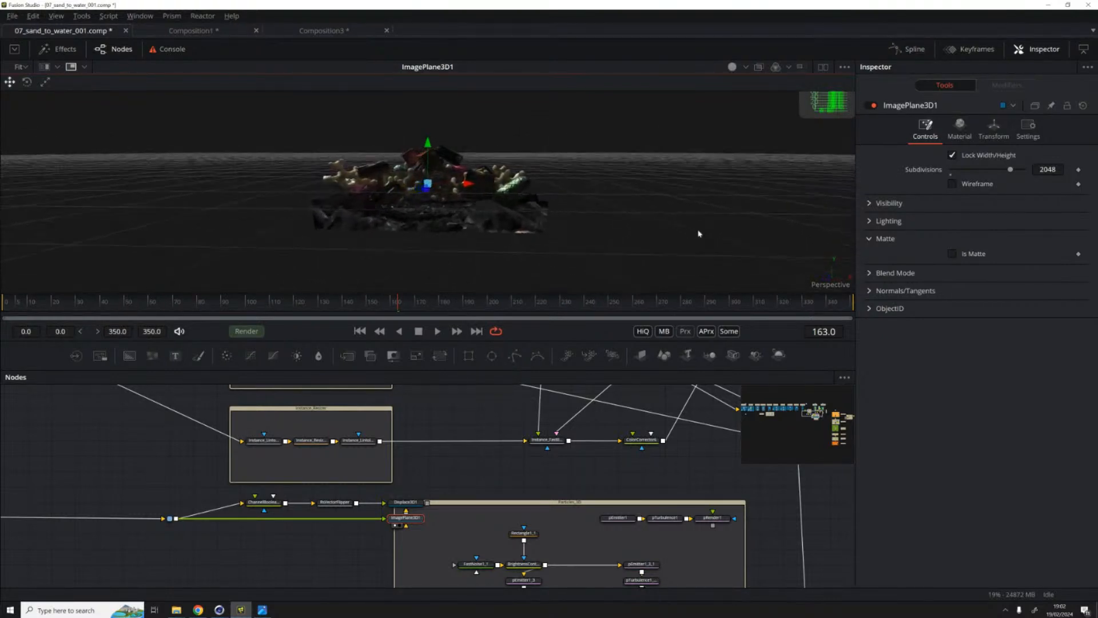
Step: View the Displace3D1 geometry from several angles, and move its node upward to separate it from ImagePlane3D1
click(406, 503)
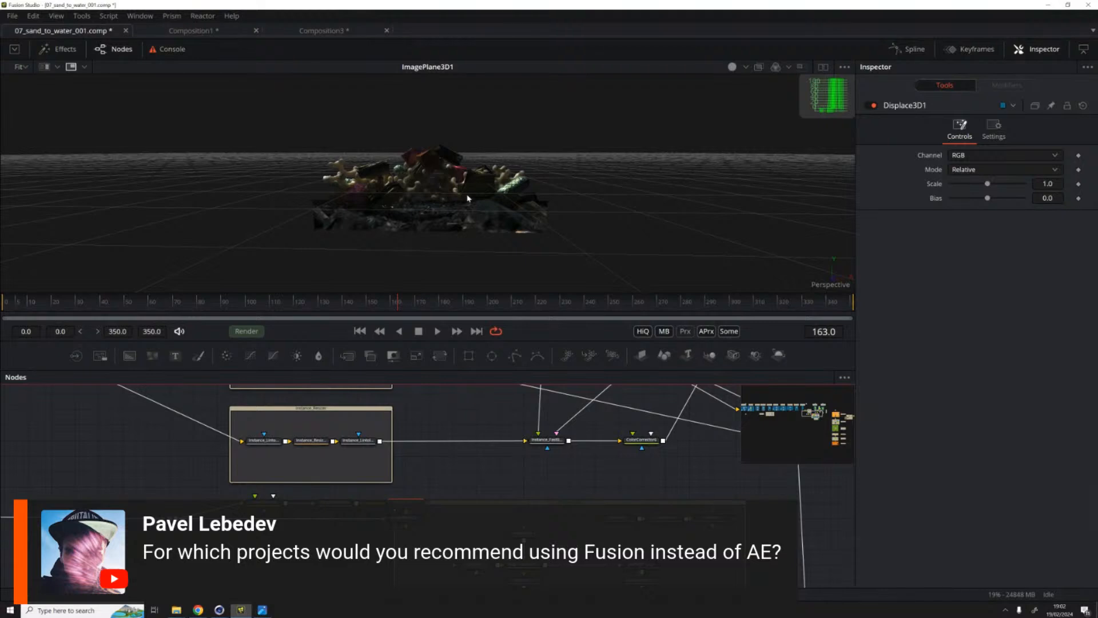
key(1)
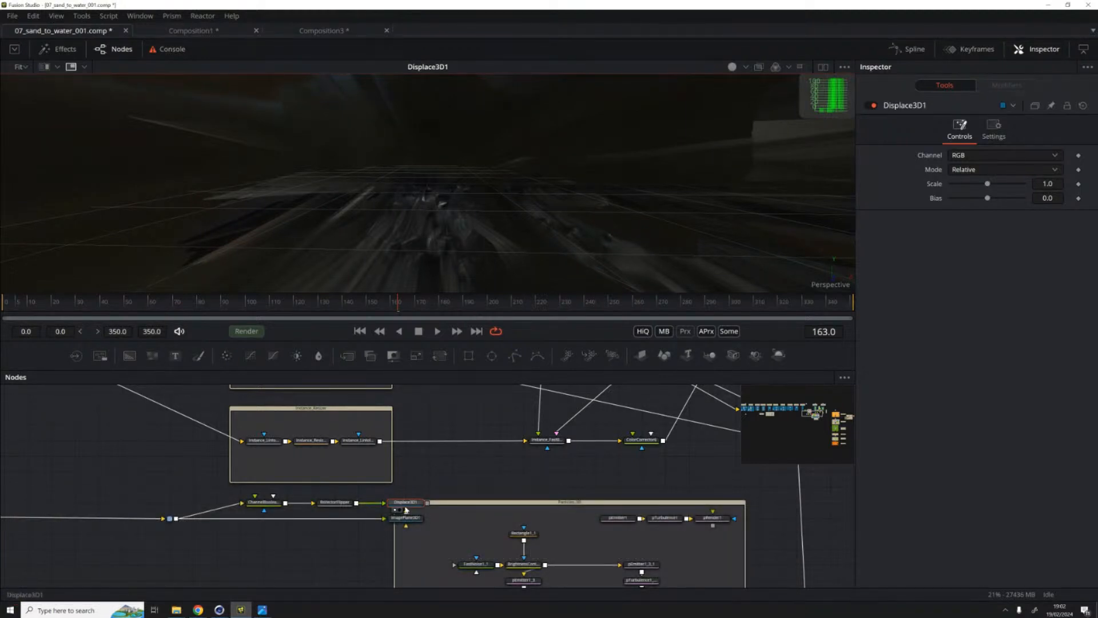
scroll(440, 202, down, 10)
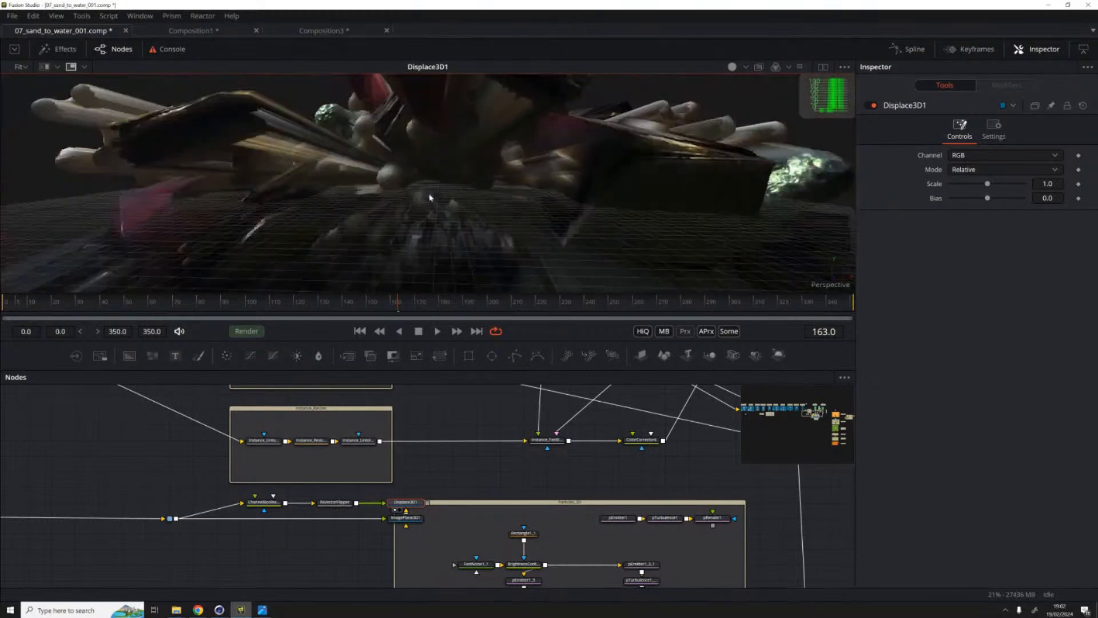
scroll(434, 206, up, 3)
drag(423, 220, 342, 232)
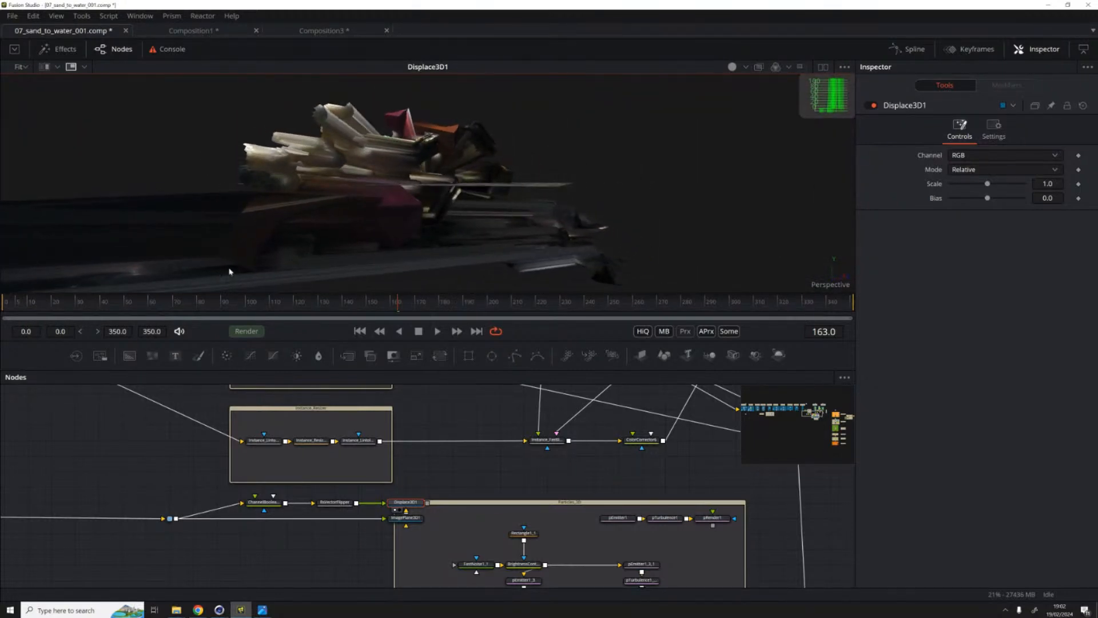
drag(405, 503, 405, 487)
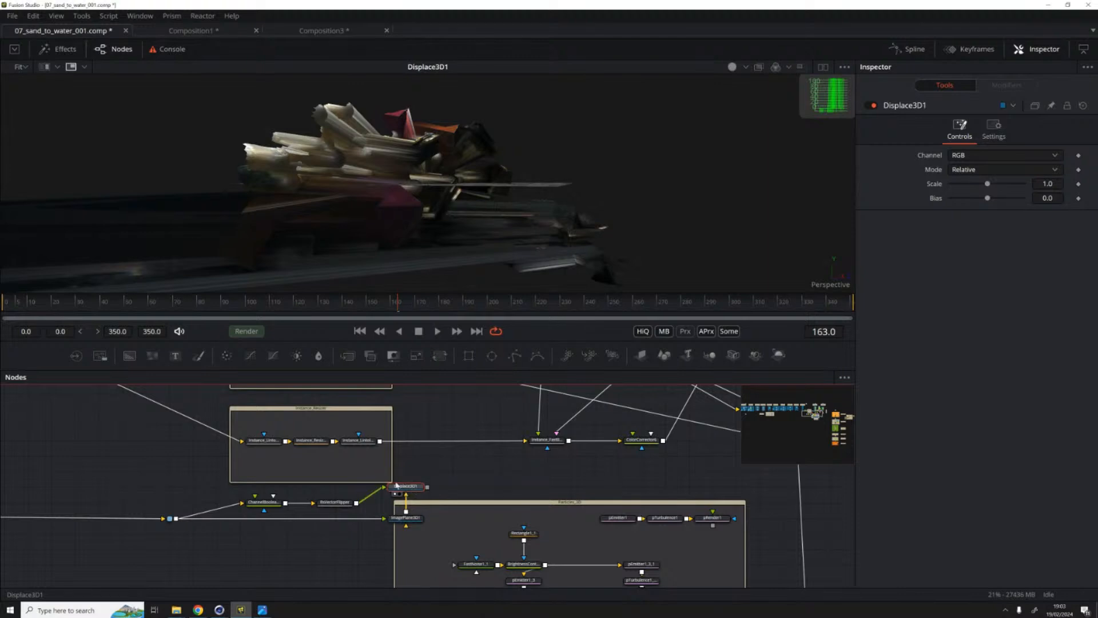
Step: Compare the position pass output of ChannelBooleans6 with the undisplaced ImagePlane3D1
click(263, 503)
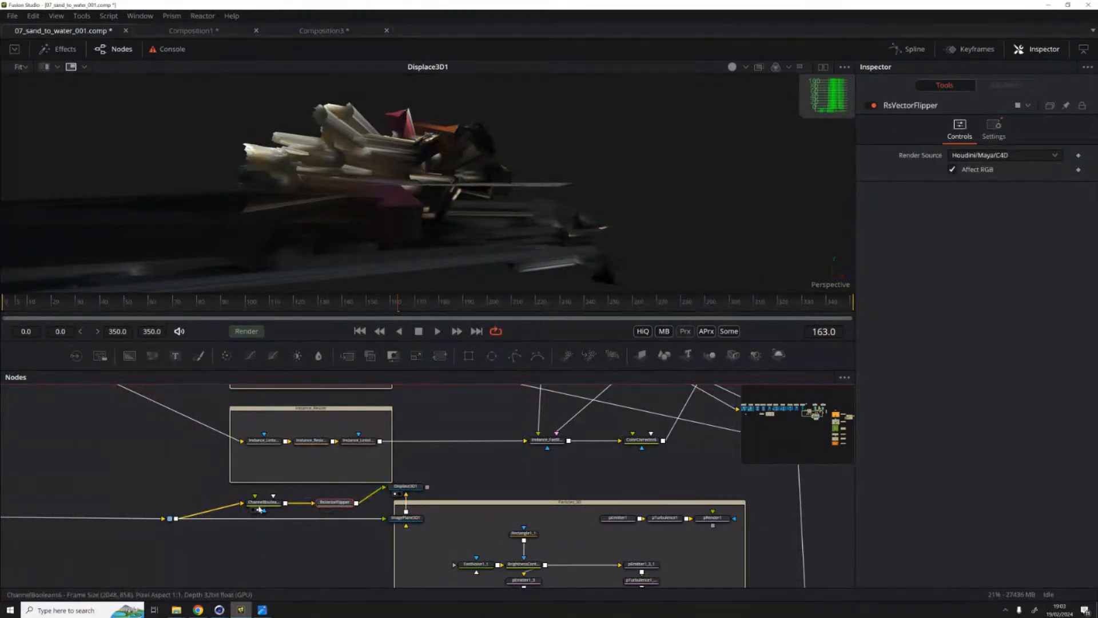
key(1)
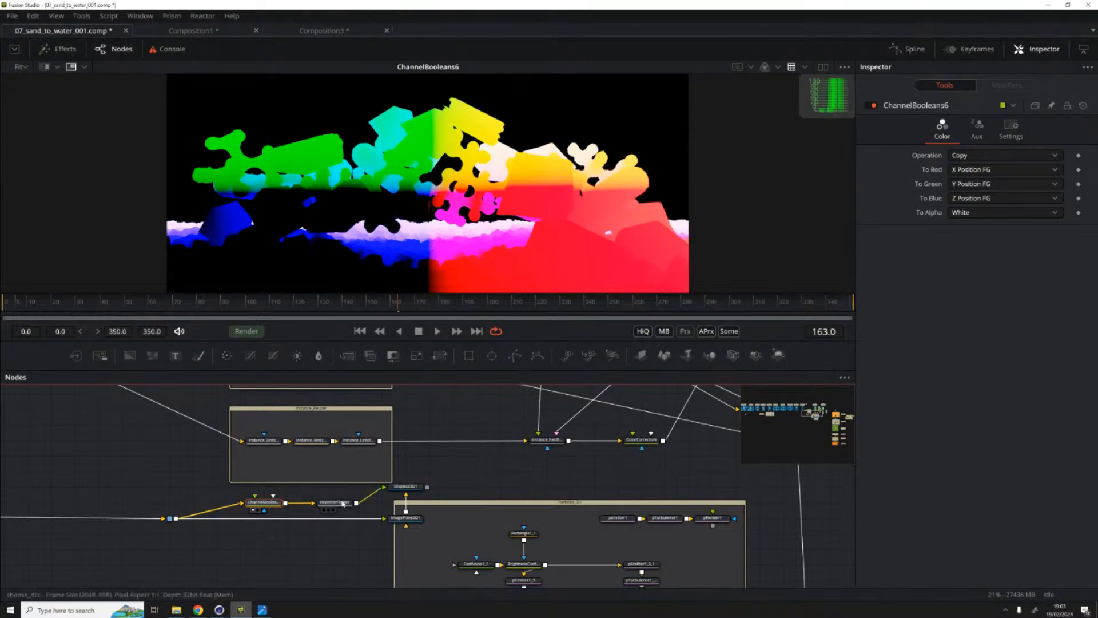
click(406, 518)
key(1)
Step: View Displace3D1 again and examine the displaced scene geometry from the front
click(406, 486)
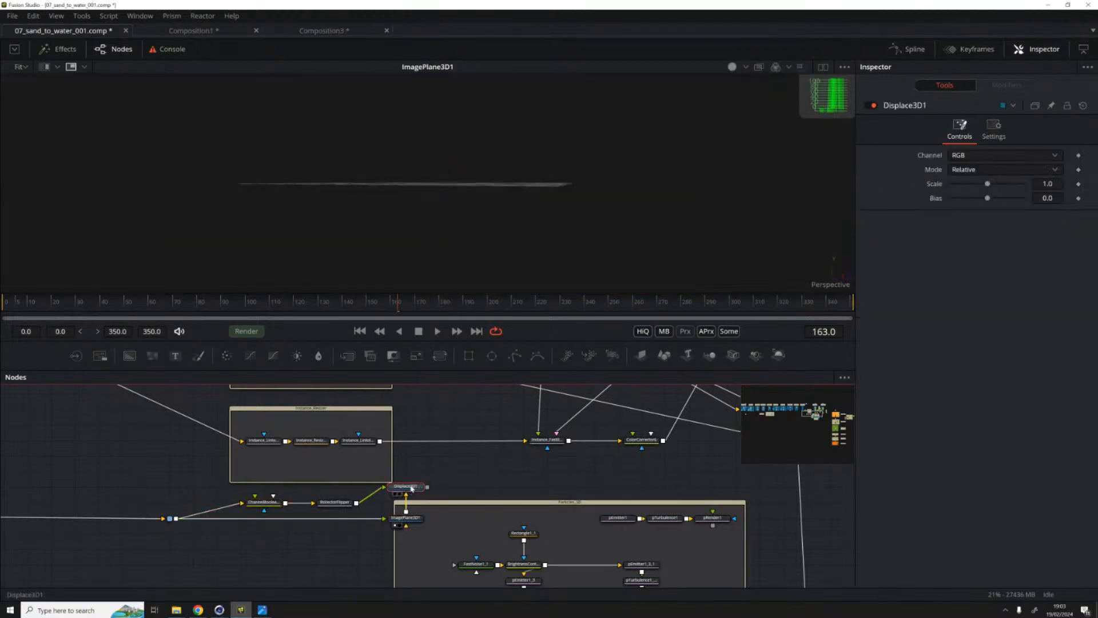
key(1)
drag(592, 166, 506, 148)
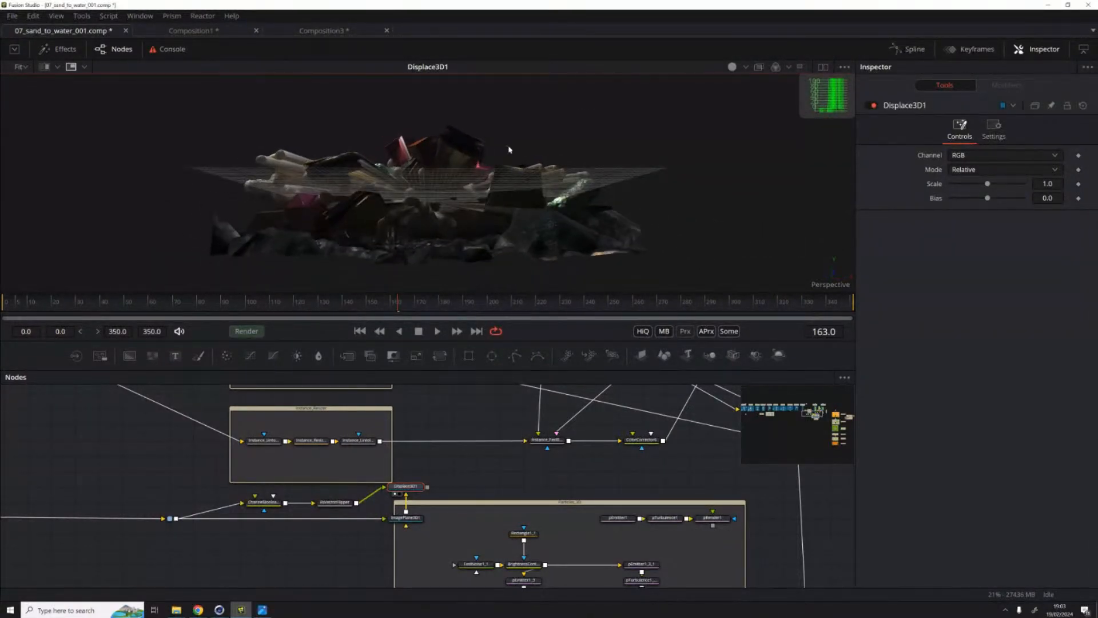
mouse_move(547, 216)
mouse_down()
mouse_move(511, 281)
mouse_move(572, 216)
mouse_move(541, 224)
mouse_up()
drag(424, 257, 425, 257)
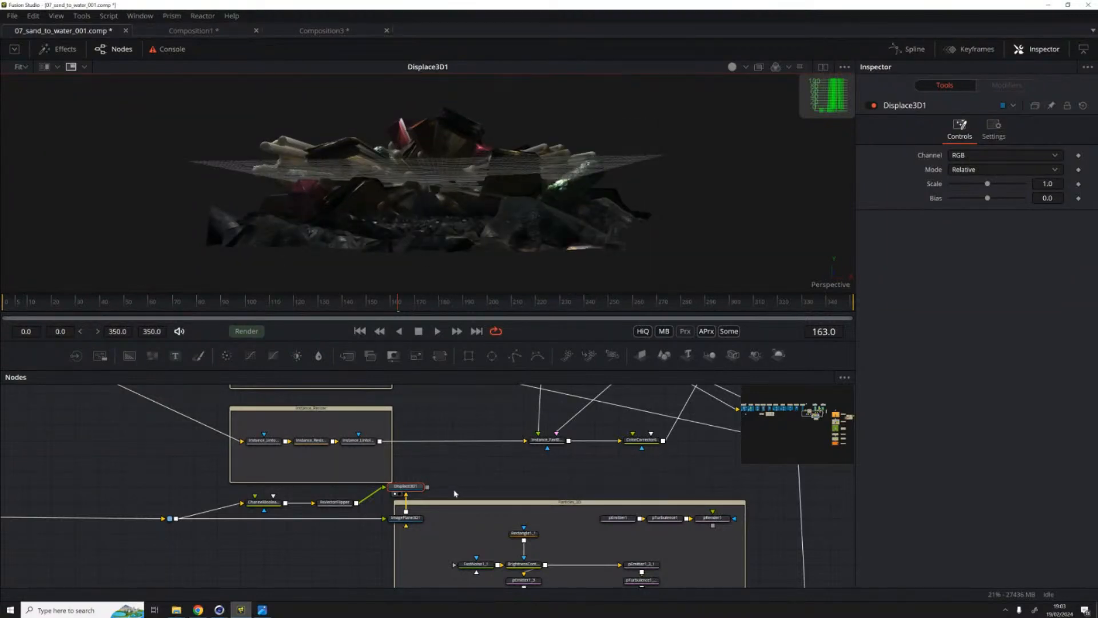
scroll(456, 494, down, 5)
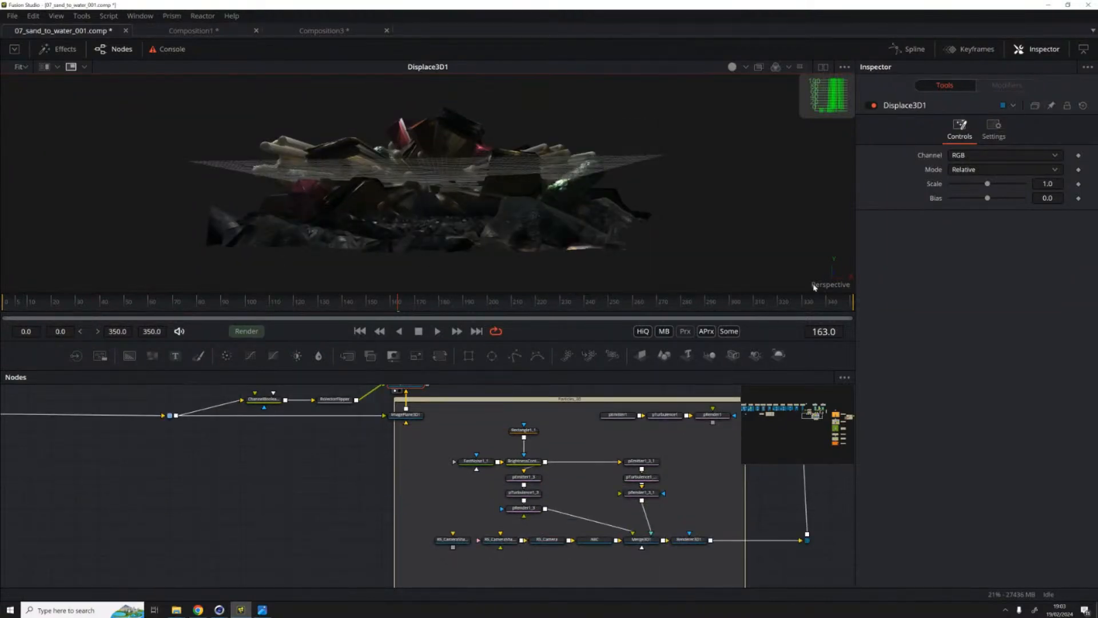
Step: Move the RS_CameraShape, RS_CameraShapeInverse, RS_Camera and ABC nodes together out of the Particles_3D group
drag(407, 531, 344, 529)
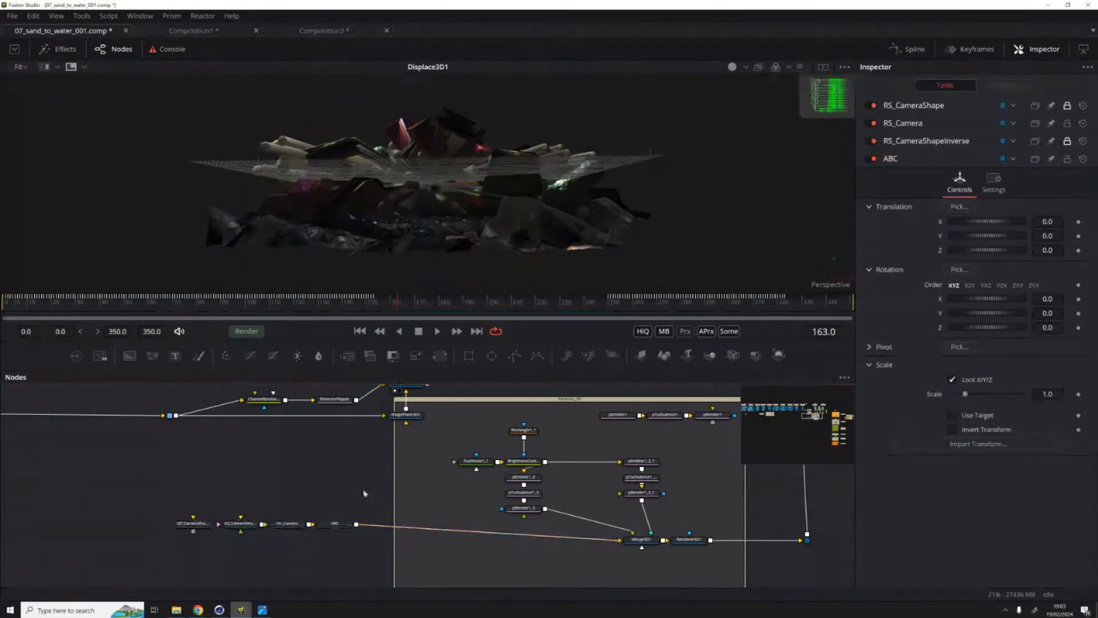
right_click(835, 289)
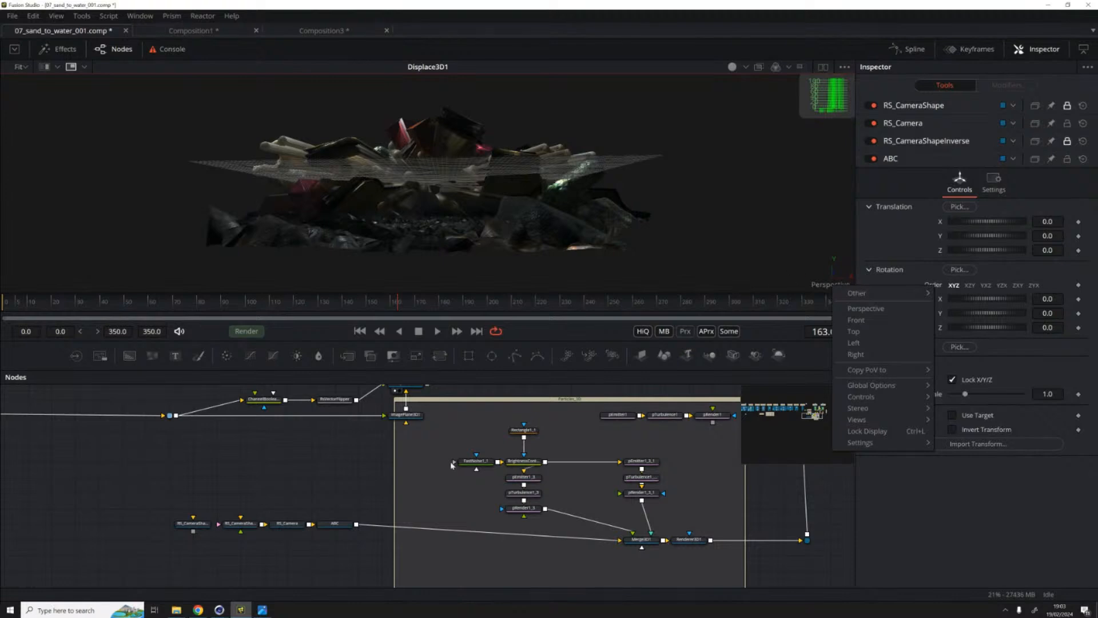
click(564, 237)
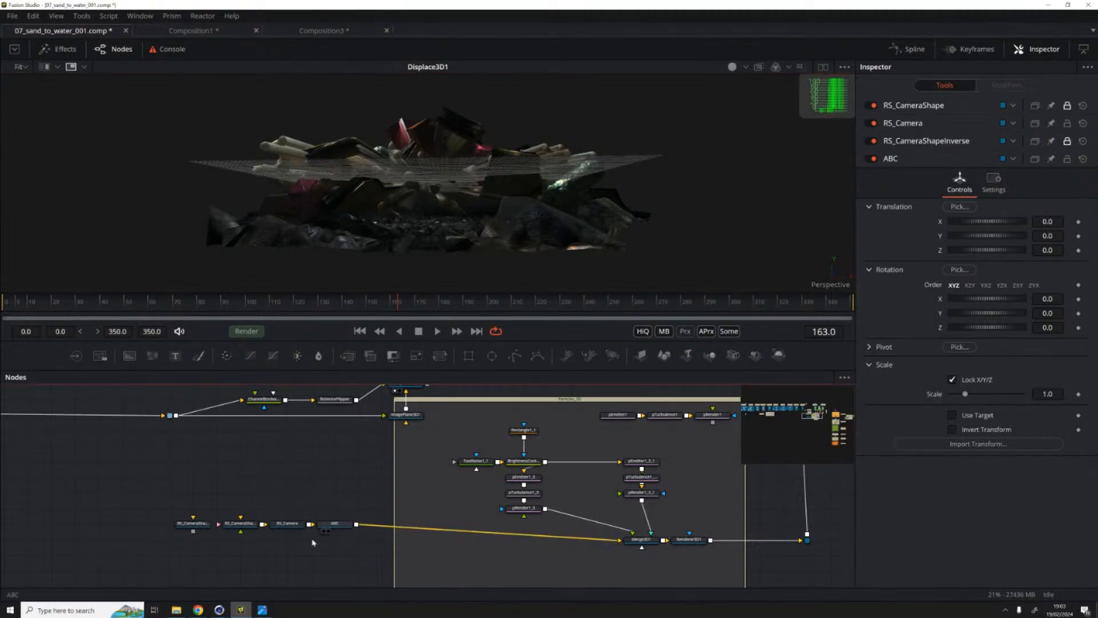
Step: View the ABC node in the 3D viewer and examine the imported camera from the side
drag(335, 523, 543, 105)
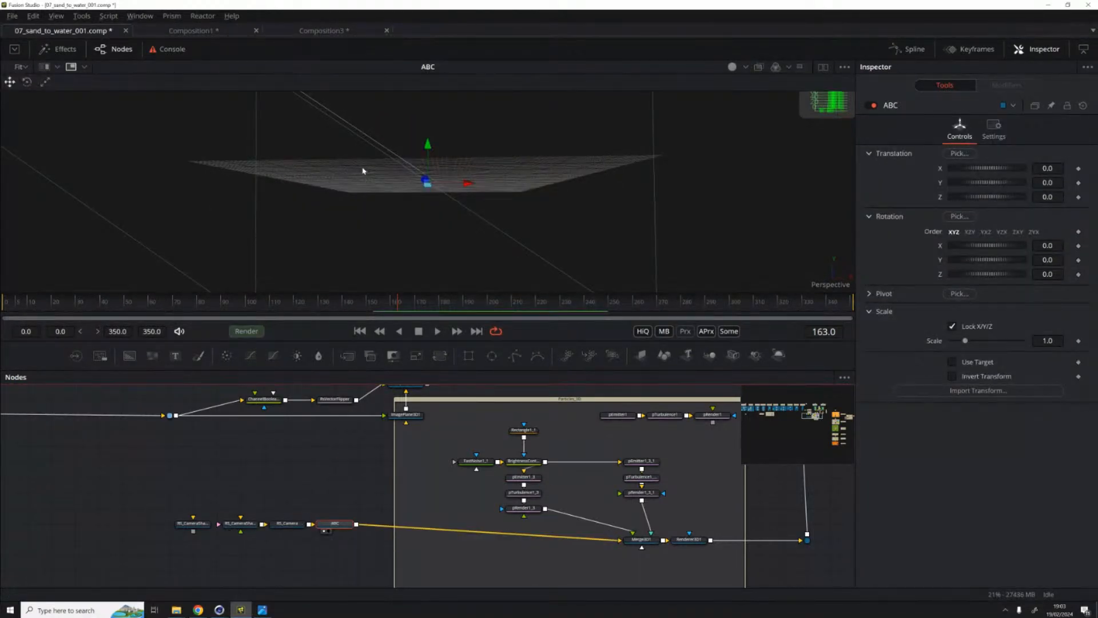
scroll(370, 175, down, 5)
drag(372, 179, 305, 199)
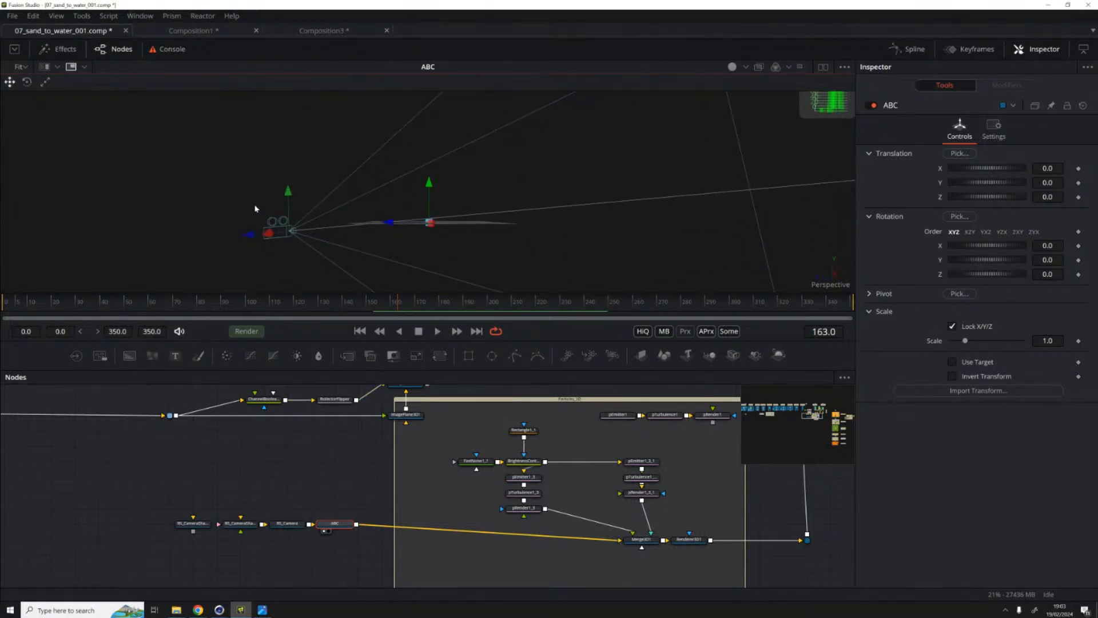
Step: Add a Merge 3D node below ImagePlane3D1 in the node graph
click(355, 479)
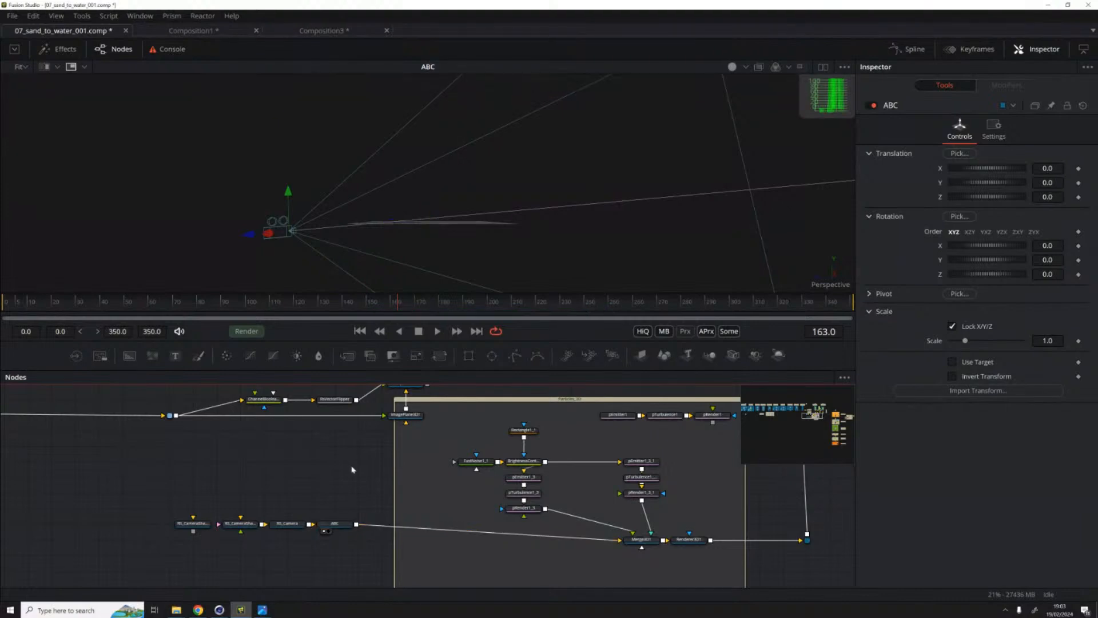
key(shift+space)
text(Shader)
text(e)
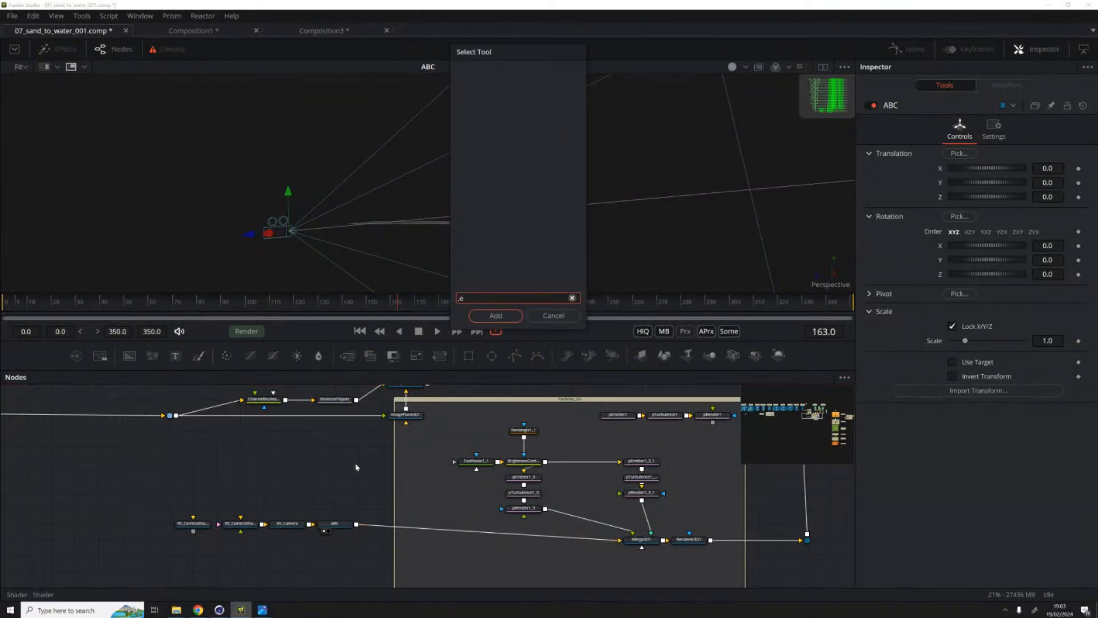
key(BackSpace)
text(Merge 3D)
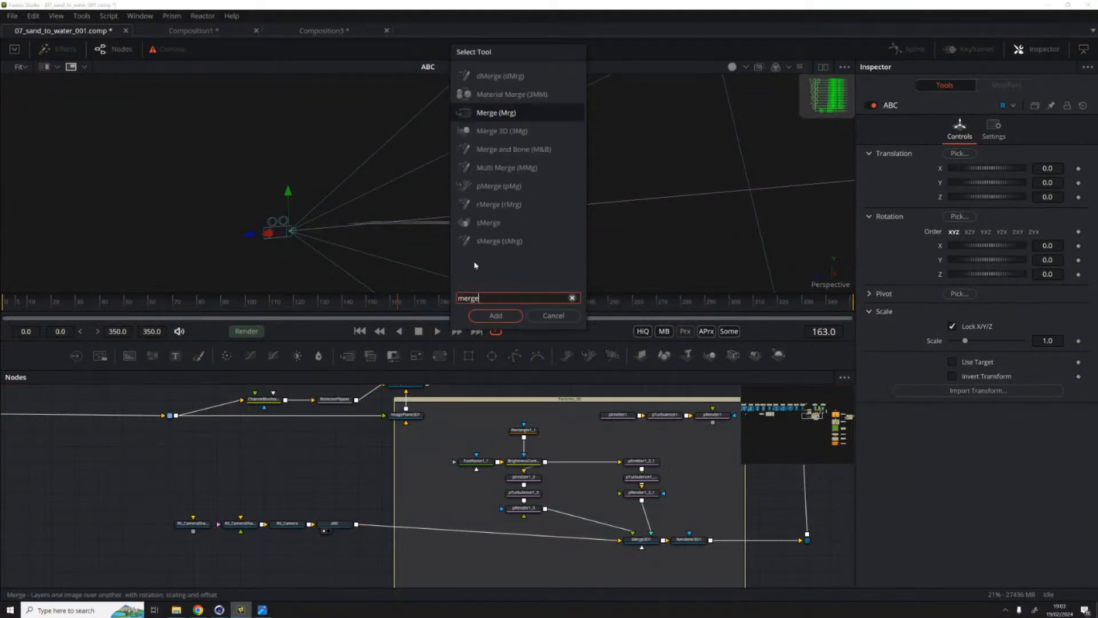
click(495, 315)
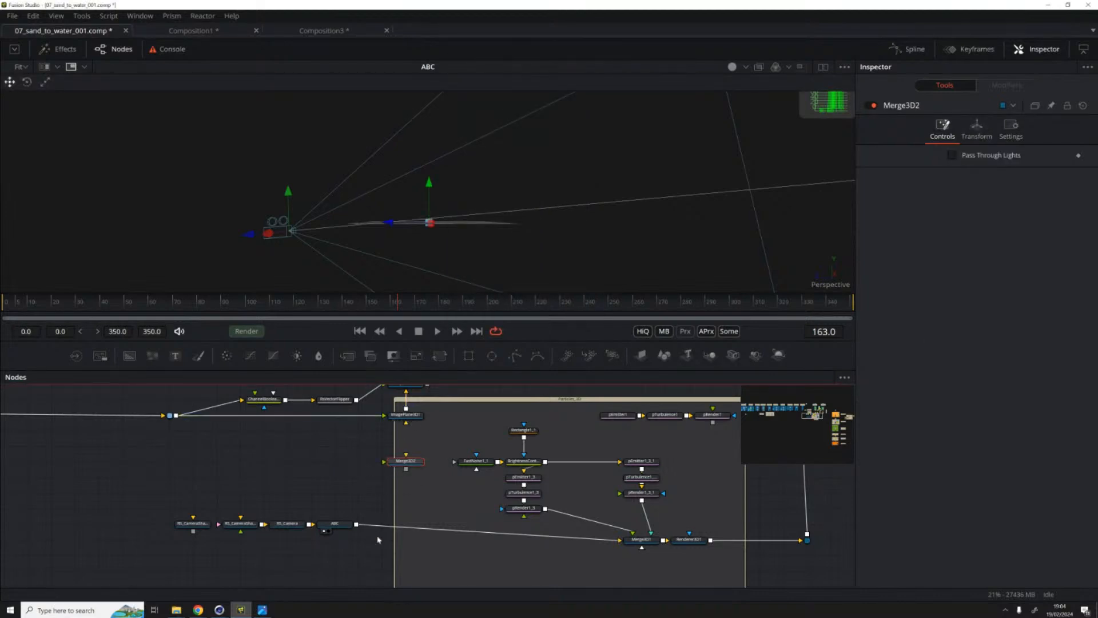
Step: Connect the ABC camera and Displace3D1 outputs into the new Merge 3D node and view the merged scene
drag(355, 524, 384, 462)
scroll(407, 402, up, 2)
drag(424, 421, 405, 496)
click(406, 498)
key(1)
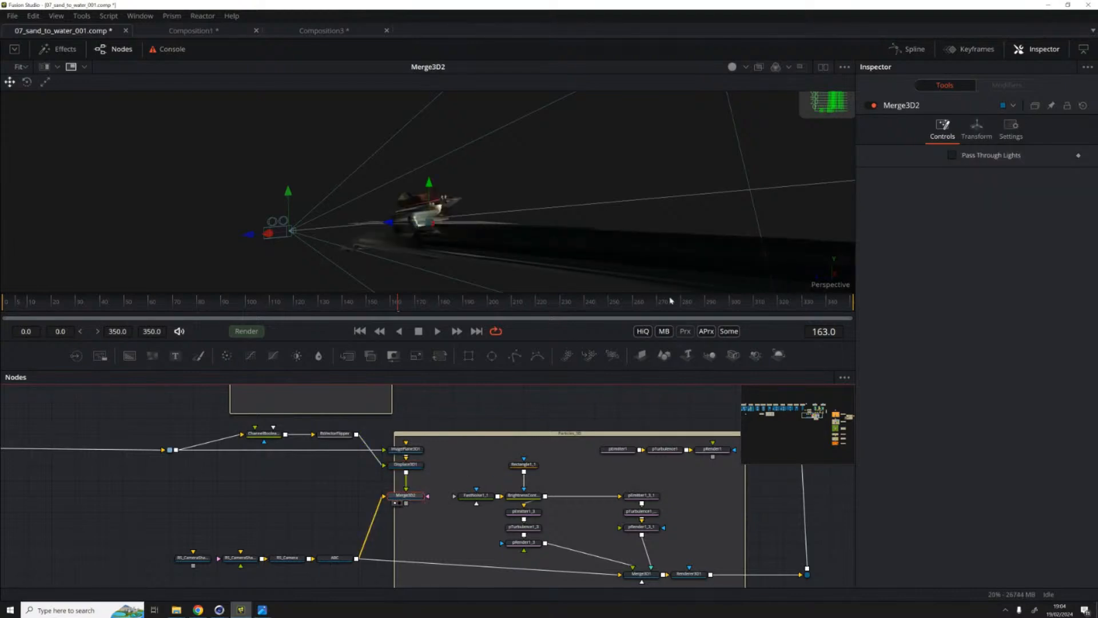
Step: Look through RS_CameraShape in the Merge3D2 view at 50% scale, making the viewer taller and the Inspector wider
right_click(825, 291)
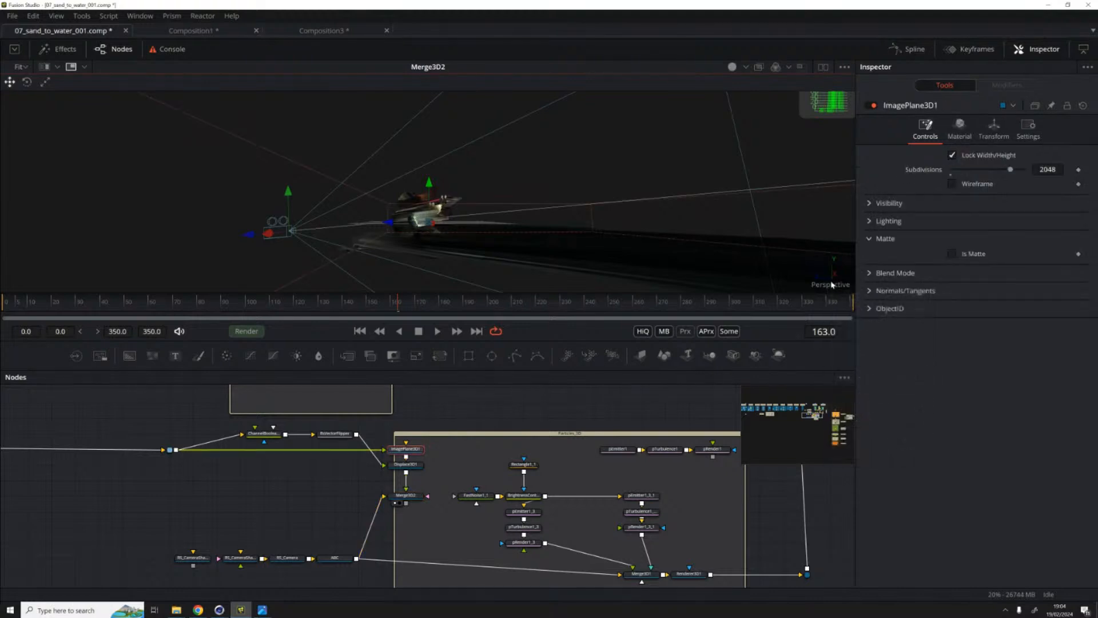
click(872, 290)
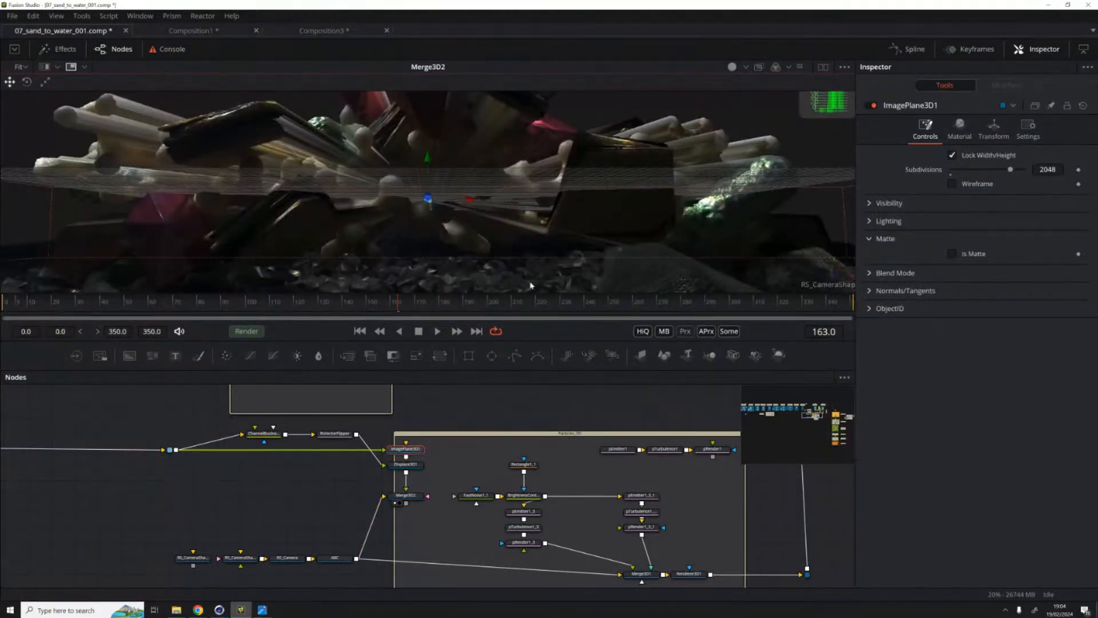
click(20, 66)
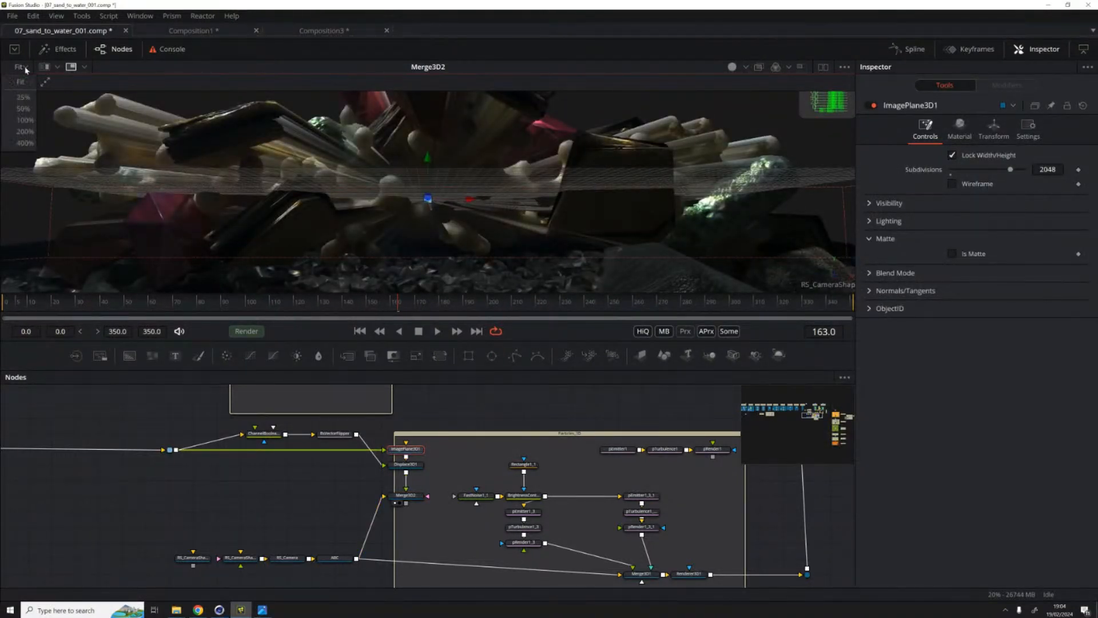
click(24, 111)
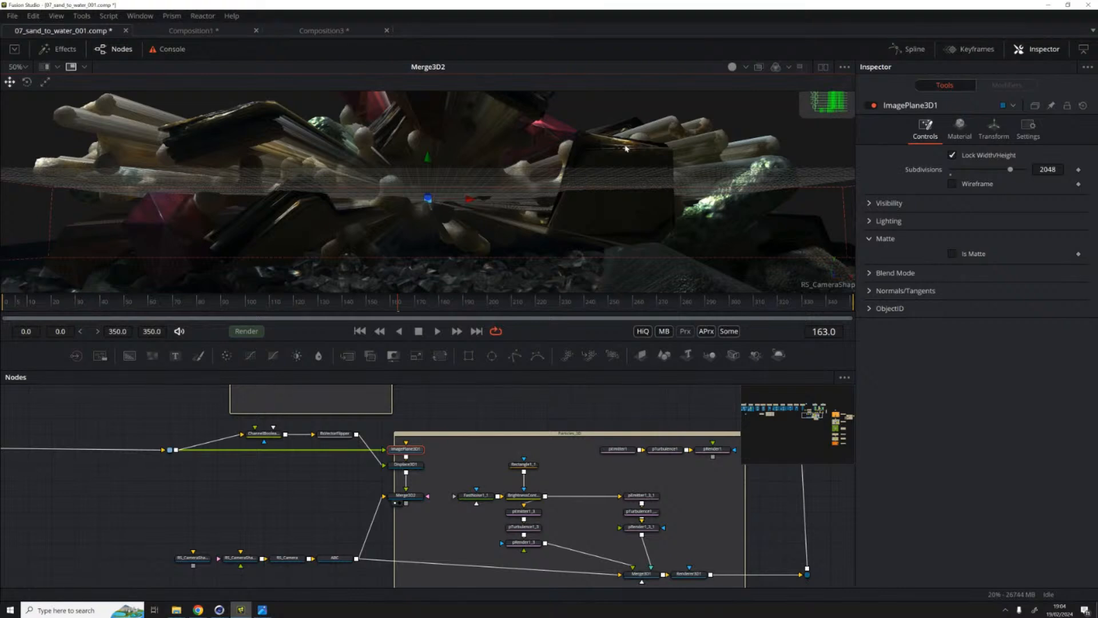
drag(509, 291, 509, 417)
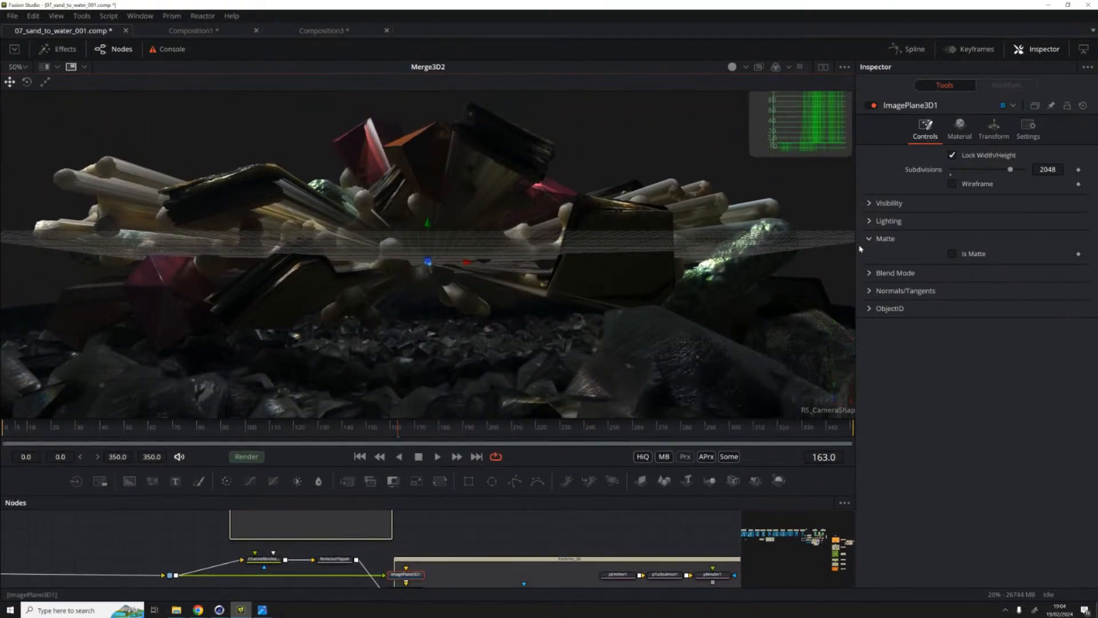
drag(858, 252, 653, 295)
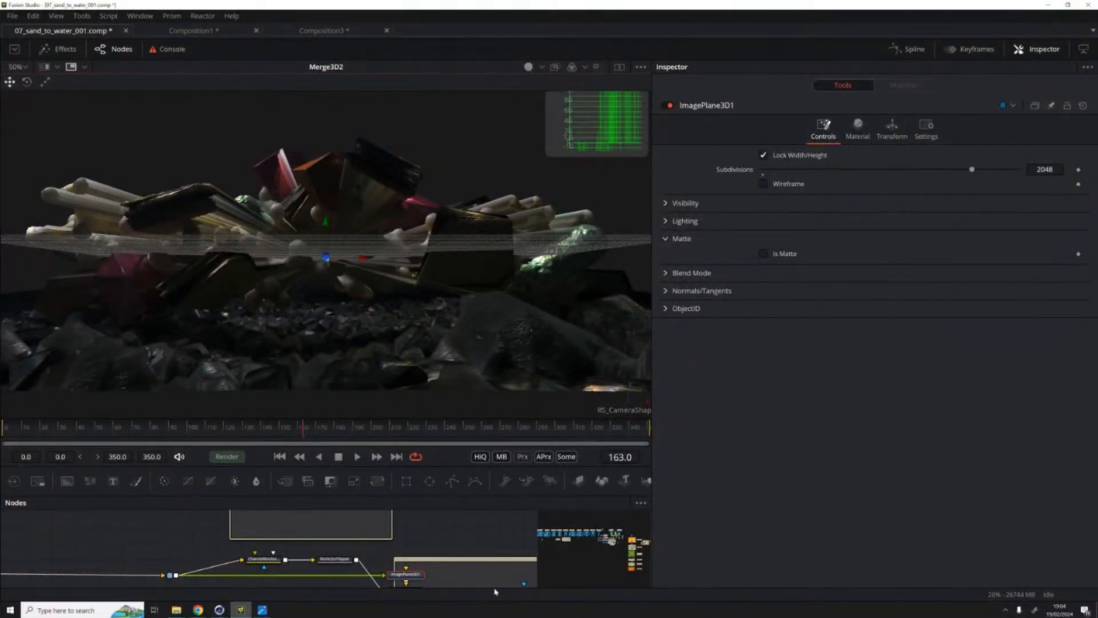
Step: Connect the pRender1 particle output to Merge3D2 and widen the node and viewer area against the Inspector
scroll(458, 541, down, 5)
scroll(472, 554, right, 5)
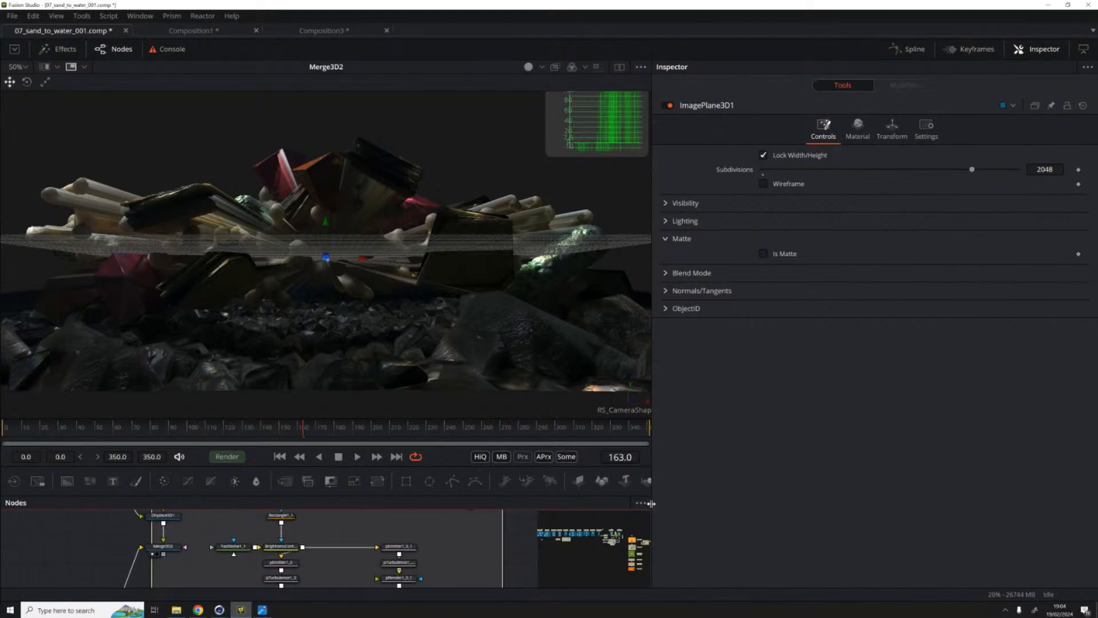
drag(650, 503, 758, 503)
scroll(486, 549, up, 5)
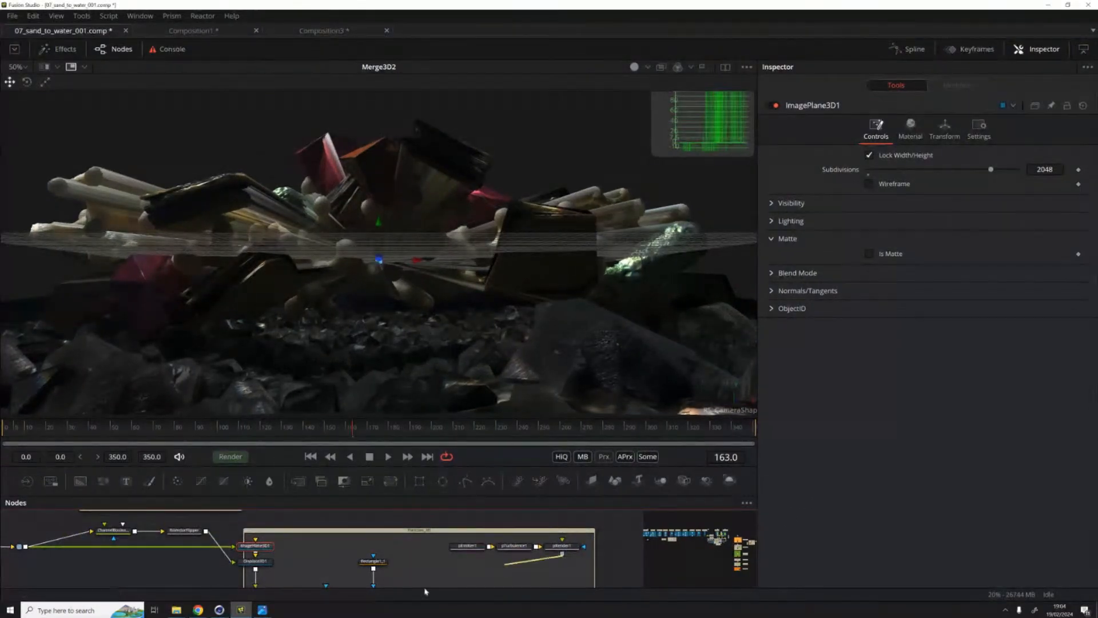
scroll(506, 568, down, 3)
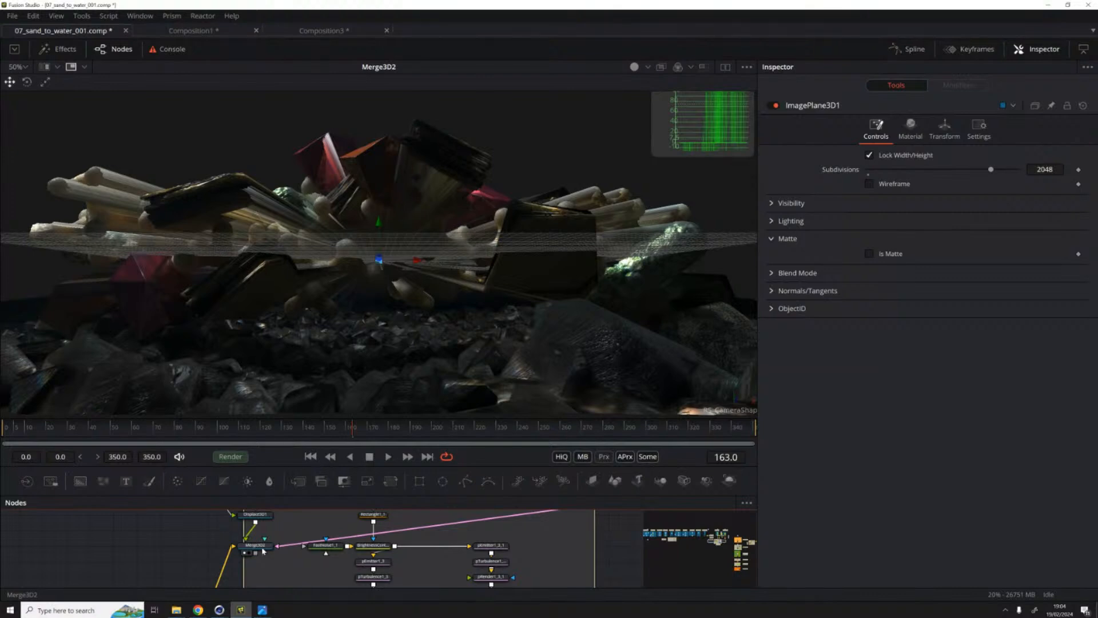
Step: Switch the Merge3D2 view to Perspective, select pEmitter1 and examine the camera and surrounding scene from afar
click(262, 550)
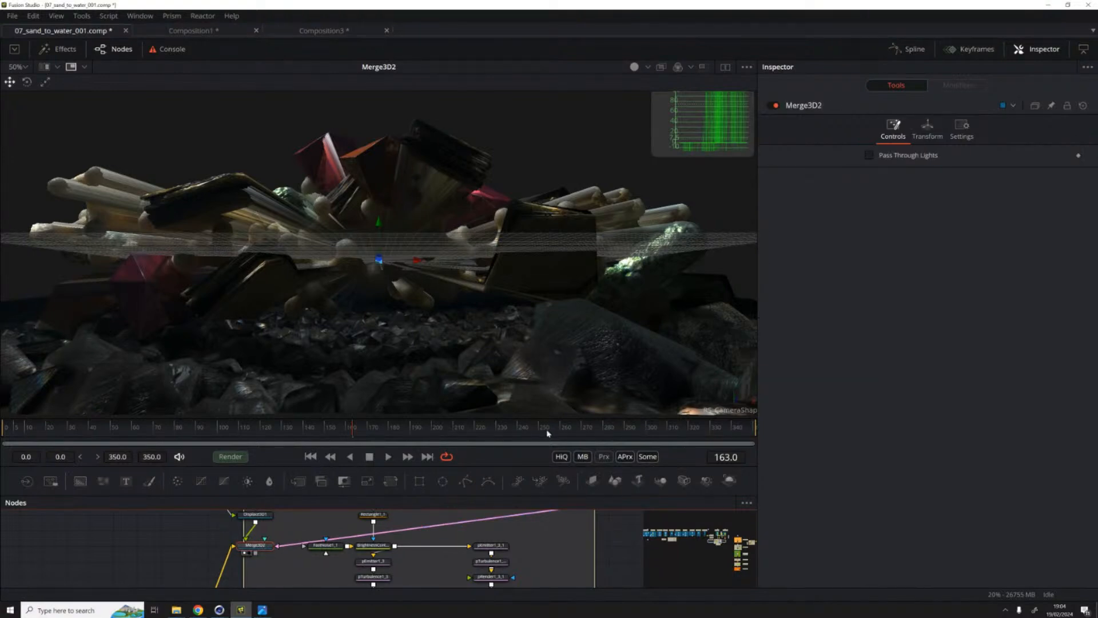
right_click(724, 413)
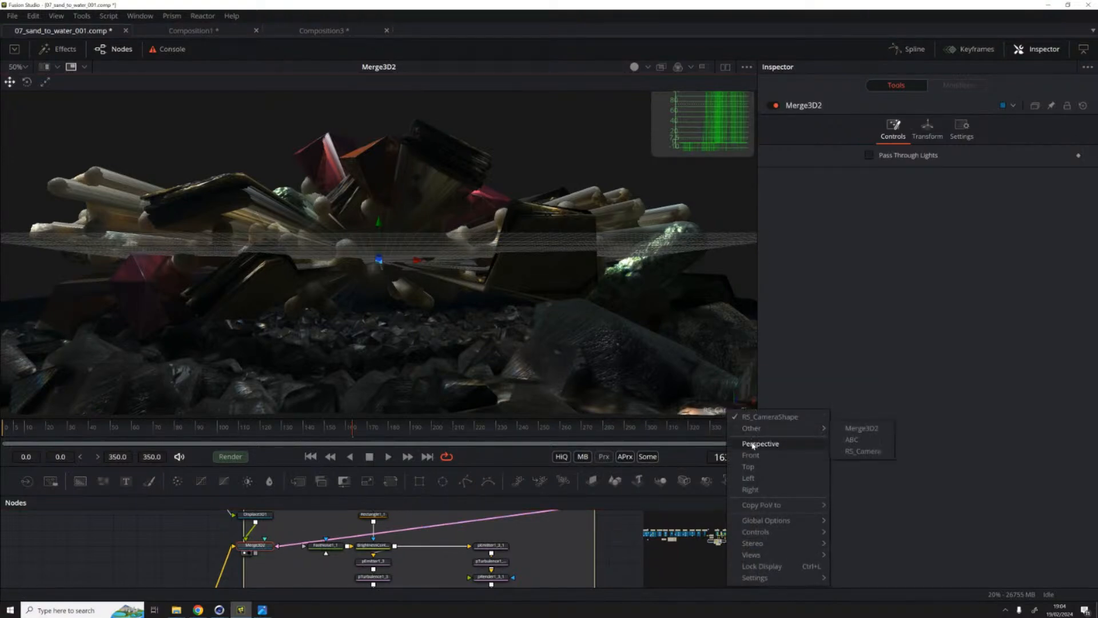
click(860, 429)
scroll(410, 561, up, 3)
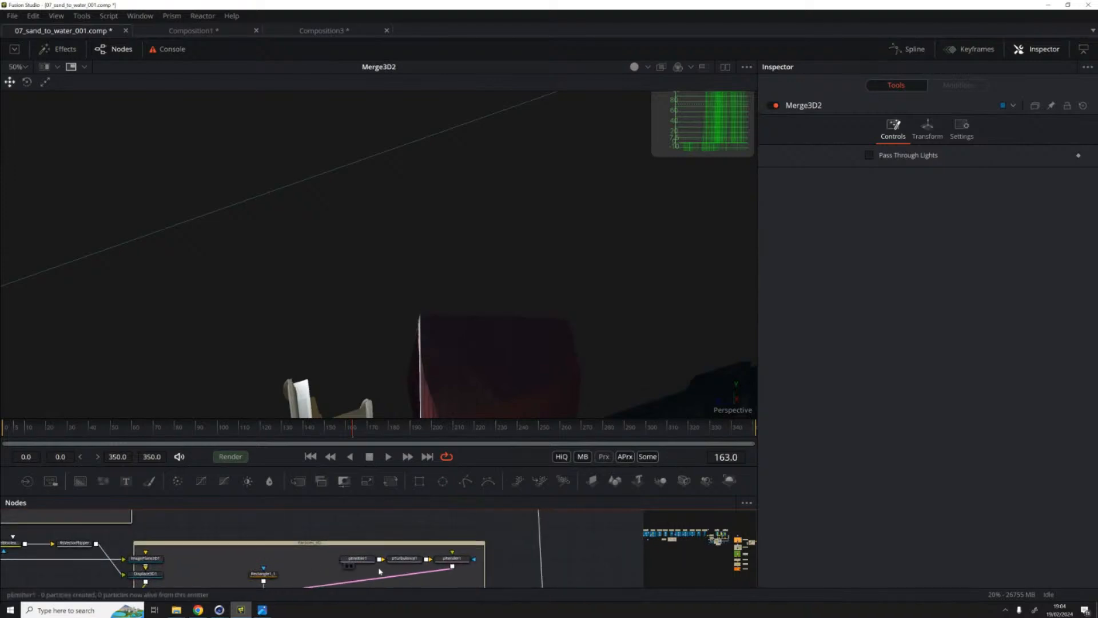
click(357, 557)
scroll(513, 295, down, 5)
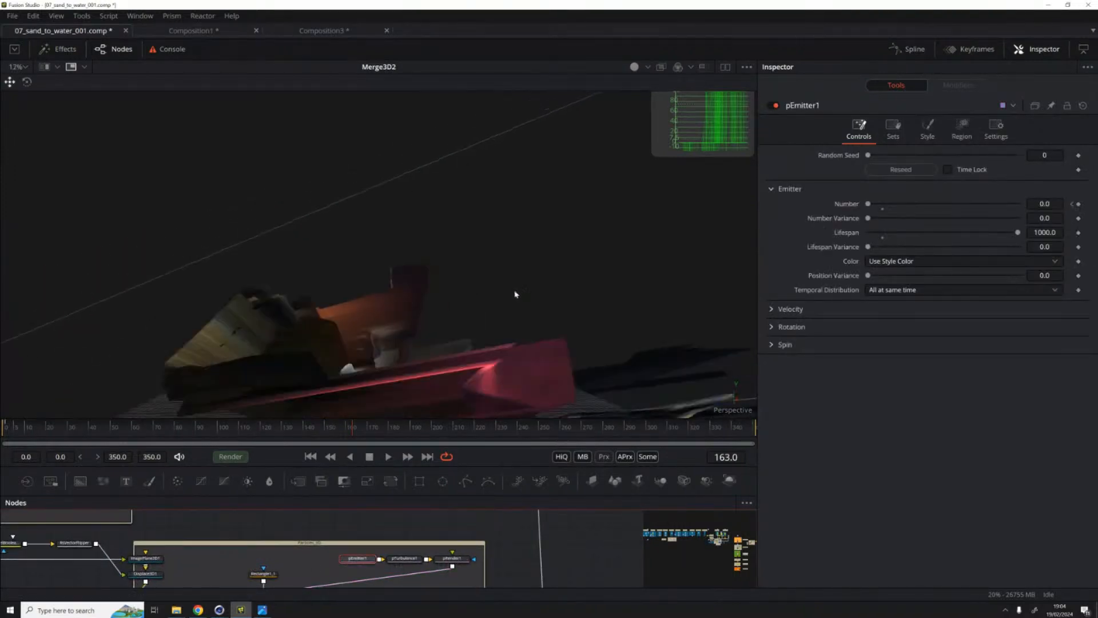
scroll(494, 283, down, 3)
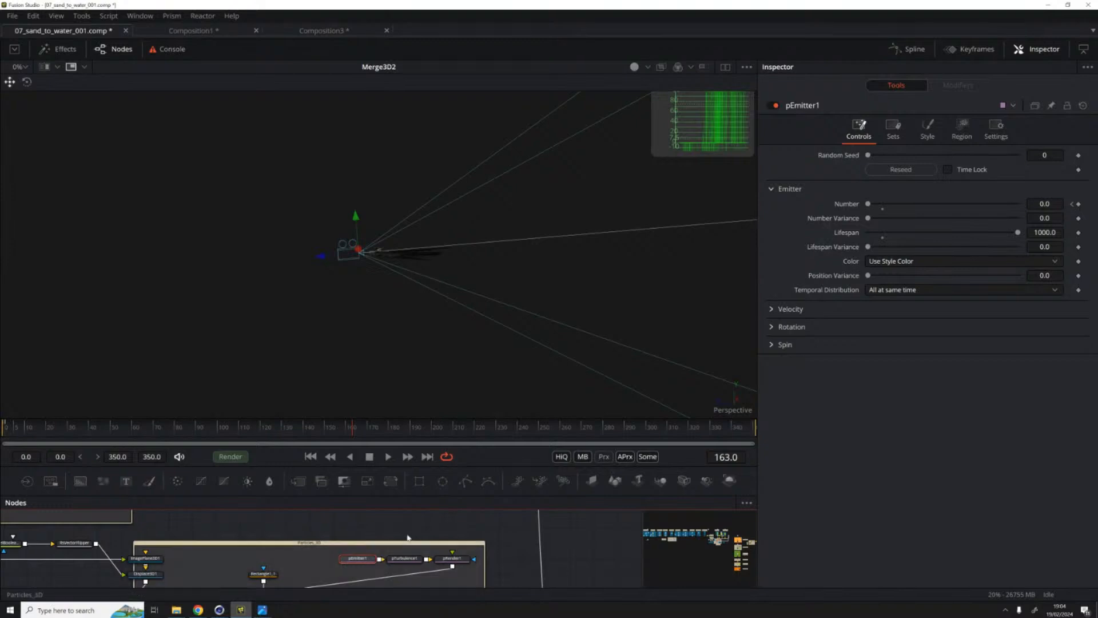
drag(380, 297, 585, 277)
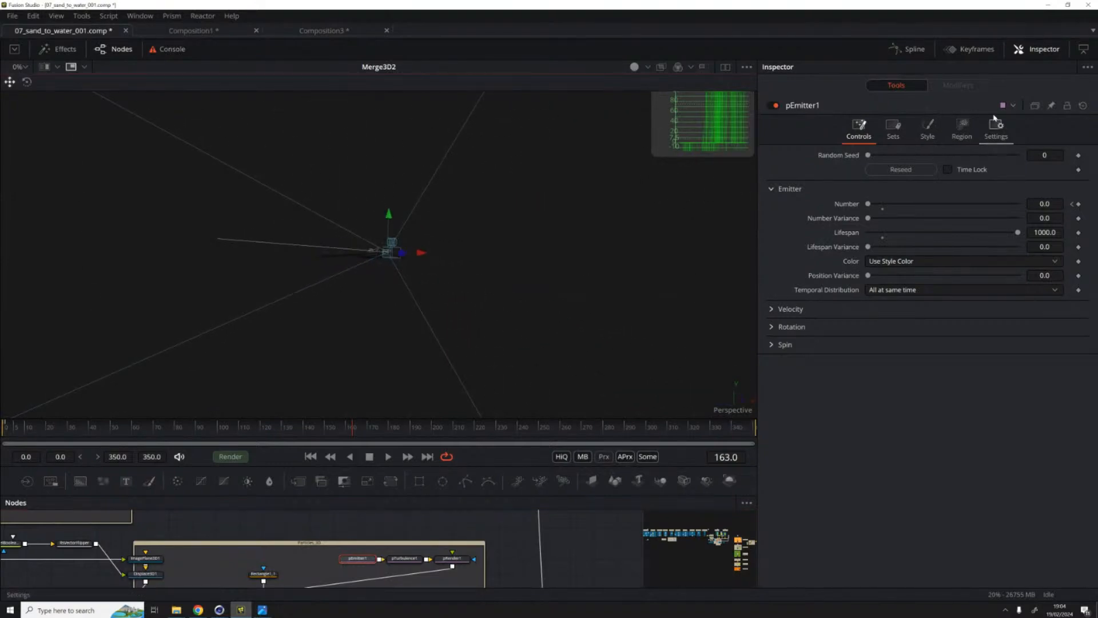
Step: Reset the X and Z offsets of pEmitter1's sphere region to 0.0 and inspect the region around the camera
click(961, 128)
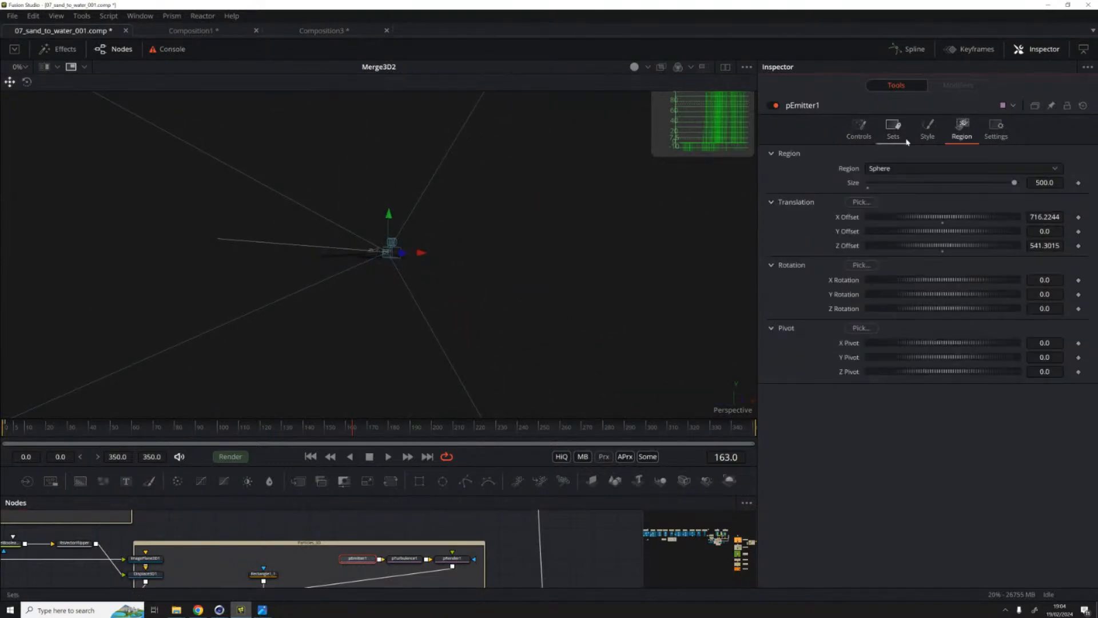
double_click(944, 223)
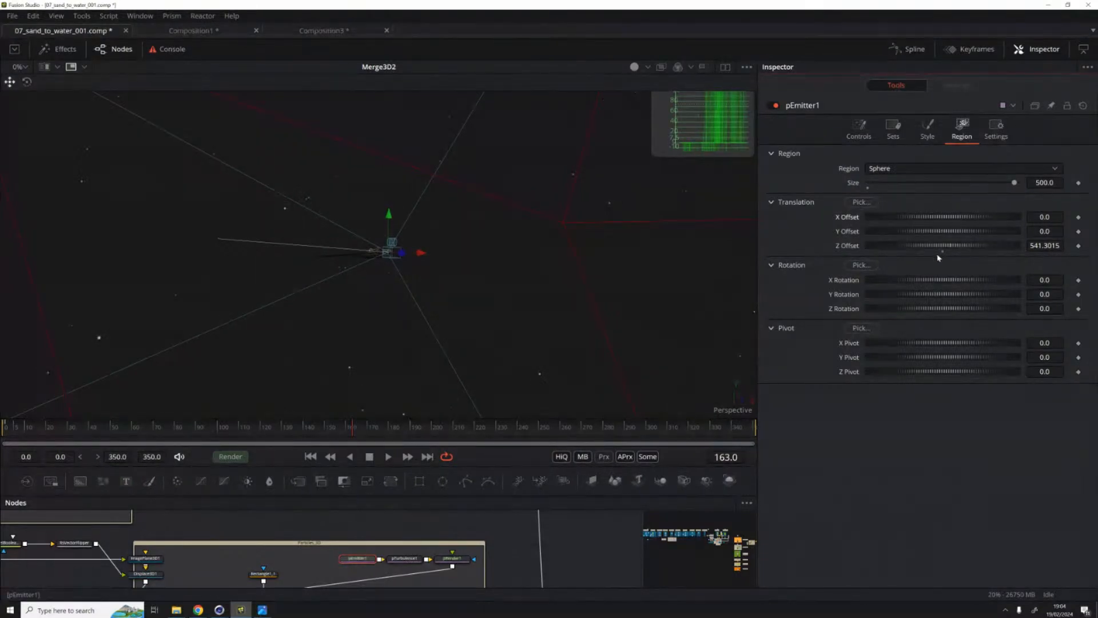
double_click(942, 246)
drag(426, 262, 410, 191)
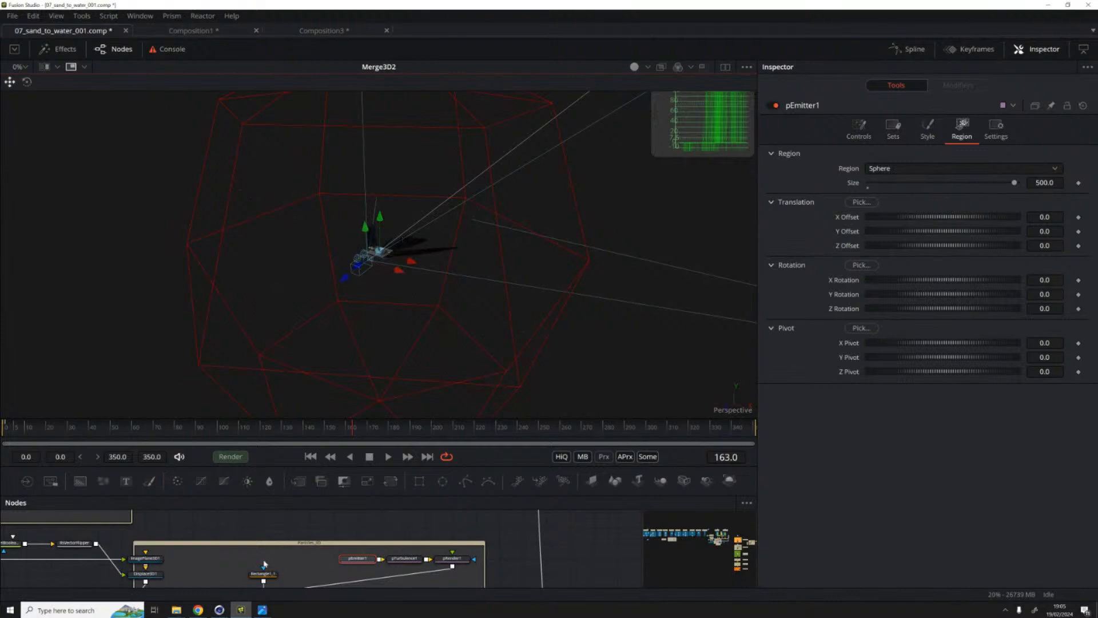
Step: Enlarge the node graph, split the display into two viewers and show Merge3D2 through RS_CameraShape in the second
drag(334, 418, 348, 330)
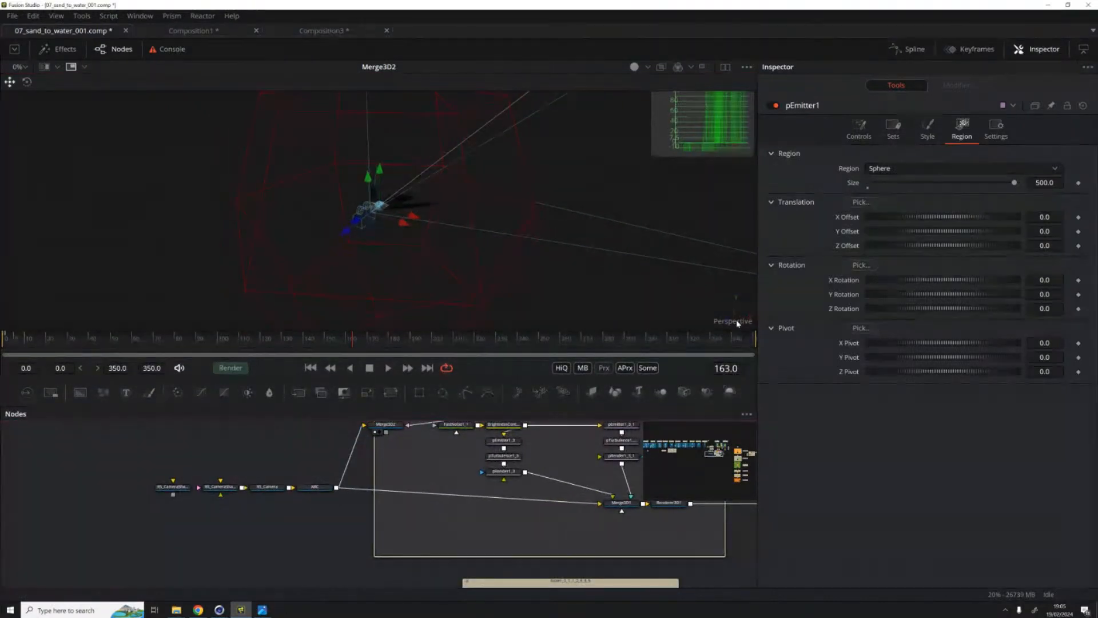
click(725, 67)
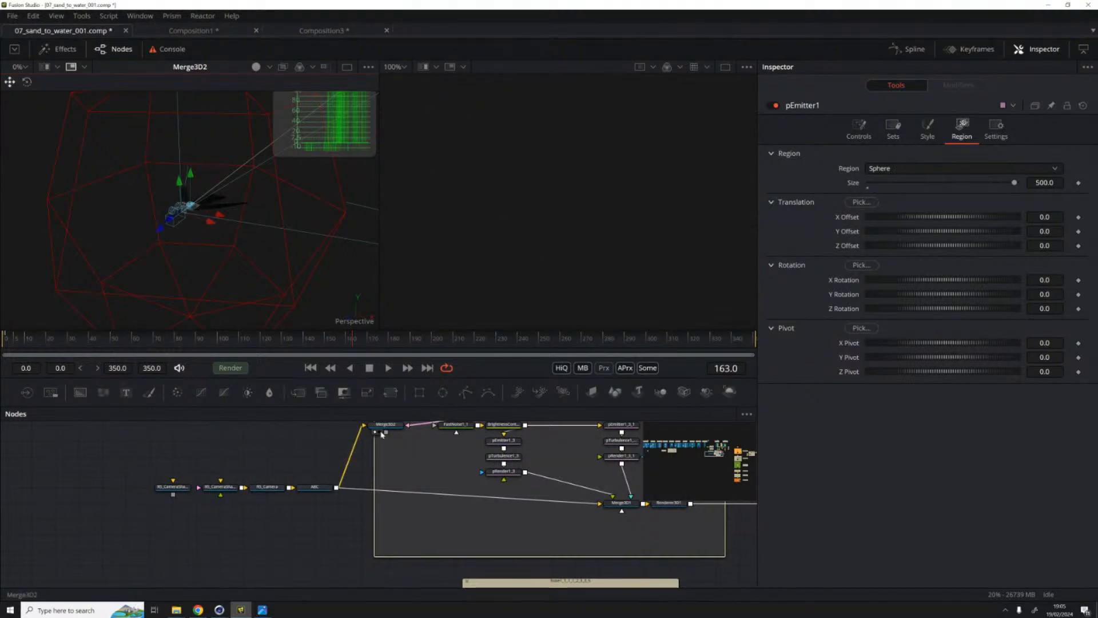
click(380, 433)
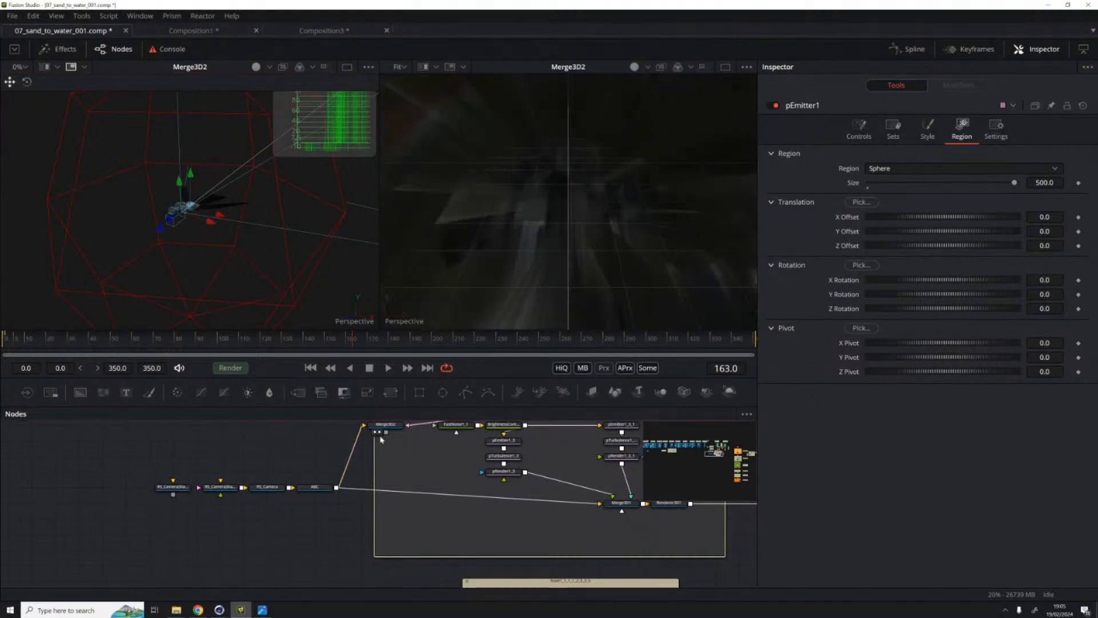
right_click(415, 324)
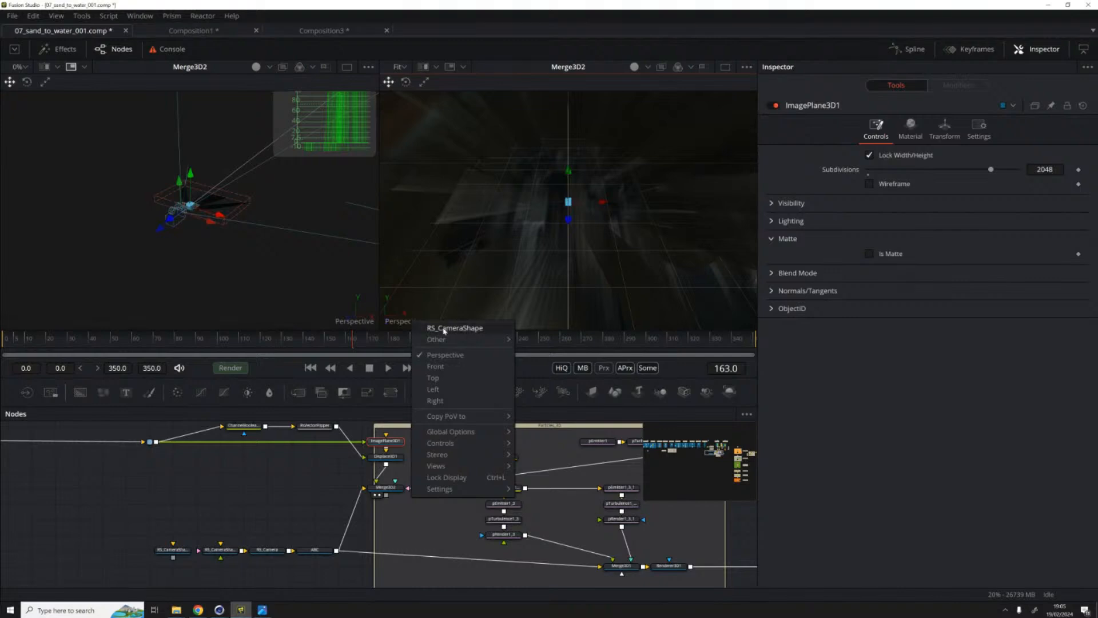
click(453, 328)
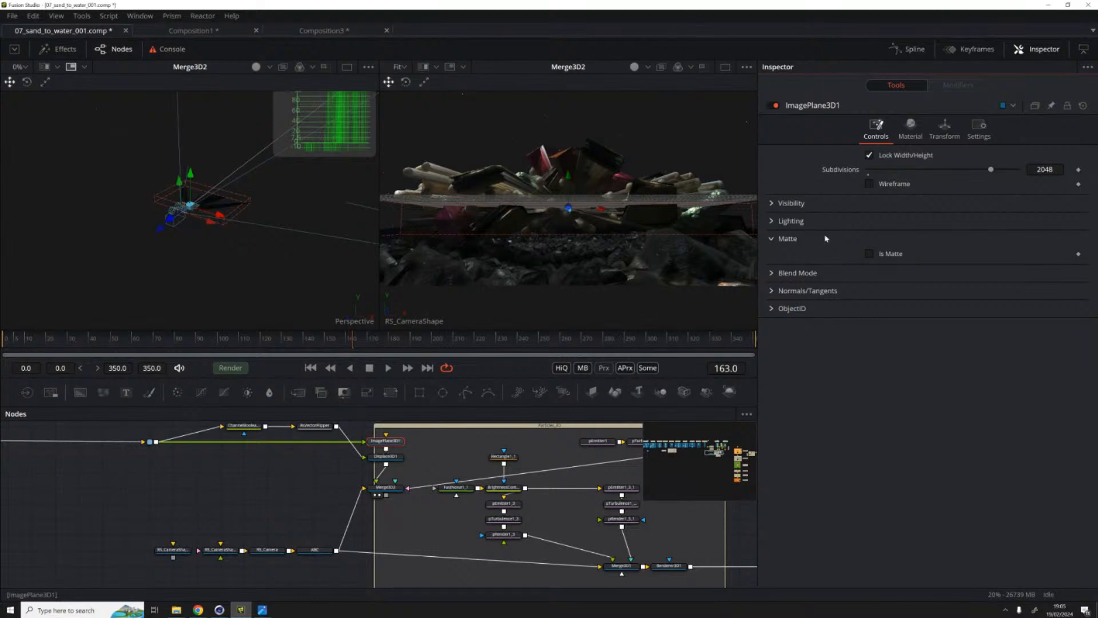
Step: Move Merge3D2 outside the Particles_3D group and reposition pRender1 below the pTurbulence1 row
drag(156, 277, 274, 227)
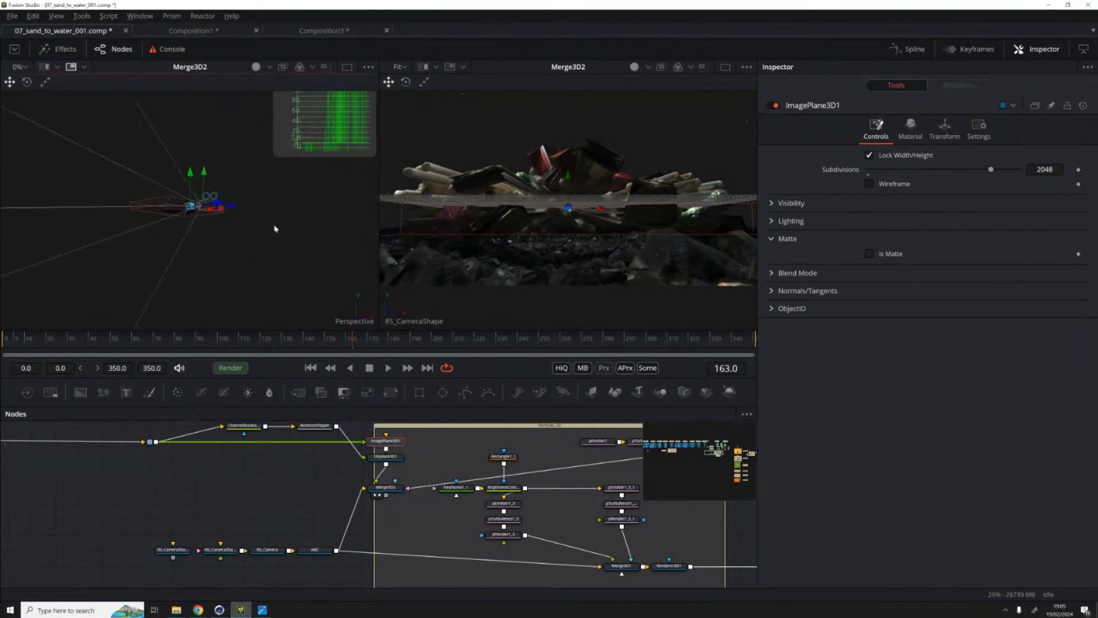
click(385, 487)
drag(385, 487, 248, 512)
click(578, 454)
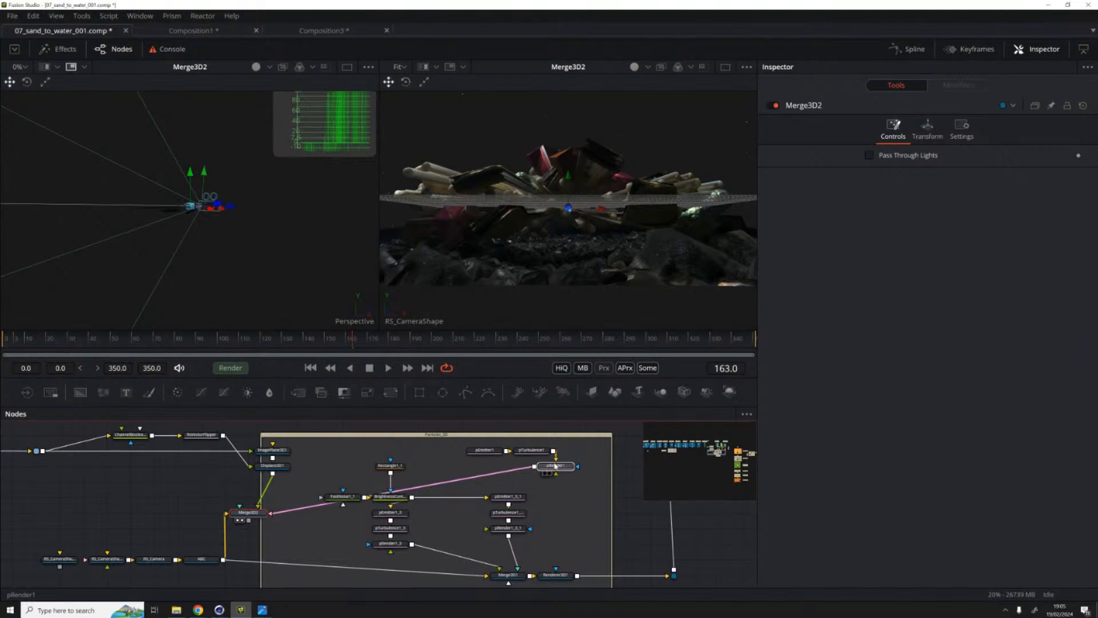
Step: Bring the white-smoke-is-slowly-moving image sequence from the Textures smoke folder into the node graph
drag(109, 501, 243, 505)
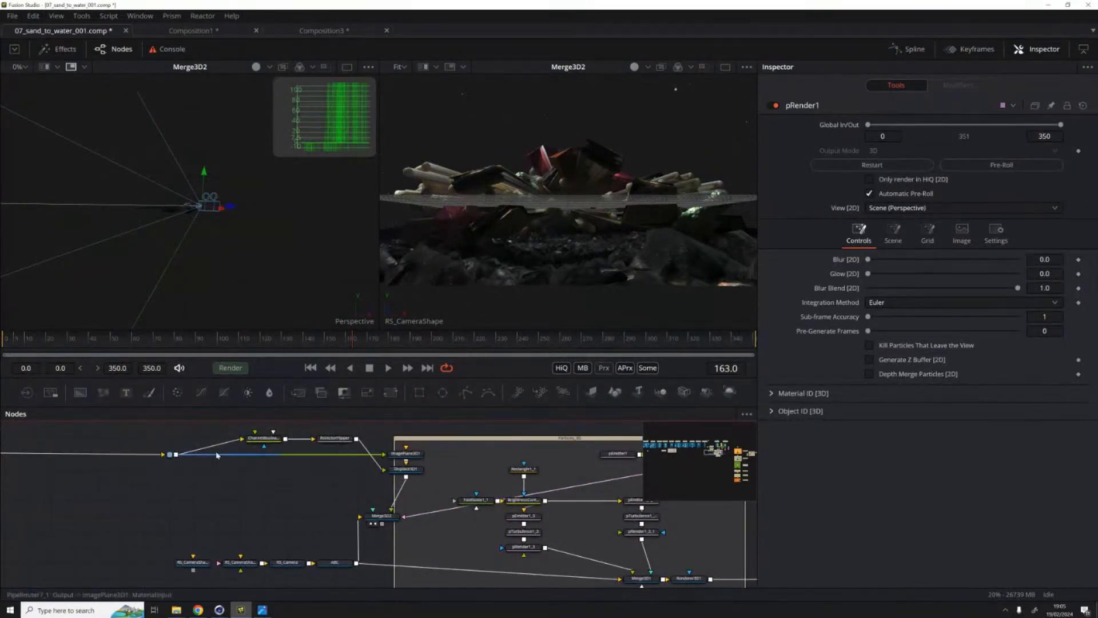
click(176, 609)
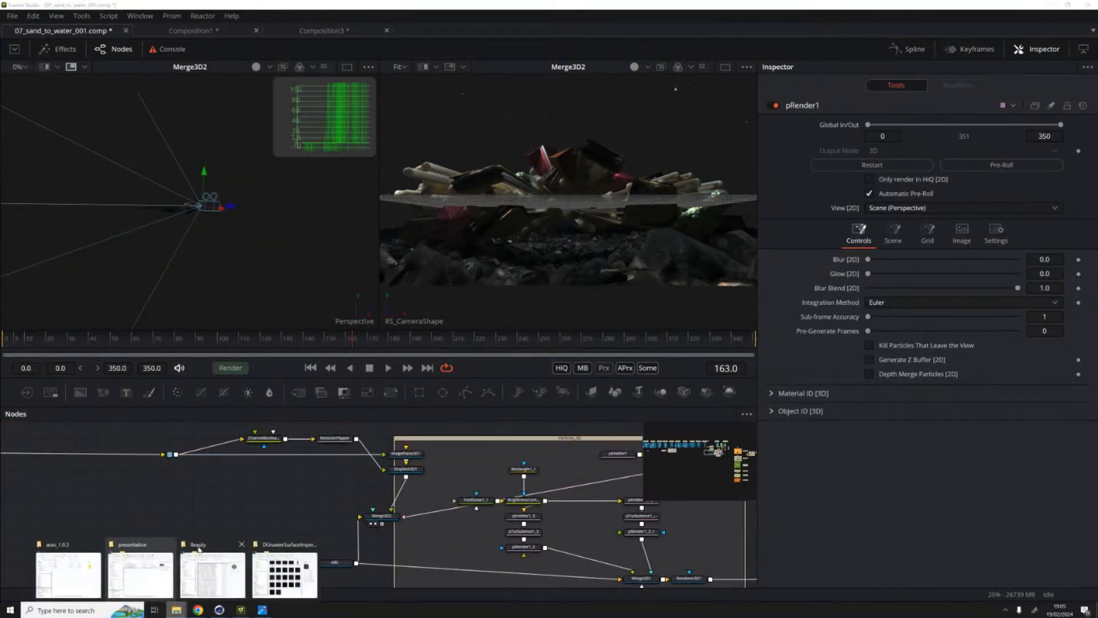
click(264, 567)
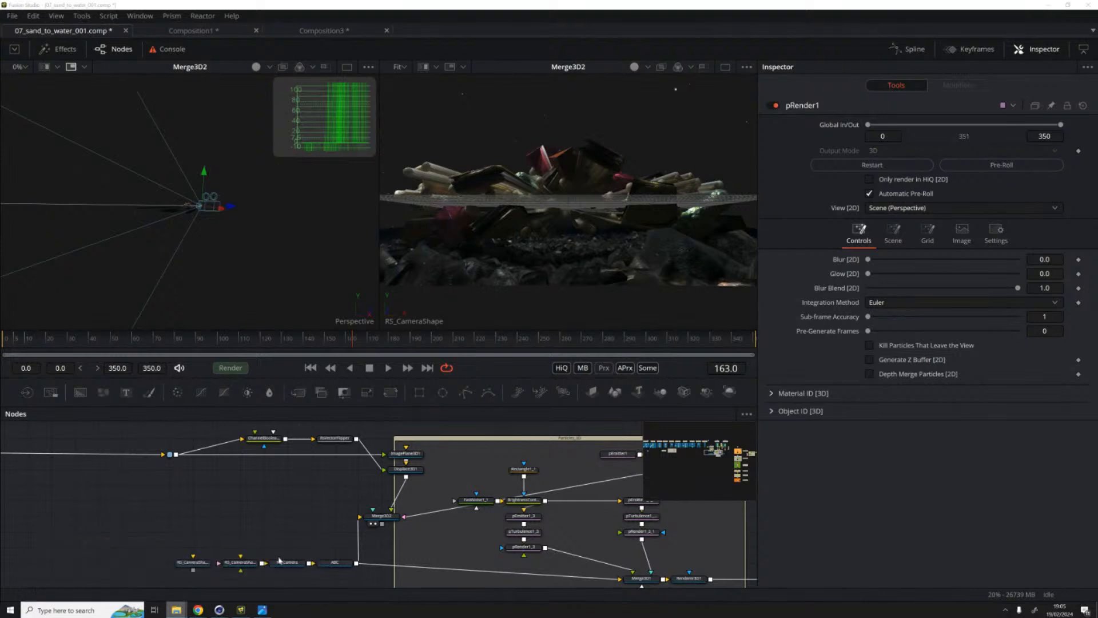
click(332, 265)
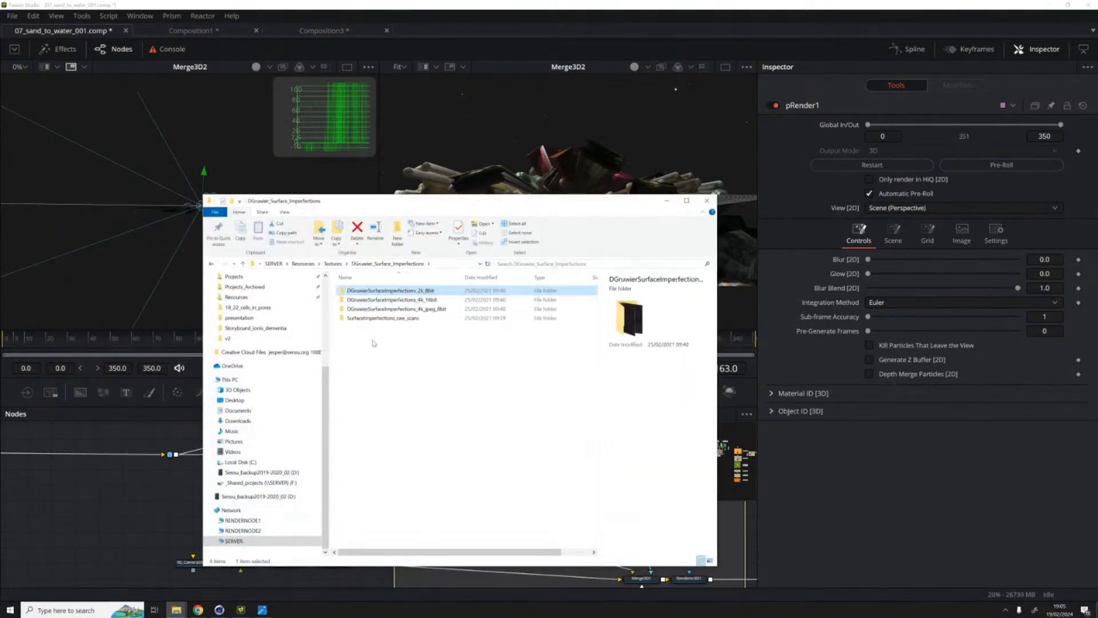
click(336, 264)
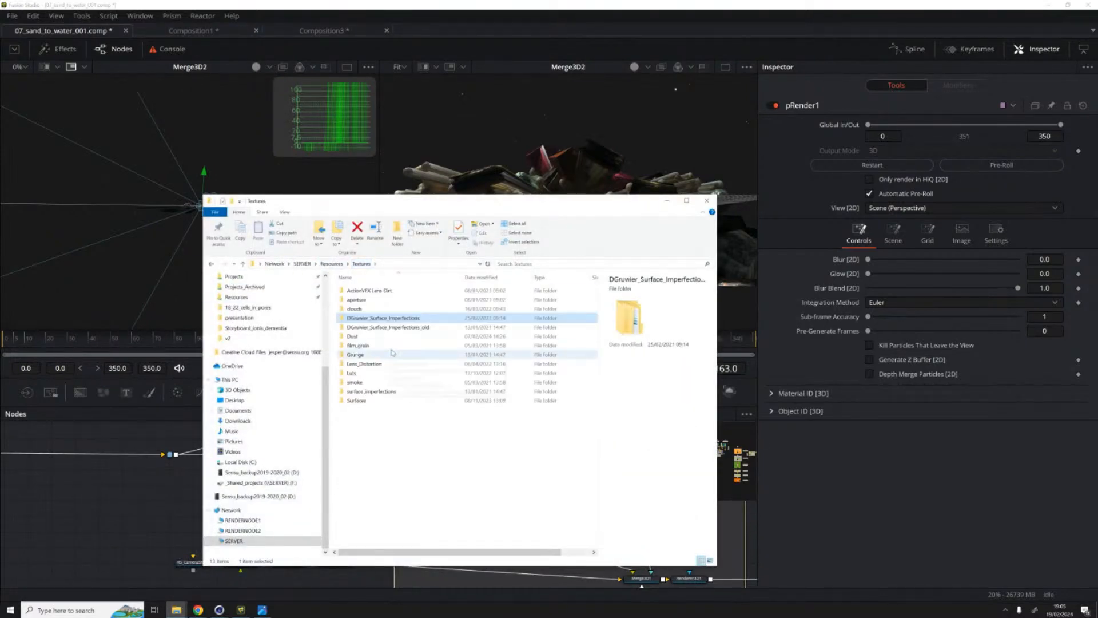
double_click(355, 382)
drag(392, 291, 137, 502)
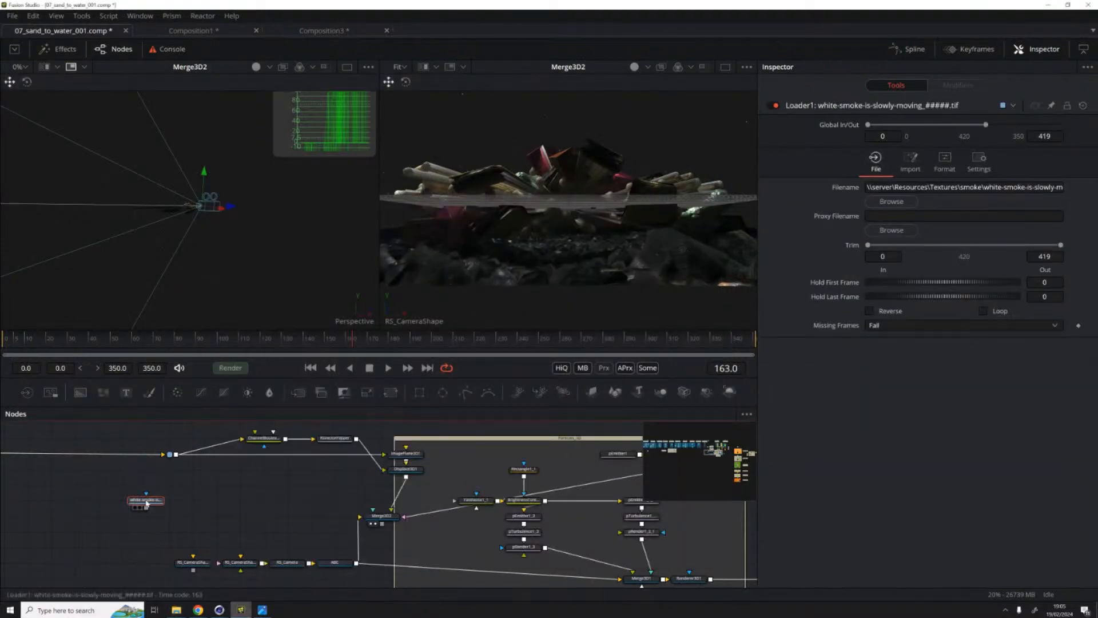
Step: Add an Image Plane 3D, feed it with the white smoke loader and connect it to Merge3D2
key(shift+space)
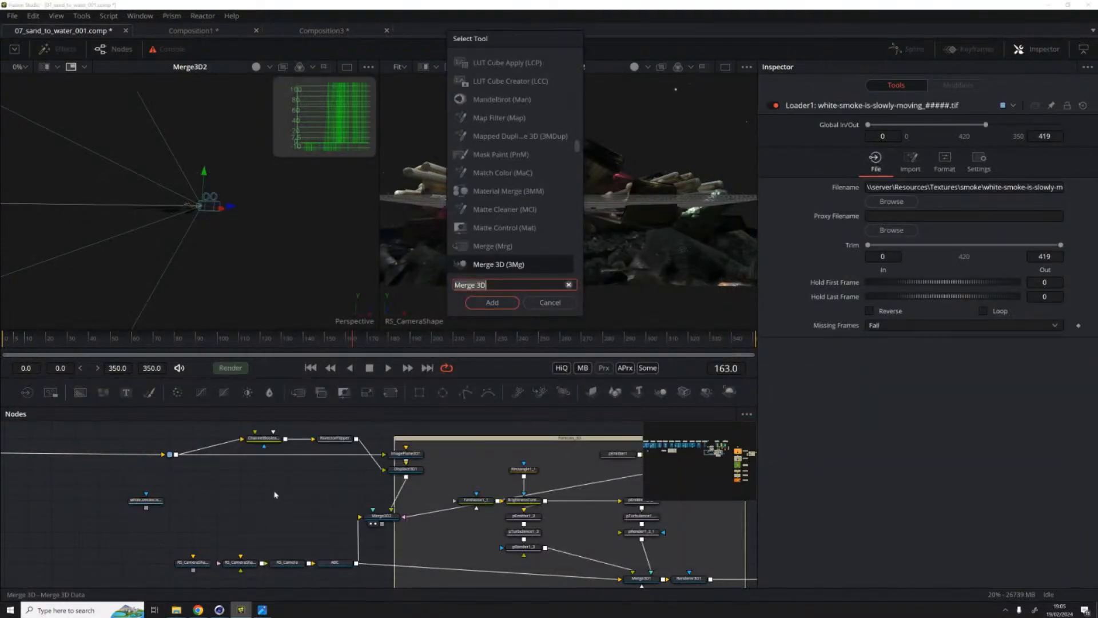
text(image)
key(Return)
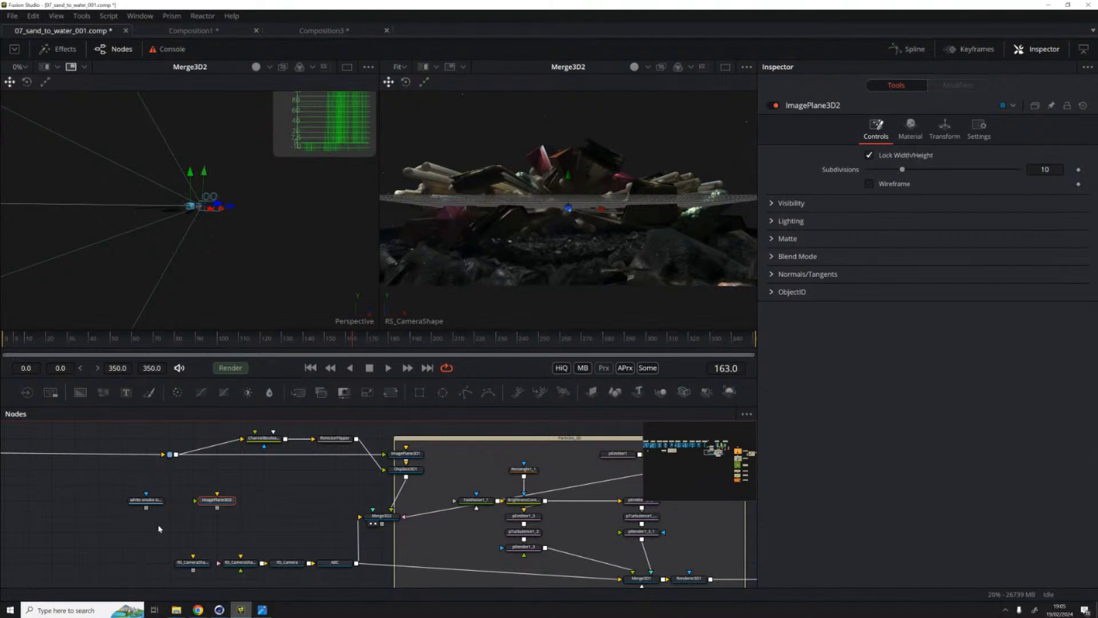
drag(147, 508, 390, 519)
click(381, 520)
click(217, 500)
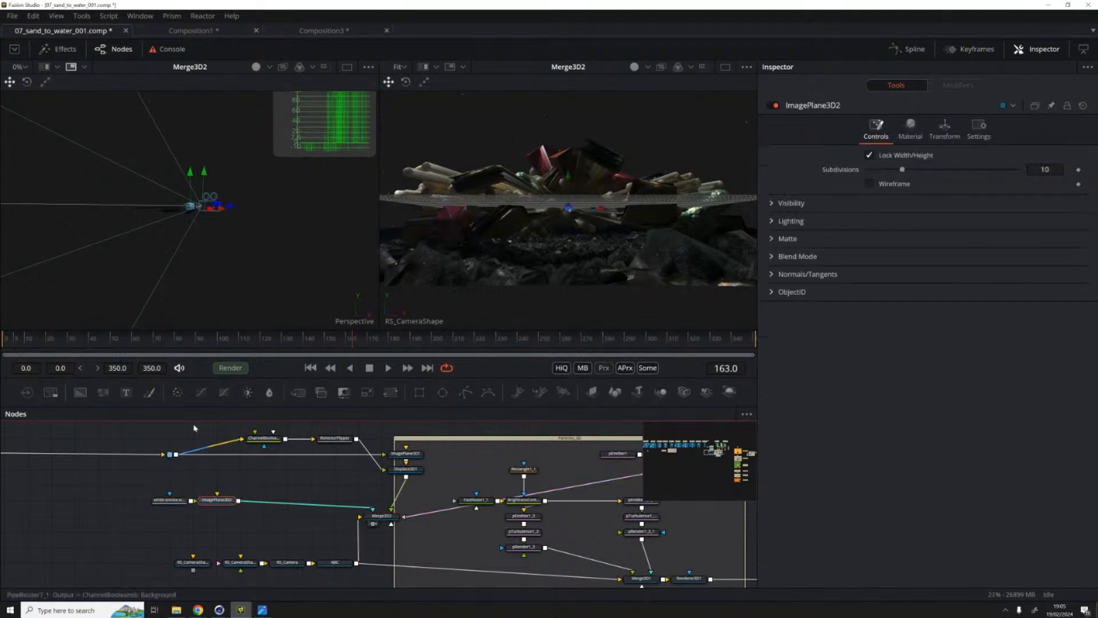
Step: Enlarge ImagePlane3D2 by setting its uniform scale to 50, then reduce it to 31.11
click(944, 132)
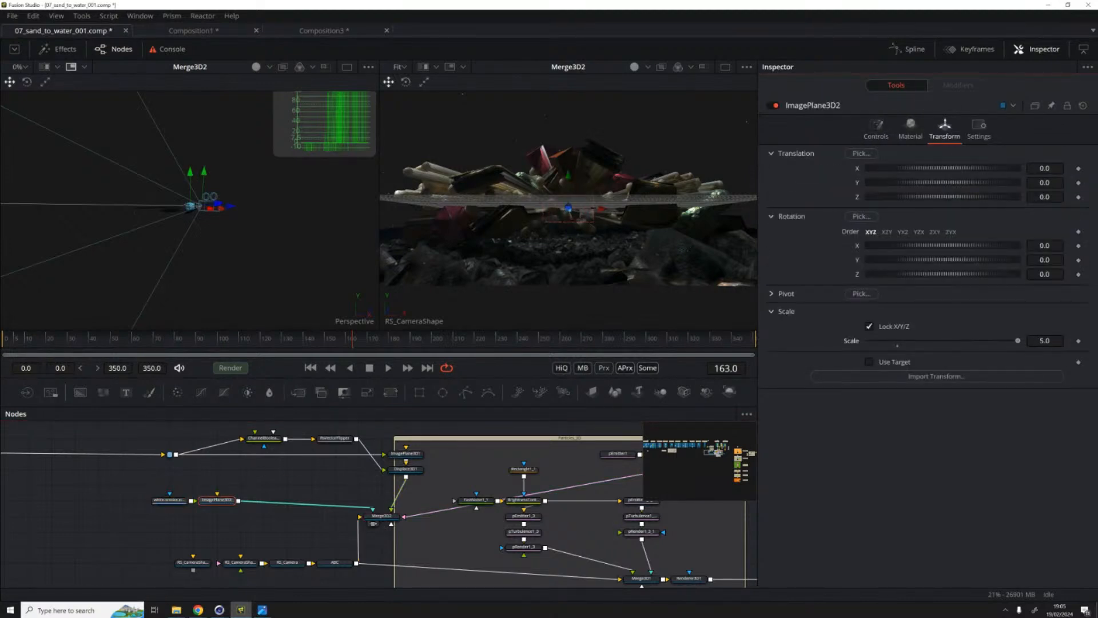
click(1045, 340)
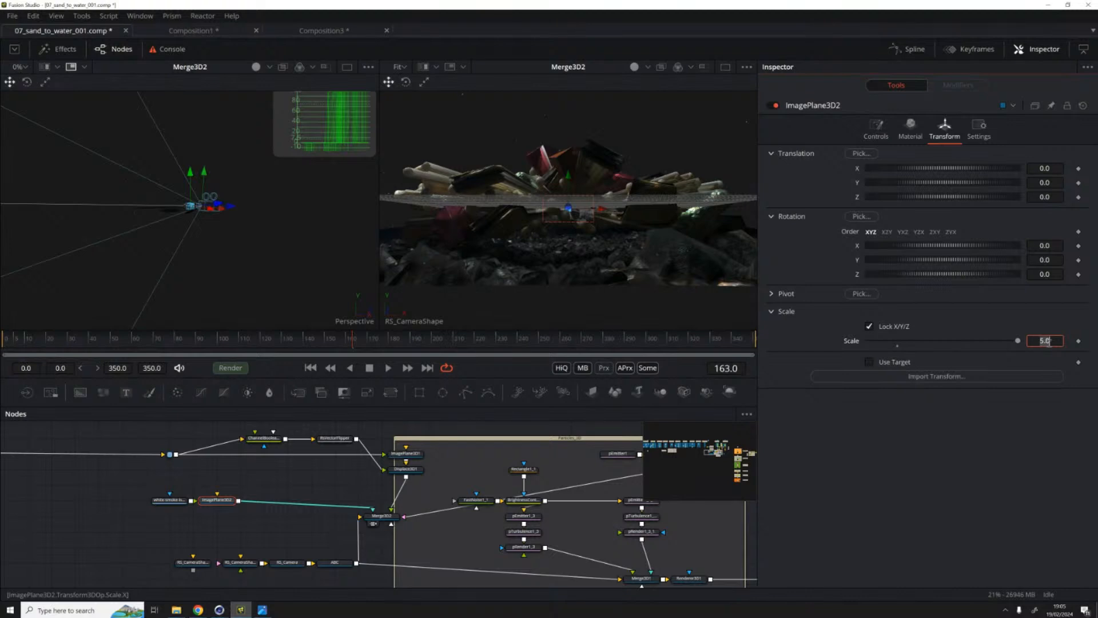
text(50)
key(Return)
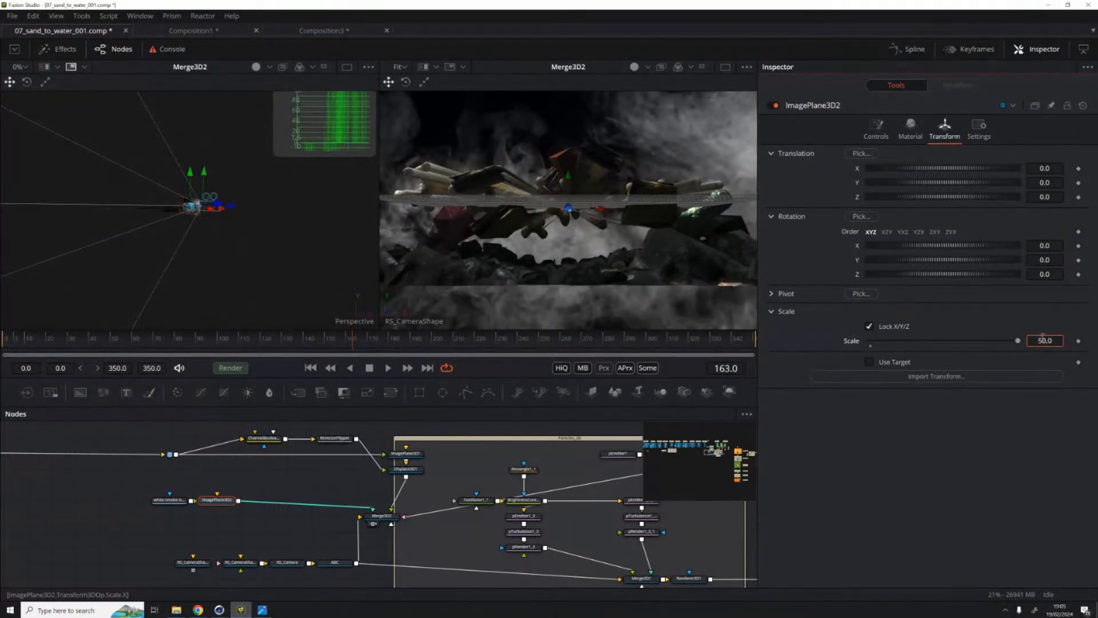
drag(1018, 341, 961, 341)
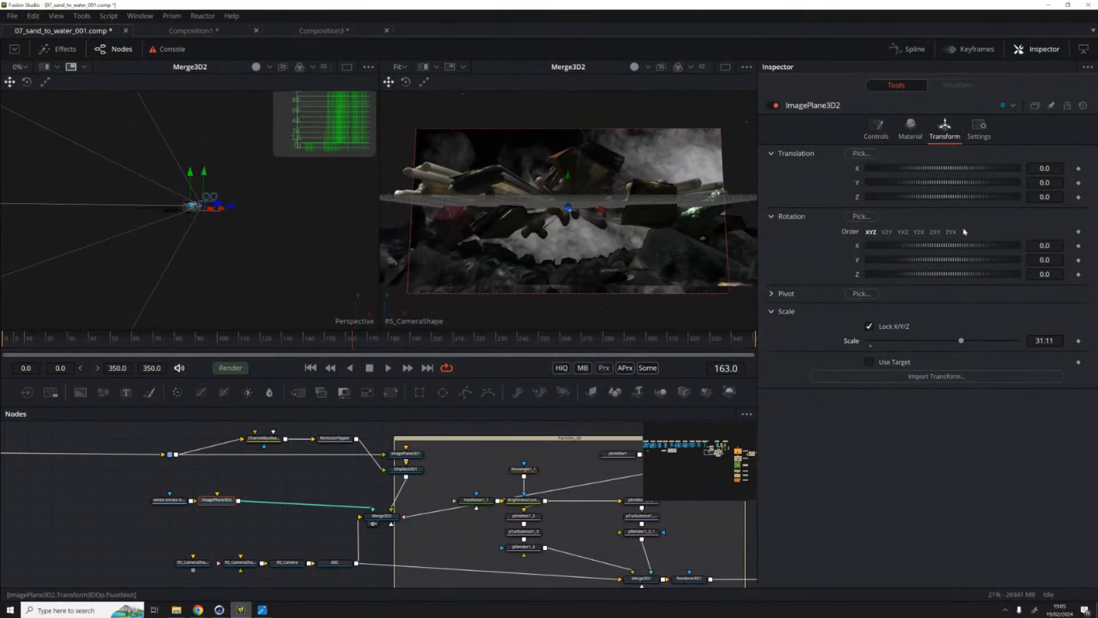
Step: Move the smoke plane ImagePlane3D2 along Z to about 1.86, in among the displaced geometry
scroll(195, 229, up, 6)
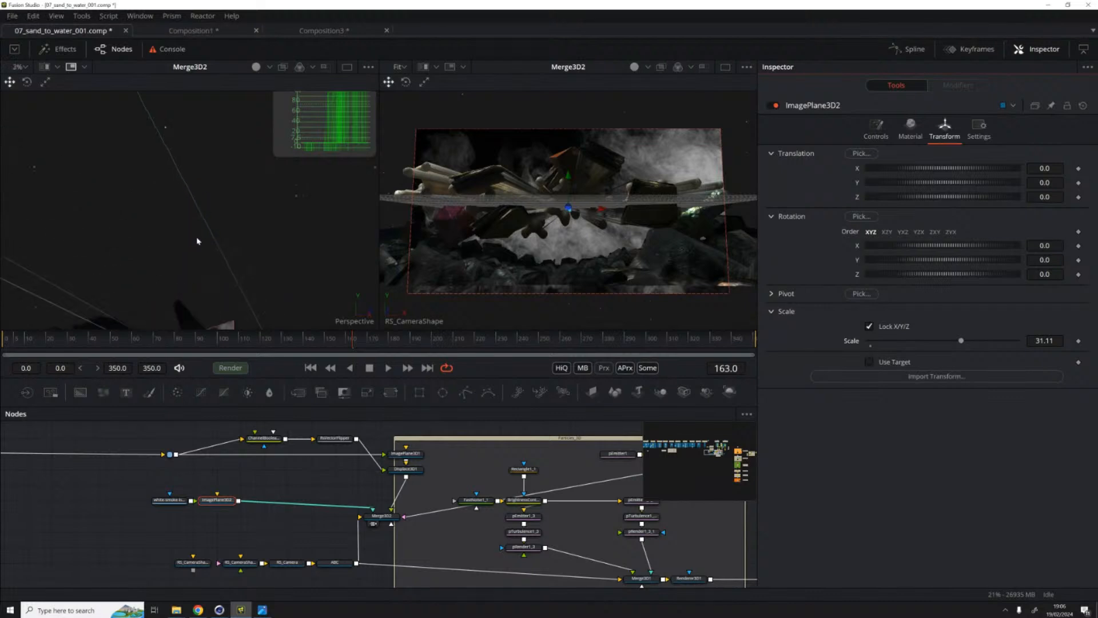
drag(204, 258, 166, 326)
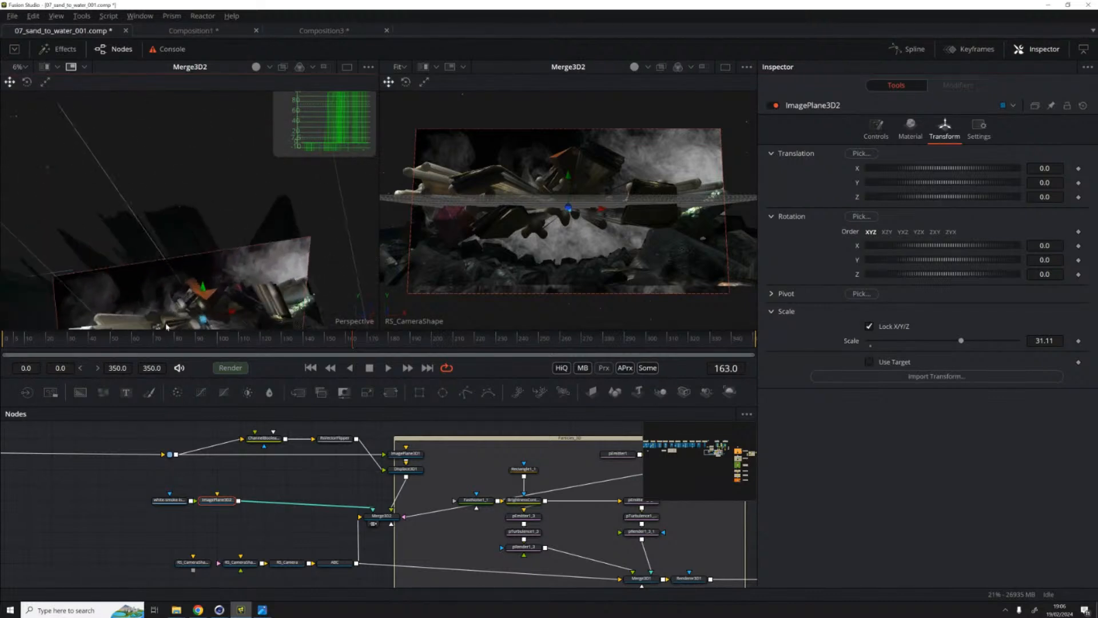
drag(202, 282, 121, 249)
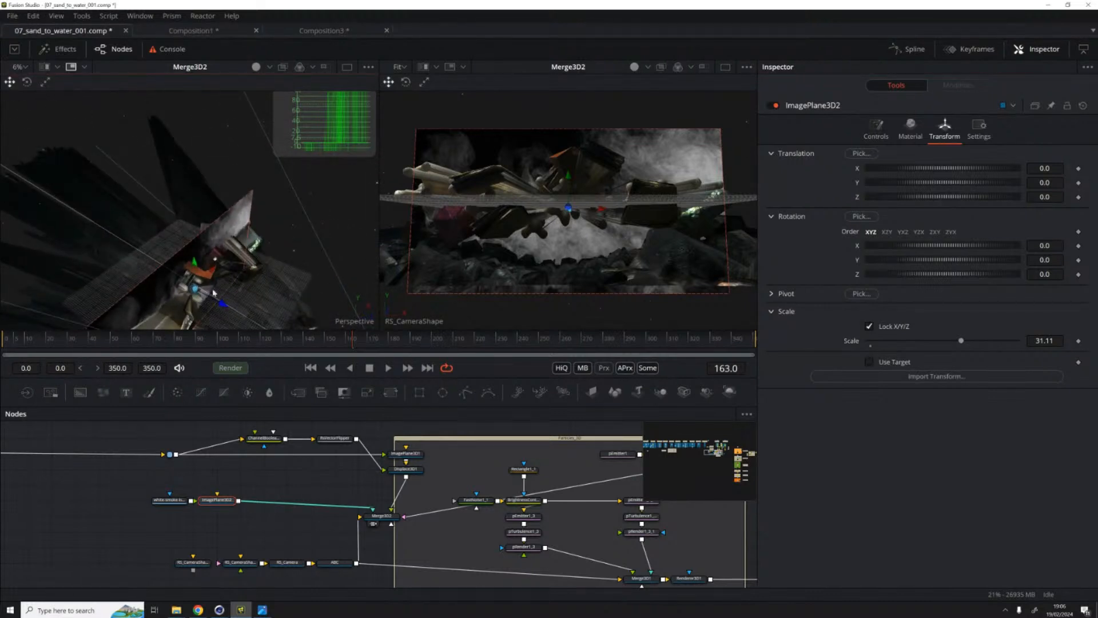
drag(231, 297, 190, 212)
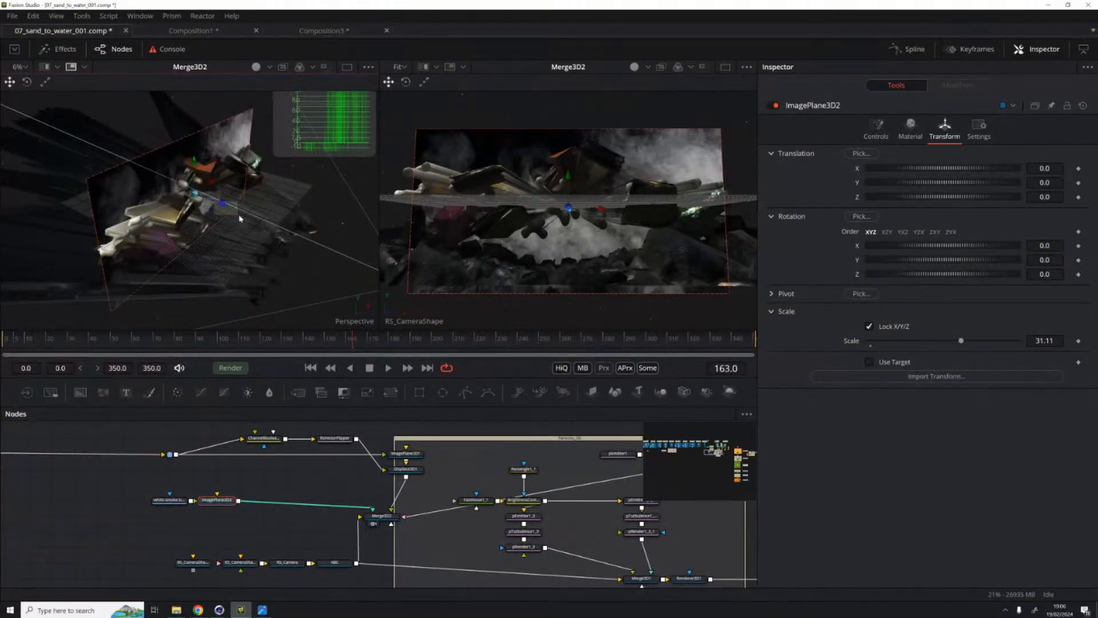
click(224, 206)
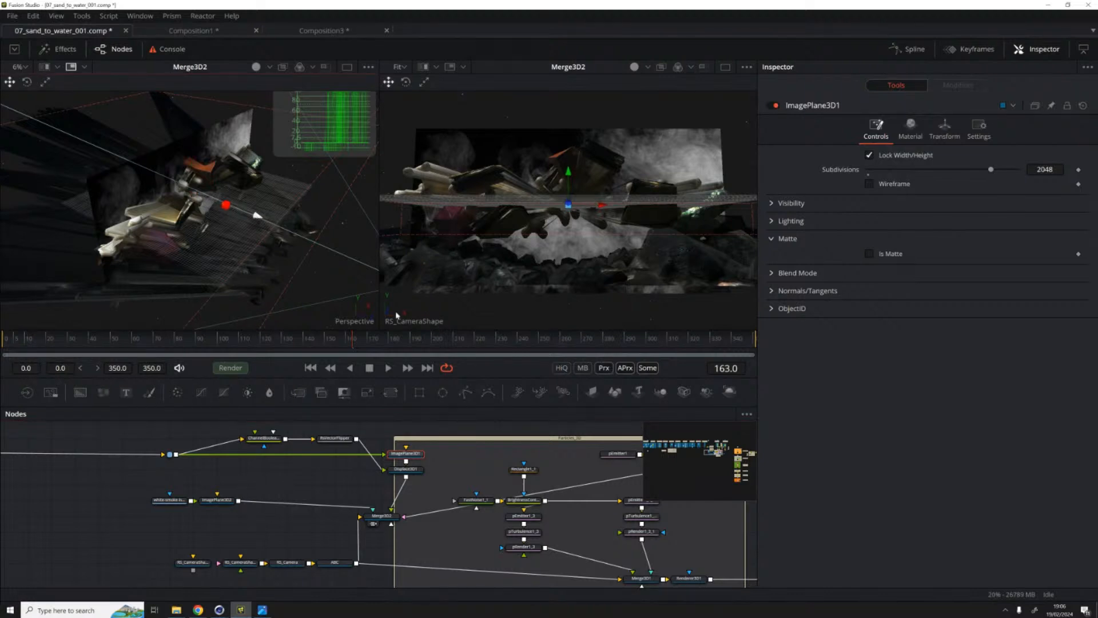
click(270, 265)
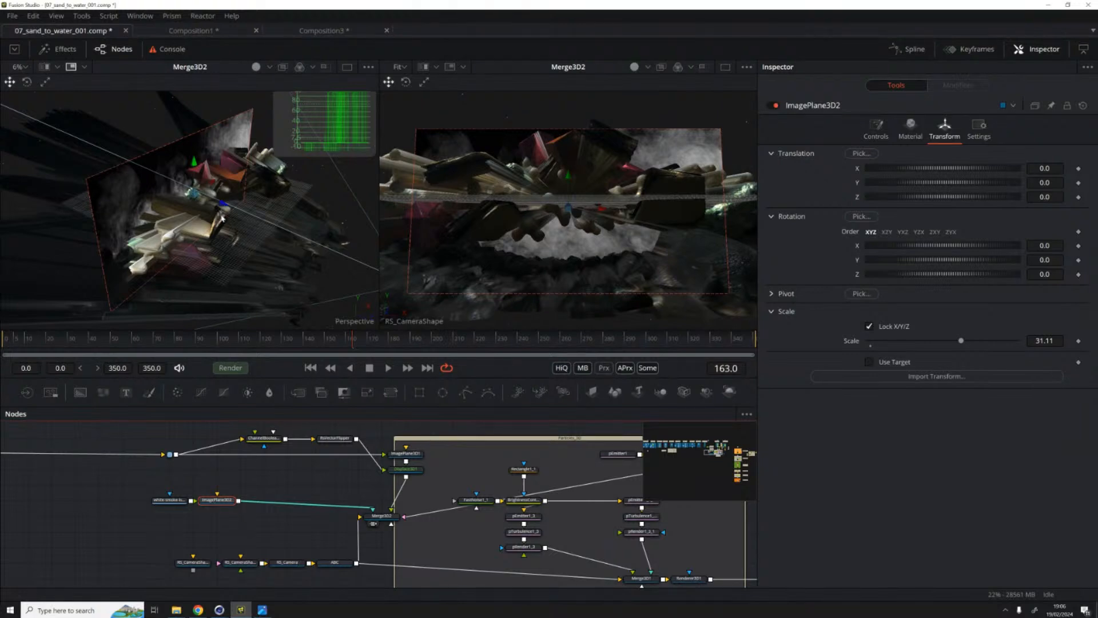
click(264, 489)
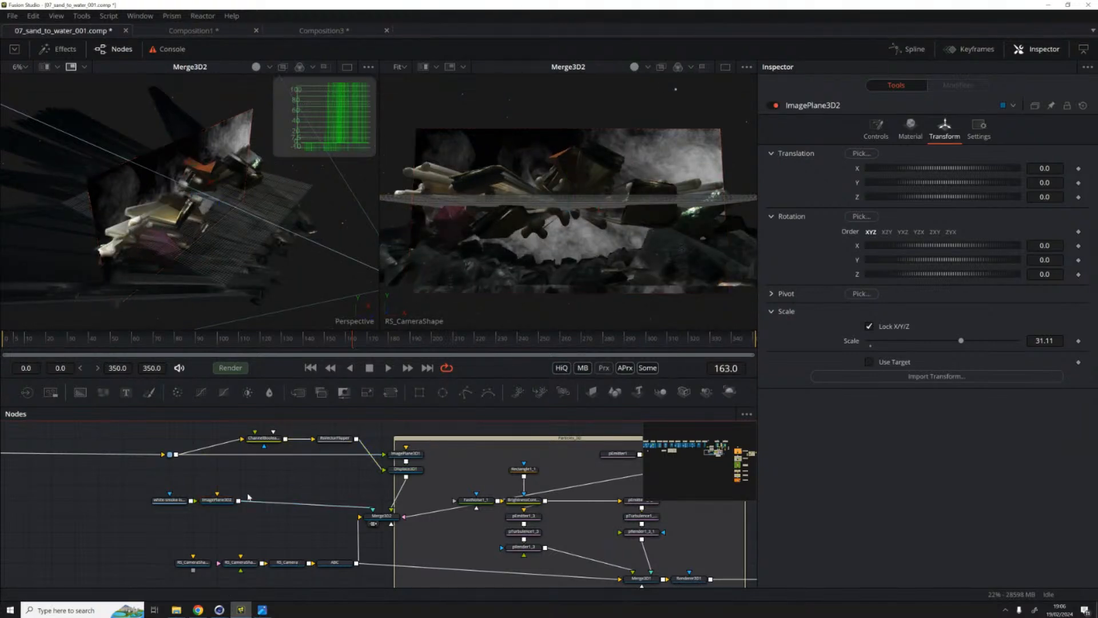
click(217, 500)
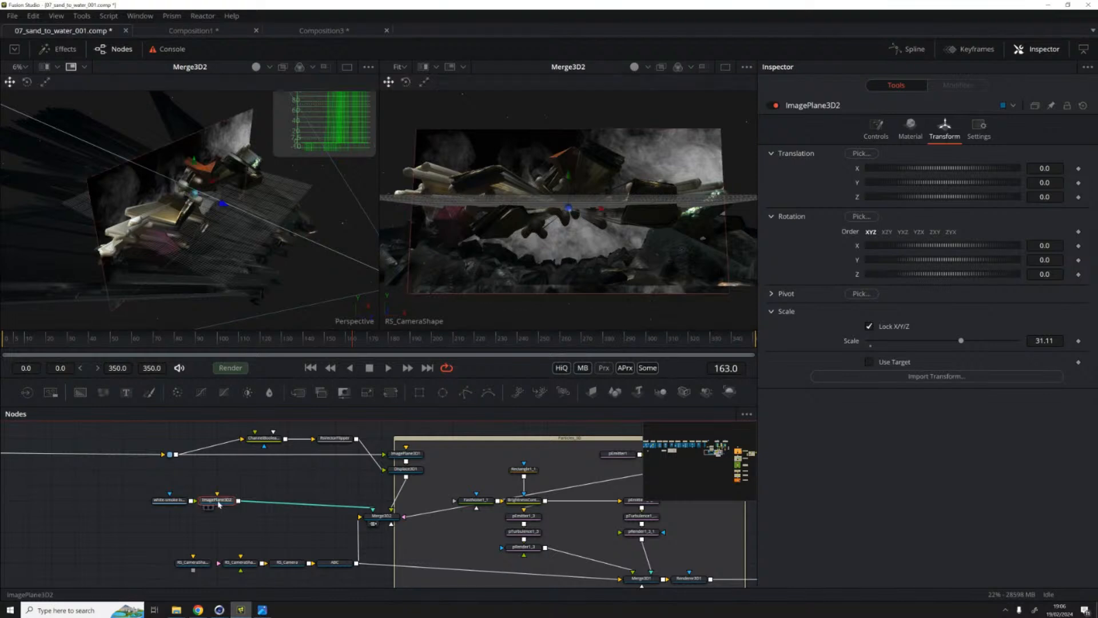
mouse_move(223, 203)
mouse_down()
mouse_move(245, 218)
mouse_move(215, 206)
mouse_move(229, 219)
mouse_up()
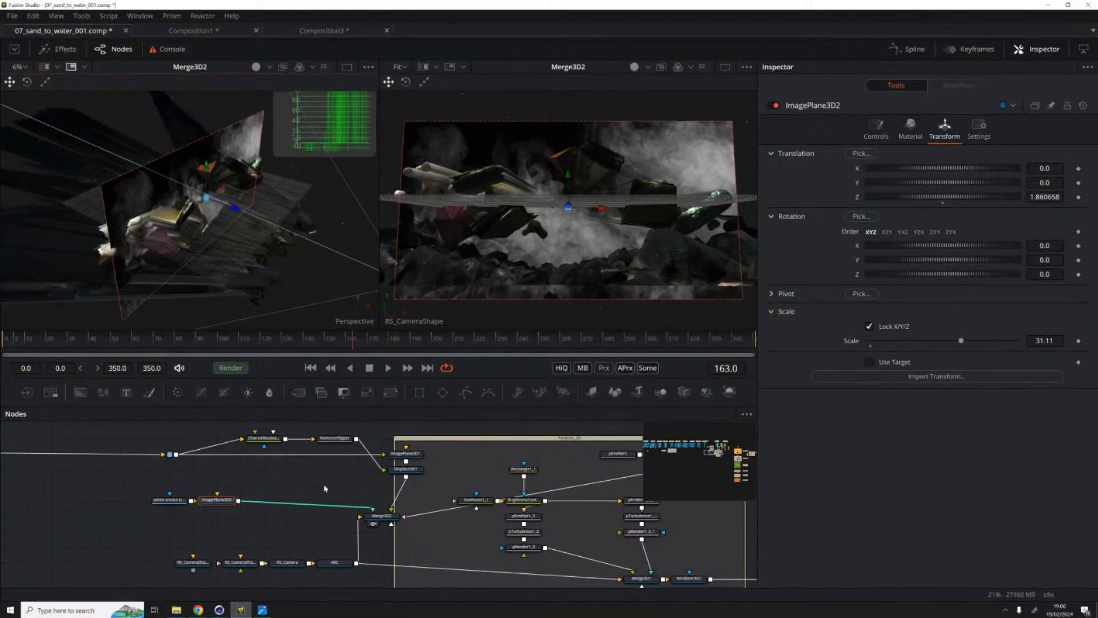
Step: Turn on Is Matte for ImagePlane3D1 so the displaced render geometry only holds out the smoke
click(368, 485)
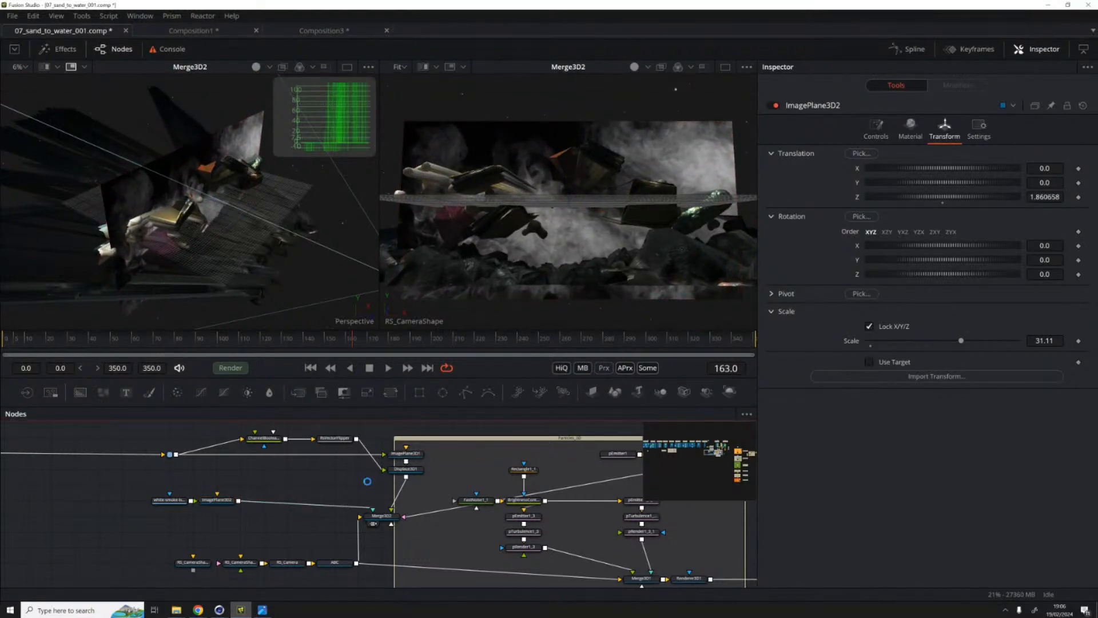
click(410, 458)
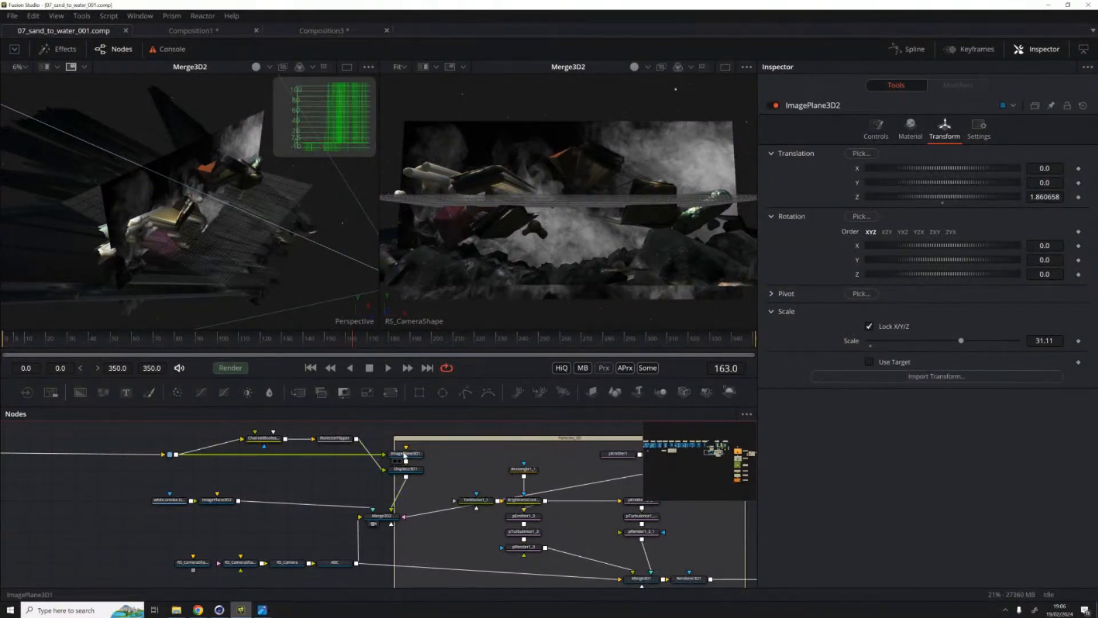
click(404, 454)
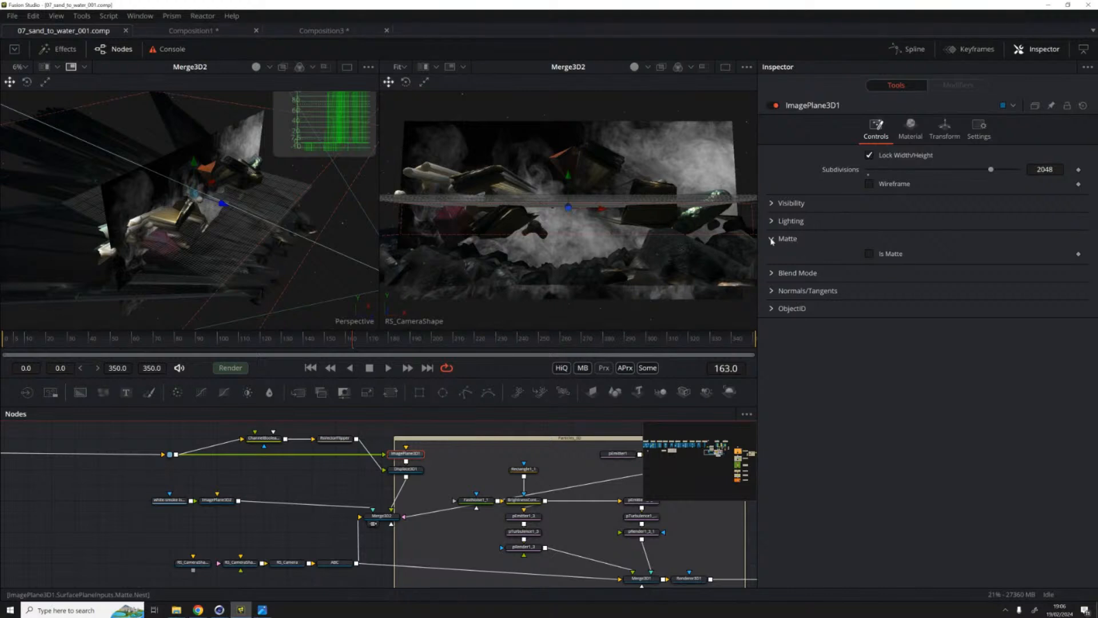
click(870, 254)
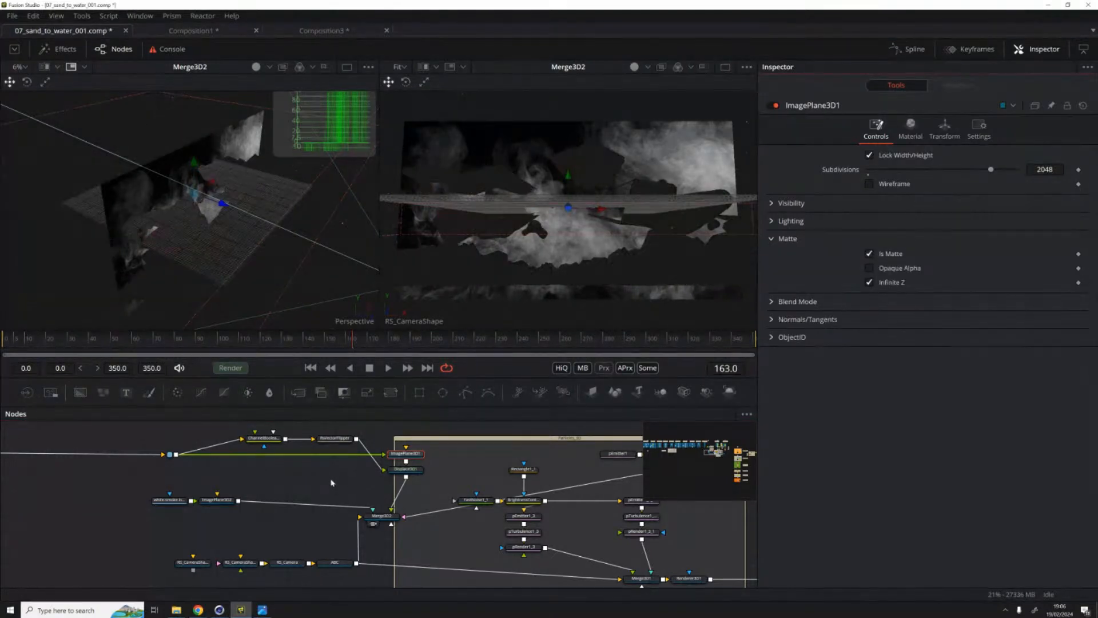
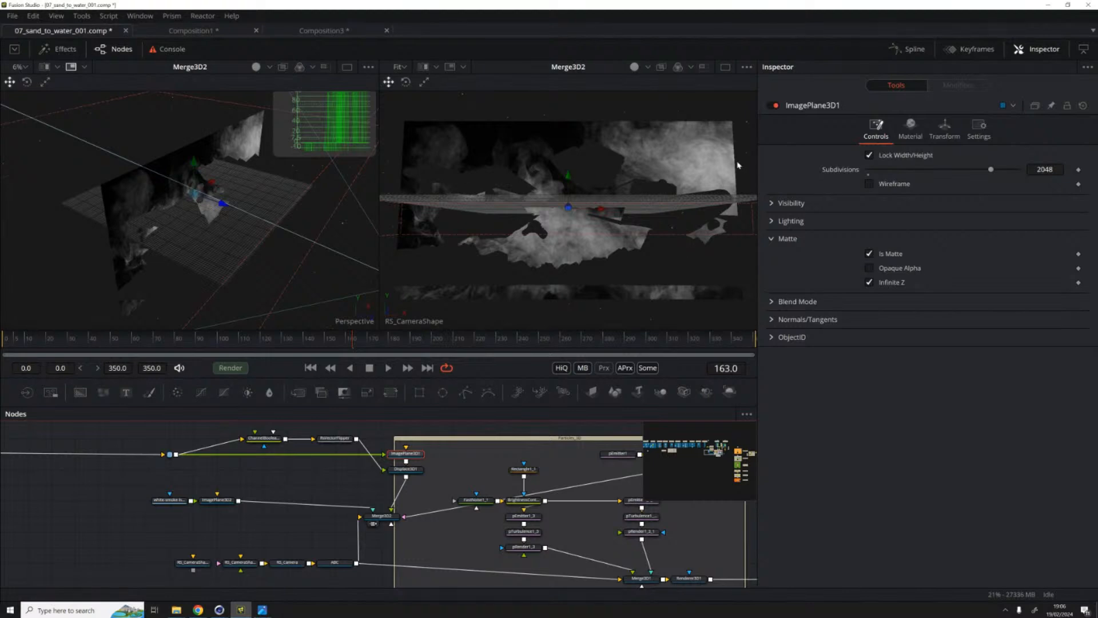
Step: Add a Renderer 3D node, feed it from Merge3D2 and place it above the Particles_3D group
click(429, 538)
mouse_move(345, 529)
mouse_down()
mouse_move(373, 544)
mouse_move(355, 539)
mouse_up()
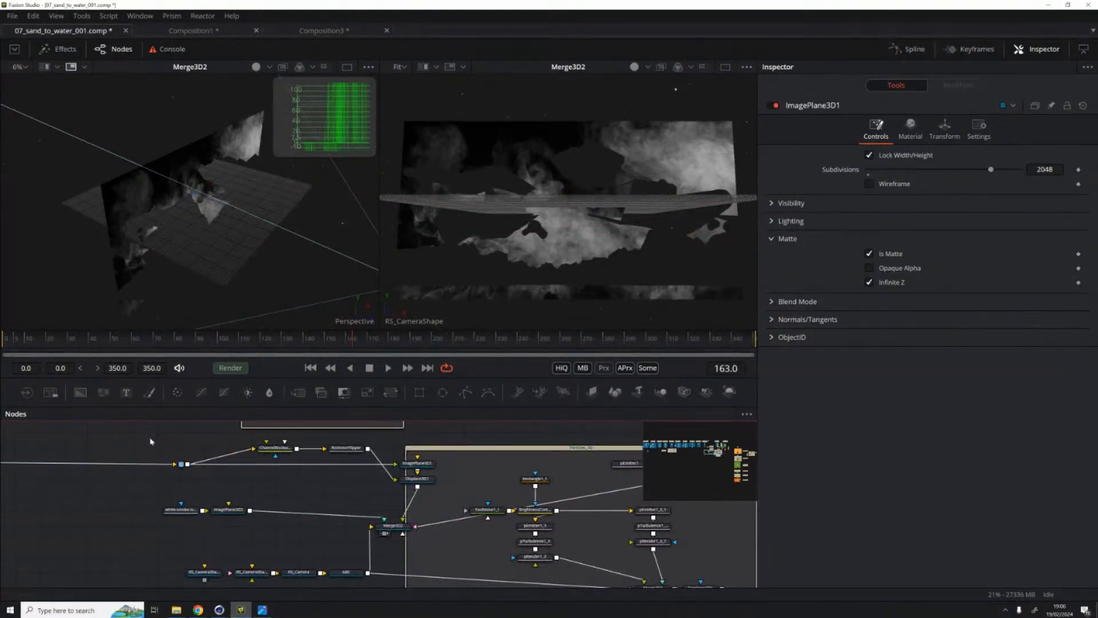
key(shift+space)
text(re)
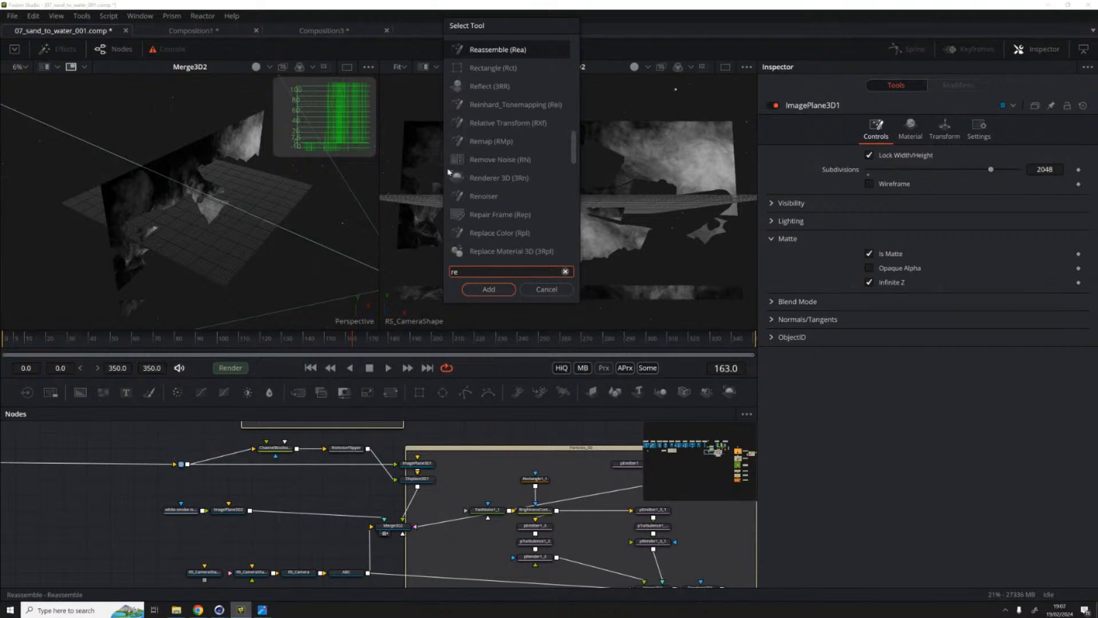
click(492, 178)
click(489, 289)
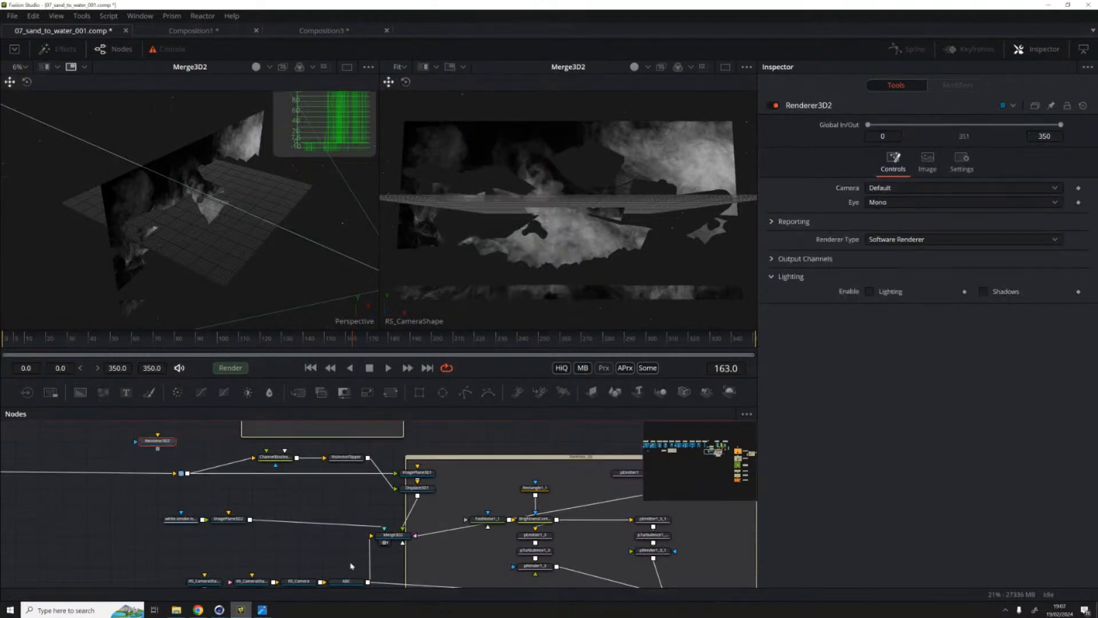
drag(148, 437, 463, 456)
drag(388, 543, 461, 459)
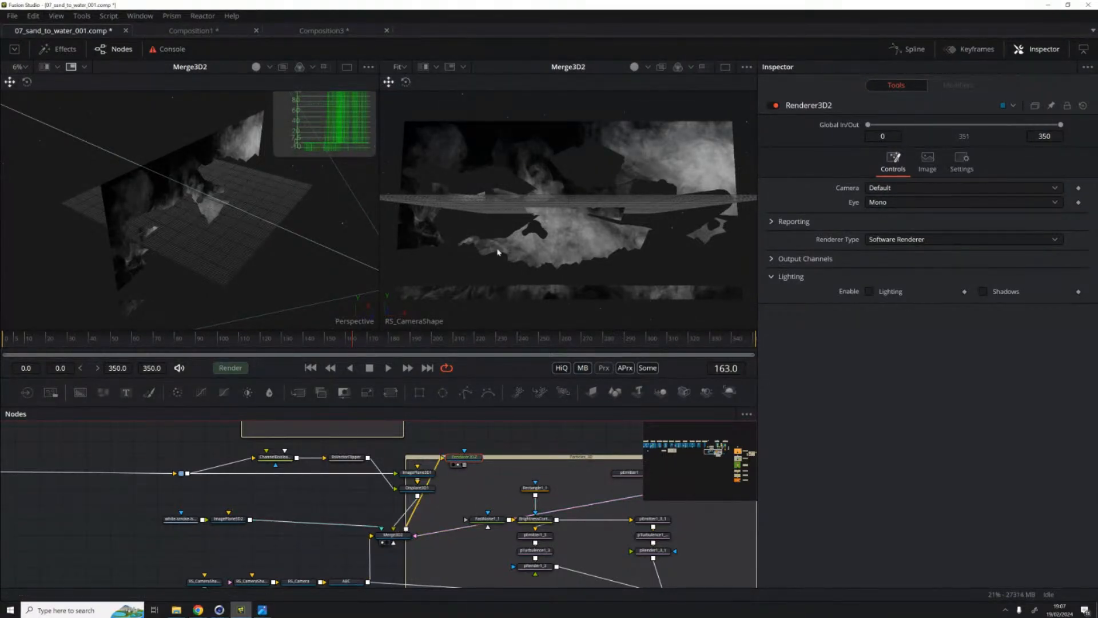
drag(473, 455, 497, 423)
Step: Open Renderer3D2's image settings, display its output in the second viewer and widen the viewer area
click(928, 160)
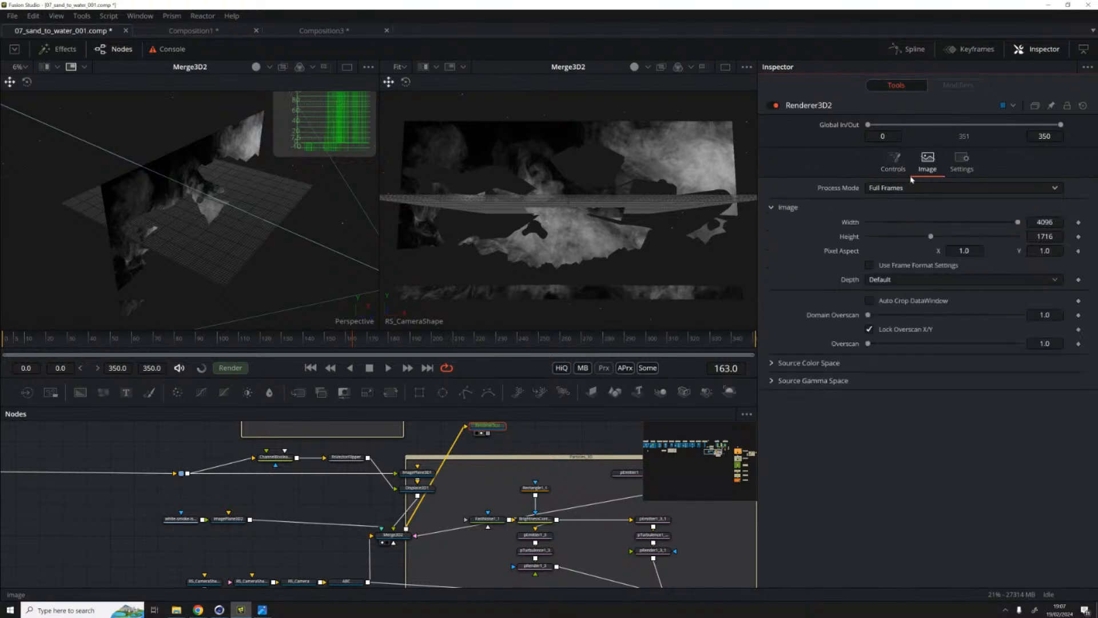
key(2)
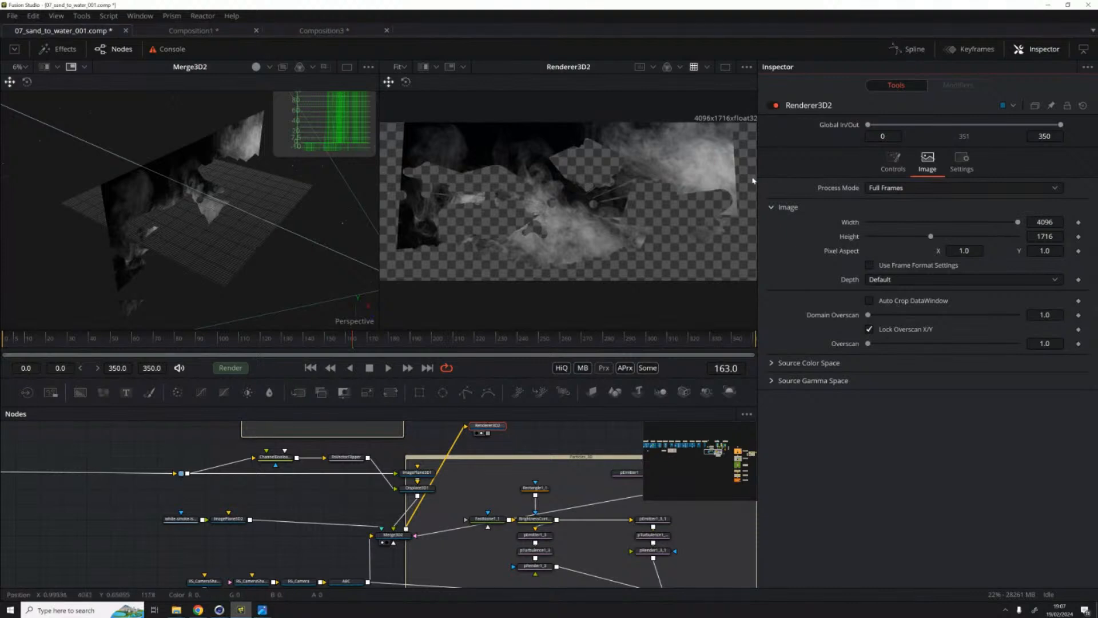
drag(758, 175, 861, 175)
Step: Move the Renderer3D2 node next to the main comp's render pass merges, below Merge_Self_Illumination
drag(462, 484, 554, 528)
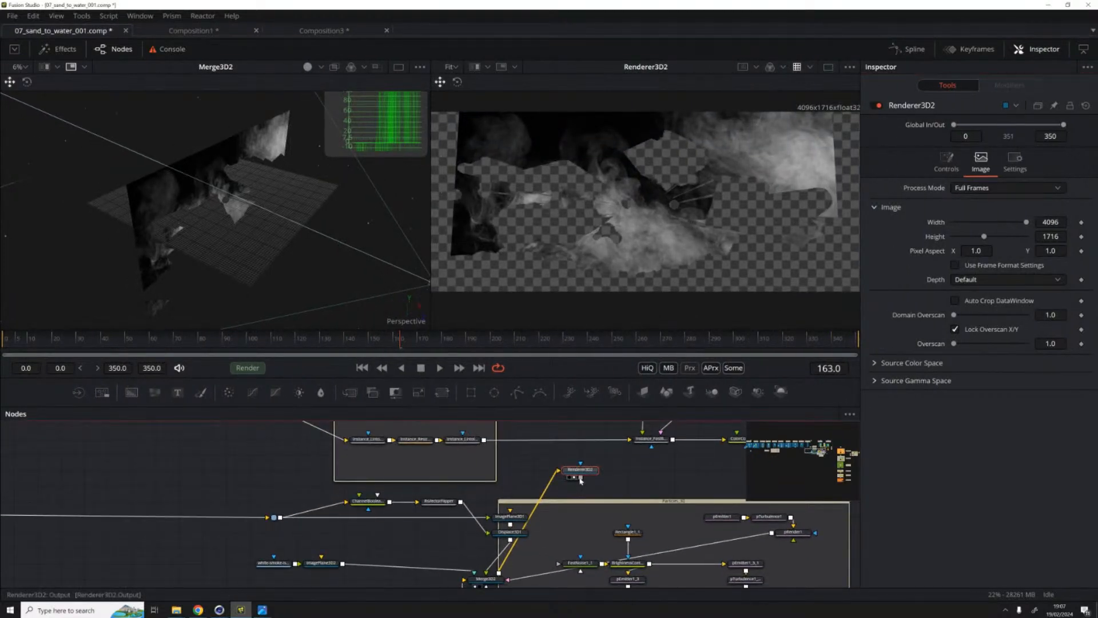
drag(582, 470, 237, 455)
drag(178, 432, 415, 513)
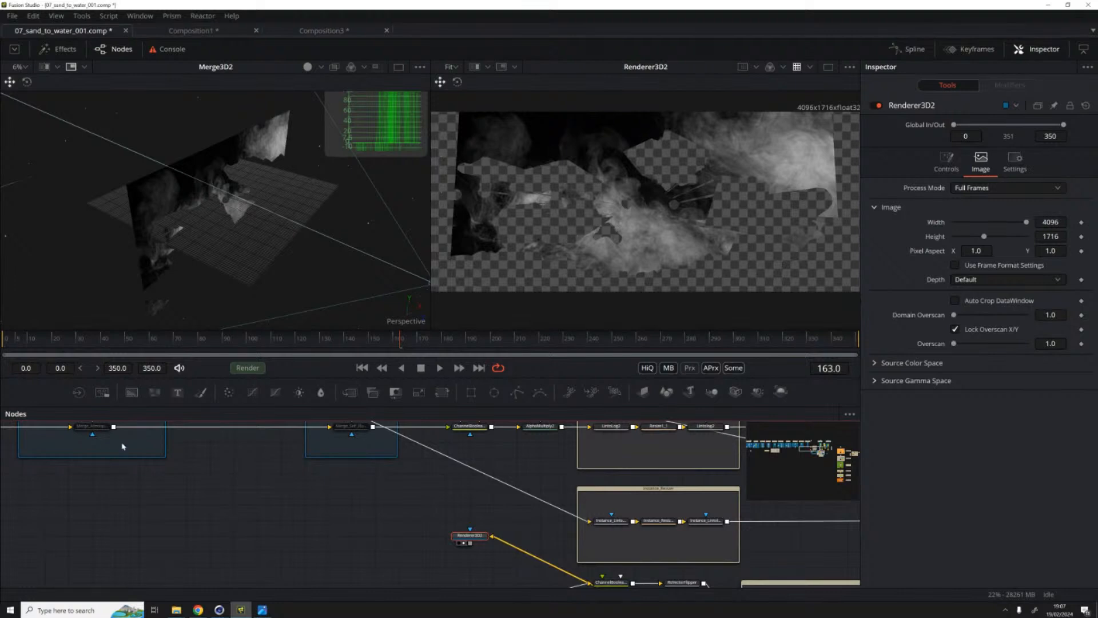
Step: Display Merge_Self_Illumination in the first viewer and switch to a single viewer
click(350, 426)
key(1)
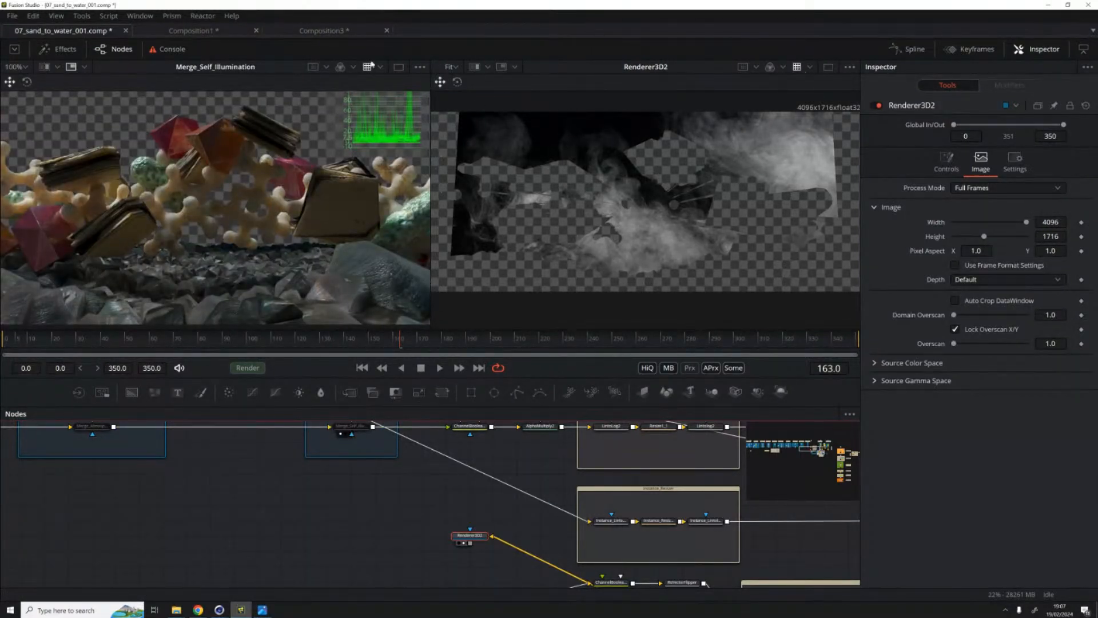
click(400, 68)
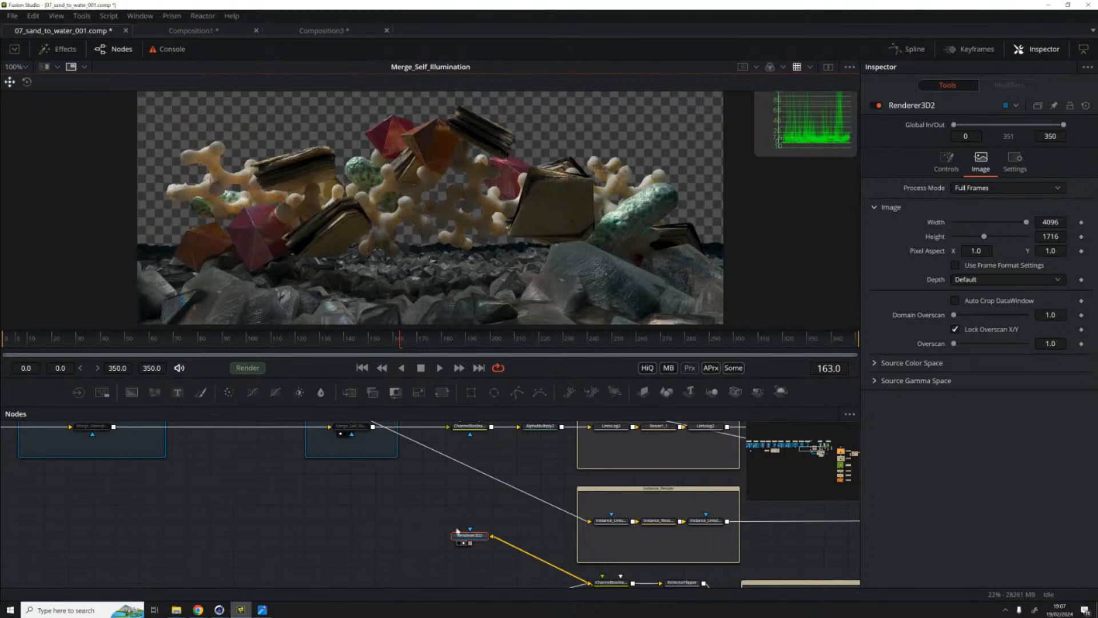
Step: Insert a Merge node after Merge_Atmosphere, in place of Merge_Self_Illumination, and connect Renderer3D2 as its foreground
drag(489, 553, 323, 472)
click(67, 464)
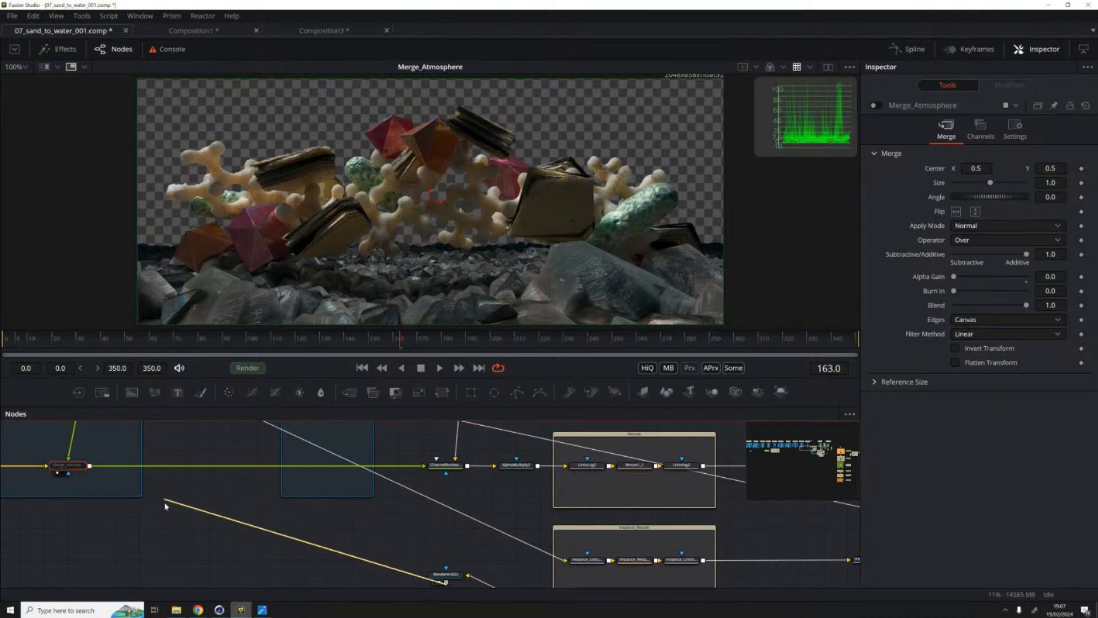
key(ctrl+space)
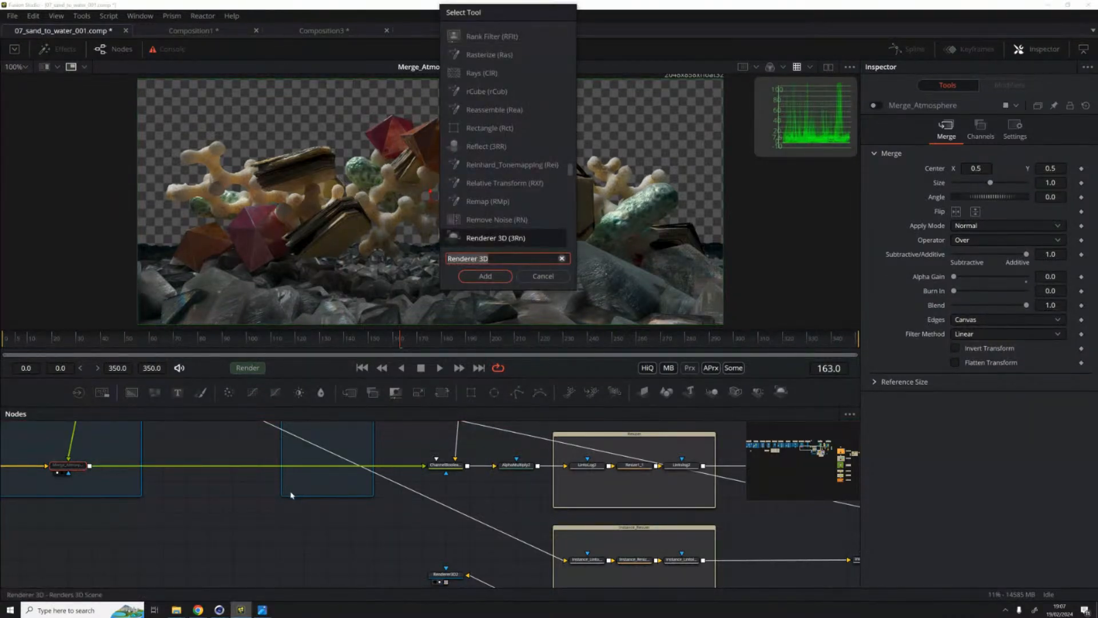
text(merge)
key(Return)
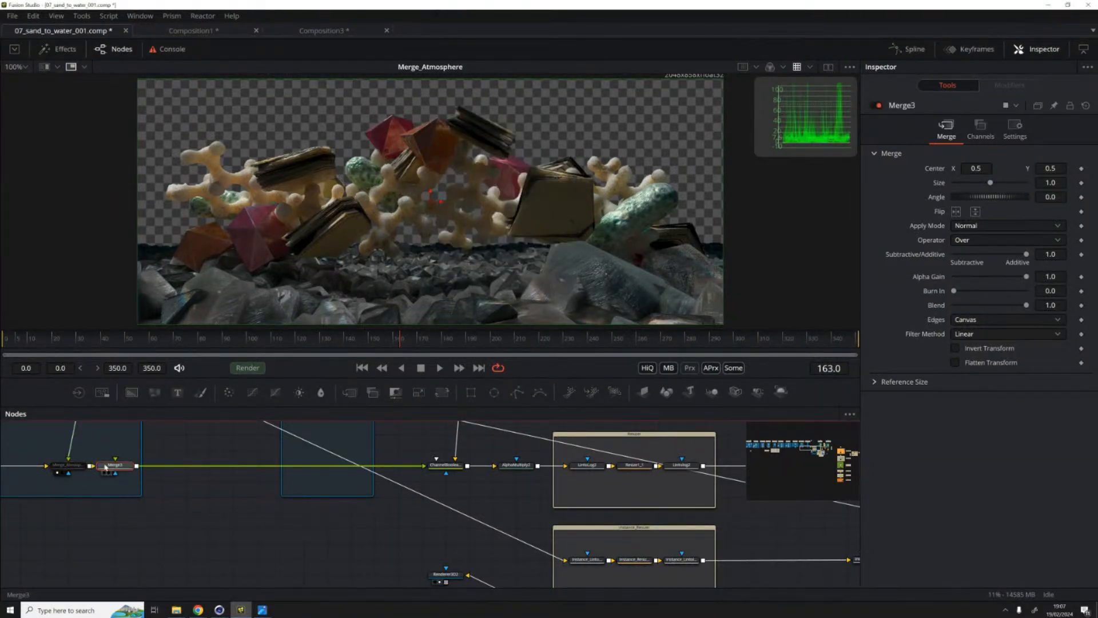
drag(97, 468, 286, 468)
drag(447, 582, 300, 470)
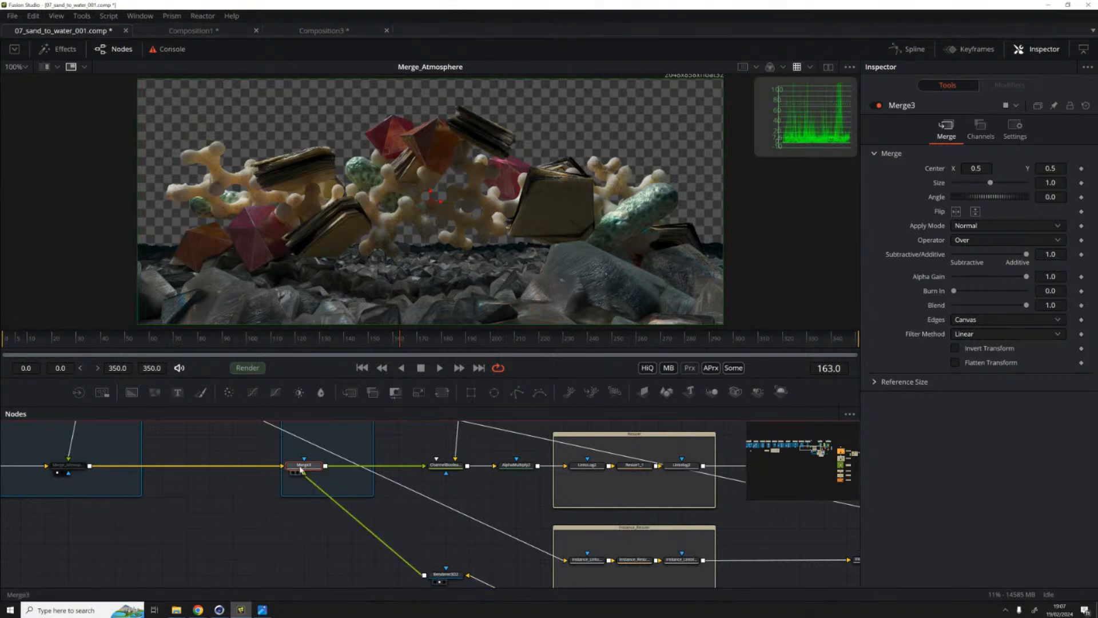
Step: View Merge3 and set its Alpha Gain to 0.0
key(1)
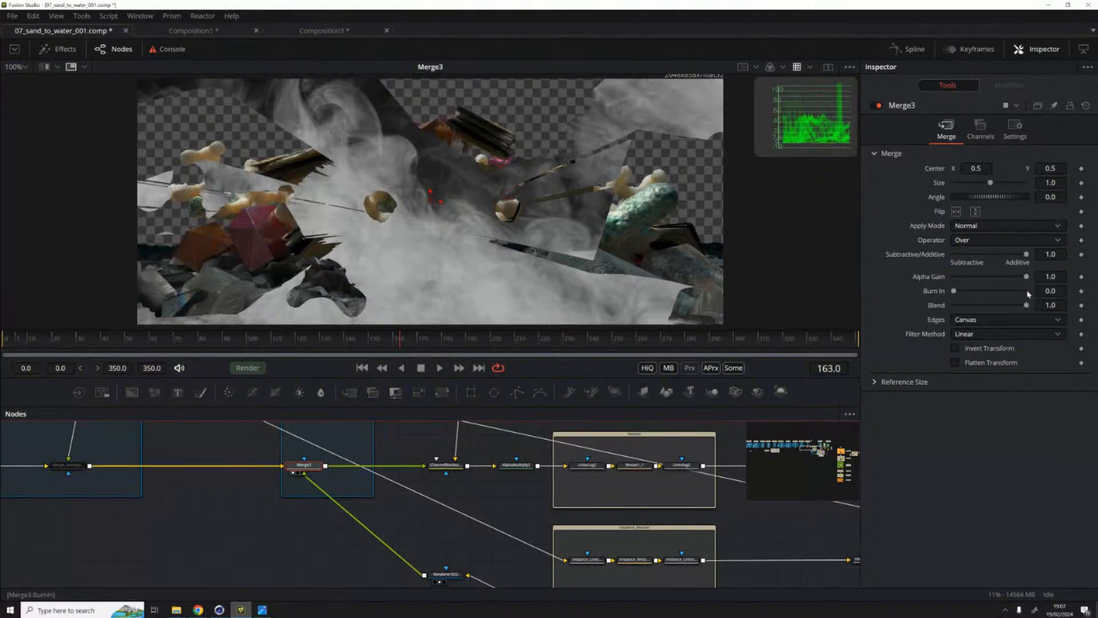
drag(1027, 279, 943, 278)
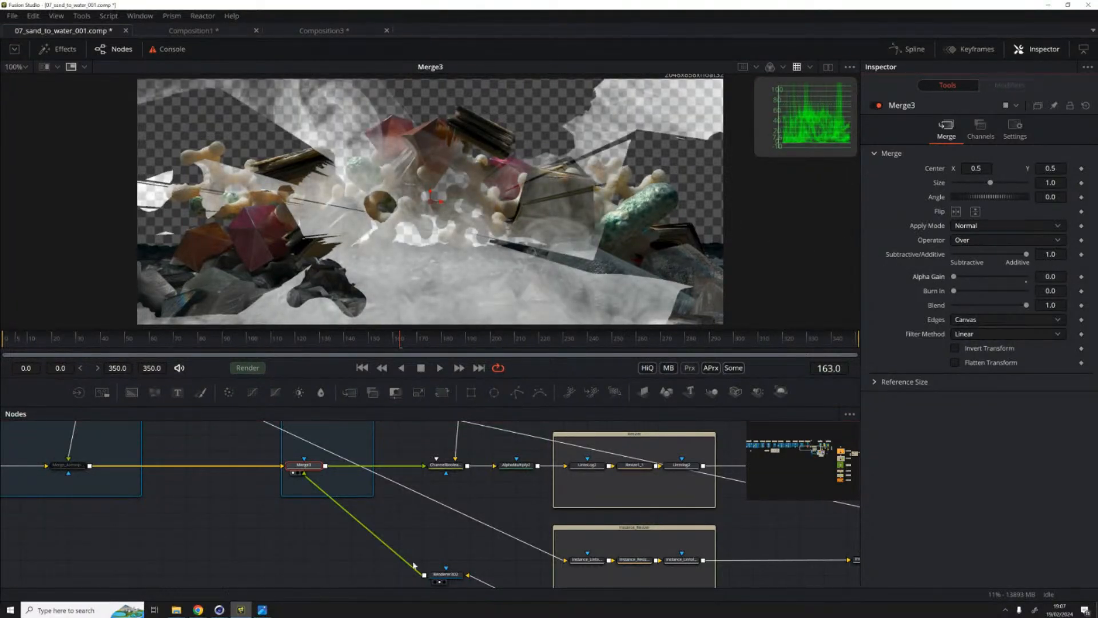
Step: Set Renderer3D2's image size to 2048 by 858
scroll(452, 509, down, 5)
scroll(452, 509, right, 6)
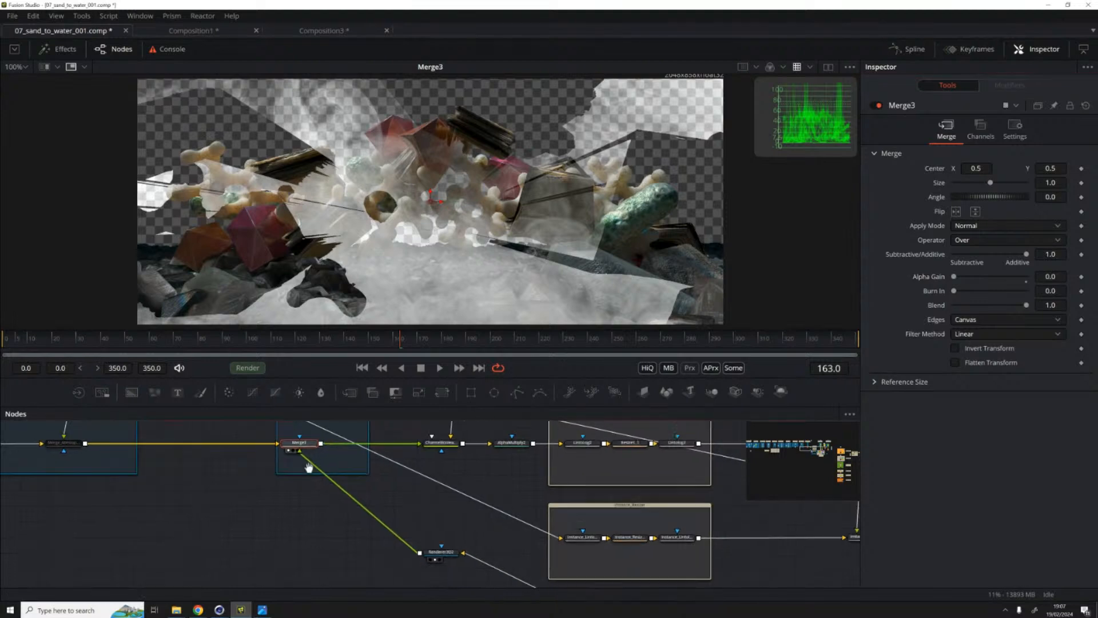
click(228, 437)
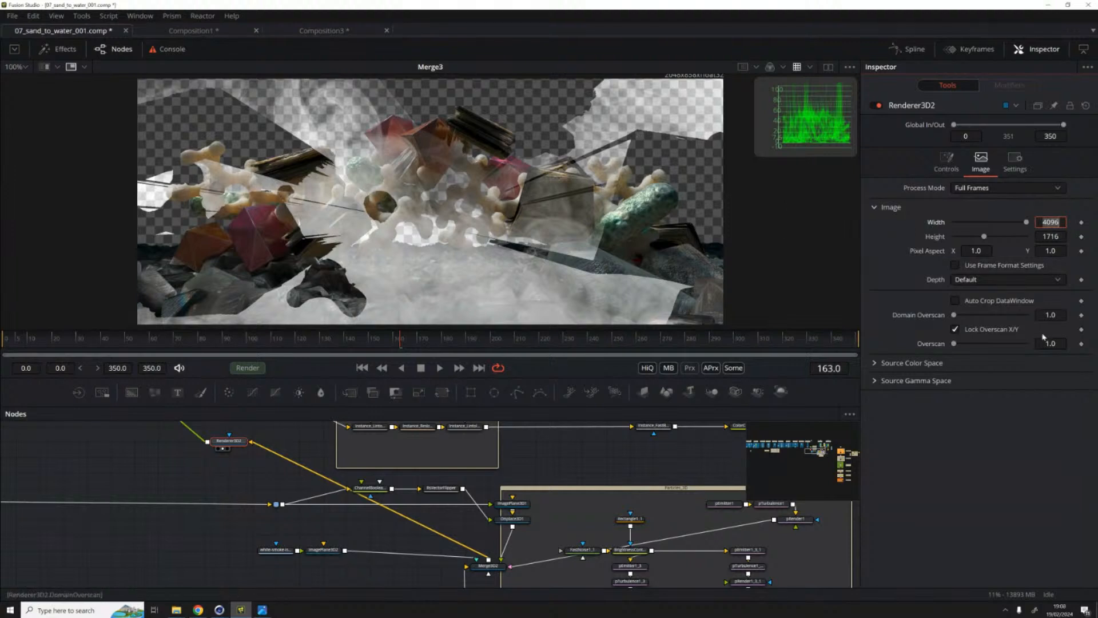
text(2048)
key(Tab)
text(858)
key(Tab)
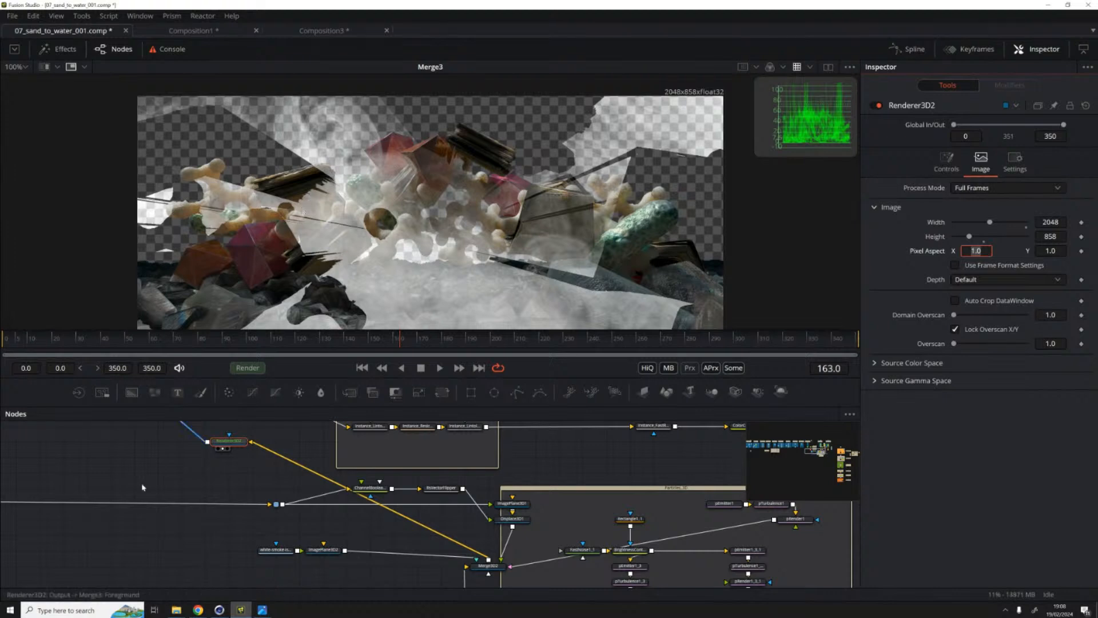
Step: Review the Merge3 composite settings and the smoke loader and ImagePlane3D2 nodes that feed the 3D scene
drag(139, 482, 291, 505)
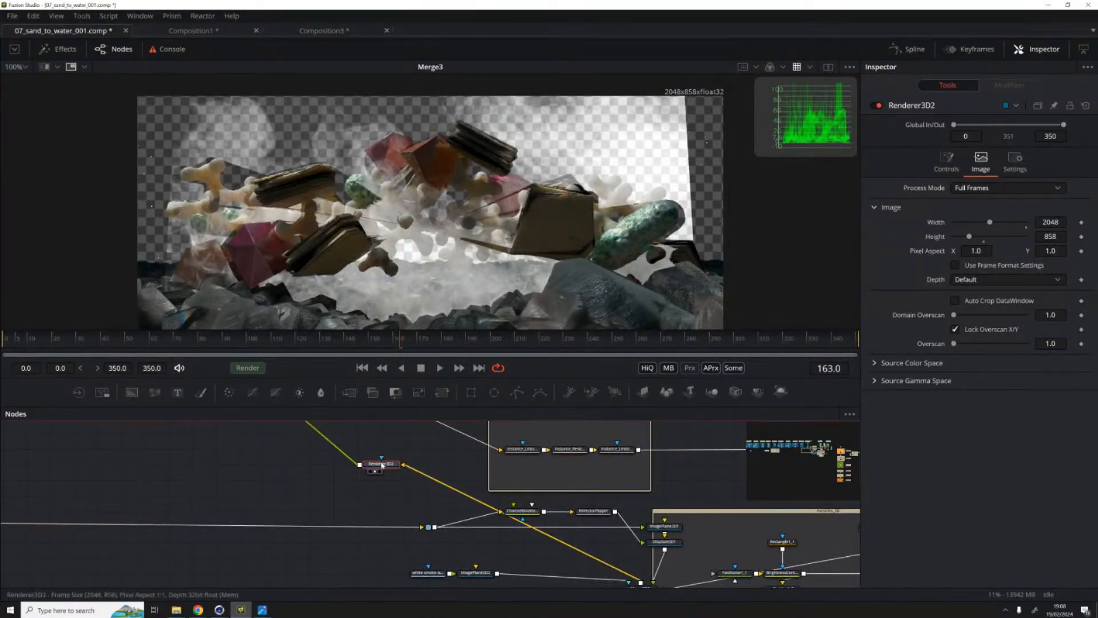
drag(383, 466, 537, 522)
scroll(338, 517, up, 4)
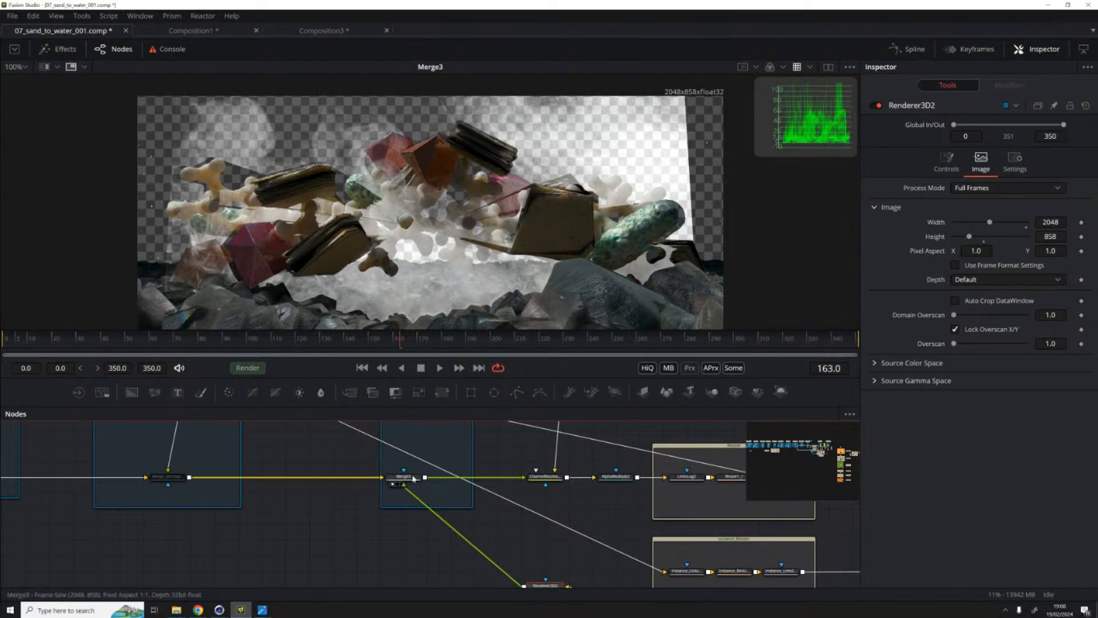
click(416, 480)
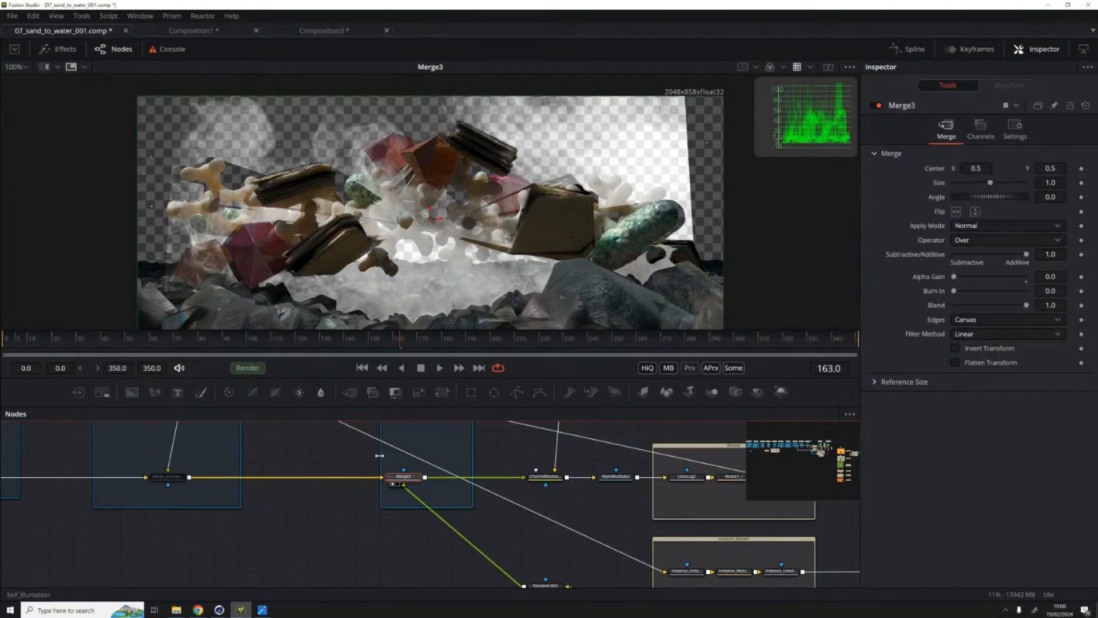
drag(397, 535, 555, 540)
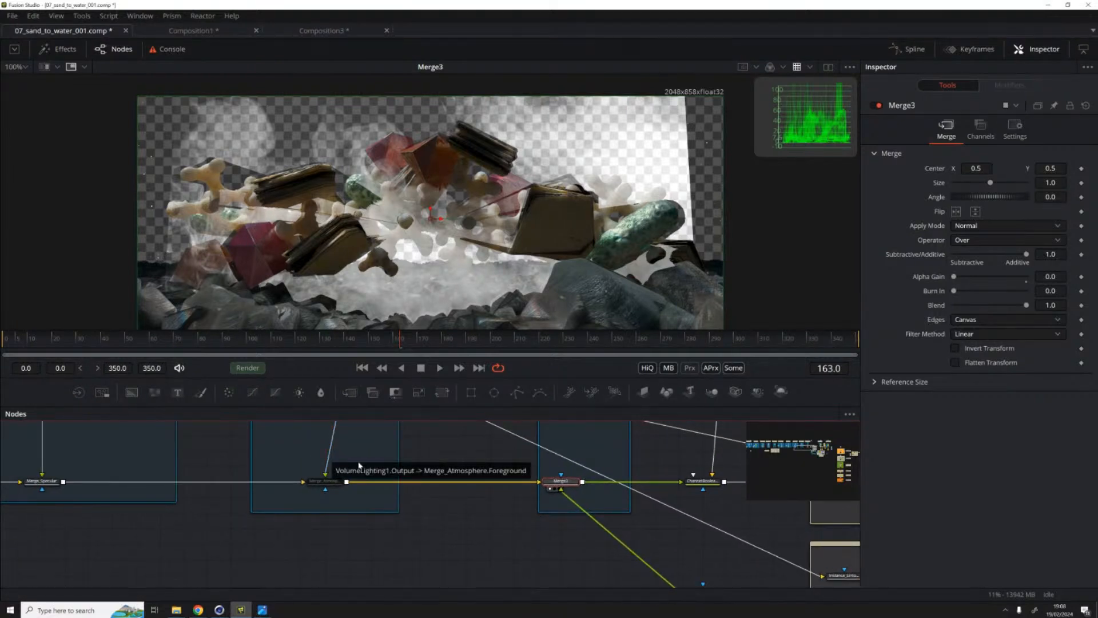
drag(560, 518, 330, 507)
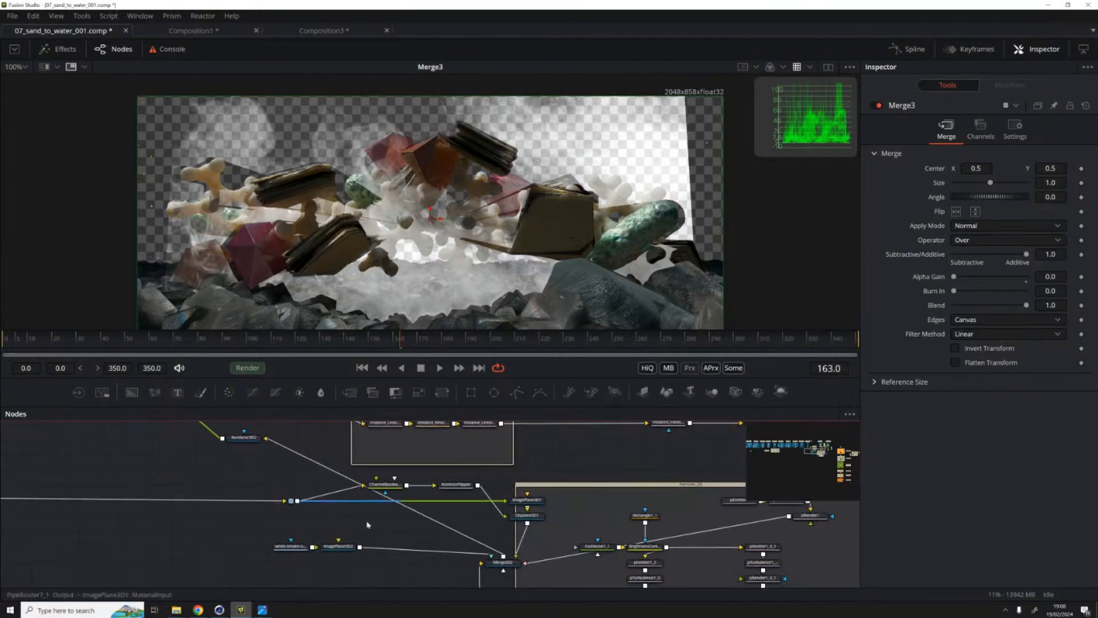
drag(230, 530, 328, 558)
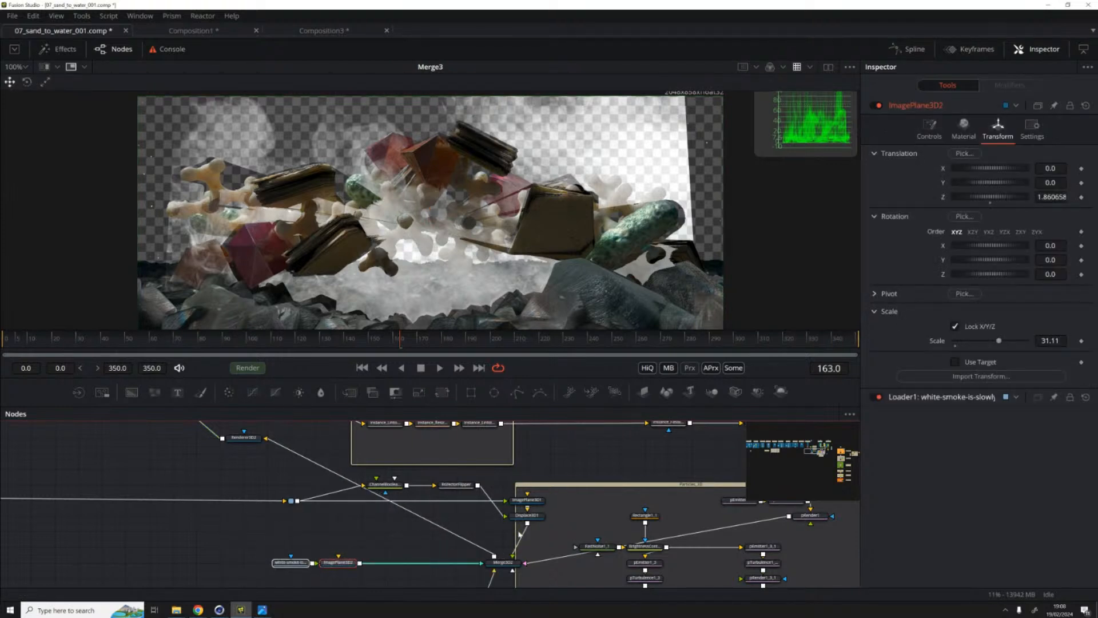
right_click(560, 466)
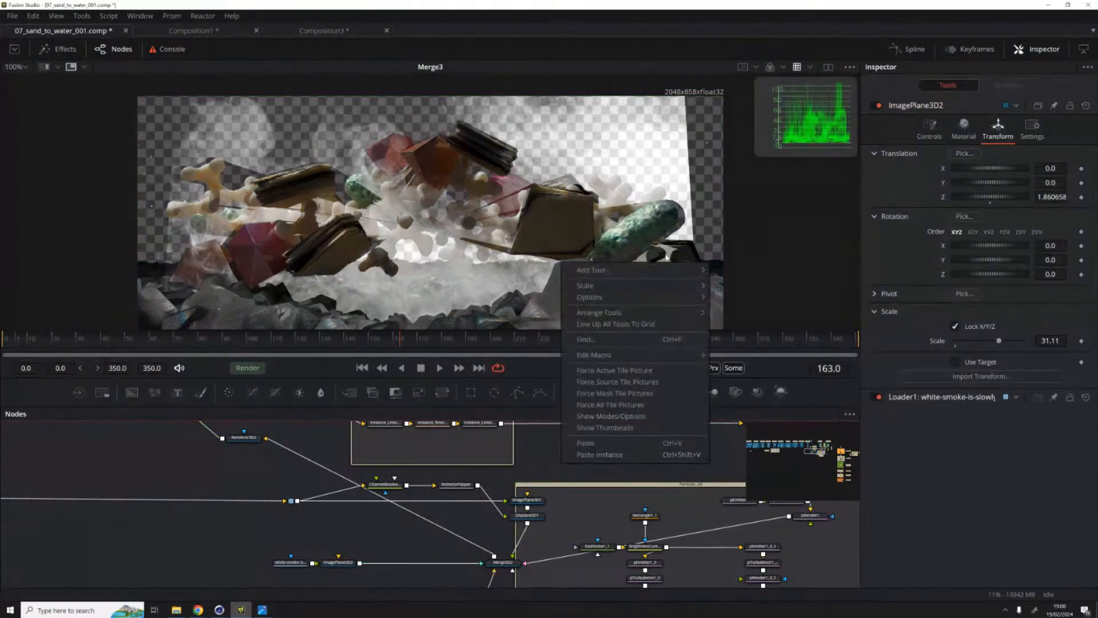
mouse_move(661, 270)
mouse_move(743, 211)
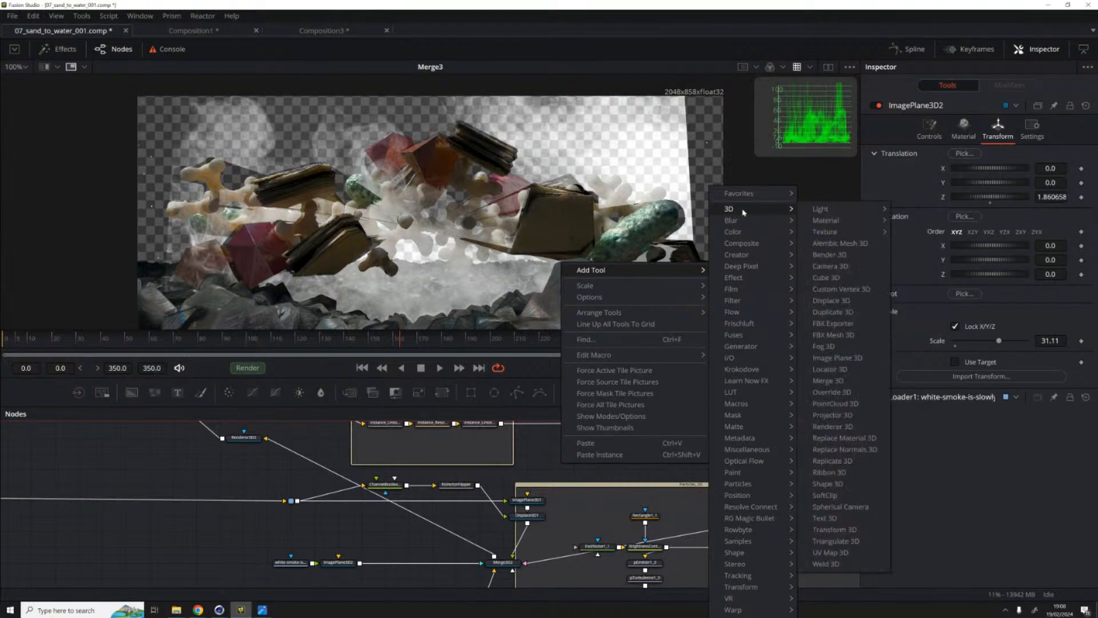
mouse_move(837, 213)
key(Escape)
key(Escape)
key(Escape)
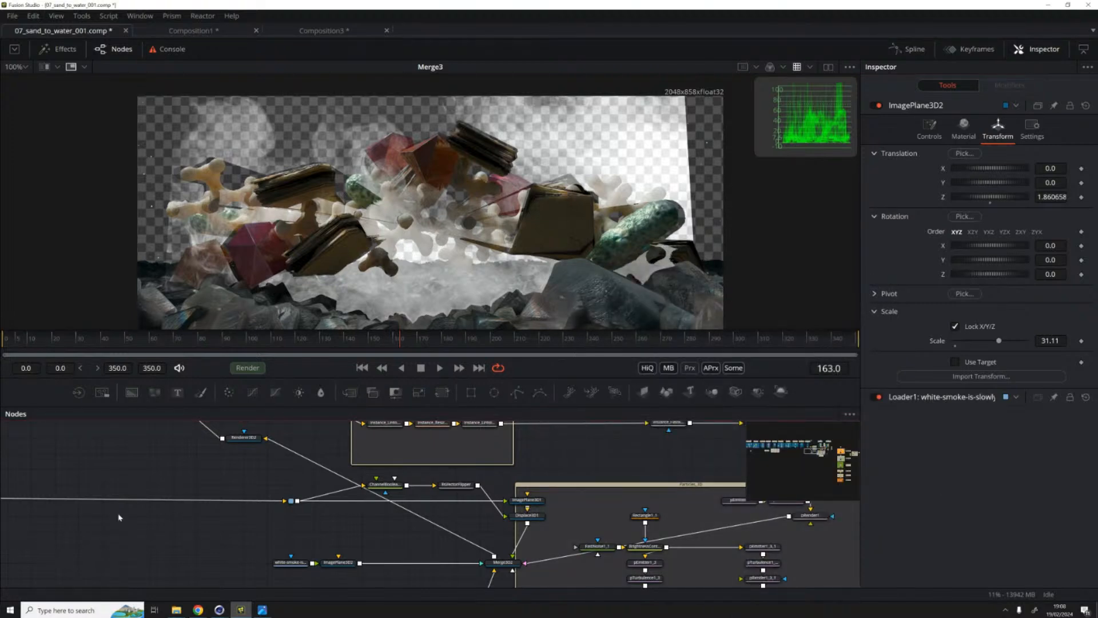
drag(116, 519, 441, 507)
scroll(412, 533, up, 2)
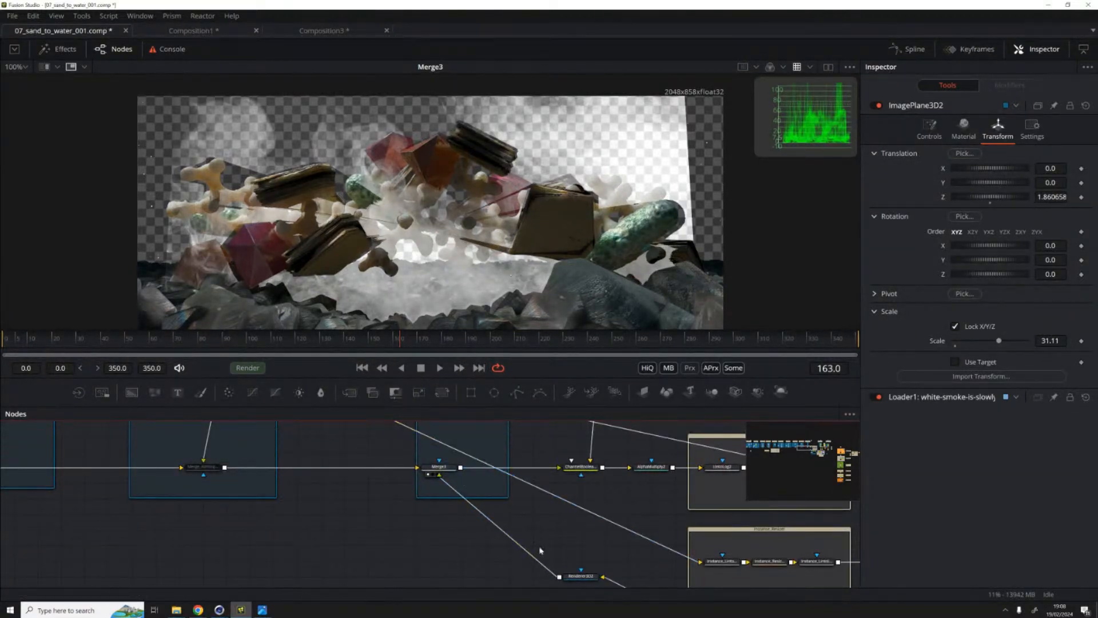
scroll(554, 550, left, 4)
click(613, 496)
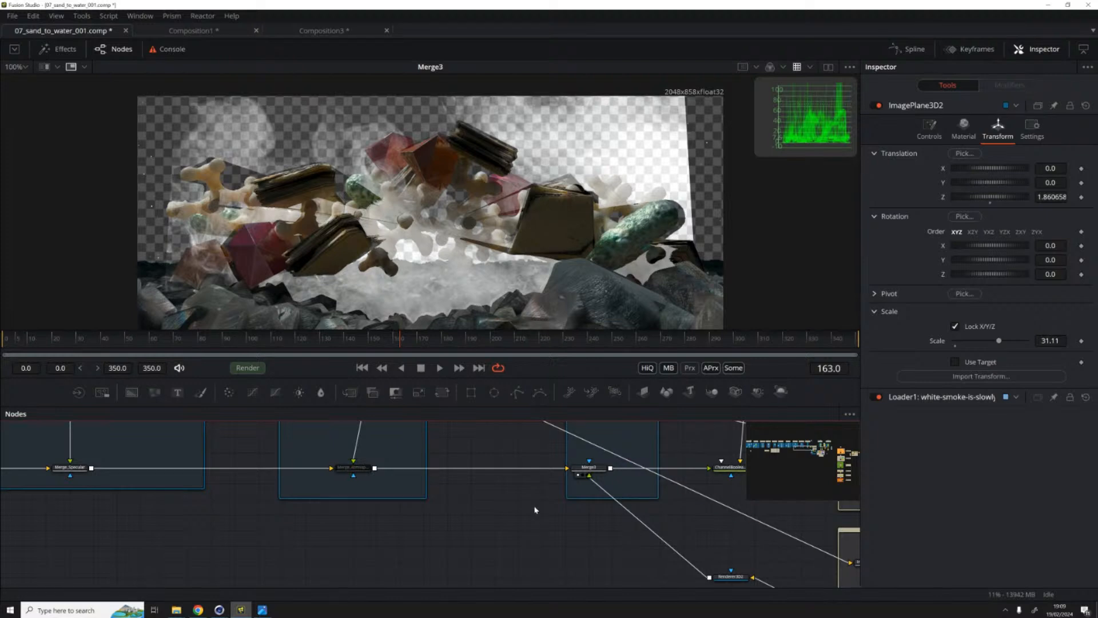
drag(454, 468, 271, 453)
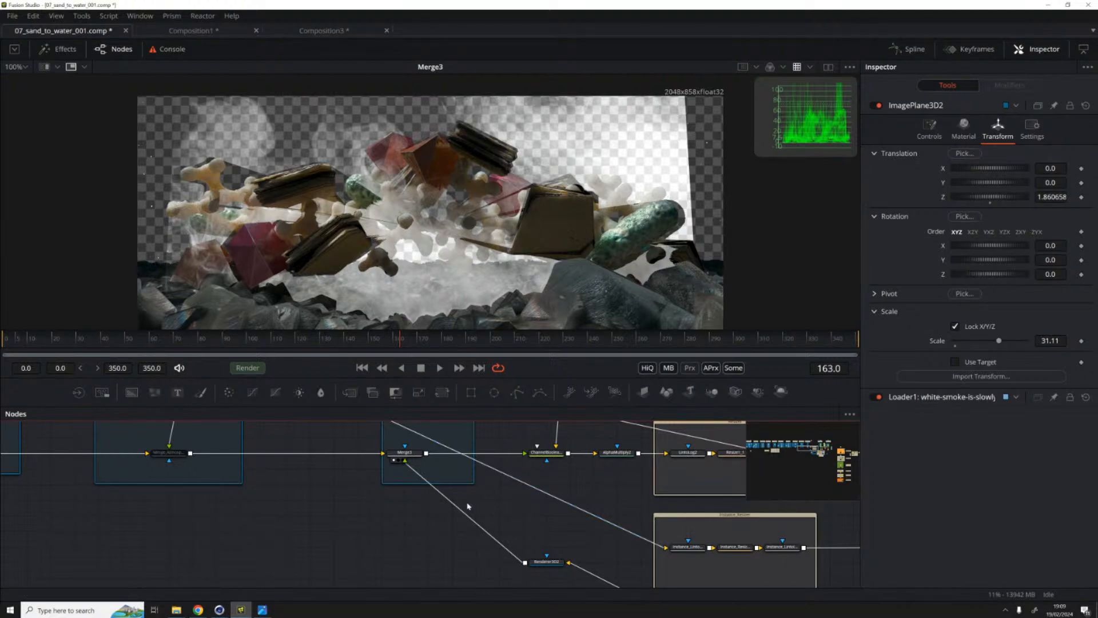
scroll(362, 458, up, 5)
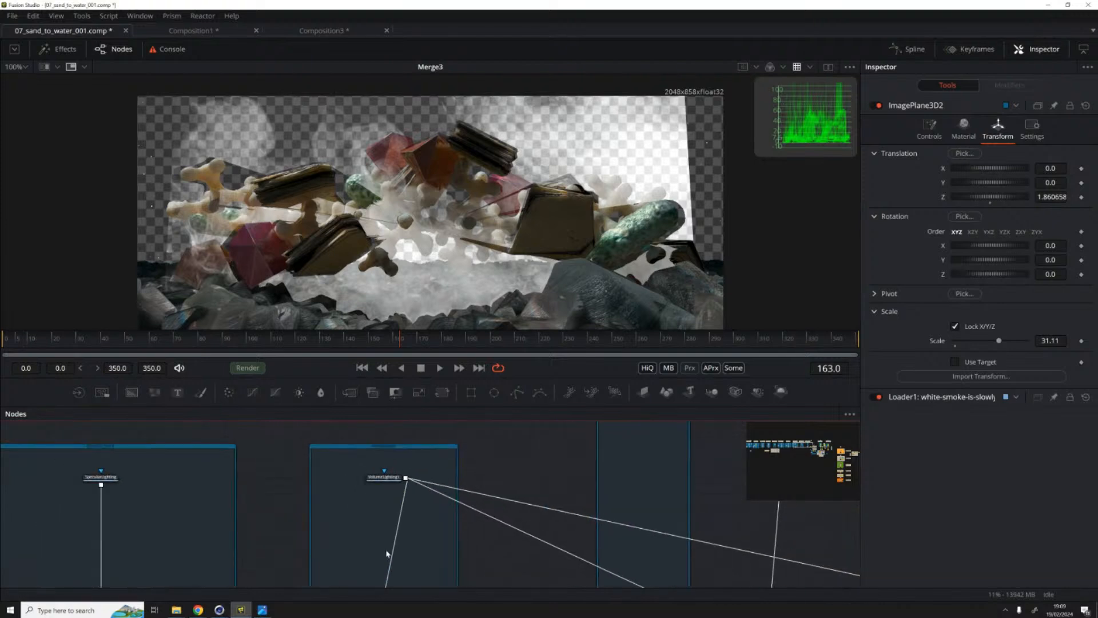
scroll(311, 429, down, 2)
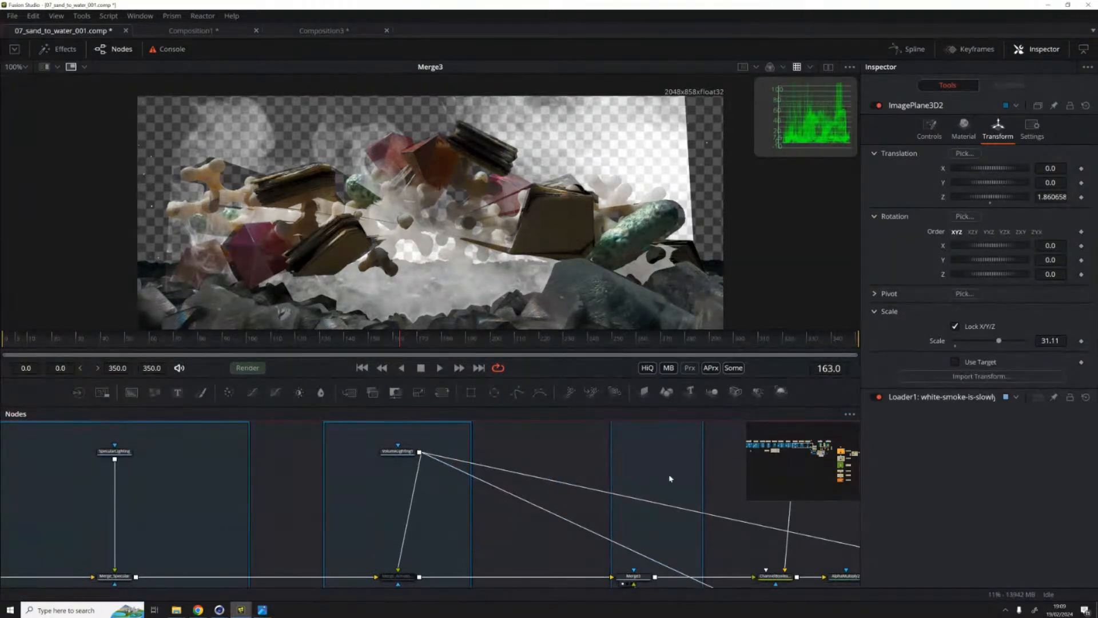
drag(393, 329, 381, 226)
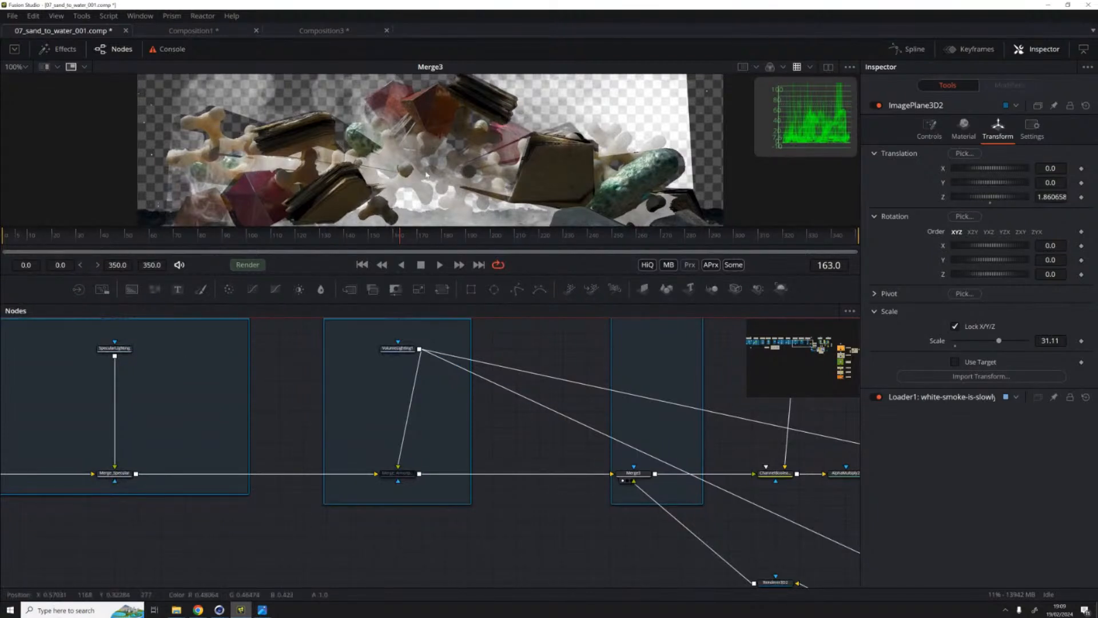
drag(420, 230, 418, 334)
drag(396, 506, 331, 482)
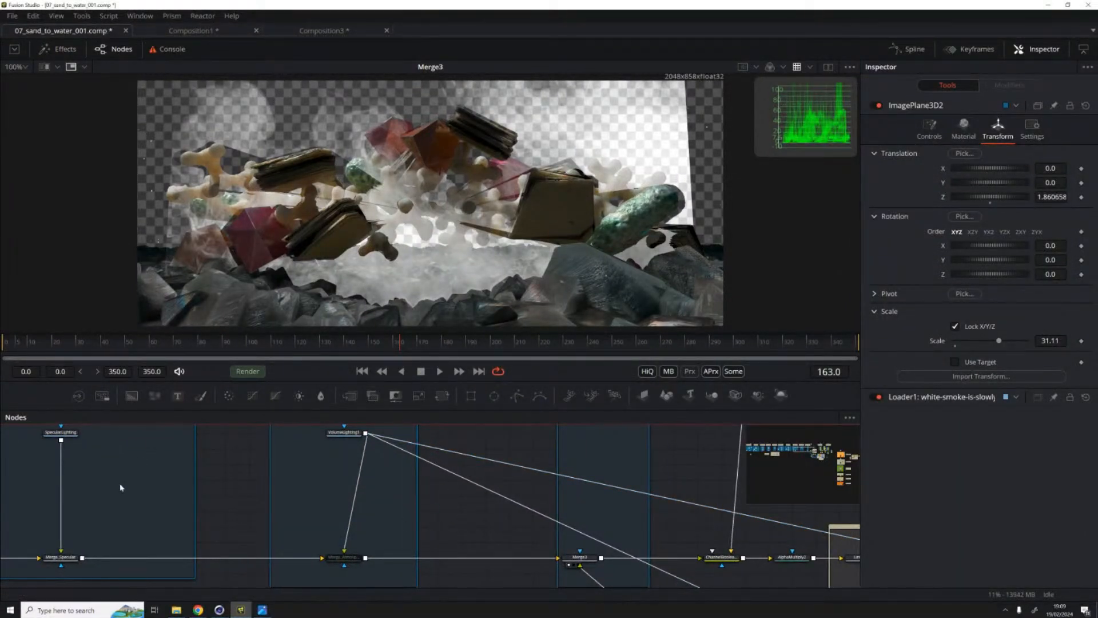
Step: Merge the SpecularLighting pass over the comp directly after the lens merge in the post-effects chain and view Merge6
drag(61, 440, 622, 565)
drag(570, 403, 621, 498)
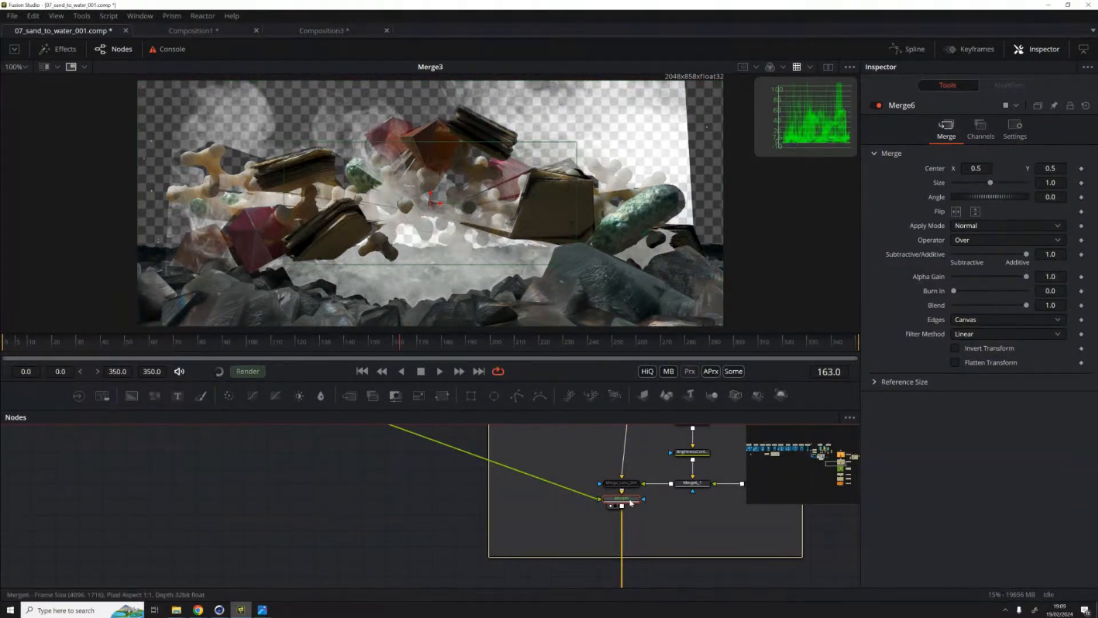
key(1)
scroll(412, 246, down, 5)
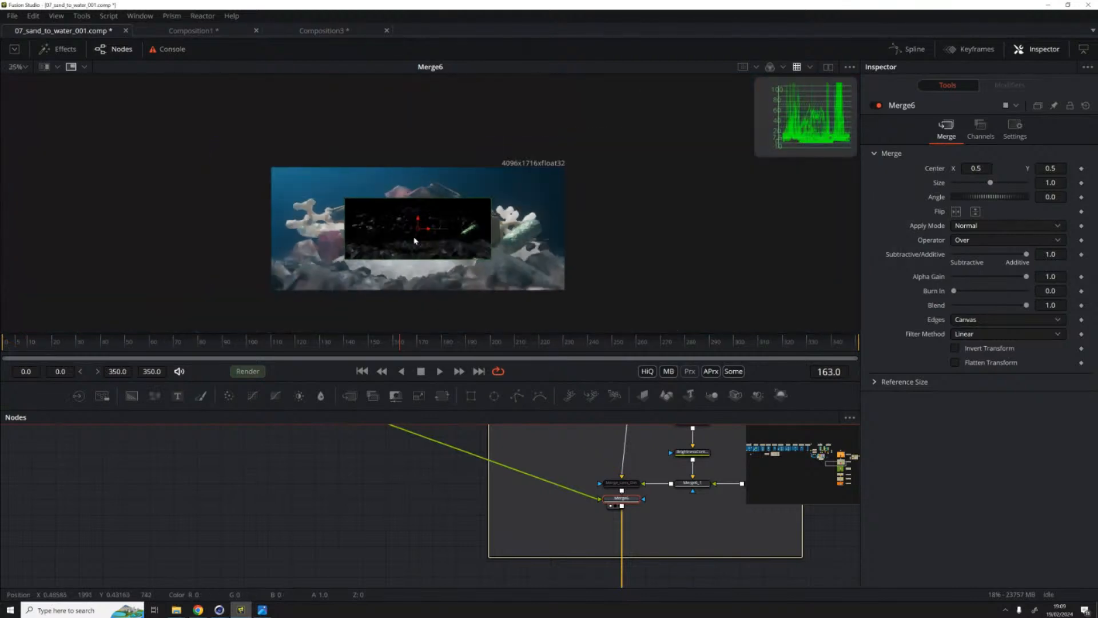
Step: Create another Merge beside the Vignette node, linking the vignette output with a pipe from the render pass nodes
drag(404, 518, 496, 555)
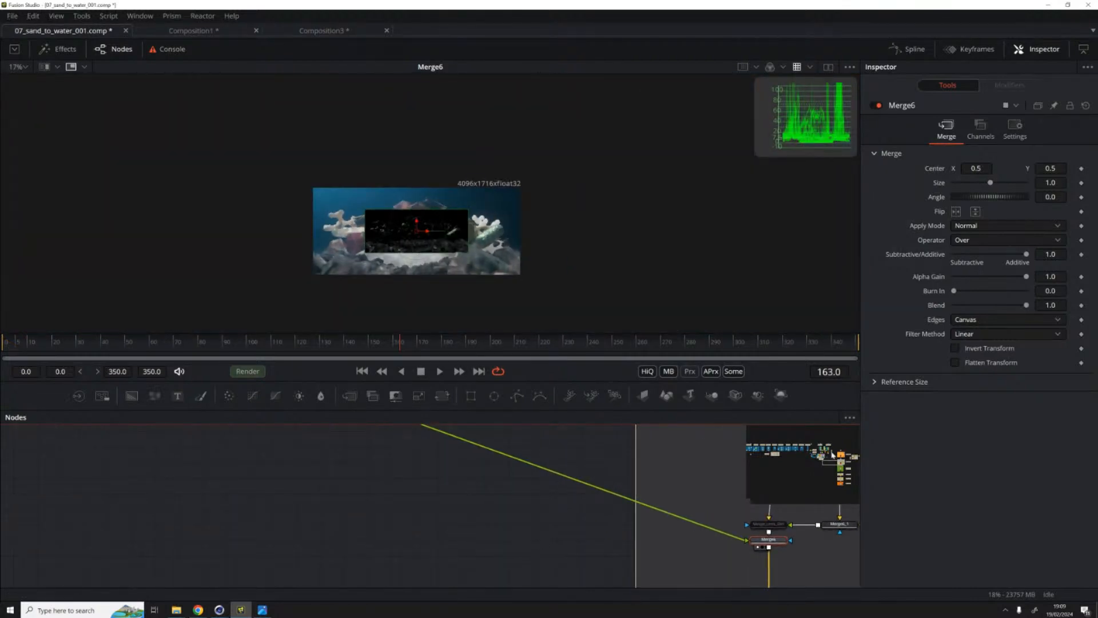
click(779, 453)
drag(779, 453, 805, 482)
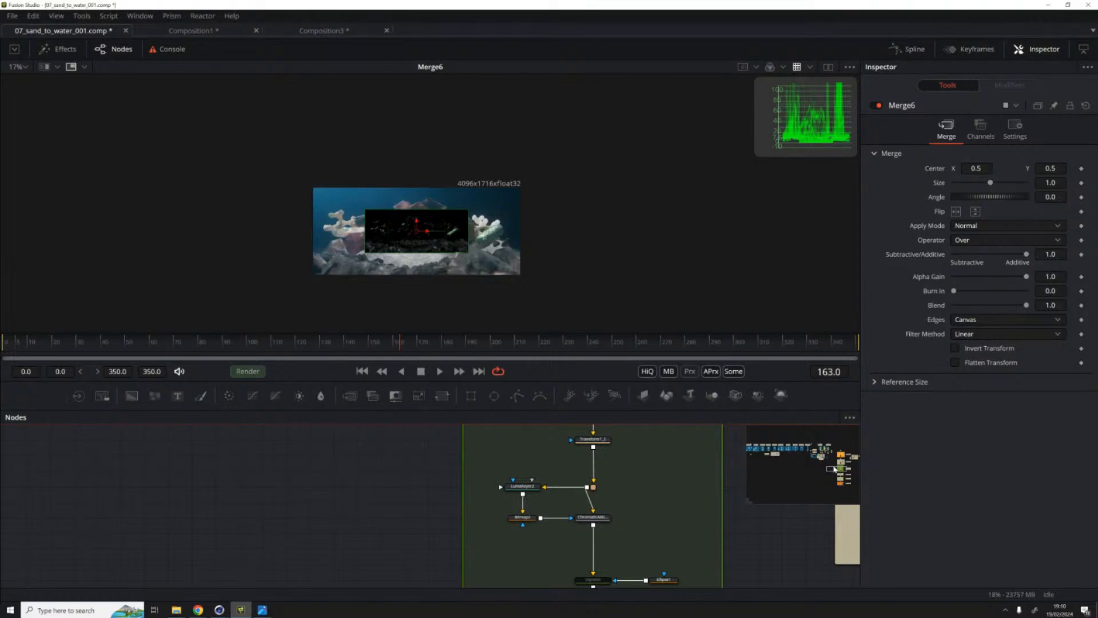
scroll(593, 496, down, 5)
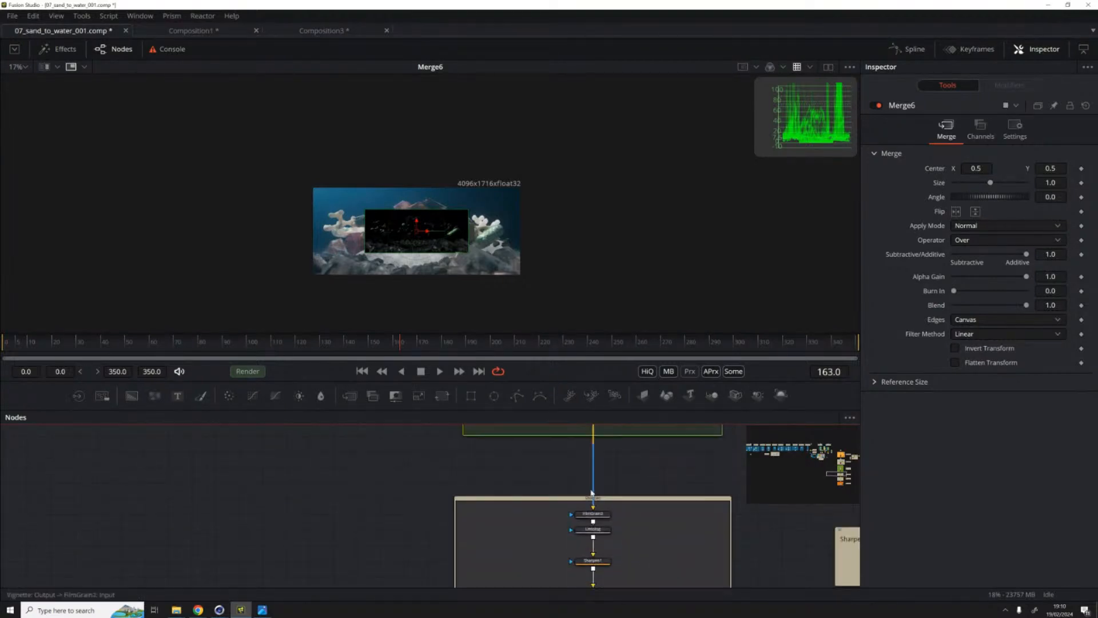
scroll(593, 496, up, 5)
drag(595, 487, 229, 485)
drag(642, 481, 216, 573)
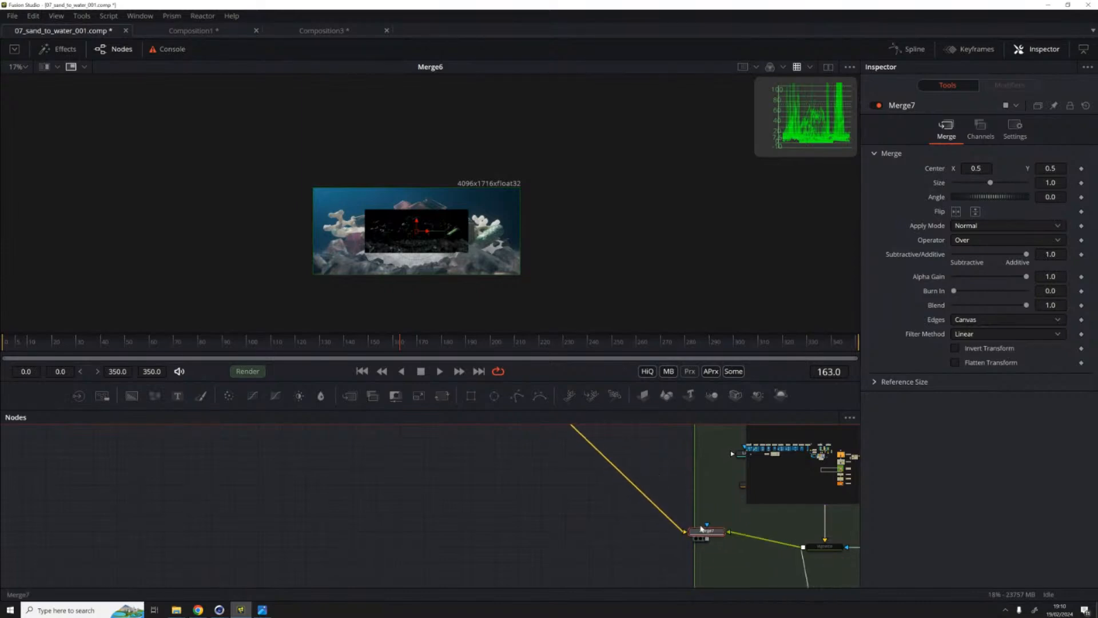
Step: Delete the extra Merge7 node beside the vignette group
key(Delete)
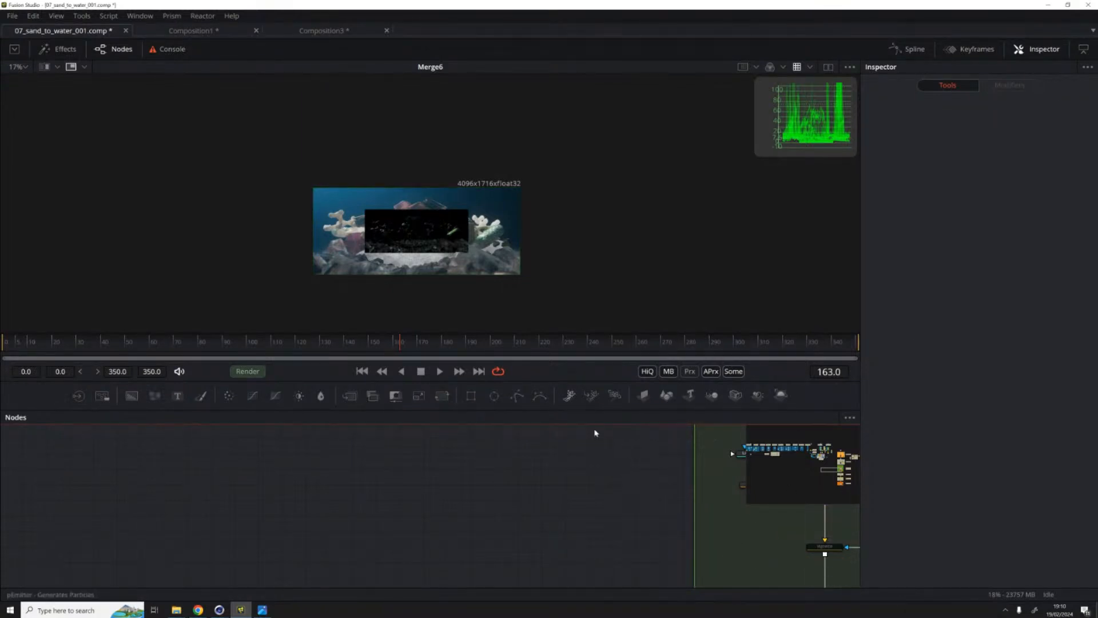
scroll(747, 518, right, 5)
scroll(605, 458, up, 5)
Step: Set Merge6's Alpha Gain to 0 and its Size to 2 so the specular pass adds over the full frame
click(595, 475)
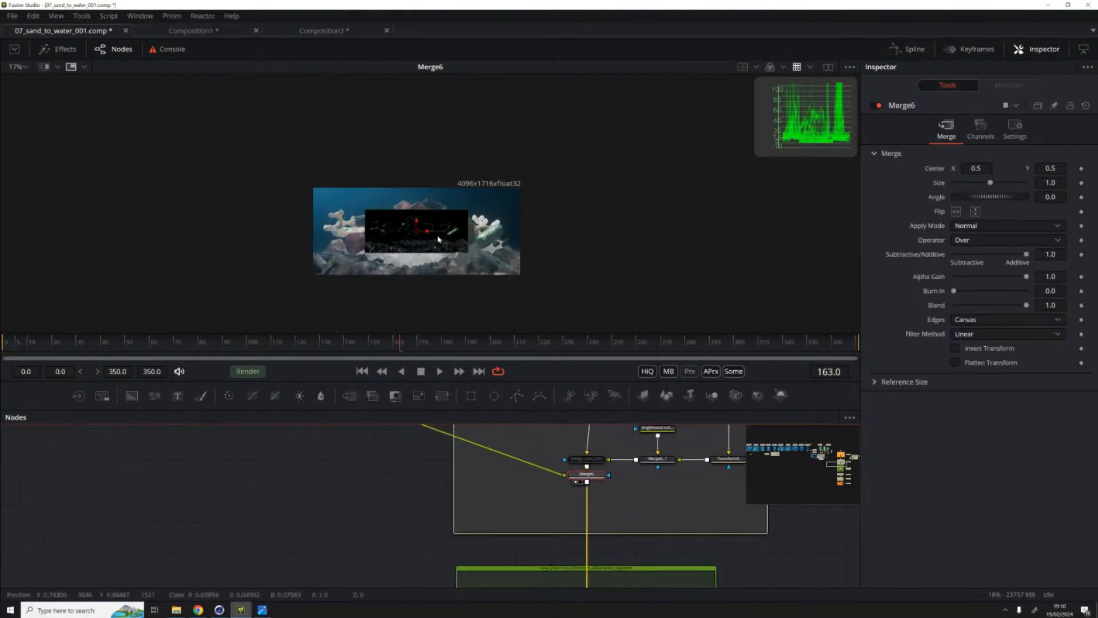
key(plus)
key(plus)
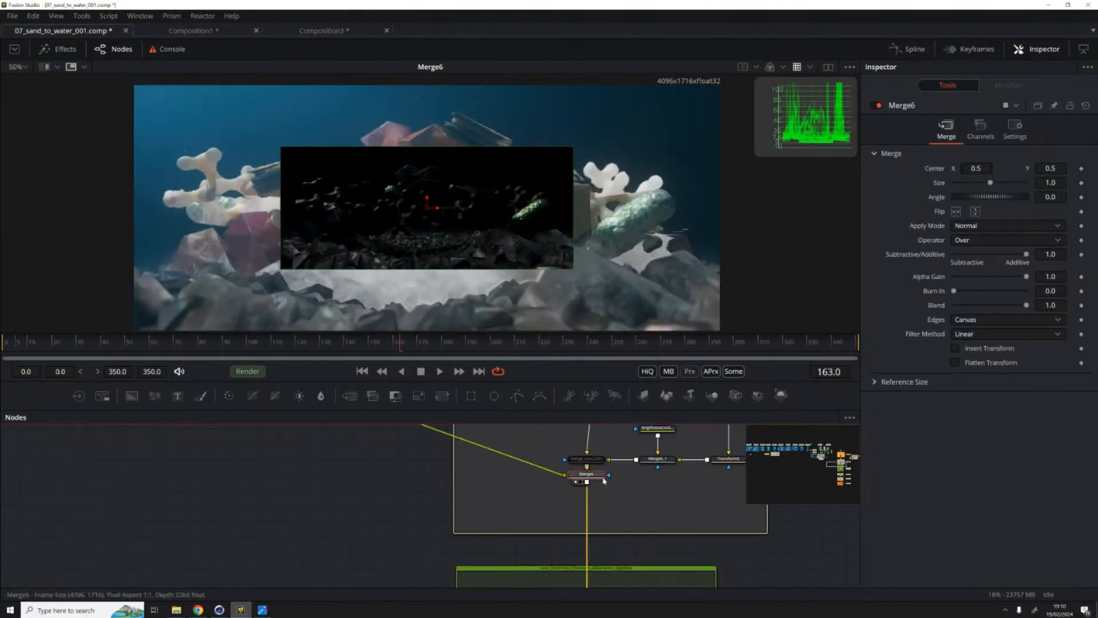
drag(1027, 276, 953, 276)
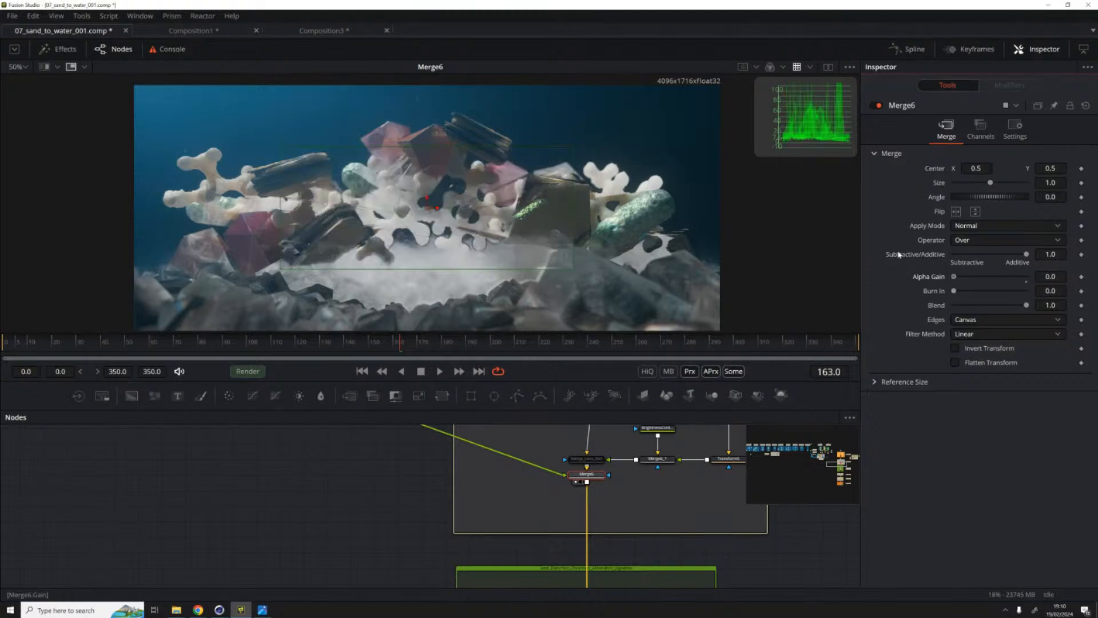
drag(990, 183, 999, 184)
text(2)
key(Tab)
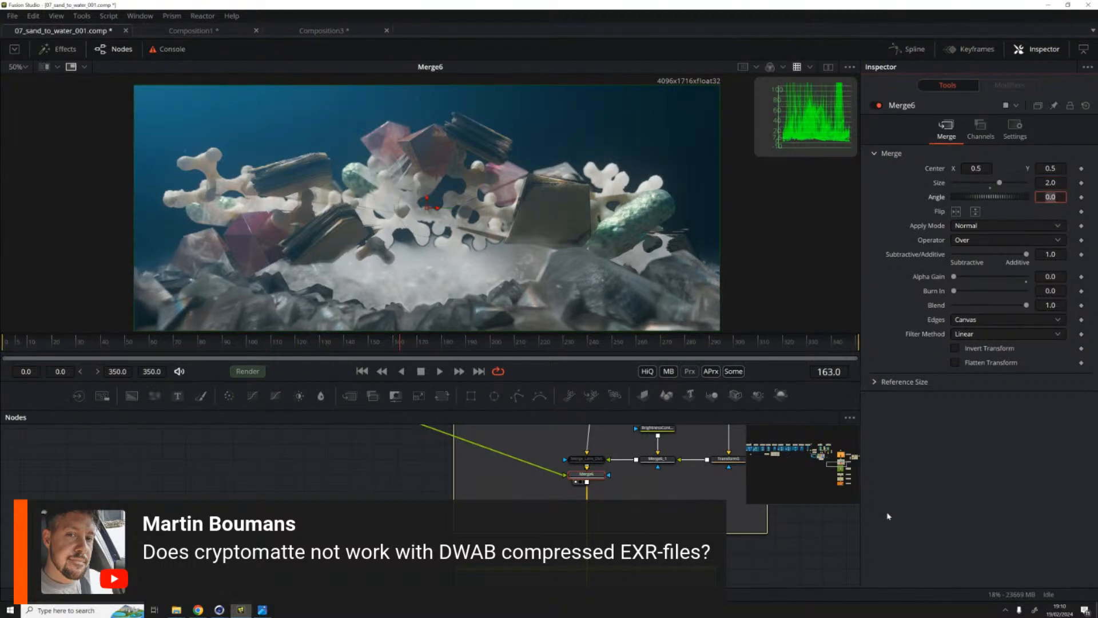
Step: Switch to Composition3 and view the Cryptomatte EXR loader that feeds Cryptomatte1 and ChromaKeyer1
click(752, 452)
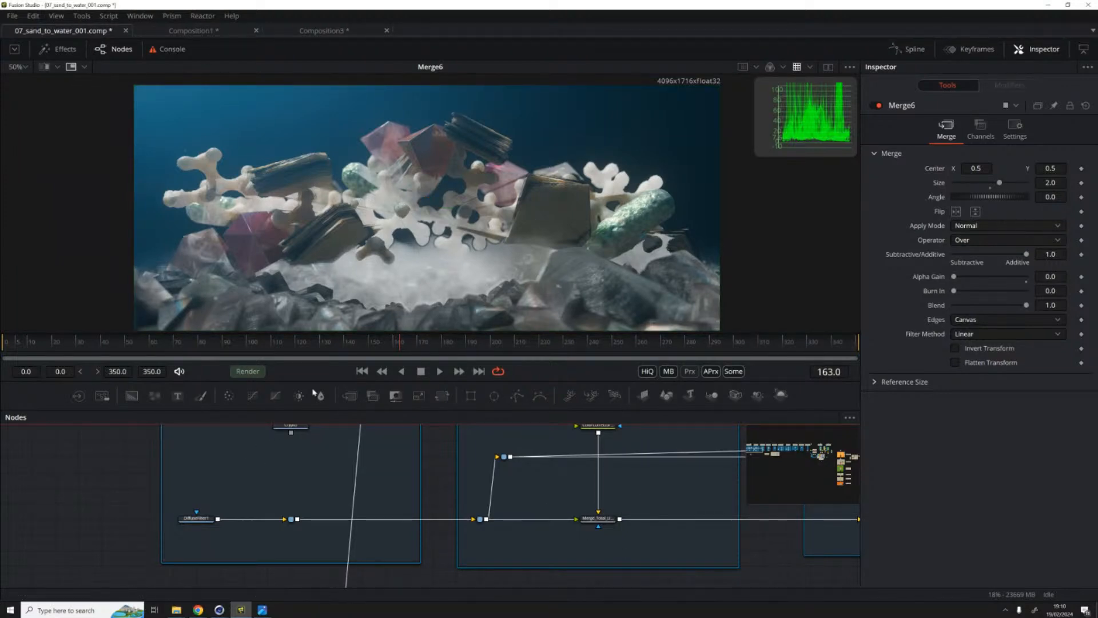
click(337, 31)
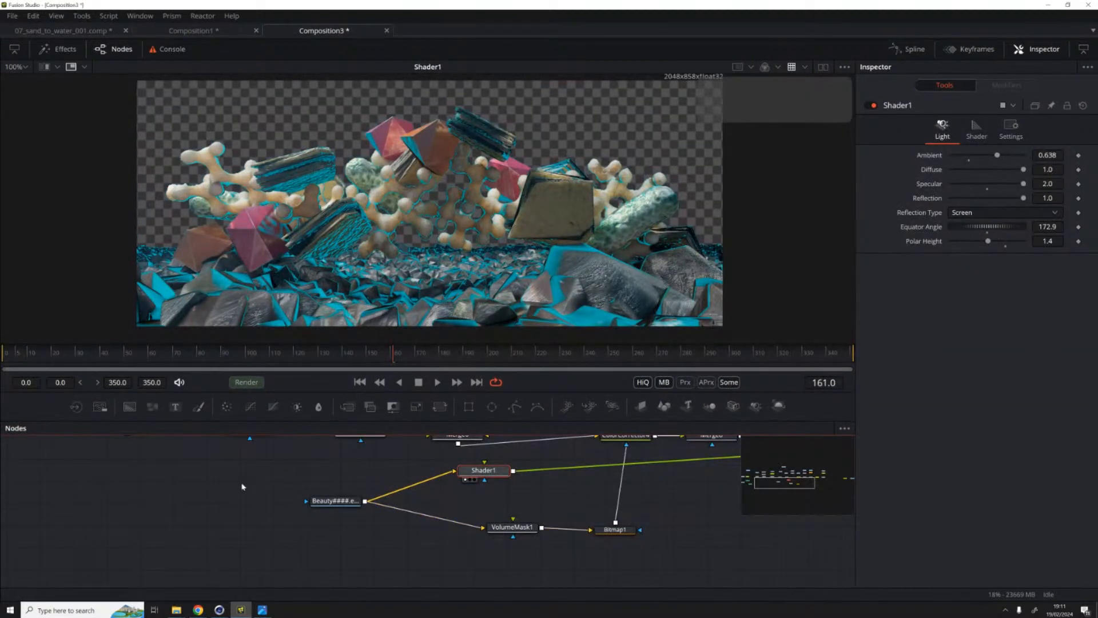
drag(208, 479, 524, 566)
drag(266, 521, 345, 463)
click(323, 558)
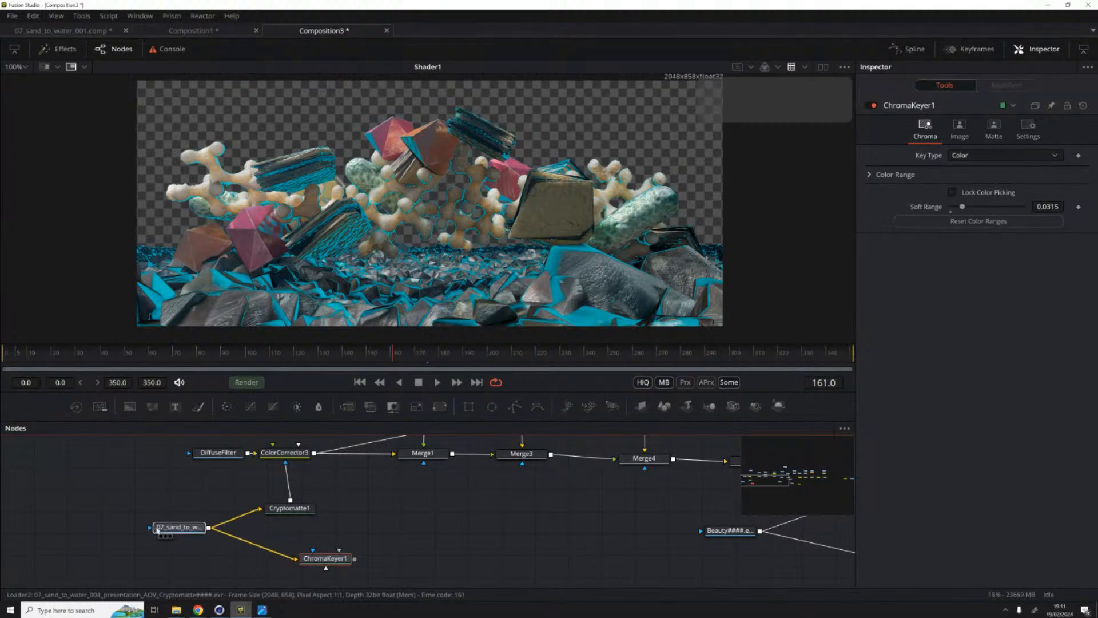
click(209, 534)
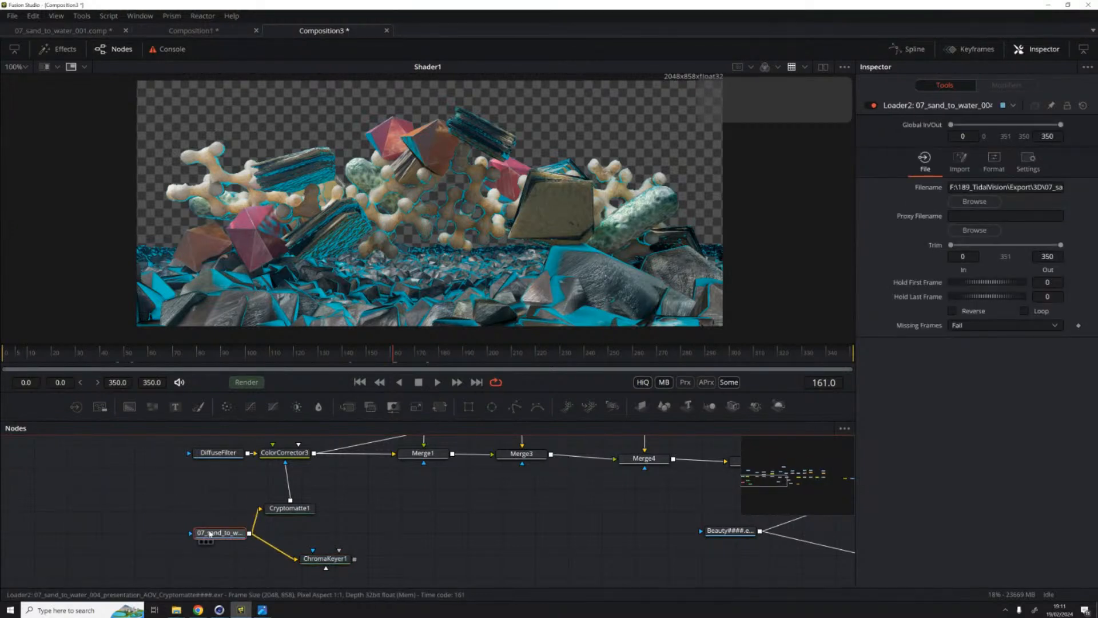
key(1)
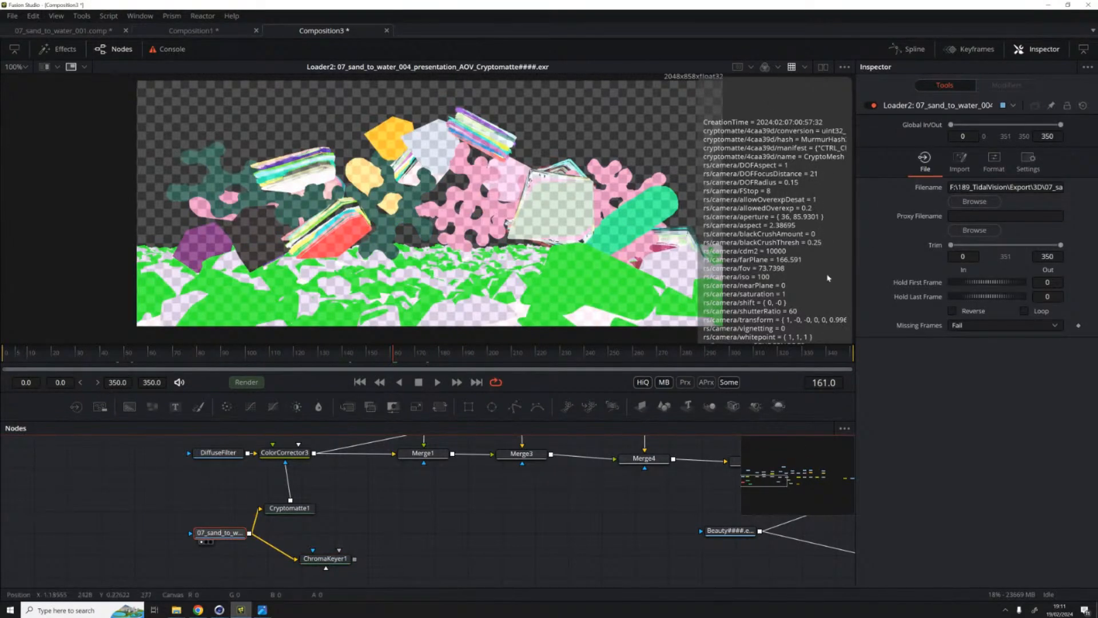
Step: Read through the cryptomatte and camera metadata of the Cryptomatte EXR loader
scroll(832, 257, down, 2)
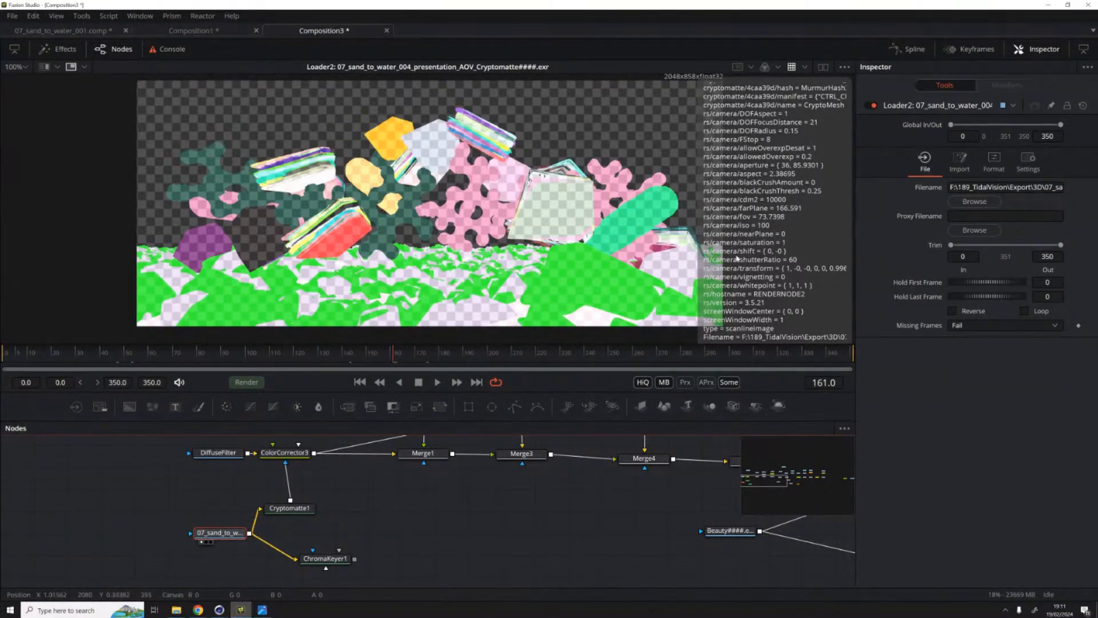
scroll(739, 263, up, 2)
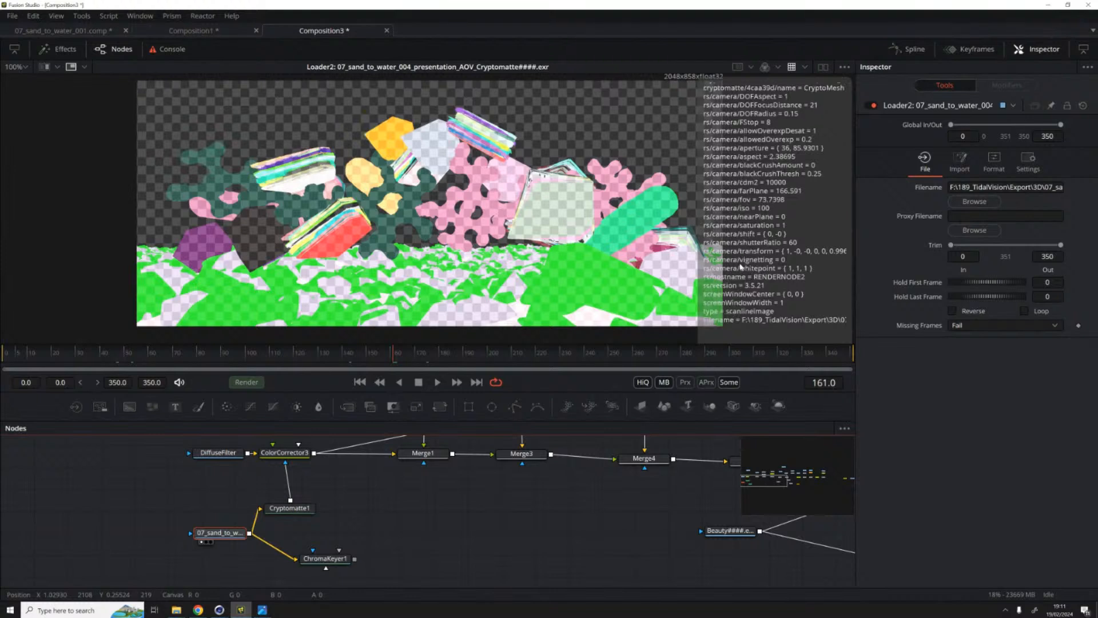
scroll(739, 267, down, 2)
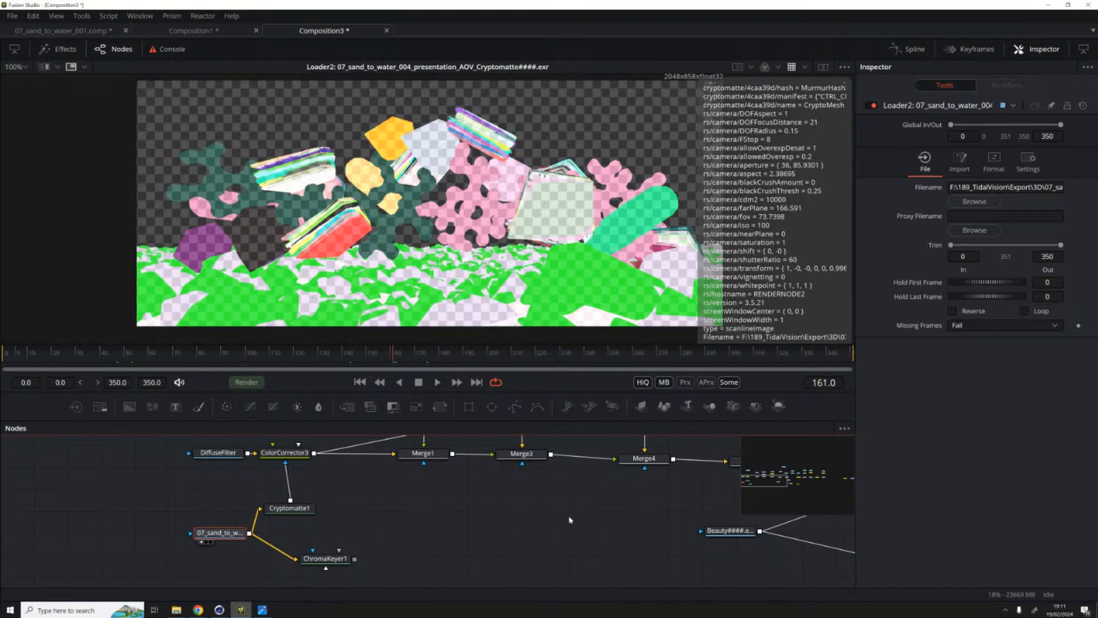
Step: Switch to Cinema 4D's Render Settings and inspect the compression options for the Redshift AOV output
mouse_move(219, 609)
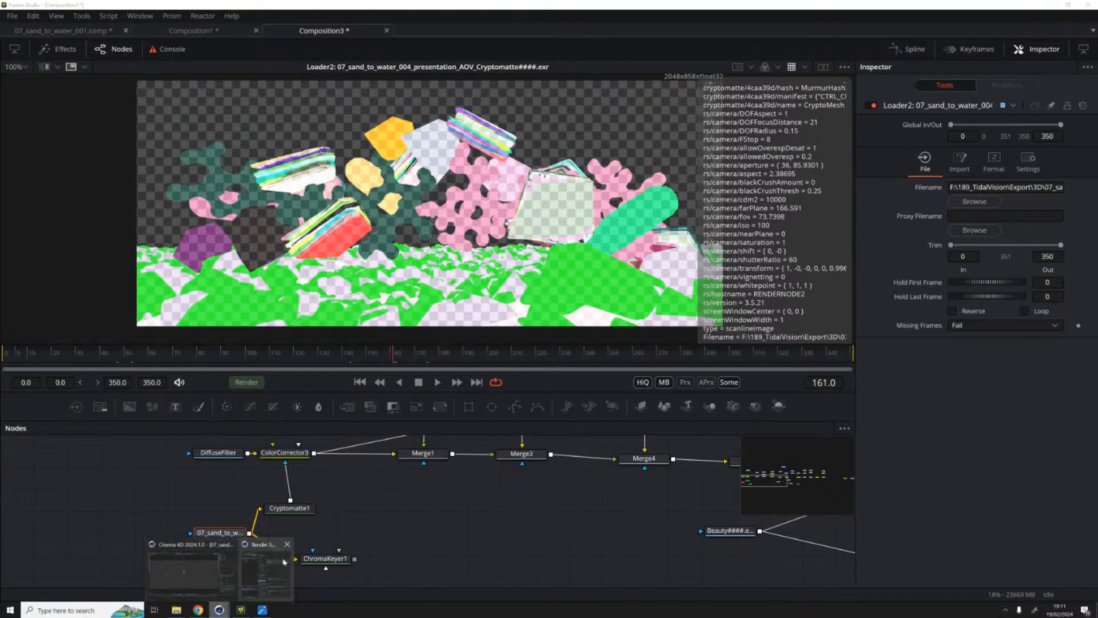
click(272, 577)
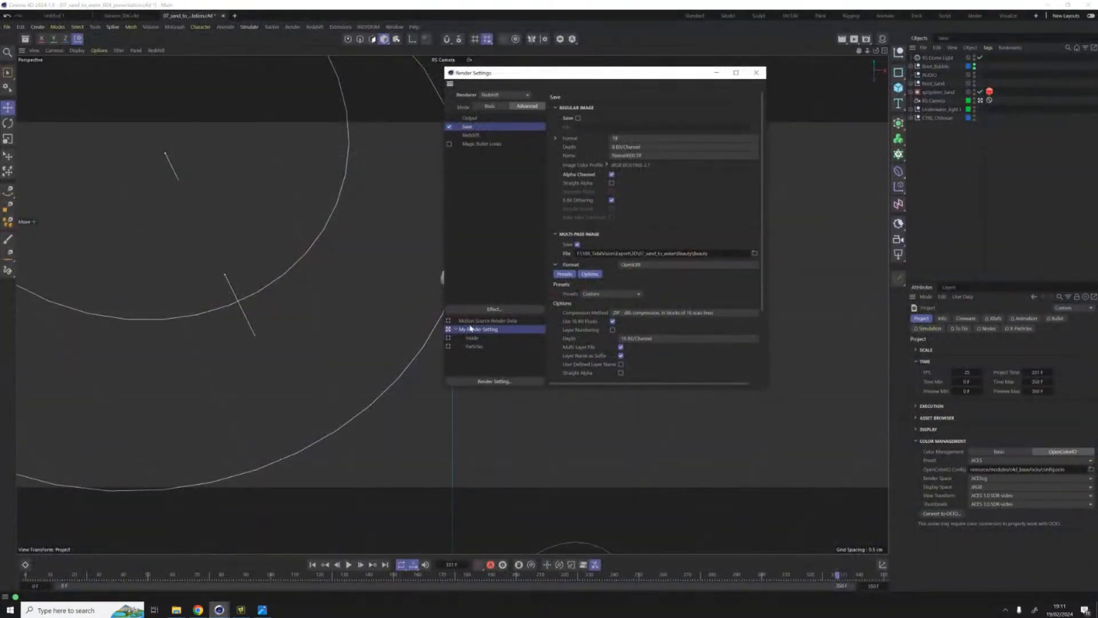
click(477, 135)
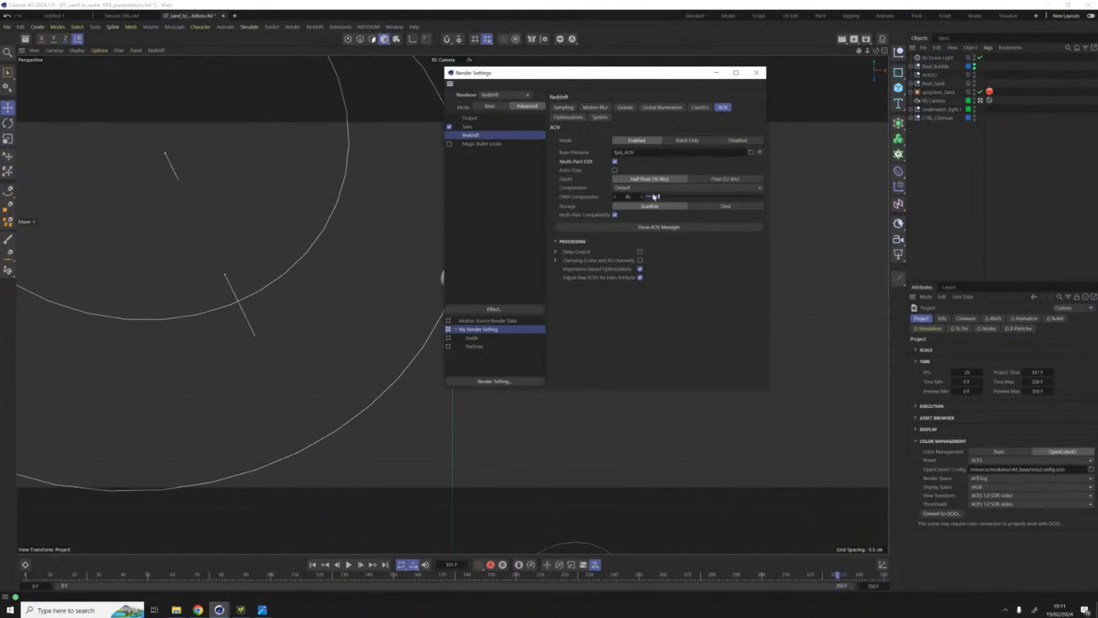
click(688, 188)
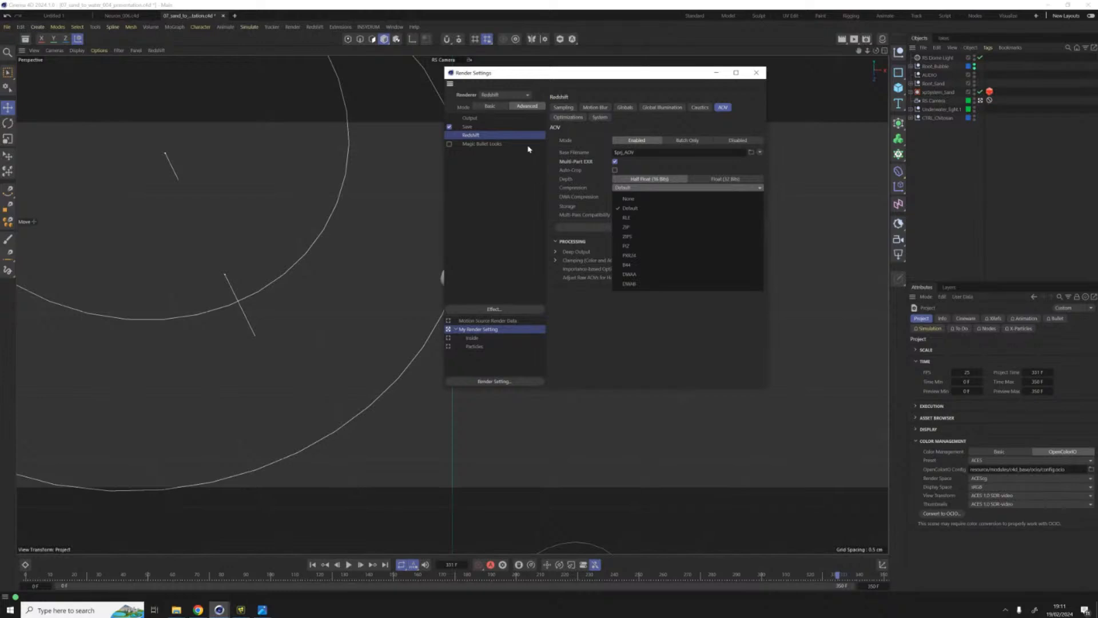
Step: Examine the OpenEXR compression methods for the multi-pass image in the Save settings, leaving the current method selected
click(467, 128)
click(466, 127)
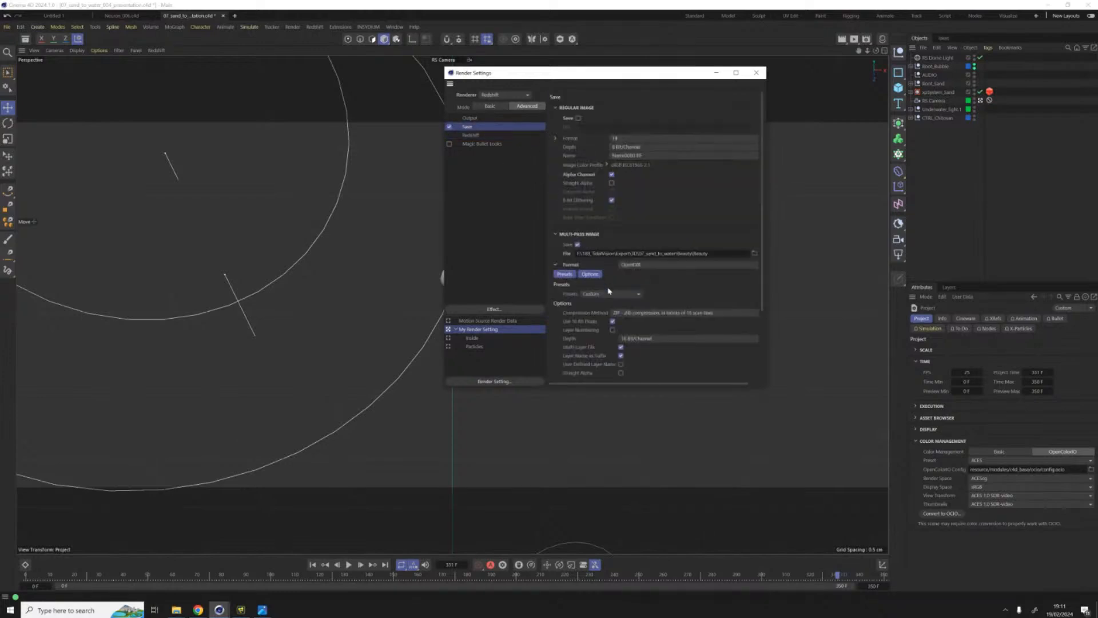
click(668, 265)
click(651, 265)
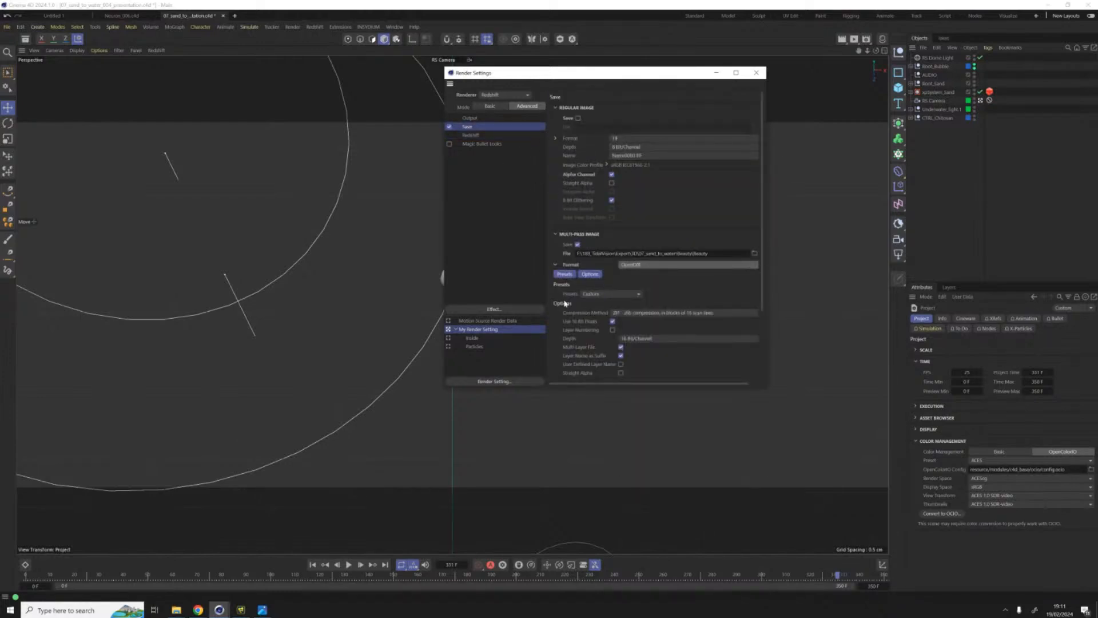
click(650, 314)
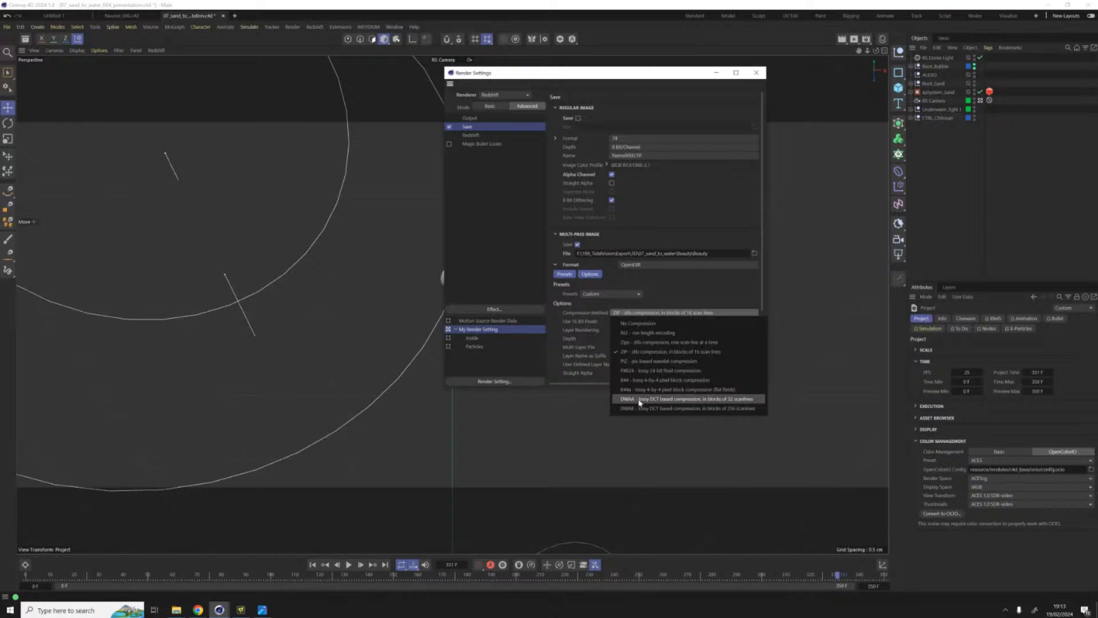
click(594, 313)
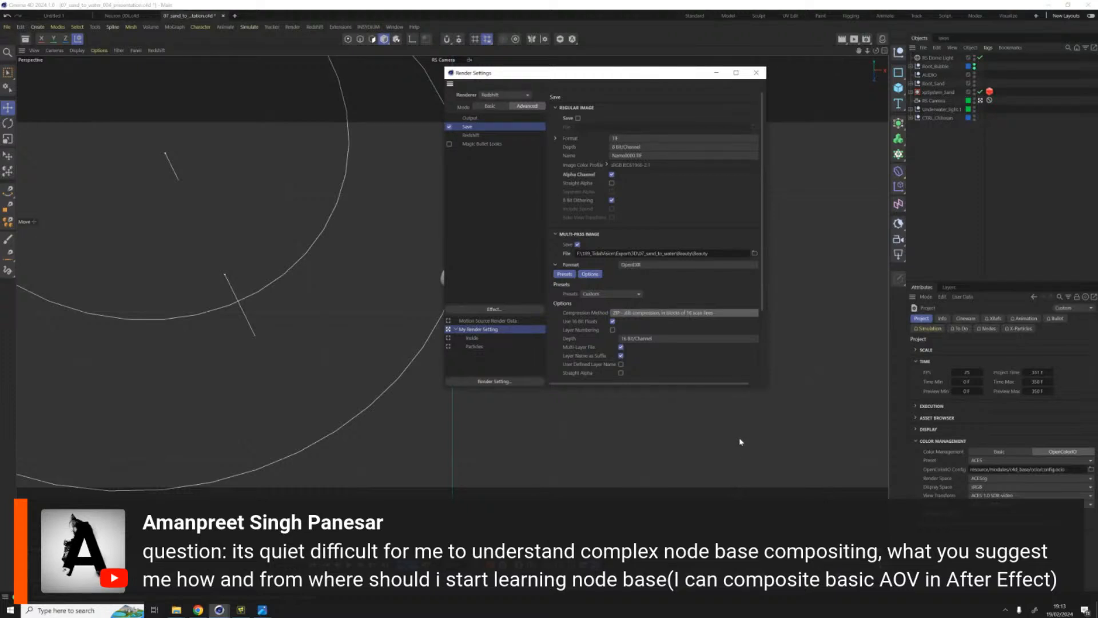
Step: Switch back to Fusion Studio, enlarge the node graph area, and move DiffuseFilter farther away from ColorCorrector3
click(240, 610)
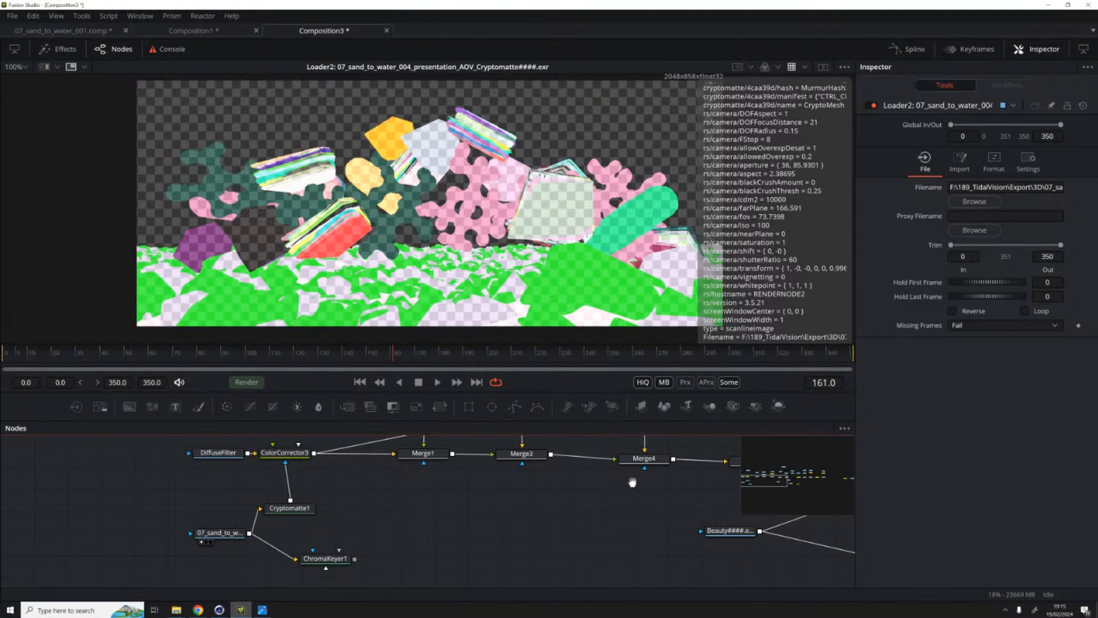
drag(632, 479, 555, 524)
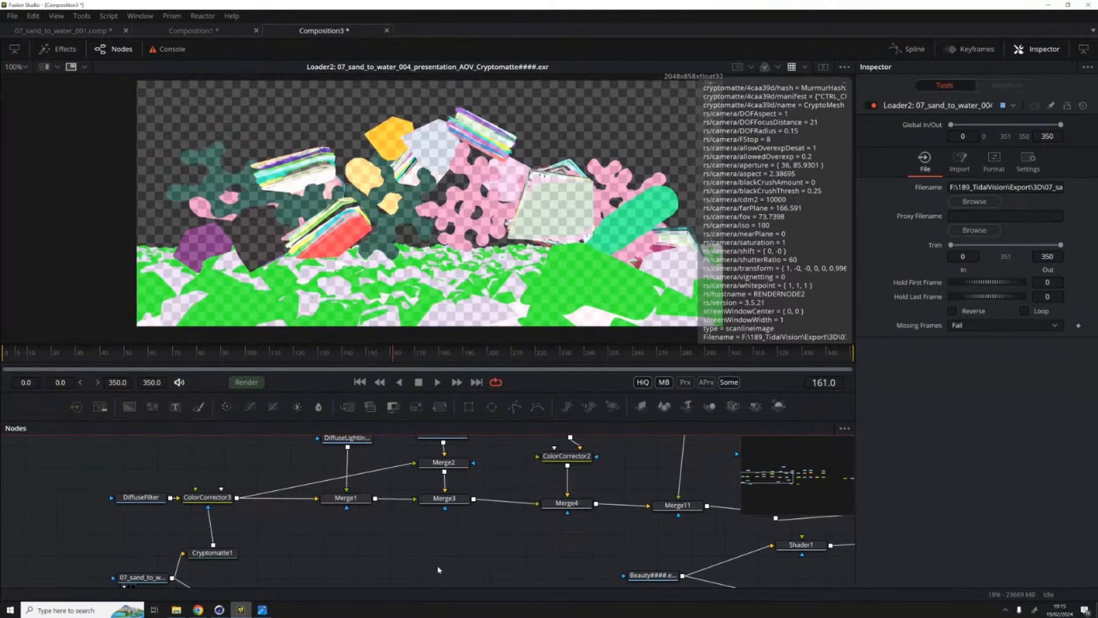
drag(461, 347, 457, 274)
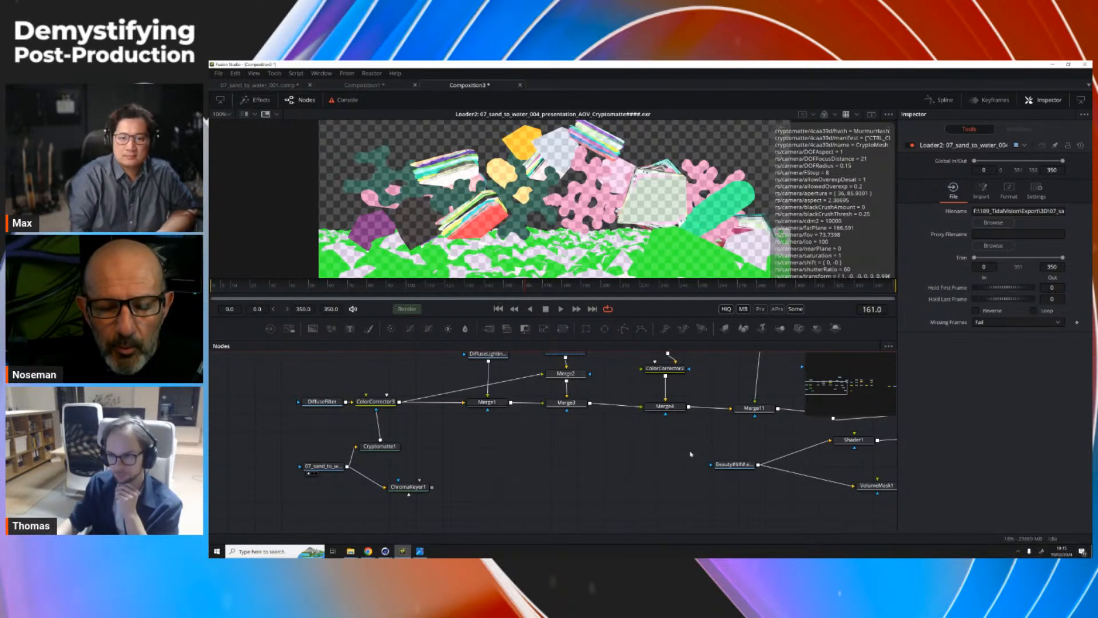
drag(330, 402, 291, 403)
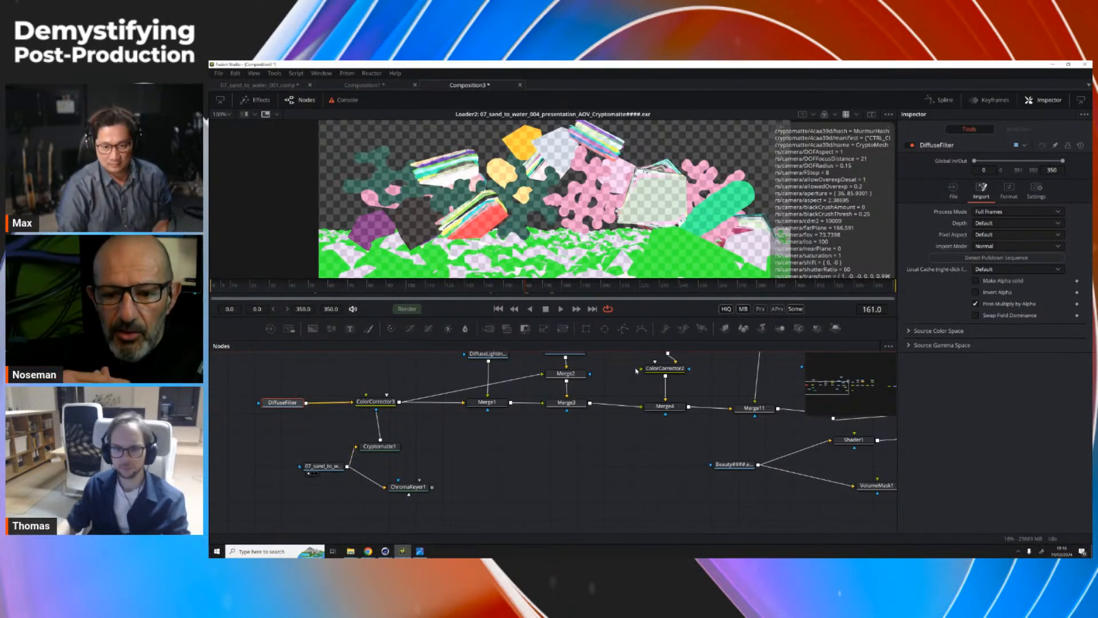
Step: Review how the render passes are merged along the node chain from DiffuseFilter to Merge10
mouse_move(658, 406)
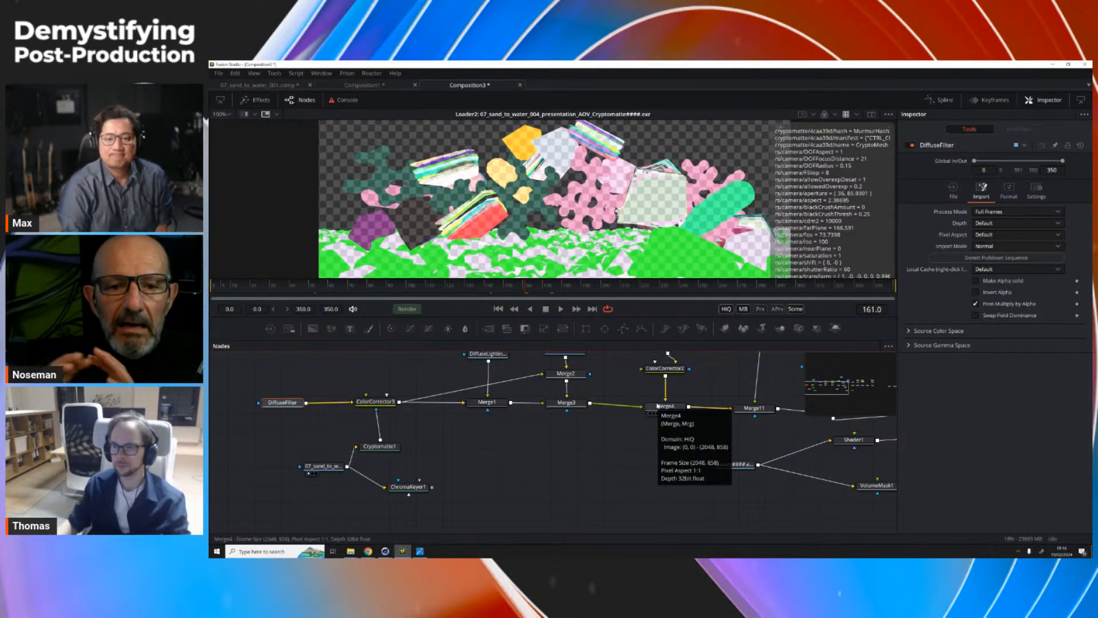
scroll(533, 390, up, 2)
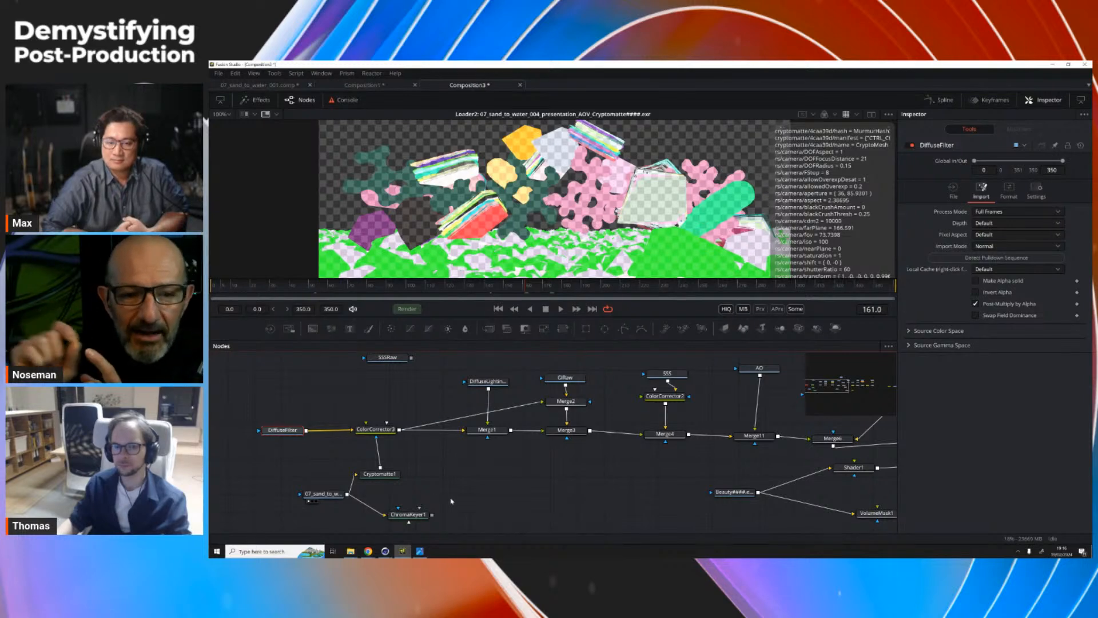
drag(785, 460, 554, 540)
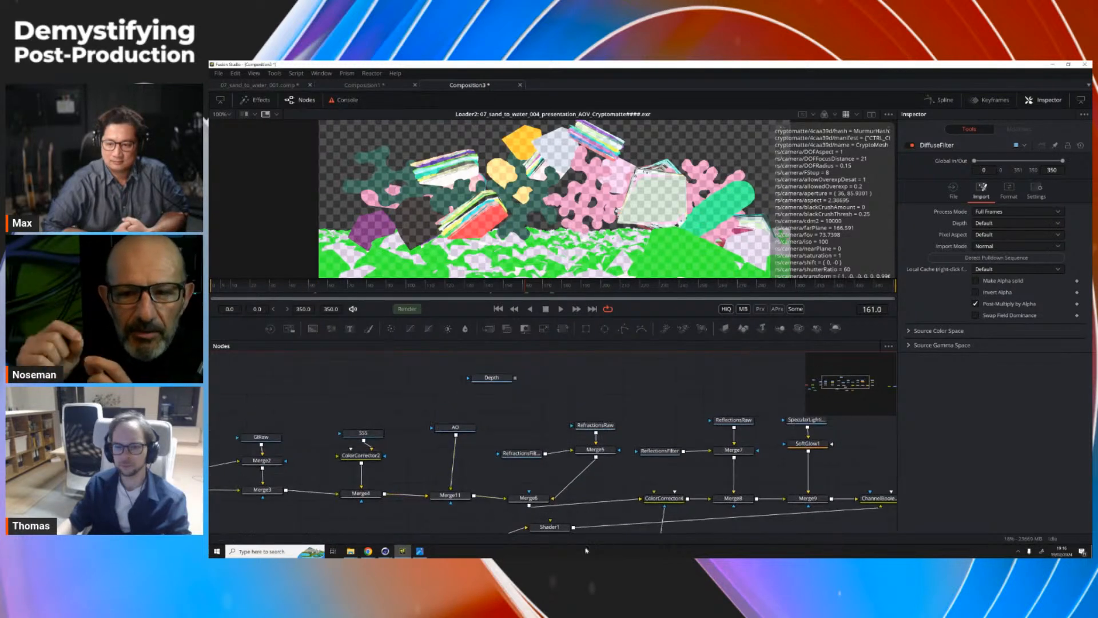
drag(710, 511, 712, 459)
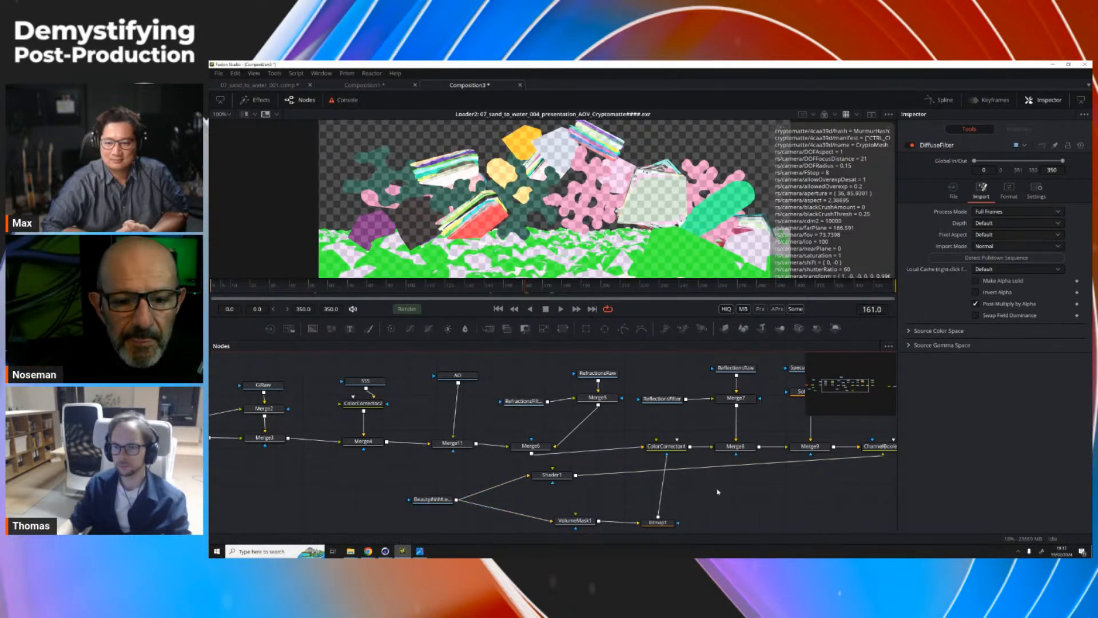
scroll(715, 491, right, 5)
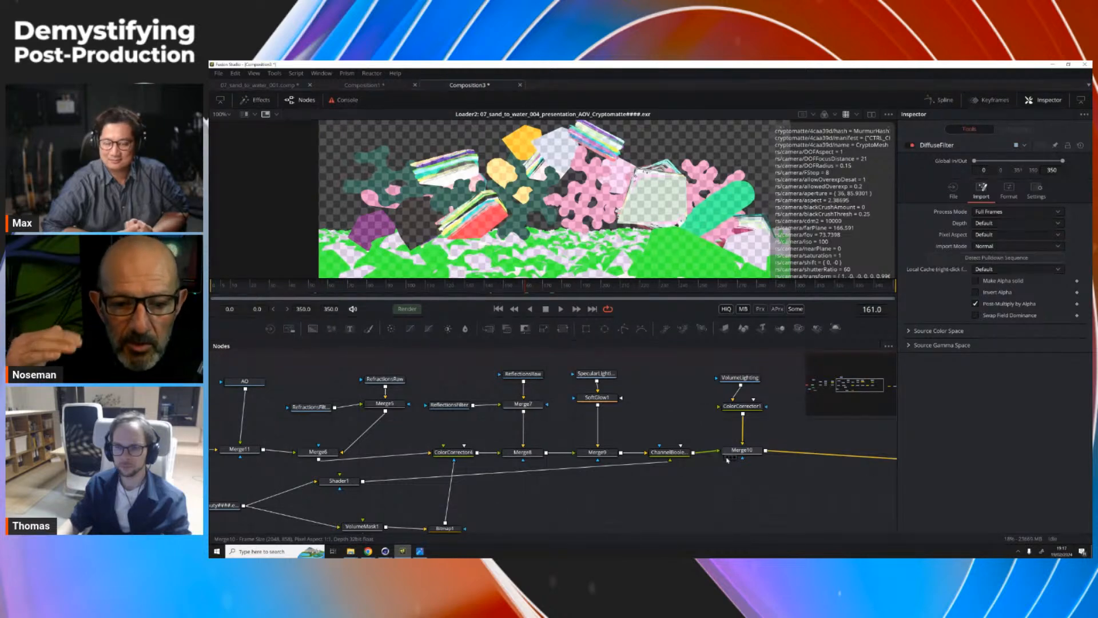
scroll(606, 440, left, 10)
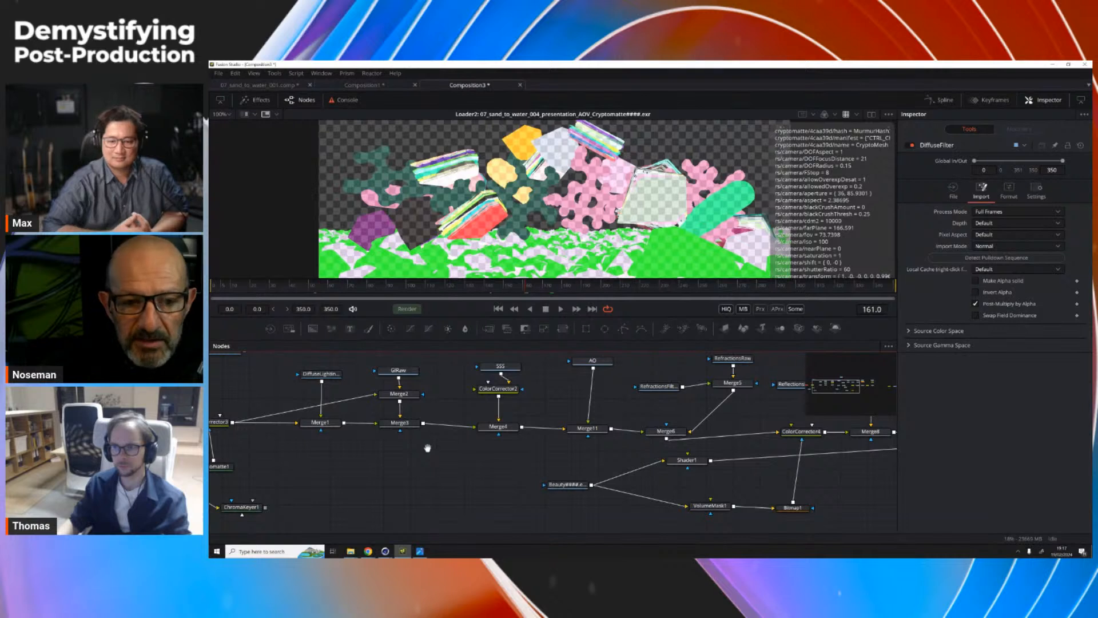
scroll(574, 470, left, 4)
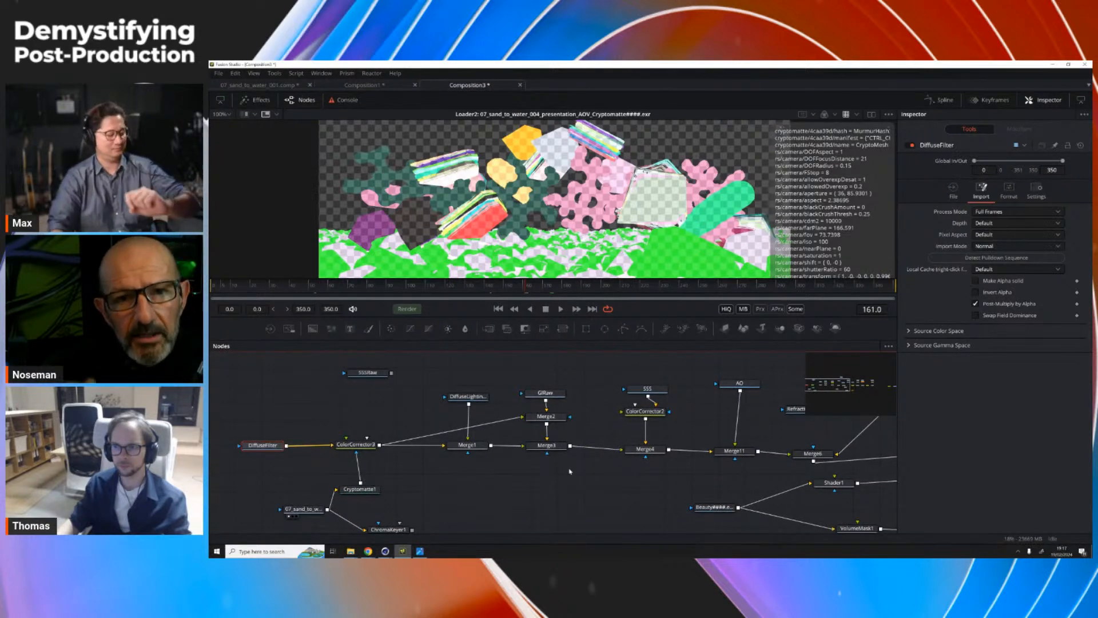
Step: Move the unconnected SSSRaw node below the merge chain and place DiffuseFilter directly above ColorCorrector3
mouse_move(261, 448)
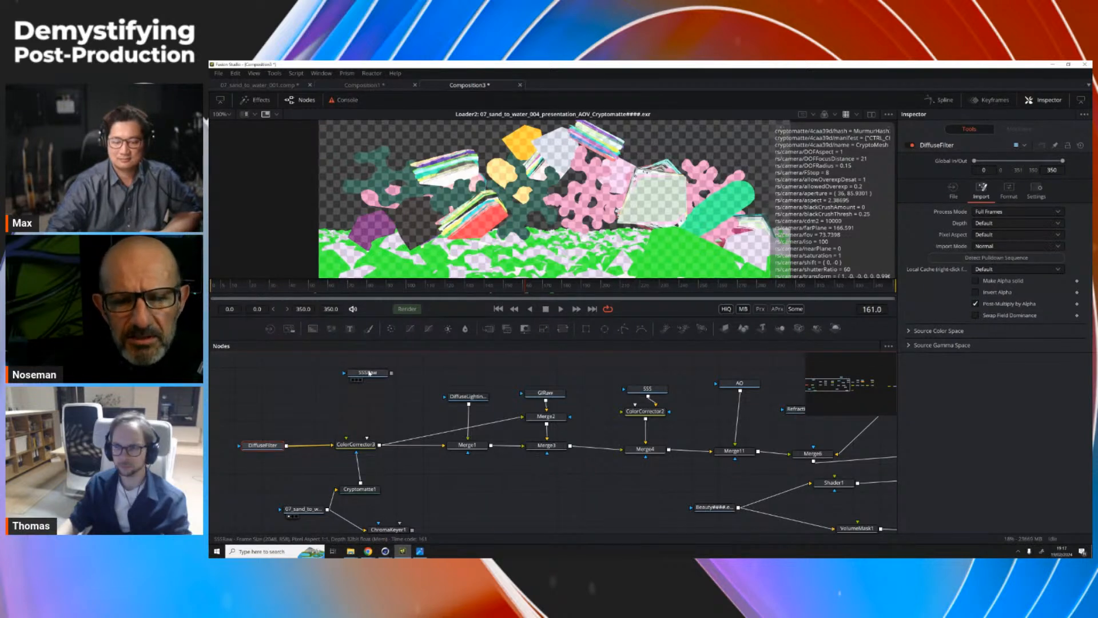
drag(292, 455, 390, 443)
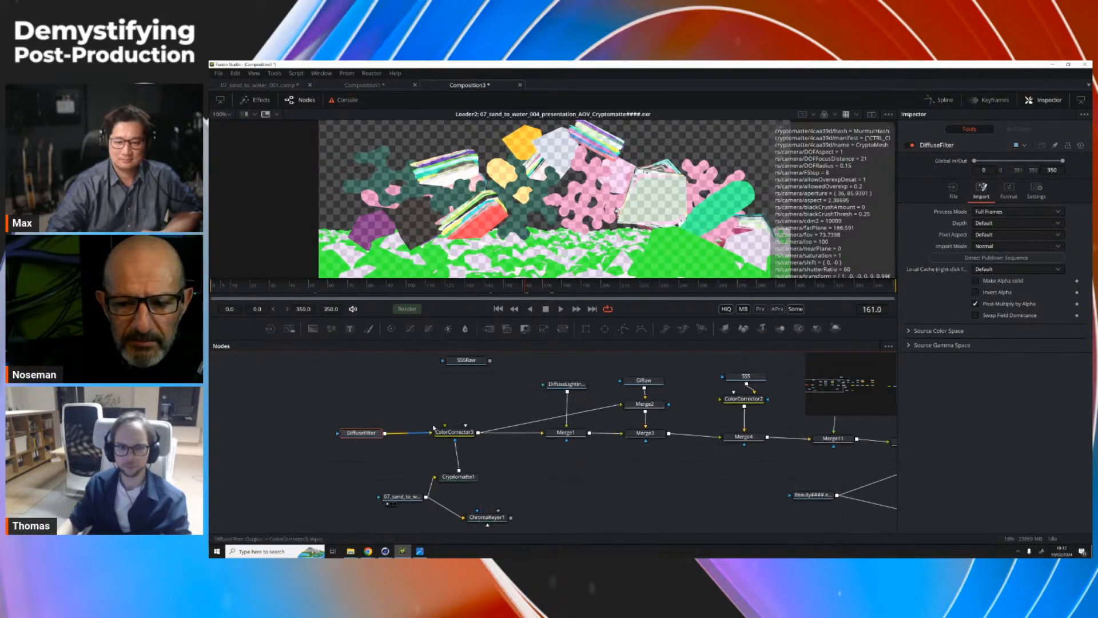
drag(466, 360, 567, 491)
drag(355, 432, 454, 364)
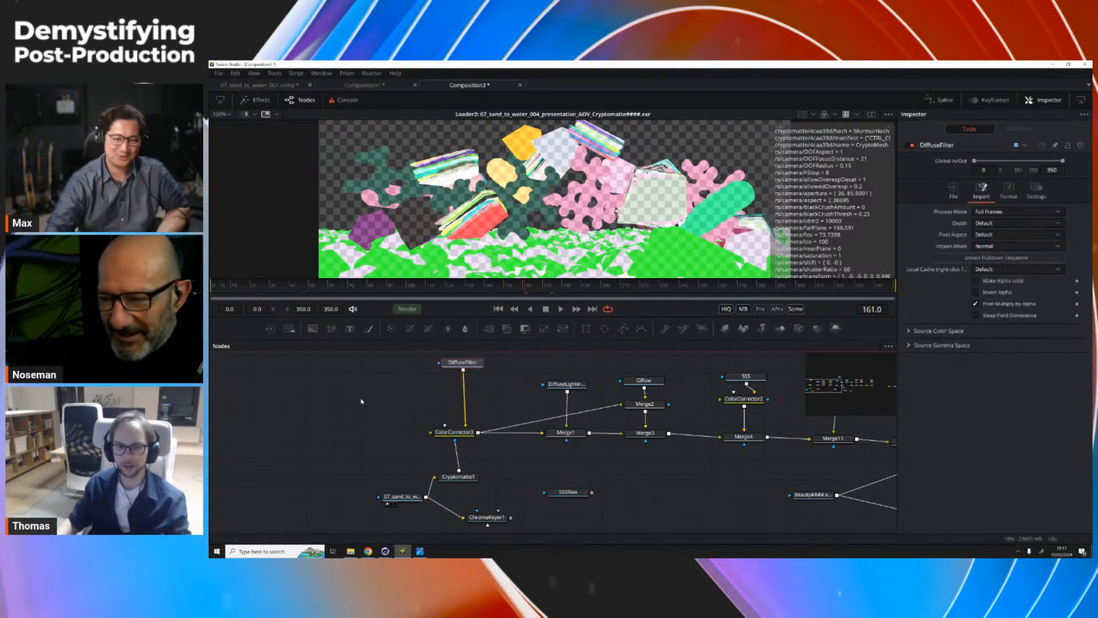
Step: Place the Cryptomatte source nodes to the left of ColorCorrector3 and stack Merge1 with its DiffuseLighting input below it
drag(342, 462, 510, 531)
drag(457, 466, 292, 398)
drag(566, 420, 446, 466)
drag(566, 372, 355, 468)
Step: Move GIRaw, Merge2 and Merge3 into a row below Merge1, with GIRaw feeding Merge2 from the left
drag(625, 361, 484, 512)
click(480, 526)
scroll(483, 514, down, 3)
drag(485, 453, 306, 499)
drag(478, 477, 387, 508)
drag(749, 390, 733, 403)
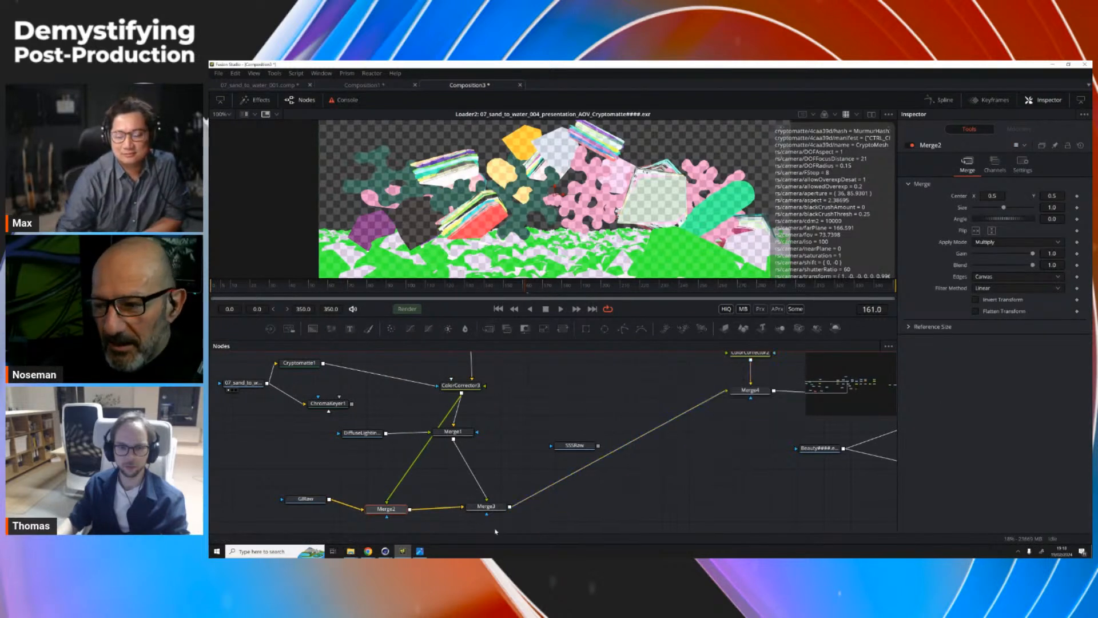
Step: Move SSS, ColorCorrector2 and Merge4 into a horizontal row below Merge3
scroll(636, 465, down, 2)
scroll(616, 427, down, 1)
scroll(616, 427, up, 2)
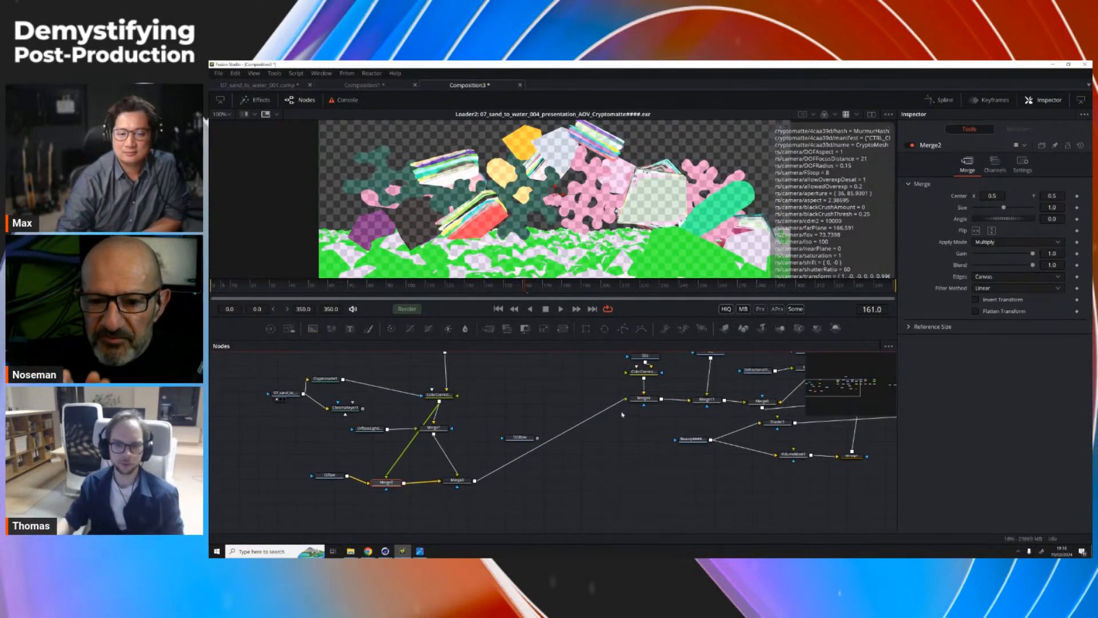
scroll(602, 362, up, 1)
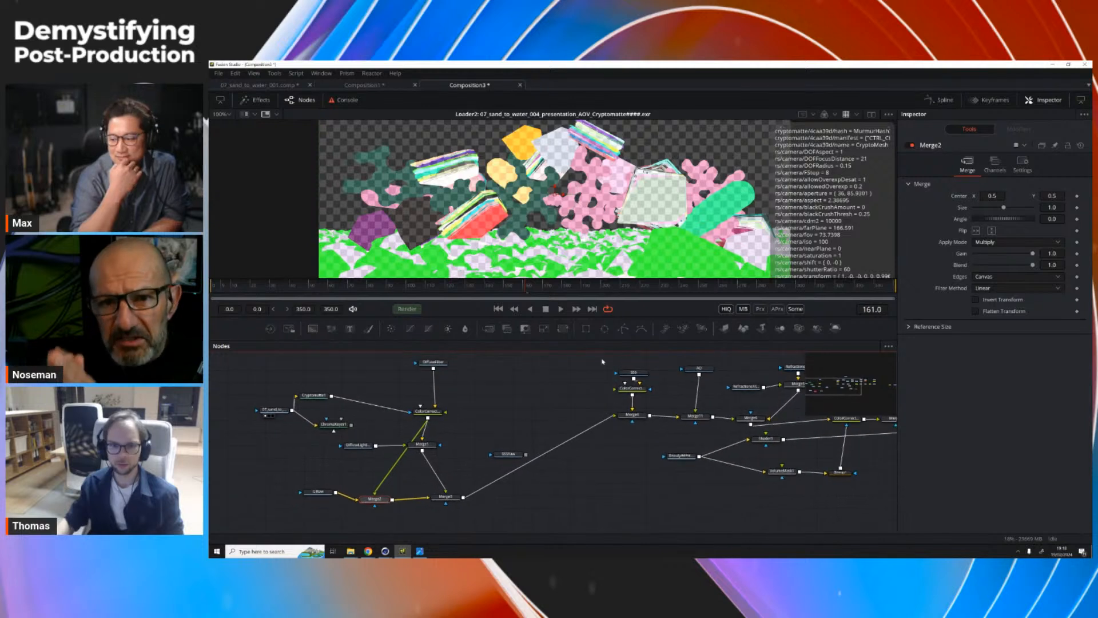
drag(599, 366, 482, 428)
drag(561, 425, 536, 482)
click(420, 393)
click(438, 425)
Step: Align DiffuseFilter, ColorCorrector3 and Merge1 in a vertical column
drag(533, 412, 546, 411)
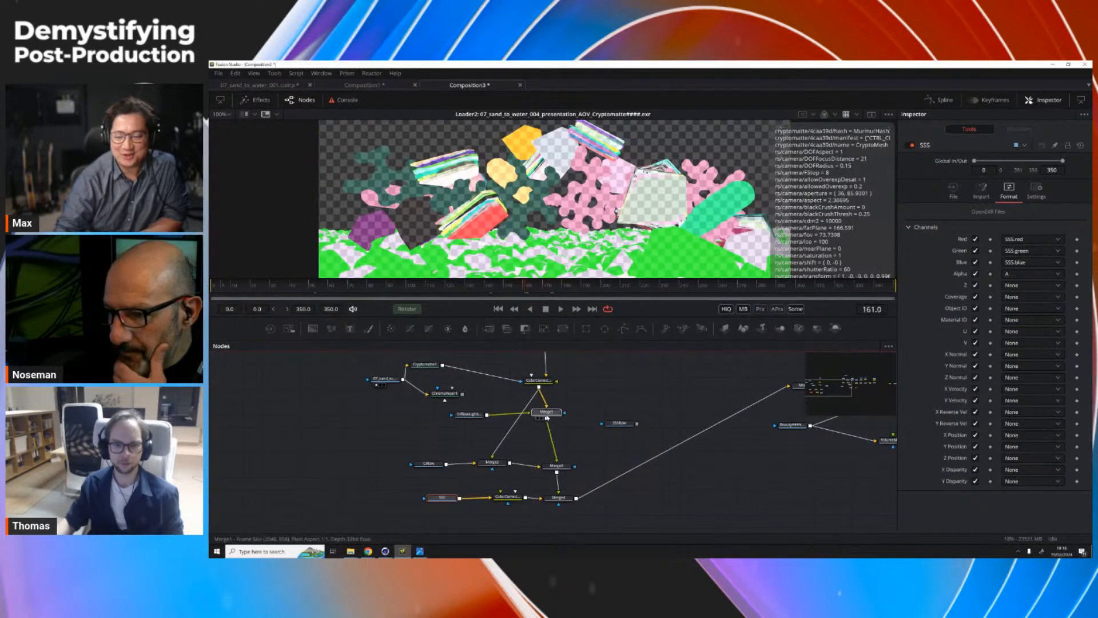
click(547, 382)
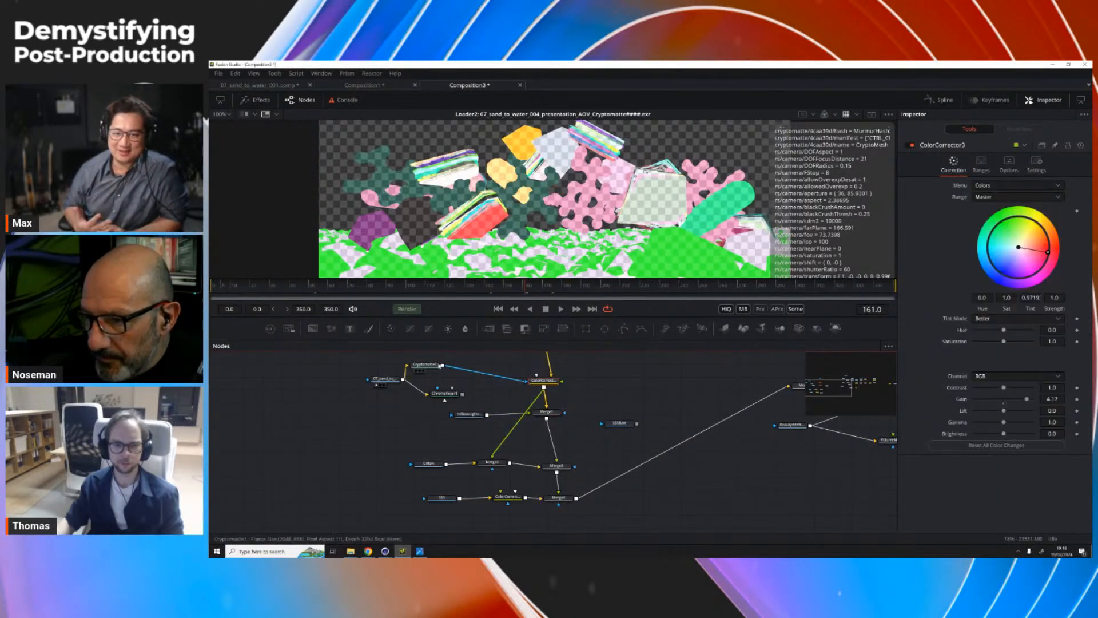
drag(527, 387, 536, 451)
click(550, 401)
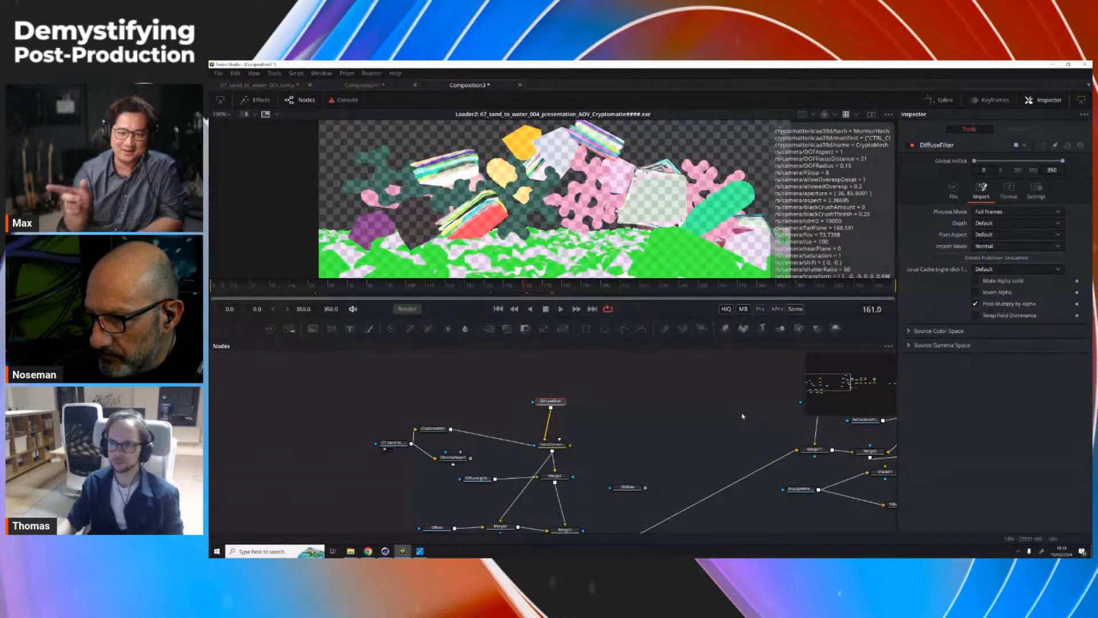
drag(466, 477, 451, 416)
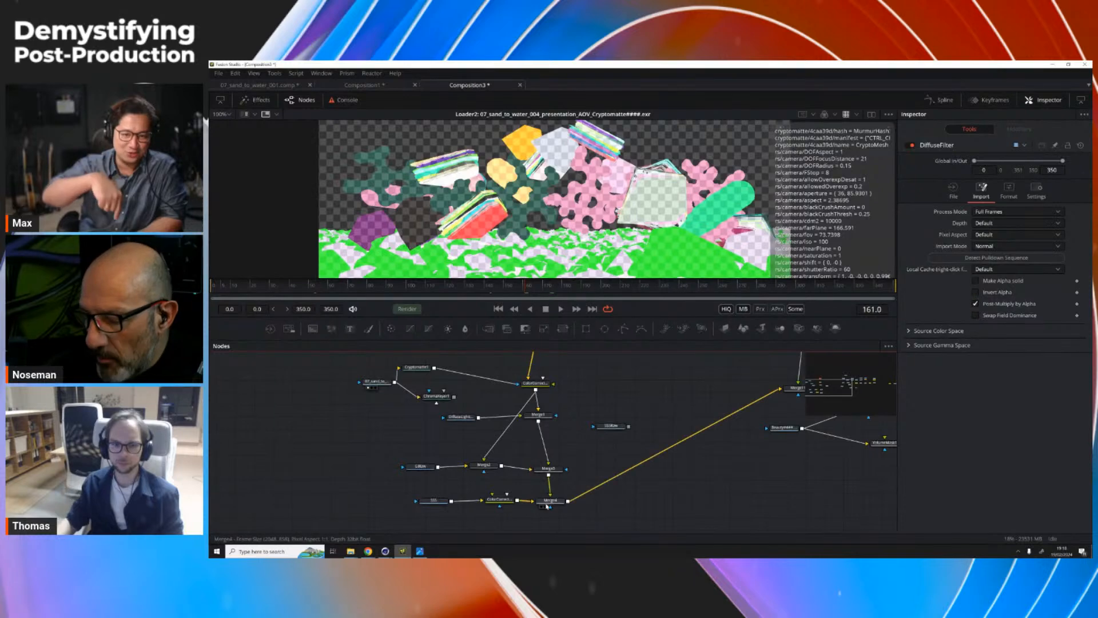
Step: Shift the vertical node column so Merge4 is roughly level with Merge11, and move SSSRaw up clear of the chain
scroll(370, 382, up, 2)
drag(321, 370, 655, 532)
drag(550, 527, 619, 374)
scroll(572, 406, up, 3)
scroll(572, 406, right, 2)
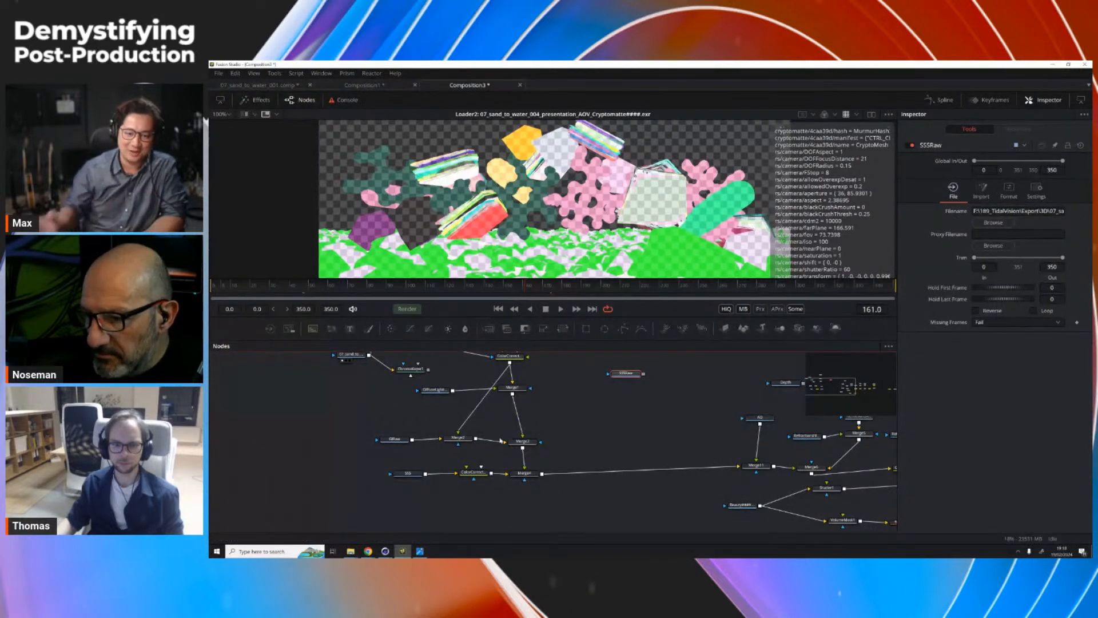
Step: Straighten Merge2, ColorCorrector2 and Merge1 within the column, and move AO and Merge11 closer to Merge4
click(458, 438)
ctrl+click(472, 472)
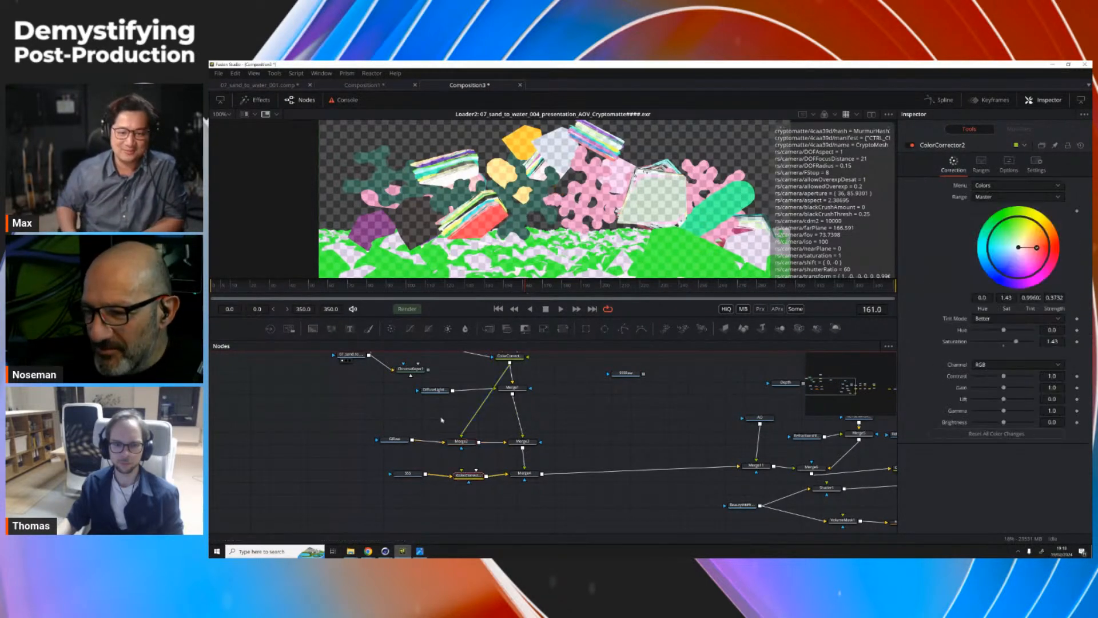
drag(512, 387, 519, 389)
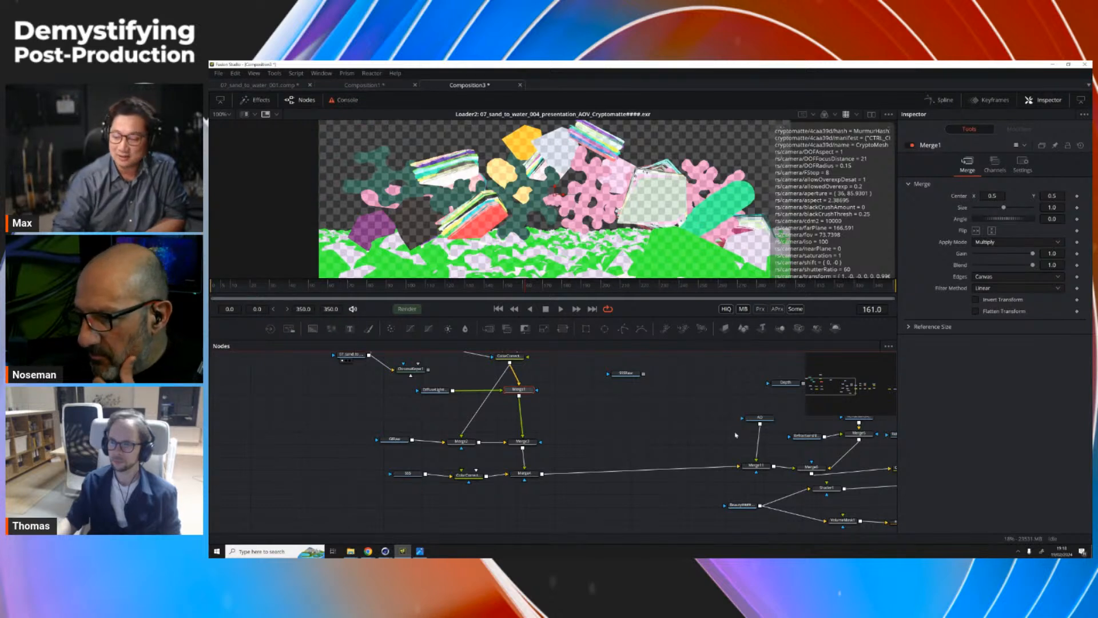
drag(712, 390, 770, 473)
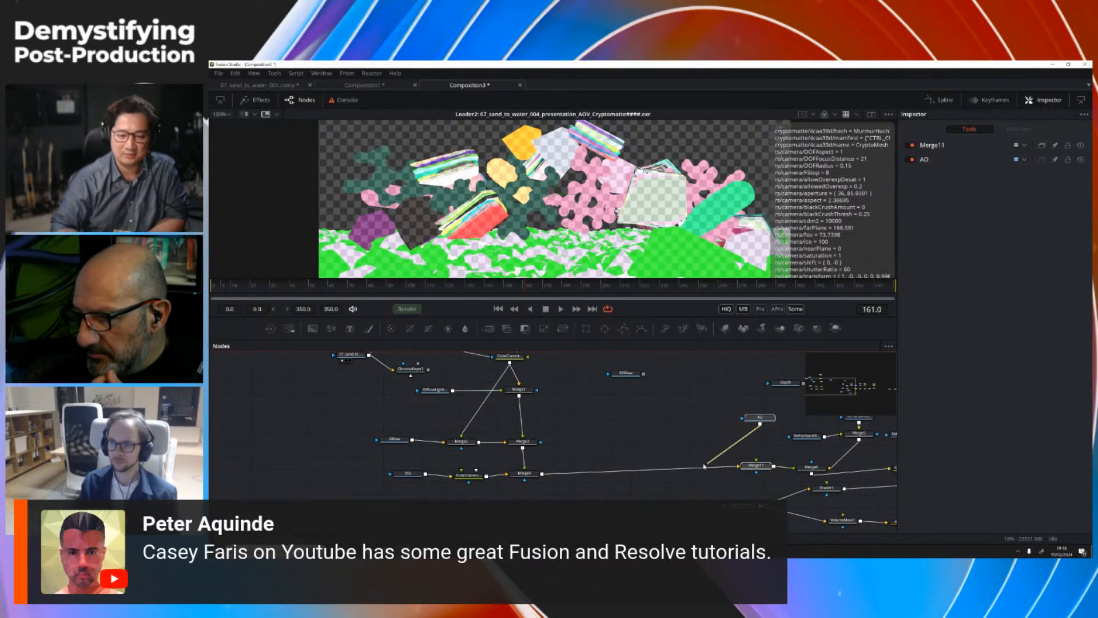
drag(762, 468, 703, 466)
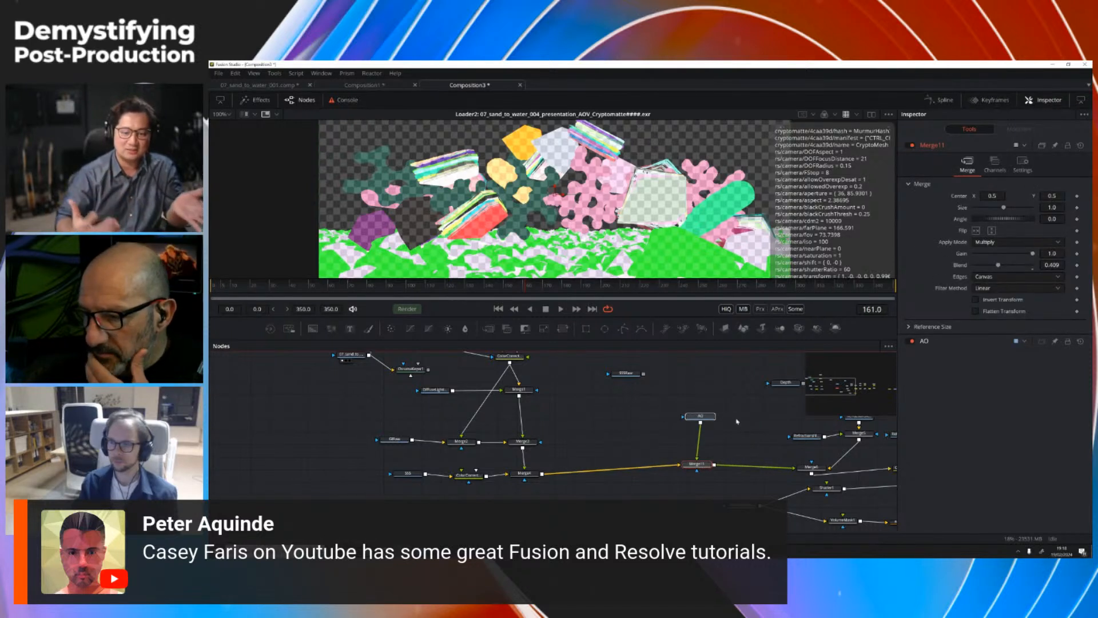
Step: Follow the chain to Merge10 and display its output in the viewer
scroll(715, 452, right, 5)
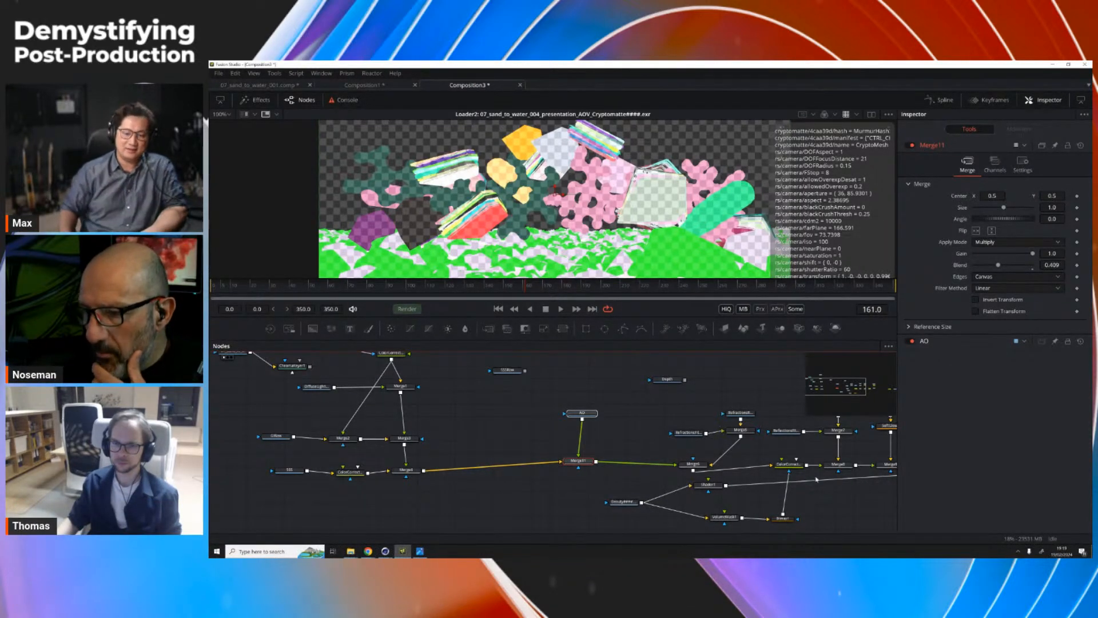
scroll(715, 475, right, 10)
click(743, 472)
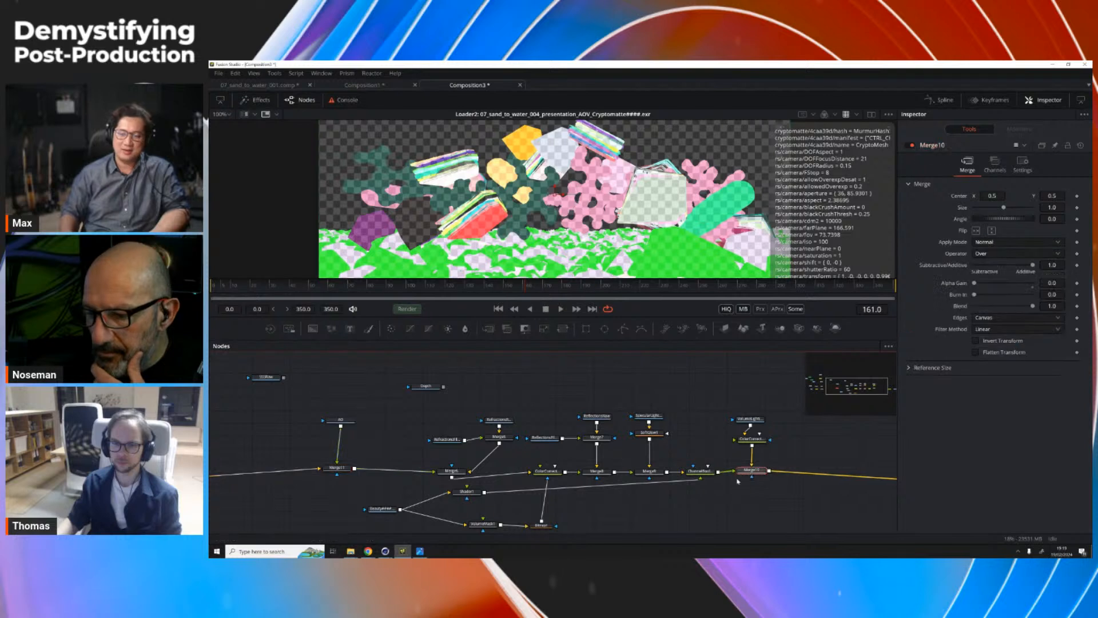
key(1)
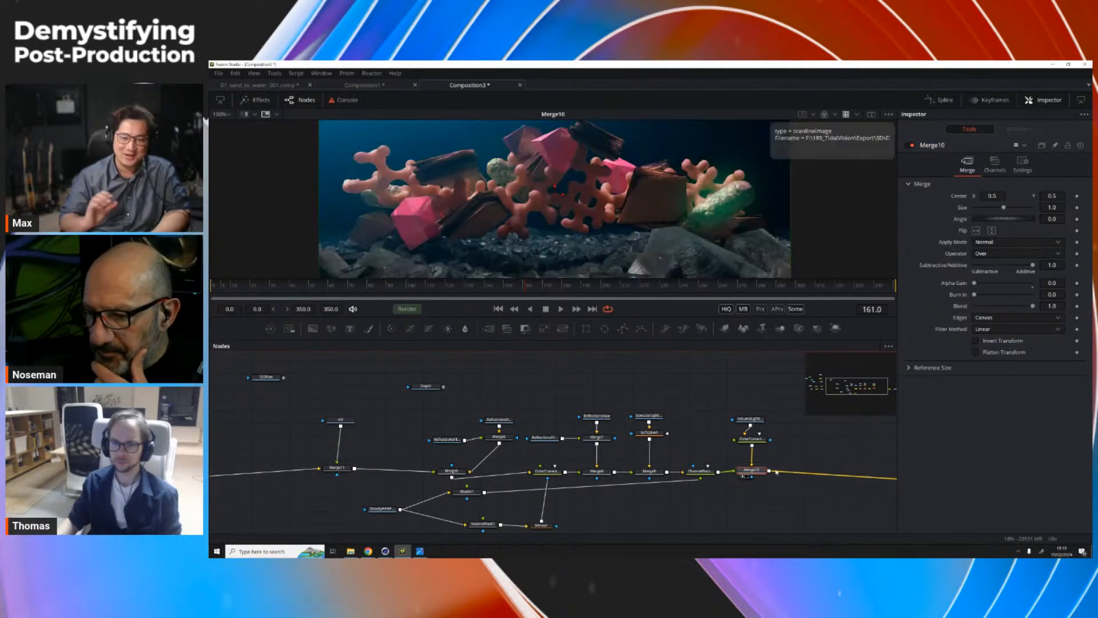
click(790, 426)
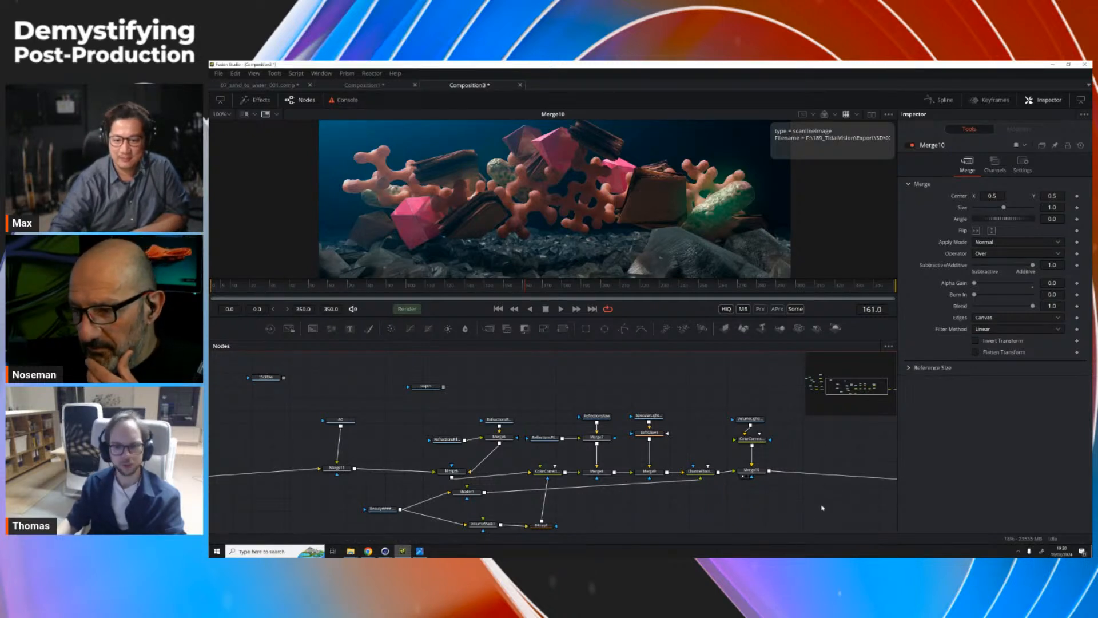
Step: Move the Beauty loader, Shader1, VolumeMask1 and Bitmap1 together slightly right and farther below the merge chain
scroll(652, 436, down, 3)
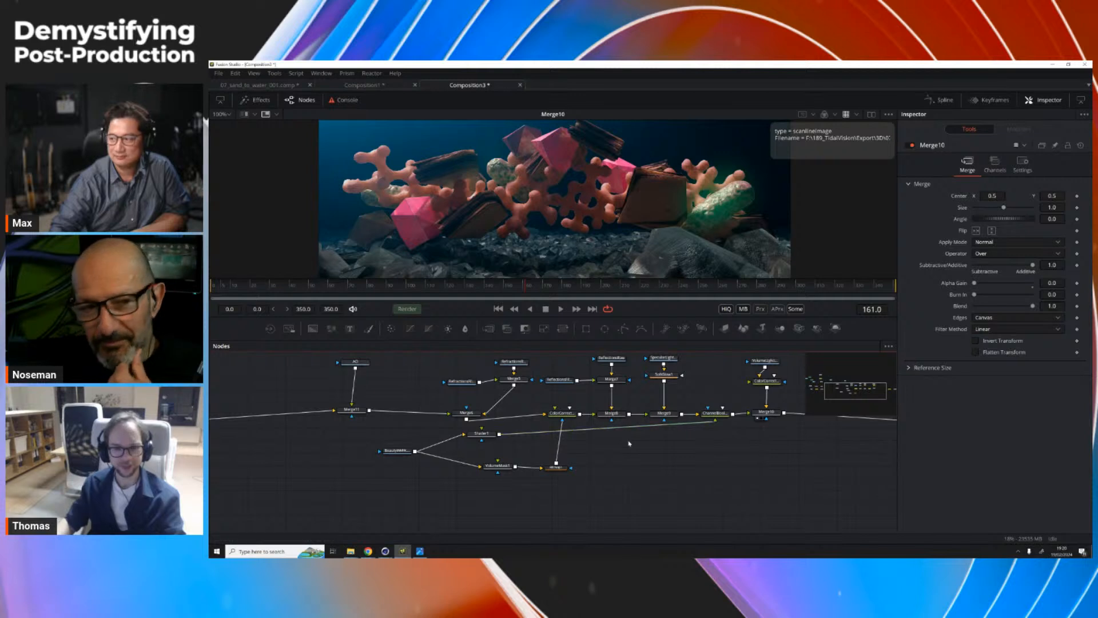
drag(479, 433, 501, 434)
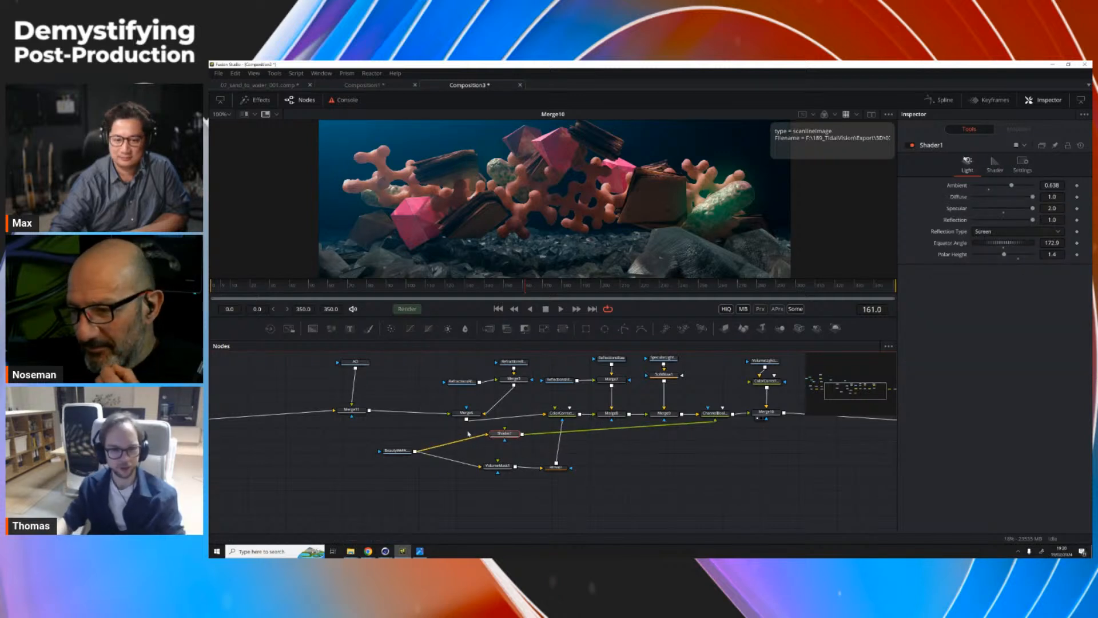
drag(362, 440, 575, 477)
scroll(566, 458, down, 1)
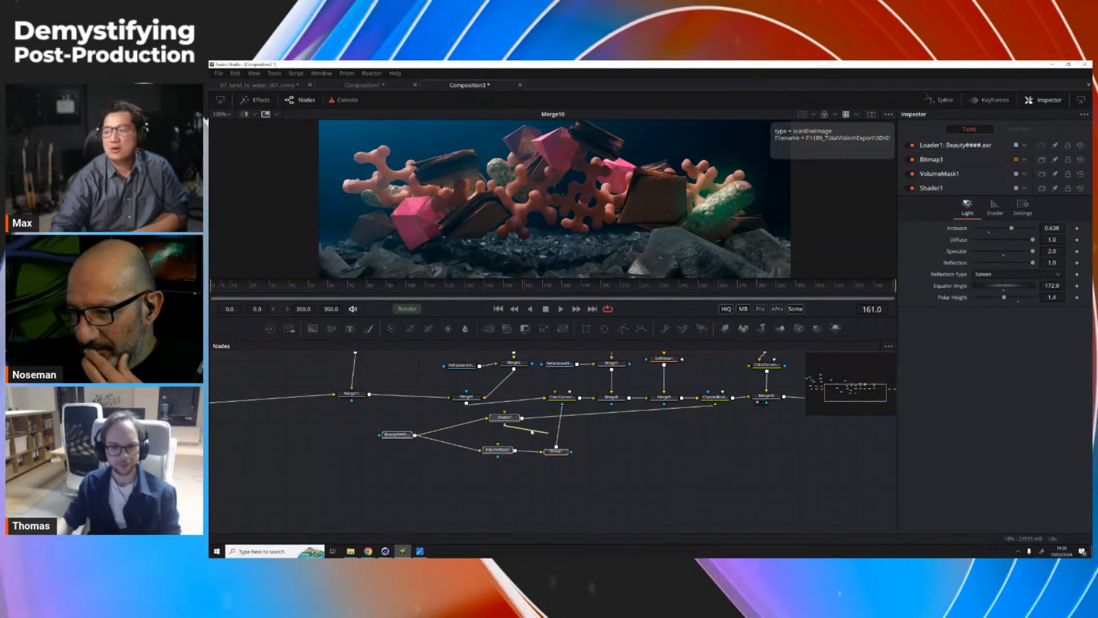
drag(504, 417, 554, 428)
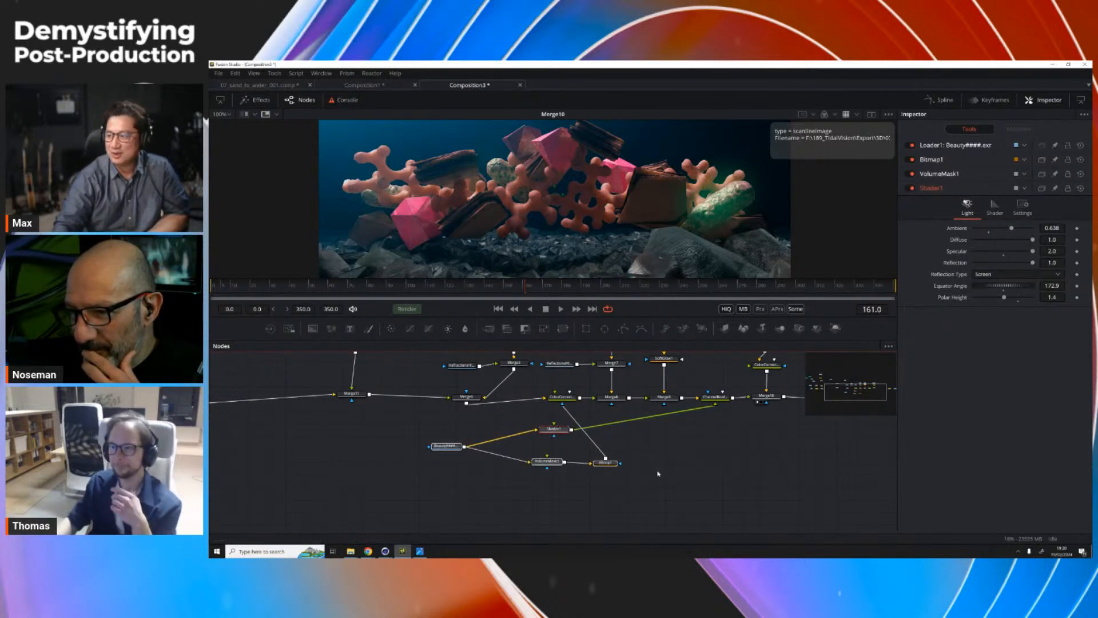
click(675, 469)
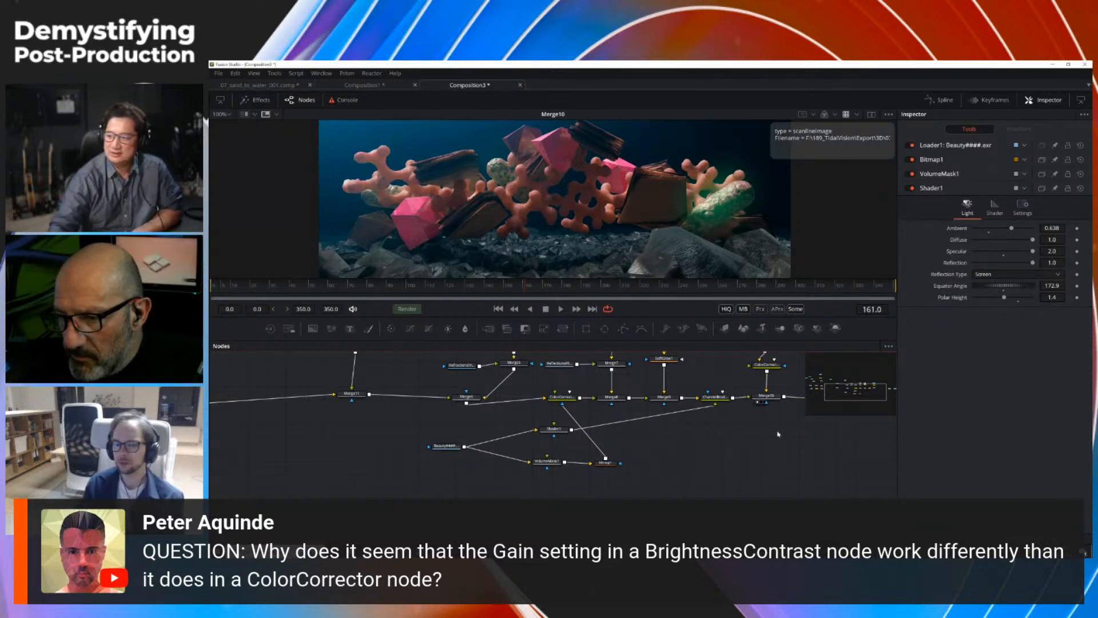
Step: Show the Waveform scope as the viewer's overlay for Merge10 and enlarge it
drag(778, 434, 611, 445)
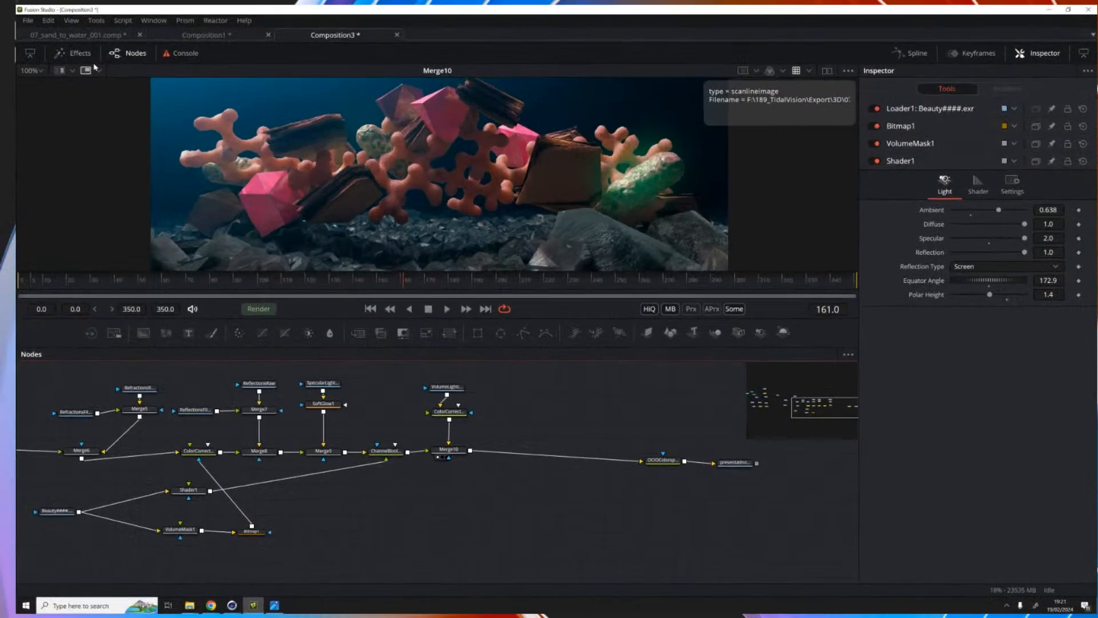
click(276, 114)
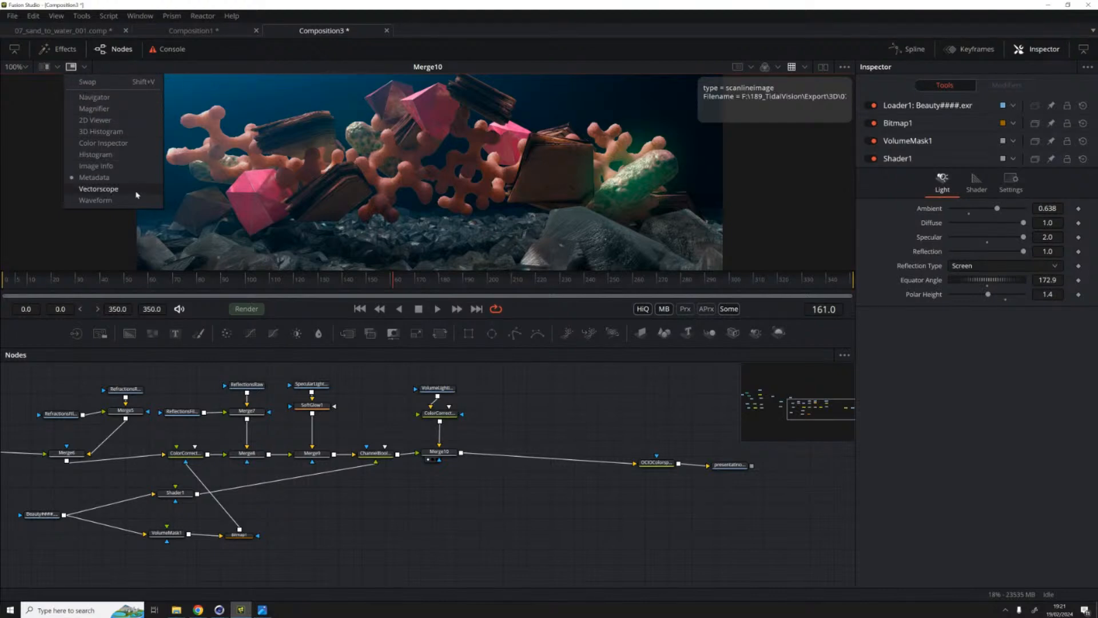
click(91, 200)
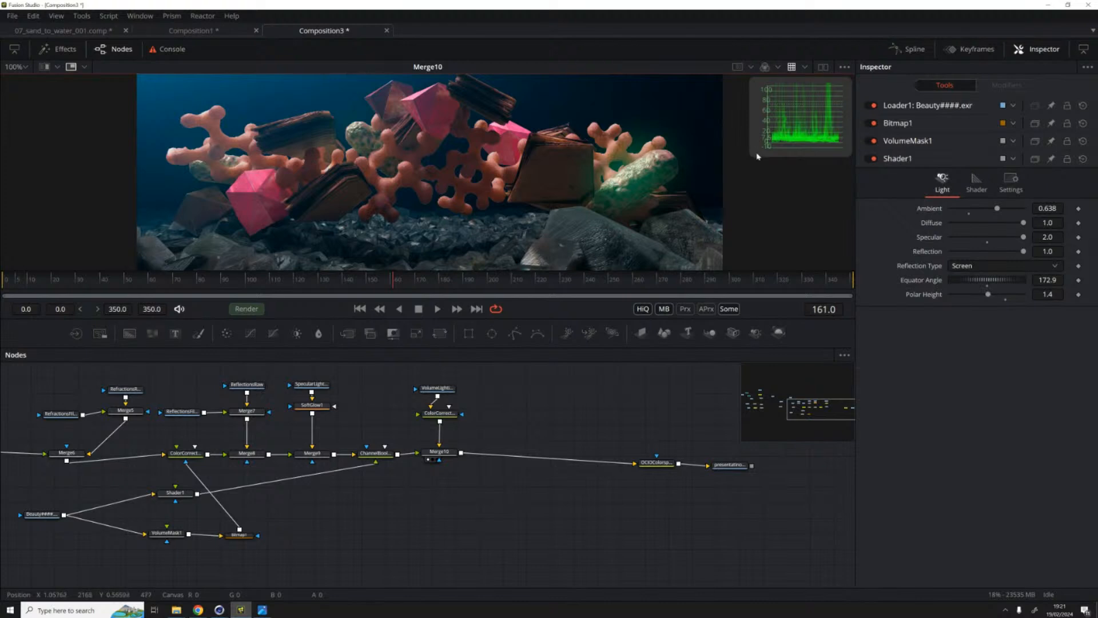
drag(755, 154, 710, 179)
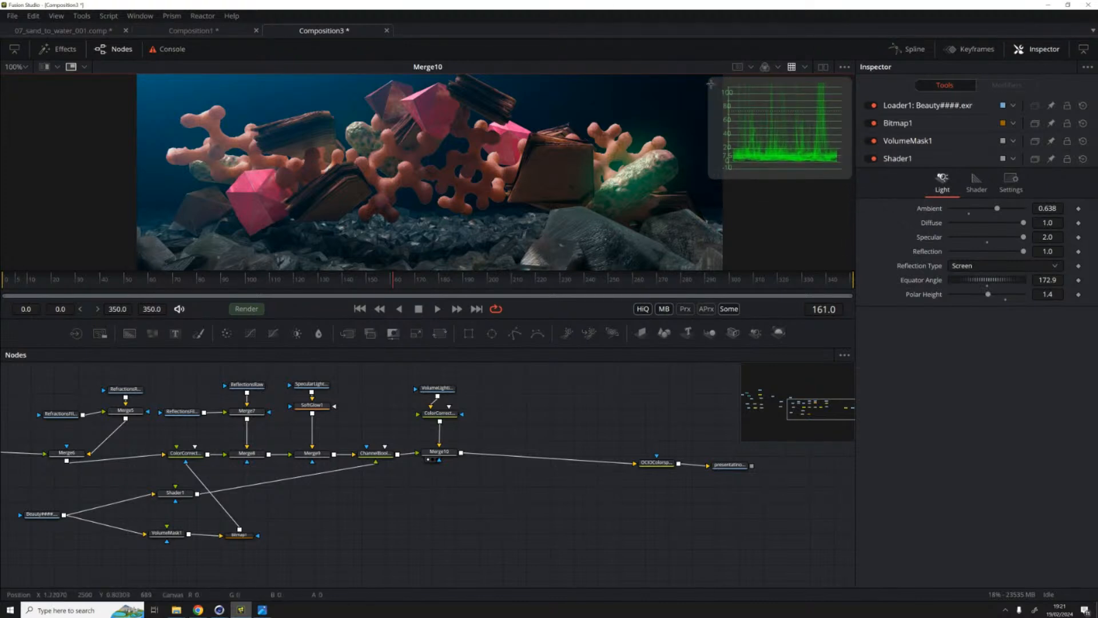
Step: Switch the viewer's overlay to the Vectorscope and enlarge it
click(74, 66)
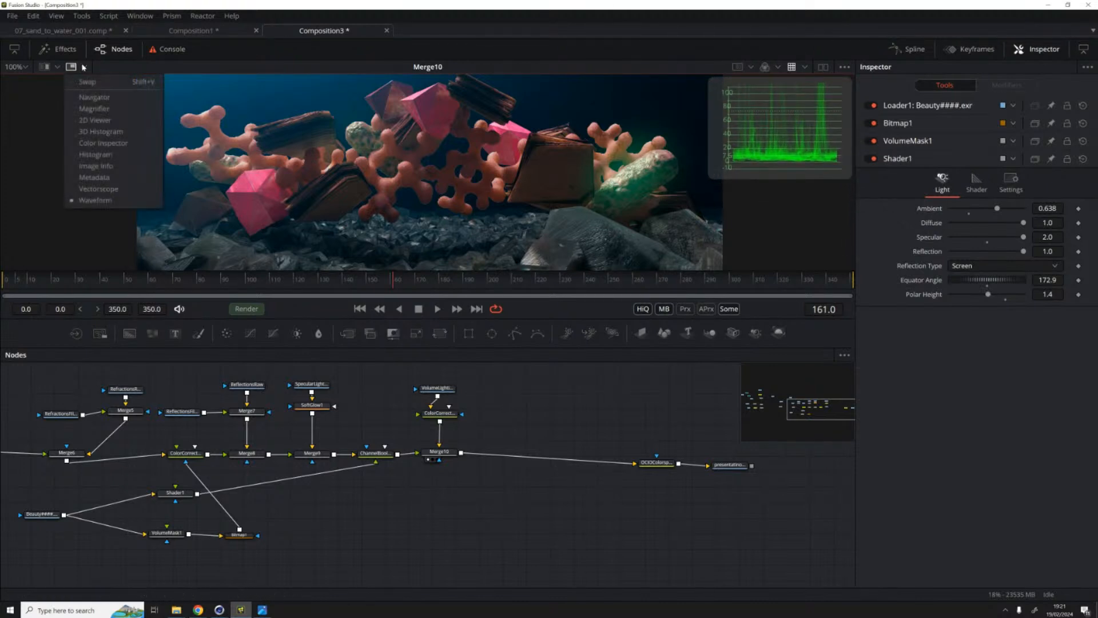
click(90, 189)
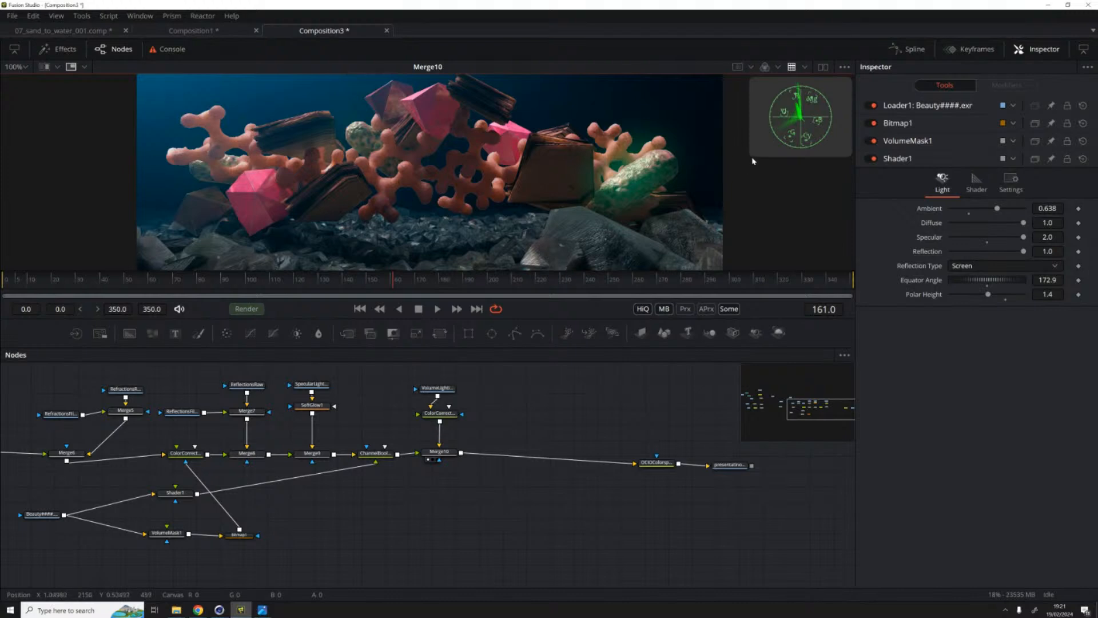
drag(754, 155, 690, 206)
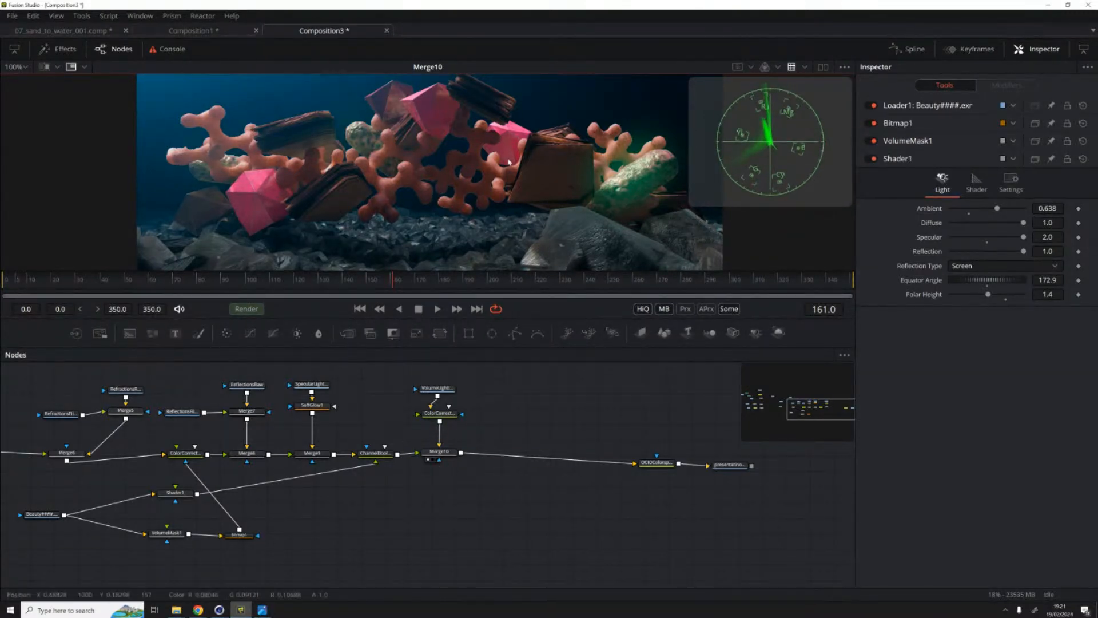
Step: Display the presentation saver's output with the Waveform scope and compare it with the waveform of Merge10
click(733, 466)
drag(736, 471, 799, 174)
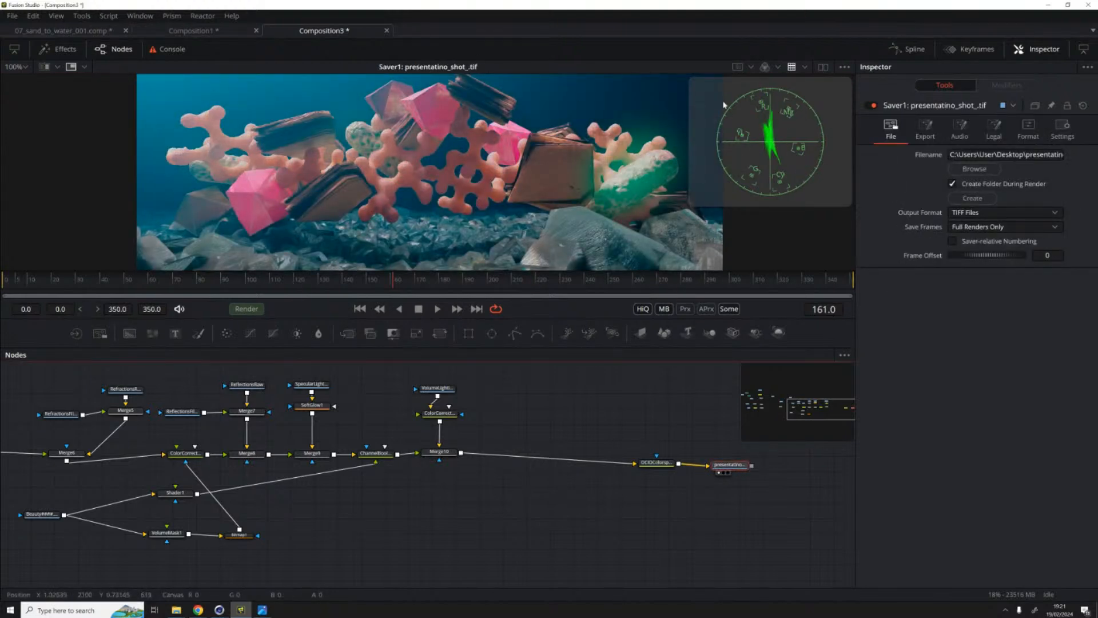
click(84, 66)
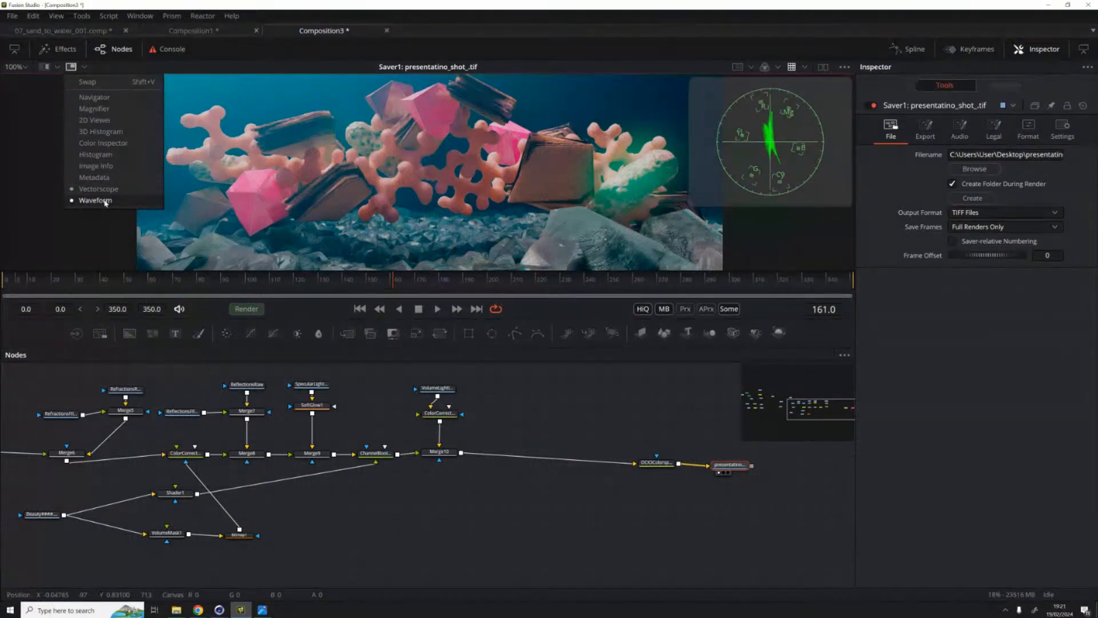
click(105, 201)
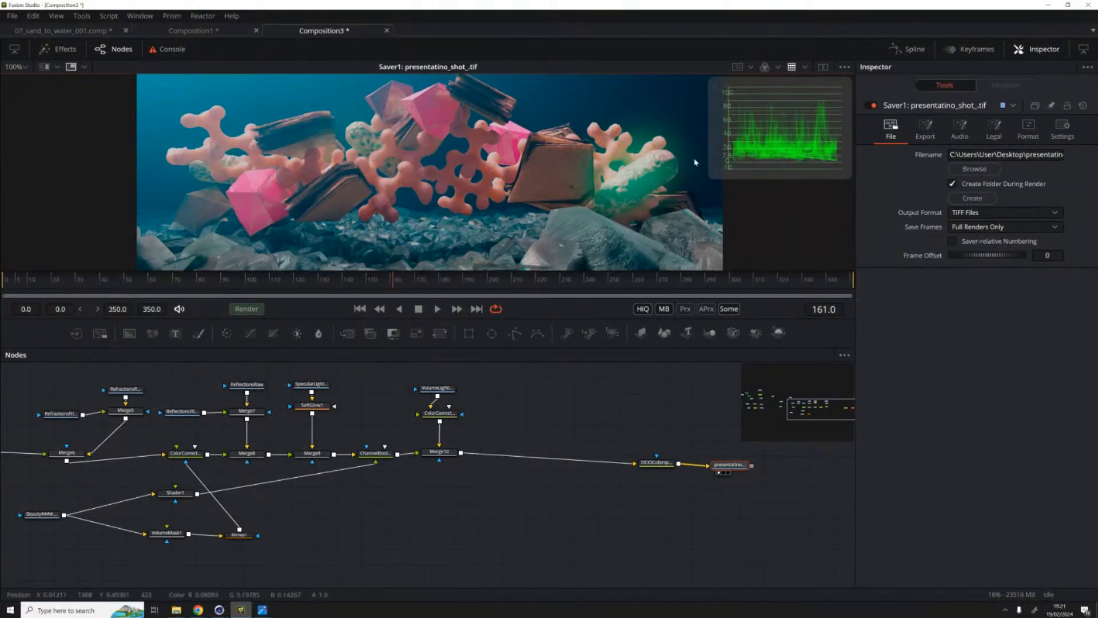
click(439, 452)
key(1)
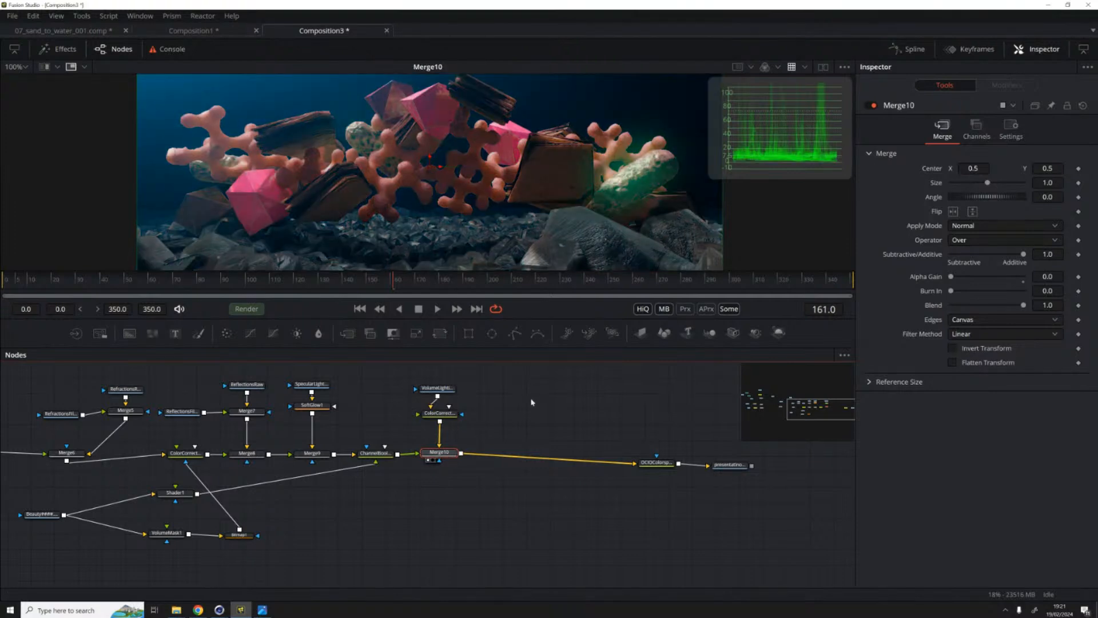
Step: Add a Brightness/Contrast node to the node graph, above the main chain and past Merge10
click(552, 432)
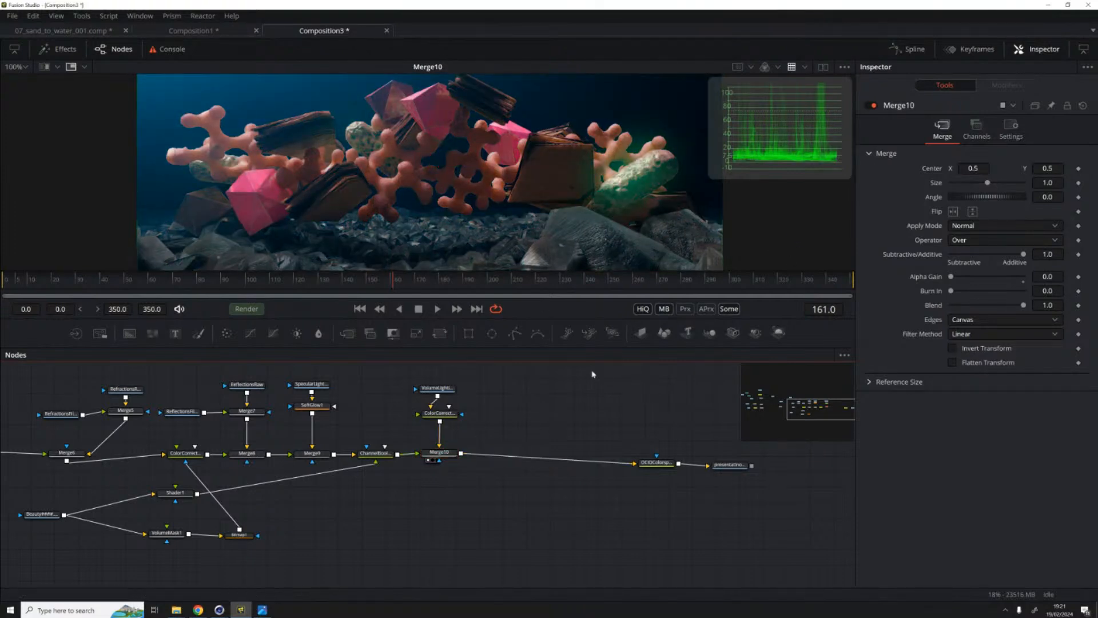
key(shift+space)
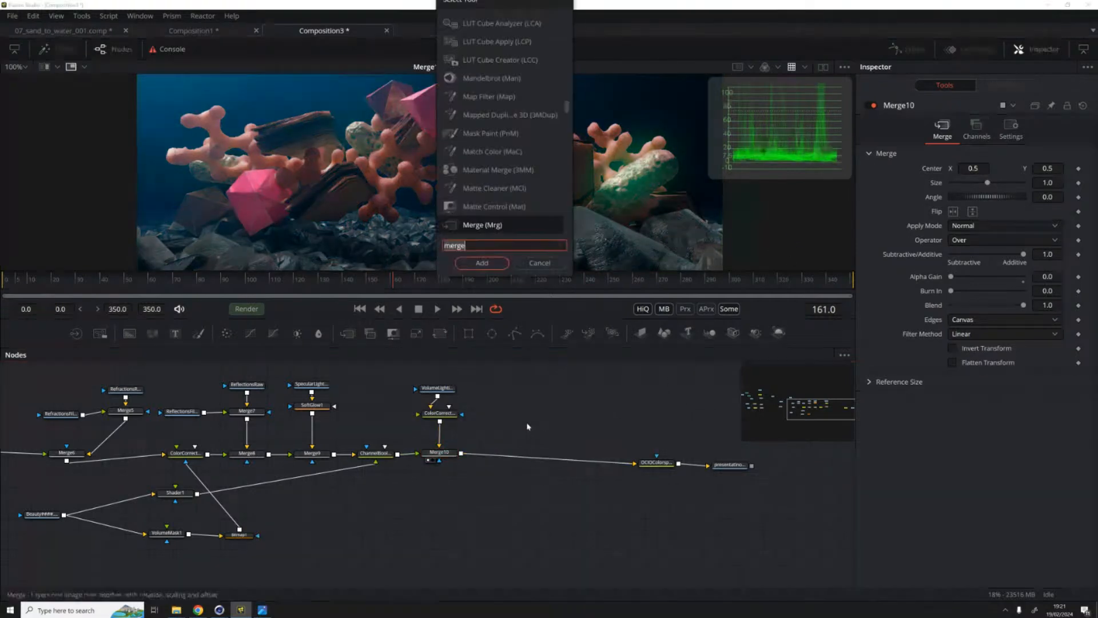
text(bri)
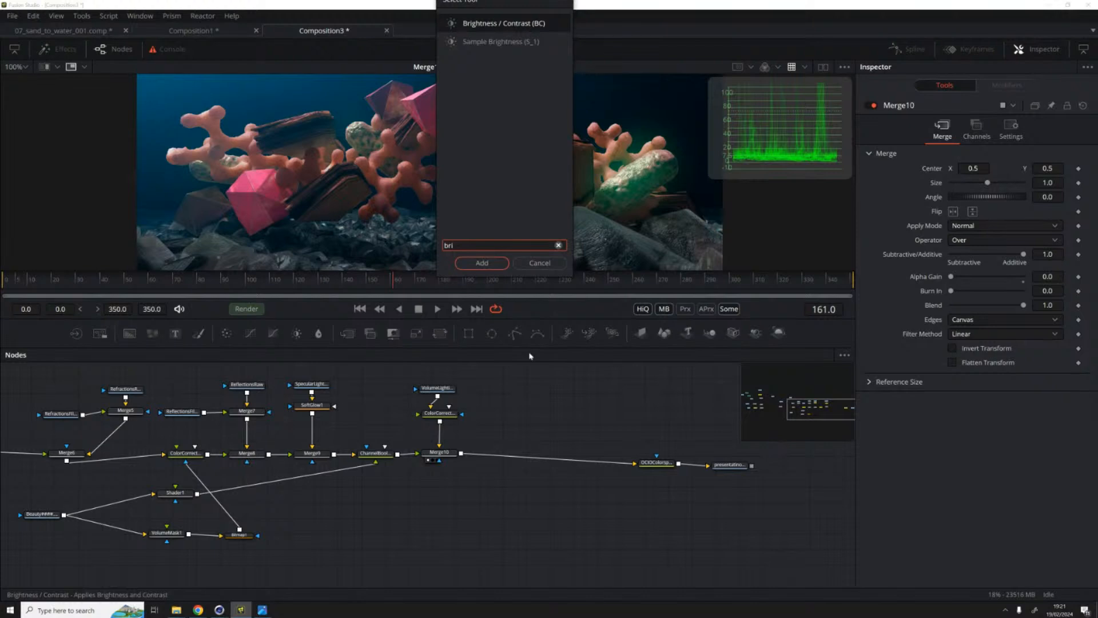
key(Return)
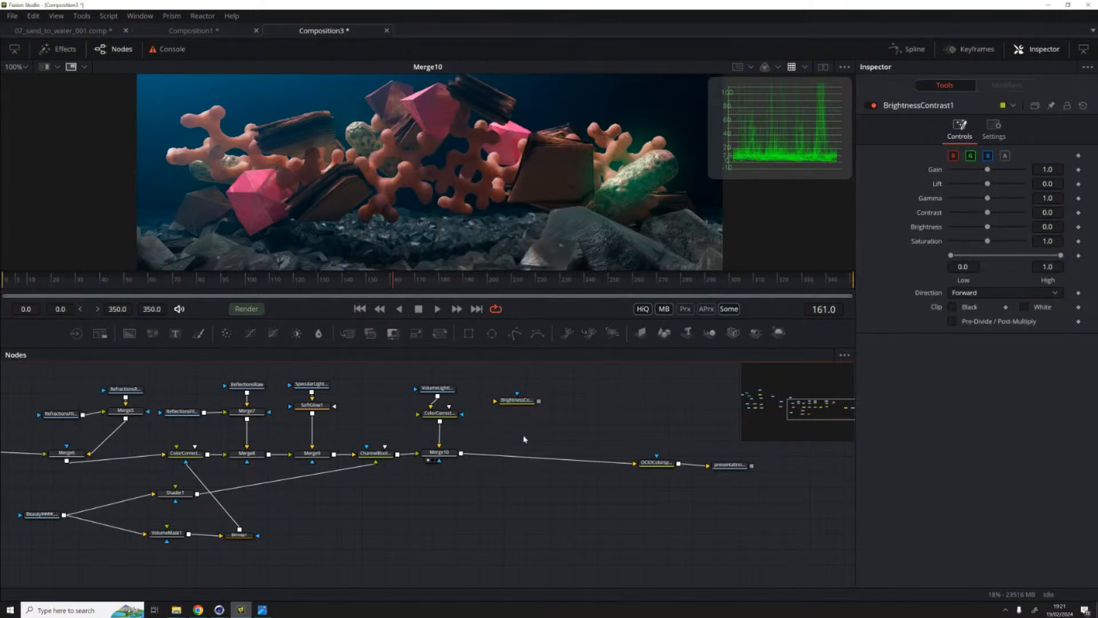
Step: Add a Color Corrector node below the main chain and connect Merge10's output to both it and the Brightness/Contrast node
key(shift+space)
text(colo)
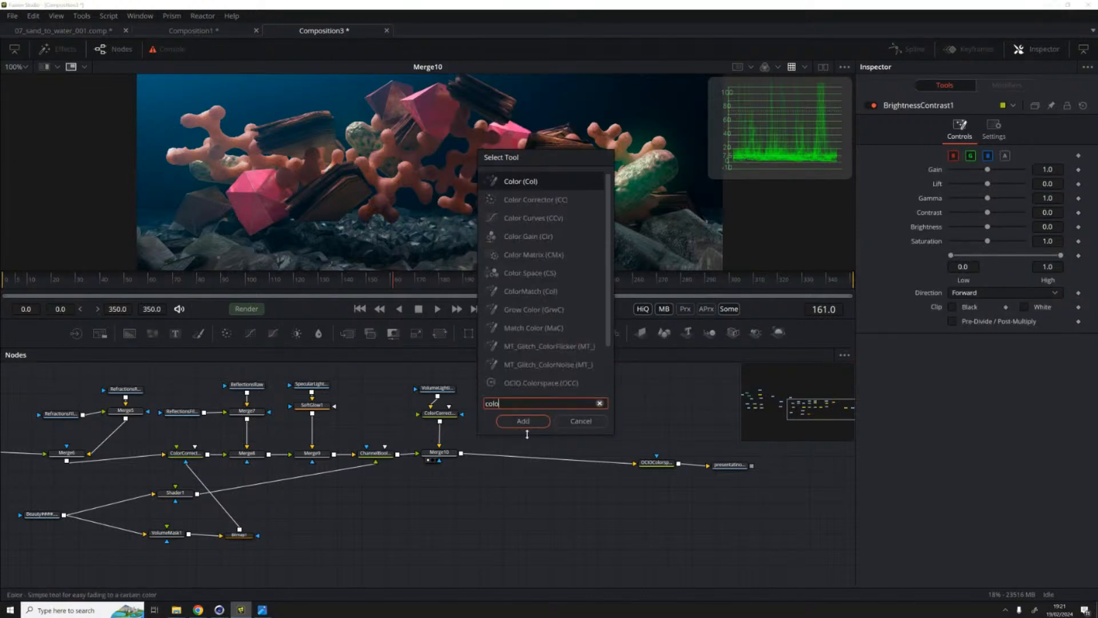
key(Down)
key(Return)
drag(506, 428, 512, 488)
drag(461, 455, 517, 398)
drag(461, 453, 496, 488)
Step: Display BrightnessContrast1 in the viewer and raise its Gain to 2.33
click(516, 400)
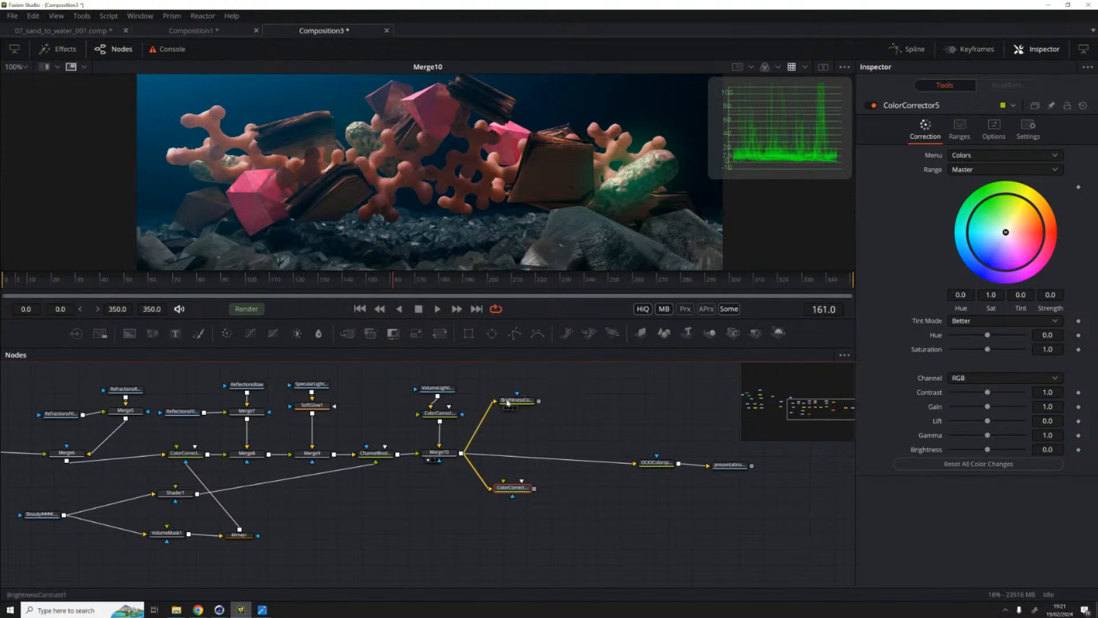
key(1)
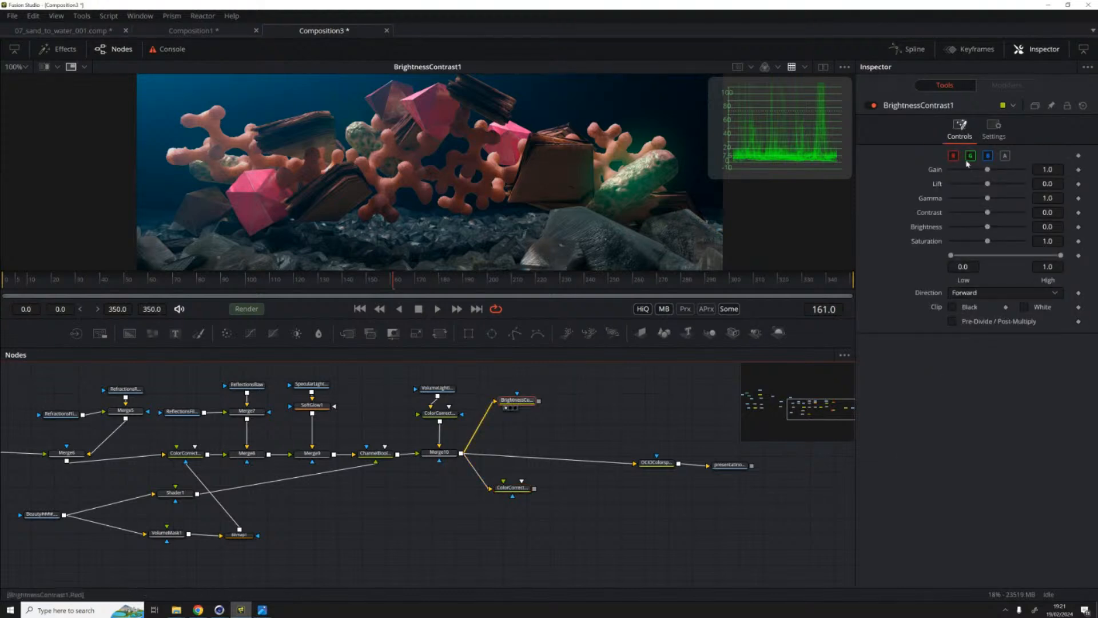
drag(987, 169, 1002, 178)
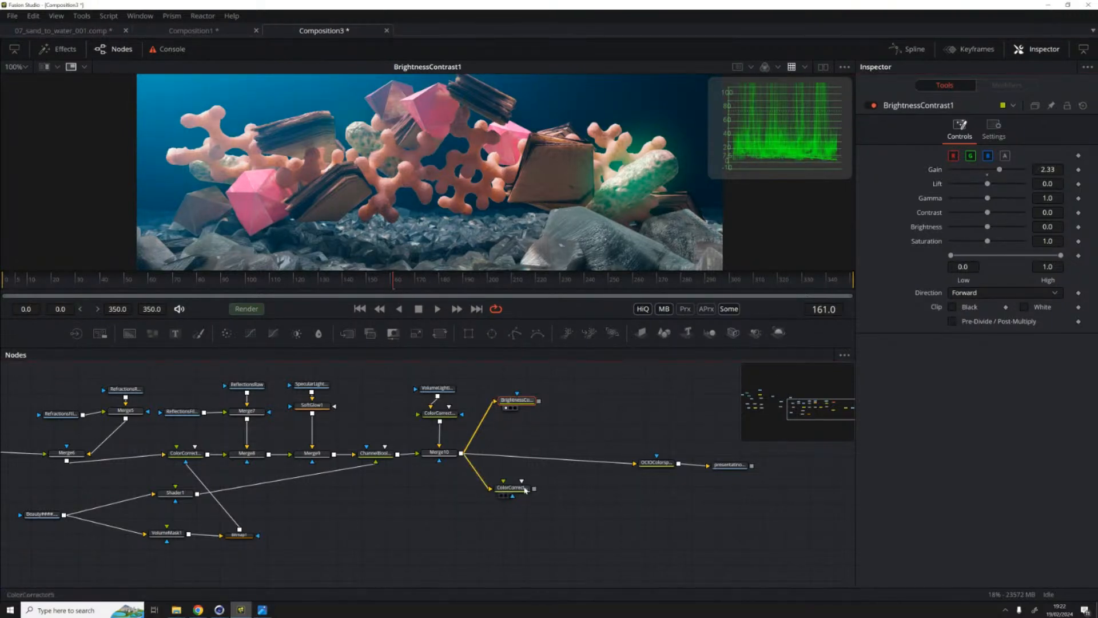
Step: Display ColorCorrector5 in the viewer and raise its master Gain to 2.33
click(507, 490)
click(502, 497)
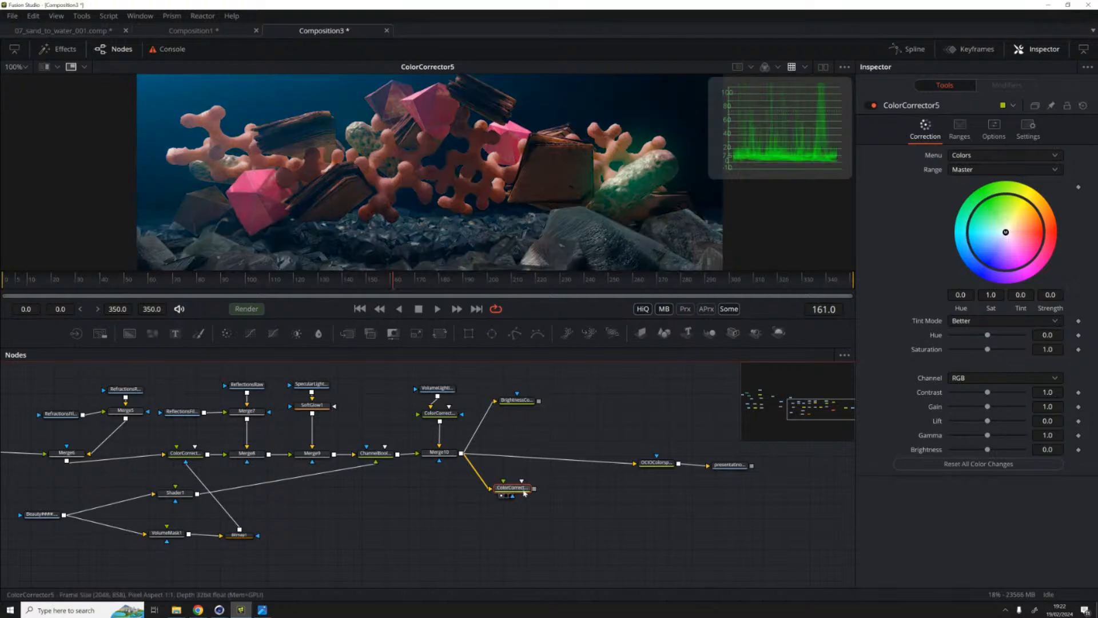
drag(990, 408, 1001, 412)
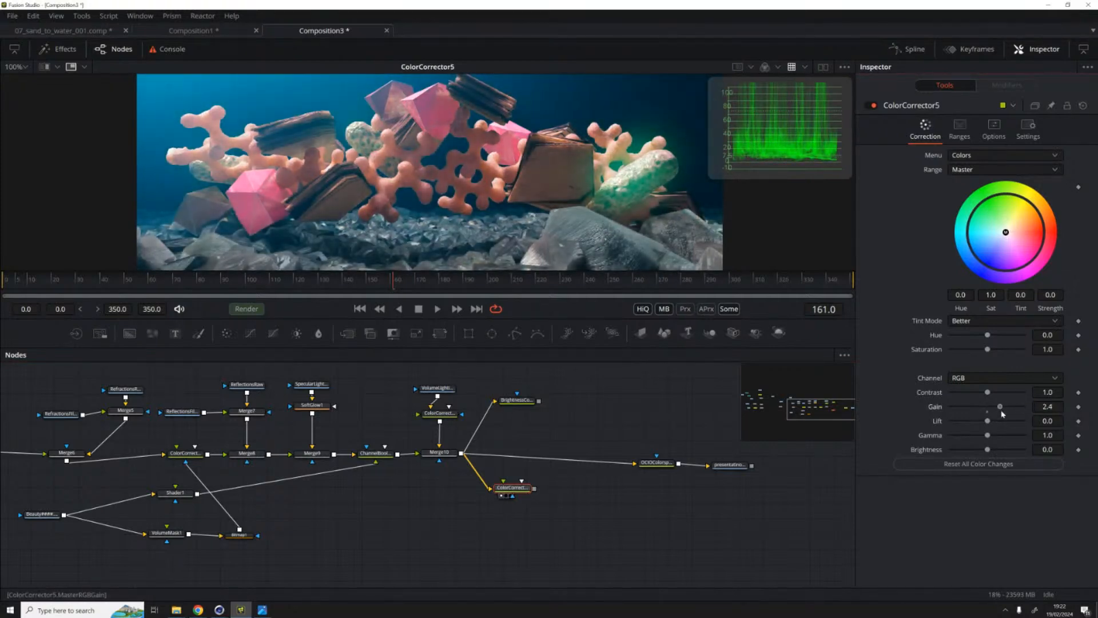
Step: Alternate the viewer between BrightnessContrast1 and ColorCorrector5 to compare their images and waveforms at equal gain
drag(516, 401, 552, 175)
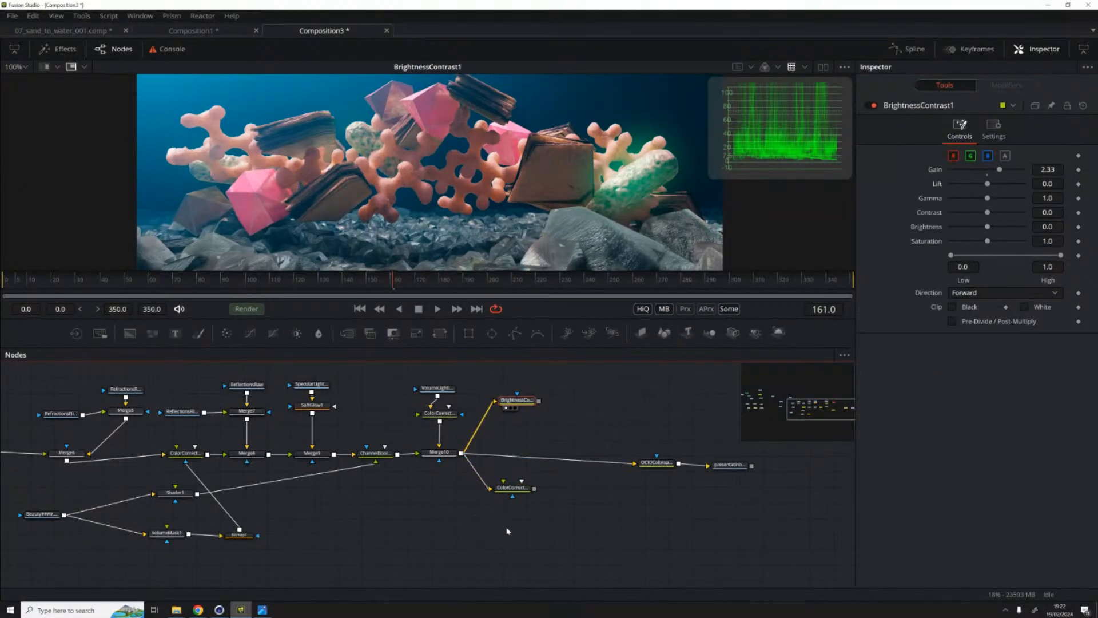
click(513, 493)
key(1)
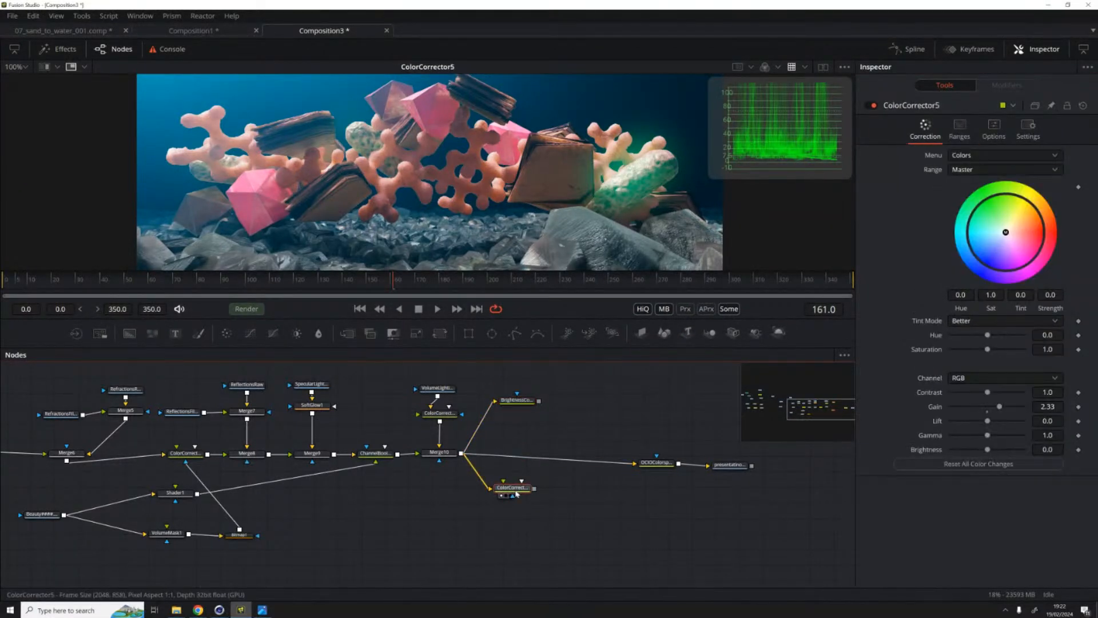
drag(517, 494, 521, 485)
click(510, 402)
key(1)
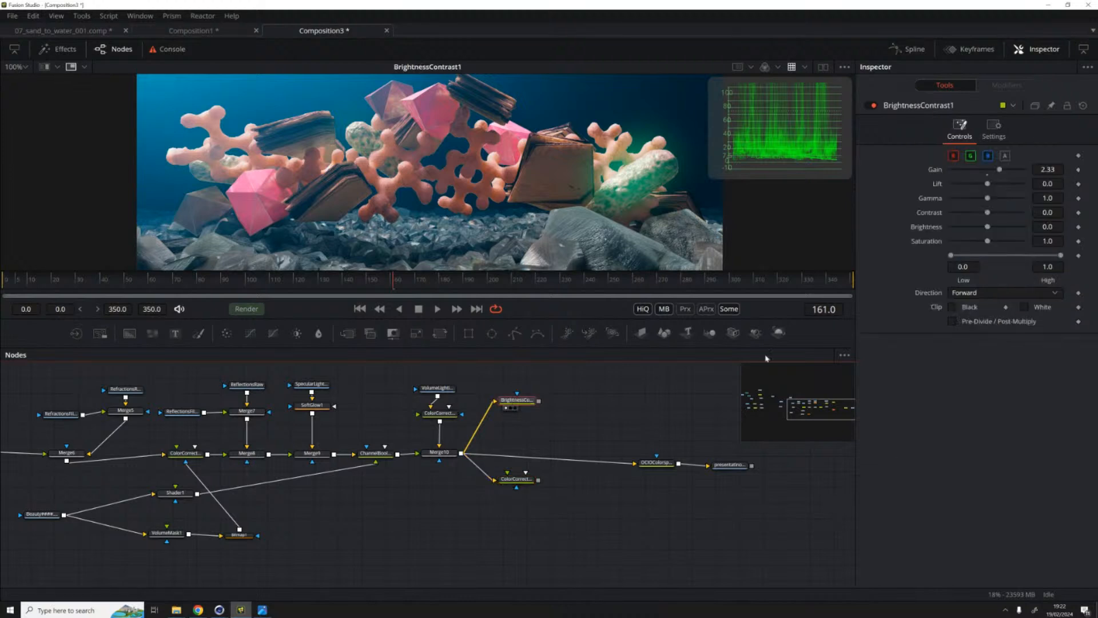
click(525, 481)
key(1)
click(521, 401)
key(1)
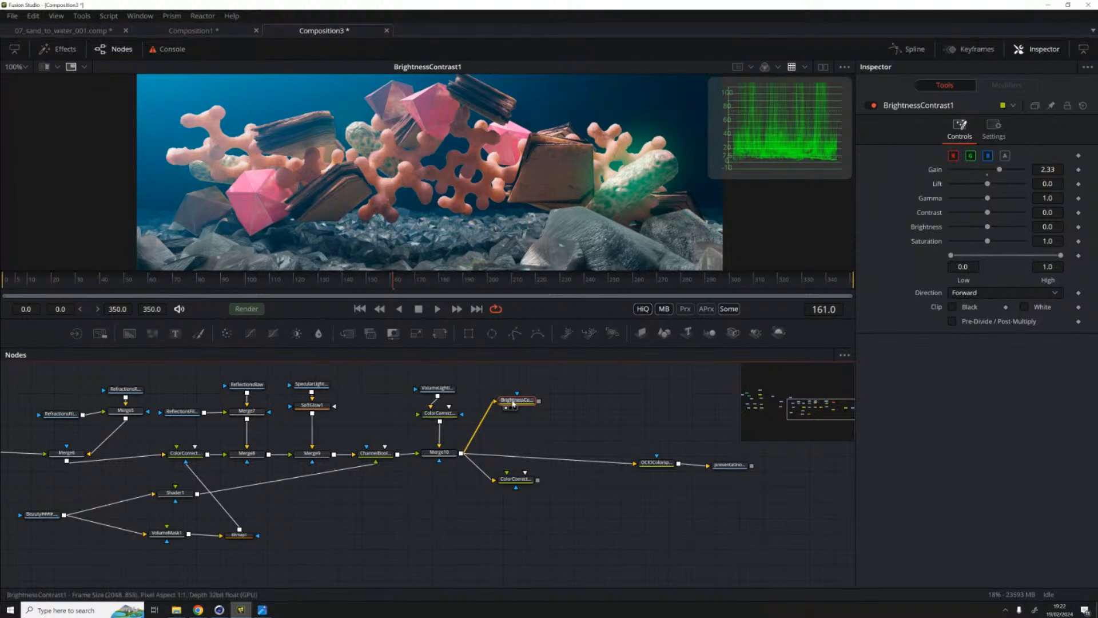
Step: Move BrightnessContrast1 and ColorCorrector5 slightly so they sit evenly above and below Merge10's output line
drag(513, 404, 511, 413)
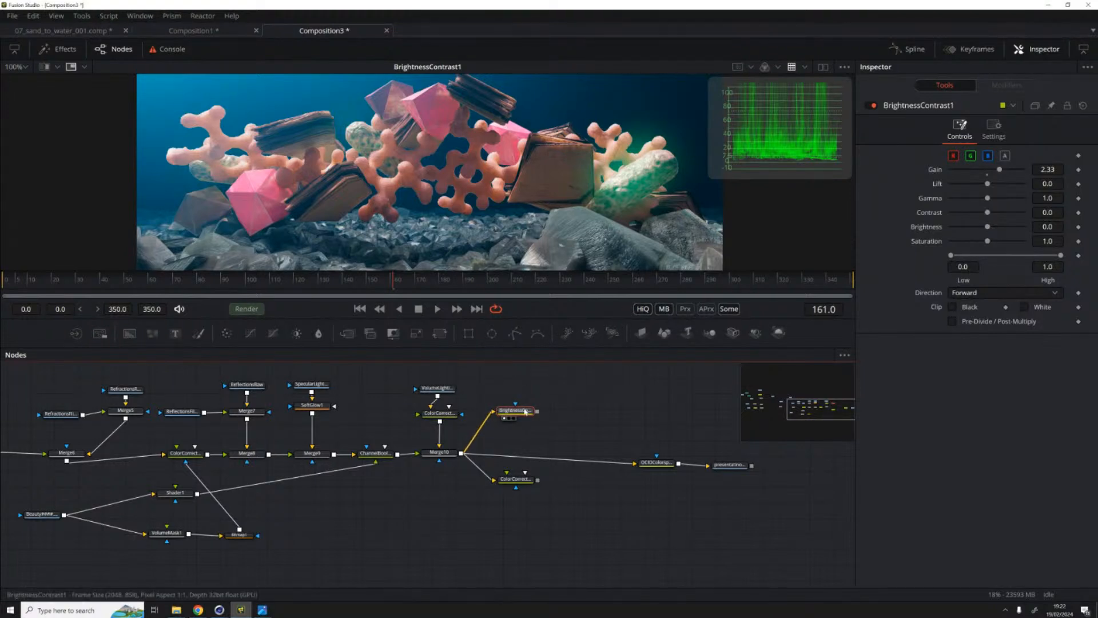
drag(520, 483, 517, 482)
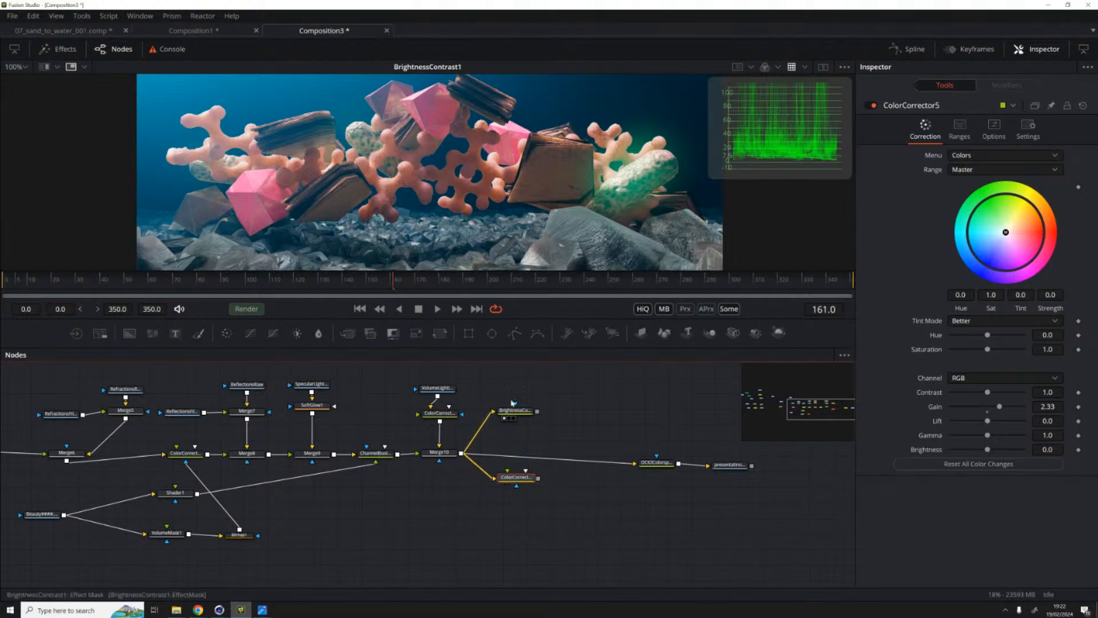
click(514, 416)
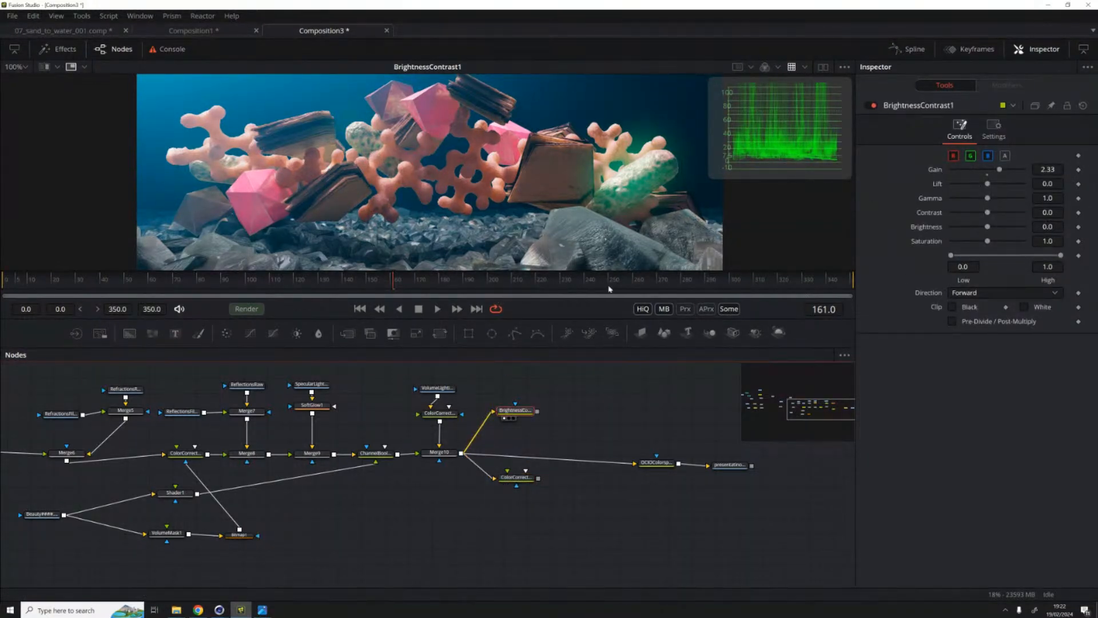
Step: Fit the image to the viewer and enlarge the viewer area at the expense of the node graph
click(14, 67)
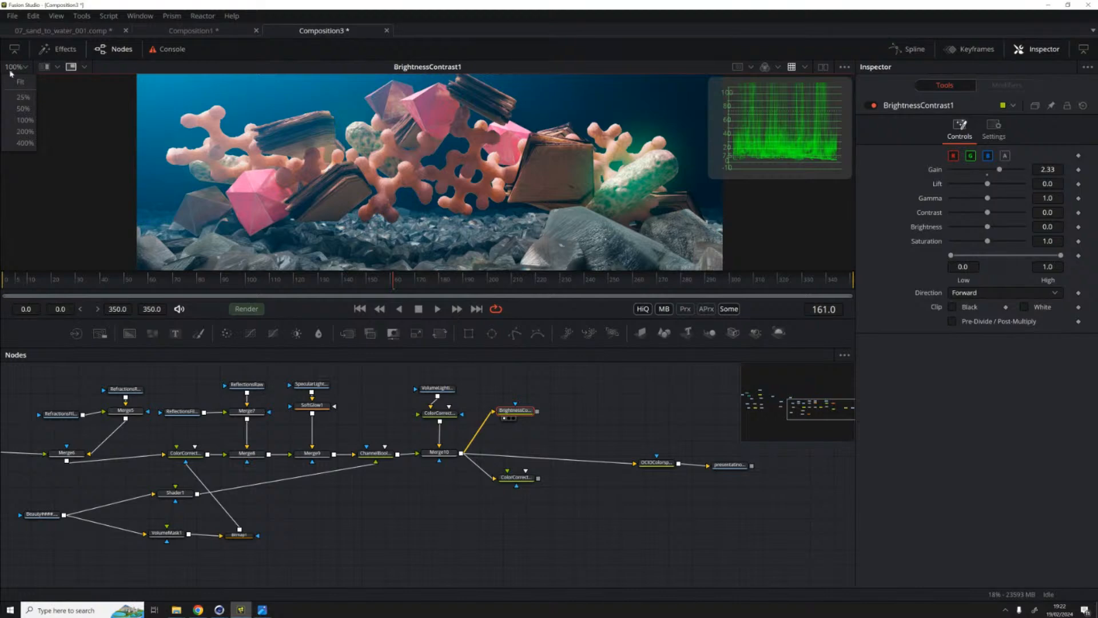
click(20, 82)
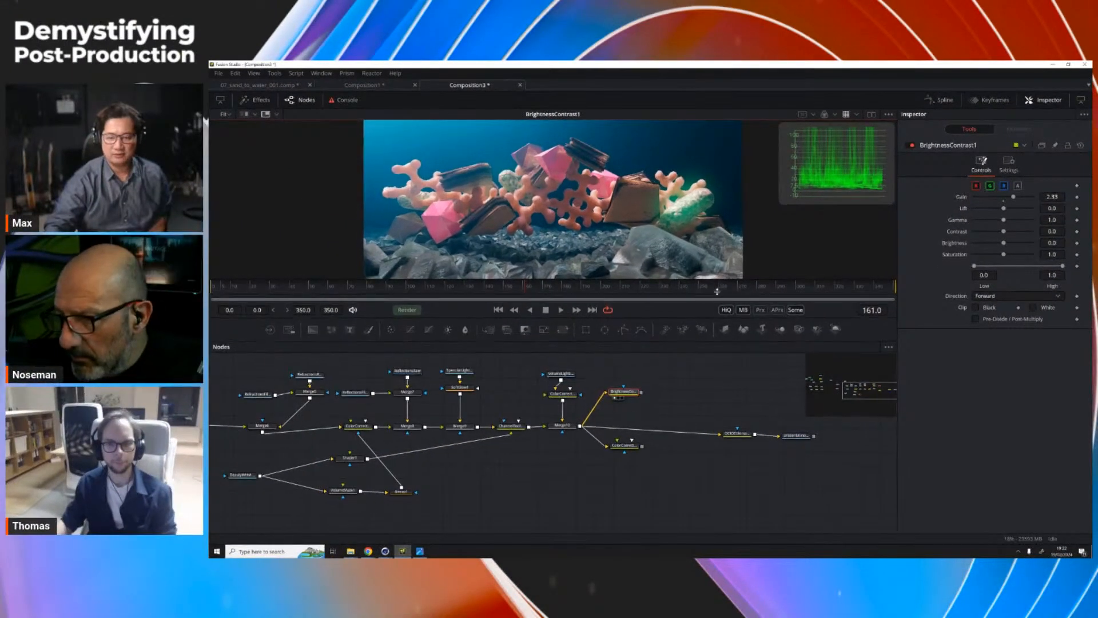
drag(589, 346, 589, 389)
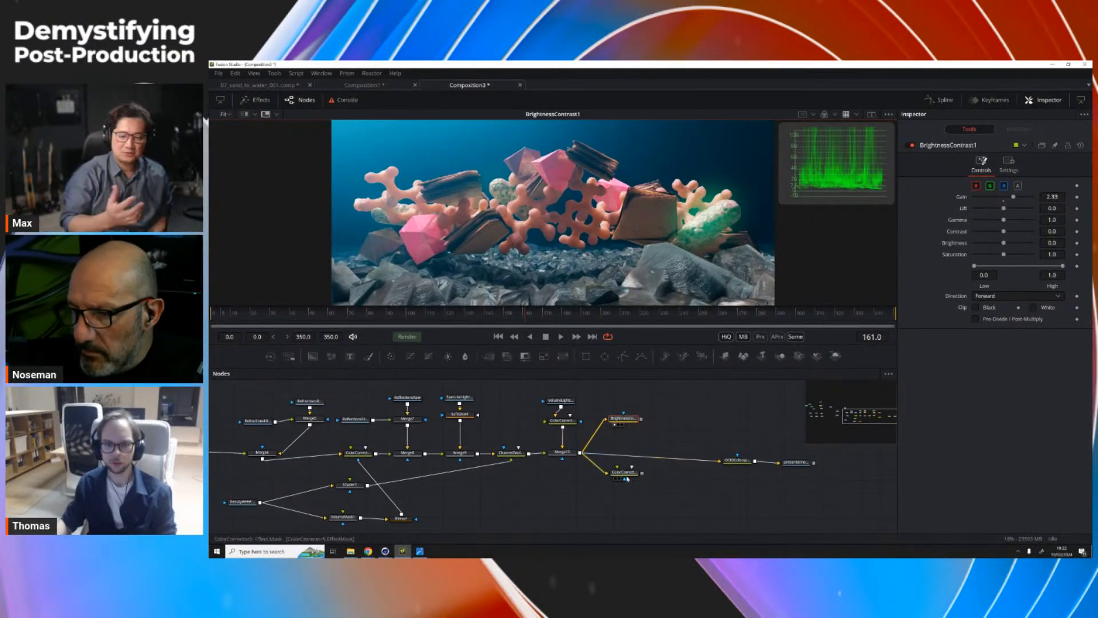
click(629, 474)
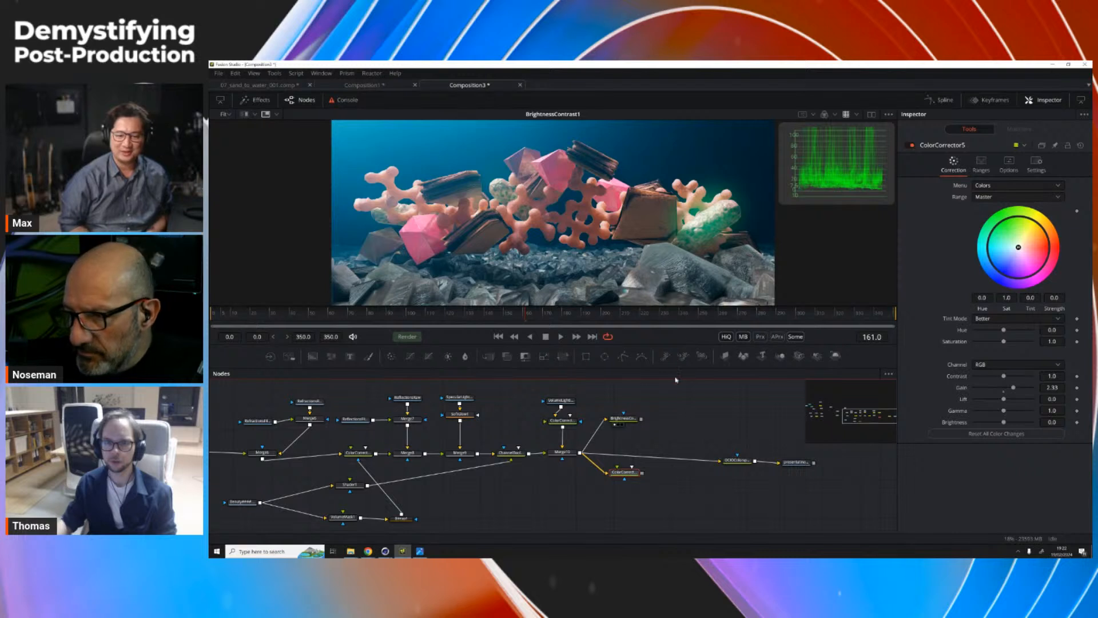
click(628, 419)
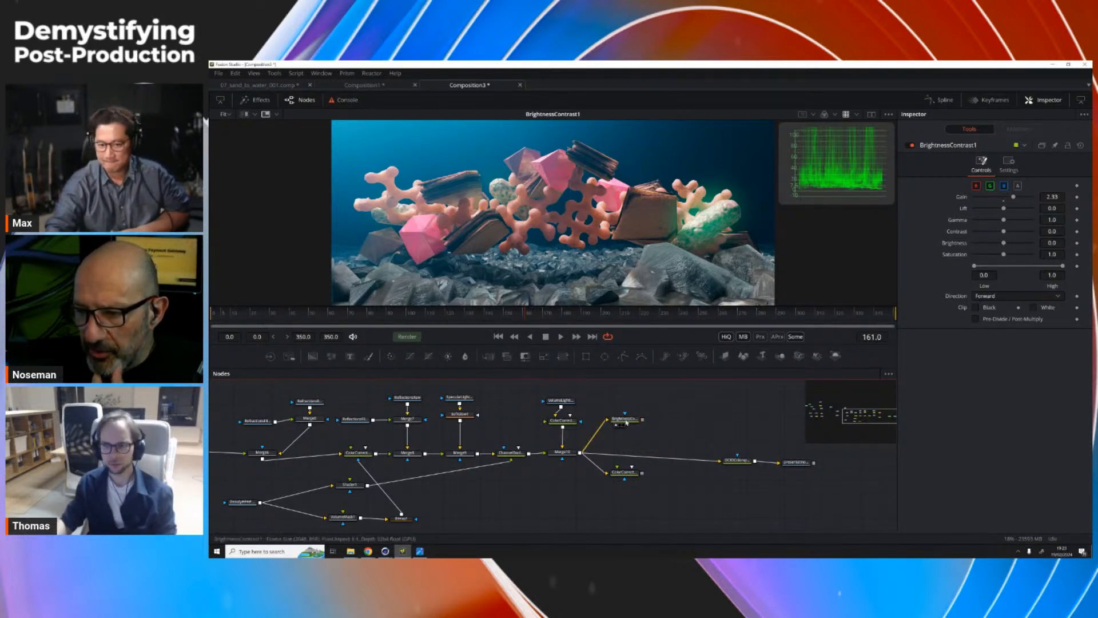
mouse_move(626, 422)
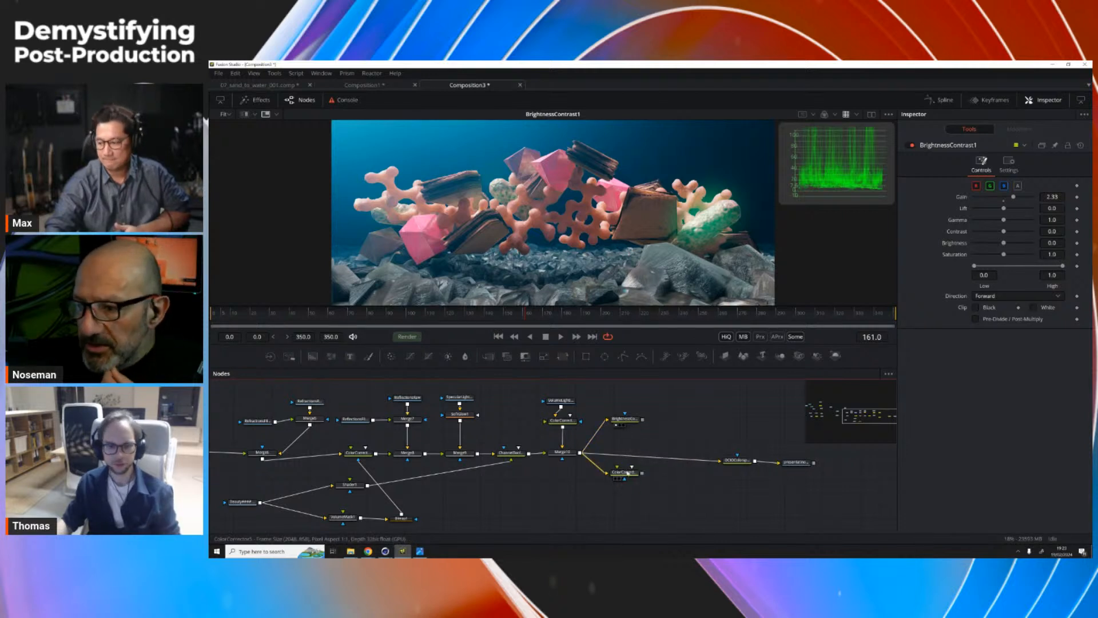
mouse_move(627, 473)
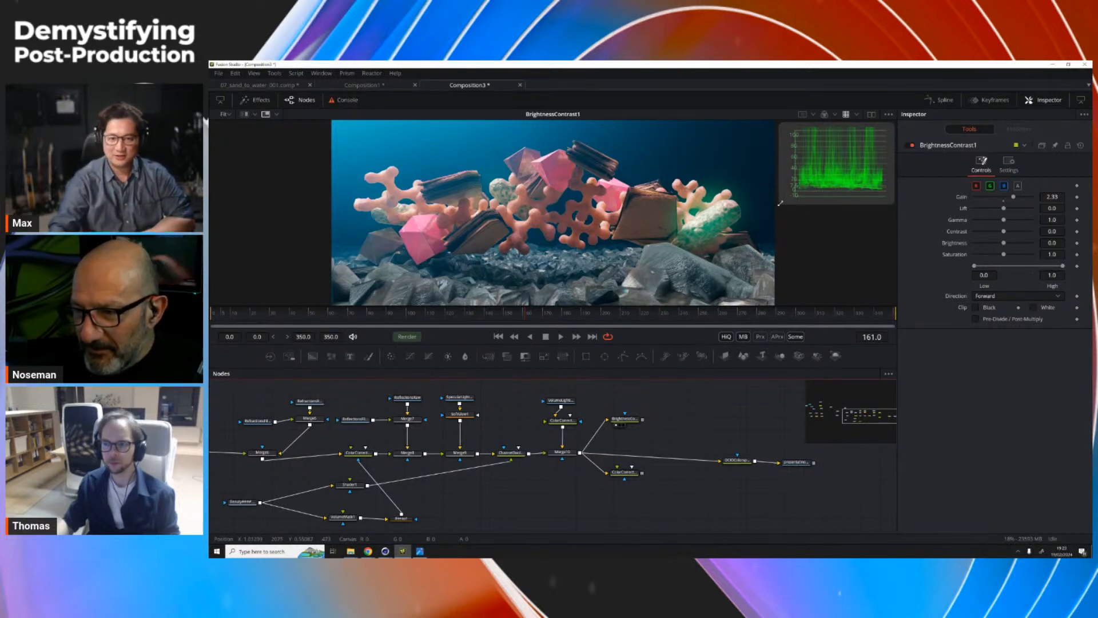
click(277, 115)
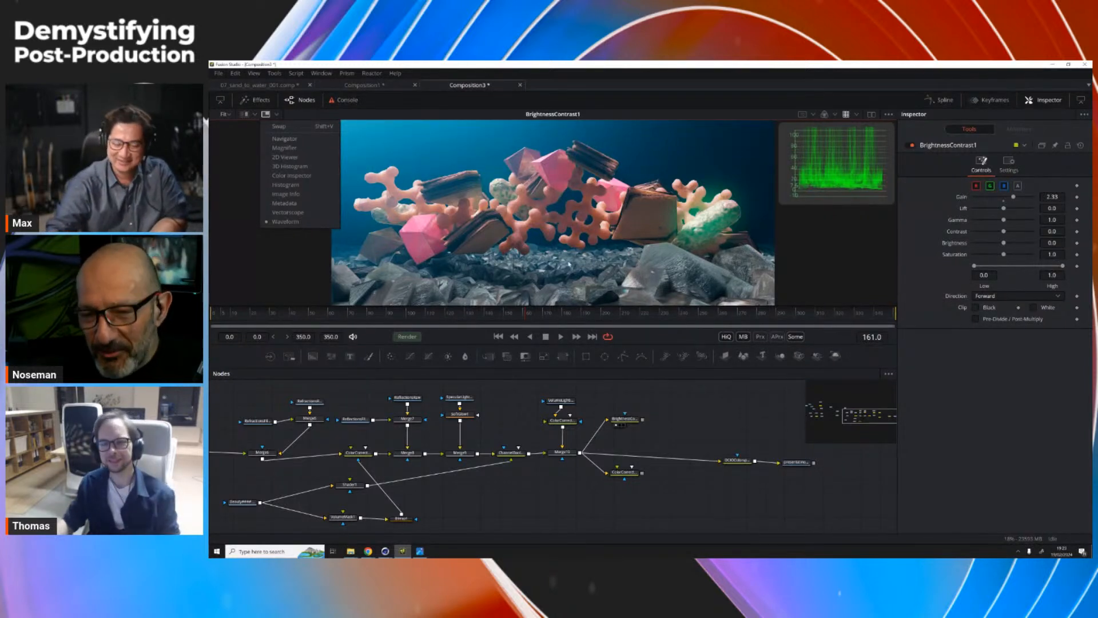
click(961, 421)
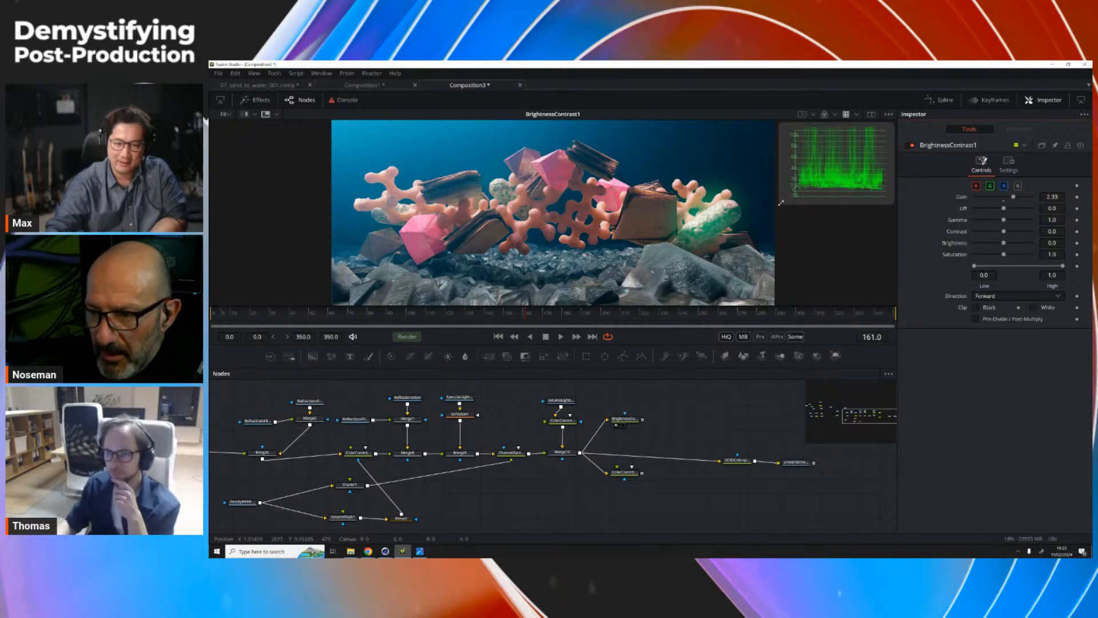
Step: Enlarge the Waveform overlay, then mask BrightnessContrast1 with an ellipse about 0.196 in width and height
drag(780, 202, 742, 235)
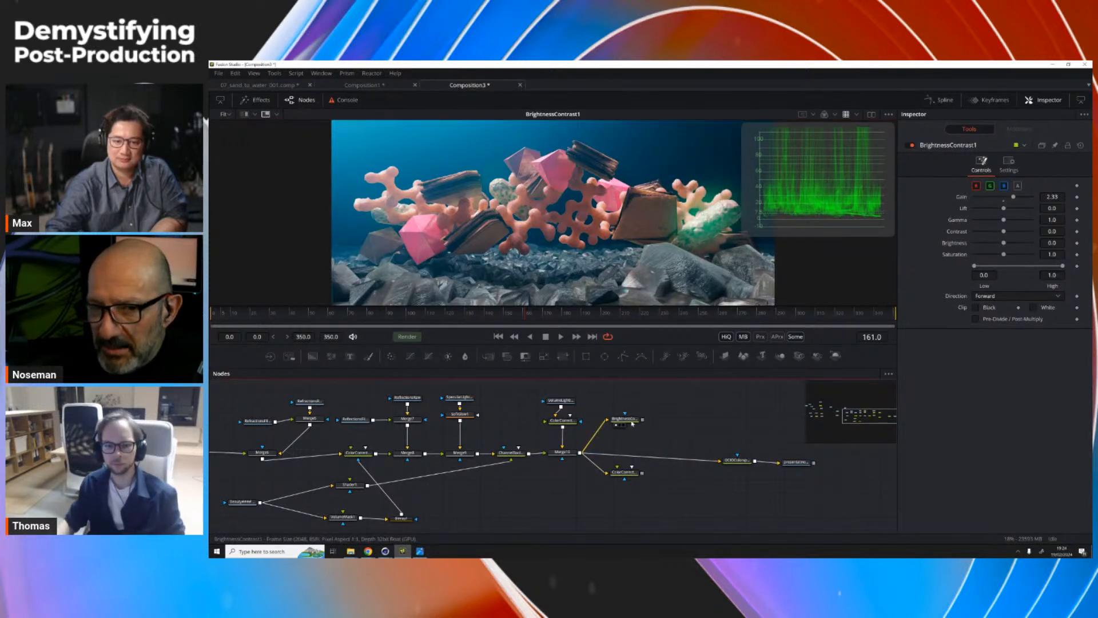
click(605, 356)
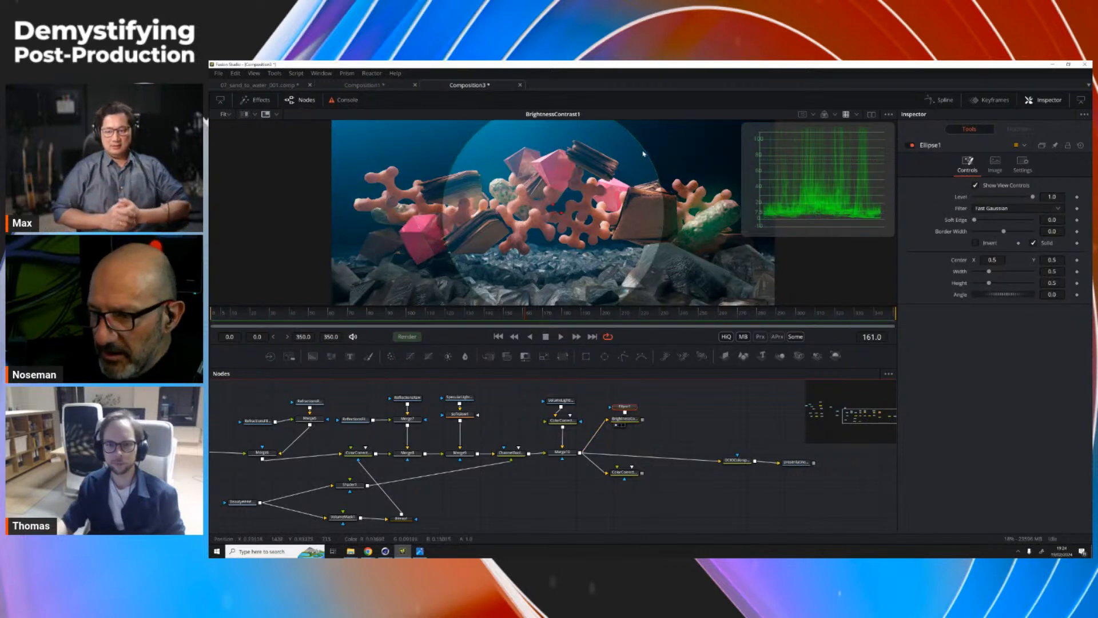
drag(643, 153, 569, 237)
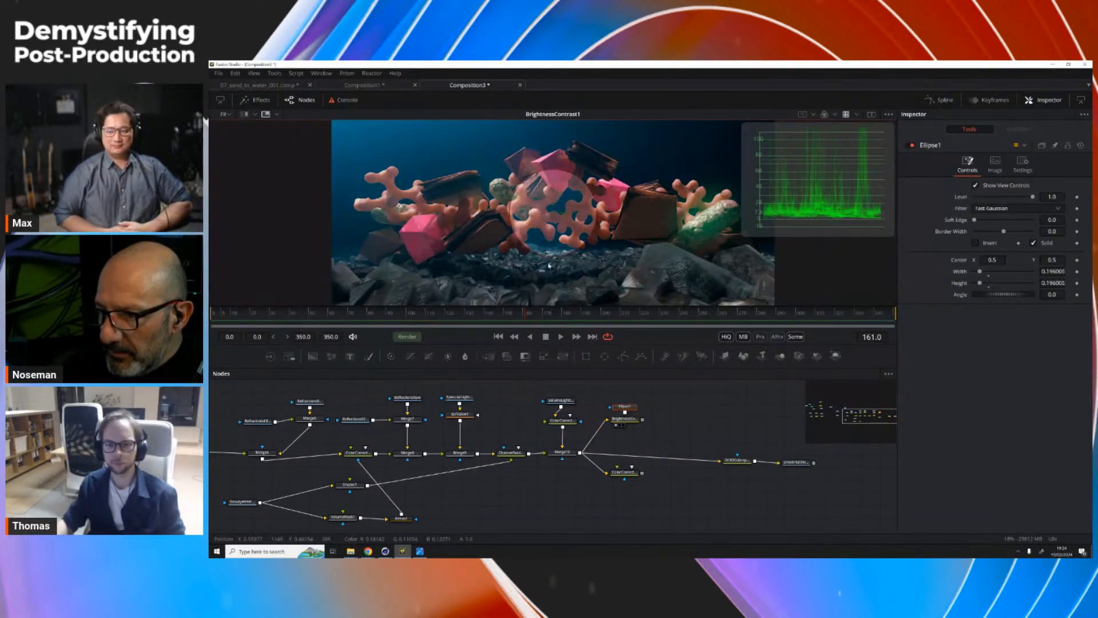
Step: Set the Gain of BrightnessContrast1 to 15
click(624, 419)
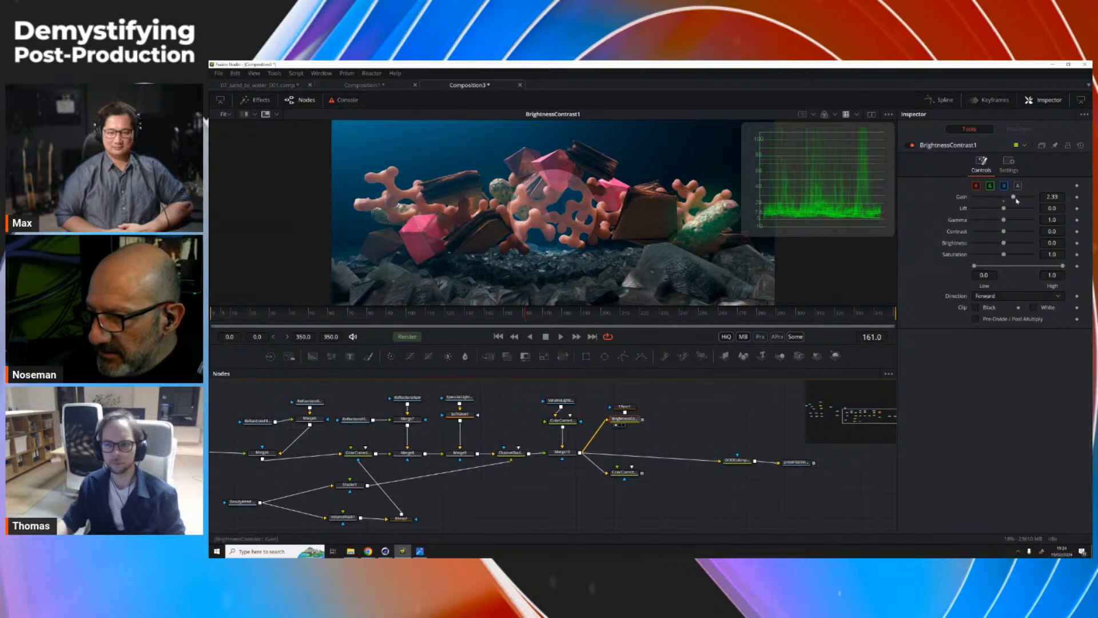
drag(1015, 199, 1032, 196)
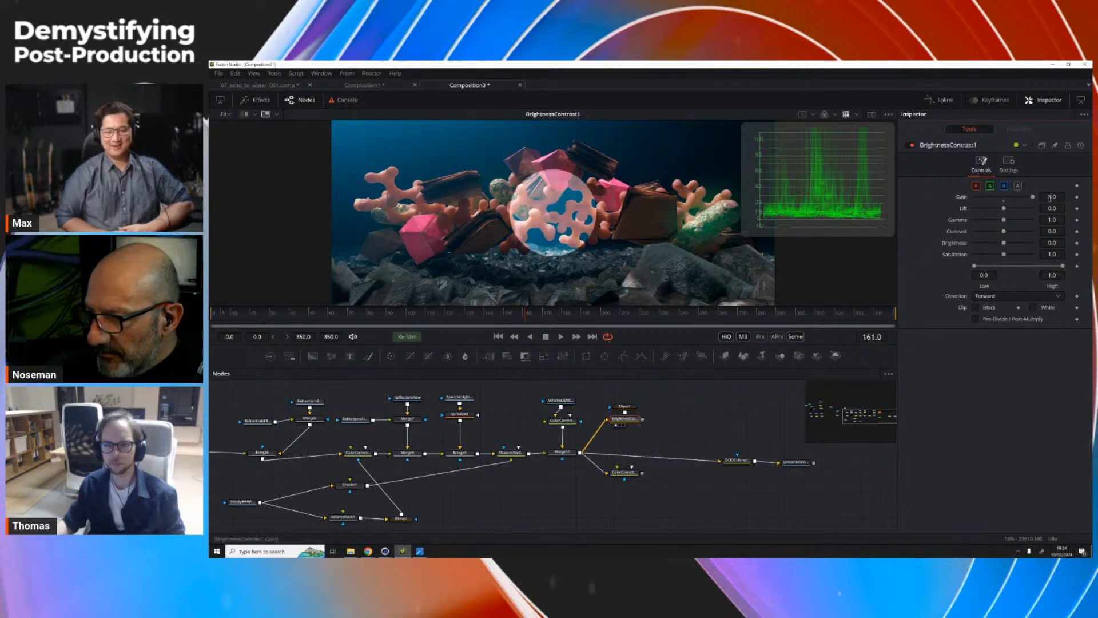
text(15)
key(Tab)
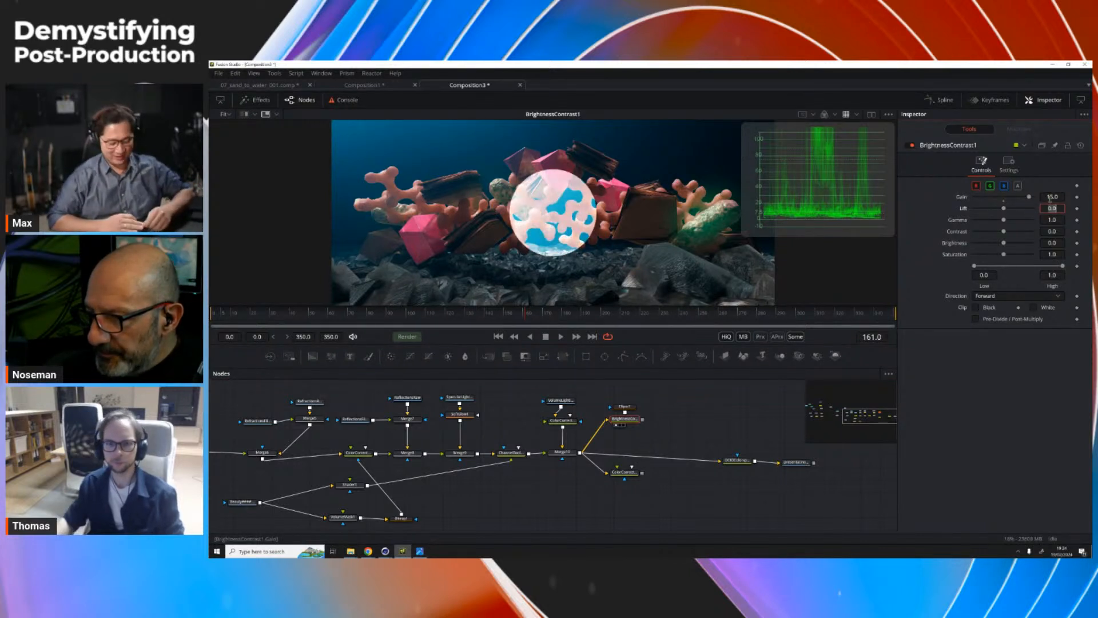
Step: Move the ellipse mask over the green coral, to a center of about X 0.79, Y 0.44
click(628, 409)
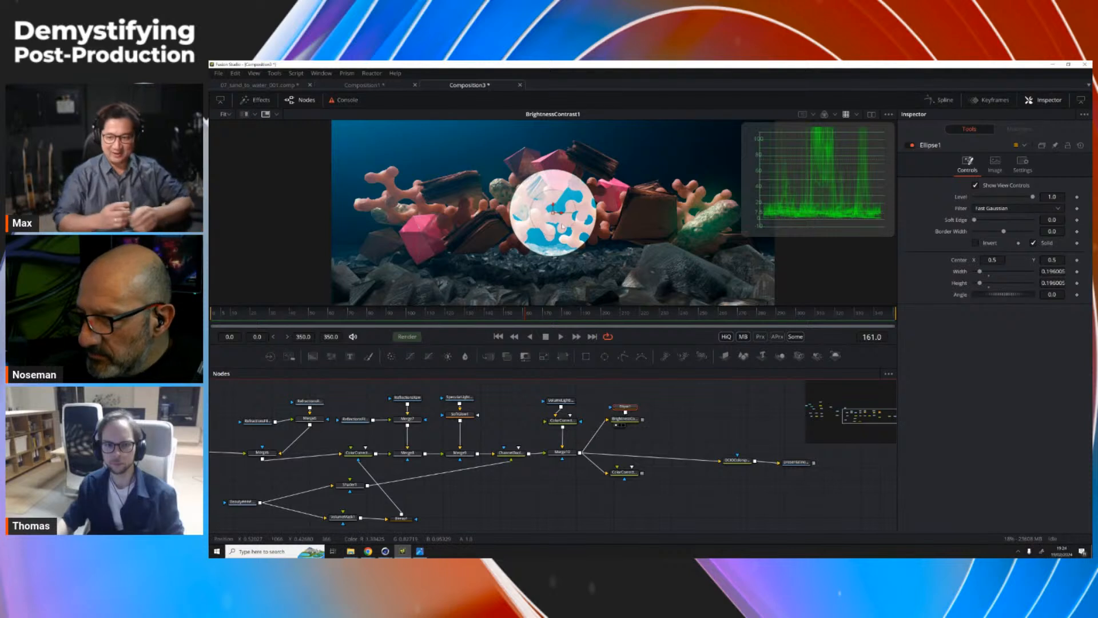
drag(556, 213, 682, 225)
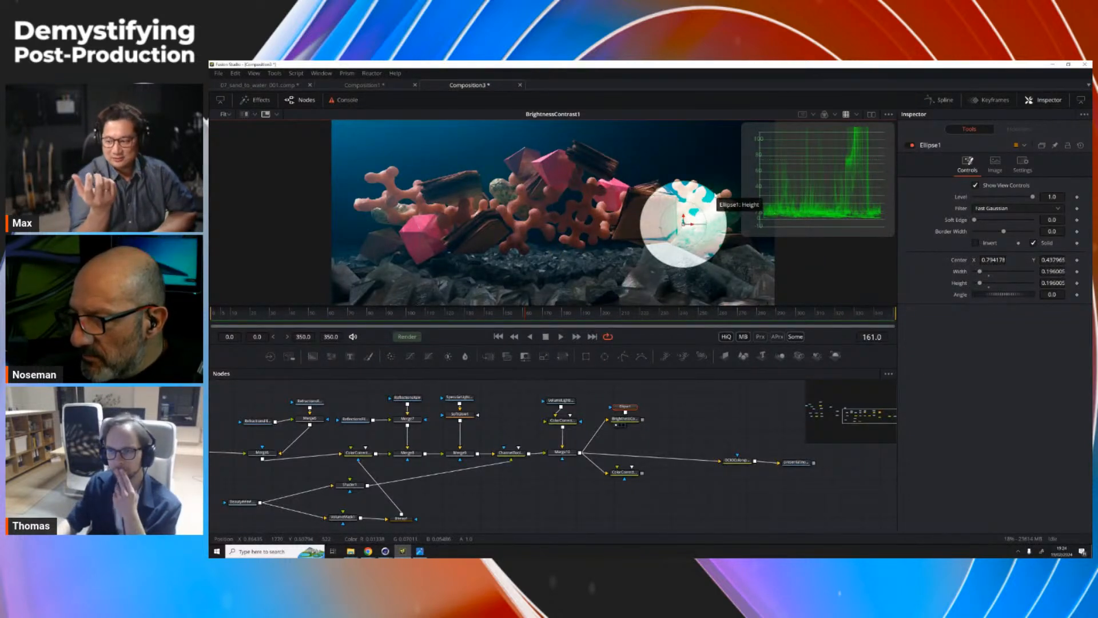
Step: Set the Waveform overlay's sampling to 1:16
right_click(810, 192)
mouse_move(836, 198)
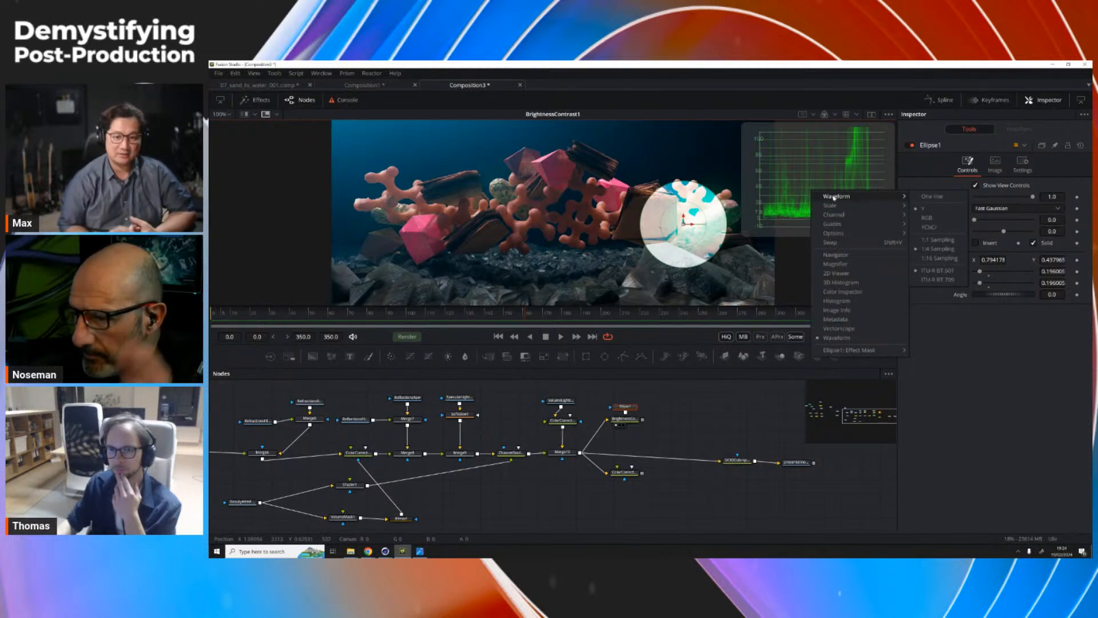
click(939, 258)
Step: Move the ellipse mask to a center of about X 0.5, Y 0.36 and set BrightnessContrast1's Brightness to 1.0
drag(683, 223, 722, 247)
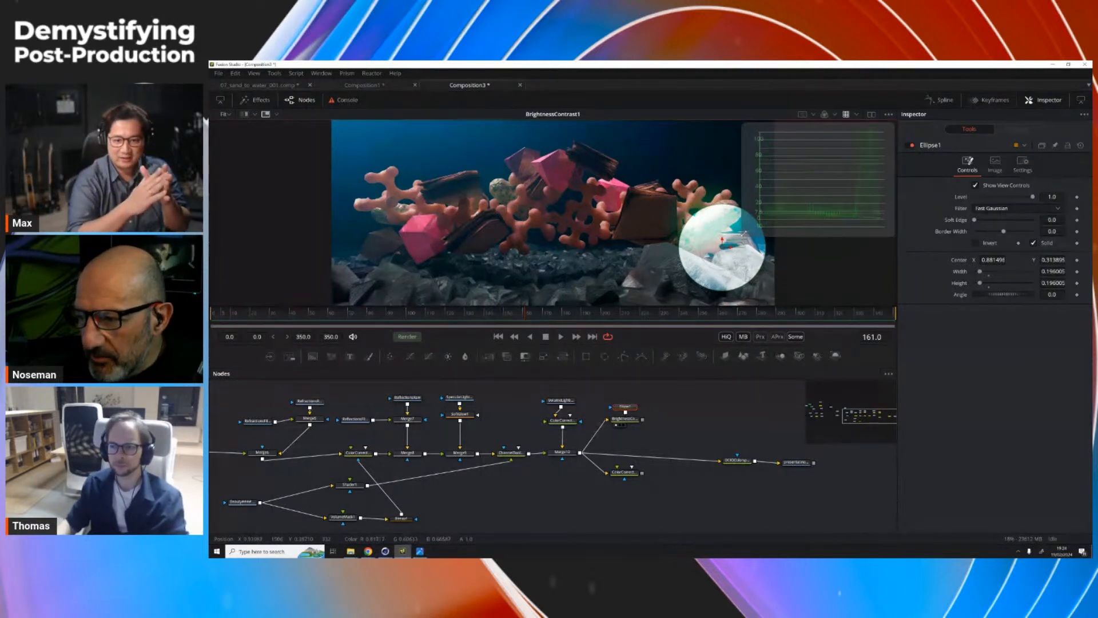
drag(722, 250, 551, 237)
click(624, 418)
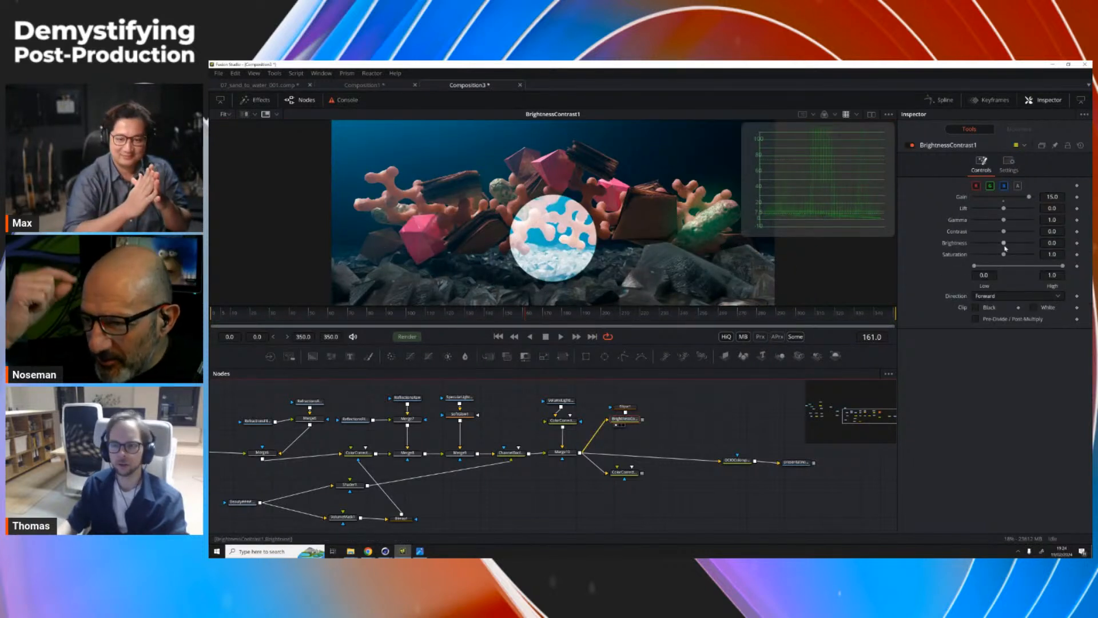
drag(1003, 243, 1090, 250)
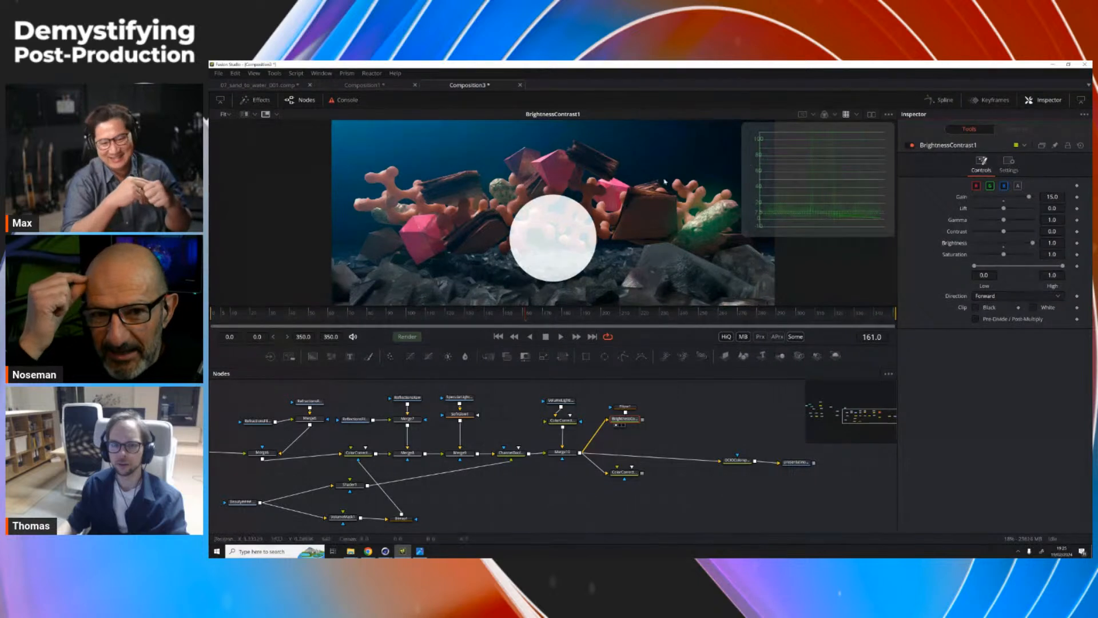
Step: Shrink the ellipse mask to about 0.176 in width and height and move its center to about X 0.61, Y 0.28
click(624, 406)
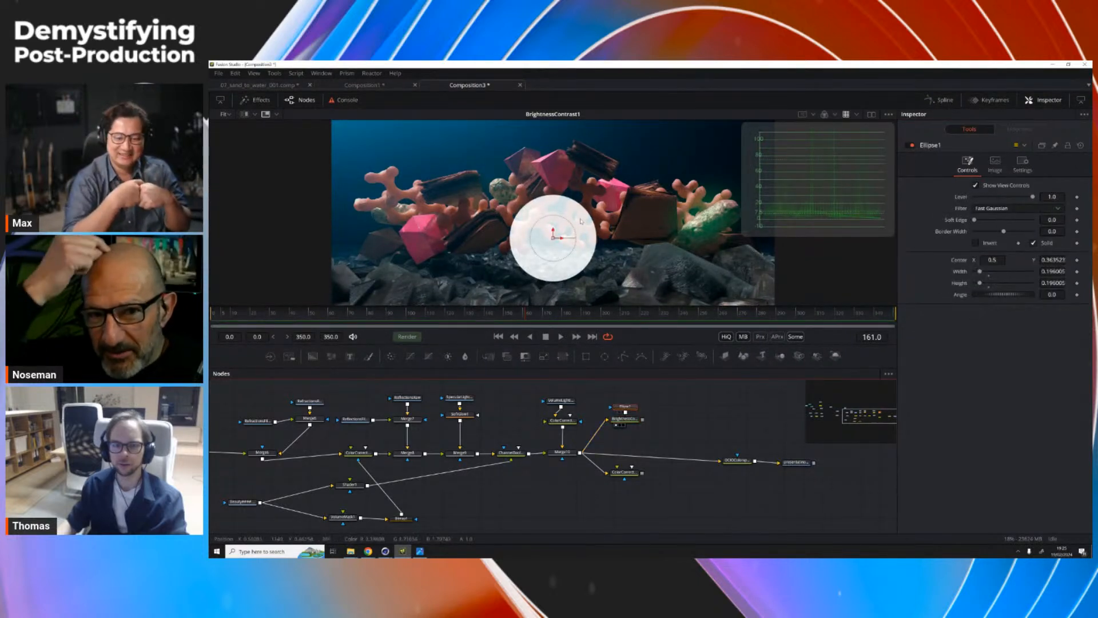
mouse_move(580, 221)
mouse_down()
mouse_move(553, 238)
mouse_move(630, 237)
mouse_move(591, 237)
mouse_up()
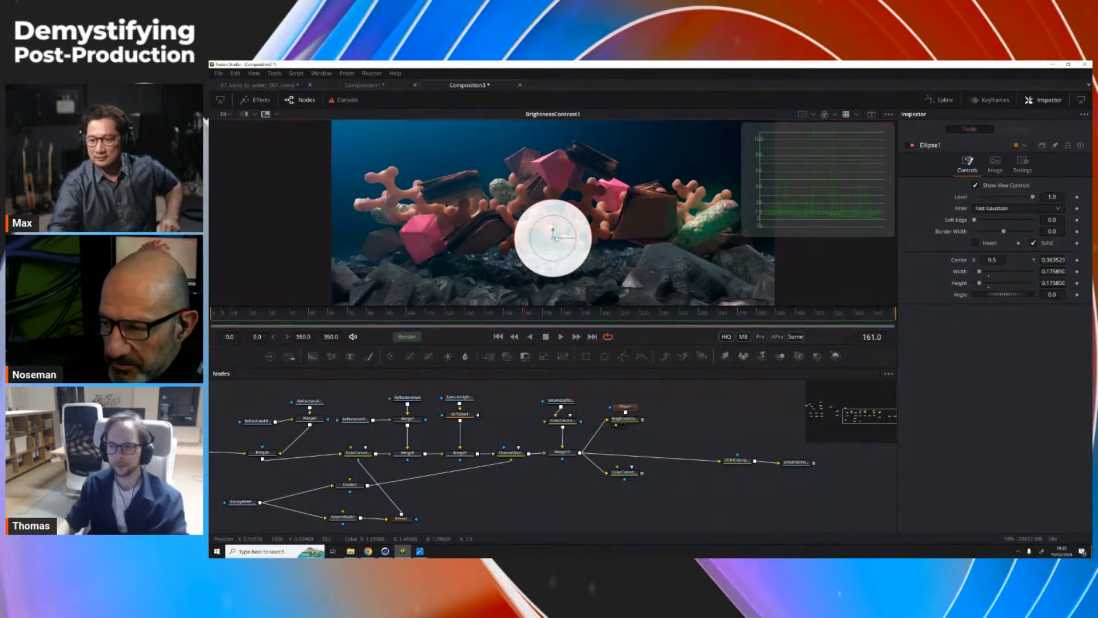
drag(553, 235, 634, 232)
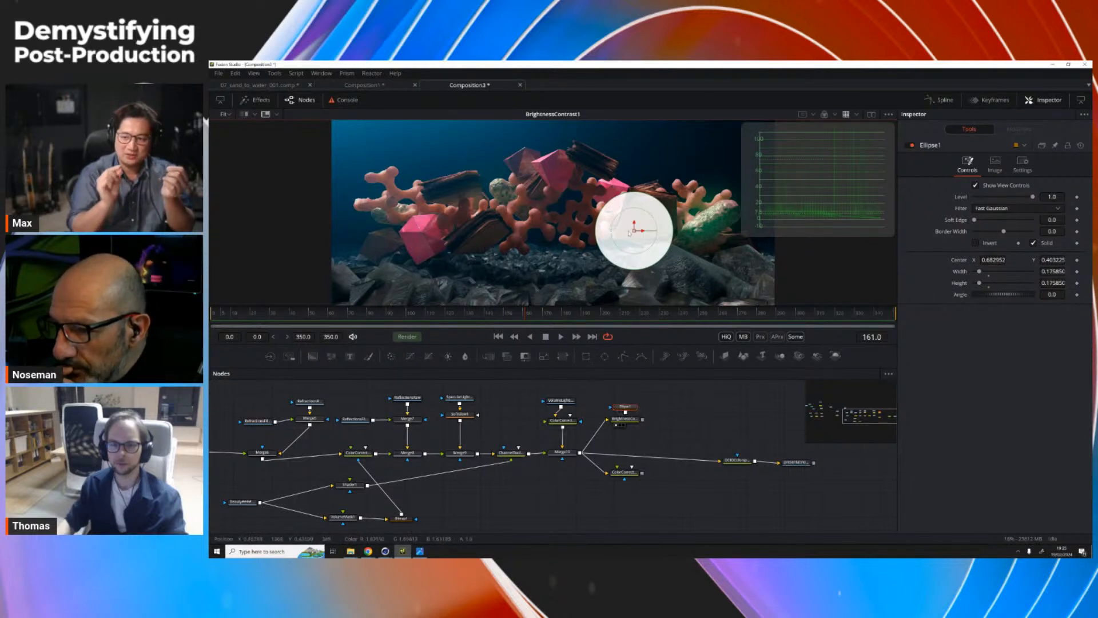
drag(634, 231, 601, 251)
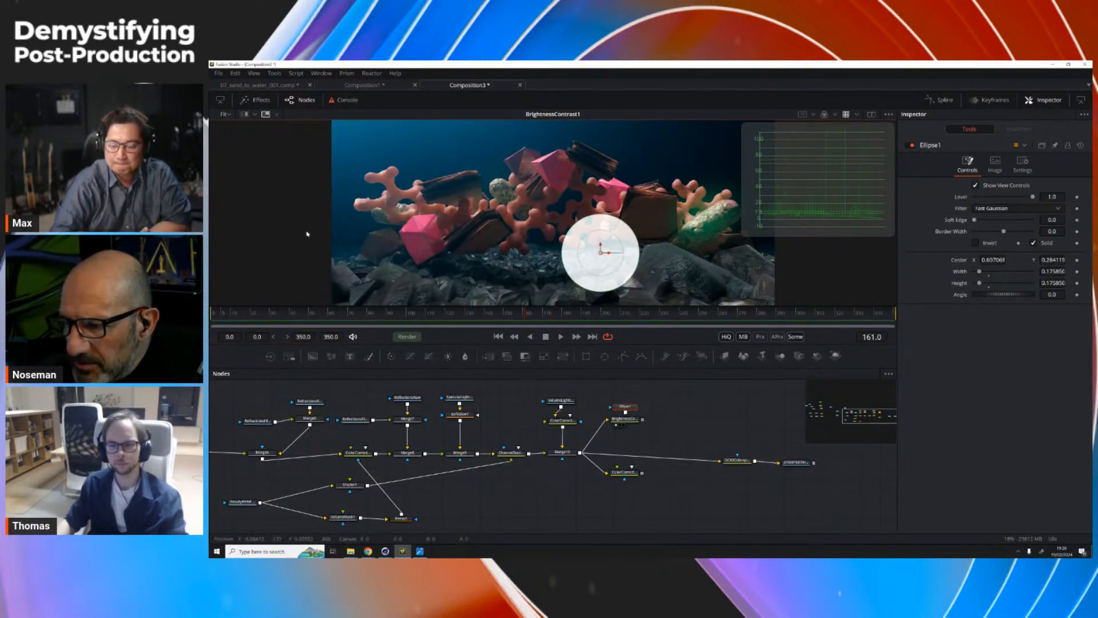
drag(635, 418, 633, 427)
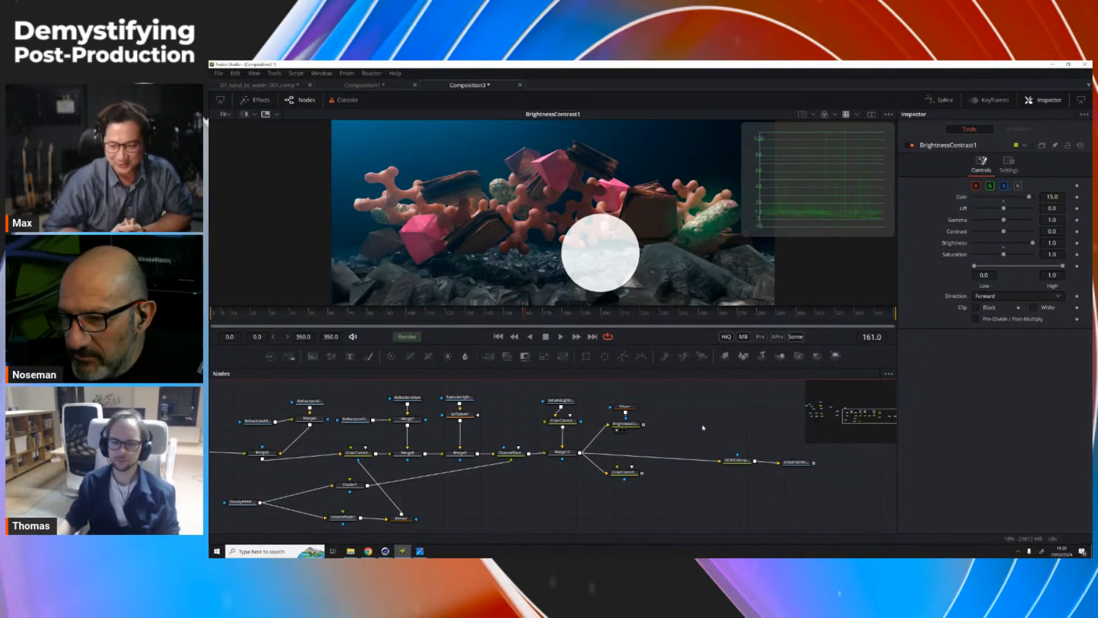
right_click(693, 413)
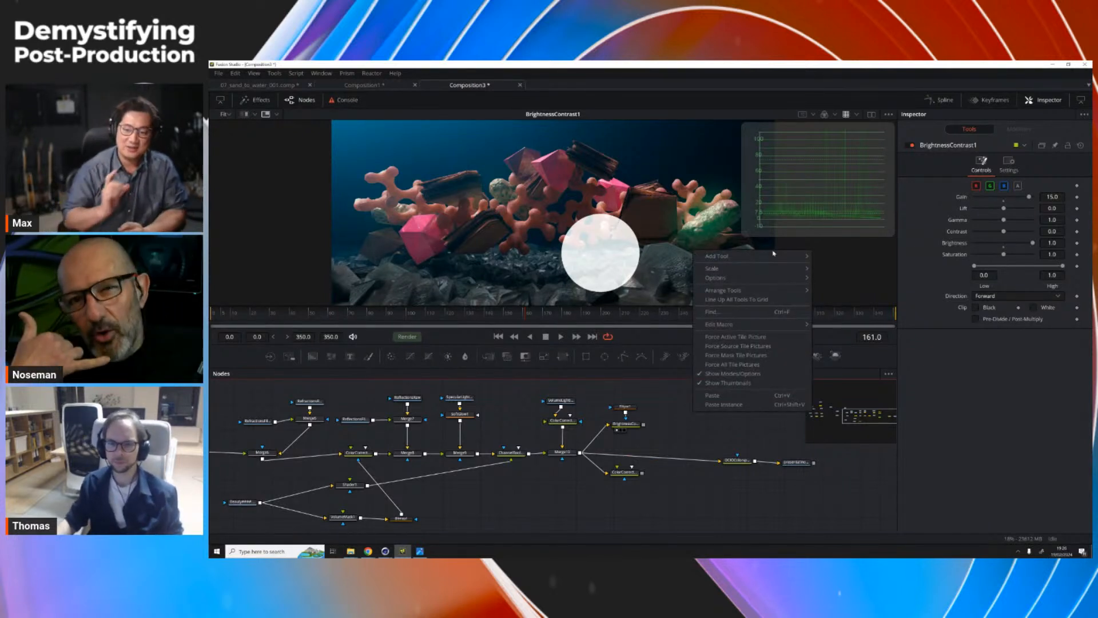
mouse_move(773, 258)
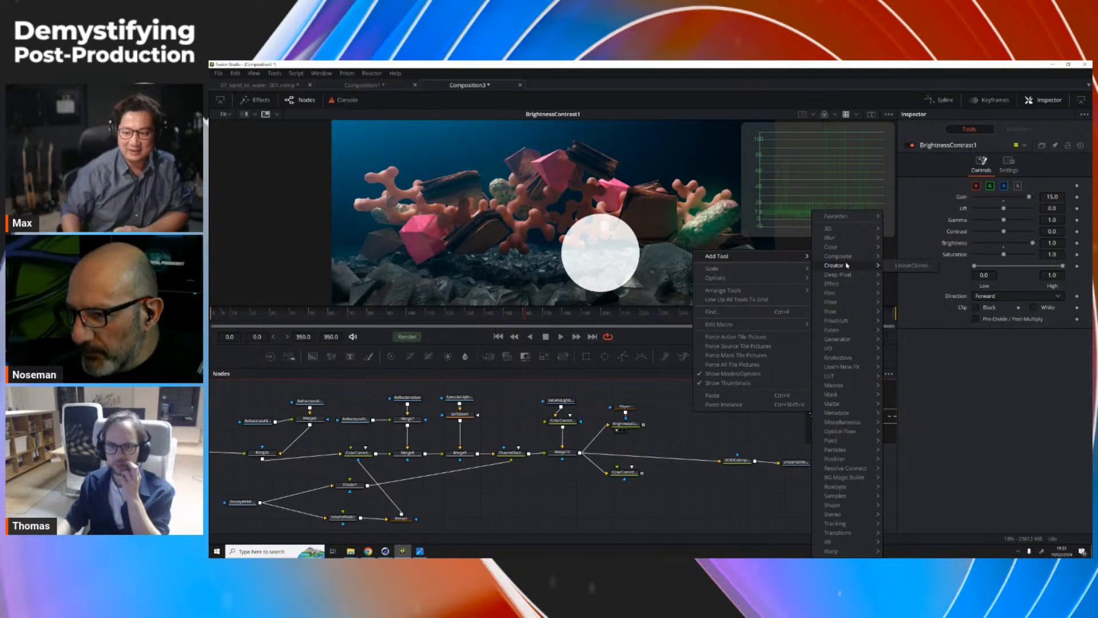
mouse_move(849, 283)
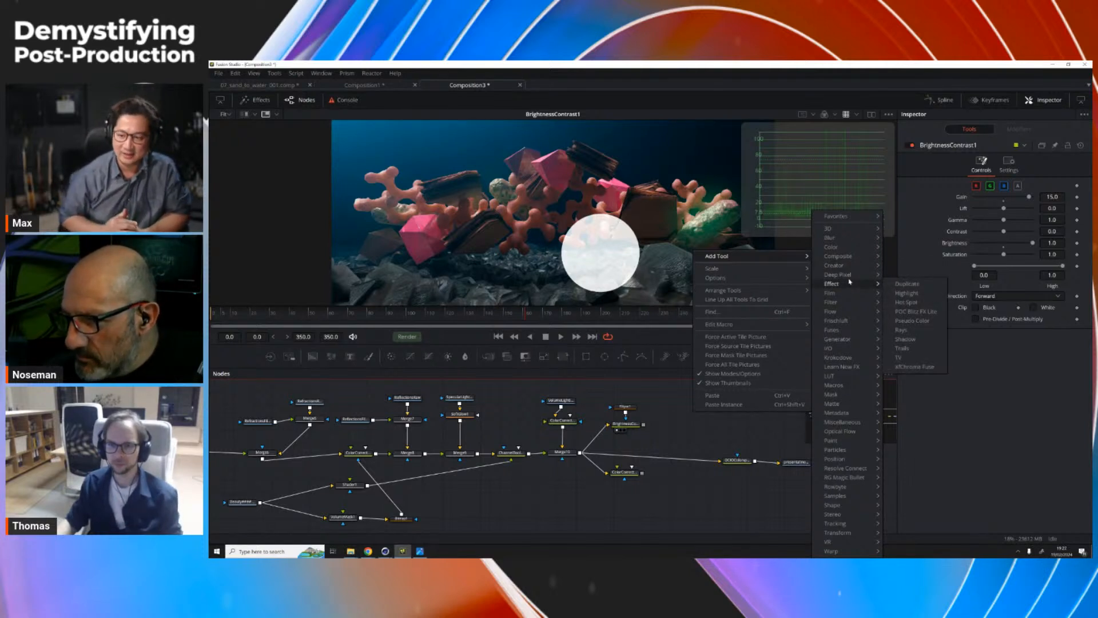
mouse_move(852, 258)
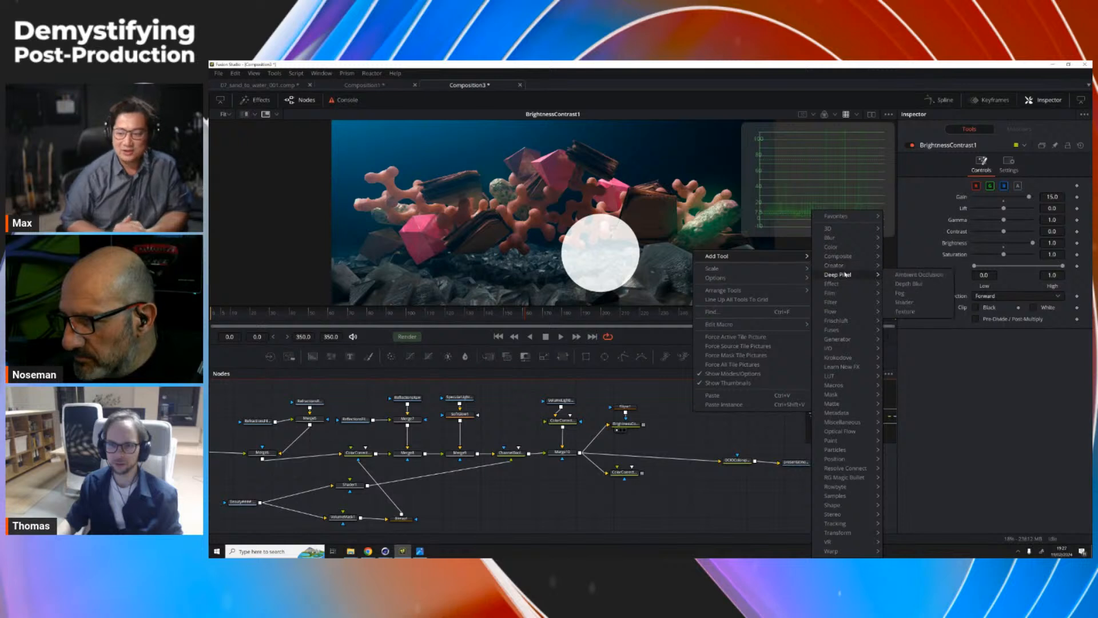
mouse_move(846, 305)
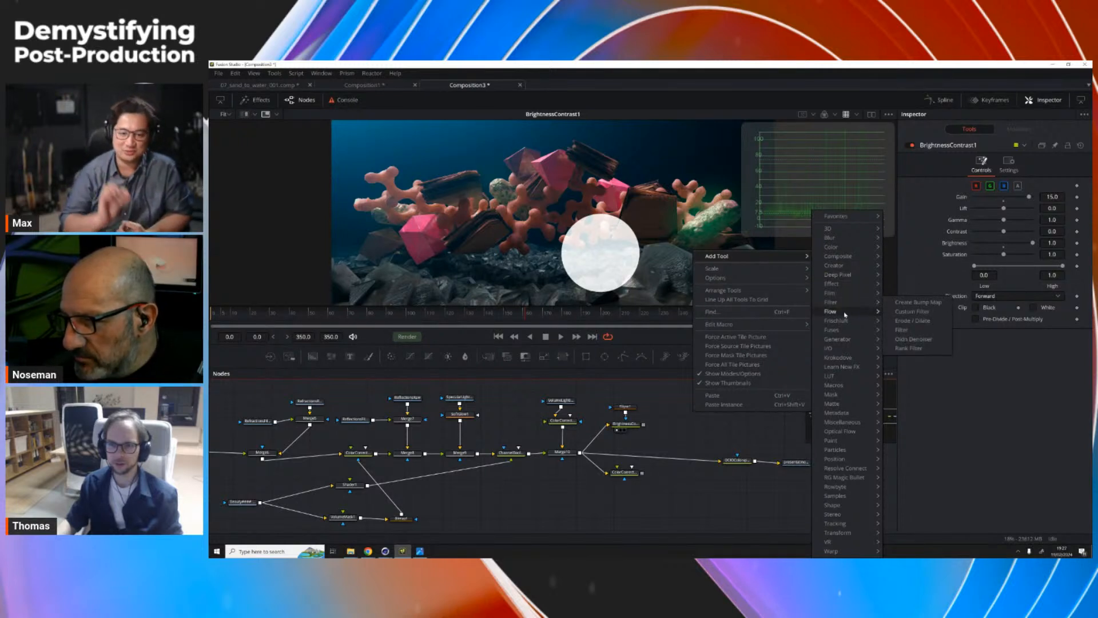
click(687, 430)
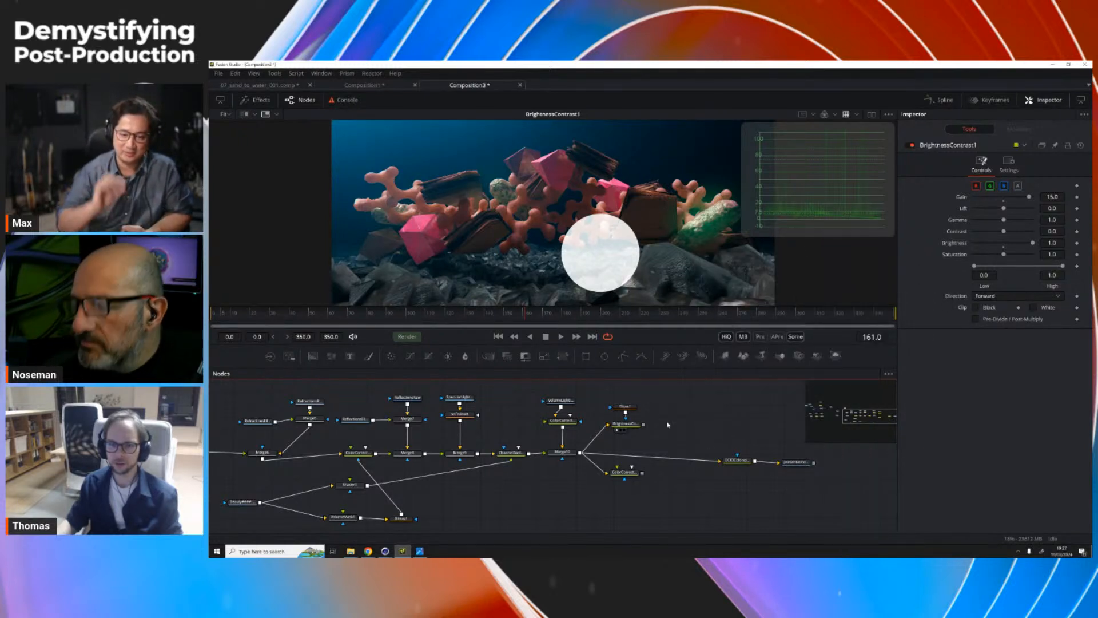
Step: Add a Background node, show it in the viewer and set its type to Gradient
key(shift+space)
text(back)
key(Return)
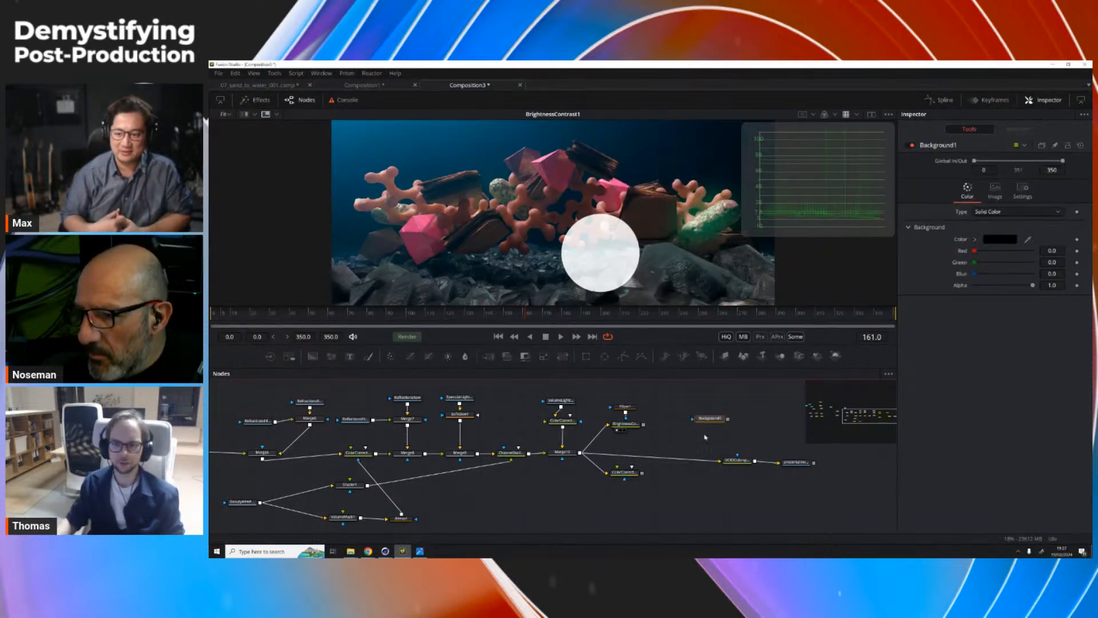
key(1)
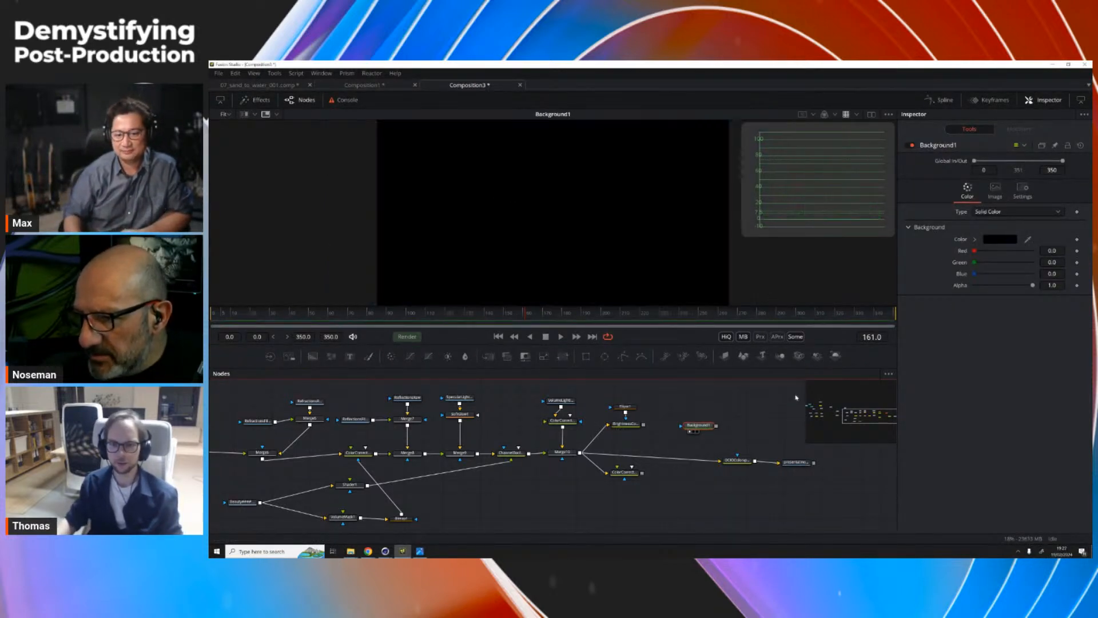
click(1022, 211)
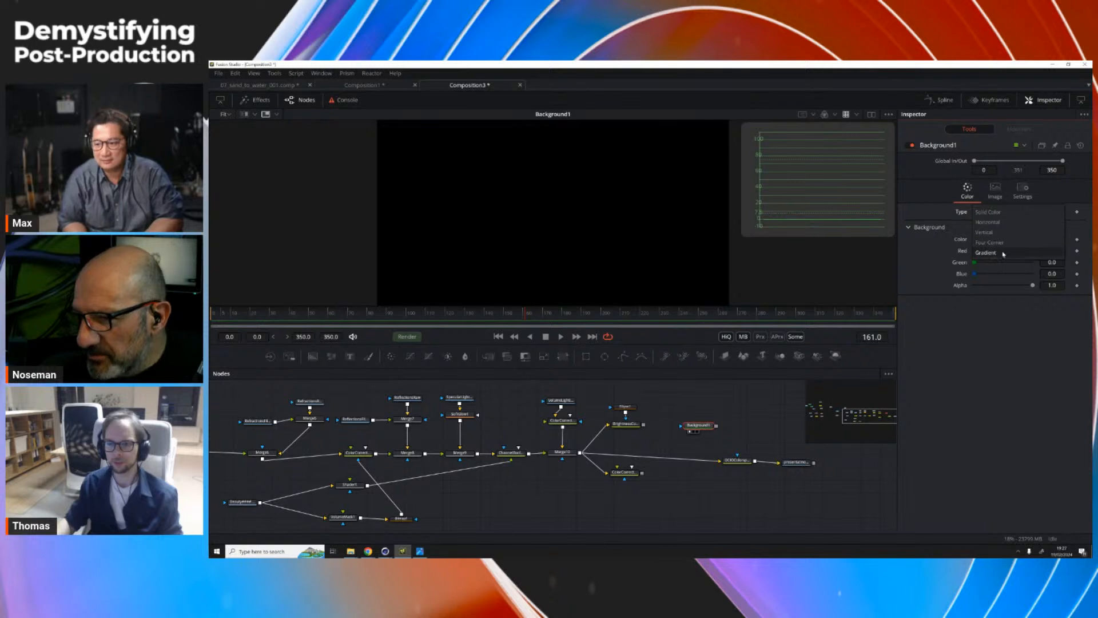
click(998, 258)
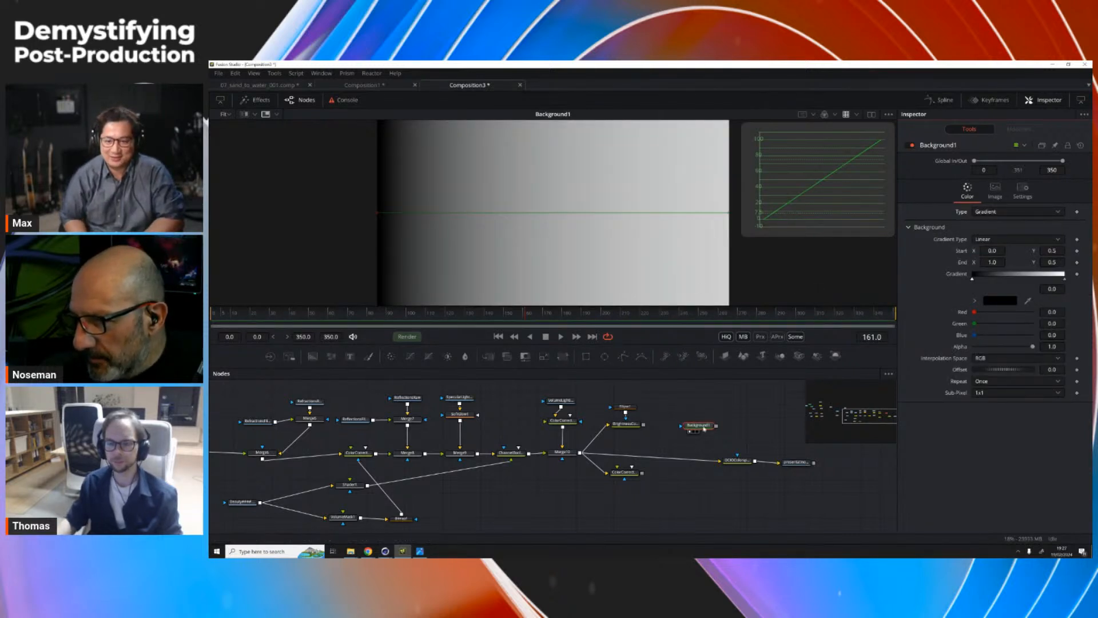
Step: Feed the gradient background into BrightnessContrast1 in place of the render and move the ellipse mask to about X 0.69, Y 0.50
drag(703, 429, 695, 402)
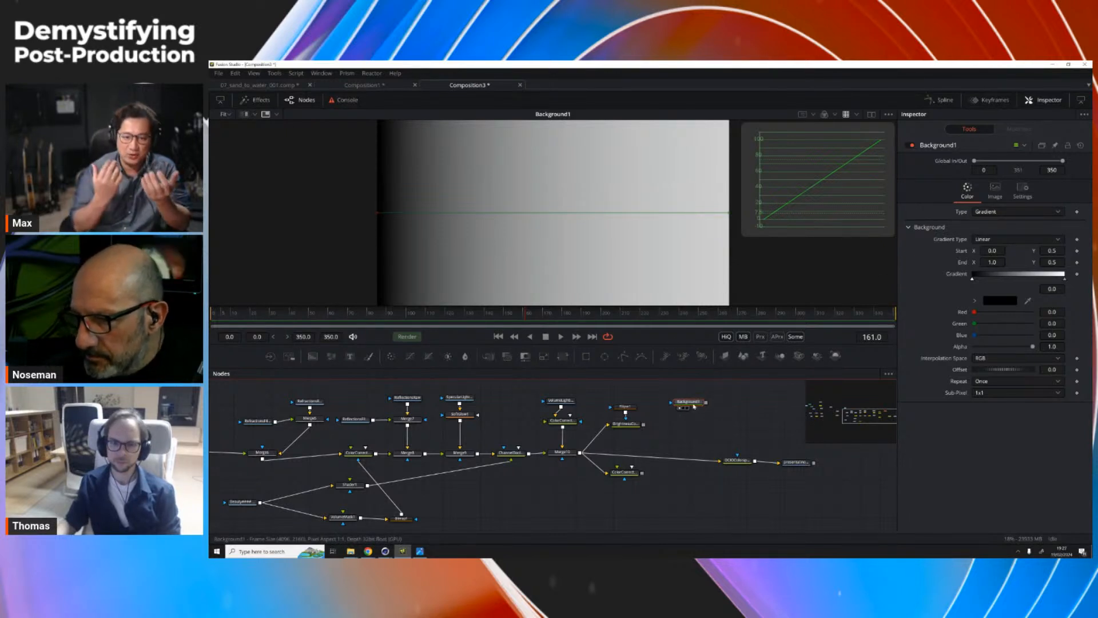
drag(611, 394, 670, 422)
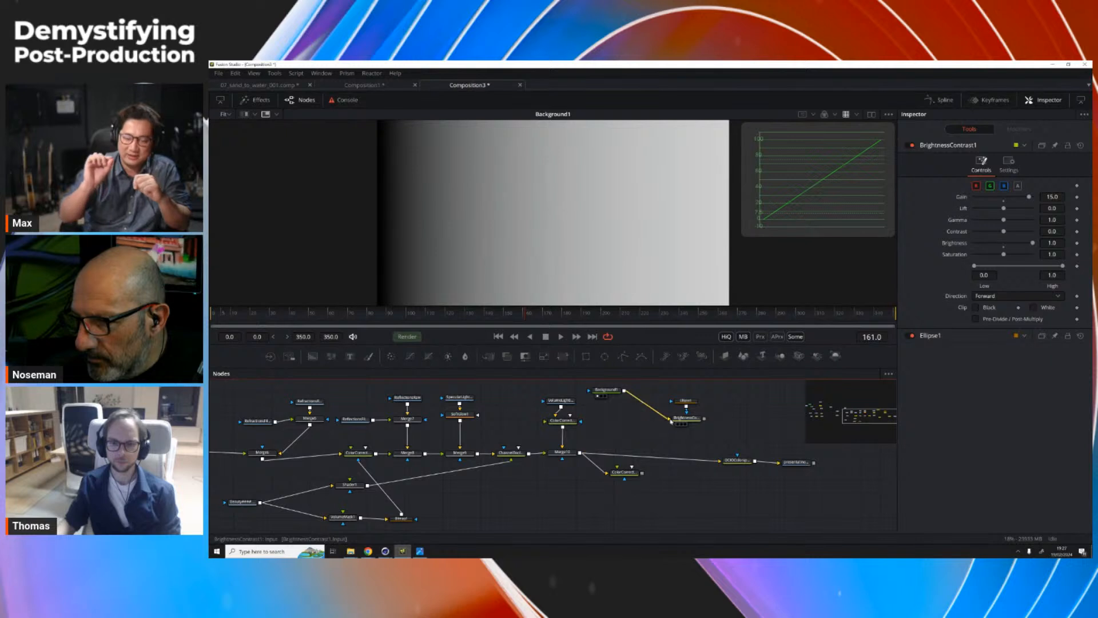
click(679, 424)
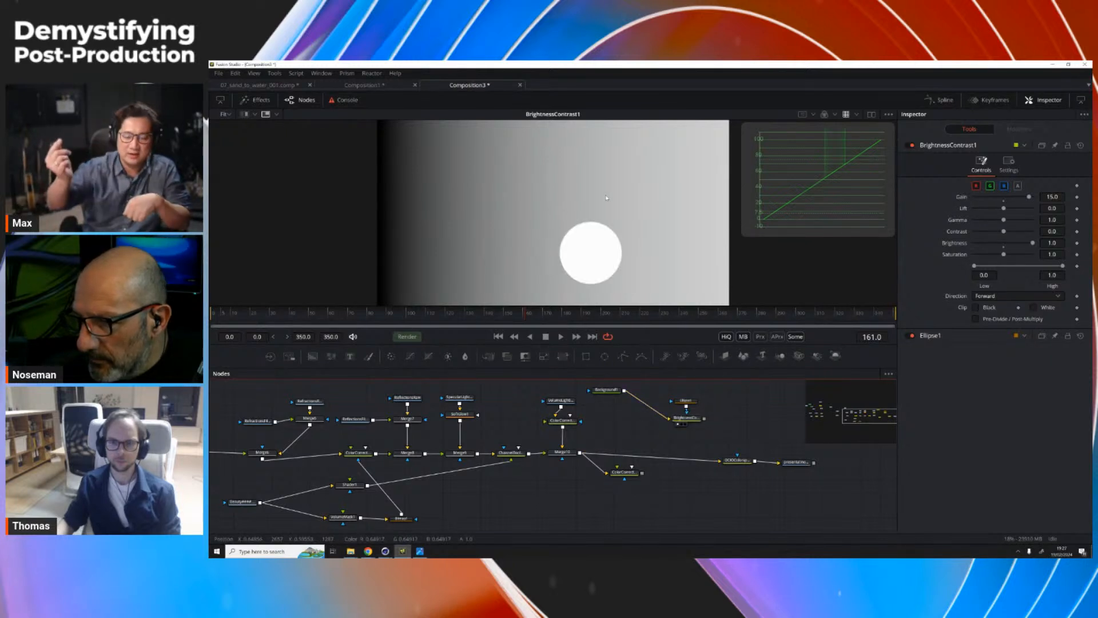
click(689, 401)
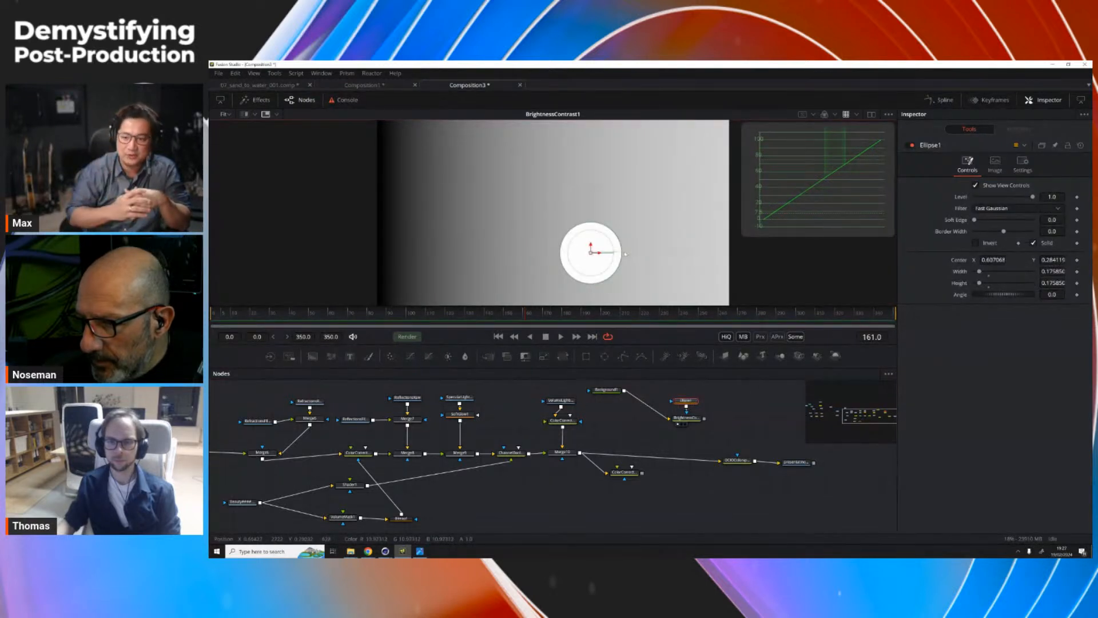
drag(592, 253, 622, 212)
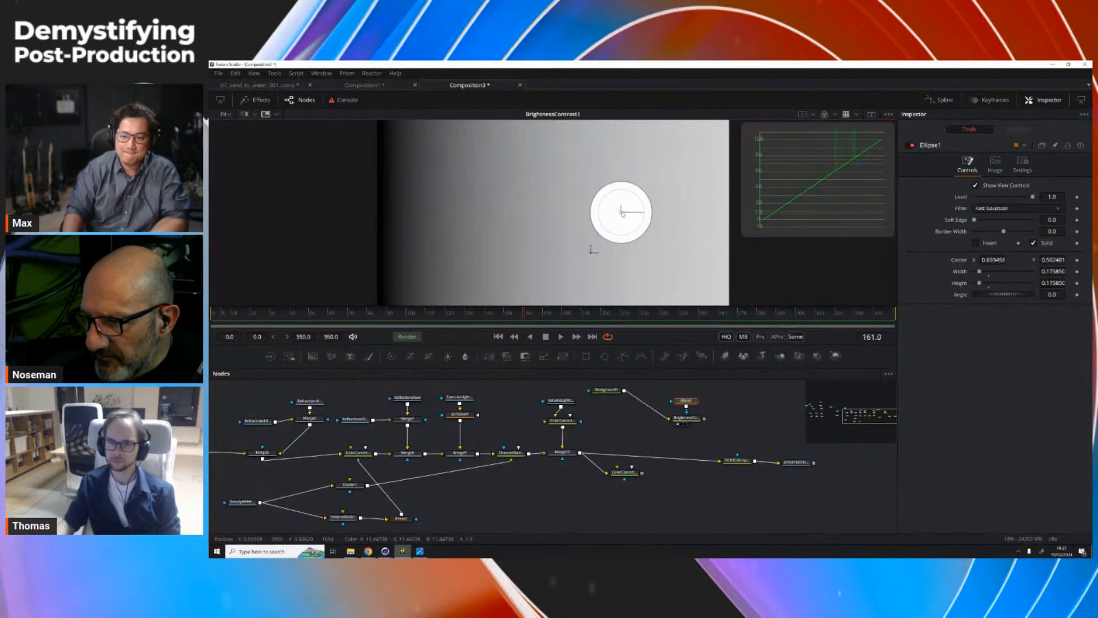
Step: Turn Background1's gradient vertical, starting at about X 0.55, Y 1.02 and ending at about X 0.56, Y -0.01
click(605, 389)
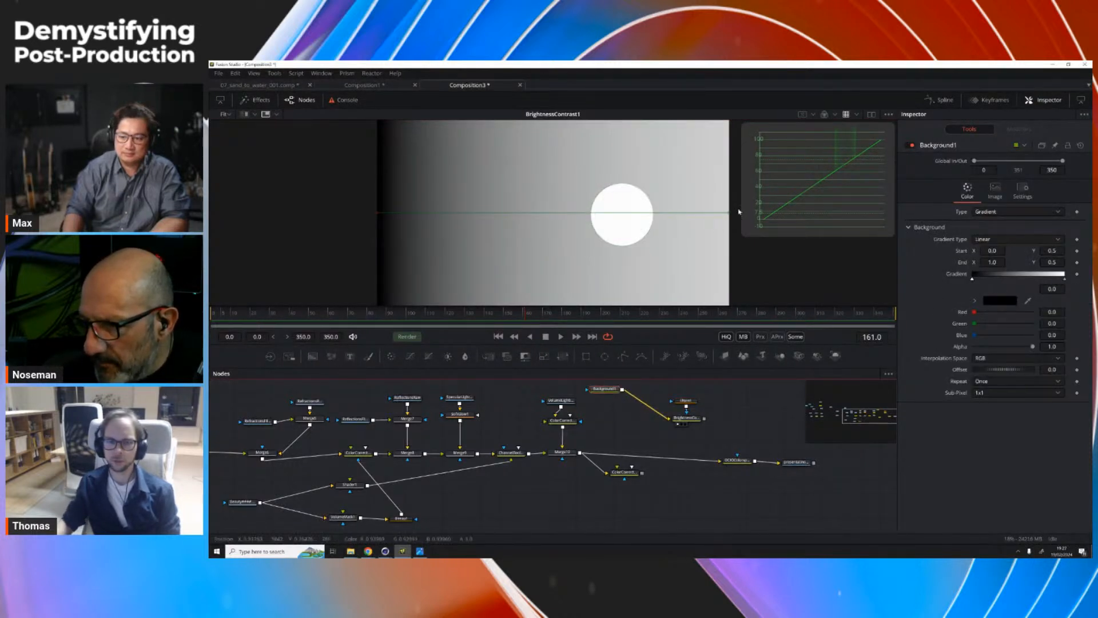
drag(729, 217, 579, 130)
key(1)
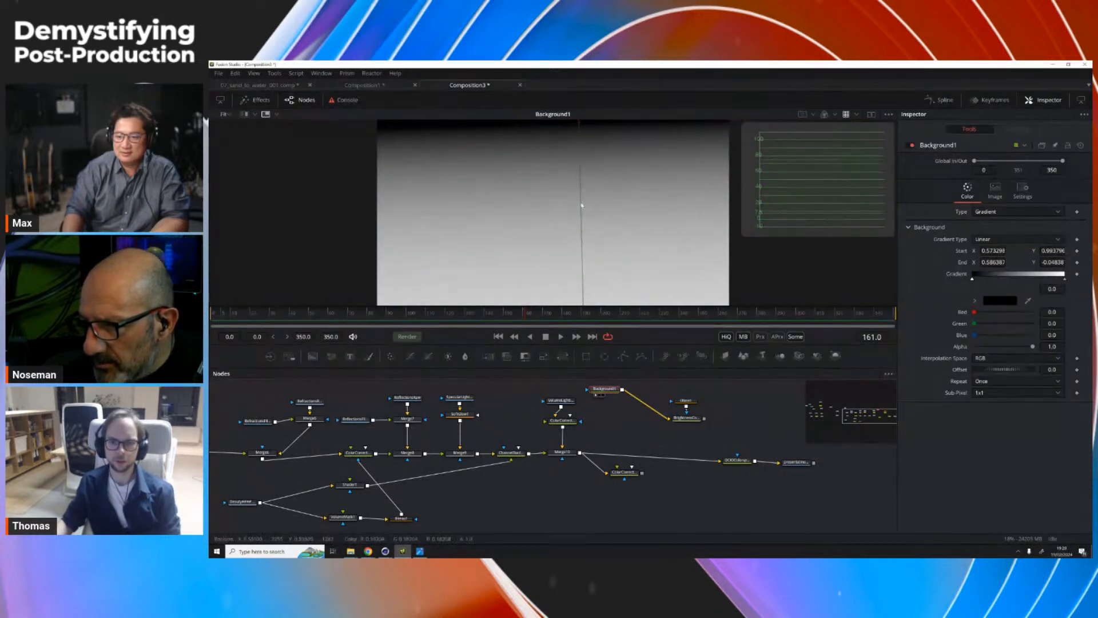
scroll(589, 274, down, 1)
mouse_move(584, 303)
mouse_down()
mouse_move(564, 295)
mouse_move(572, 284)
mouse_move(576, 294)
mouse_up()
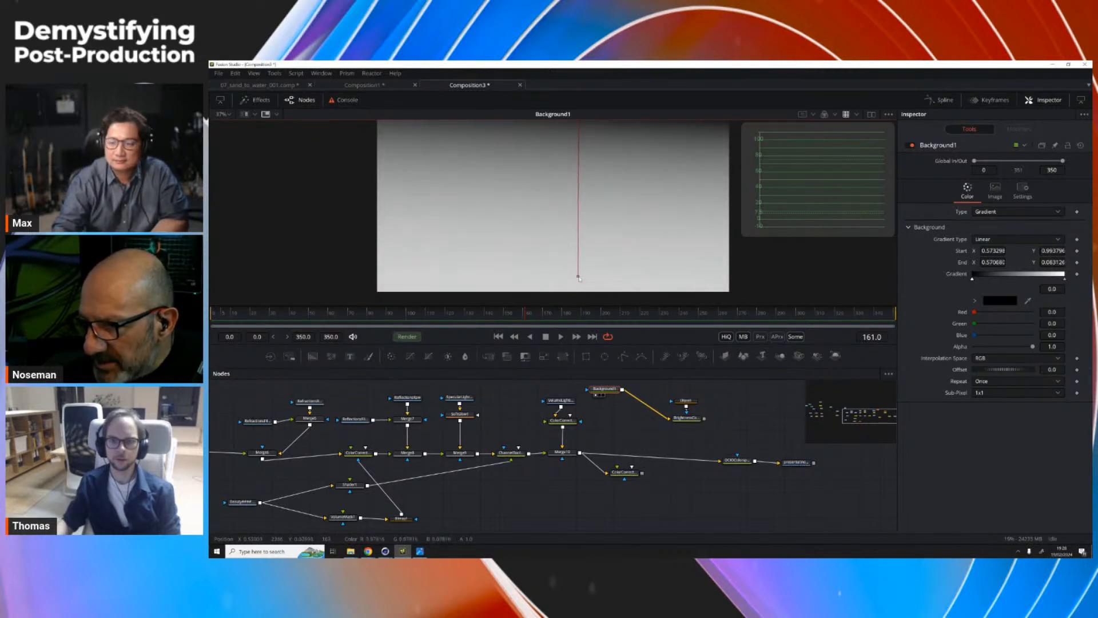
scroll(564, 197, up, 1)
drag(579, 150, 575, 145)
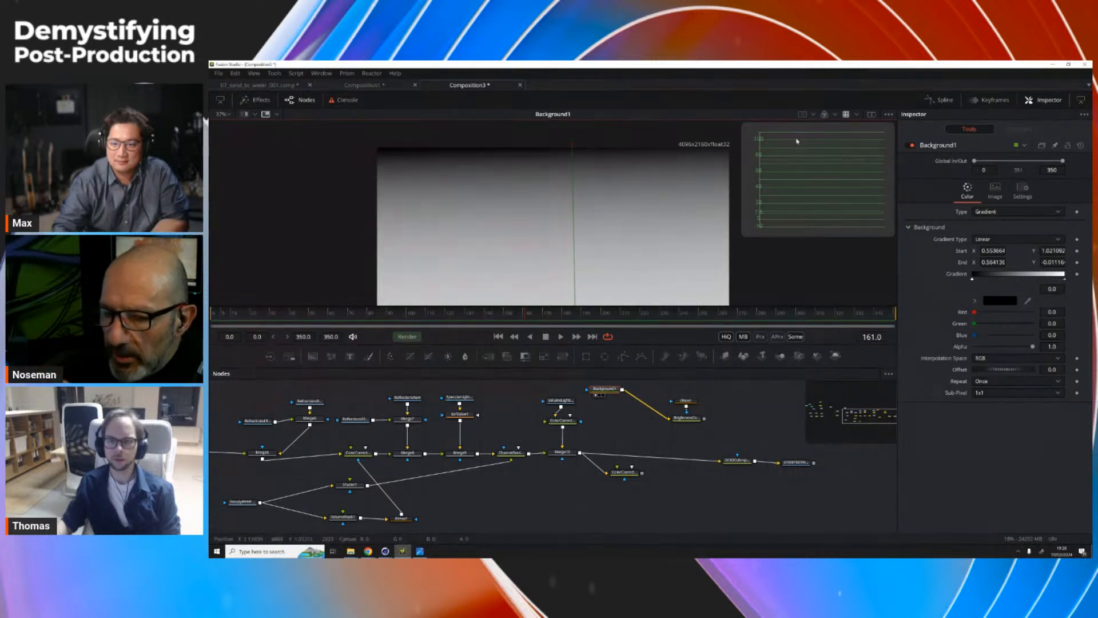
Step: Line up Background1 with BrightnessContrast1, view the corrected gradient, and move the ellipse mask to about X 0.21, Y 0.54
mouse_move(743, 231)
mouse_down()
mouse_move(783, 246)
mouse_move(830, 240)
mouse_move(766, 223)
mouse_move(764, 199)
mouse_move(744, 236)
mouse_up()
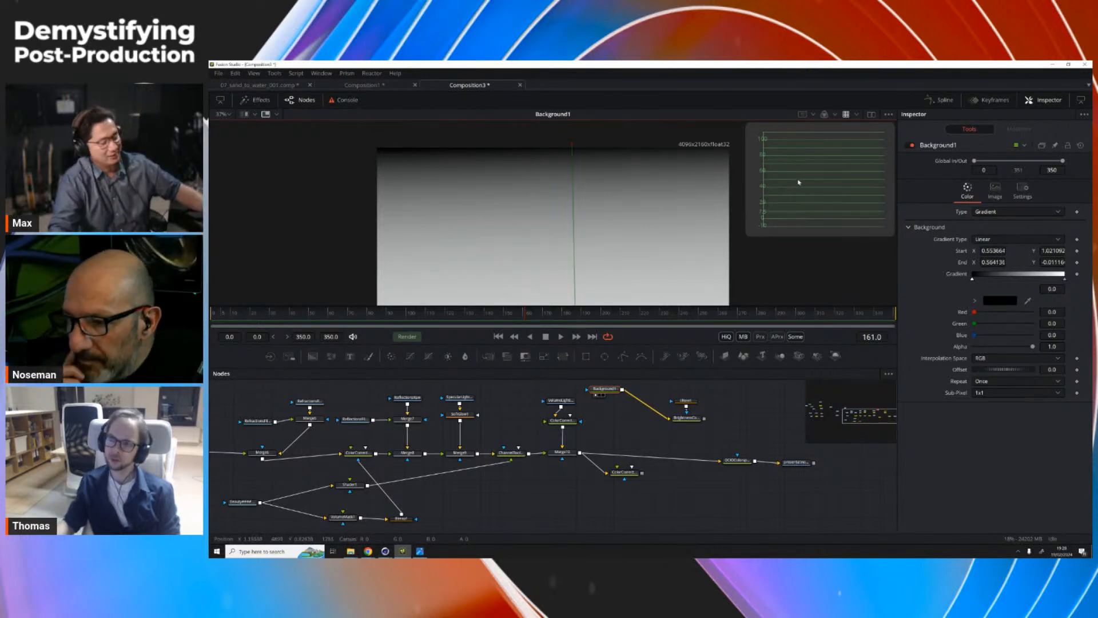
drag(608, 395, 475, 204)
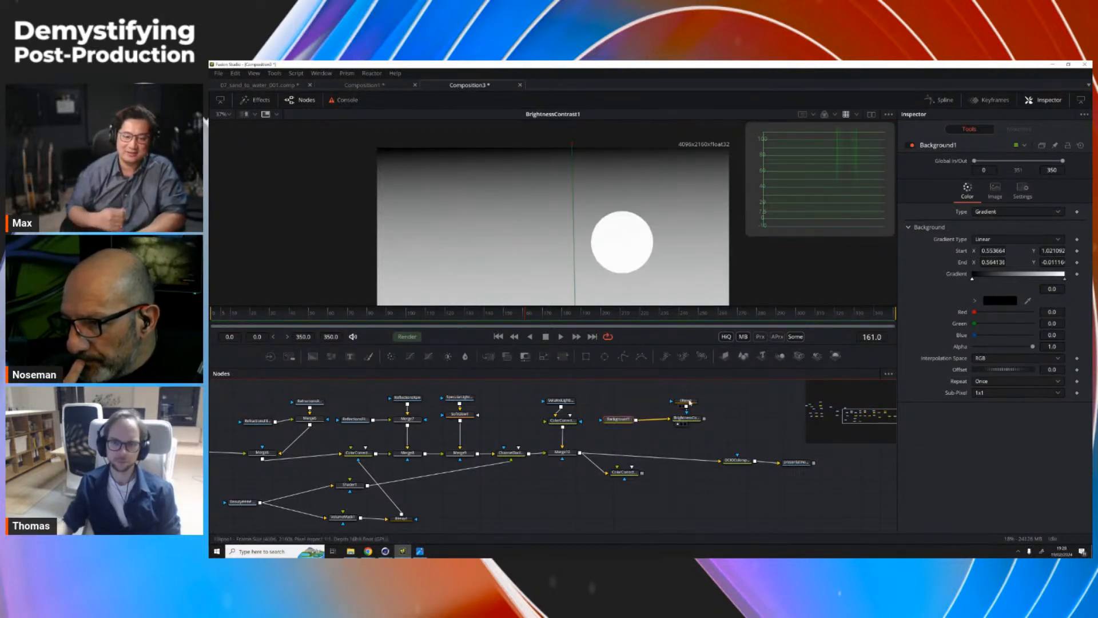
click(688, 401)
drag(621, 246, 451, 235)
drag(497, 201, 439, 222)
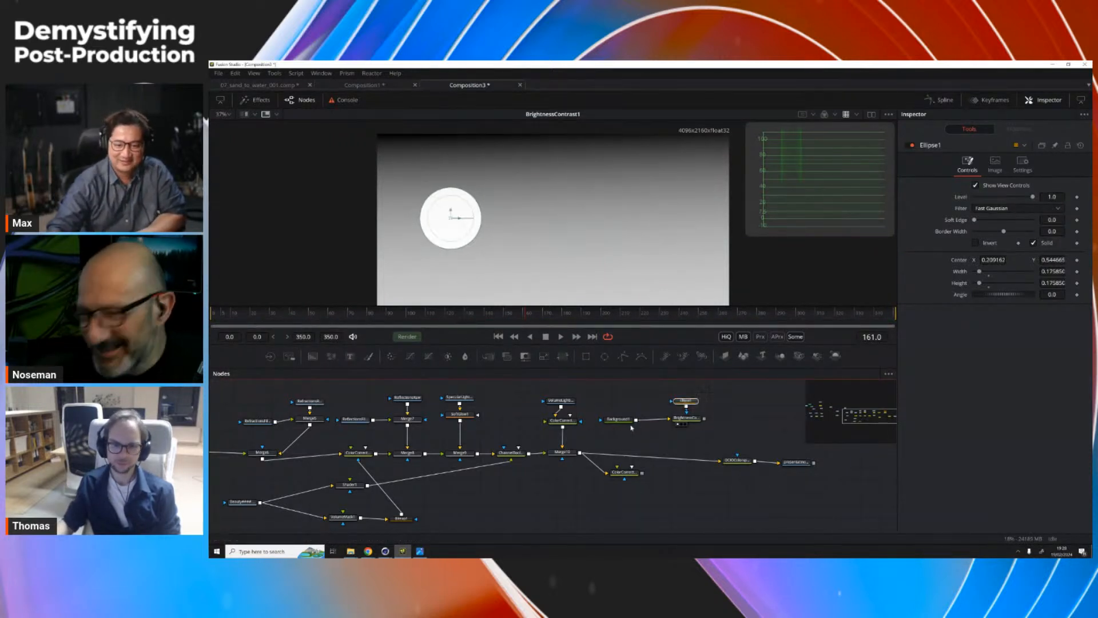
Step: Move the Background1, BrightnessContrast1 and Ellipse1 test nodes up, clear of the main node chain
drag(605, 411, 705, 426)
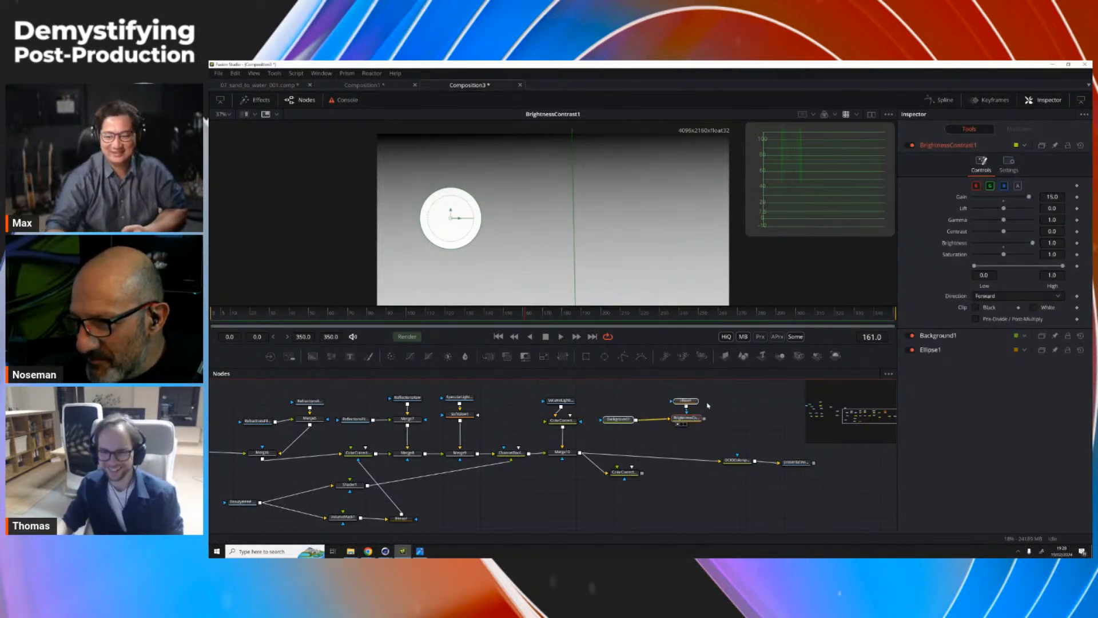
click(686, 418)
drag(704, 441, 603, 393)
drag(689, 422, 651, 389)
Step: Reposition the ColorCorrector branch beneath Merge10's output and shift OCIOColorspace1 and Saver1 farther from Merge10 to free up space
drag(629, 476, 607, 484)
click(743, 461)
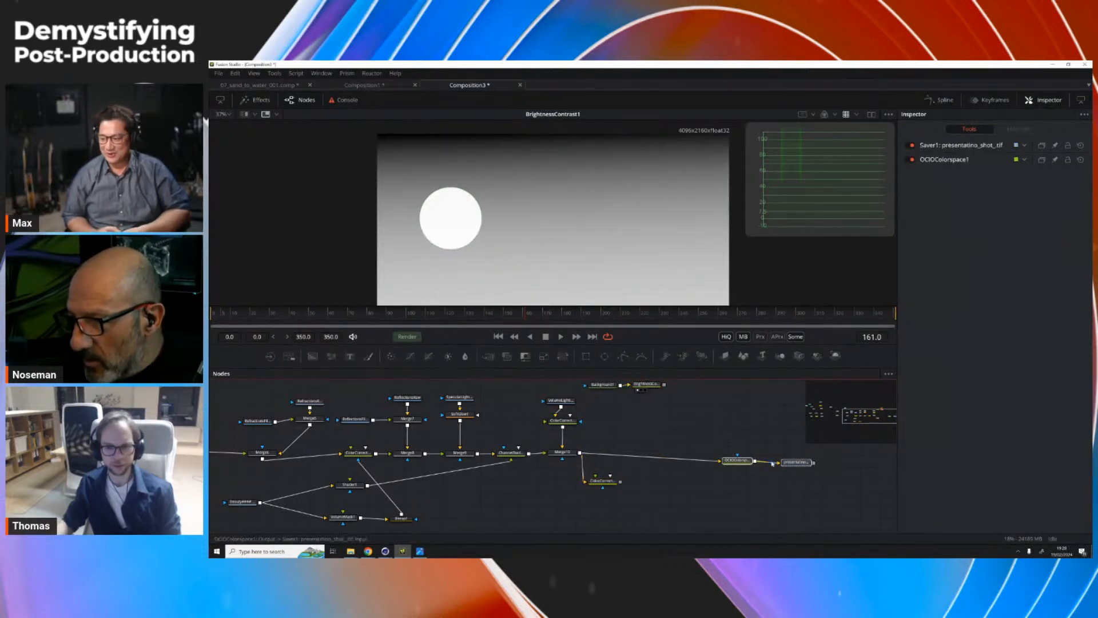
drag(749, 462, 786, 458)
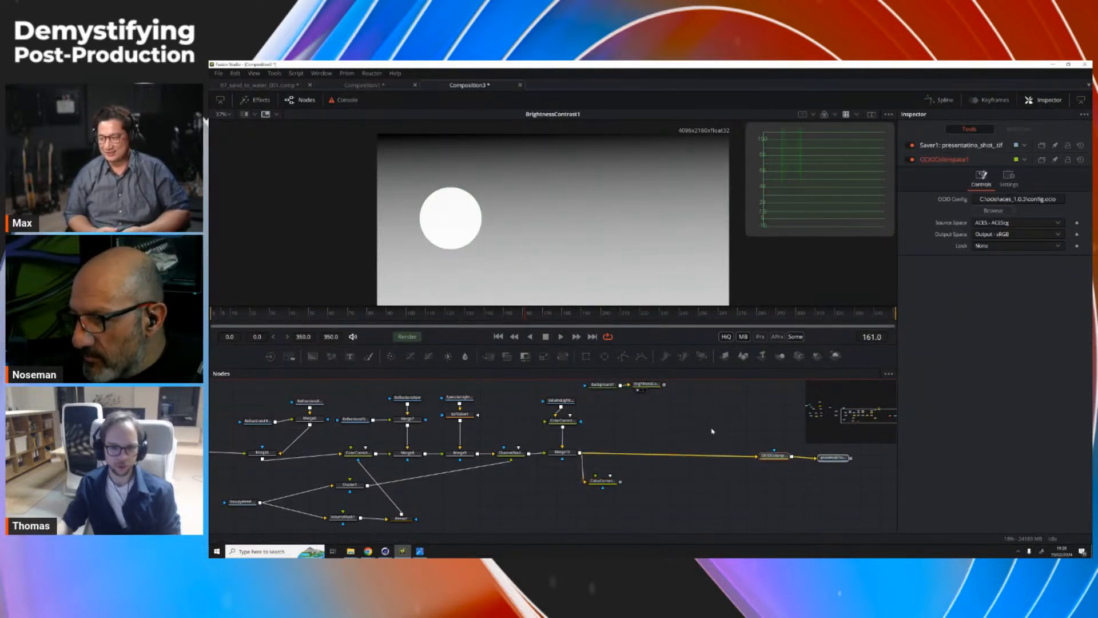
click(614, 482)
click(569, 452)
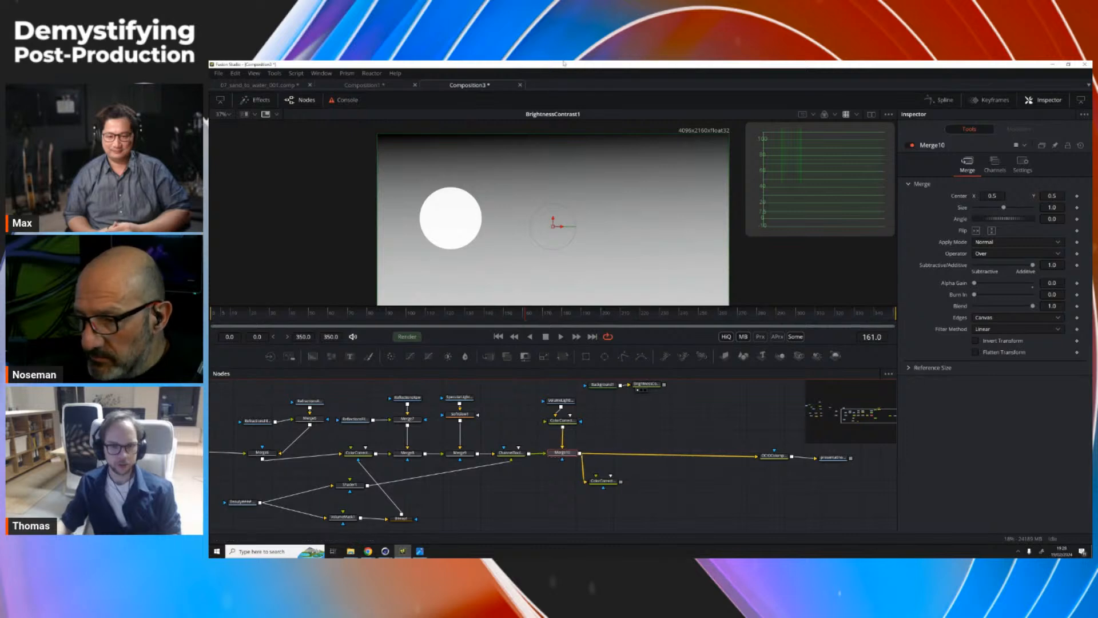
Step: View Merge10's result enlarged and move Shader1 beneath the main chain, close to the ChannelBooleans node
key(1)
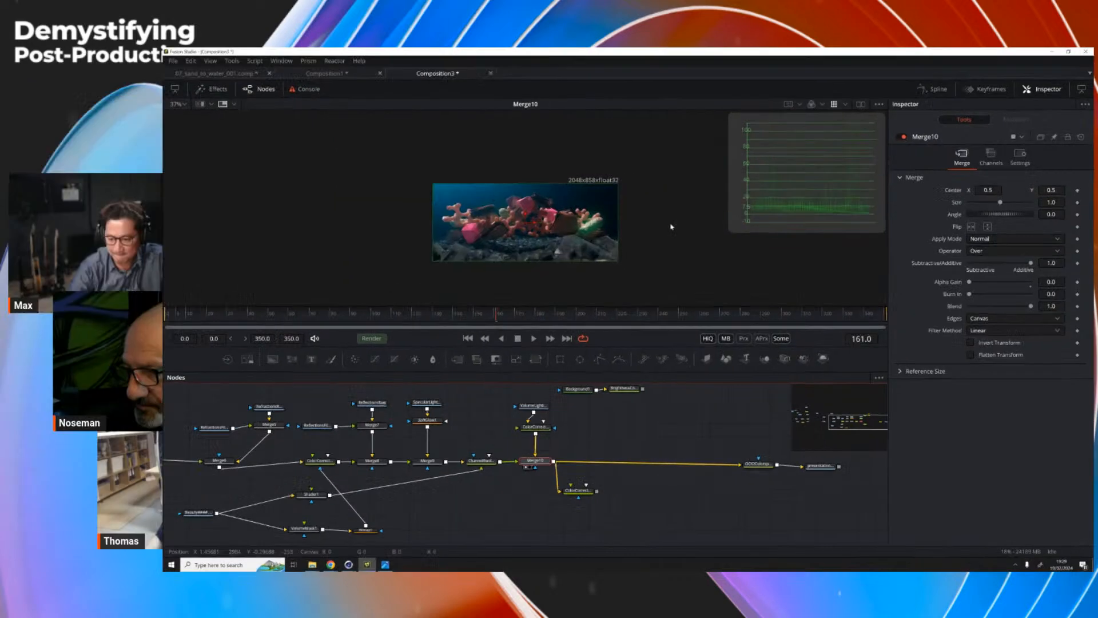
scroll(539, 238, up, 2)
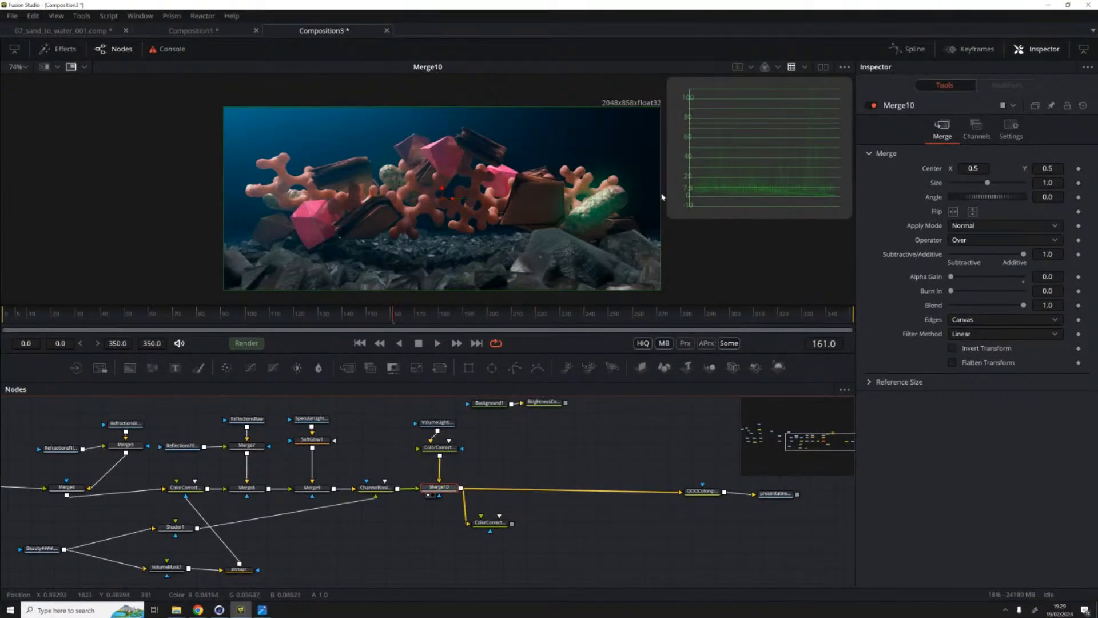
drag(150, 478, 241, 460)
drag(274, 514, 416, 513)
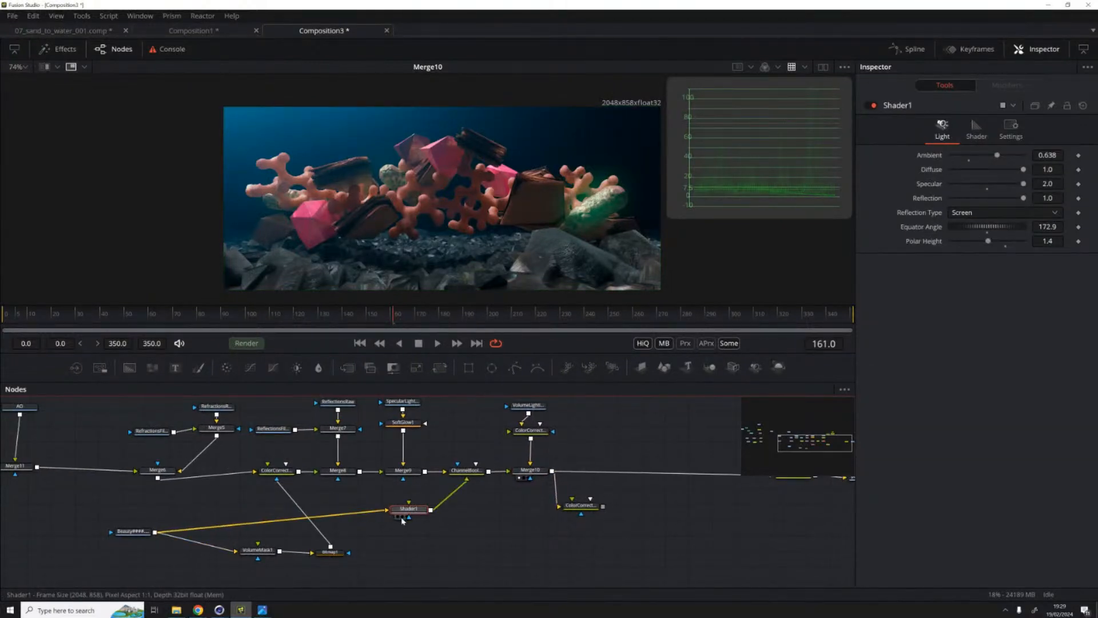
Step: View Shader1, set its Equator Angle to about 157.2 and Polar Height to about -11.2, and nudge the node closer to ChannelBooleans
key(1)
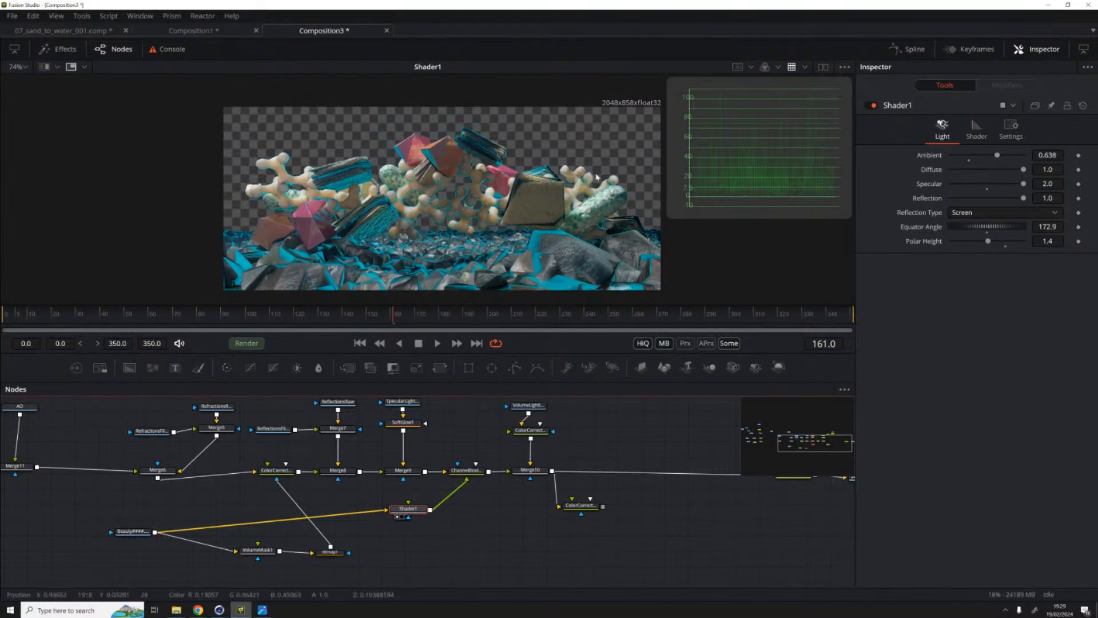
drag(984, 228, 982, 242)
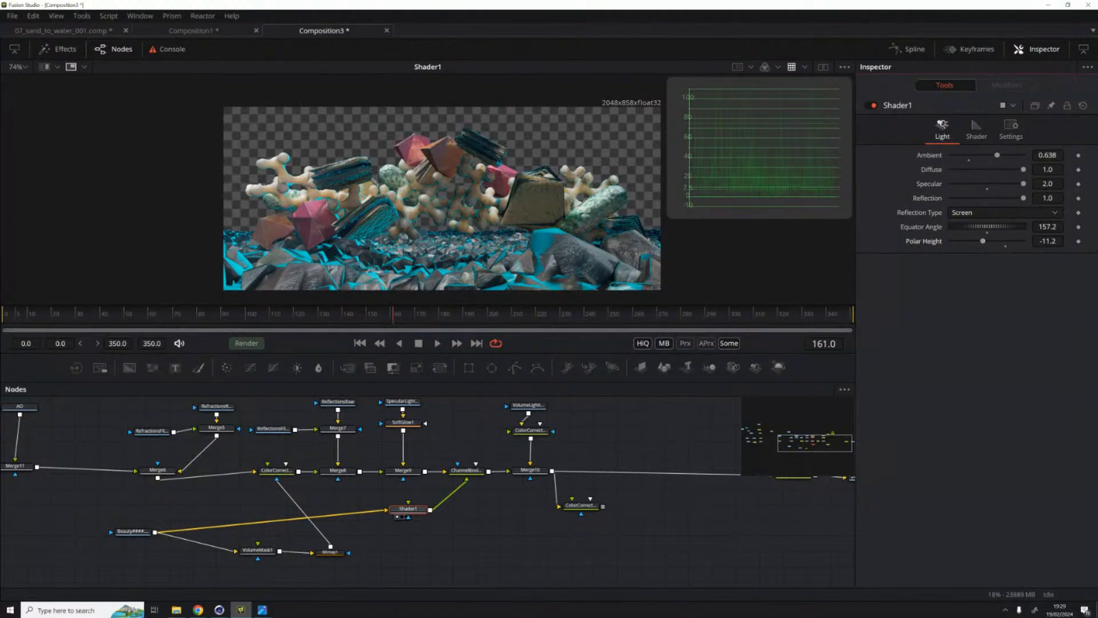
drag(408, 508, 436, 525)
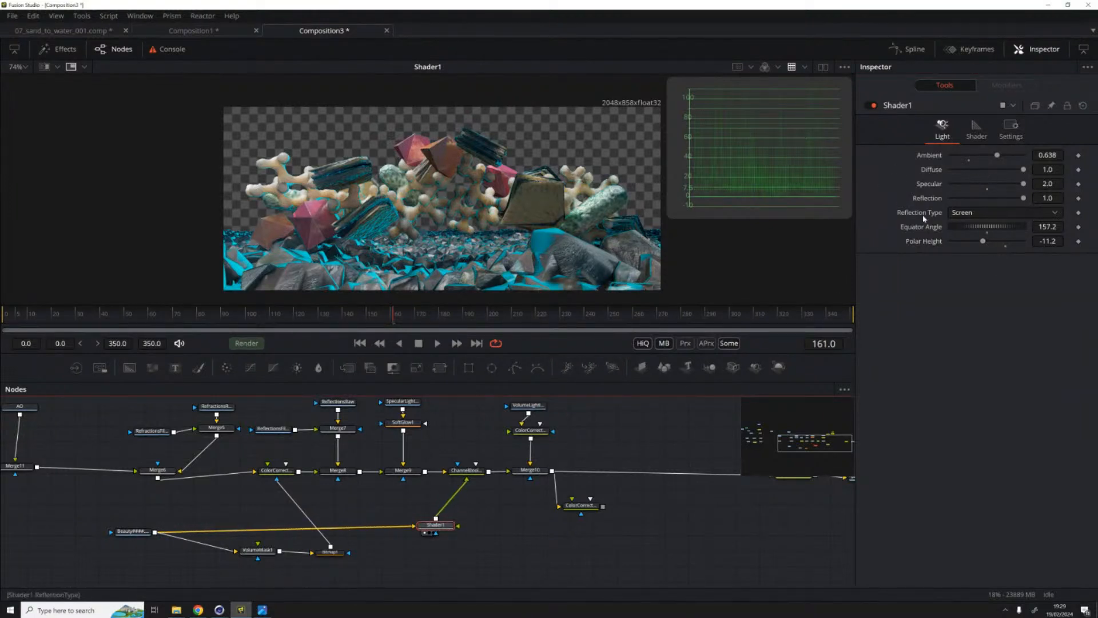
Step: Reshape Shader1's diffuse curve into a smooth downward bow between its end points and place the node under ChannelBooleans
click(975, 132)
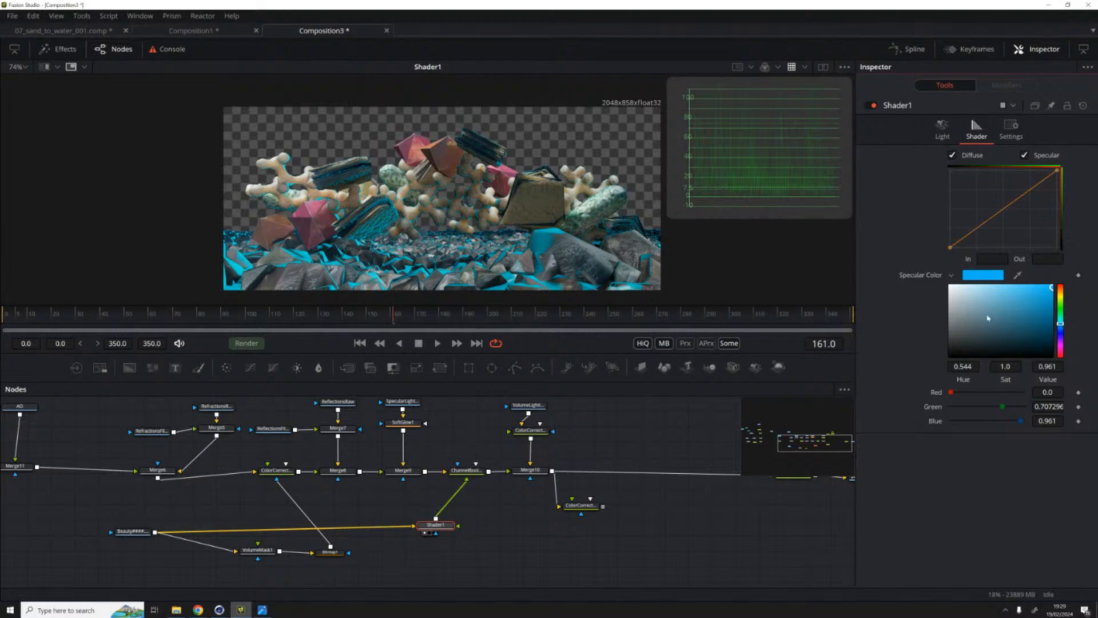
drag(1001, 213, 1002, 243)
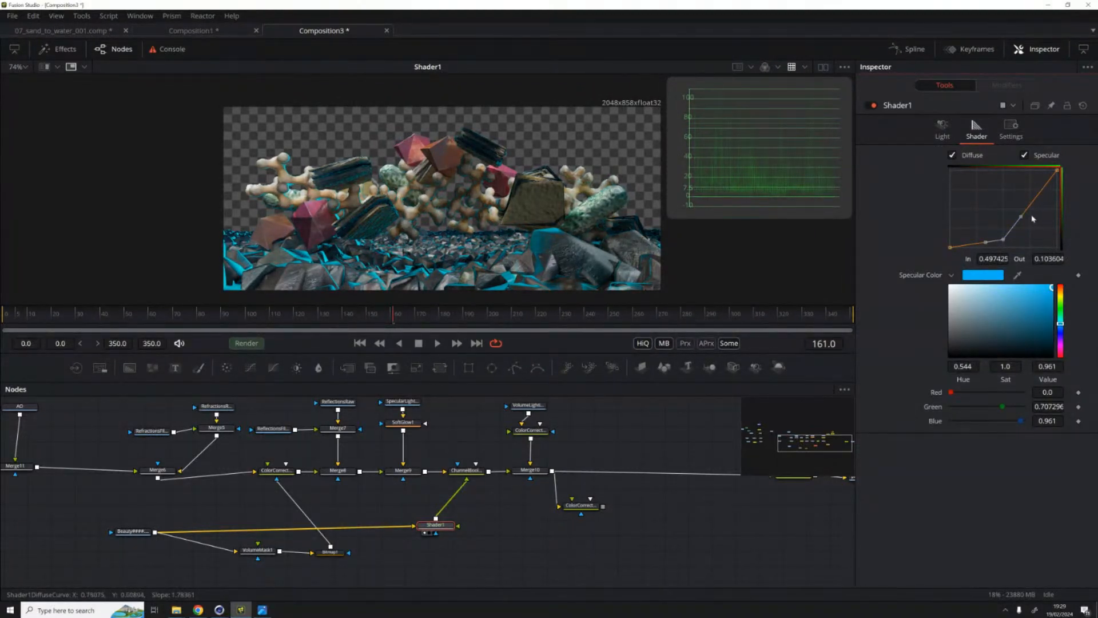
key(ctrl+a)
key(Delete)
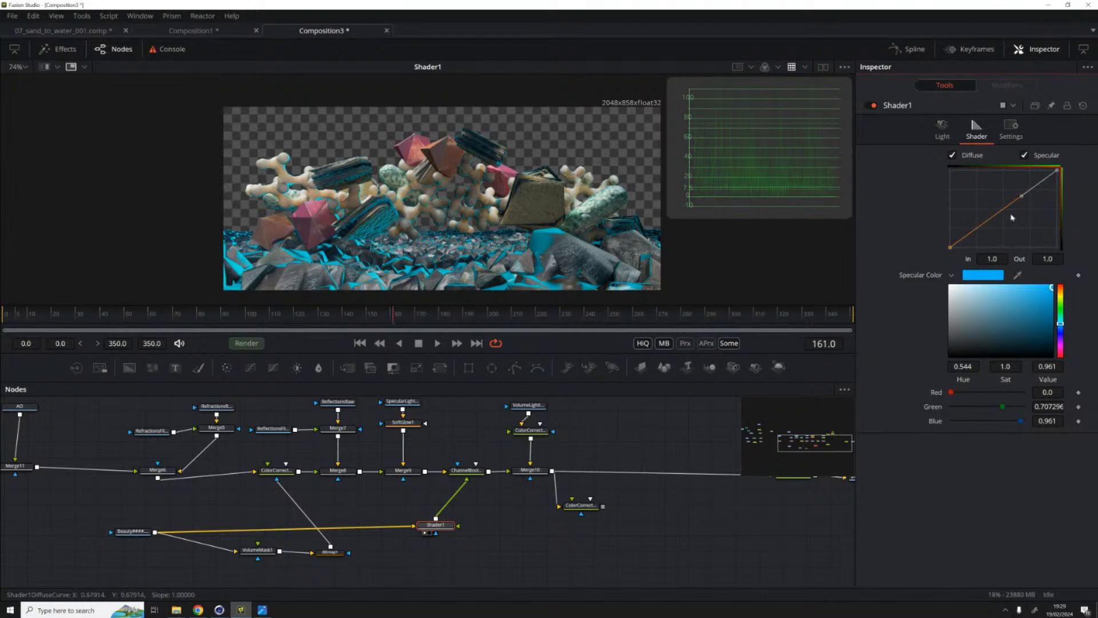
drag(1021, 196, 1056, 228)
click(950, 248)
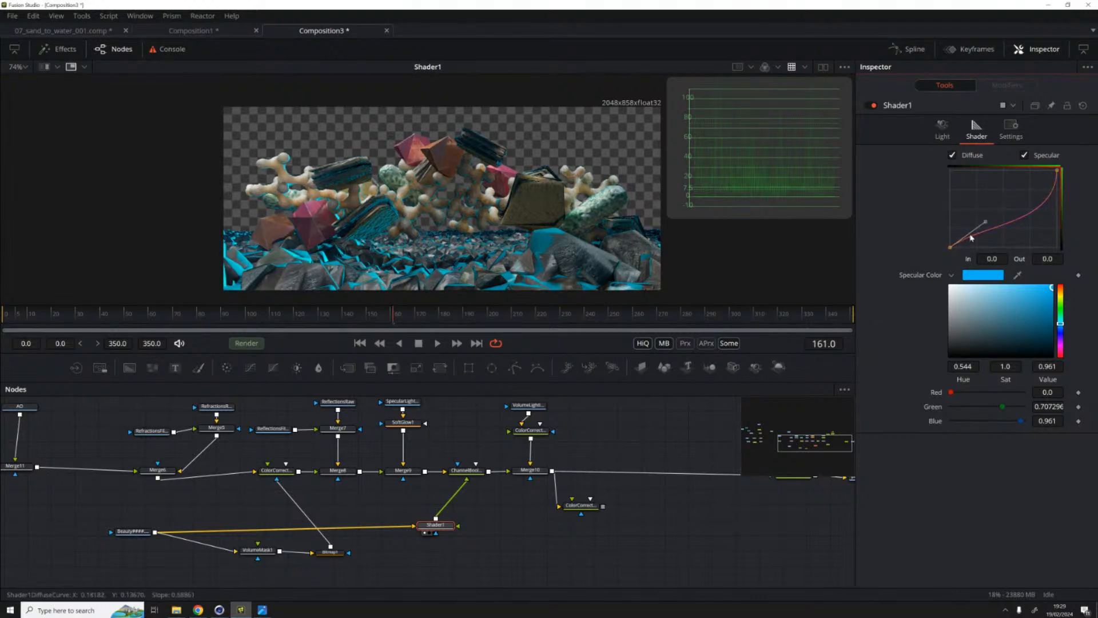
drag(984, 223, 993, 240)
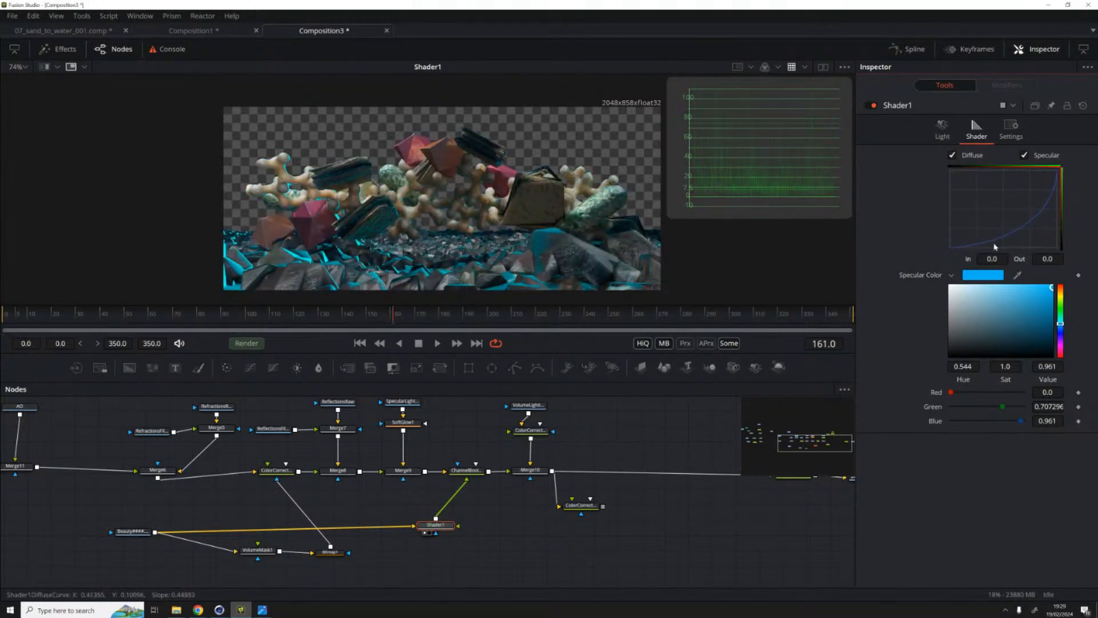
drag(429, 528, 458, 520)
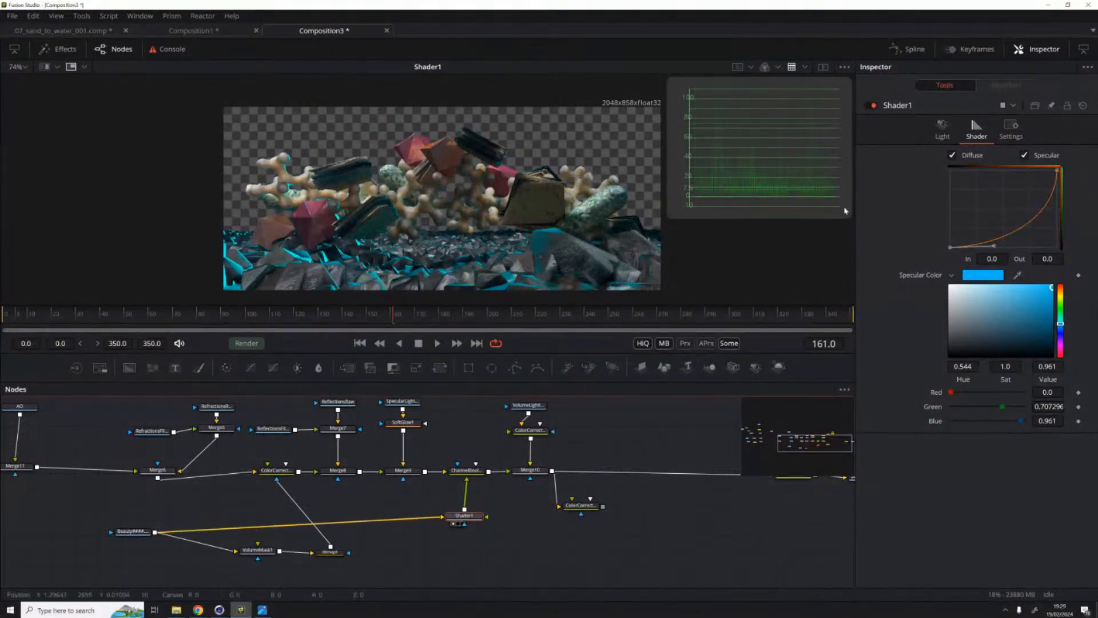
Step: Change Shader1's Specular Color to white and reduce its Ambient and Diffuse to 0.0
click(942, 127)
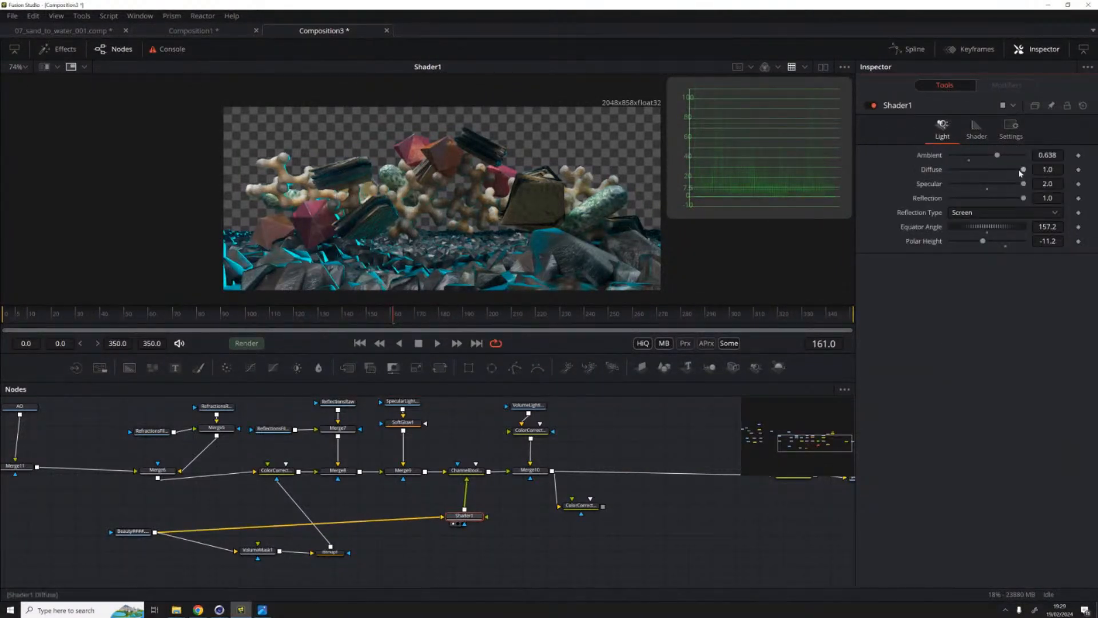
mouse_move(459, 517)
mouse_down()
mouse_move(407, 492)
mouse_move(459, 528)
mouse_up()
click(977, 128)
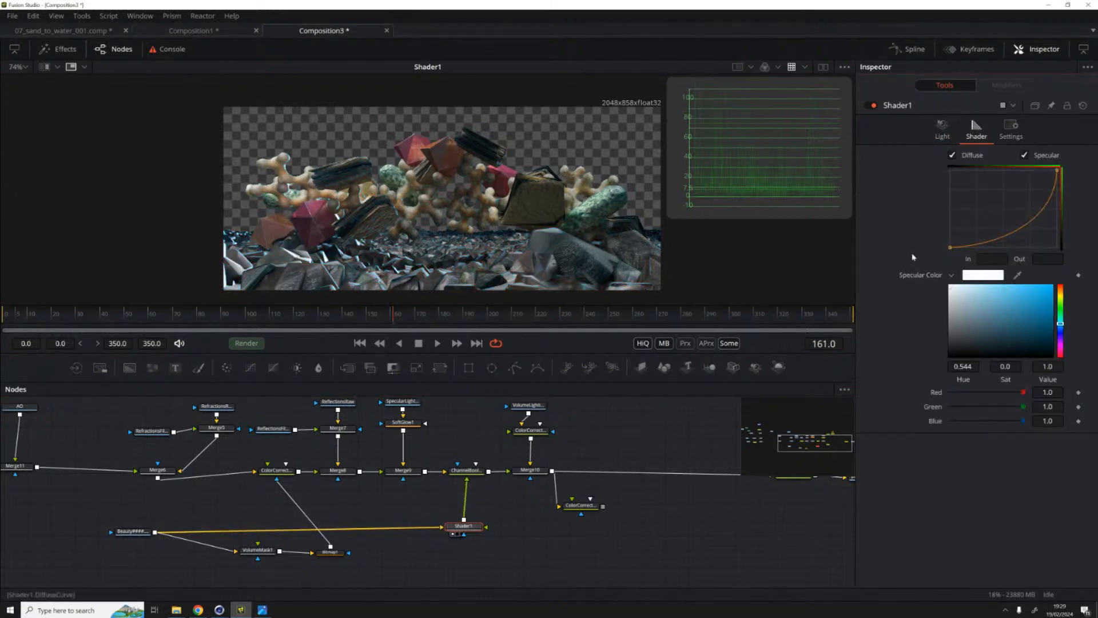
click(942, 128)
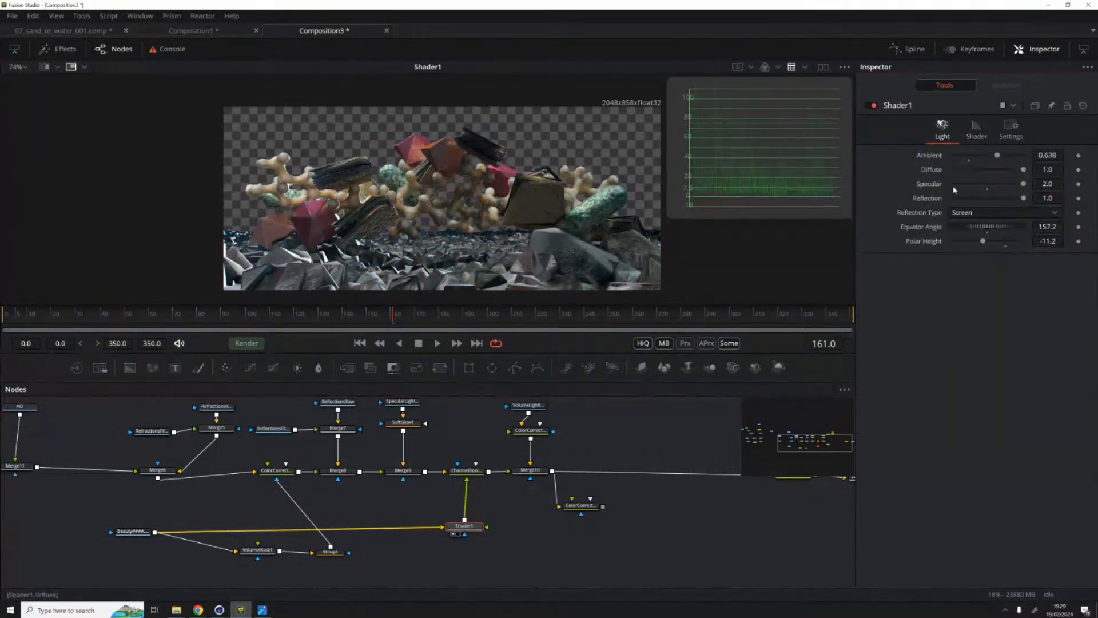
drag(1023, 170, 950, 156)
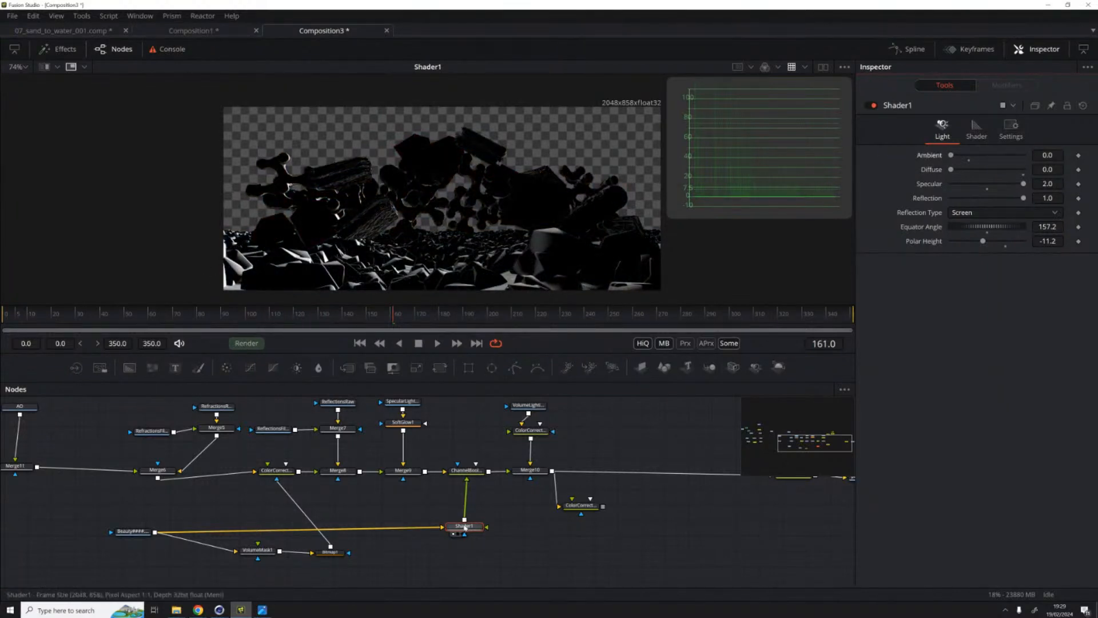
Step: Redirect Shader1's light with an Equator Angle of about 183.3 and a Polar Height of 30.0
mouse_move(980, 226)
mouse_down()
mouse_move(978, 249)
mouse_move(1004, 255)
mouse_move(983, 228)
mouse_move(995, 229)
mouse_up()
double_click(987, 231)
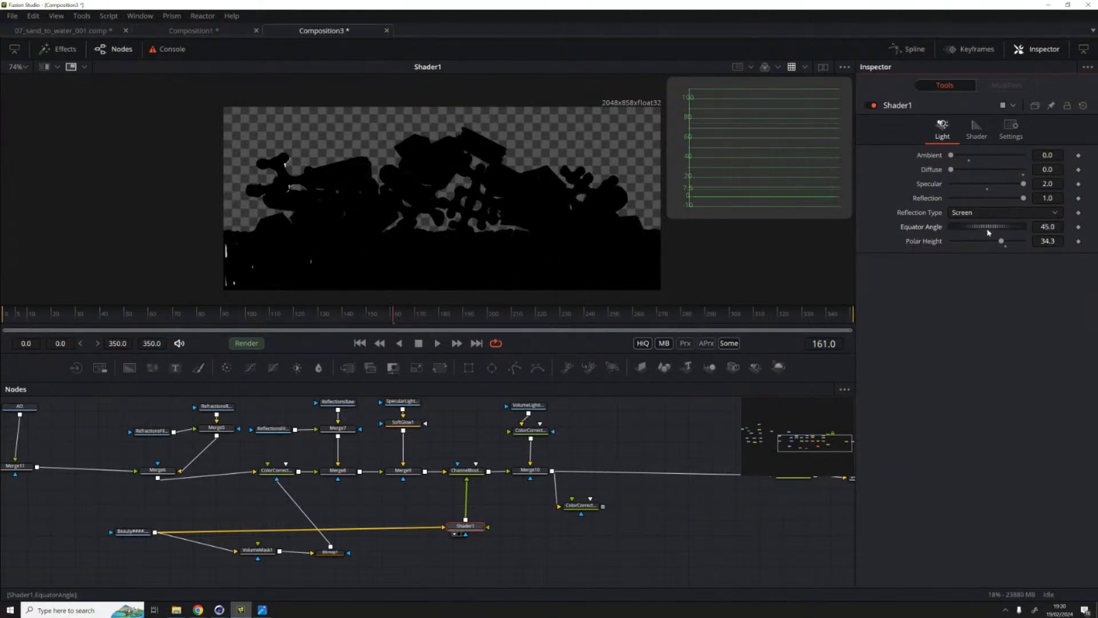
key(ctrl+z)
key(ctrl+z)
key(ctrl+z)
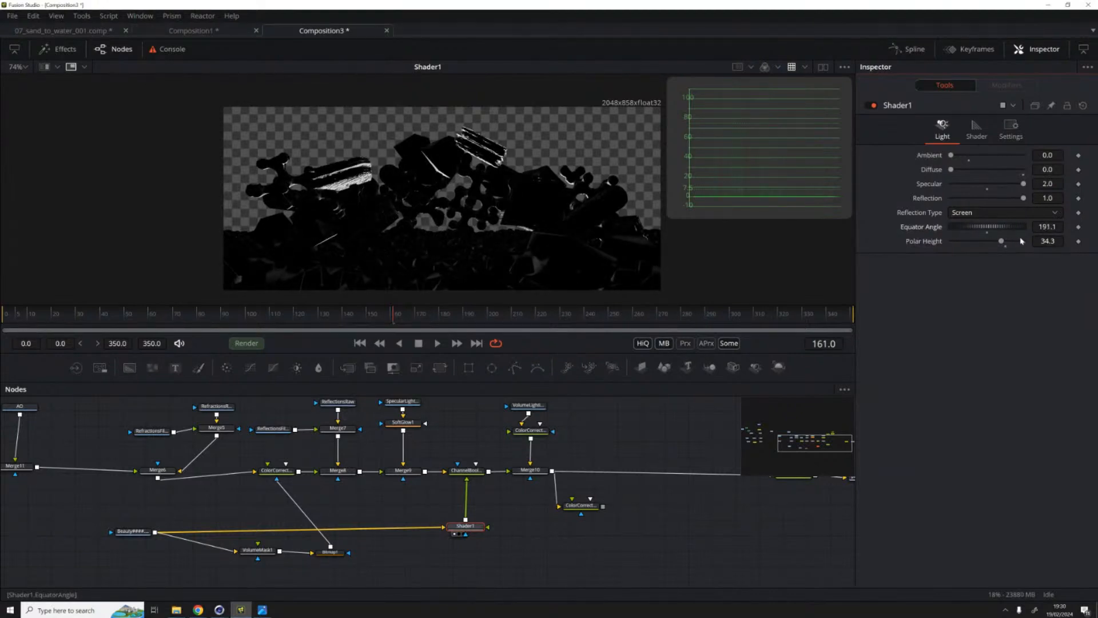
drag(1001, 243, 1004, 268)
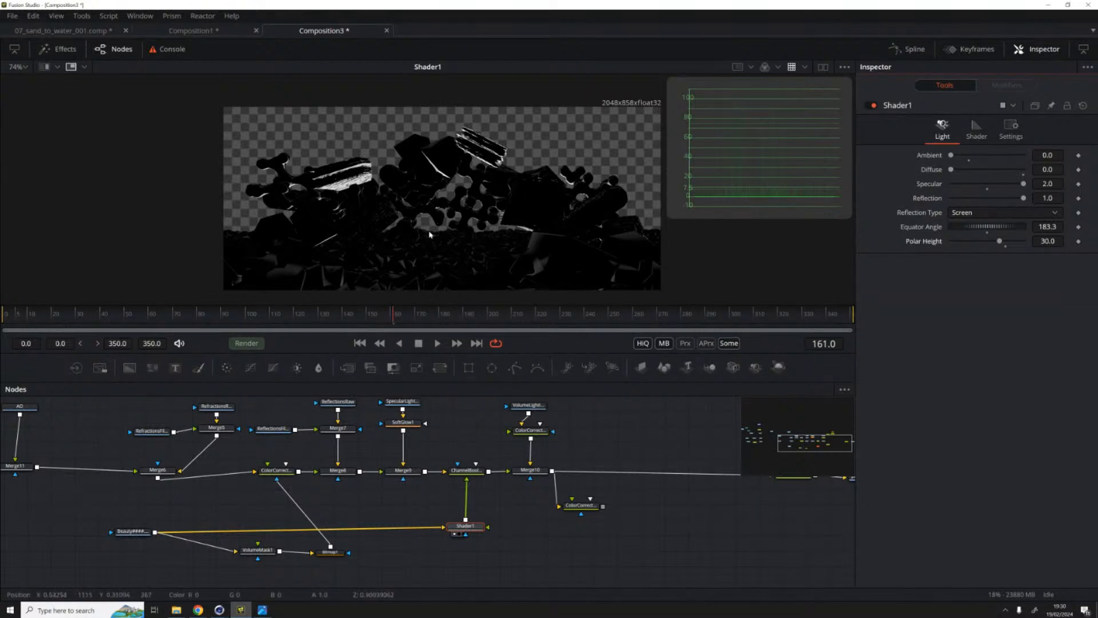
Step: Delete the ChannelBooleans node between Merge9 and Merge10 and move Shader1 aside as a separate branch
click(466, 470)
drag(465, 525, 422, 494)
key(Delete)
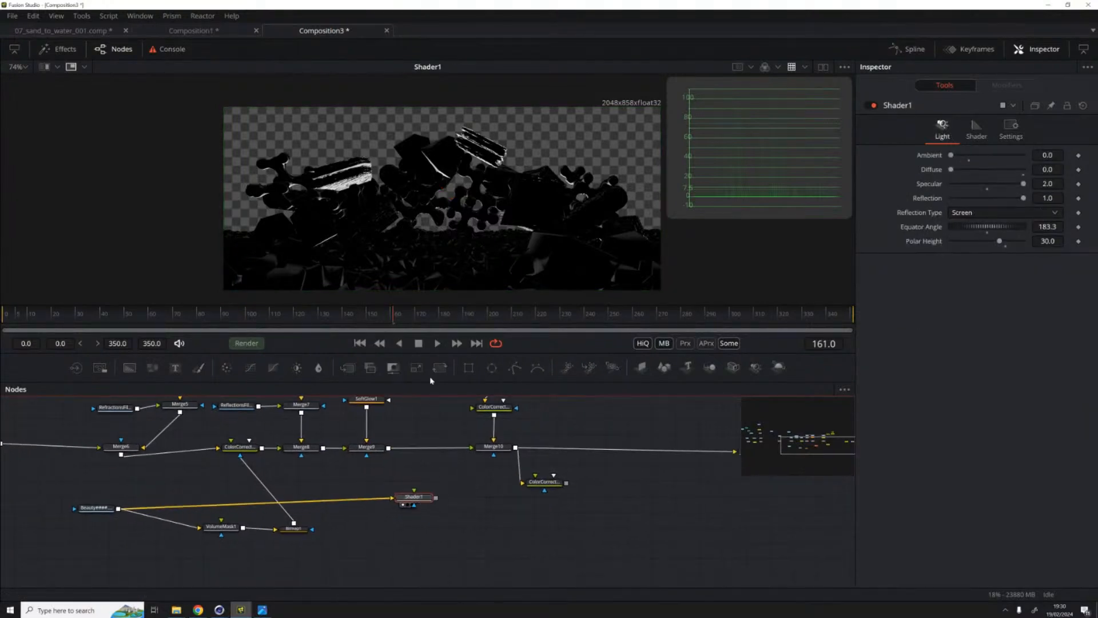
click(416, 518)
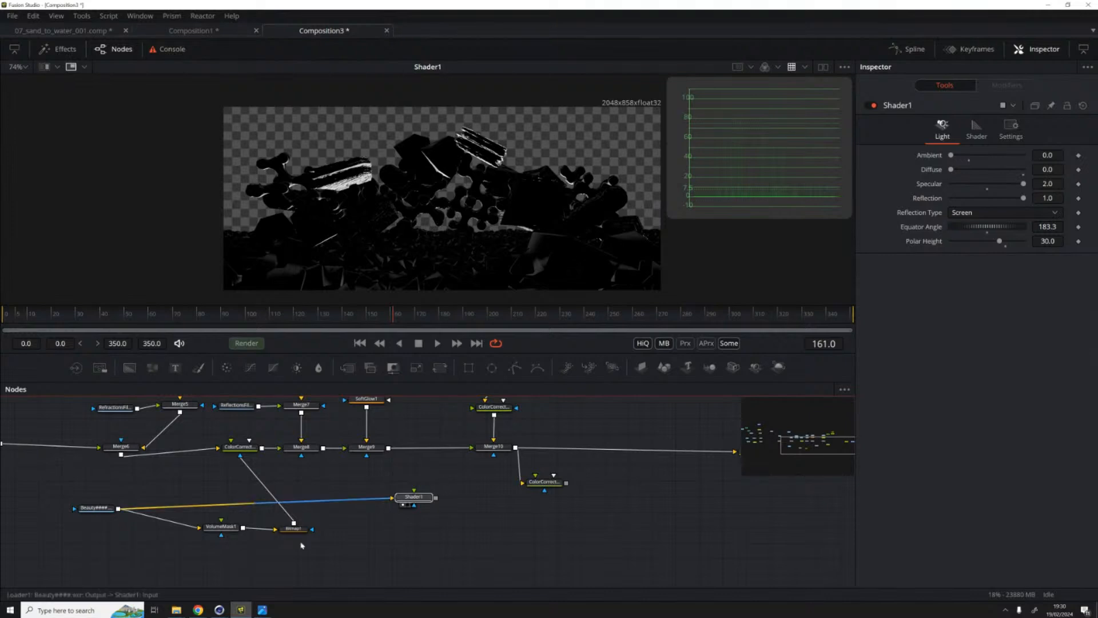
Step: Switch to the open smoke folder in File Explorer and browse to Resources > Lights > hdri on the server
mouse_move(176, 609)
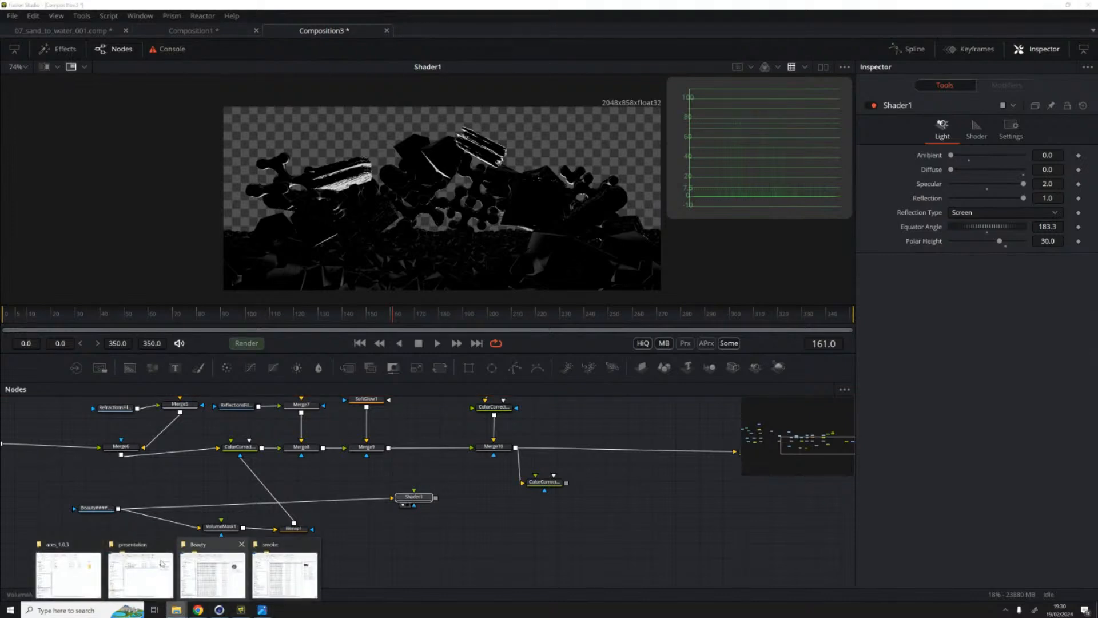
click(285, 574)
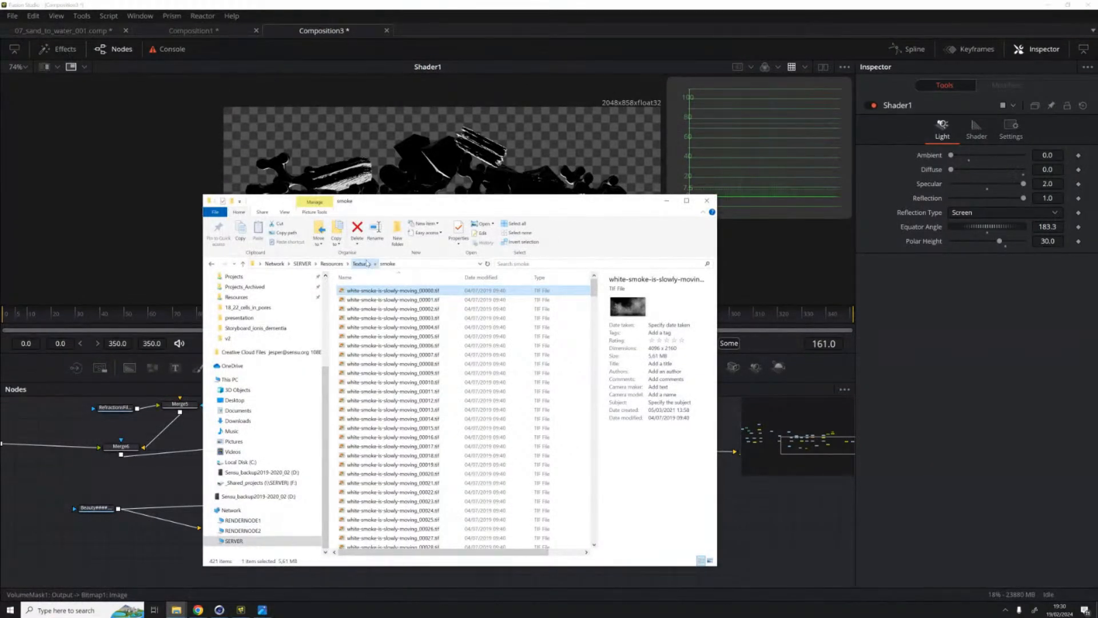
click(366, 264)
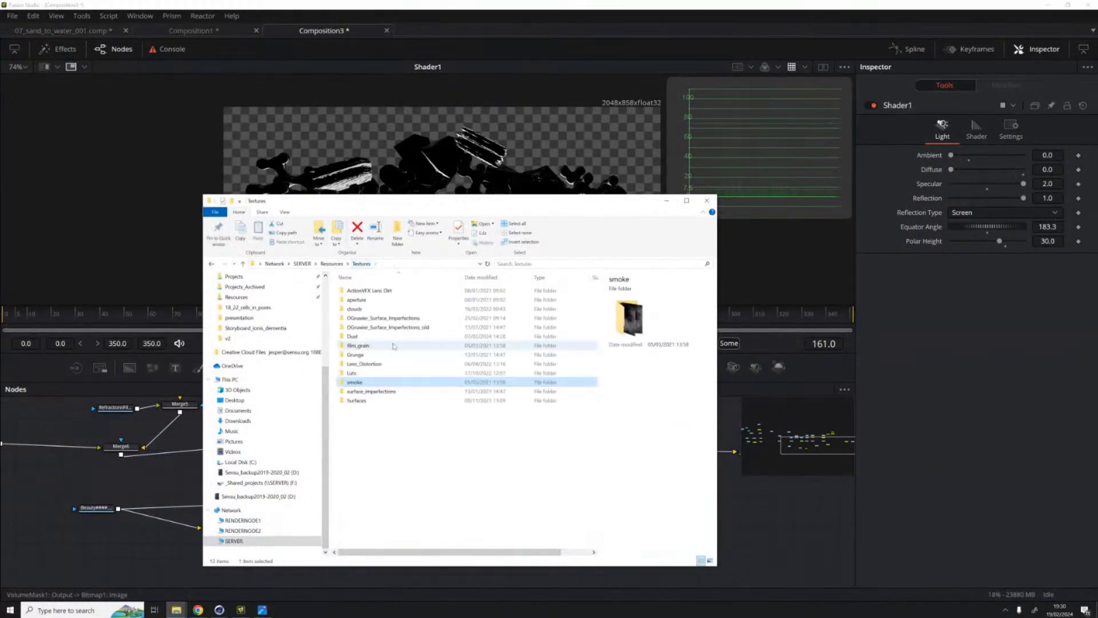
click(331, 263)
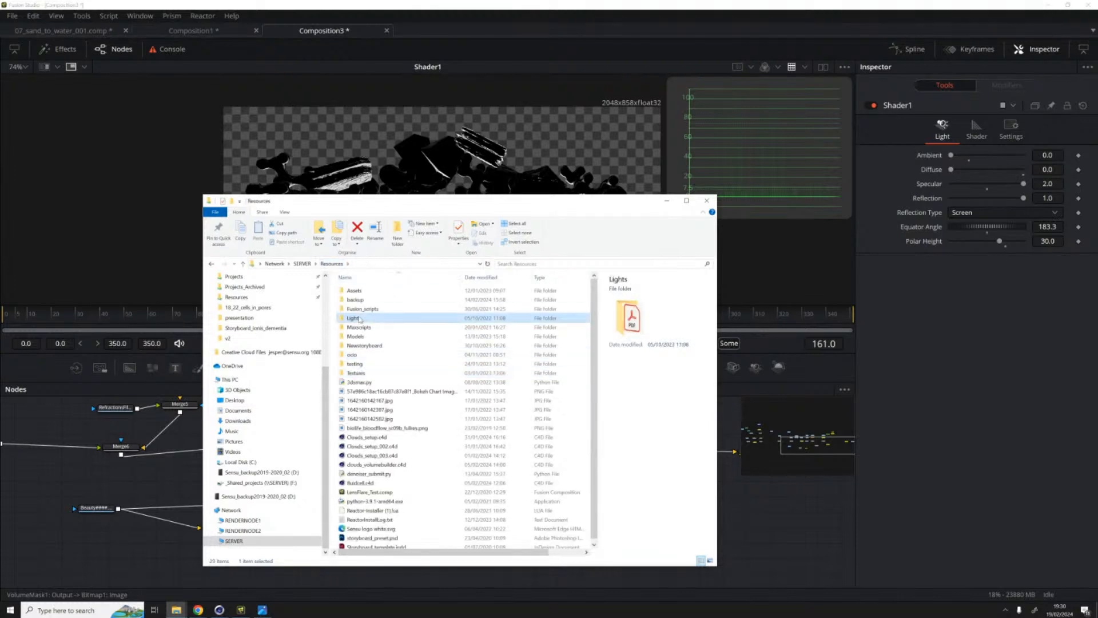
double_click(357, 318)
double_click(356, 309)
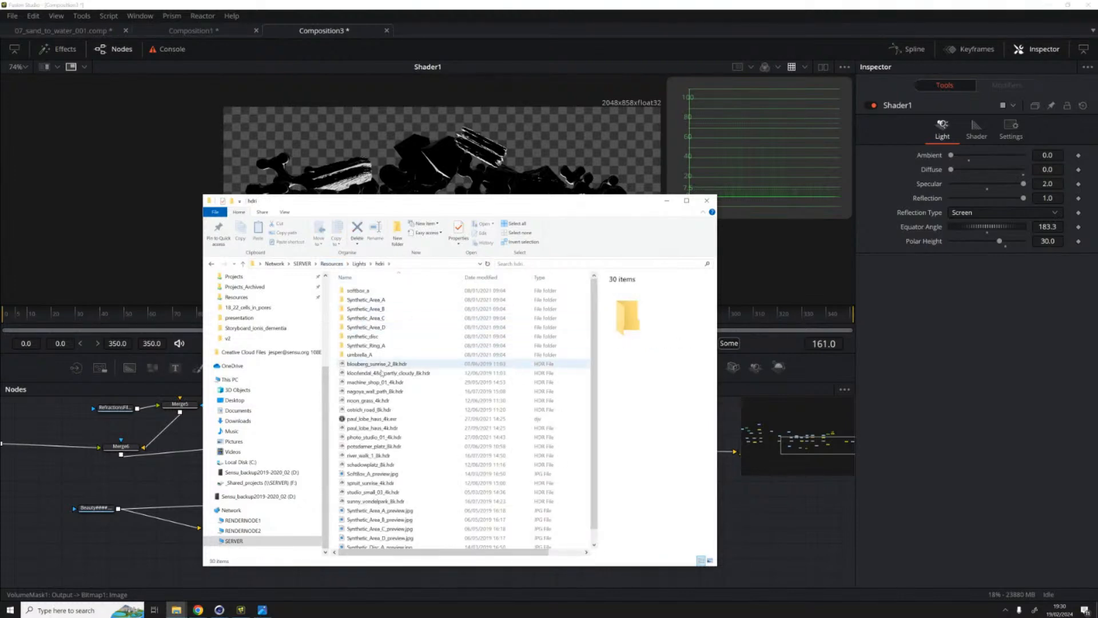
Step: Import machine_shop_01_4k.hdr into the Fusion node graph near Shader1 and view it
click(367, 383)
drag(371, 385, 743, 517)
drag(743, 479, 501, 519)
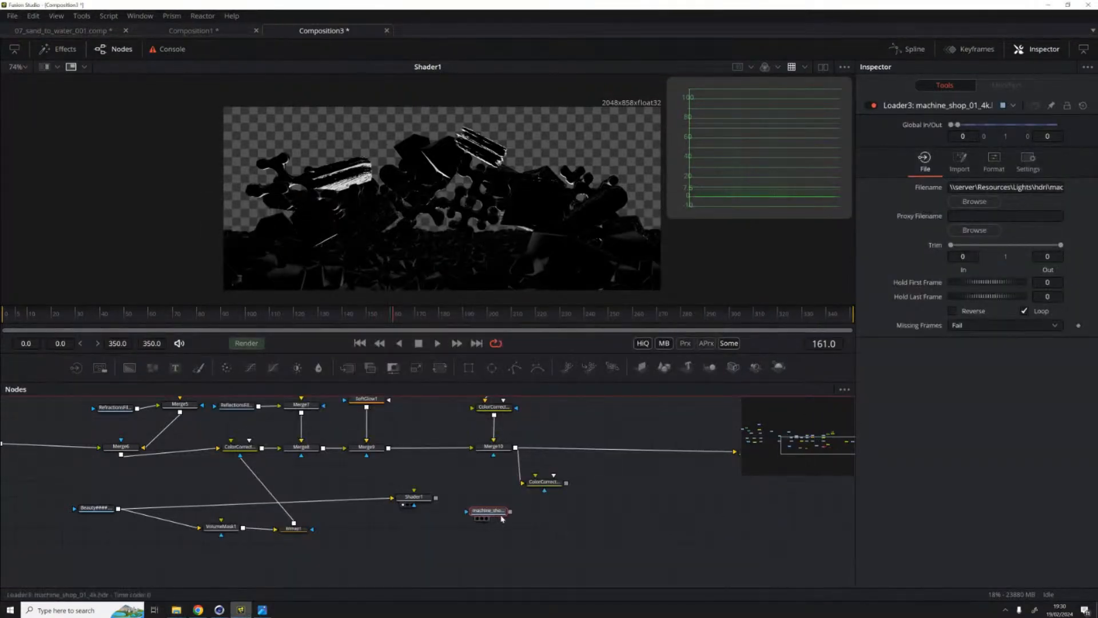
key(1)
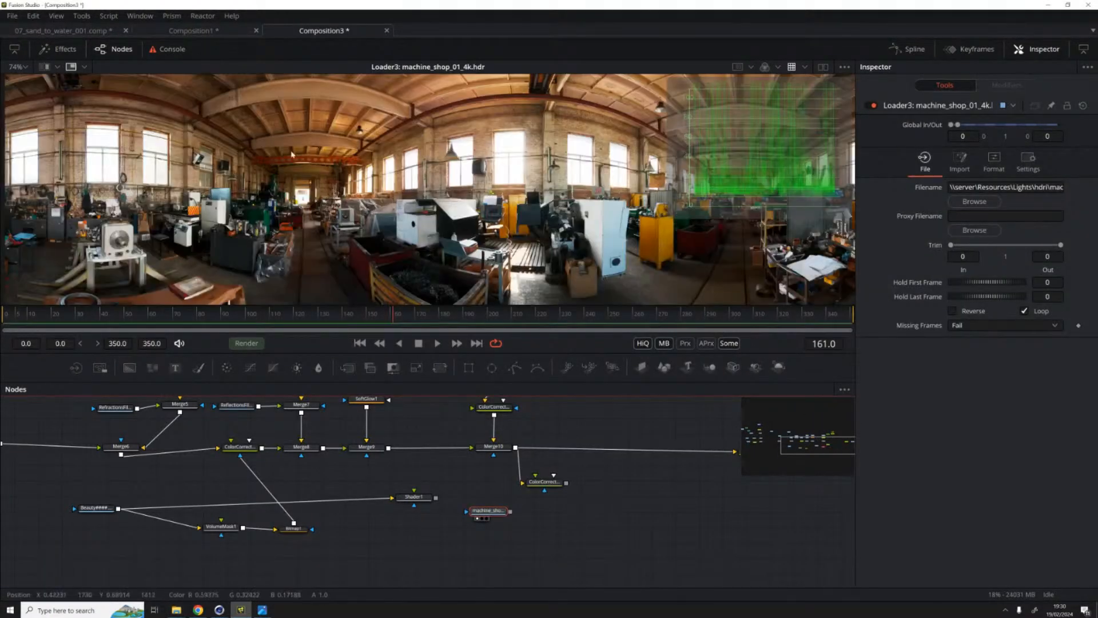
Step: Place the machine_shop loader below Shader1, connect it to Shader1's reflection input, and view Shader1
drag(487, 511, 395, 552)
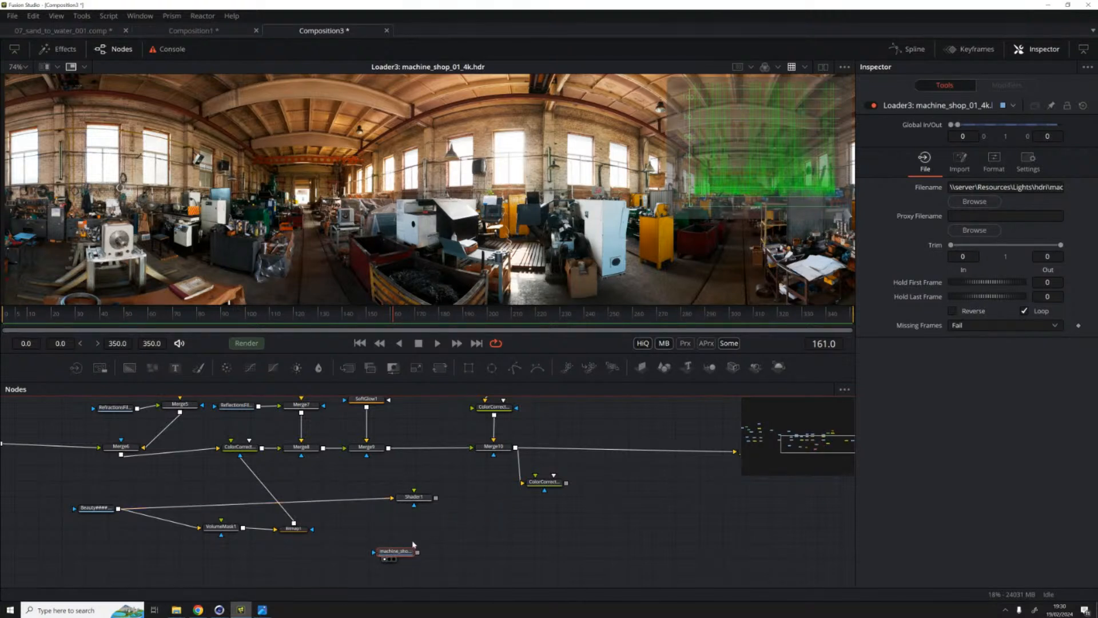
drag(418, 551, 415, 493)
click(417, 497)
key(1)
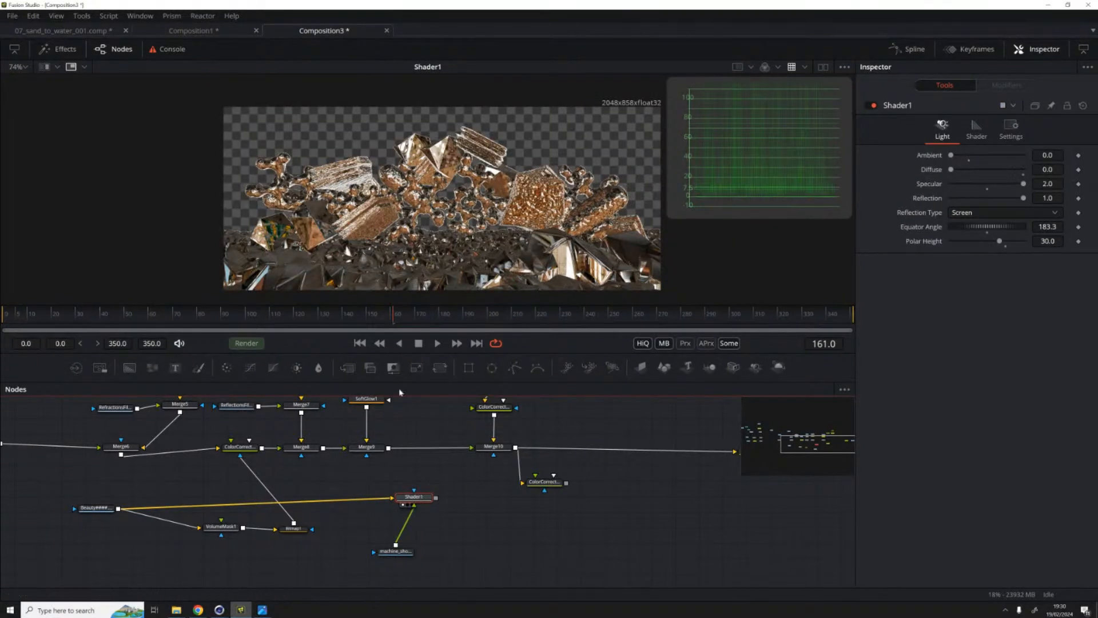
Step: Set Shader1's Specular to 0.0 to isolate the HDRI reflections
click(395, 551)
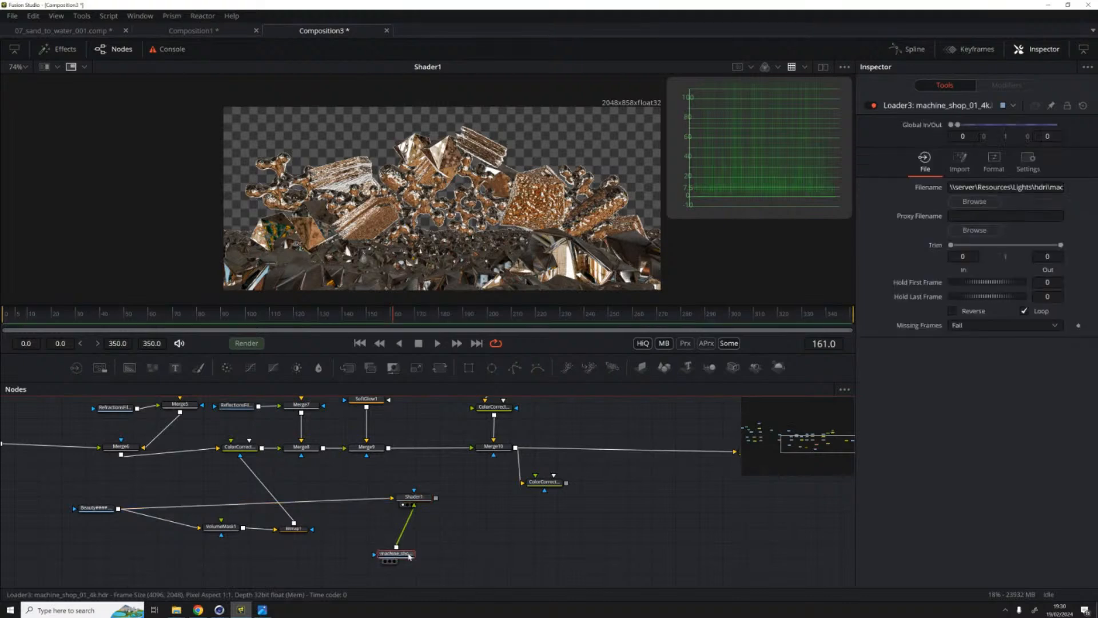
click(413, 497)
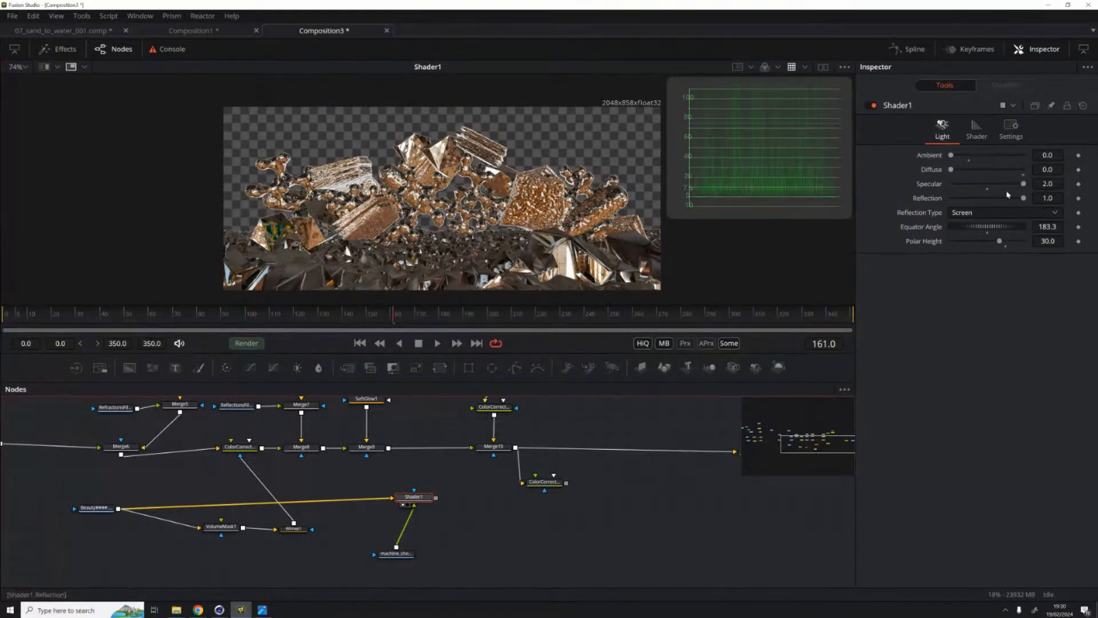
drag(1021, 194, 867, 201)
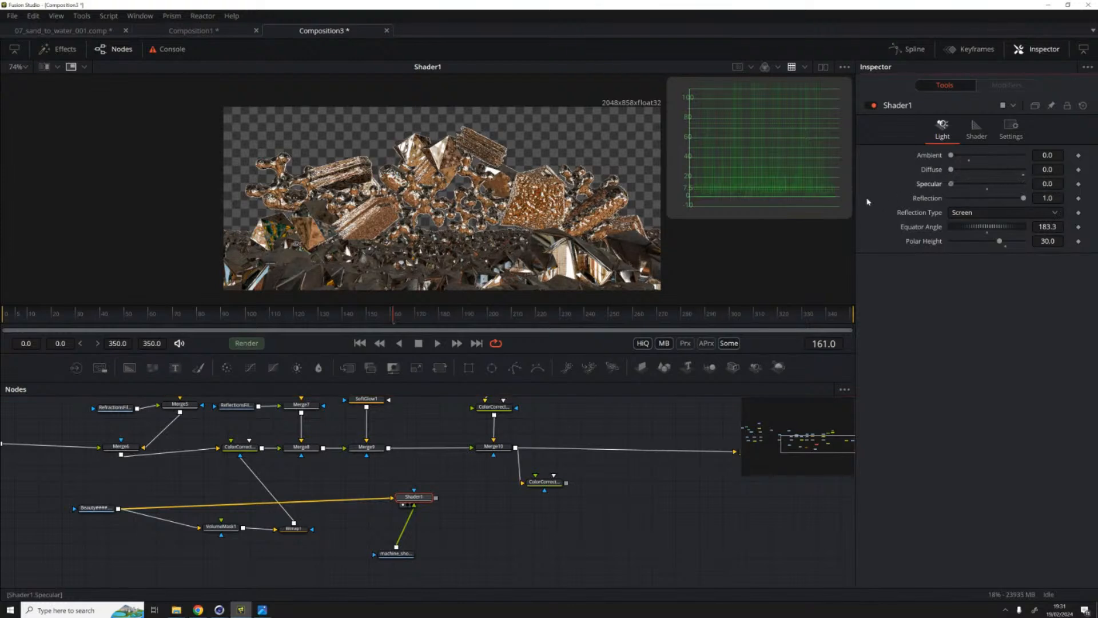
Step: Try the Spherical Reflection Type on Shader1 and switch it to Refraction
click(972, 215)
click(981, 227)
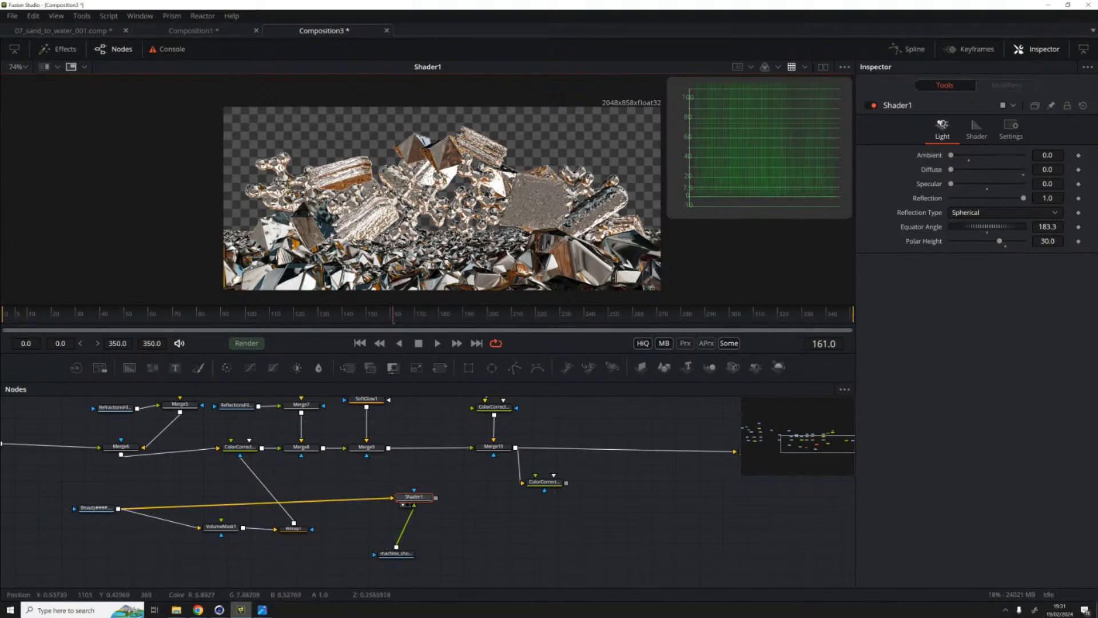
click(991, 216)
click(971, 225)
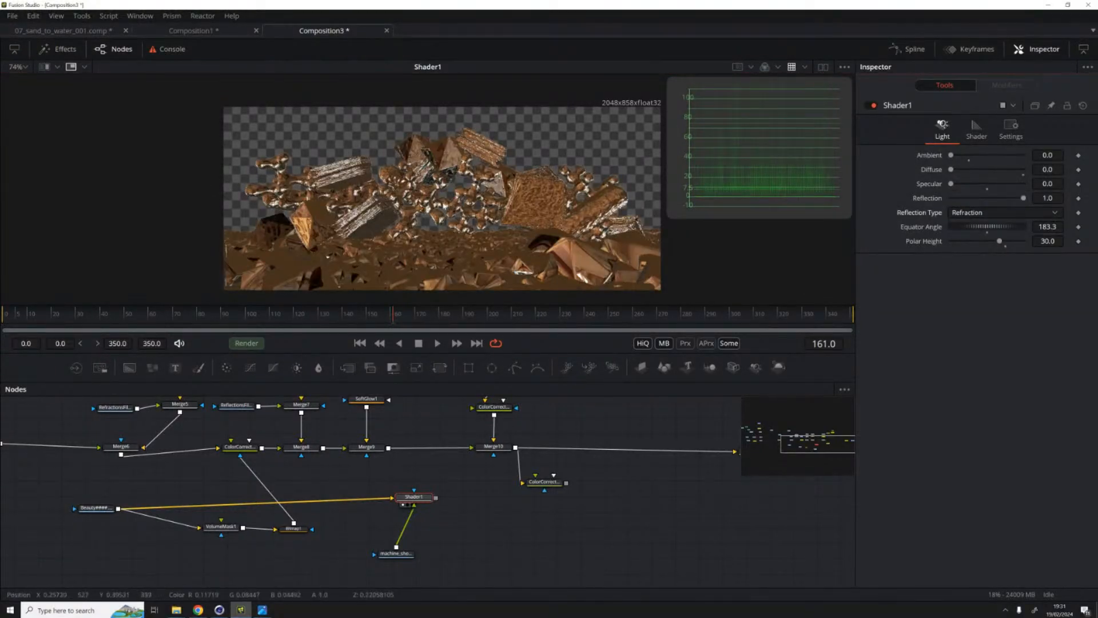
Step: Move the machine_shop loader and Shader1 so the loader sits directly beneath Shader1 in the node graph
scroll(641, 201, up, 3)
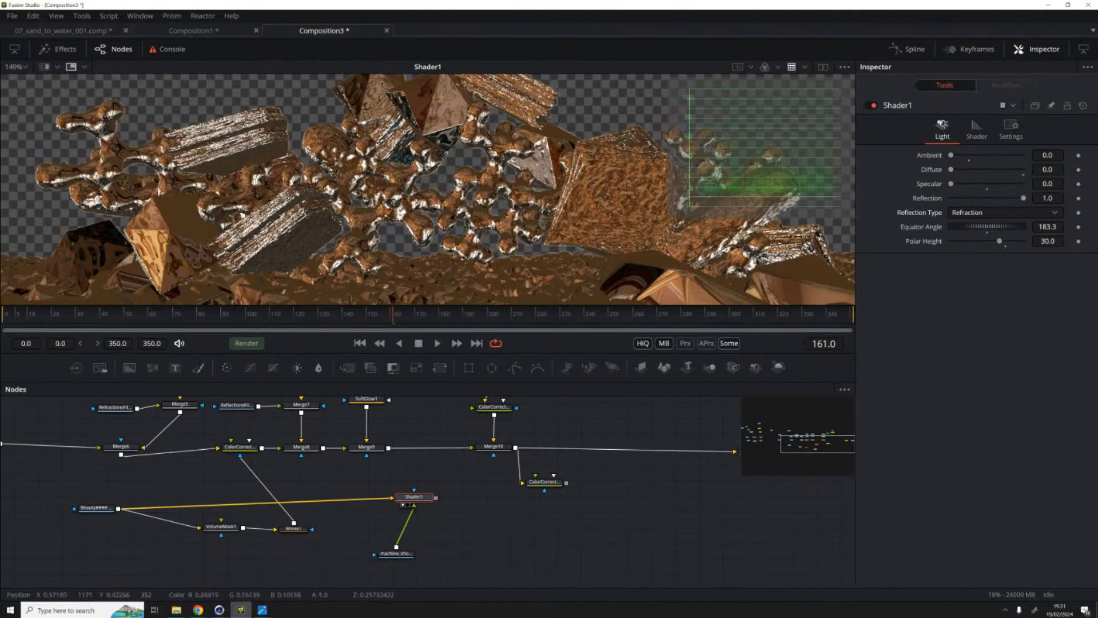
scroll(471, 240, down, 2)
drag(395, 553, 425, 558)
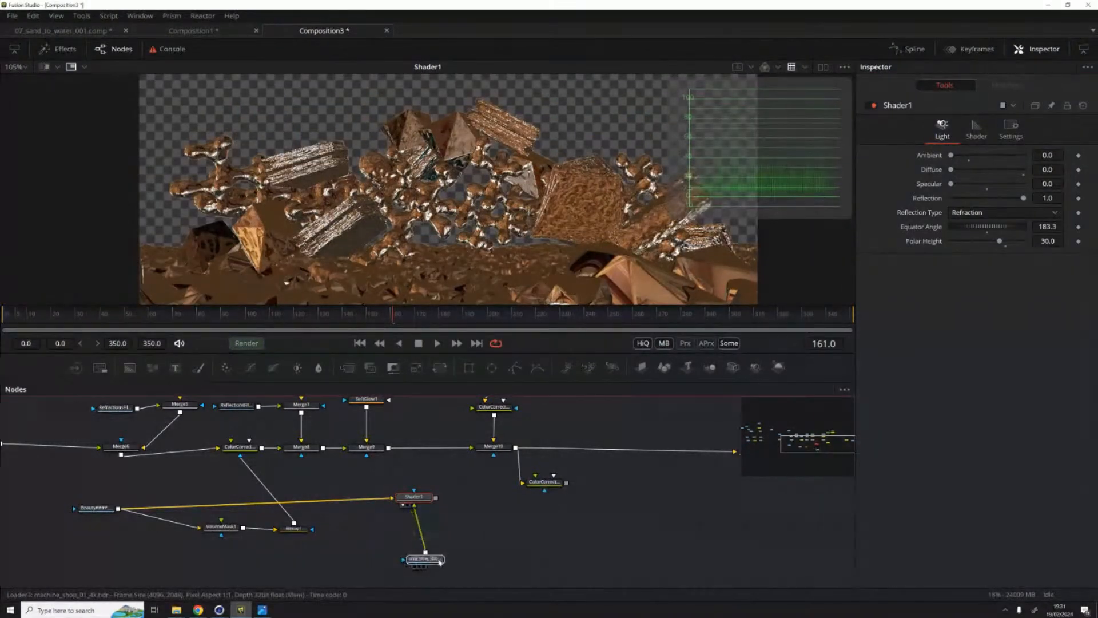
mouse_move(413, 497)
mouse_down()
mouse_move(442, 492)
mouse_move(427, 520)
mouse_move(431, 500)
mouse_up()
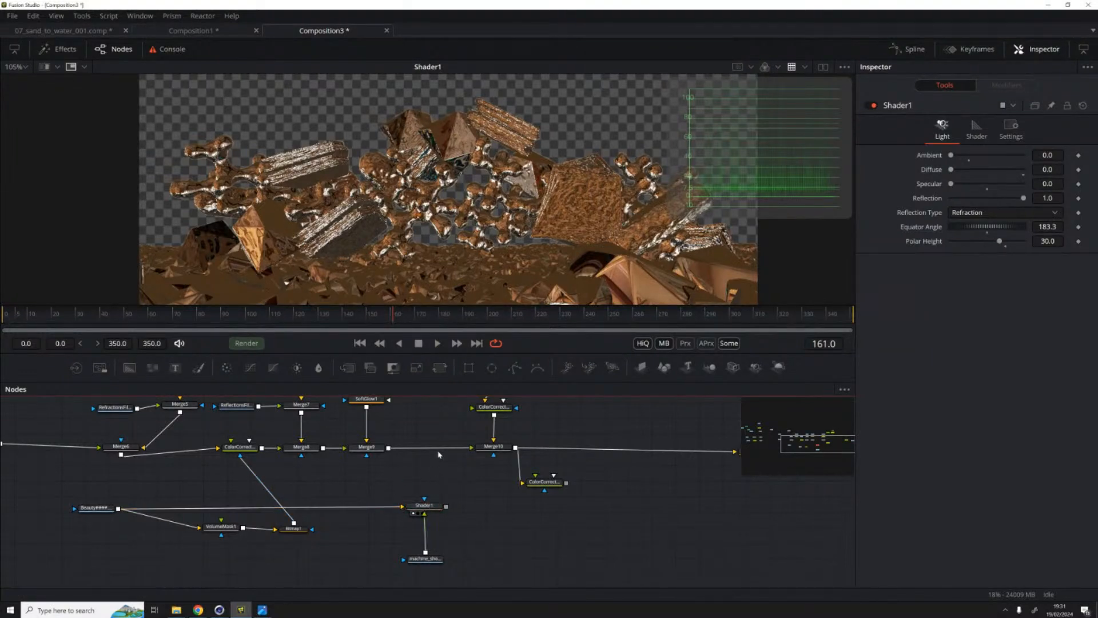
Step: Inspect Cryptomatte1's settings and move ChromaKeyer1 down below the Cryptomatte loader
drag(177, 457, 268, 473)
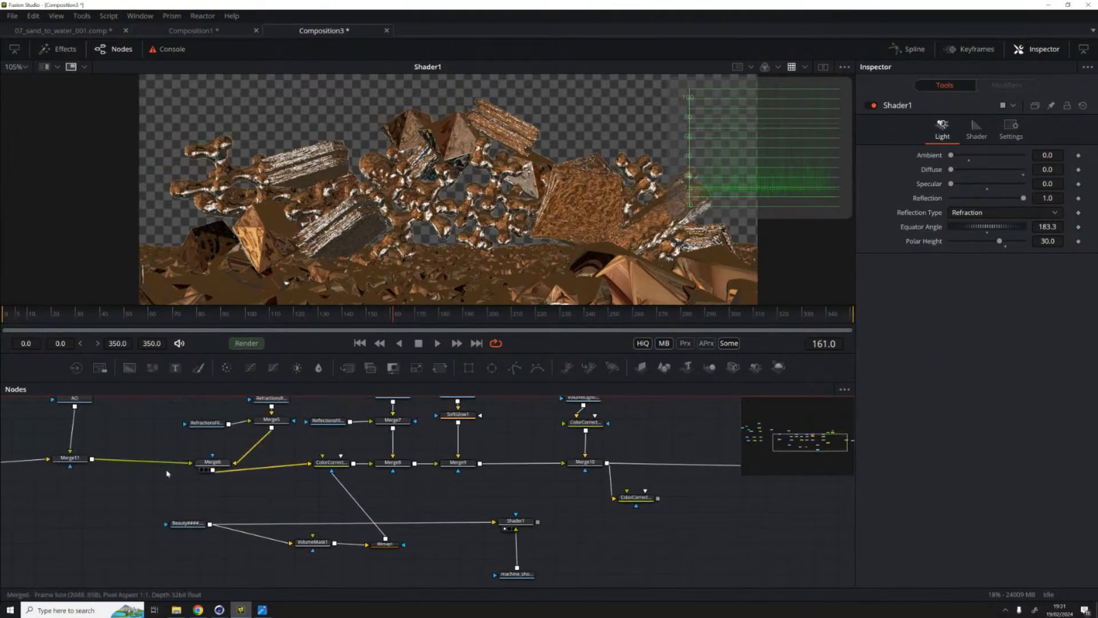
drag(104, 468, 204, 468)
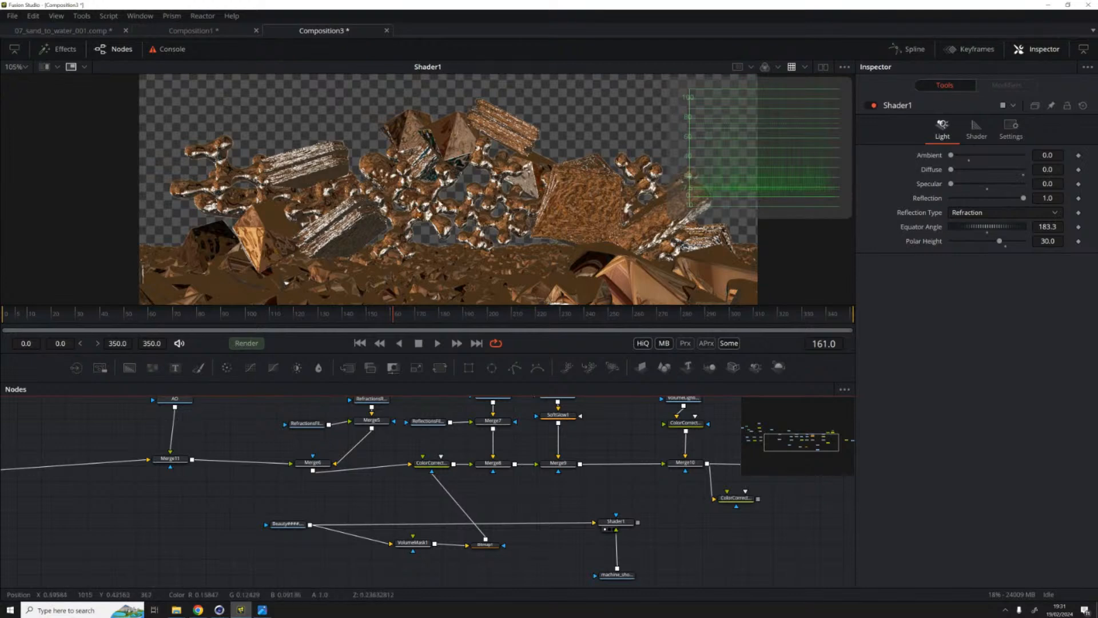
drag(104, 496, 363, 466)
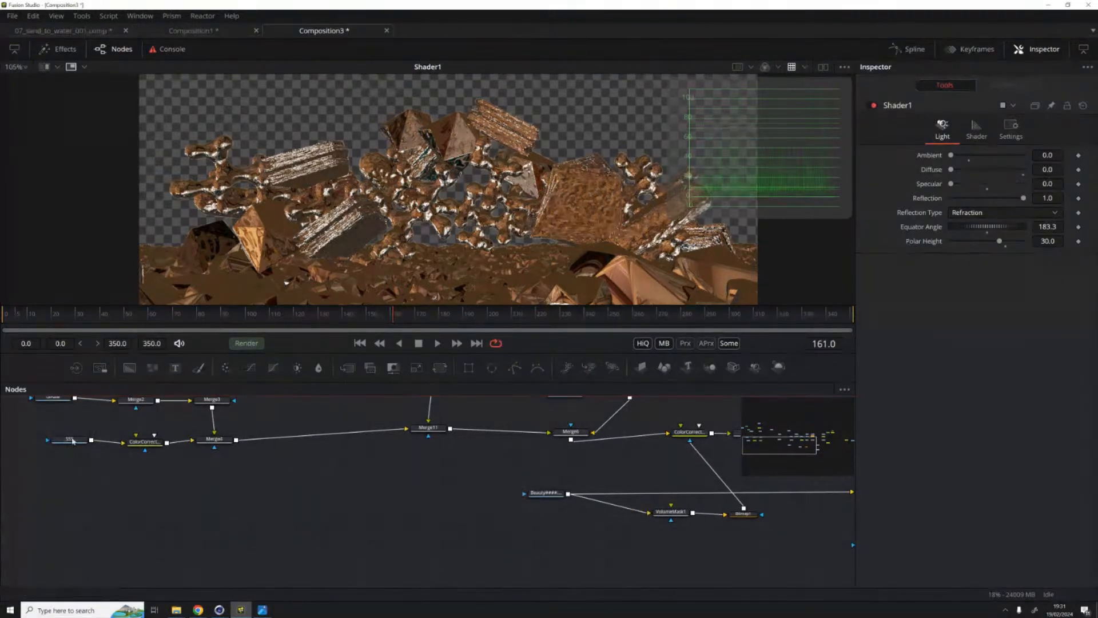
drag(570, 490, 379, 499)
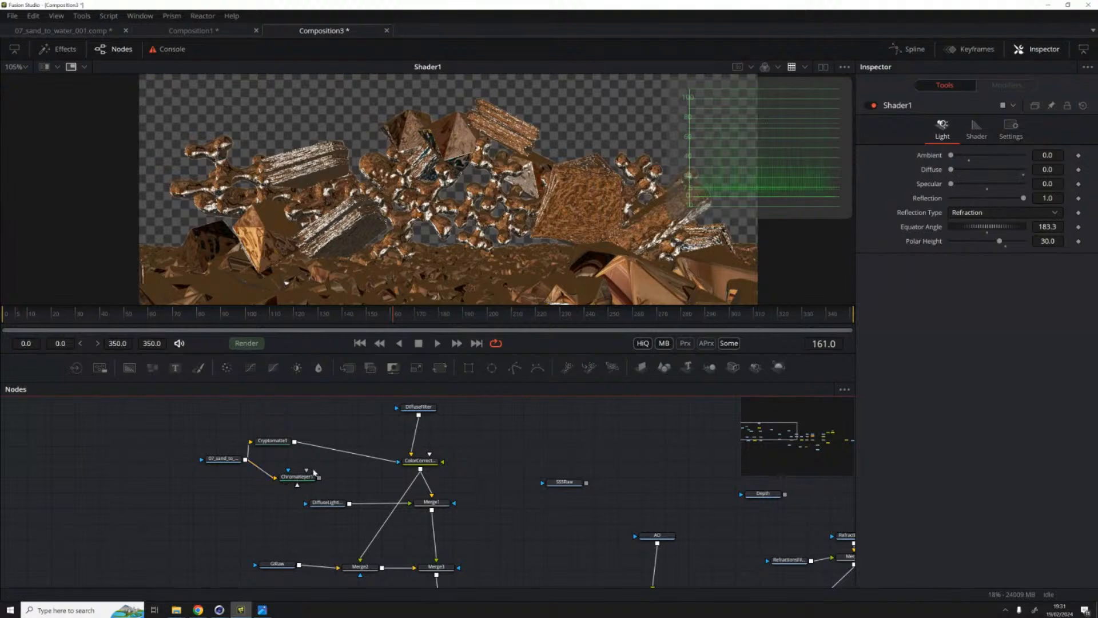
click(273, 440)
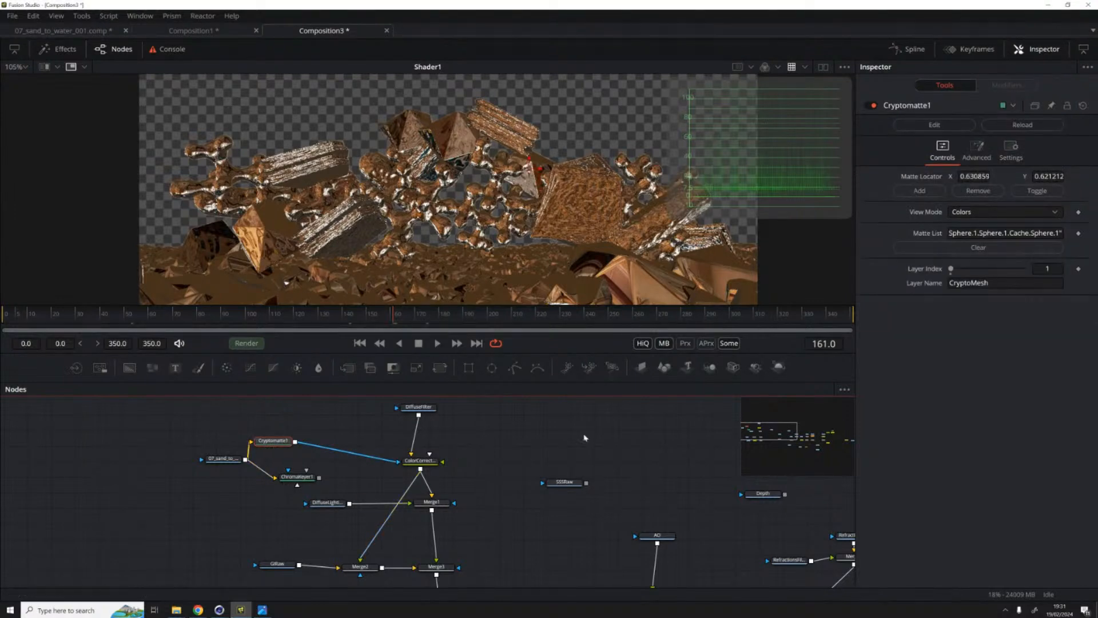
click(288, 478)
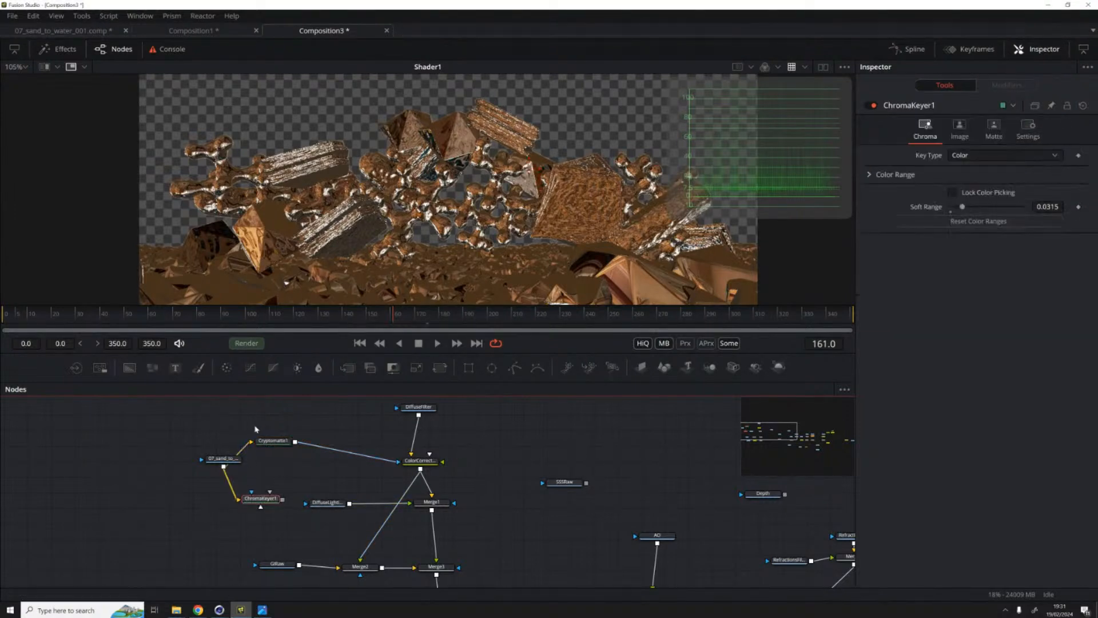
Step: View the Cryptomatte loader and move it into the empty area below the SSS node
scroll(468, 480, right, 5)
scroll(469, 480, down, 1)
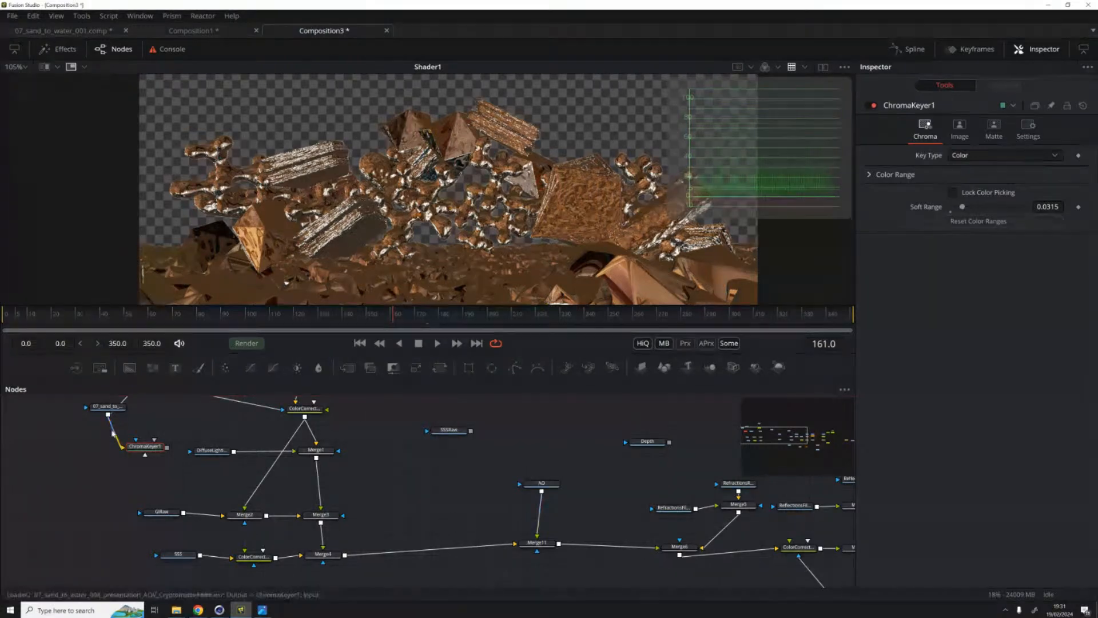
scroll(115, 418, up, 1)
click(108, 407)
key(1)
mouse_move(119, 425)
mouse_down()
mouse_move(64, 443)
mouse_move(120, 410)
mouse_up()
drag(105, 413, 220, 516)
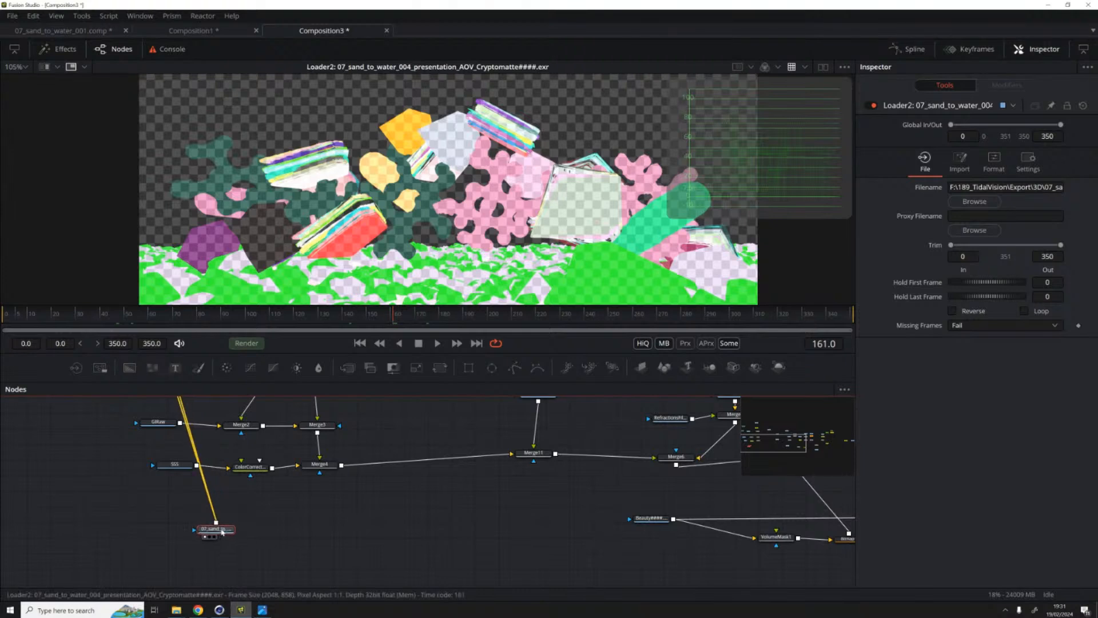
Step: Add a second Cryptomatte node beside the moved loader and connect the loader's output to its input
key(shift+space)
text(cr)
key(Down)
key(Down)
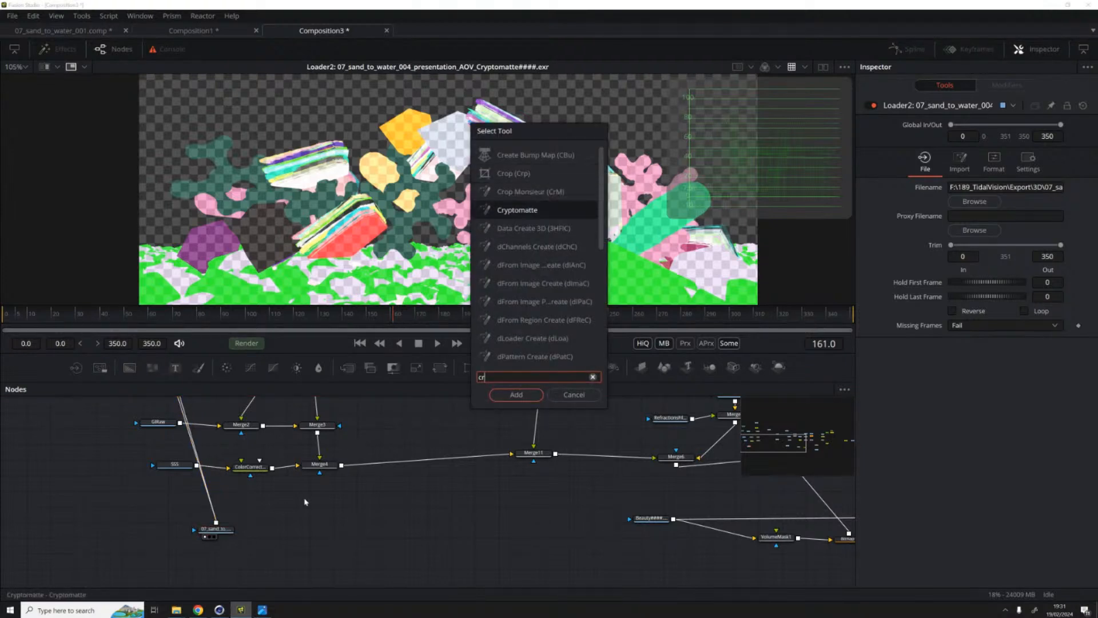
key(Return)
drag(216, 522, 308, 506)
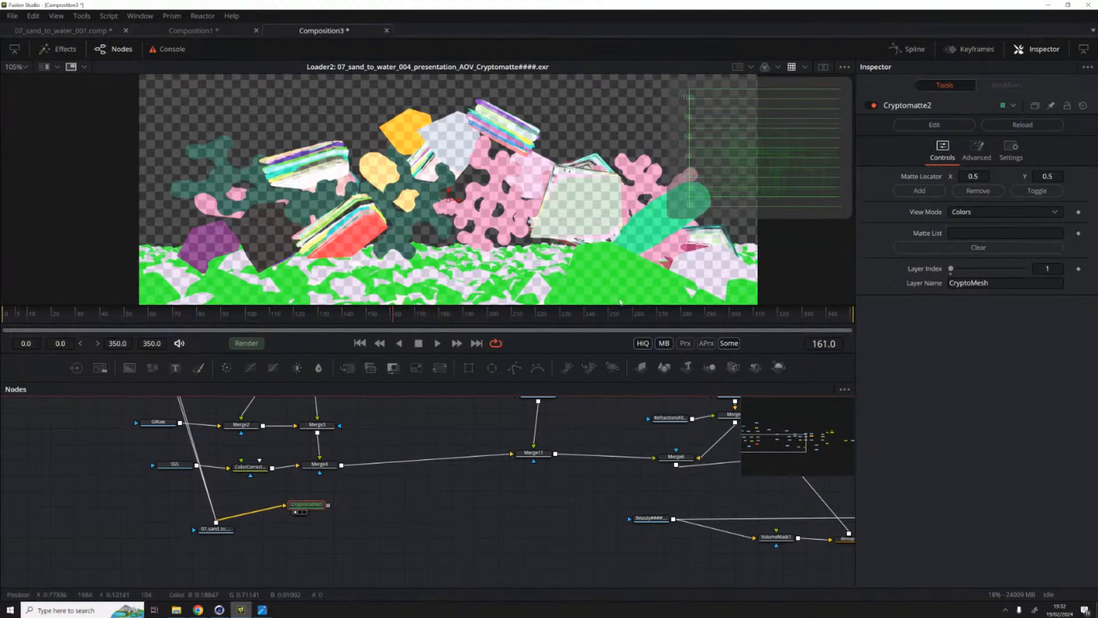
Step: Display the Cryptomatte2 node and add the chitosan molecule objects to its matte list
key(1)
drag(448, 202, 501, 190)
click(921, 192)
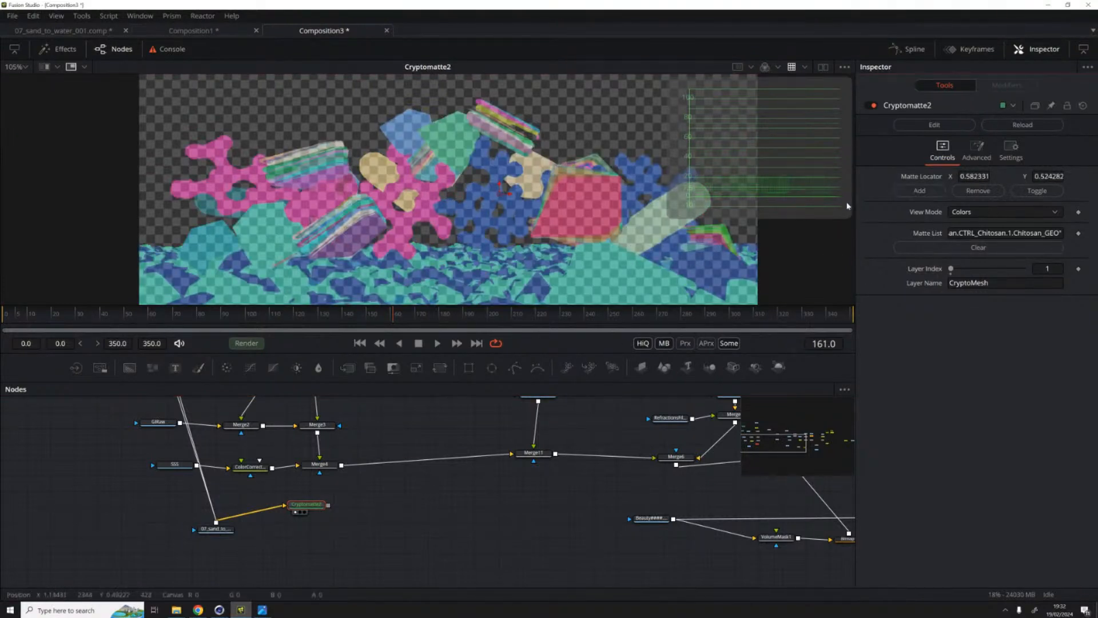
drag(502, 192, 398, 190)
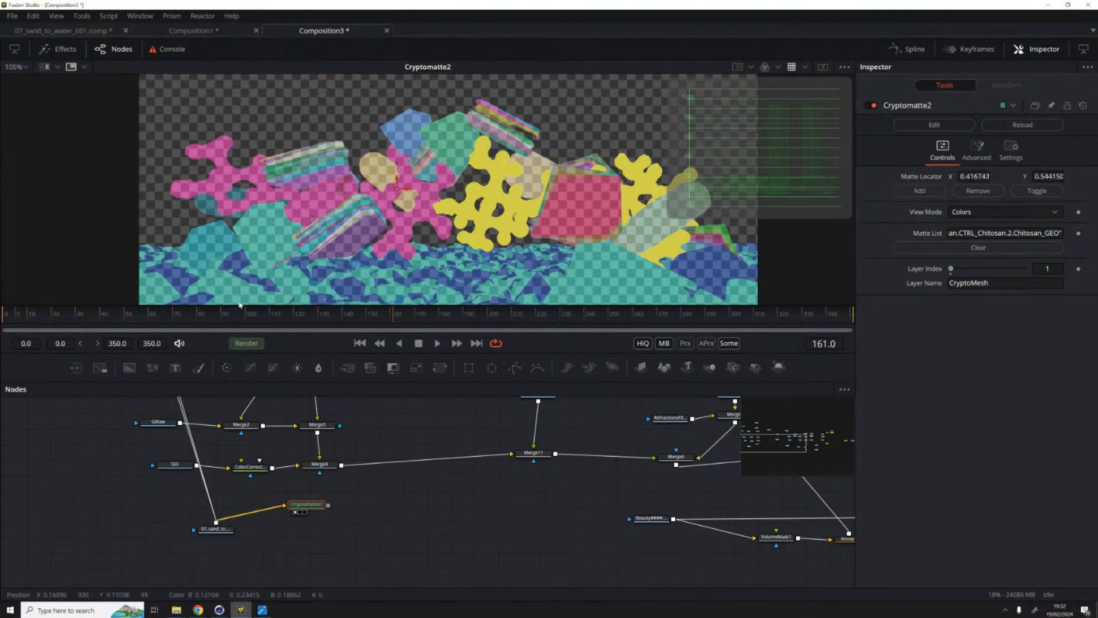
drag(307, 504, 121, 548)
Step: Merge the Shader1 refraction output over the comp between Merge9 and Merge10, and display the new merge
click(527, 544)
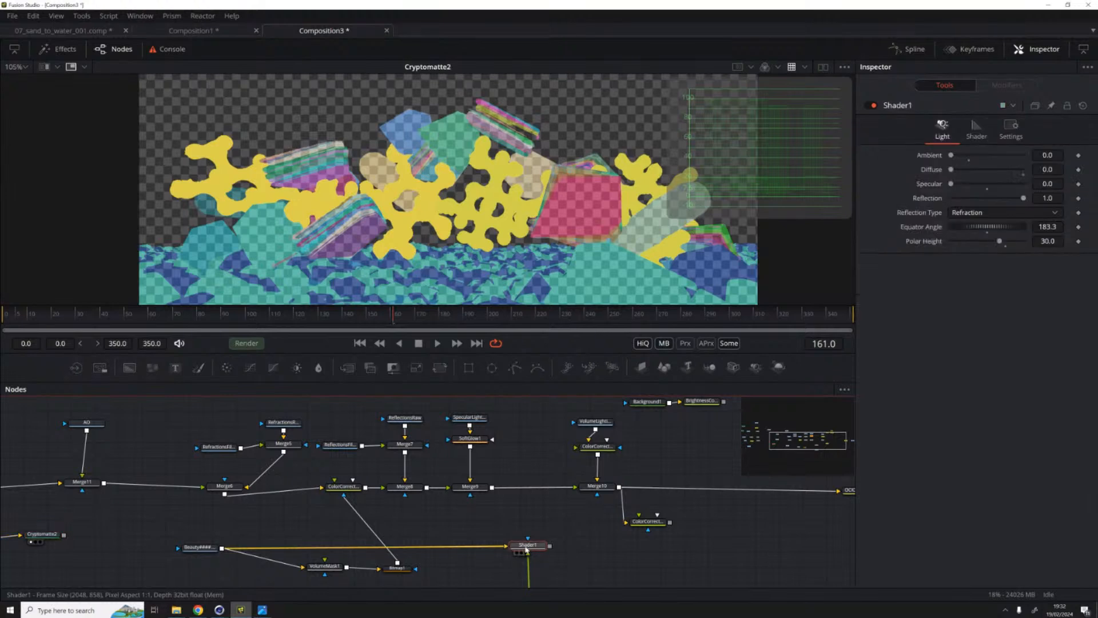
key(1)
drag(575, 503, 579, 455)
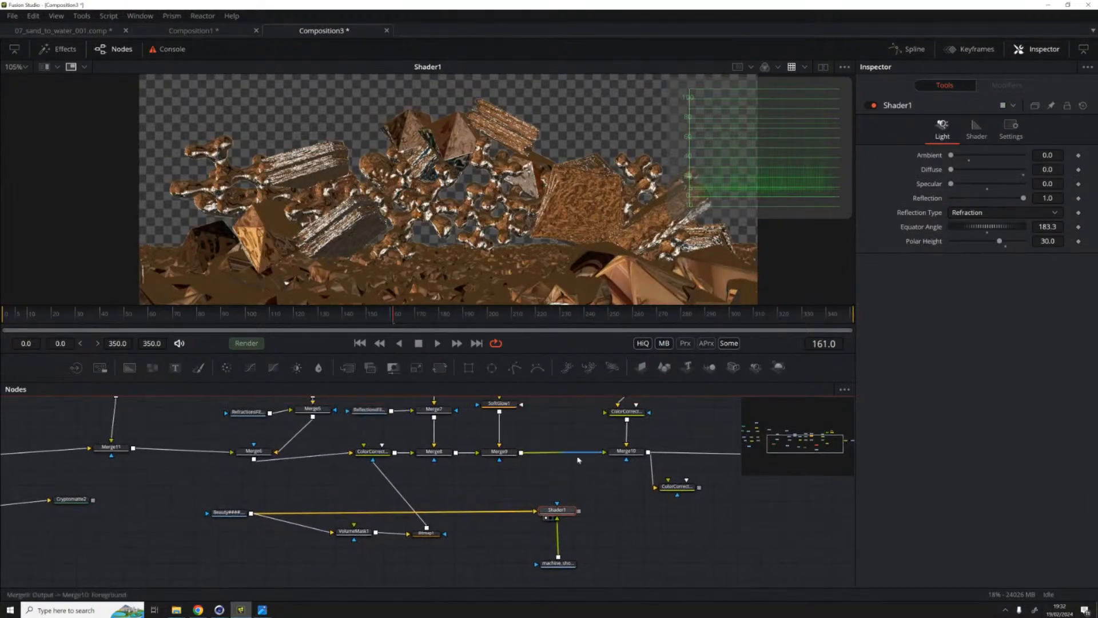
click(559, 478)
drag(579, 510, 520, 452)
drag(622, 514, 576, 458)
key(1)
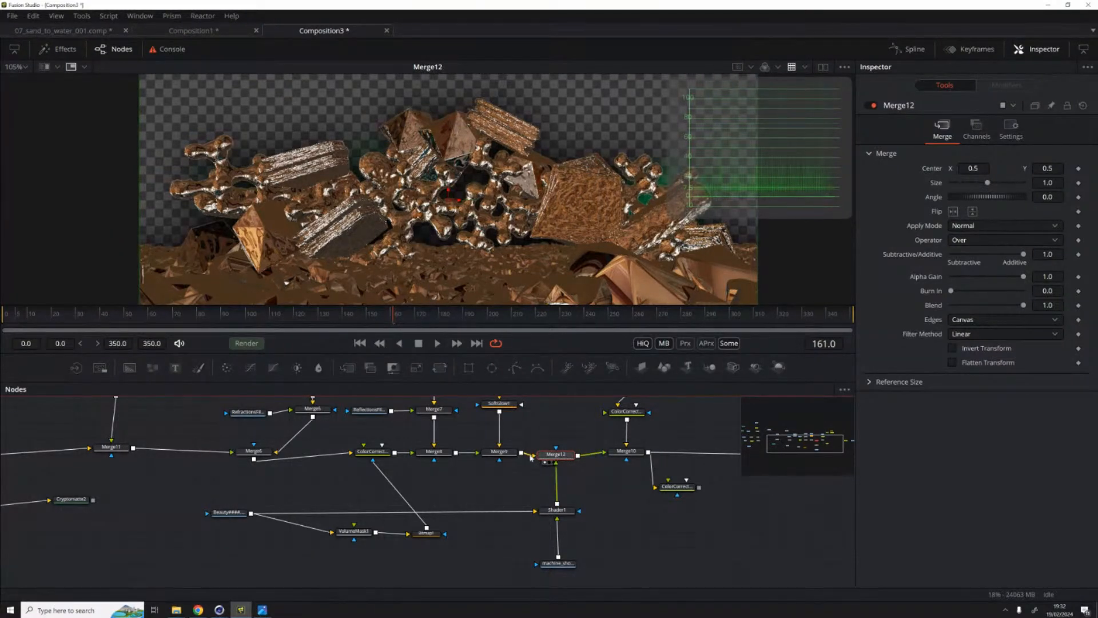
Step: Mask the Shader1 merge with the Cryptomatte2 output and display Merge10 to see it in the full comp
drag(75, 499, 413, 450)
click(429, 466)
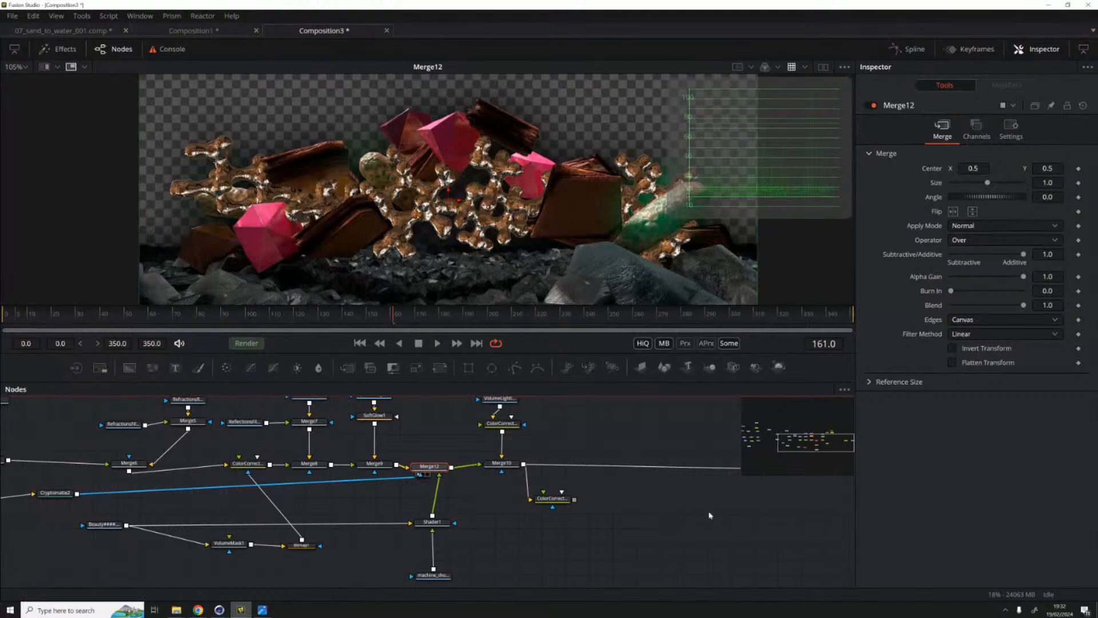
drag(627, 498, 515, 509)
click(378, 481)
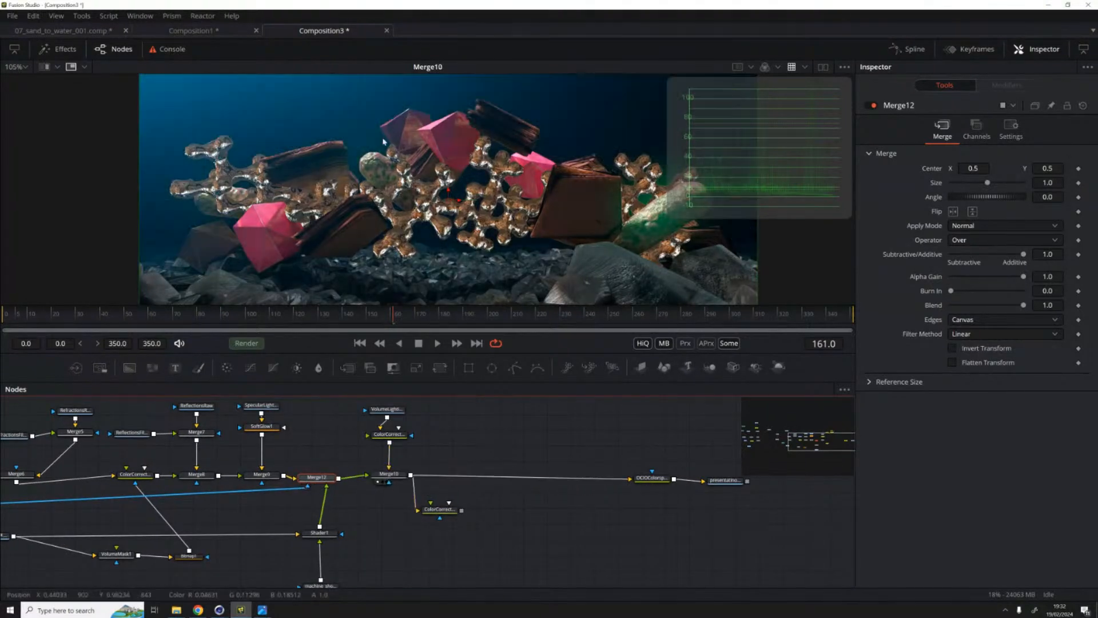
Step: Set the shader merge's Alpha Gain to 0.0 and its Blend to 0.543
drag(315, 459, 439, 490)
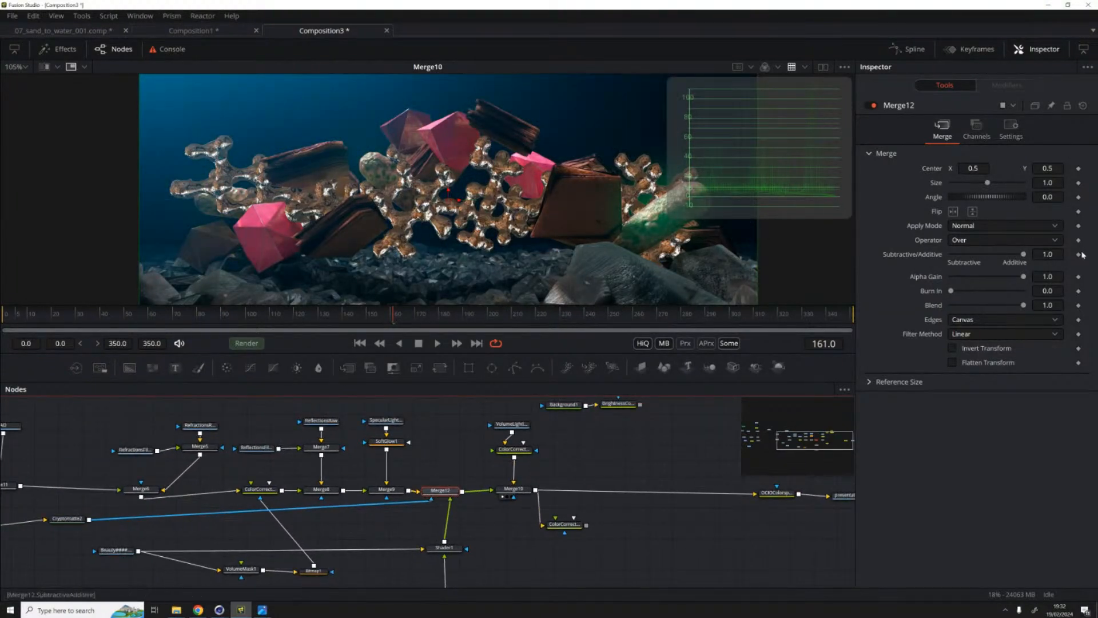
drag(1022, 280, 949, 278)
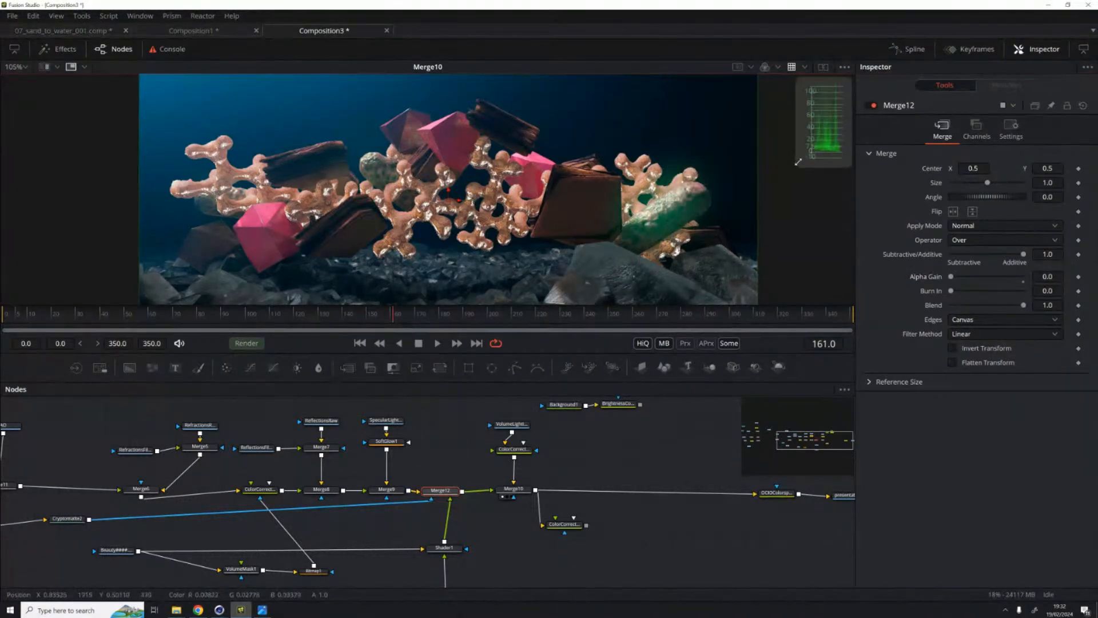
drag(1024, 310, 987, 307)
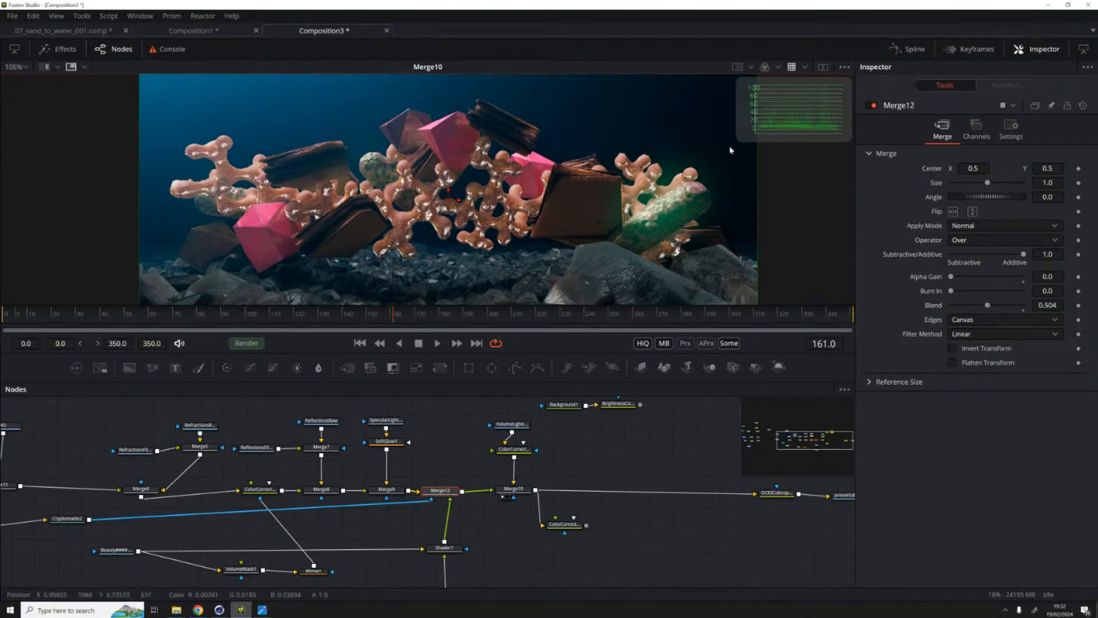
drag(989, 307, 991, 307)
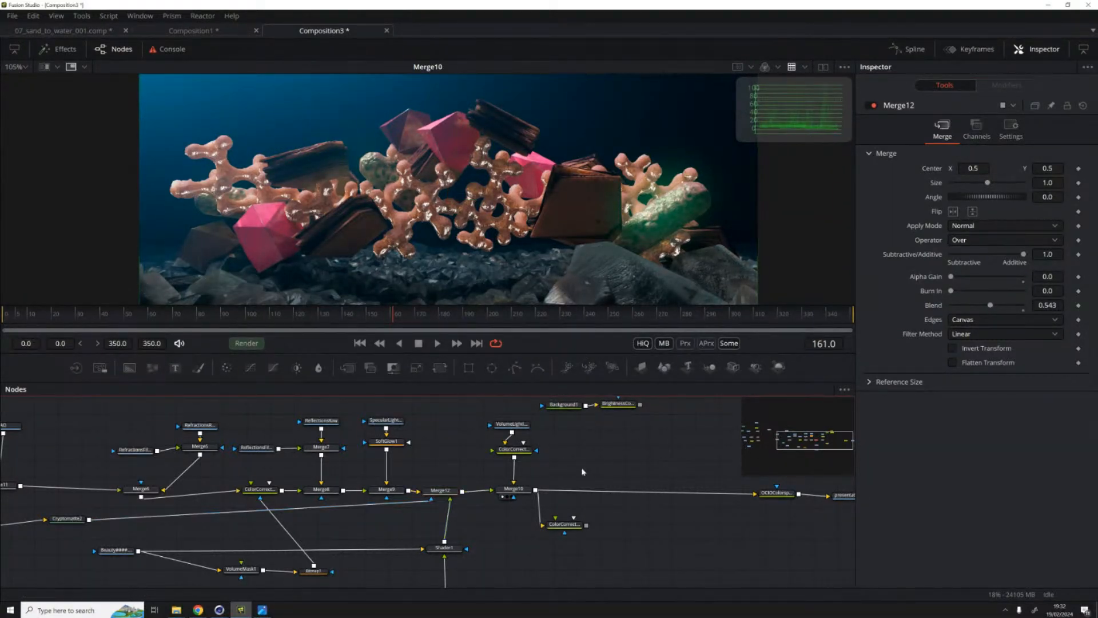
Step: Delete the unused Background and brightness/contrast nodes, and move the OCIOColorspace and Saver nodes further from Merge10
drag(587, 474, 414, 480)
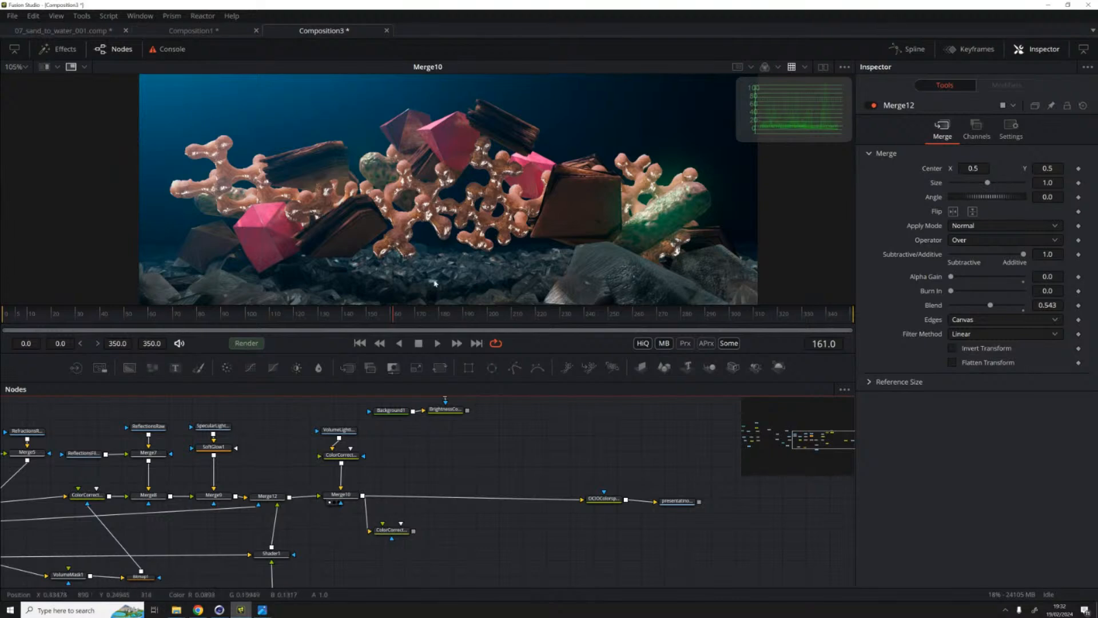
drag(445, 434, 486, 494)
drag(526, 426, 394, 480)
drag(486, 470, 486, 434)
key(Delete)
drag(606, 515, 638, 505)
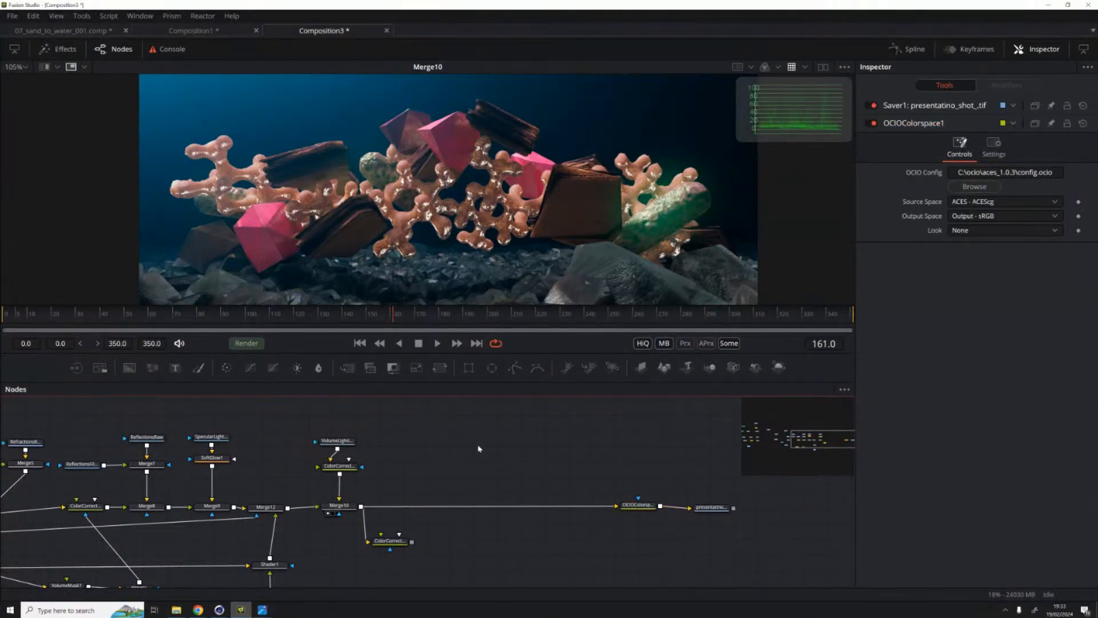
Step: Add a Rowbyte Fast Bokeh node between Merge10 and OCIOColorspace1, and display its output
right_click(468, 475)
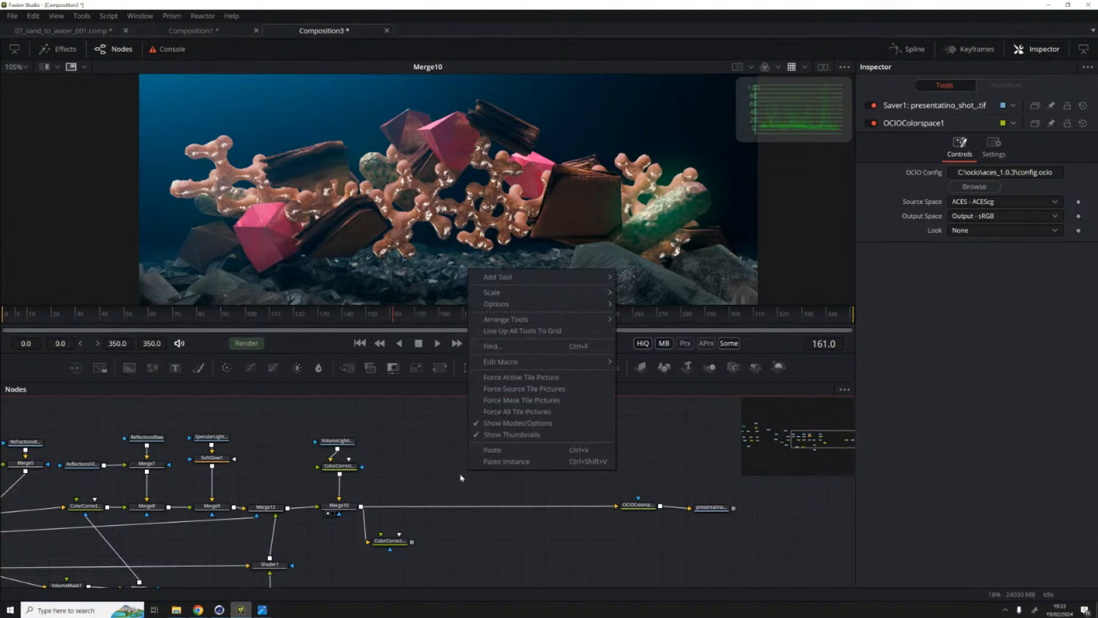
mouse_move(576, 275)
mouse_move(663, 324)
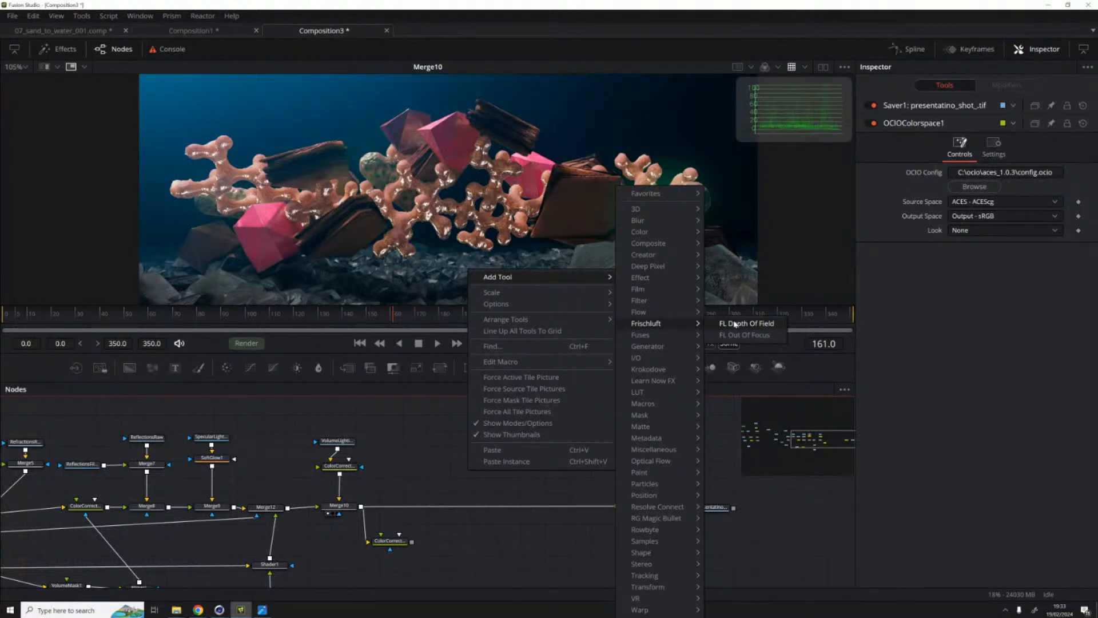
mouse_move(664, 531)
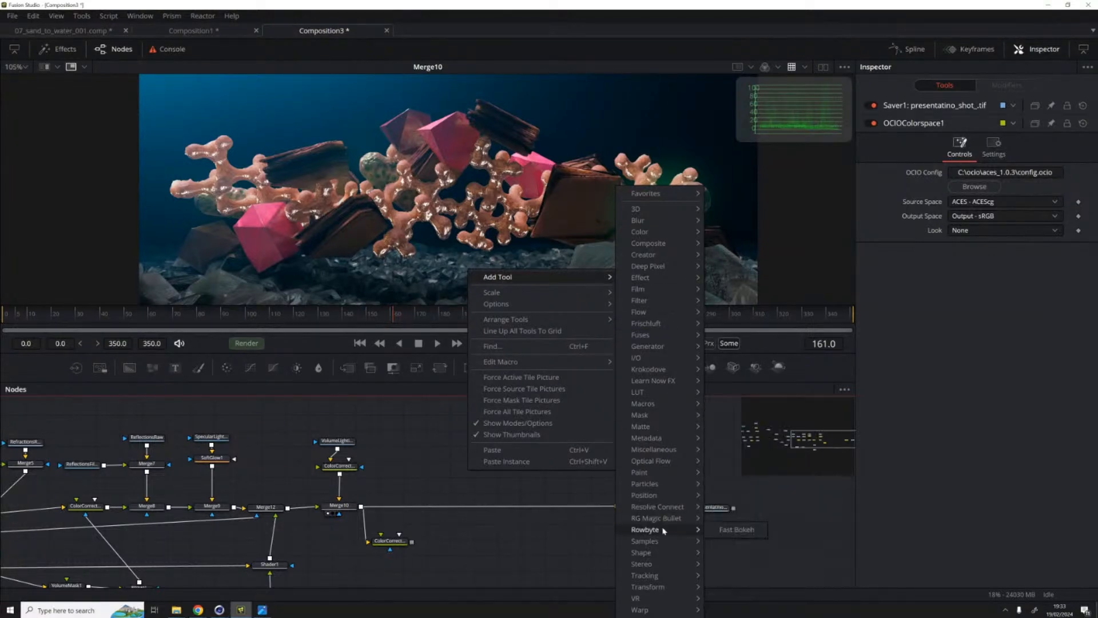
click(736, 529)
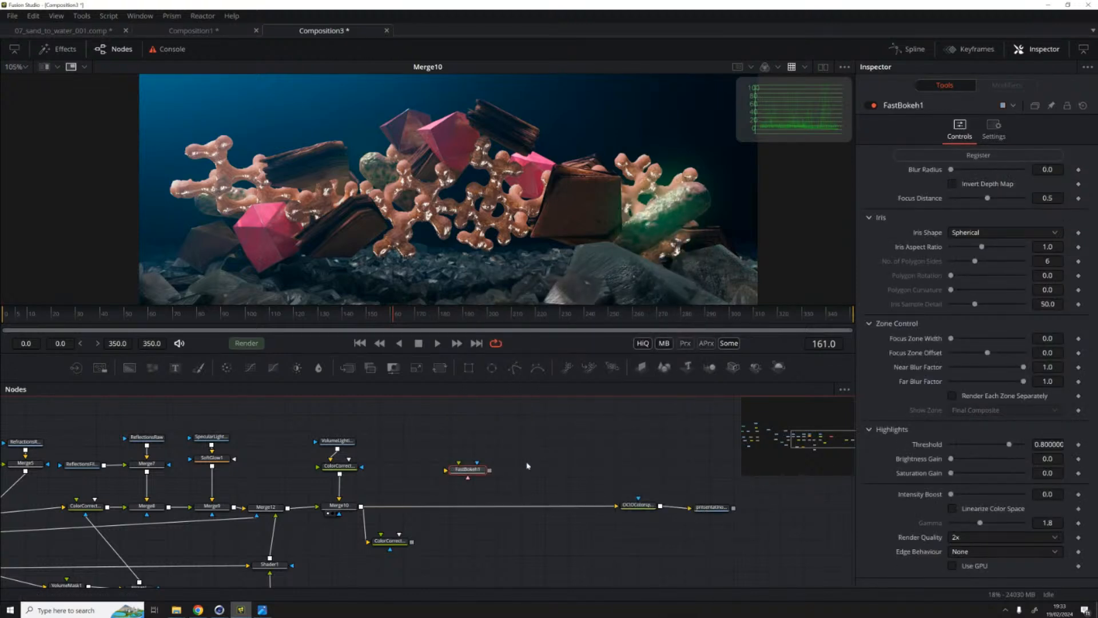
drag(465, 469, 466, 499)
key(1)
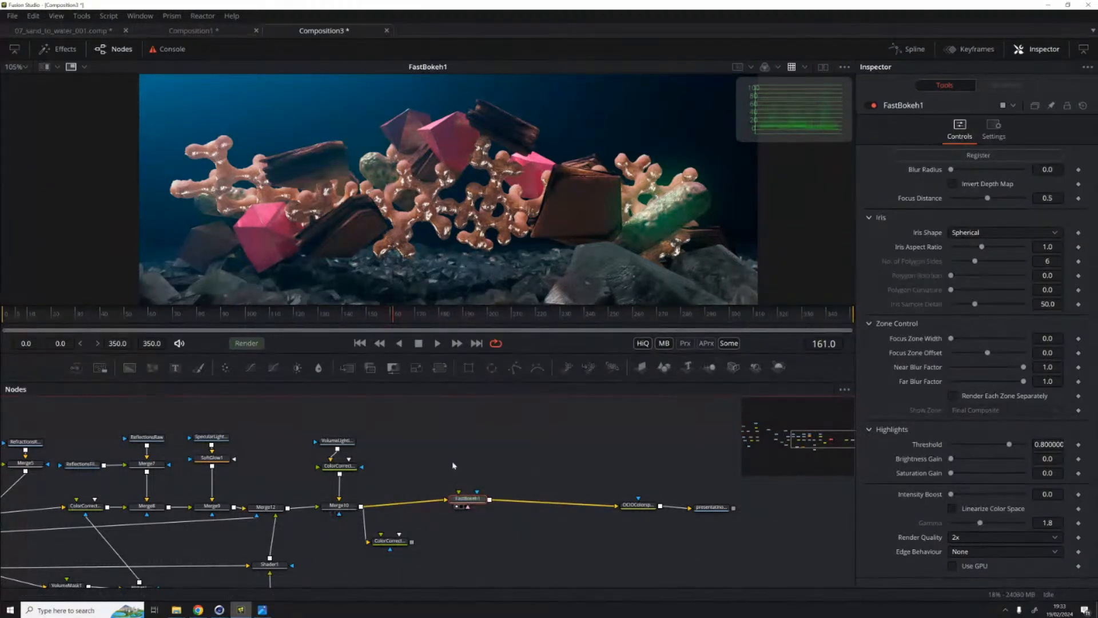
Step: Place the Depth loader above the Fast Bokeh node, connect it as the depth map, and display the bokeh result
drag(210, 398, 374, 465)
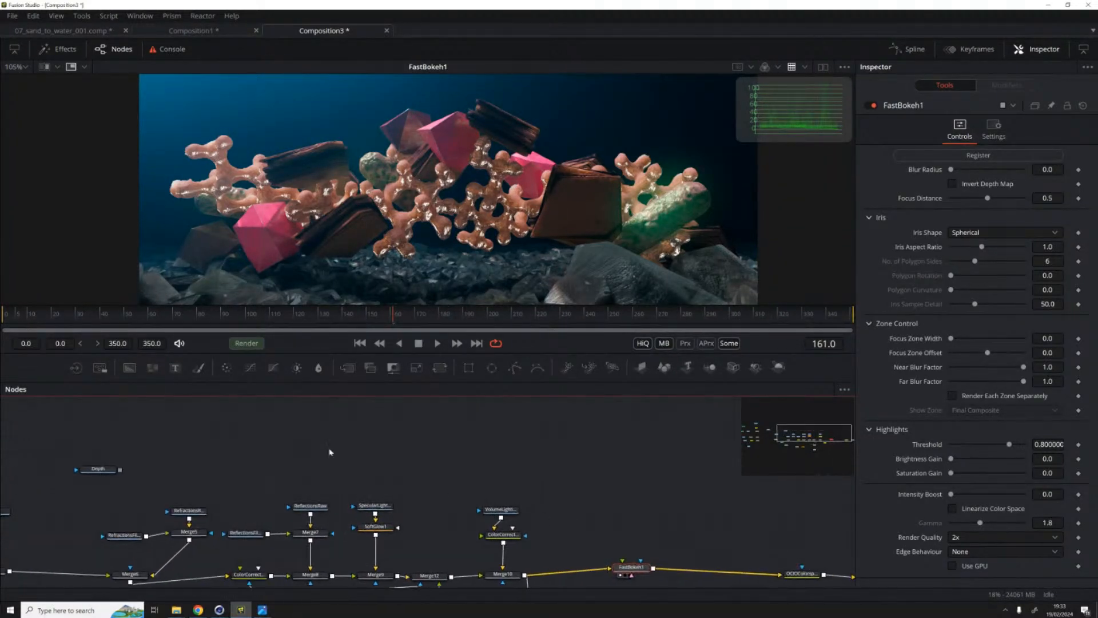
drag(97, 469, 532, 450)
click(519, 453)
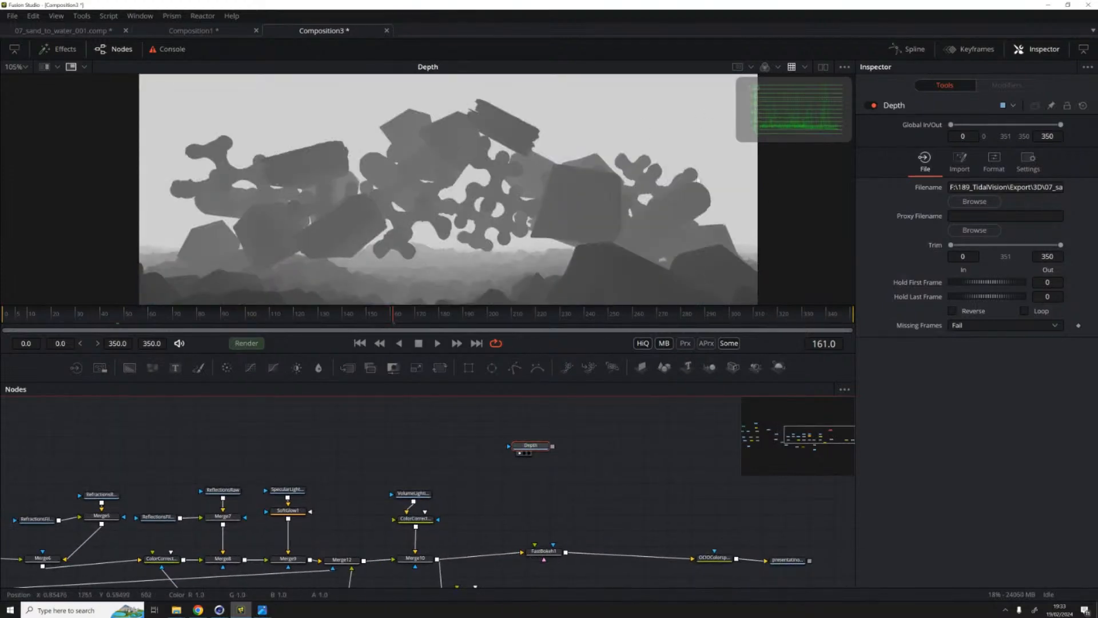
drag(526, 445, 551, 452)
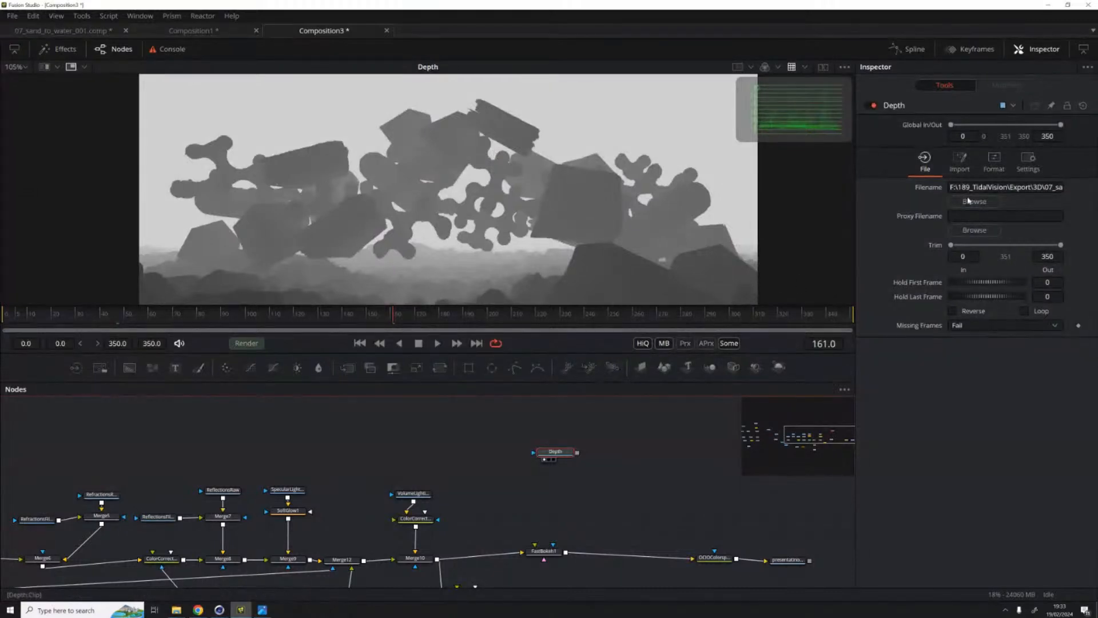
click(999, 161)
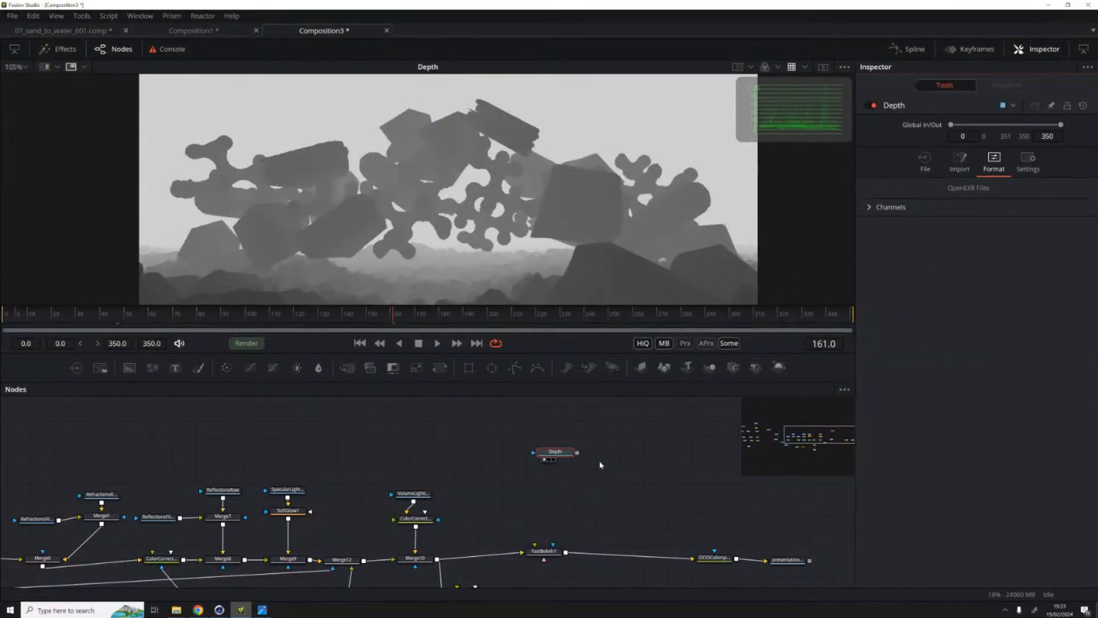
drag(590, 481, 470, 532)
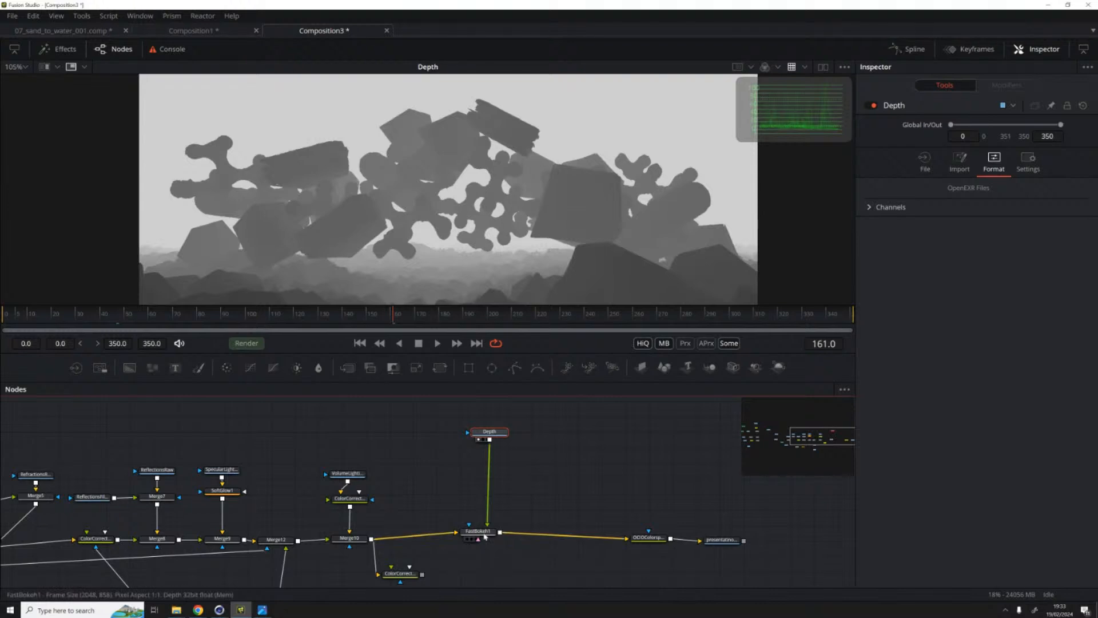
click(483, 532)
drag(481, 531, 589, 231)
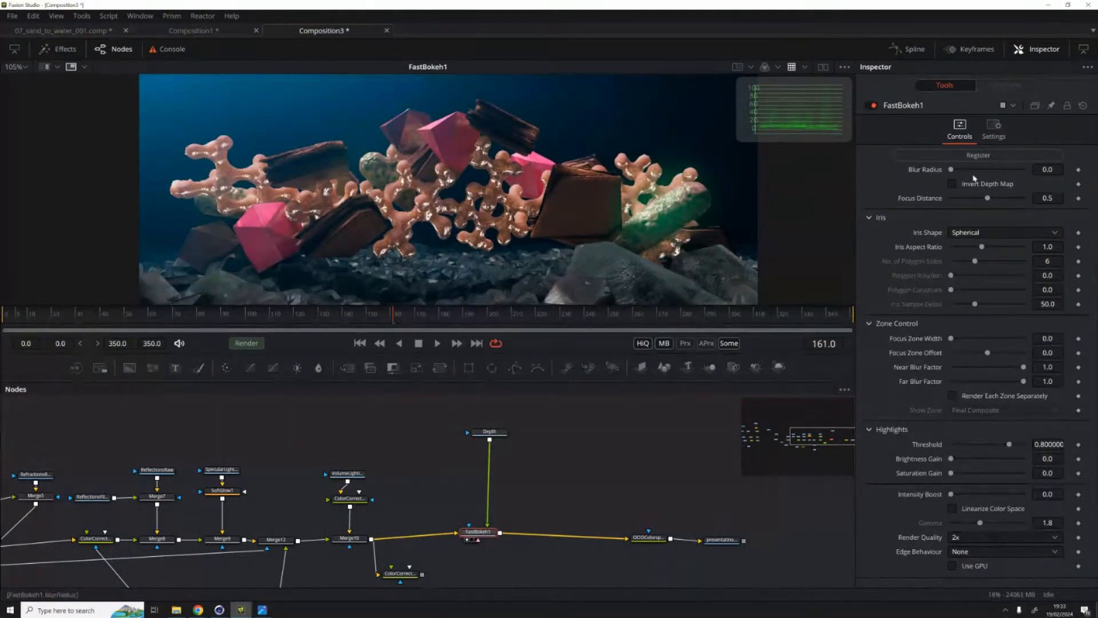
Step: Set the Fast Bokeh Blur Radius to 121.0 and the Focus Distance to 0.063
drag(952, 171, 961, 172)
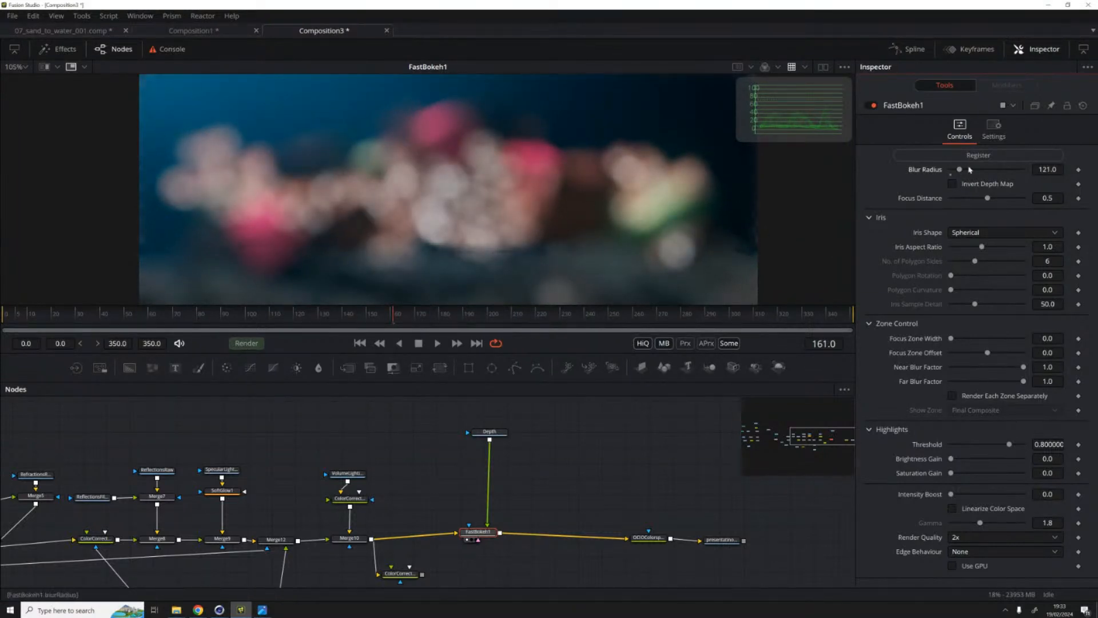
drag(987, 199, 958, 204)
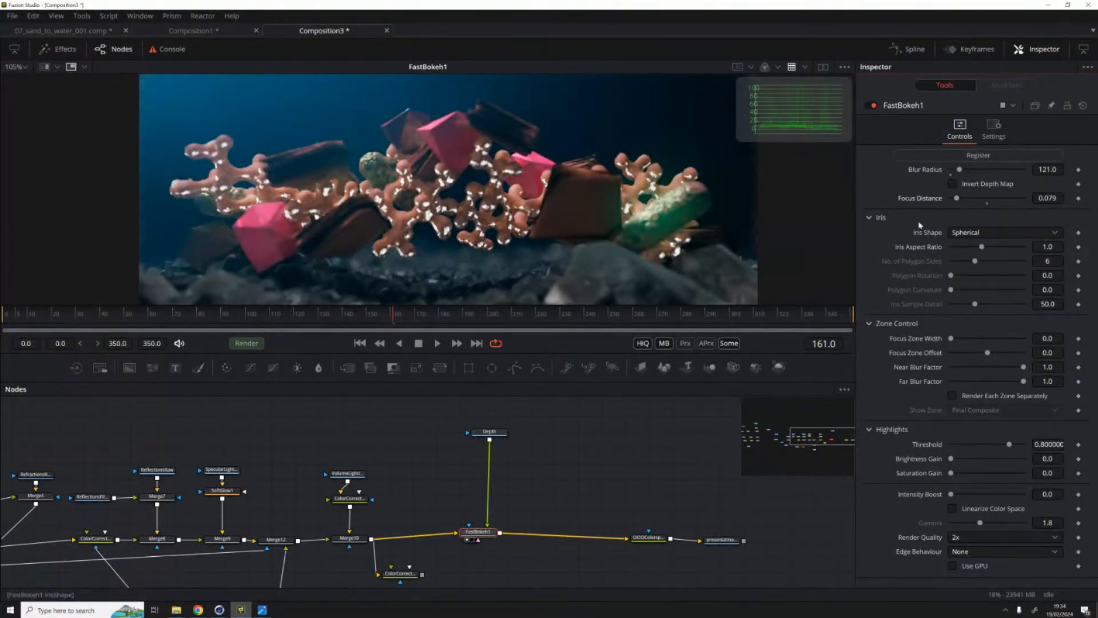
drag(956, 200, 956, 200)
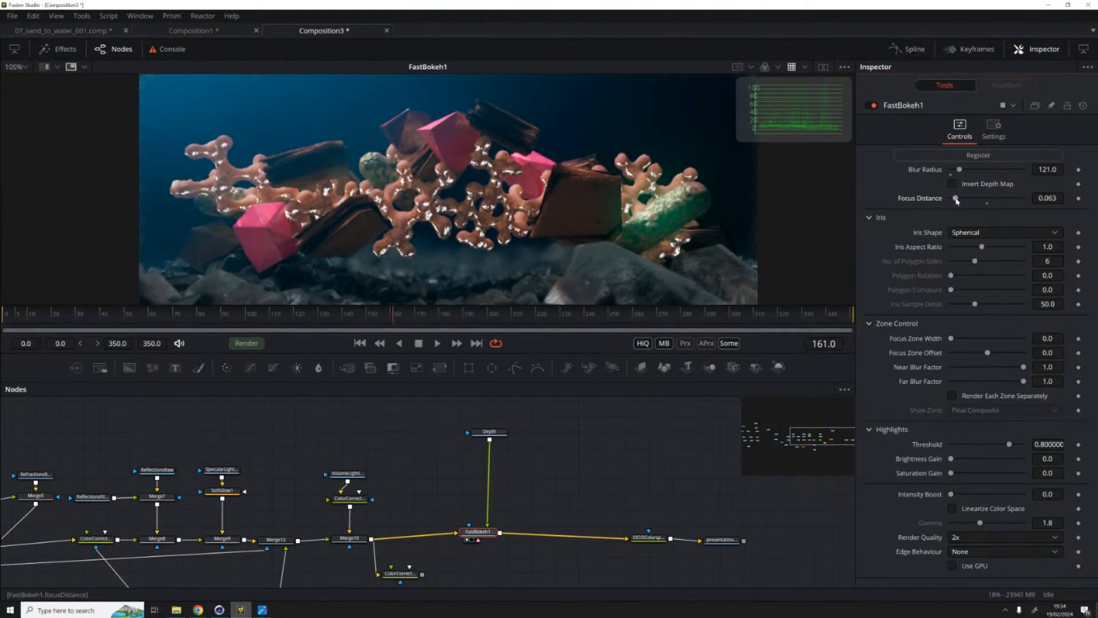
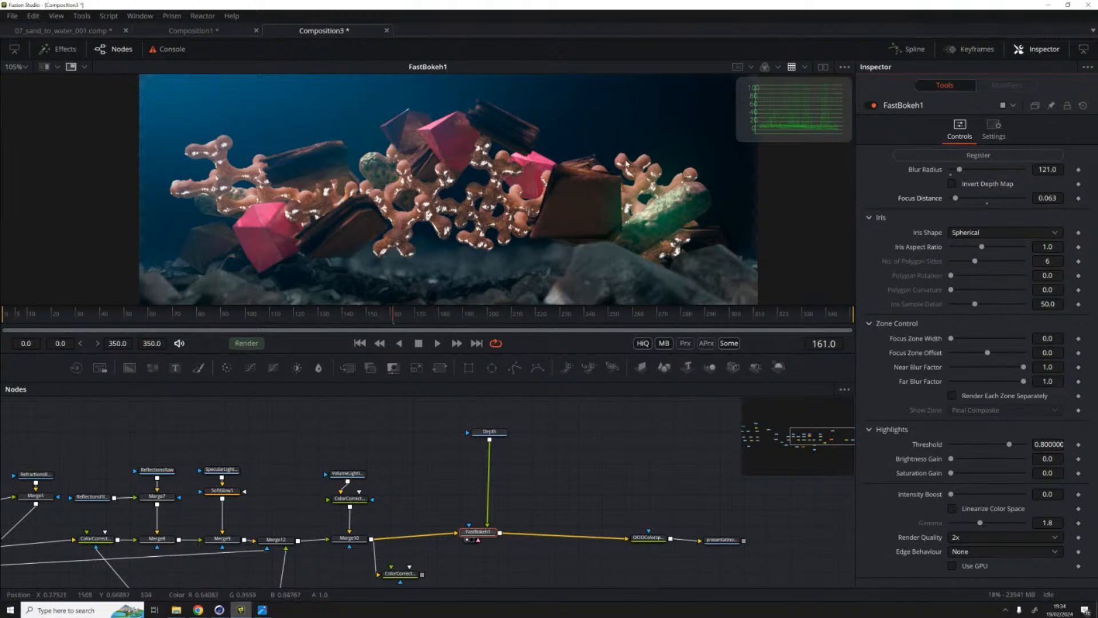
Step: Enable Render Each Zone Separately and preview the Near Zone, Far Zone and Focus Zone in turn
click(966, 396)
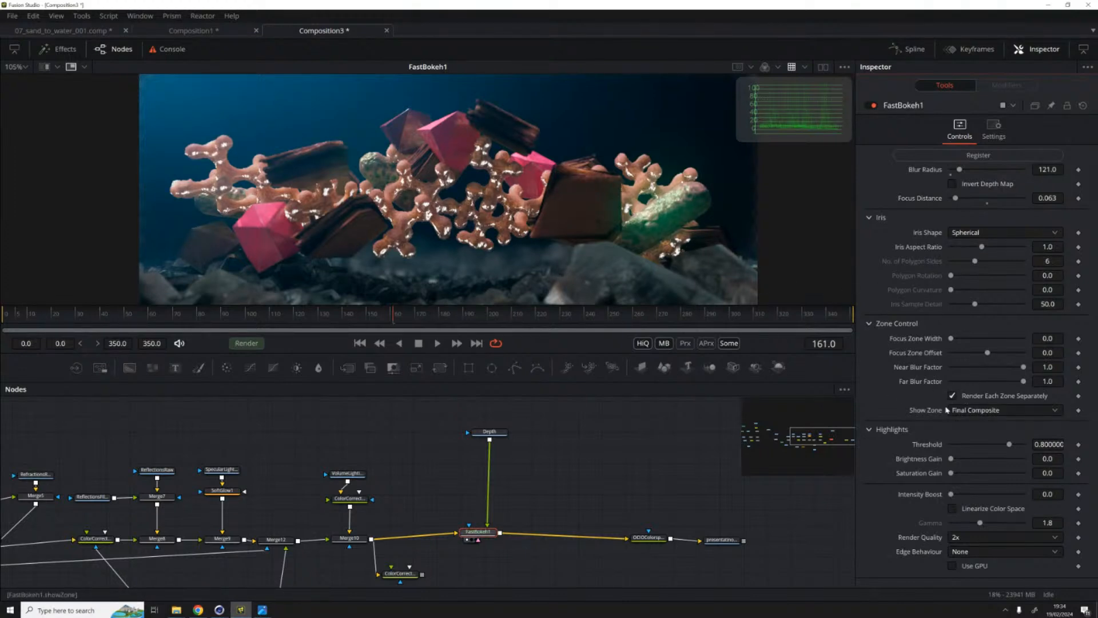
click(976, 410)
click(975, 373)
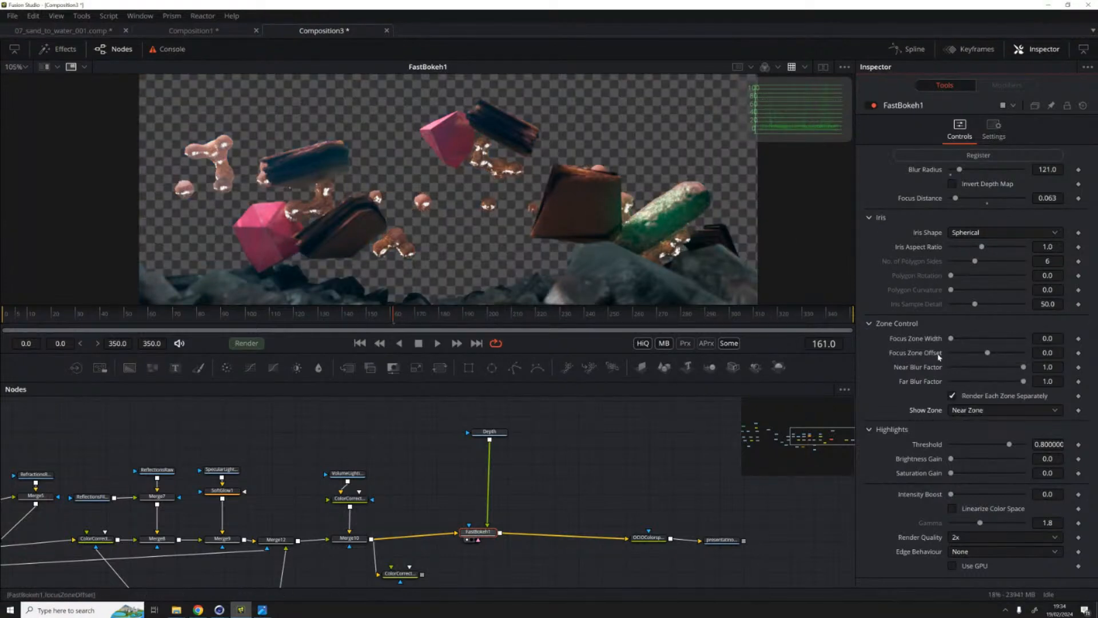
click(995, 410)
click(994, 423)
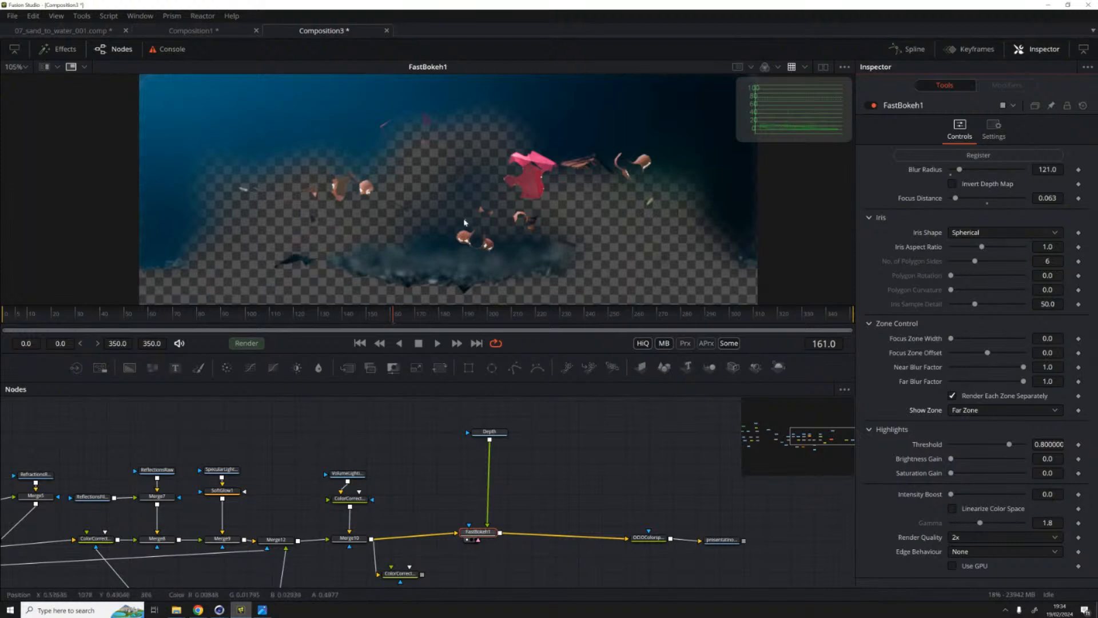
click(996, 410)
click(973, 396)
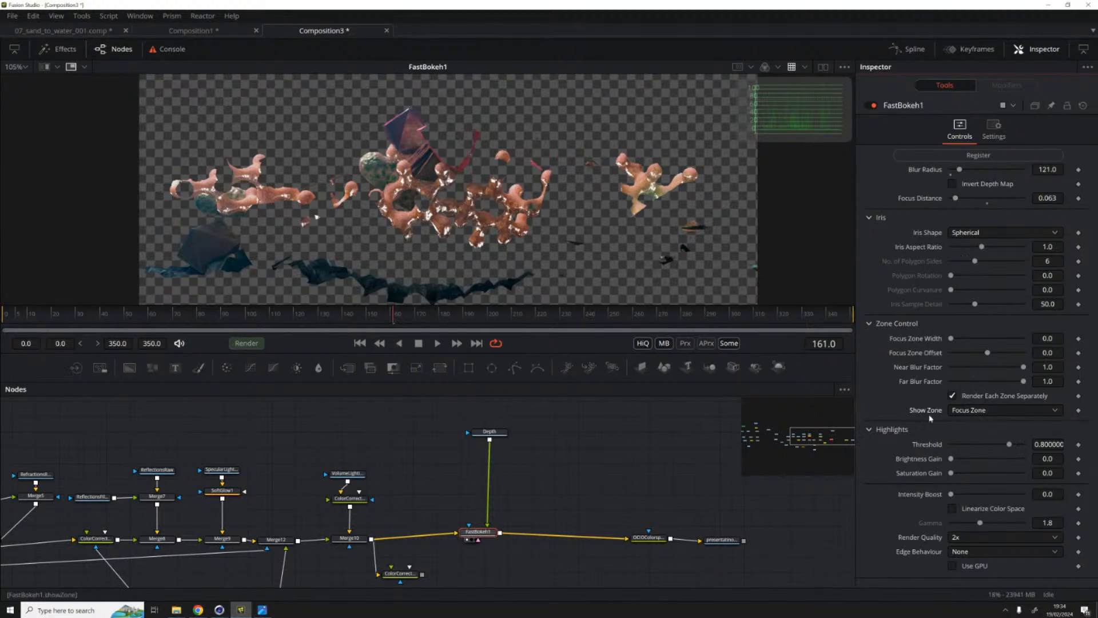
Step: Set Focus Distance to 0.039 and Focus Zone Width to 0.031, and show the Final Composite
mouse_move(955, 200)
mouse_down()
mouse_move(998, 210)
mouse_move(953, 221)
mouse_up()
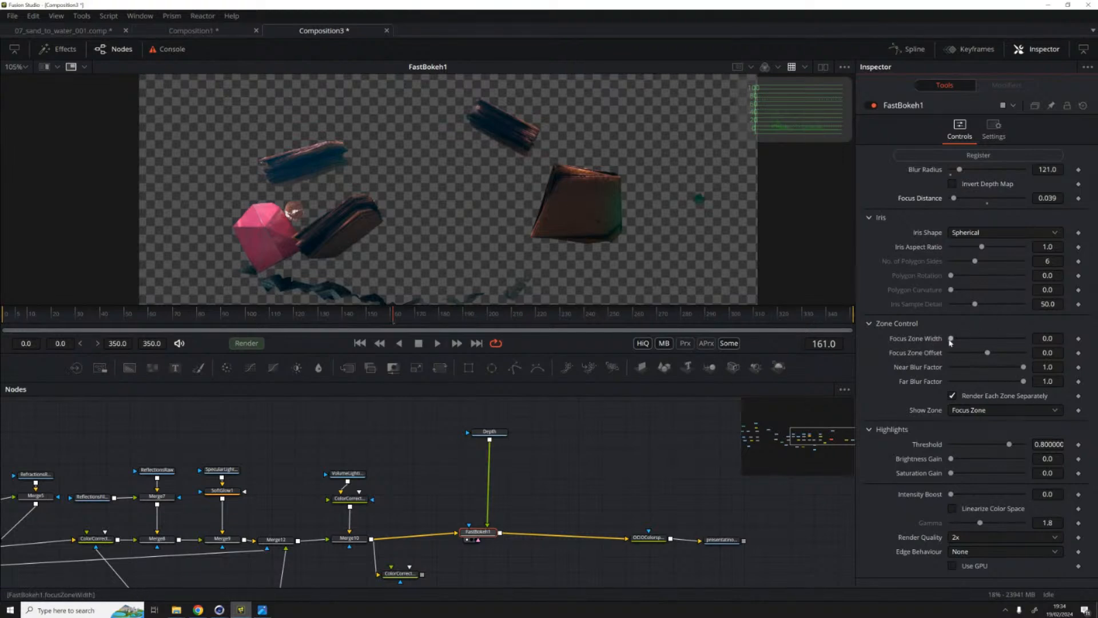
drag(951, 340, 953, 343)
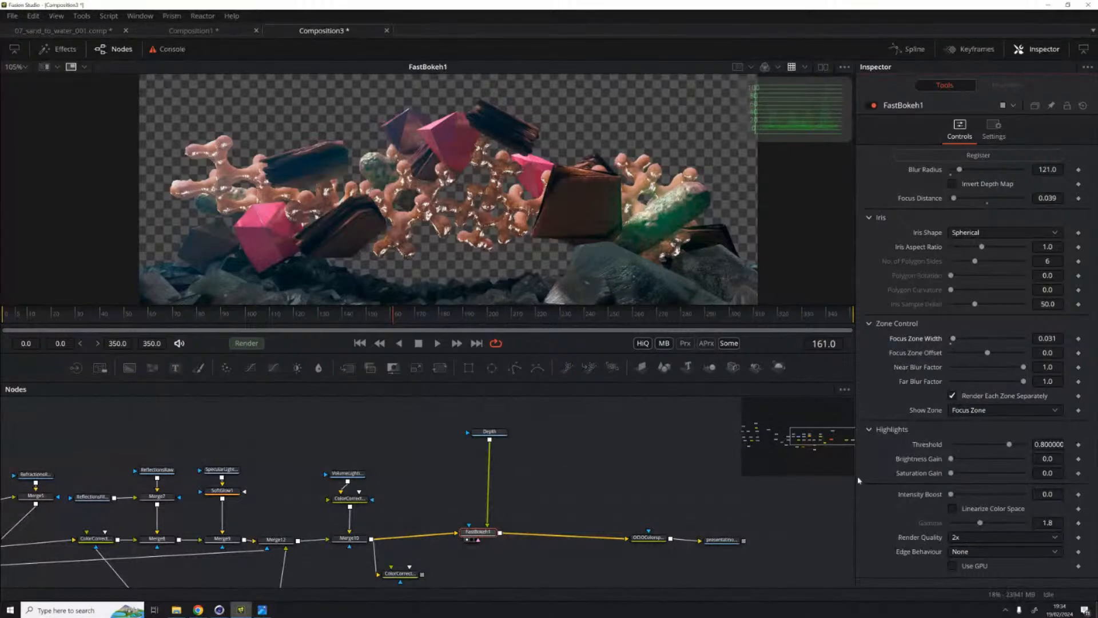
click(1002, 410)
click(983, 436)
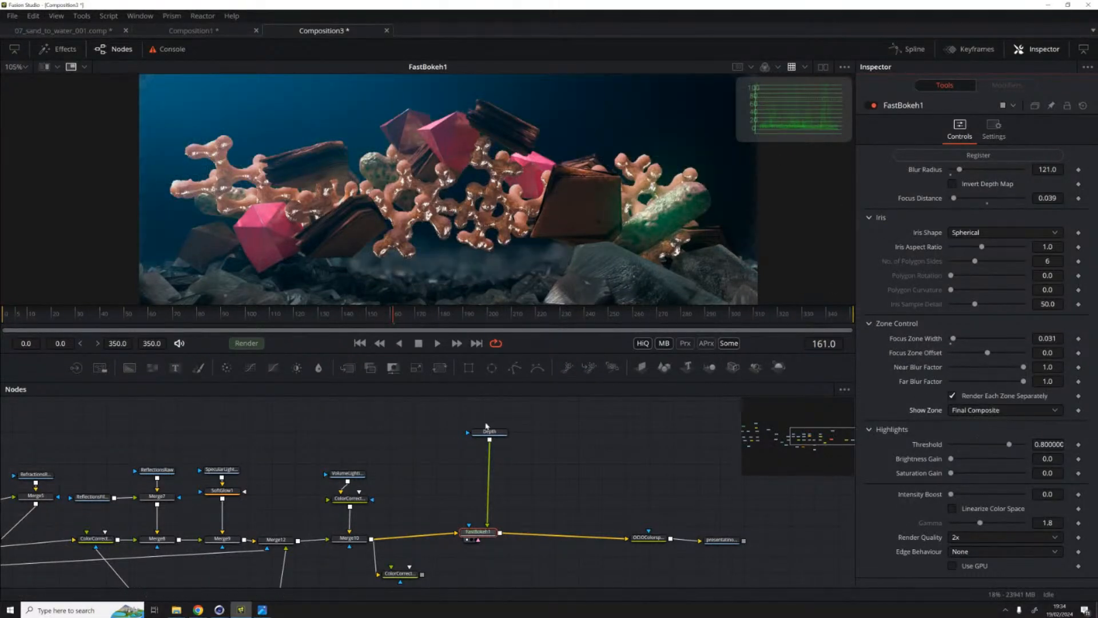
Step: Set the Fast Bokeh Blur Radius to 202.0 and move the spare Color Corrector directly below Merge10
drag(959, 170, 963, 171)
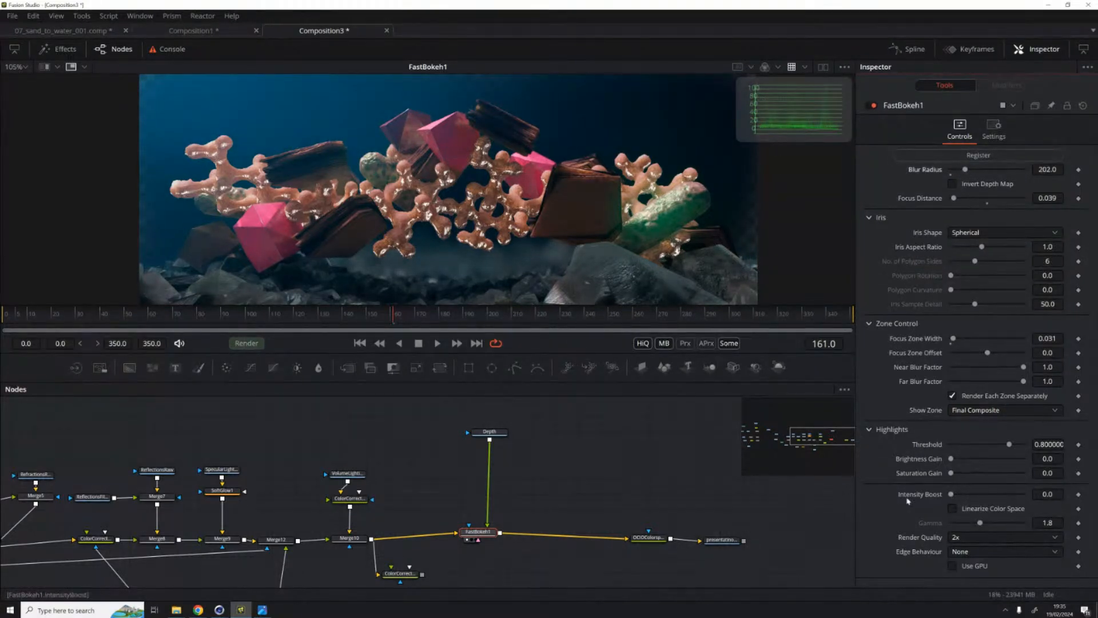
drag(398, 585, 322, 528)
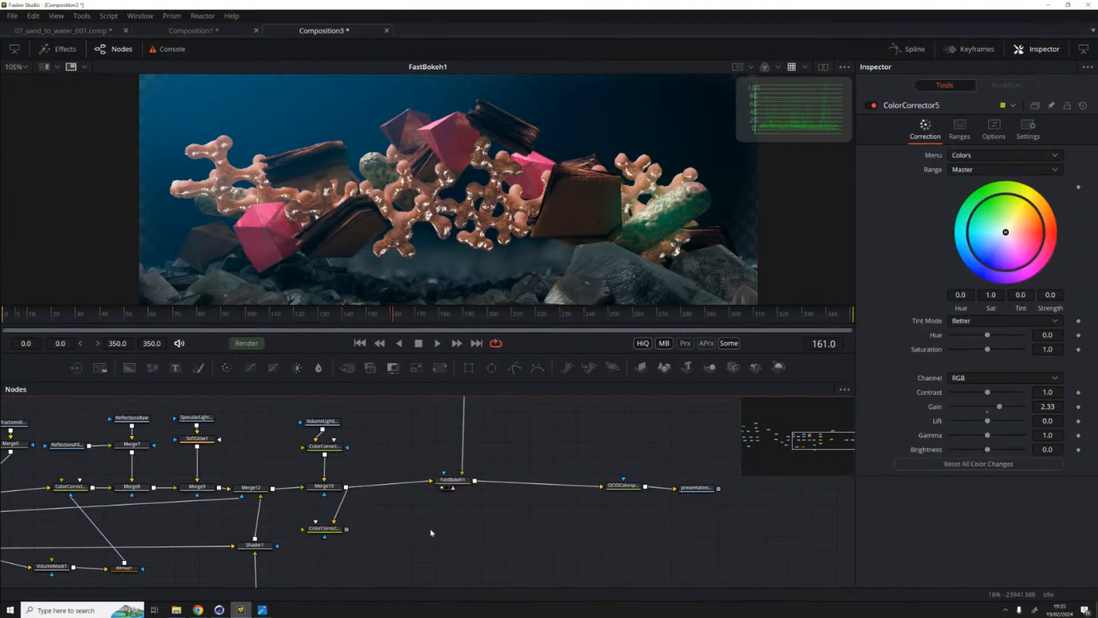
key(shift+space)
text(fros)
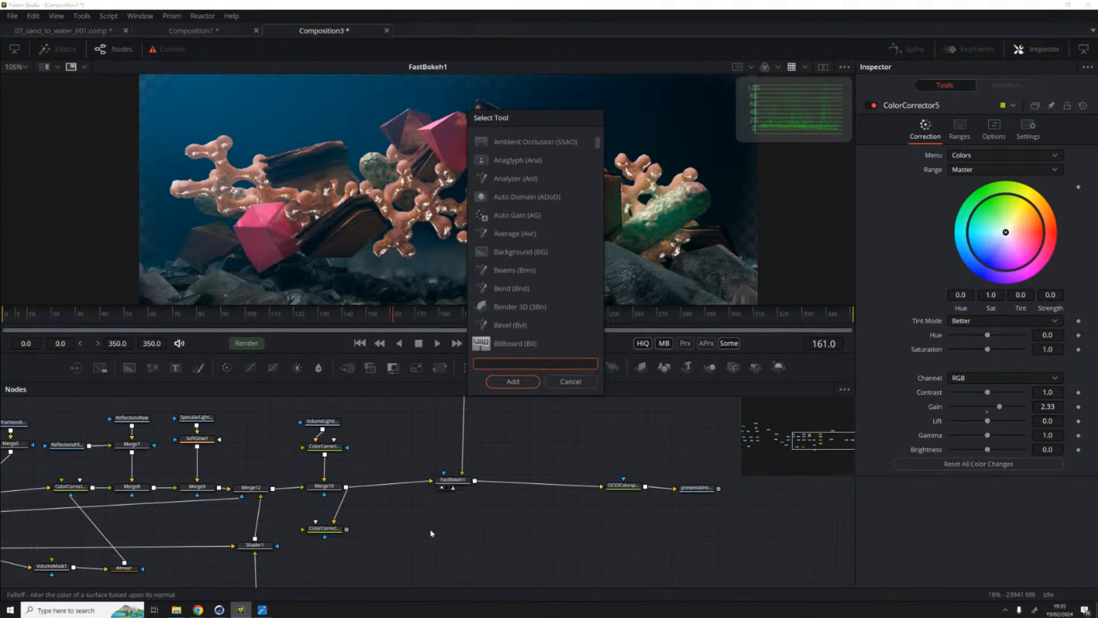
click(570, 381)
Step: Add a Frischluft FL Depth Of Field node below Fast Bokeh and feed it the Merge10 output
right_click(444, 397)
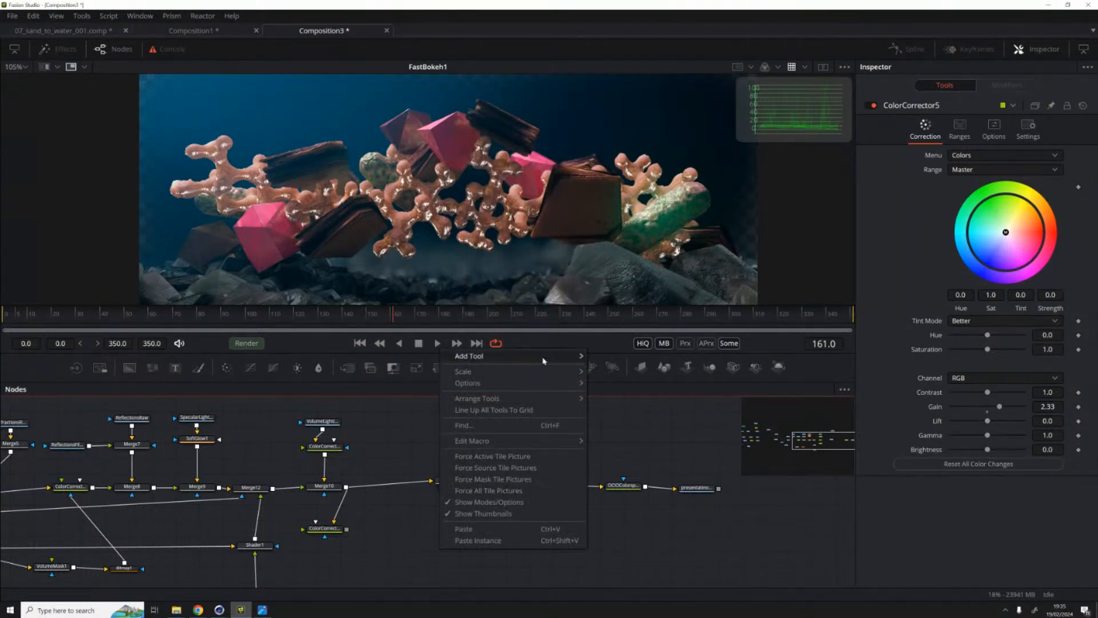
mouse_move(546, 356)
mouse_move(629, 324)
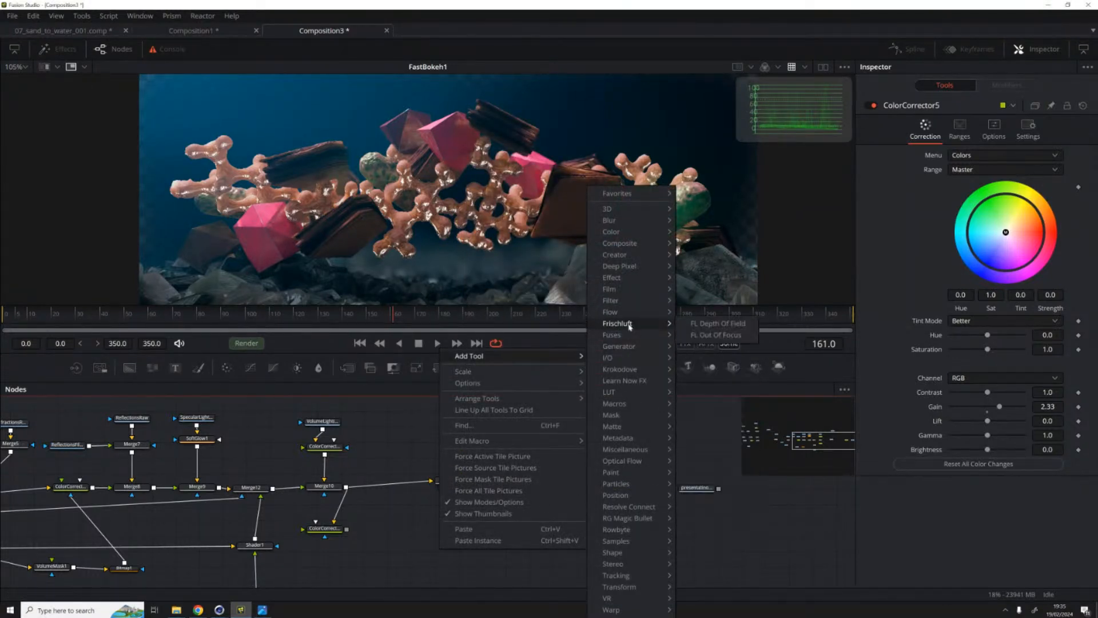
click(704, 323)
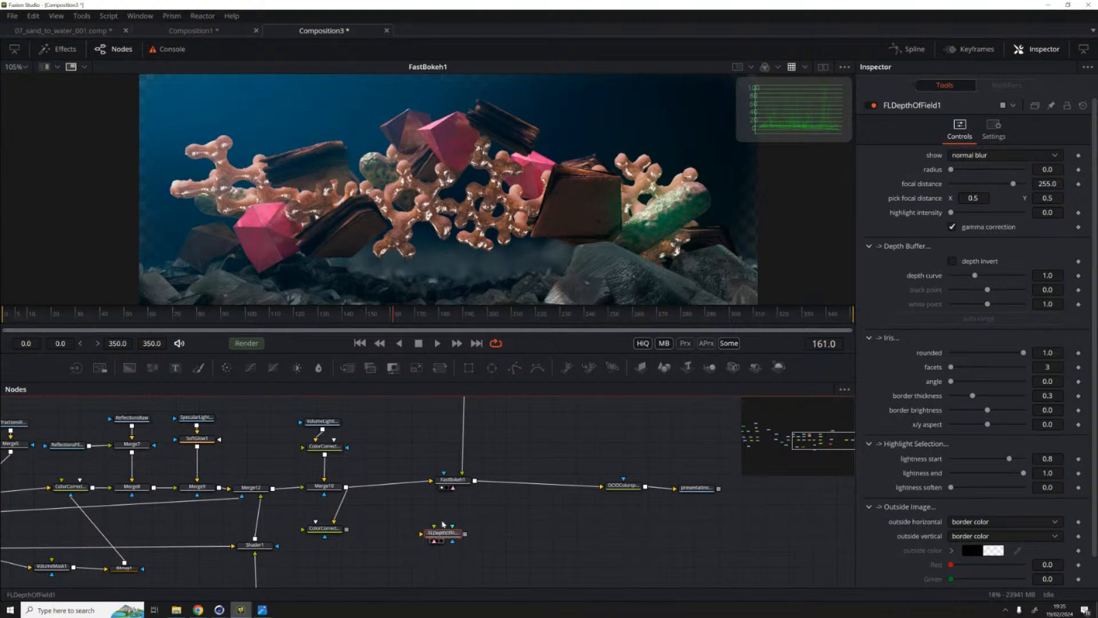
drag(347, 487, 428, 519)
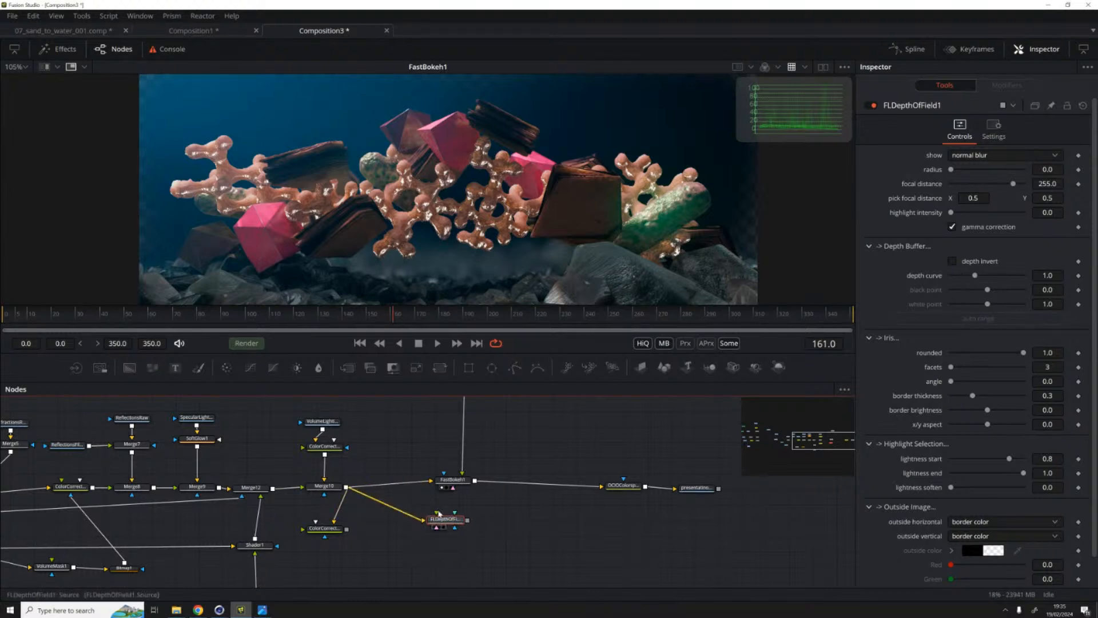
Step: Connect the Depth loader to the FL Depth Of Field node and display that node's result
scroll(449, 459, up, 2)
drag(464, 422, 455, 548)
key(1)
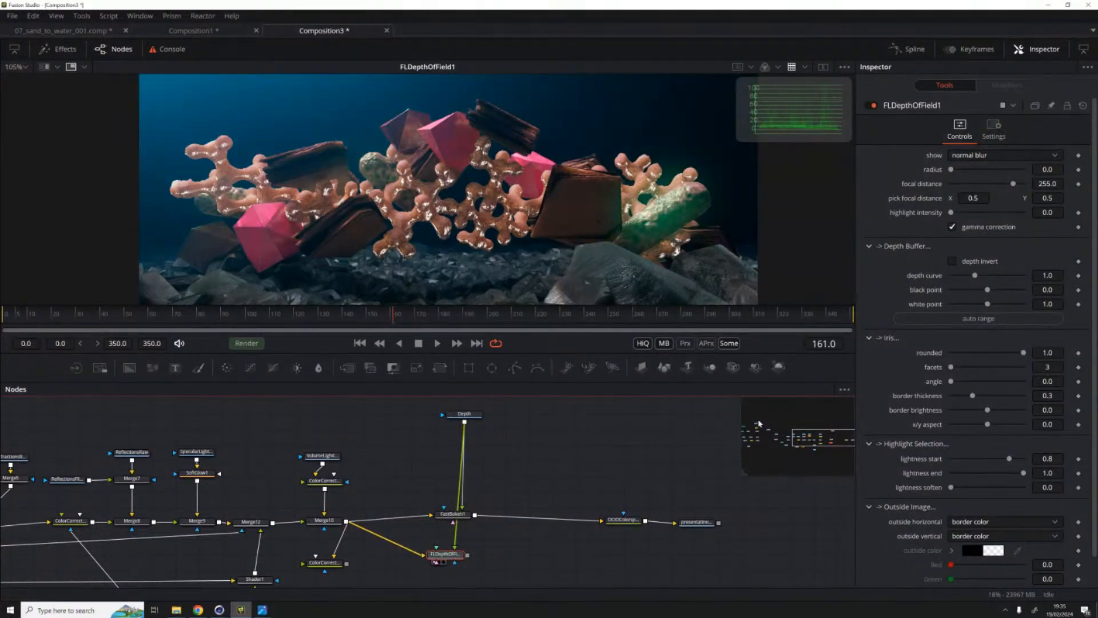
drag(448, 557, 458, 562)
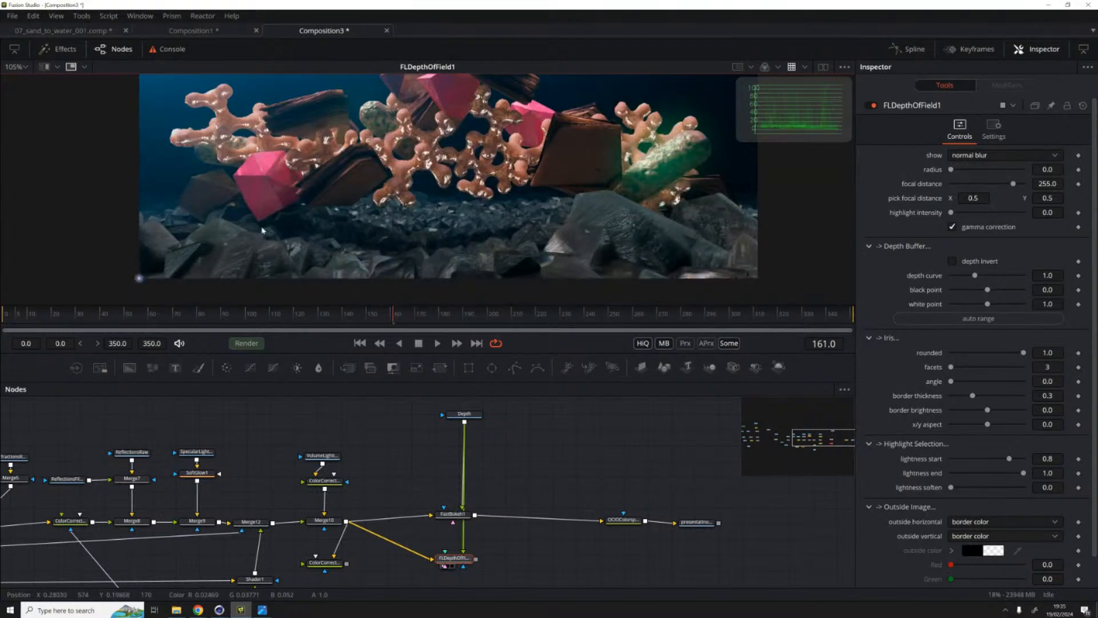
Step: Pick the focal distance on the central molecule, turn off gamma correction and set the FL Depth Of Field radius to 49.6
click(193, 184)
drag(193, 185, 494, 138)
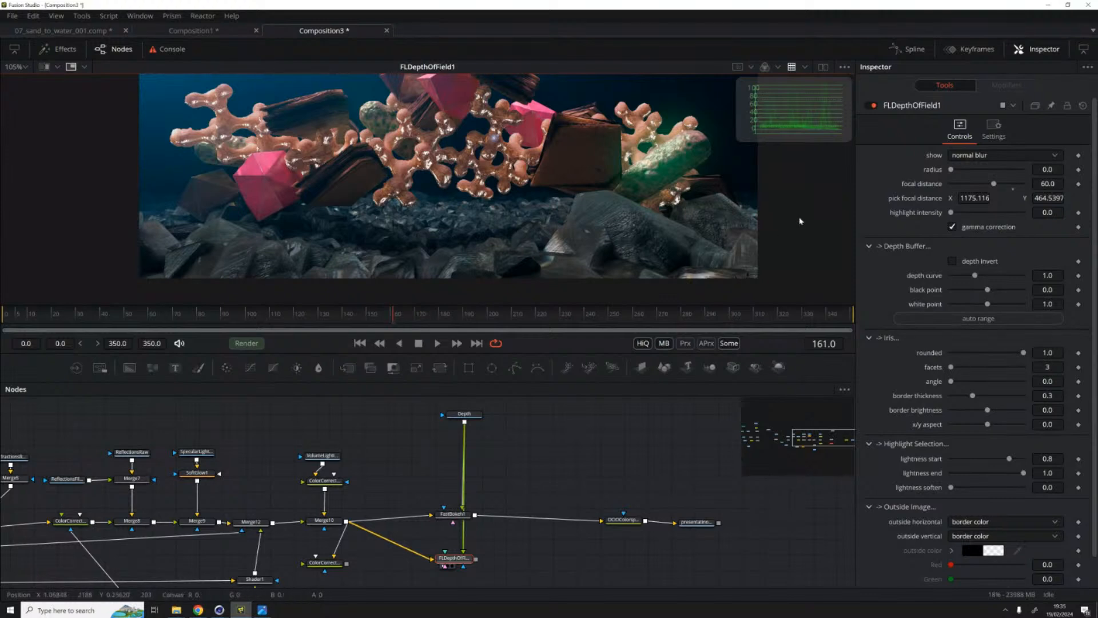
drag(954, 170, 986, 170)
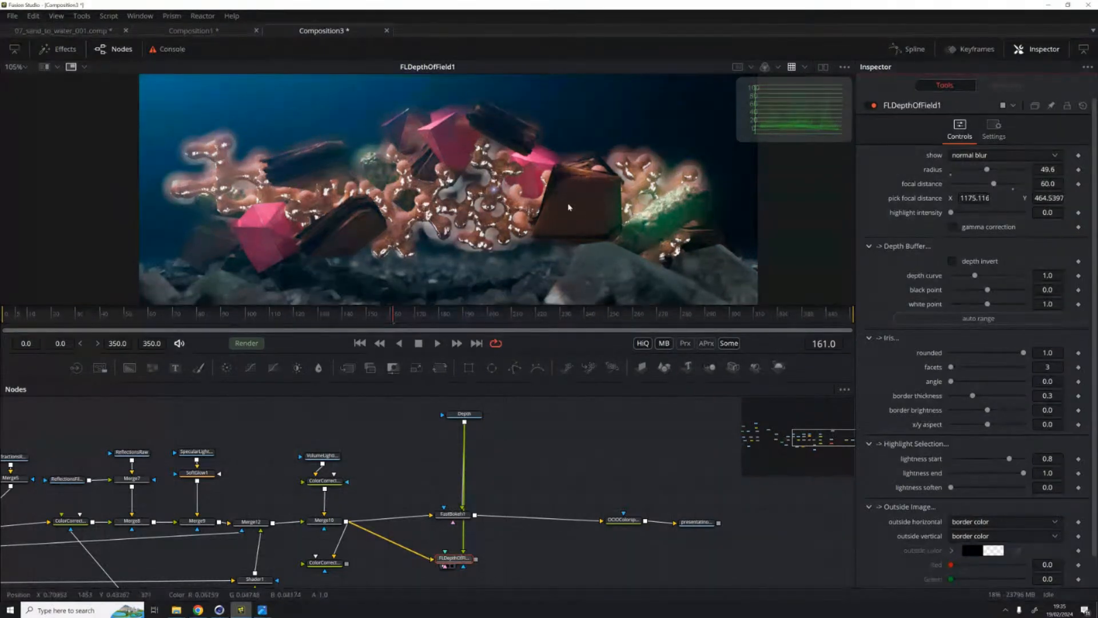
Step: Increase the Fast Bokeh Blur Radius and compare its result with the FL Depth Of Field output
drag(463, 560, 489, 569)
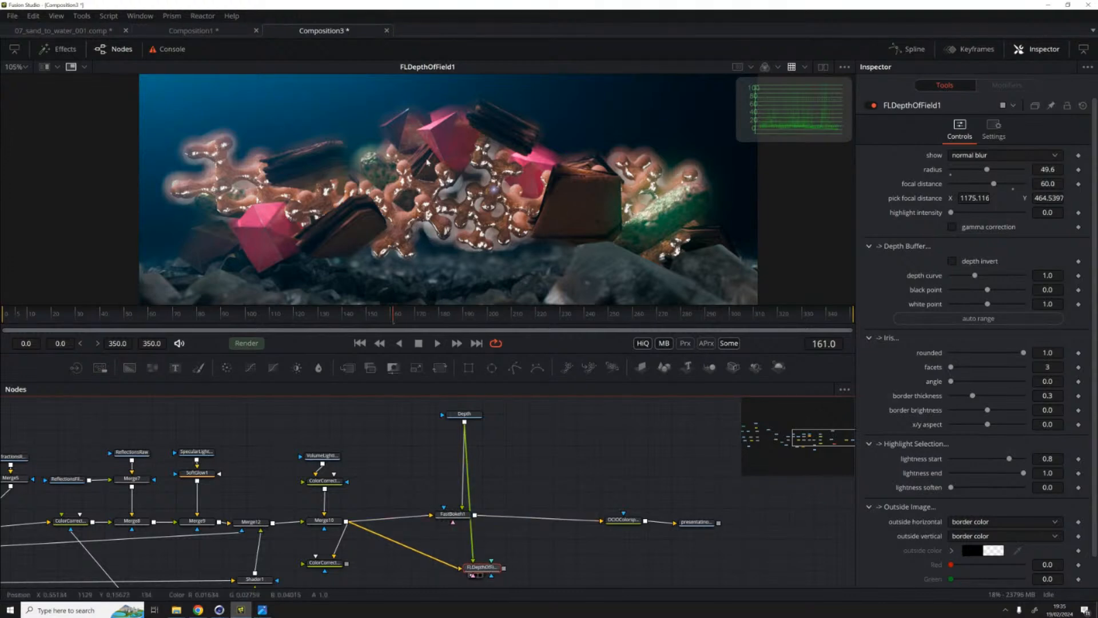
click(451, 513)
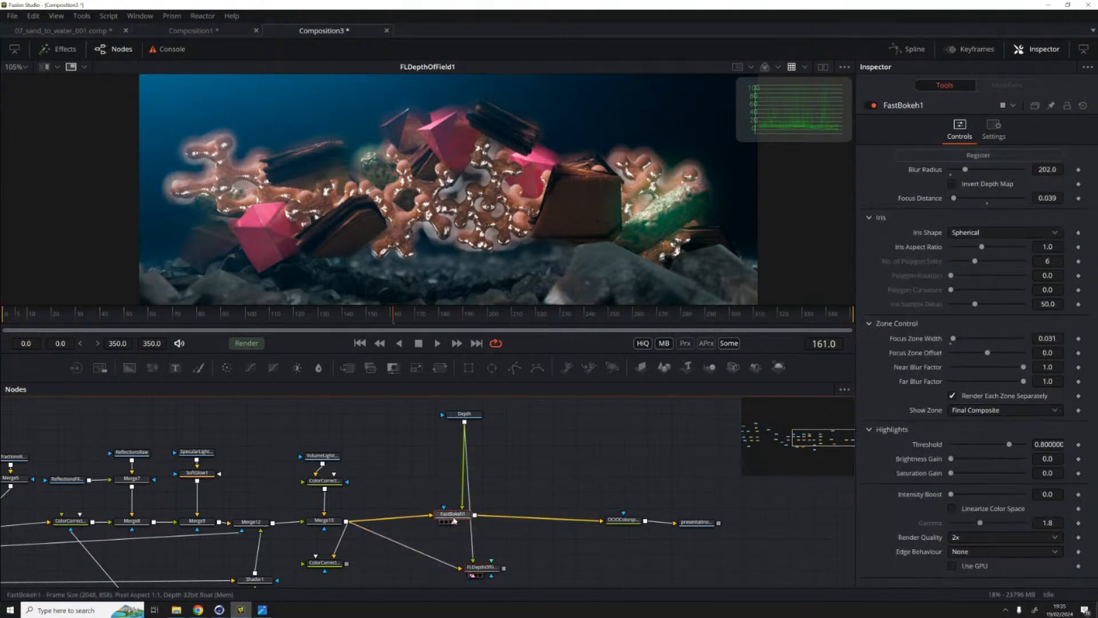
key(1)
drag(965, 170, 975, 170)
click(480, 566)
key(1)
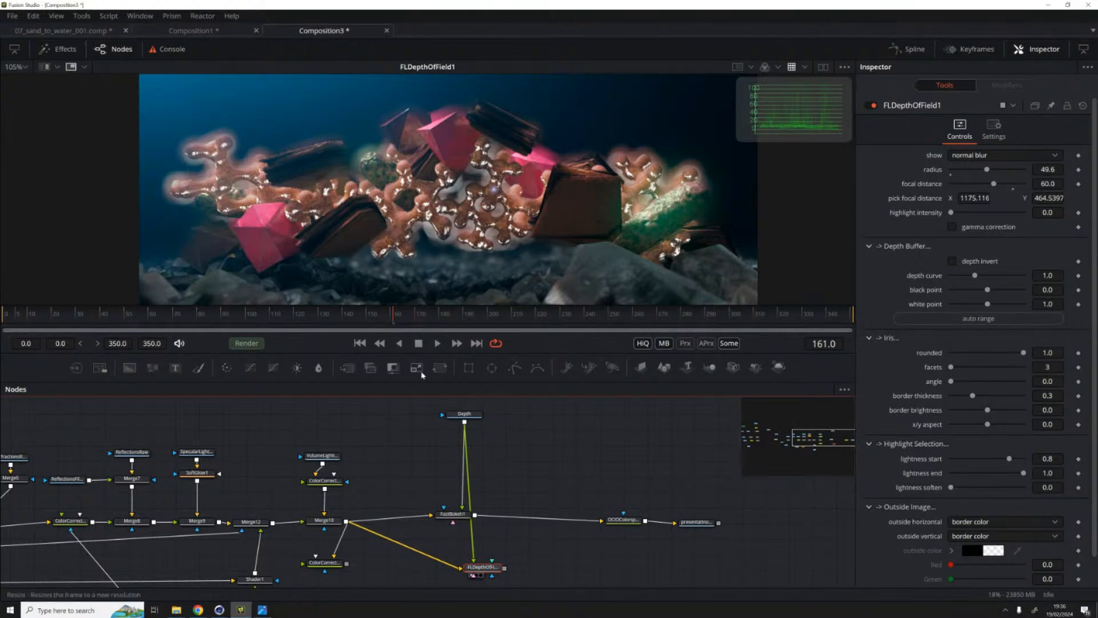
Step: Examine the object edges up close in the Depth pass and in the FL Depth Of Field result
drag(467, 416, 479, 418)
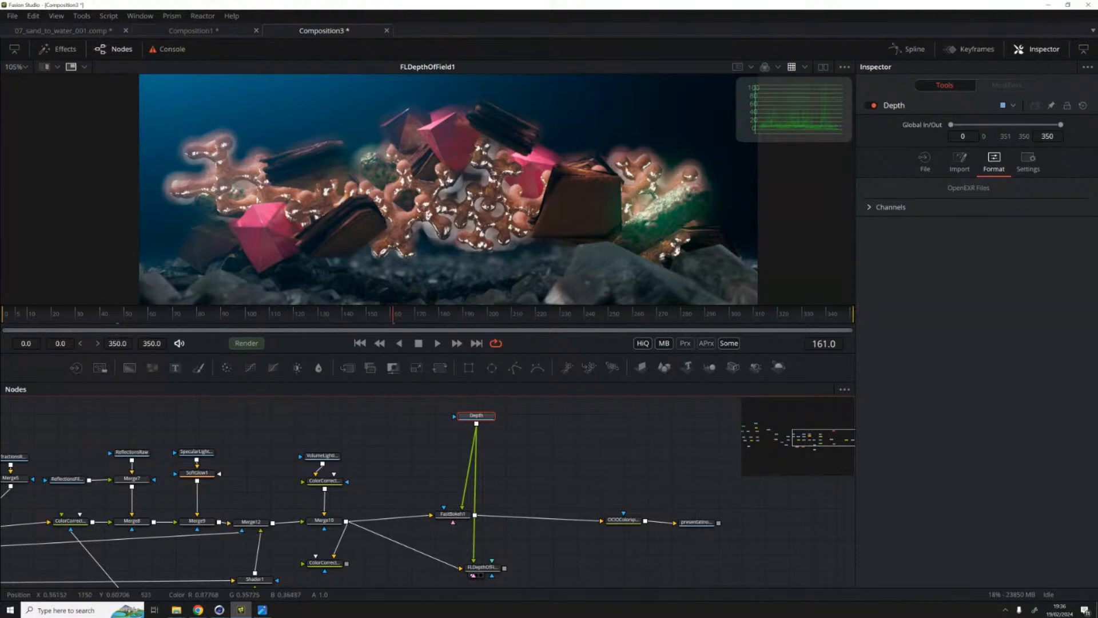
click(466, 424)
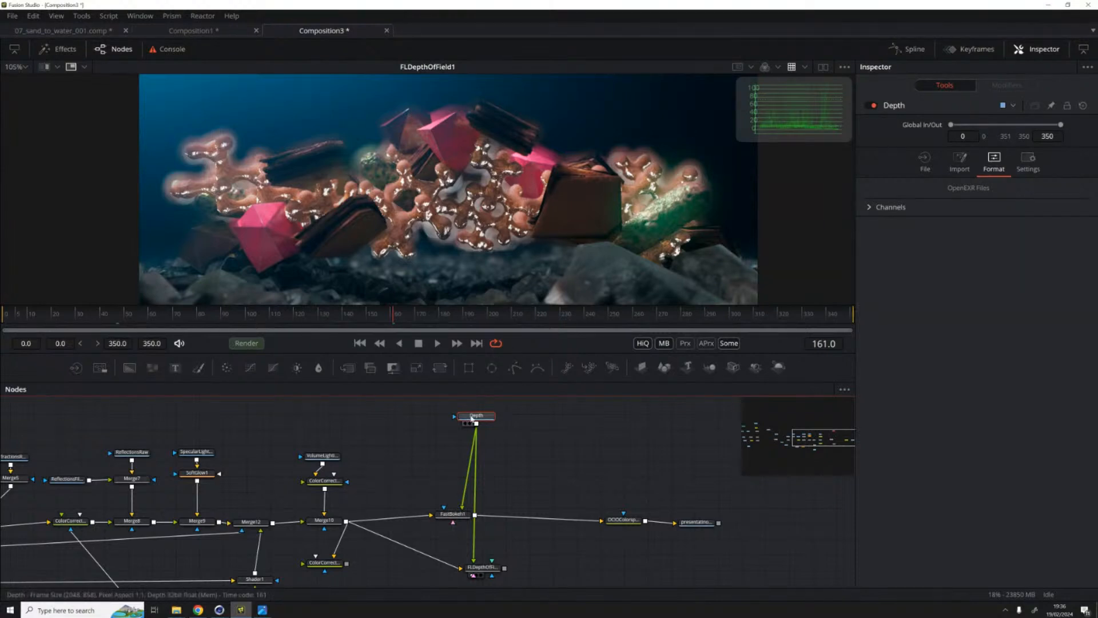
scroll(641, 169, up, 5)
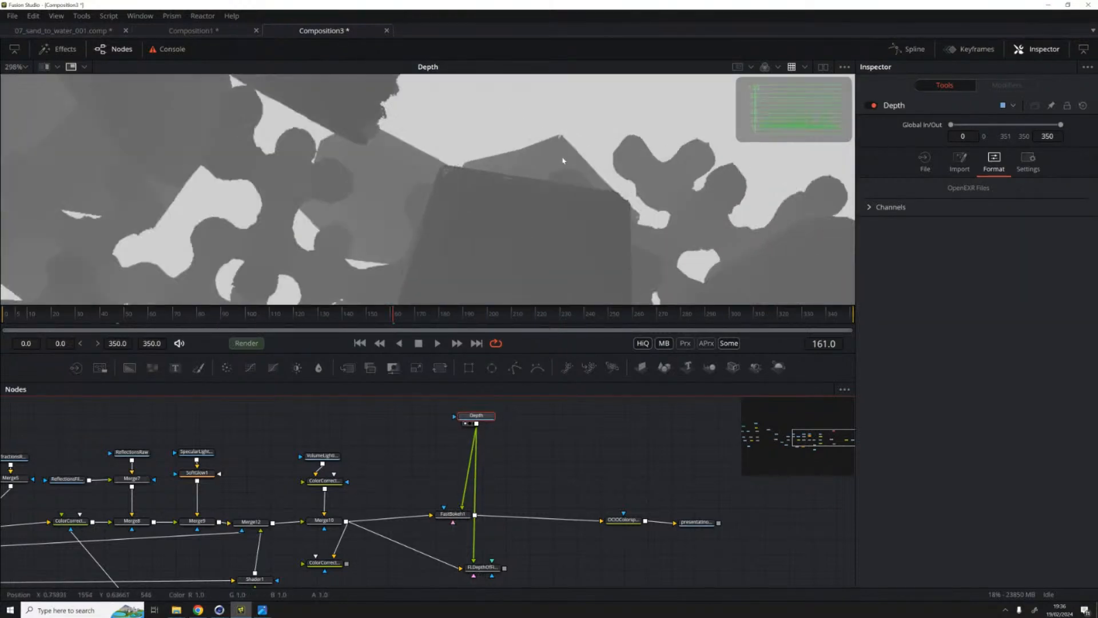
scroll(562, 140, up, 3)
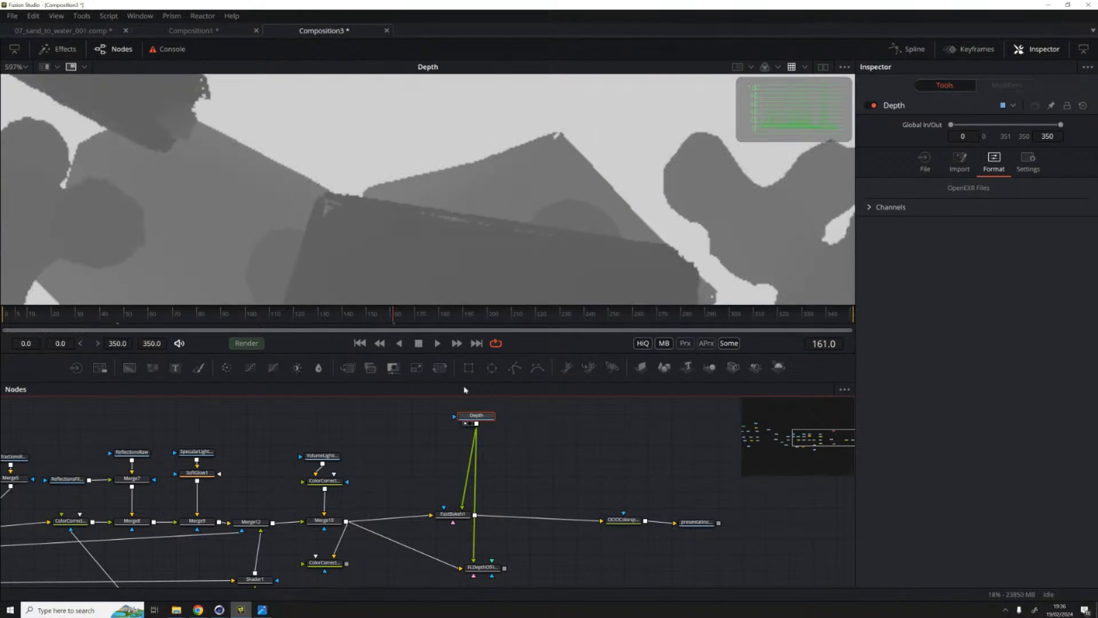
key(1)
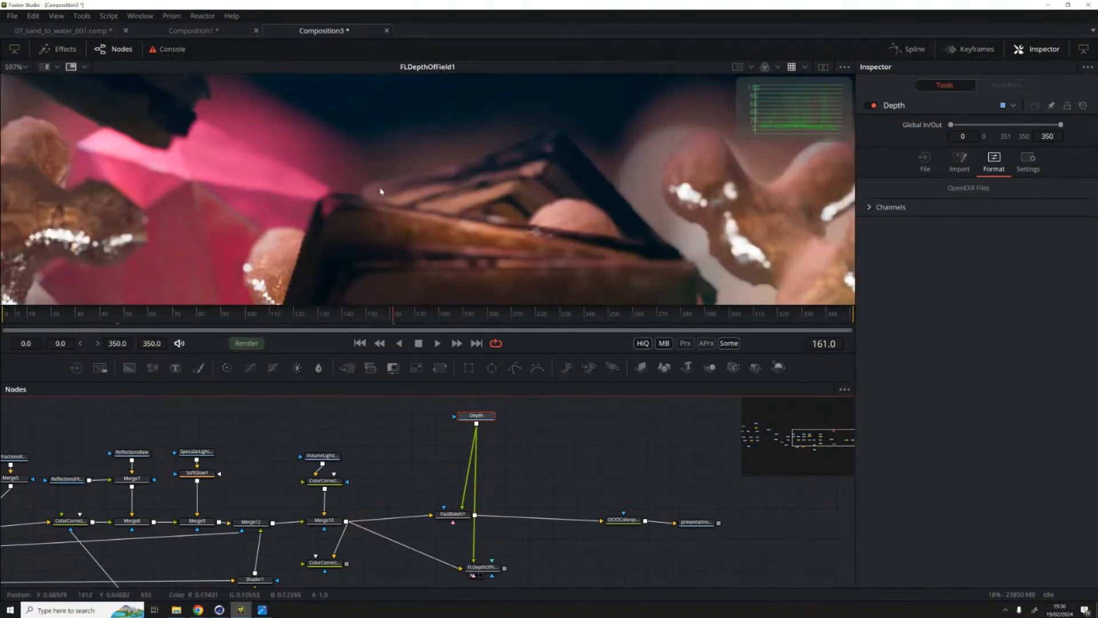
click(483, 567)
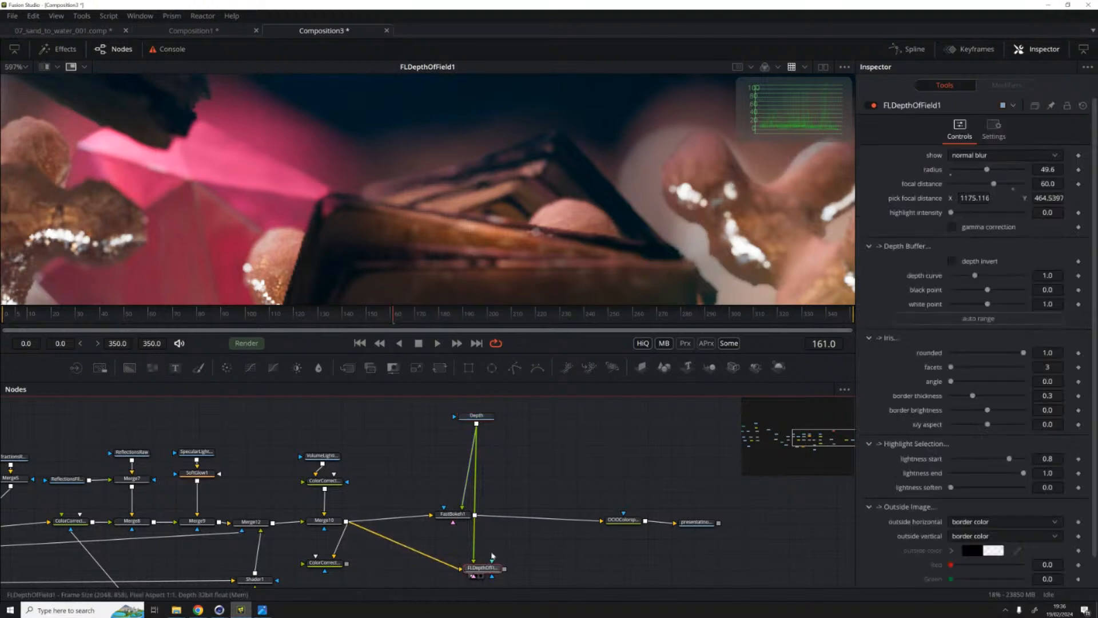
scroll(614, 180, down, 4)
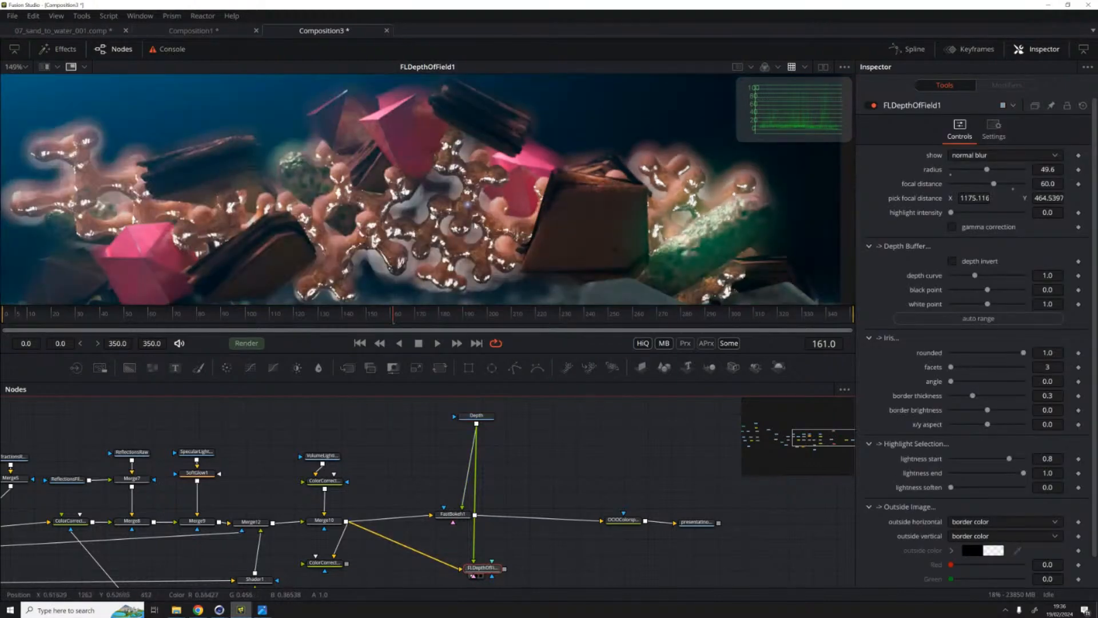
scroll(468, 223, down, 2)
Step: Display the Depth pass and assign channel A to the loader's Alpha channel
click(473, 421)
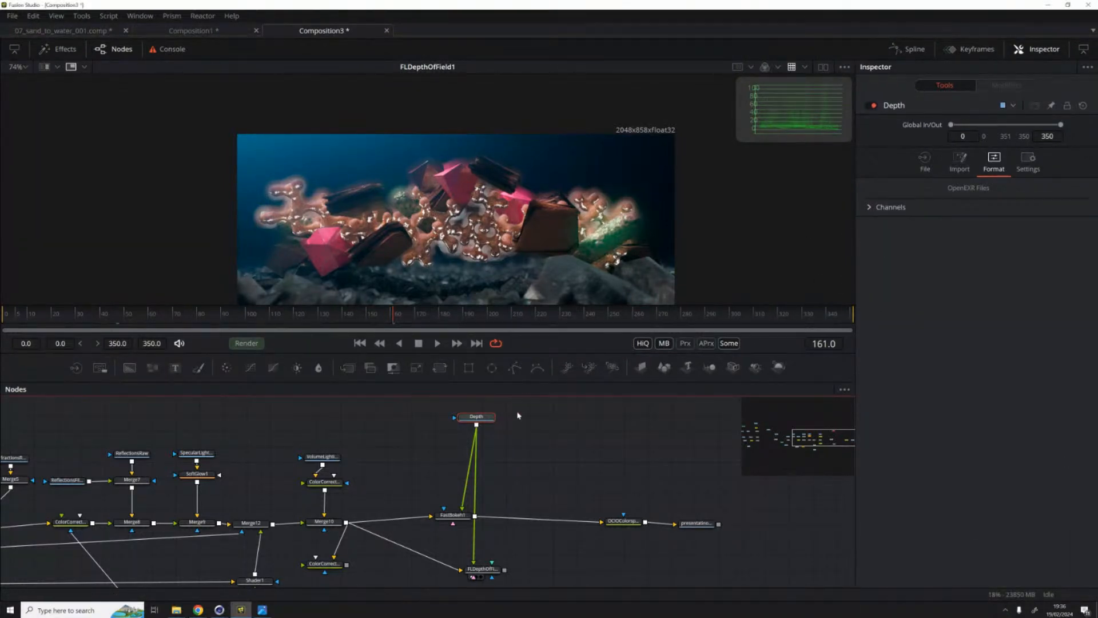
drag(479, 418, 549, 202)
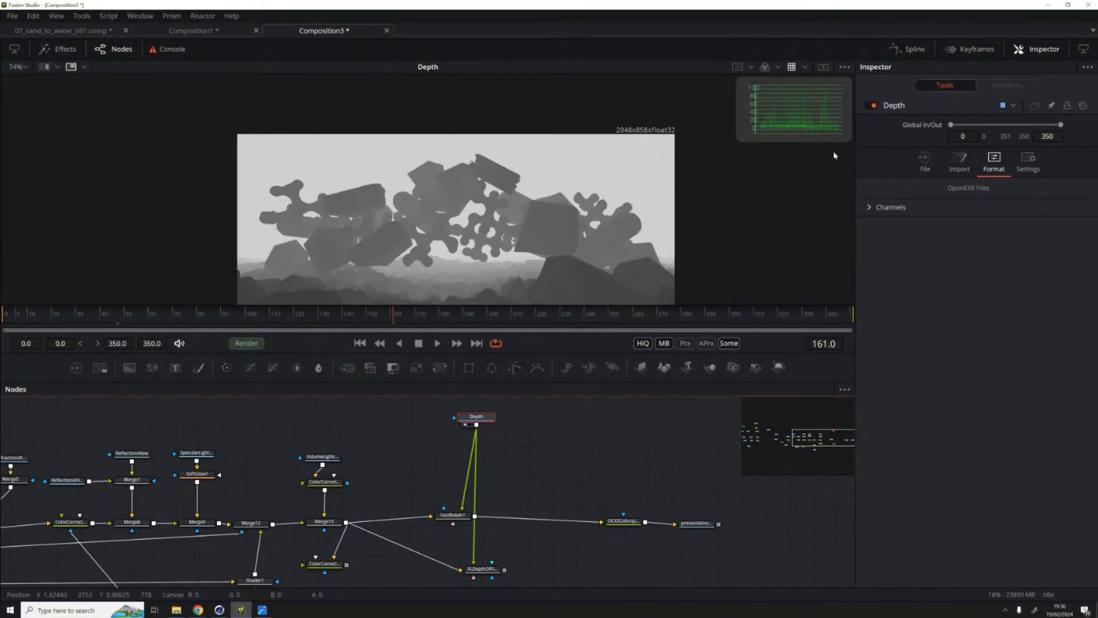
click(870, 208)
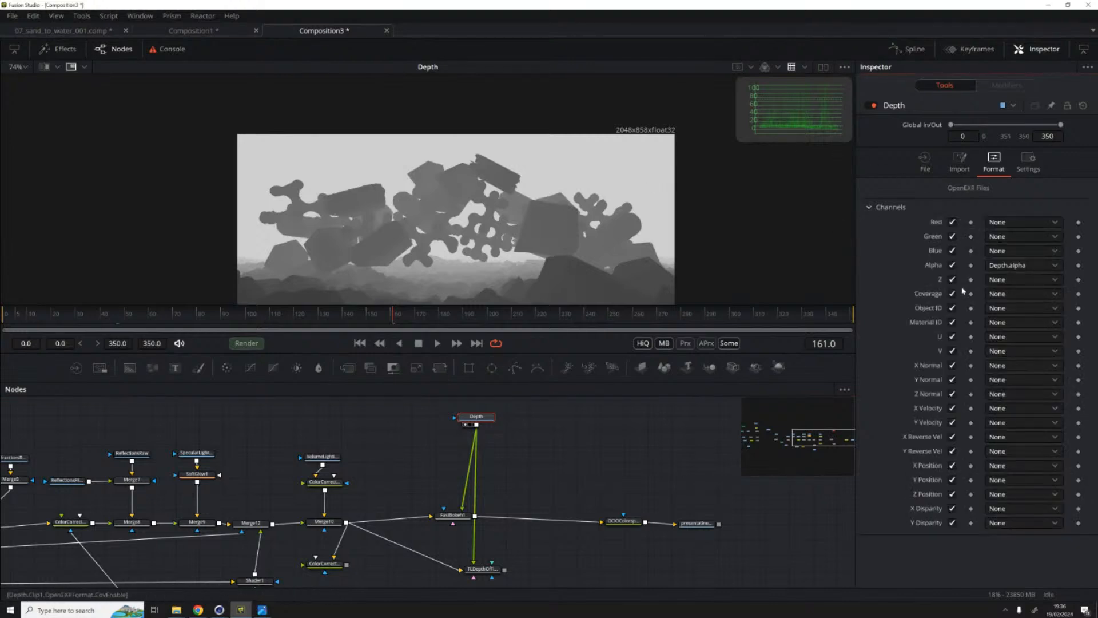
click(1010, 269)
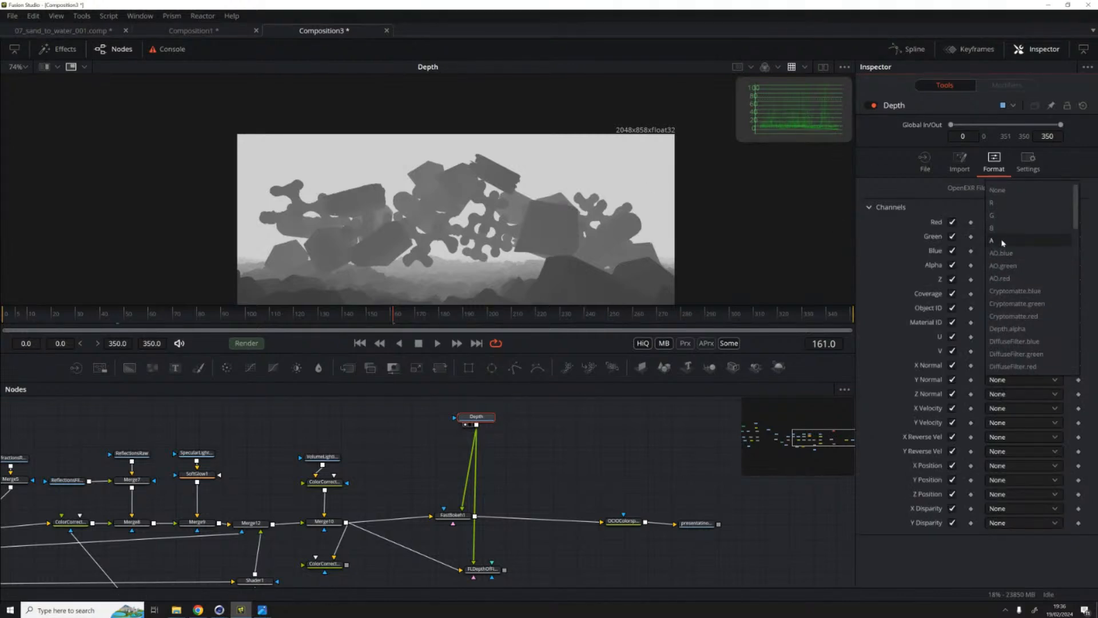
click(1001, 241)
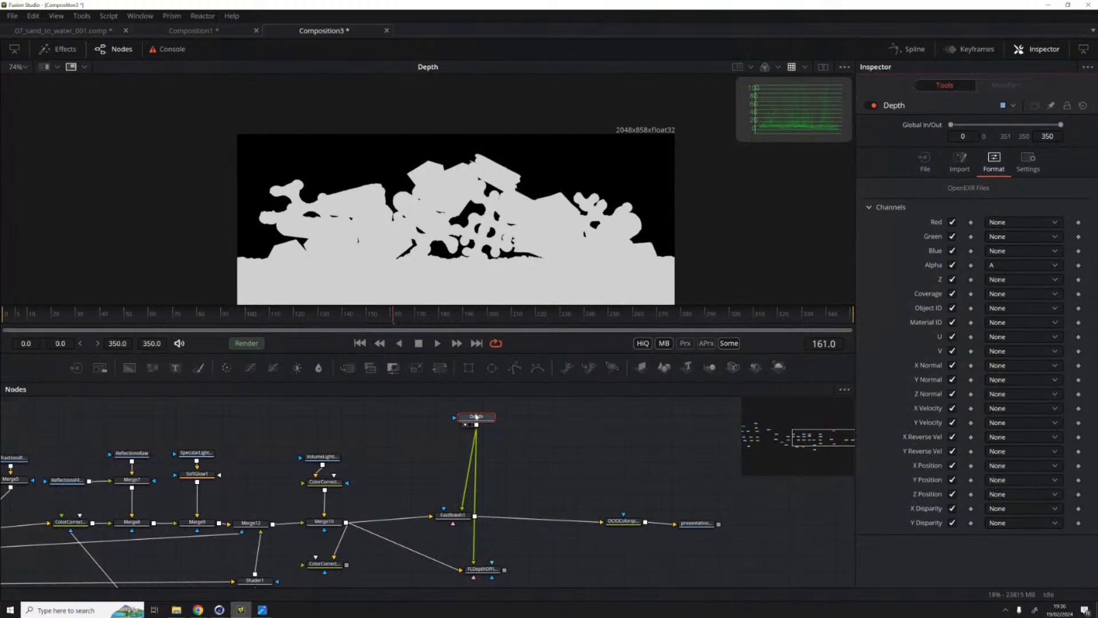
Step: Assign Depth.alpha to the Depth loader's Red, Green and Blue channels and enable Post-Multiply by Alpha
click(1011, 223)
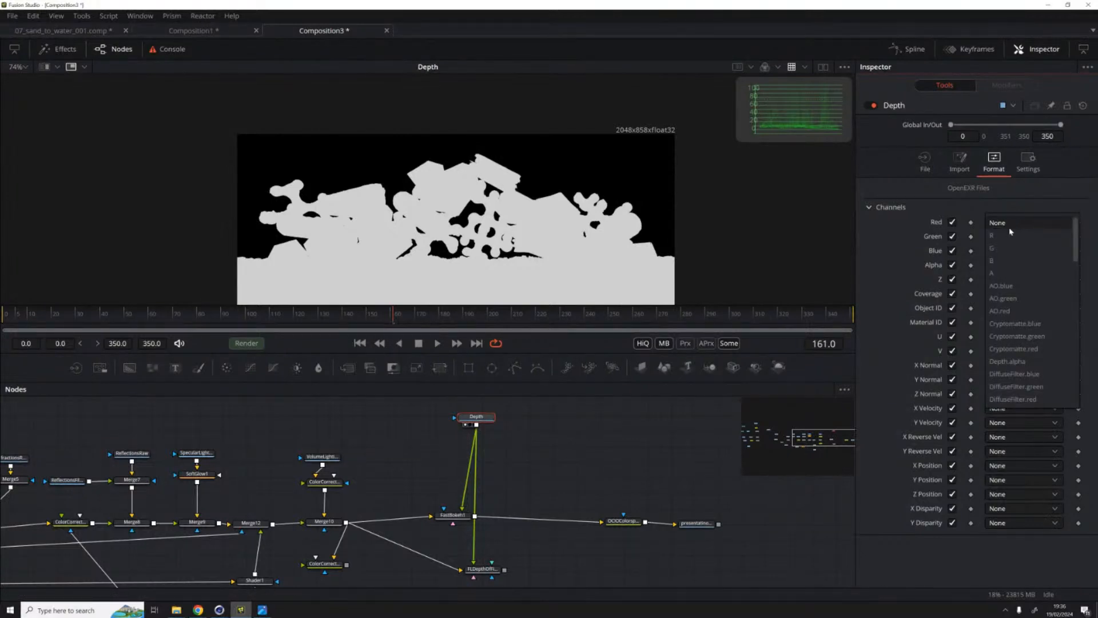
click(1020, 286)
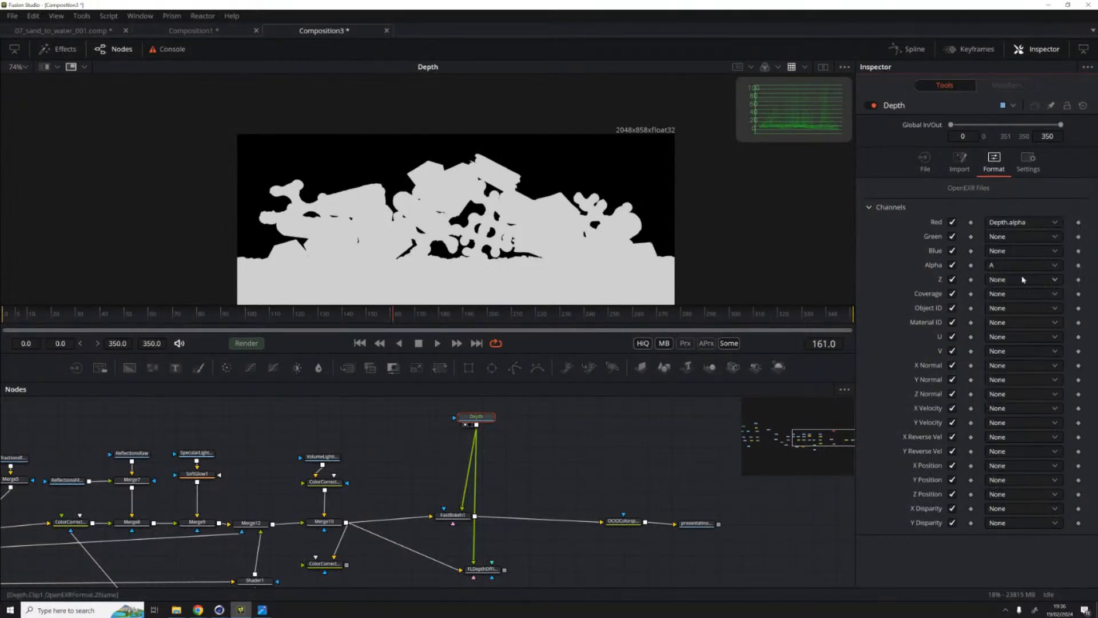
click(1020, 236)
click(1045, 307)
click(1021, 251)
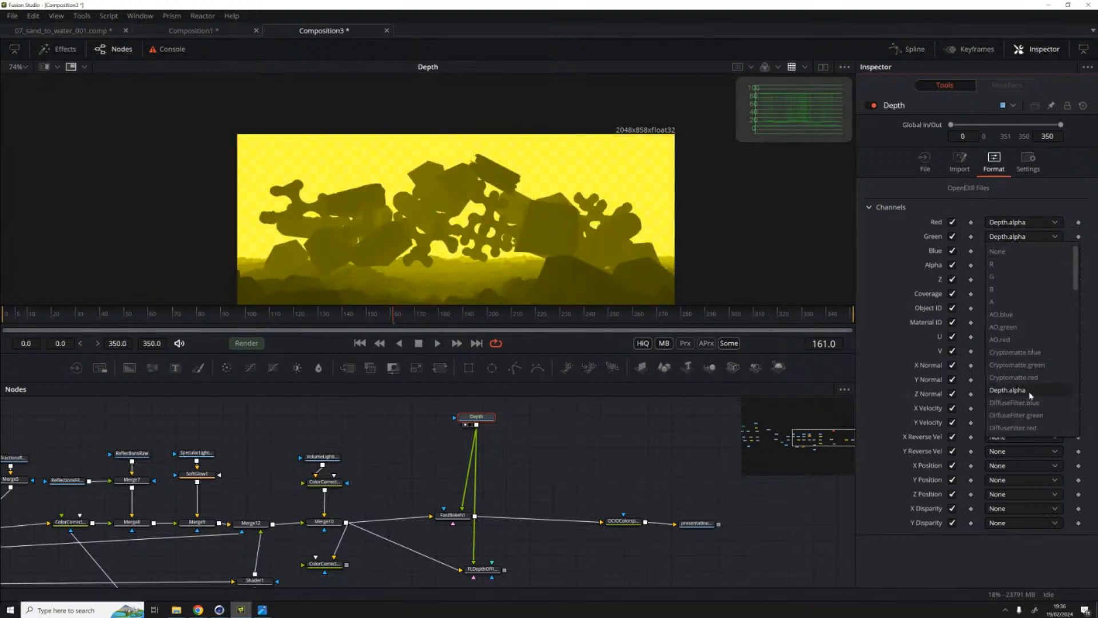
click(1028, 391)
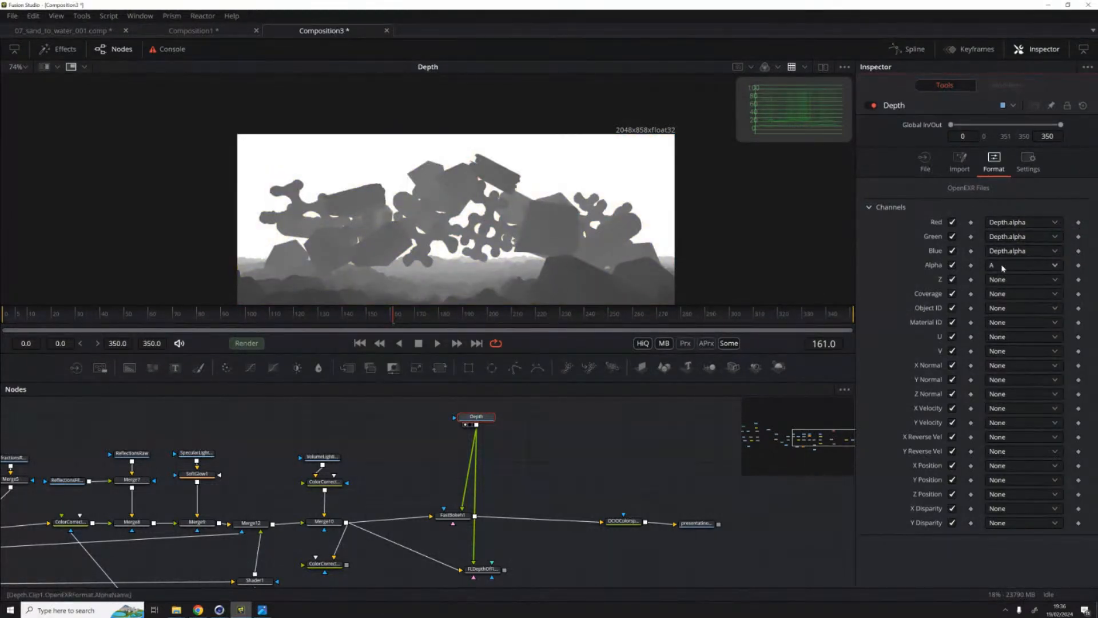
click(960, 160)
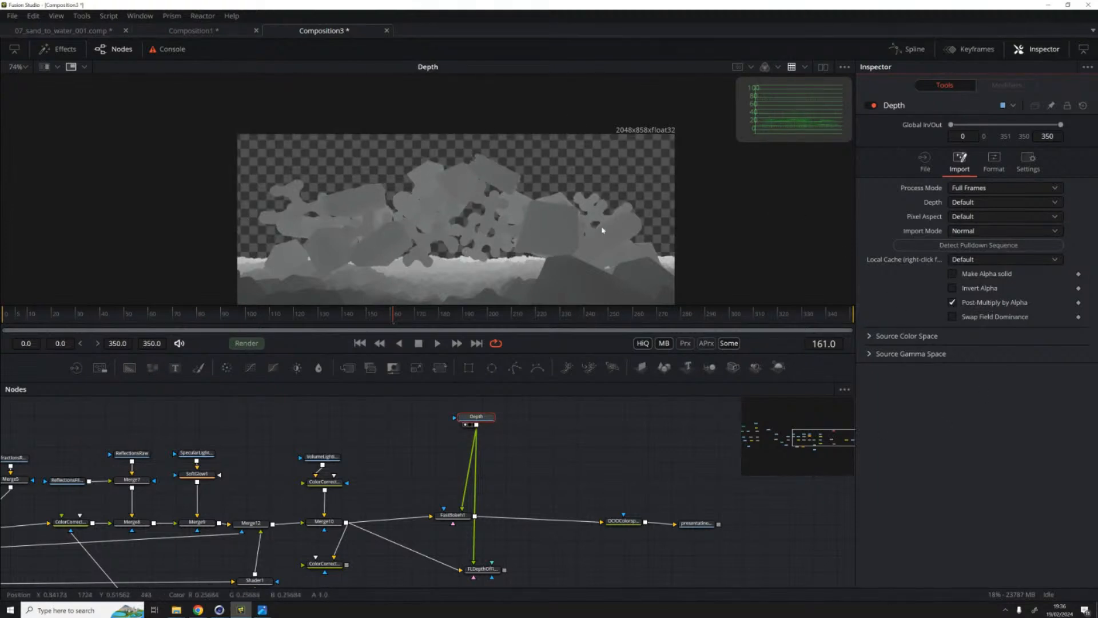
click(466, 421)
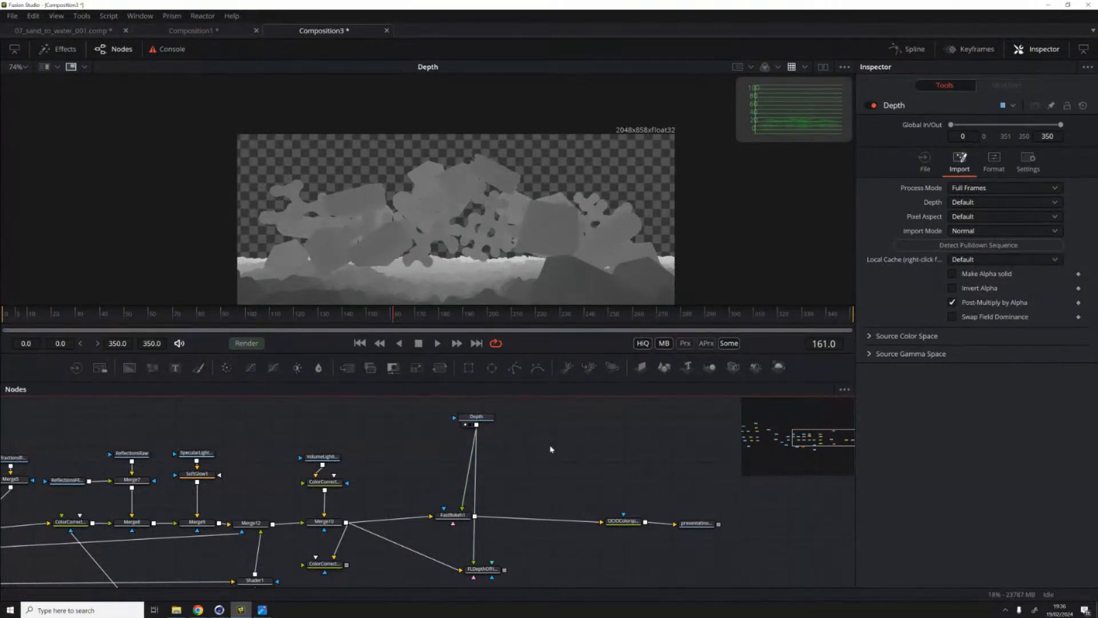
Step: Add an AdvancedEdgeExtend node beside the Depth loader
key(shift+space)
text(cr)
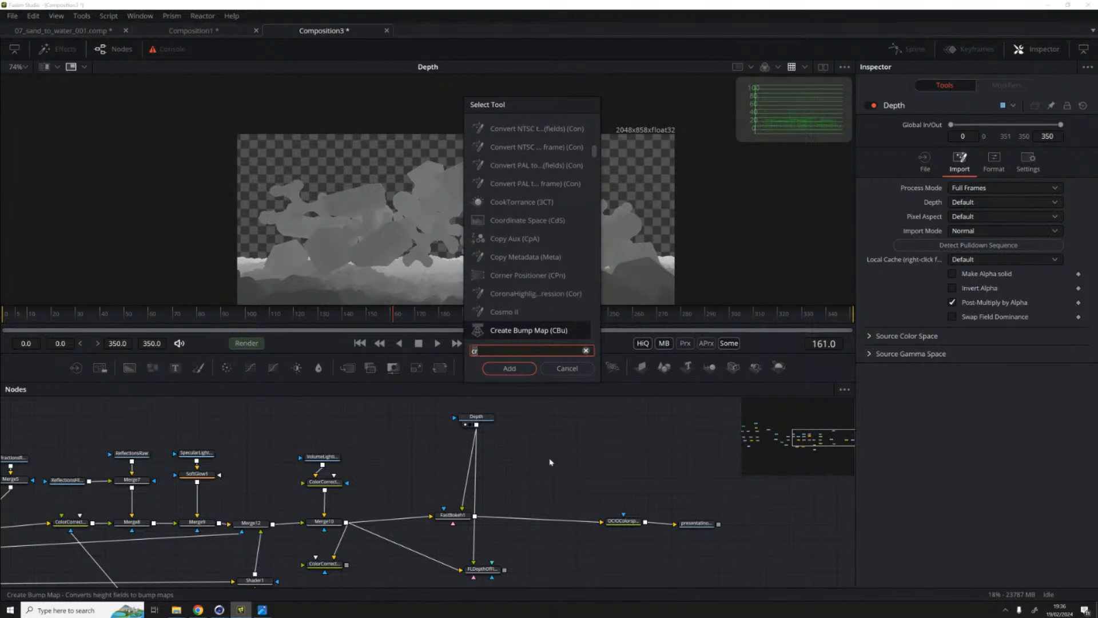
key(BackSpace)
key(BackSpace)
text(edg)
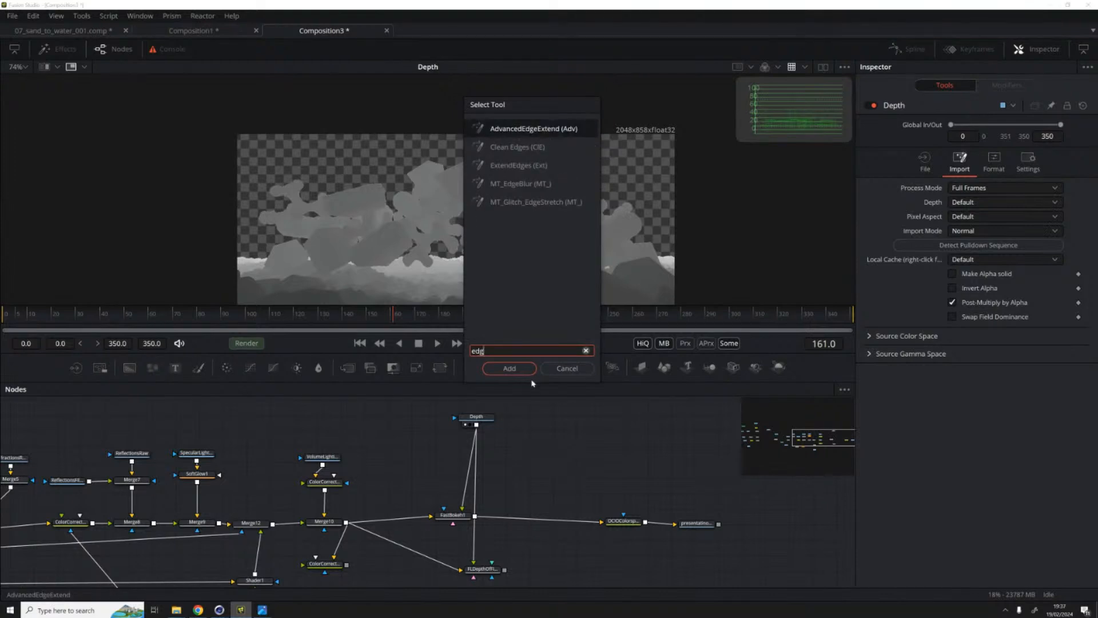
click(509, 369)
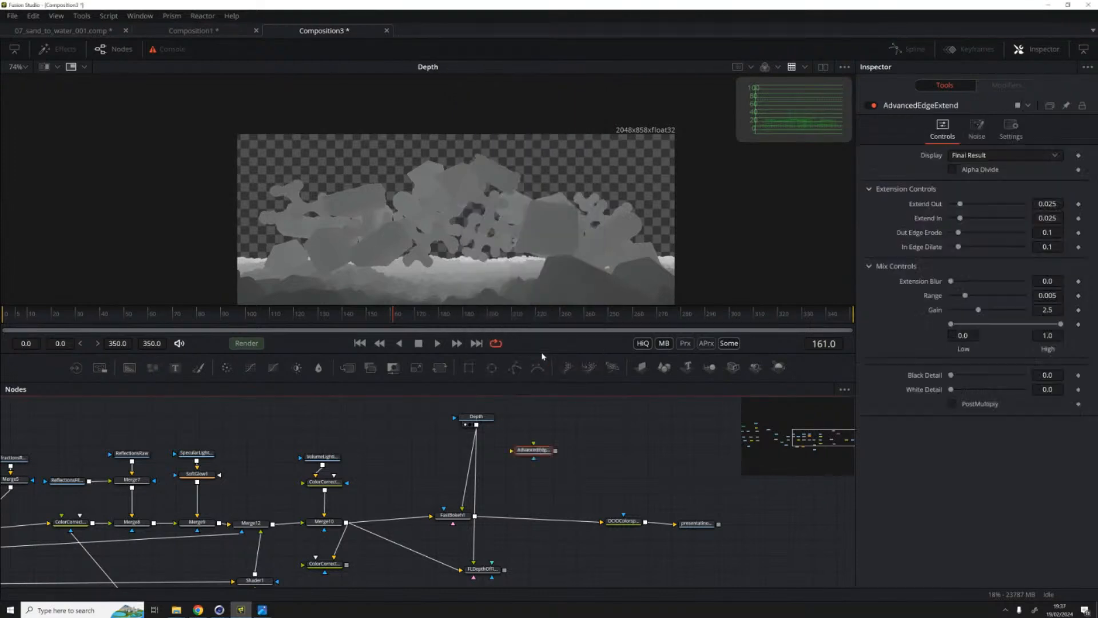
Step: Connect the Depth loader to both the yellow and green inputs of AdvancedEdgeExtend and display its result
drag(478, 426, 522, 453)
drag(477, 425, 509, 444)
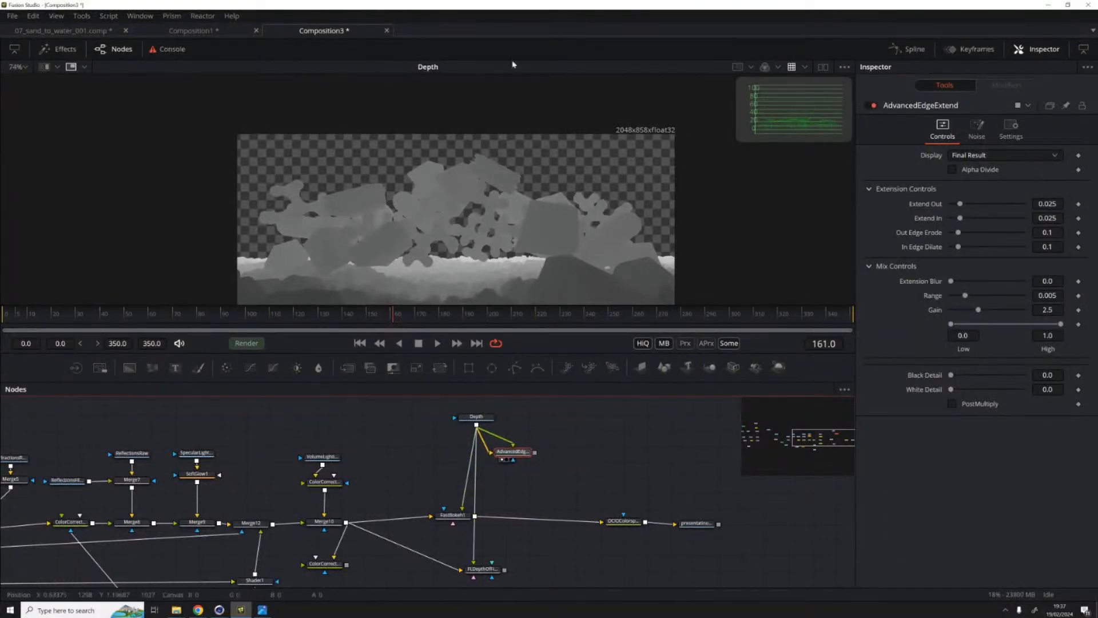
key(1)
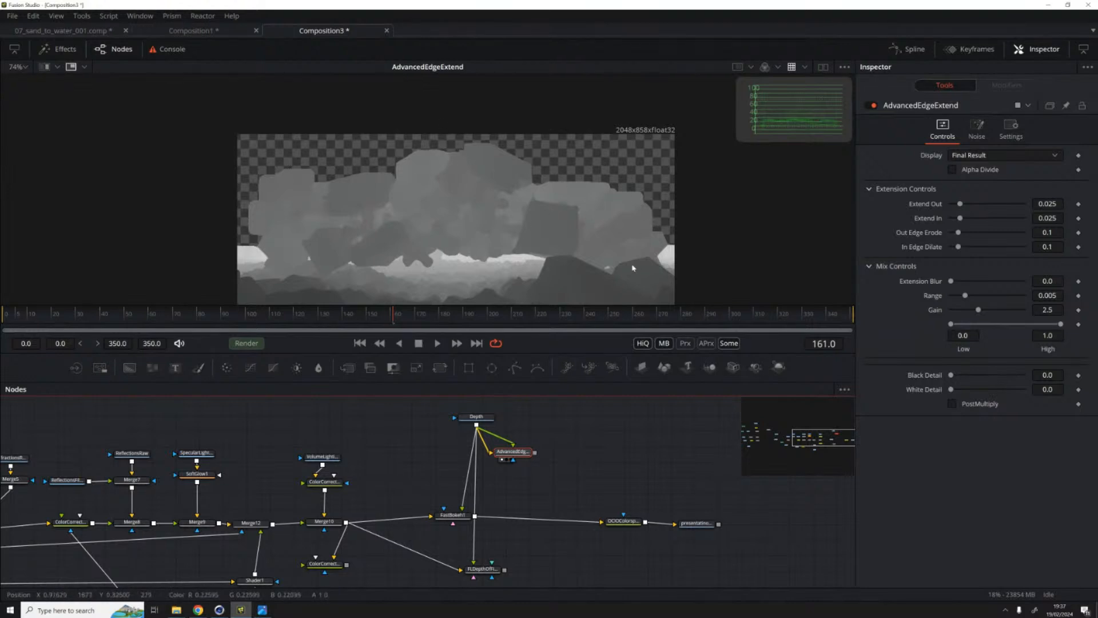
Step: Feed AdvancedEdgeExtend into FLDepthOfField1's depth input, then display the defocused composite and inspect its object edges
drag(513, 451, 476, 536)
drag(446, 442, 293, 151)
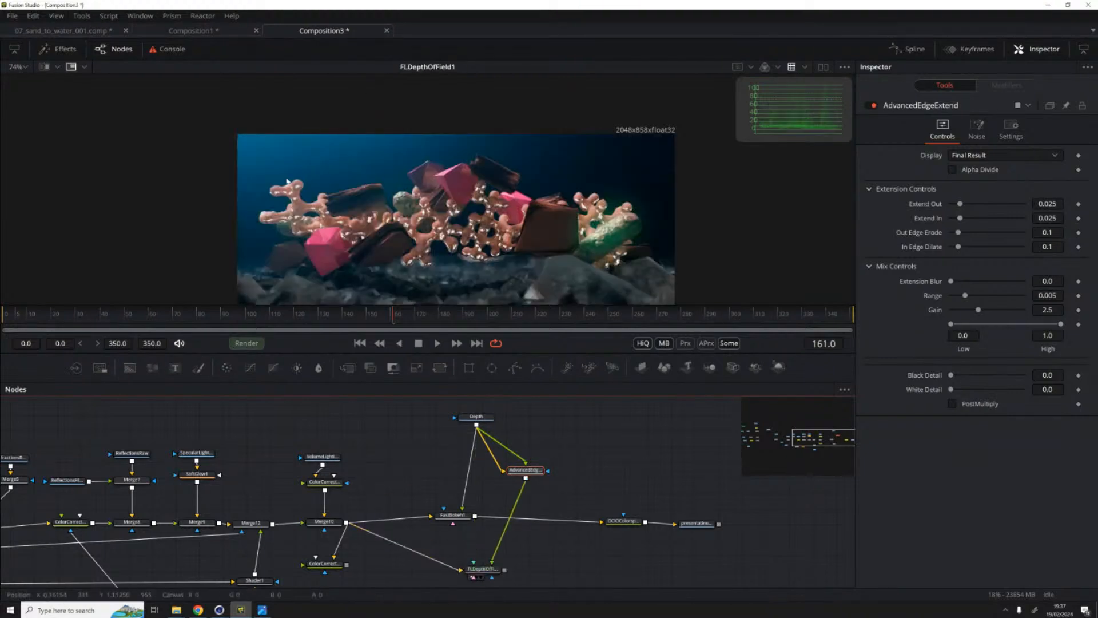
scroll(556, 140, up, 5)
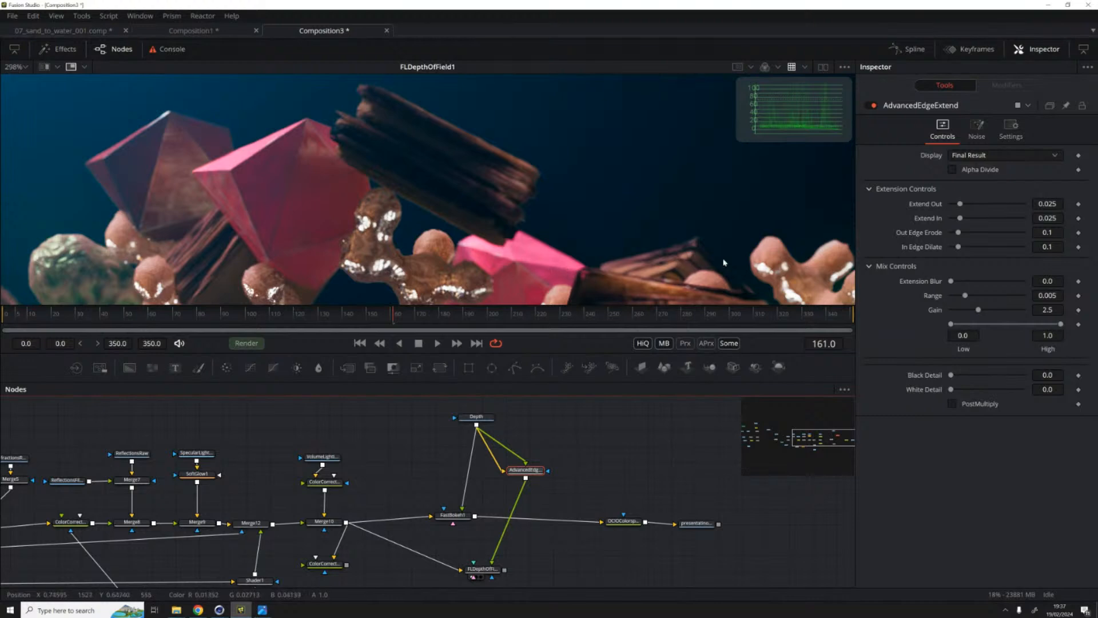
drag(800, 262, 551, 165)
Step: Set the FLDepthOfField1 blur radius to 83.5 and check the defocus across the full frame
click(485, 569)
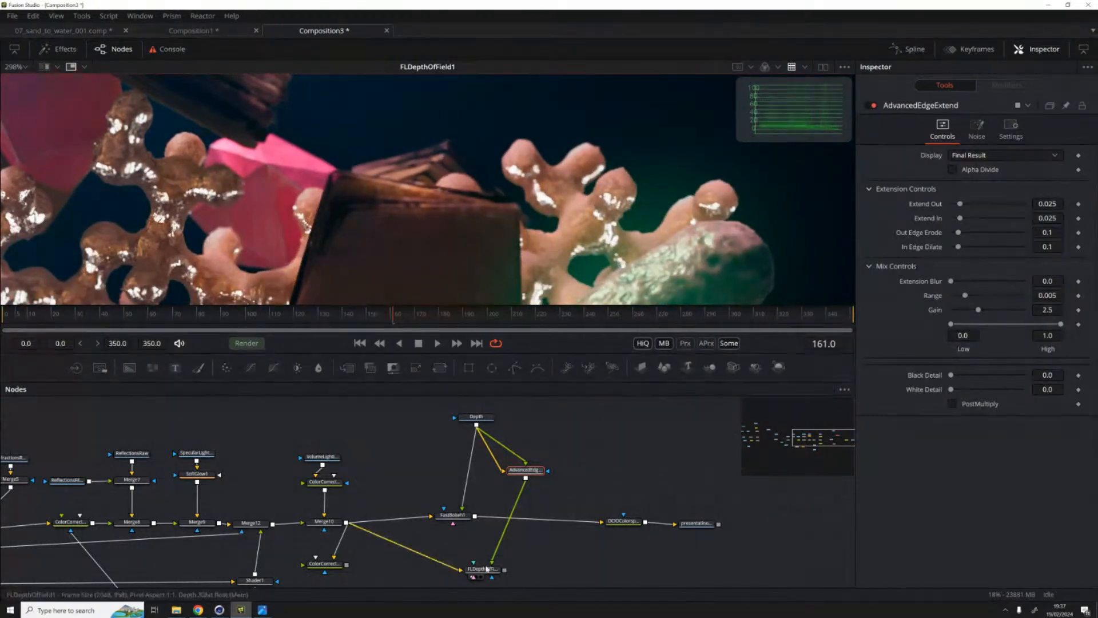
drag(988, 168, 992, 173)
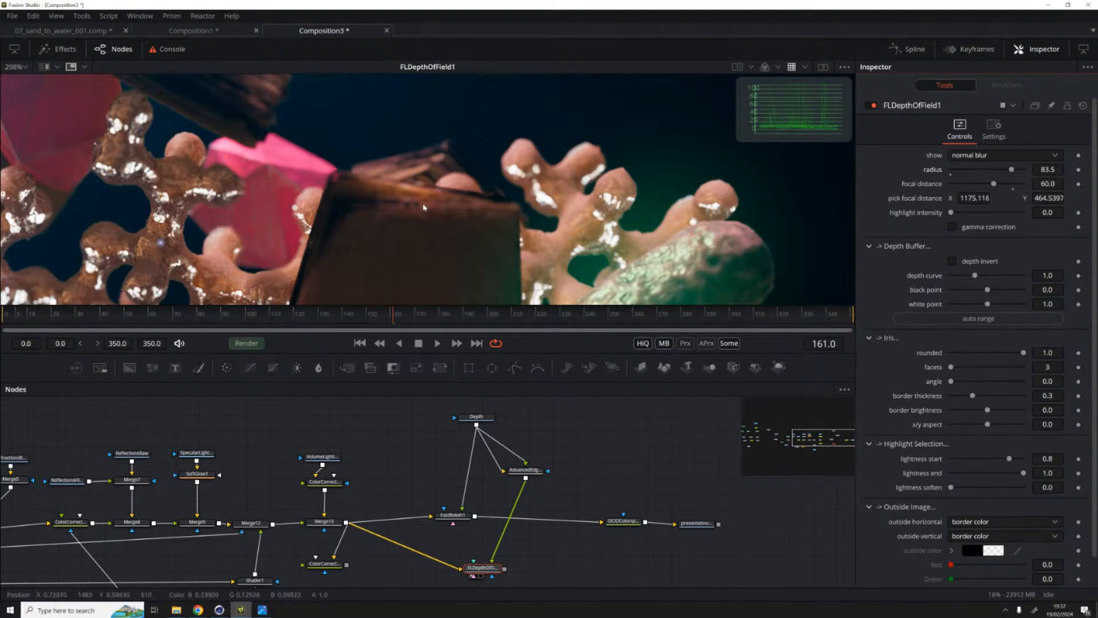
scroll(424, 207, down, 6)
scroll(309, 246, up, 2)
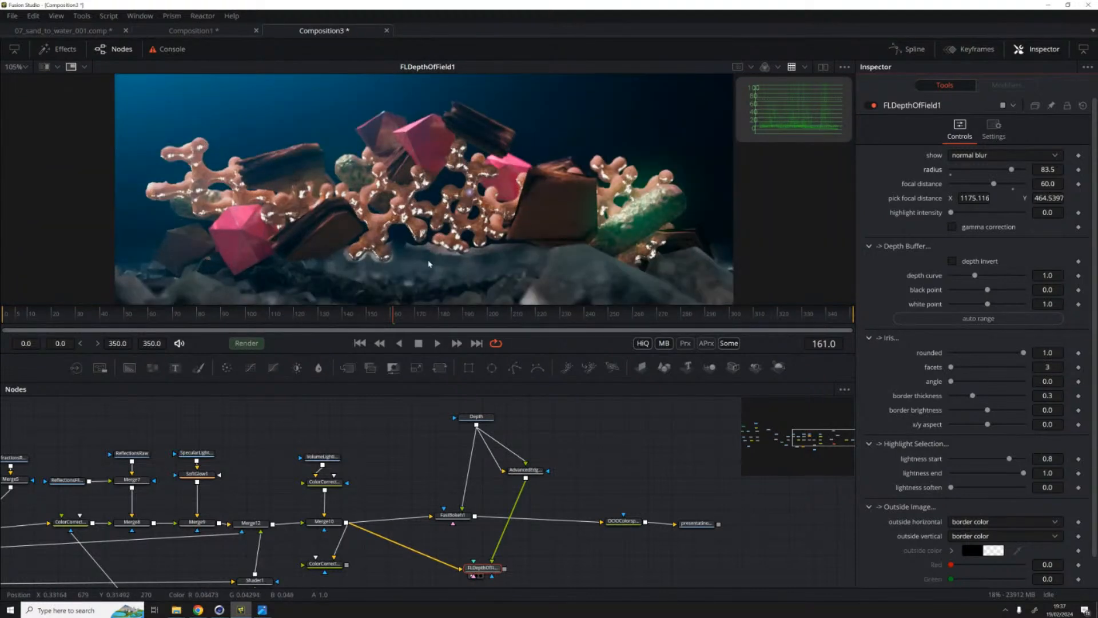
Step: Tidy the node layout by repositioning FLDepthOfField1, FastBokeh1, AdvancedEdgeExtend and the VolumeLighting loader
drag(491, 570, 508, 566)
drag(453, 515, 450, 518)
drag(521, 470, 505, 469)
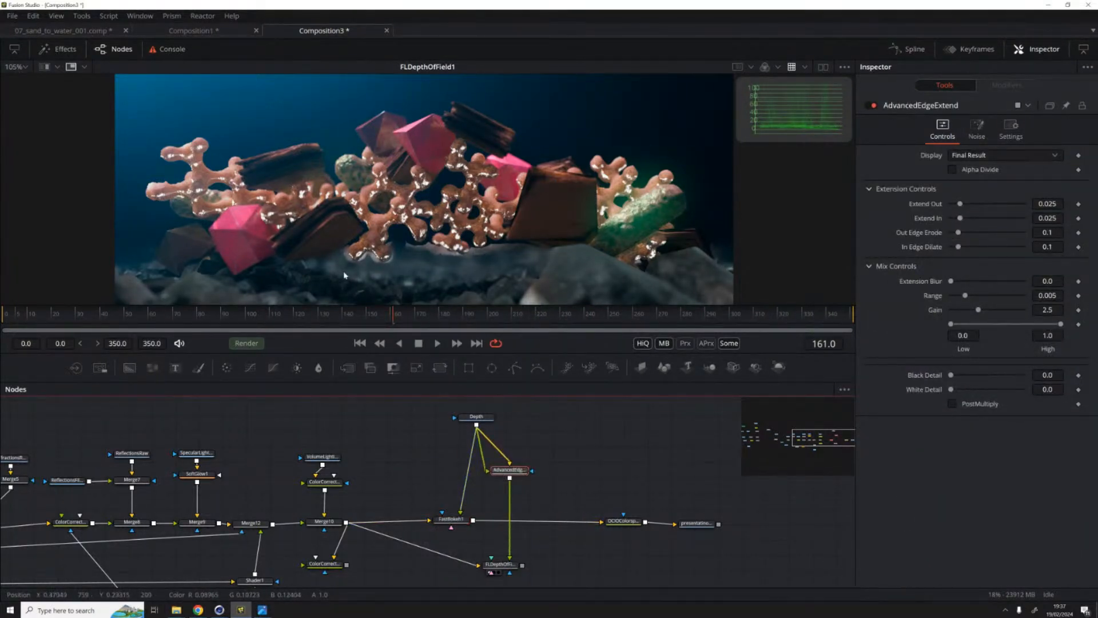
click(343, 429)
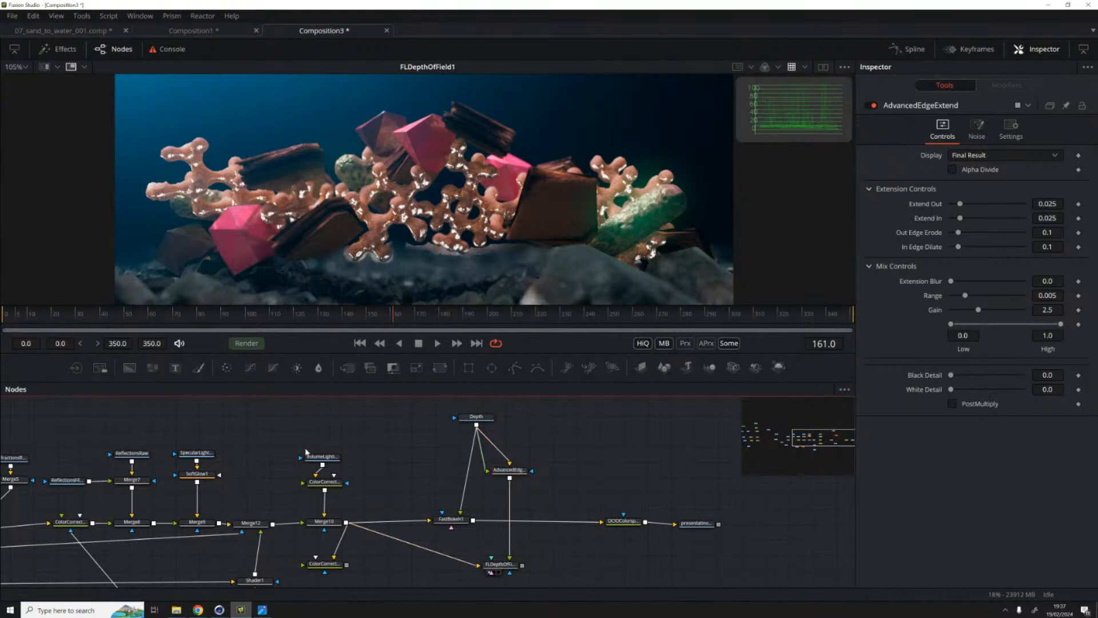
drag(322, 458, 335, 442)
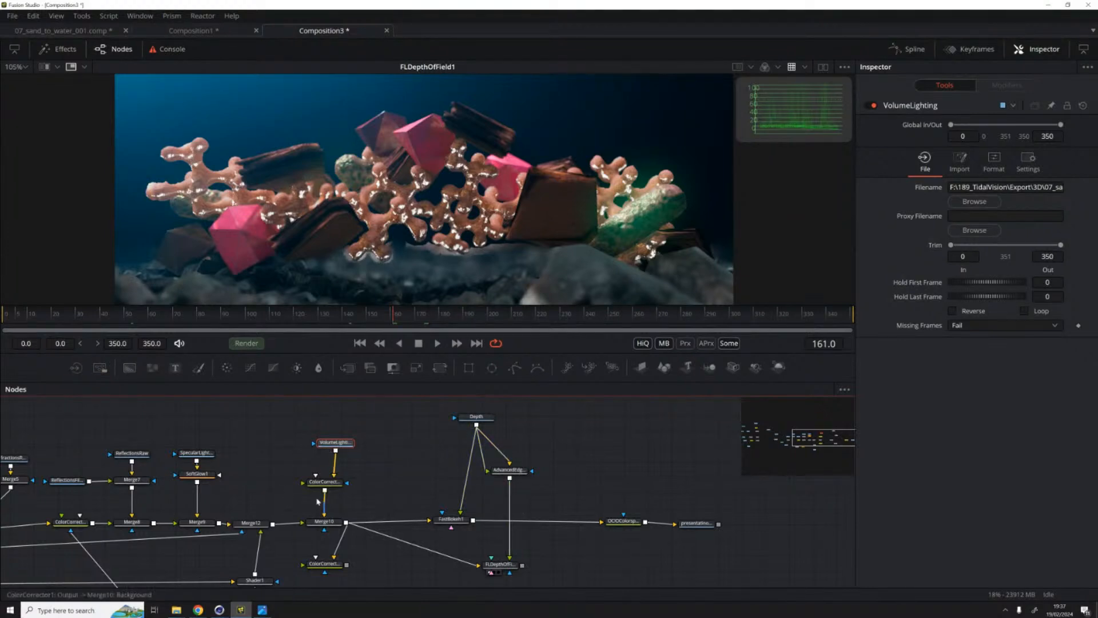
drag(497, 564, 501, 561)
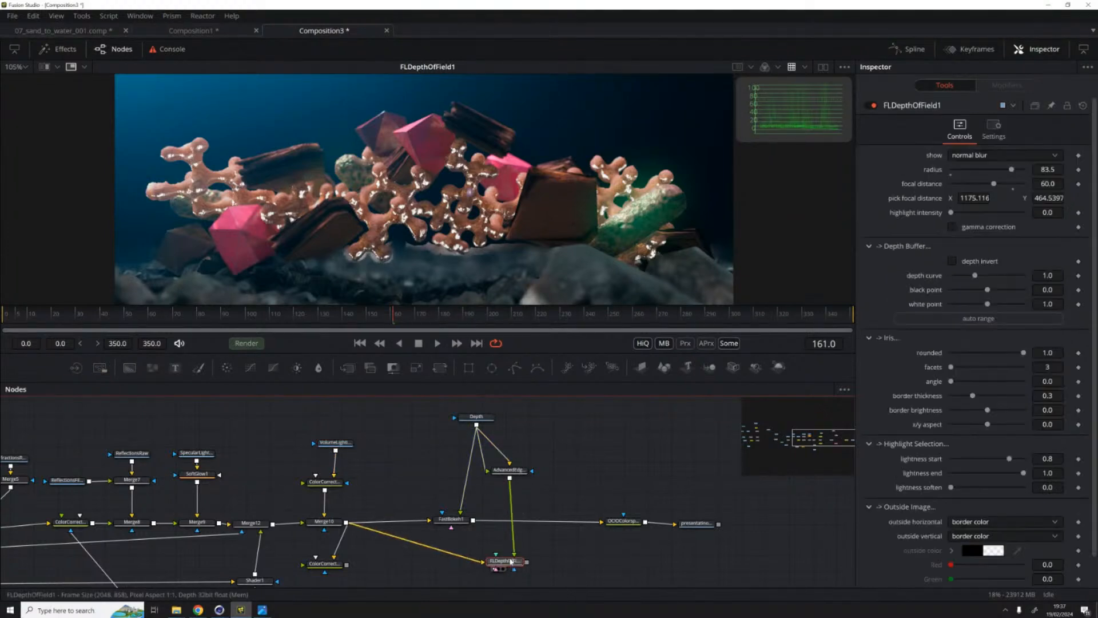
Step: Compare the VolumeLighting pass, the Merge10 composite and the FLDepthOfField1 result, examining the blurred seabed and object edges up close
drag(333, 442, 441, 122)
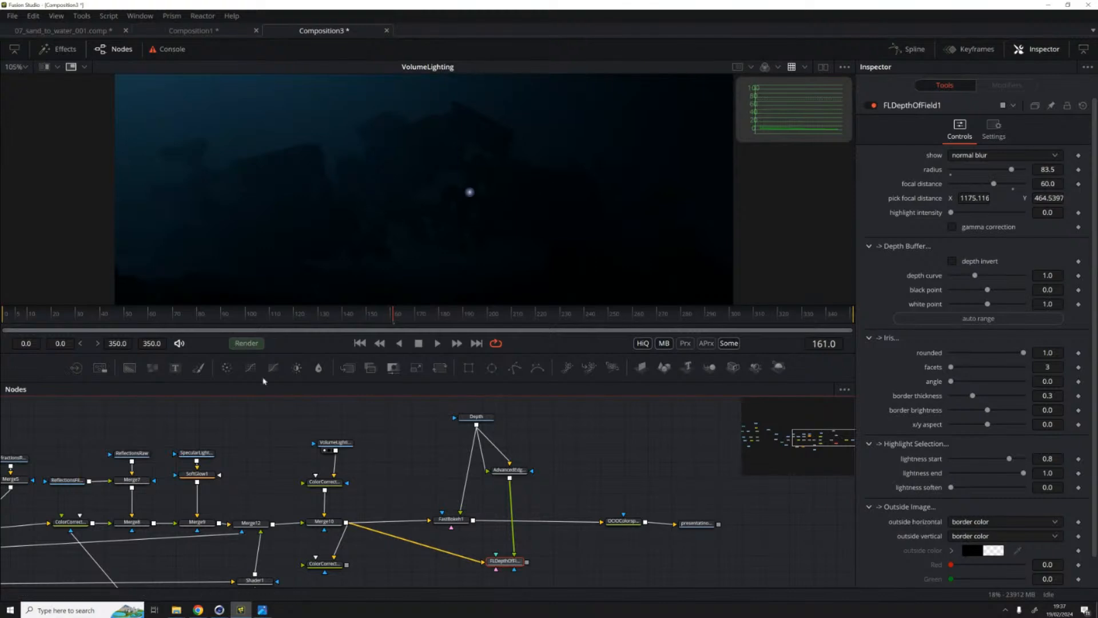
click(324, 521)
key(1)
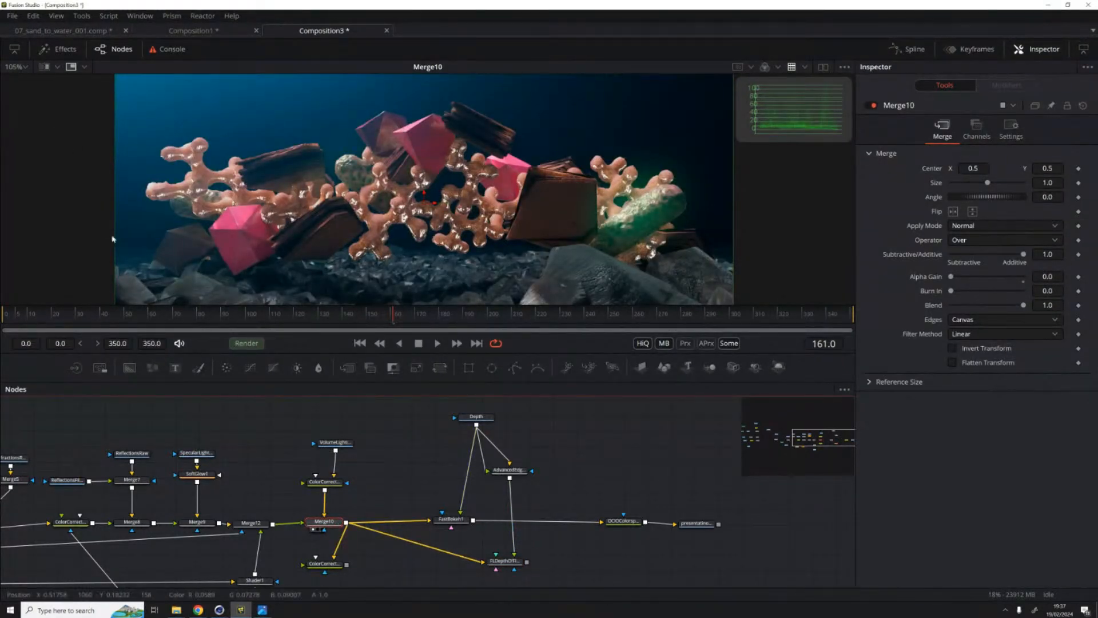
drag(503, 561, 514, 246)
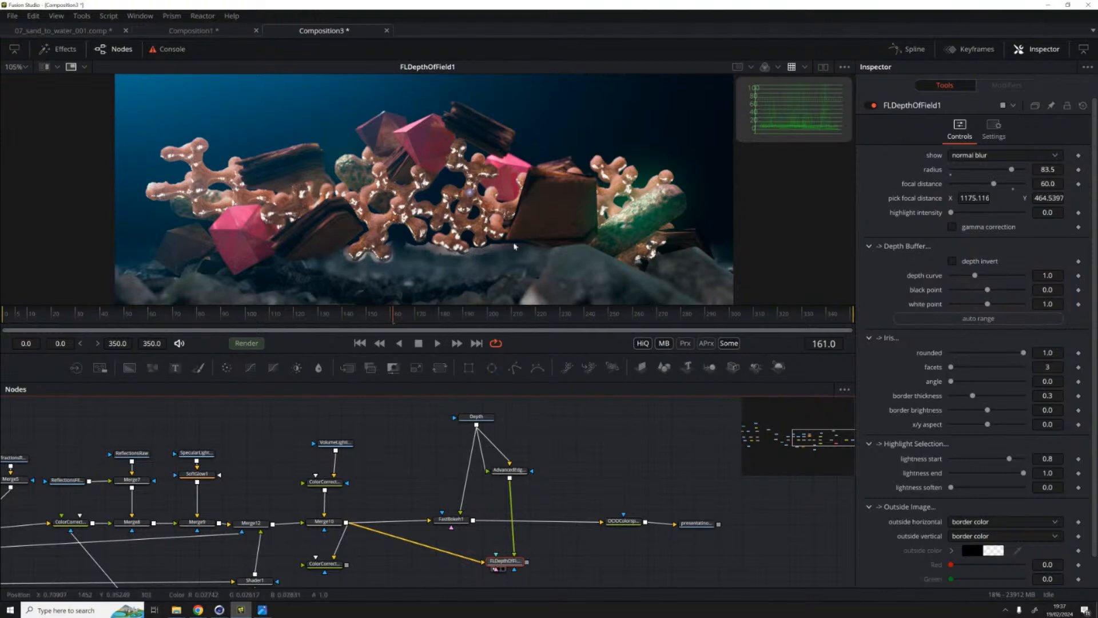
scroll(478, 257, up, 3)
drag(654, 261, 381, 221)
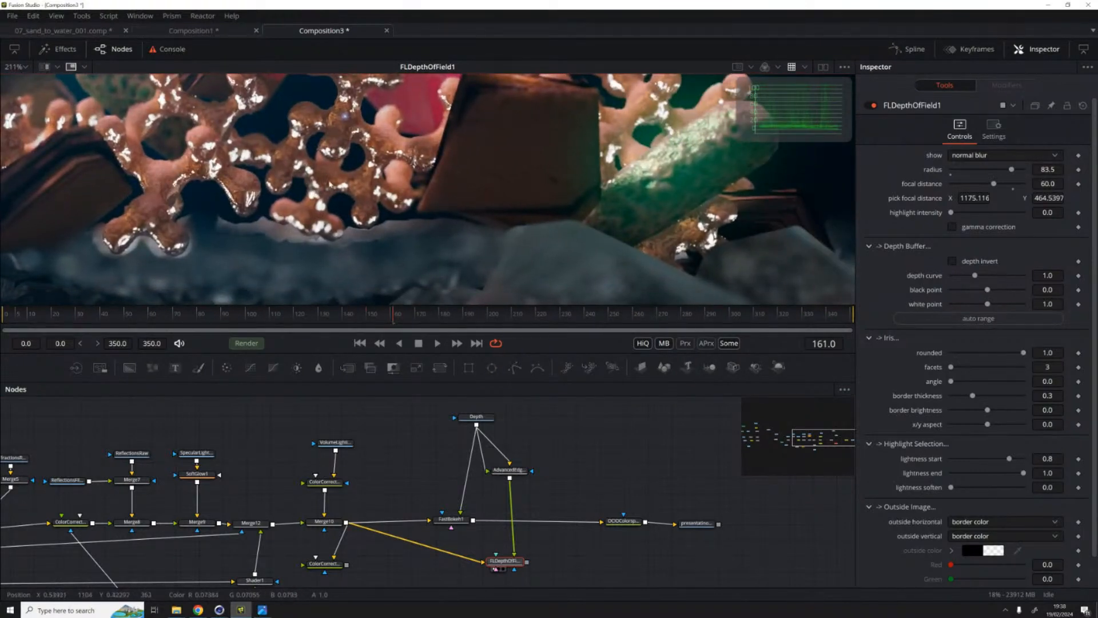
scroll(369, 243, down, 3)
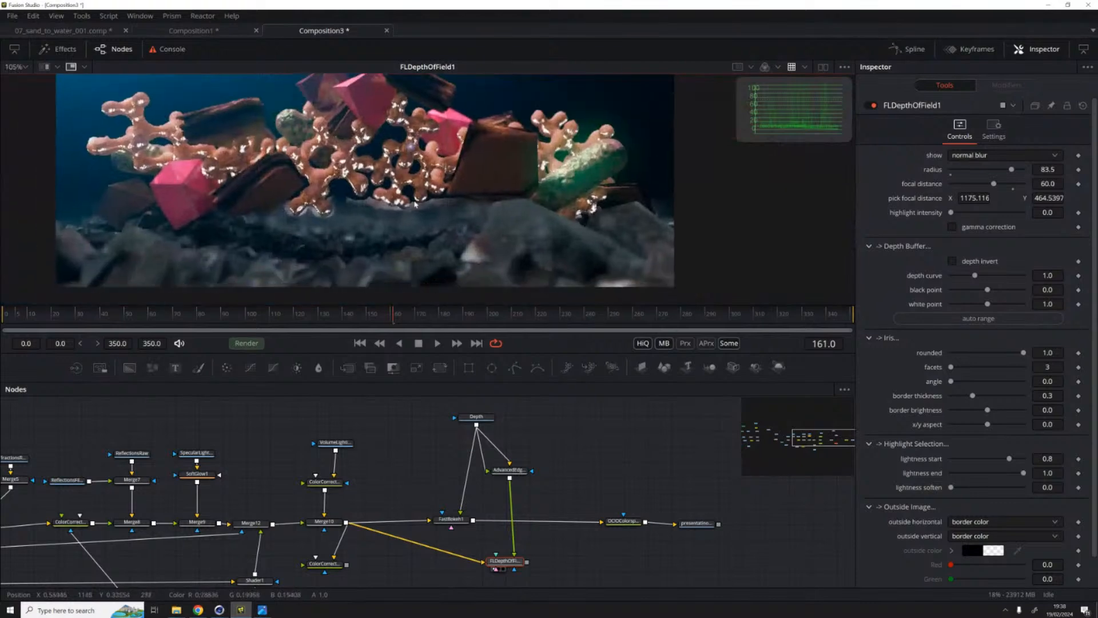
Step: Move the OCIOColorspace1 and saver nodes further along the flow to make room after the depth-of-field nodes
click(334, 523)
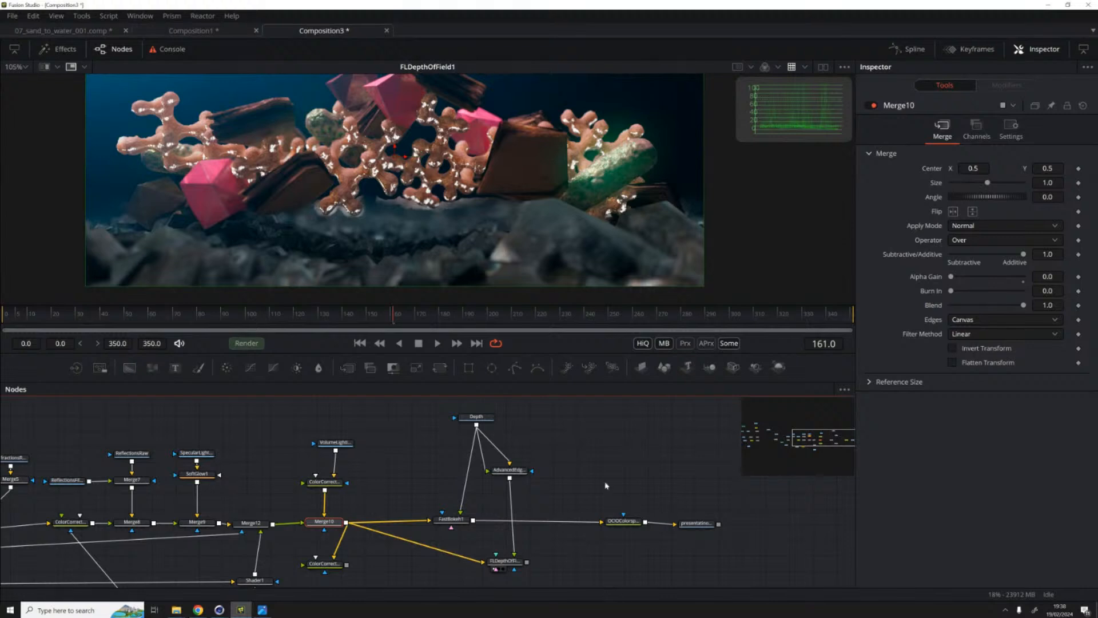
drag(604, 486, 717, 557)
drag(623, 521, 692, 515)
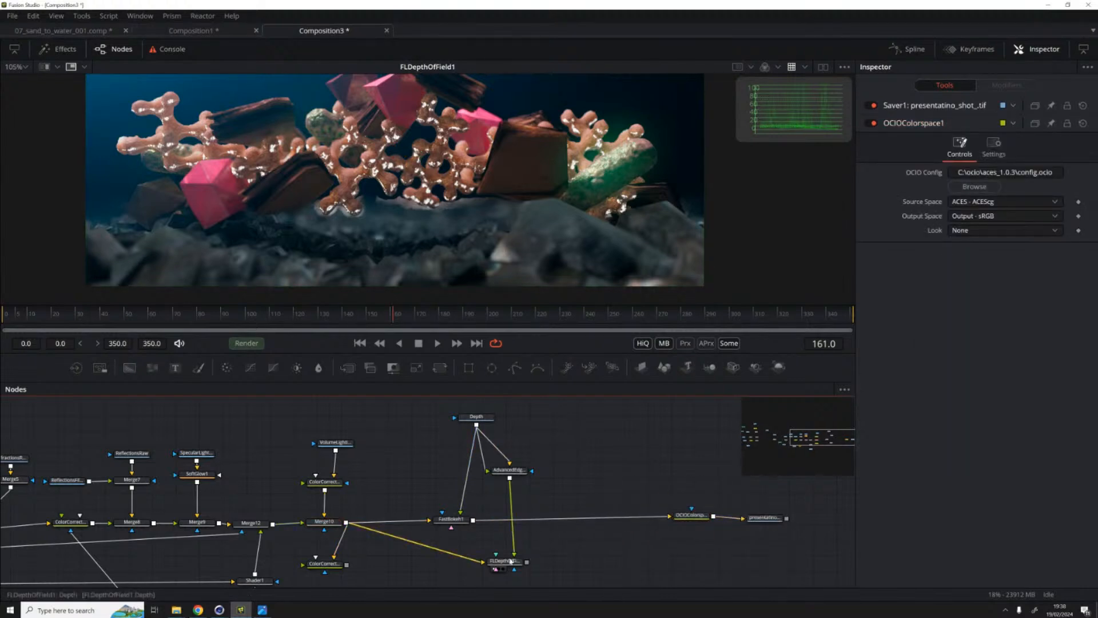
drag(506, 560, 513, 552)
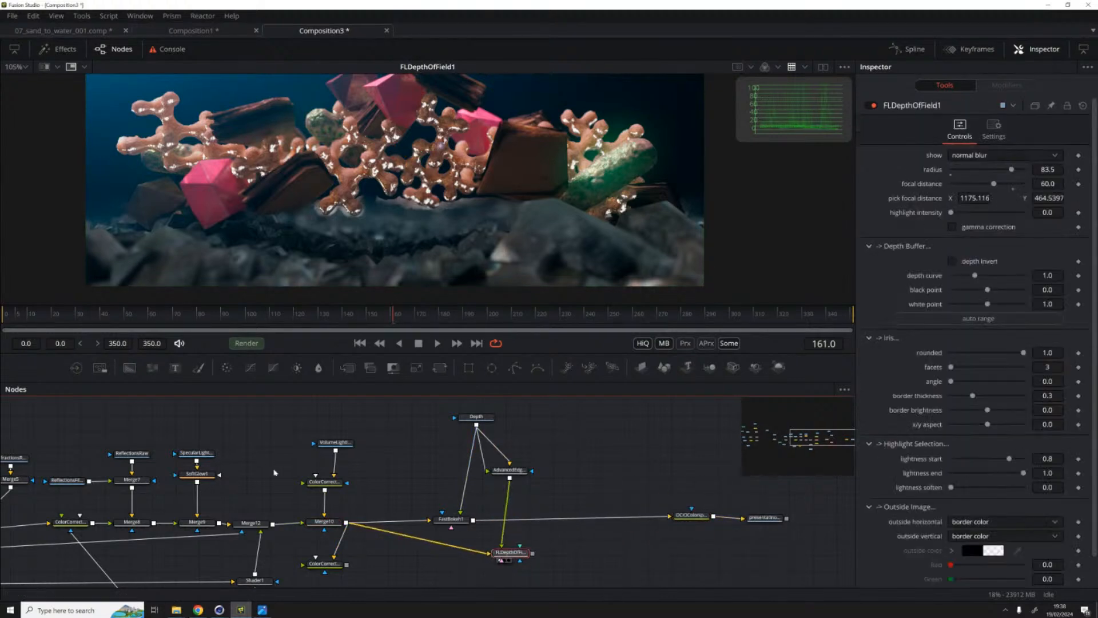
Step: Bypass Merge10 and swap its inputs so Merge12 feeds the background and the volume lighting feeds the foreground
click(325, 522)
scroll(429, 490, left, 5)
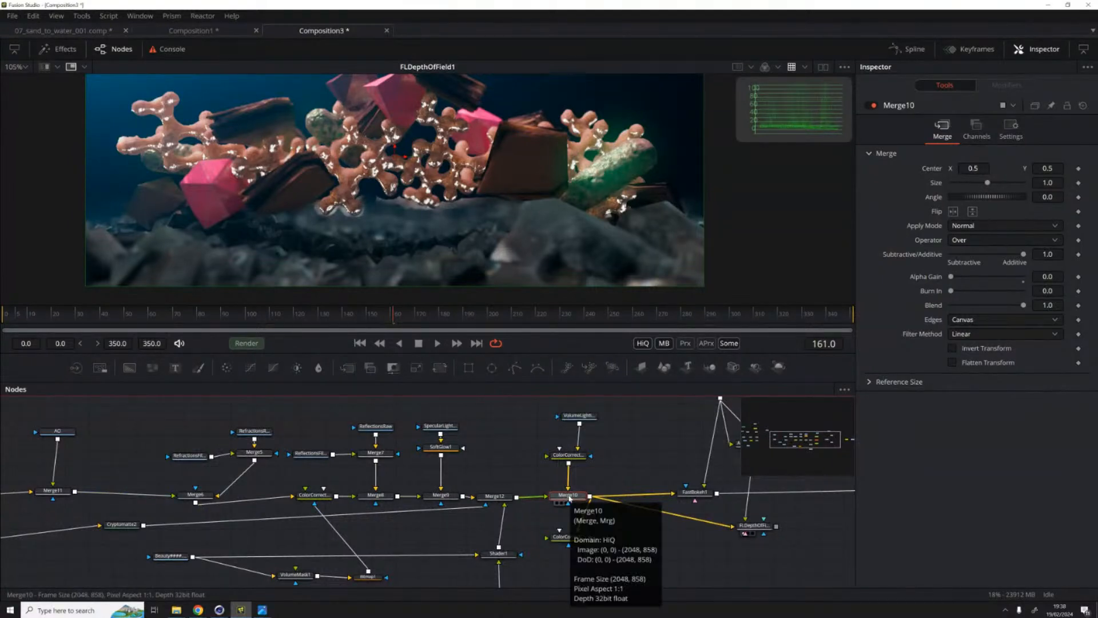
key(ctrl+p)
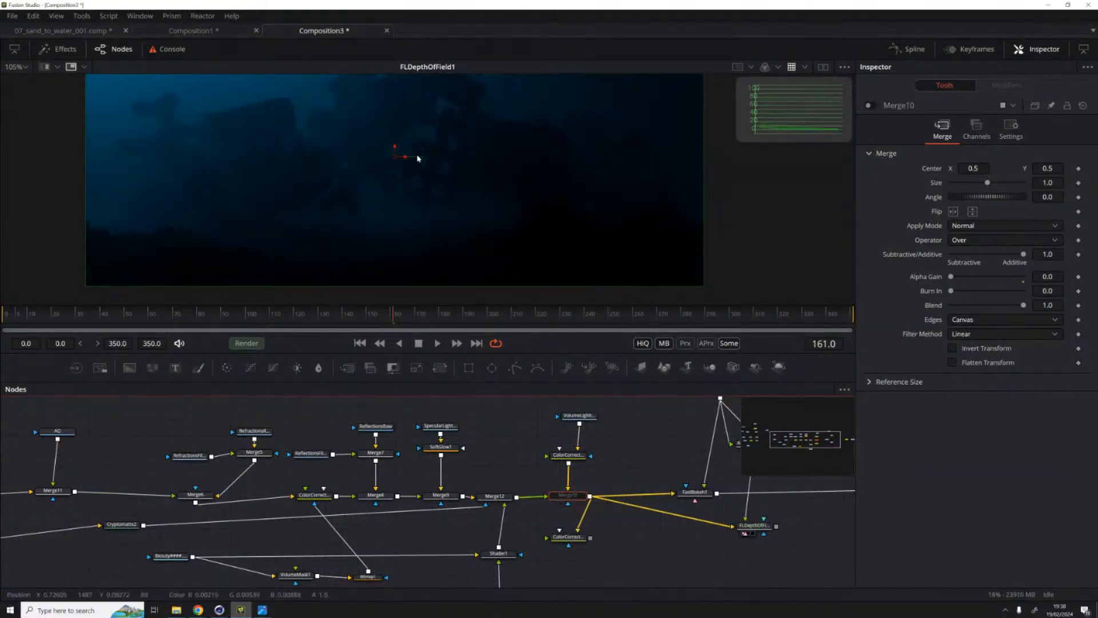
drag(573, 496, 518, 533)
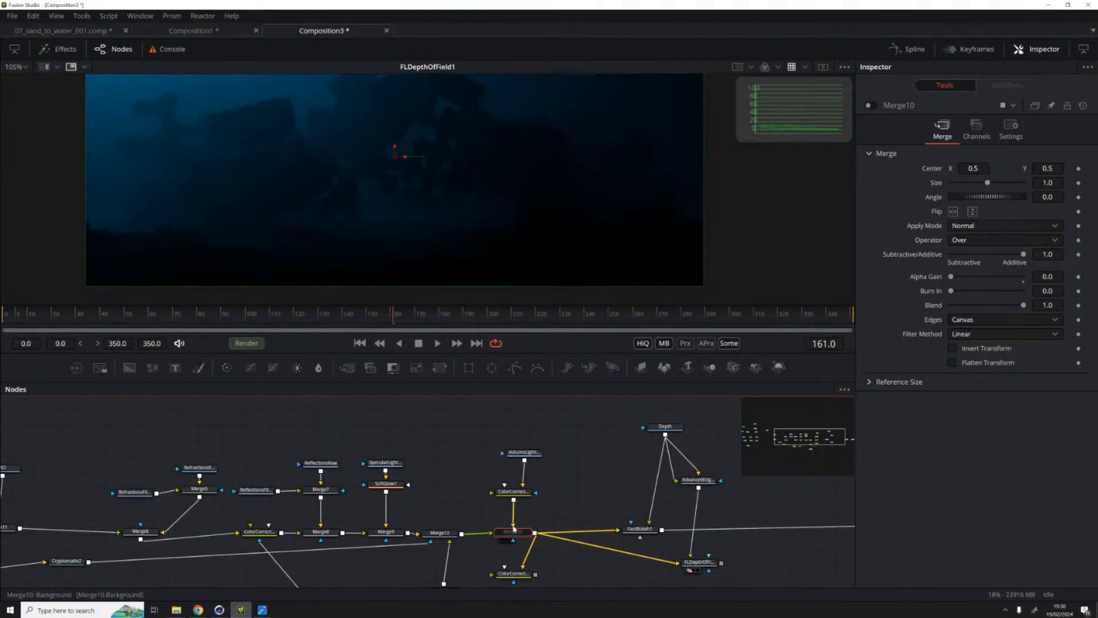
drag(513, 533, 515, 534)
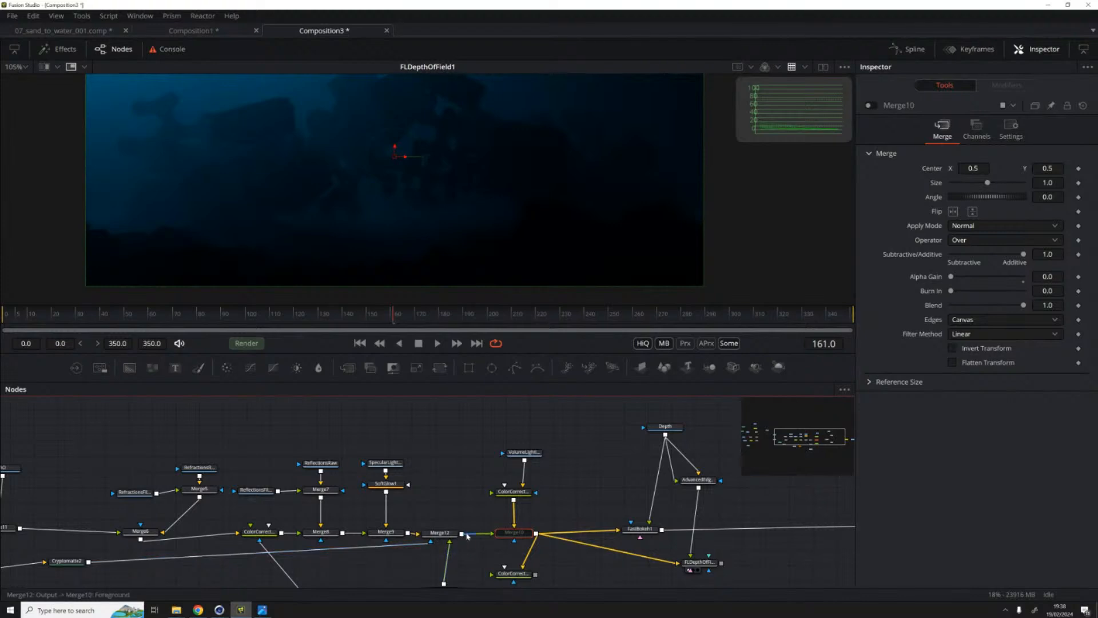
drag(451, 471, 514, 535)
drag(537, 496, 520, 536)
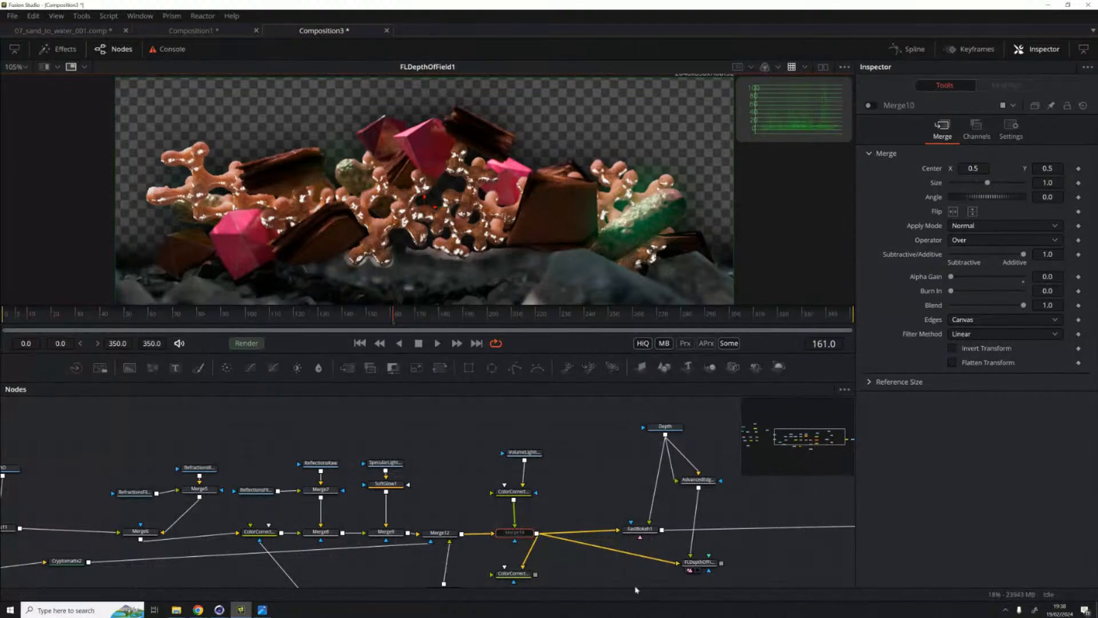
Step: Display the VolumeLighting pass and the AdvancedEdgeExtend depth result in turn to compare them
scroll(593, 559, down, 2)
scroll(593, 559, right, 5)
drag(565, 529, 568, 539)
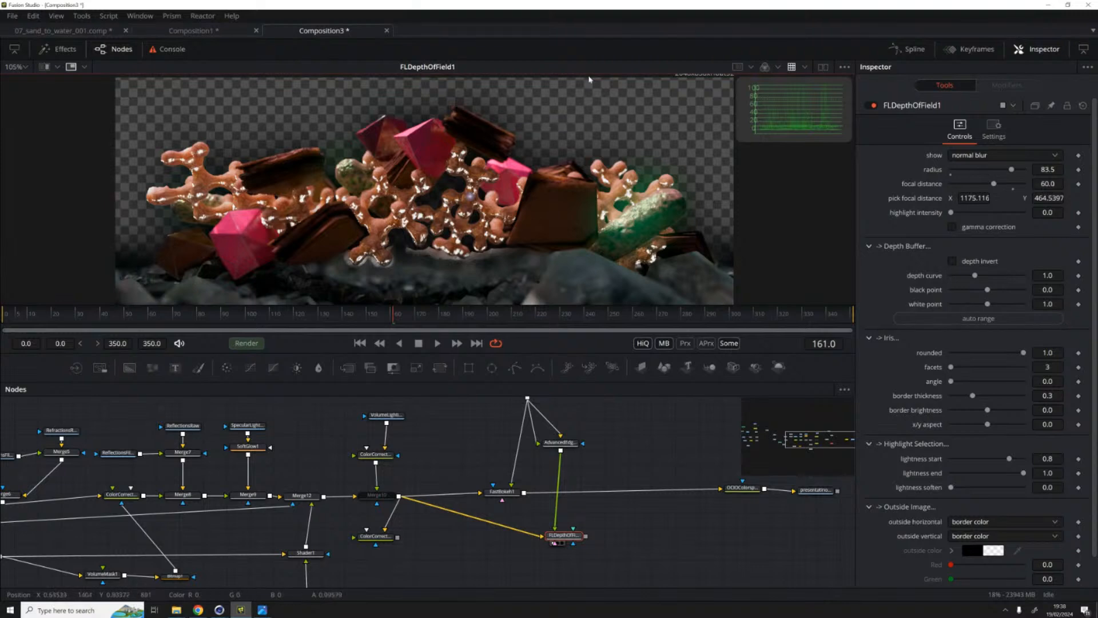
drag(619, 535, 564, 530)
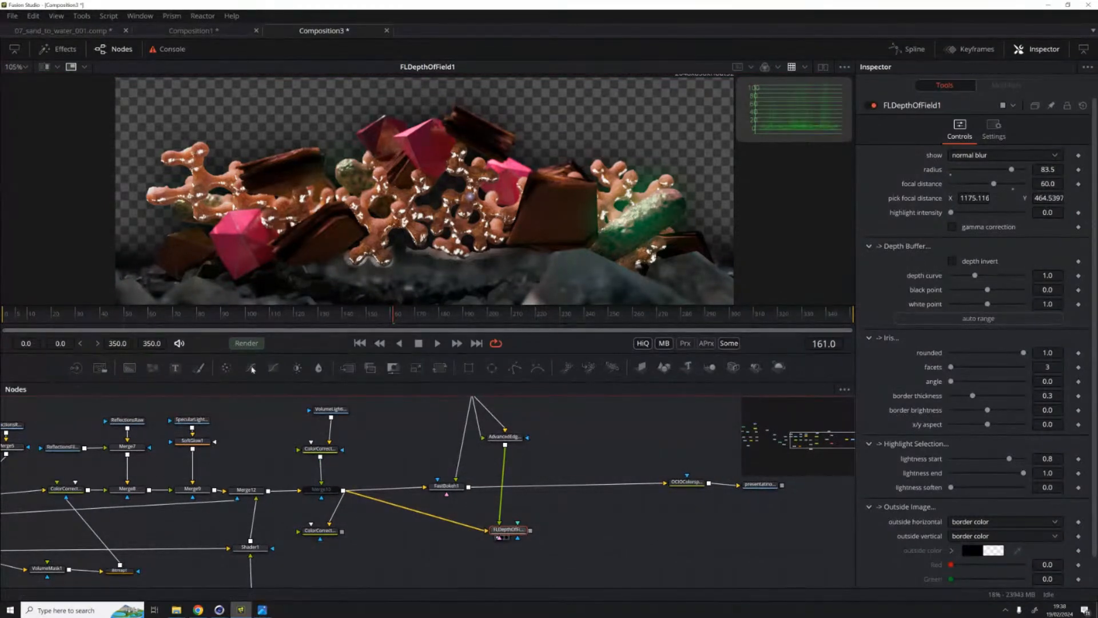
drag(326, 416, 346, 412)
key(1)
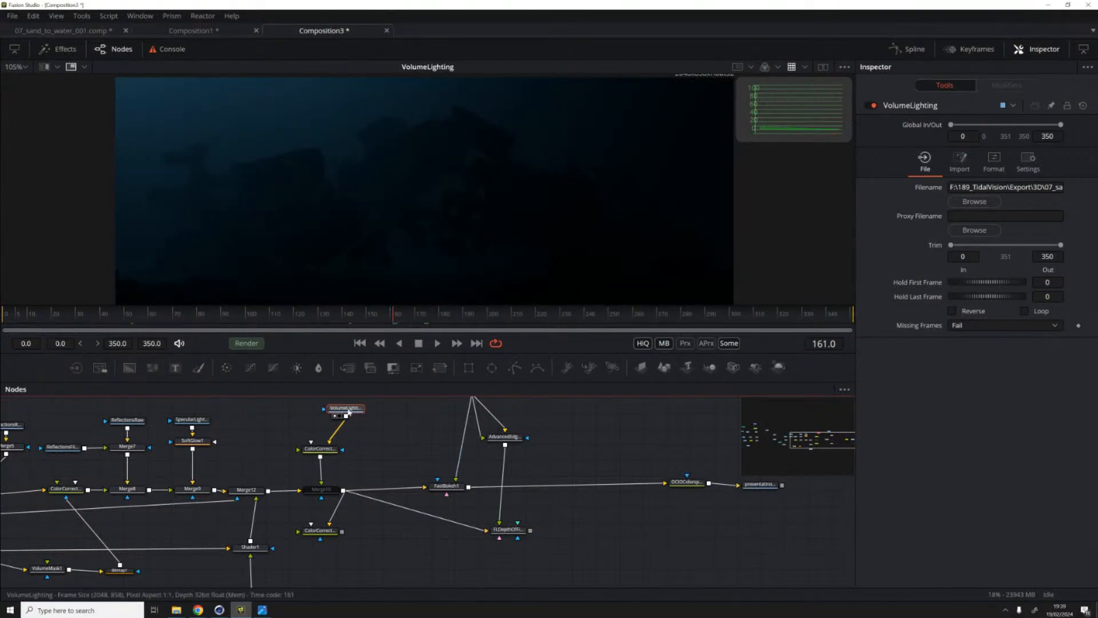
click(494, 444)
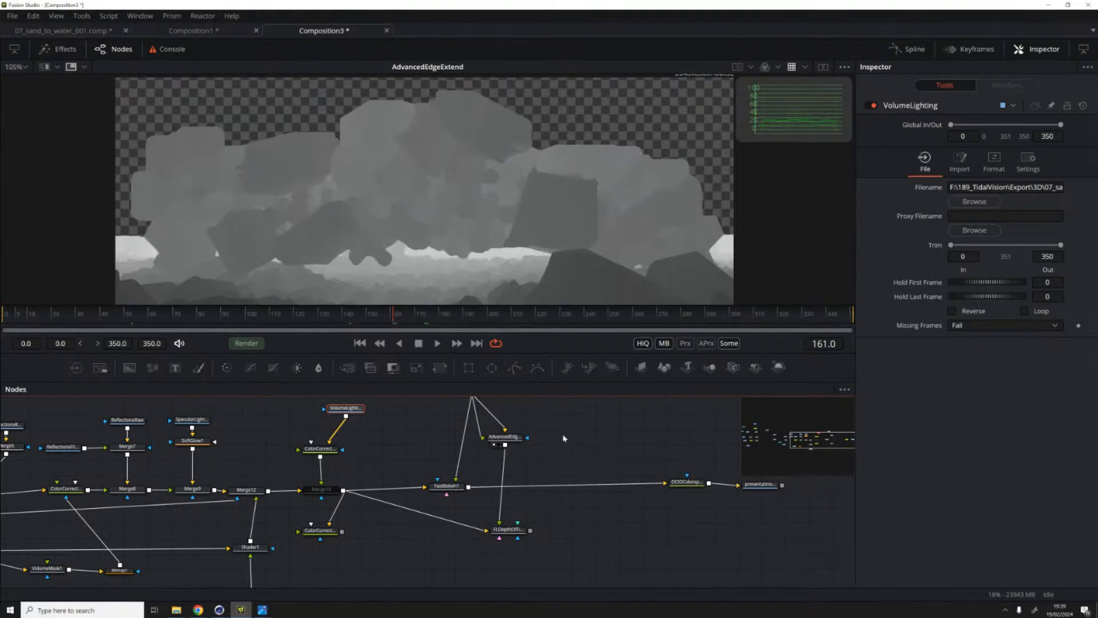
Step: Copy FLDepthOfField1, paste it as an instance in the empty flow area and space the two nodes apart
drag(564, 437, 516, 467)
drag(468, 561, 456, 561)
right_click(452, 561)
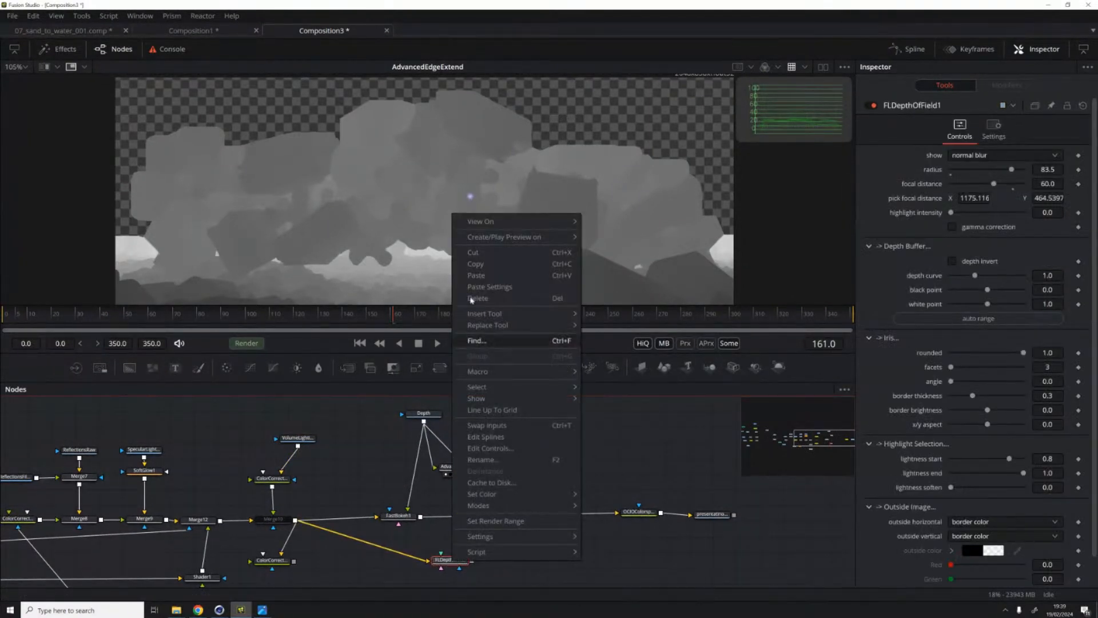
click(484, 265)
right_click(518, 546)
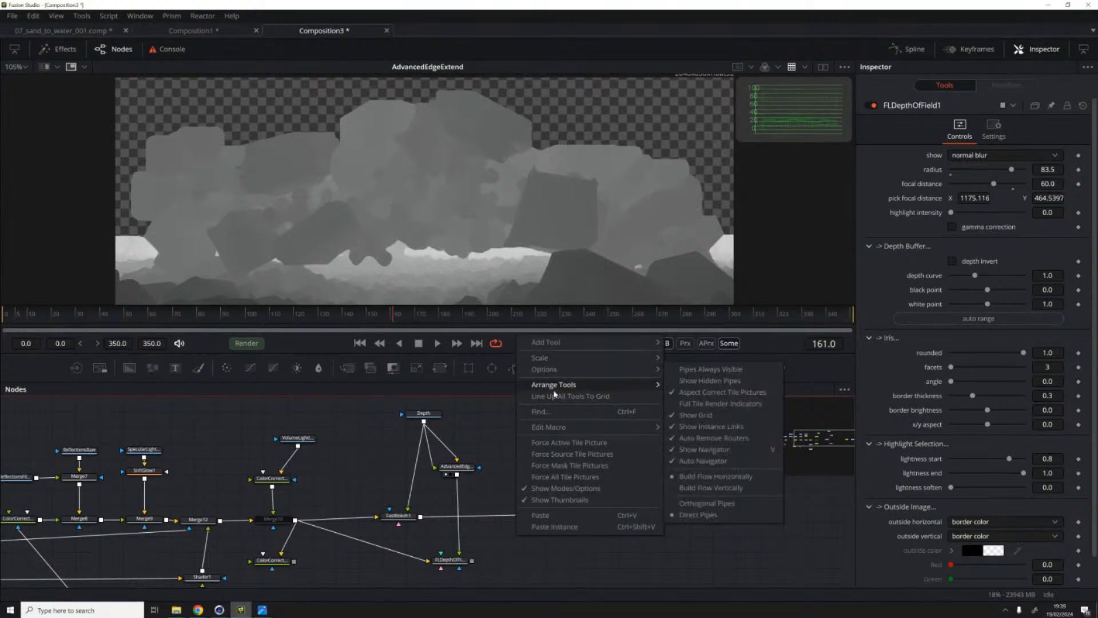
click(539, 527)
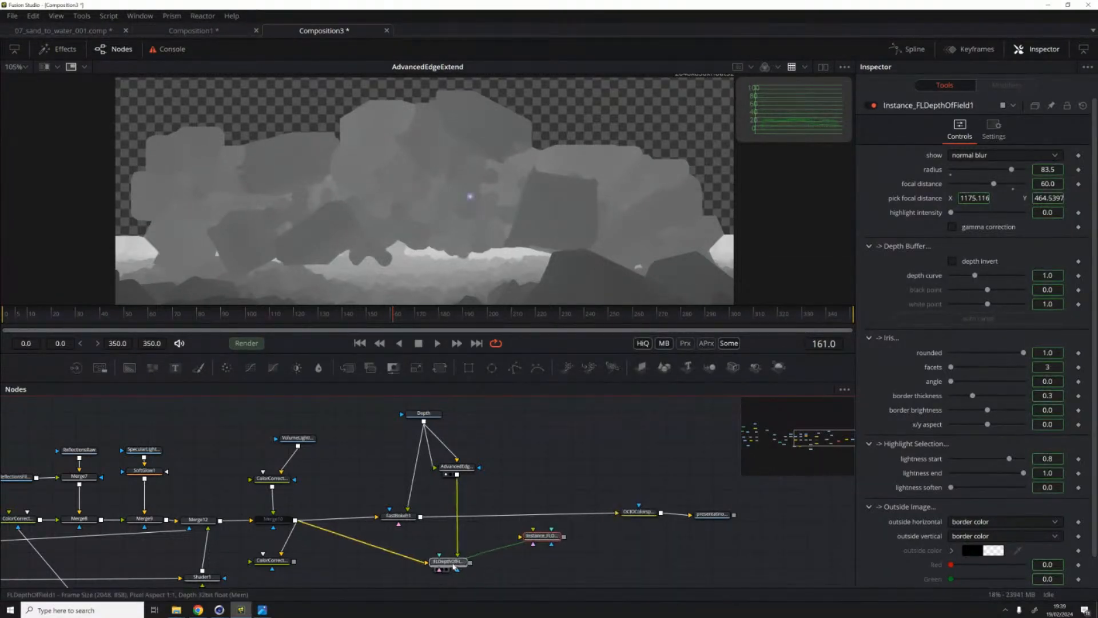
drag(454, 564, 429, 571)
drag(542, 537, 537, 541)
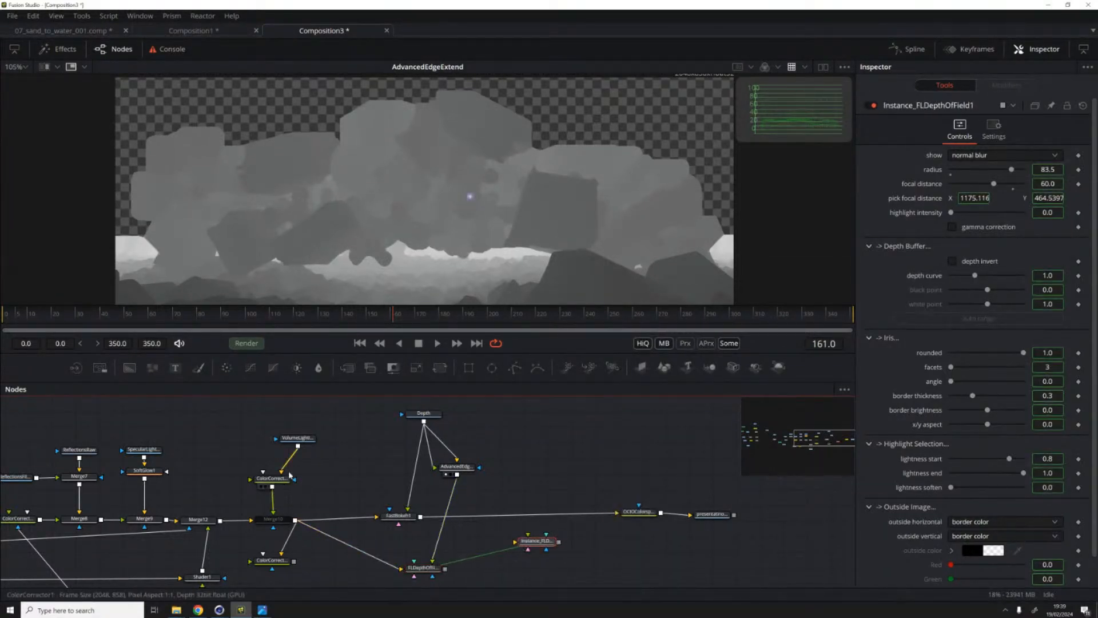
Step: Connect ColorCorrector1 to the instanced depth-of-field node's image input and Depth to its depth input, then display it
mouse_move(272, 487)
mouse_down()
mouse_move(484, 503)
mouse_move(540, 546)
mouse_move(510, 540)
mouse_up()
drag(425, 422, 537, 545)
key(1)
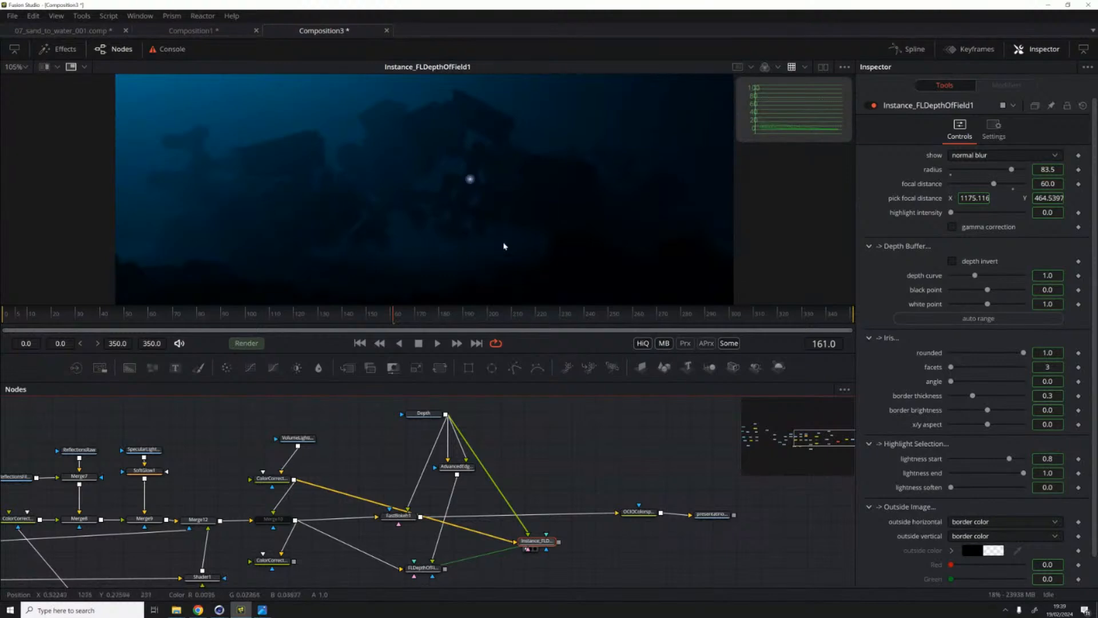
Step: Reposition FLDepthOfField1 slightly and set its blur radius to 56.7
click(426, 567)
scroll(426, 563, down, 1)
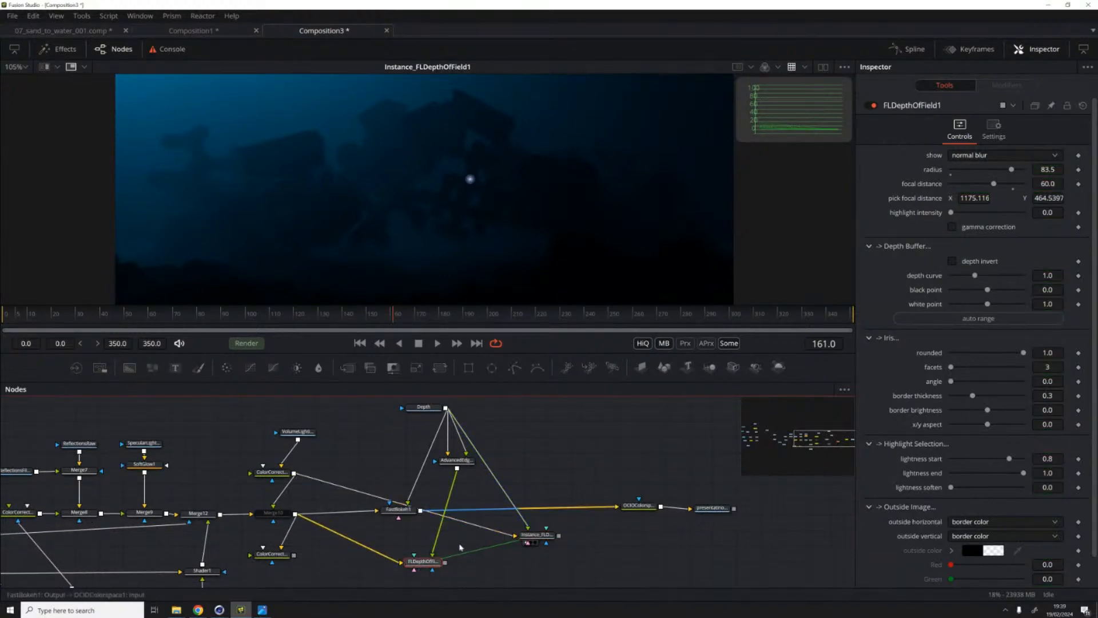
drag(423, 559, 427, 547)
drag(1011, 170, 992, 170)
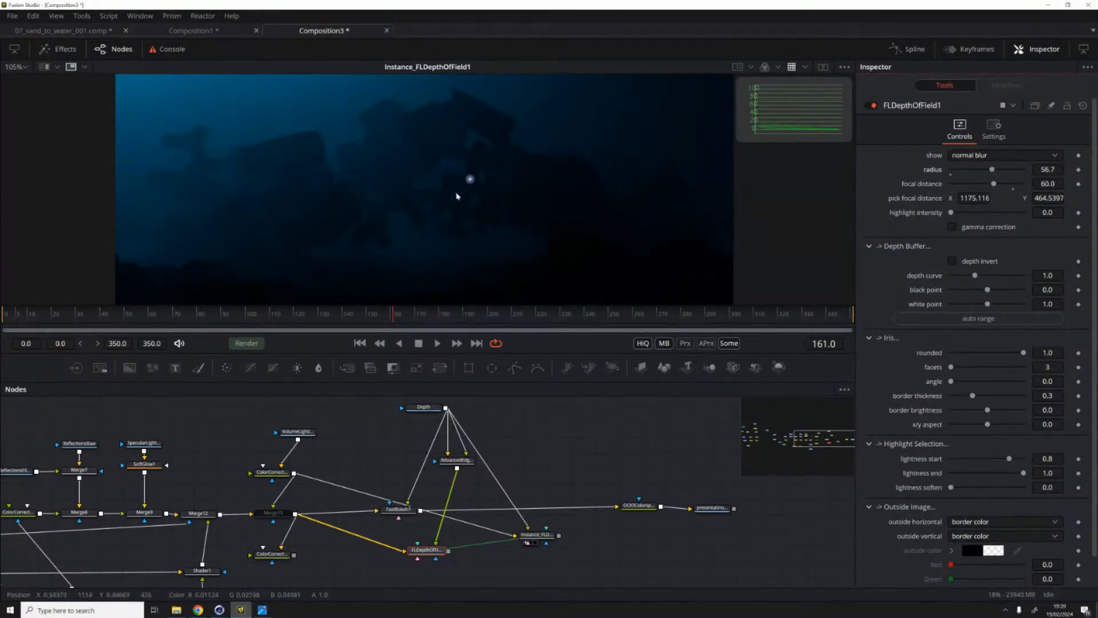
Step: Shift FLDepthOfField1 slightly, set its blur radius to 26.0 and compare its result with the instanced depth-of-field node's
drag(426, 550, 434, 548)
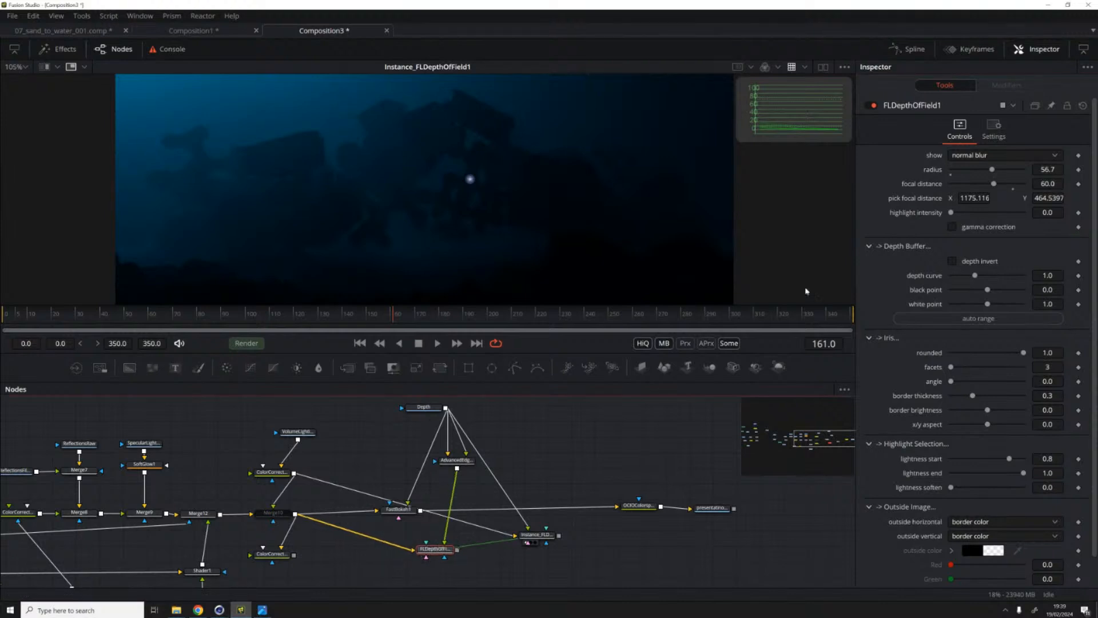
drag(993, 167, 977, 171)
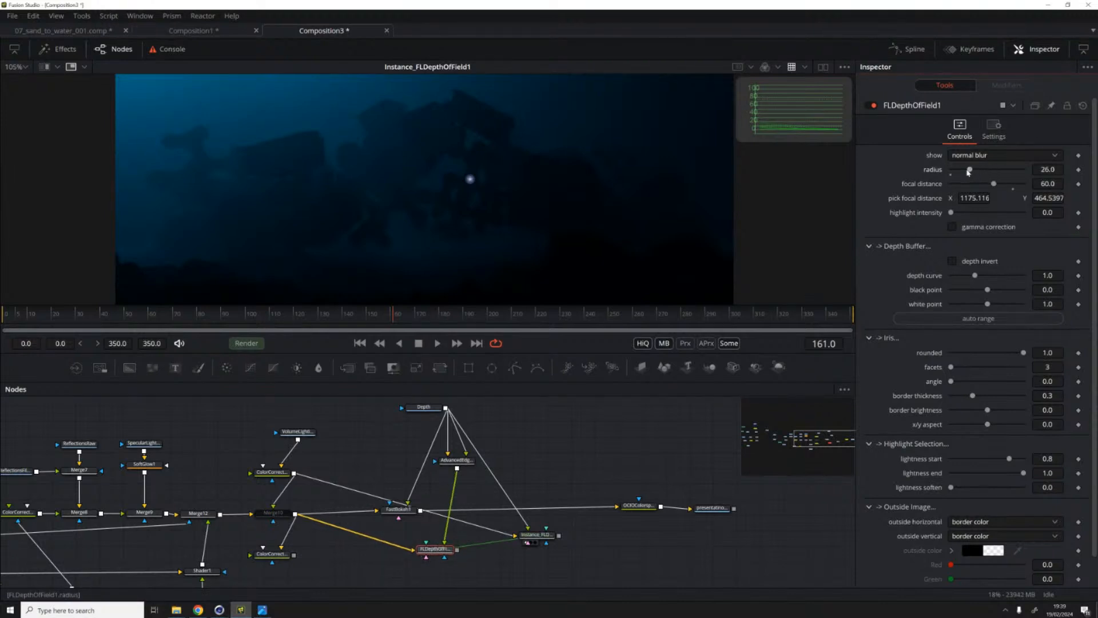
click(433, 551)
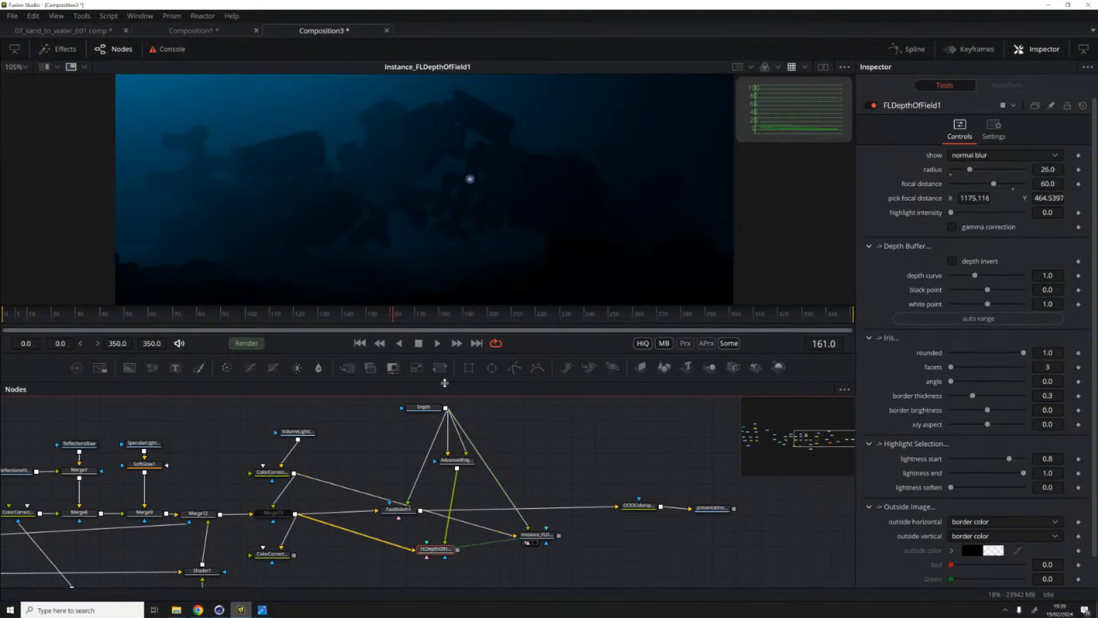
click(425, 556)
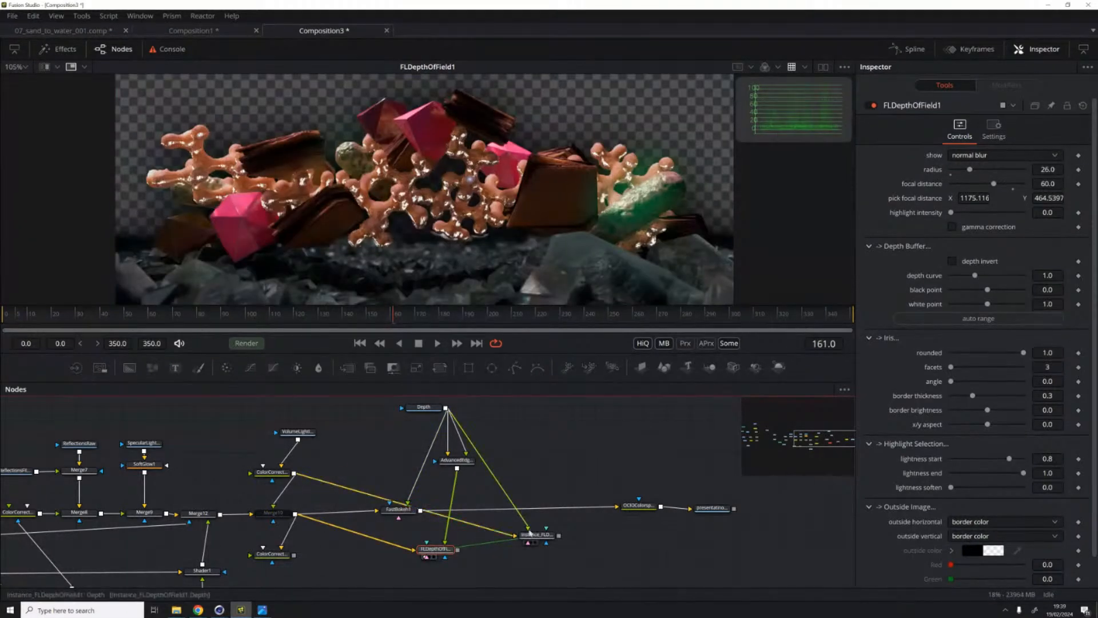
click(527, 541)
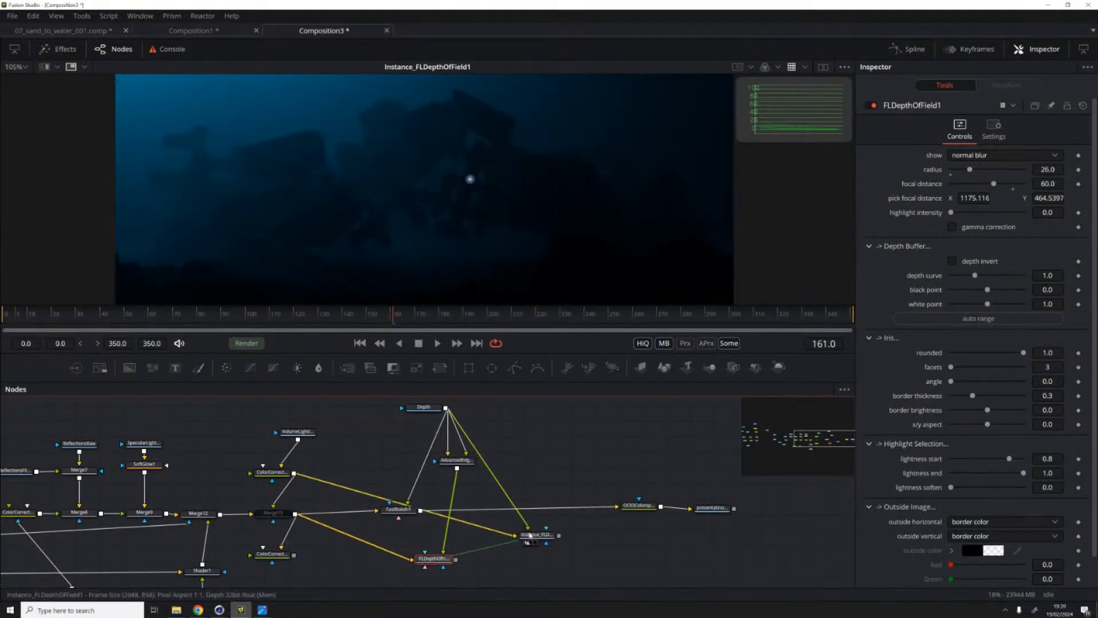
Step: Merge FLDepthOfField1 over the instanced depth-of-field node, display the merge and set its Alpha Gain to 0.0
drag(538, 533, 521, 549)
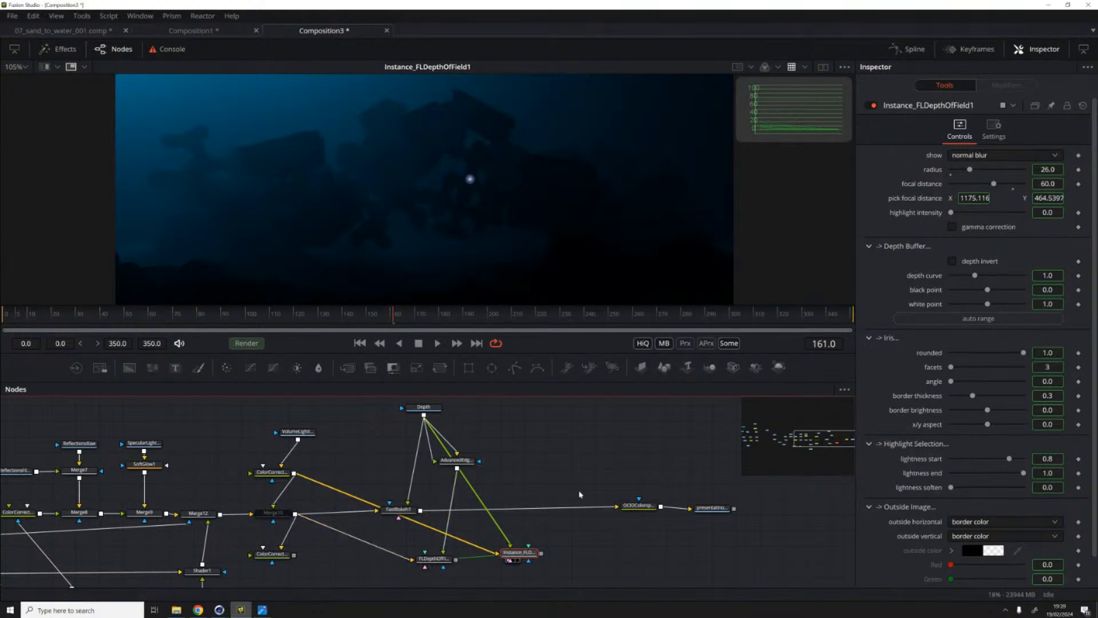
drag(512, 556, 497, 521)
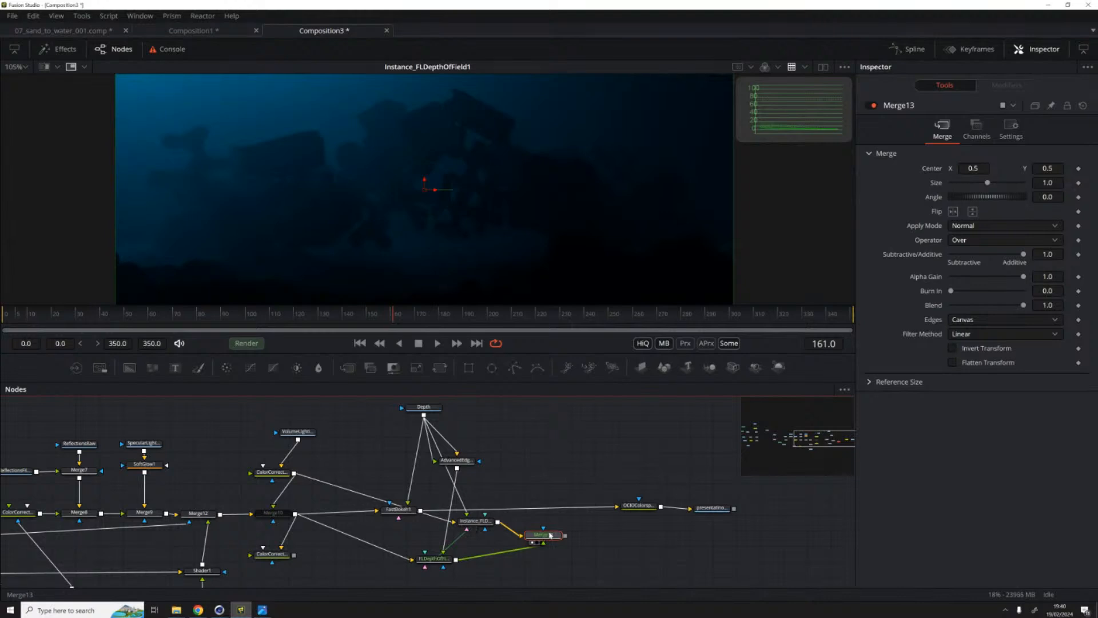
key(1)
drag(1023, 276, 951, 277)
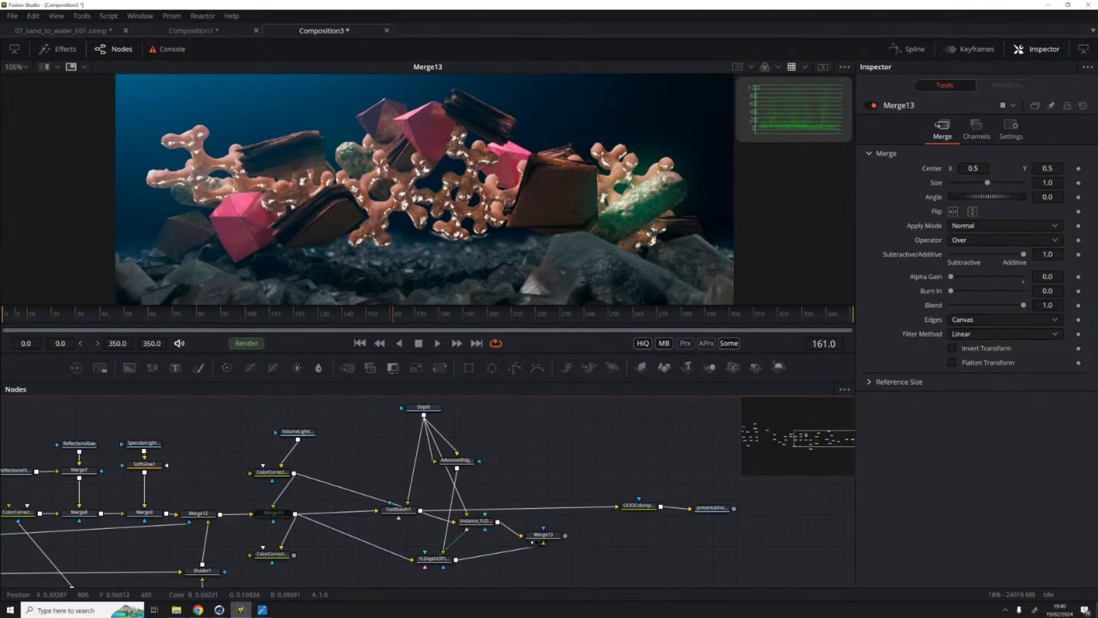
Step: Connect Merge13 to OCIOColorspace1's input and rearrange the merge, instance and output nodes into one evenly spaced row
drag(567, 536, 616, 506)
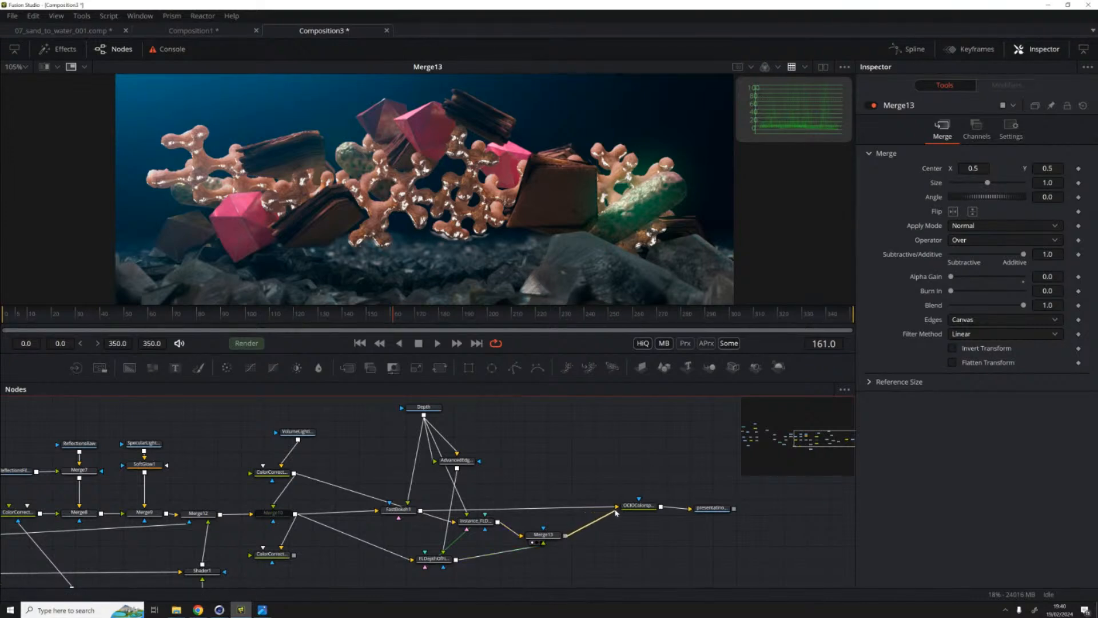
drag(544, 534, 550, 513)
drag(469, 528, 468, 521)
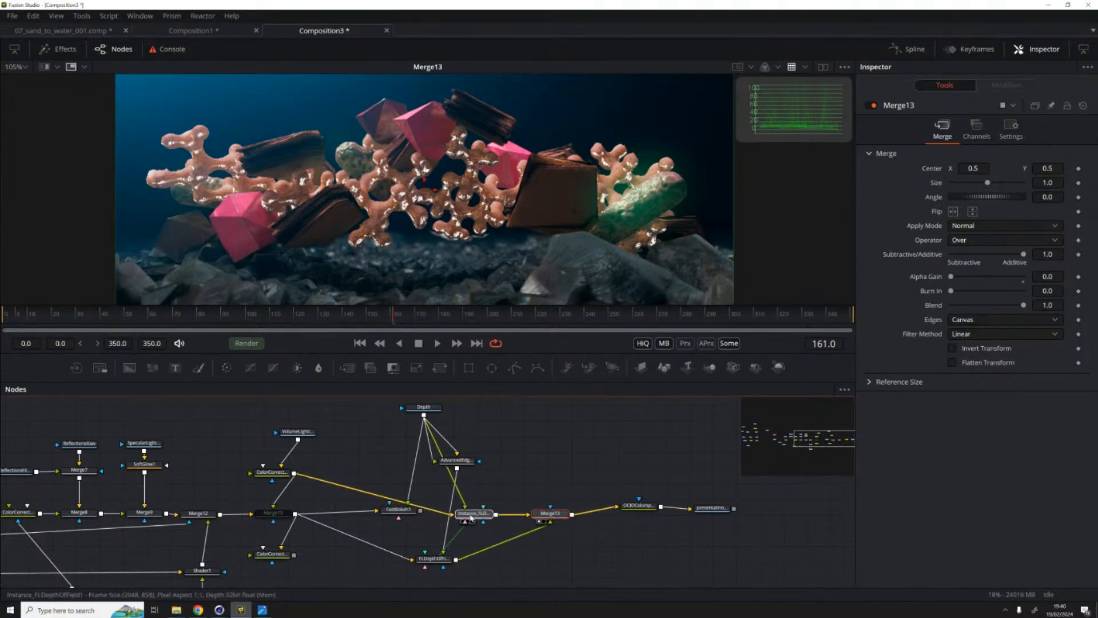
drag(593, 464, 743, 524)
drag(639, 505, 733, 506)
Step: Review the upstream Shader1, ColorCorrector4 and VolumeMask1 branches, and move the bitmap node closer to VolumeMask1
drag(250, 502, 839, 489)
drag(197, 479, 524, 486)
drag(730, 504, 359, 564)
drag(715, 555, 355, 495)
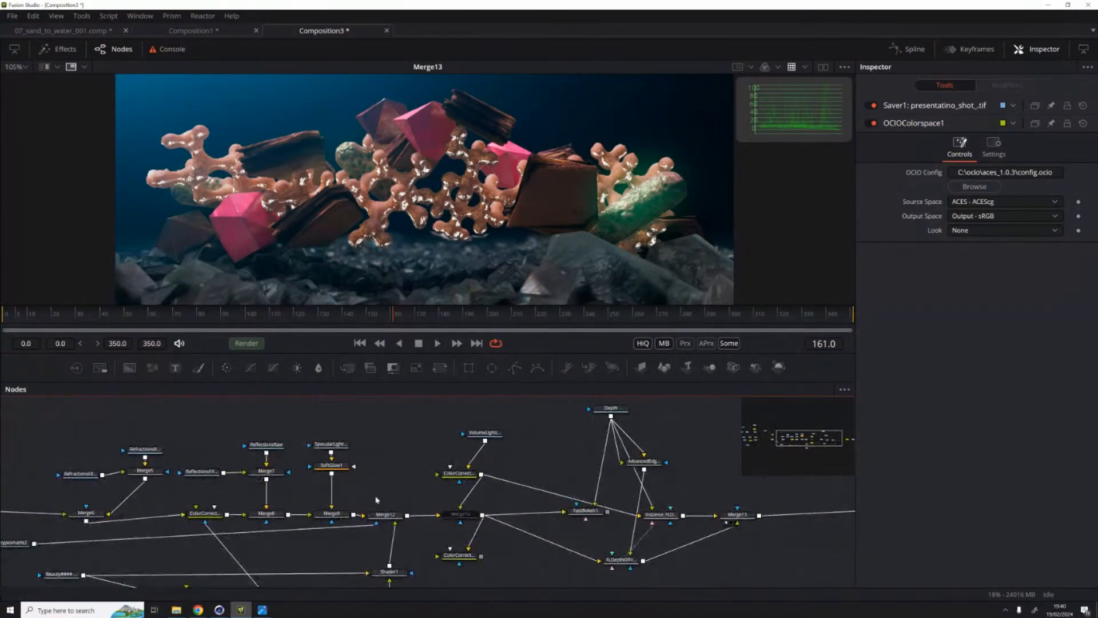
drag(631, 547, 773, 459)
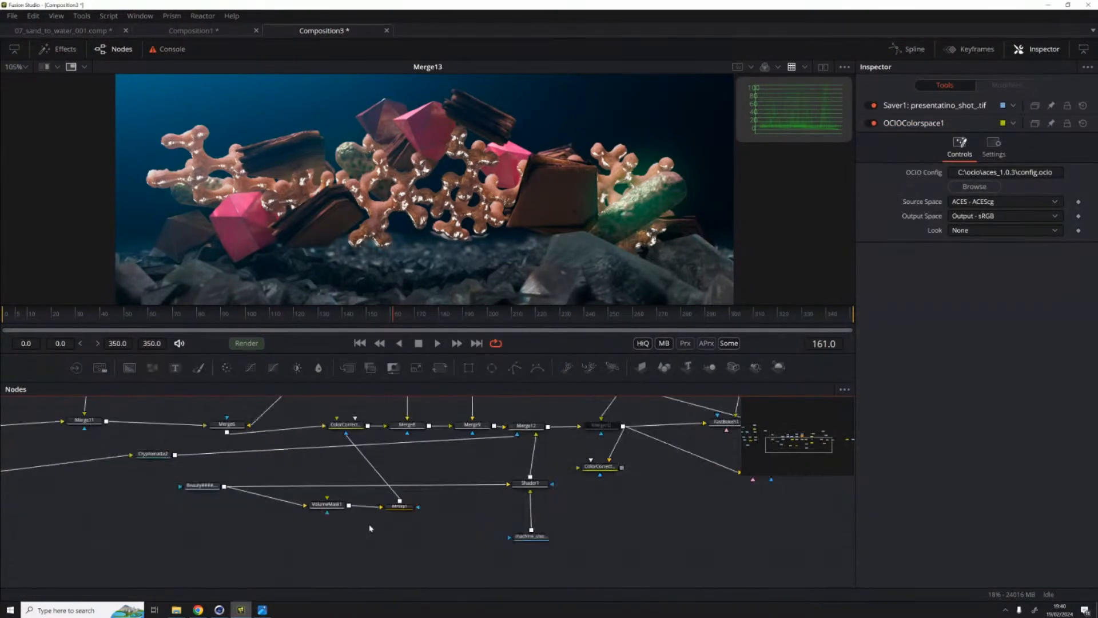
click(531, 536)
click(346, 425)
drag(405, 499, 288, 508)
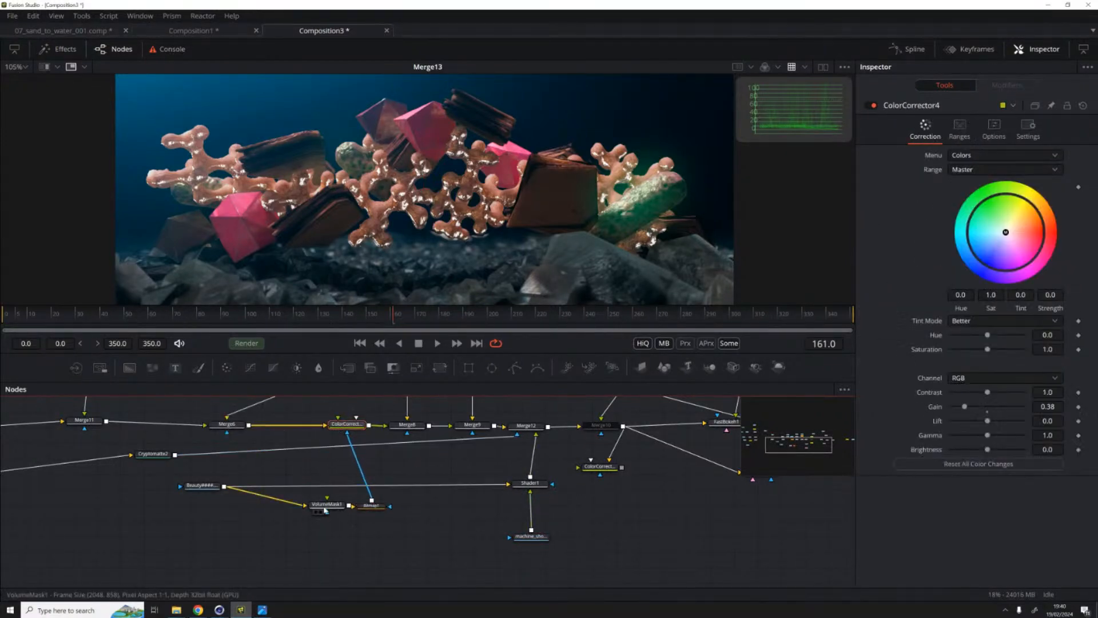
click(346, 424)
drag(625, 496, 314, 553)
drag(637, 503, 579, 511)
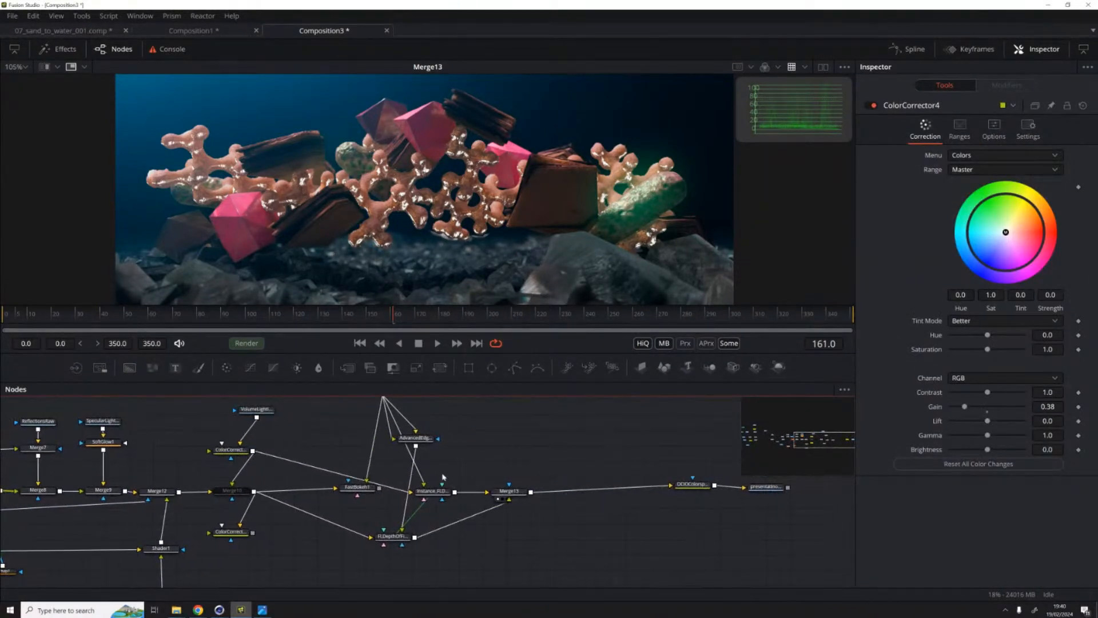
Step: Bring the instanced depth-of-field node and Merge13 closer together, and go to frame 34
click(426, 490)
mouse_move(502, 490)
mouse_down()
mouse_move(515, 490)
mouse_move(482, 491)
mouse_up()
click(562, 473)
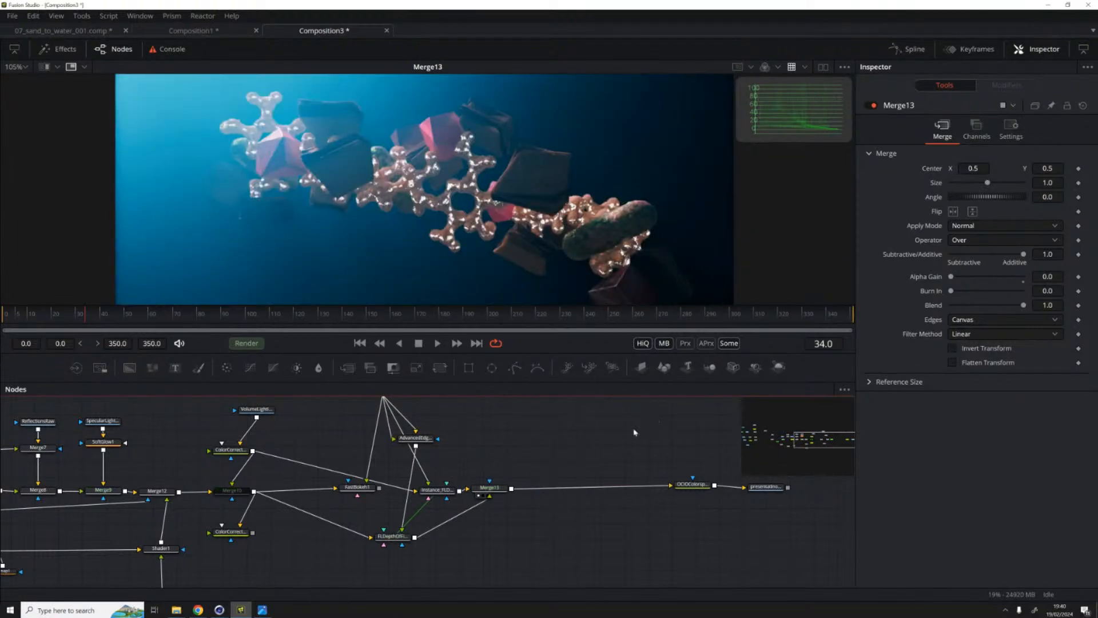
Step: In the Beauty loader's EXR channels, assign Motion Vector.red to X Velocity and Motion Vector.green to Y Velocity
drag(532, 441, 463, 461)
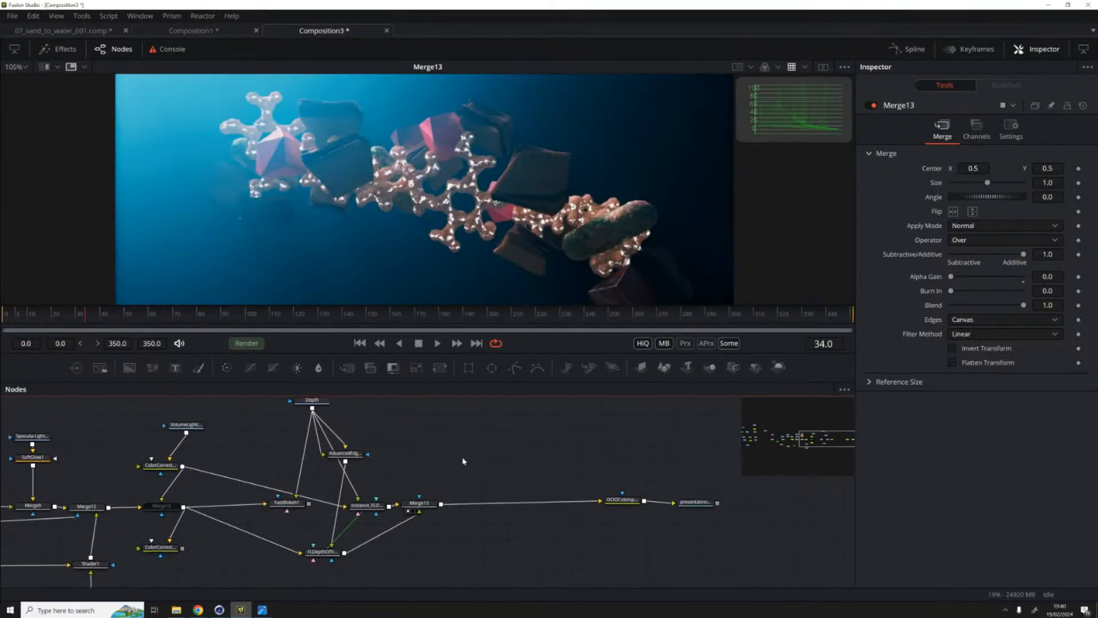
click(781, 439)
drag(89, 521, 35, 410)
click(394, 493)
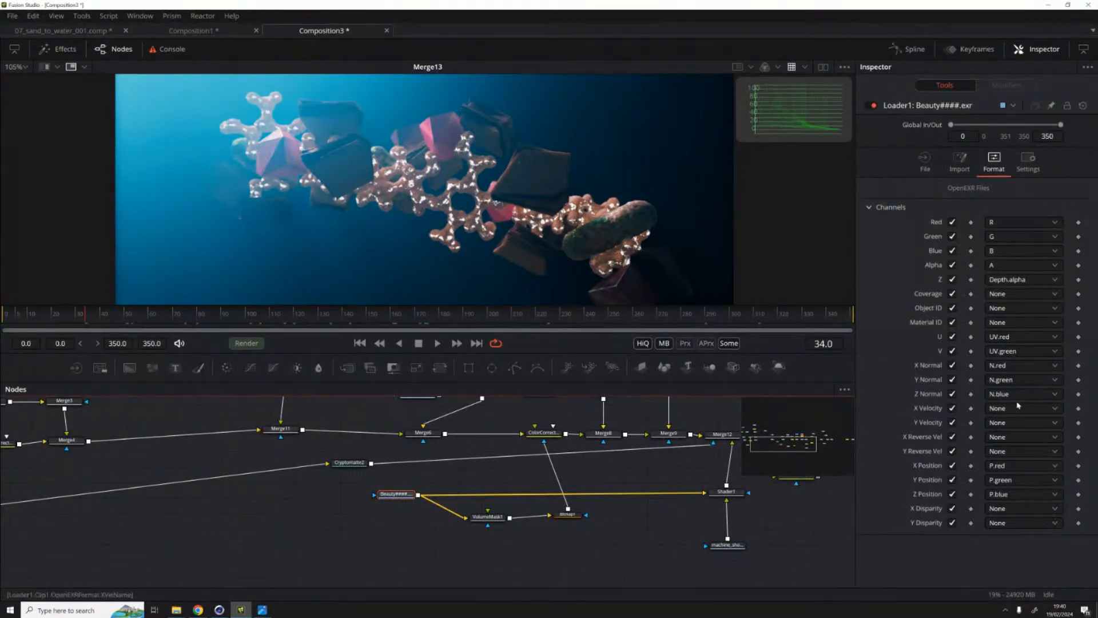
click(1018, 406)
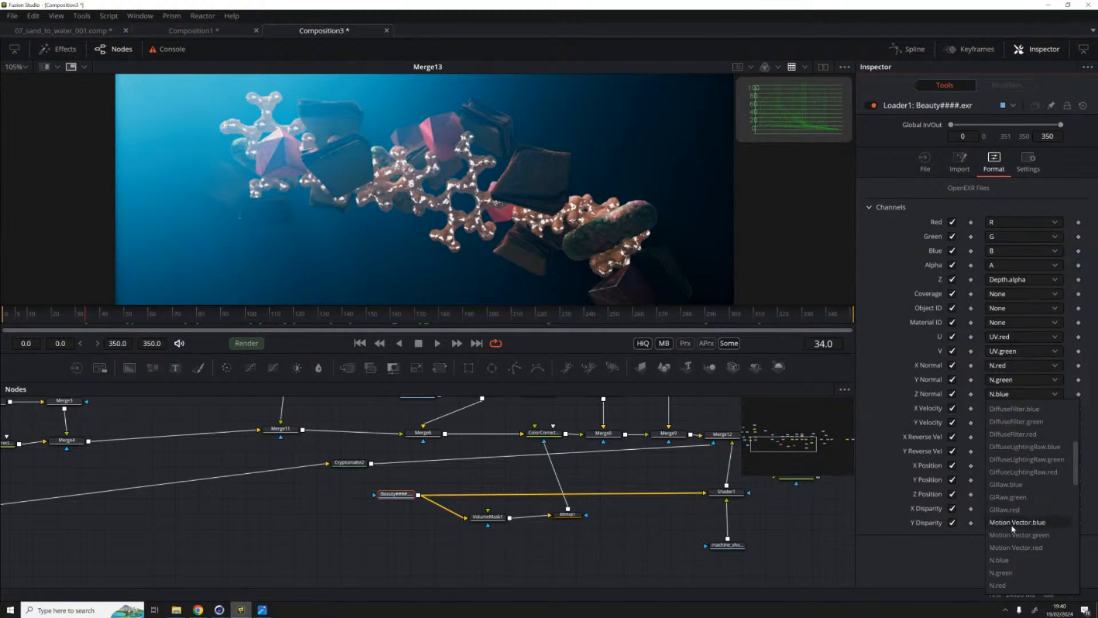
click(1016, 548)
click(1001, 424)
scroll(1009, 457, down, 5)
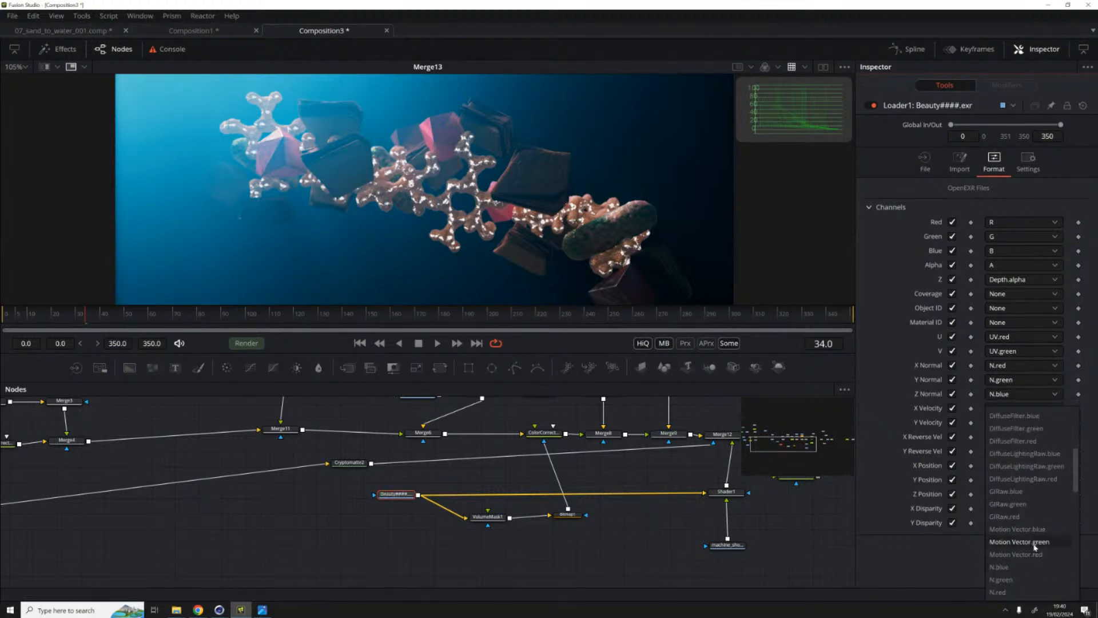
click(1034, 547)
Step: Display the Beauty loader and view its Vectors channel
click(779, 66)
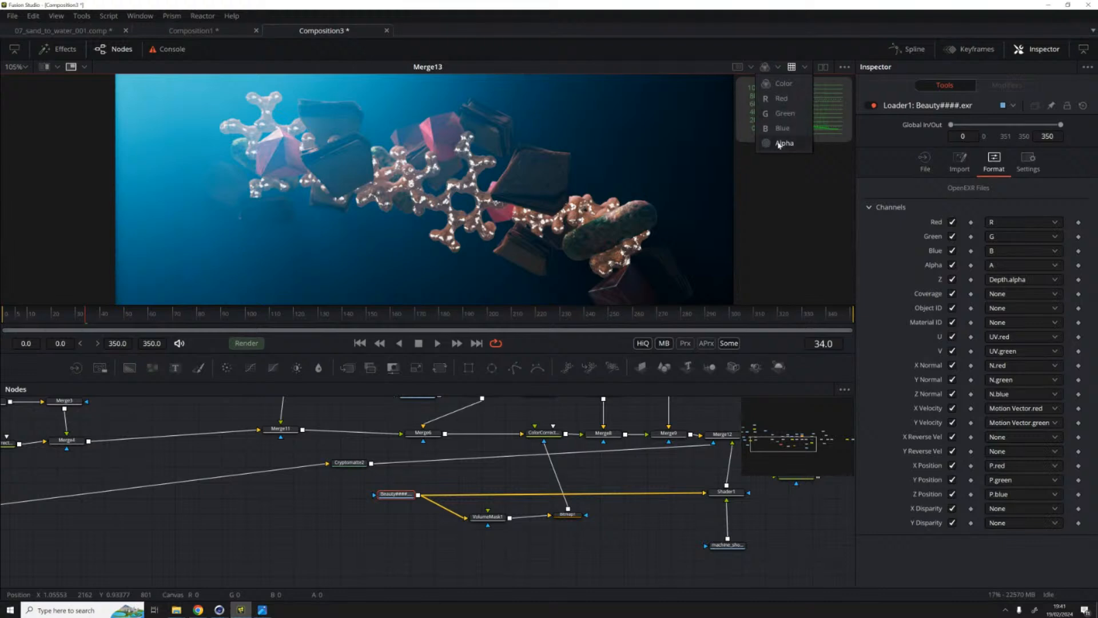
click(394, 495)
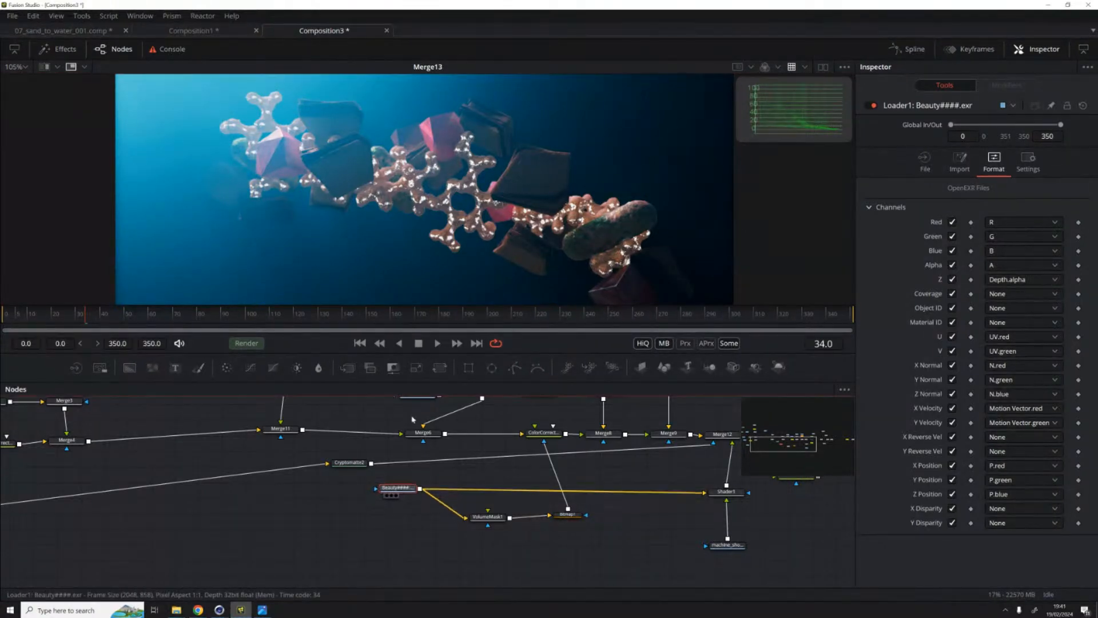
key(1)
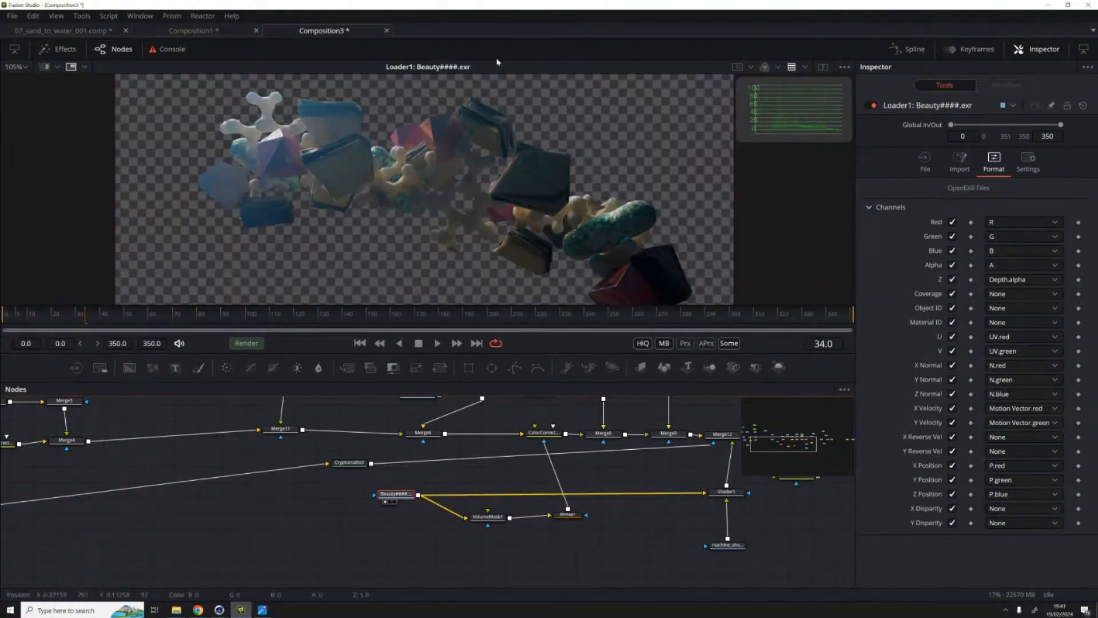
click(779, 66)
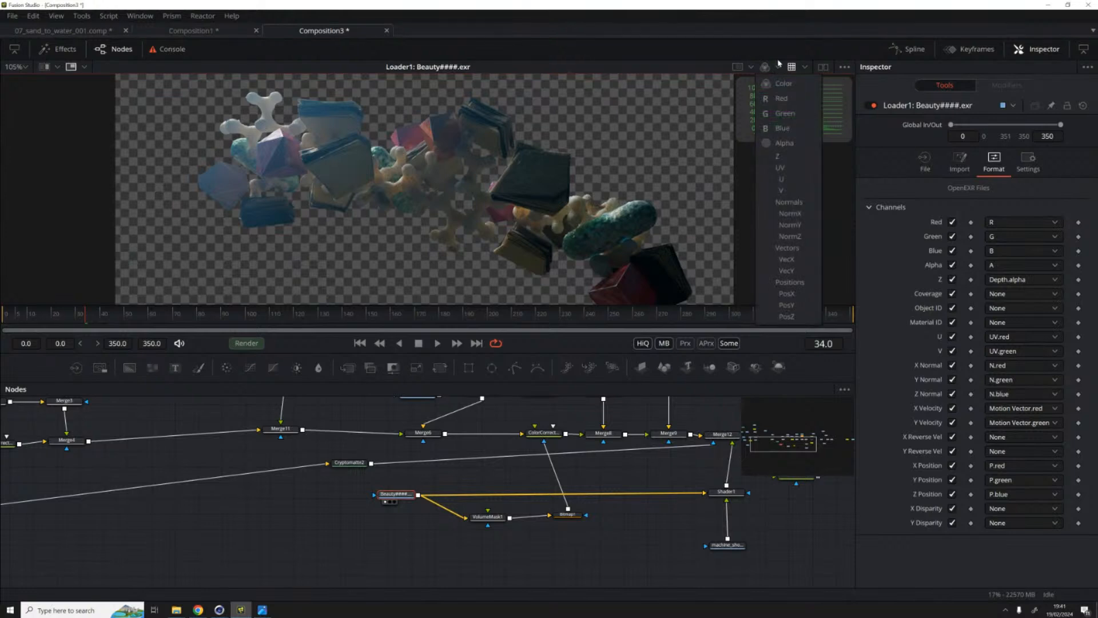
click(787, 248)
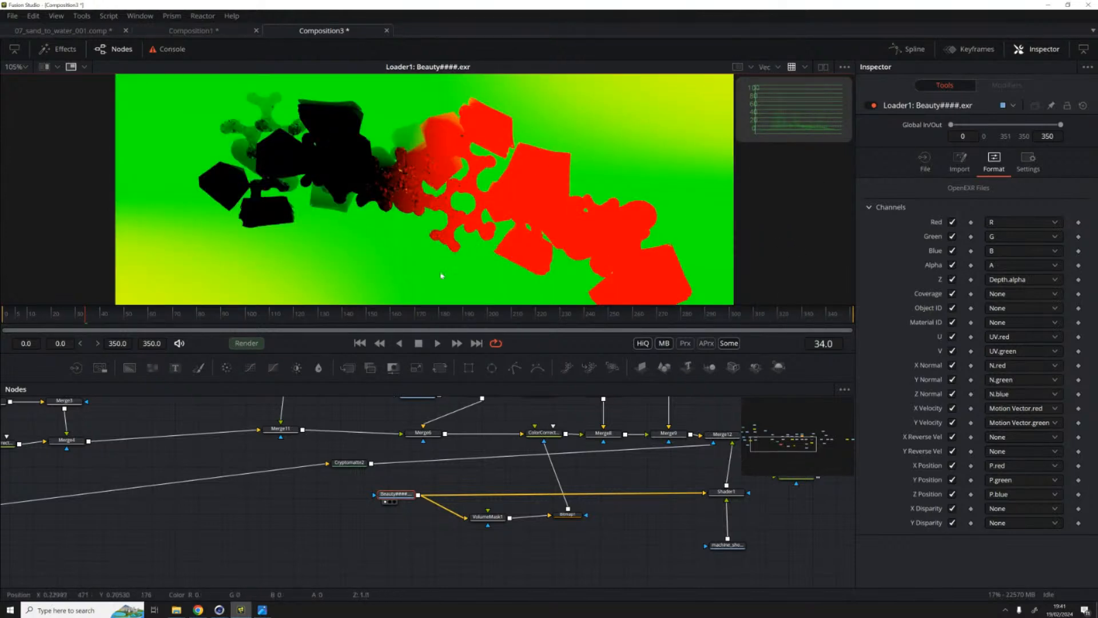
Step: Display Merge13 with the viewer set back to the colour channels, and select the node
drag(401, 512, 447, 523)
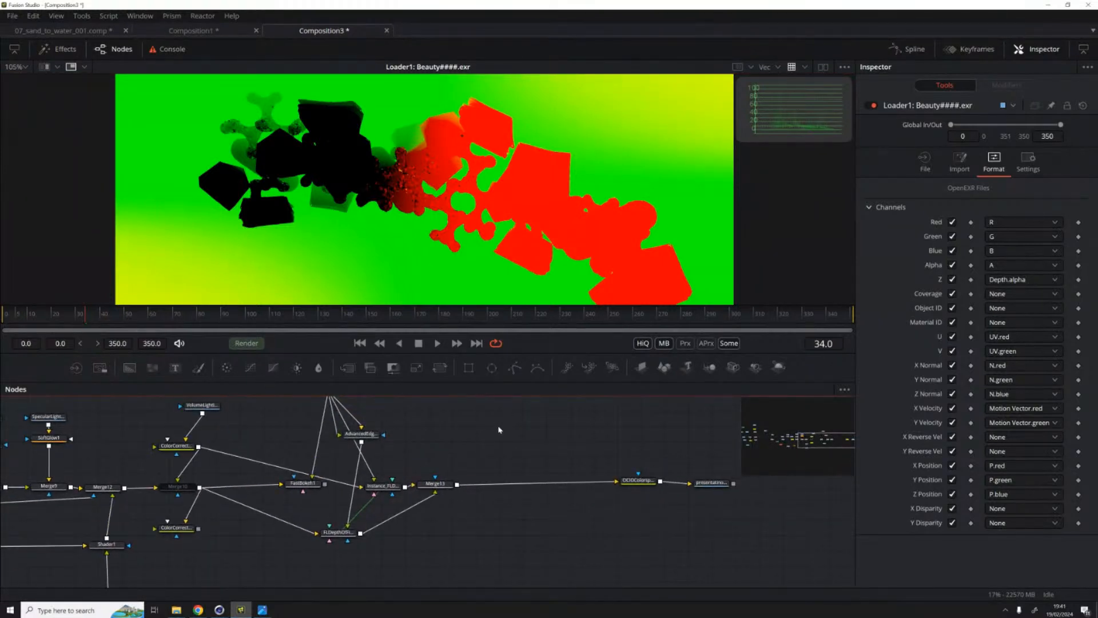
drag(498, 429, 406, 516)
drag(415, 471, 384, 414)
key(1)
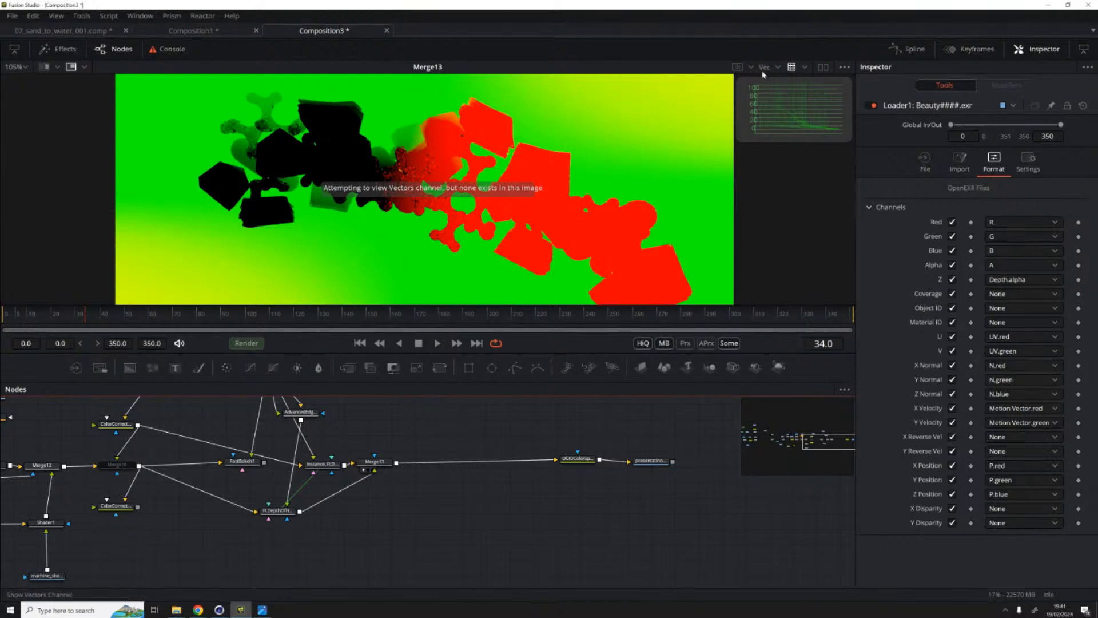
key(c)
click(378, 466)
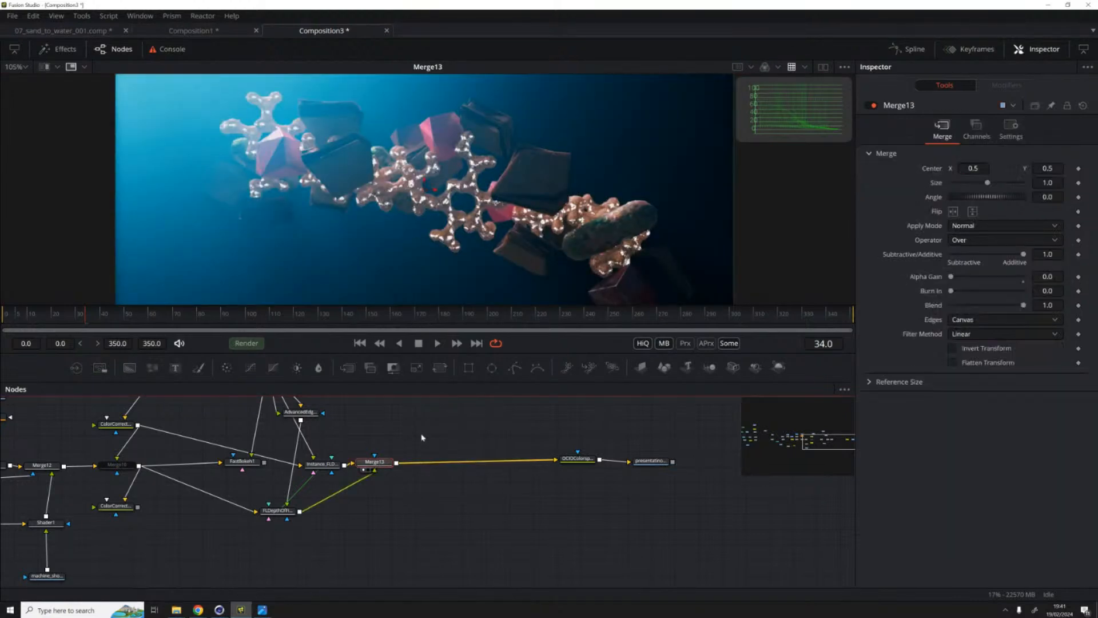
Step: Add a Vector Motion Blur node and insert it on the connection between Merge13 and OCIOColorspace1
key(shift+space)
text(edg)
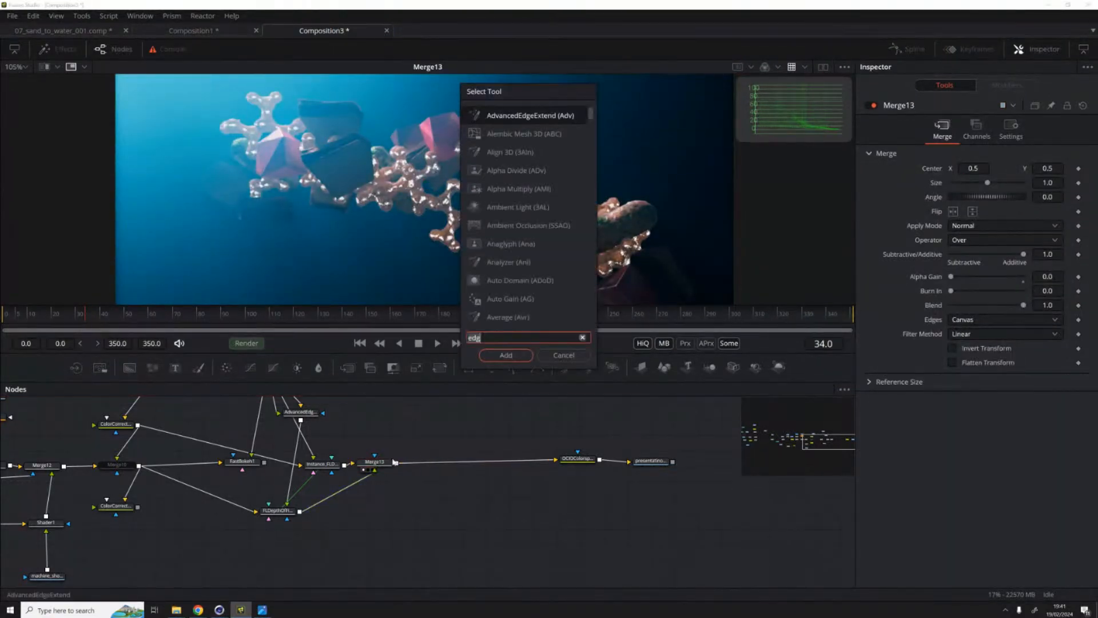
key(BackSpace)
key(BackSpace)
key(BackSpace)
text(mot)
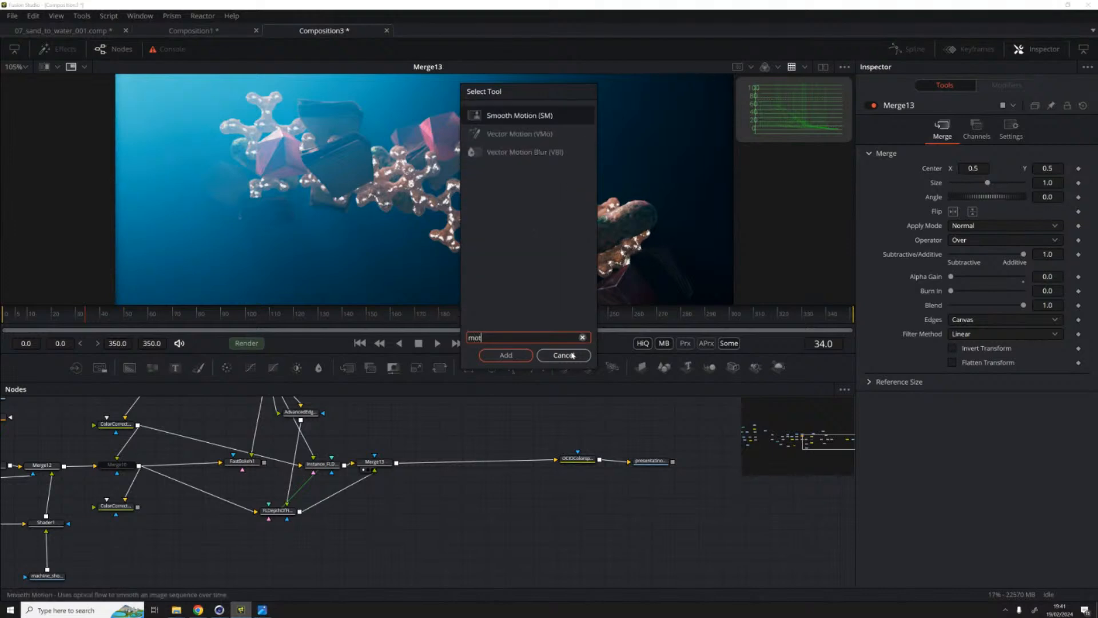
click(536, 152)
click(506, 355)
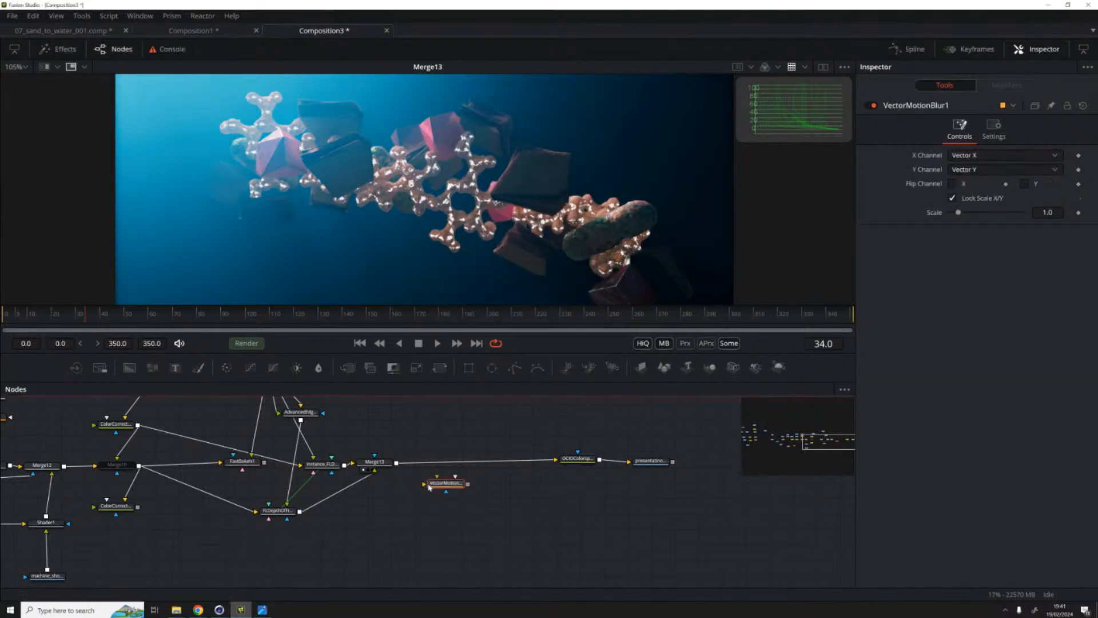
drag(450, 490, 447, 462)
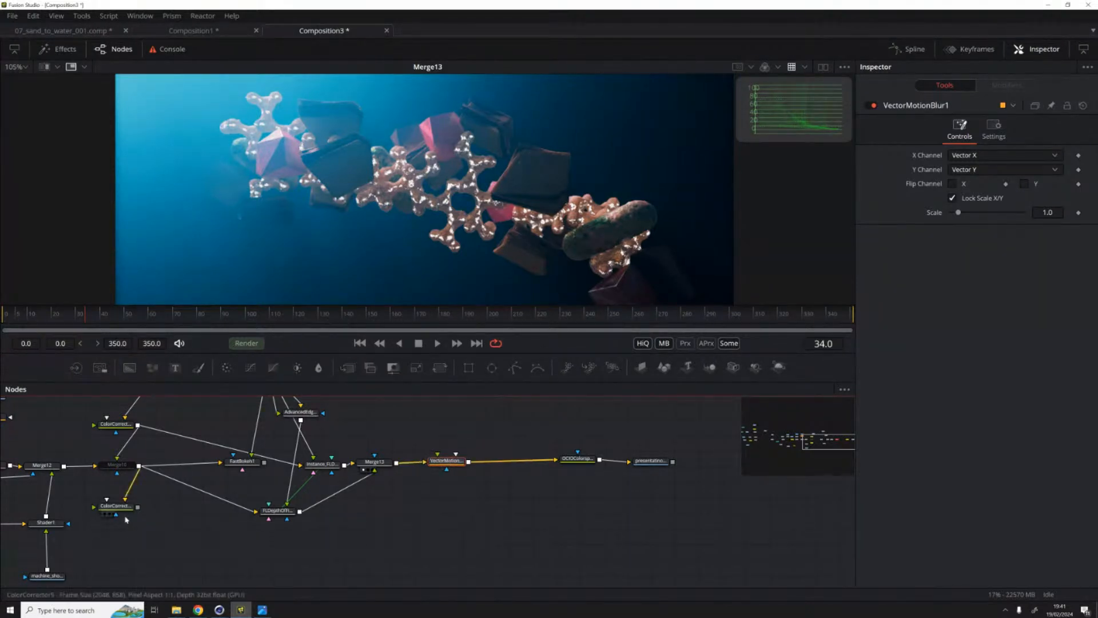
Step: Connect the Beauty loader's output to VectorMotionBlur1's vector input
scroll(124, 525, left, 10)
click(145, 483)
drag(163, 478, 176, 466)
scroll(484, 421, right, 10)
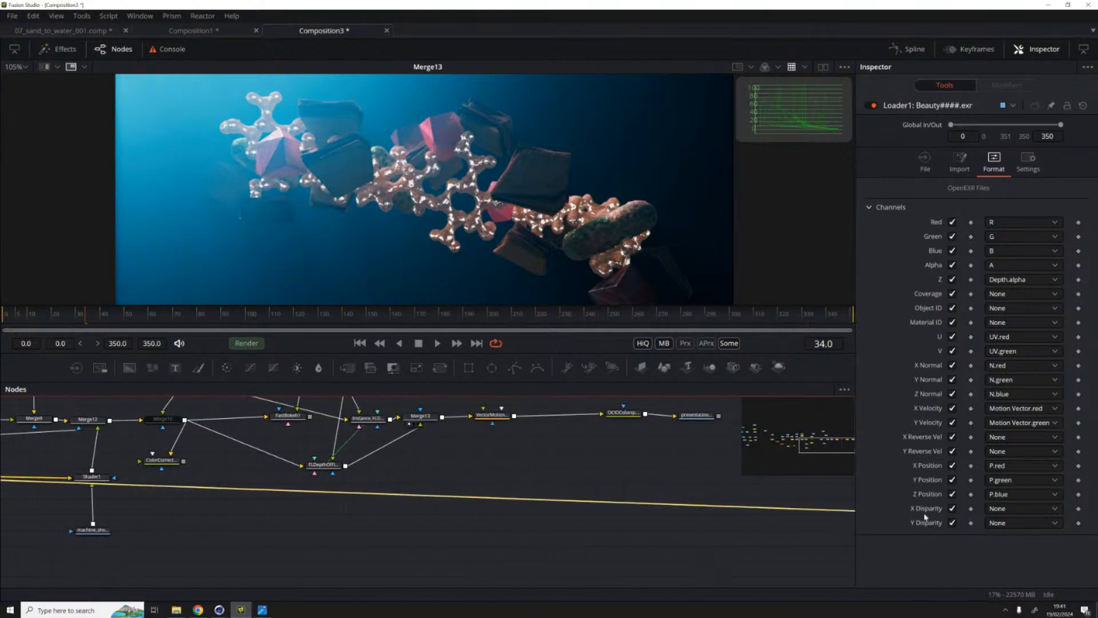
click(484, 422)
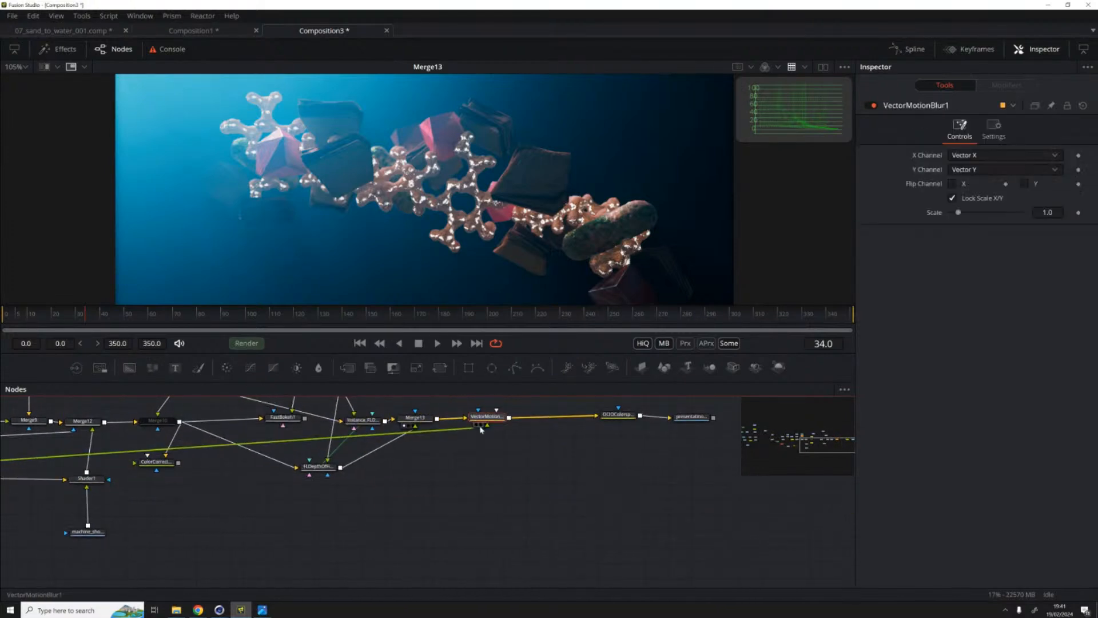
Step: Display VectorMotionBlur1's result and check which channels the viewer offers for it
key(1)
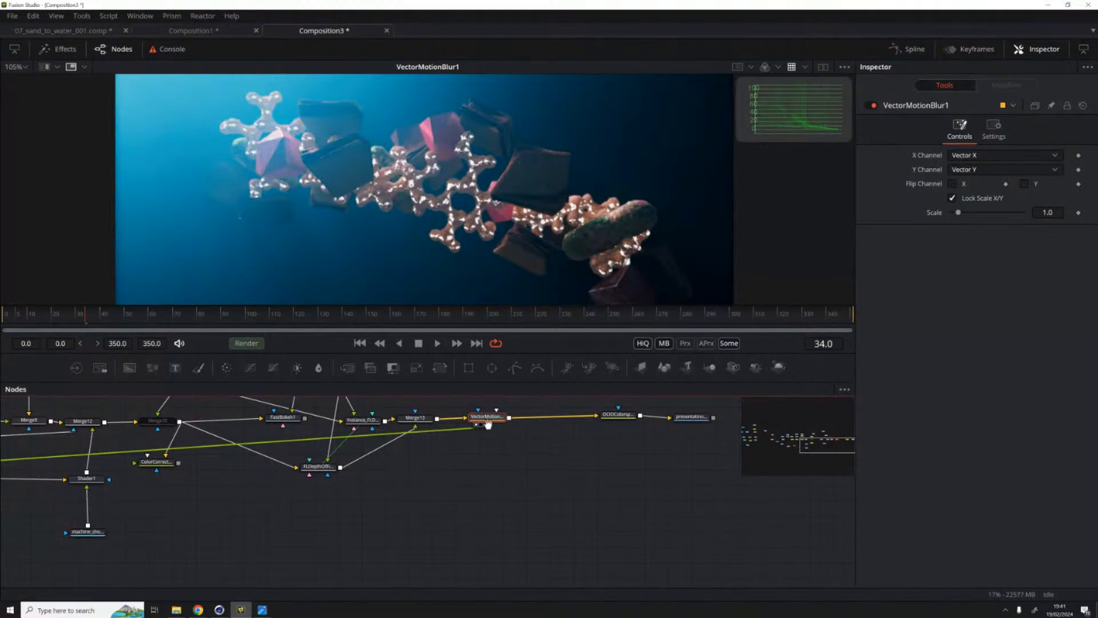
scroll(487, 426, up, 2)
click(767, 67)
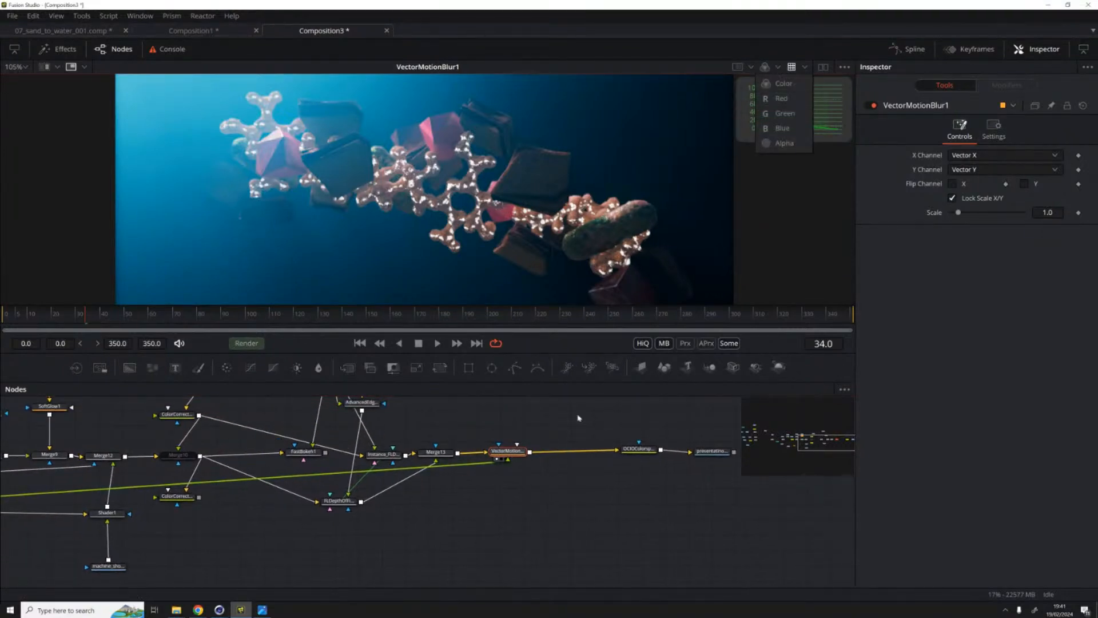
Step: Check VectorMotionBlur1's X channel options, keep Vector X, and raise the blur scale to 7.87
click(514, 451)
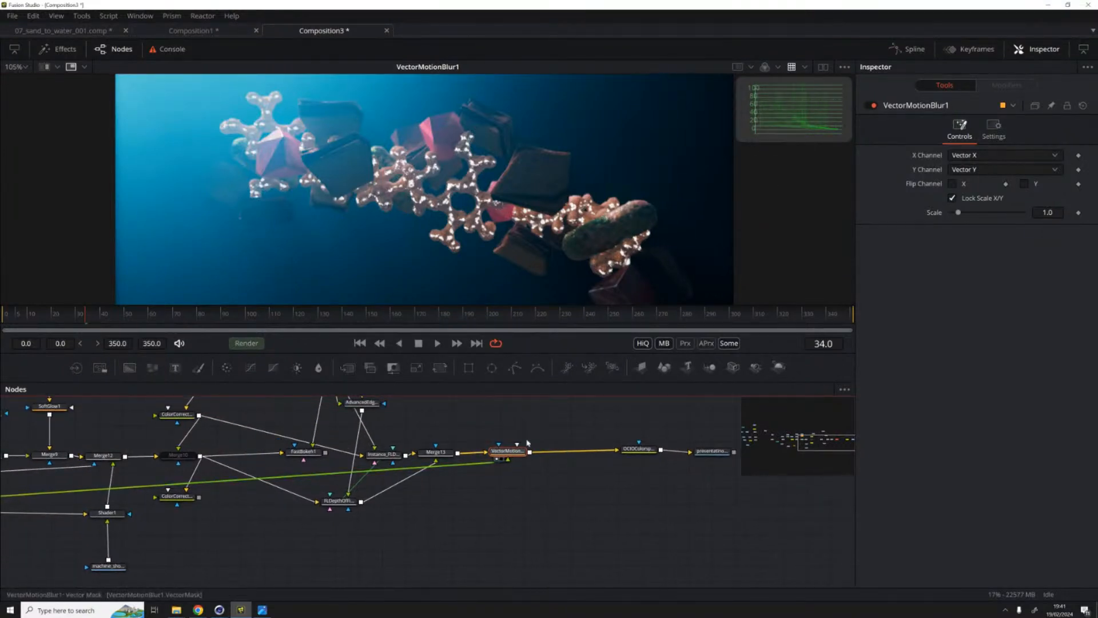
click(978, 157)
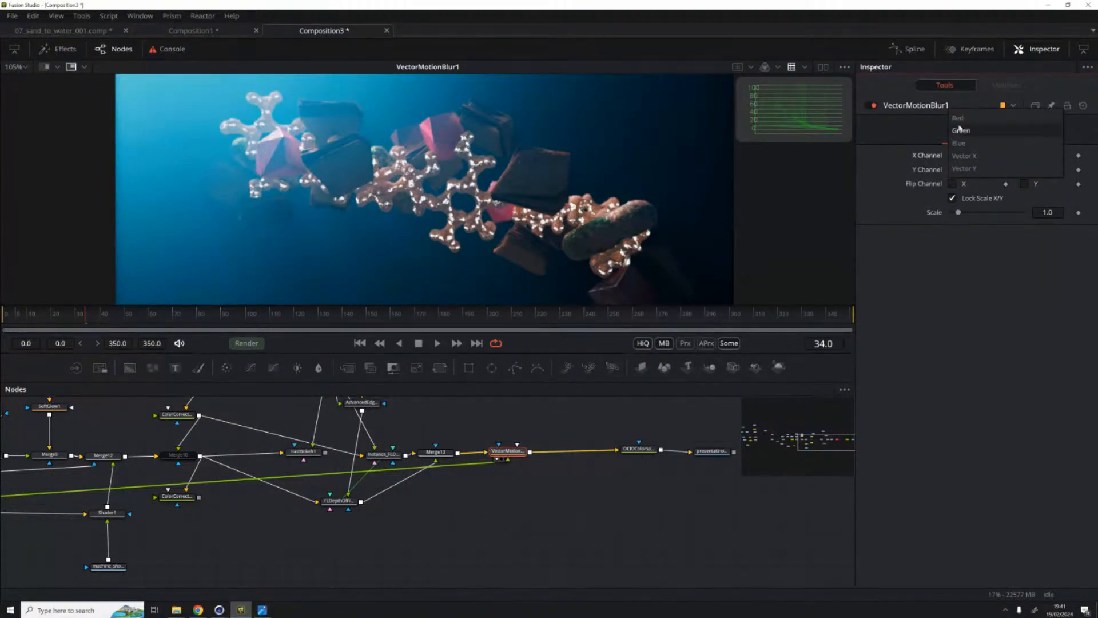
click(966, 170)
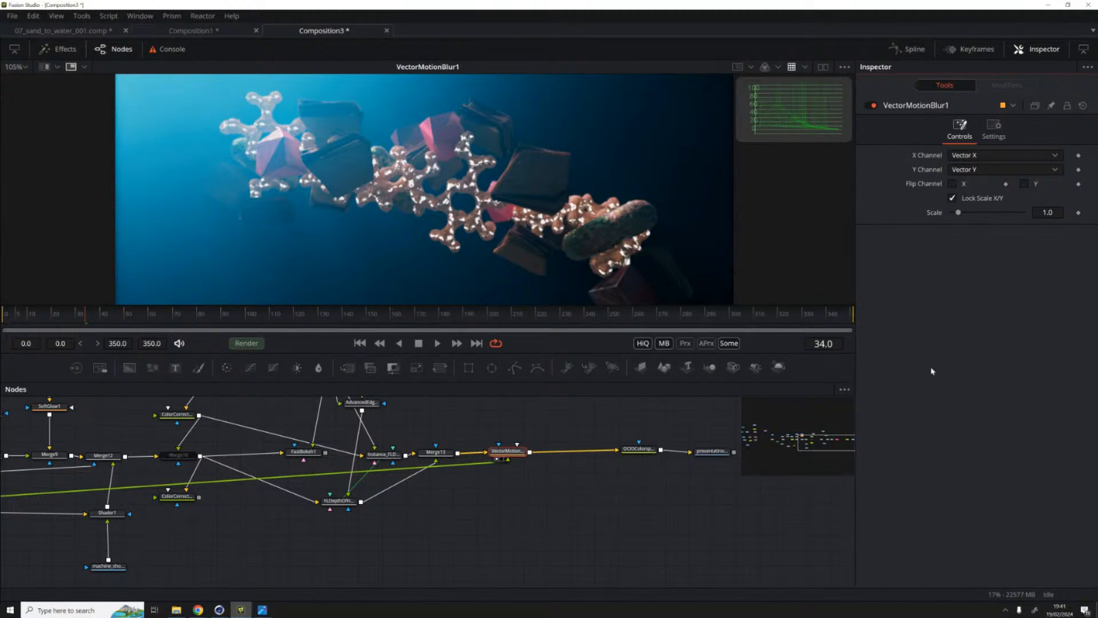
drag(962, 218, 993, 219)
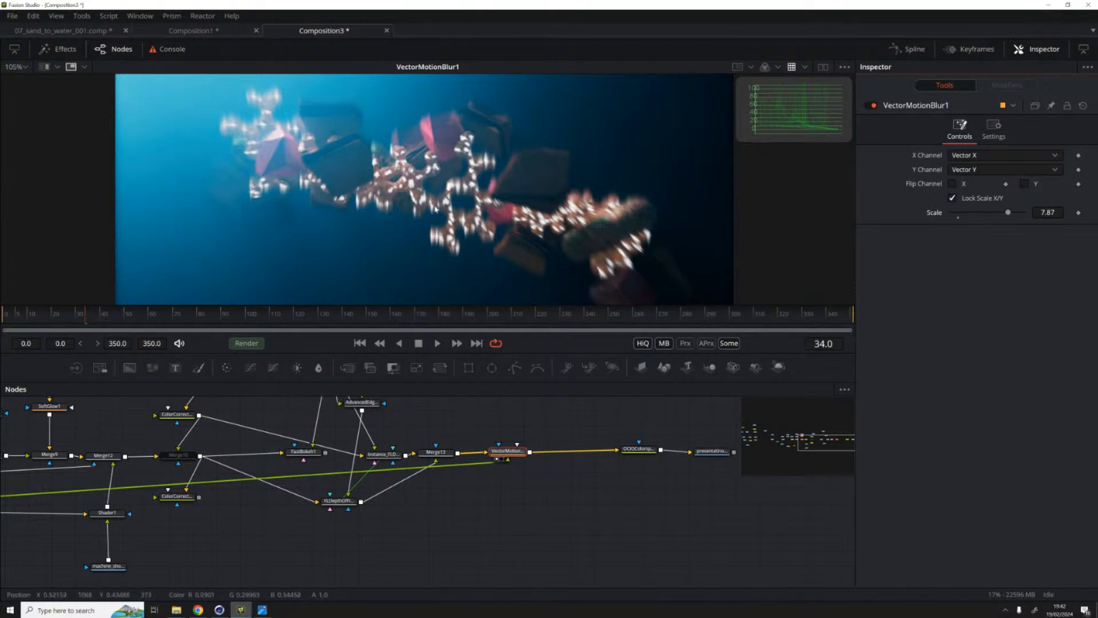
Step: Add a pipe router to the connection from the Beauty loader to VectorMotionBlur1 and place it below the blur node
drag(212, 501, 371, 448)
drag(138, 490, 321, 500)
drag(138, 466, 174, 464)
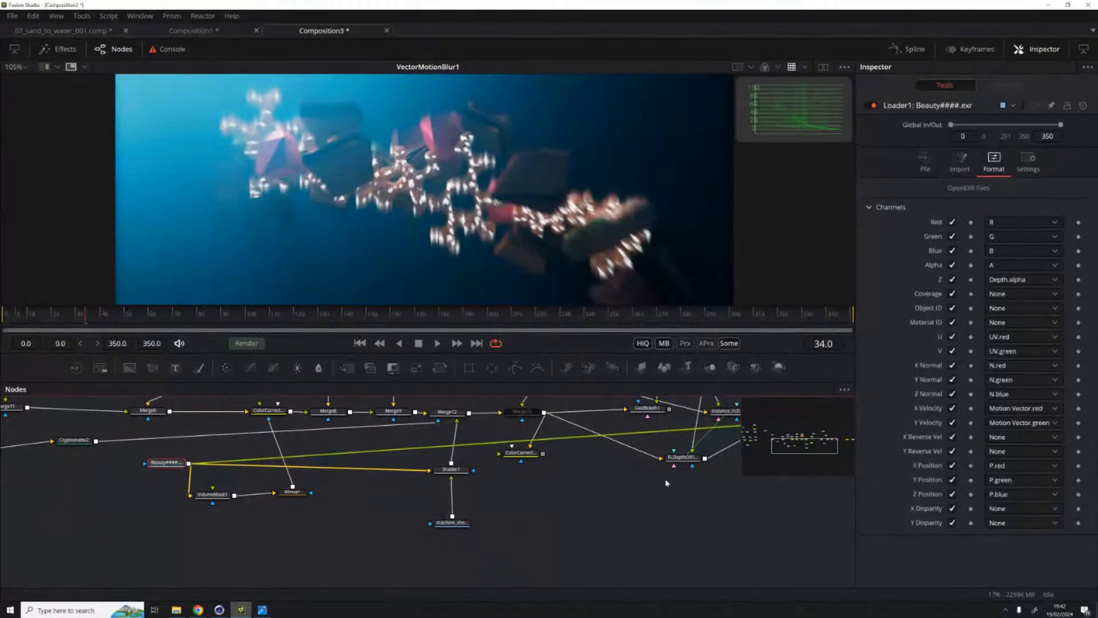
drag(636, 541, 243, 558)
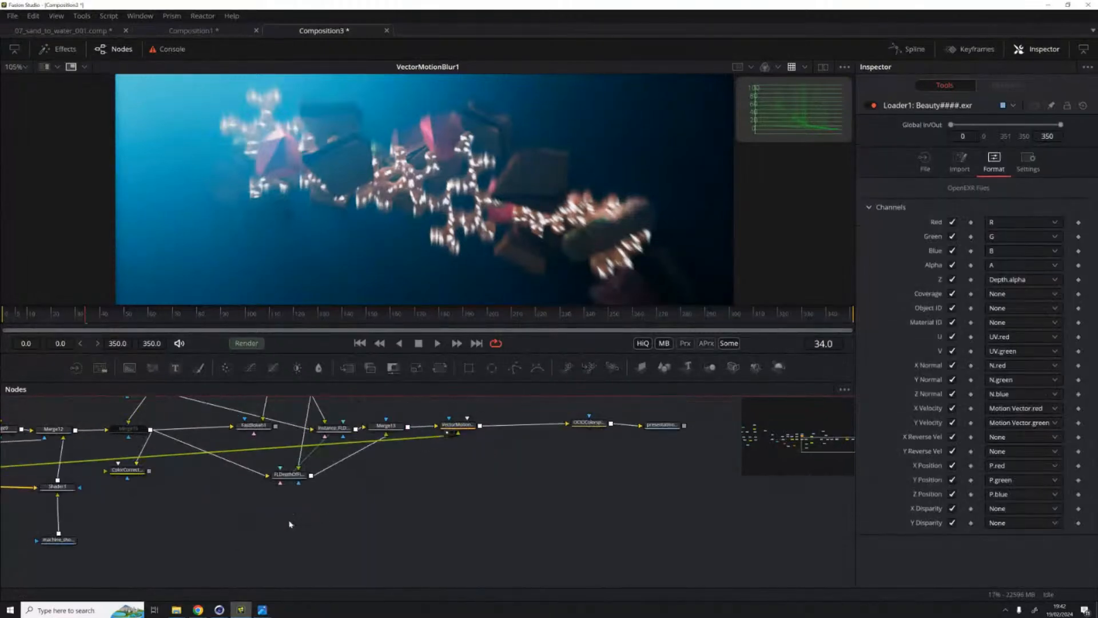
click(272, 451)
key(Delete)
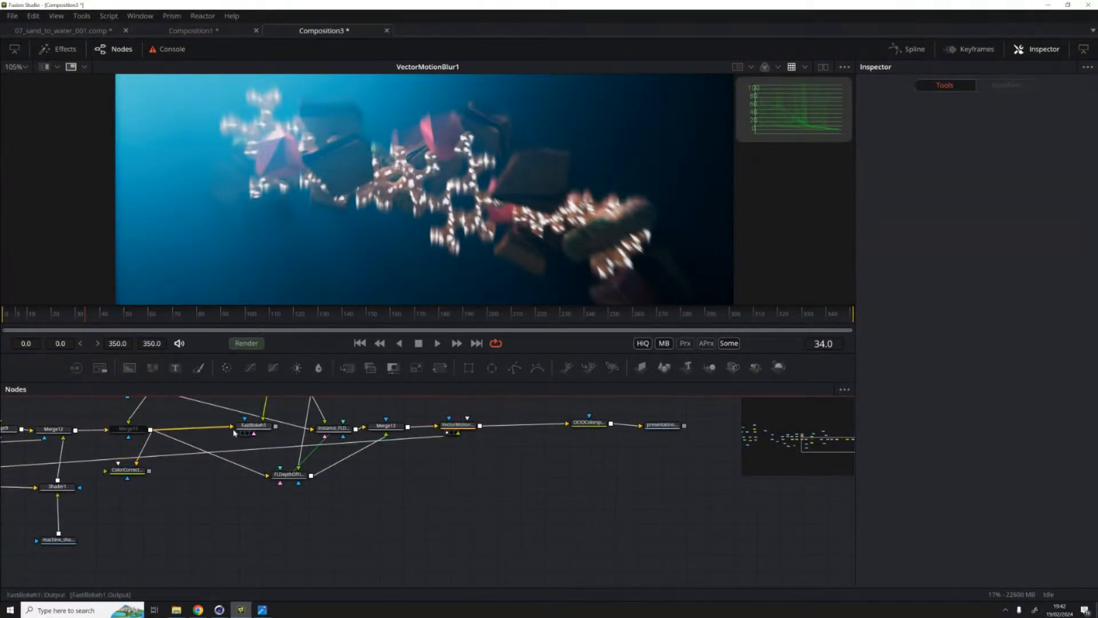
ctrl+click(272, 451)
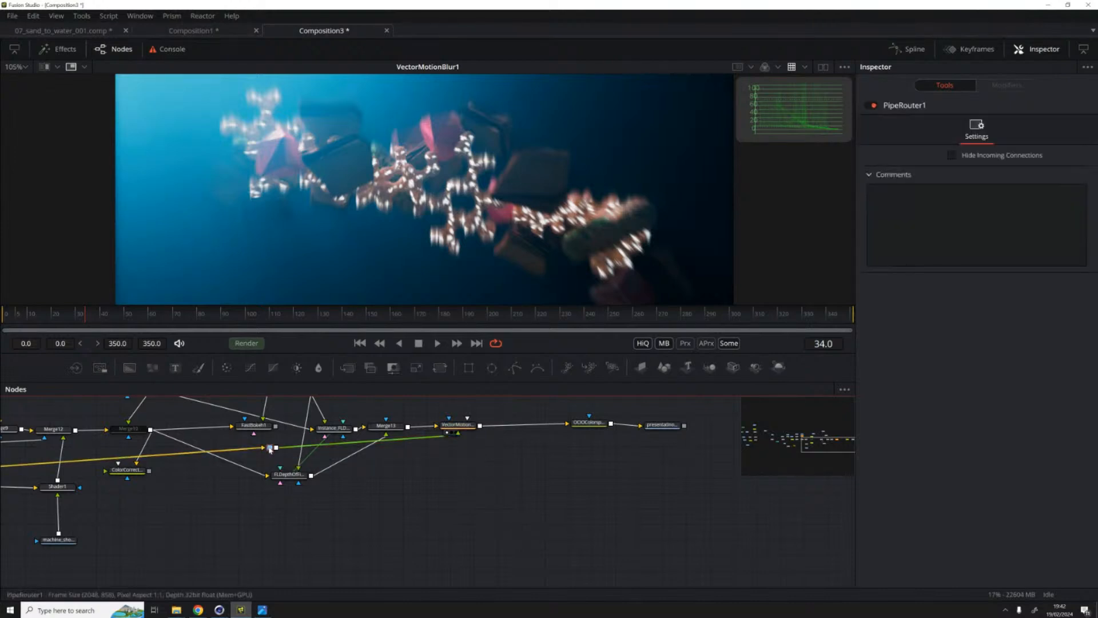
drag(276, 451, 461, 509)
scroll(274, 545, left, 5)
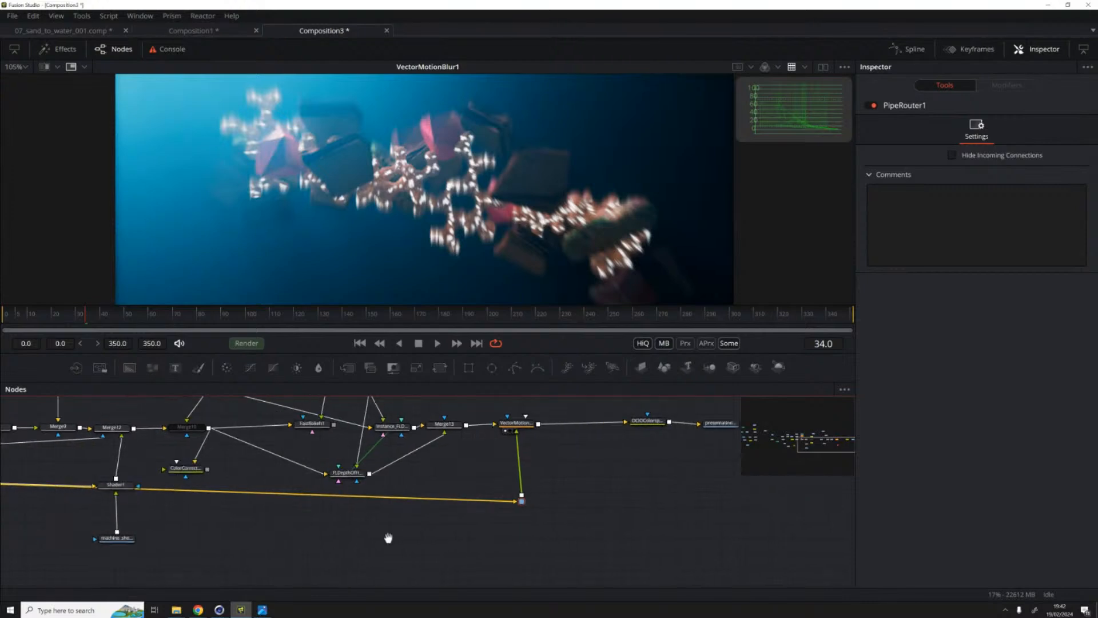
Step: Add more pipe routers to the vector connection and run it from the Beauty loader along beneath the other nodes
ctrl+click(494, 481)
ctrl+click(491, 481)
drag(492, 482, 495, 557)
ctrl+click(321, 523)
drag(320, 523, 48, 560)
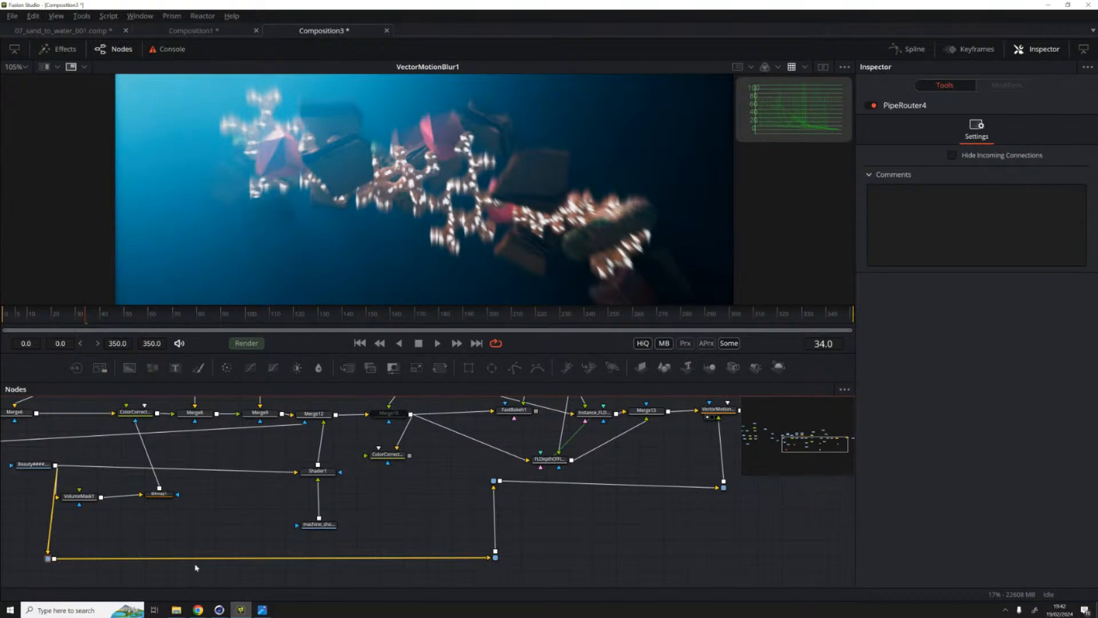
Step: Add further pipe routers to carry the lower vector line across to the corner directly beneath VectorMotionBlur1
ctrl+click(264, 558)
mouse_move(264, 558)
mouse_down()
mouse_move(246, 502)
mouse_move(269, 559)
mouse_up()
ctrl+click(621, 485)
drag(621, 484, 540, 555)
ctrl+click(624, 524)
drag(624, 524, 722, 557)
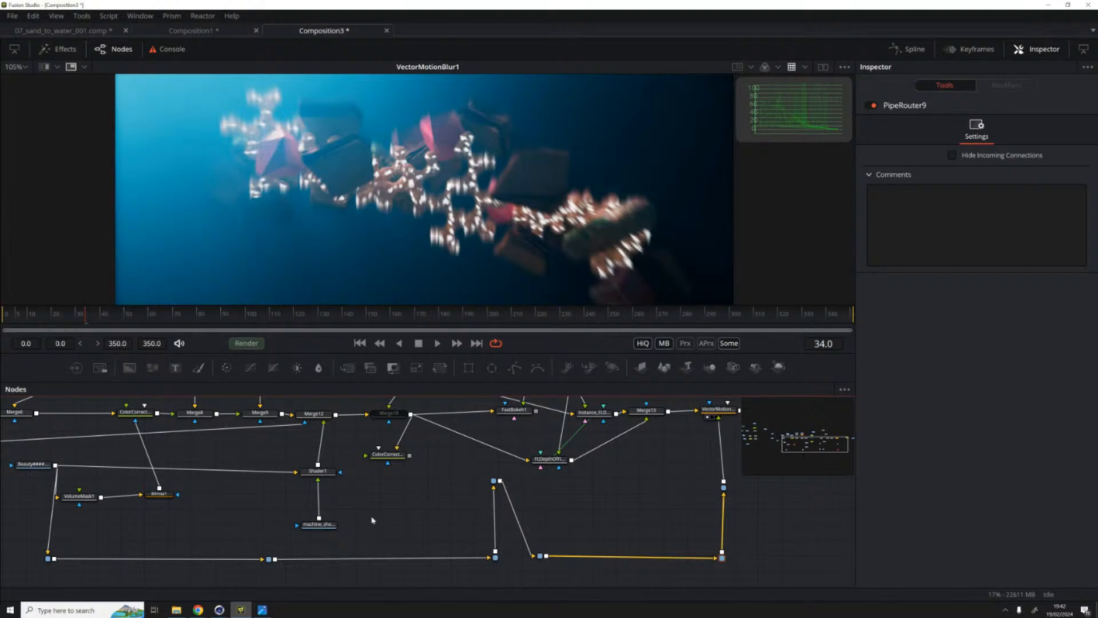
Step: Delete the surplus intermediate pipe routers so the vector line runs straight beneath the nodes, and select the Beauty loader
drag(446, 462, 599, 585)
key(Delete)
drag(679, 553, 597, 540)
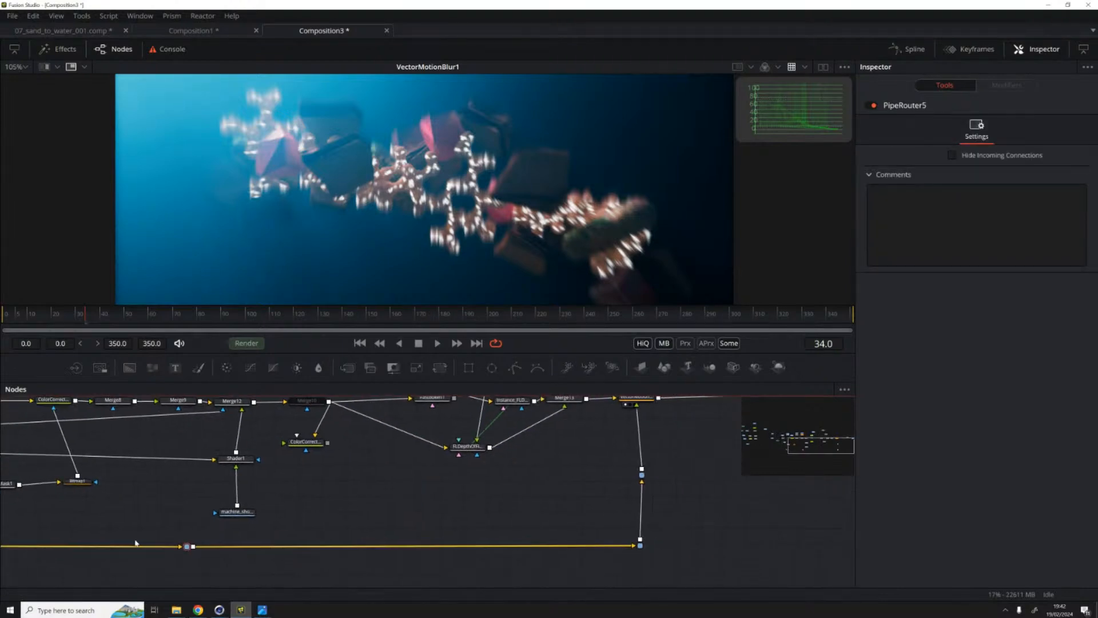
drag(117, 523, 225, 494)
key(Delete)
drag(578, 482, 427, 500)
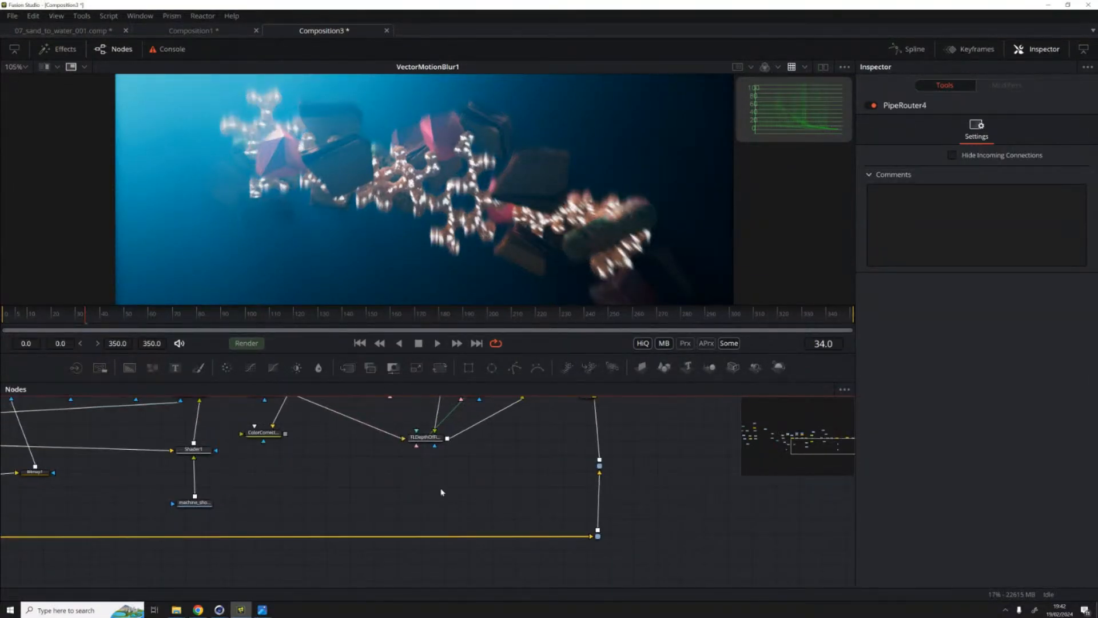
drag(223, 483, 346, 493)
click(118, 458)
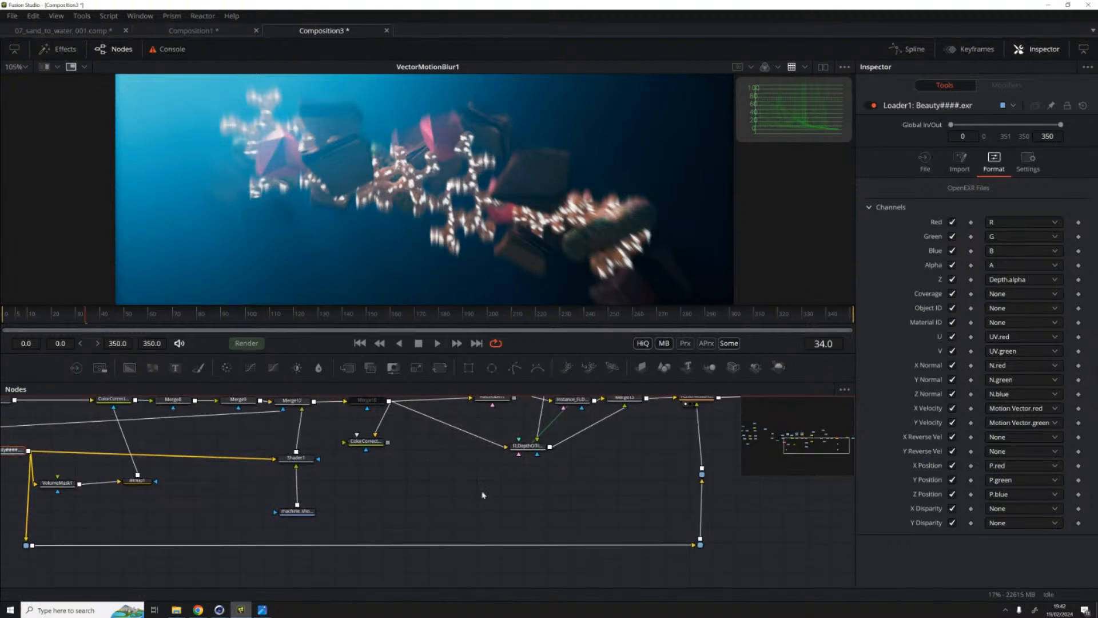
Step: Add a Channel Booleans node, insert it on the lower vector line before the corner router, and display its result
drag(502, 515, 416, 510)
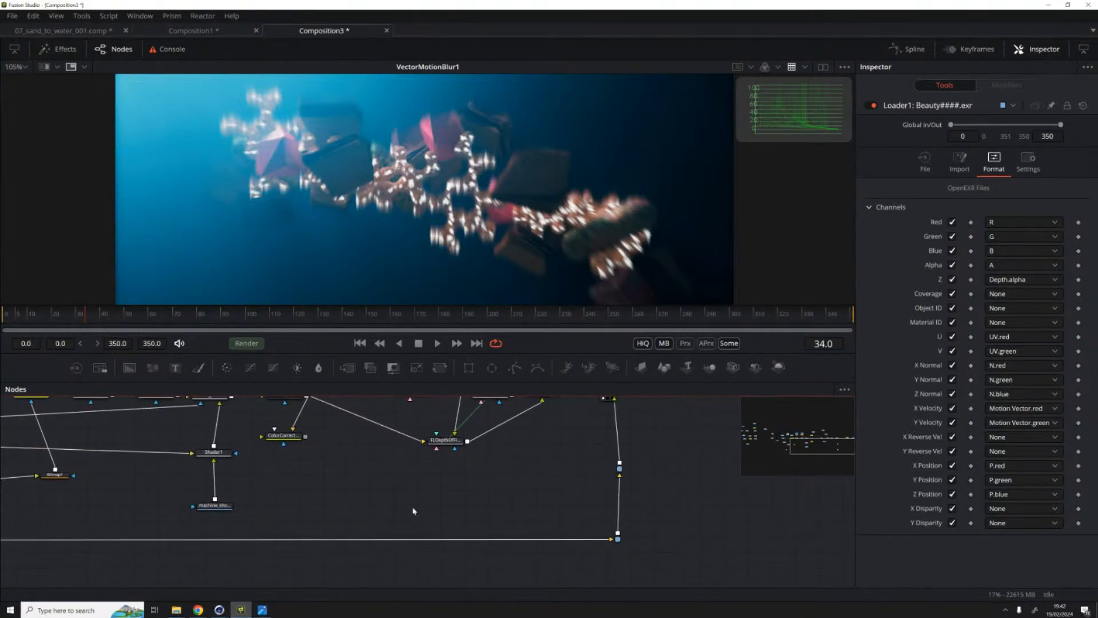
key(shift+space)
text(ch)
key(Down)
key(Down)
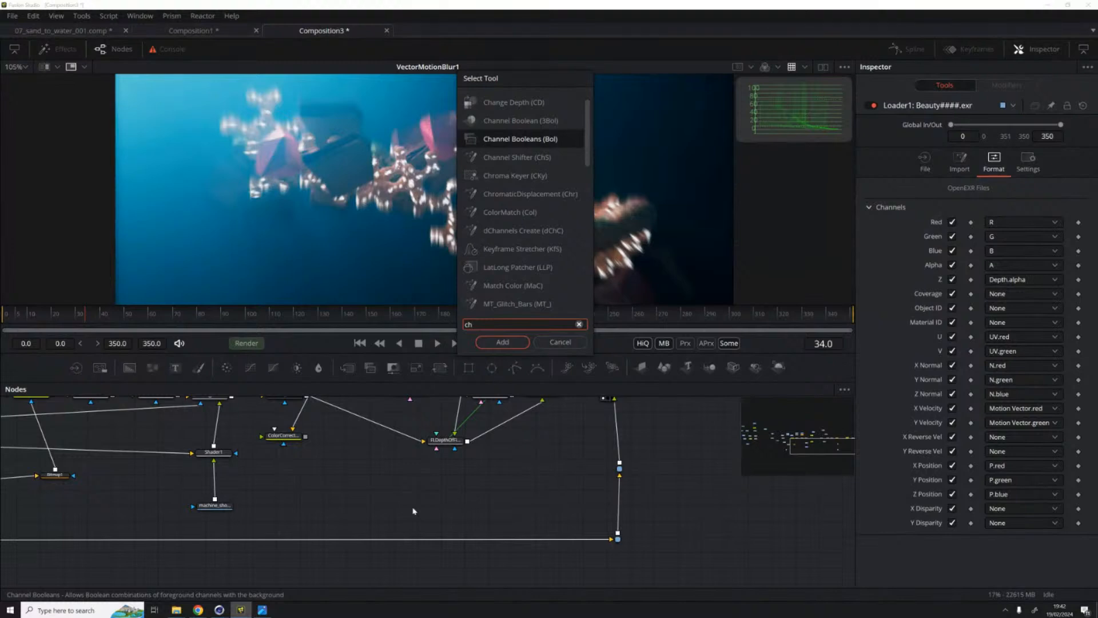
key(Return)
drag(394, 510, 474, 542)
key(1)
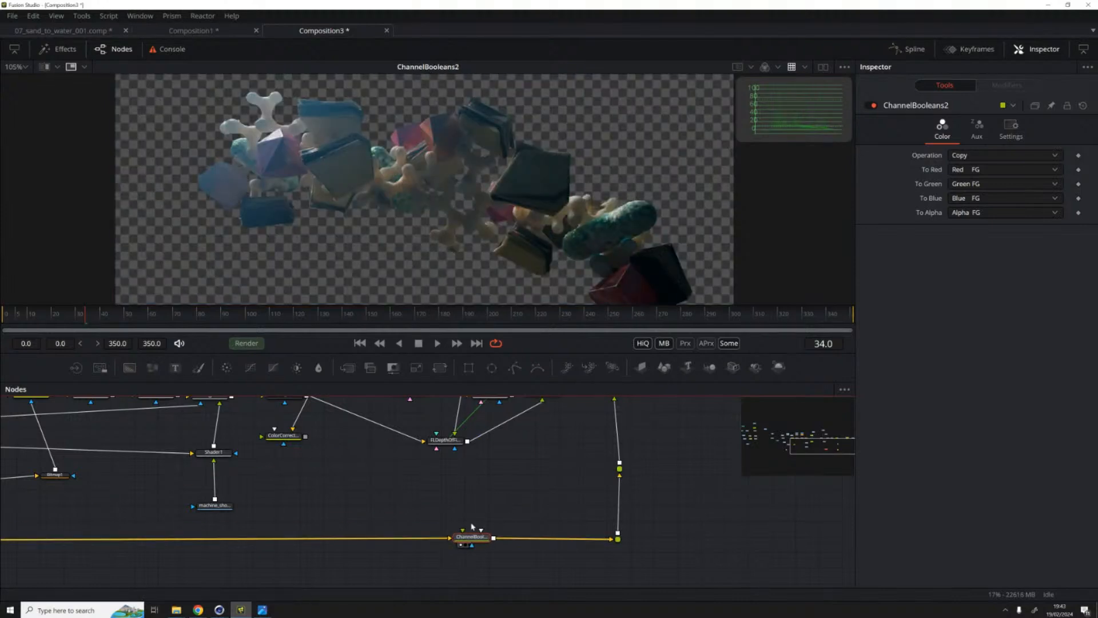
Step: In ChannelBooleans2, feed the red channel from X Vector FG and the green channel from Y Vector FG
click(982, 171)
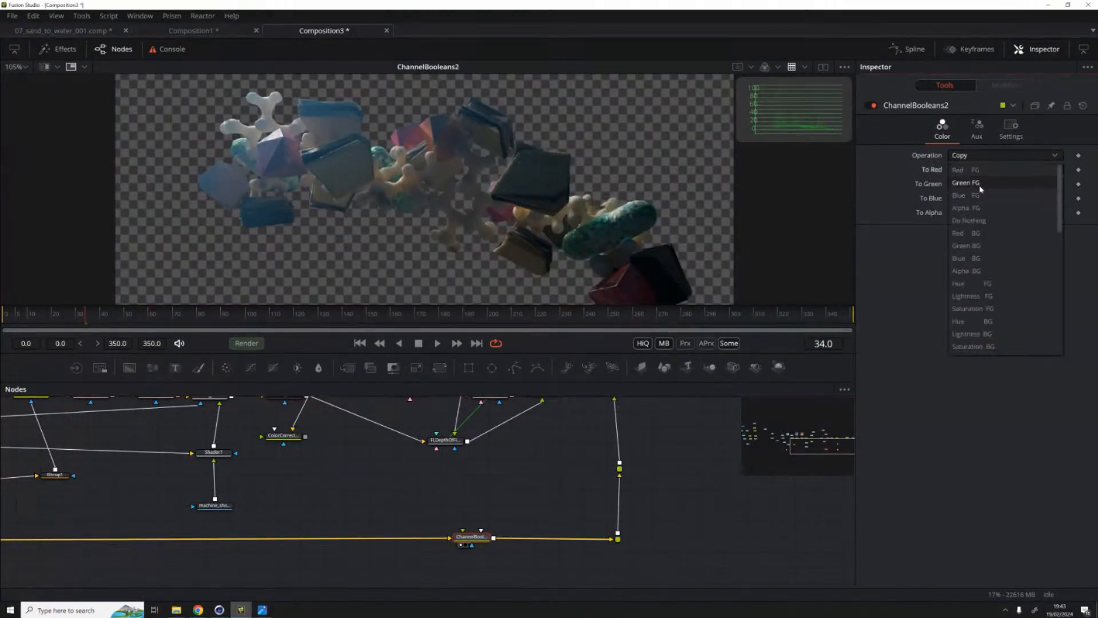
scroll(981, 309, down, 2)
click(981, 312)
click(989, 184)
scroll(988, 274, down, 3)
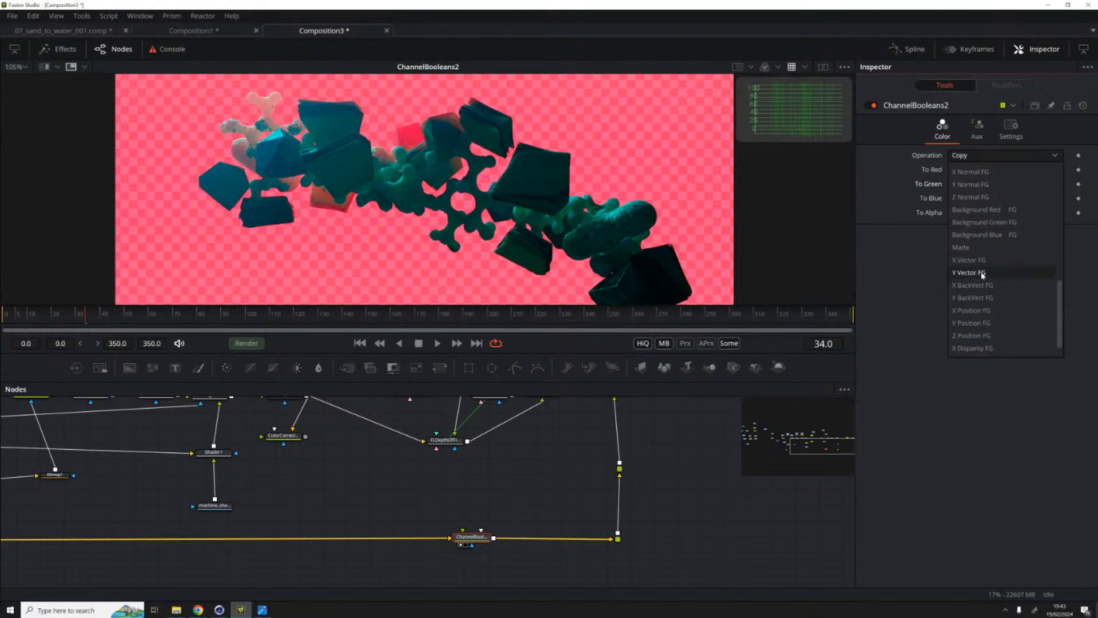
click(988, 269)
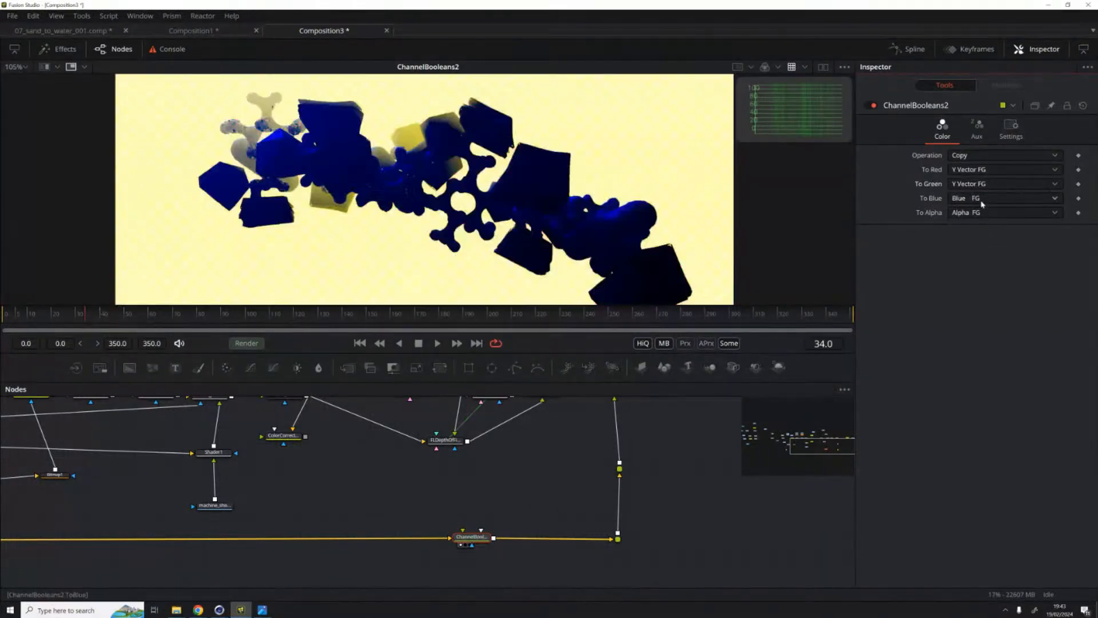
click(982, 169)
click(982, 158)
click(975, 215)
scroll(977, 257, down, 2)
click(971, 265)
Step: Set ChannelBooleans2's blue channel to Black and its alpha channel to White
click(979, 211)
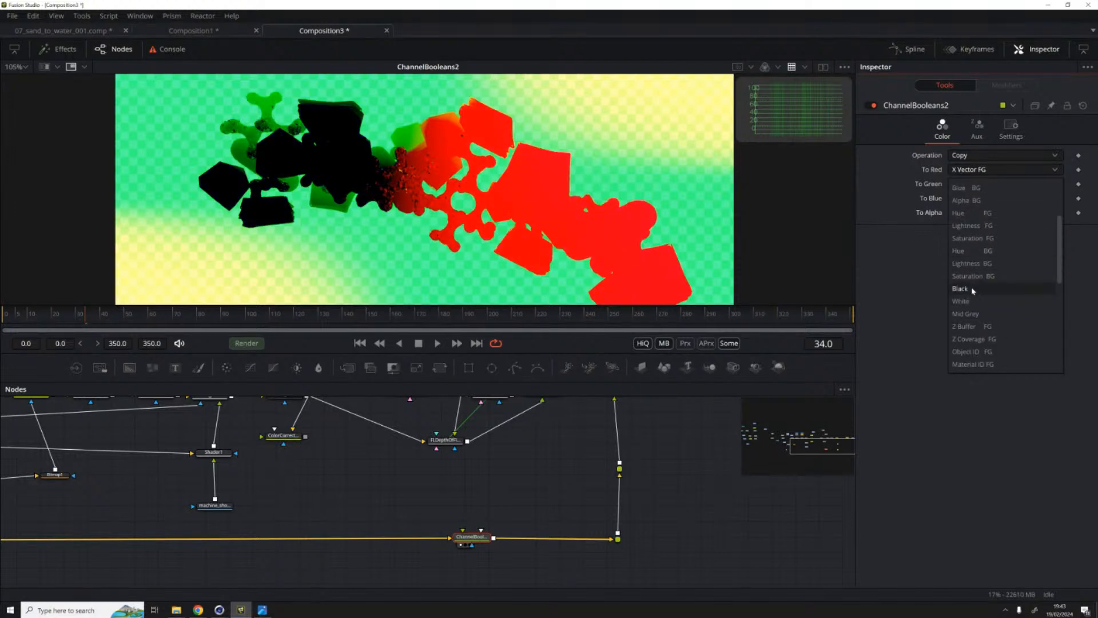
click(966, 326)
click(966, 213)
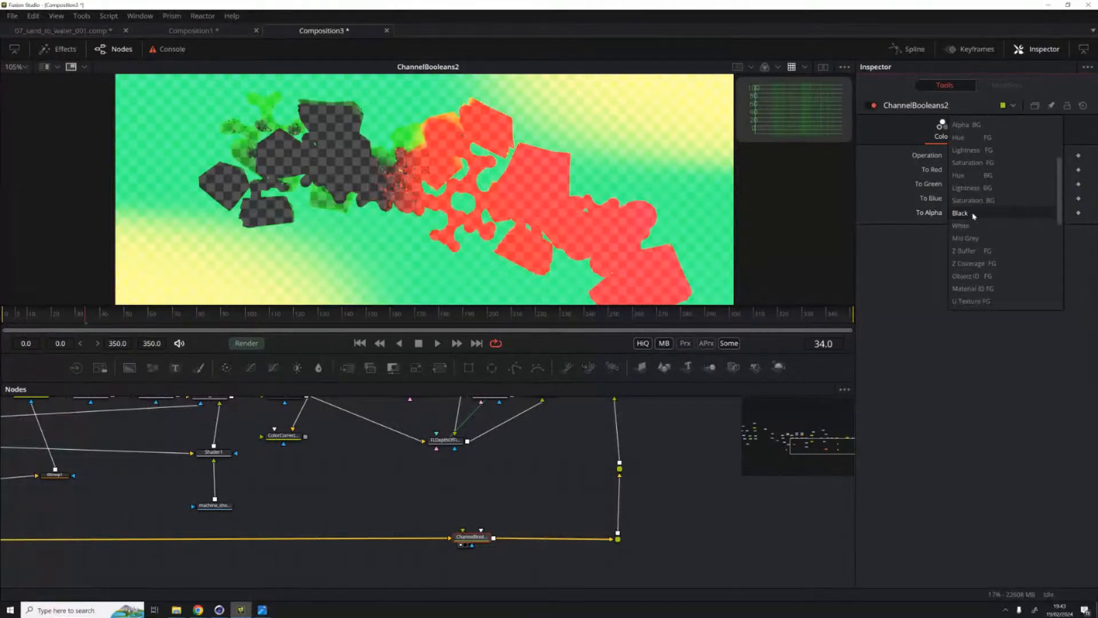
click(963, 223)
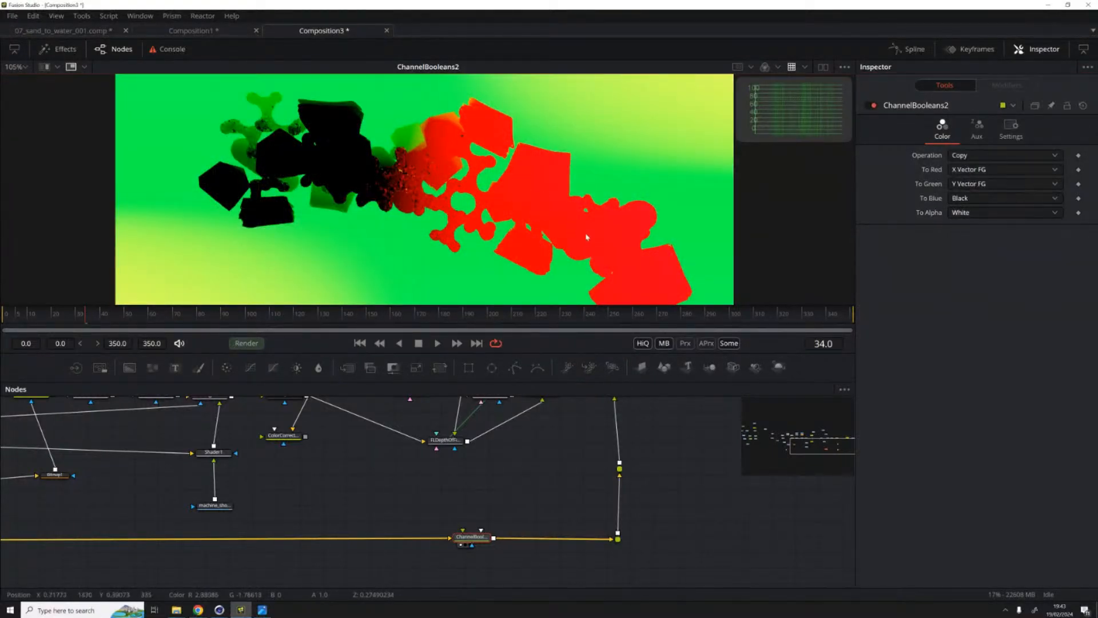
Step: Move ChannelBooleans2 further back from the corner router along the vector line, and enlarge the viewer's waveform overlay
drag(481, 538, 456, 539)
scroll(480, 525, right, 2)
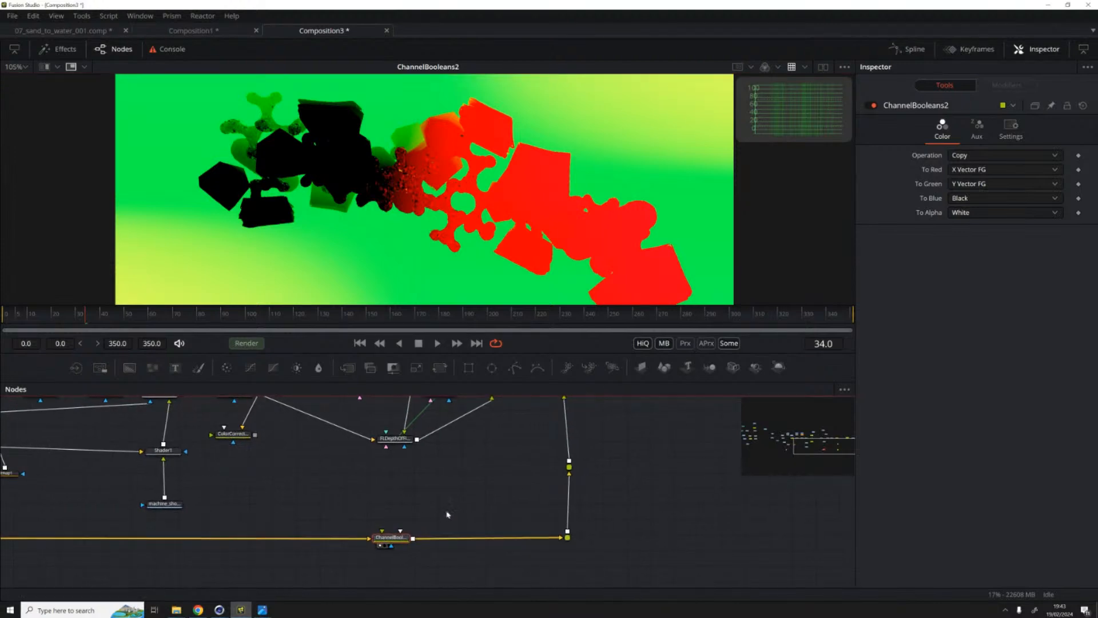
scroll(400, 520, right, 3)
drag(319, 526, 275, 529)
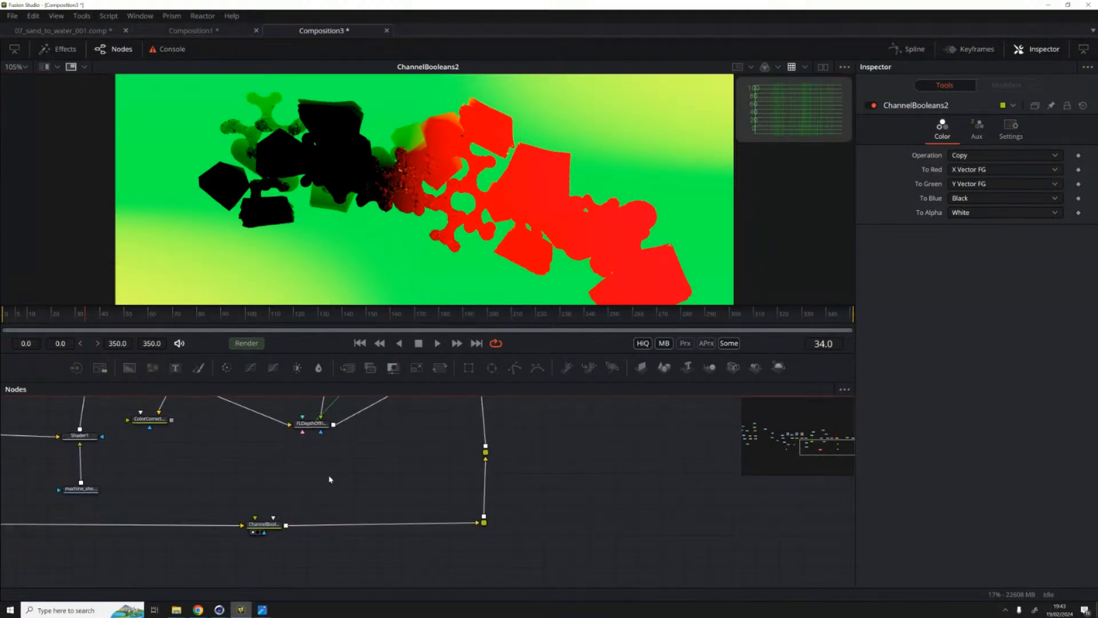
drag(739, 139, 687, 178)
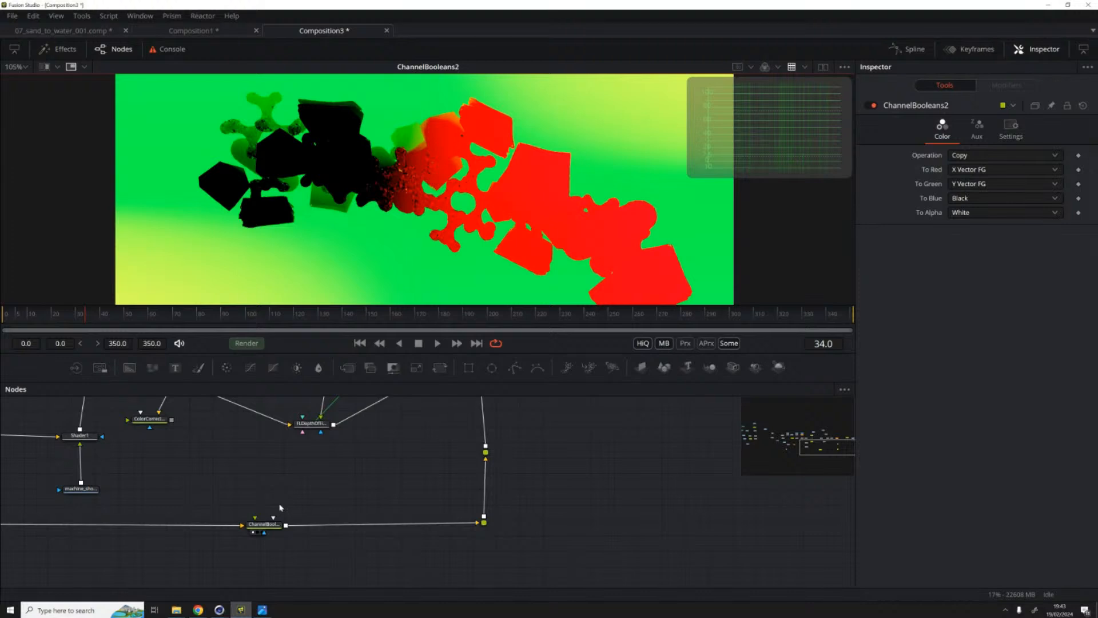
Step: Add a Brightness Contrast node, insert it between ChannelBooleans2 and the corner router, and set its brightness to -0.5
click(306, 516)
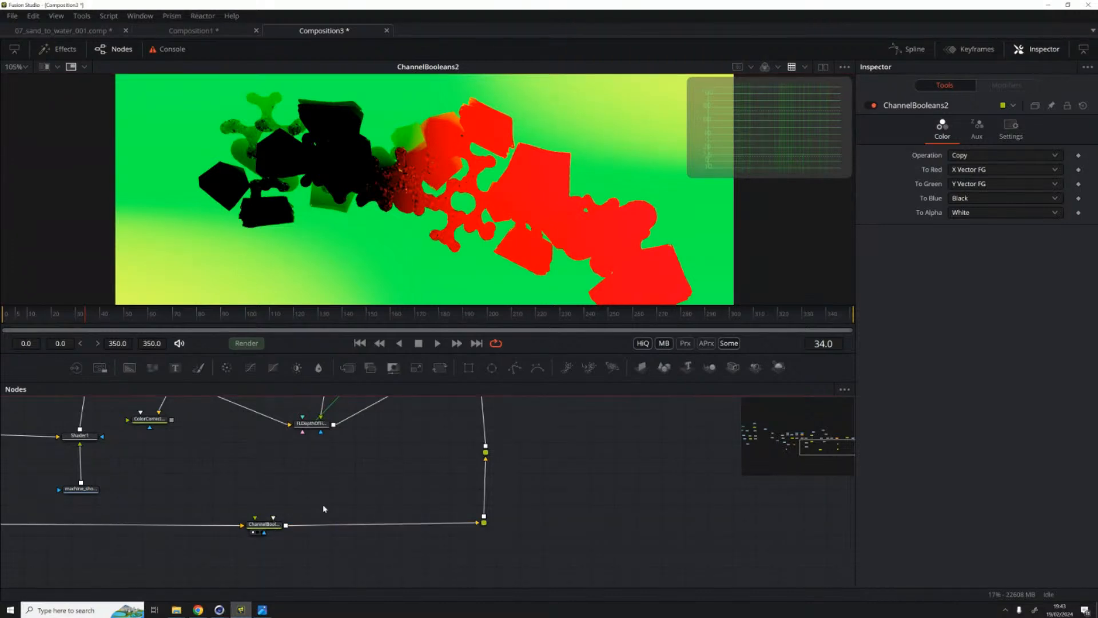
key(shift+space)
text(br)
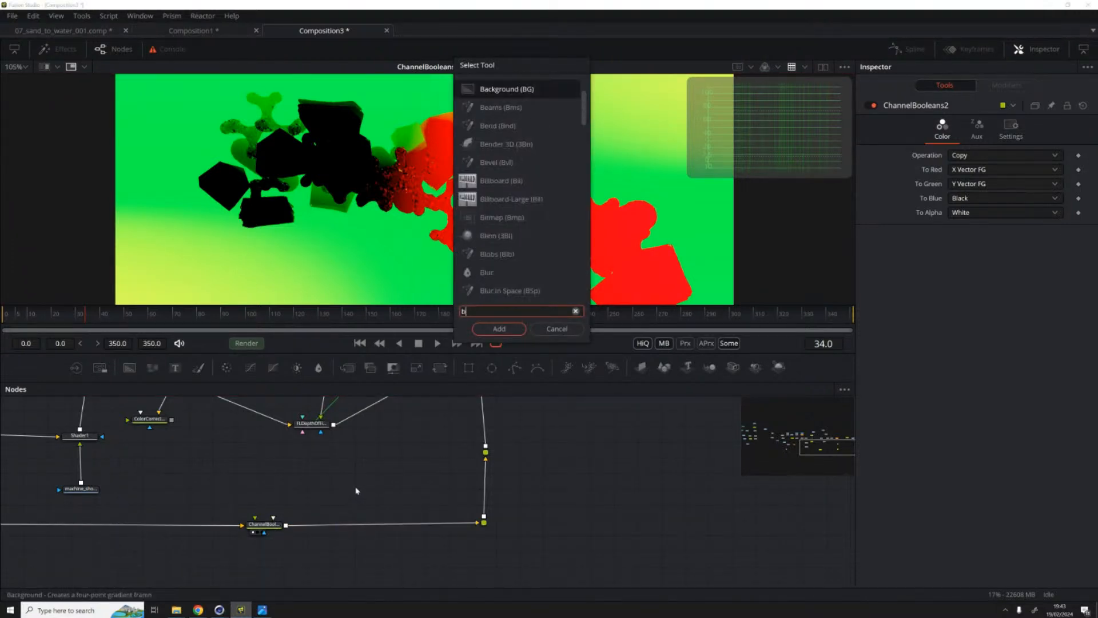
click(500, 329)
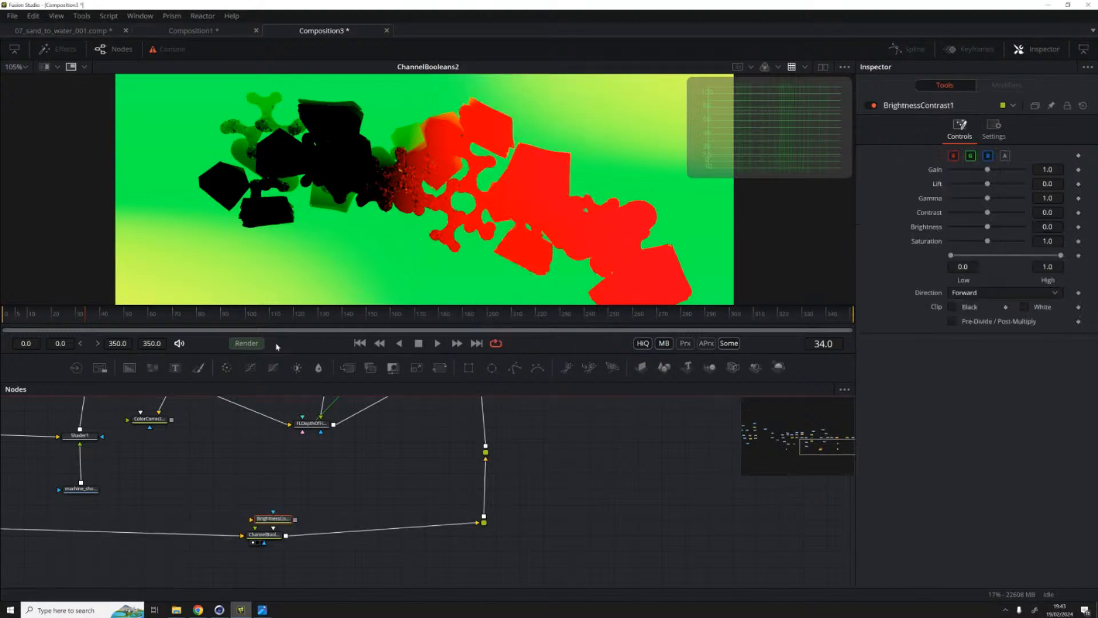
drag(269, 524, 353, 533)
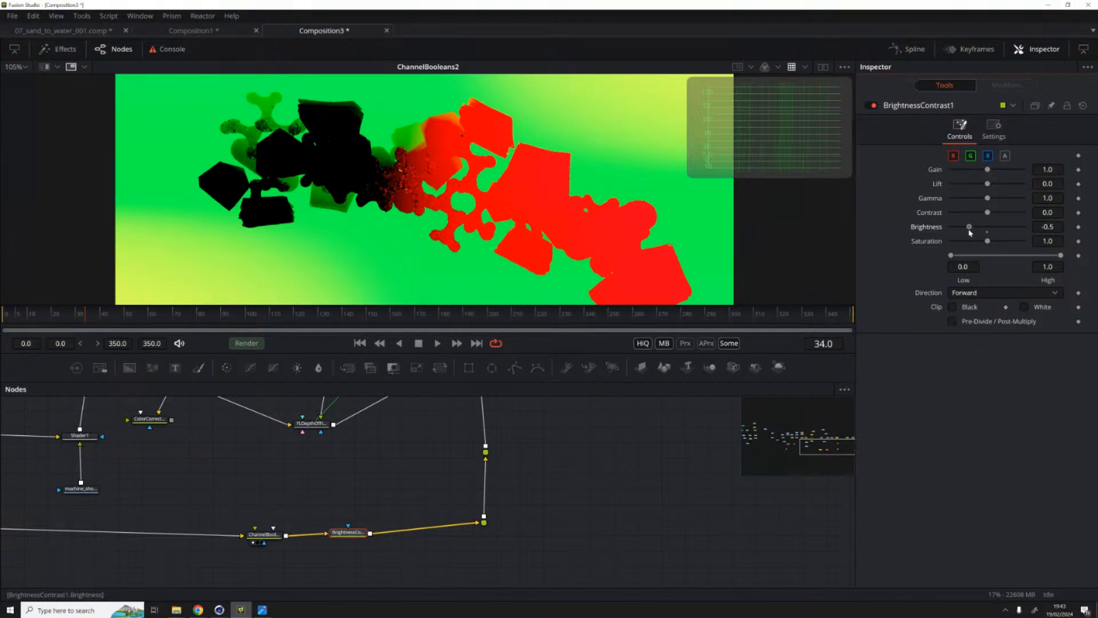
Step: Display BrightnessContrast1's result and check the adjusted motion vectors at frames 165 and 184
drag(352, 534, 401, 155)
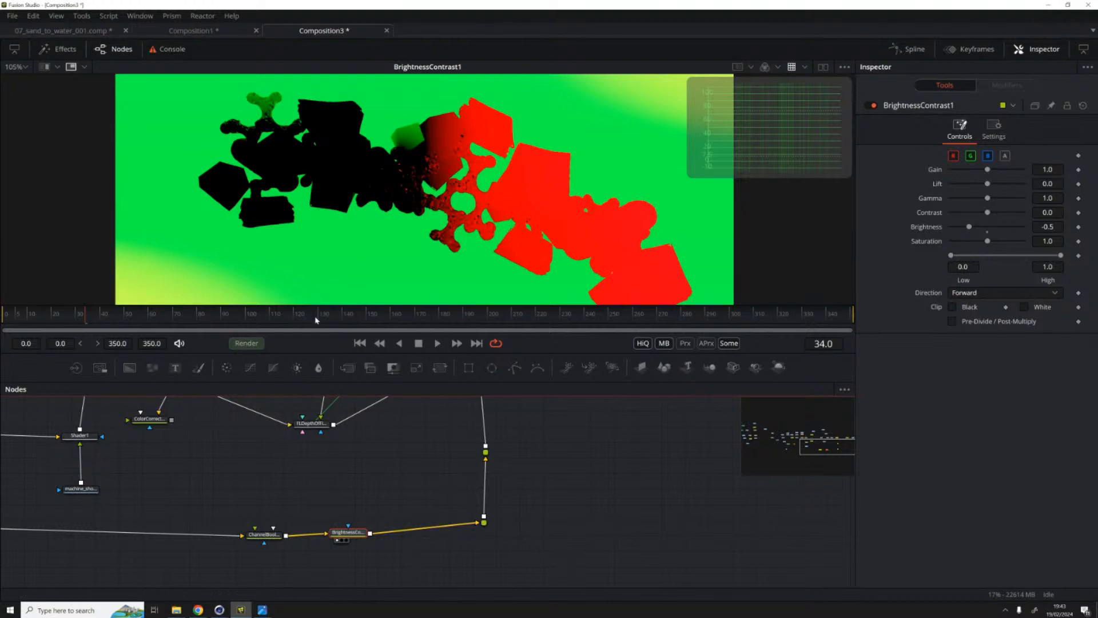
click(355, 316)
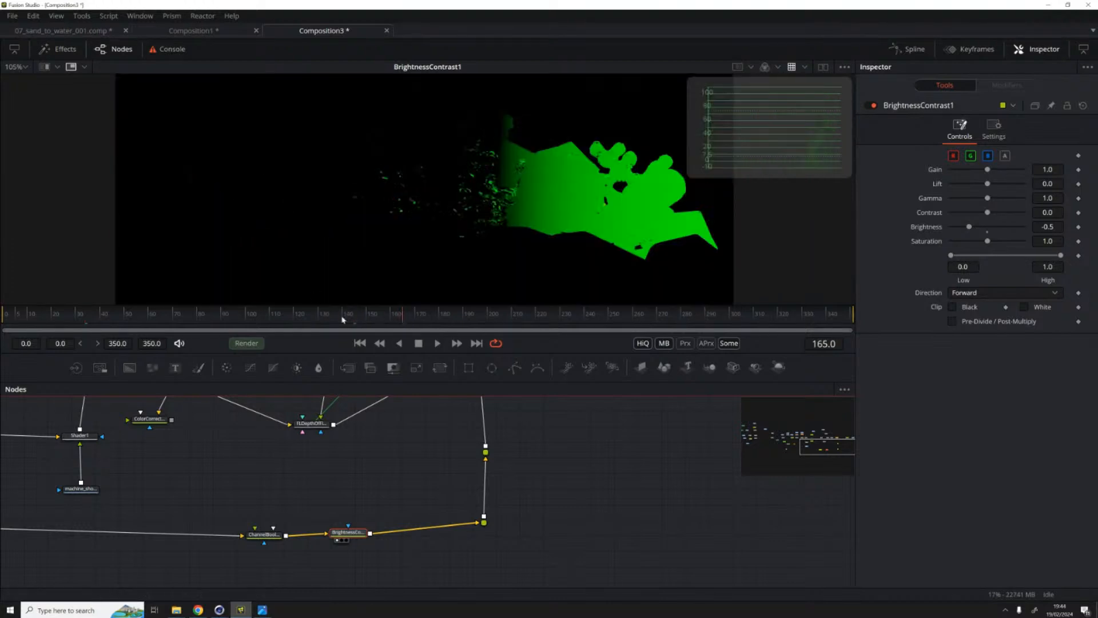
click(443, 319)
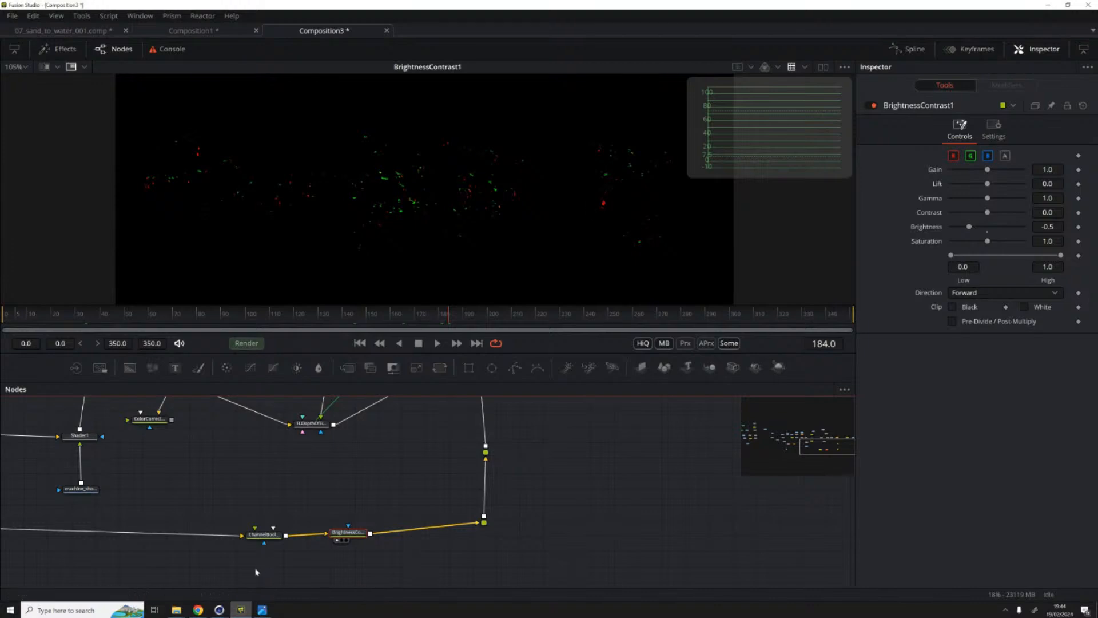
Step: Compare ChannelBooleans2's output with BrightnessContrast1's output at frame 184
click(263, 534)
drag(263, 535, 452, 118)
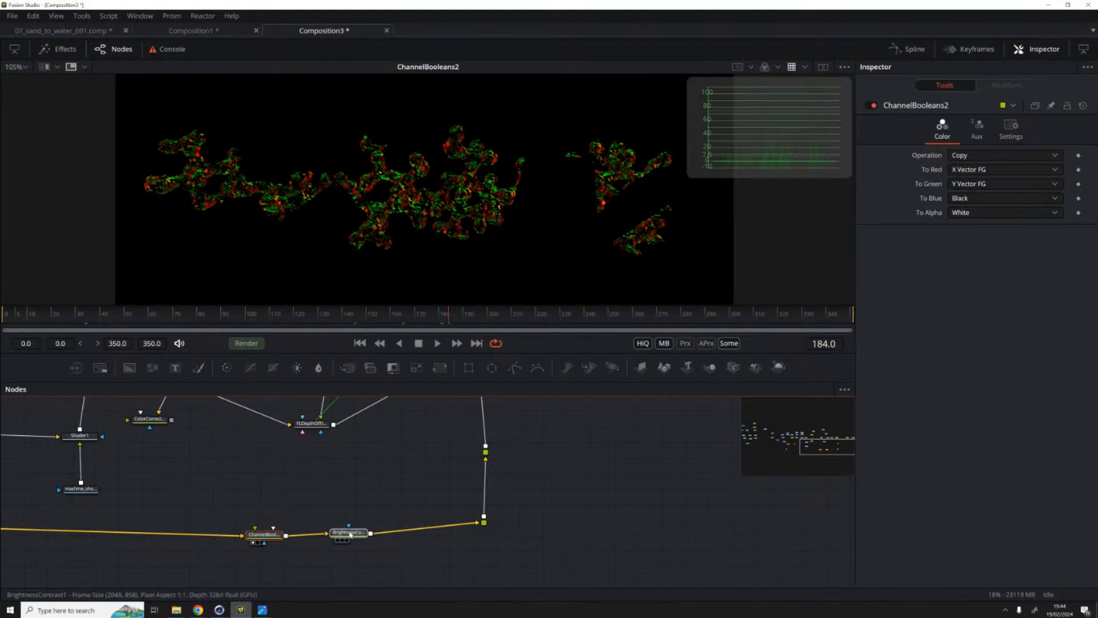
drag(348, 532, 416, 113)
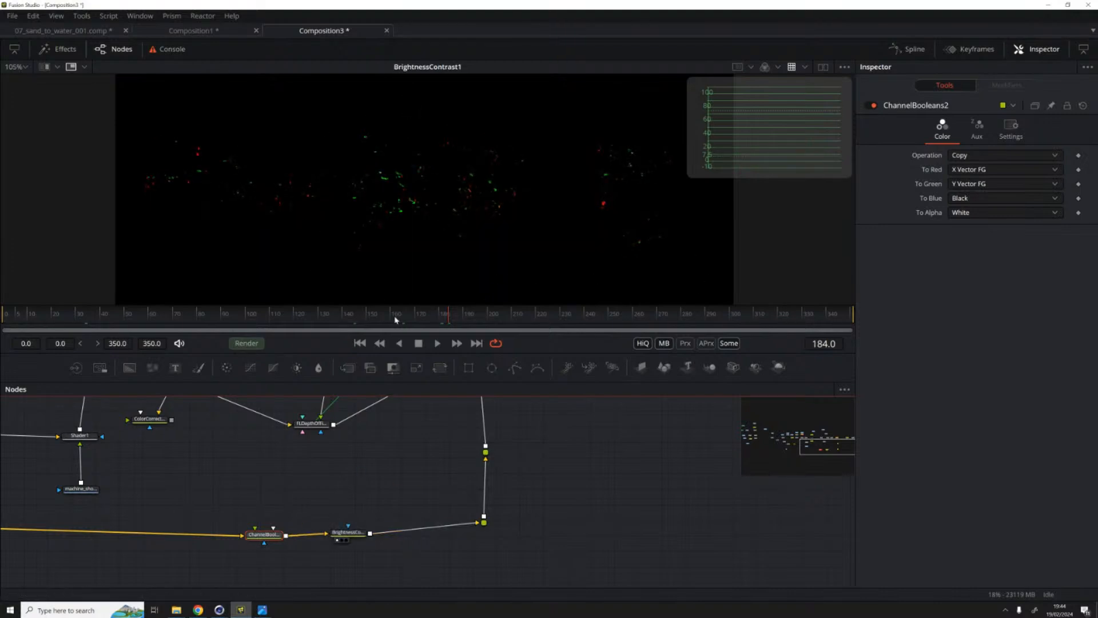
Step: Go to frame 59 and examine BrightnessContrast1's adjusted motion vectors and its settings
click(148, 317)
click(354, 534)
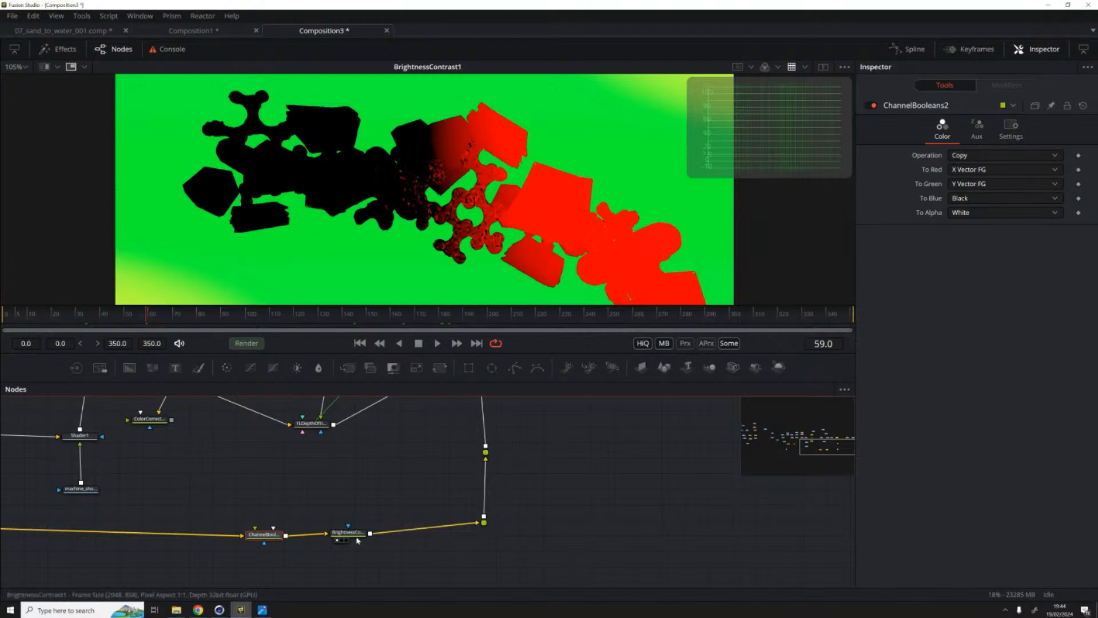
scroll(599, 525, up, 3)
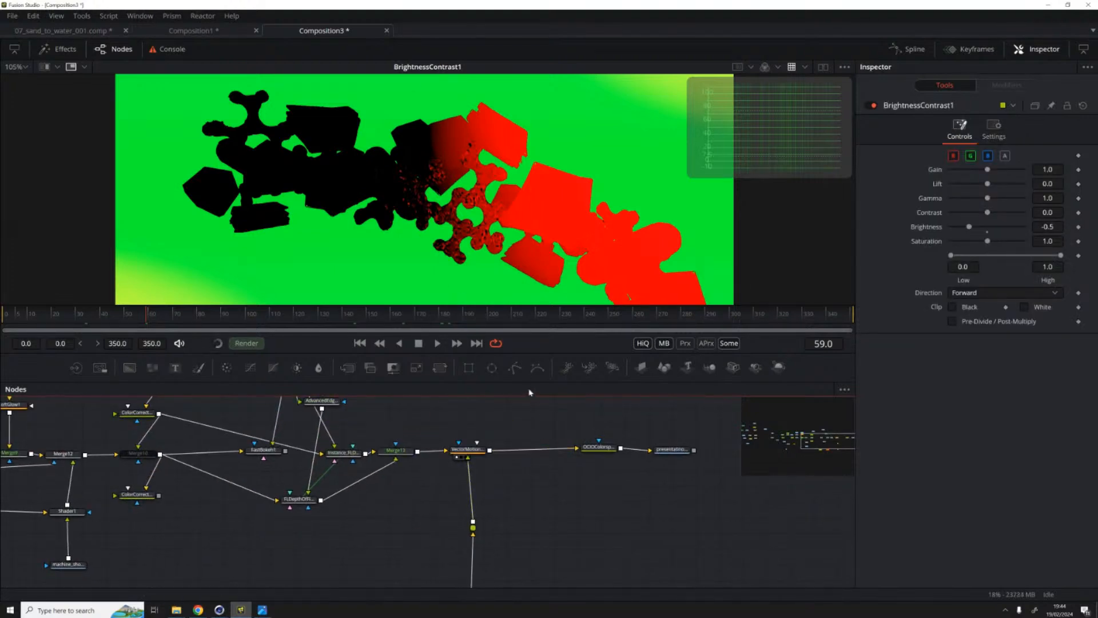
Step: Display VectorMotionBlur1's result and set its X Channel to Red and its Y Channel to Green
mouse_move(481, 451)
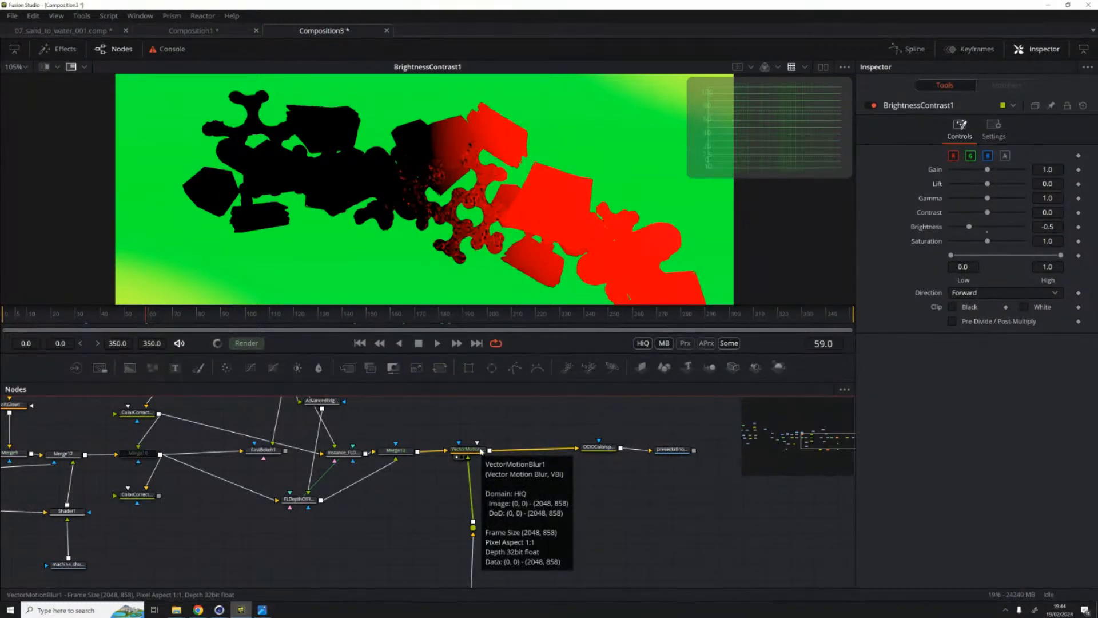
key(1)
click(476, 451)
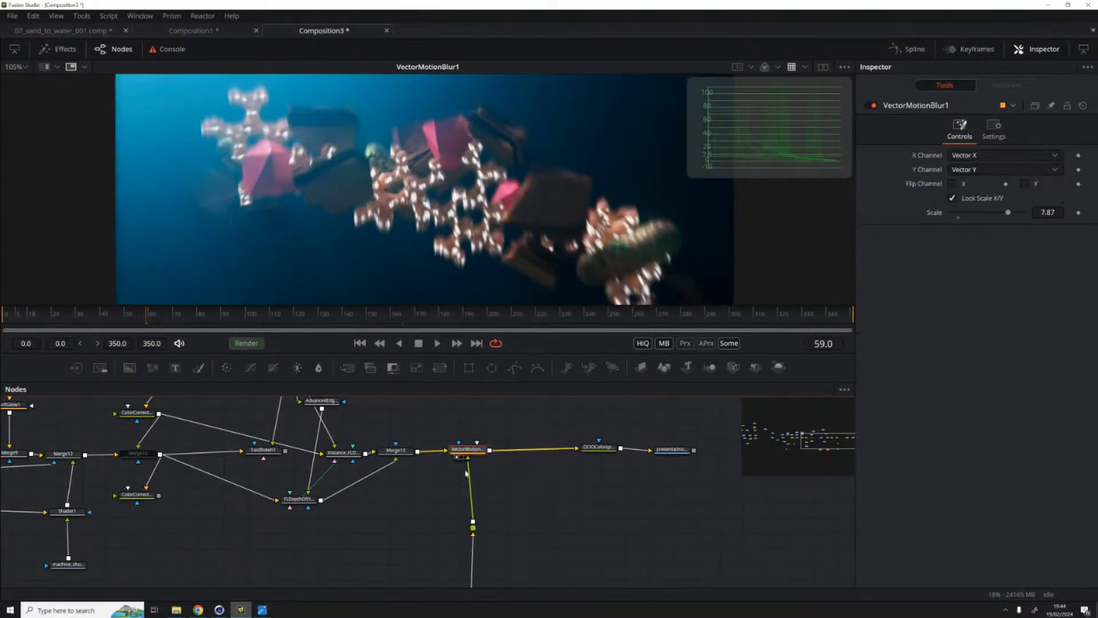
click(981, 154)
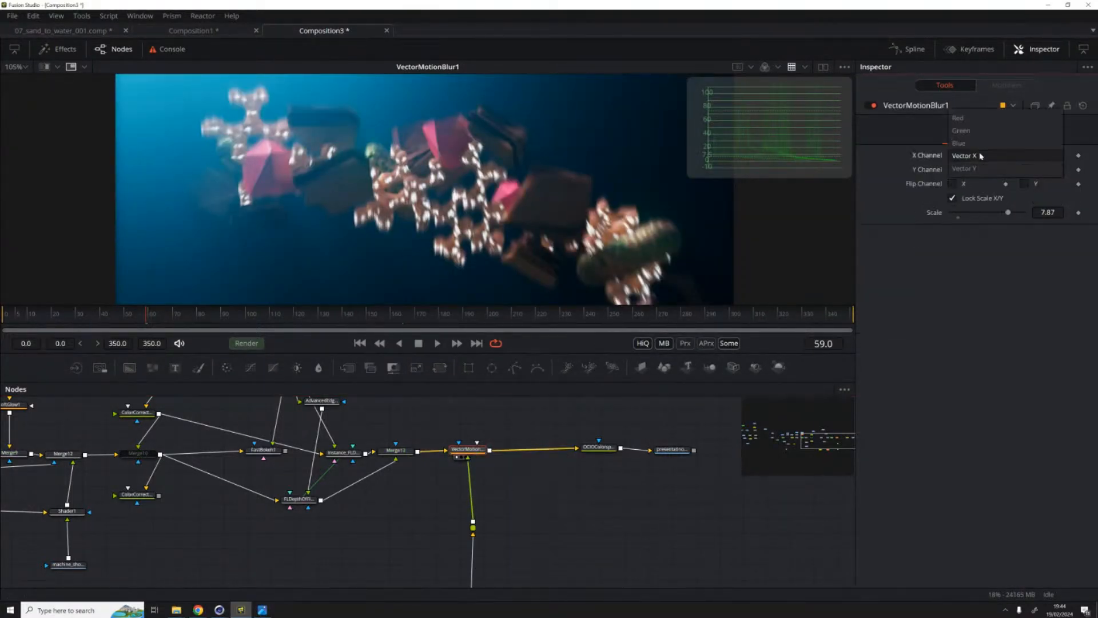
click(961, 118)
click(975, 169)
click(971, 138)
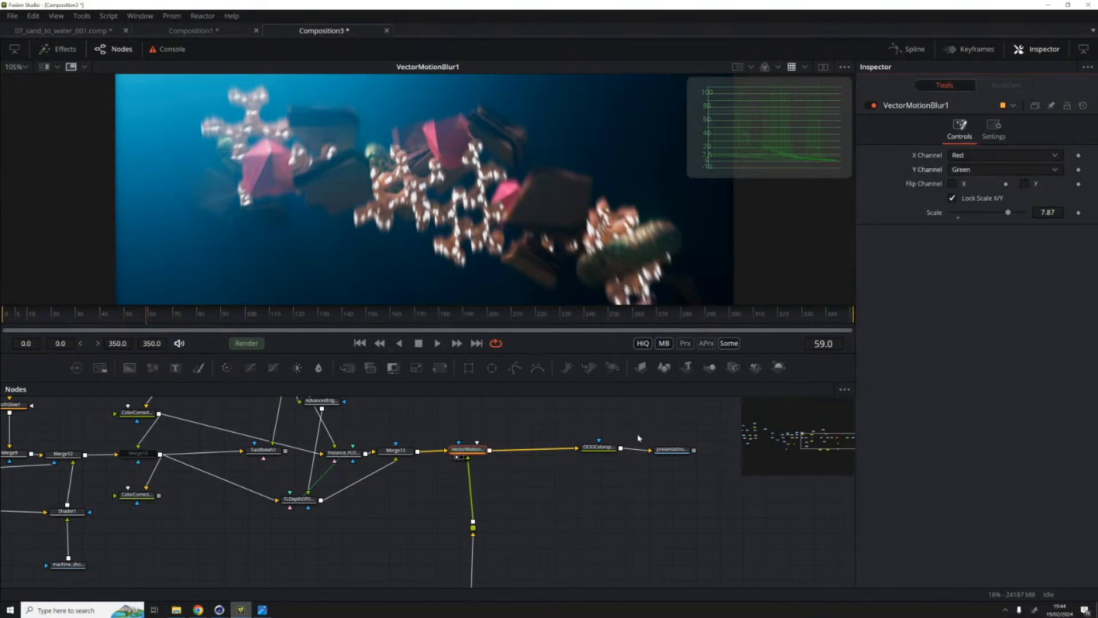
Step: Enlarge the viewer area and set VectorMotionBlur1's scale to 4.17
drag(455, 456, 465, 464)
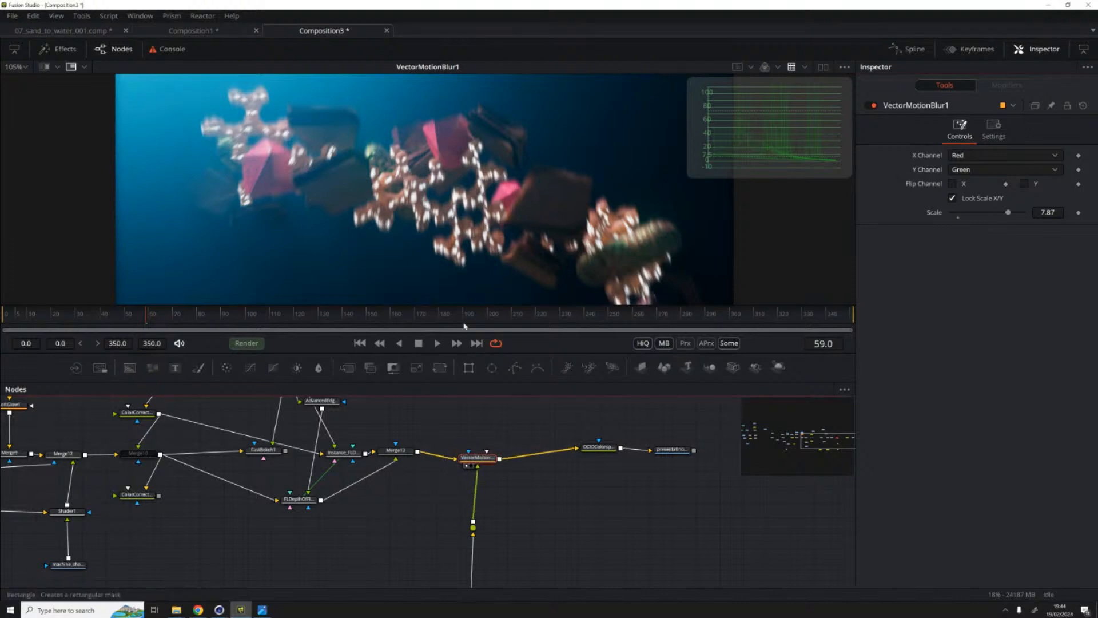
drag(457, 303, 457, 380)
drag(466, 544, 464, 533)
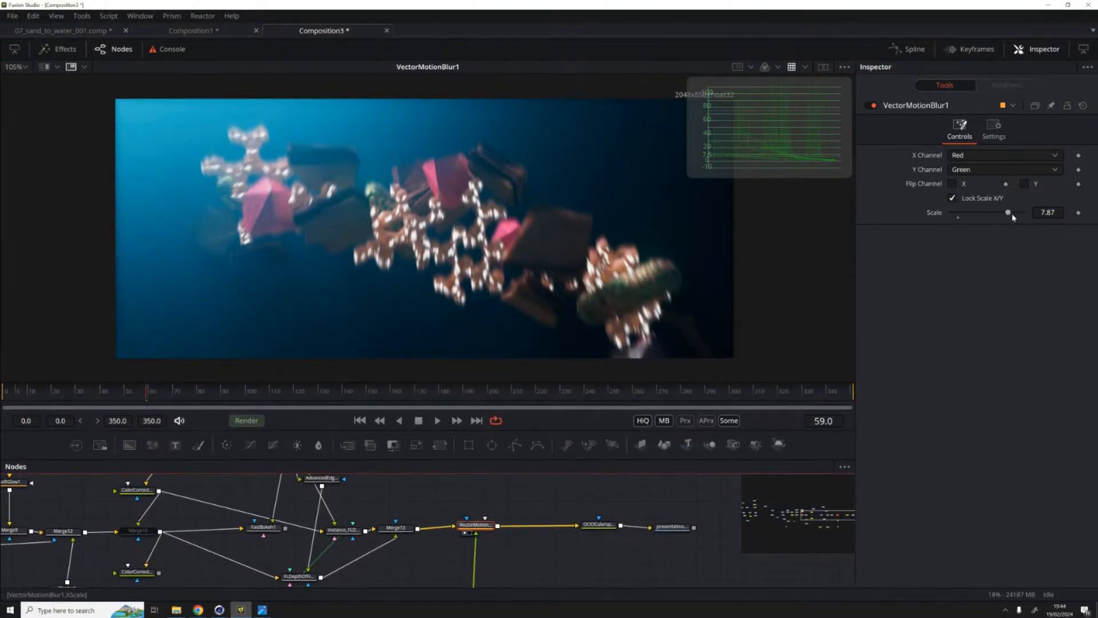
drag(1007, 216, 976, 214)
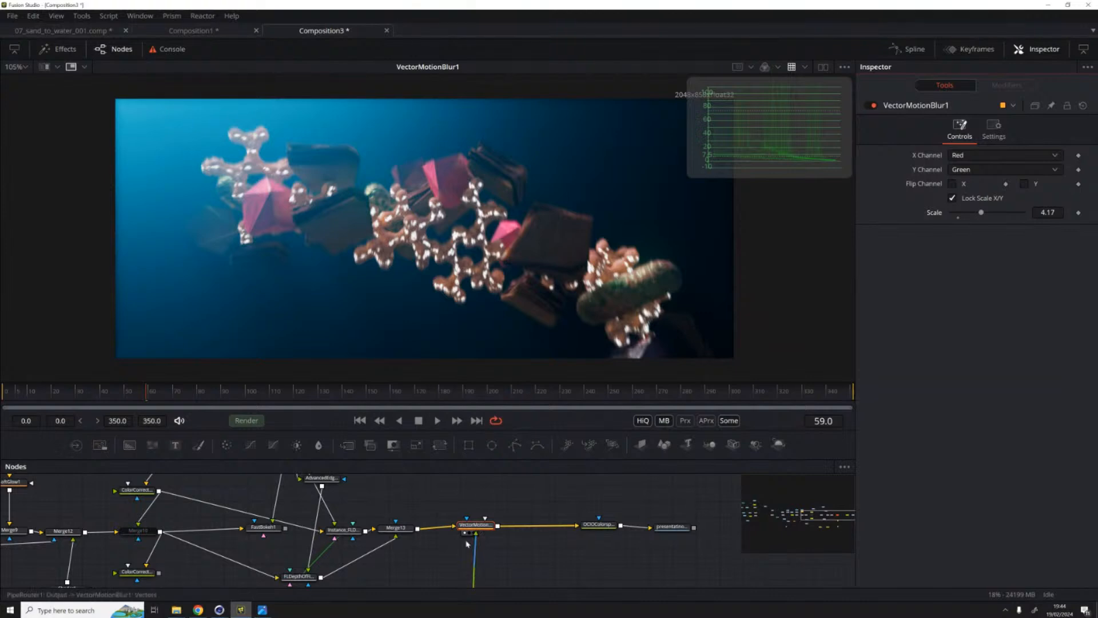
drag(475, 524, 478, 524)
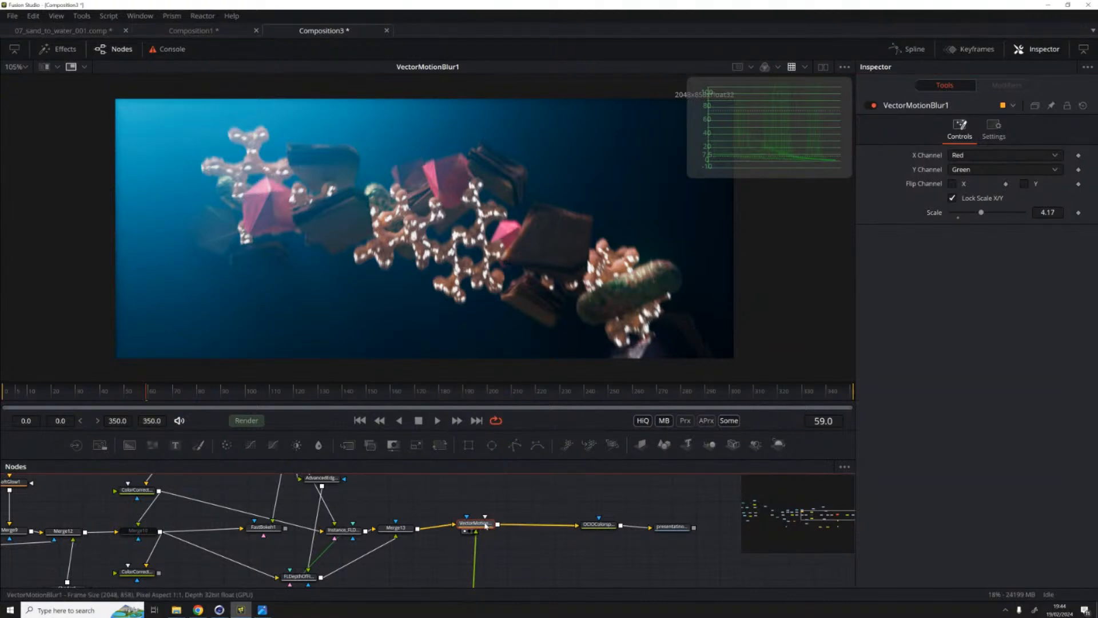
Step: Look over the node tree from the source loaders through the merges and depth of field to VectorMotionBlur1
scroll(172, 530, left, 10)
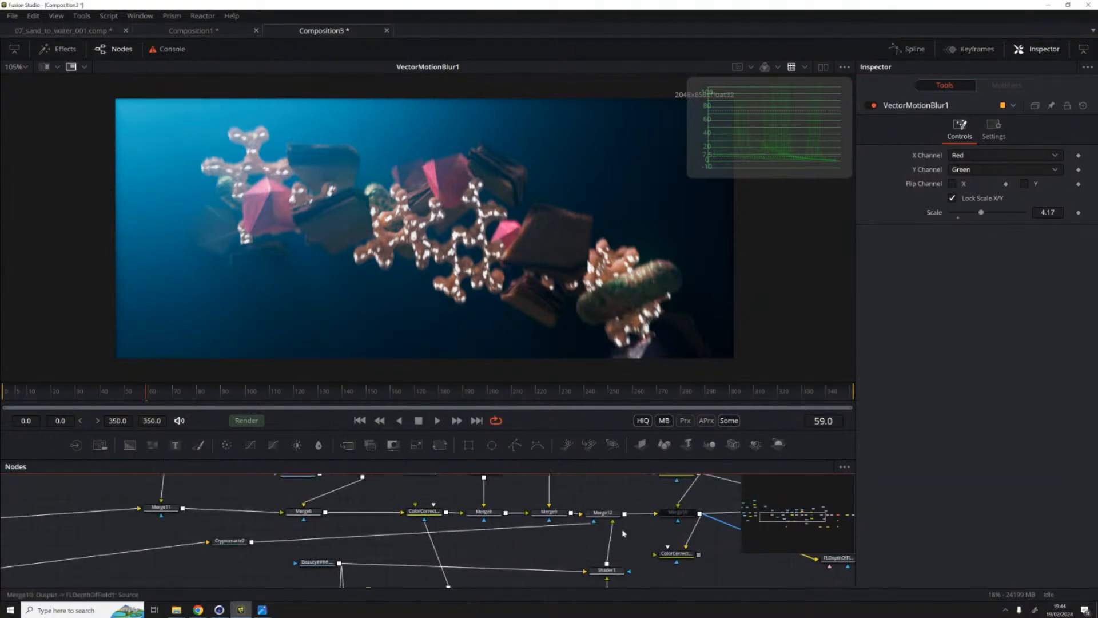
scroll(137, 527, down, 2)
scroll(137, 527, right, 10)
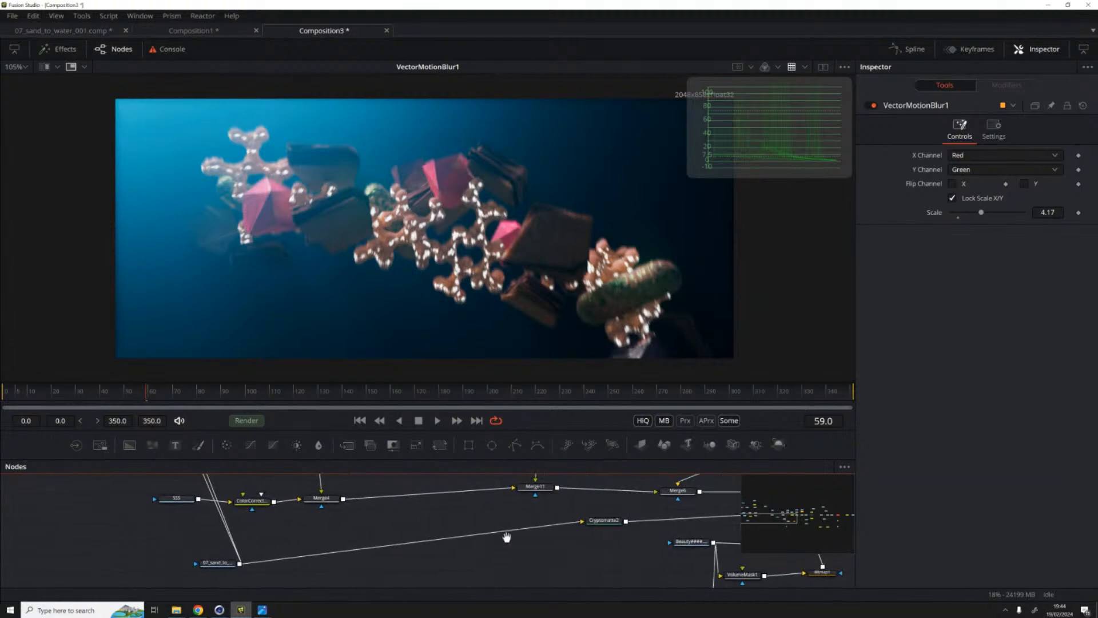
scroll(203, 481, down, 2)
scroll(204, 480, right, 15)
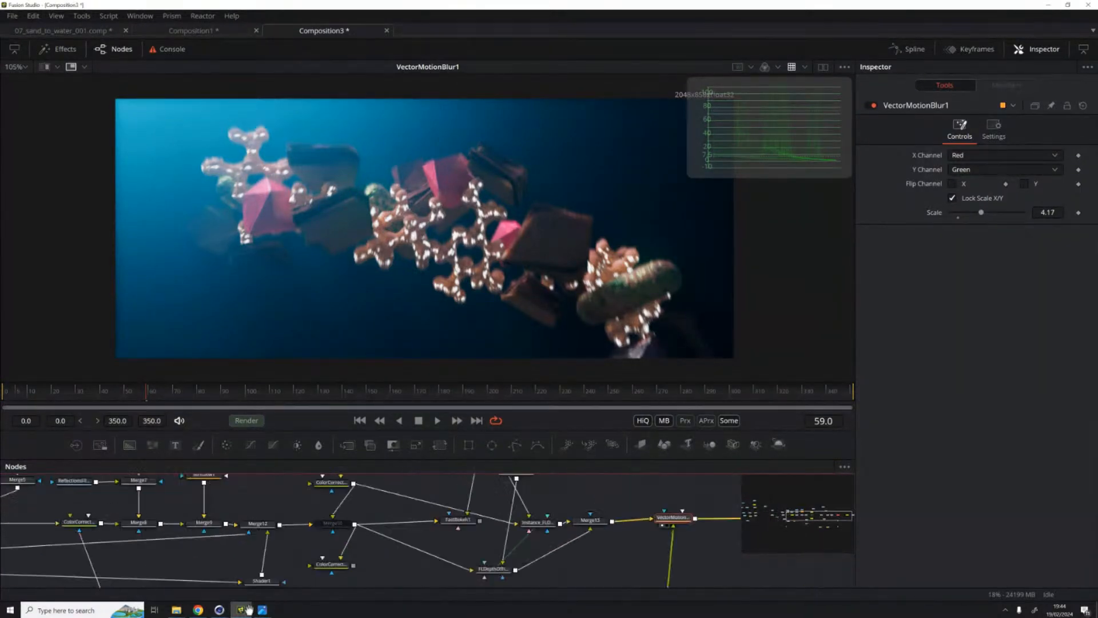
click(357, 511)
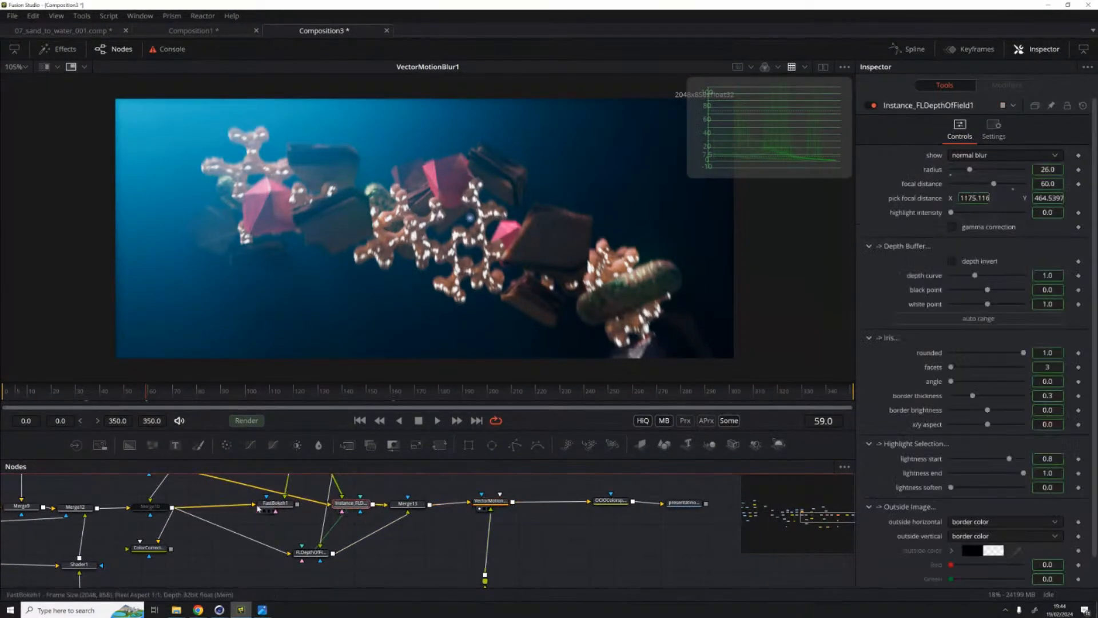
click(594, 518)
Step: Move OCIOColorspace1 and the saver further away from VectorMotionBlur1 to make room, and shrink the viewer's waveform overlay
scroll(594, 518, right, 10)
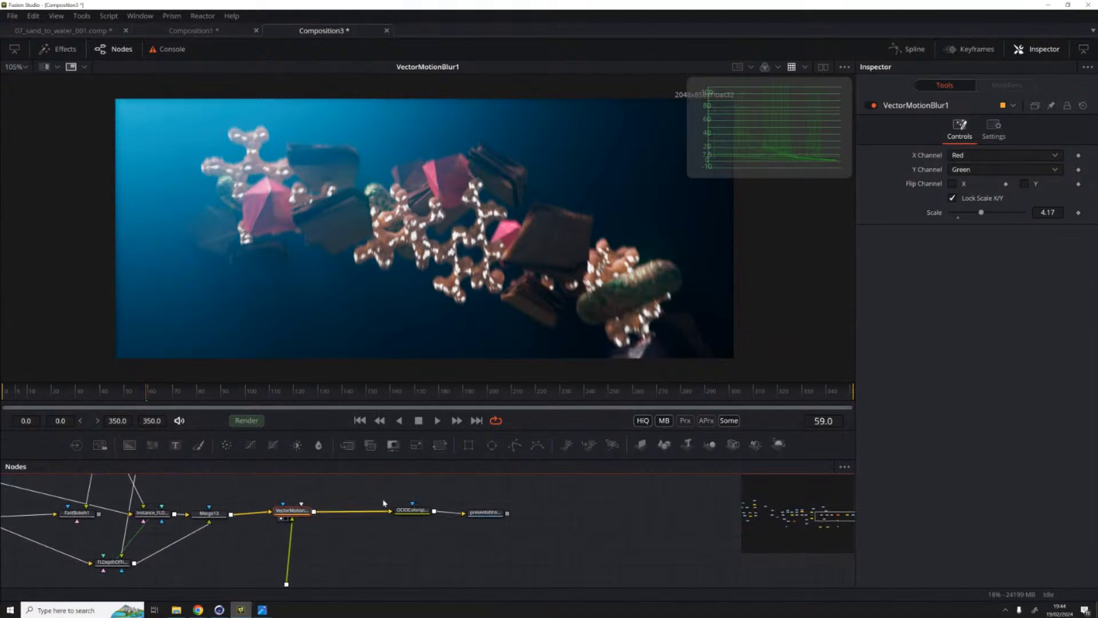
drag(380, 498, 489, 535)
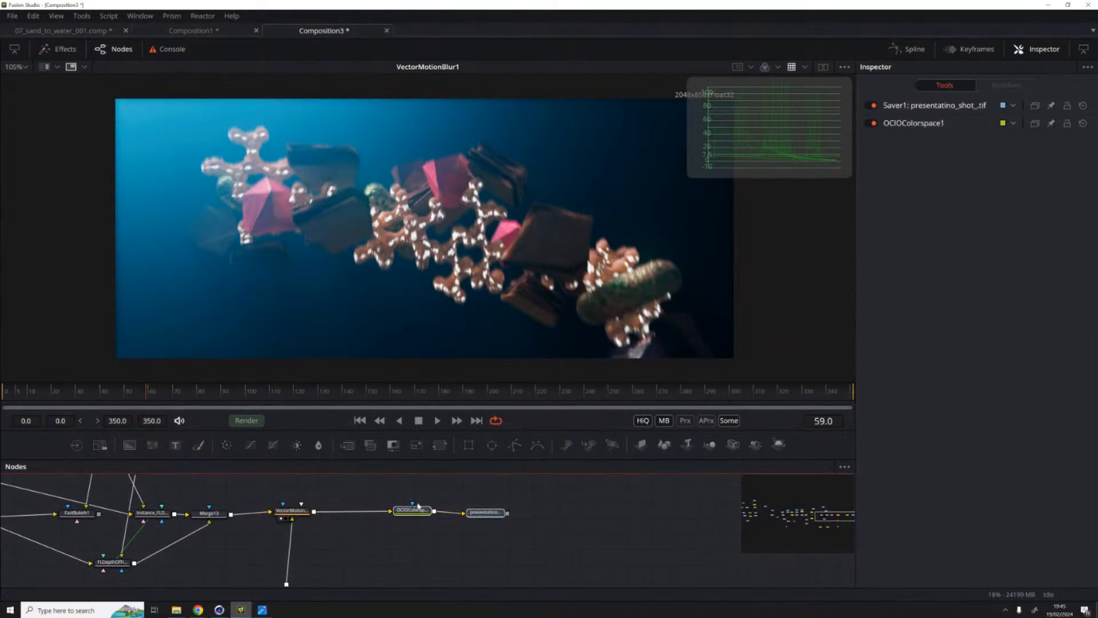
drag(411, 509, 582, 512)
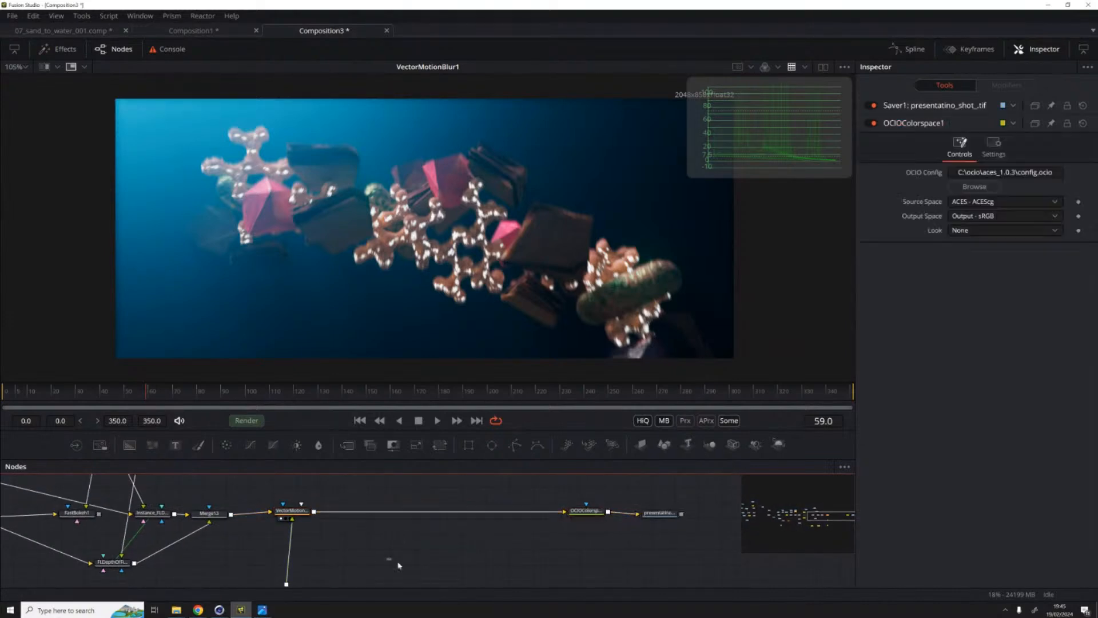
click(289, 511)
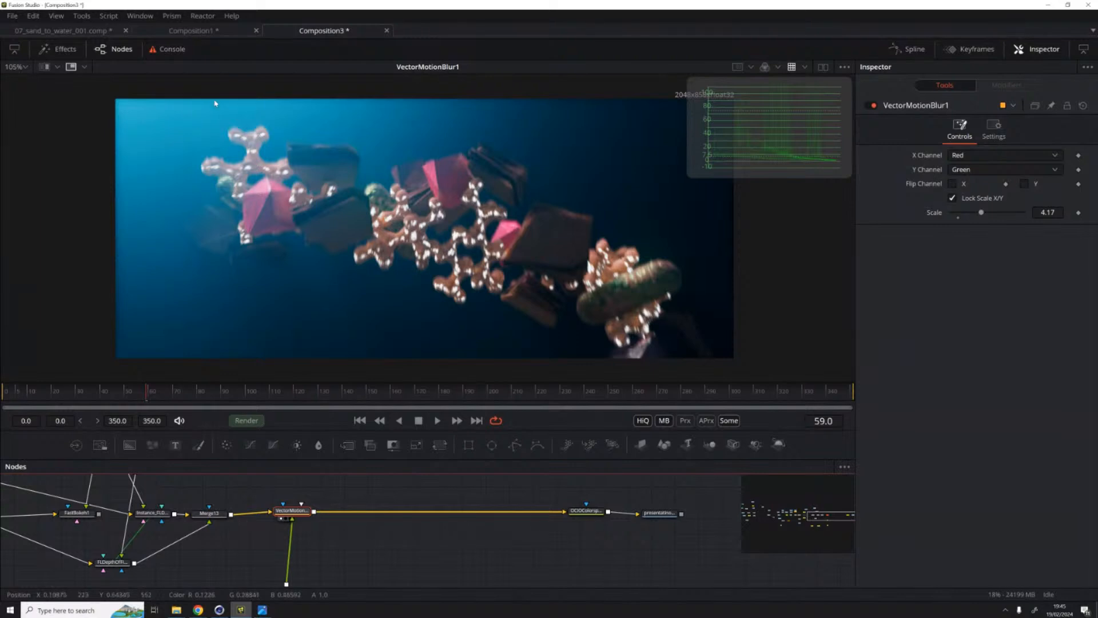
drag(366, 532, 356, 528)
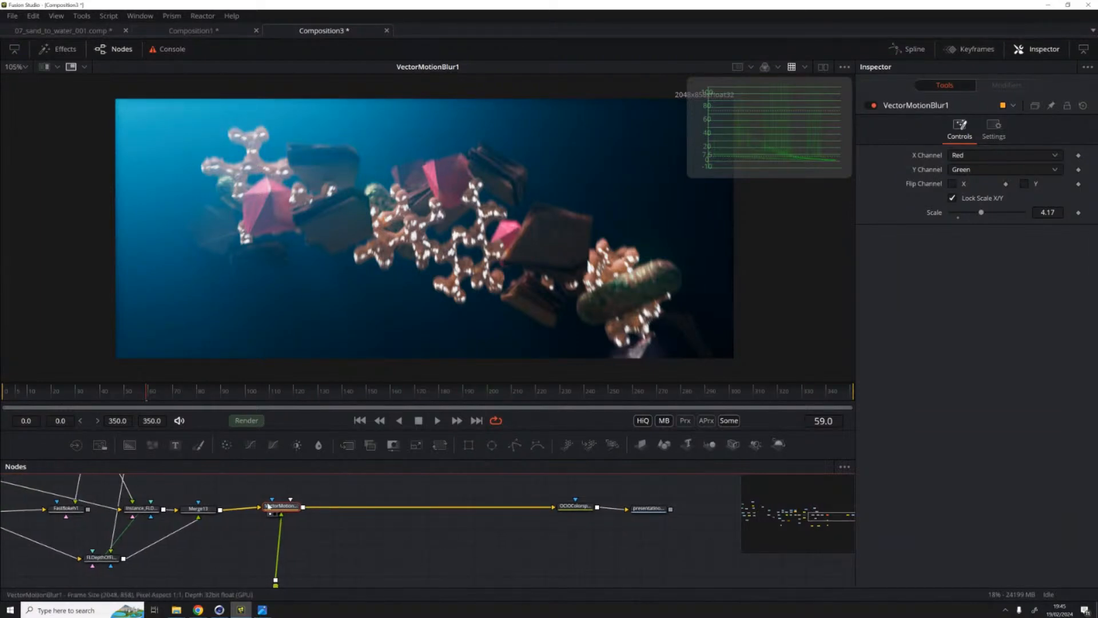
drag(692, 176, 747, 118)
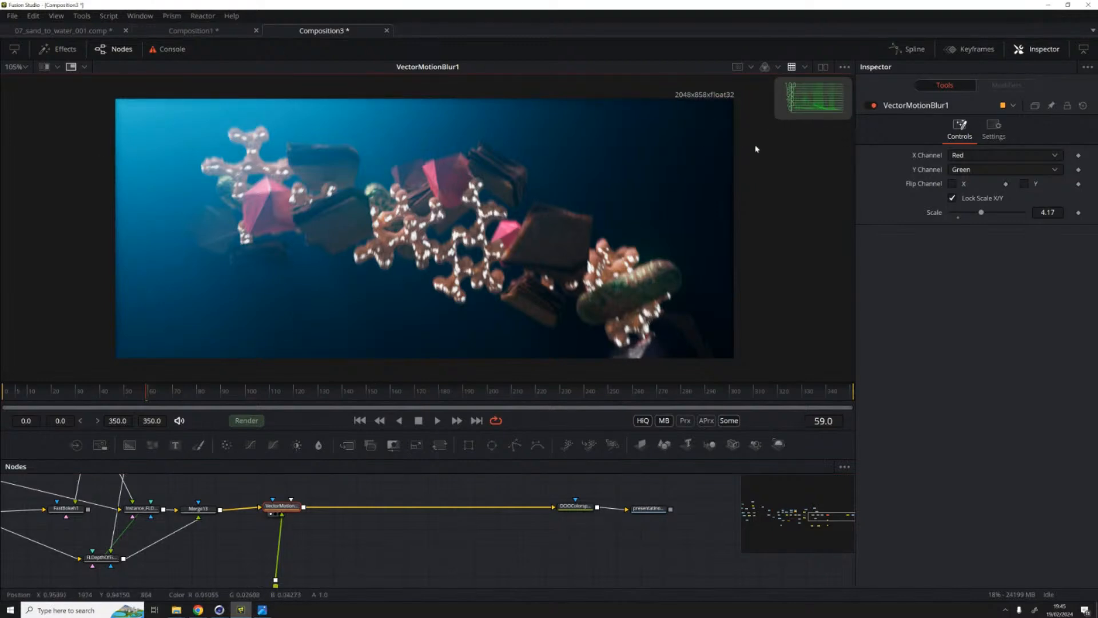
Step: Add a Rays node between VectorMotionBlur1 and OCIOColorspace1 and display its result
right_click(303, 554)
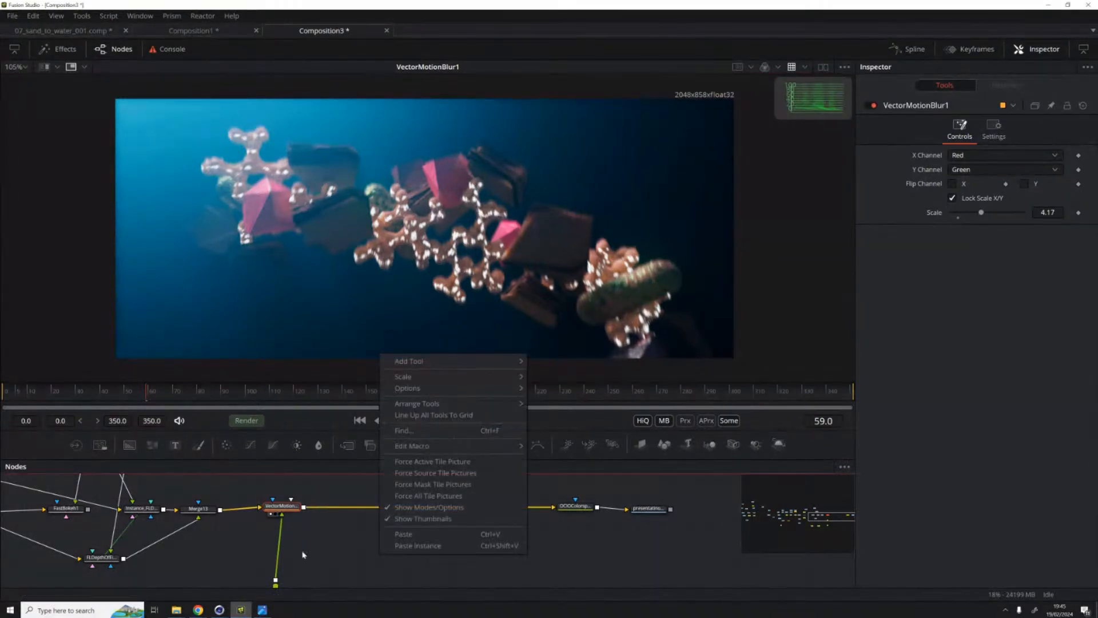
mouse_move(443, 361)
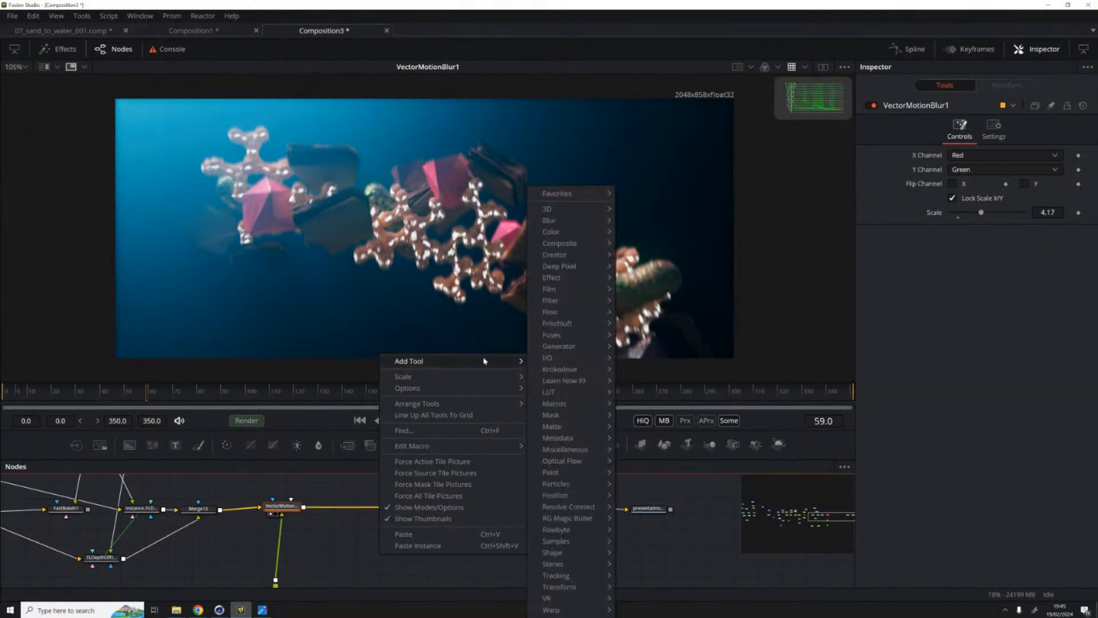
mouse_move(563, 281)
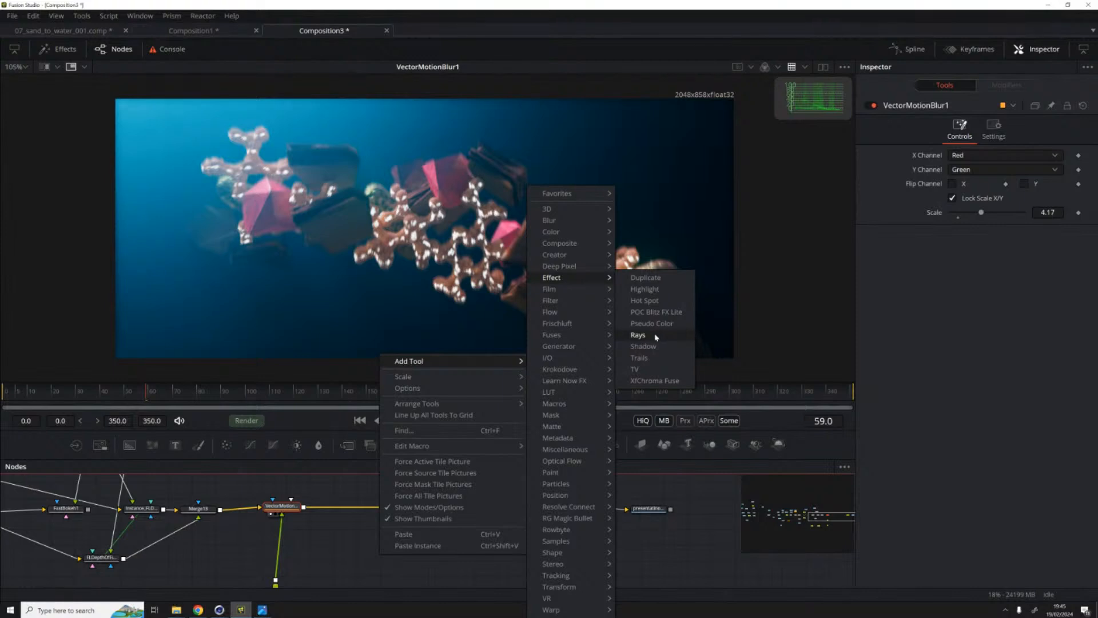
click(639, 335)
drag(378, 558, 378, 506)
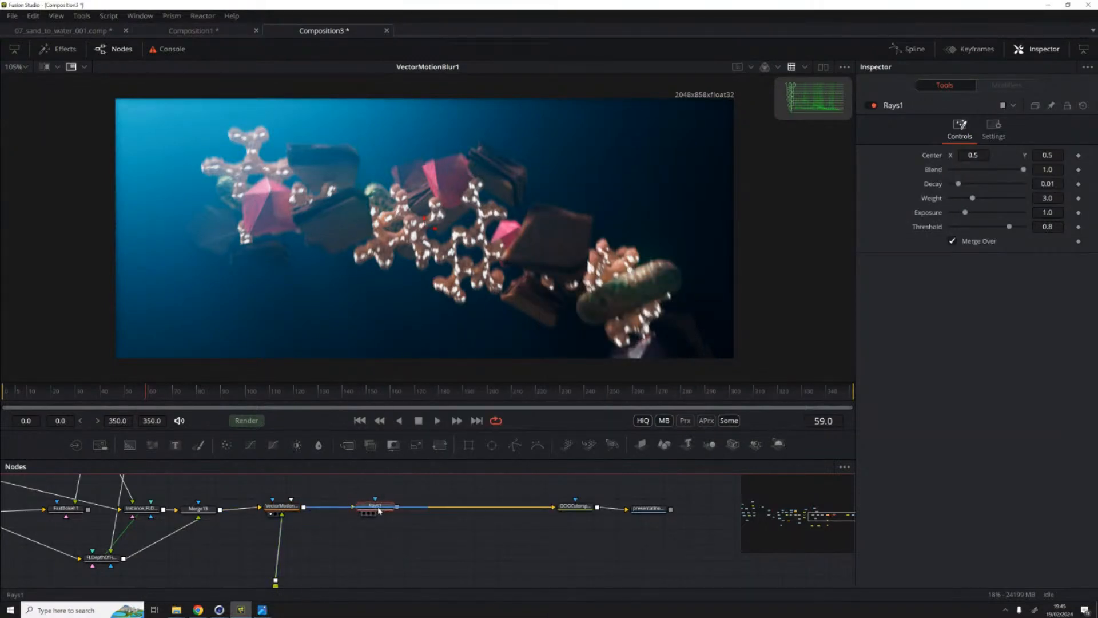
click(365, 513)
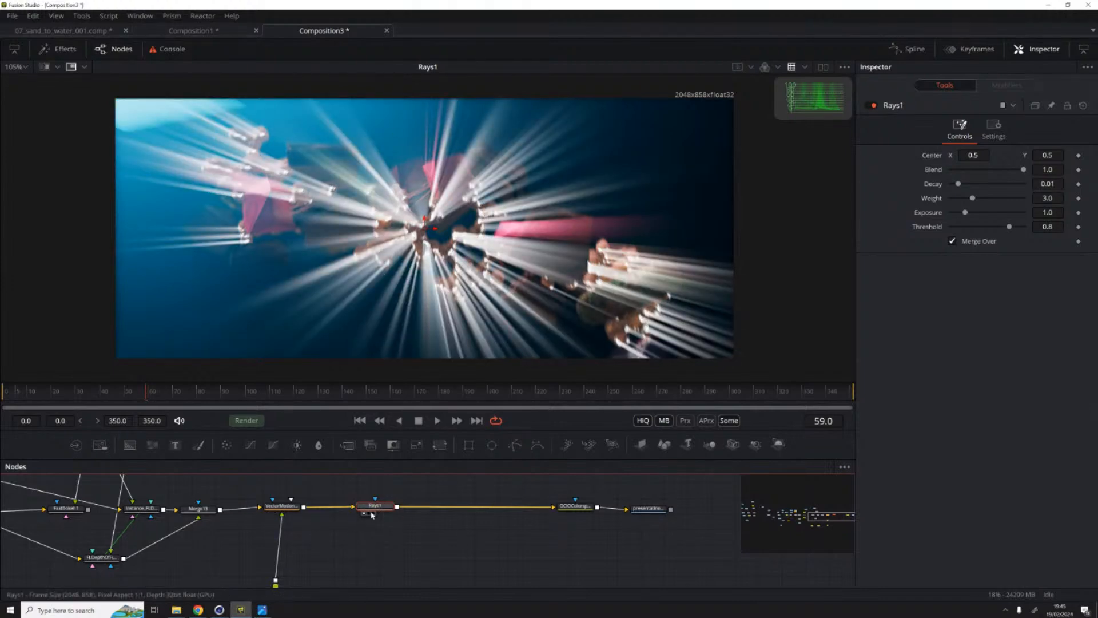
drag(371, 513, 369, 524)
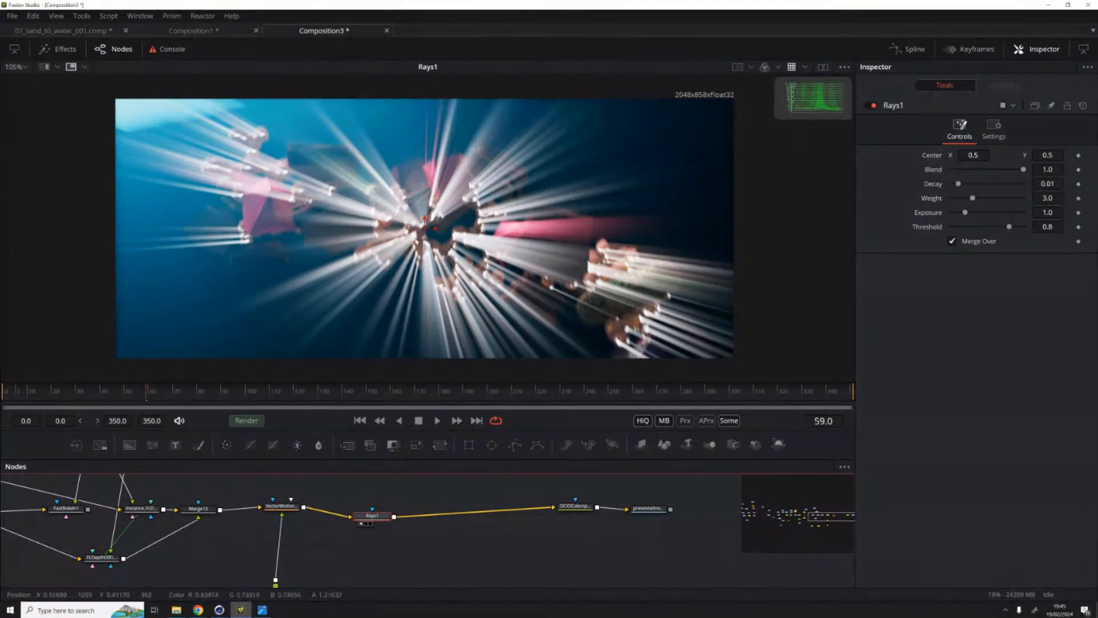
Step: Set Rays1's center to X 0.058537, Y 1.056291, exposure to 1.063 and threshold to 0.591, and turn off Merge Over
drag(426, 231, 152, 84)
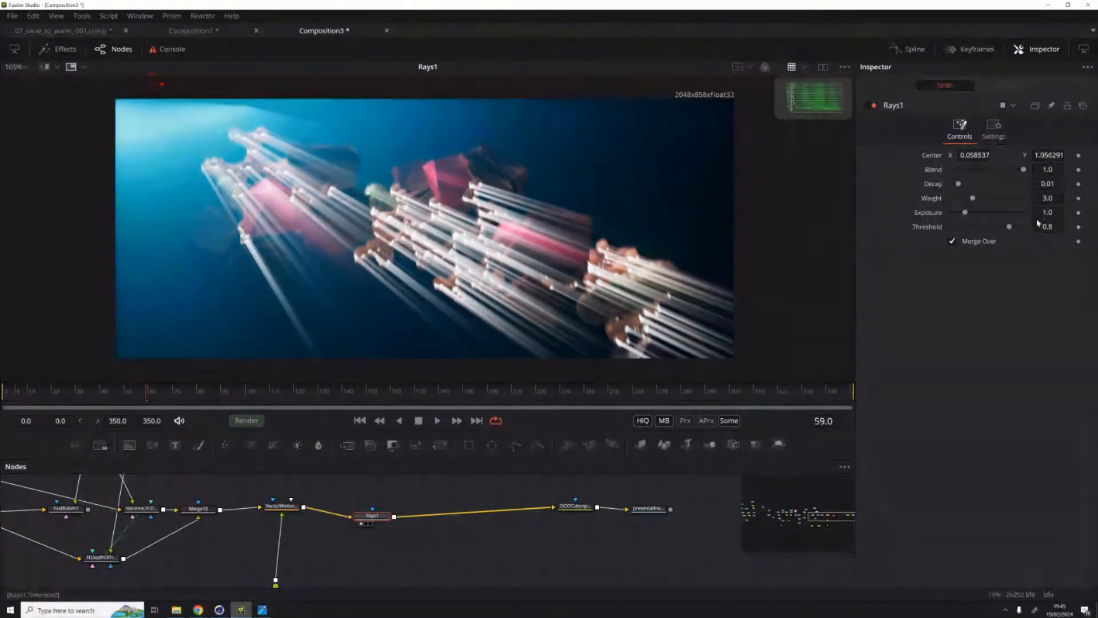
drag(1009, 226, 967, 212)
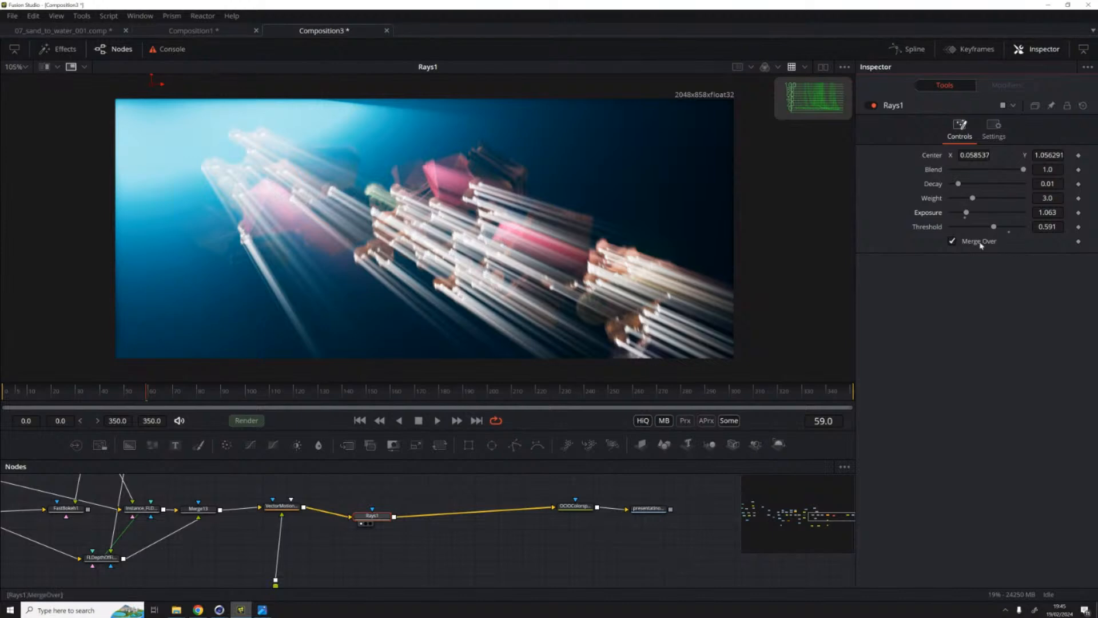
click(965, 243)
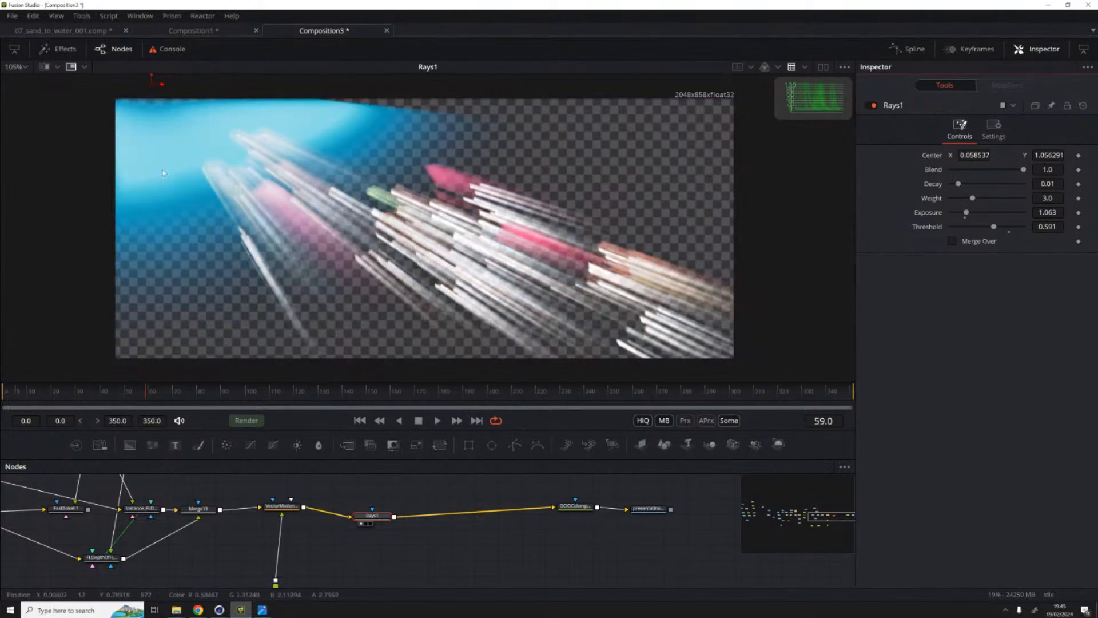
Step: Move Rays1 above the main node line and add a Merge node beside VectorMotionBlur1
drag(369, 518, 330, 480)
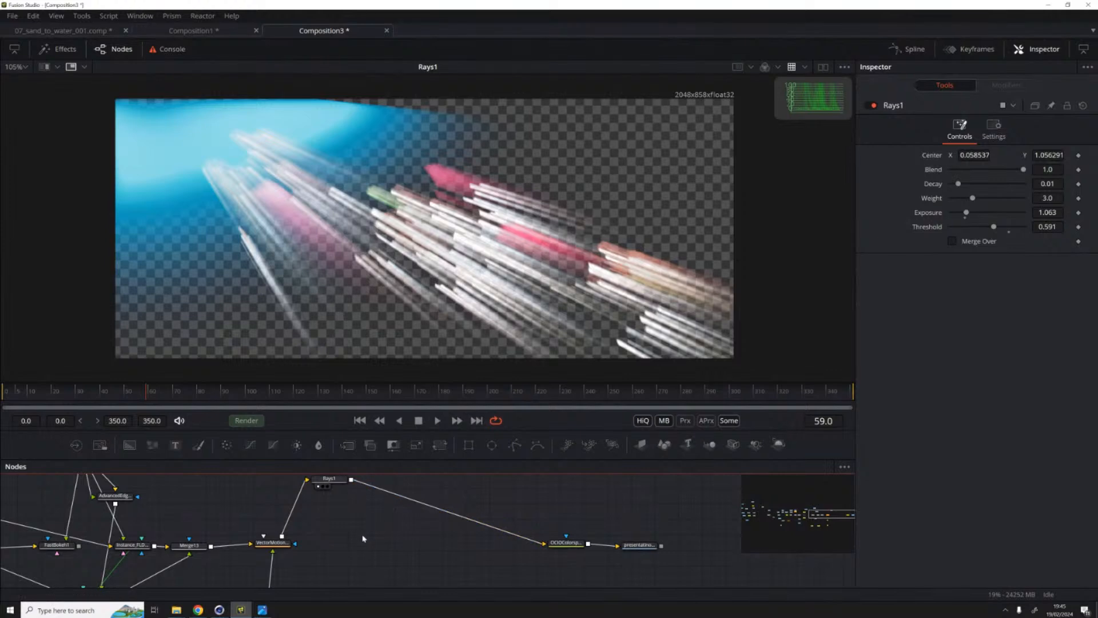
key(shift+space)
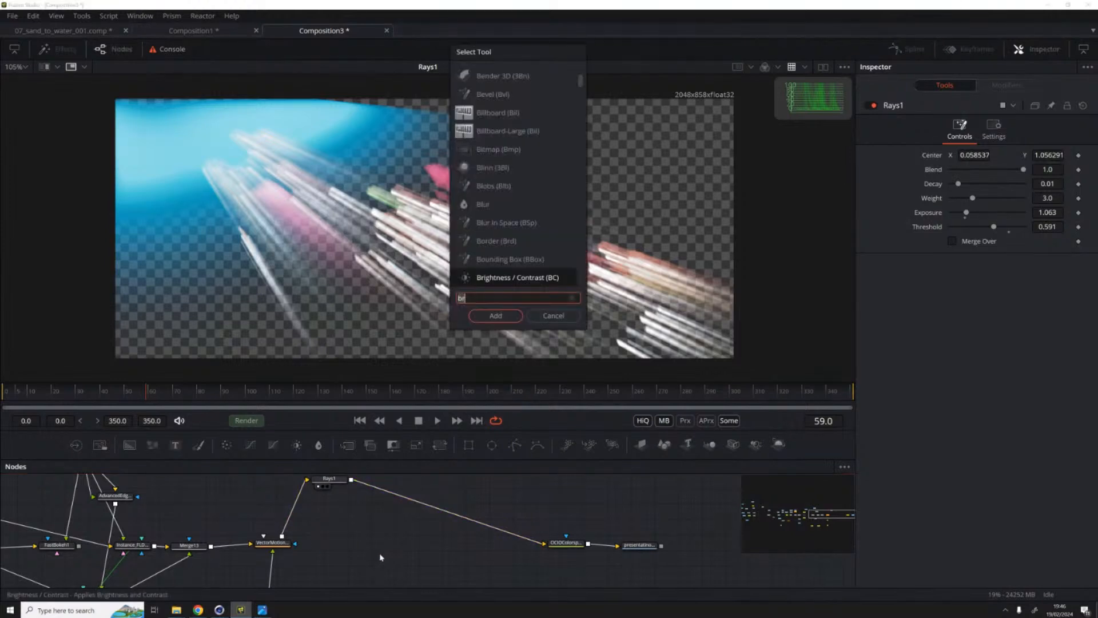
text(,erg)
key(BackSpace)
key(BackSpace)
key(BackSpace)
key(BackSpace)
text(merg)
key(Return)
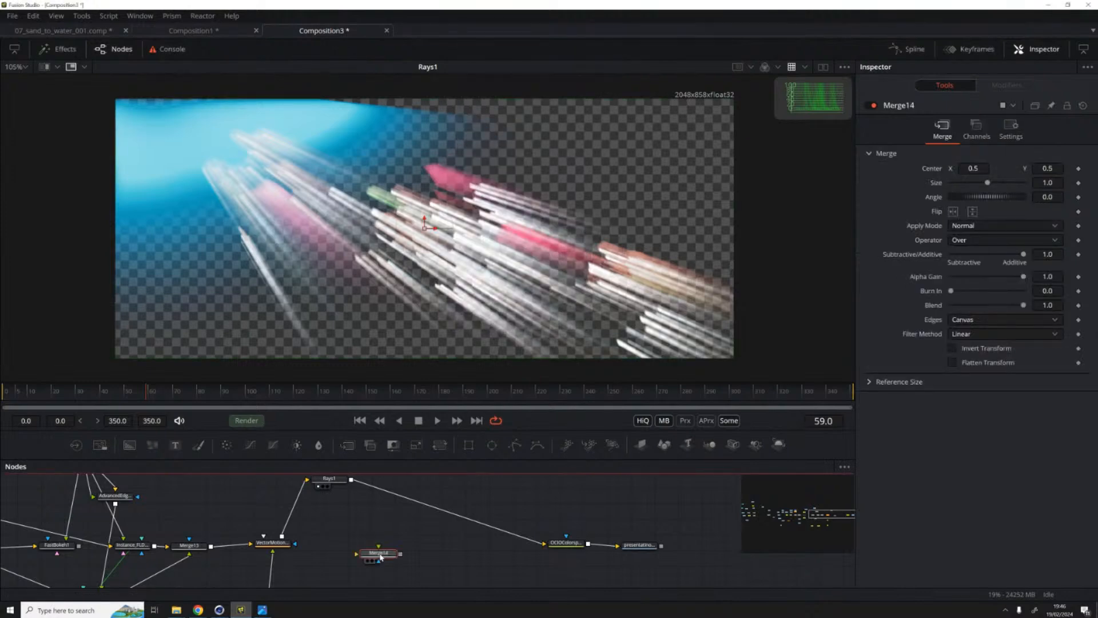
Step: Connect VectorMotionBlur1 as Merge14's background and Rays1 as its foreground, display the merge, and reposition Rays1 above it
drag(294, 544, 359, 552)
drag(351, 480, 377, 542)
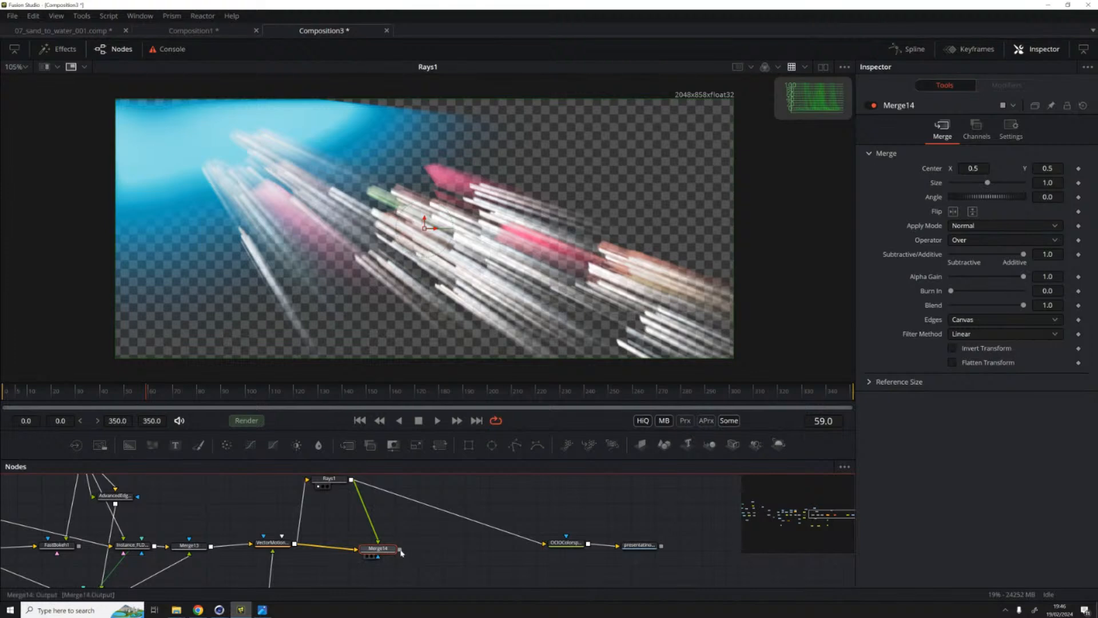
key(1)
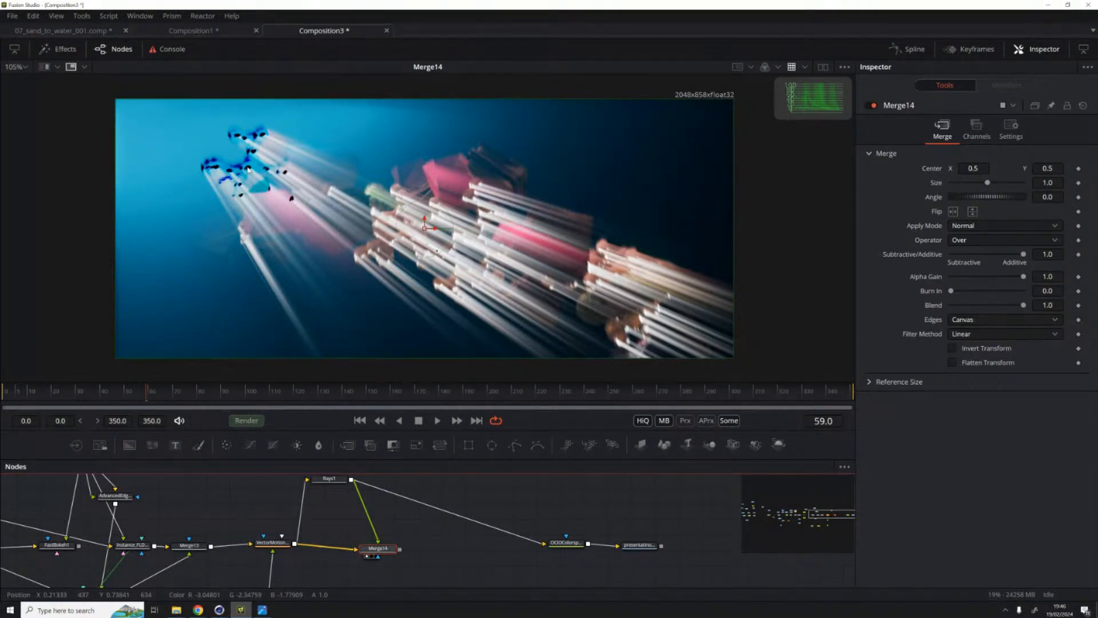
click(336, 479)
drag(351, 490, 381, 496)
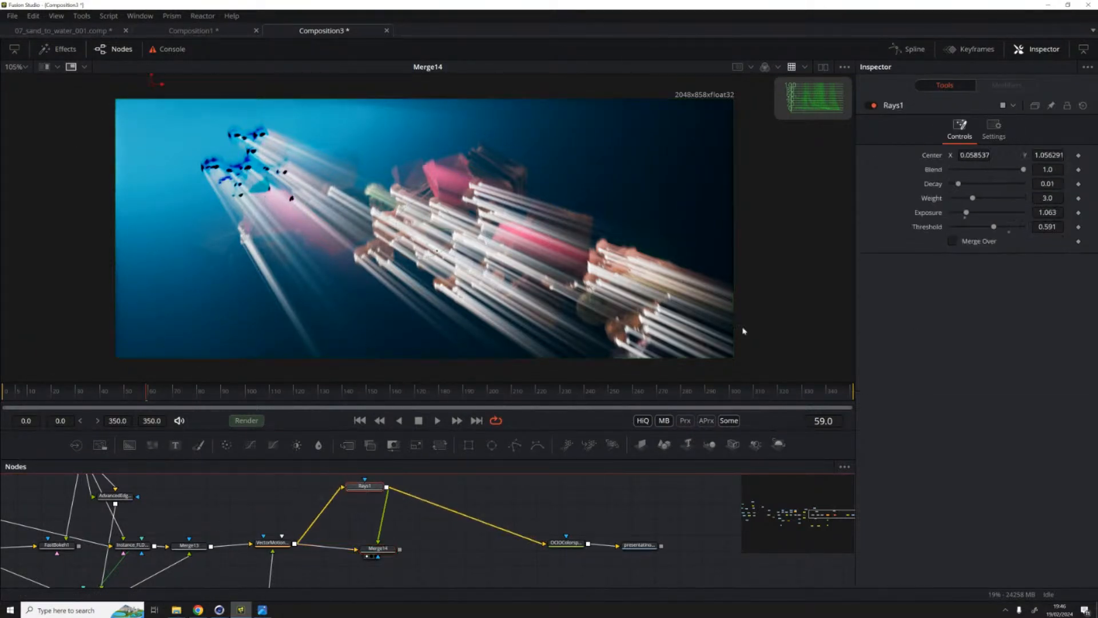
Step: Set Merge14's Alpha Gain to 0.0 and shift the node slightly to the right in the node graph
click(377, 554)
drag(1023, 276, 919, 277)
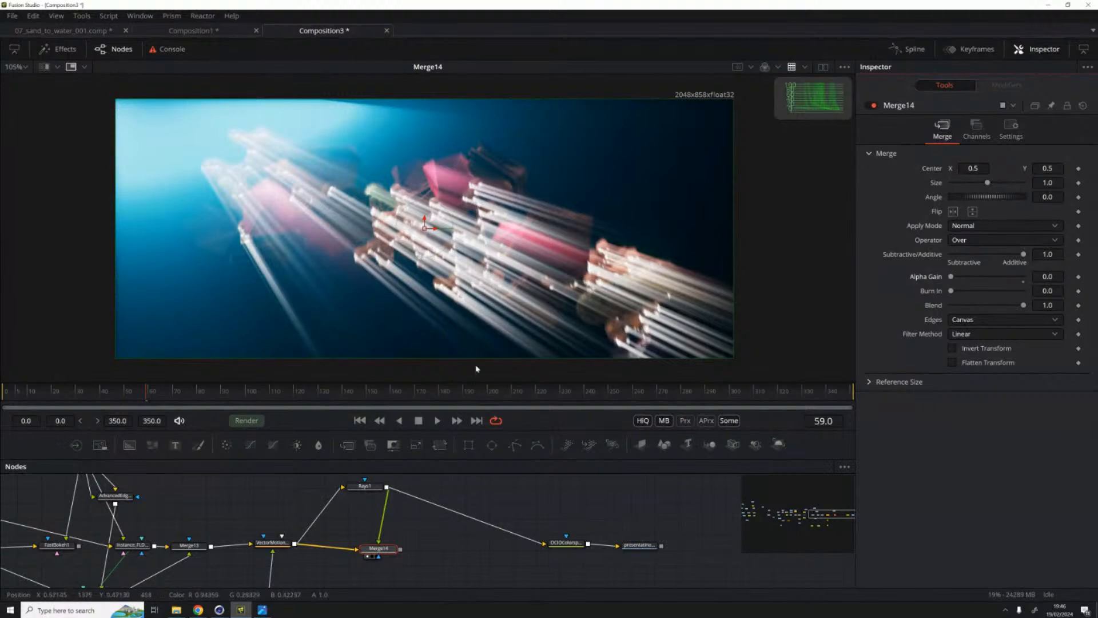
drag(373, 550, 385, 547)
Step: View Rays1, move its center to X 0.015039, Y 1.029801, and display Merge14 again
drag(364, 486, 362, 128)
drag(151, 84, 124, 88)
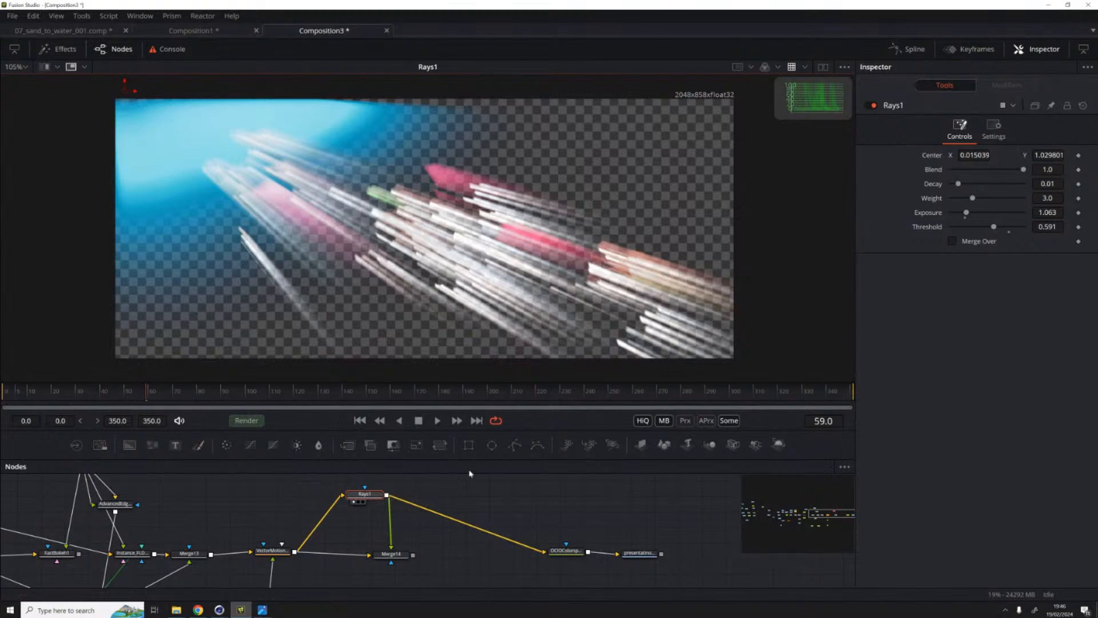
key(1)
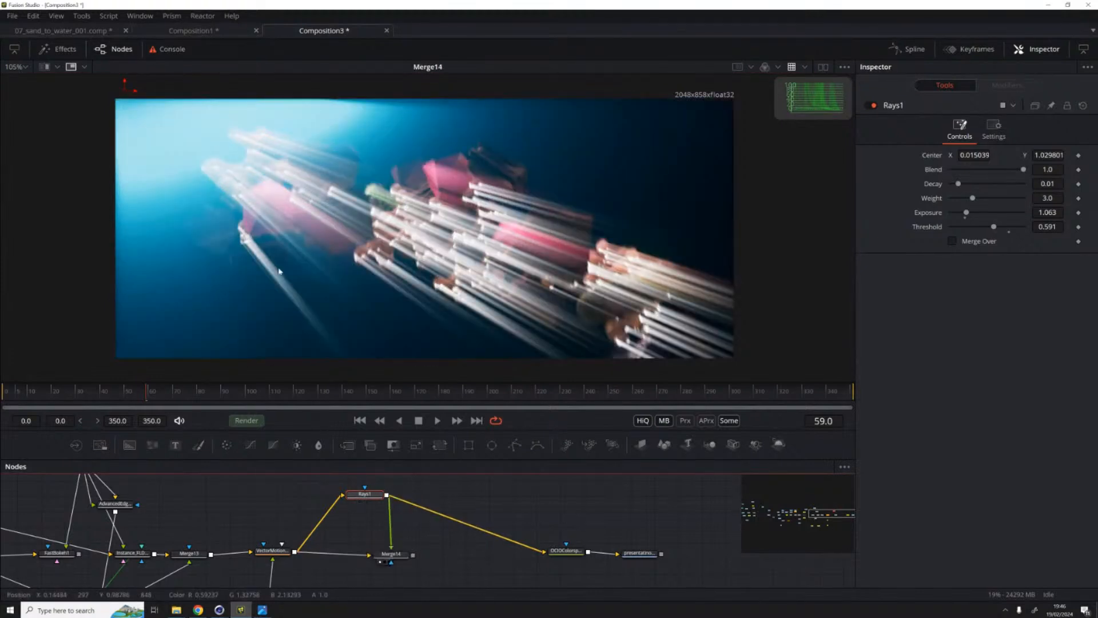
Step: Set Merge14's Blend to 0.512 to weaken the light rays over the shot
click(391, 553)
drag(1023, 304, 991, 308)
scroll(394, 558, down, 1)
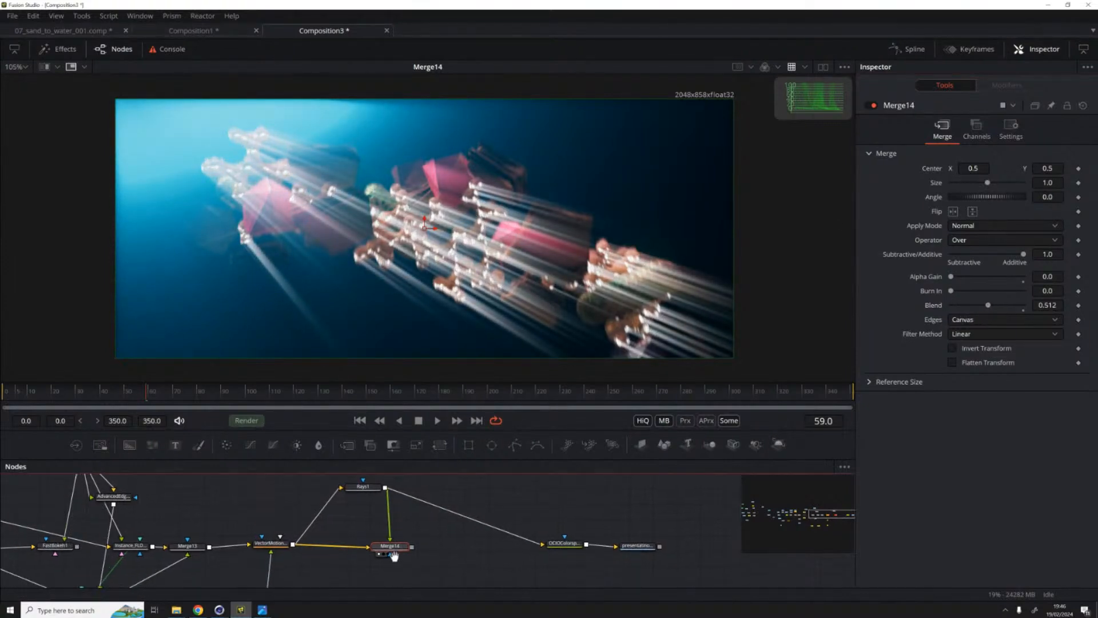
click(468, 446)
drag(436, 569, 378, 552)
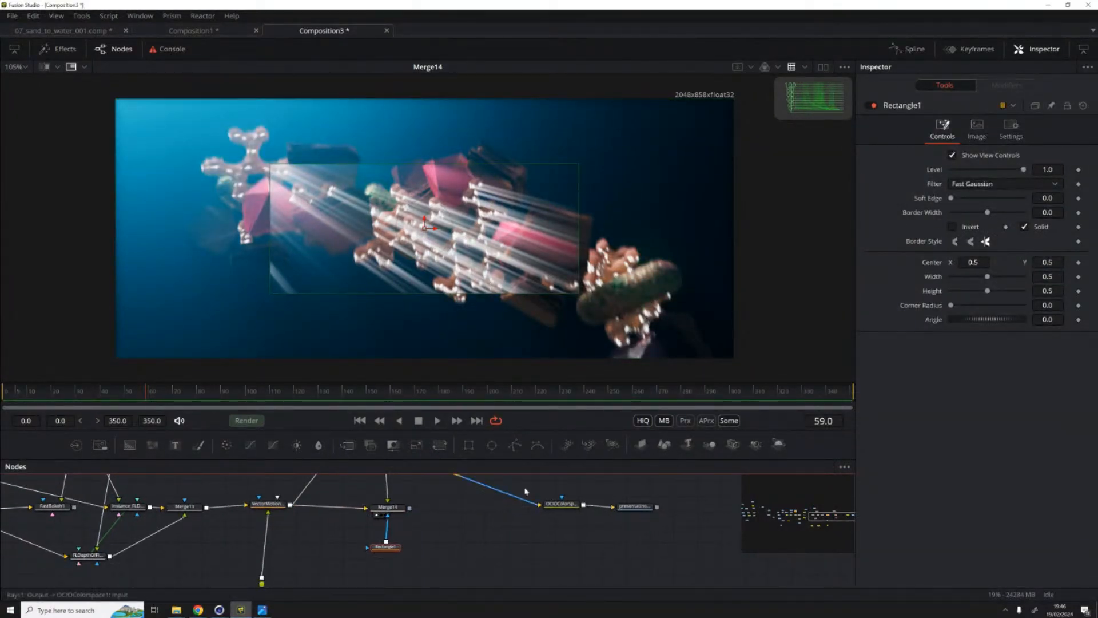
key(Delete)
Step: Add a Polygon mask, draw a closed shape around the bright upper-left area of the image, and connect it to Merge14's mask input
click(517, 446)
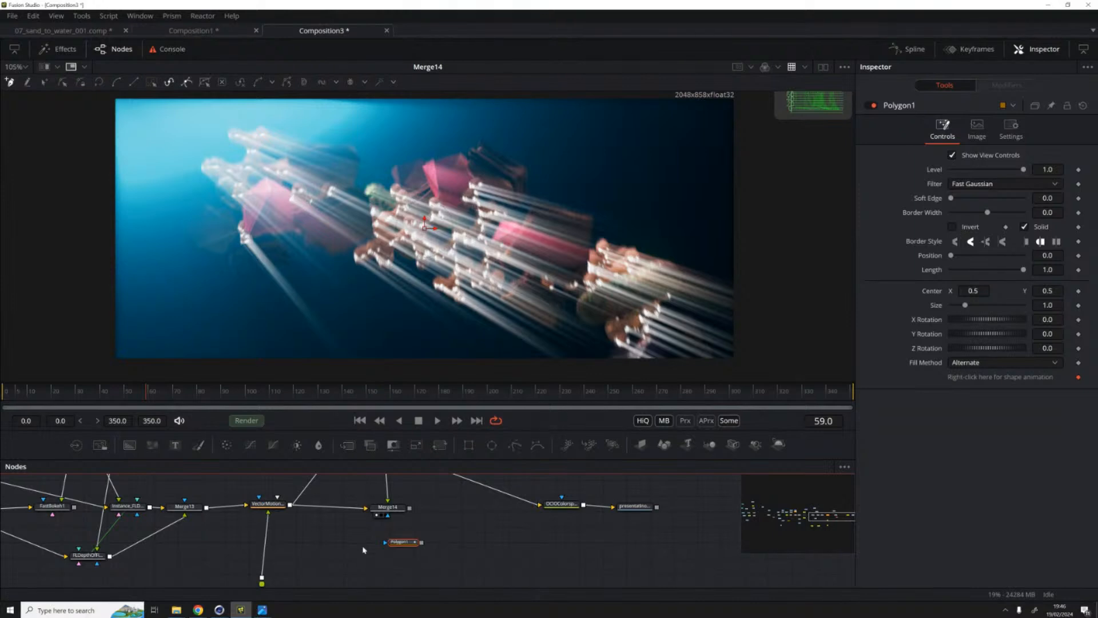
drag(394, 545, 360, 562)
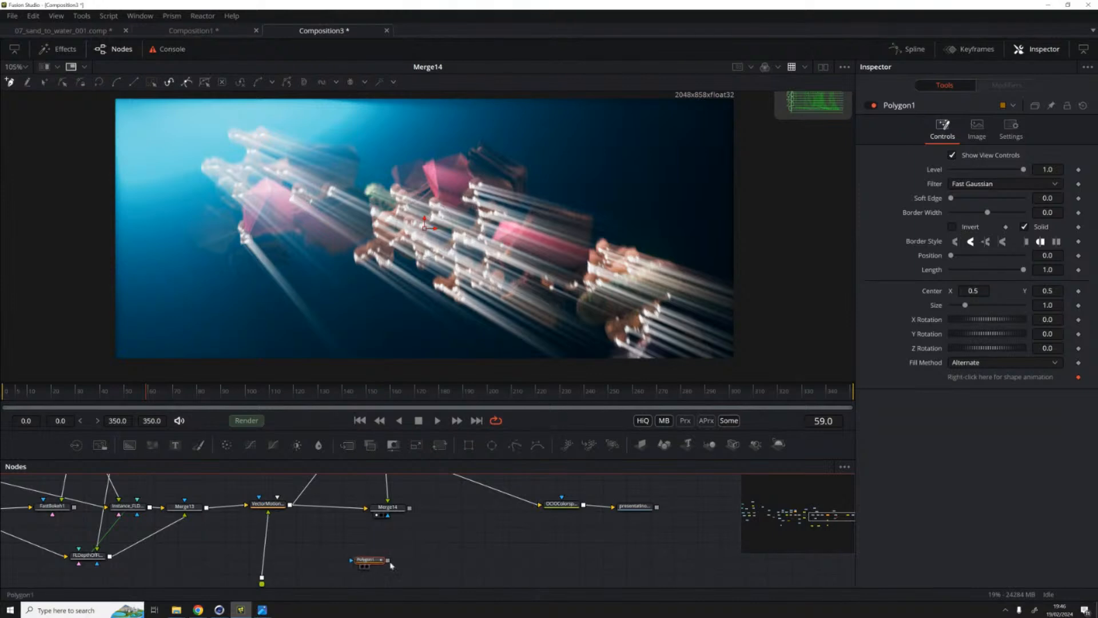
scroll(94, 235, up, 1)
click(94, 246)
click(228, 175)
click(350, 168)
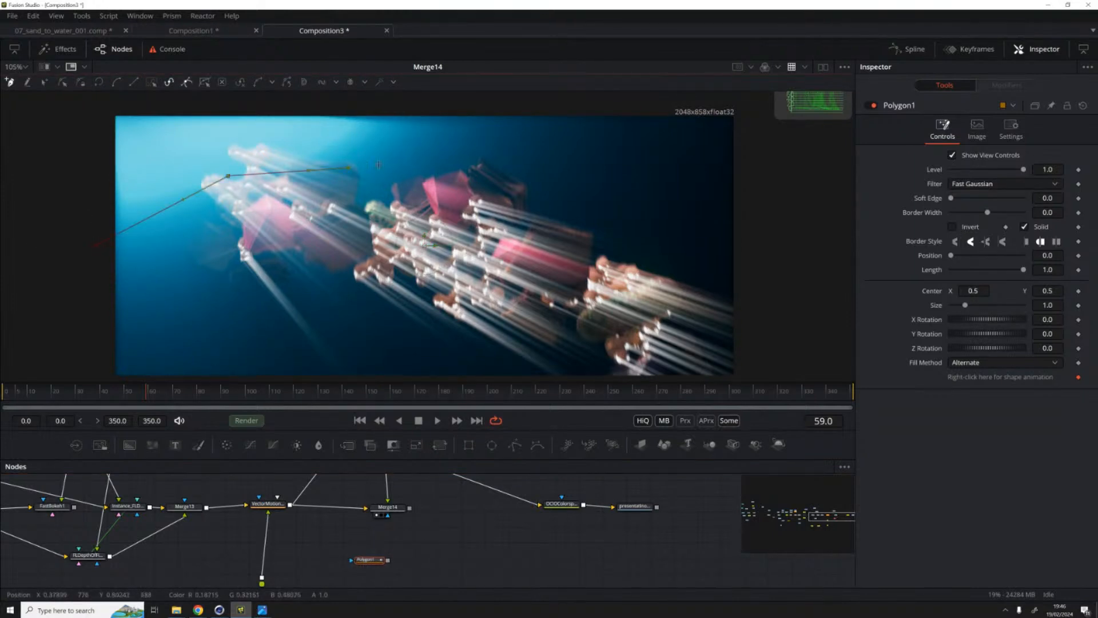
click(572, 108)
click(116, 99)
click(93, 247)
drag(388, 560, 385, 522)
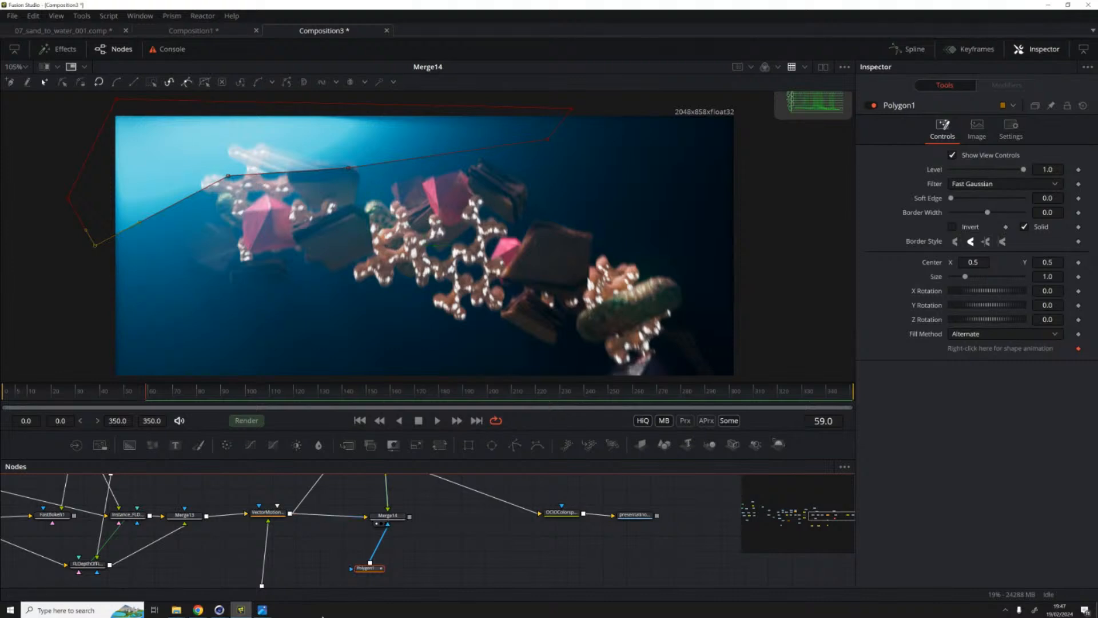
Step: Refine Polygon1 by lowering its inner corner and widening its upper corners, and set Soft Edge to 0.0772
drag(228, 175, 245, 186)
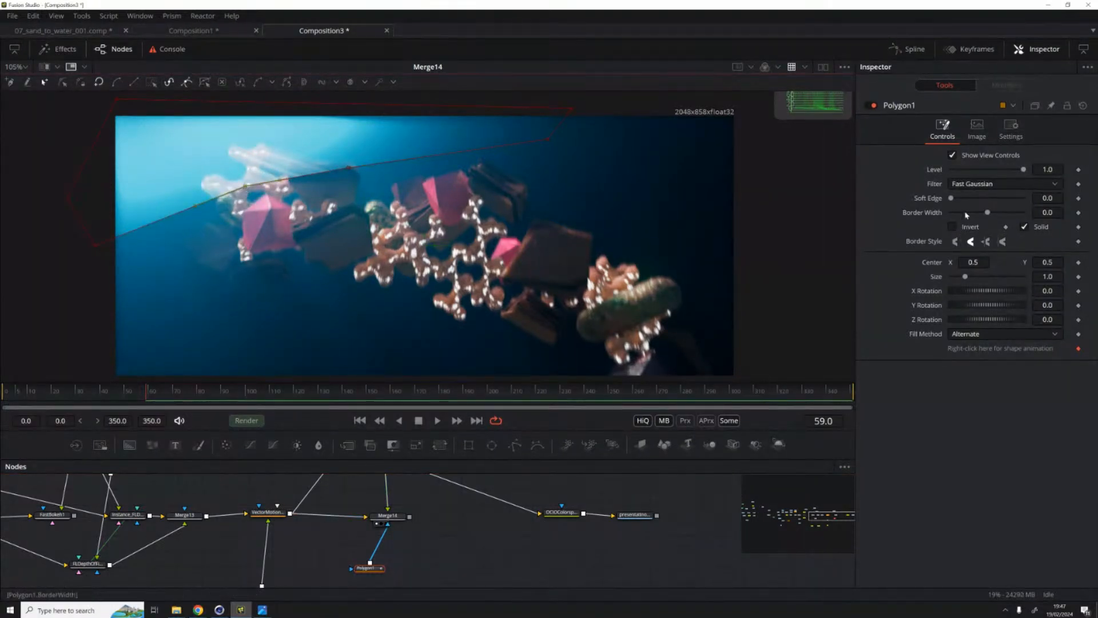
drag(954, 203, 980, 205)
drag(573, 108, 569, 94)
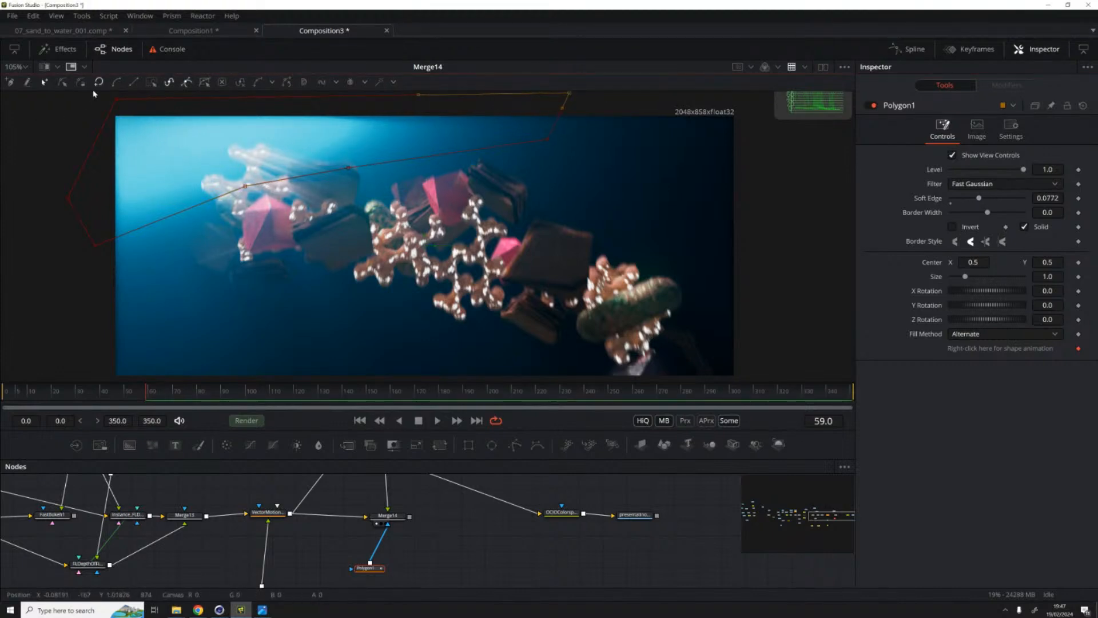
drag(116, 100, 60, 93)
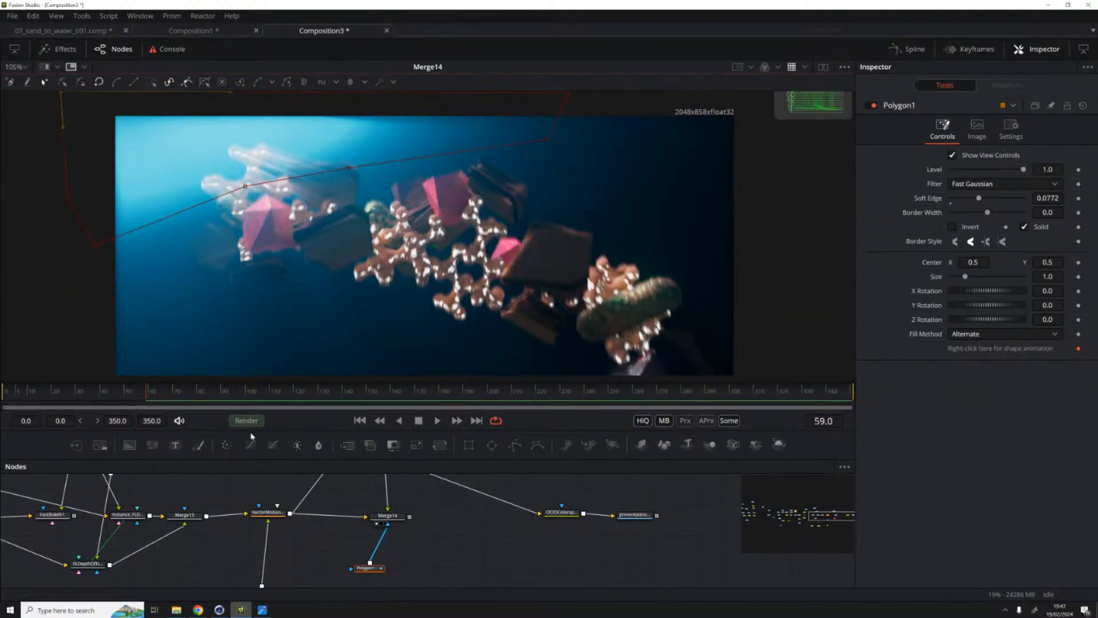
drag(364, 573, 369, 574)
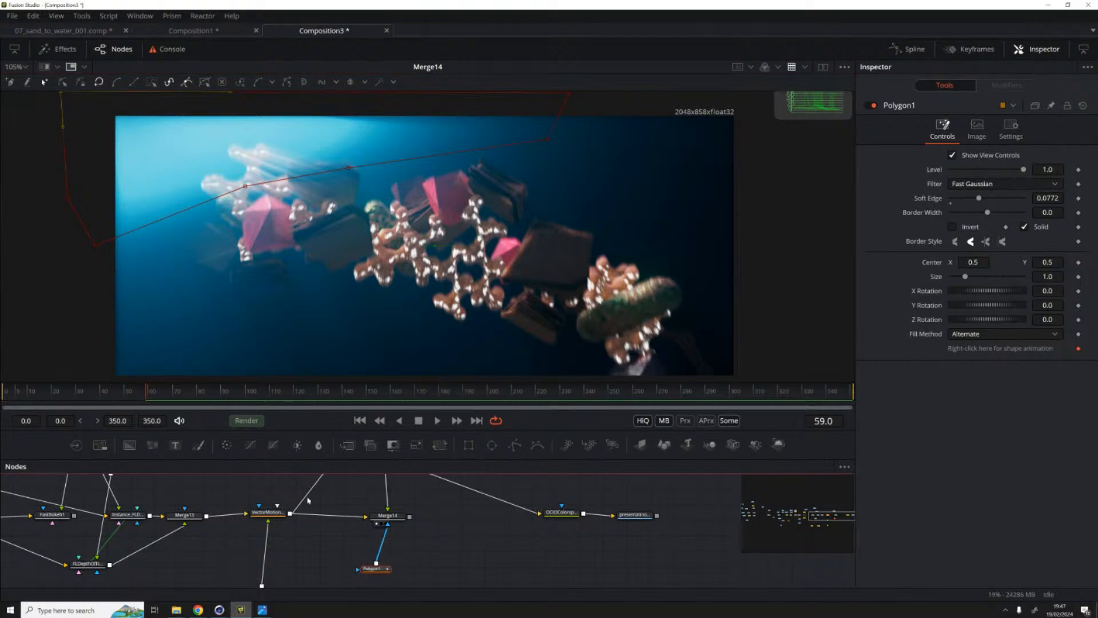
Step: At frame 120, move all Polygon1 points up and left out of the picture to keyframe the mask's exit
click(168, 390)
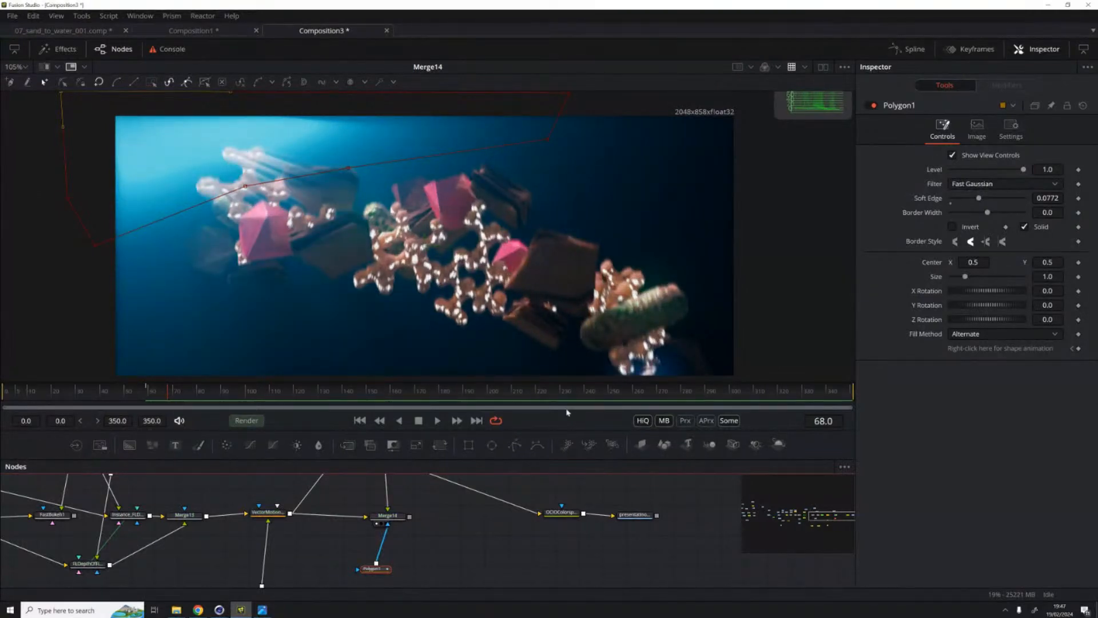
drag(375, 569, 389, 562)
drag(307, 556, 304, 536)
drag(387, 541, 382, 546)
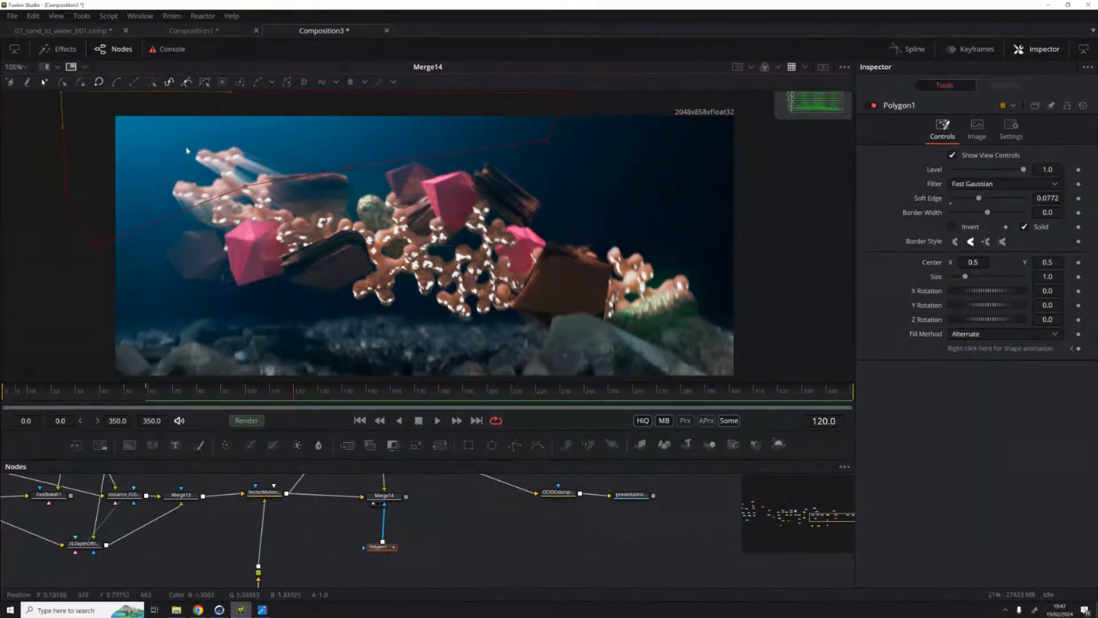
scroll(231, 197, up, 3)
scroll(230, 197, left, 3)
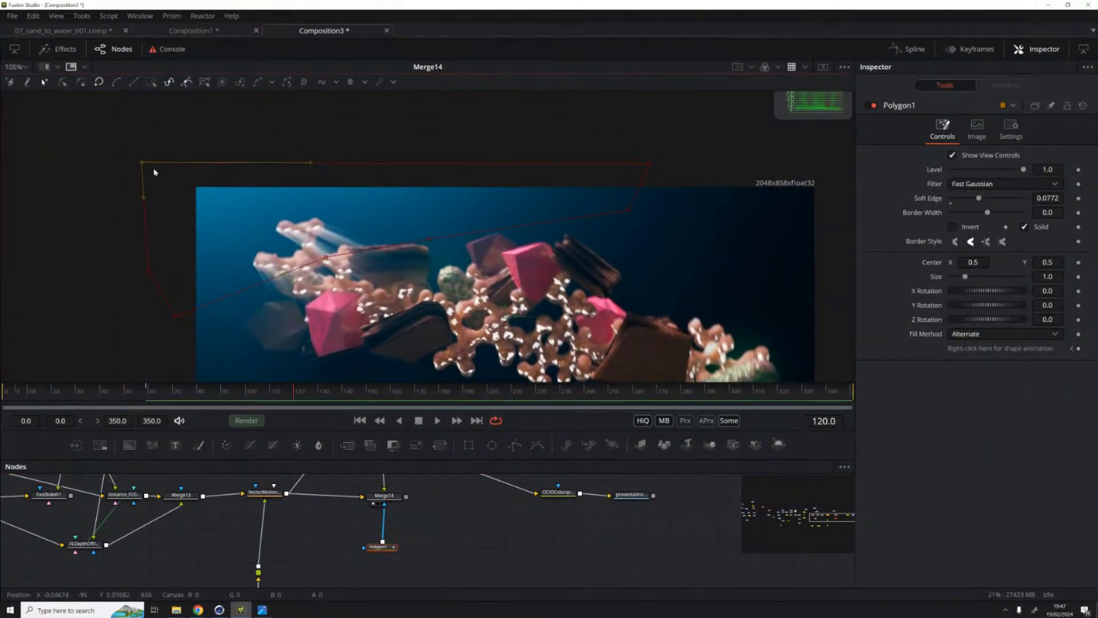
drag(685, 136, 55, 386)
drag(627, 211, 560, 112)
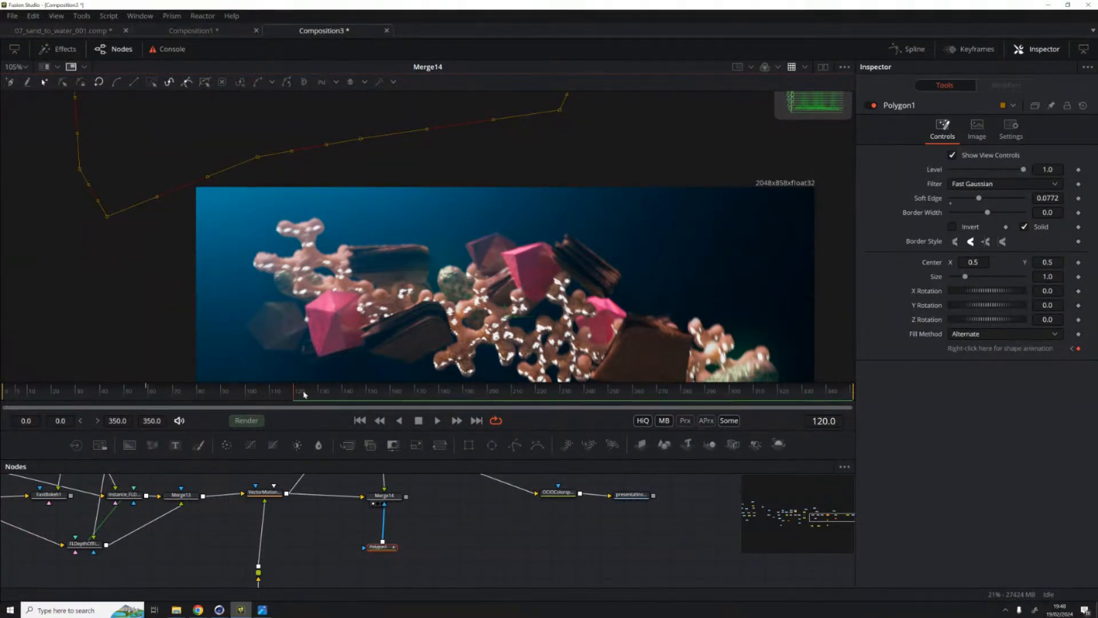
drag(379, 546, 387, 546)
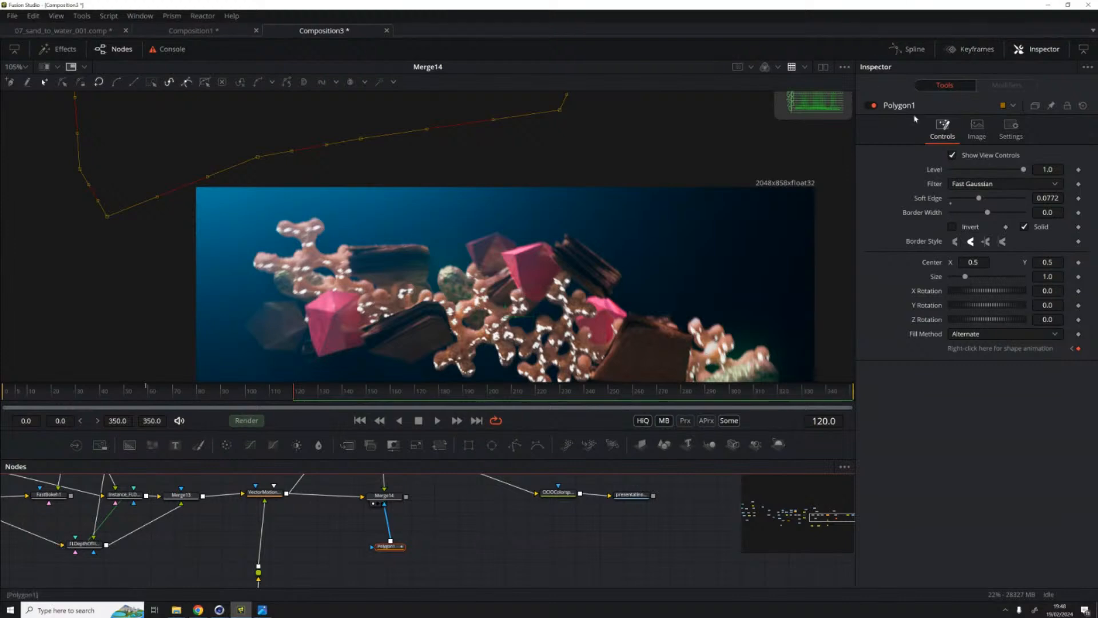
Step: Open the keyframe editor and limit it to only the selected tool, Polygon1
click(981, 50)
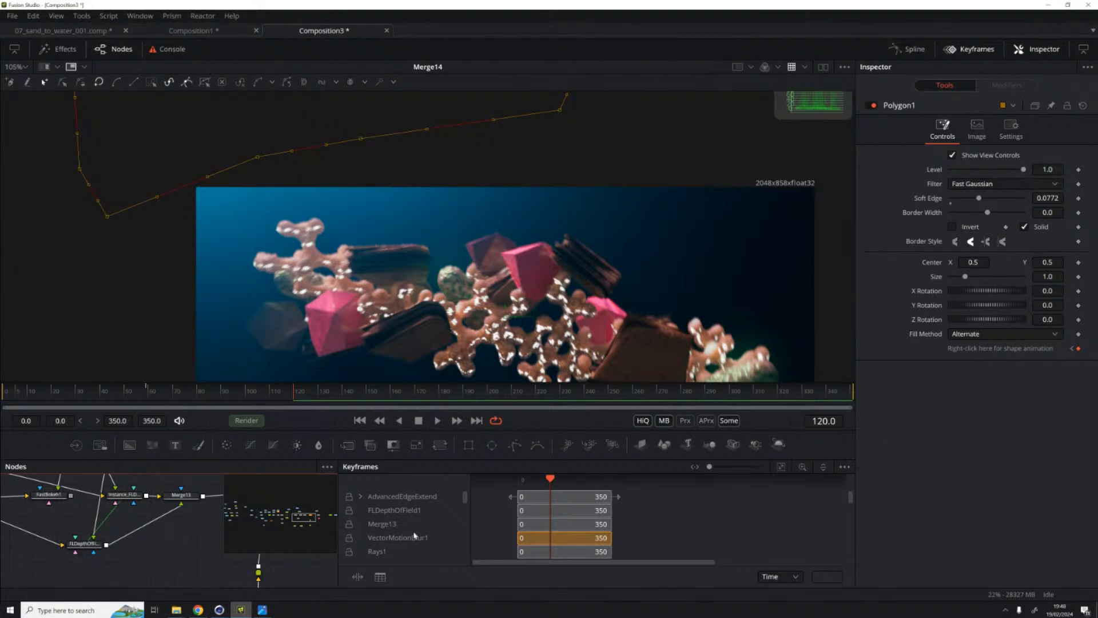
scroll(517, 515, down, 5)
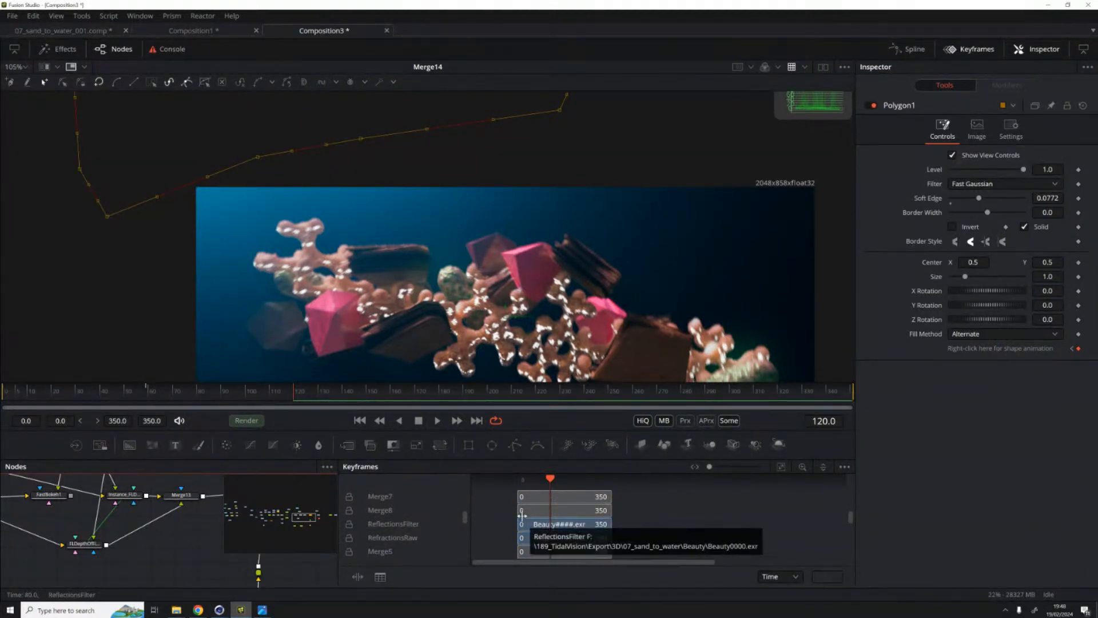
scroll(518, 500, down, 5)
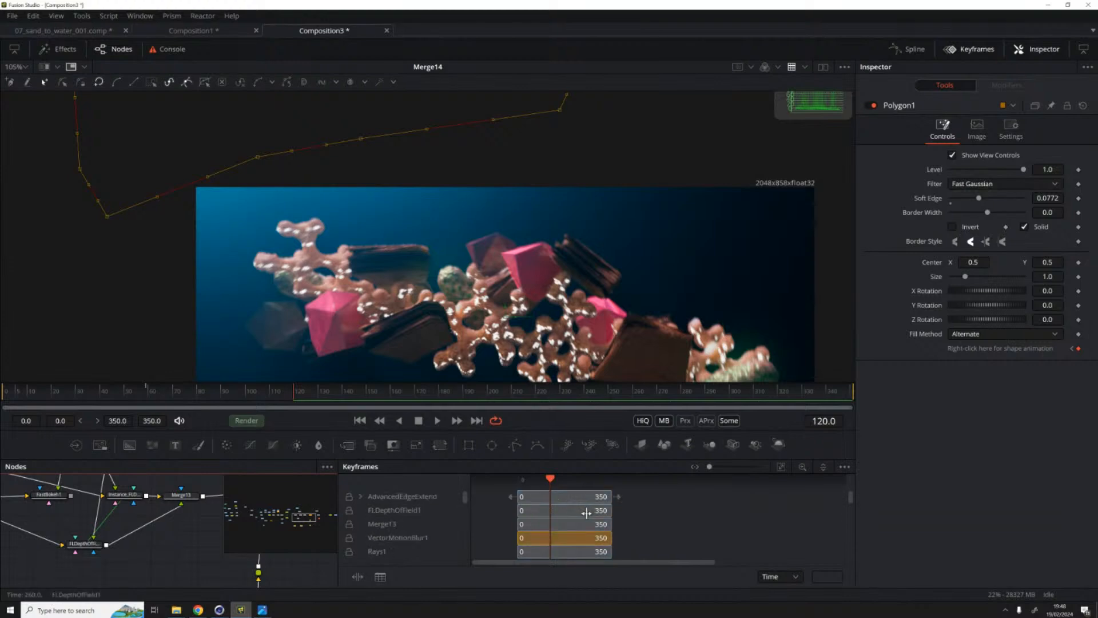
click(844, 468)
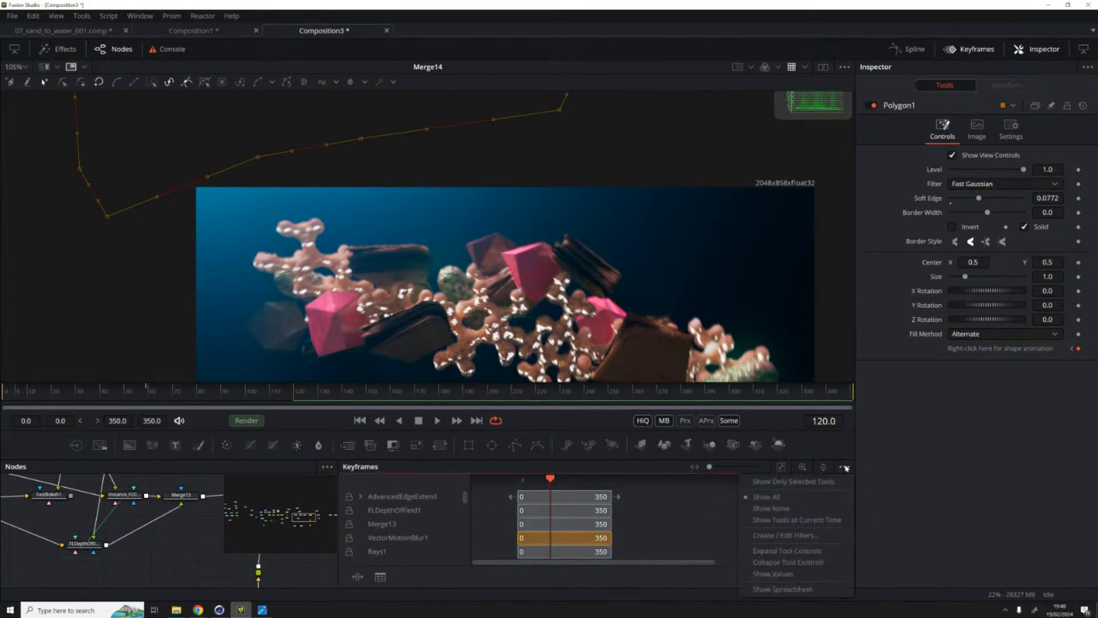
click(807, 483)
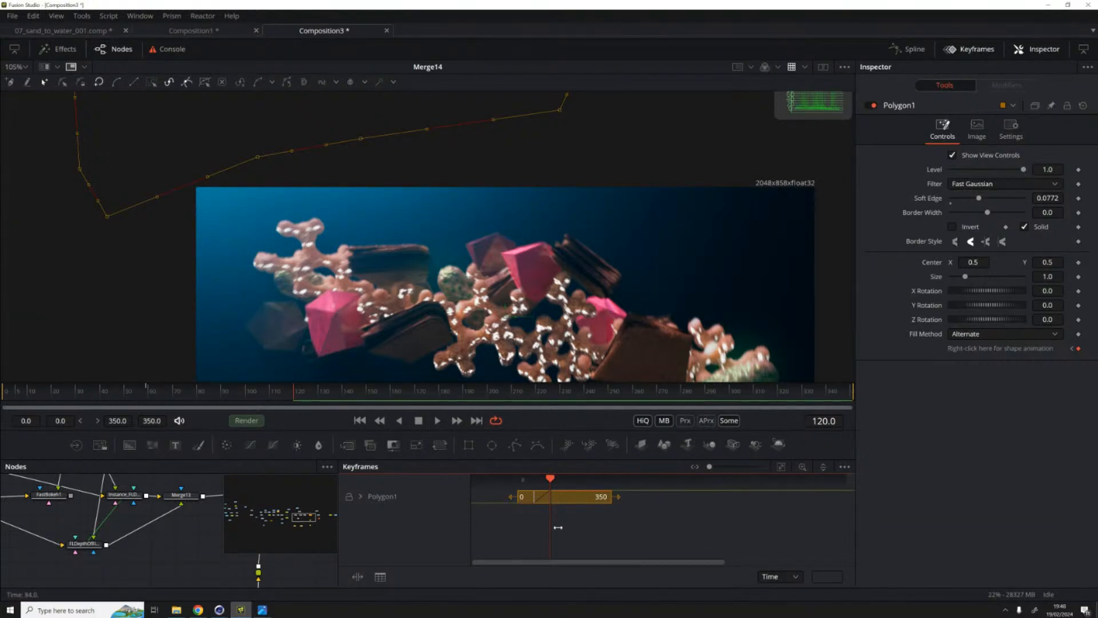
Step: Move Polygon1's second Polyline keyframe to frame 198 and close the keyframe editor
scroll(568, 540, down, 10)
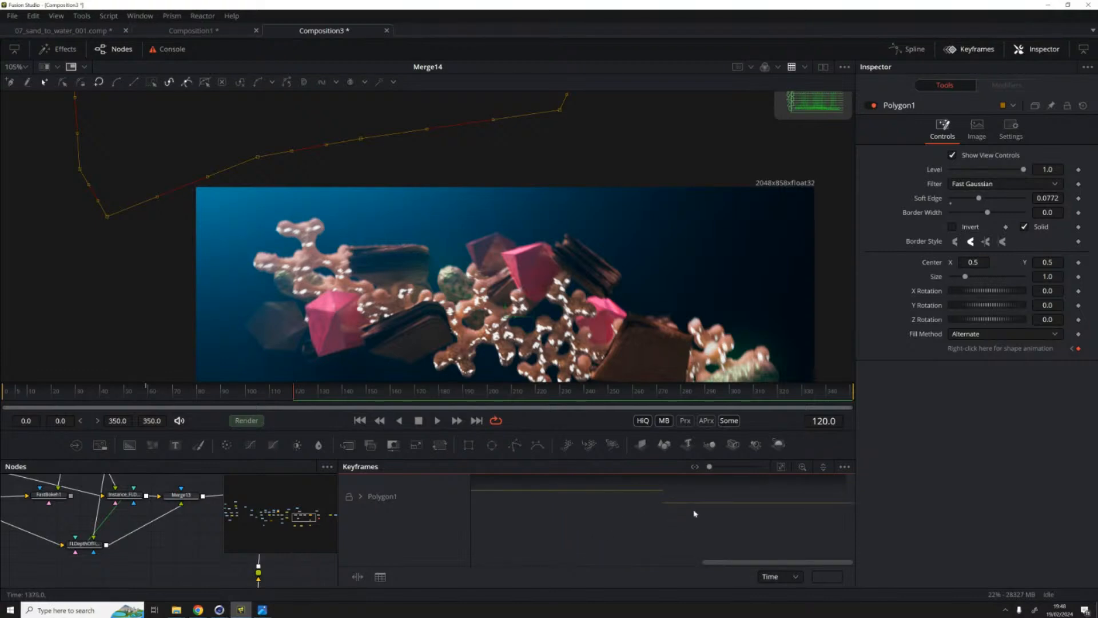
drag(706, 561, 586, 563)
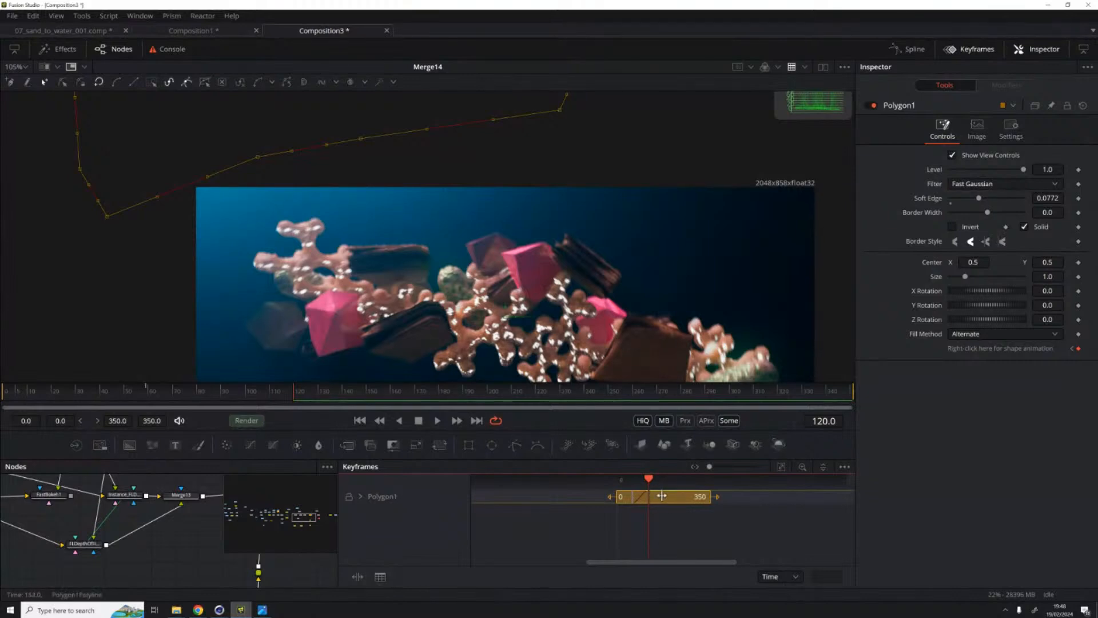
click(361, 497)
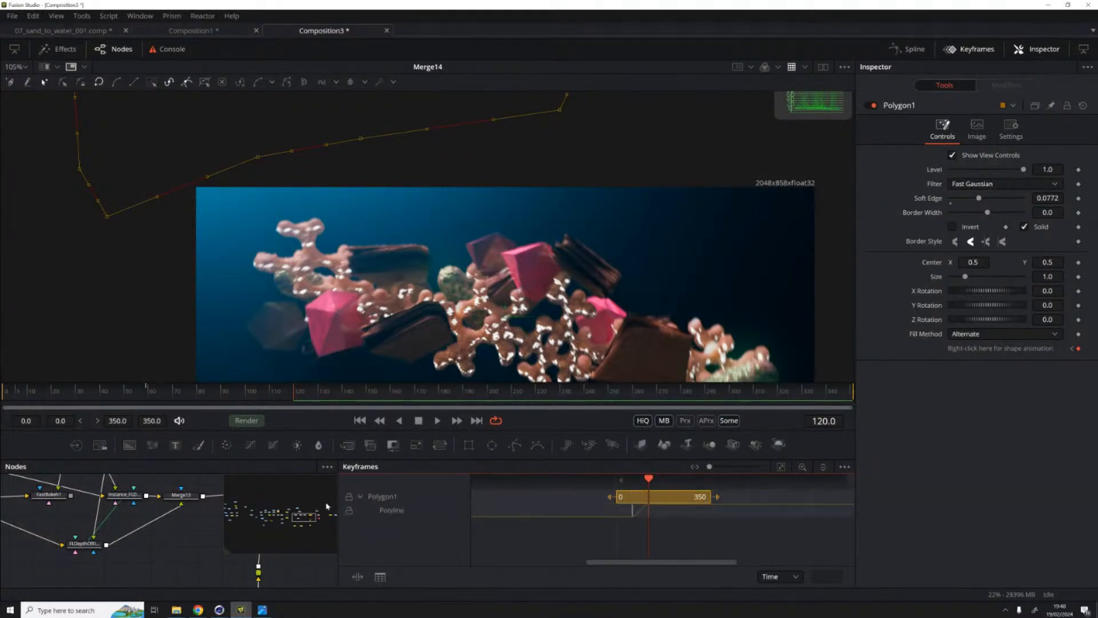
click(396, 516)
click(647, 513)
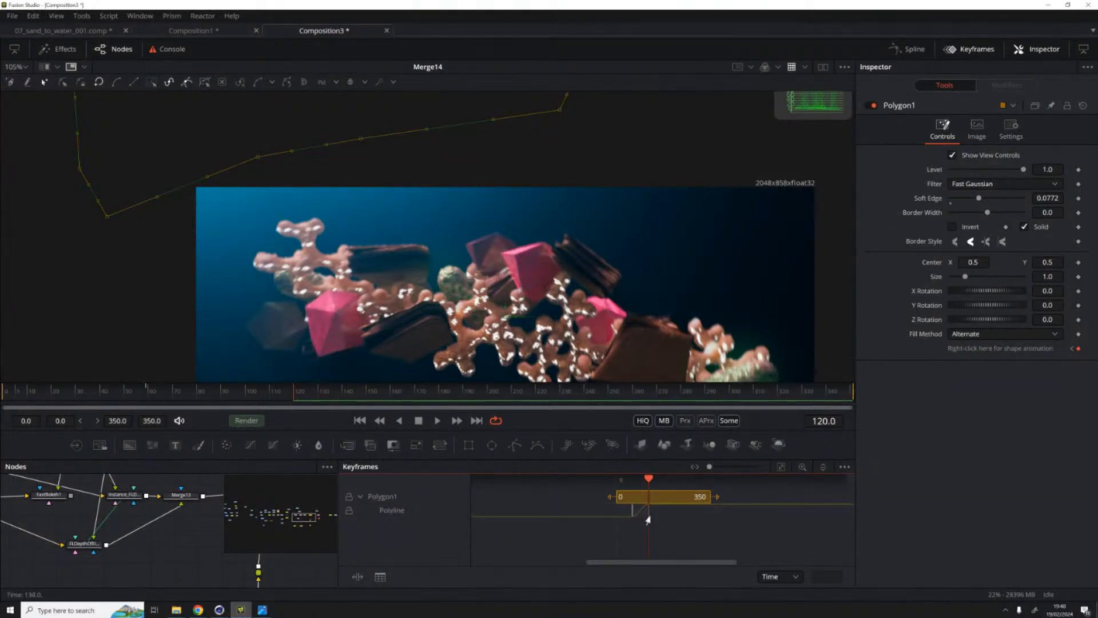
drag(643, 514, 670, 515)
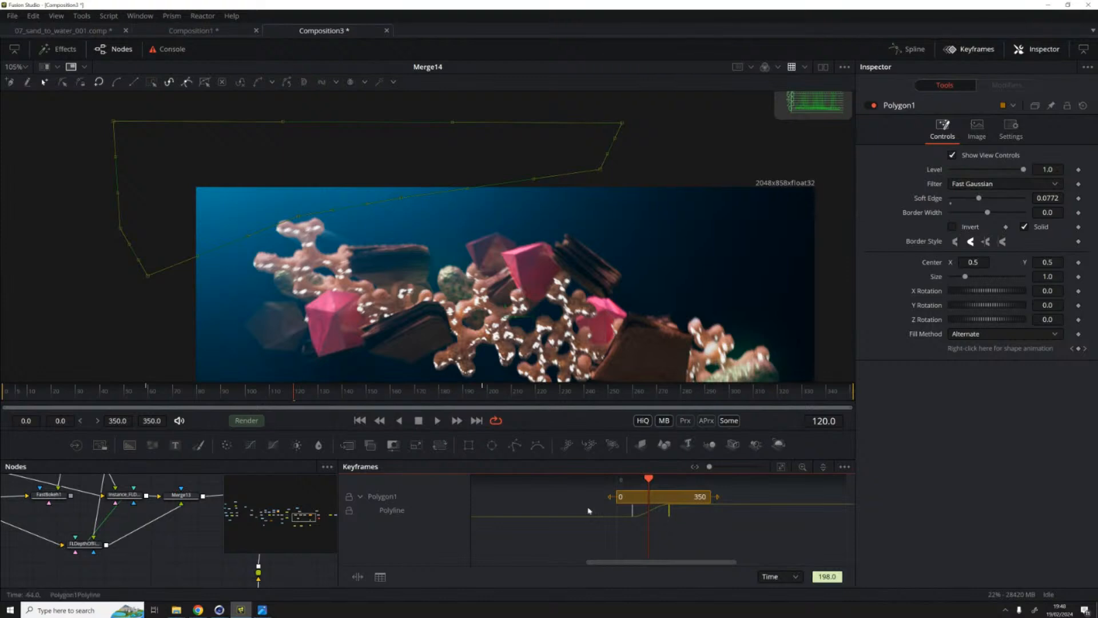
click(969, 52)
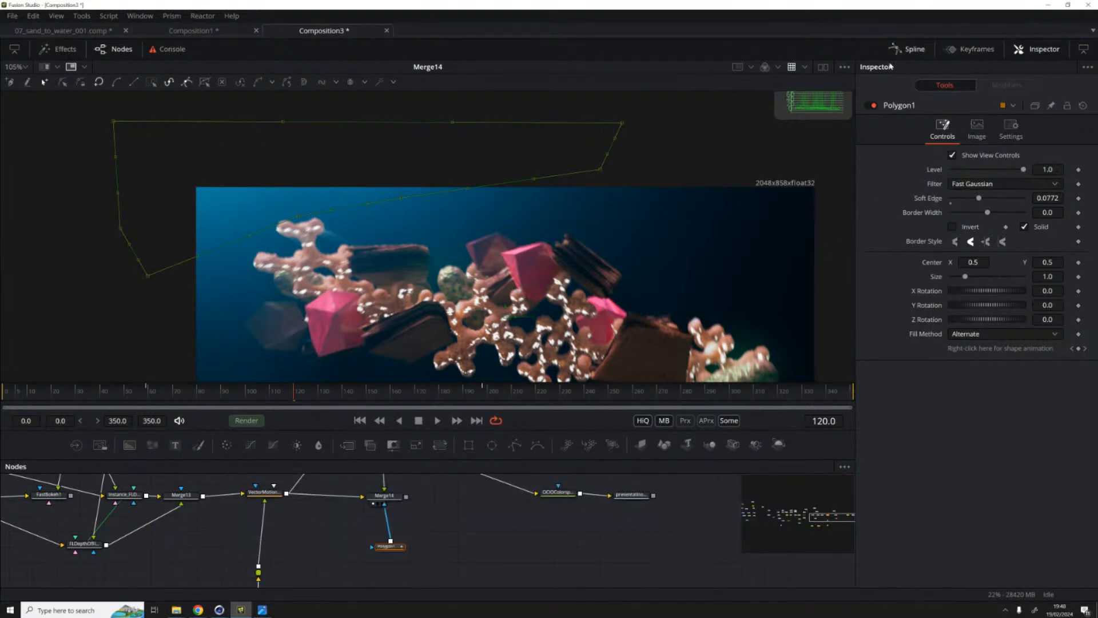
Step: Display Polygon1's mask and play it from frame 57 to check how it moves out of the picture
click(394, 547)
scroll(506, 286, down, 3)
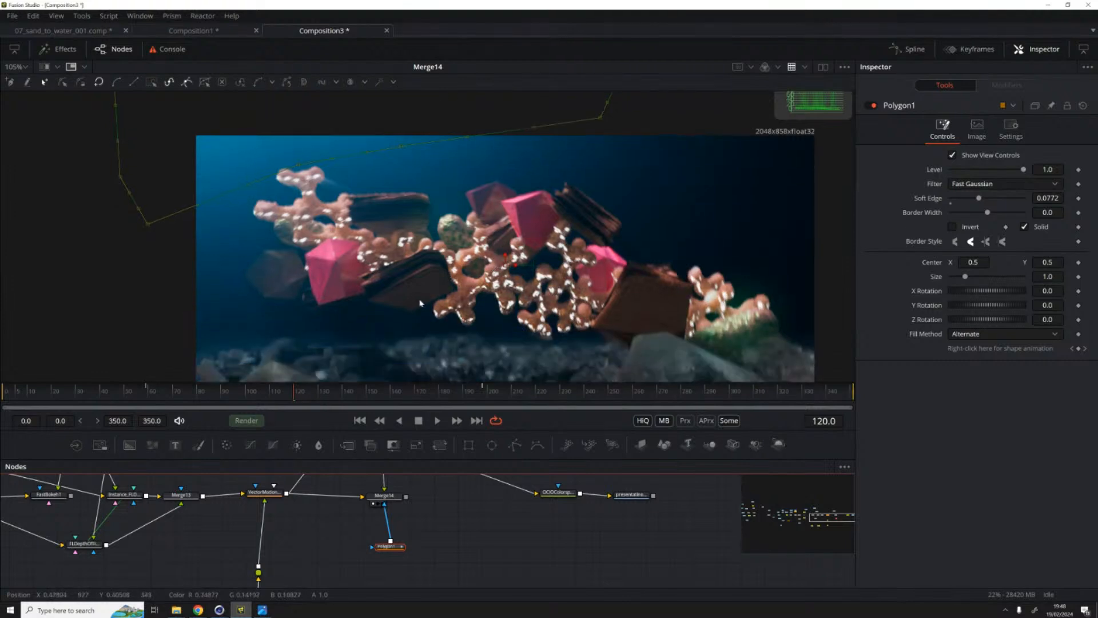
key(1)
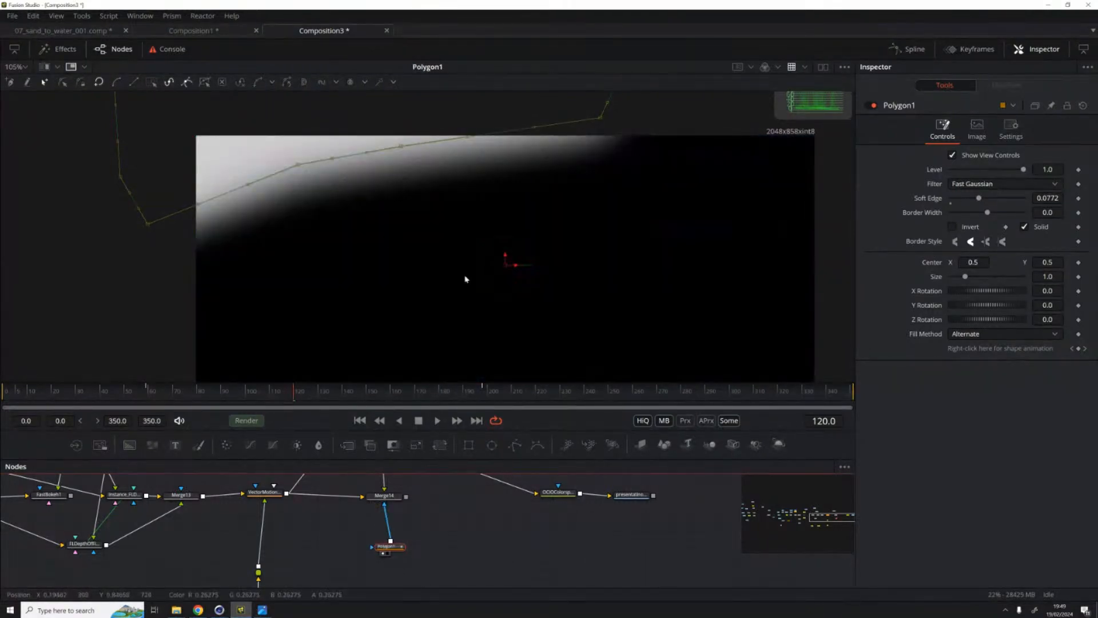
scroll(547, 297, down, 1)
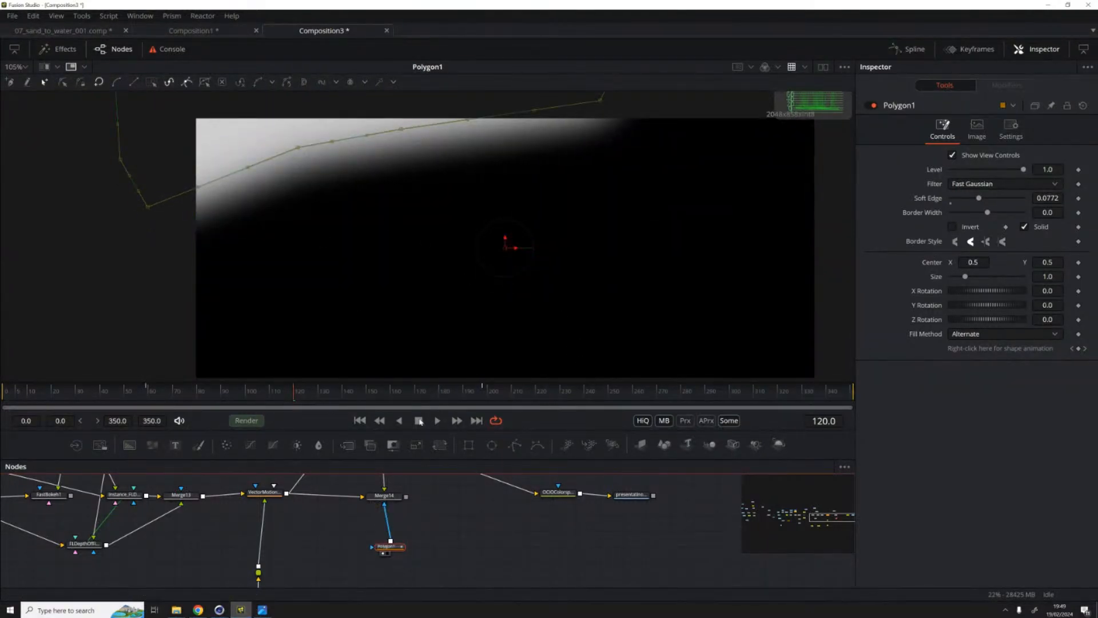
click(143, 393)
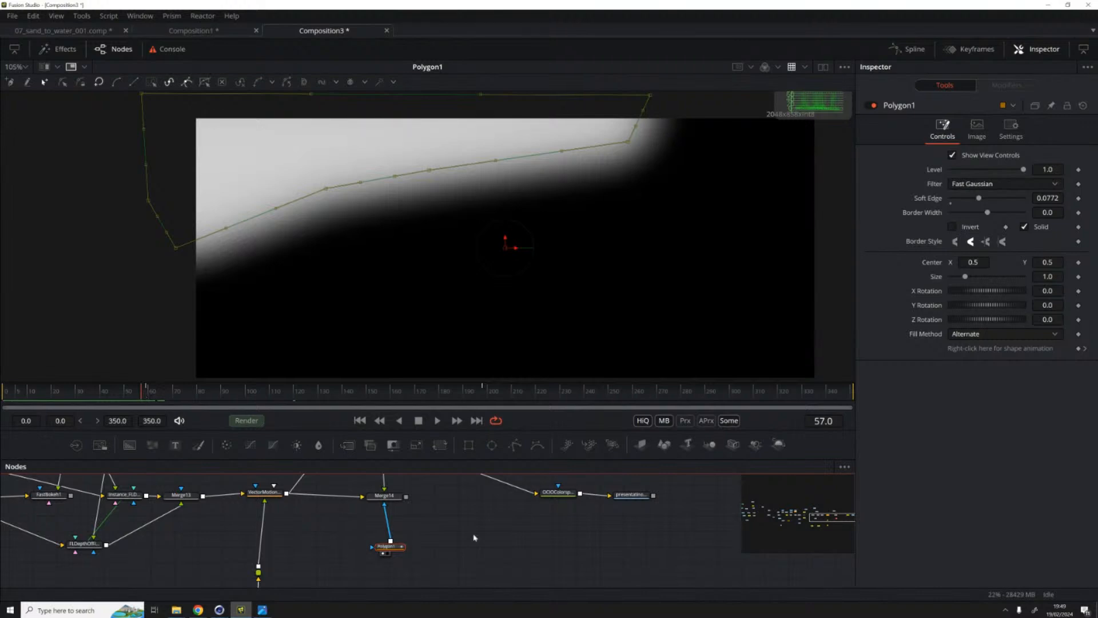
click(448, 527)
click(438, 421)
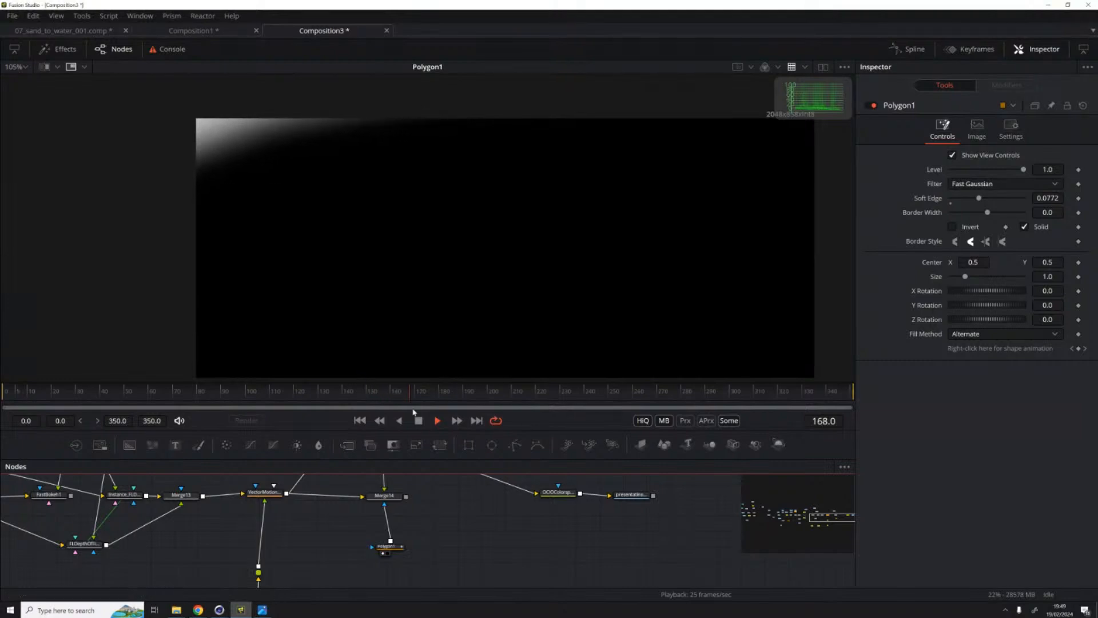
key(space)
click(384, 543)
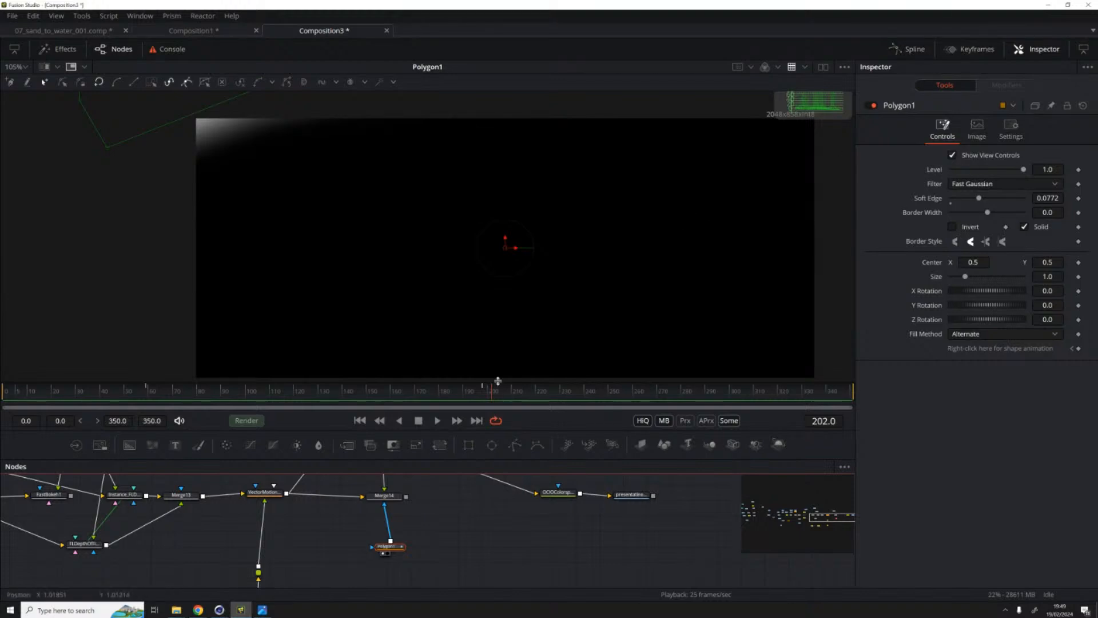
Step: Open the spline editor, limit it to the selected tool, and show Polygon1's whole Polyline curve fitted to view
click(912, 51)
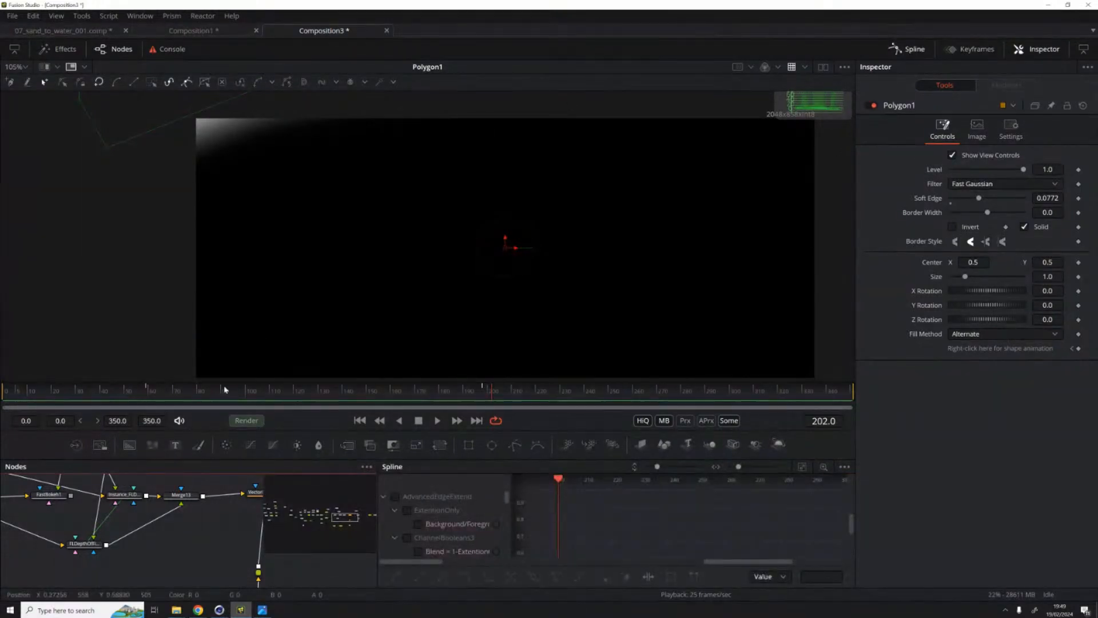
click(844, 466)
click(810, 481)
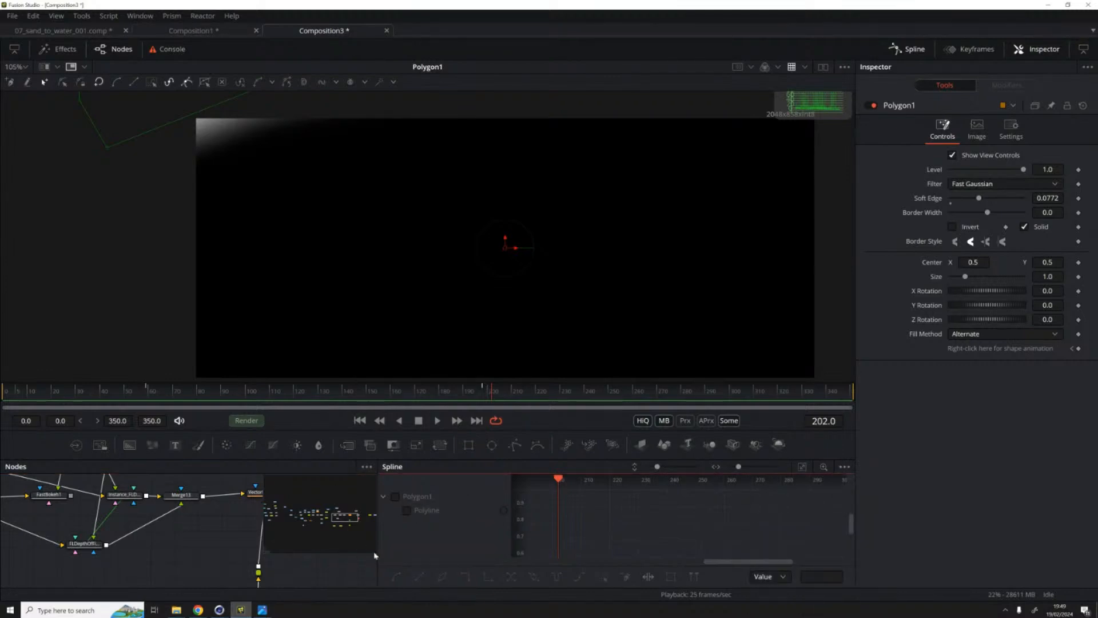
click(406, 510)
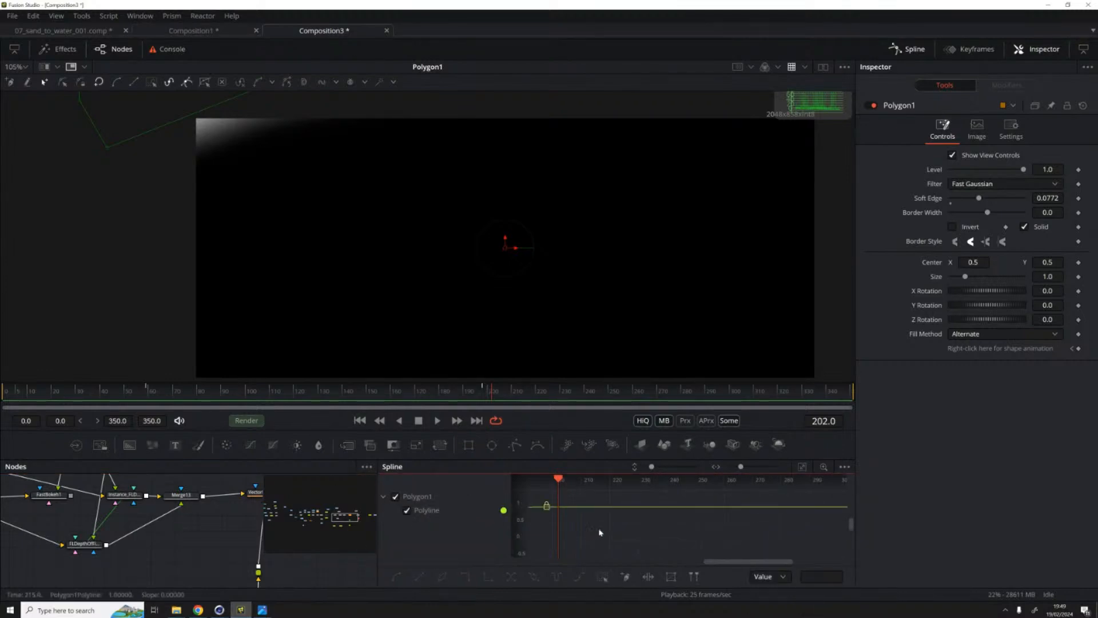
click(802, 468)
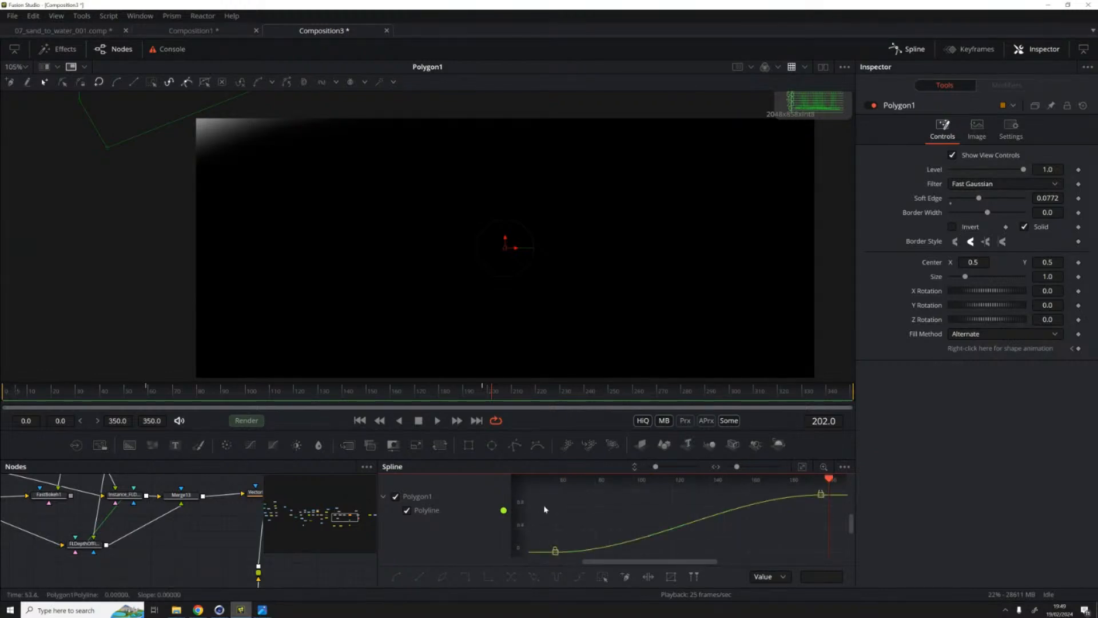
Step: Add two points to the middle of the Polyline curve, raising the earlier one and lowering the other to 0.27
click(709, 518)
drag(631, 543, 622, 515)
click(718, 507)
drag(712, 512, 719, 541)
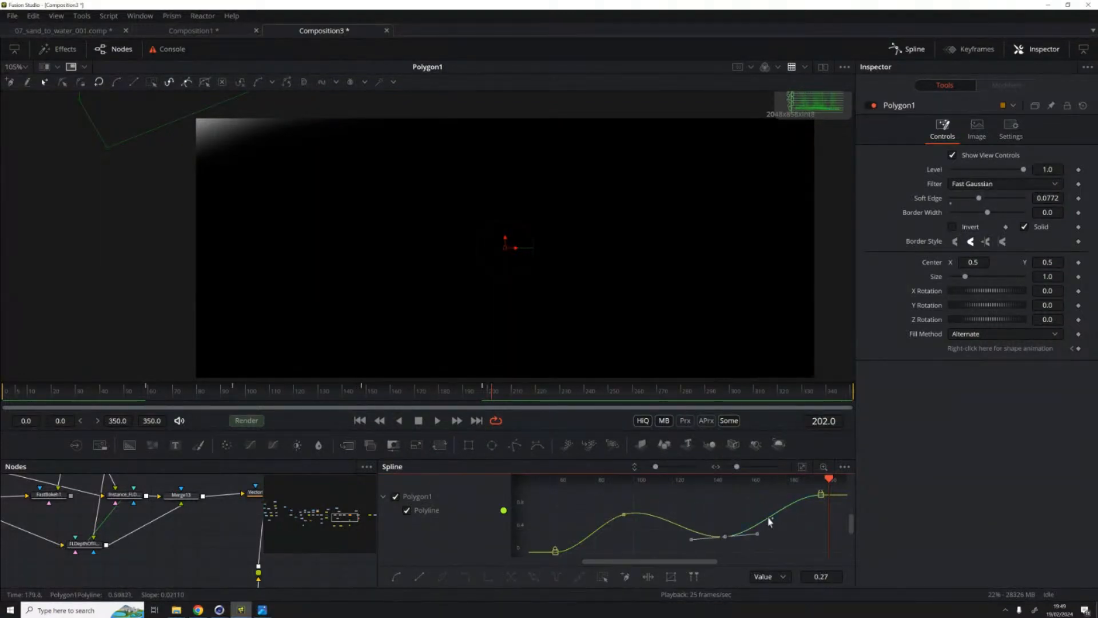
Step: Play Polygon1's mask from frame 60 past its last keyframe to check the reshaped movement
click(150, 394)
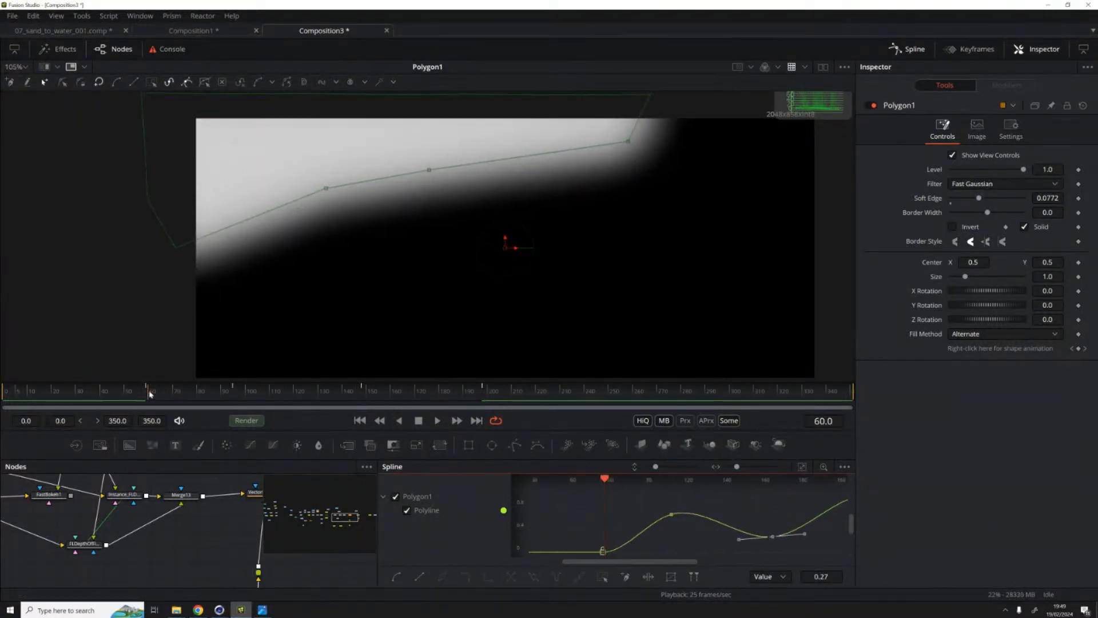
click(436, 420)
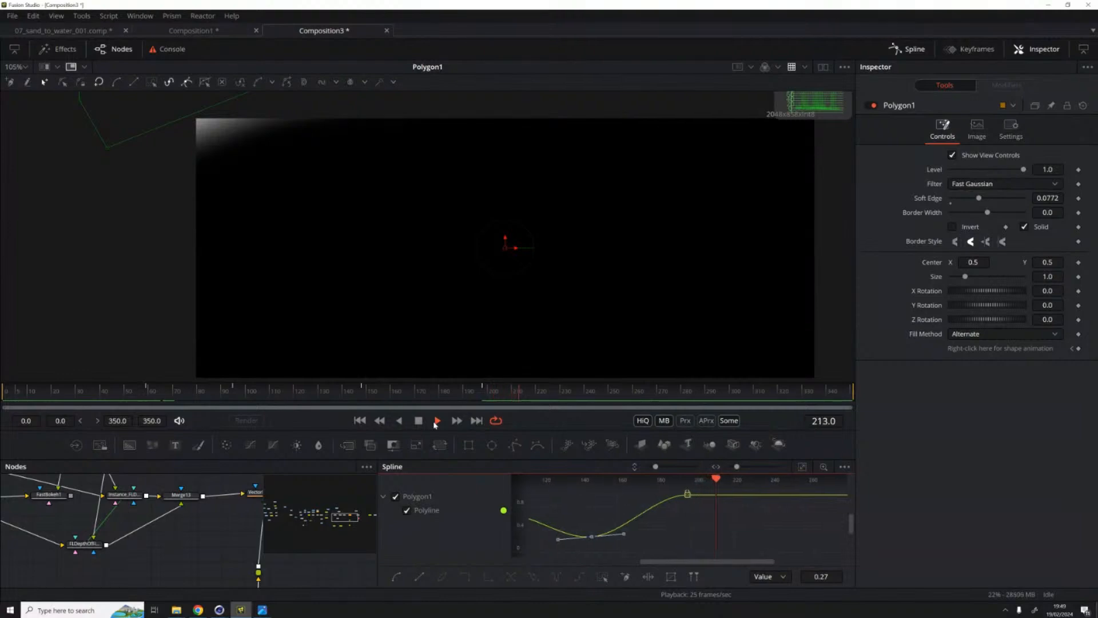
click(437, 421)
drag(686, 573, 677, 575)
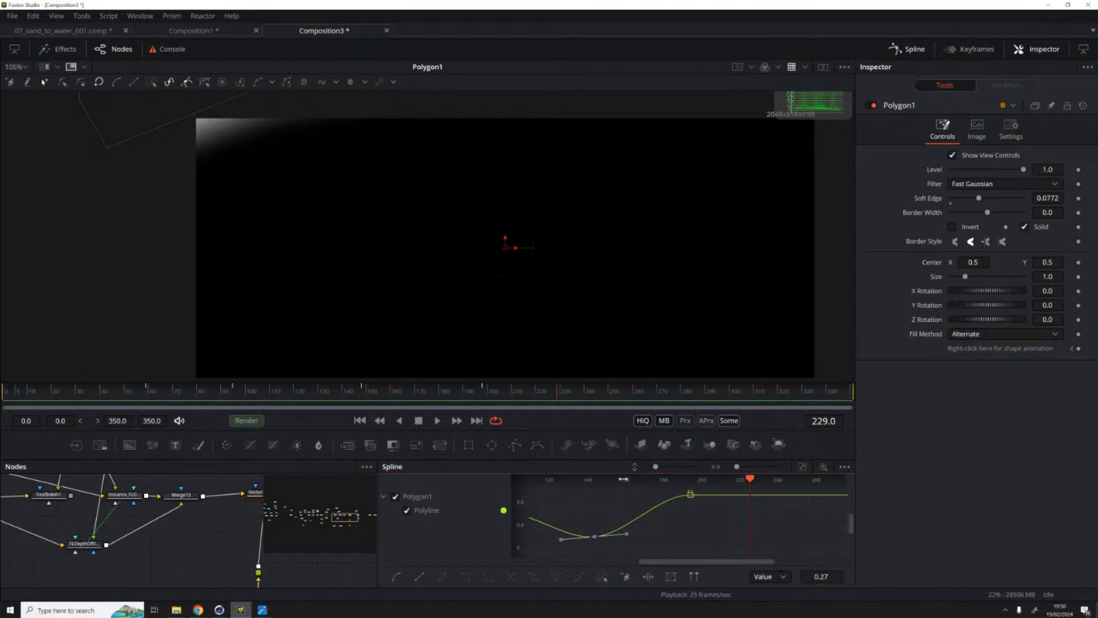
click(713, 529)
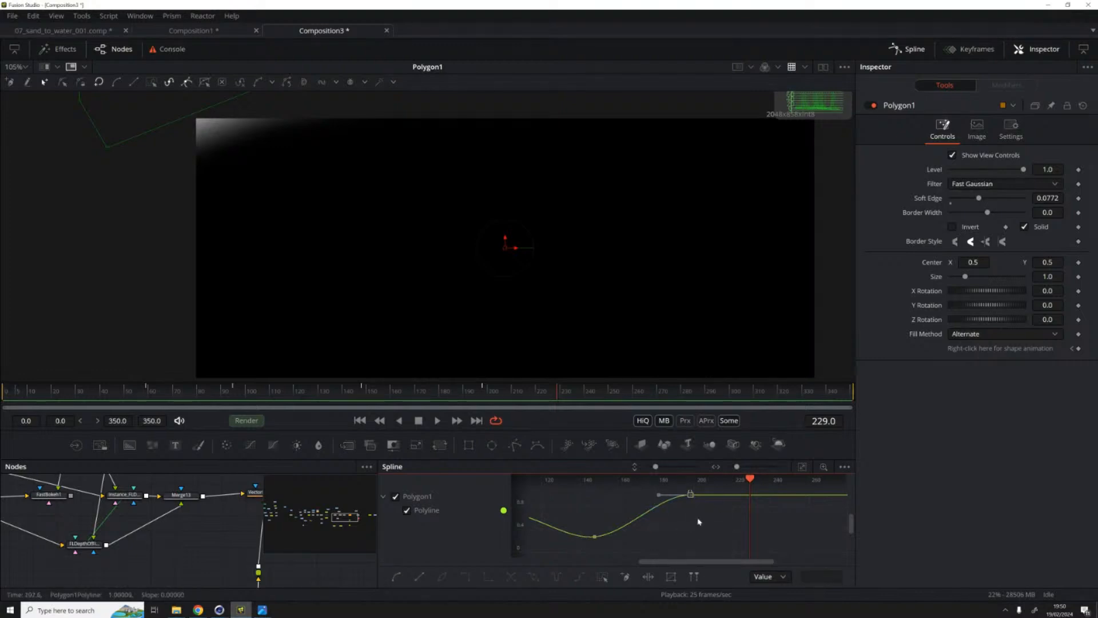
right_click(696, 525)
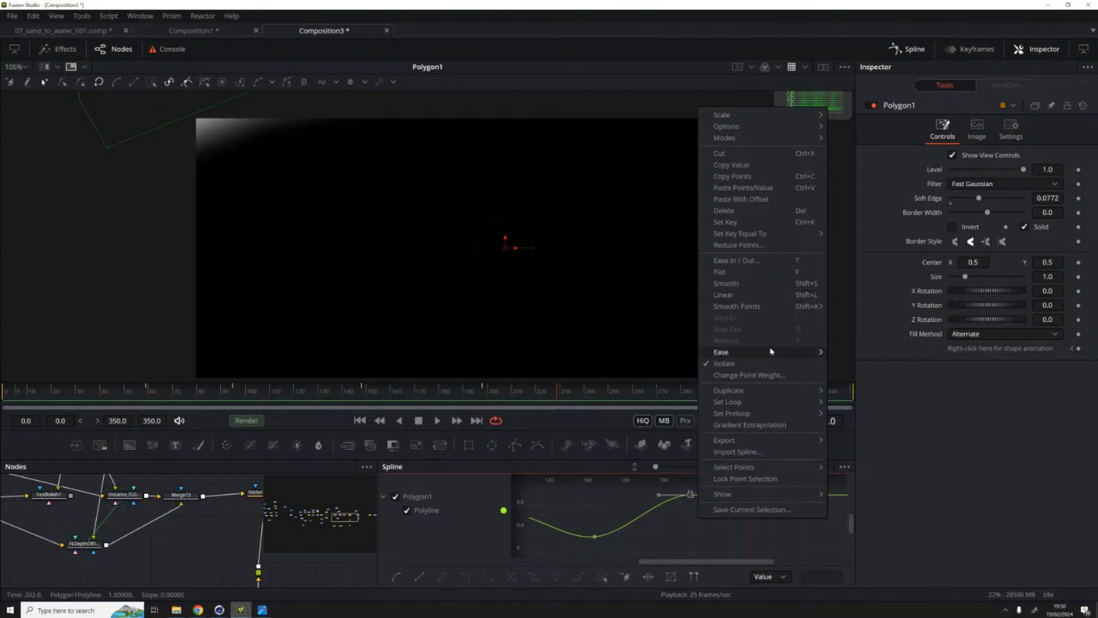
mouse_move(749, 403)
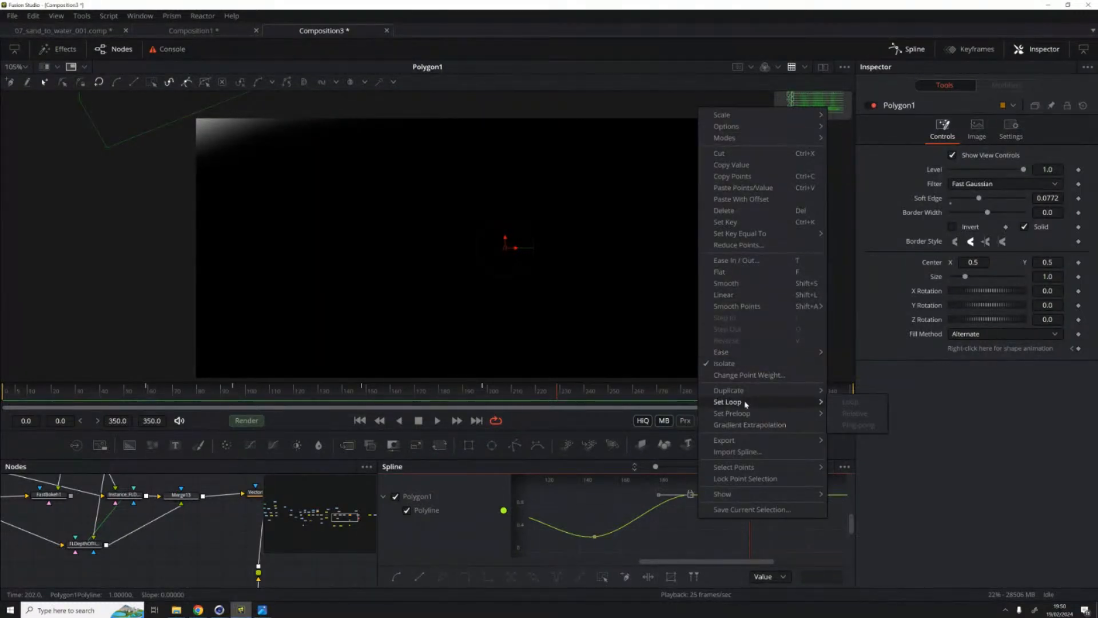
key(Escape)
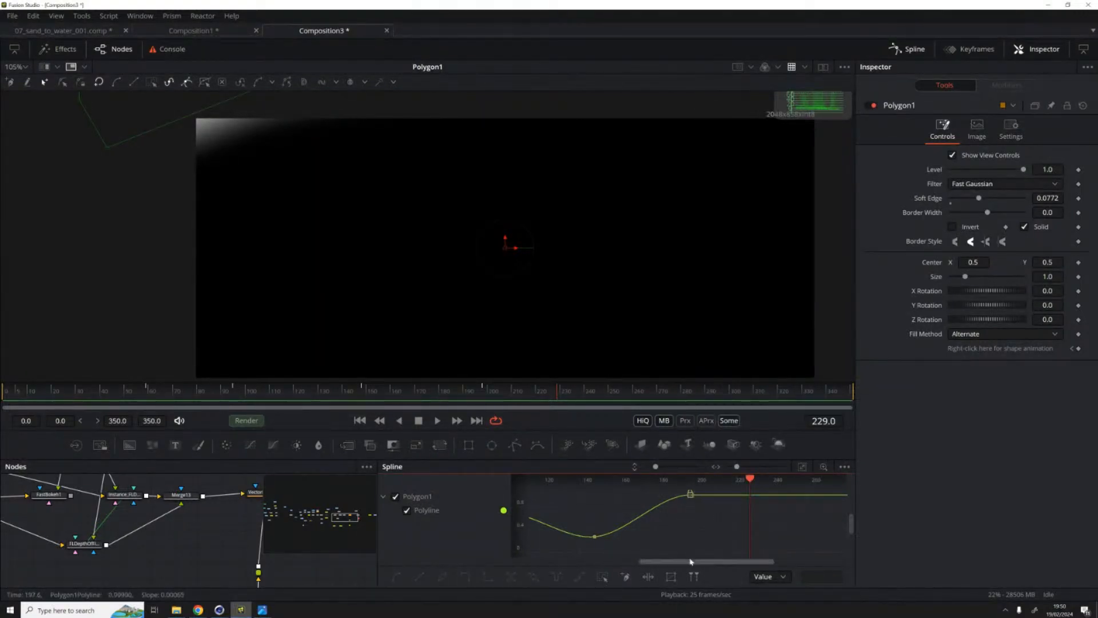
Step: Select all points of the Polyline curve and set them to repeat with the Loop option
key(ctrl+a)
right_click(690, 527)
mouse_move(766, 407)
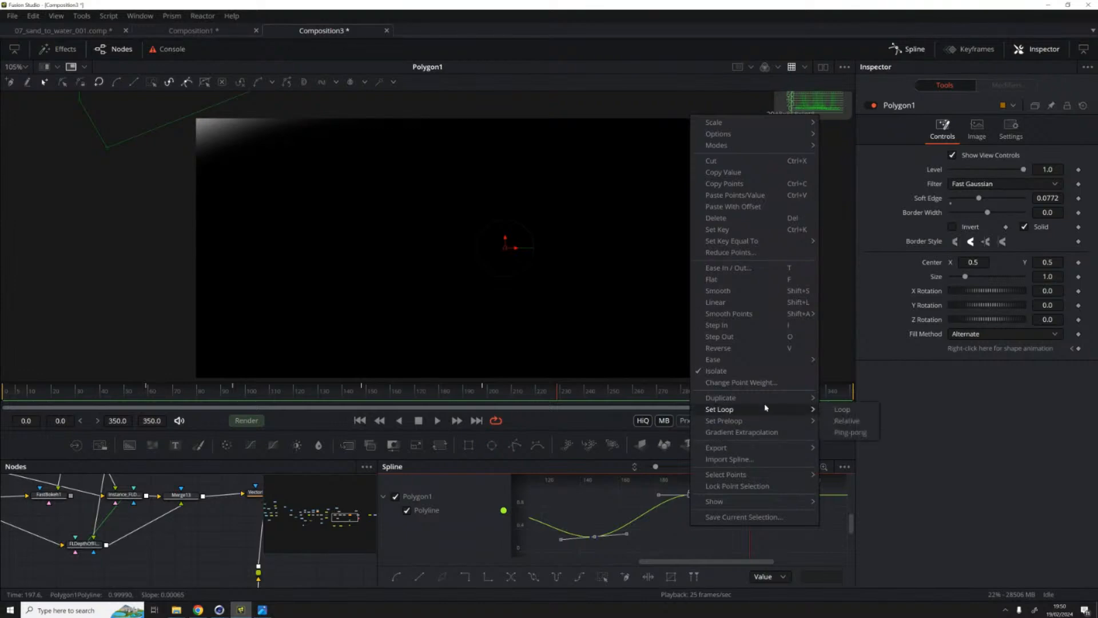
click(846, 409)
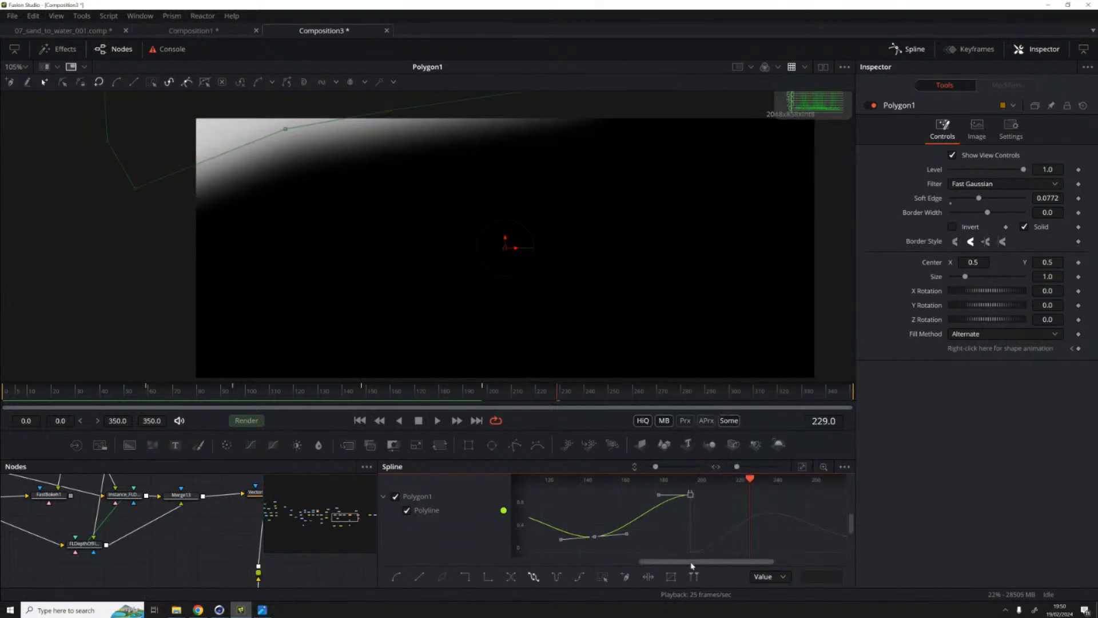
Step: Examine the repeated part of the Polyline curve and play the mask animation to check its looping motion
drag(690, 566, 682, 564)
click(662, 499)
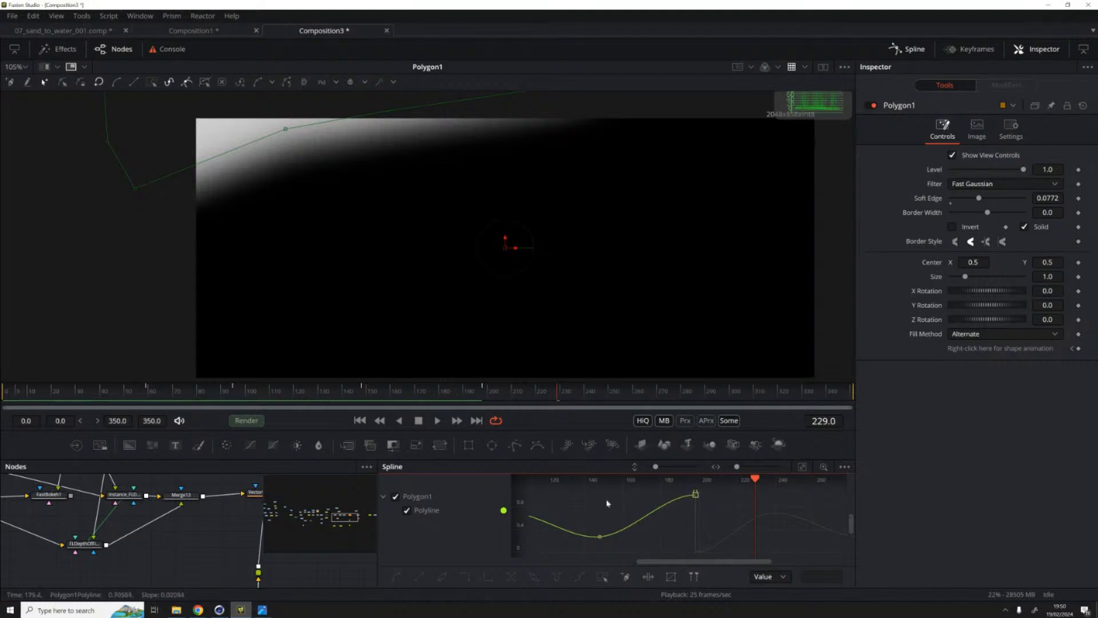
click(693, 495)
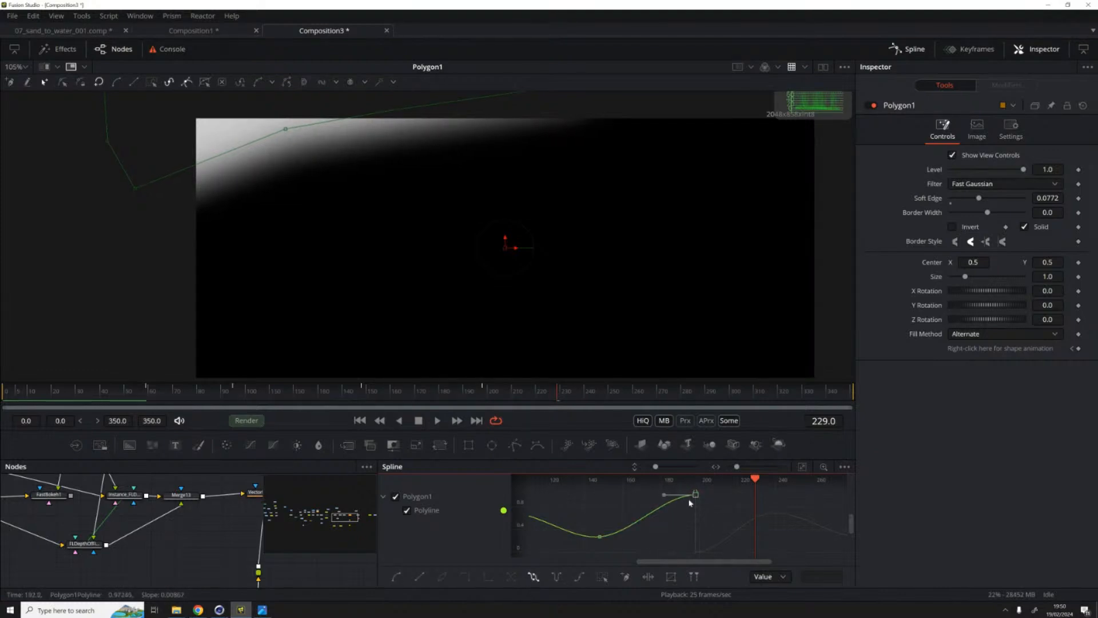
key(space)
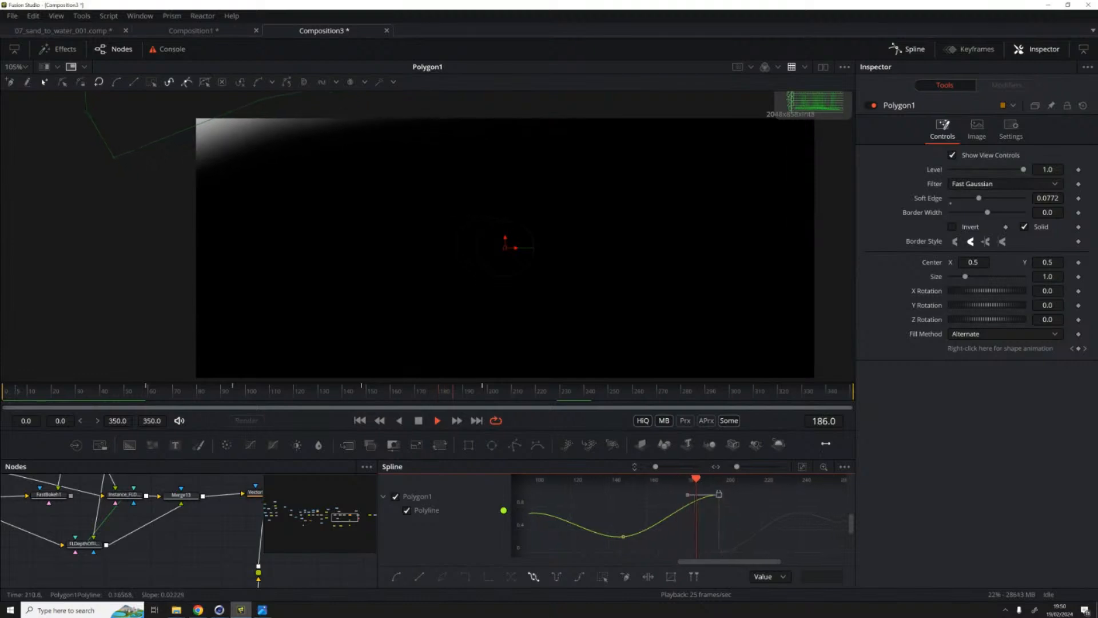
key(space)
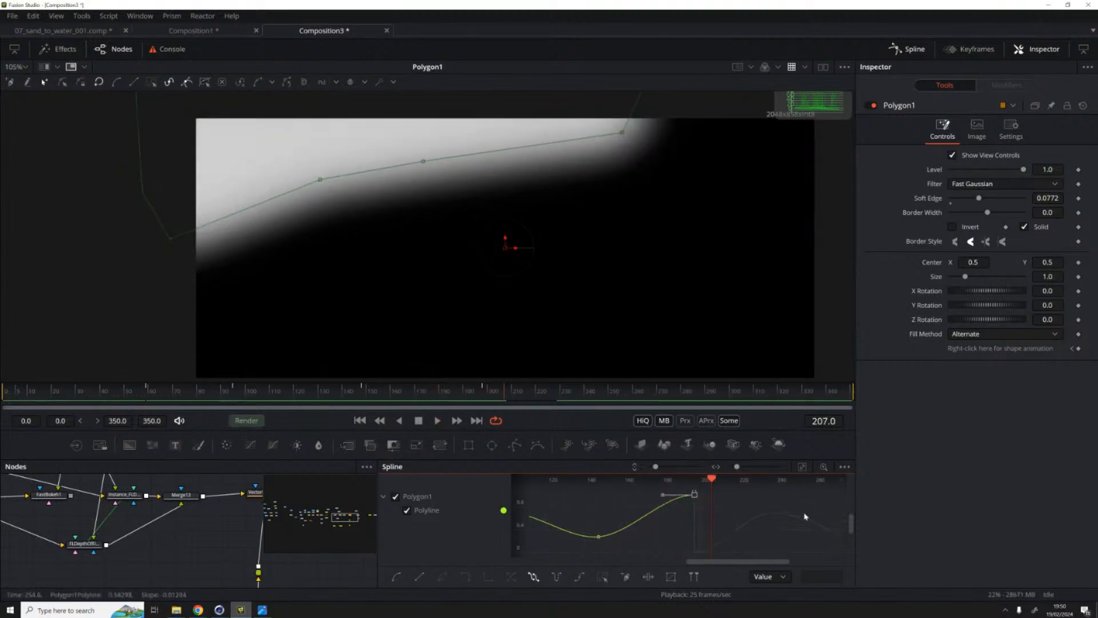
Step: Close the spline editor and give the node graph more vertical room
click(911, 49)
drag(391, 550, 373, 544)
scroll(231, 533, up, 2)
scroll(230, 533, left, 5)
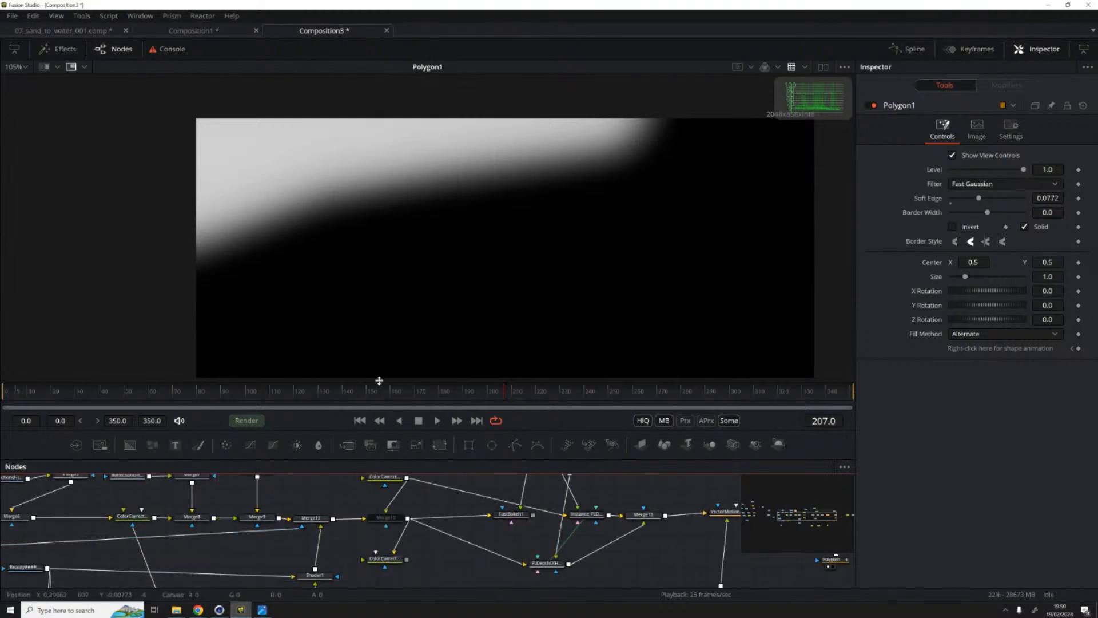
drag(379, 382, 375, 314)
Step: Locate the SpecularLighting pass and display the output of its SoftGlow1 node in the viewer
drag(216, 486, 445, 508)
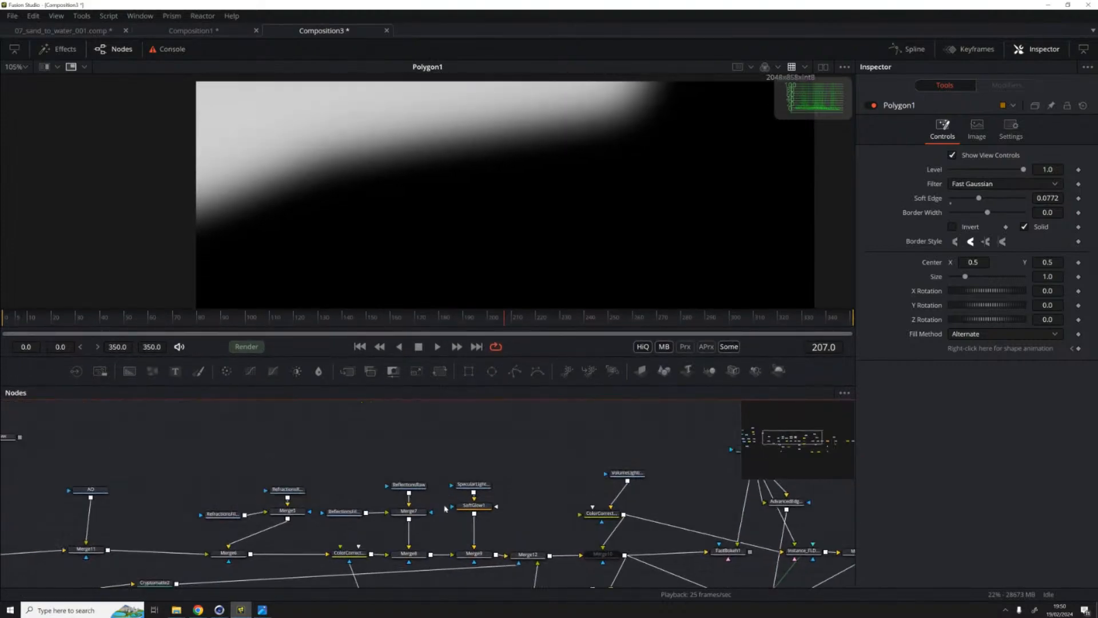
click(473, 485)
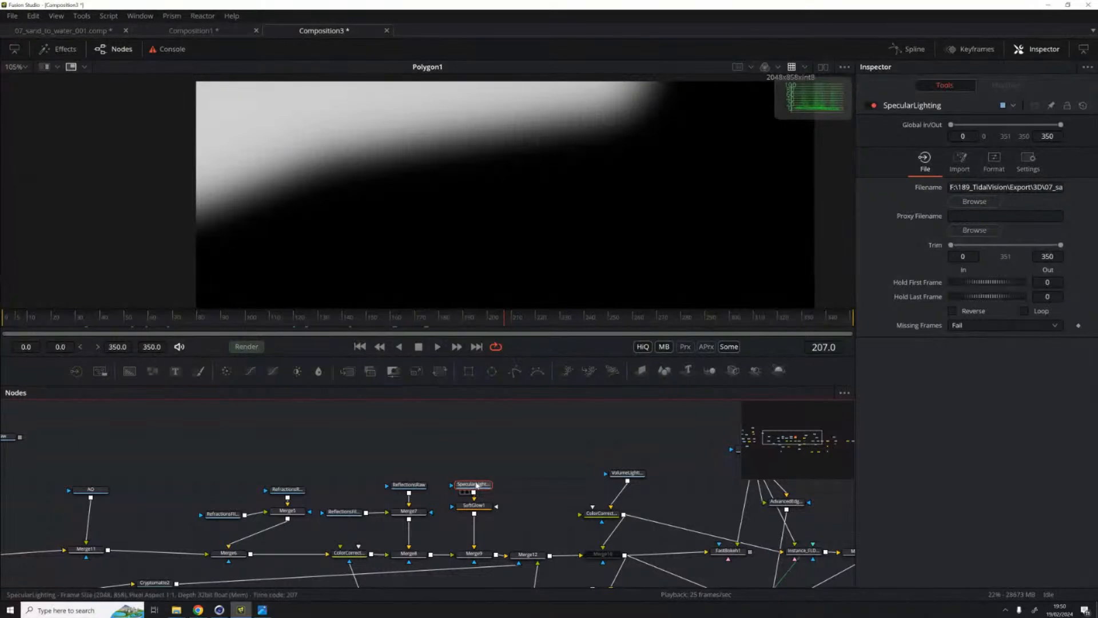
key(1)
click(463, 513)
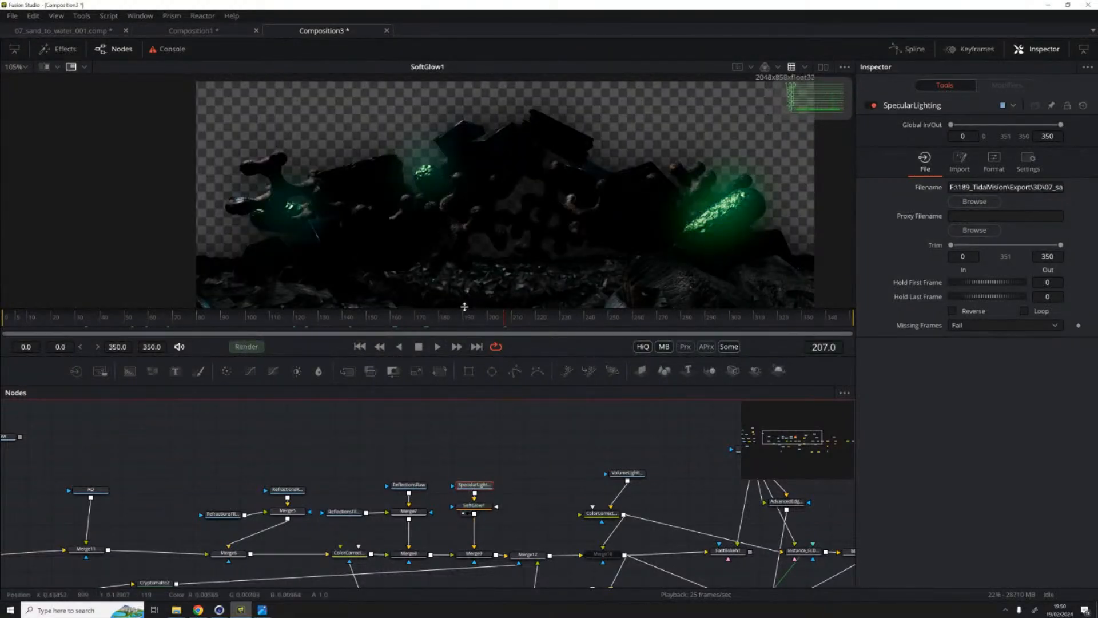
drag(464, 307, 464, 233)
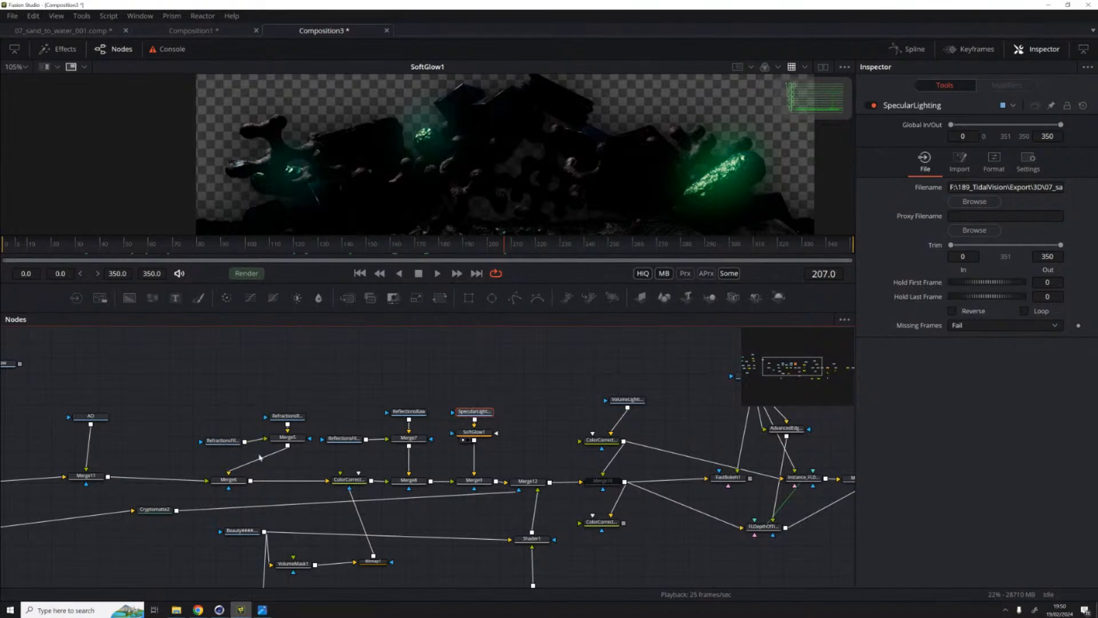
Step: Select the SSS loader at the start of the node graph and display its subsurface pass in an enlarged viewer
drag(227, 436, 473, 429)
drag(321, 524, 290, 522)
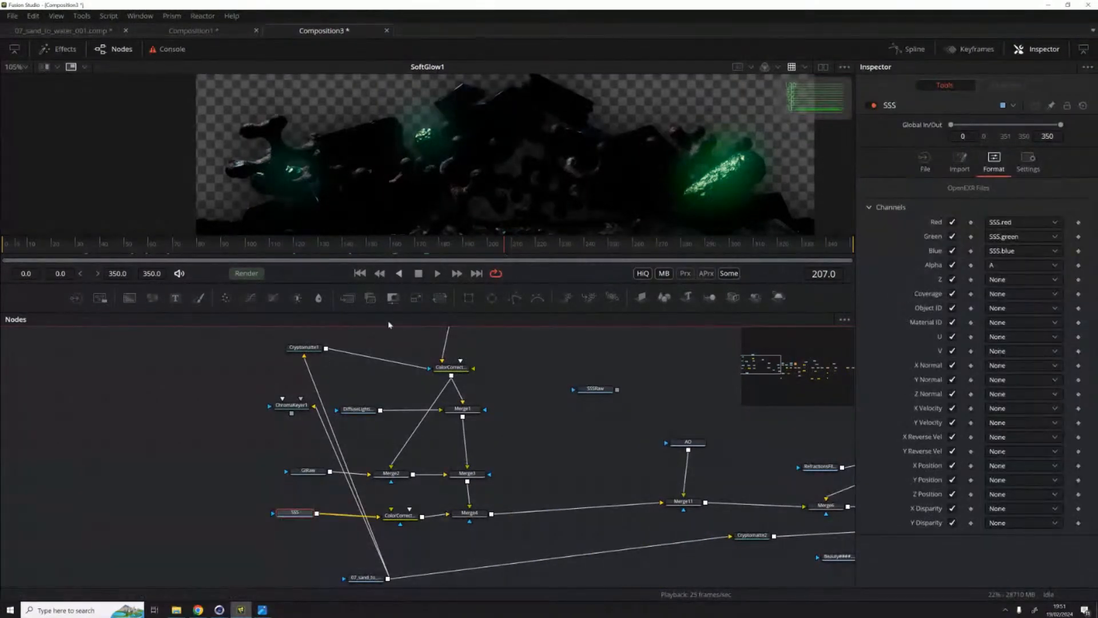
drag(453, 235, 453, 335)
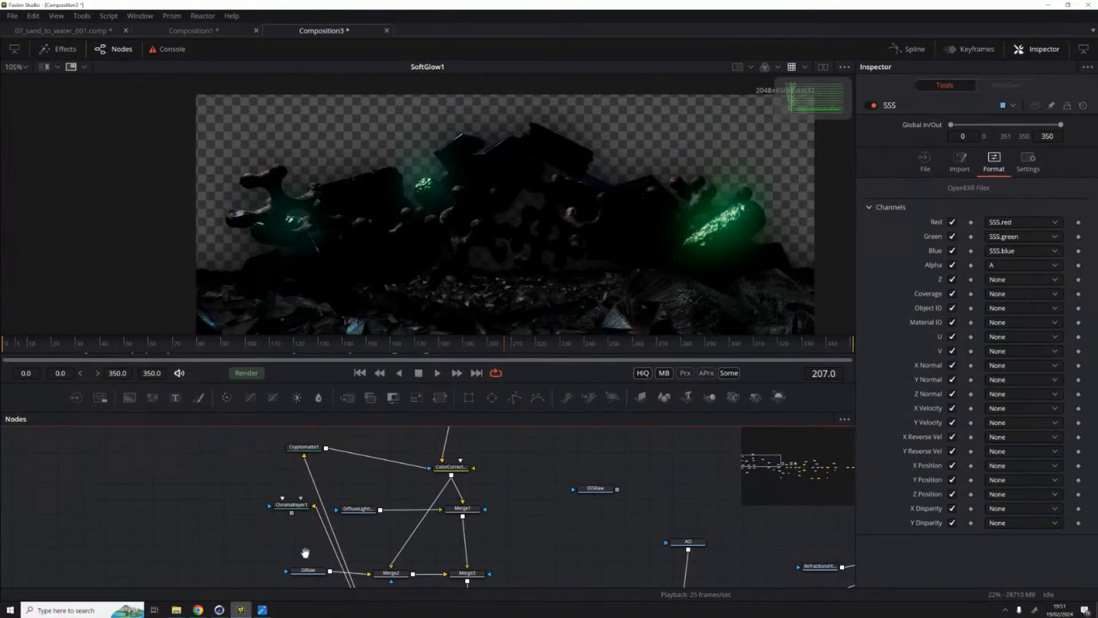
drag(256, 556, 240, 558)
key(1)
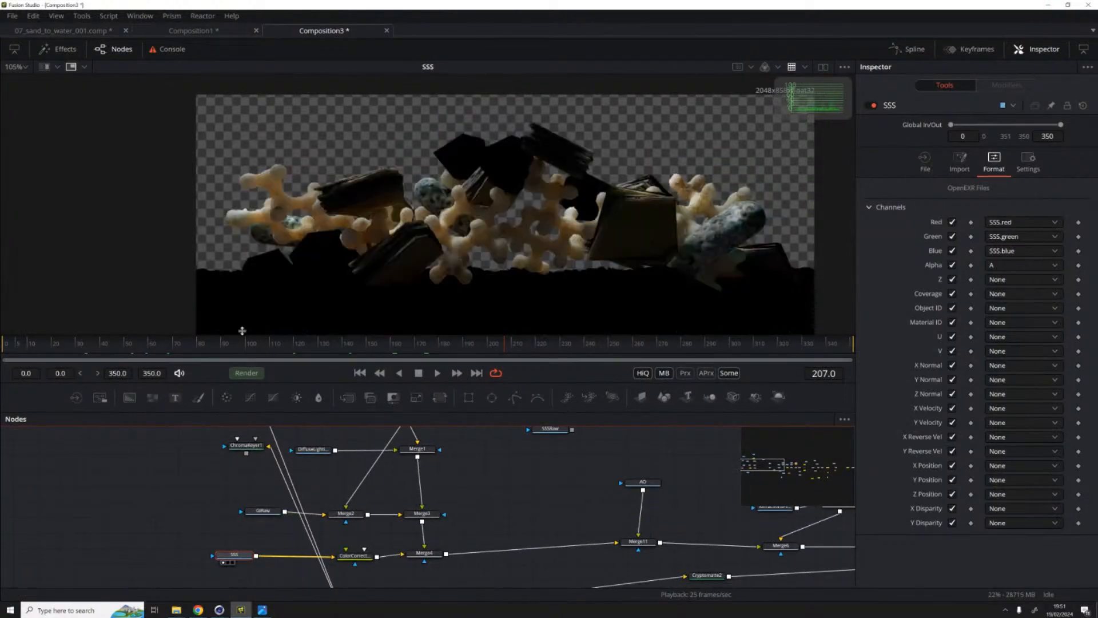
Step: Move the SSS loader away from its ColorCorrector node and insert a Brightness / Contrast node between them
scroll(429, 504, down, 3)
drag(247, 500, 212, 501)
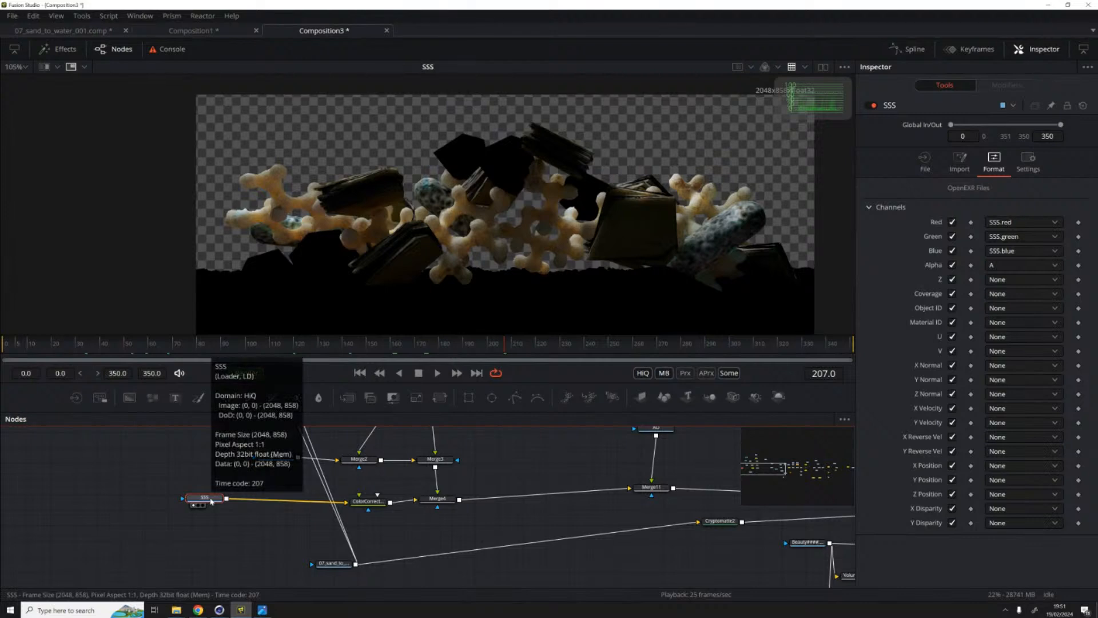
drag(197, 498, 187, 499)
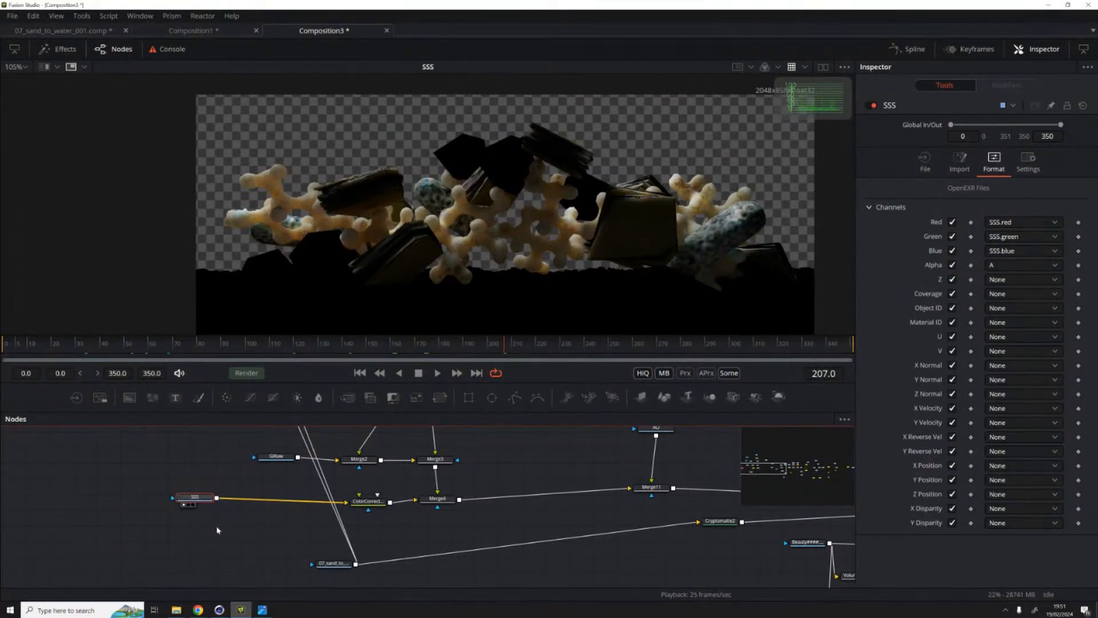
key(shift+space)
text(merg)
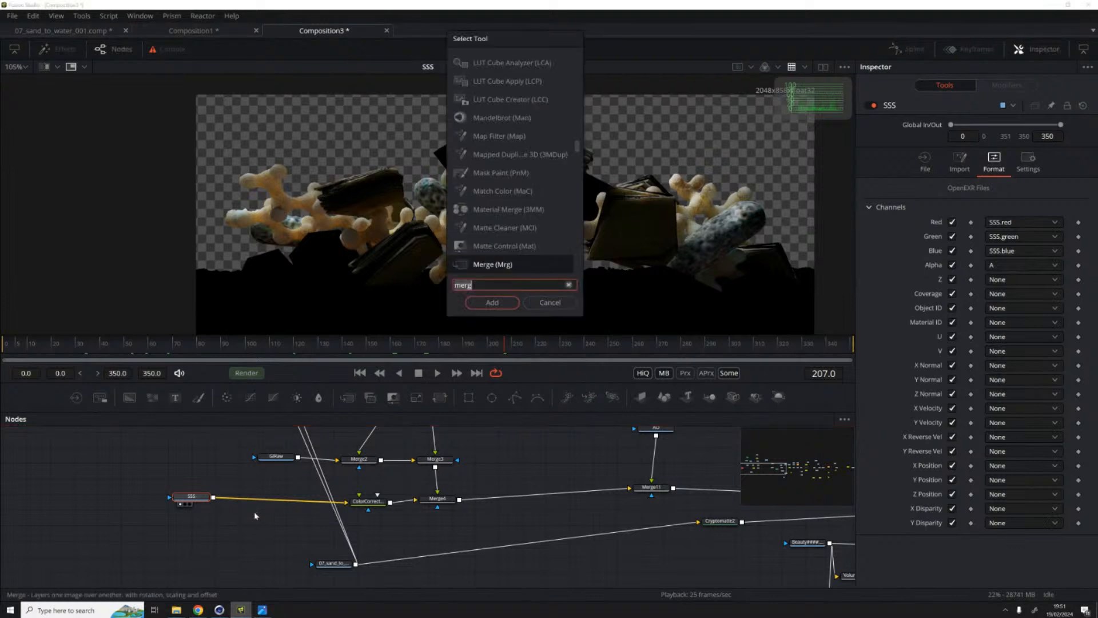
key(BackSpace)
key(BackSpace)
key(BackSpace)
key(BackSpace)
text(br)
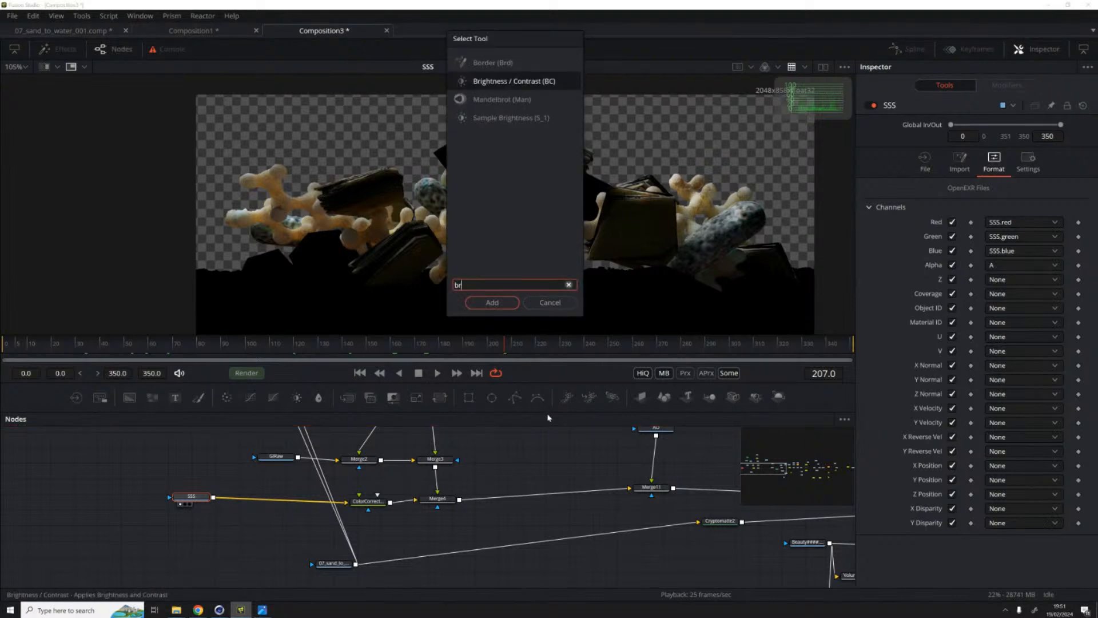
key(Return)
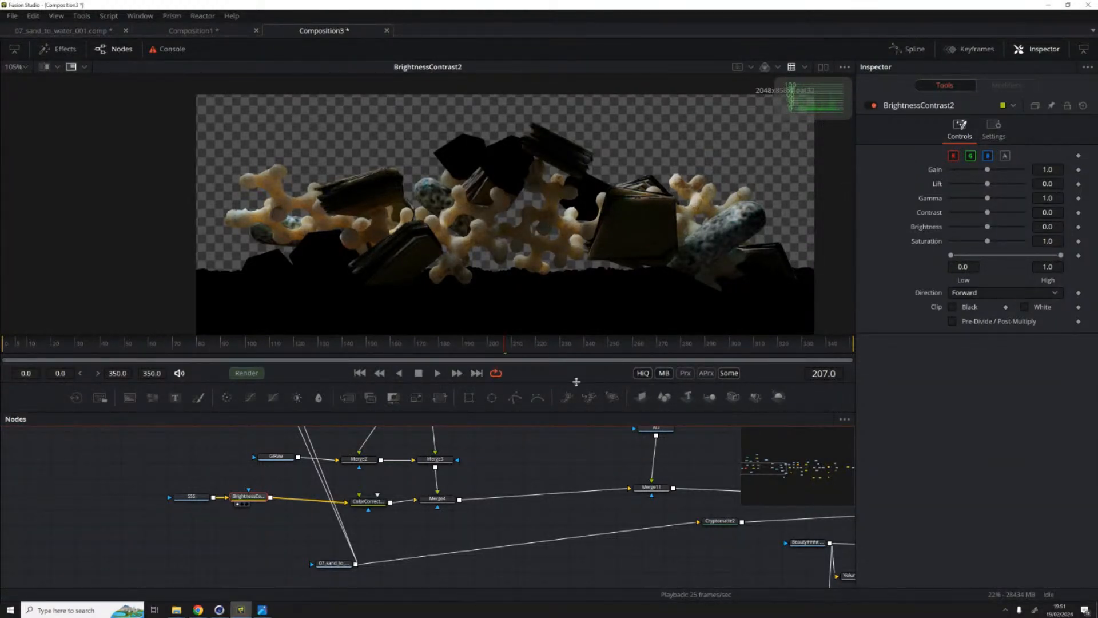
drag(256, 496, 277, 496)
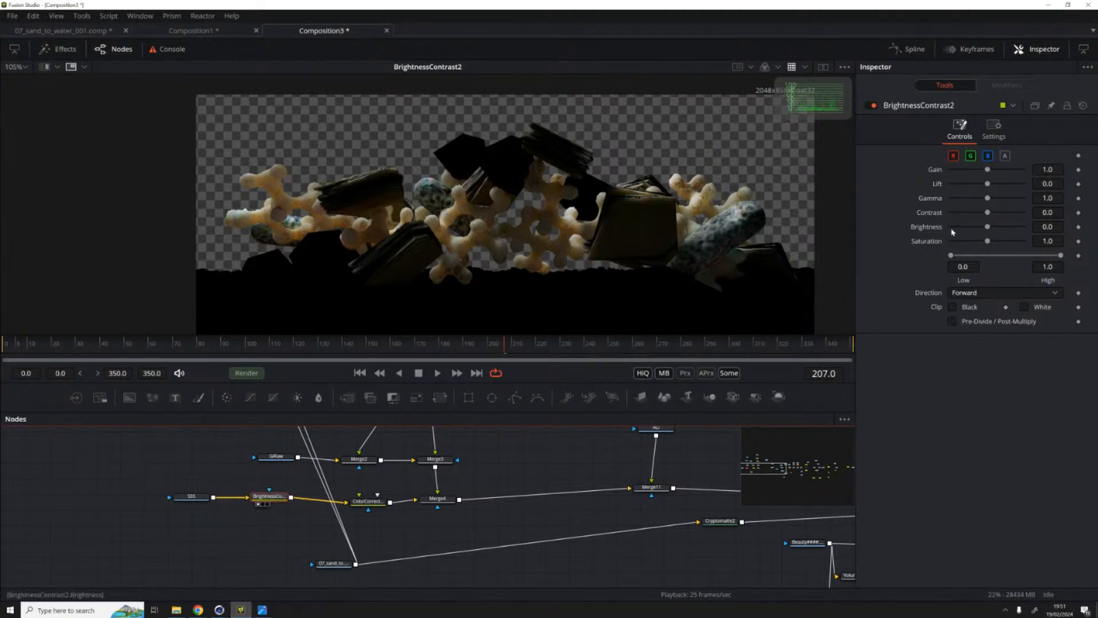
Step: Modify the Gain of BrightnessContrast2 with a Random modifier
right_click(939, 171)
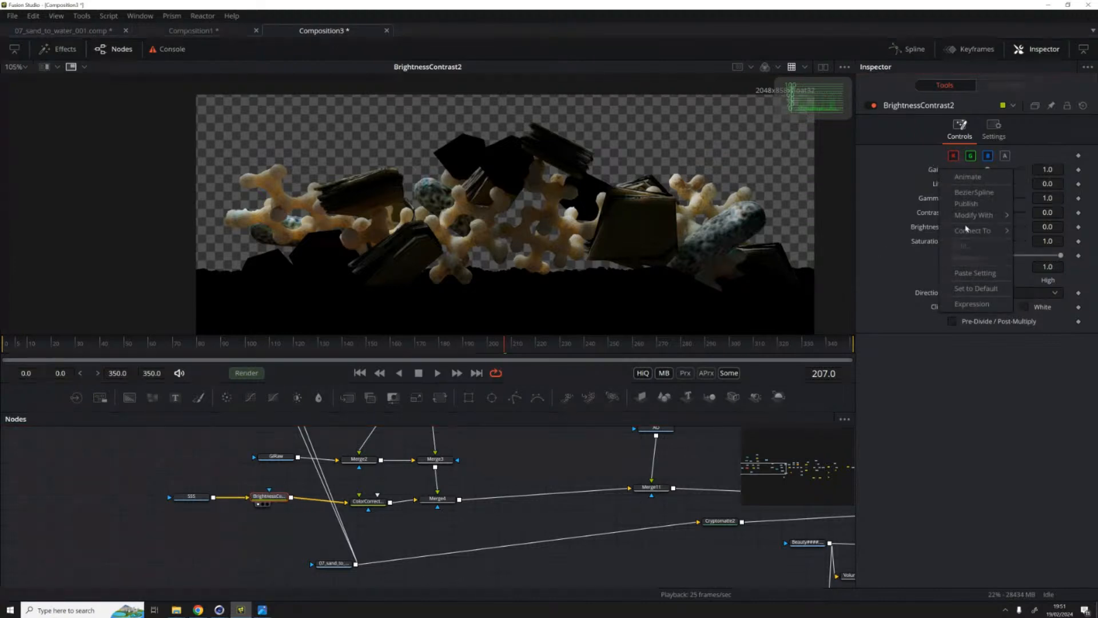
mouse_move(979, 214)
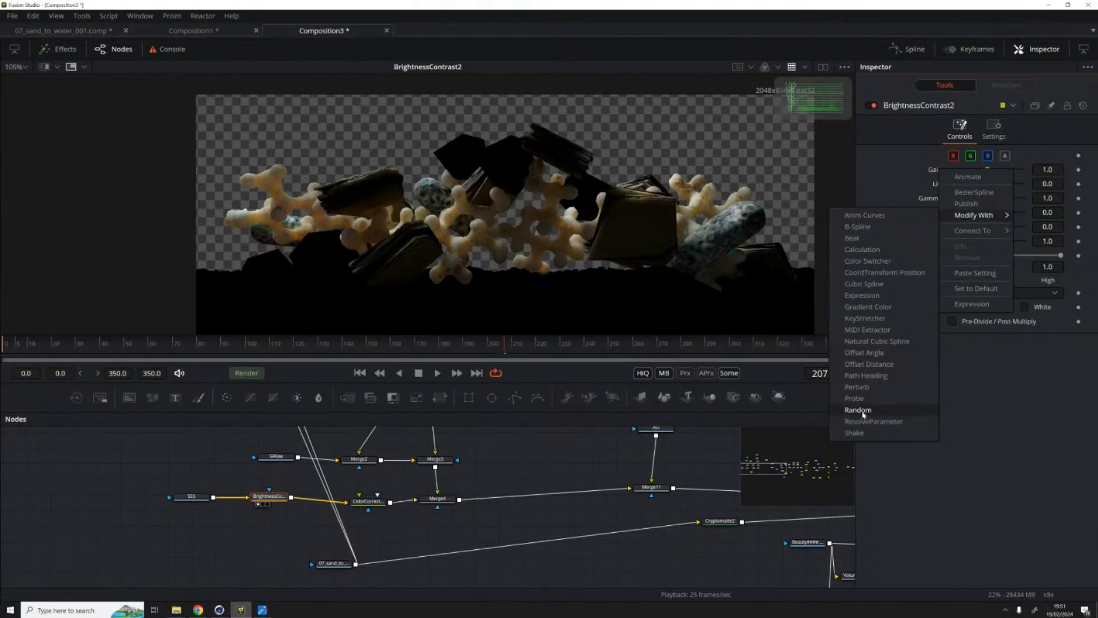
click(862, 411)
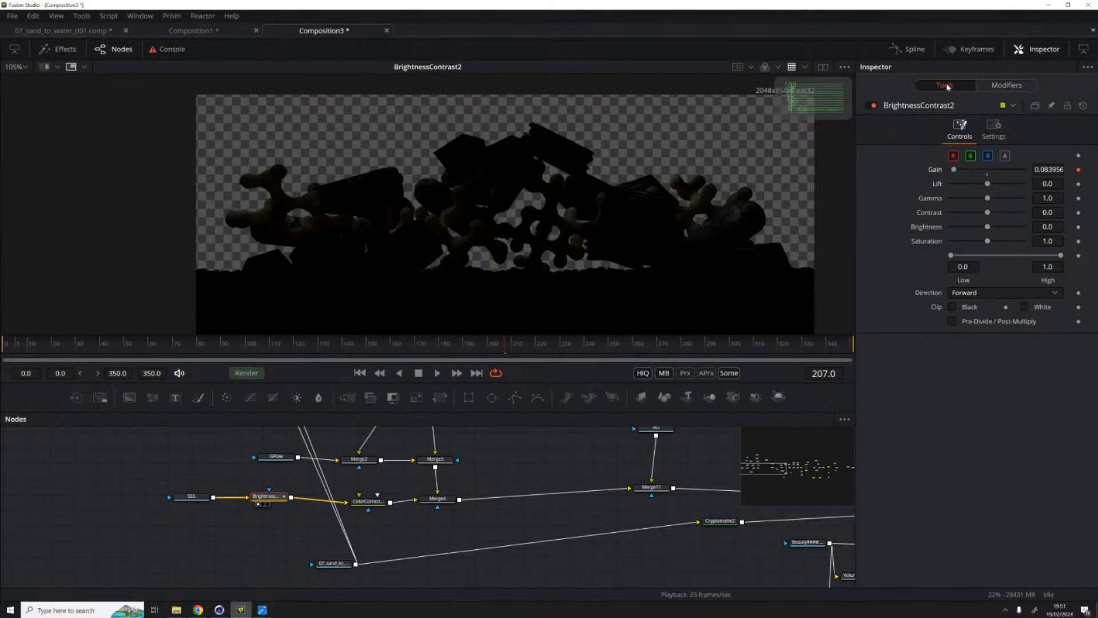
Step: Set the Random modifier's minimum to 0.472 and maximum to 3.0, and disable generating a new value for every field/frame
click(1012, 86)
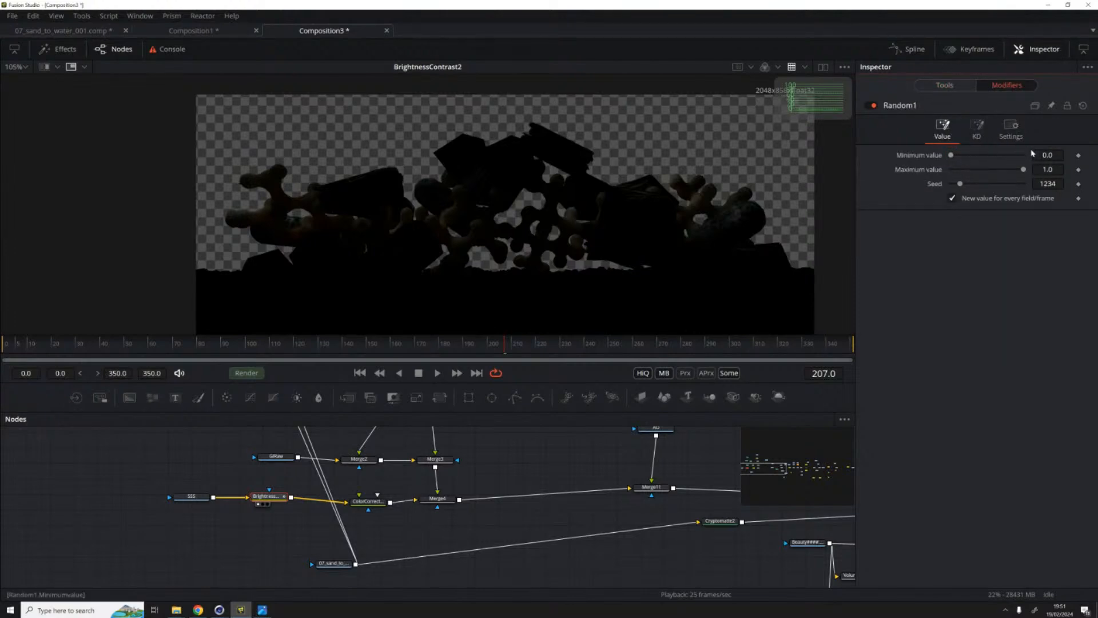
drag(950, 155, 988, 156)
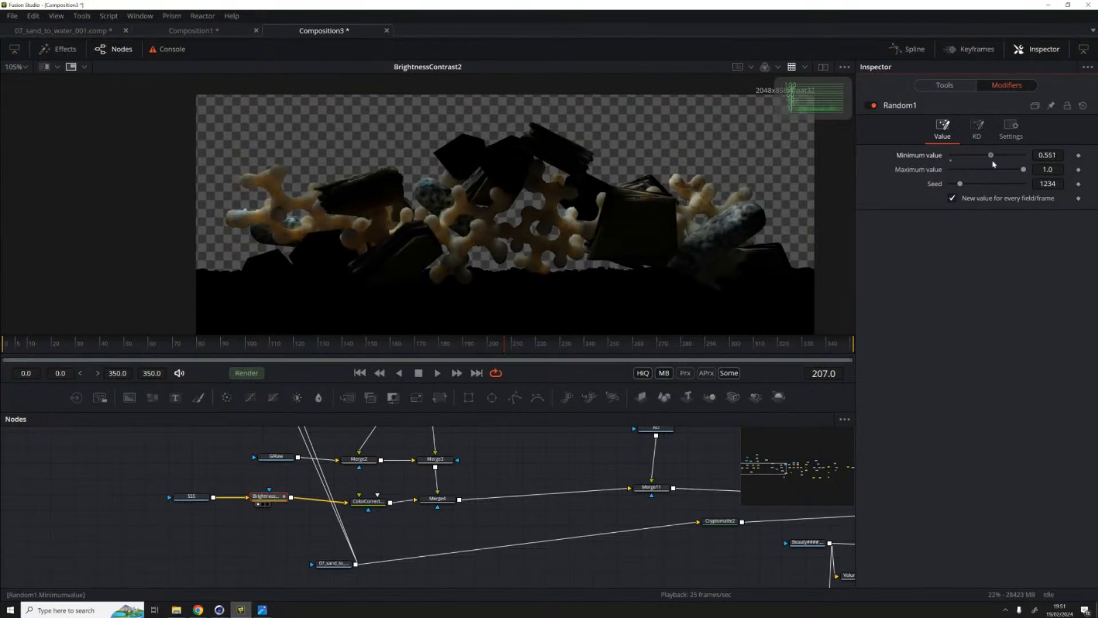
click(1057, 168)
key(Tab)
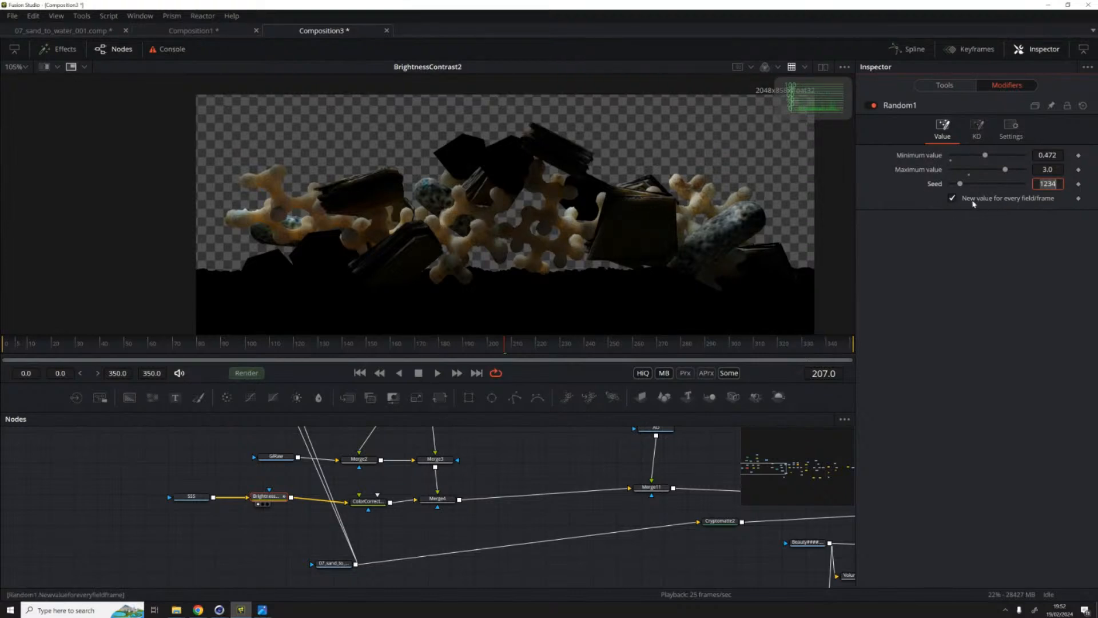
click(953, 198)
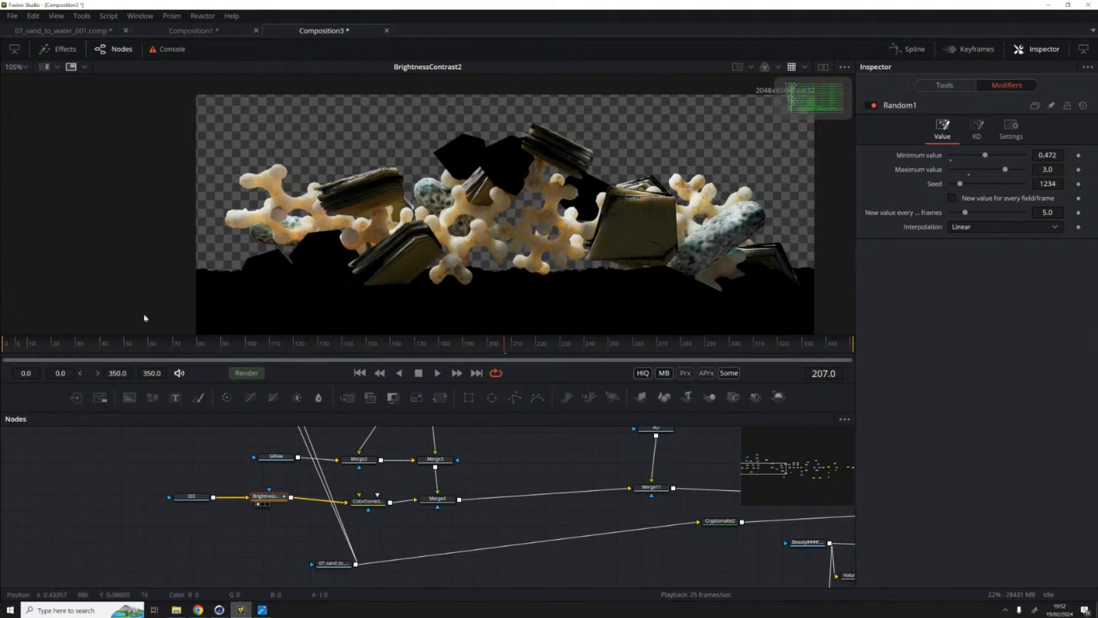
Step: Play the BrightnessContrast2 output from the start of the timeline to check the random brightness flicker
click(360, 373)
key(space)
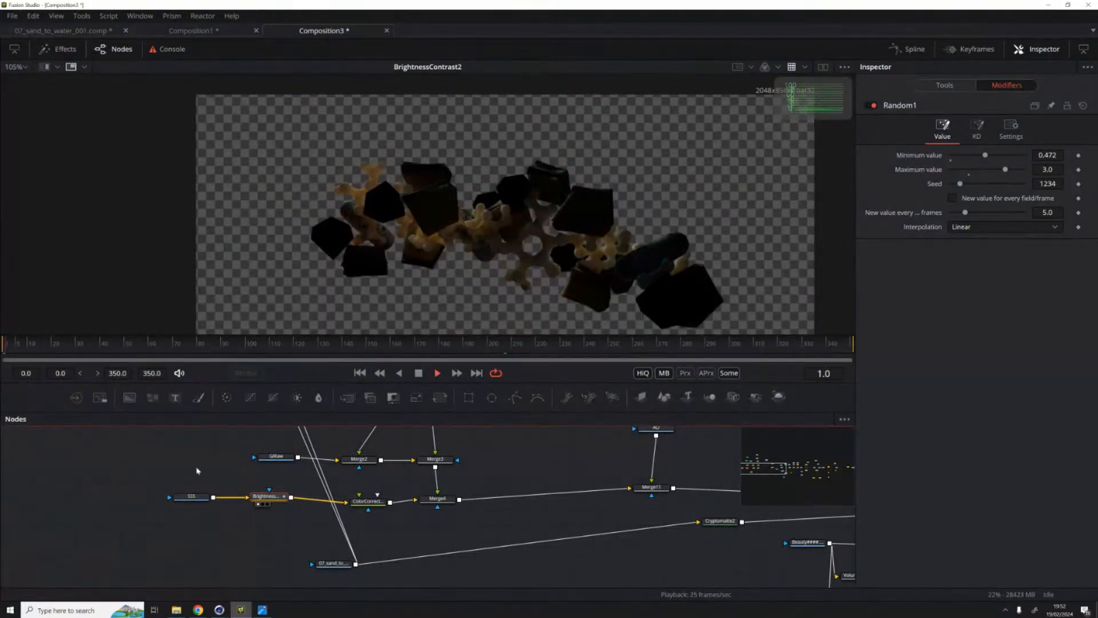
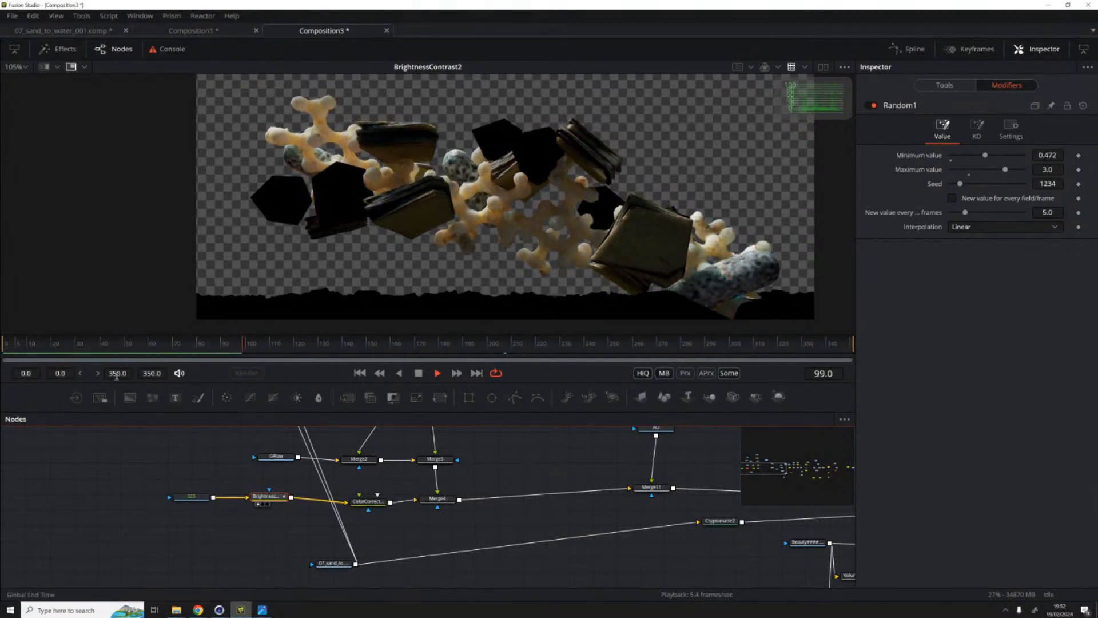
click(417, 374)
click(24, 345)
key(space)
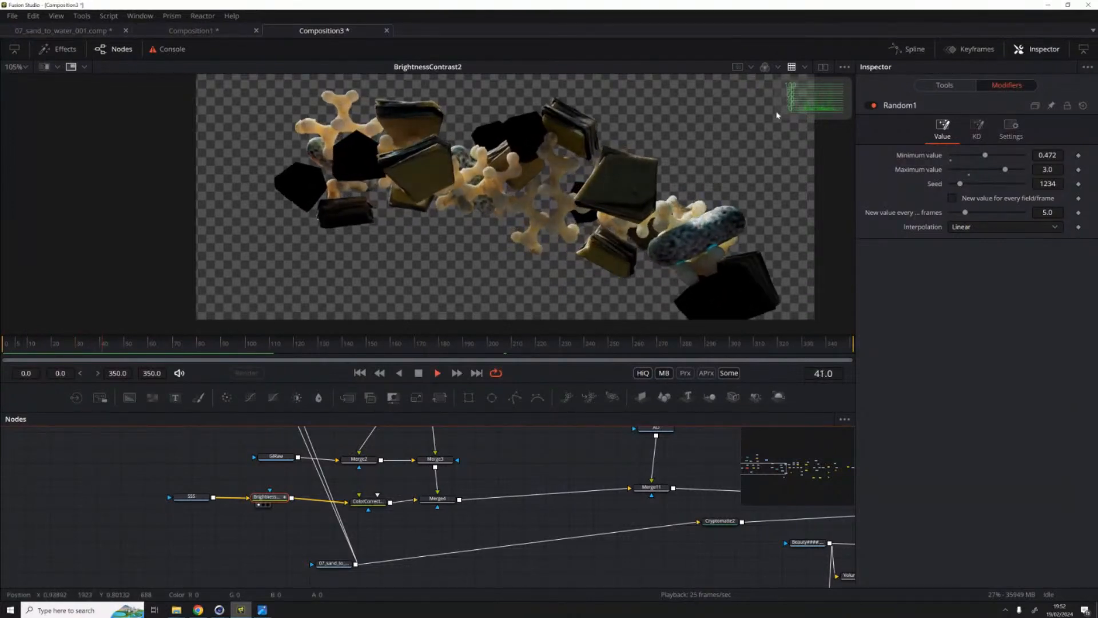
key(space)
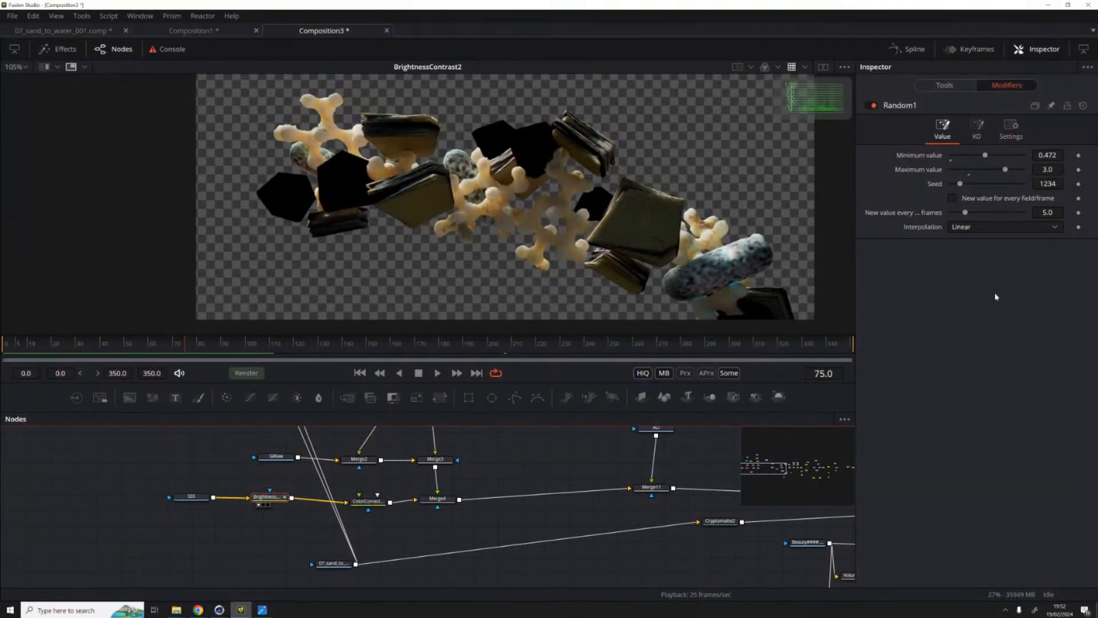
Step: Display the Gain(Random1) curve of BrightnessContrast2 in the Spline editor, fitted to show its whole range
click(913, 48)
click(408, 451)
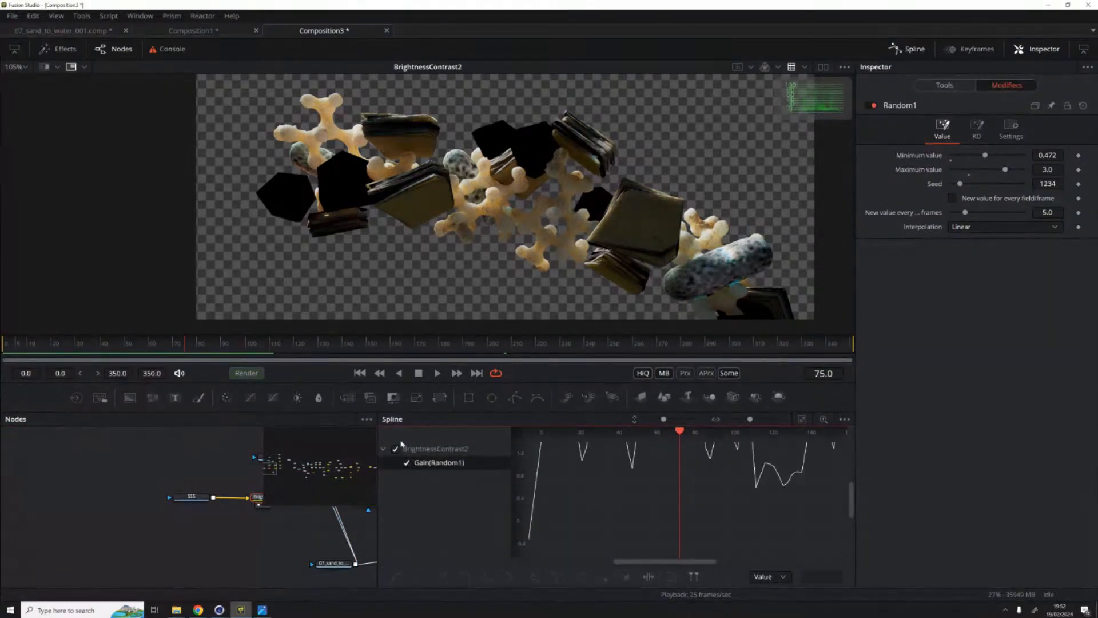
click(801, 421)
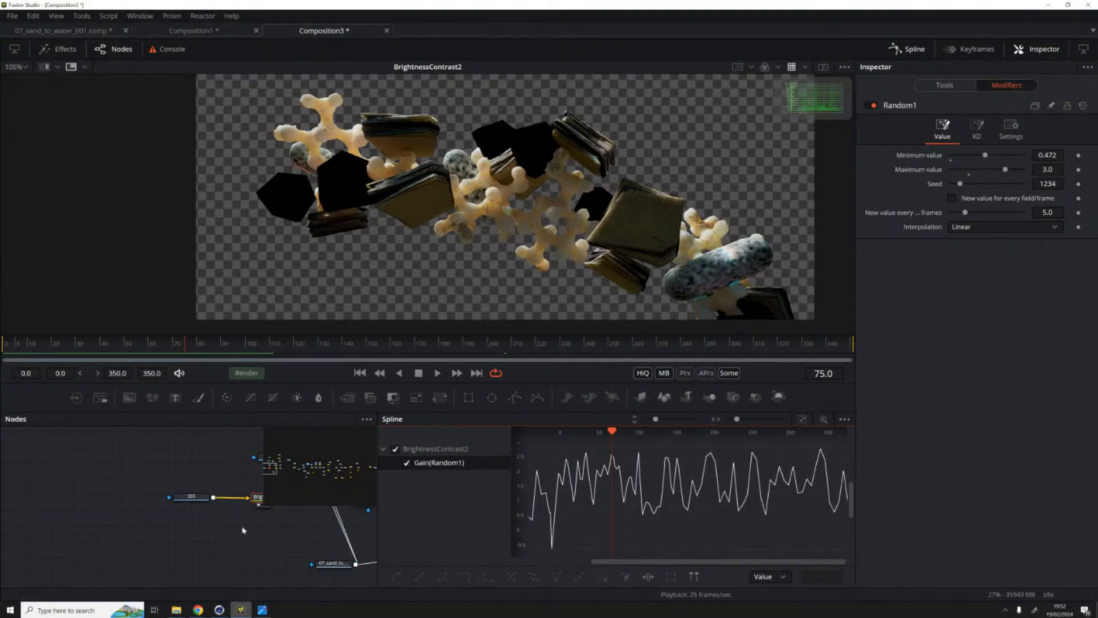
drag(201, 534, 144, 546)
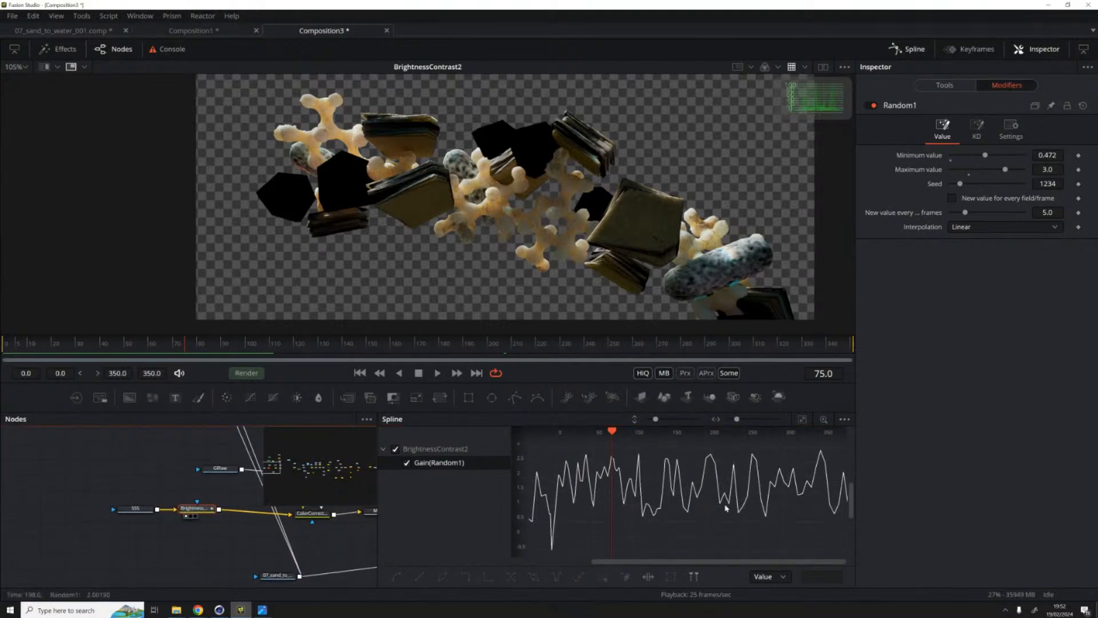
Step: Set the Random modifier's interpolation to Ease-in, Ease-out, with a new value every 24.41 frames
click(967, 228)
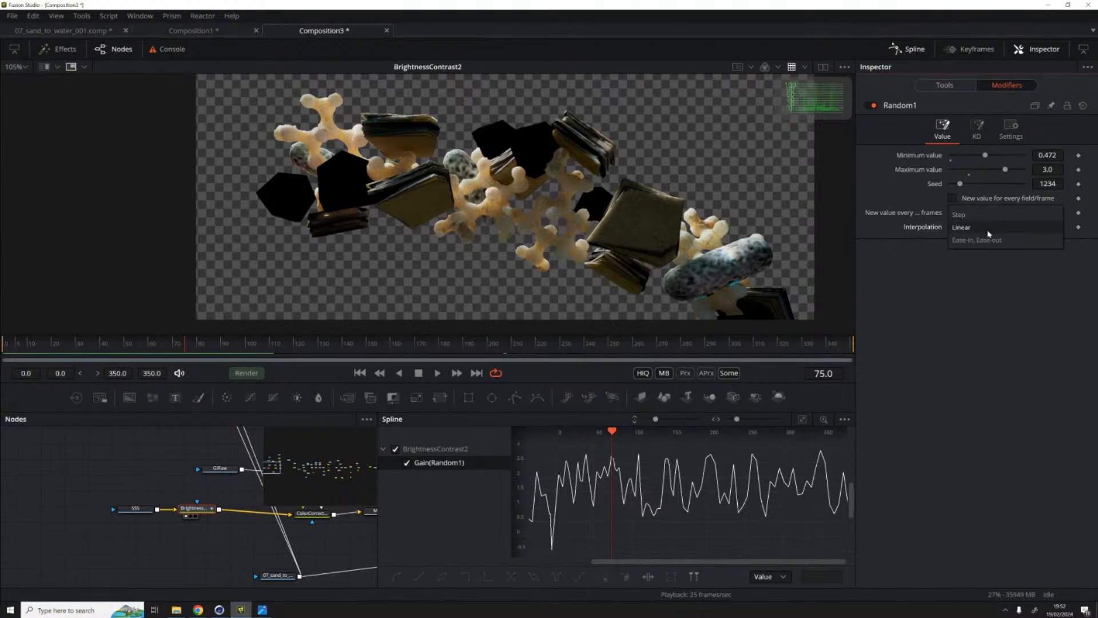
click(975, 240)
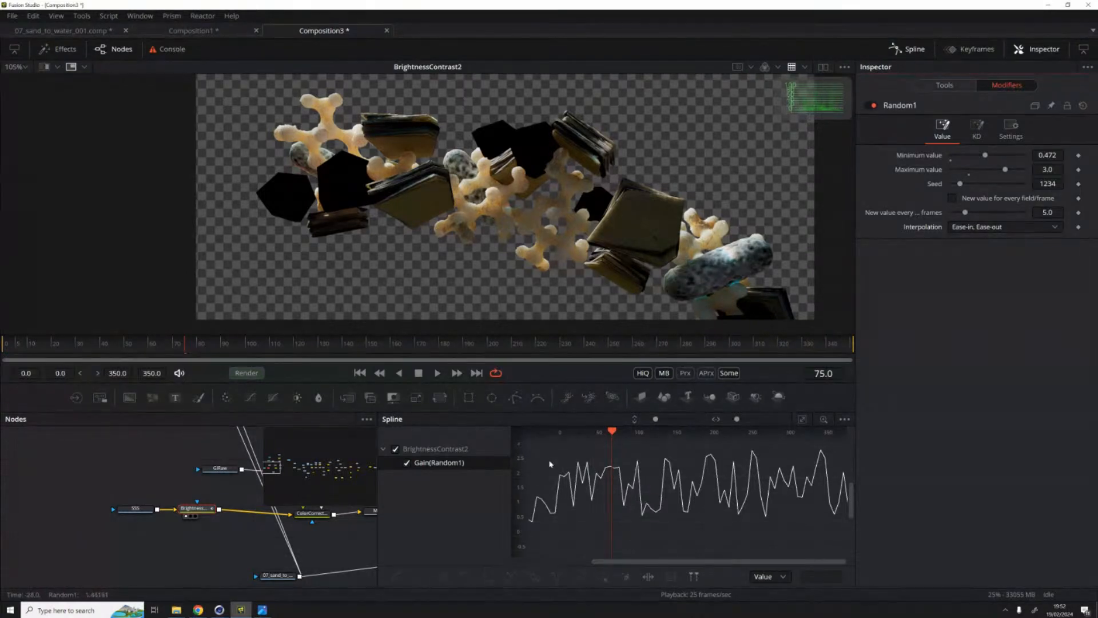
drag(966, 215, 1027, 218)
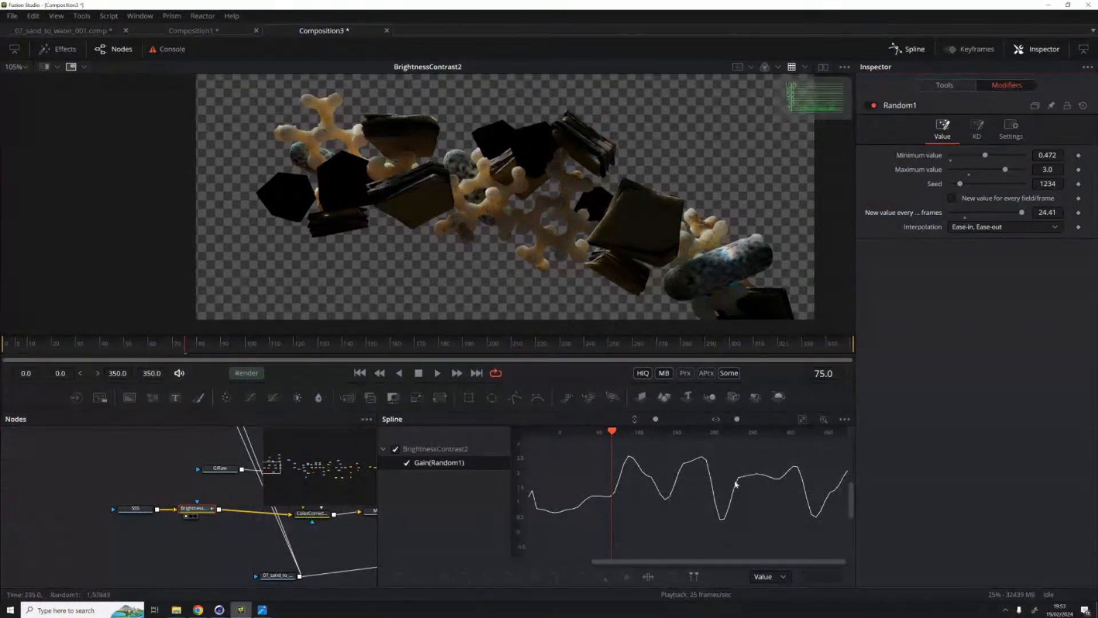
Step: Play back the smoothed brightness variation, close the Spline editor and return to frame 93
key(space)
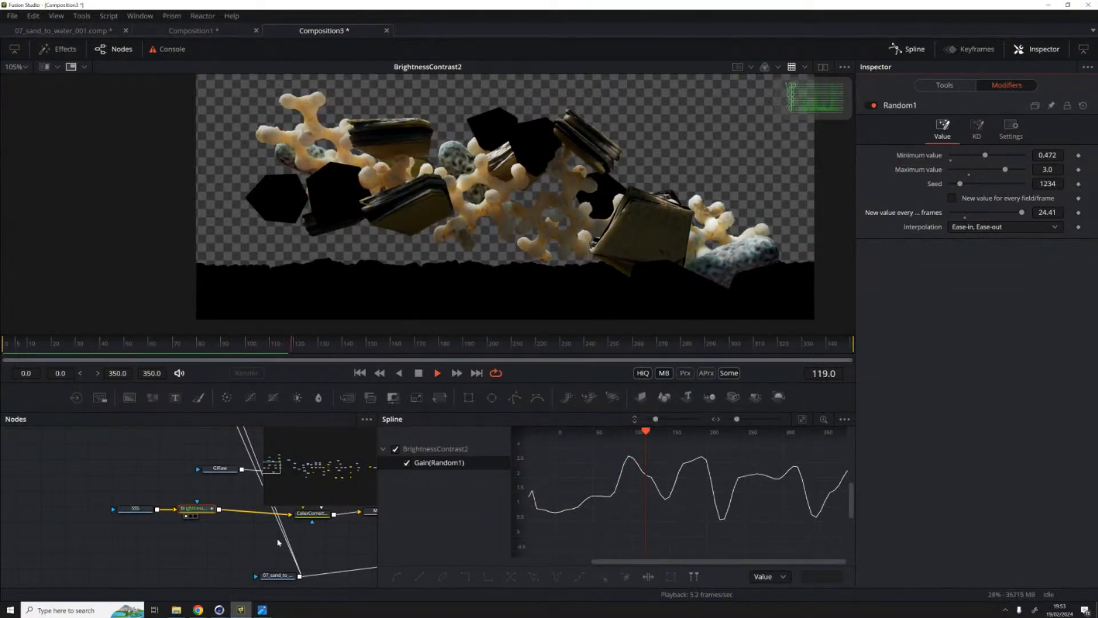
key(space)
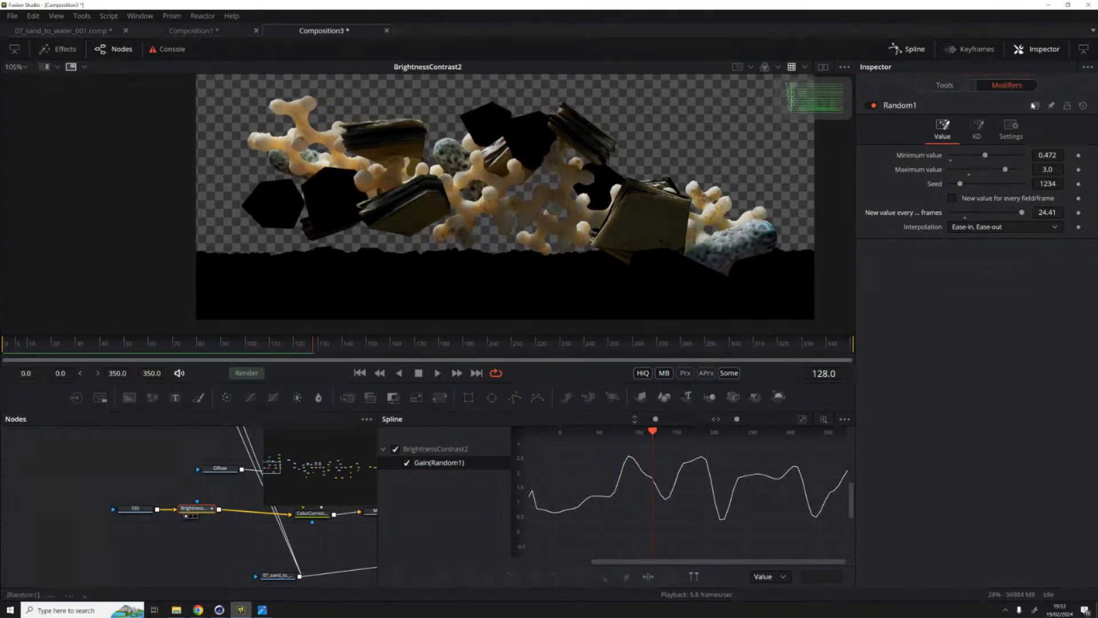
click(915, 50)
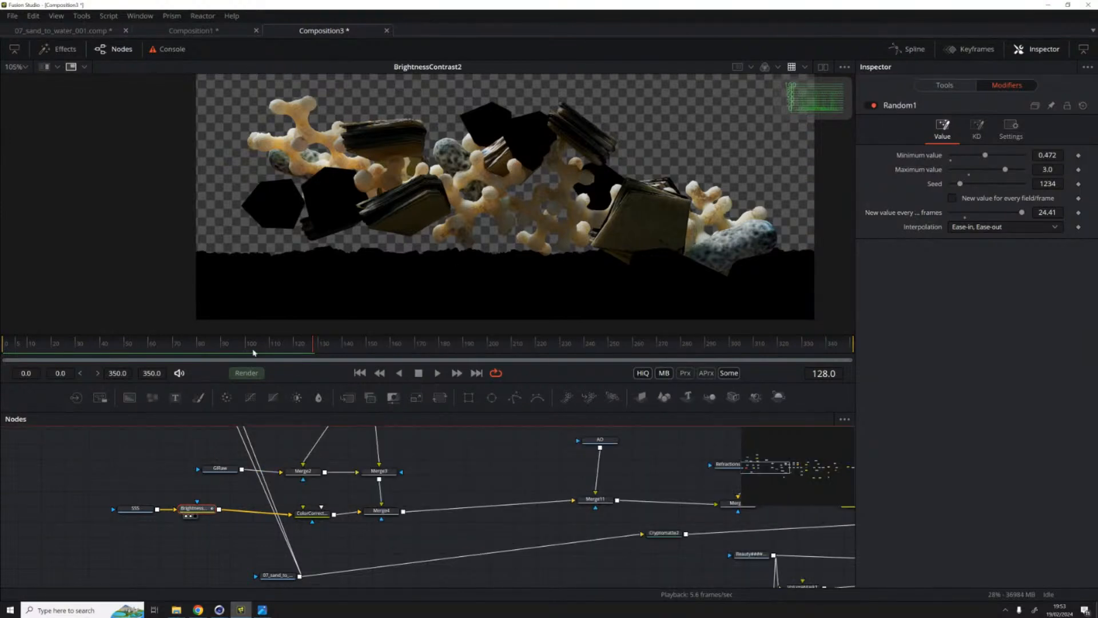
click(227, 345)
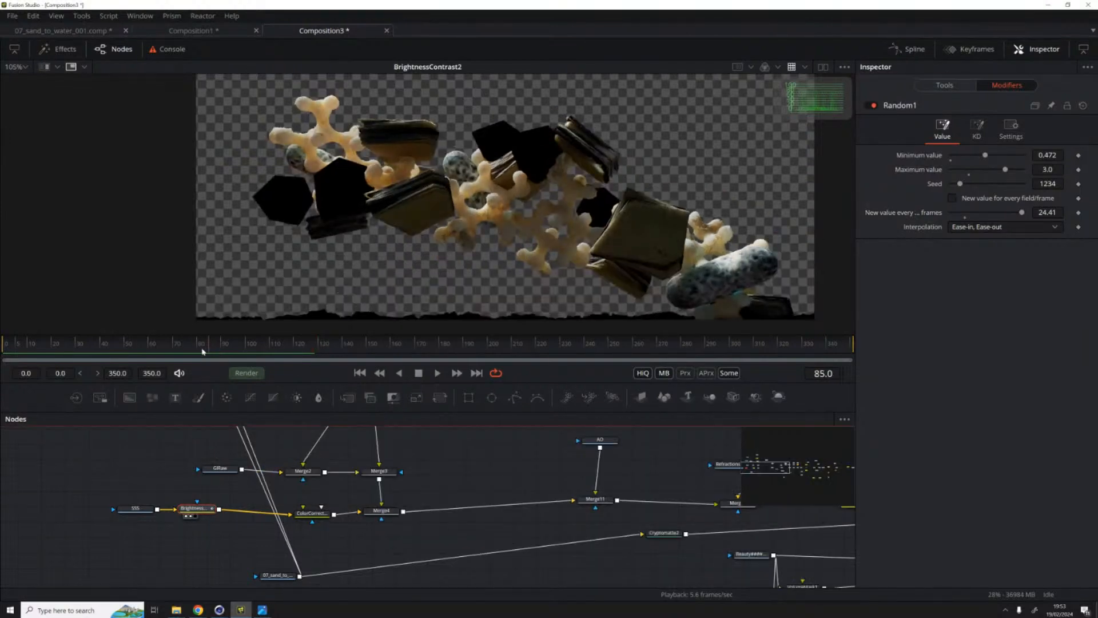
Step: View the output of Merge4, then show the combined passes at Merge12 in the viewer
click(393, 514)
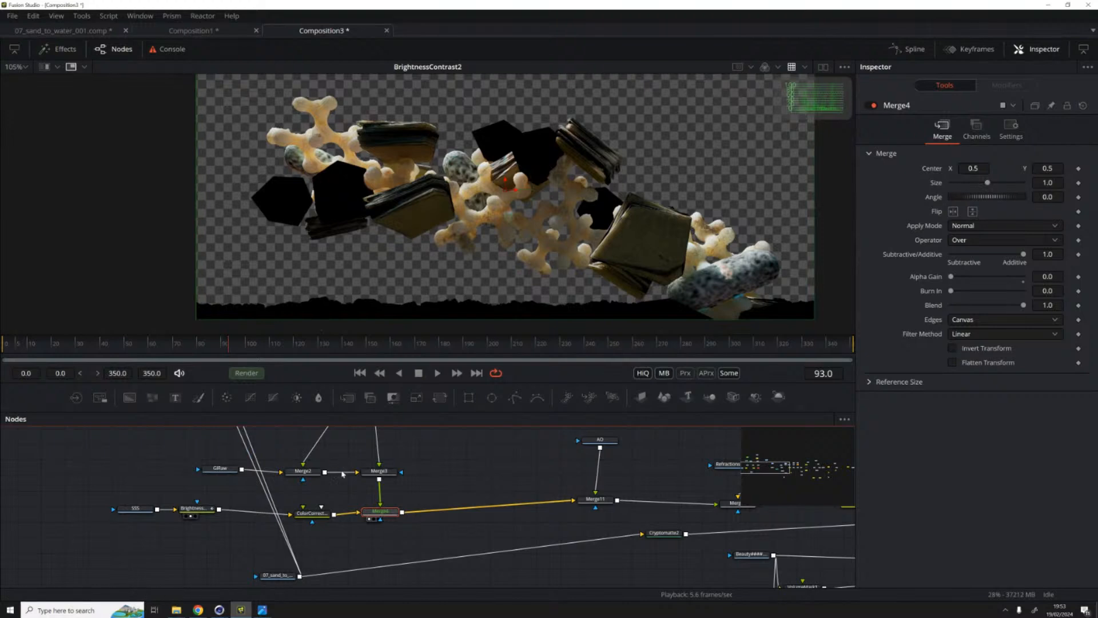
key(1)
drag(612, 540, 392, 502)
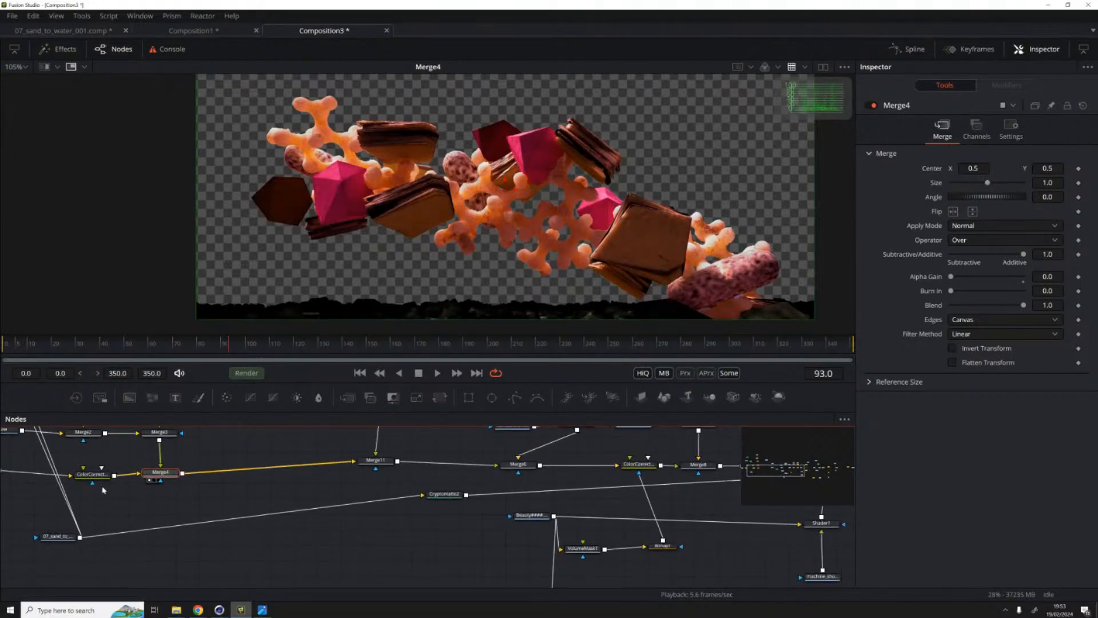
drag(783, 468, 595, 505)
click(616, 506)
drag(27, 512, 397, 515)
key(1)
Step: Neutralise the red tint of ColorCorrector2 on the SSS branch by reducing its strength to 0.0002, and go to frame 54
click(274, 514)
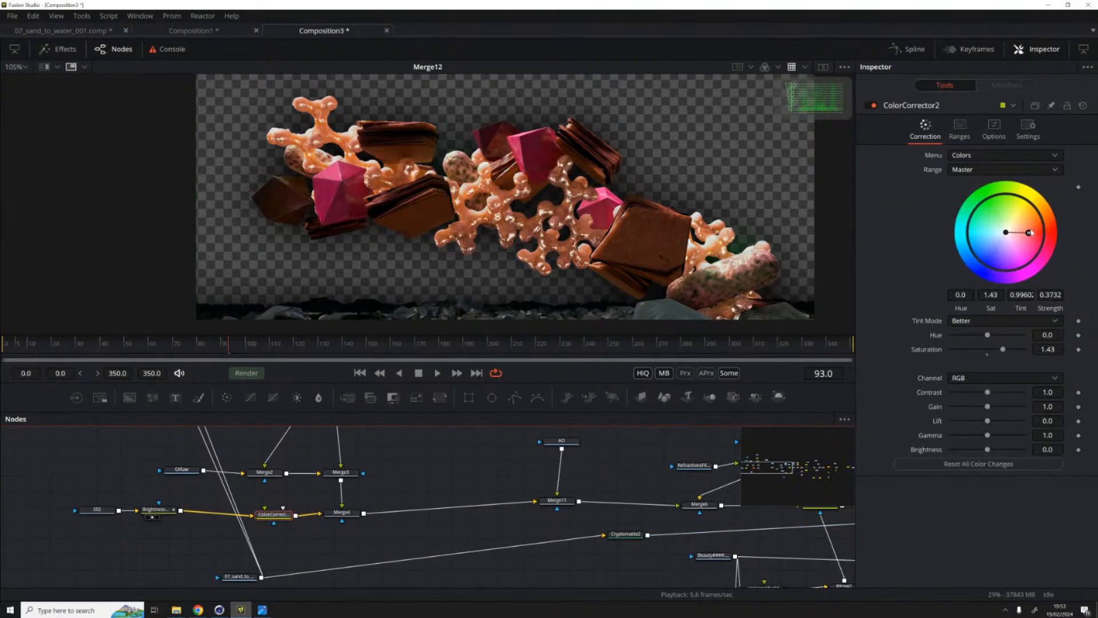
drag(1028, 233, 1006, 233)
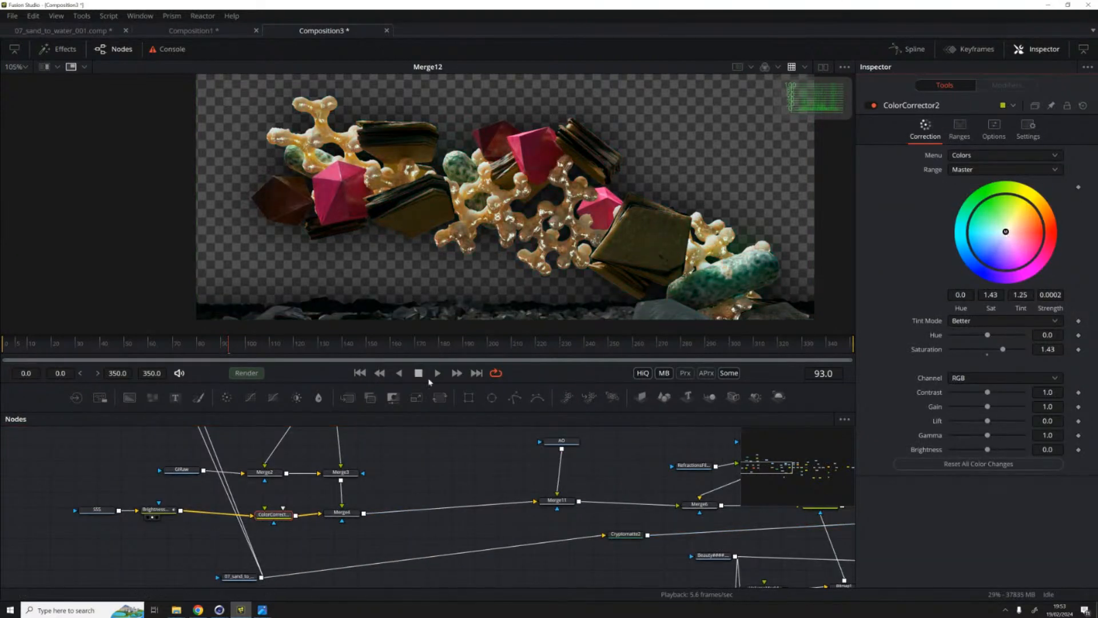
scroll(547, 475, right, 10)
click(134, 343)
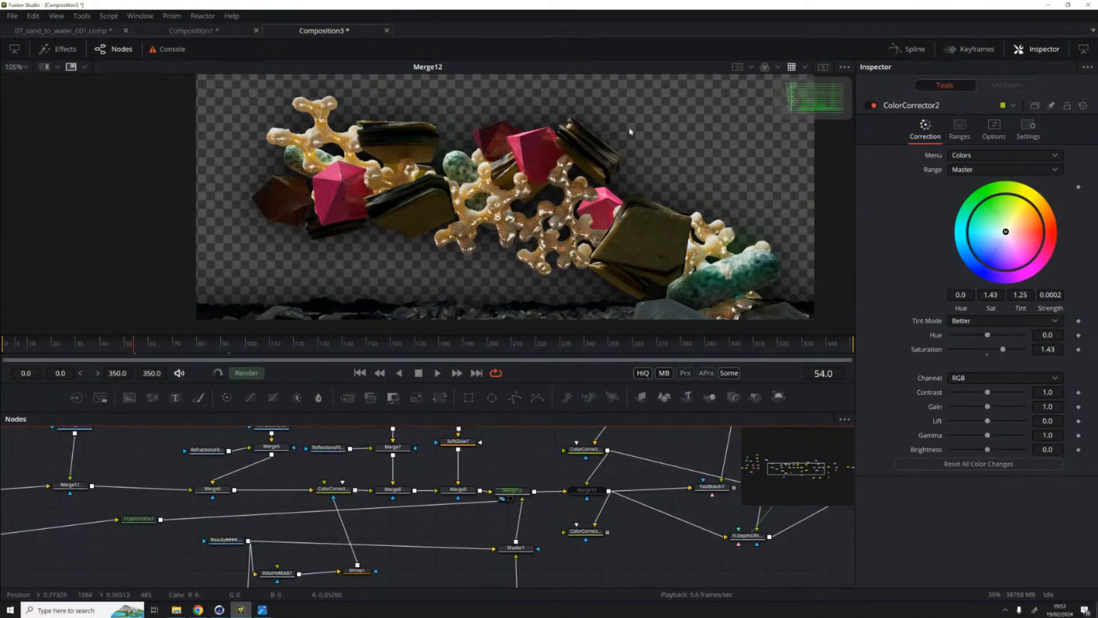
Step: Locate Merge14 near the end of the node graph and display its underwater composite in the viewer
drag(622, 550, 409, 537)
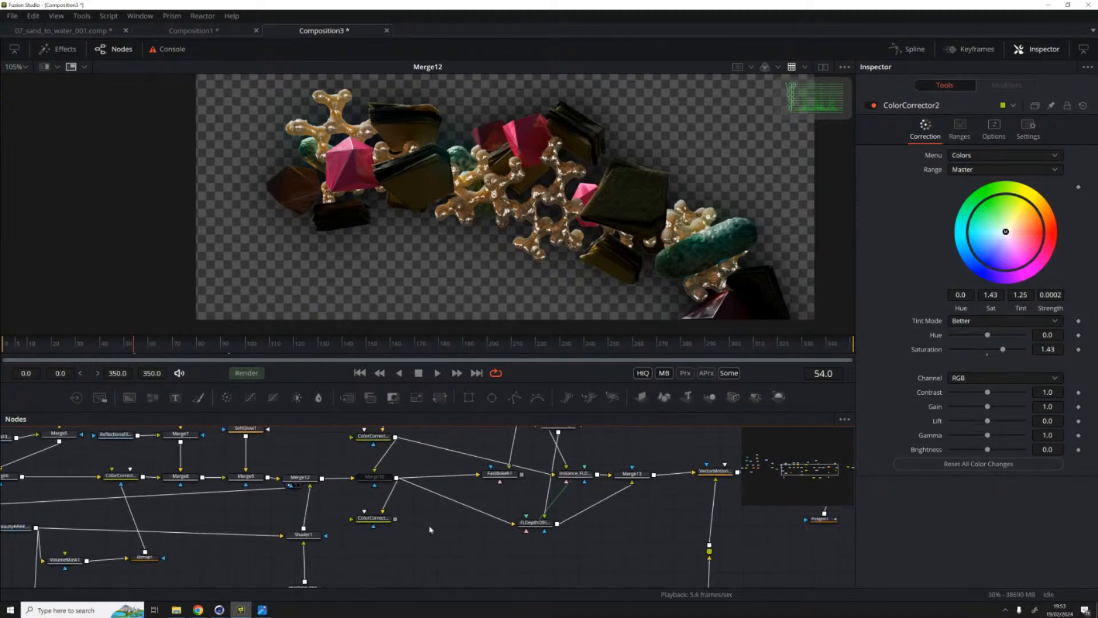
drag(592, 543, 324, 553)
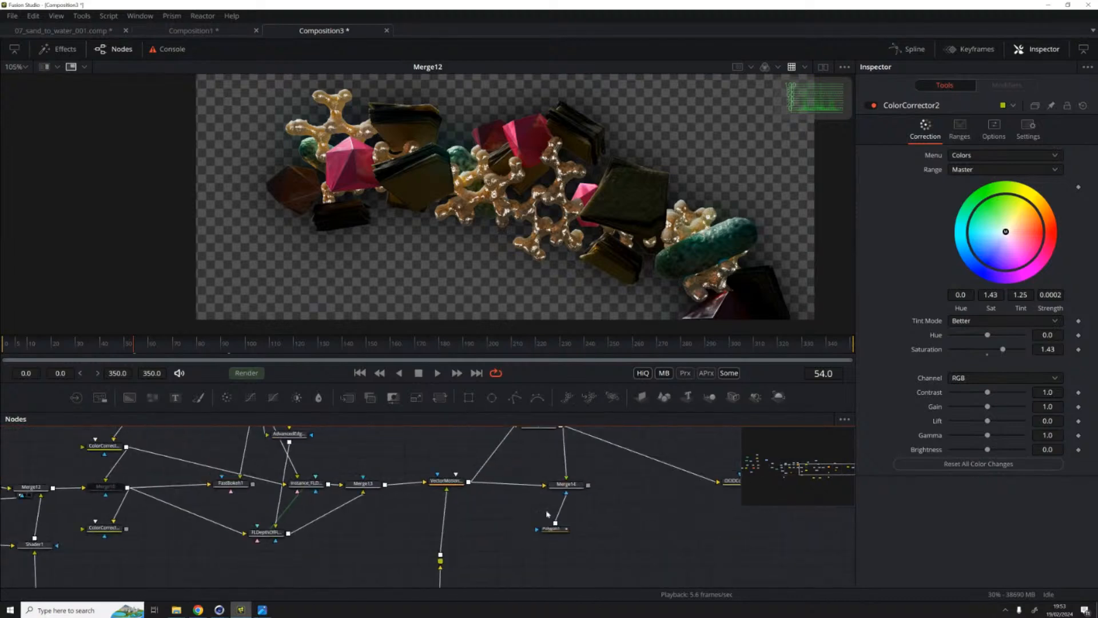
click(566, 485)
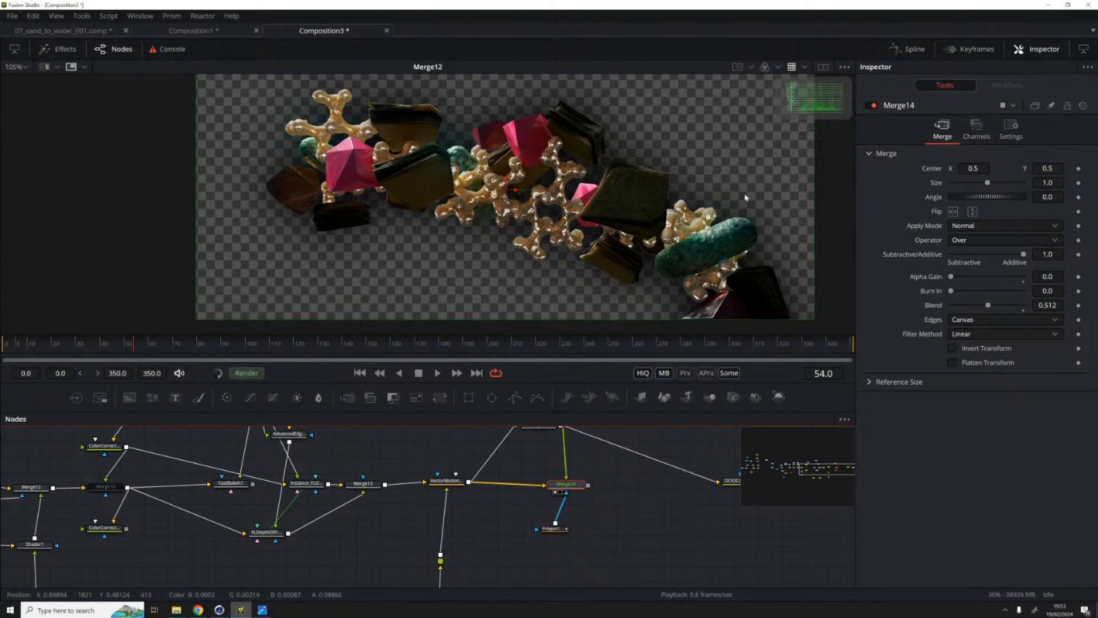
drag(754, 483, 577, 487)
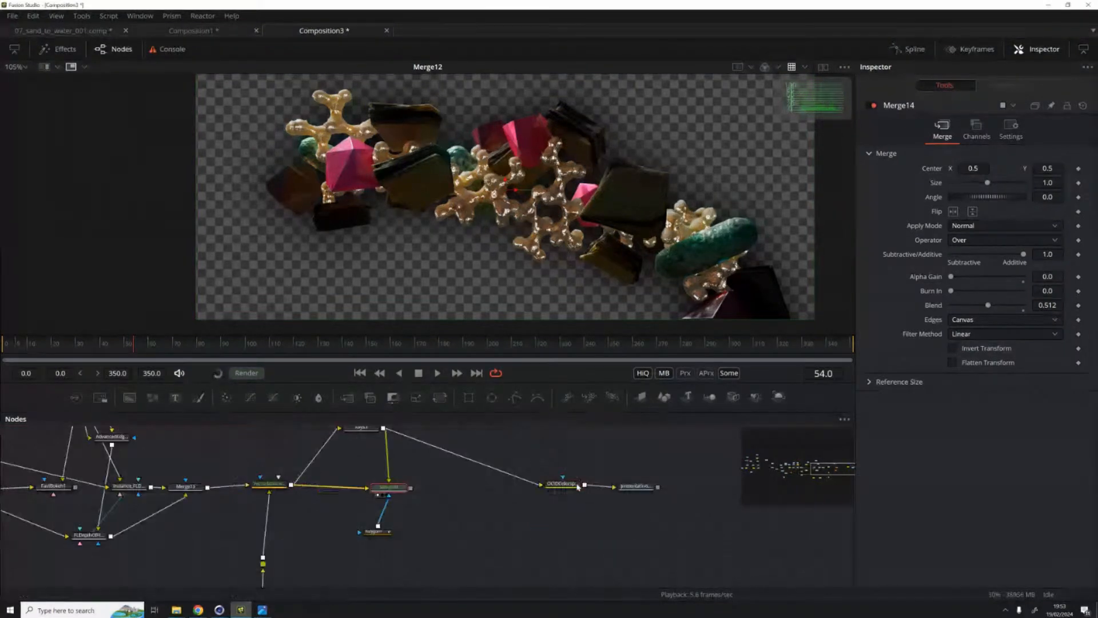
click(574, 487)
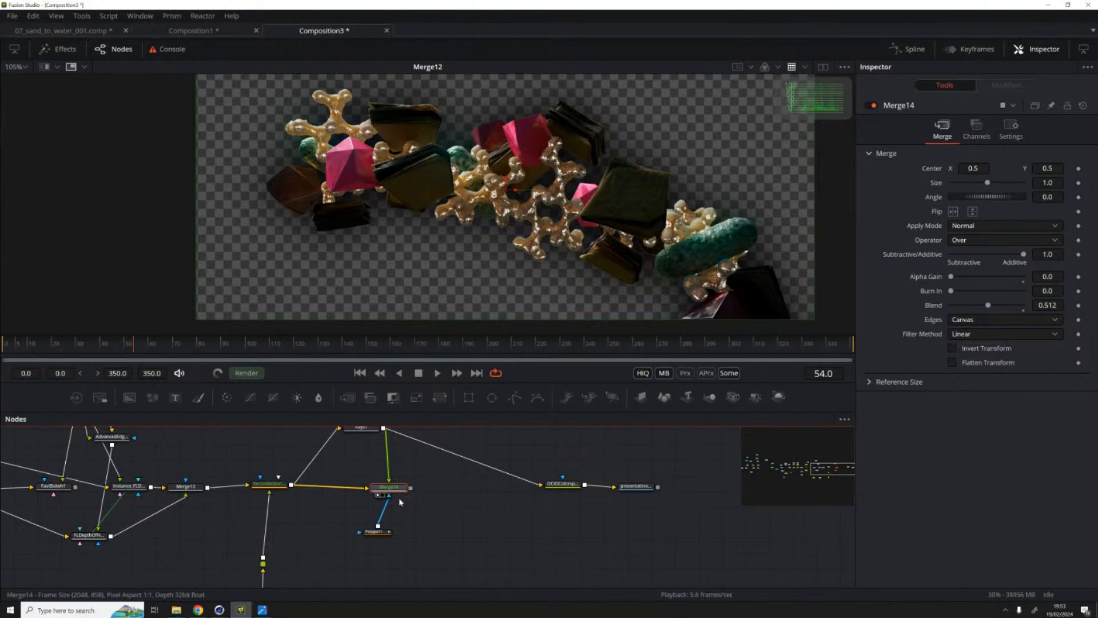
key(ctrl+z)
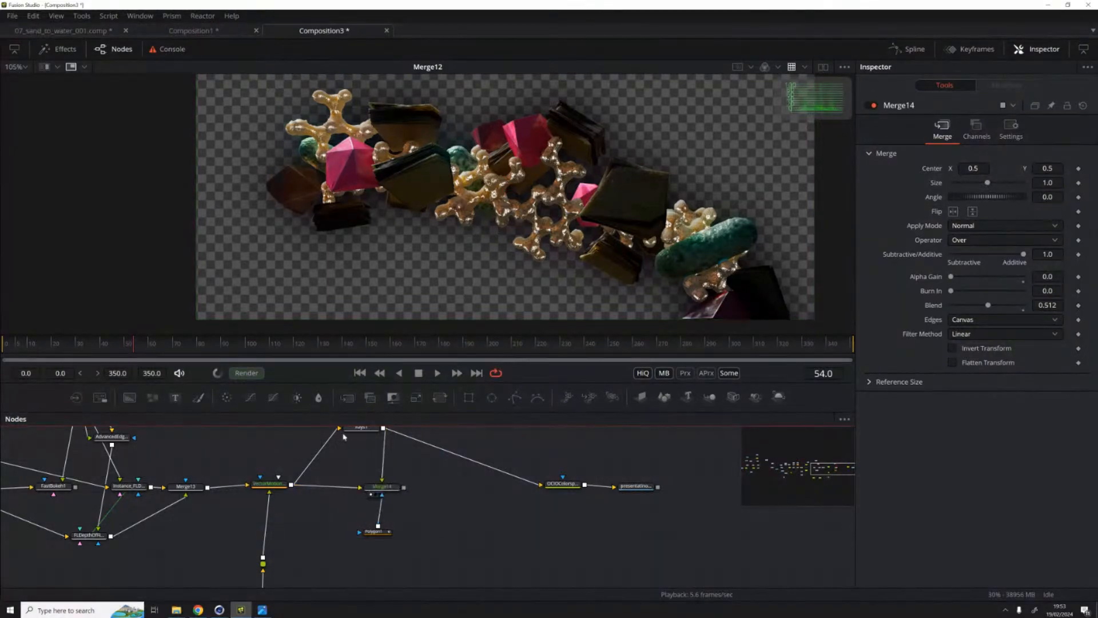
drag(381, 487, 411, 285)
click(470, 475)
drag(467, 529, 438, 518)
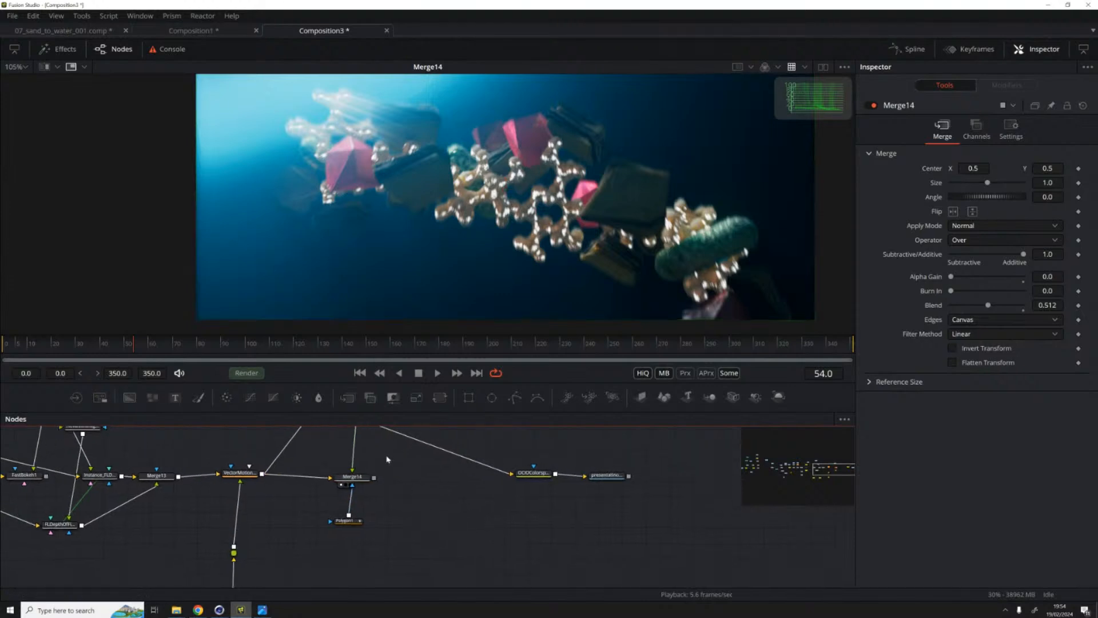
Step: Add a Lens Distort node from the Warp tools, connect it to Merge14's output and display it in the viewer
right_click(443, 510)
mouse_move(534, 308)
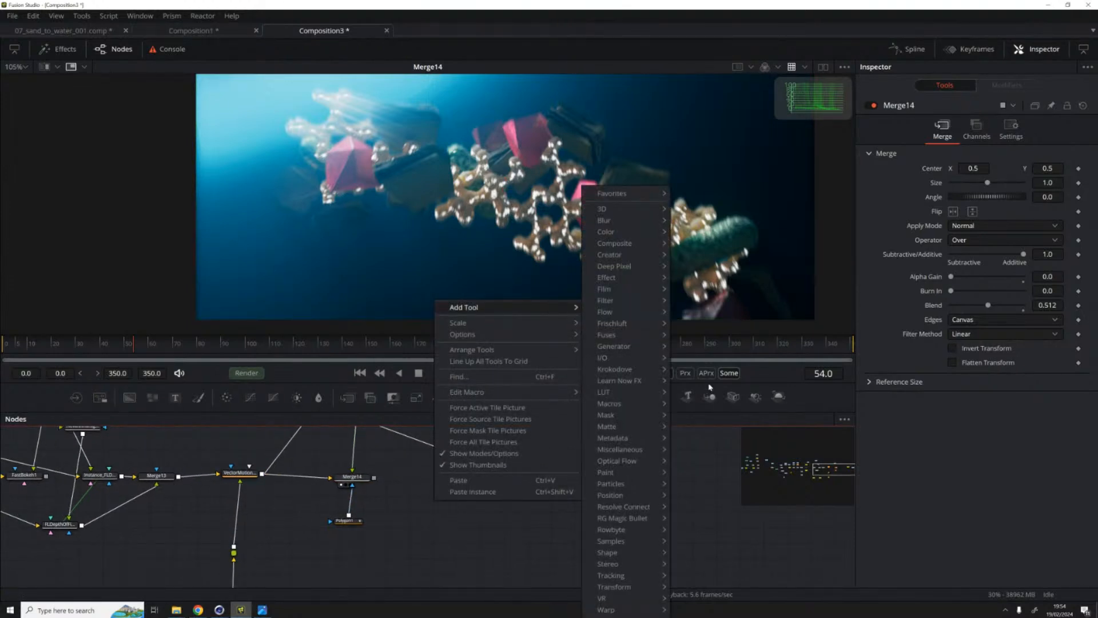
mouse_move(628, 438)
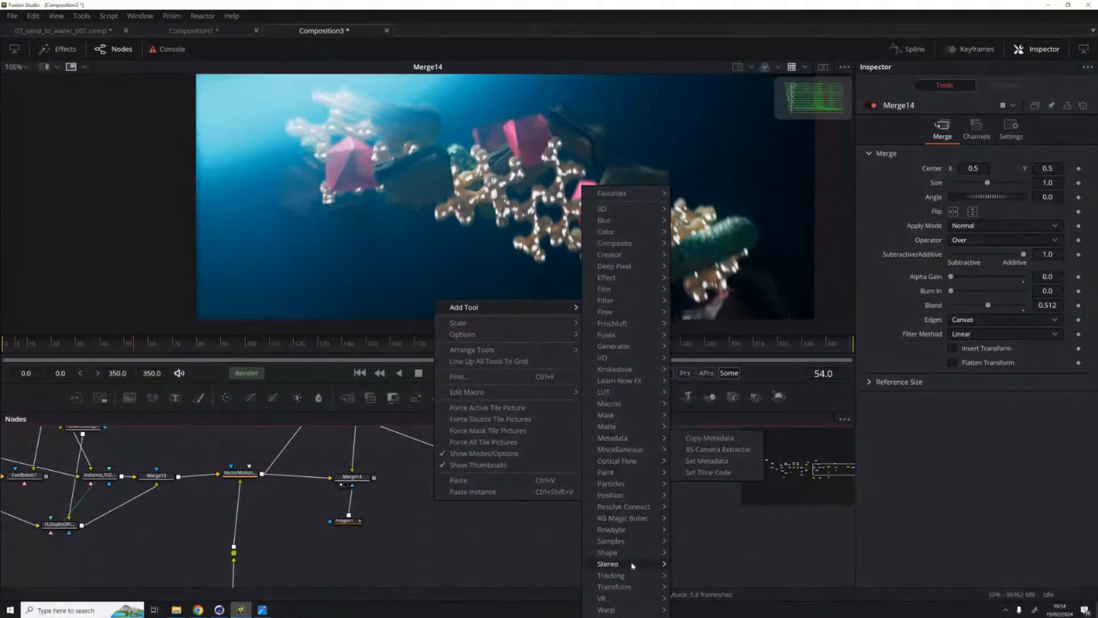
mouse_move(616, 611)
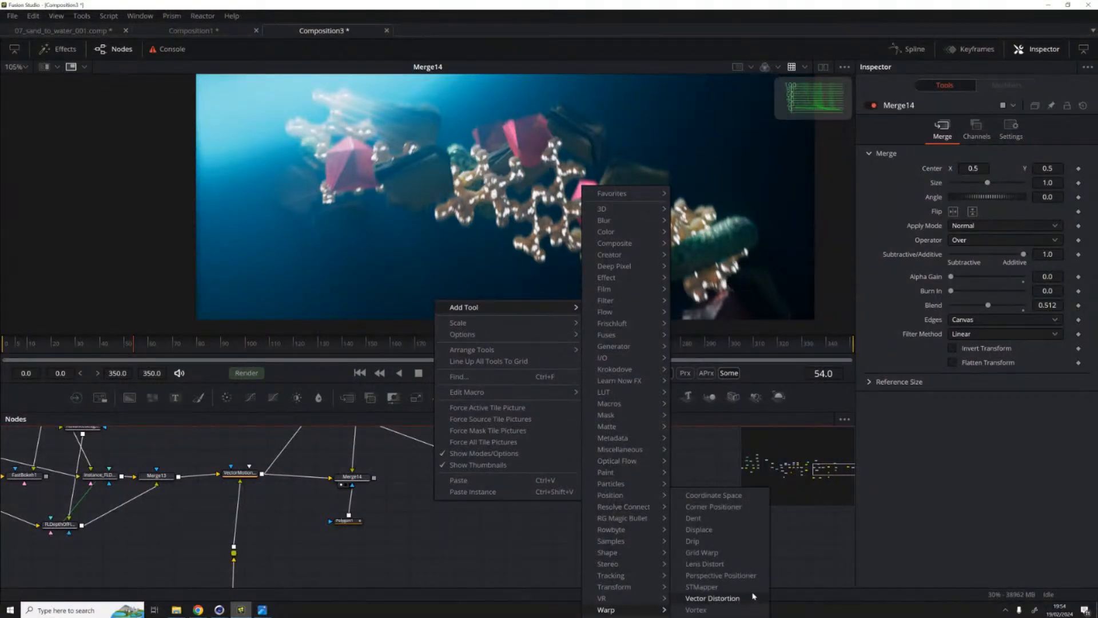
click(725, 565)
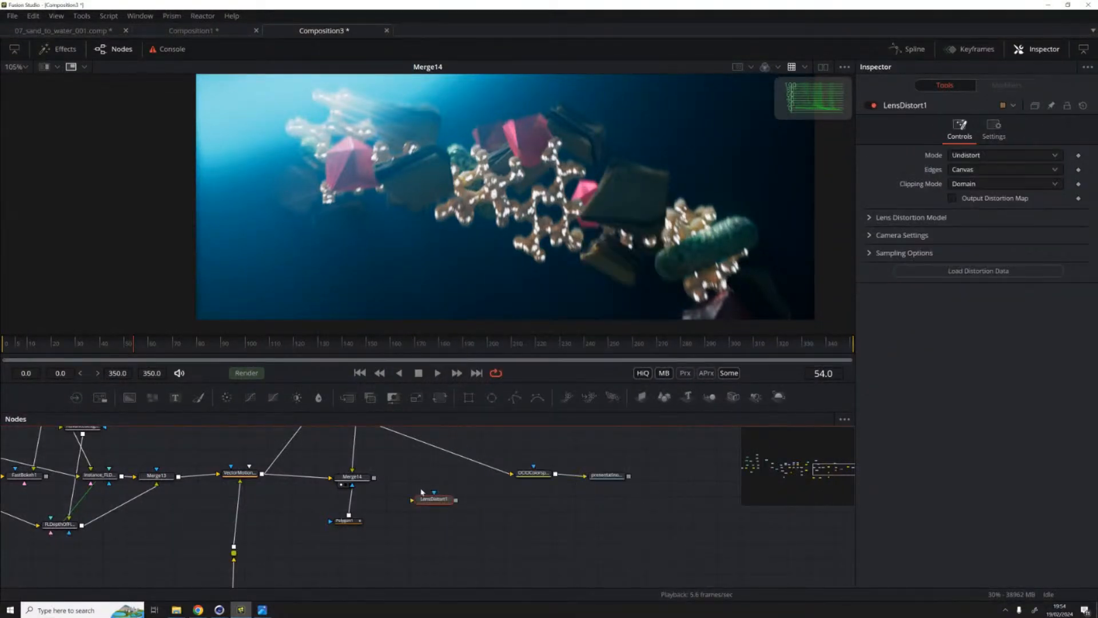
mouse_move(426, 499)
mouse_down()
mouse_move(414, 484)
mouse_move(429, 493)
mouse_up()
key(1)
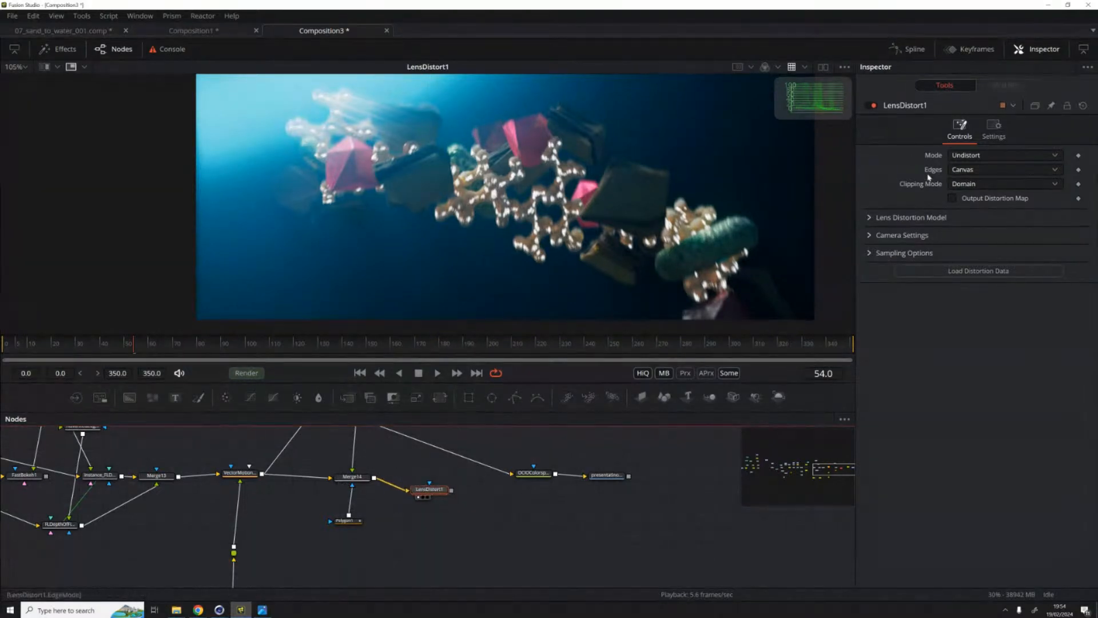
Step: Adjust LensDistort1's distortion model: Distortion about -0.047, Curvature X about -0.086, Quartic Distortion about -0.008, and vary Curvature Y
click(870, 217)
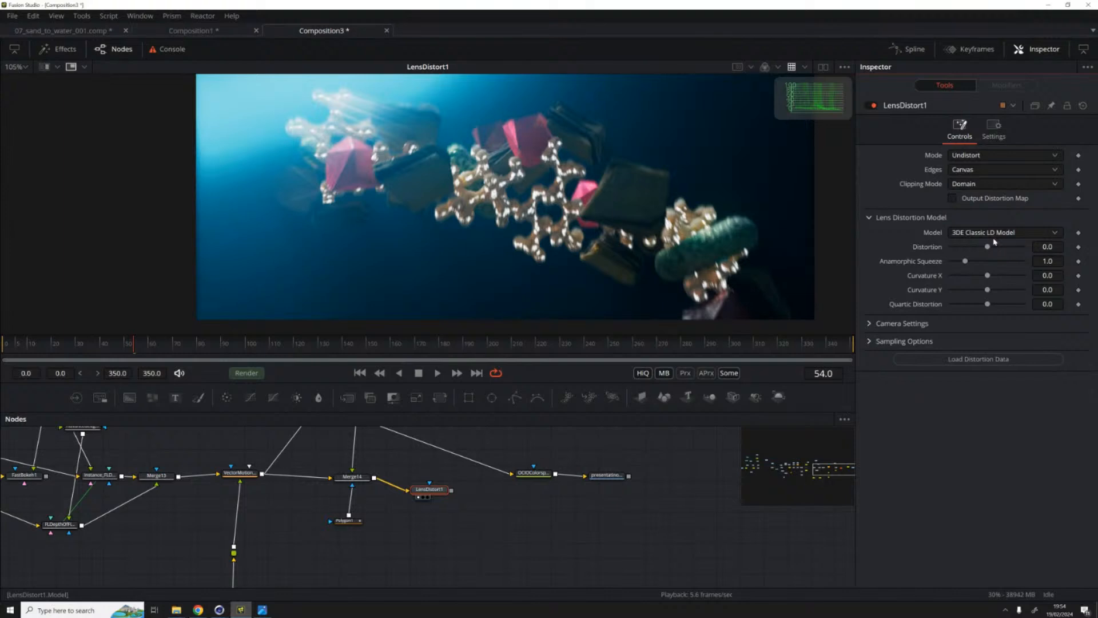
drag(987, 249, 981, 253)
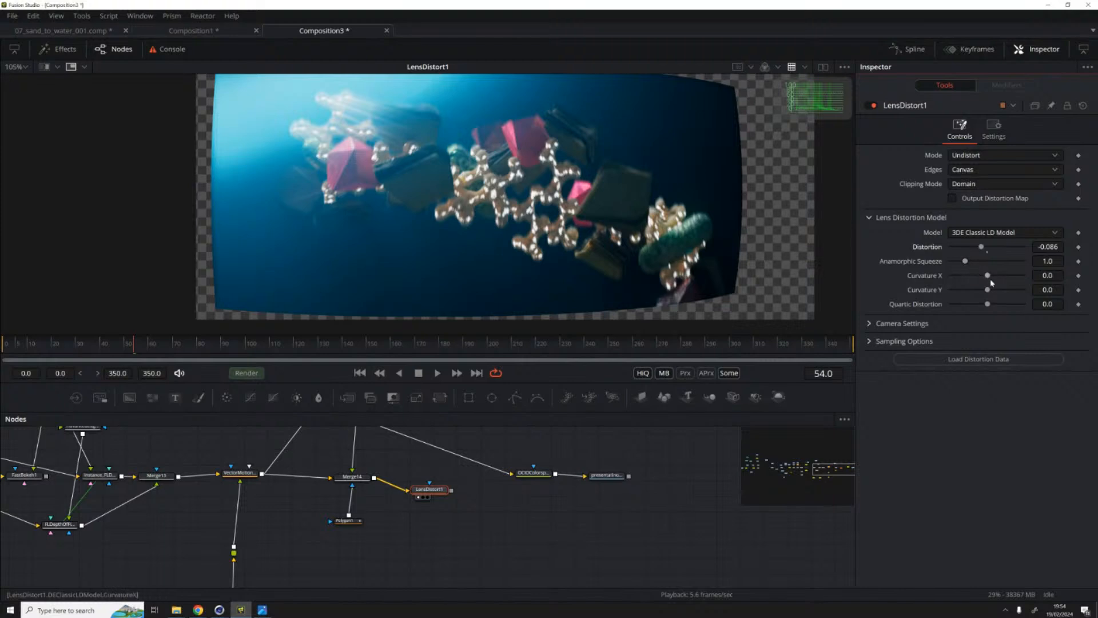
drag(988, 276, 992, 290)
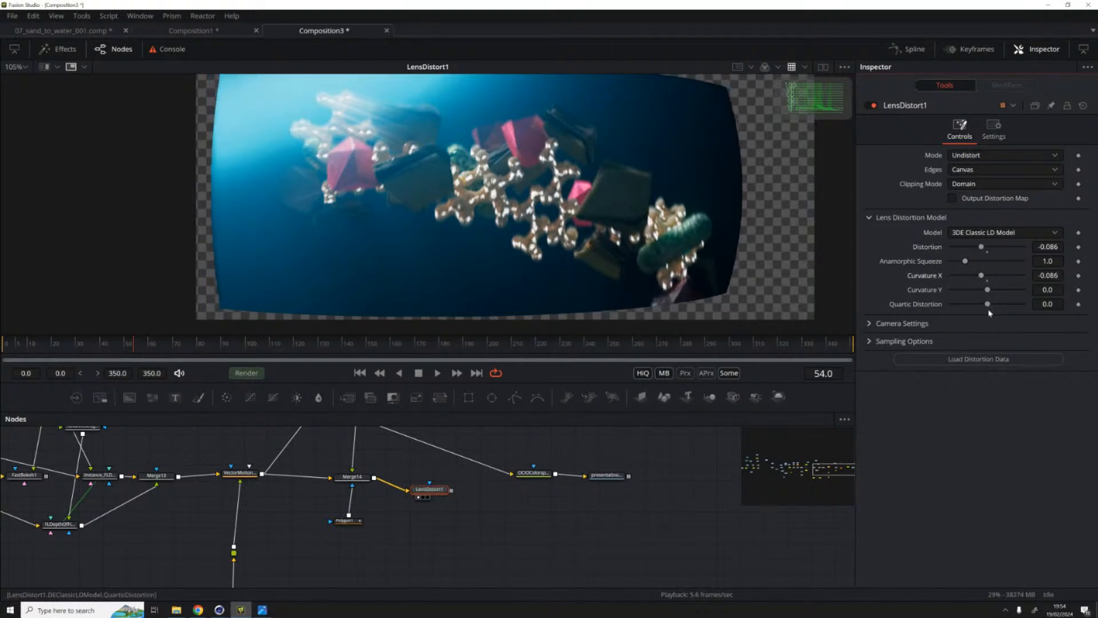
drag(981, 247, 984, 247)
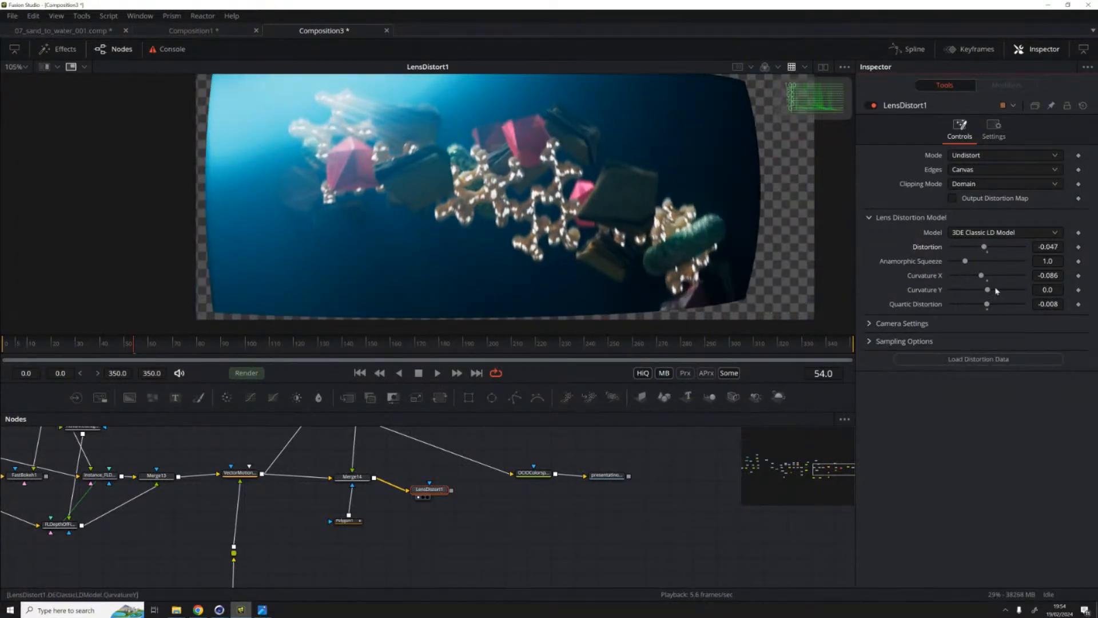
drag(988, 291, 996, 311)
Step: Insert LensDistort1 between Merge14 and OCIOColorspace1, and select OCIOColorspace1 to check its colour space settings
drag(419, 498, 533, 467)
click(521, 472)
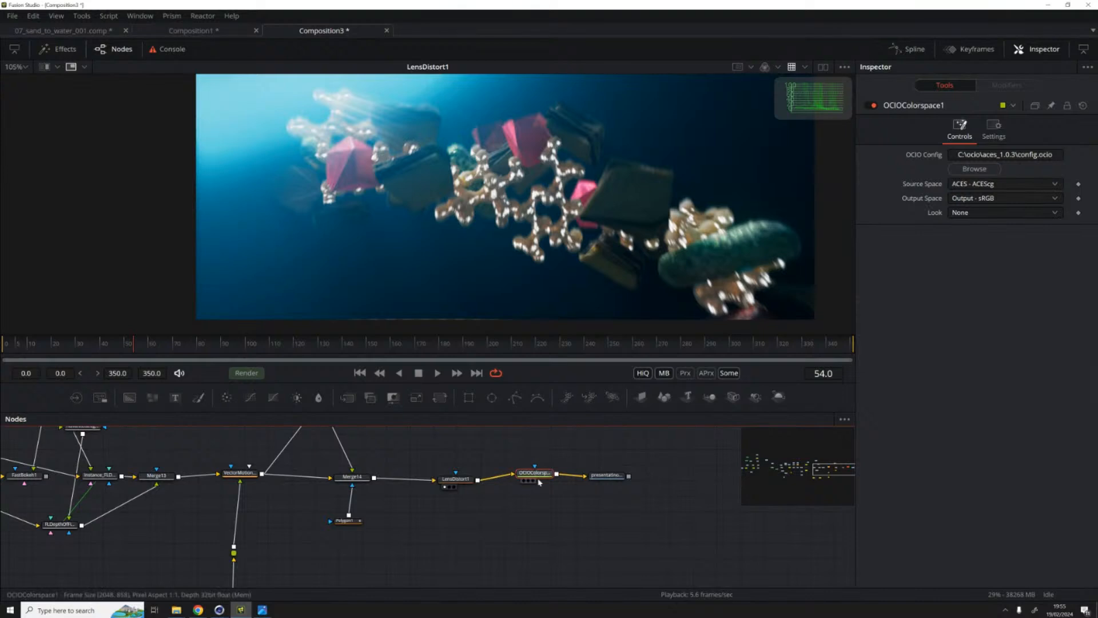
Step: Give the node graph more height, go to the diffuse branch near its start, and shift Merge4 slightly aside from below Merge3
drag(424, 522, 172, 378)
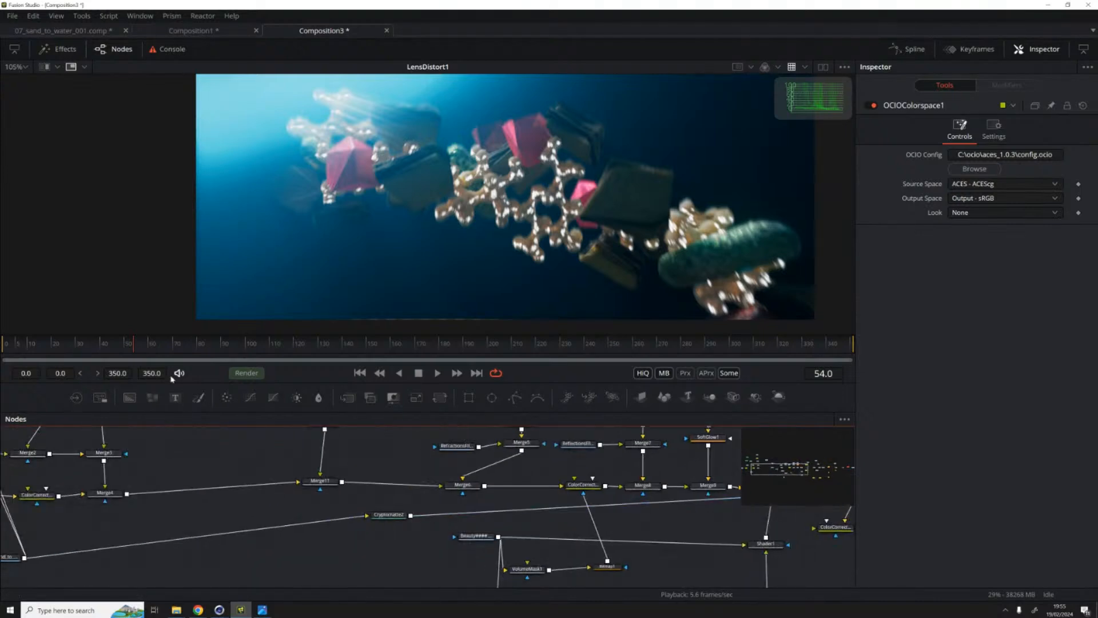
drag(186, 335, 186, 259)
drag(36, 333, 476, 452)
click(474, 420)
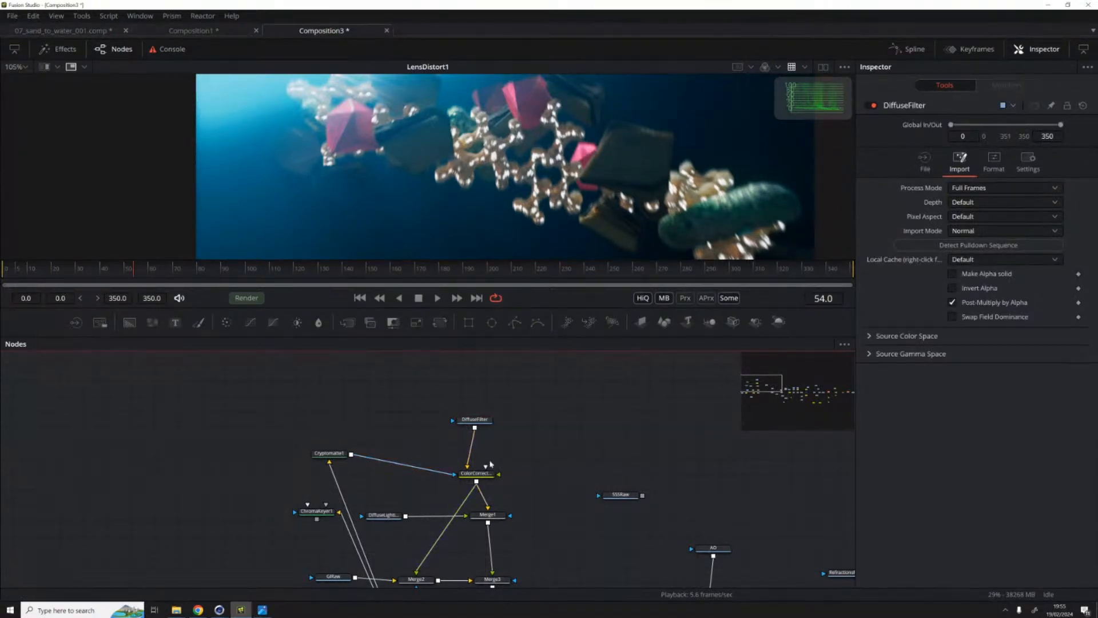
drag(470, 415, 392, 340)
click(426, 542)
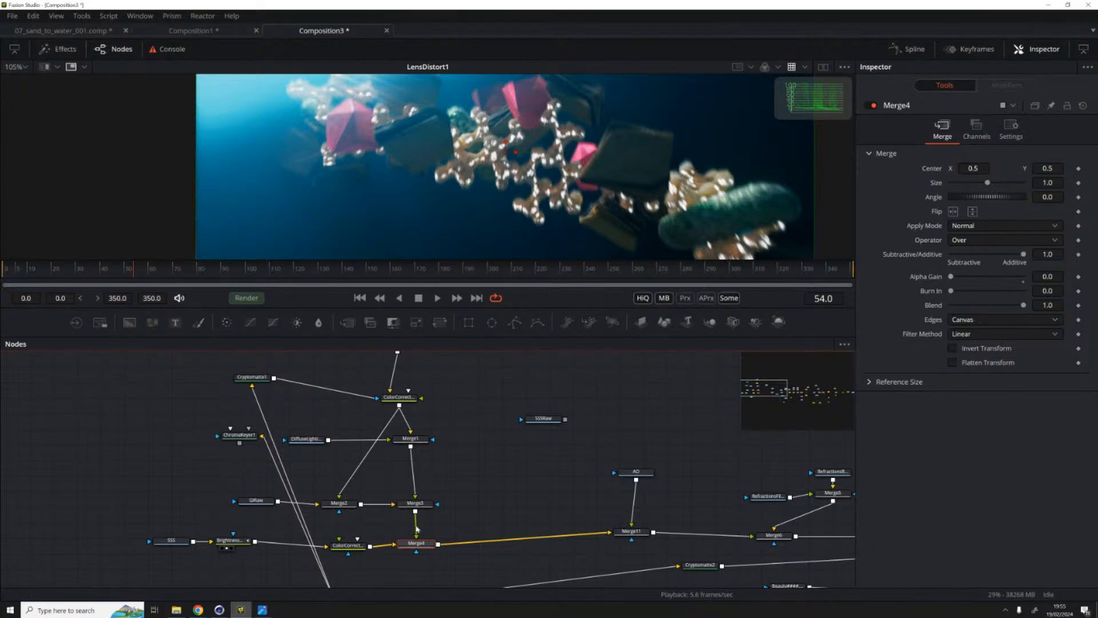
drag(417, 548, 435, 543)
Step: Examine the apply mode of Merge1, which combines the diffuse filter and diffuse lighting passes
click(411, 438)
click(980, 226)
click(980, 226)
click(980, 226)
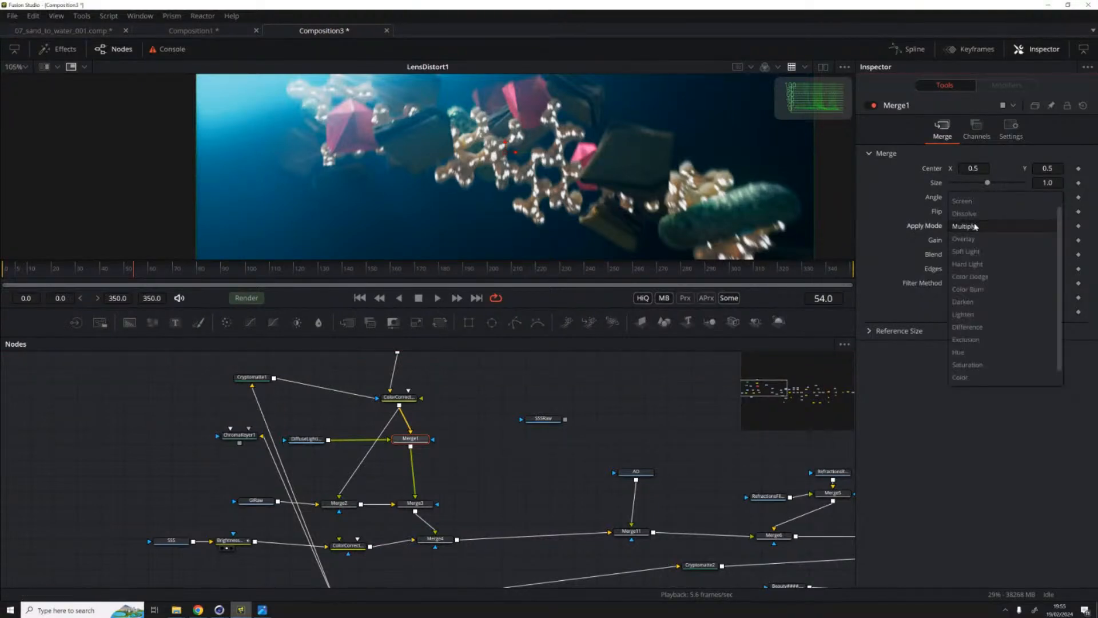
click(879, 469)
drag(600, 515, 529, 486)
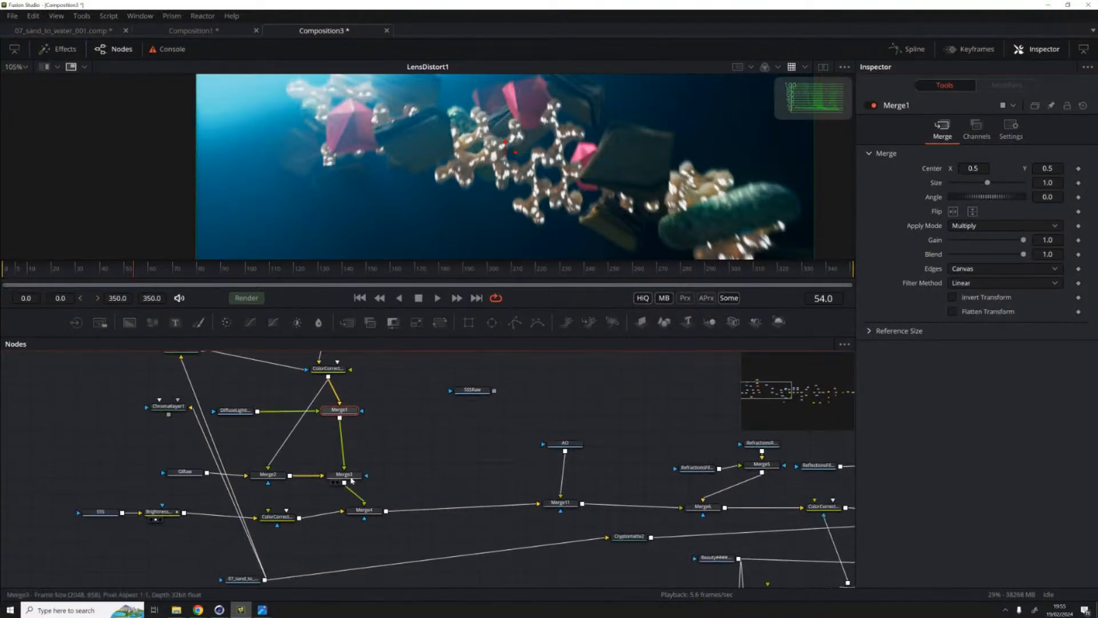
drag(344, 483, 548, 504)
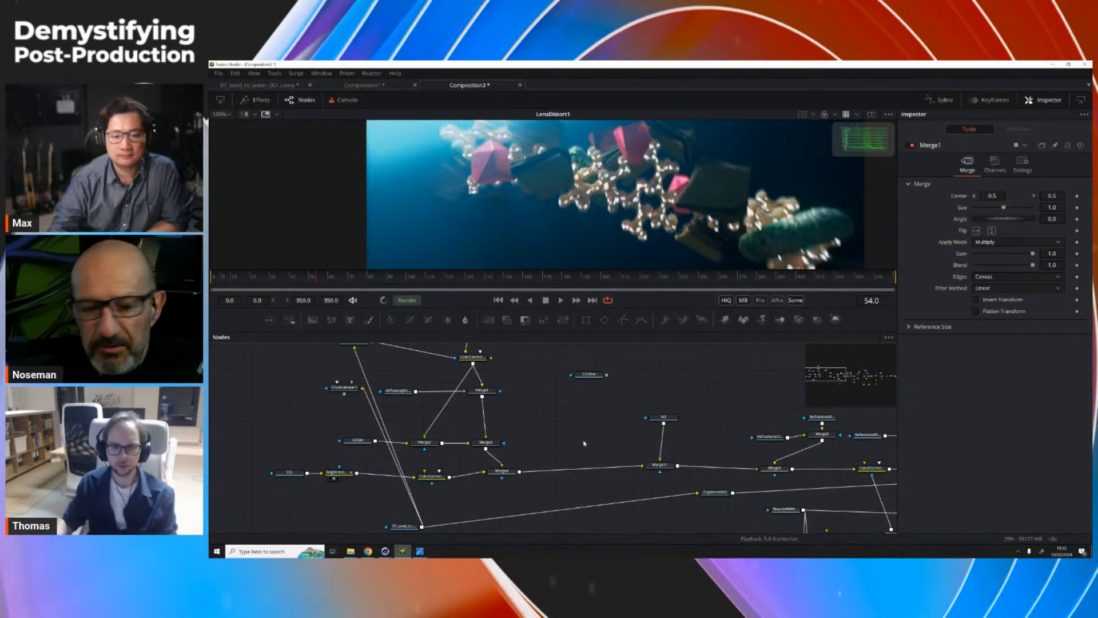
Step: Inspect the settings of Merge11, where the AO pass joins, and display Merge8 in the viewer
drag(584, 443, 496, 423)
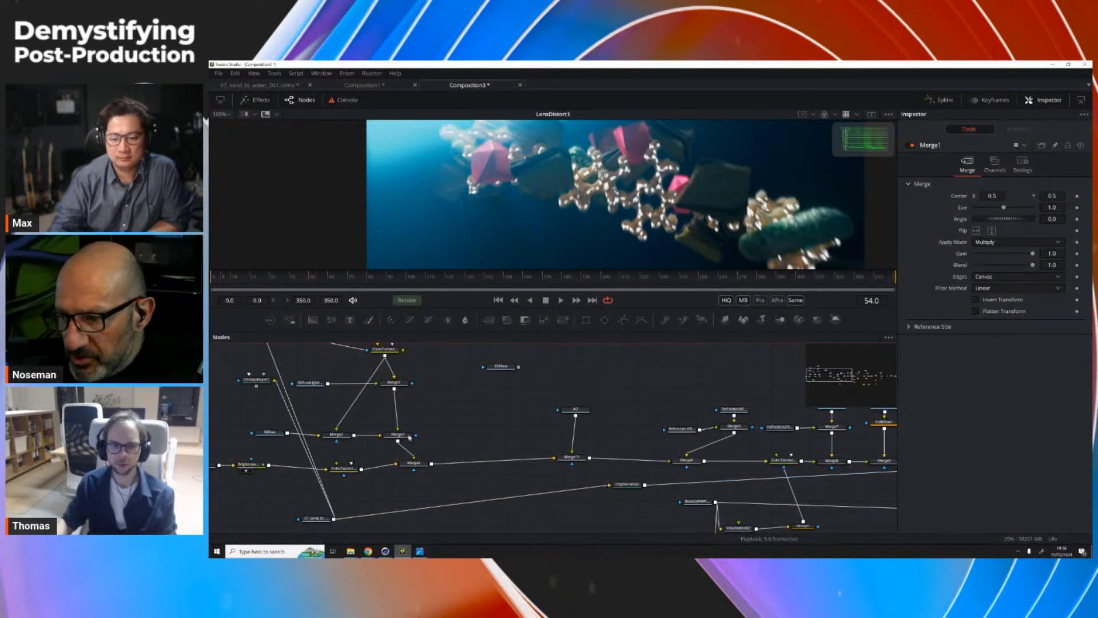
click(574, 457)
scroll(663, 401, right, 5)
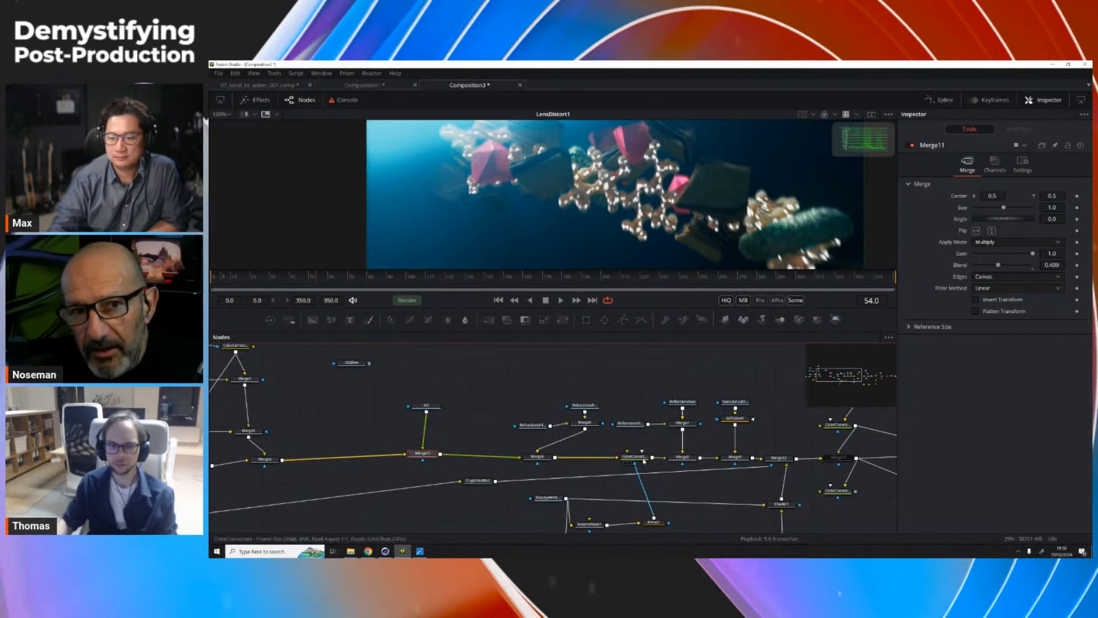
click(682, 457)
key(1)
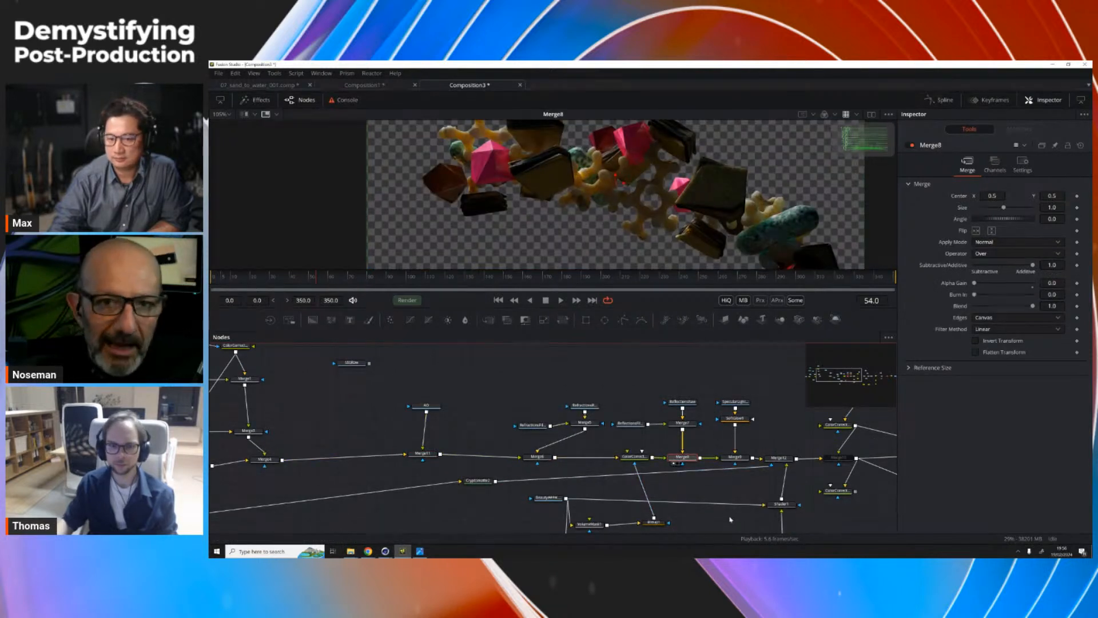
Step: Display Shader1 in the viewer and inspect both its light settings and the machine_shop_01_4k image loader feeding it
click(783, 503)
key(1)
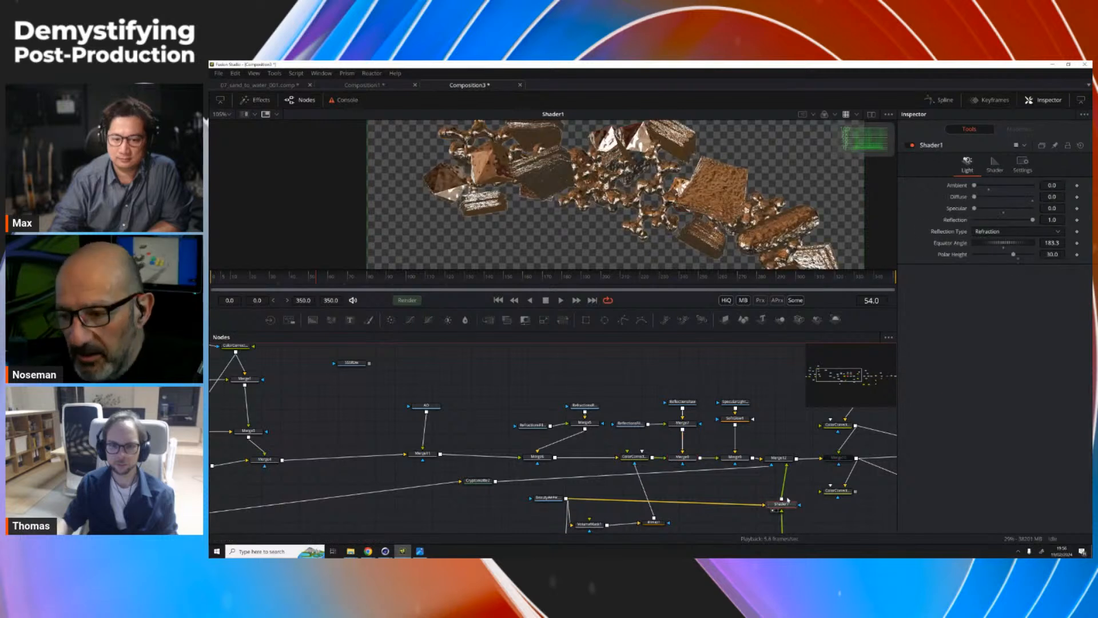
drag(788, 502, 621, 439)
click(610, 478)
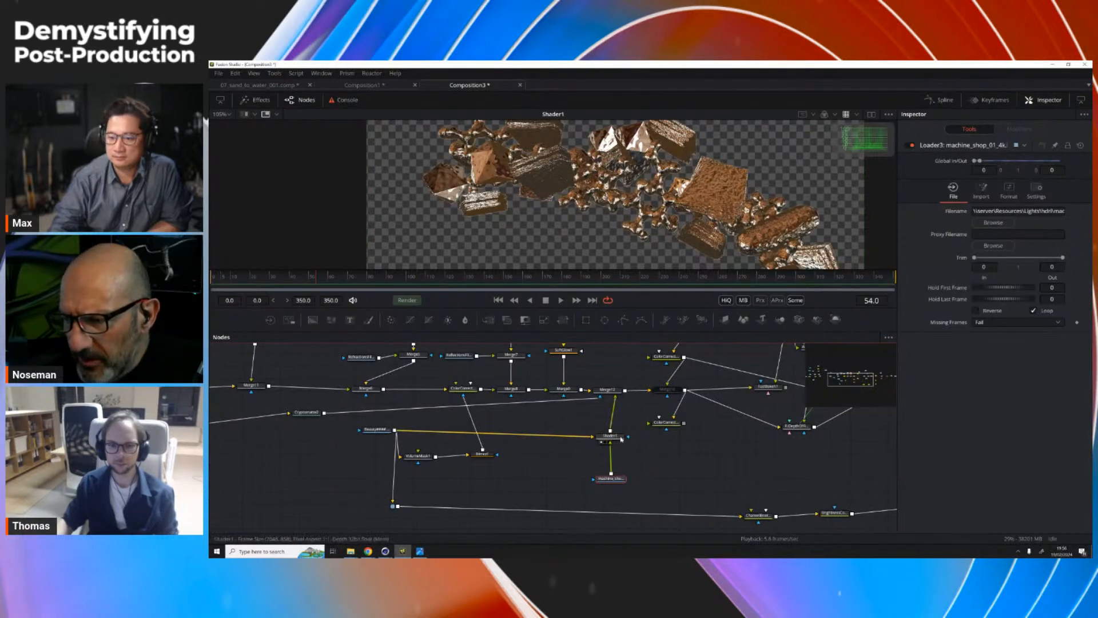
click(620, 437)
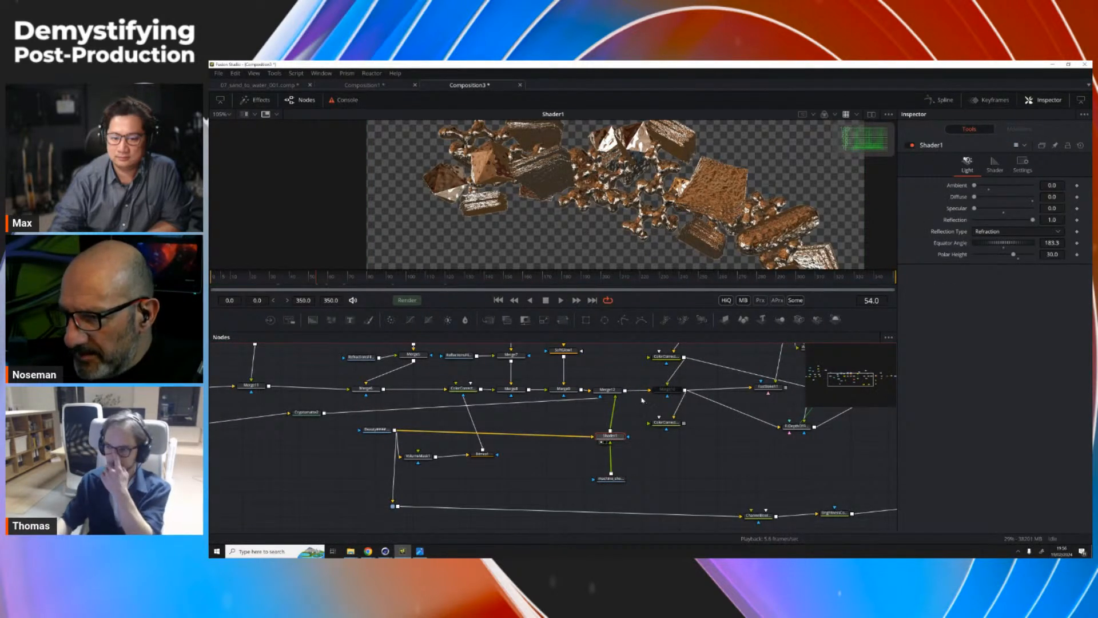
Step: Display Merge10 in the viewer and inspect the settings of Merge12, which blends in the Shader1 reflections
click(666, 390)
key(1)
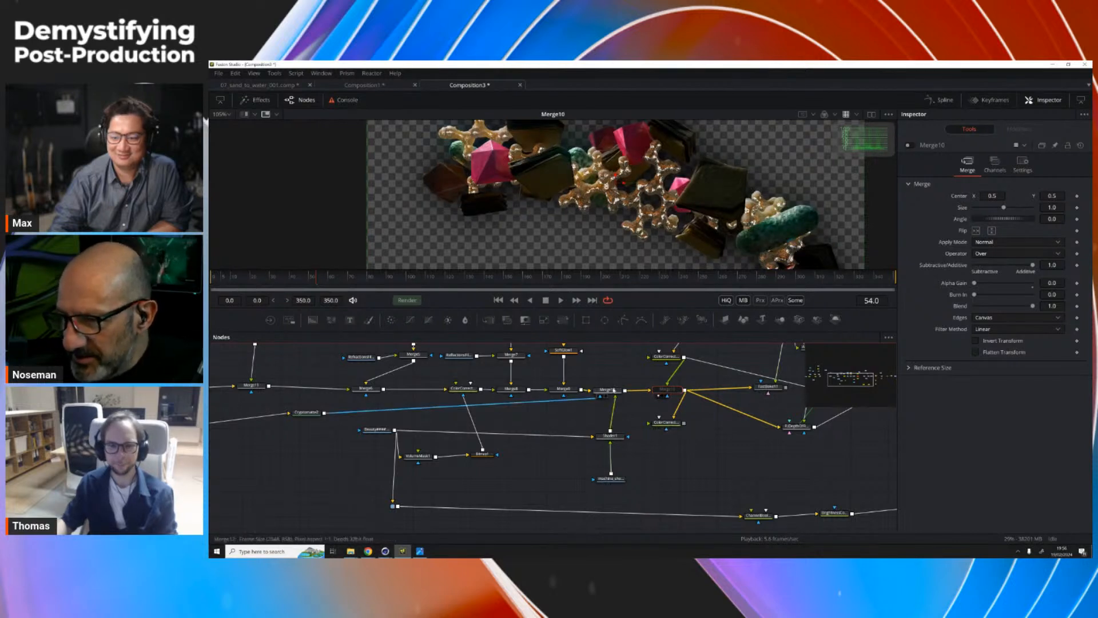
click(612, 390)
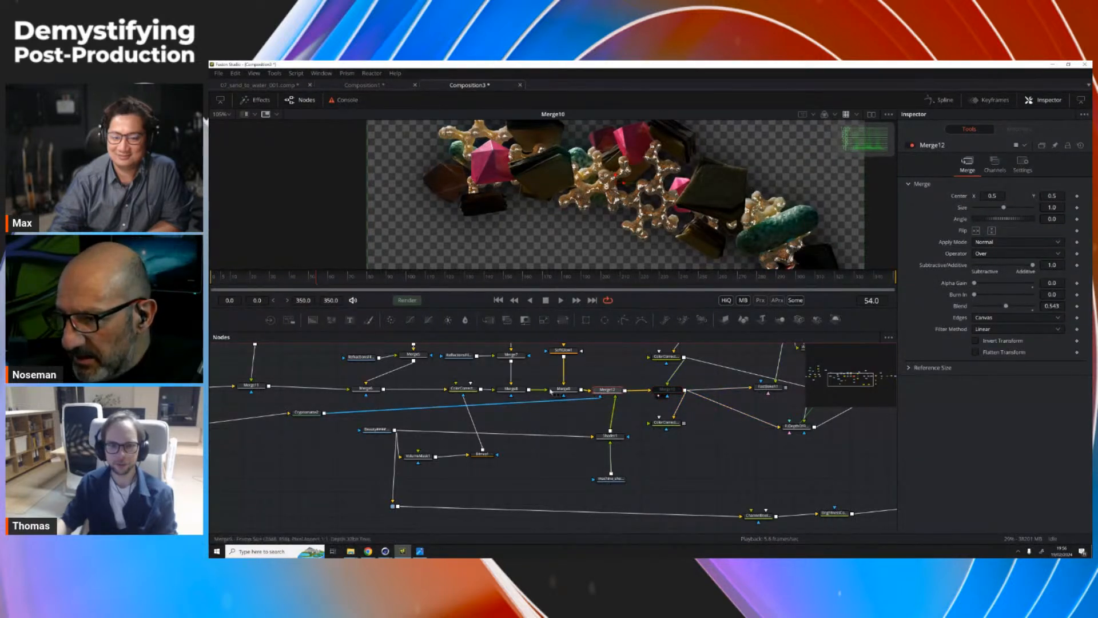
Step: Add a Glow node between Shader1 and Merge12 and display it in the viewer
click(610, 436)
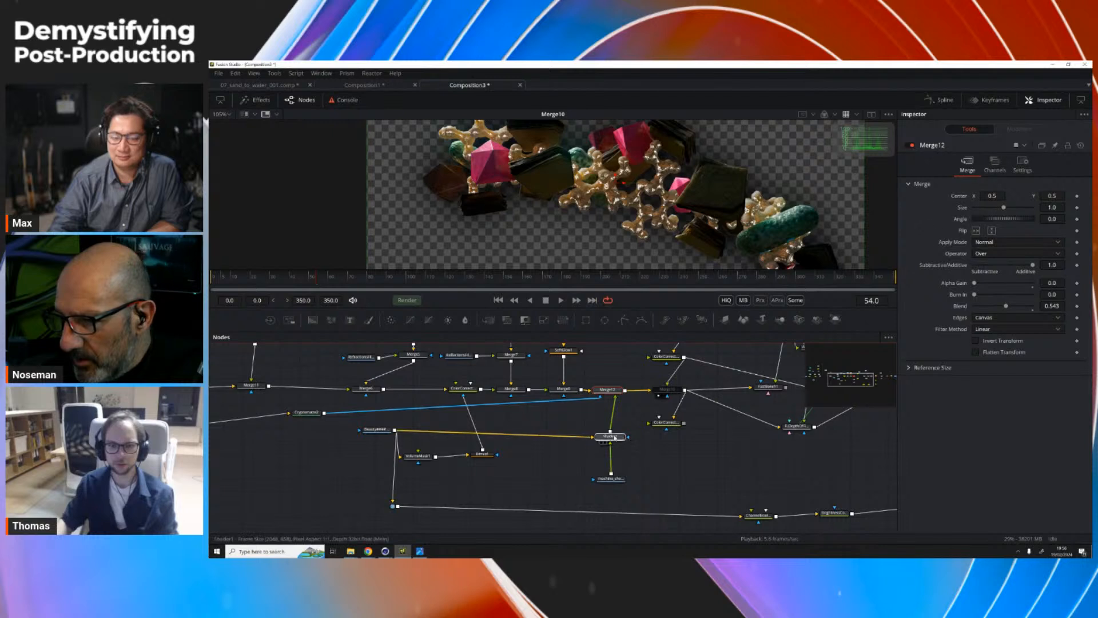
key(shift+space)
text(br)
key(BackSpace)
key(BackSpace)
text(gp)
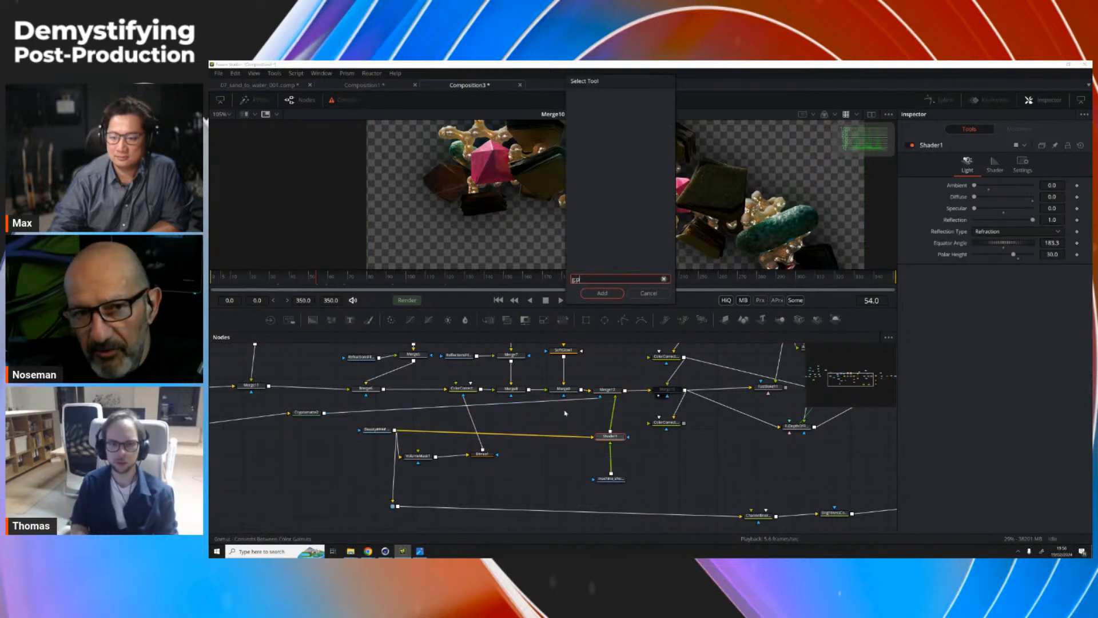
text(l)
key(Return)
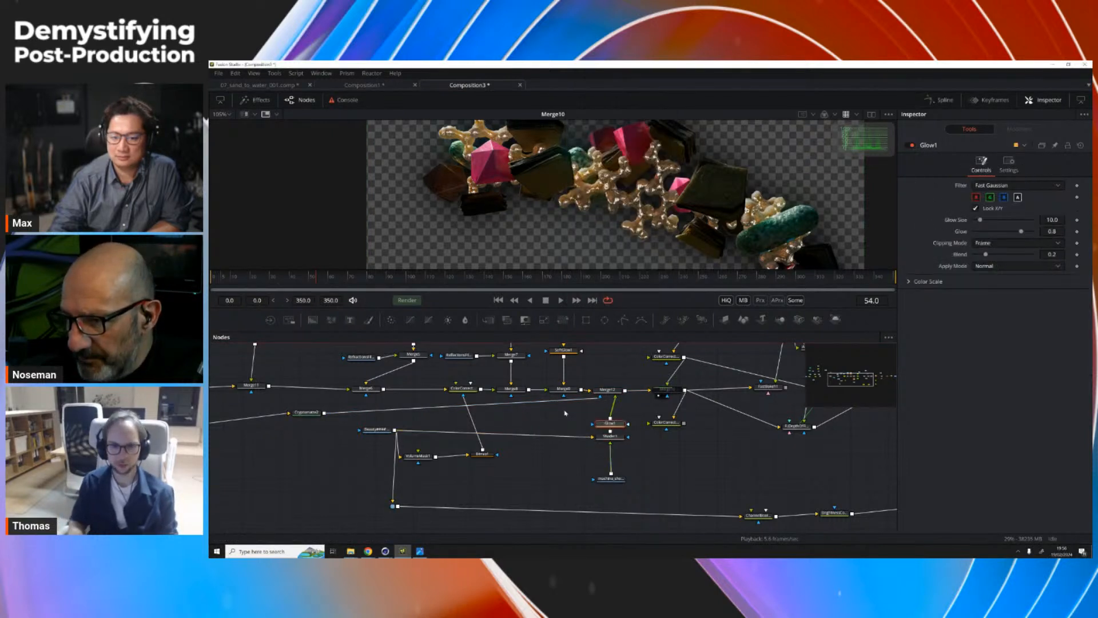
key(1)
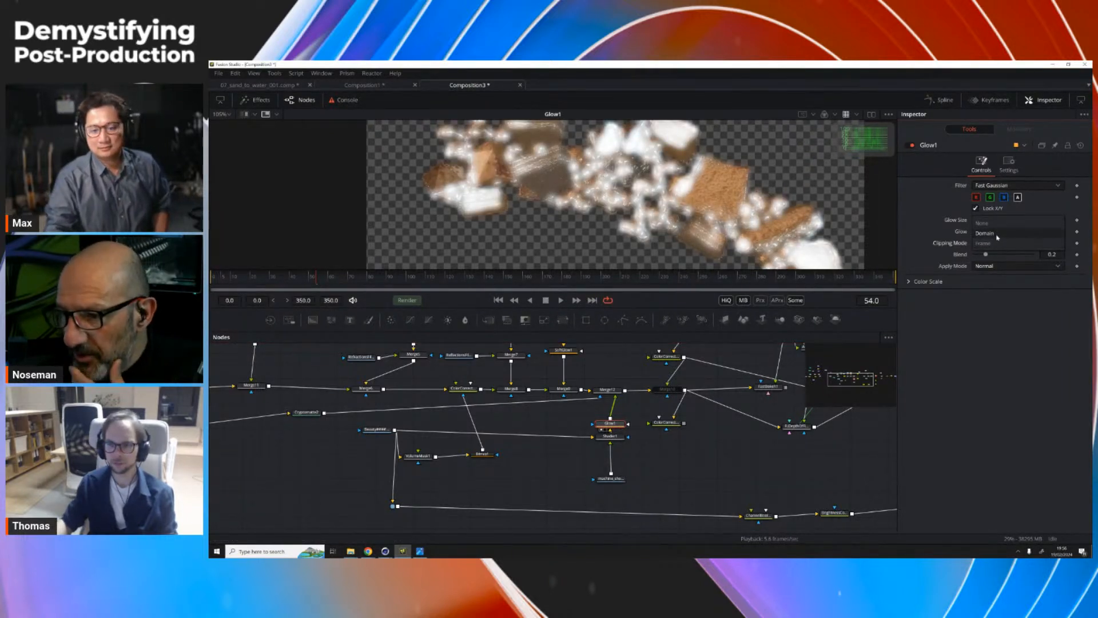
Step: Set Glow1 to Threshold apply mode with Low 0.85, Glow Size about 32.3 and Glow about 0.417, and view the composite at Merge12
click(1007, 267)
click(987, 286)
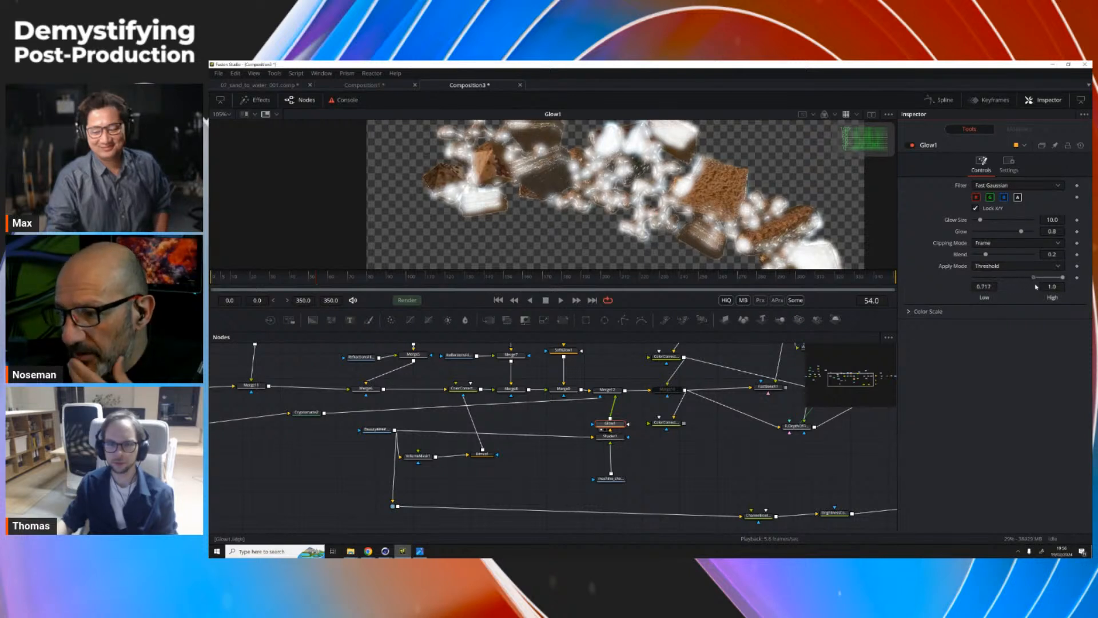
drag(1043, 282, 1050, 278)
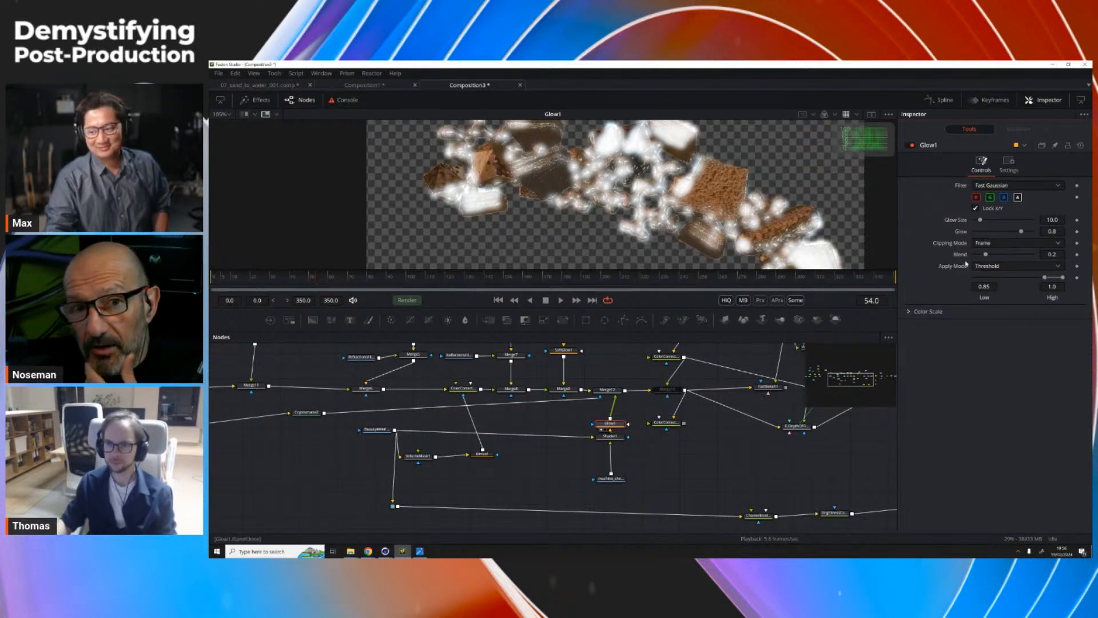
drag(984, 223, 1007, 233)
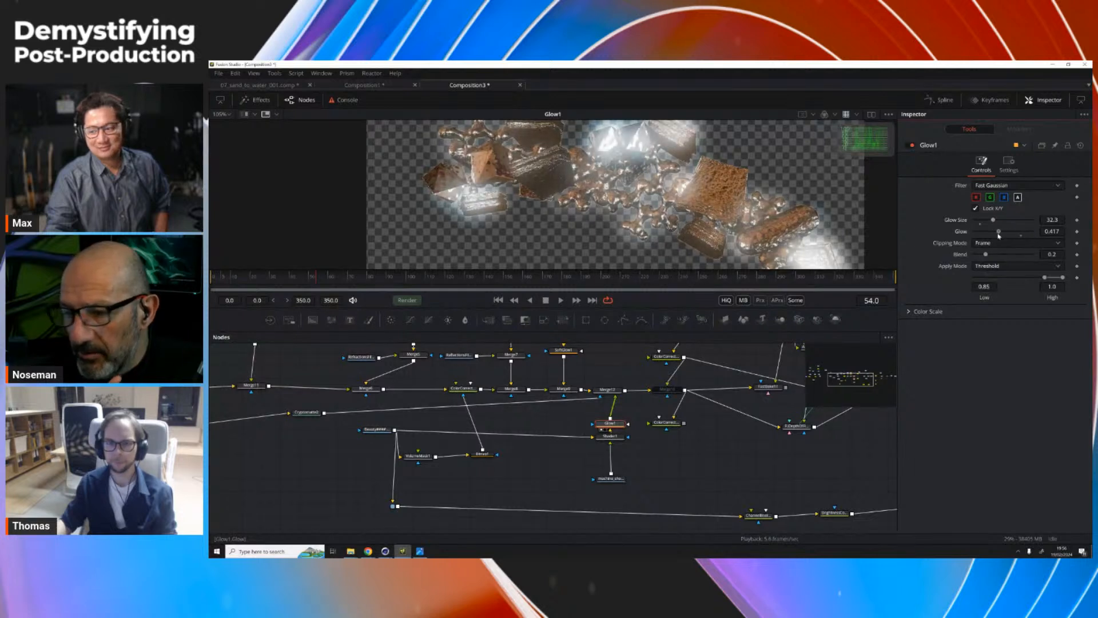
click(616, 393)
key(1)
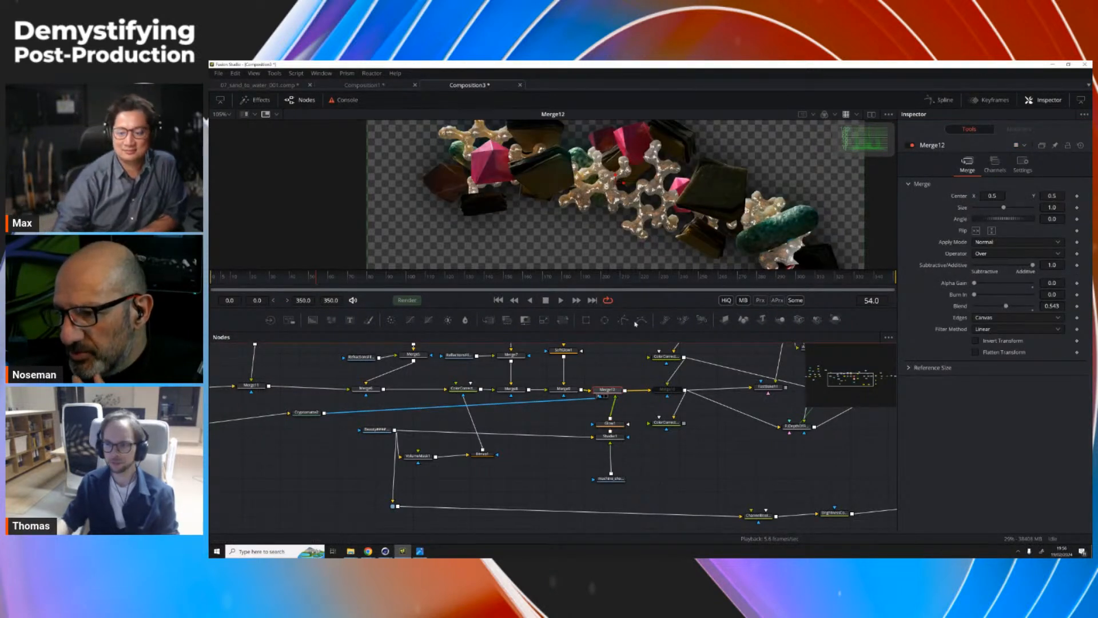
Step: Add a Highlight node between Merge10 and the FastBokeh node and display it in the viewer
drag(645, 408, 539, 453)
key(shift+space)
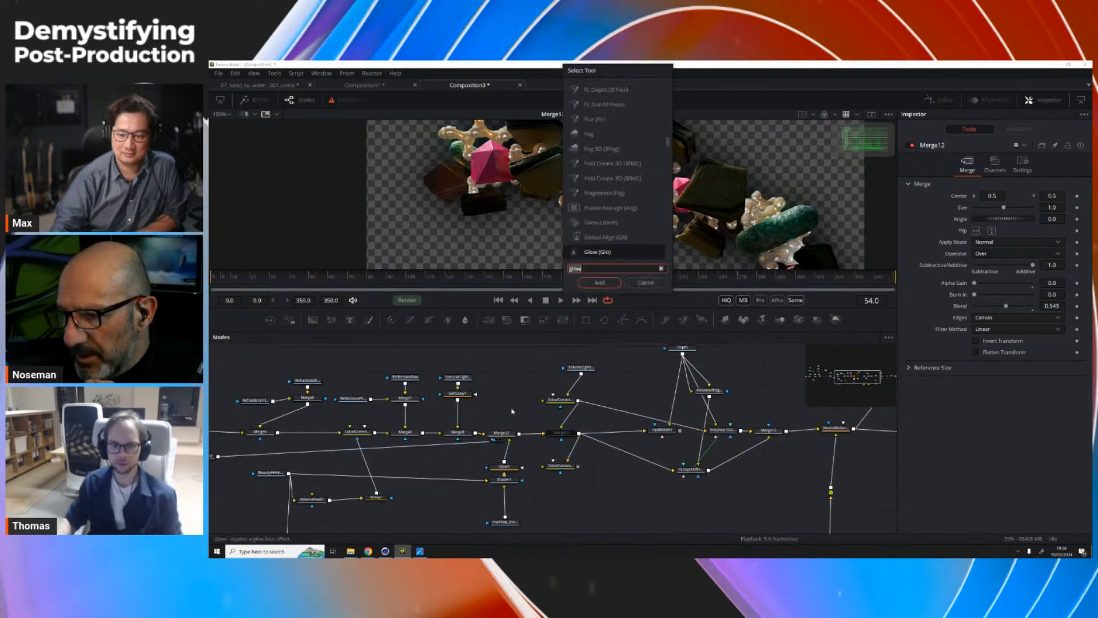
text(high)
key(Return)
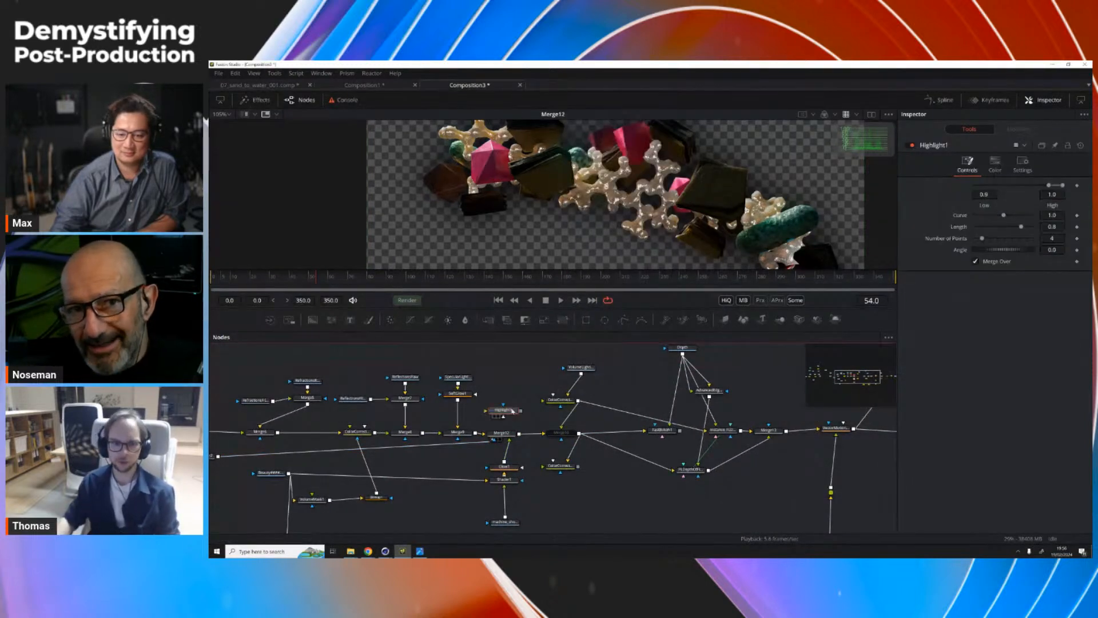
drag(501, 414, 617, 435)
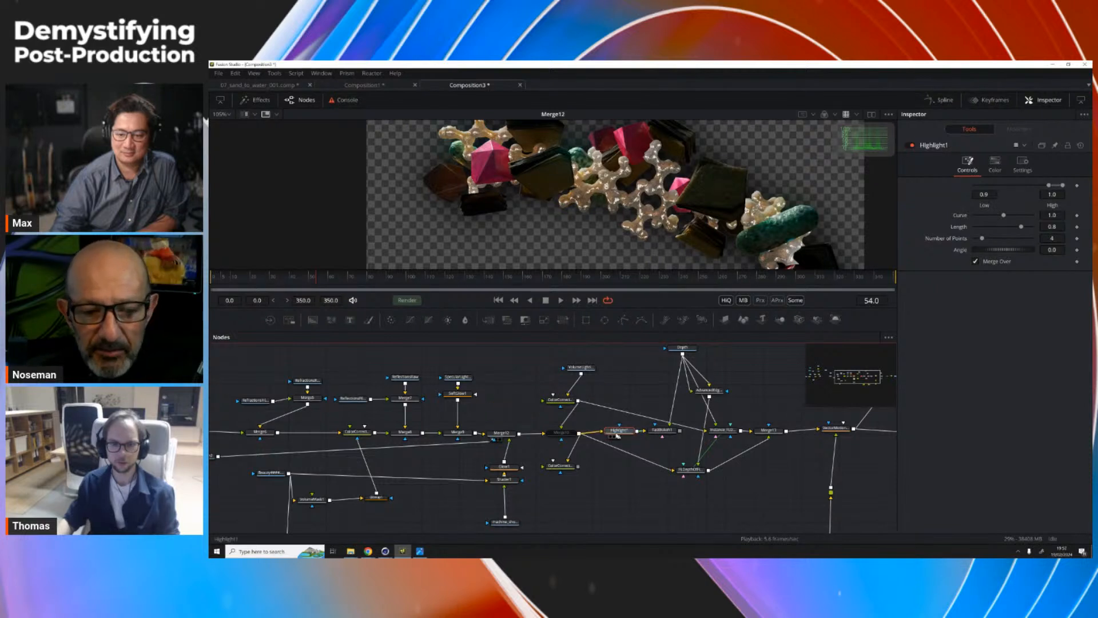
key(1)
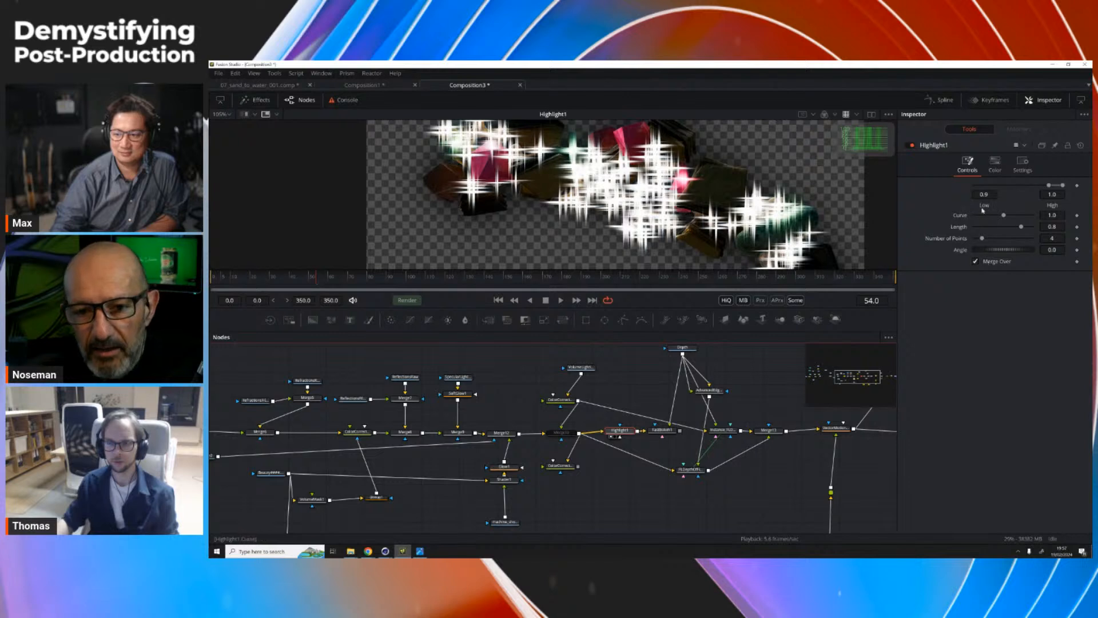
Step: Try Highlight1's color settings, and set its low threshold to about 0.956 and its angle to about 47
click(995, 165)
drag(1032, 221, 994, 222)
click(968, 164)
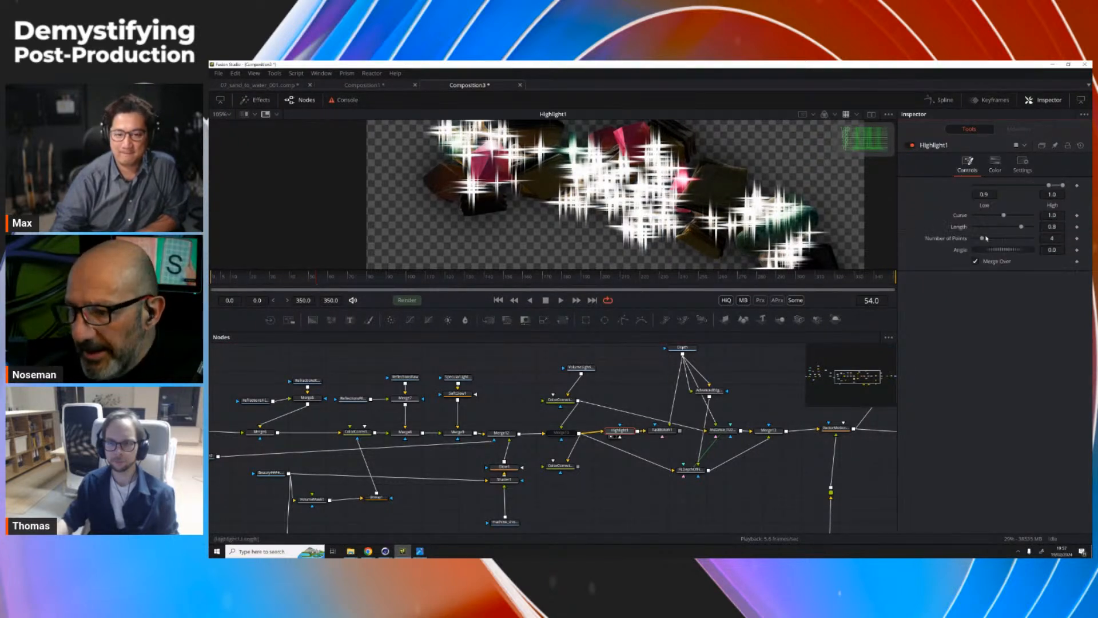
drag(1043, 186, 1051, 186)
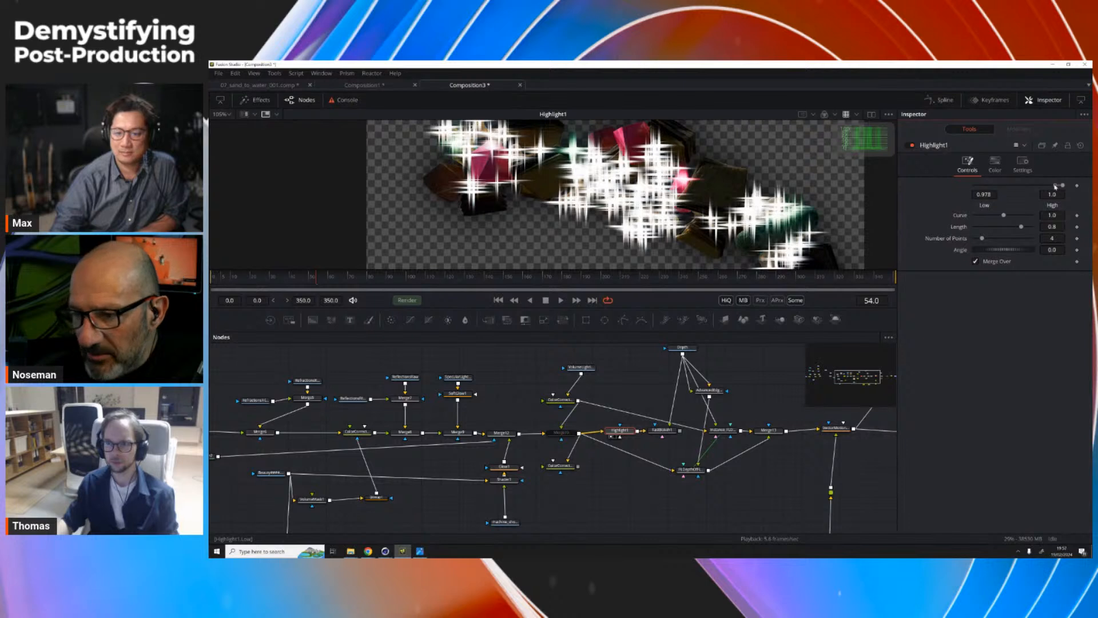
drag(626, 434, 617, 429)
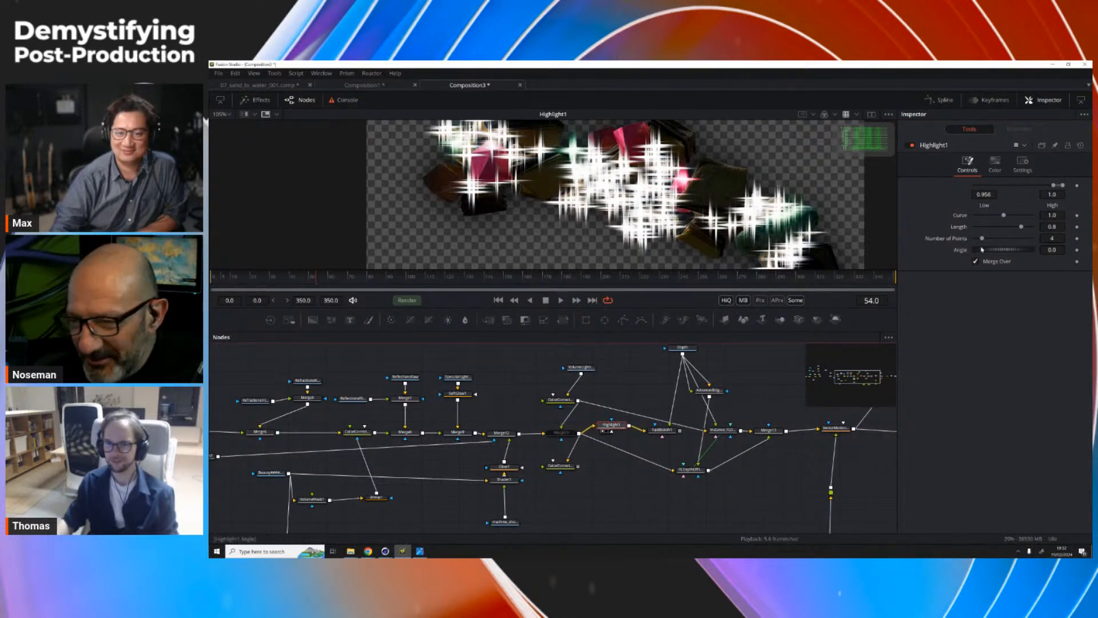
drag(987, 251, 997, 251)
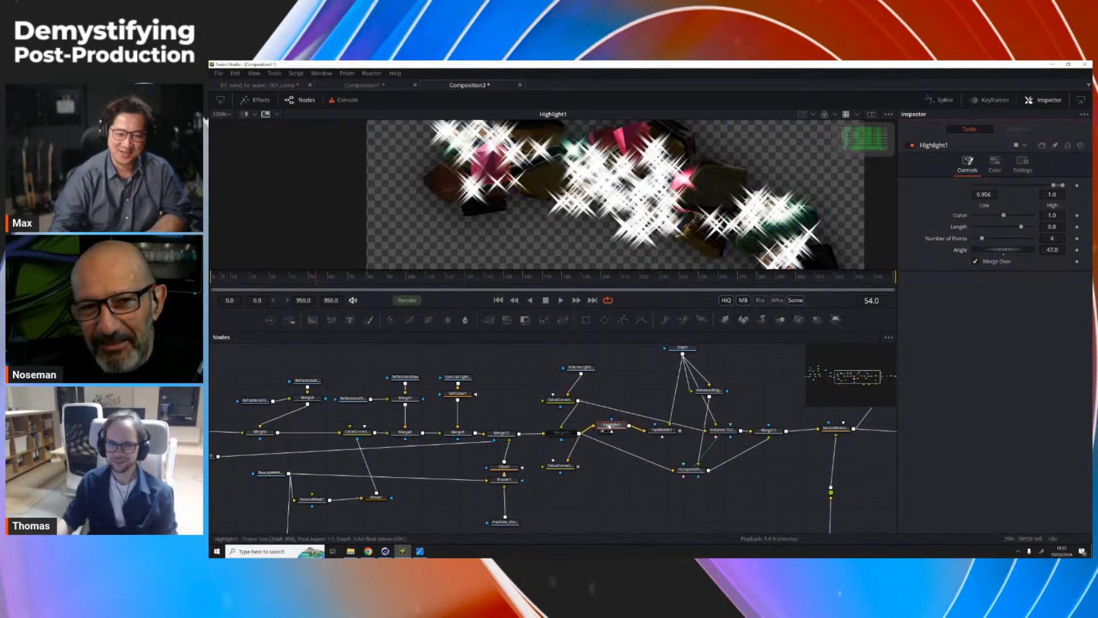
Step: Delete the Highlight1 node and shift the FastBokeh node slightly away from Merge10 in the flow
drag(609, 426, 608, 432)
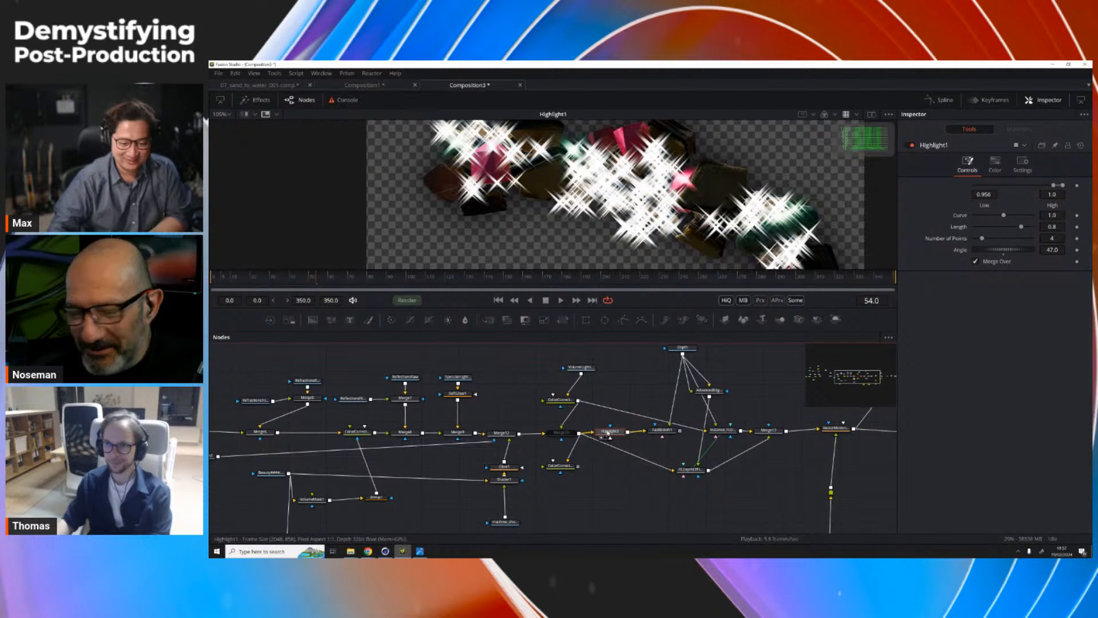
drag(608, 433, 608, 421)
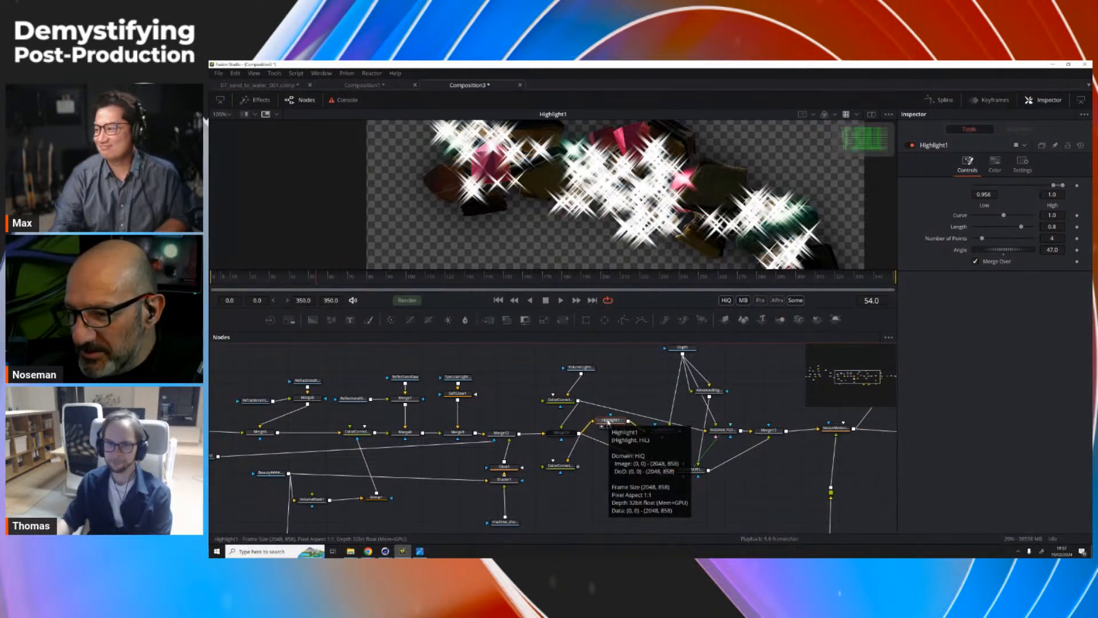
key(Delete)
drag(661, 430, 668, 433)
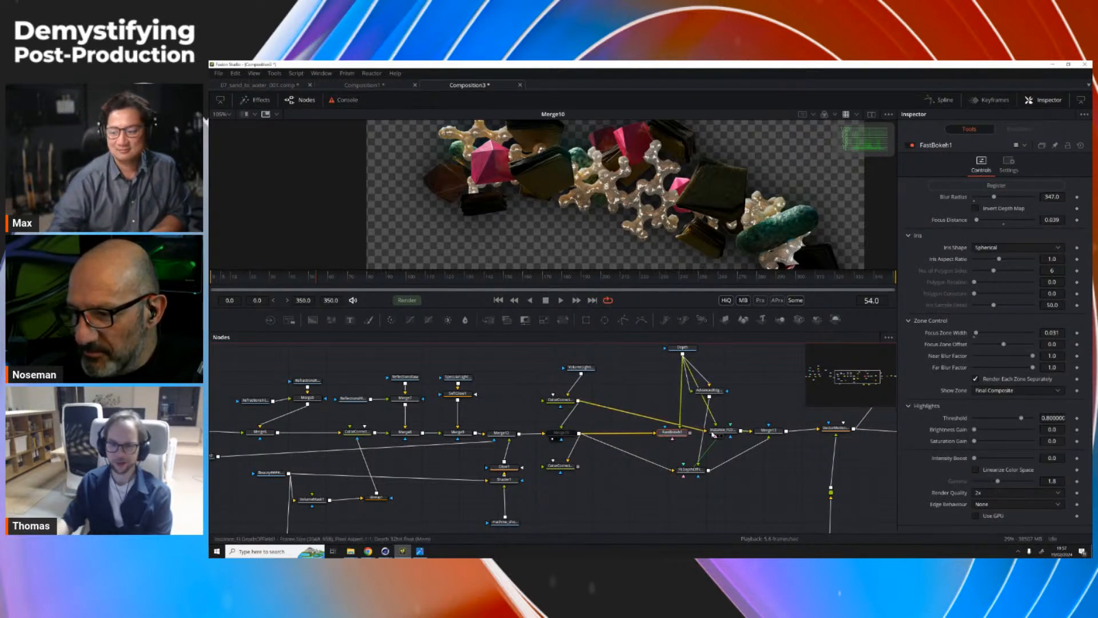
Step: Select the refraction filter and raw pass nodes together with the Multiply merge that combines them
scroll(722, 448, left, 5)
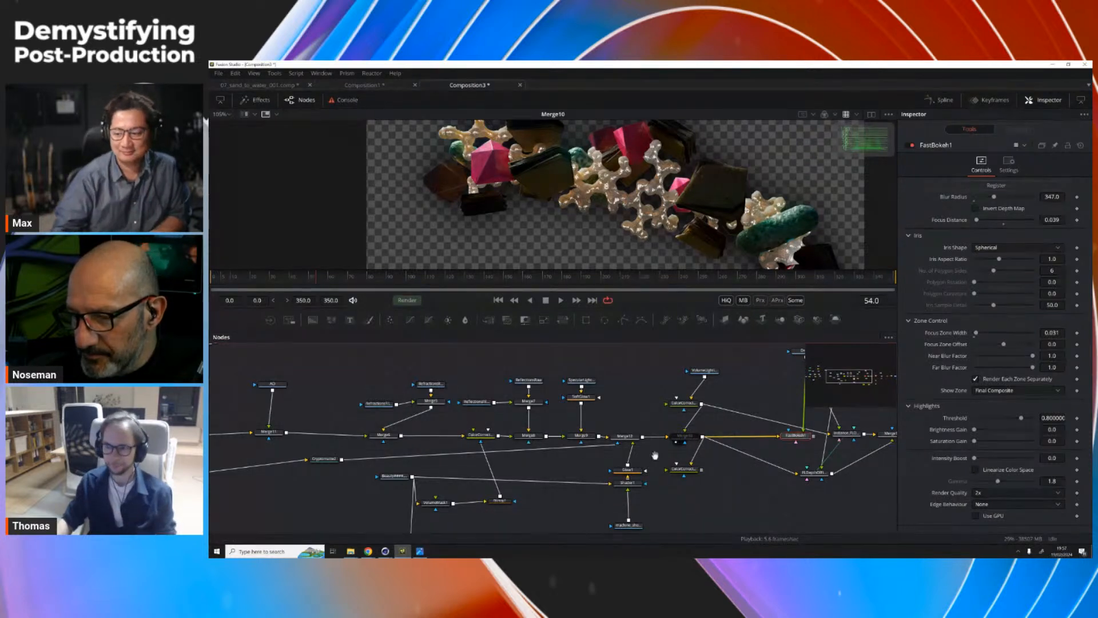
scroll(709, 457, left, 3)
scroll(591, 458, left, 5)
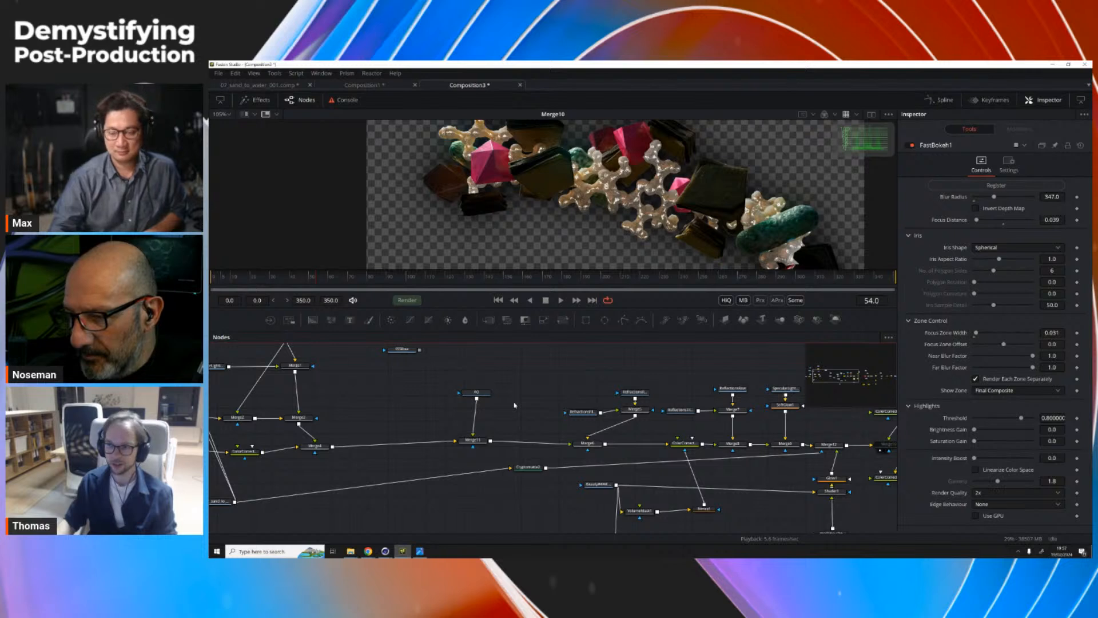
scroll(515, 405, right, 3)
drag(472, 375, 519, 410)
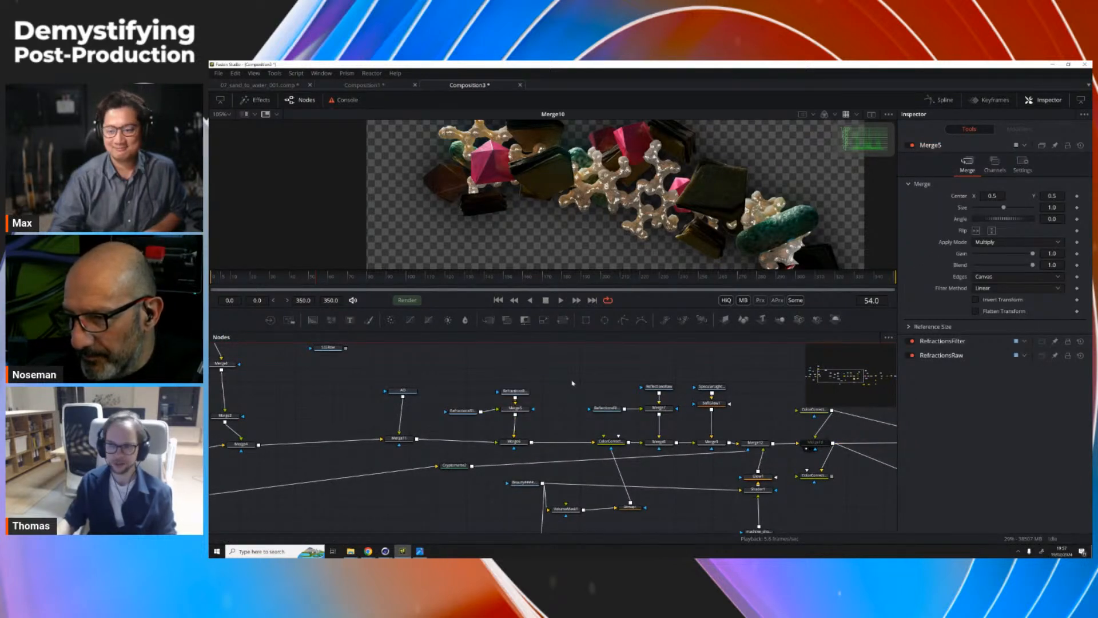